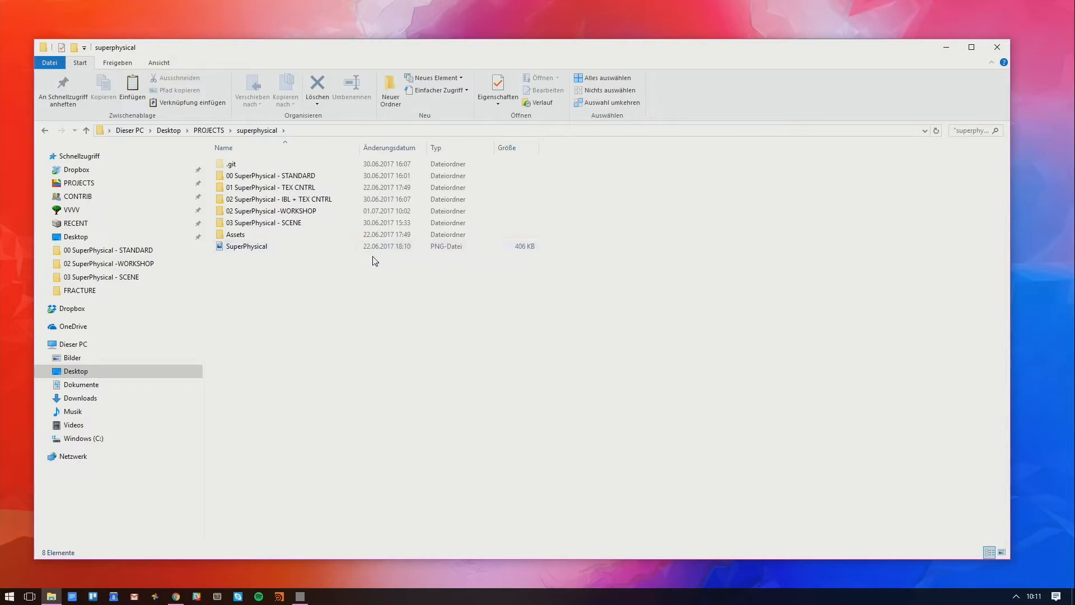
Look over the SuperPhysical STANDARD, TEX CNTRL and IBL + TEX CNTRL project folders and close the folder window
{"action": "left_click", "coordinate": [358, 176]}
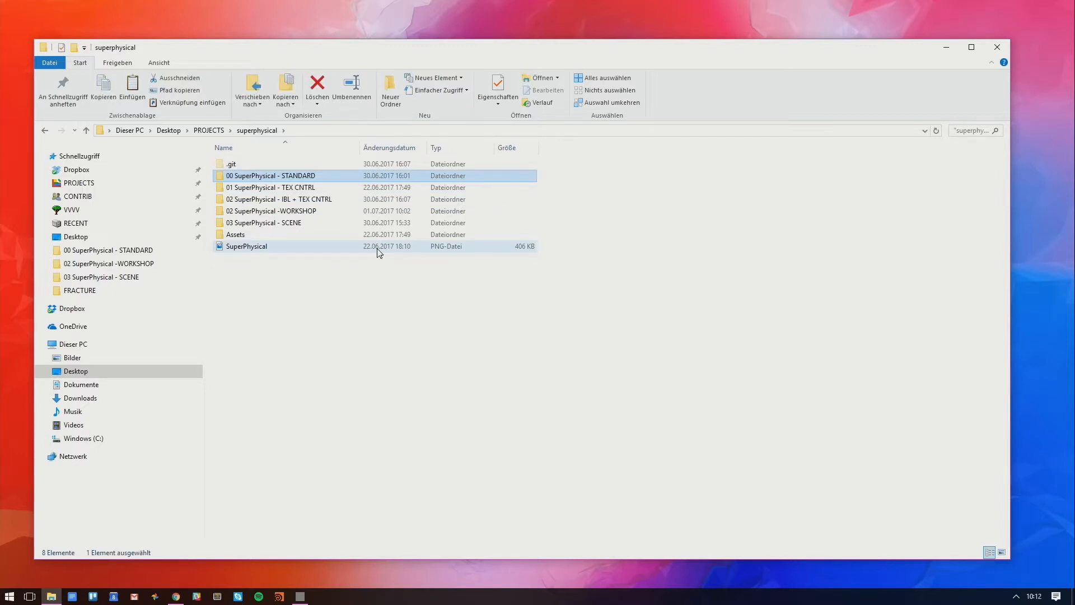
{"action": "key", "text": "Down"}
{"action": "key", "text": "Down"}
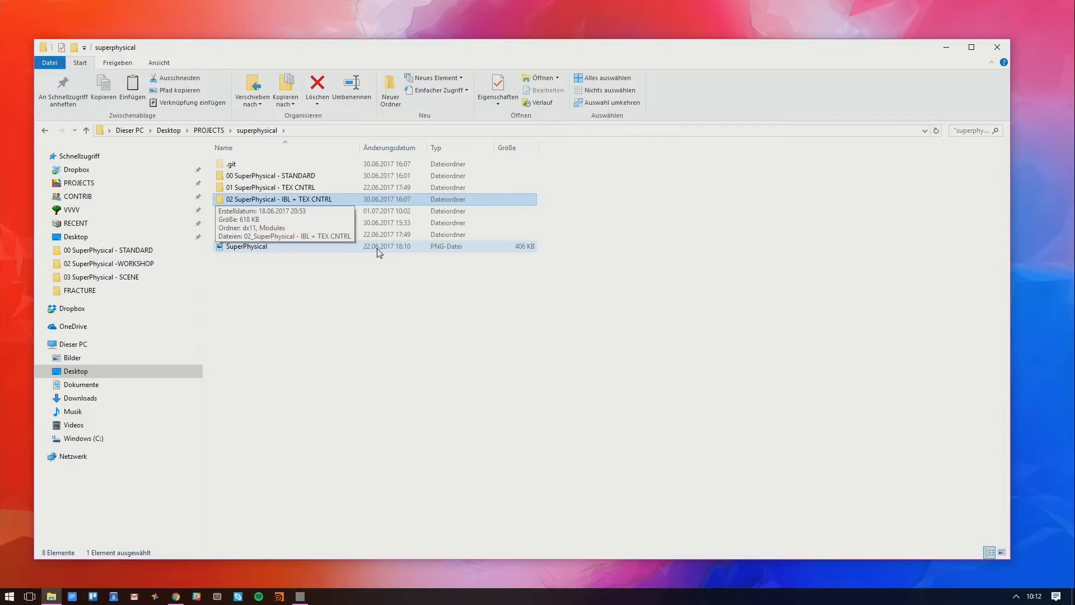
{"action": "key", "text": "Up"}
{"action": "key", "text": "Up"}
{"action": "key", "text": "Down"}
{"action": "key", "text": "Down"}
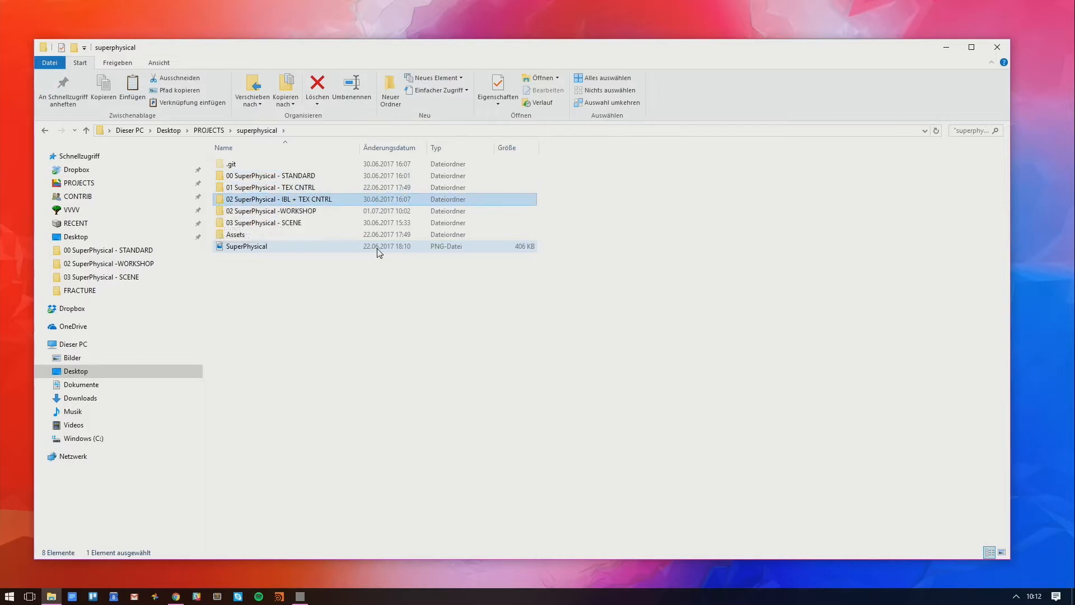
{"action": "key", "text": "Up"}
{"action": "key", "text": "Up"}
{"action": "key", "text": "Down"}
{"action": "key", "text": "Down"}
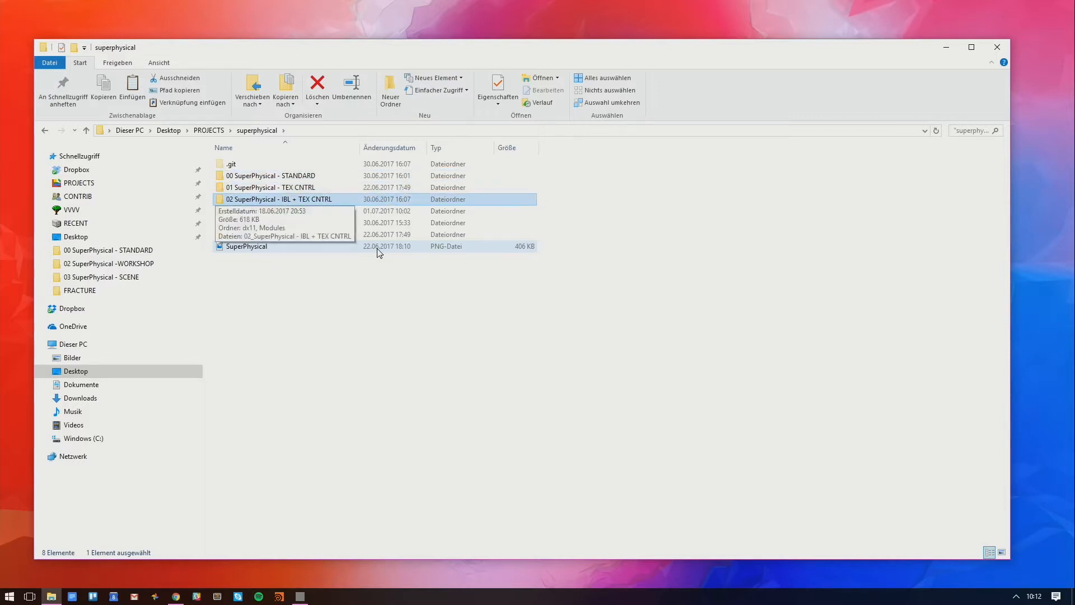
{"action": "left_click", "coordinate": [379, 249]}
{"action": "left_click", "coordinate": [420, 339]}
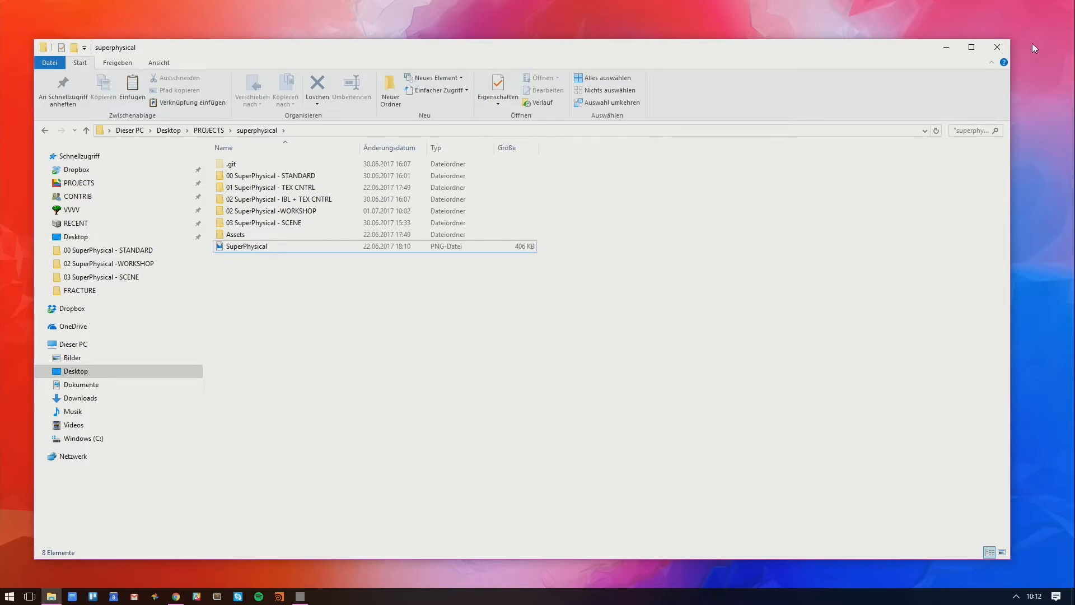
{"action": "left_click", "coordinate": [997, 47]}
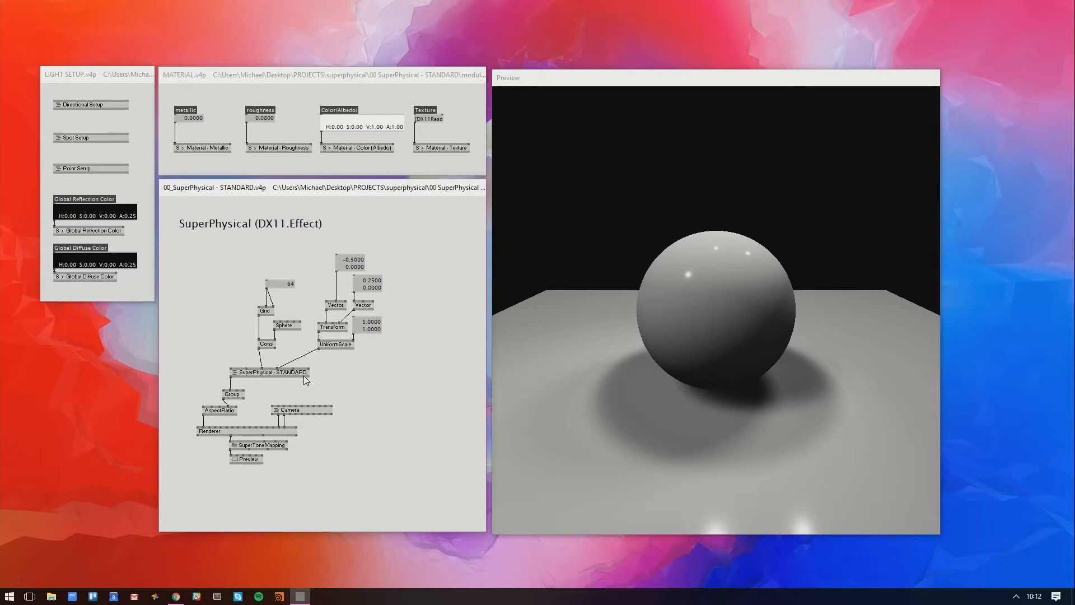
Open the SuperPhysical - STANDARD module and examine its SuperPhysical and Lights nodes
{"action": "left_click_drag", "start_coordinate": [302, 377], "coordinate": [299, 376]}
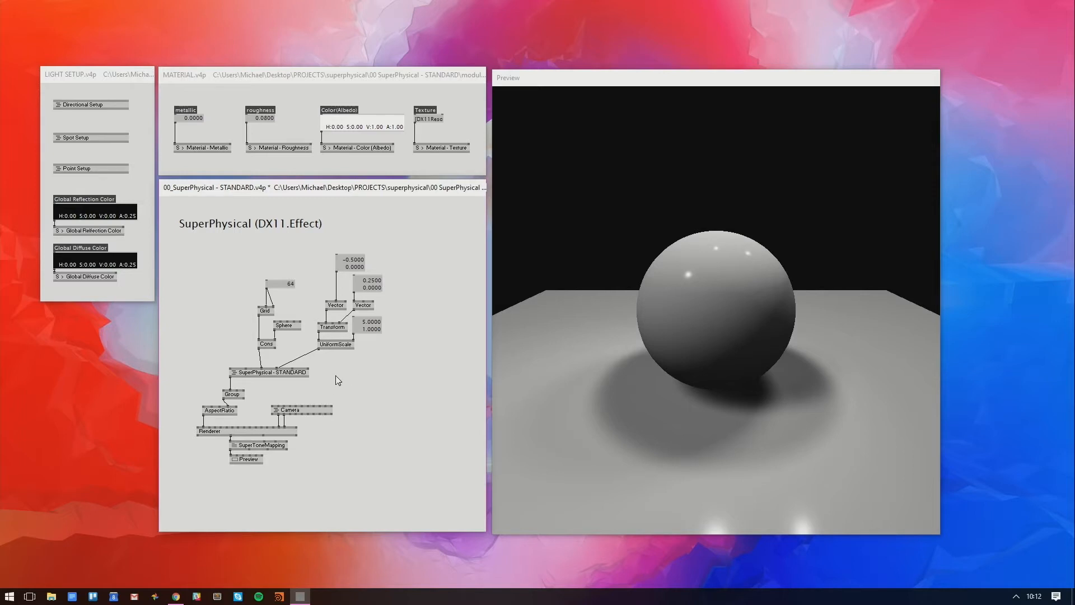
{"action": "right_click", "coordinate": [305, 373]}
{"action": "left_click_drag", "start_coordinate": [382, 266], "coordinate": [379, 225]}
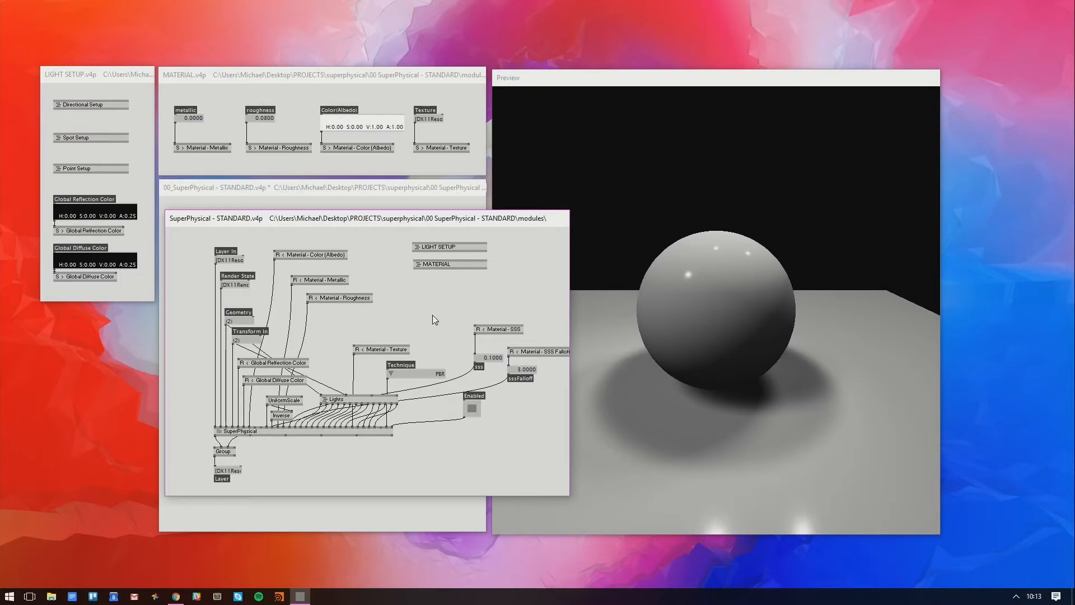
{"action": "left_click_drag", "start_coordinate": [342, 432], "coordinate": [345, 434]}
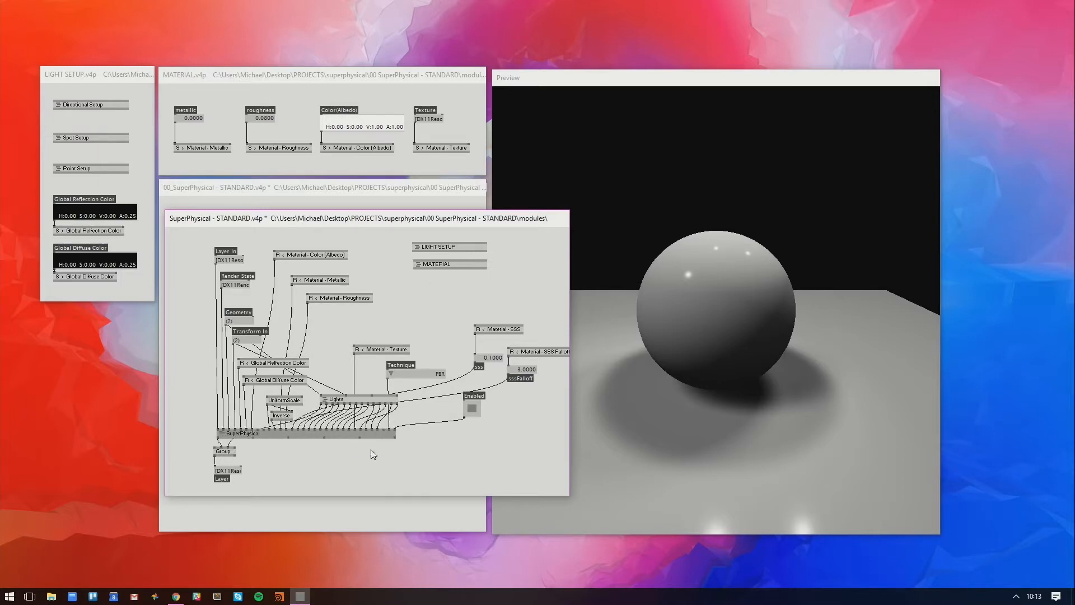
{"action": "left_click_drag", "start_coordinate": [361, 398], "coordinate": [355, 400]}
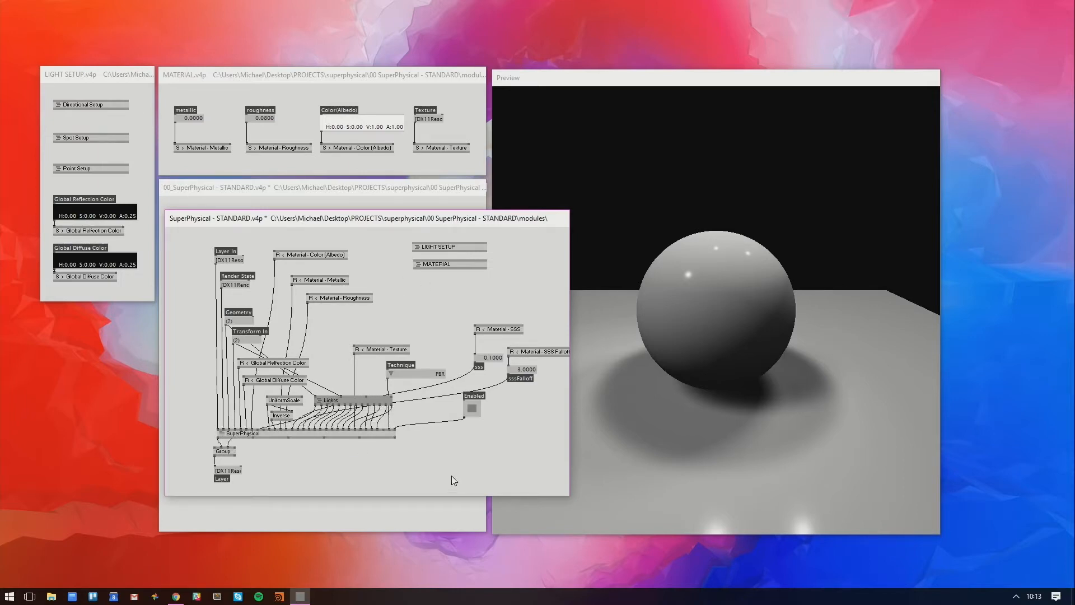
Inspect the Lights subpatch with its directional, spot and point light nodes and buffers, closing it and its parent module when done
{"action": "right_click", "coordinate": [356, 404]}
{"action": "scroll", "coordinate": [724, 176], "scroll_direction": "up", "scroll_amount": 5}
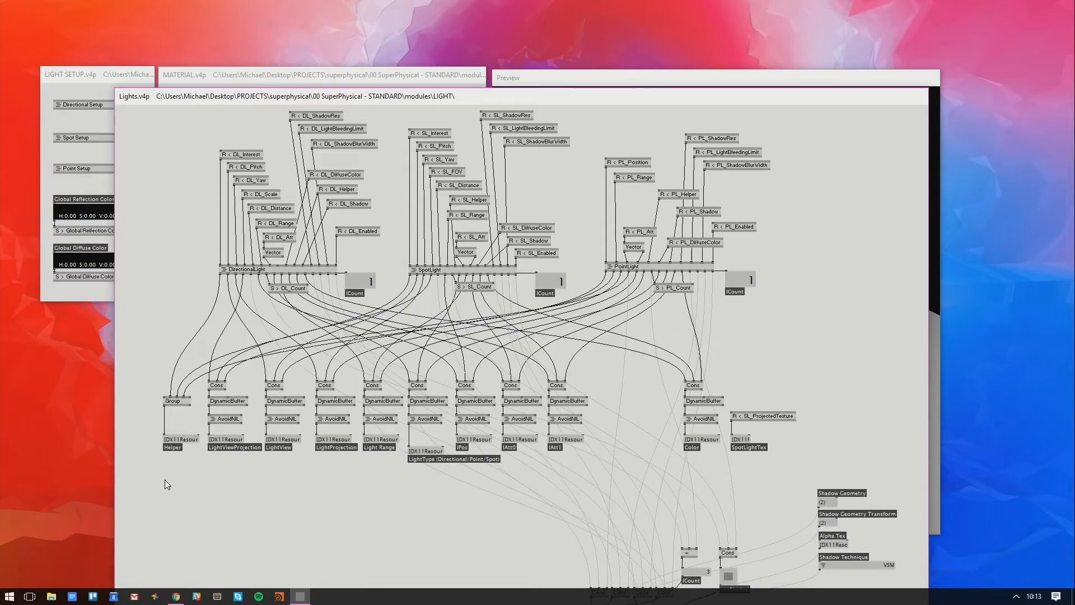
{"action": "left_click_drag", "start_coordinate": [165, 479], "coordinate": [639, 348]}
{"action": "left_click_drag", "start_coordinate": [562, 391], "coordinate": [568, 386]}
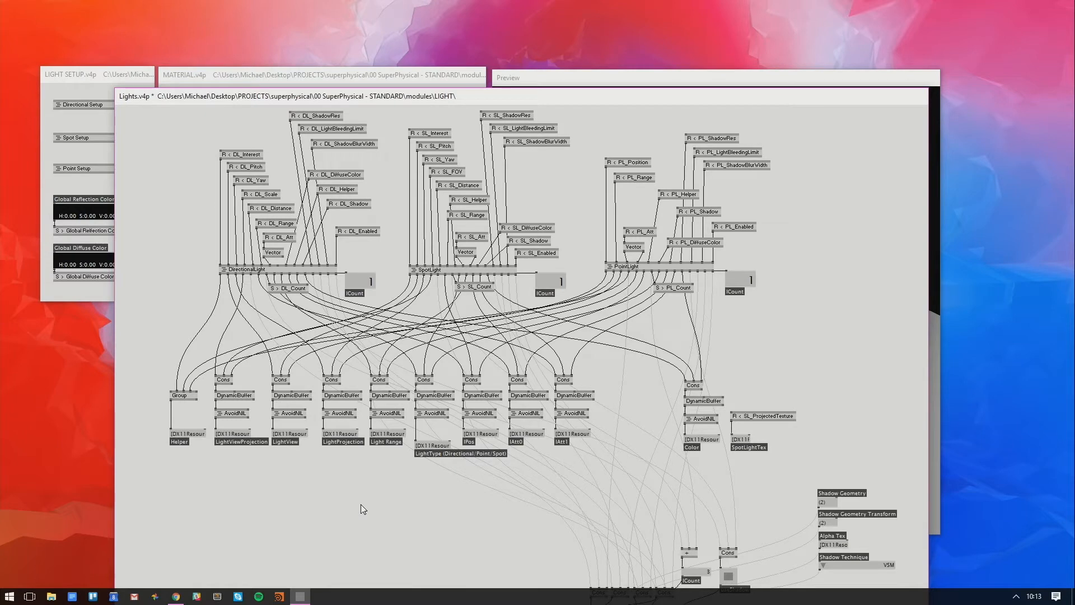
{"action": "left_click_drag", "start_coordinate": [415, 96], "coordinate": [412, 33]}
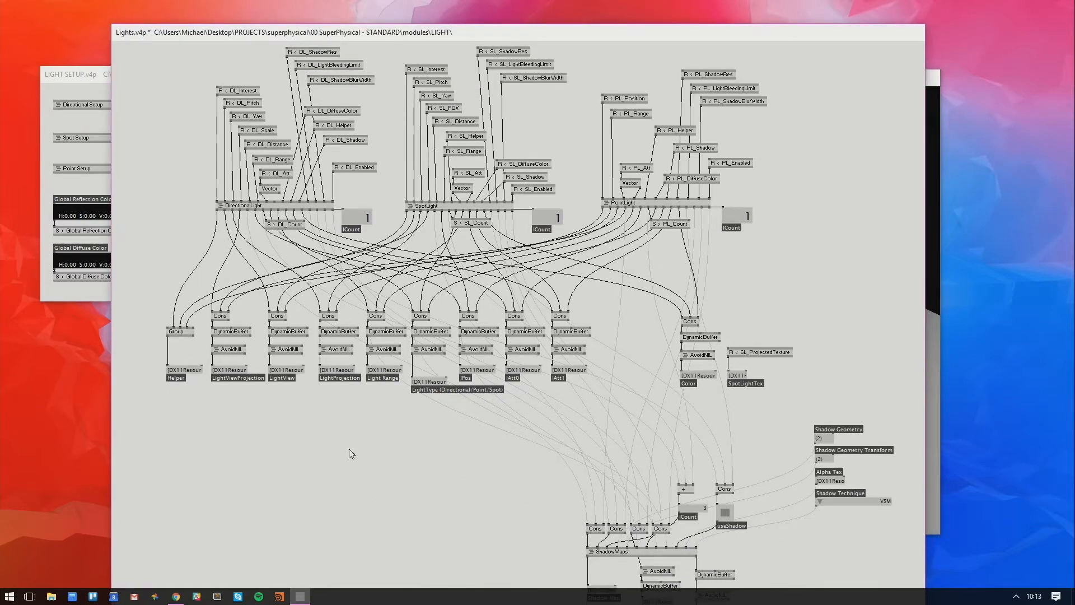
{"action": "key", "text": "ctrl+w"}
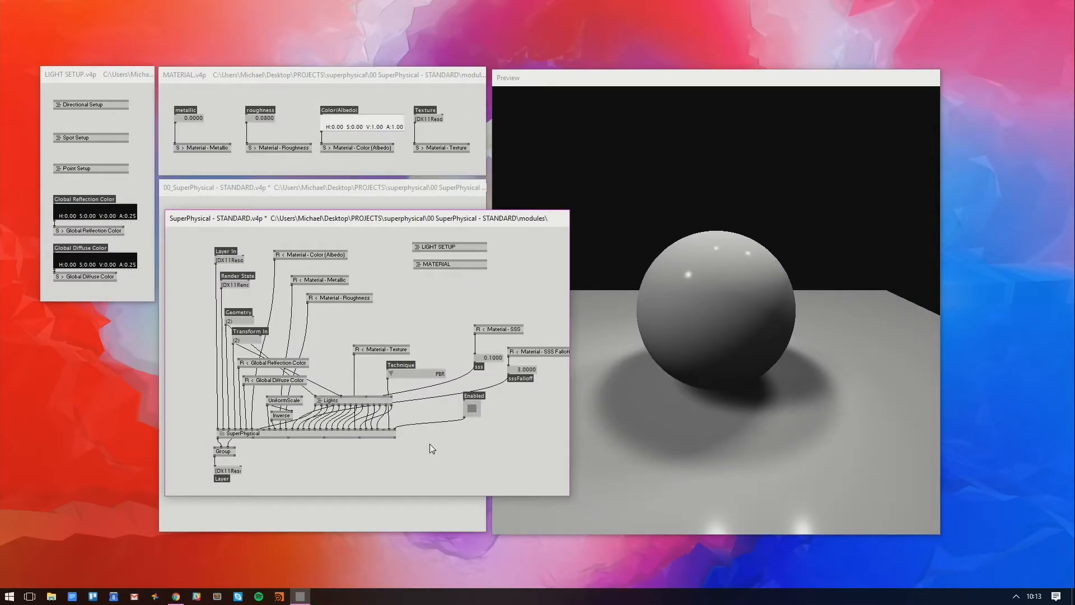
{"action": "key", "text": "ctrl+w"}
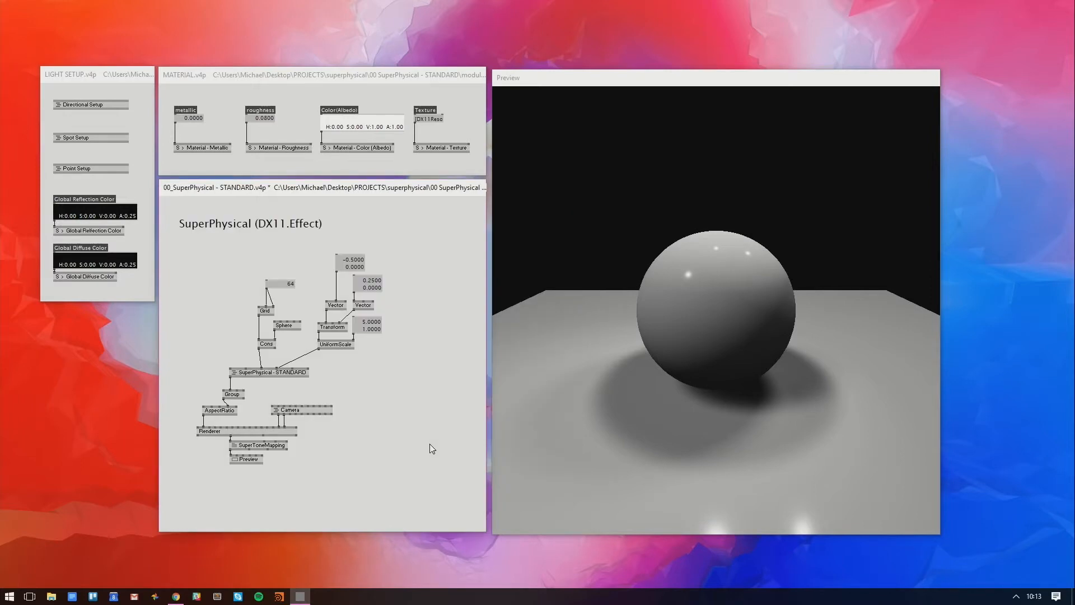
Review the MATERIAL and LIGHT SETUP patches alongside the SuperPhysical - STANDARD node in the main patch
{"action": "left_click_drag", "start_coordinate": [347, 74], "coordinate": [347, 79]}
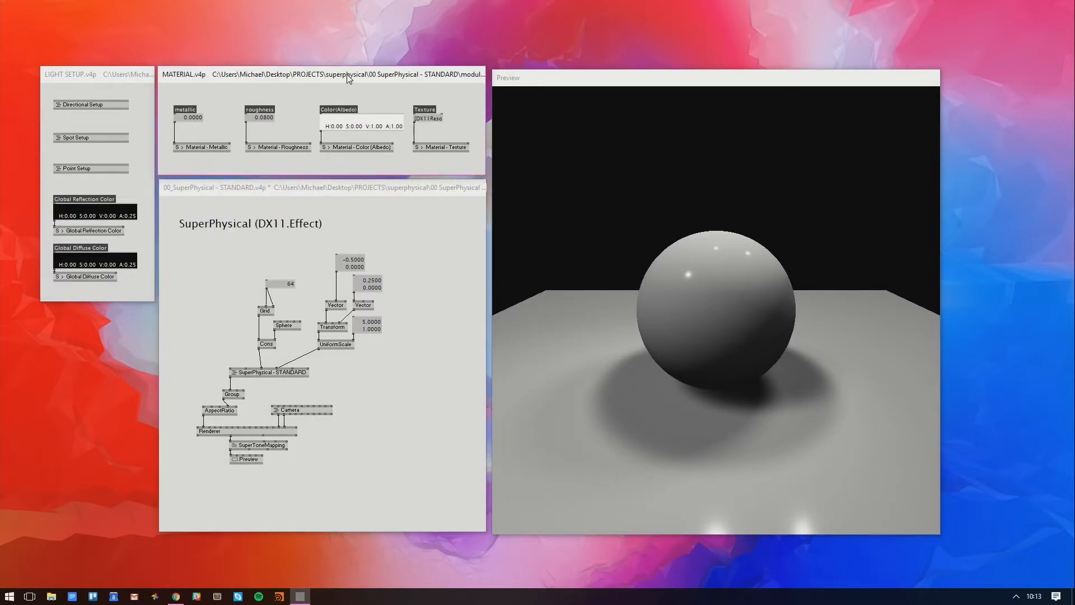
{"action": "left_click", "coordinate": [298, 374]}
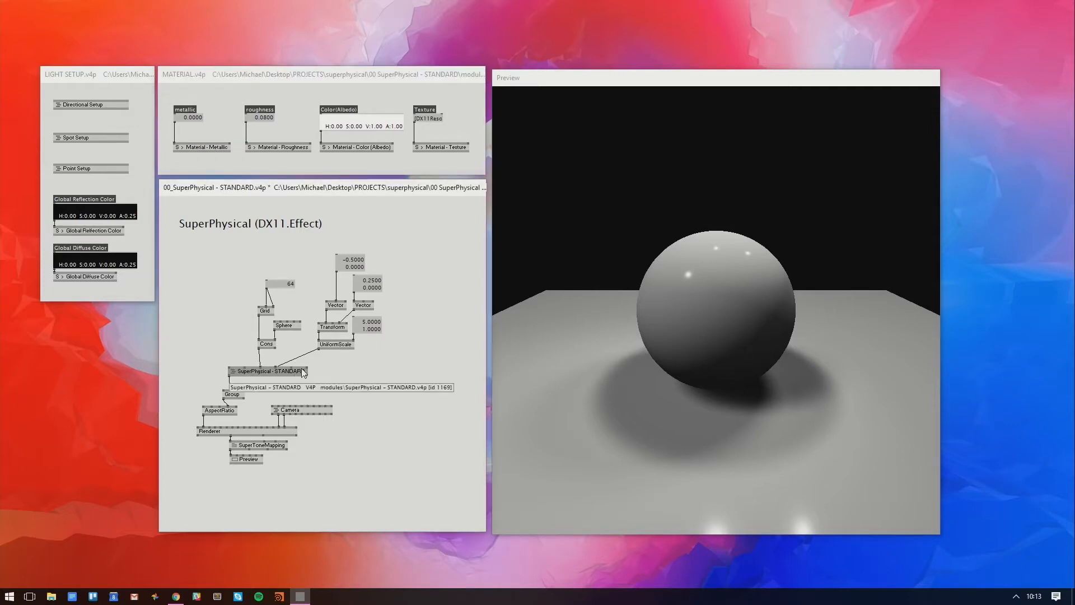
{"action": "left_click", "coordinate": [282, 80]}
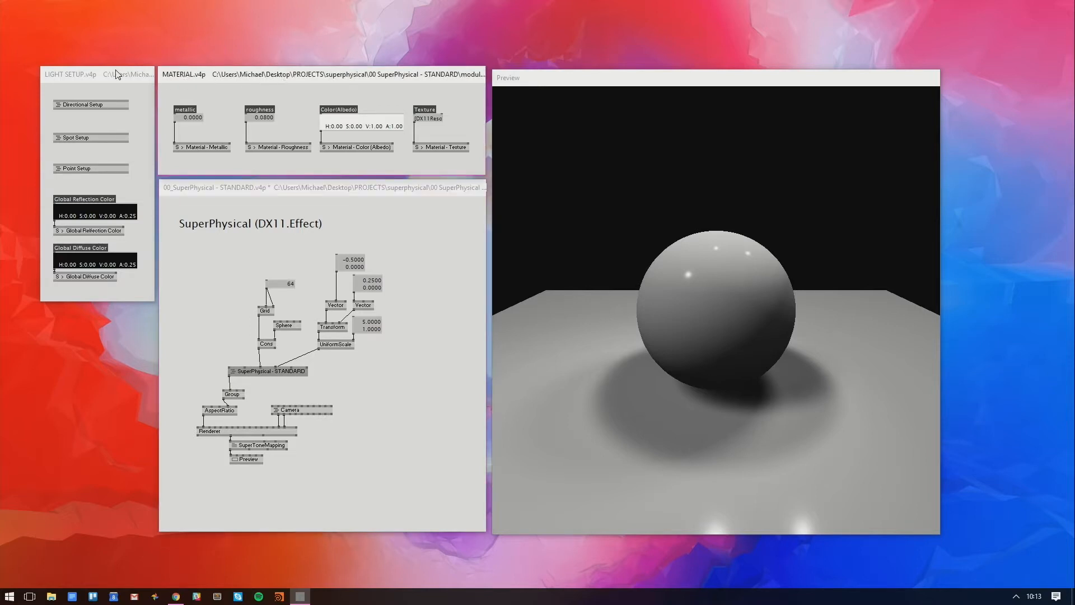
{"action": "mouse_move", "coordinate": [118, 74]}
{"action": "left_mouse_down"}
{"action": "mouse_move", "coordinate": [116, 64]}
{"action": "mouse_move", "coordinate": [118, 75]}
{"action": "left_mouse_up"}
{"action": "left_click", "coordinate": [218, 125]}
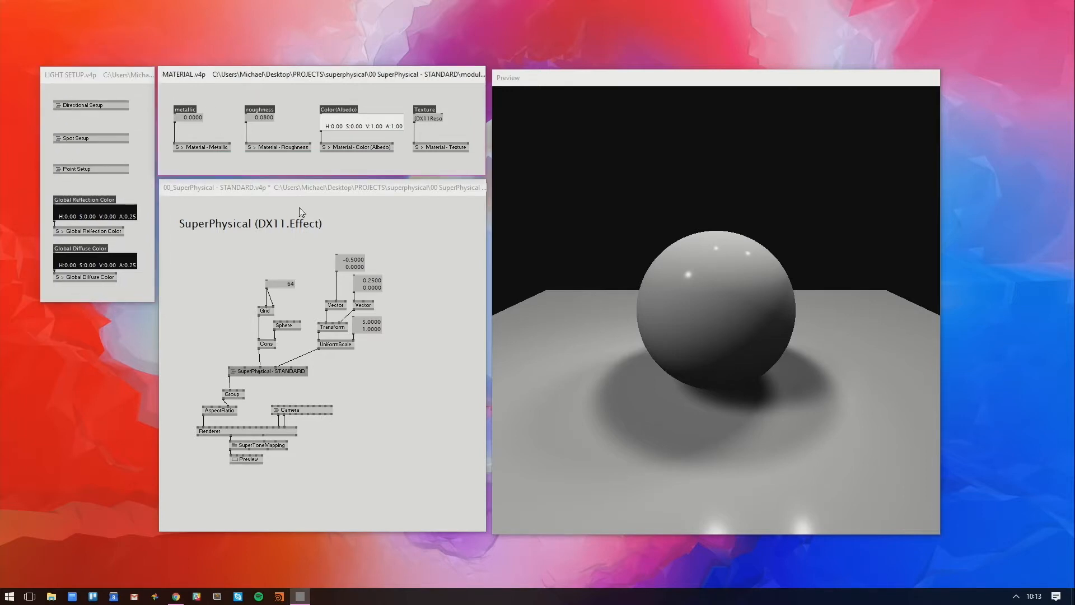
{"action": "left_click", "coordinate": [403, 215]}
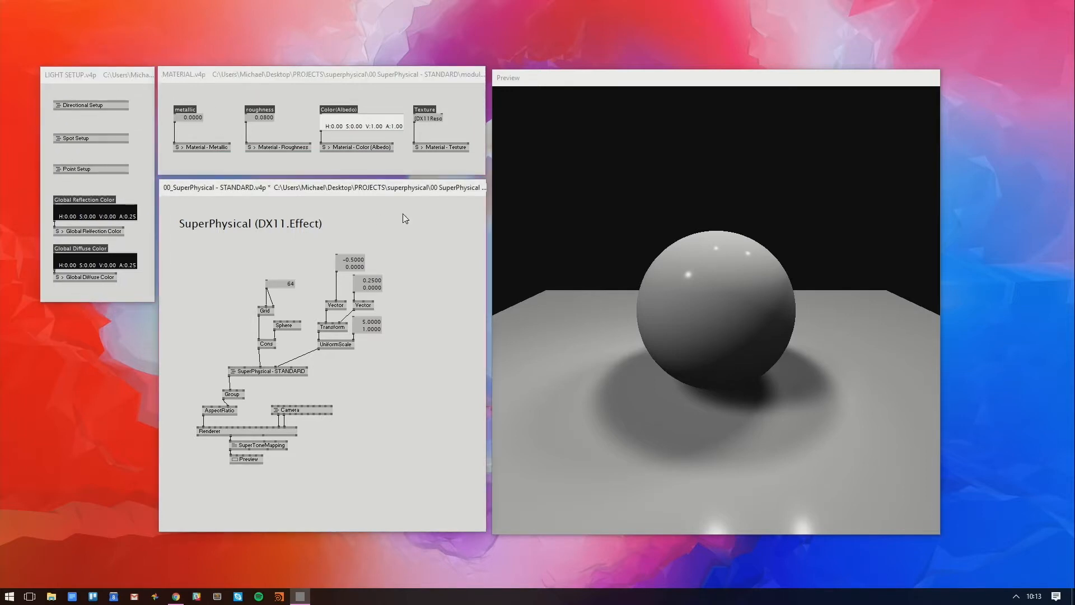
Lower the ground grid in the preview scene by setting its vertical position to -0.62
{"action": "left_click_drag", "start_coordinate": [706, 252], "coordinate": [706, 293]}
{"action": "left_click", "coordinate": [415, 253]}
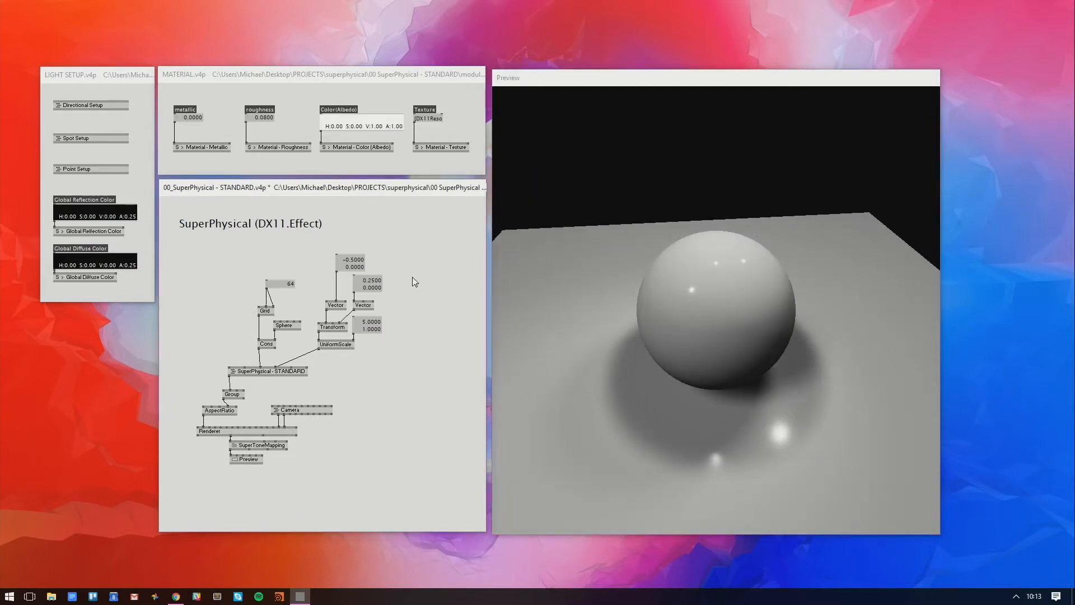
{"action": "left_click_drag", "start_coordinate": [810, 318], "coordinate": [740, 254]}
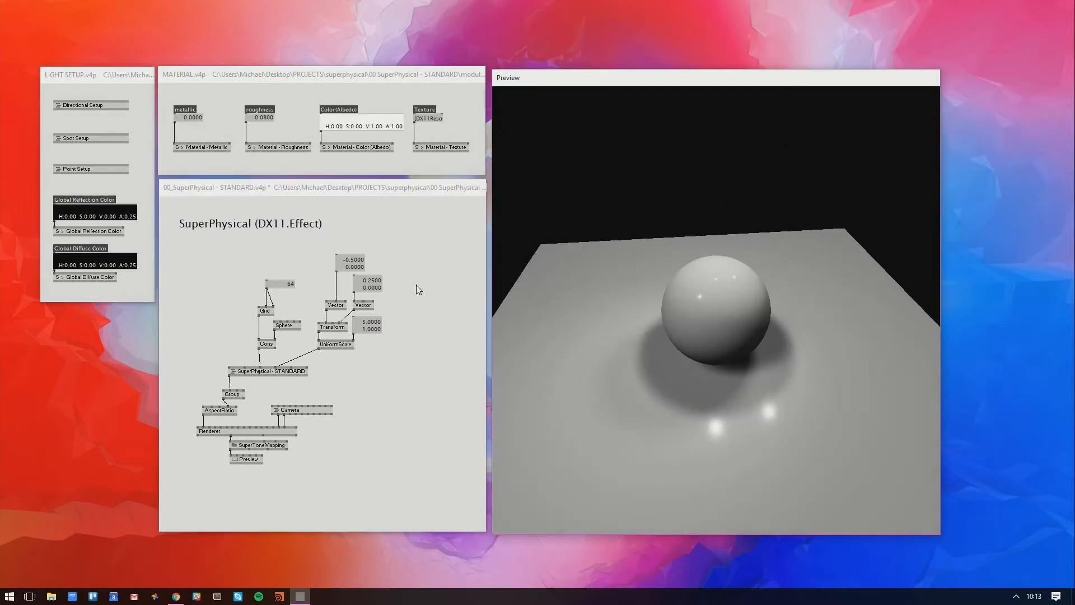
{"action": "left_click_drag", "start_coordinate": [407, 244], "coordinate": [273, 347]}
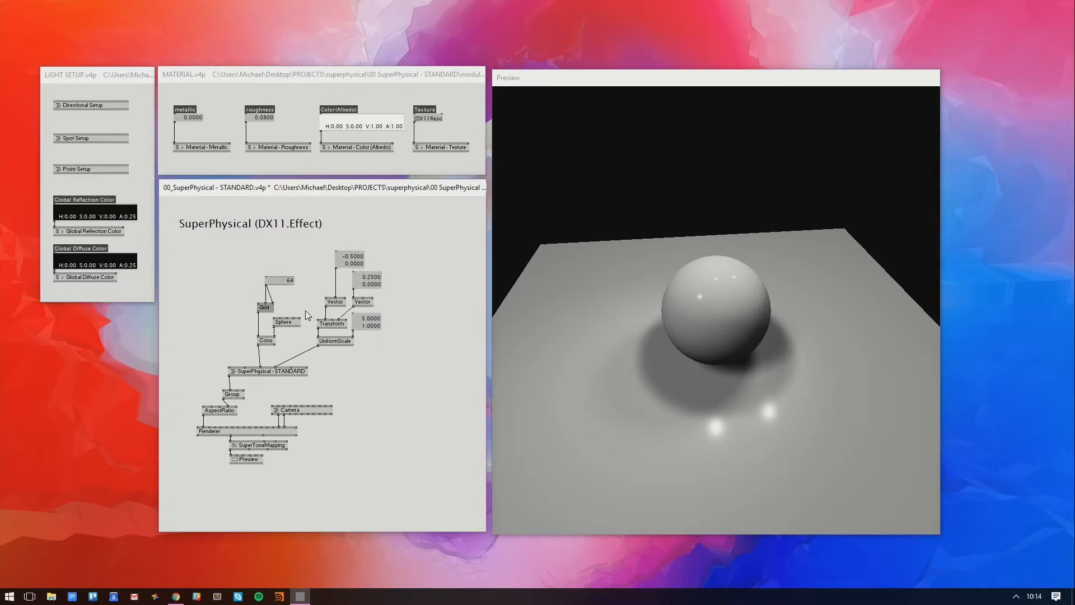
{"action": "left_click_drag", "start_coordinate": [305, 310], "coordinate": [284, 328]}
{"action": "mouse_move", "coordinate": [352, 255]}
{"action": "left_mouse_down"}
{"action": "mouse_move", "coordinate": [352, 308]}
{"action": "mouse_move", "coordinate": [352, 264]}
{"action": "left_mouse_up"}
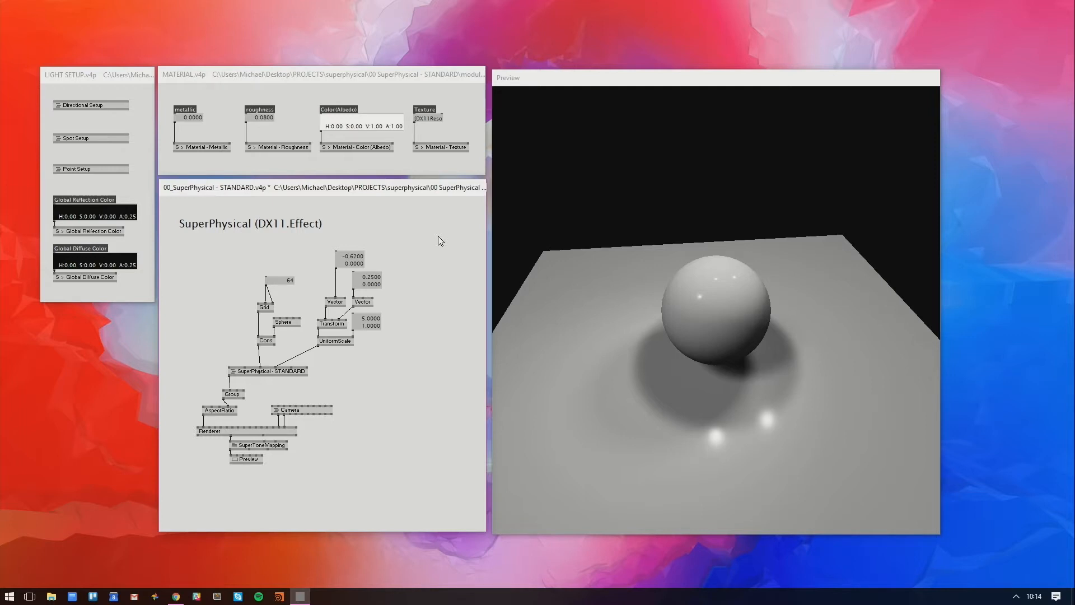
{"action": "mouse_move", "coordinate": [553, 276]}
{"action": "left_mouse_down"}
{"action": "mouse_move", "coordinate": [618, 365]}
{"action": "mouse_move", "coordinate": [548, 236]}
{"action": "mouse_move", "coordinate": [532, 276]}
{"action": "left_mouse_up"}
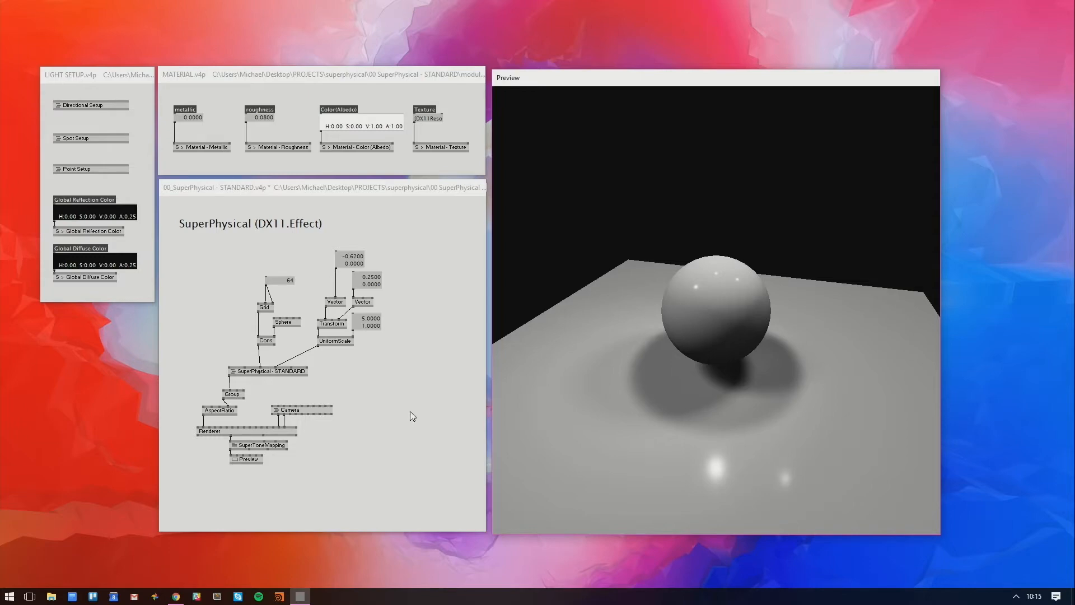
Switch to the browser and look through Marmoset's physically based rendering article, minimizing the browser when done
{"action": "left_click", "coordinate": [178, 598]}
{"action": "scroll", "coordinate": [529, 316], "scroll_direction": "up", "scroll_amount": 15}
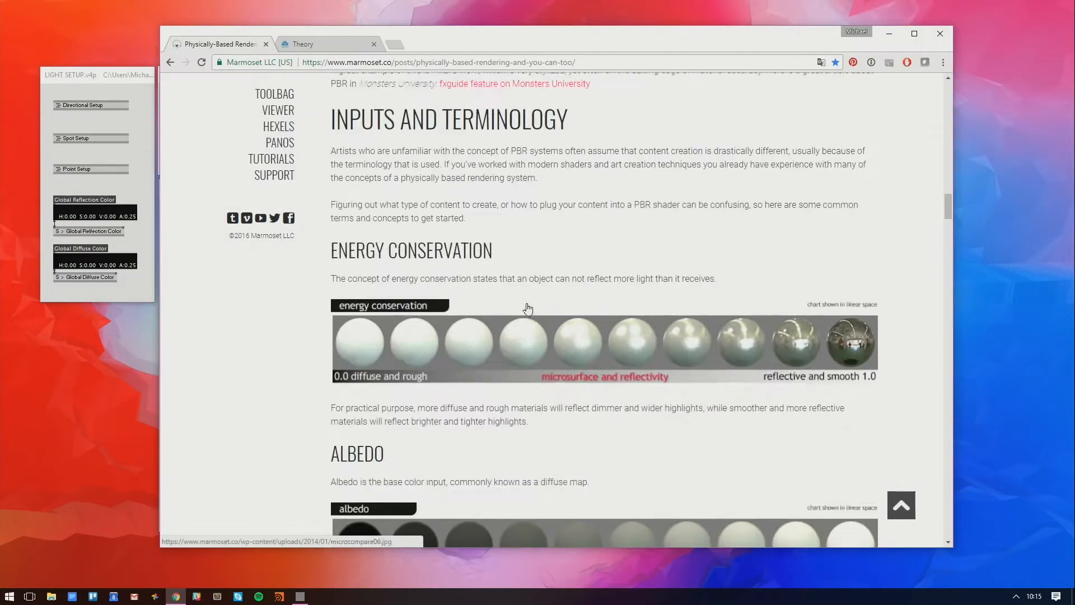
{"action": "scroll", "coordinate": [533, 319], "scroll_direction": "up", "scroll_amount": 15}
{"action": "scroll", "coordinate": [679, 348], "scroll_direction": "down", "scroll_amount": 3}
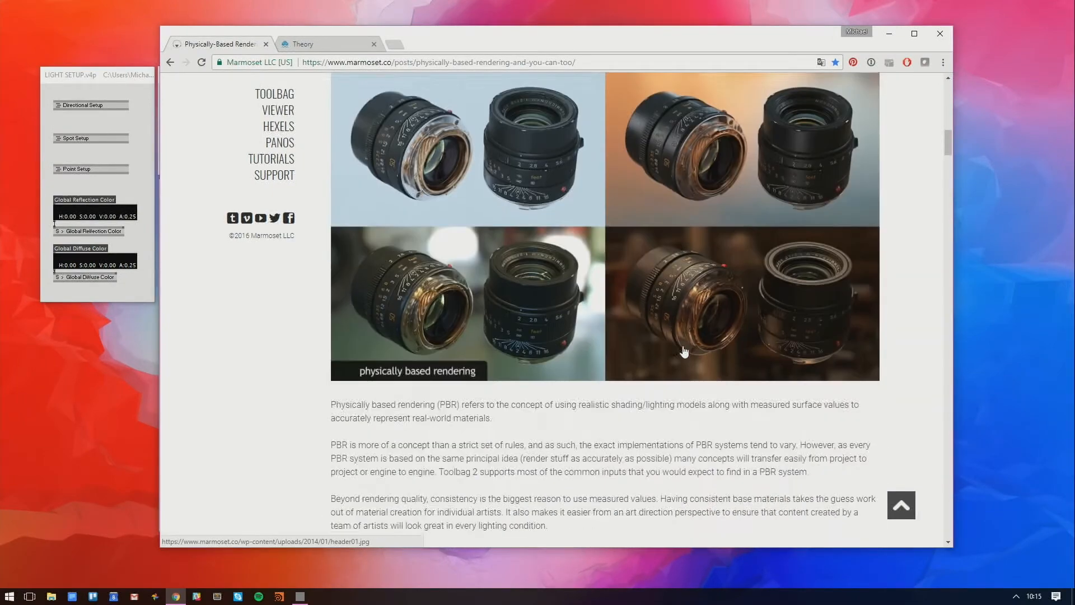
{"action": "scroll", "coordinate": [836, 335], "scroll_direction": "up", "scroll_amount": 3}
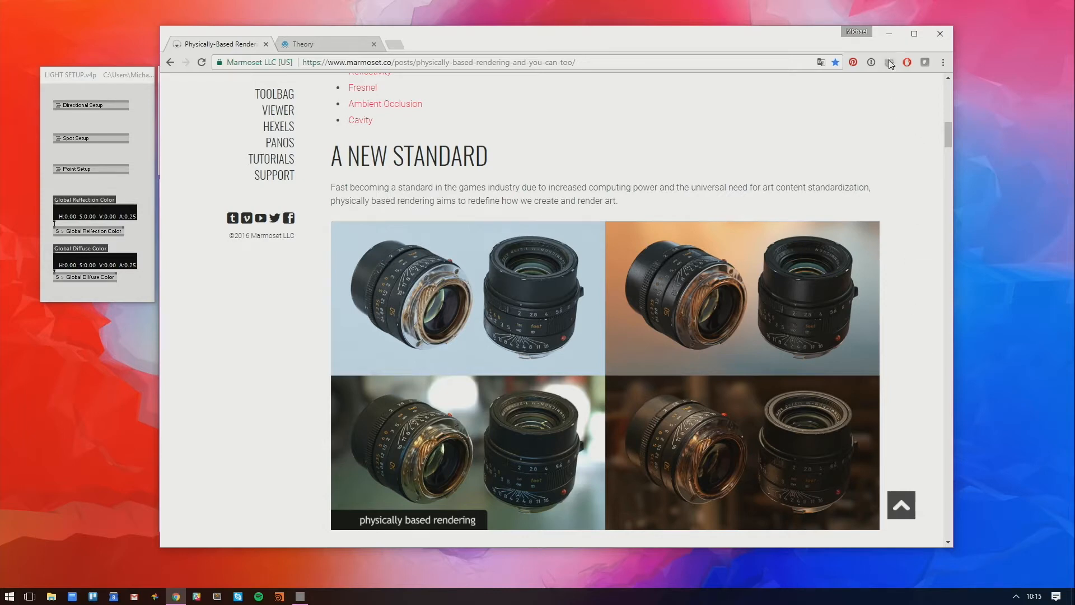
{"action": "left_click", "coordinate": [889, 35]}
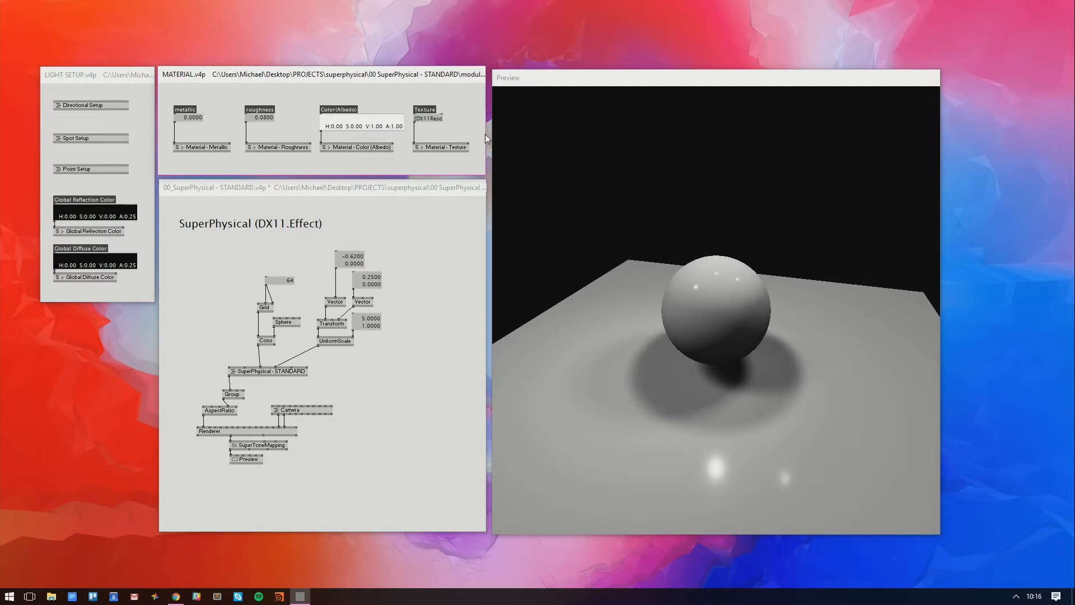
Adjust the material's albedo color slightly to hue 0.01 and value 0.99
{"action": "left_click", "coordinate": [626, 212]}
{"action": "left_click_drag", "start_coordinate": [626, 212], "coordinate": [584, 248]}
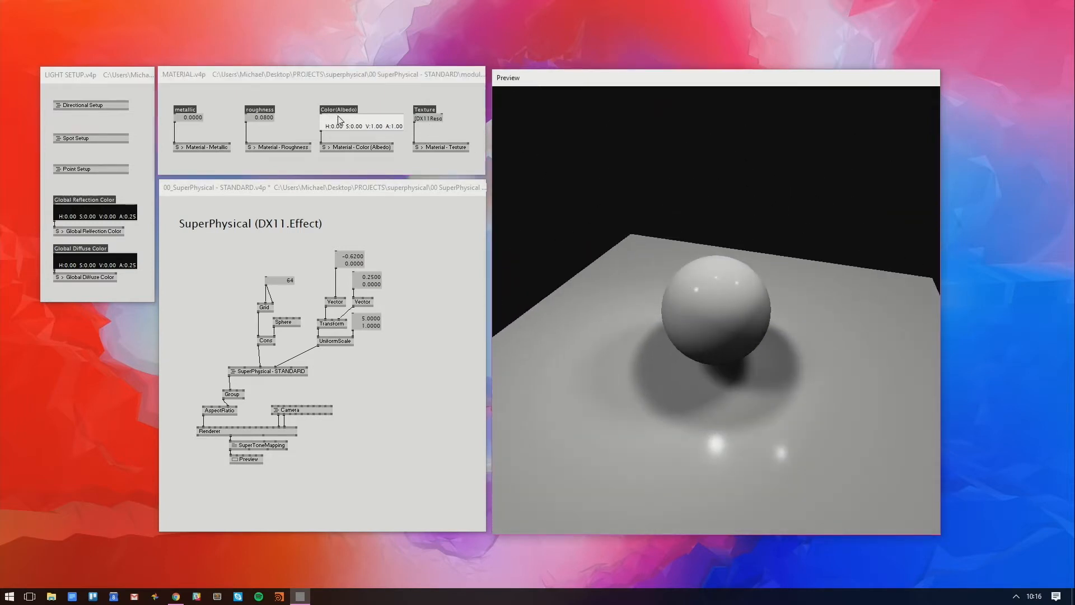
{"action": "mouse_move", "coordinate": [362, 122]}
{"action": "left_mouse_down"}
{"action": "mouse_move", "coordinate": [362, 159]}
{"action": "mouse_move", "coordinate": [361, 78]}
{"action": "mouse_move", "coordinate": [350, 123]}
{"action": "left_mouse_up"}
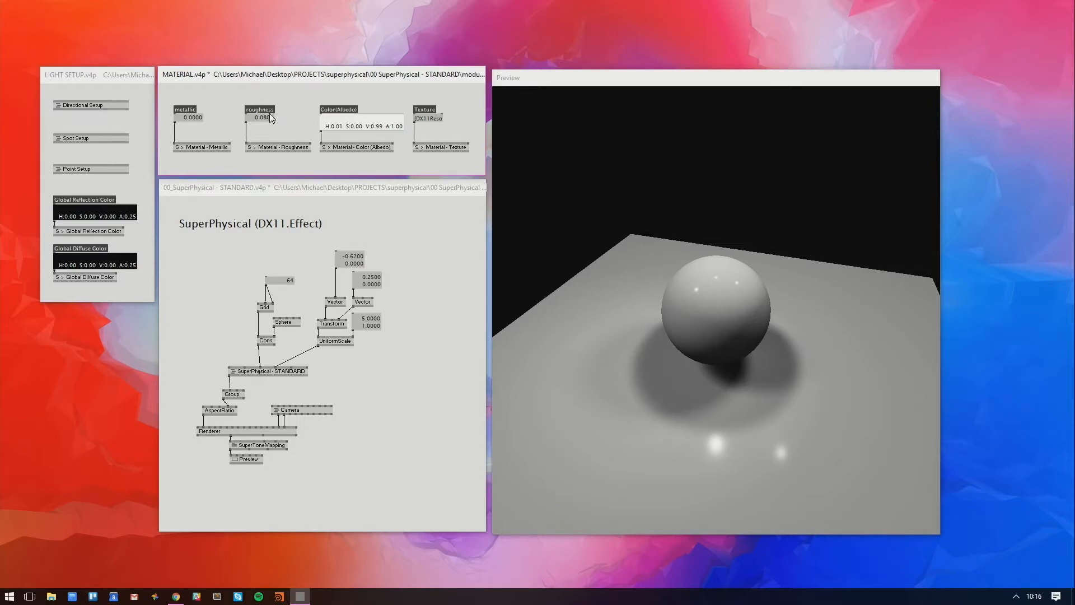
Raise the material's roughness to 0.19 and examine the highlights on the sphere and ground
{"action": "left_click_drag", "start_coordinate": [270, 116], "coordinate": [270, 112]}
{"action": "left_click_drag", "start_coordinate": [618, 318], "coordinate": [547, 186]}
{"action": "left_click_drag", "start_coordinate": [270, 116], "coordinate": [269, 111]}
{"action": "left_click_drag", "start_coordinate": [763, 232], "coordinate": [818, 328]}
Try a metallic value of 0.29 on the material and reset it to 0
{"action": "left_click_drag", "start_coordinate": [201, 117], "coordinate": [198, 118]}
{"action": "double_click", "coordinate": [198, 118]}
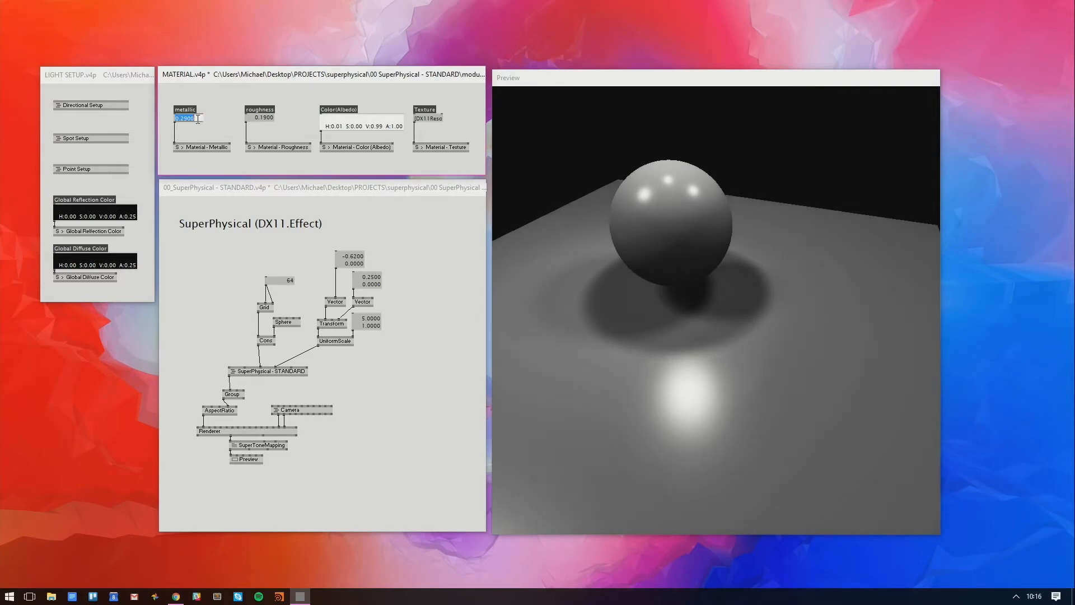
{"action": "type", "text": "0"}
{"action": "key", "text": "Return"}
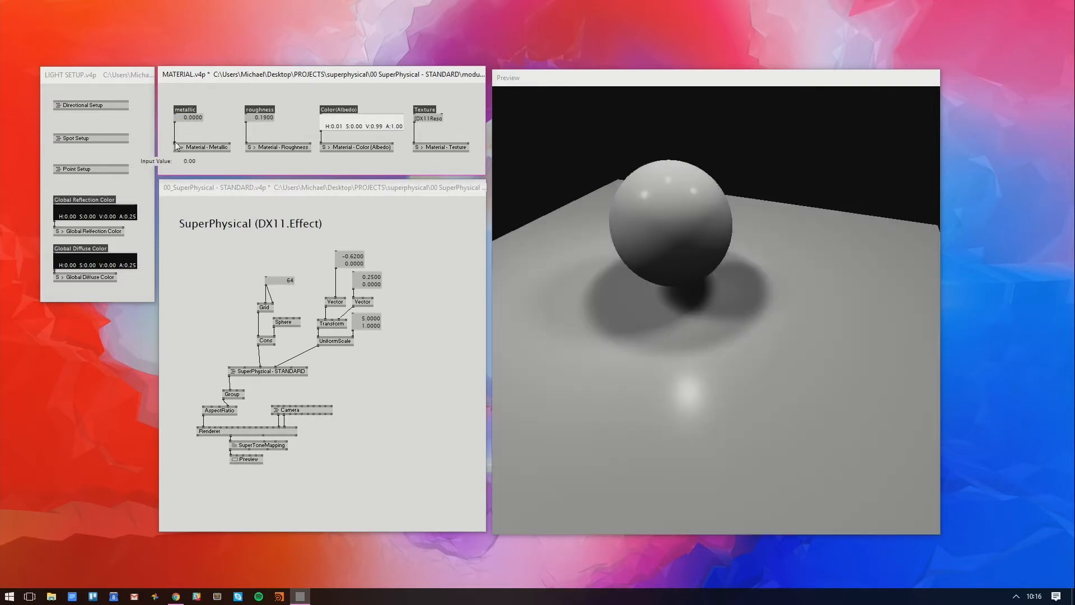
Connect a new two-value box to Material - Metallic, with 0 as the first value and 1 as the second
{"action": "left_click", "coordinate": [174, 142]}
{"action": "middle_click", "coordinate": [209, 93]}
{"action": "left_click_drag", "start_coordinate": [222, 87], "coordinate": [222, 109]}
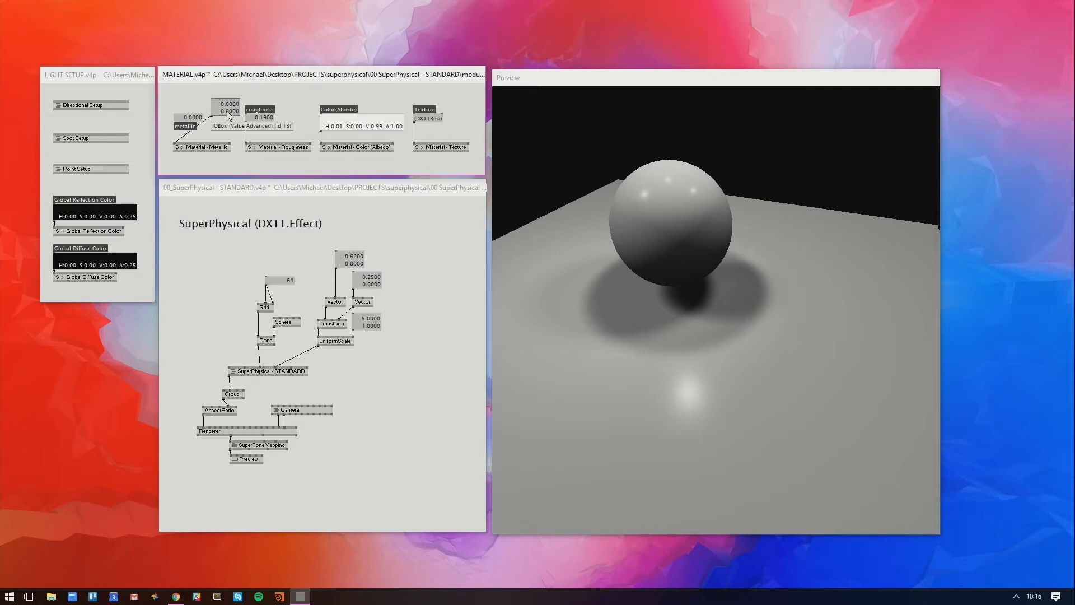
{"action": "right_click", "coordinate": [231, 112]}
{"action": "type", "text": "1"}
{"action": "key", "text": "Return"}
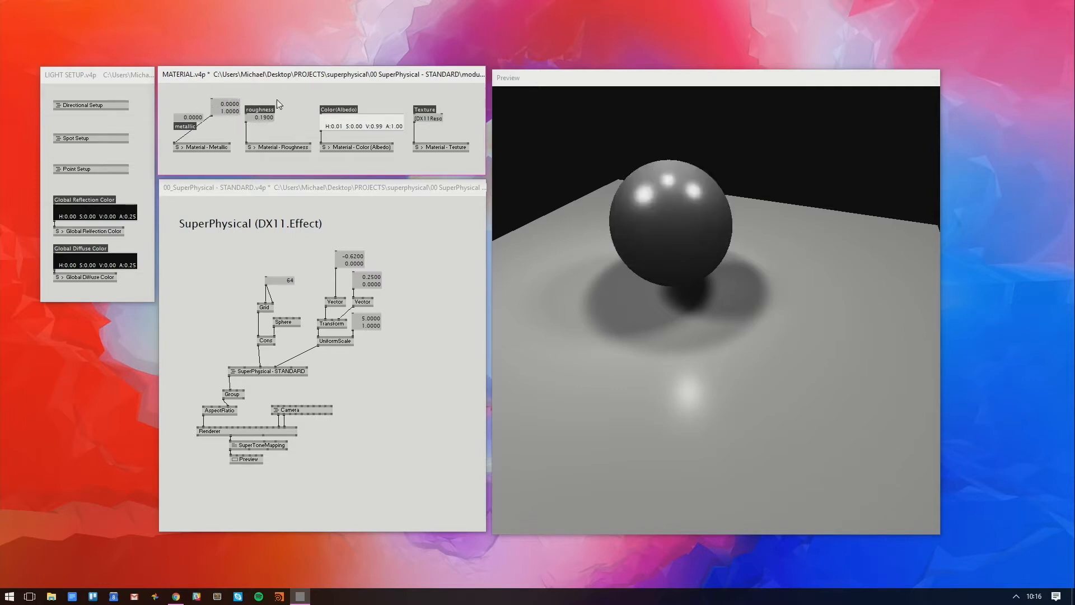
Try 0.59 as the second metallic value in the two-value box and restore it to 1
{"action": "left_click_drag", "start_coordinate": [678, 218], "coordinate": [694, 239]}
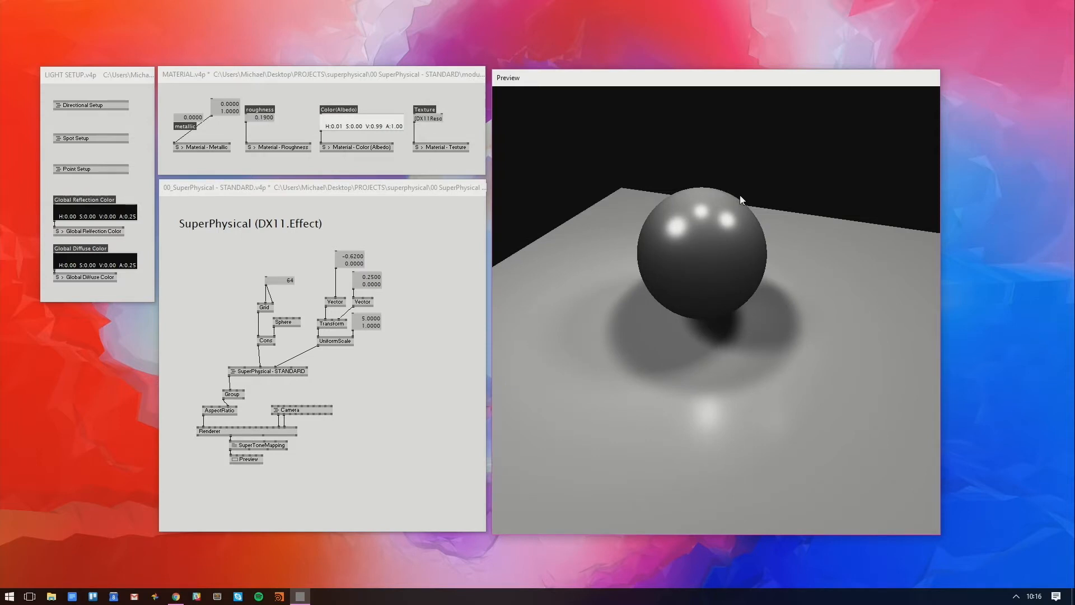
{"action": "left_click_drag", "start_coordinate": [740, 194], "coordinate": [722, 359]}
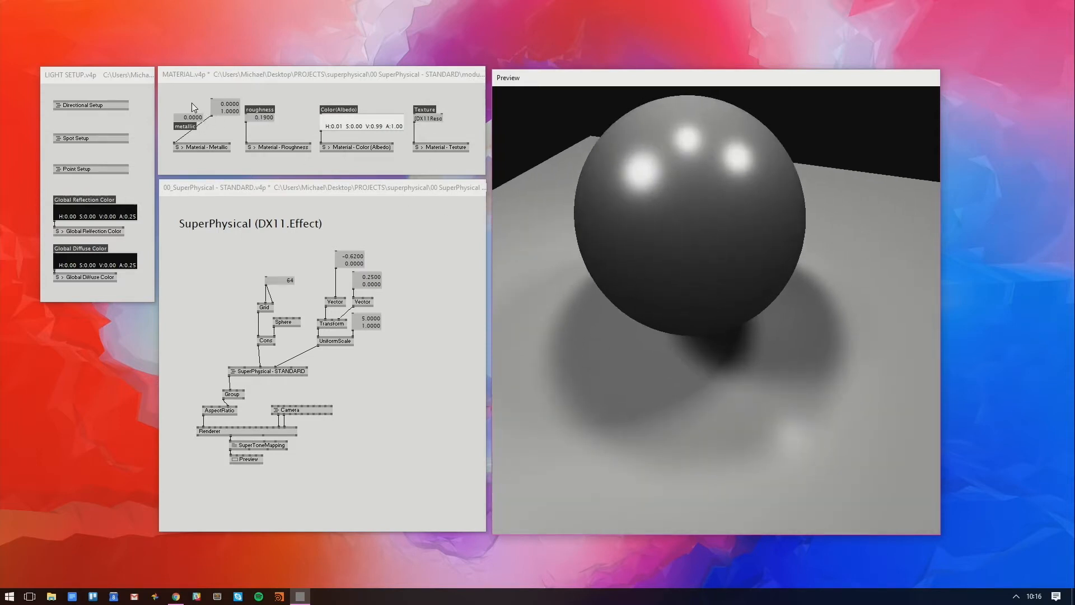
{"action": "left_click", "coordinate": [191, 103]}
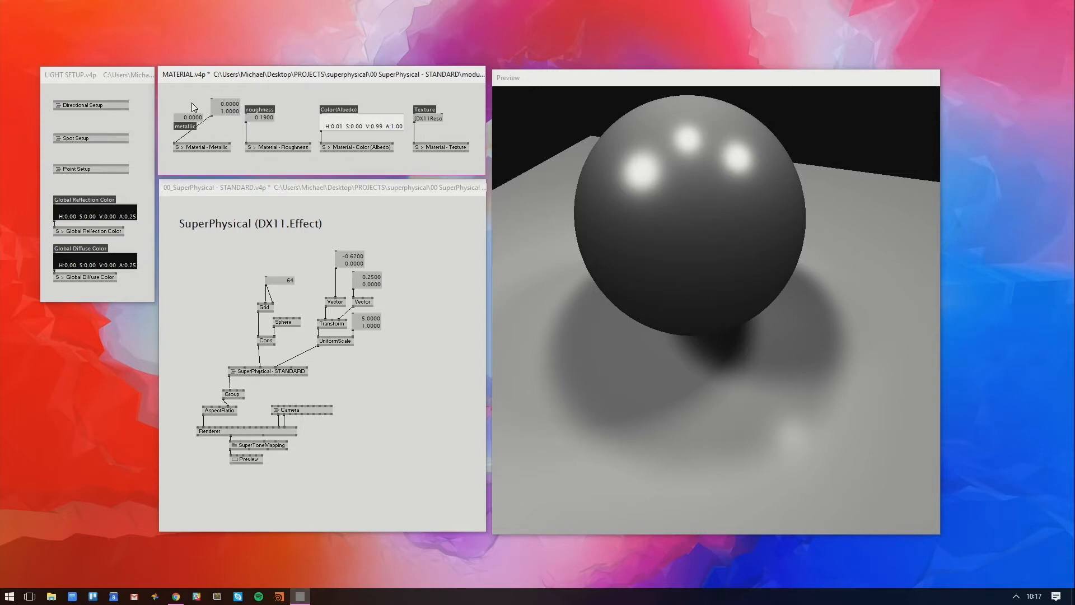
{"action": "mouse_move", "coordinate": [226, 111]}
{"action": "left_mouse_down"}
{"action": "mouse_move", "coordinate": [226, 154]}
{"action": "mouse_move", "coordinate": [234, 113]}
{"action": "left_mouse_up"}
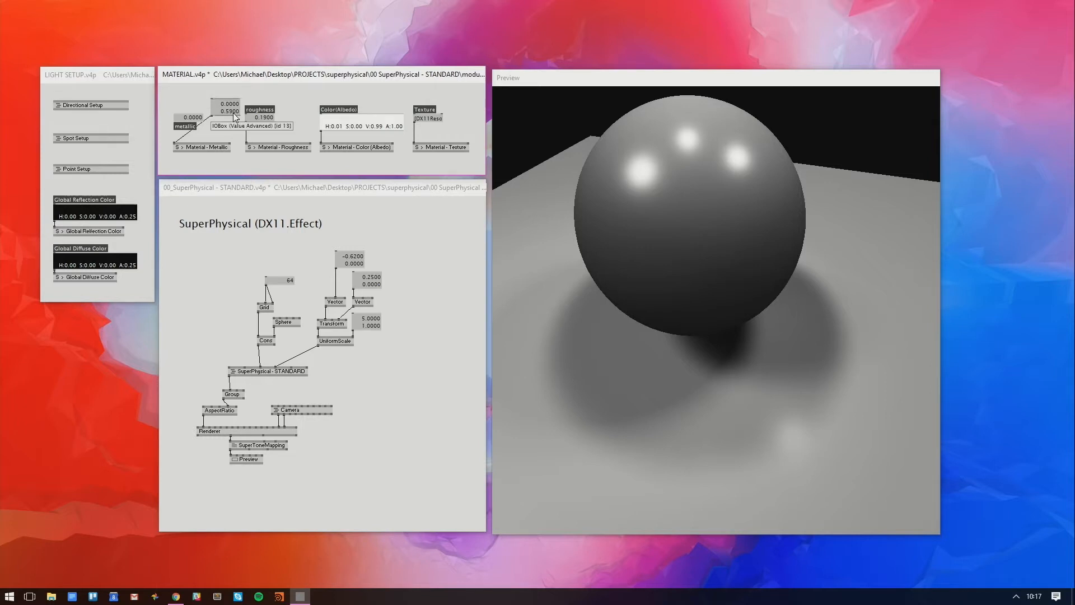
{"action": "left_click_drag", "start_coordinate": [233, 112], "coordinate": [233, 90]}
{"action": "left_click_drag", "start_coordinate": [687, 200], "coordinate": [691, 264]}
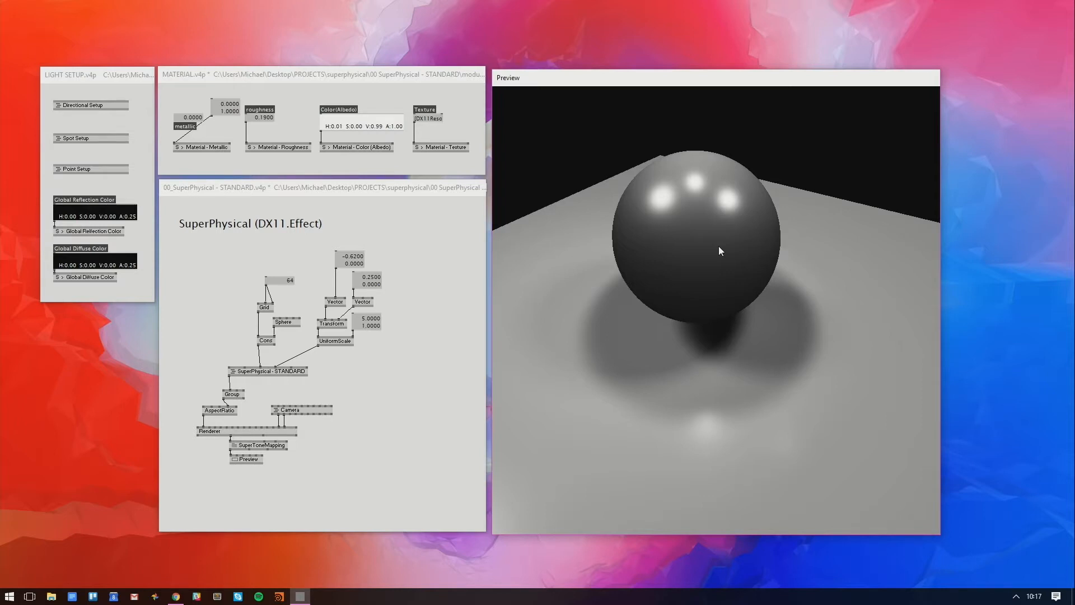
{"action": "left_click", "coordinate": [457, 242]}
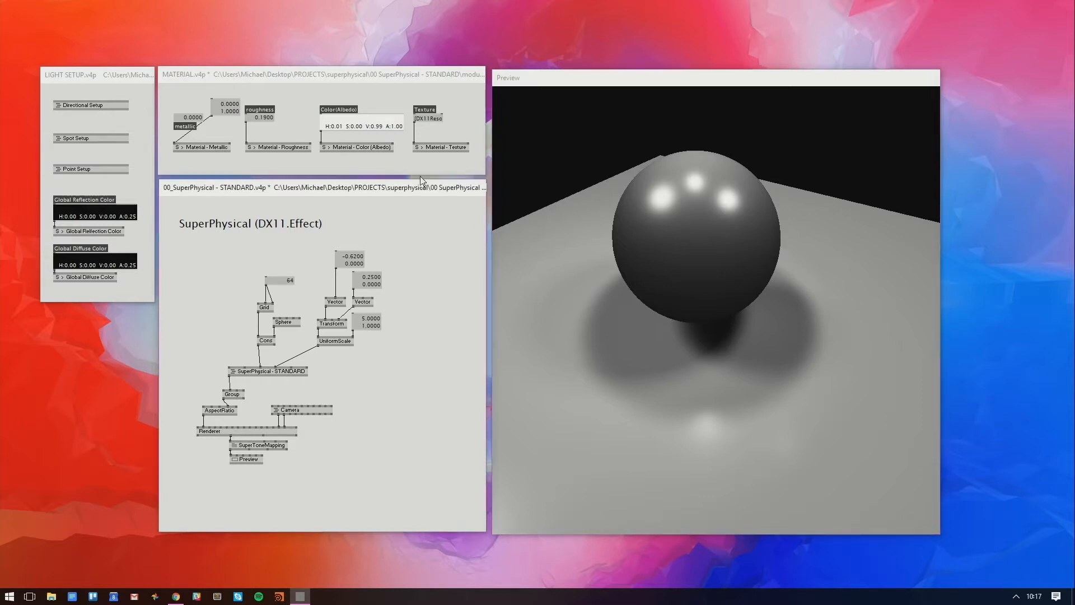
Try a red albedo color with full saturation on the ground, and reset it to saturation 0.00 with value 1.00
{"action": "left_click_drag", "start_coordinate": [385, 126], "coordinate": [385, 72]}
{"action": "left_click_drag", "start_coordinate": [715, 193], "coordinate": [656, 214]}
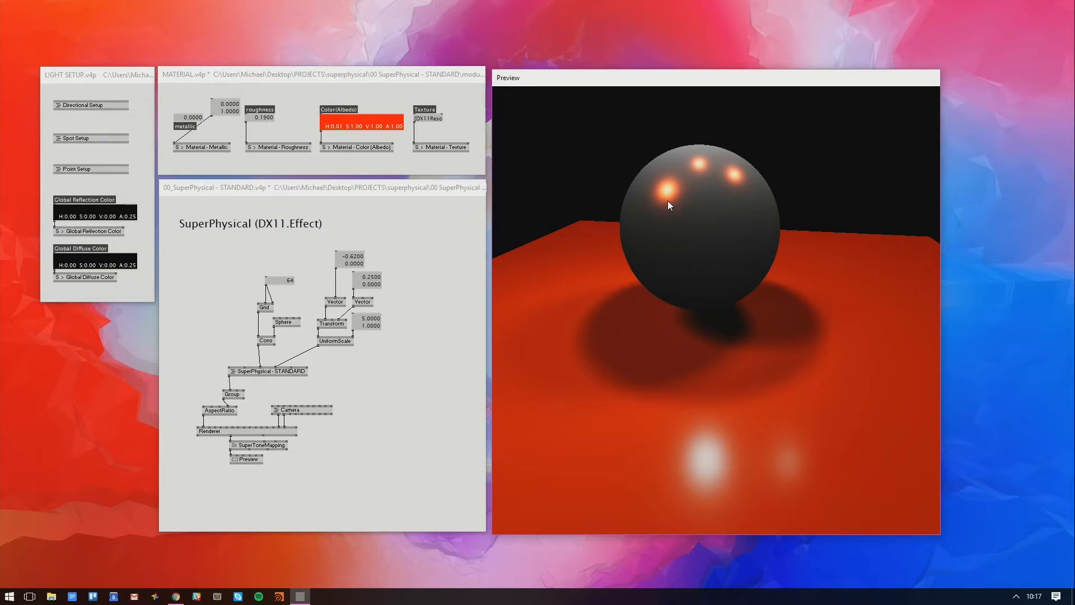
{"action": "left_click_drag", "start_coordinate": [667, 201], "coordinate": [794, 224]}
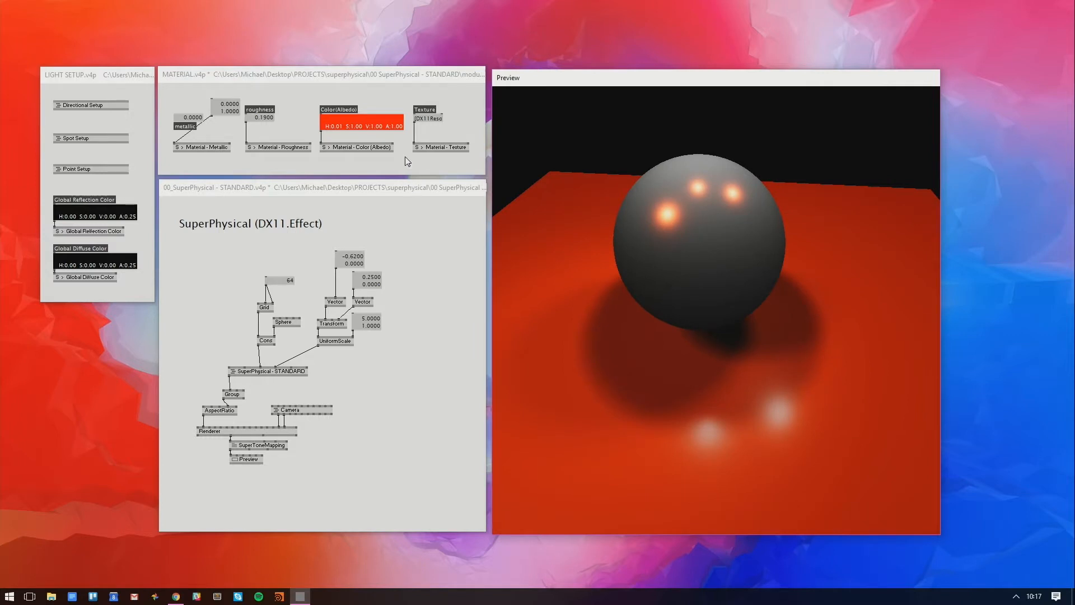
{"action": "left_click_drag", "start_coordinate": [385, 128], "coordinate": [383, 182]}
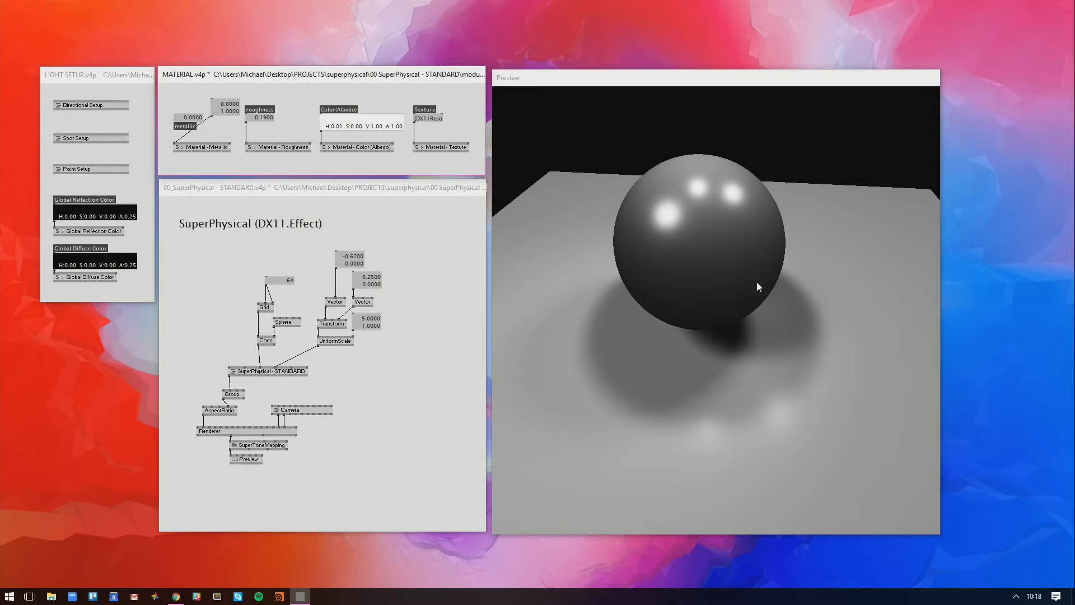
{"action": "left_click_drag", "start_coordinate": [757, 281], "coordinate": [733, 308]}
Reconnect the single metallic value box to Material - Metallic in place of the two-value box and inspect the sphere's shading
{"action": "left_click", "coordinate": [175, 126]}
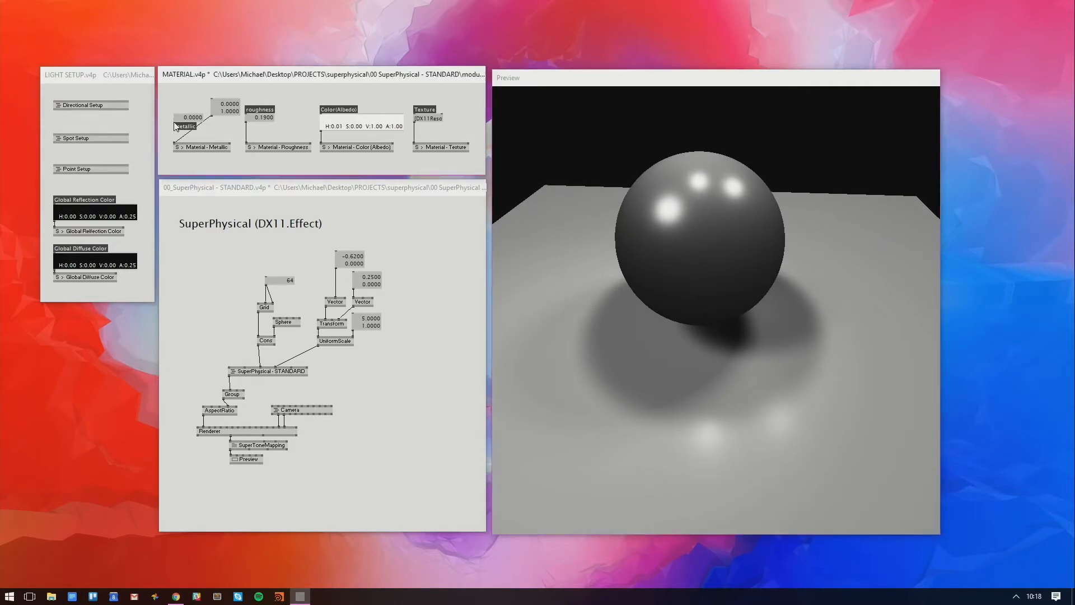
{"action": "left_click", "coordinate": [176, 145]}
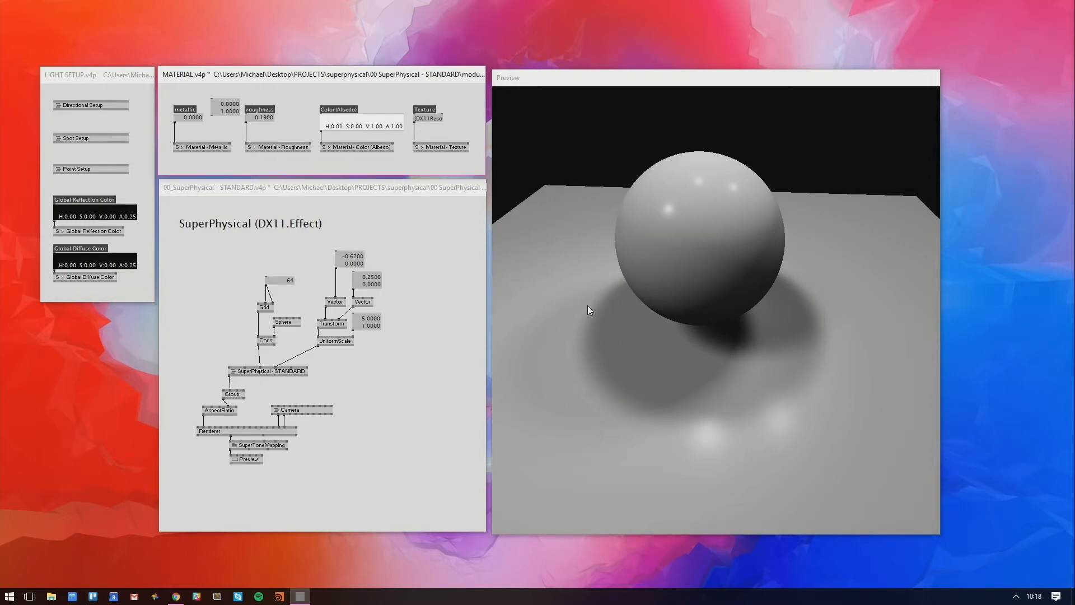
{"action": "left_click_drag", "start_coordinate": [588, 310], "coordinate": [564, 240]}
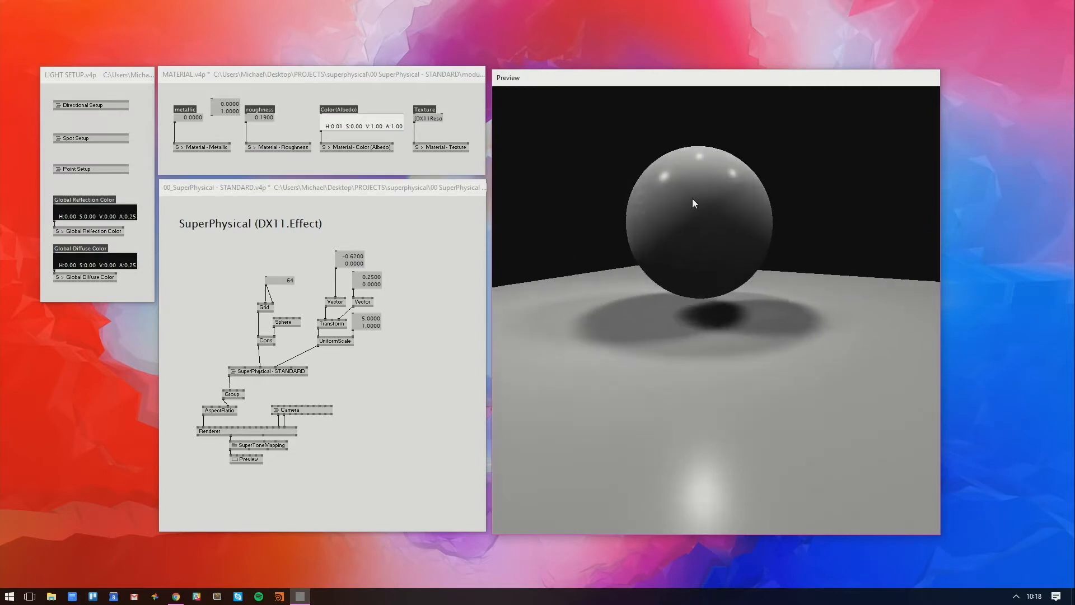
{"action": "left_click_drag", "start_coordinate": [692, 200], "coordinate": [661, 303]}
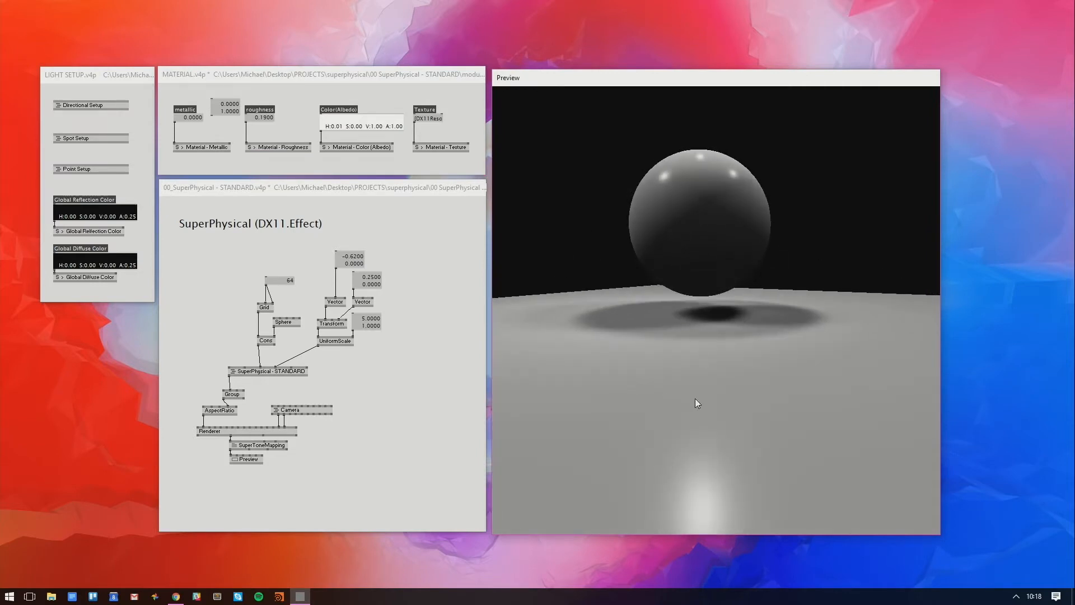
{"action": "left_click_drag", "start_coordinate": [695, 398], "coordinate": [733, 431]}
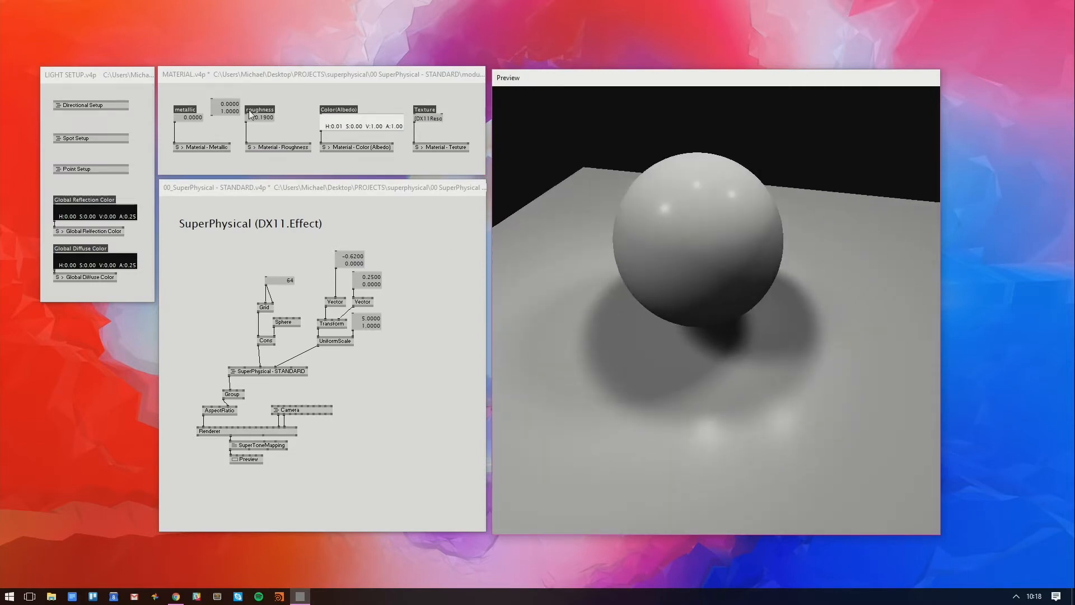
Lower the material's roughness to 0.04 and select the Directional, Spot and Point Setup nodes in the light setup patch
{"action": "mouse_move", "coordinate": [249, 110]}
{"action": "left_mouse_down"}
{"action": "mouse_move", "coordinate": [248, 132]}
{"action": "mouse_move", "coordinate": [248, 121]}
{"action": "left_mouse_up"}
{"action": "mouse_move", "coordinate": [129, 76]}
{"action": "left_mouse_down"}
{"action": "mouse_move", "coordinate": [125, 86]}
{"action": "mouse_move", "coordinate": [127, 75]}
{"action": "left_mouse_up"}
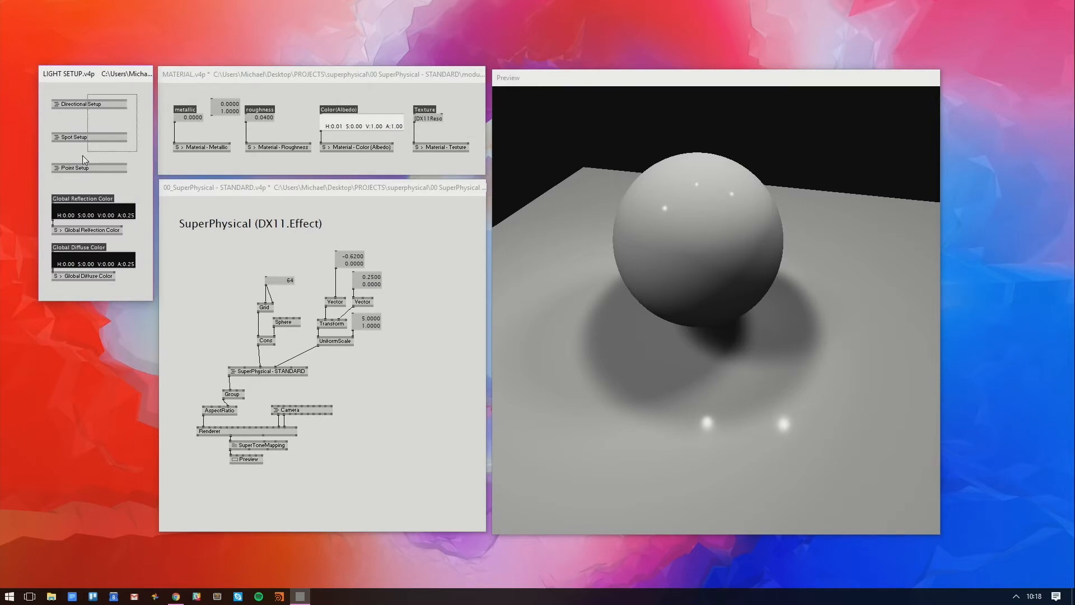
{"action": "left_click_drag", "start_coordinate": [65, 165], "coordinate": [65, 167]}
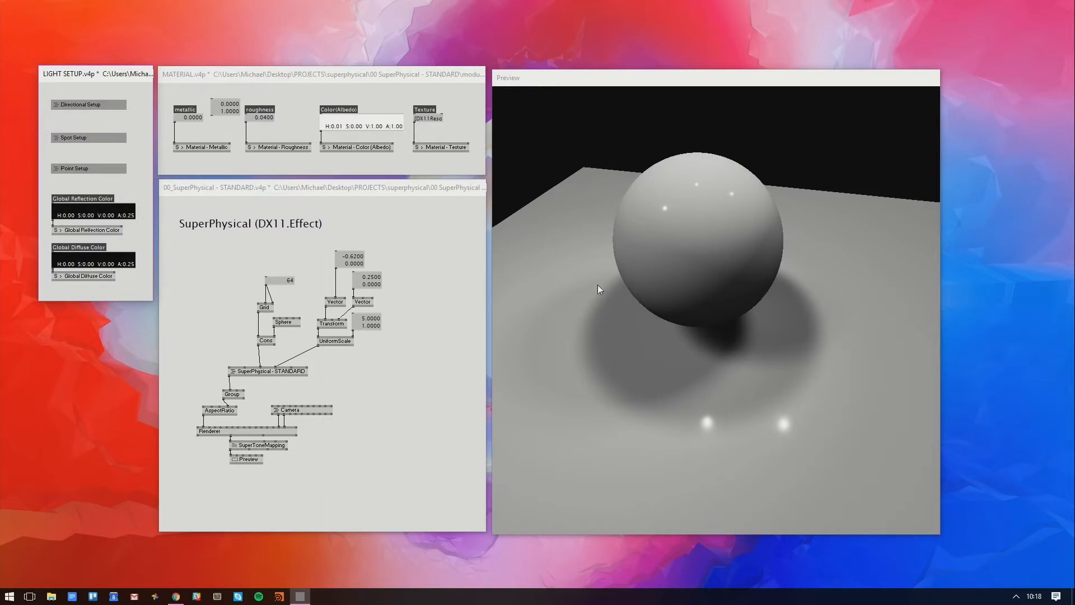
Set the Global Reflection Color's value to 0.12 and the Global Diffuse Color's value to 0.17, and inspect the lighting around the sphere
{"action": "left_click_drag", "start_coordinate": [597, 284], "coordinate": [705, 297]}
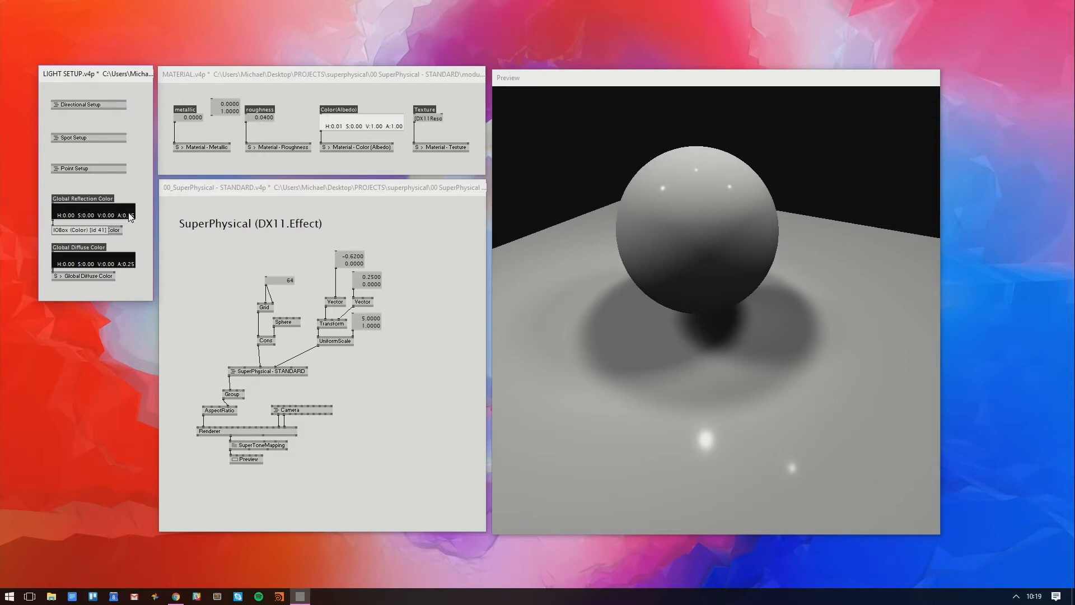
{"action": "left_click_drag", "start_coordinate": [761, 234], "coordinate": [534, 267]}
{"action": "left_click_drag", "start_coordinate": [645, 199], "coordinate": [740, 301]}
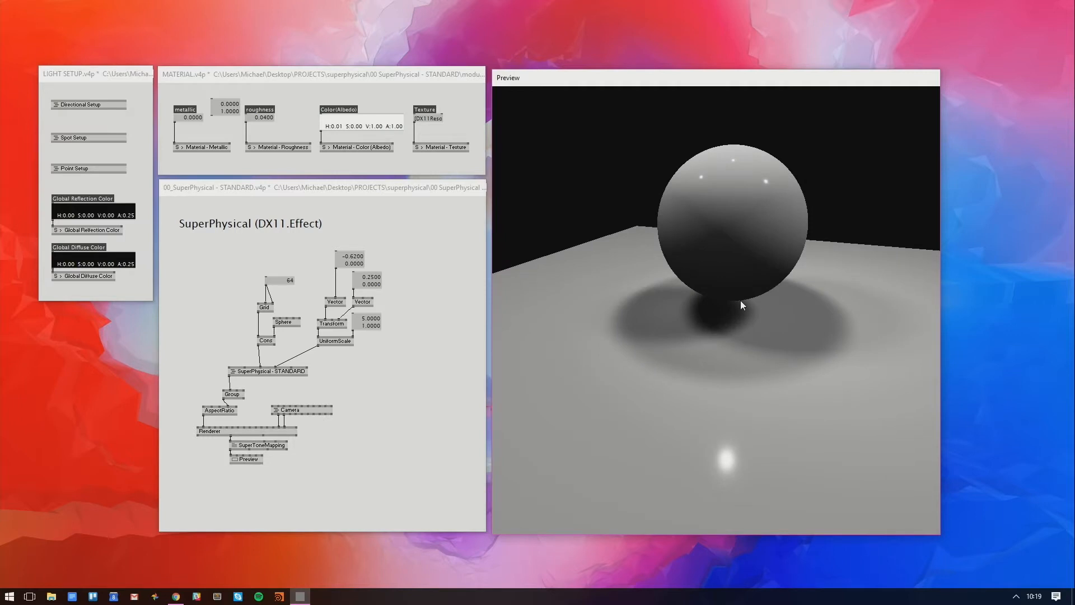
{"action": "left_click_drag", "start_coordinate": [811, 184], "coordinate": [830, 363]}
{"action": "left_click_drag", "start_coordinate": [655, 358], "coordinate": [658, 381]}
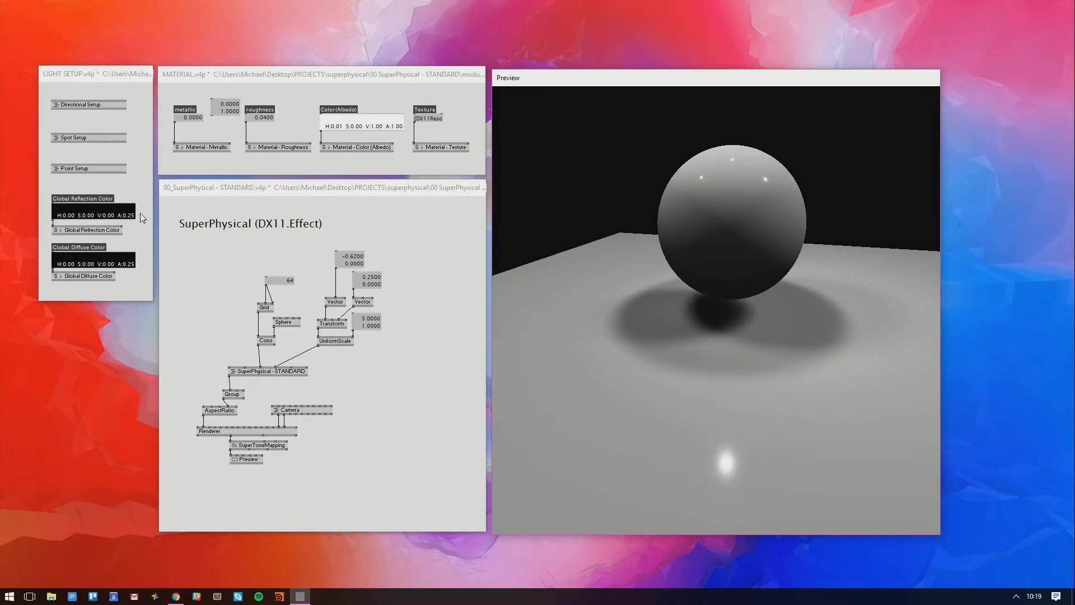
{"action": "left_click_drag", "start_coordinate": [129, 215], "coordinate": [128, 206]}
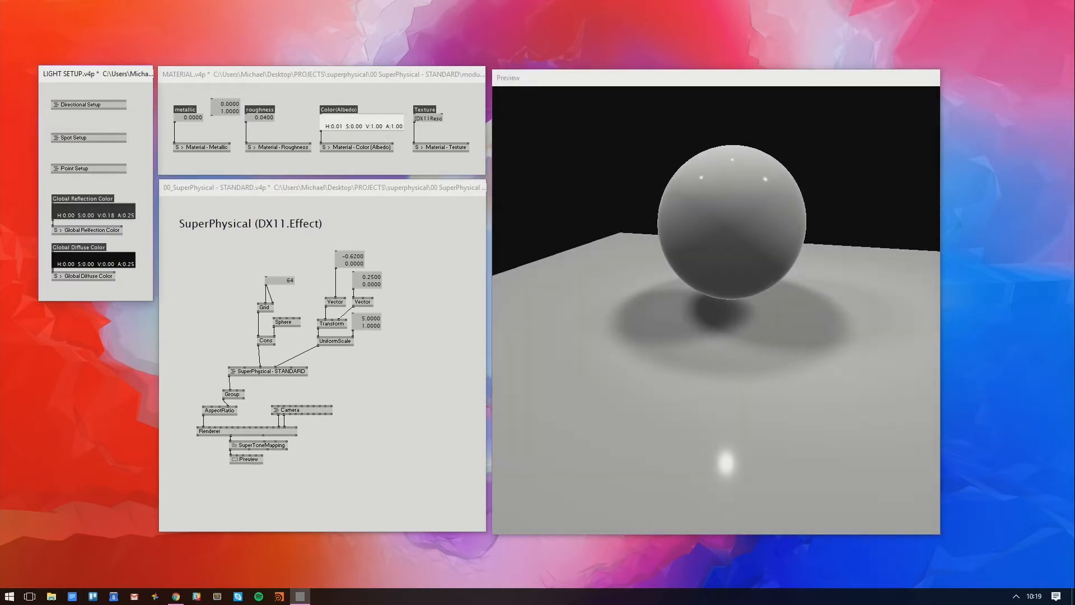
{"action": "mouse_move", "coordinate": [119, 263]}
{"action": "left_mouse_down"}
{"action": "mouse_move", "coordinate": [118, 227]}
{"action": "mouse_move", "coordinate": [114, 259]}
{"action": "left_mouse_up"}
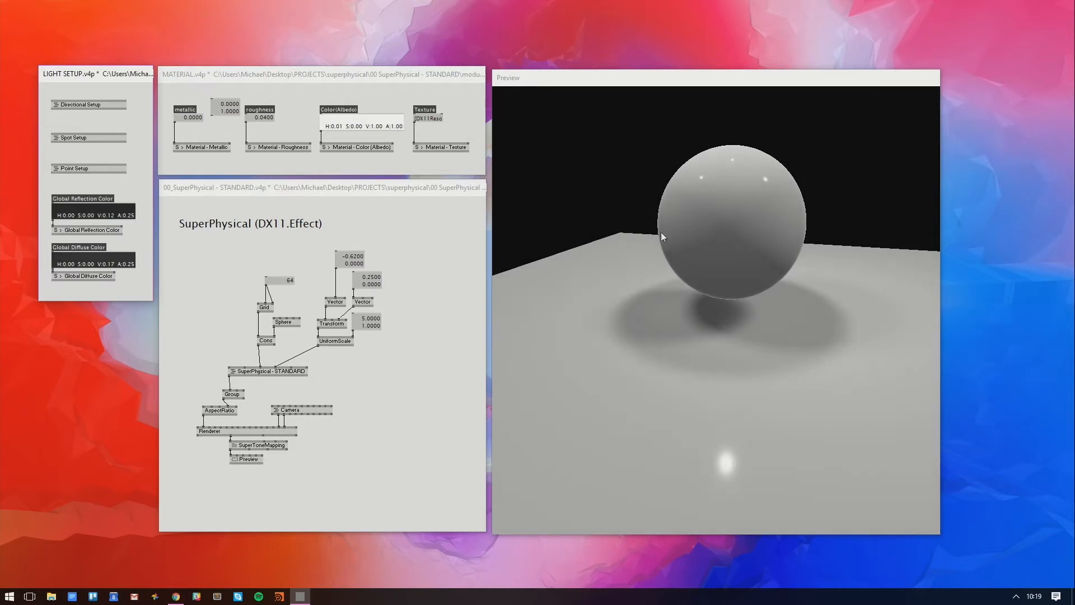
{"action": "left_click_drag", "start_coordinate": [661, 232], "coordinate": [650, 331]}
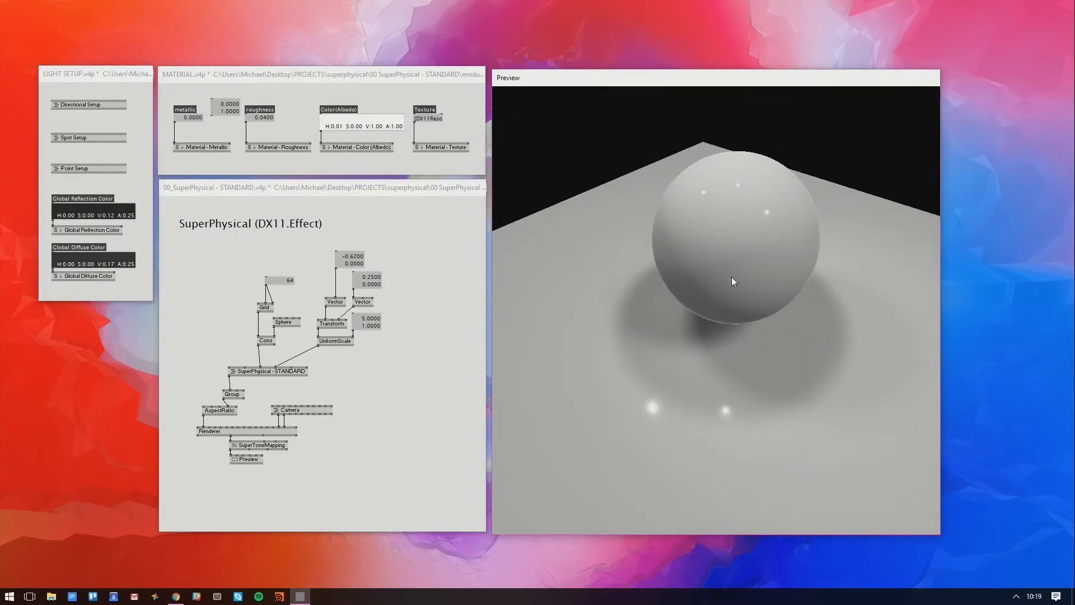
{"action": "left_click_drag", "start_coordinate": [731, 281], "coordinate": [540, 281]}
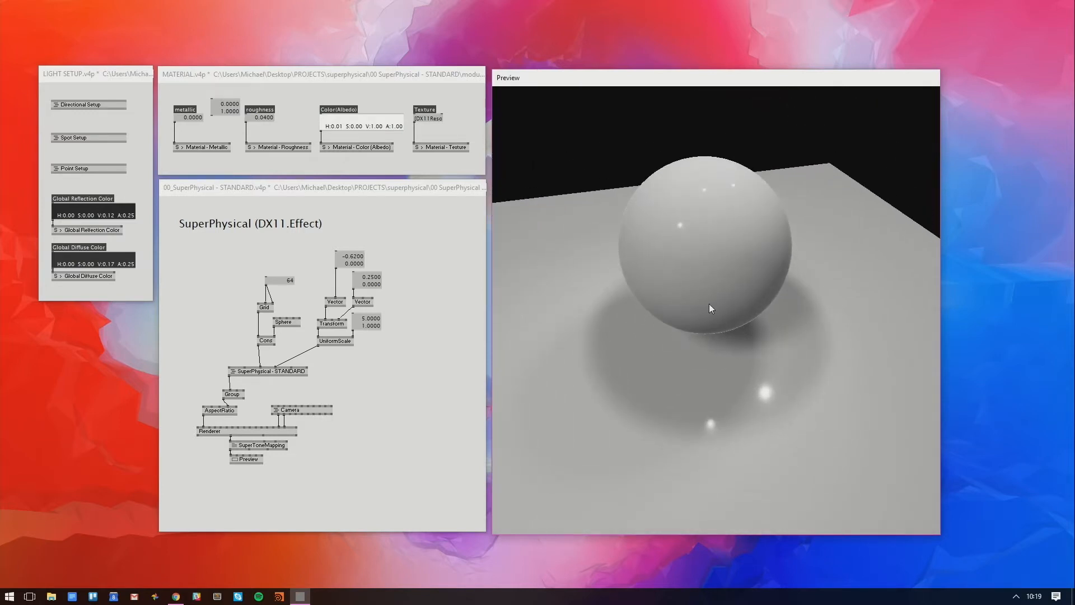
{"action": "left_click_drag", "start_coordinate": [709, 303], "coordinate": [724, 273]}
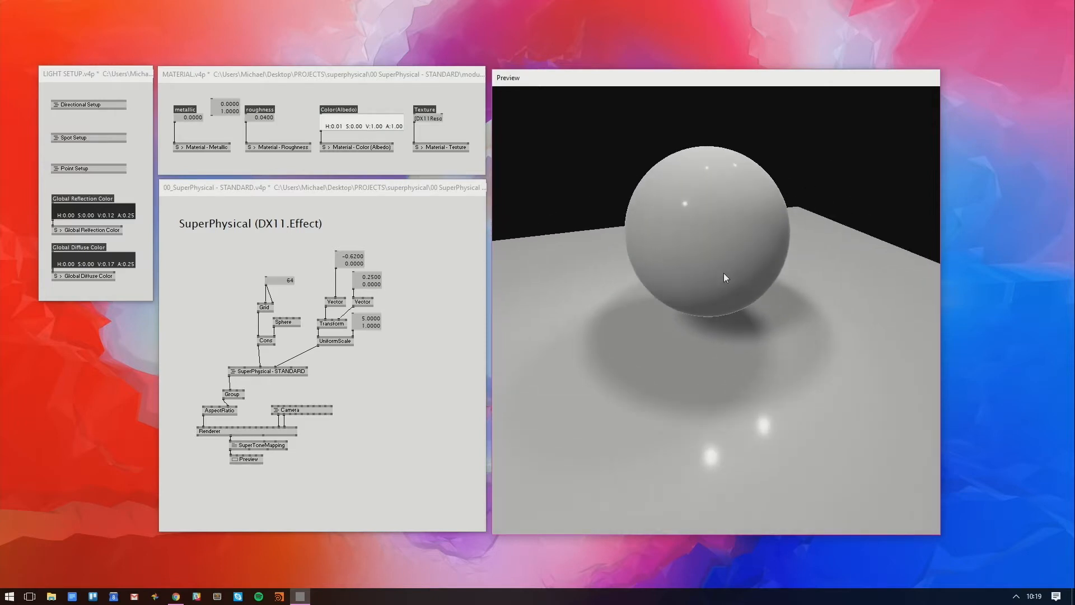
{"action": "left_click_drag", "start_coordinate": [631, 311], "coordinate": [394, 411]}
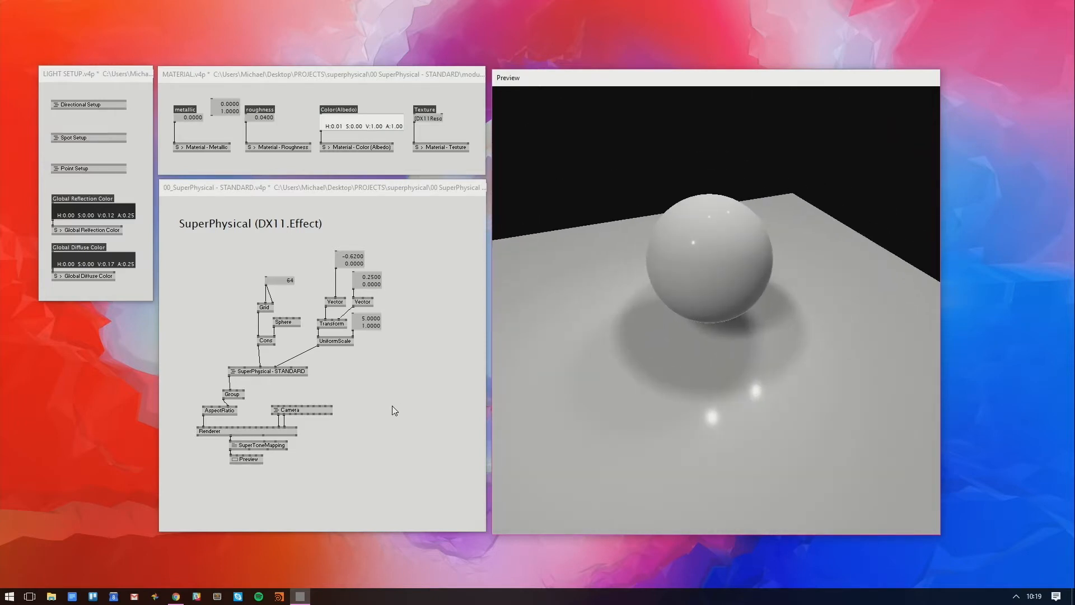
{"action": "left_click", "coordinate": [243, 425]}
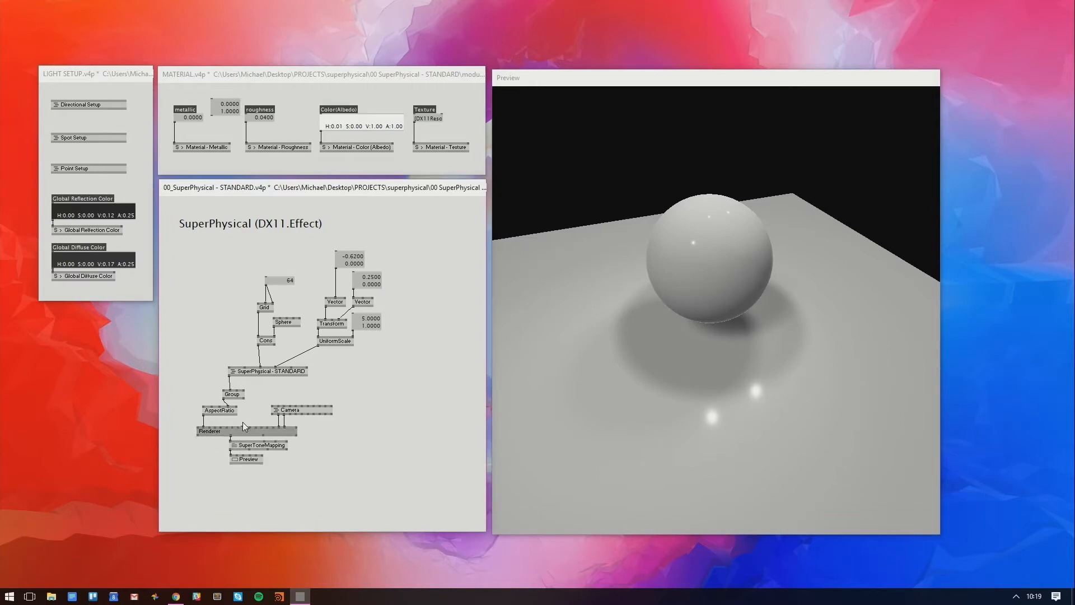
{"action": "middle_click", "coordinate": [200, 325]}
{"action": "left_click_drag", "start_coordinate": [218, 319], "coordinate": [188, 306]}
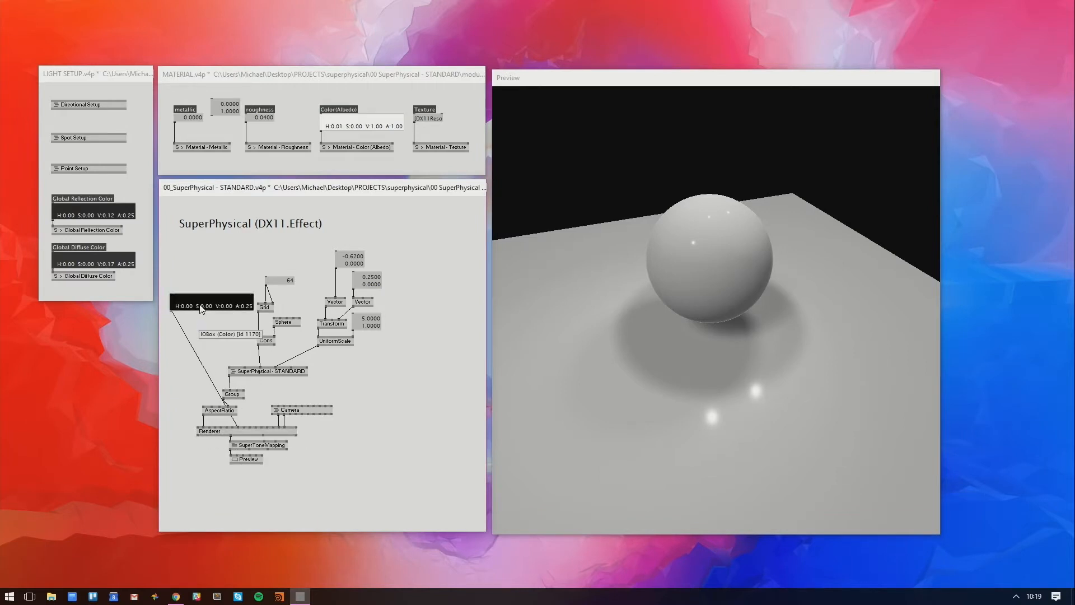
{"action": "key", "text": "Delete"}
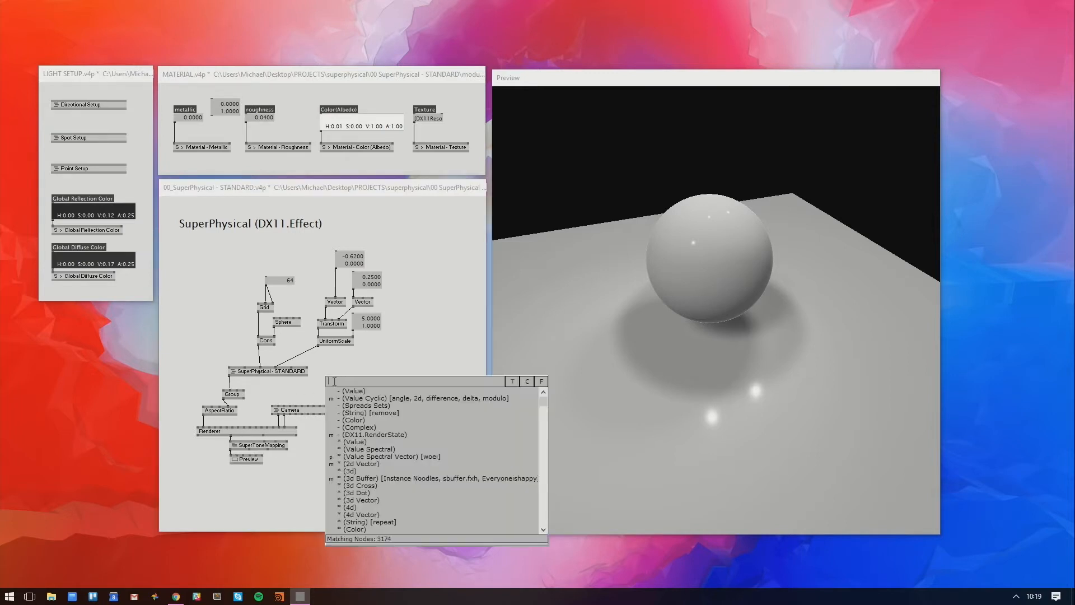
Add an R (Color) node that receives Global Reflection Color and connect it to the Renderer's background color input
{"action": "double_click", "coordinate": [330, 382]}
{"action": "type", "text": "r"}
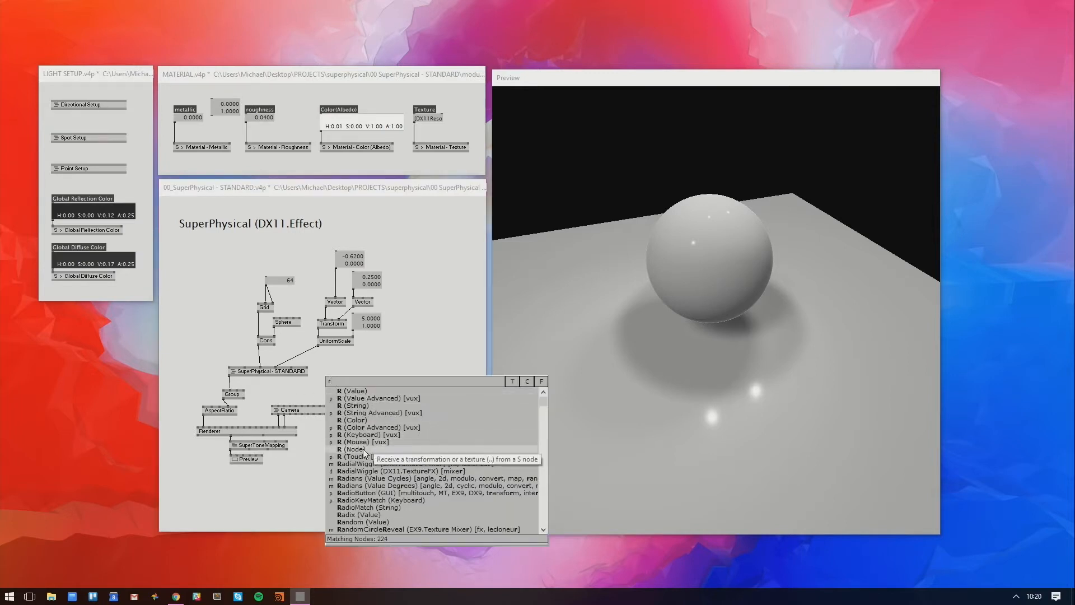
{"action": "left_click", "coordinate": [375, 421]}
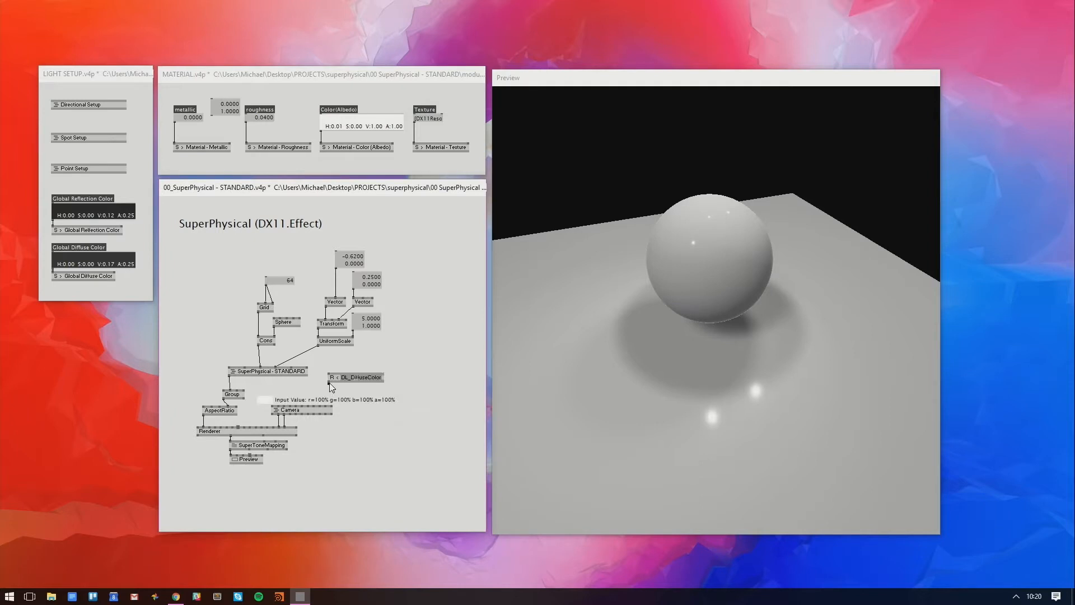
{"action": "right_click", "coordinate": [330, 379]}
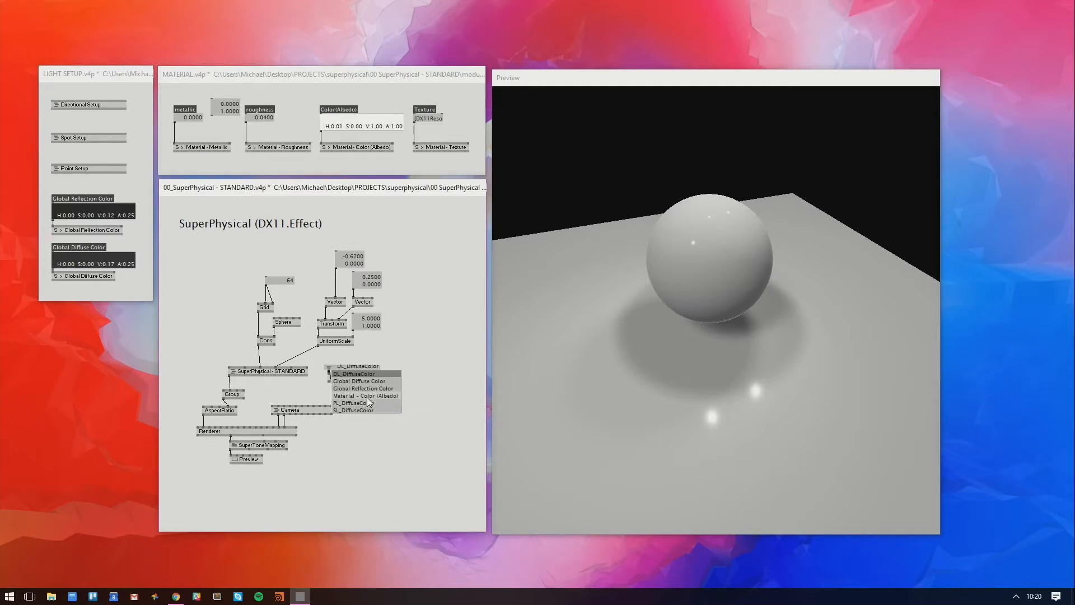
{"action": "left_click", "coordinate": [378, 388]}
{"action": "left_click", "coordinate": [329, 381]}
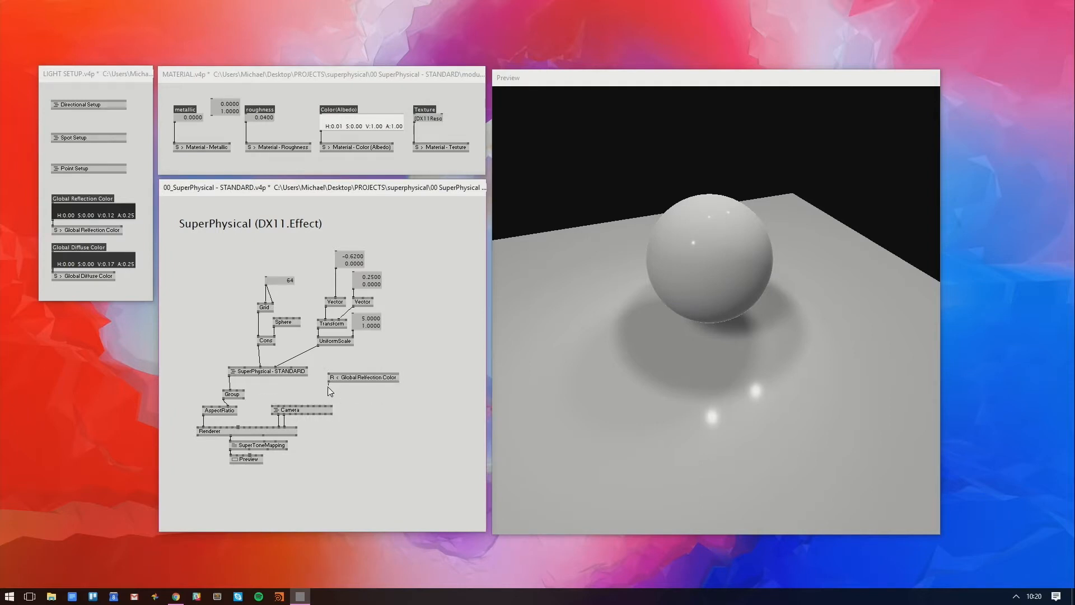
{"action": "left_click", "coordinate": [238, 425]}
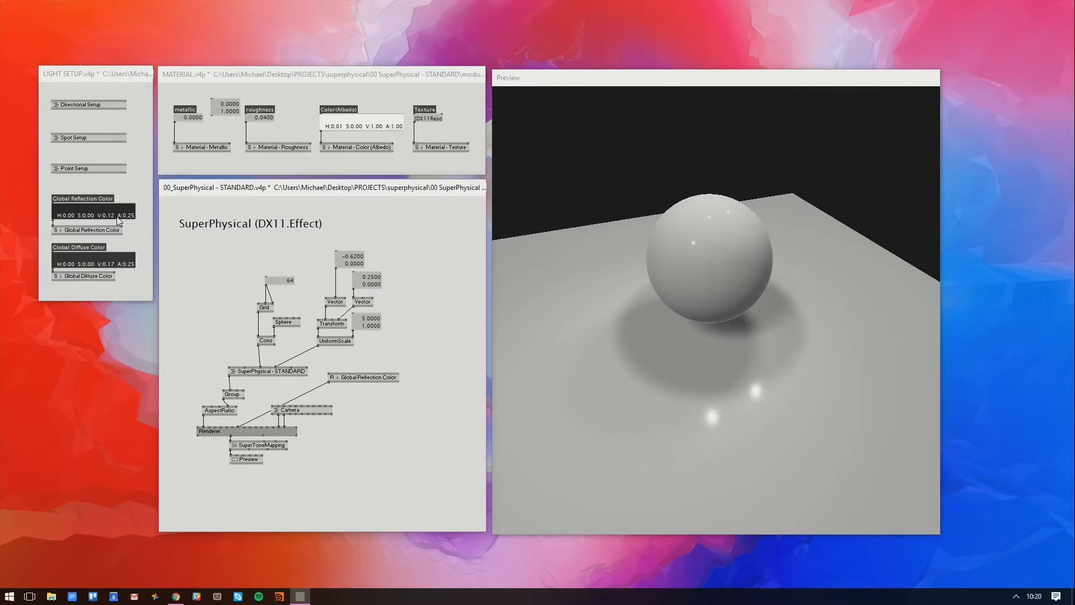
Try a magenta Global Reflection Color (H 0.81, S 0.85, V 0.98), and turn it grey with saturation 0.00 and value 0.44
{"action": "left_click_drag", "start_coordinate": [116, 216], "coordinate": [168, 151]}
{"action": "left_click_drag", "start_coordinate": [750, 226], "coordinate": [693, 330]}
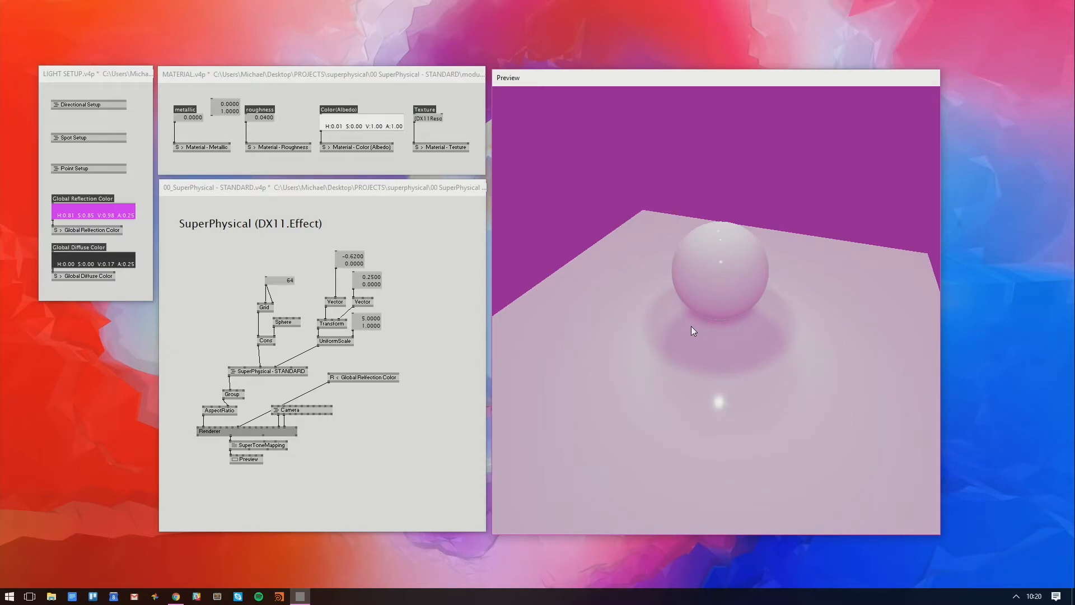
{"action": "mouse_move", "coordinate": [707, 318]}
{"action": "left_mouse_down"}
{"action": "mouse_move", "coordinate": [609, 295]}
{"action": "mouse_move", "coordinate": [684, 291]}
{"action": "mouse_move", "coordinate": [842, 341]}
{"action": "left_mouse_up"}
{"action": "left_click_drag", "start_coordinate": [110, 214], "coordinate": [110, 292]}
{"action": "left_click_drag", "start_coordinate": [744, 240], "coordinate": [902, 254]}
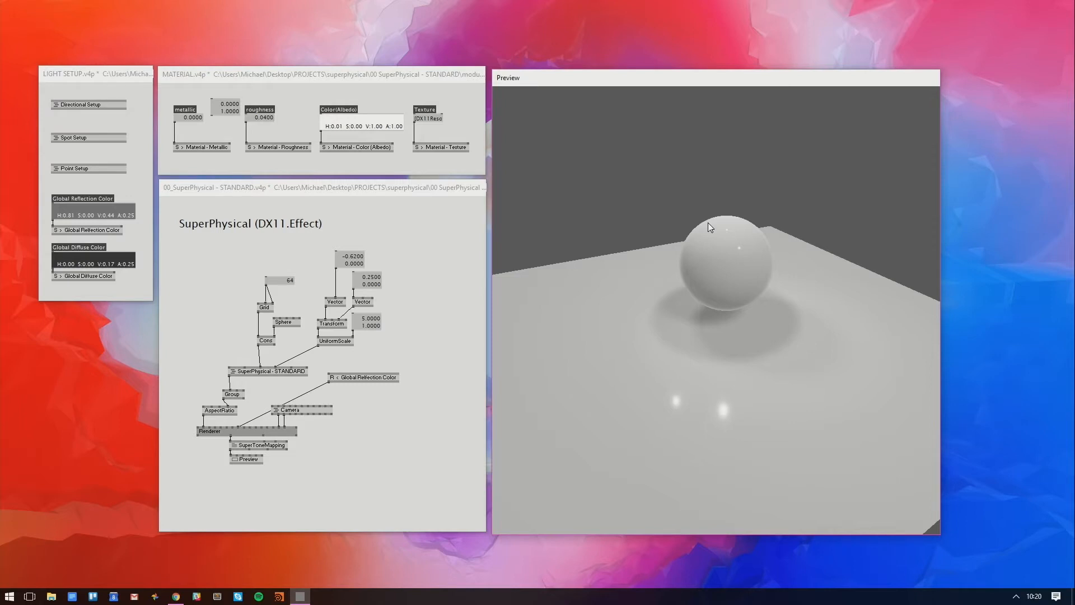
Connect the 0.0000/1.0000 value box to Material - Metallic and raise the Global Reflection Color's value to 0.50
{"action": "left_click", "coordinate": [213, 114]}
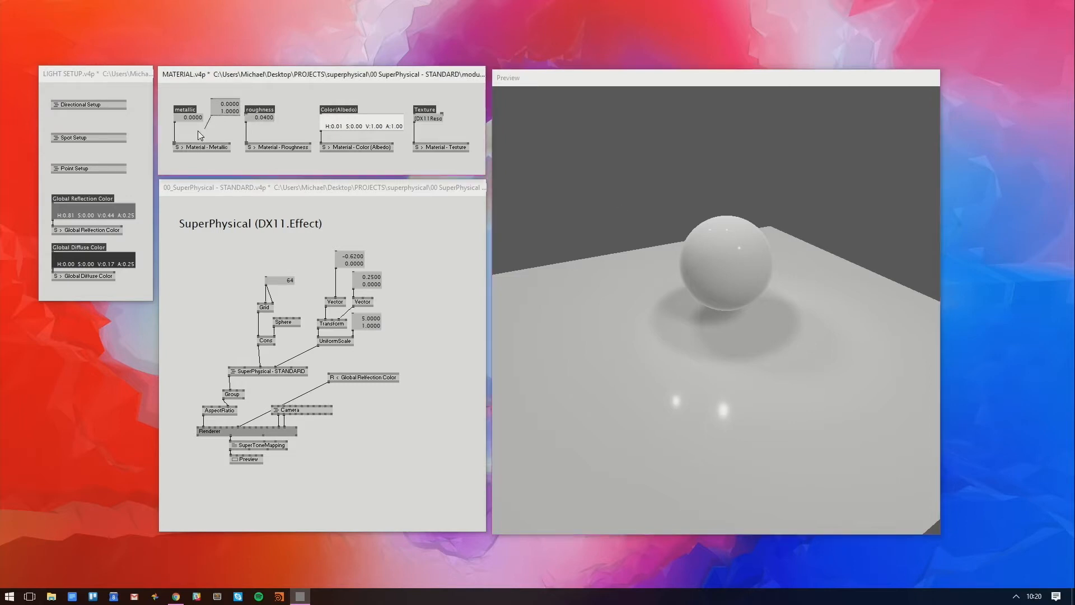
{"action": "left_click", "coordinate": [175, 143]}
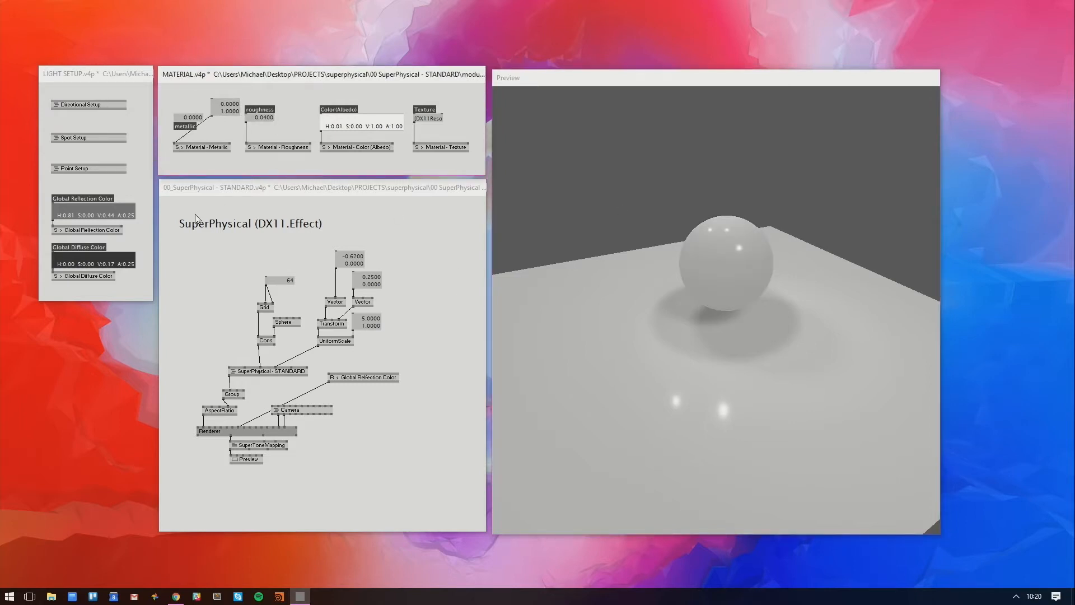
{"action": "left_click_drag", "start_coordinate": [112, 213], "coordinate": [112, 209]}
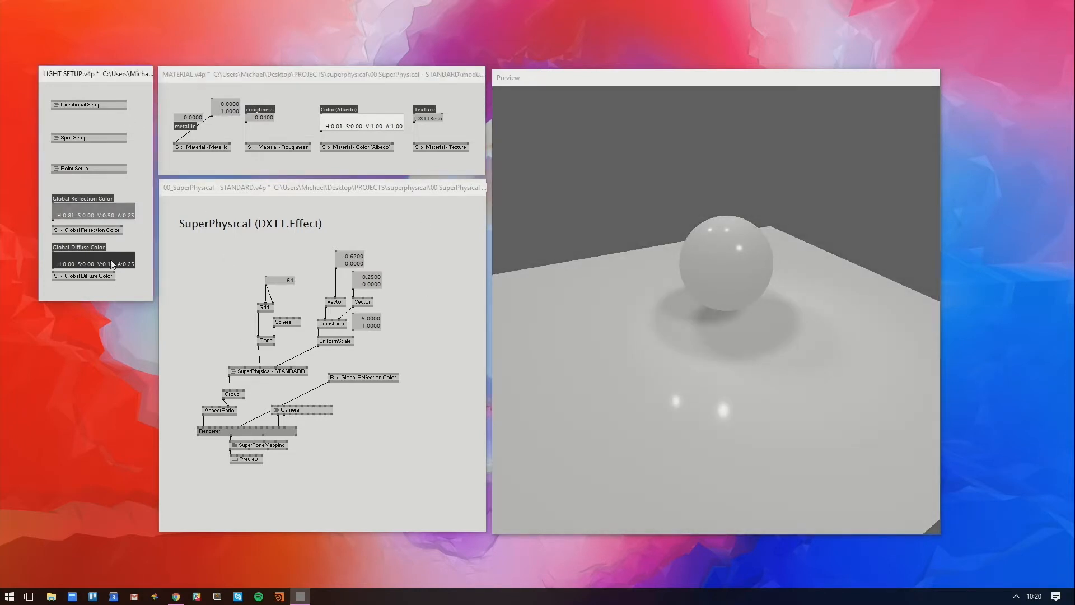
Set the values of both the Global Diffuse Color and the Global Reflection Color to 0.00
{"action": "mouse_move", "coordinate": [111, 260]}
{"action": "left_mouse_down"}
{"action": "mouse_move", "coordinate": [110, 238]}
{"action": "mouse_move", "coordinate": [111, 268]}
{"action": "left_mouse_up"}
{"action": "left_click_drag", "start_coordinate": [104, 211], "coordinate": [105, 239]}
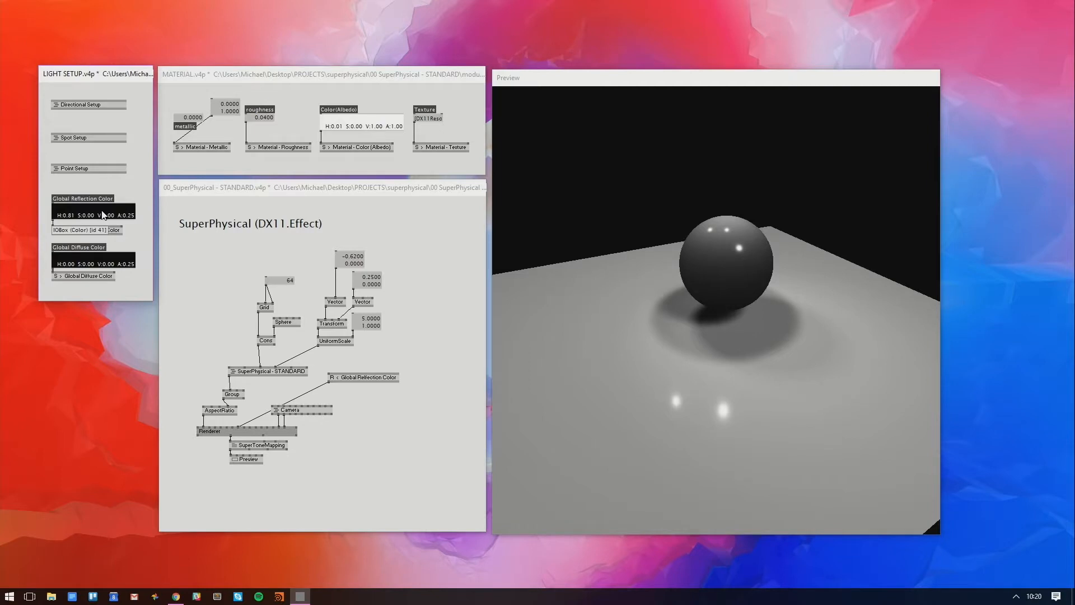
{"action": "left_click_drag", "start_coordinate": [118, 211], "coordinate": [118, 211]}
{"action": "left_click", "coordinate": [226, 126]}
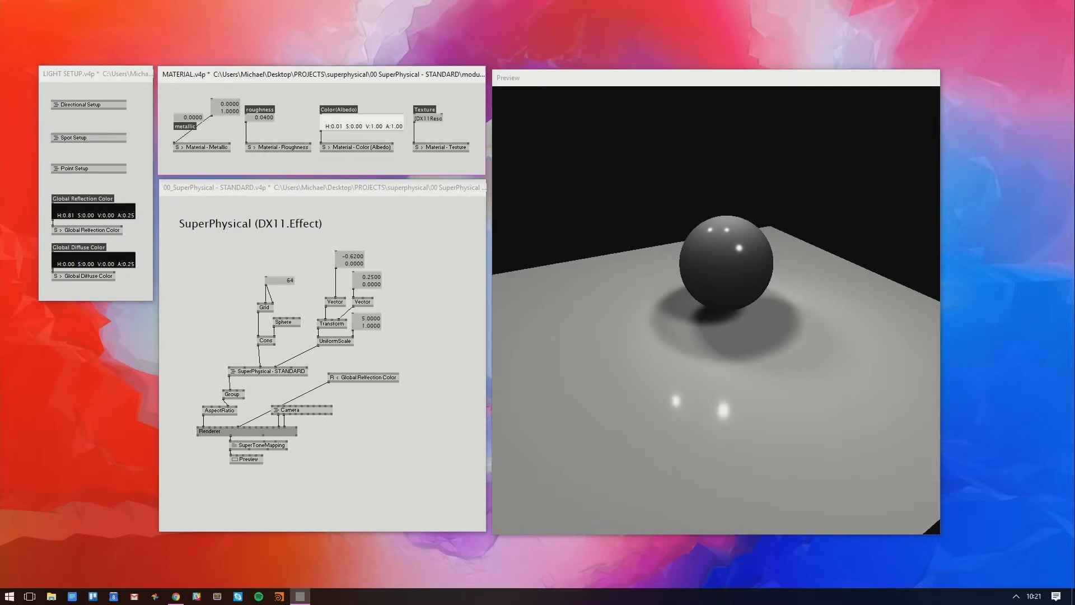
Raise the Global Reflection Color's value to 0.02 and reconnect the single 0.0000 metallic box to Material - Metallic
{"action": "left_click_drag", "start_coordinate": [92, 211], "coordinate": [93, 209]}
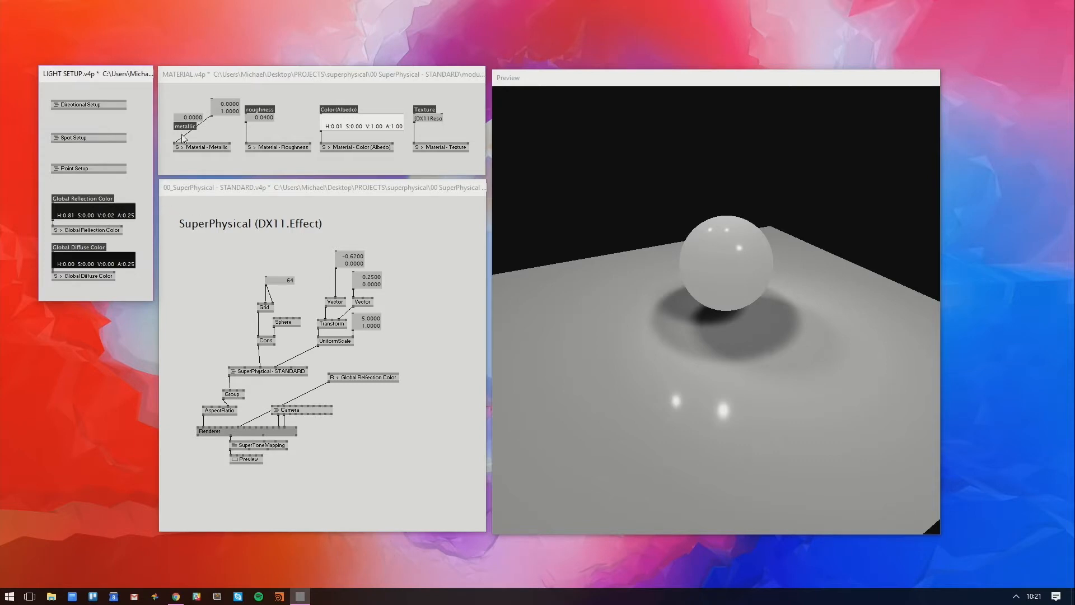
{"action": "left_click", "coordinate": [177, 145]}
{"action": "left_click", "coordinate": [176, 144]}
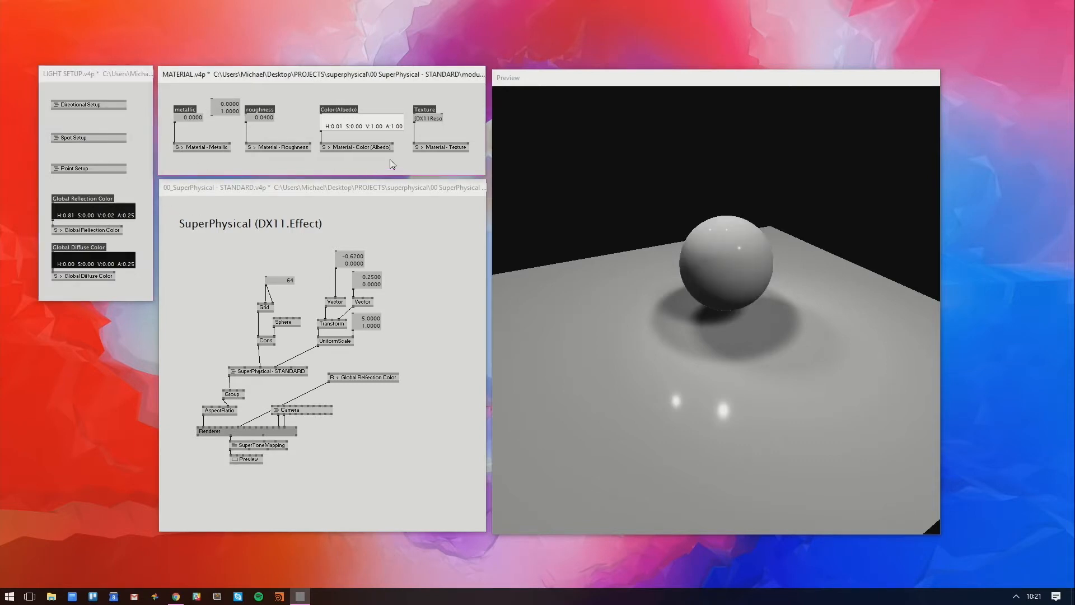
Add a FileTexture (DX11 2d) node in the material patch and connect it to the Texture box
{"action": "double_click", "coordinate": [412, 98]}
{"action": "type", "text": "t"}
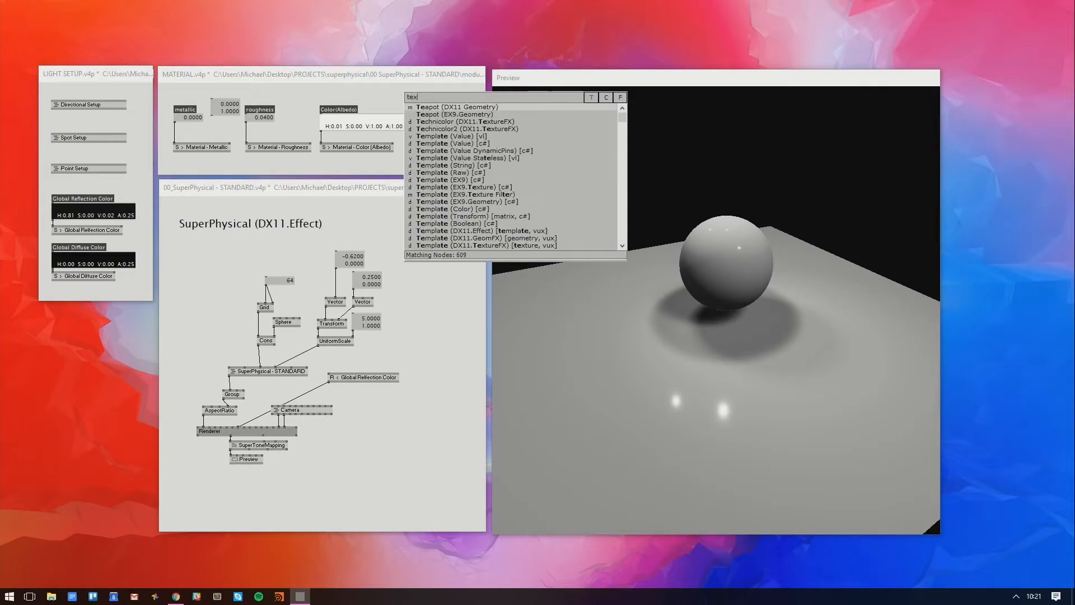
{"action": "key", "text": "BackSpace"}
{"action": "type", "text": "filetext"}
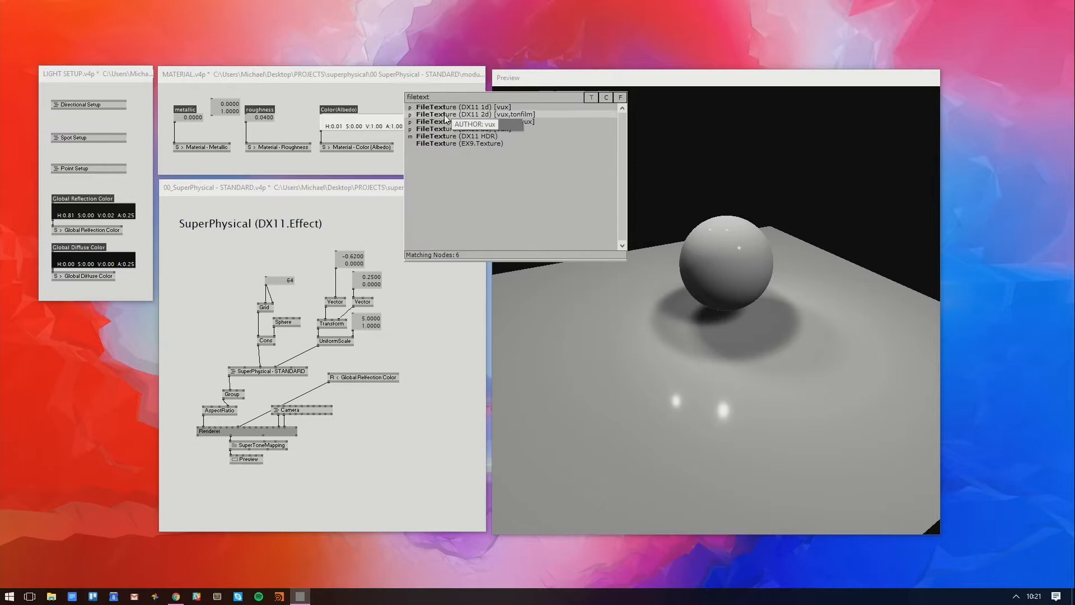
{"action": "left_click", "coordinate": [444, 115]}
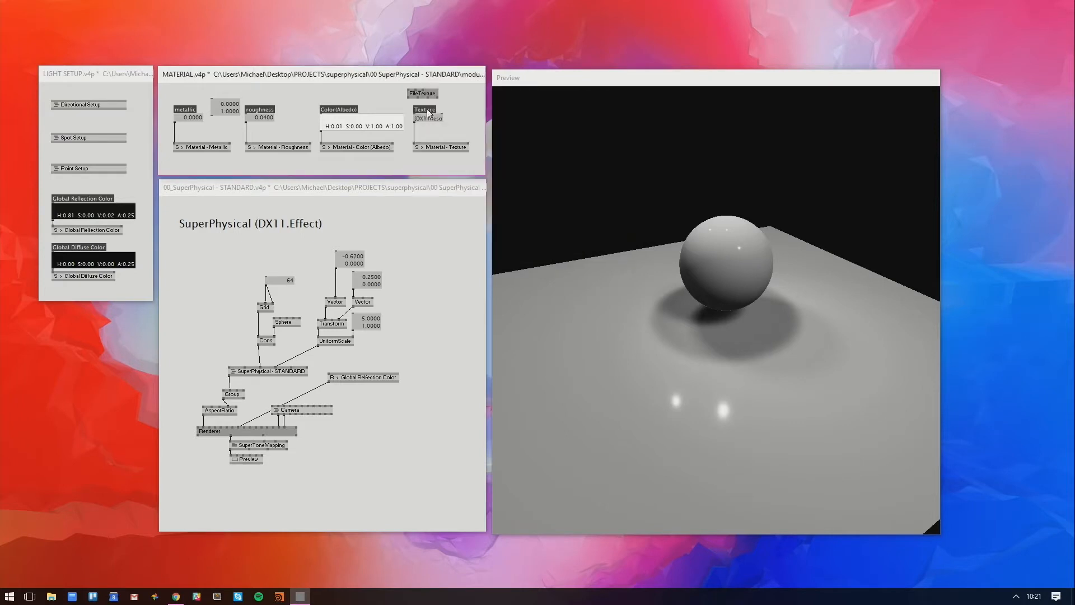
{"action": "left_click", "coordinate": [408, 97]}
{"action": "left_click", "coordinate": [415, 113]}
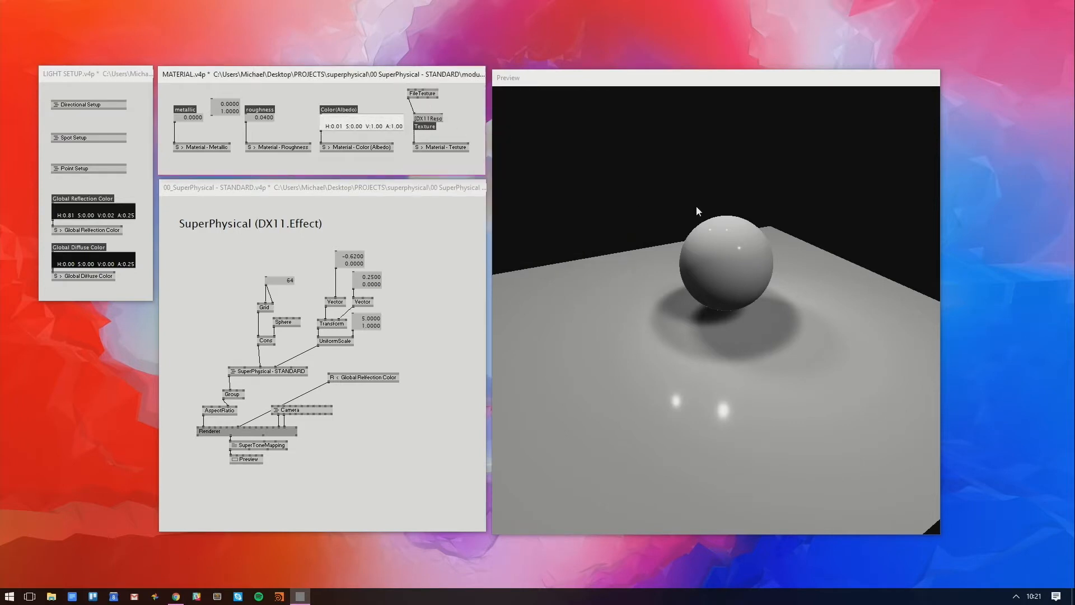
Set the Global Reflection Color's value to 0.13 and inspect the sphere's edge and shadow from close up
{"action": "left_click_drag", "start_coordinate": [696, 206], "coordinate": [757, 404]}
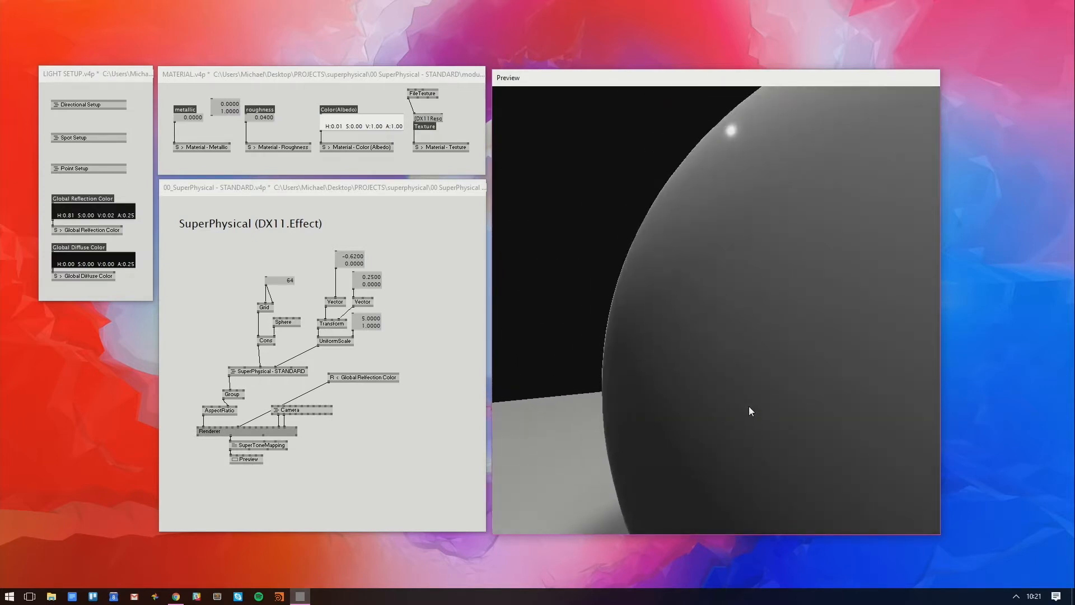
{"action": "mouse_move", "coordinate": [749, 407]}
{"action": "left_mouse_down"}
{"action": "mouse_move", "coordinate": [717, 425]}
{"action": "mouse_move", "coordinate": [734, 408]}
{"action": "left_mouse_up"}
{"action": "left_click_drag", "start_coordinate": [114, 207], "coordinate": [114, 202]}
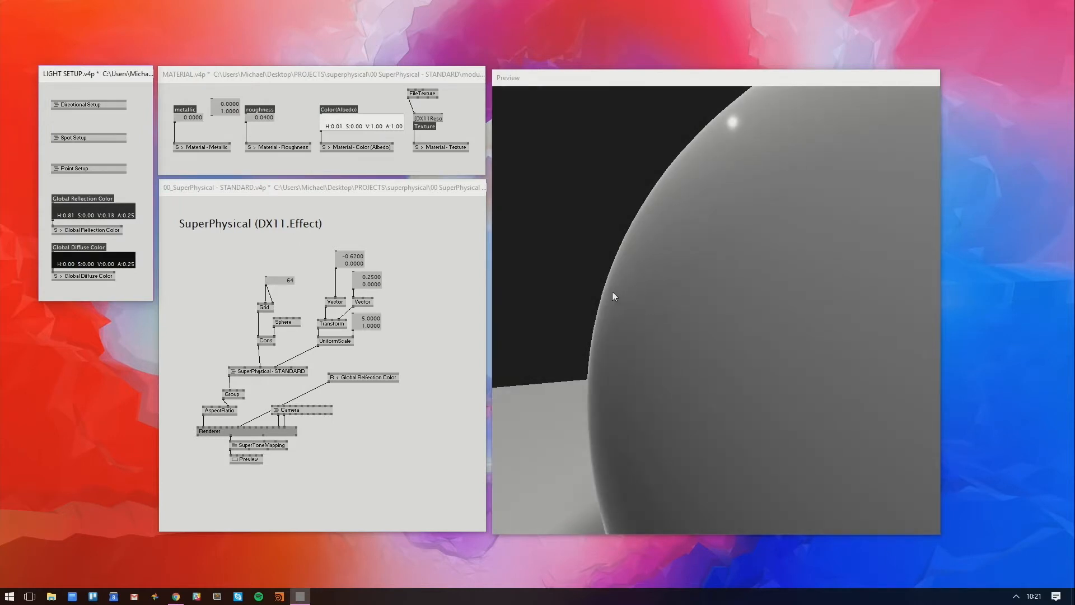
{"action": "left_click_drag", "start_coordinate": [602, 305], "coordinate": [663, 292]}
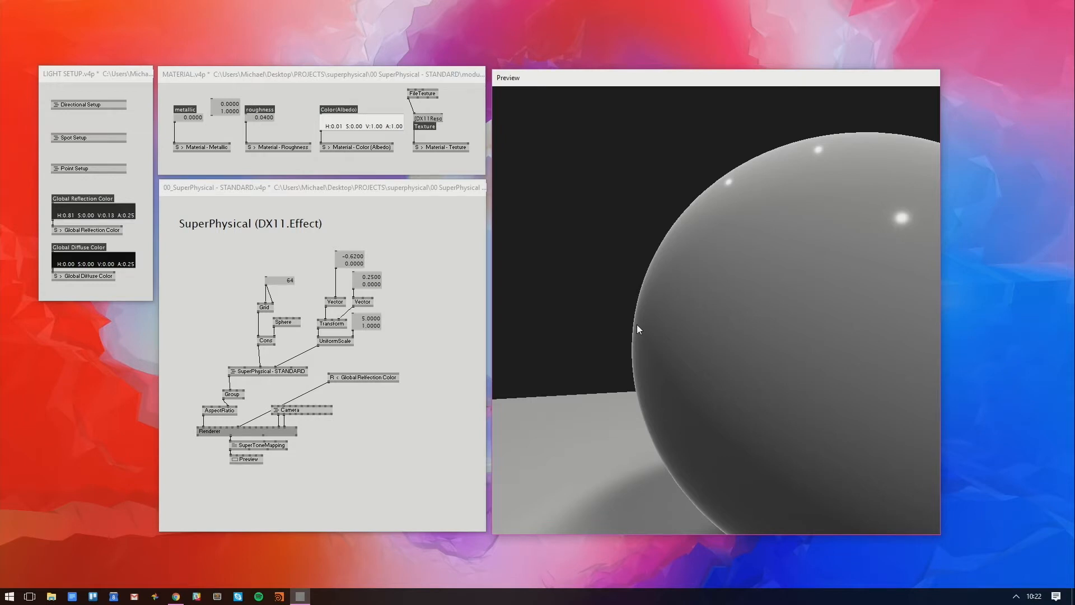
{"action": "left_click_drag", "start_coordinate": [637, 286], "coordinate": [708, 311]}
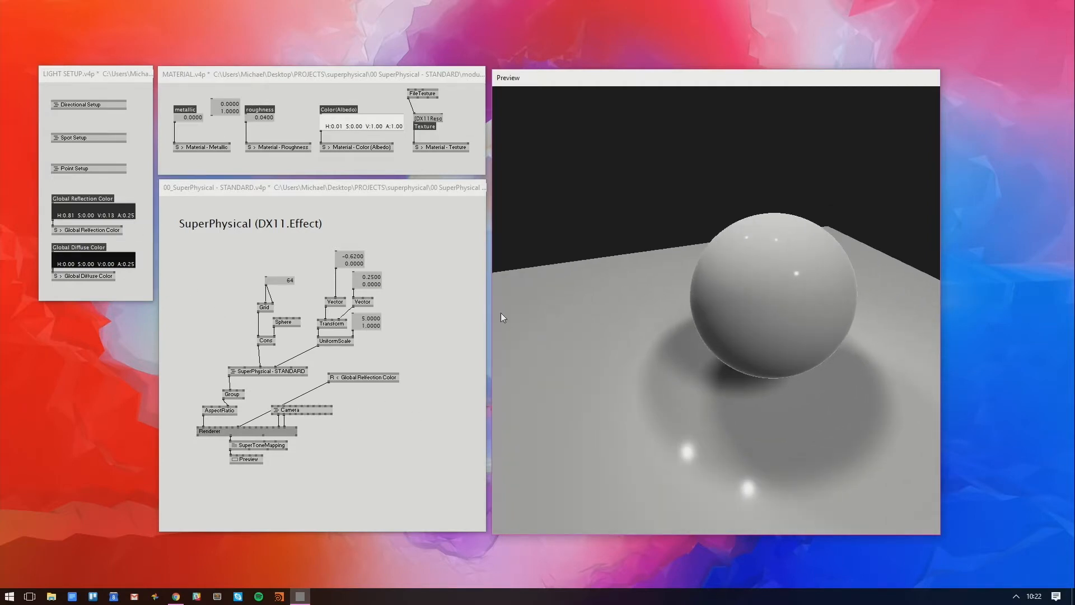
{"action": "left_click_drag", "start_coordinate": [677, 361], "coordinate": [675, 352]}
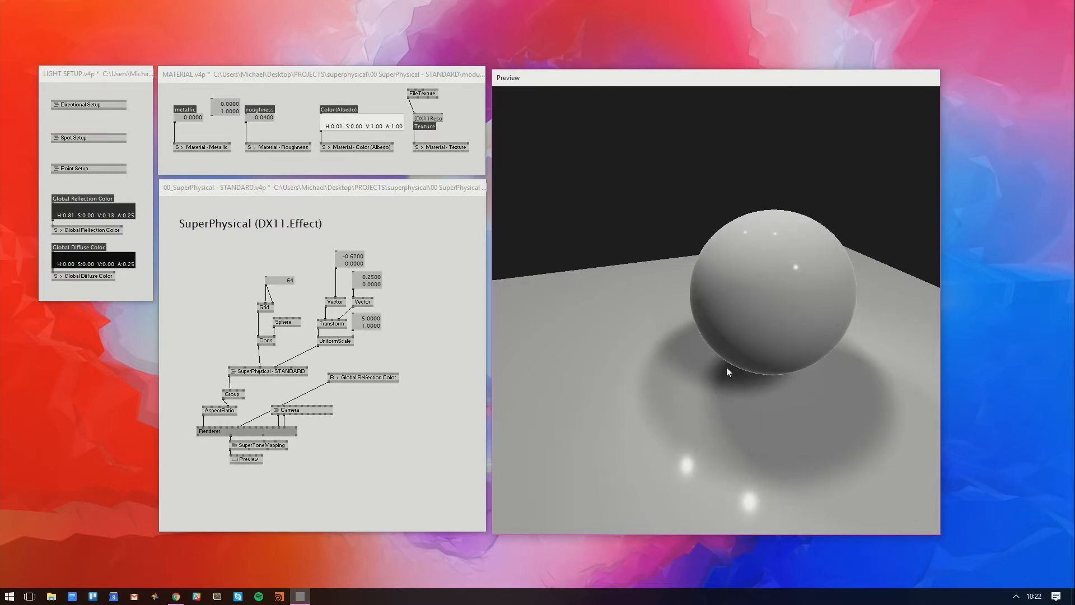
{"action": "left_click_drag", "start_coordinate": [727, 367], "coordinate": [694, 386]}
Raise the Global Reflection Color's value to 0.44 and view the sphere from another angle
{"action": "right_click", "coordinate": [86, 215]}
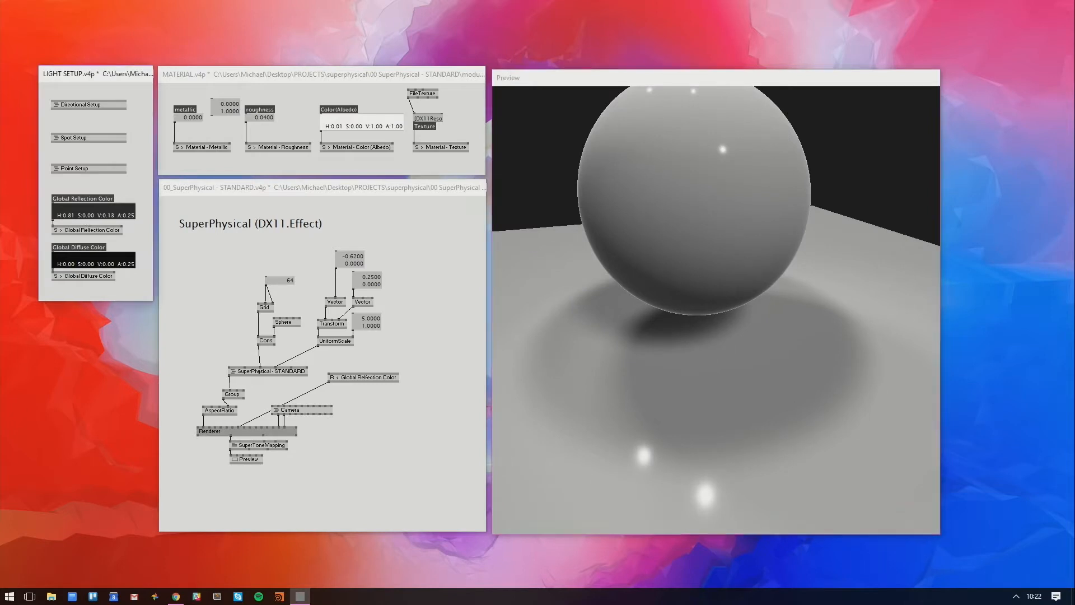
{"action": "left_click_drag", "start_coordinate": [86, 215], "coordinate": [85, 197]}
{"action": "left_click_drag", "start_coordinate": [690, 306], "coordinate": [763, 329]}
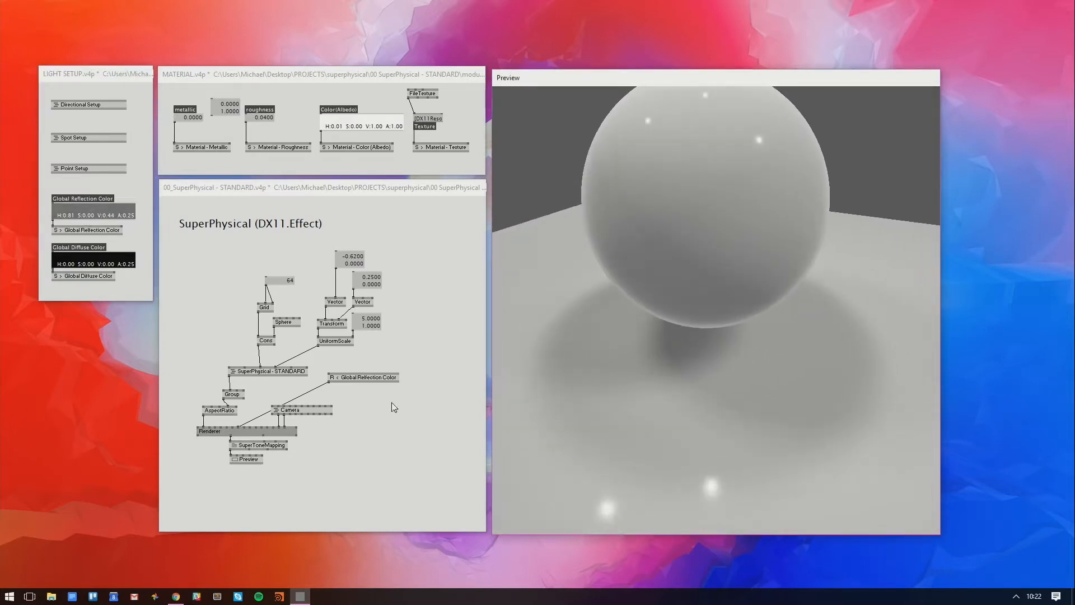
Try to add an FXAA node beside the SuperToneMapping node
{"action": "double_click", "coordinate": [331, 451]}
{"action": "type", "text": "fx"}
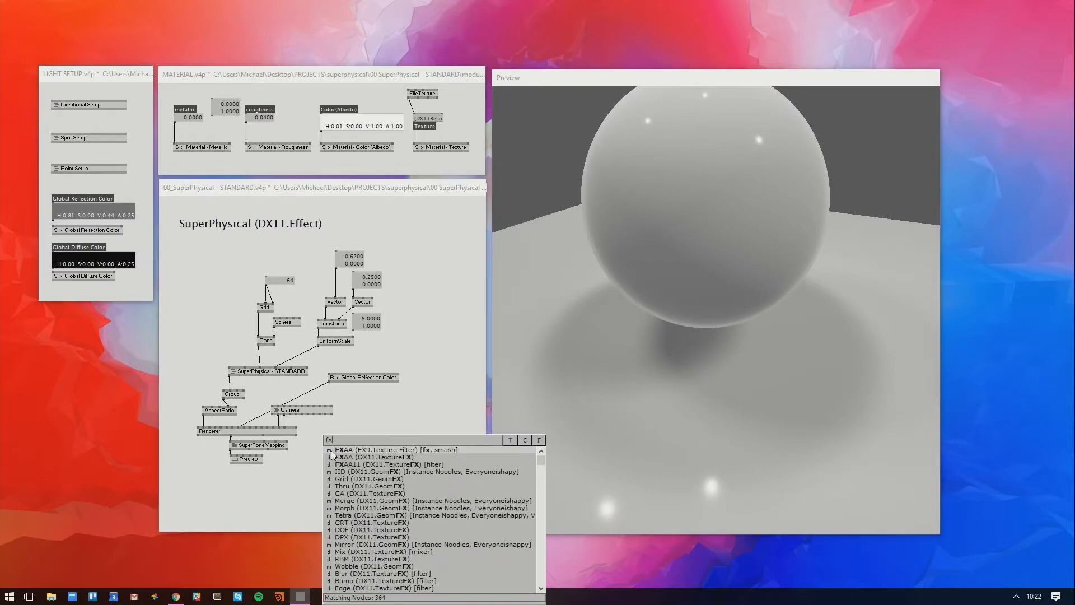
{"action": "type", "text": "aa"}
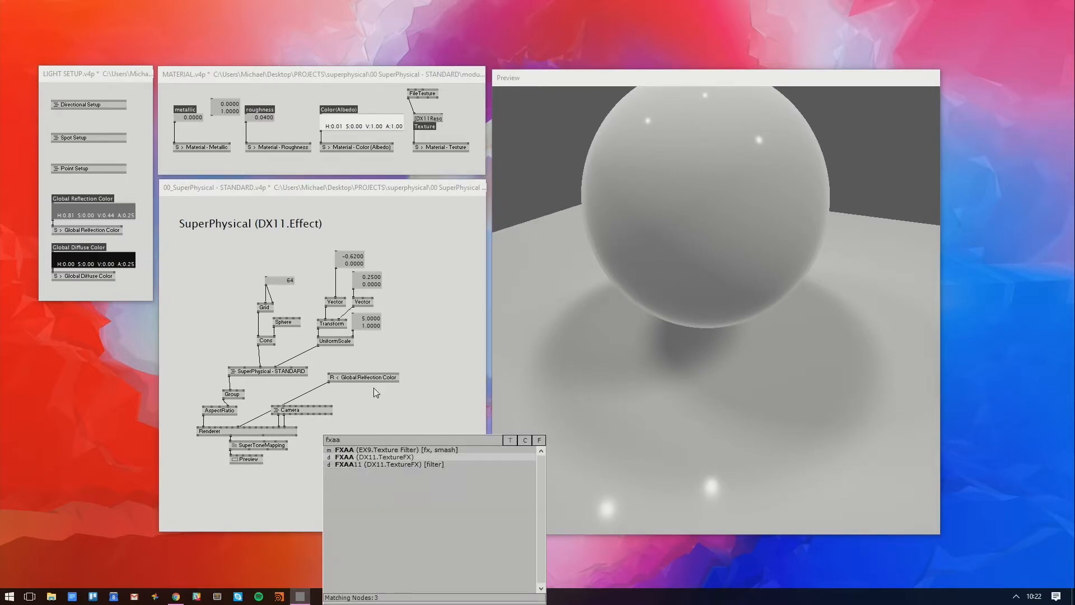
{"action": "left_click", "coordinate": [411, 266]}
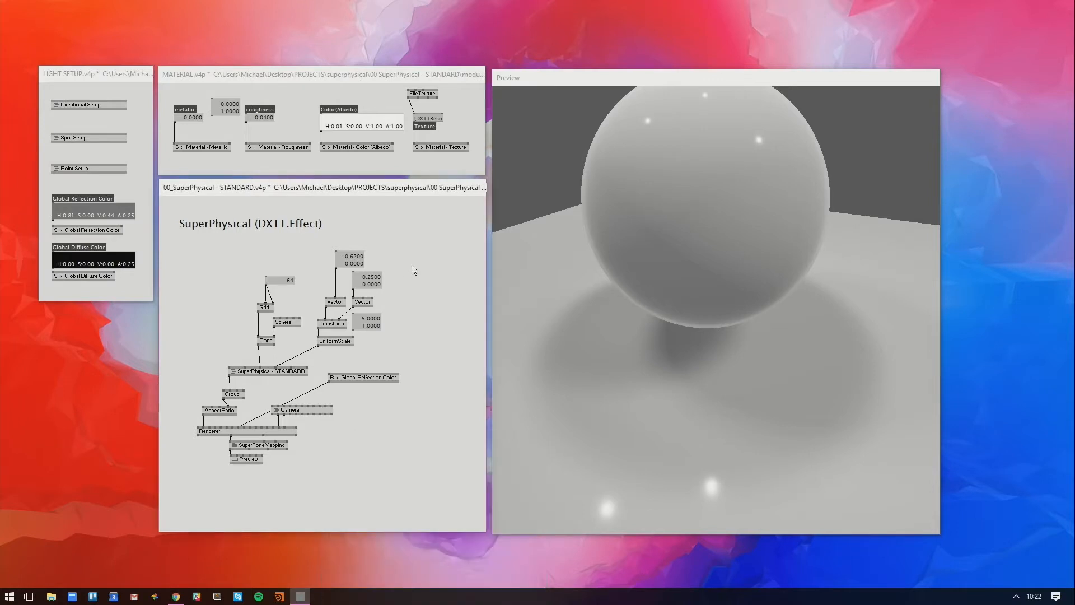
Reselect the DX11 2d version of FileTexture, load cratered-rock-albedo from the Assets\Materials\albedo folder, and inspect the textured scene
{"action": "double_click", "coordinate": [415, 96]}
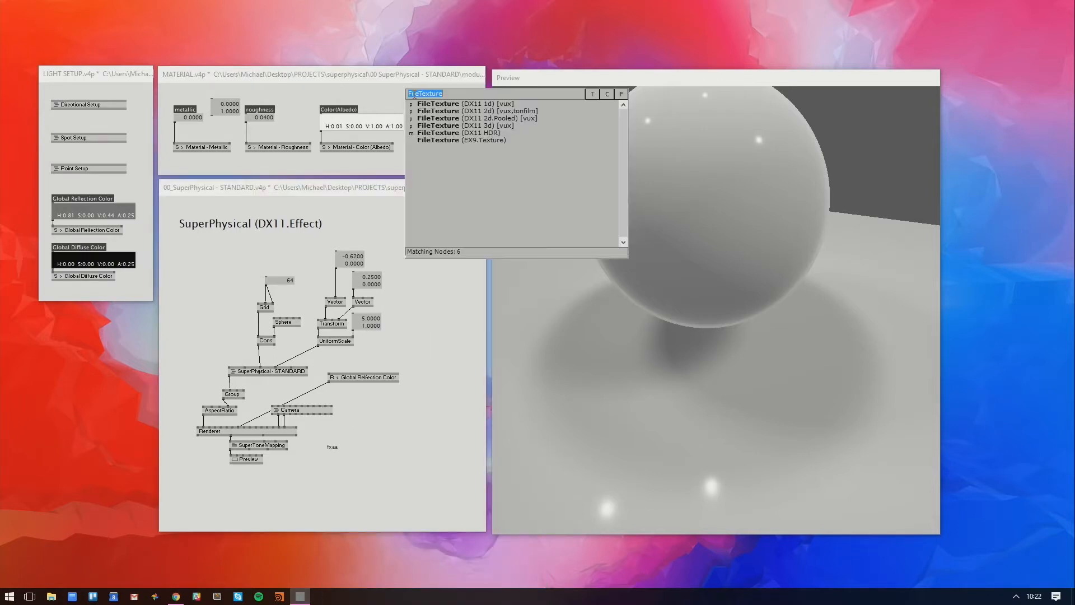
{"action": "left_click", "coordinate": [502, 112]}
{"action": "right_click", "coordinate": [409, 89]}
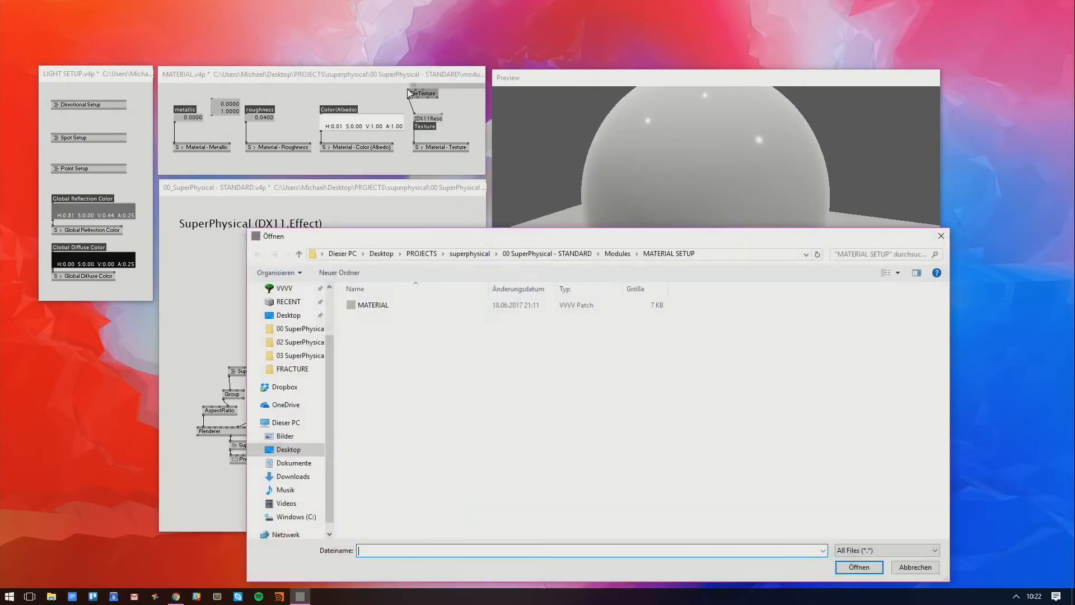
{"action": "left_click", "coordinate": [483, 253]}
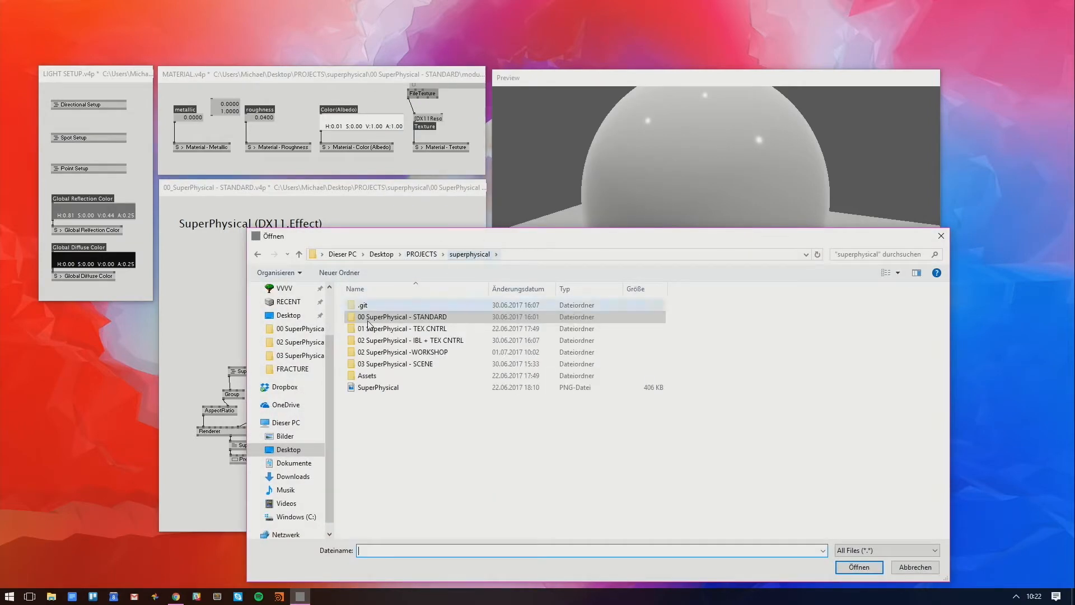
{"action": "double_click", "coordinate": [384, 381]}
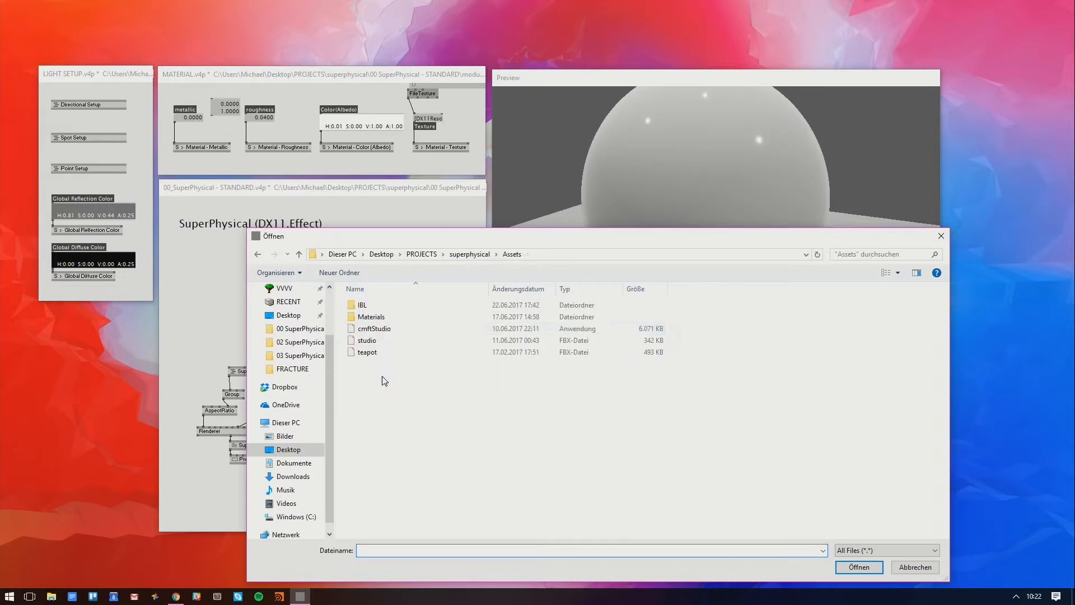
{"action": "left_click", "coordinate": [468, 255]}
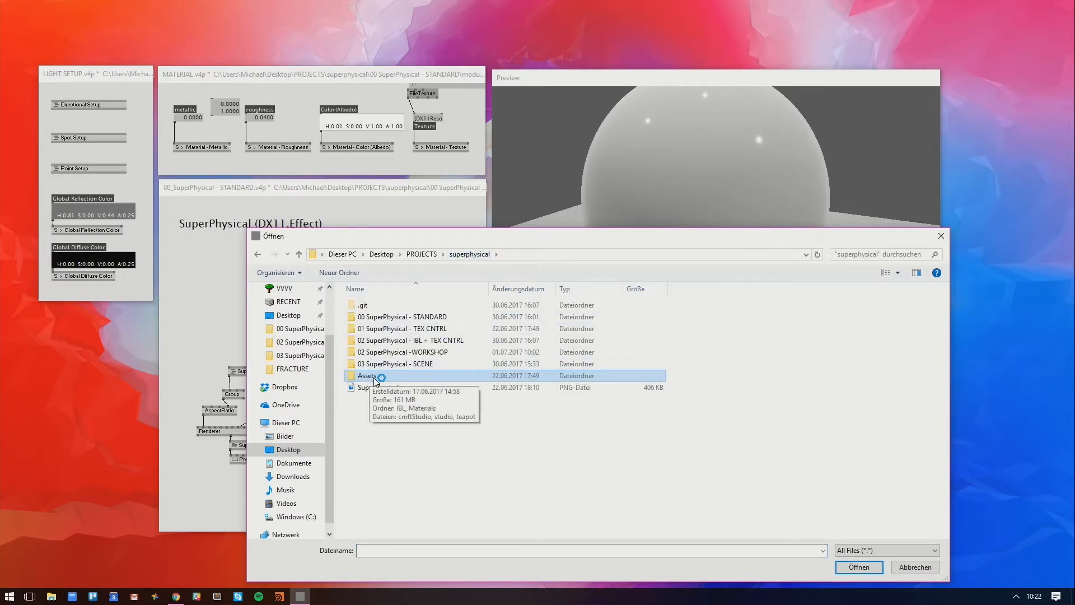
{"action": "double_click", "coordinate": [374, 378]}
{"action": "left_click_drag", "start_coordinate": [473, 237], "coordinate": [462, 173]}
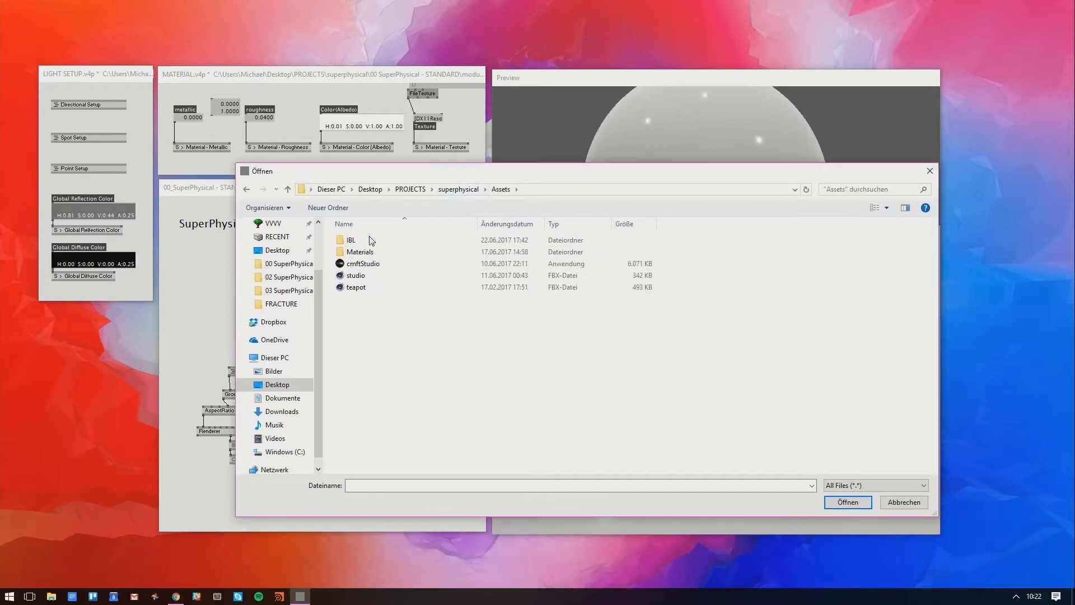
{"action": "double_click", "coordinate": [364, 252]}
{"action": "double_click", "coordinate": [374, 242]}
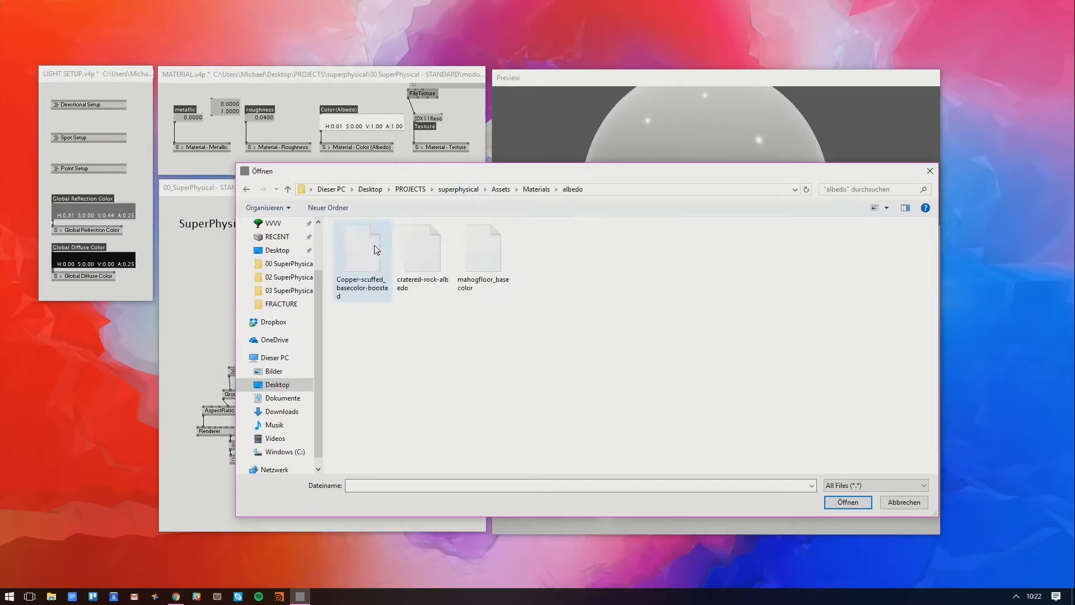
{"action": "double_click", "coordinate": [401, 240]}
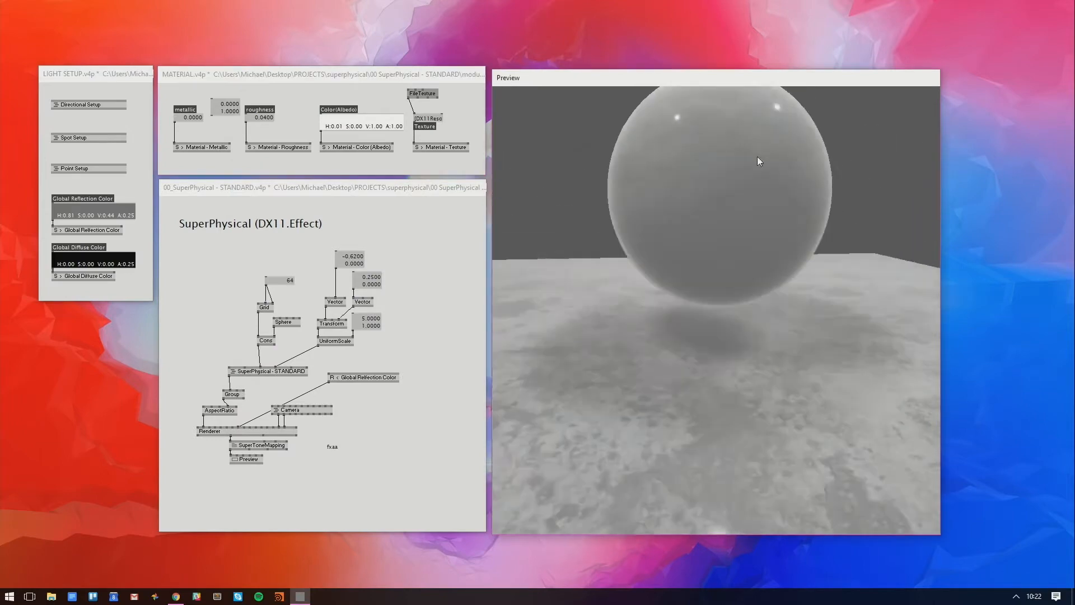
{"action": "left_click_drag", "start_coordinate": [757, 160], "coordinate": [703, 214]}
{"action": "left_click", "coordinate": [434, 270]}
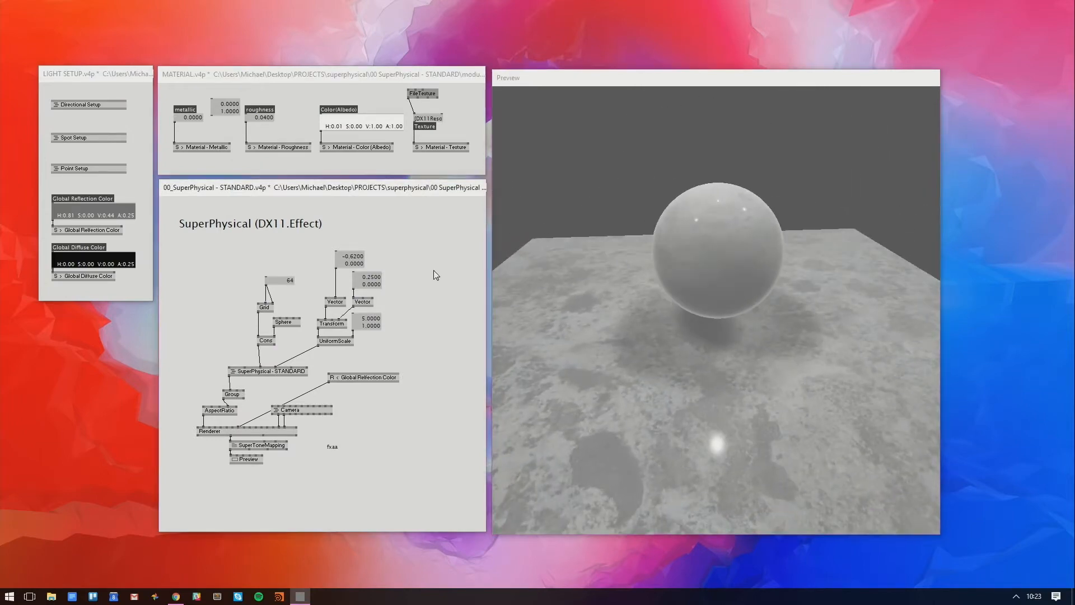
Move the Preview and SuperToneMapping nodes further below the Renderer and delete the stray fxaa text
{"action": "left_click_drag", "start_coordinate": [250, 460], "coordinate": [253, 479]}
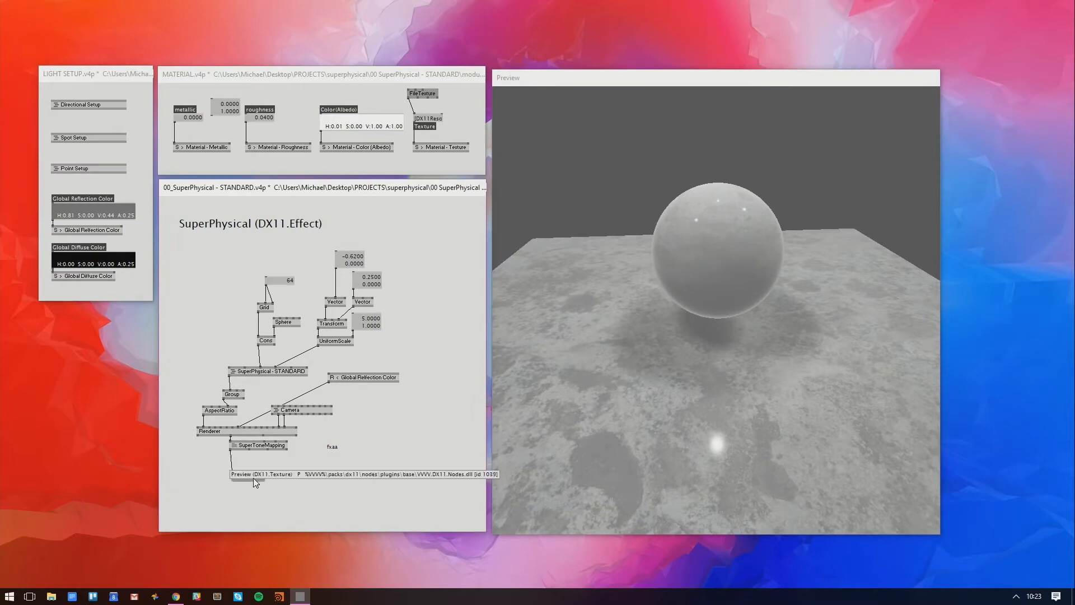
{"action": "left_click_drag", "start_coordinate": [262, 442], "coordinate": [262, 455]}
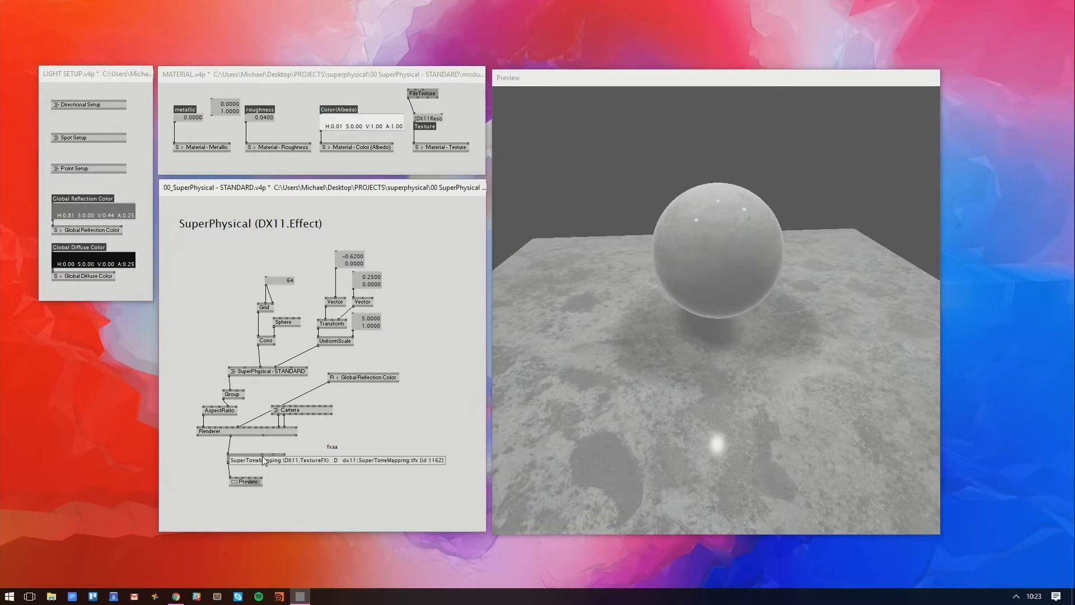
{"action": "key", "text": "Return"}
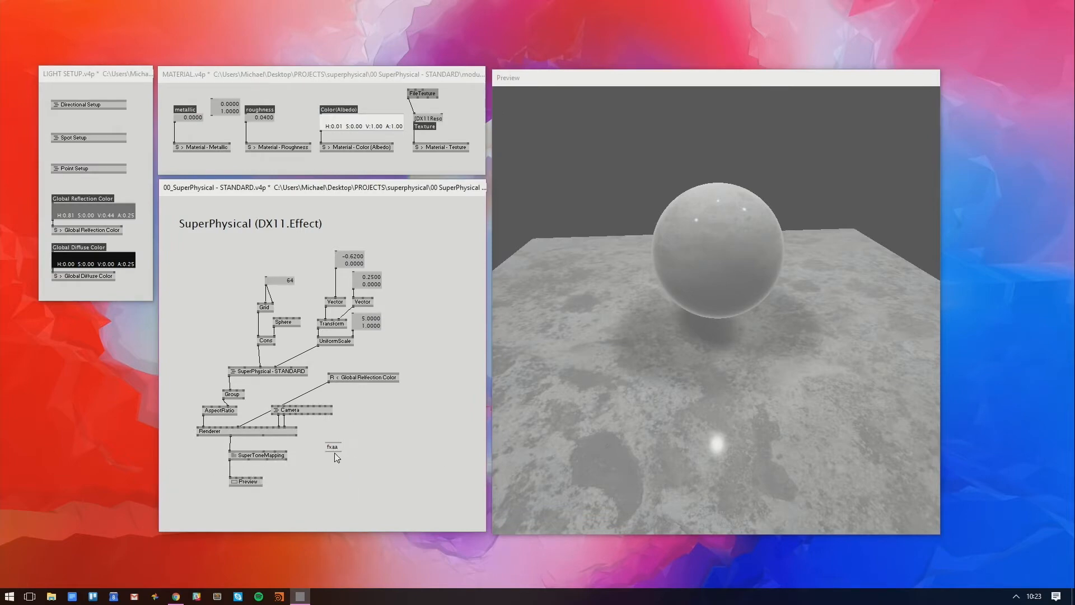
{"action": "key", "text": "Delete"}
Enter 2.2 on the SuperToneMapping node and adjust its gamma to 1.37
{"action": "mouse_move", "coordinate": [282, 457]}
{"action": "left_mouse_down"}
{"action": "mouse_move", "coordinate": [291, 454]}
{"action": "mouse_move", "coordinate": [281, 458]}
{"action": "left_mouse_up"}
{"action": "type", "text": "2.2"}
{"action": "key", "text": "Return"}
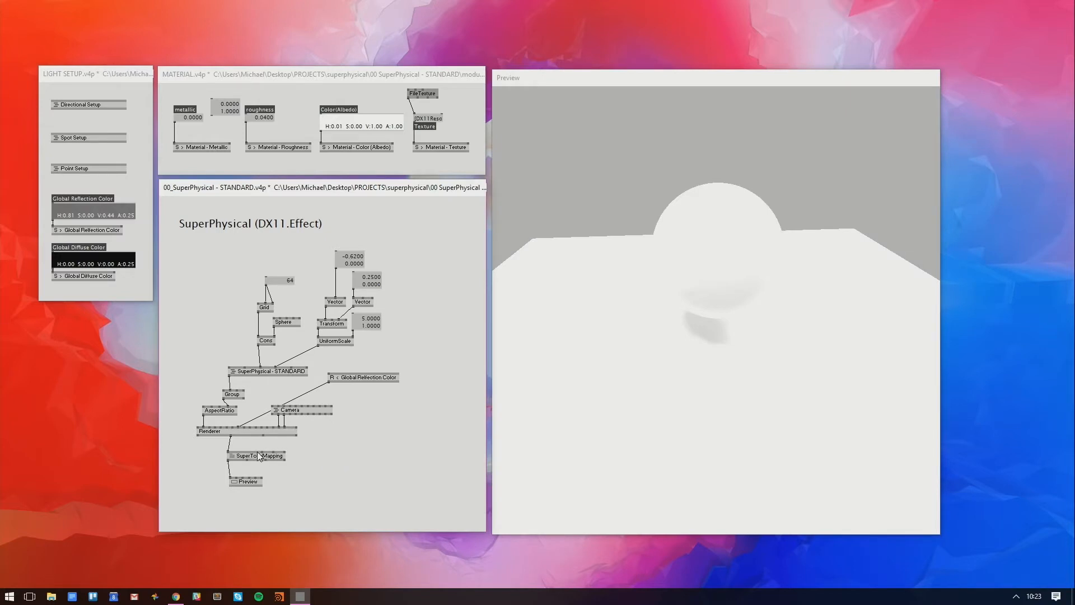
{"action": "left_click_drag", "start_coordinate": [261, 452], "coordinate": [262, 497]}
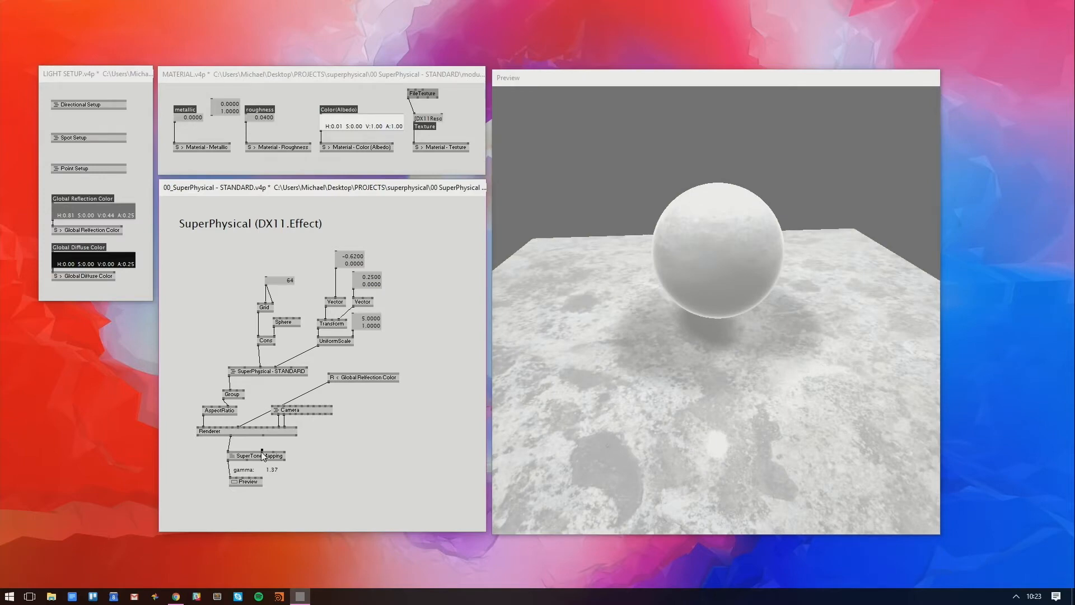
Lower the gamma of the SuperToneMapping node to 1.00 and fine-tune it around 0.94
{"action": "mouse_move", "coordinate": [261, 451]}
{"action": "left_mouse_down"}
{"action": "mouse_move", "coordinate": [261, 466]}
{"action": "mouse_move", "coordinate": [262, 442]}
{"action": "mouse_move", "coordinate": [277, 457]}
{"action": "left_mouse_up"}
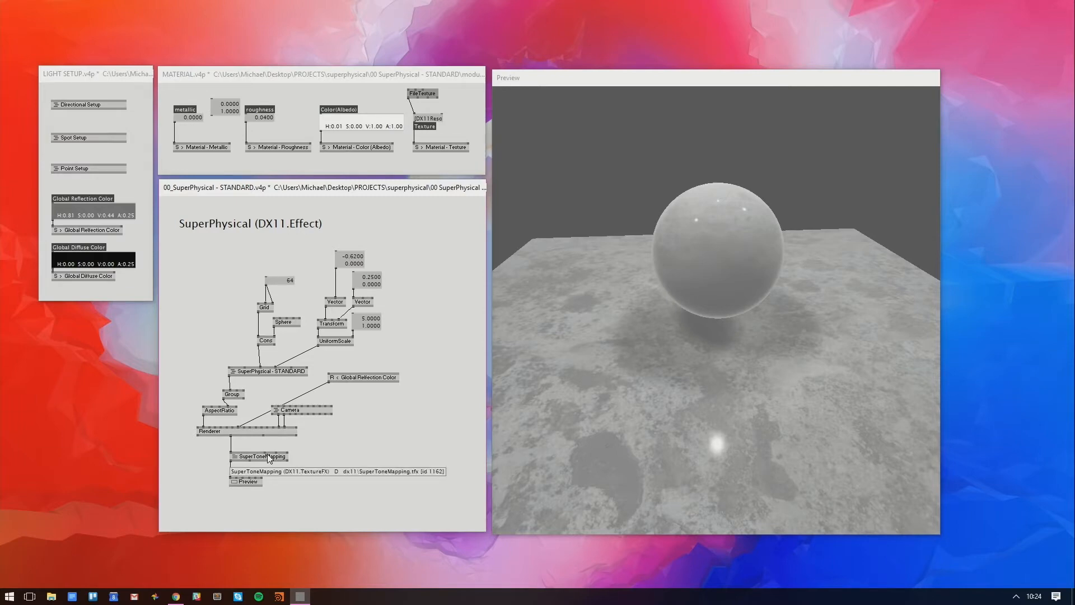
{"action": "mouse_move", "coordinate": [265, 456]}
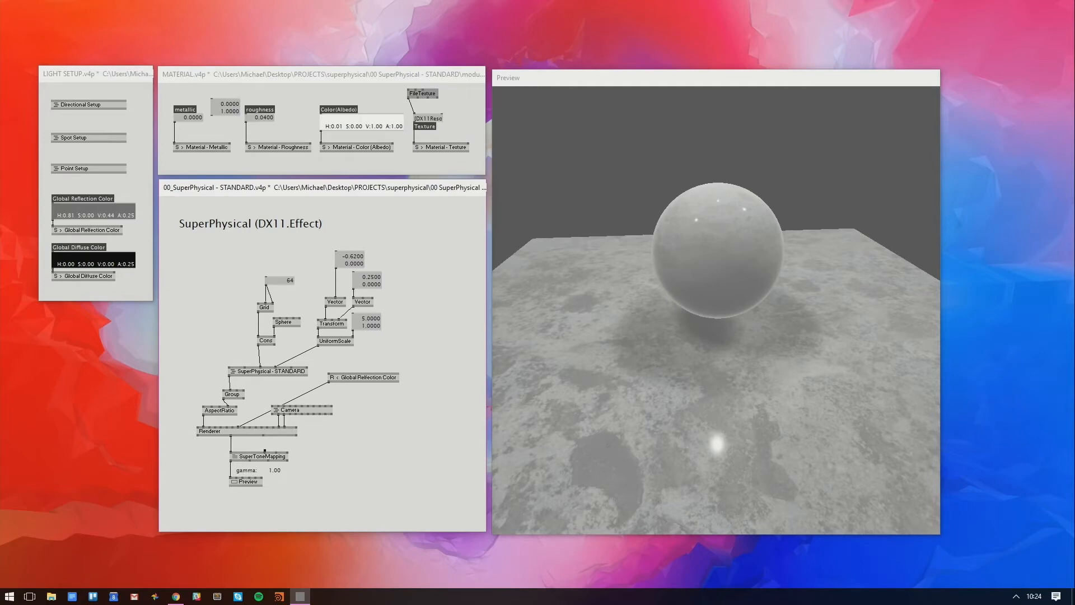
{"action": "mouse_move", "coordinate": [265, 451]}
{"action": "left_mouse_down"}
{"action": "mouse_move", "coordinate": [265, 434]}
{"action": "mouse_move", "coordinate": [265, 460]}
{"action": "left_mouse_up"}
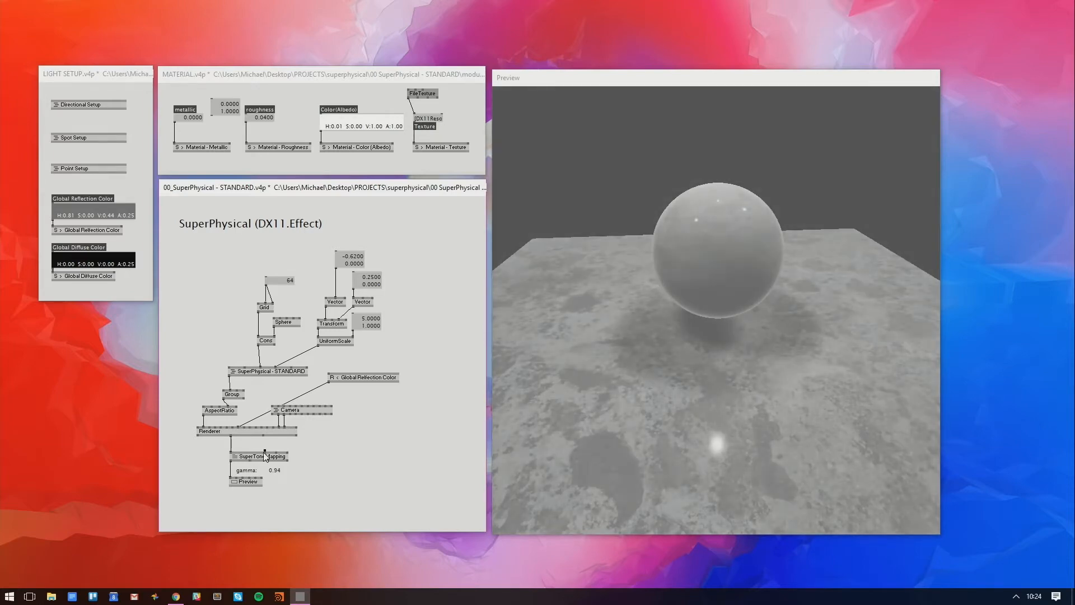
{"action": "mouse_move", "coordinate": [263, 452]}
{"action": "left_mouse_down"}
{"action": "mouse_move", "coordinate": [264, 439]}
{"action": "mouse_move", "coordinate": [264, 450]}
{"action": "left_mouse_up"}
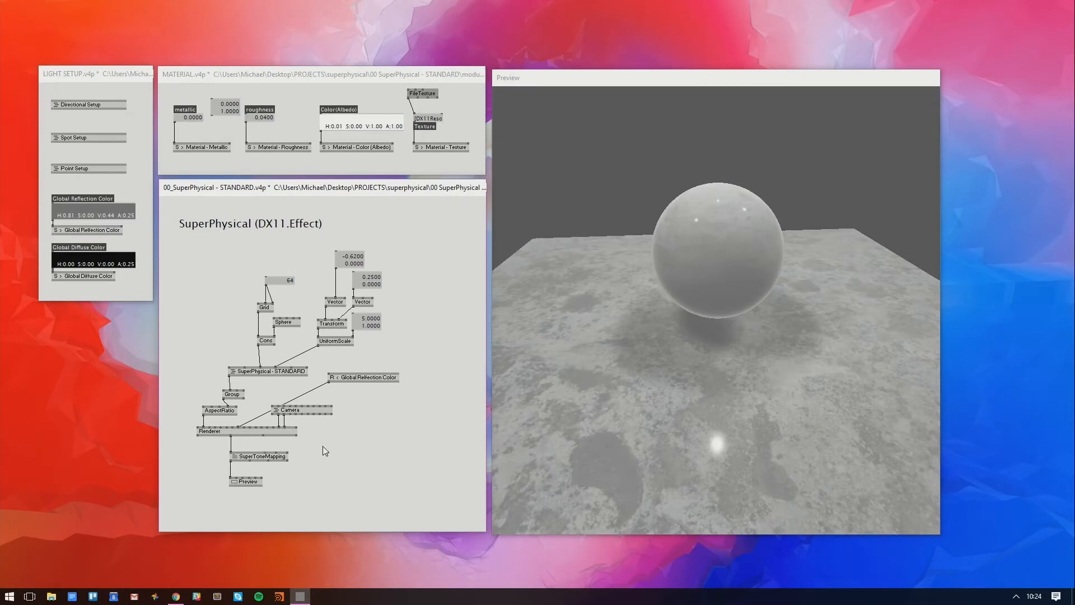
Switch the SuperToneMapping node off and on again to compare the scene with and without tone mapping
{"action": "right_click", "coordinate": [287, 450]}
{"action": "right_click", "coordinate": [288, 451]}
{"action": "right_click", "coordinate": [288, 451]}
{"action": "left_click_drag", "start_coordinate": [777, 304], "coordinate": [842, 373]}
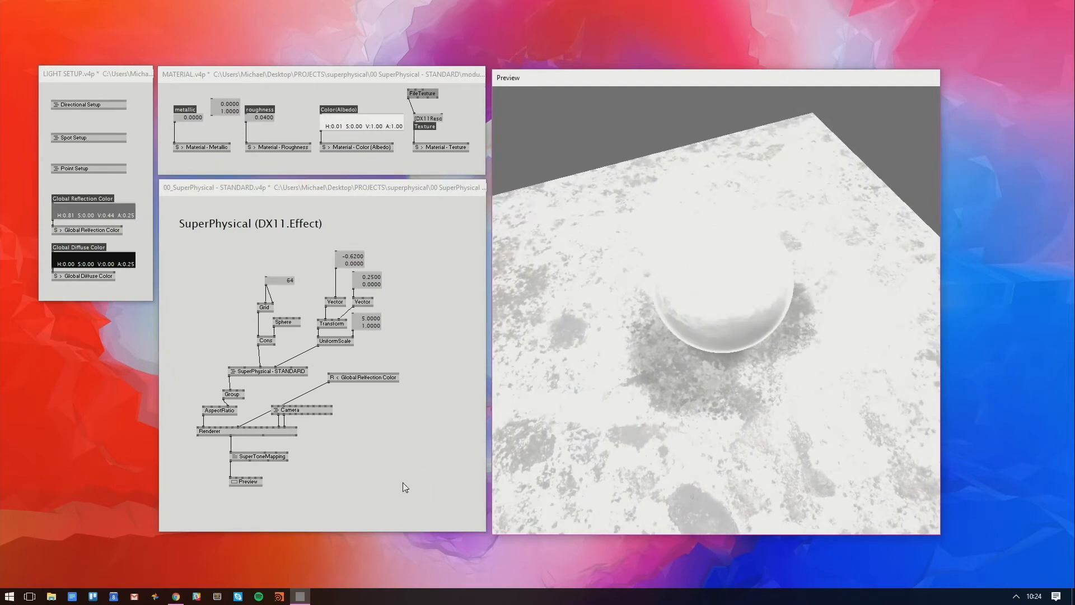
{"action": "right_click", "coordinate": [288, 451]}
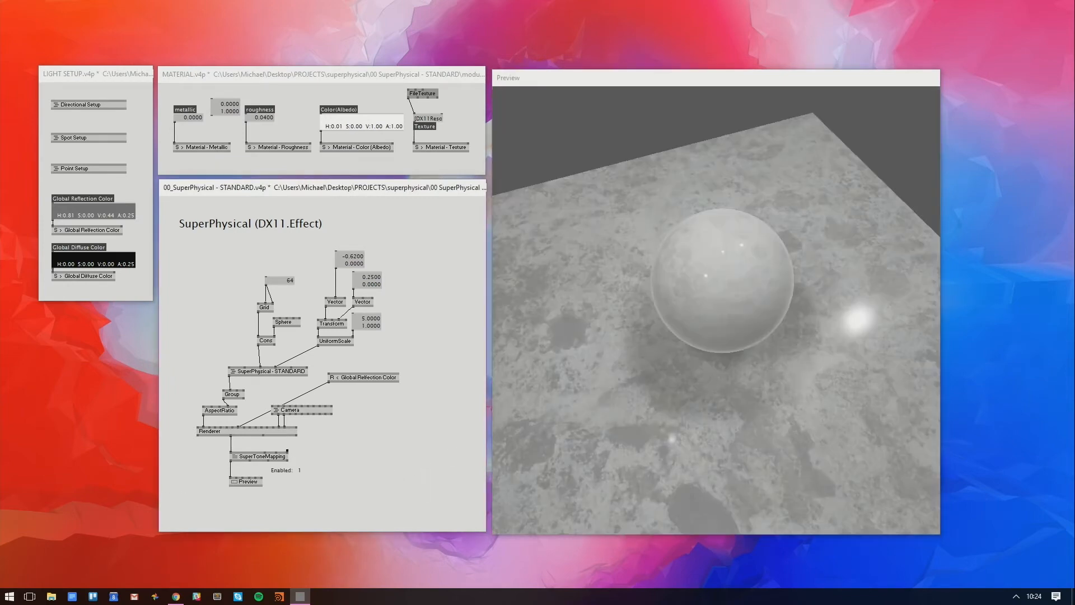
{"action": "left_click_drag", "start_coordinate": [602, 408], "coordinate": [643, 340]}
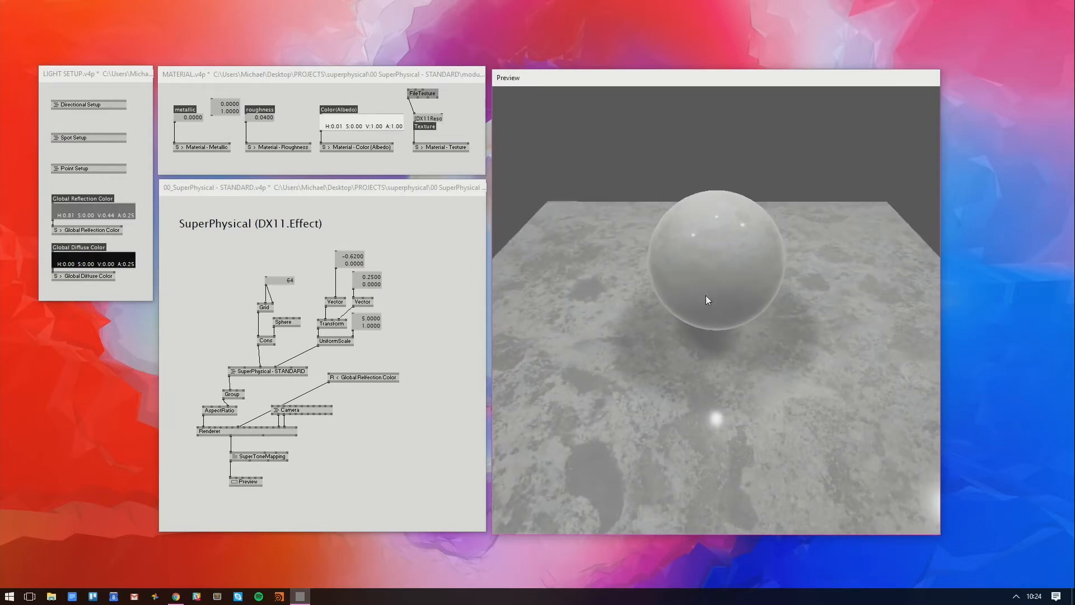
Realign the SuperToneMapping node between the Renderer and Preview nodes and nudge the SuperPhysical - STANDARD node slightly
{"action": "left_click_drag", "start_coordinate": [278, 455], "coordinate": [282, 452]}
{"action": "left_click", "coordinate": [290, 451]}
{"action": "right_click", "coordinate": [374, 457]}
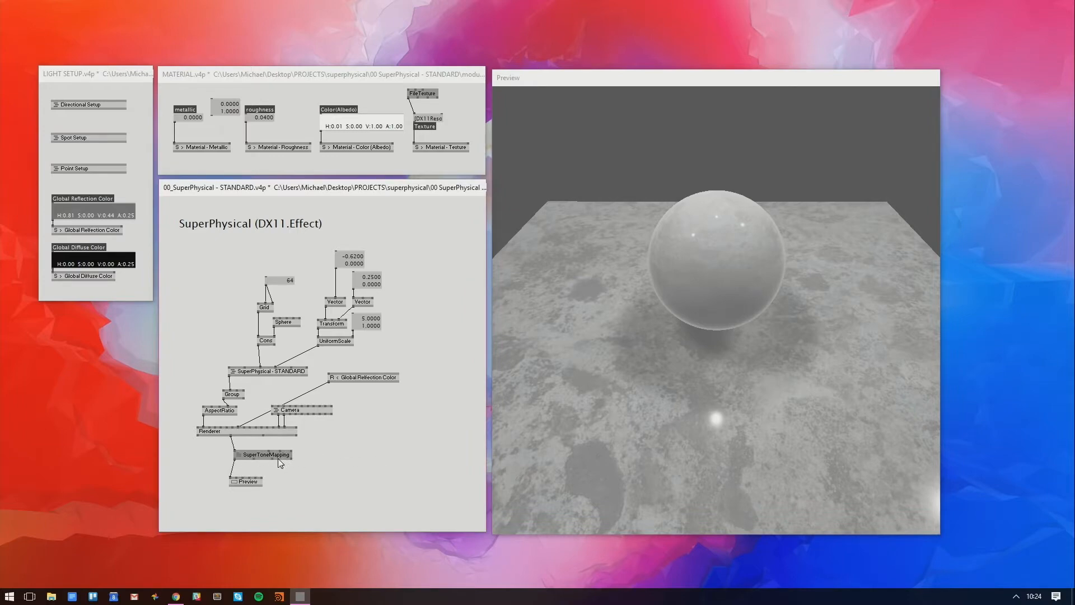
{"action": "left_click_drag", "start_coordinate": [279, 458], "coordinate": [267, 464]}
{"action": "mouse_move", "coordinate": [258, 371]}
{"action": "left_mouse_down"}
{"action": "mouse_move", "coordinate": [254, 354]}
{"action": "mouse_move", "coordinate": [256, 368]}
{"action": "left_mouse_up"}
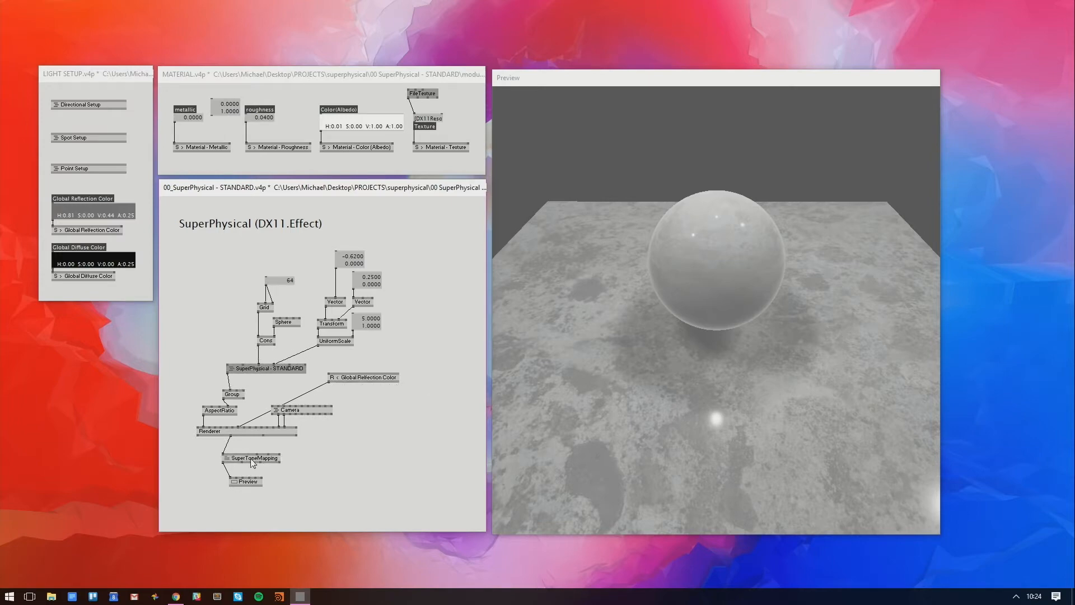
{"action": "left_click_drag", "start_coordinate": [548, 228], "coordinate": [519, 242]}
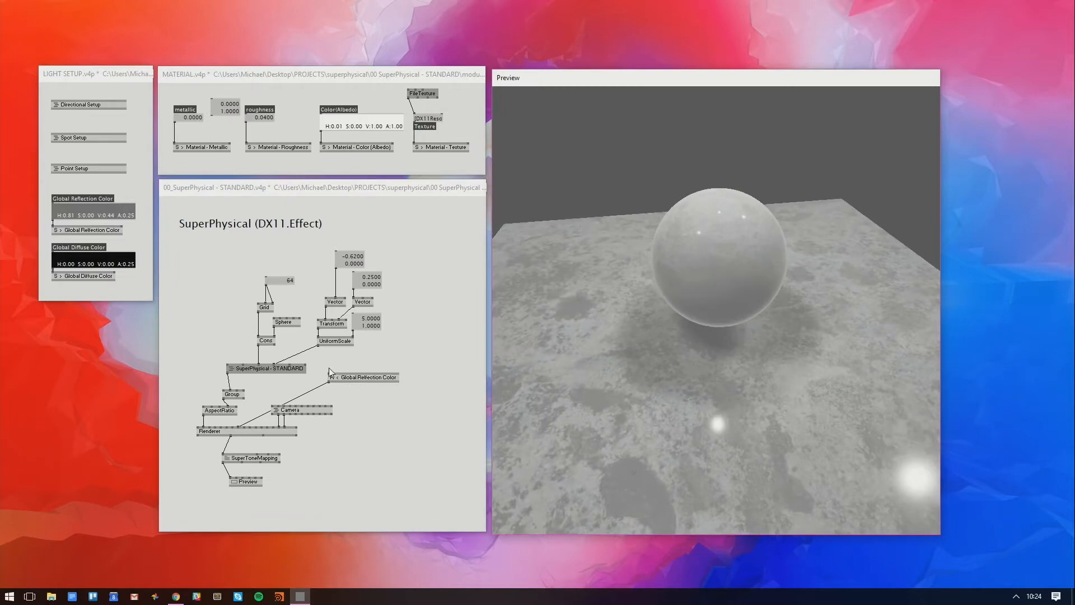
{"action": "left_click_drag", "start_coordinate": [617, 236], "coordinate": [633, 157]}
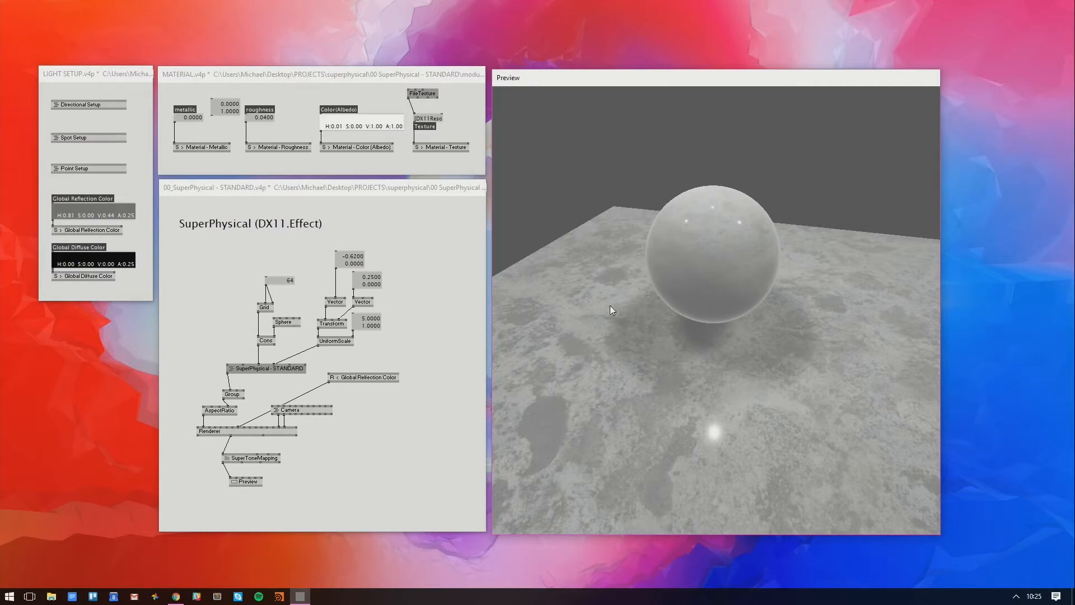
{"action": "left_click", "coordinate": [433, 278]}
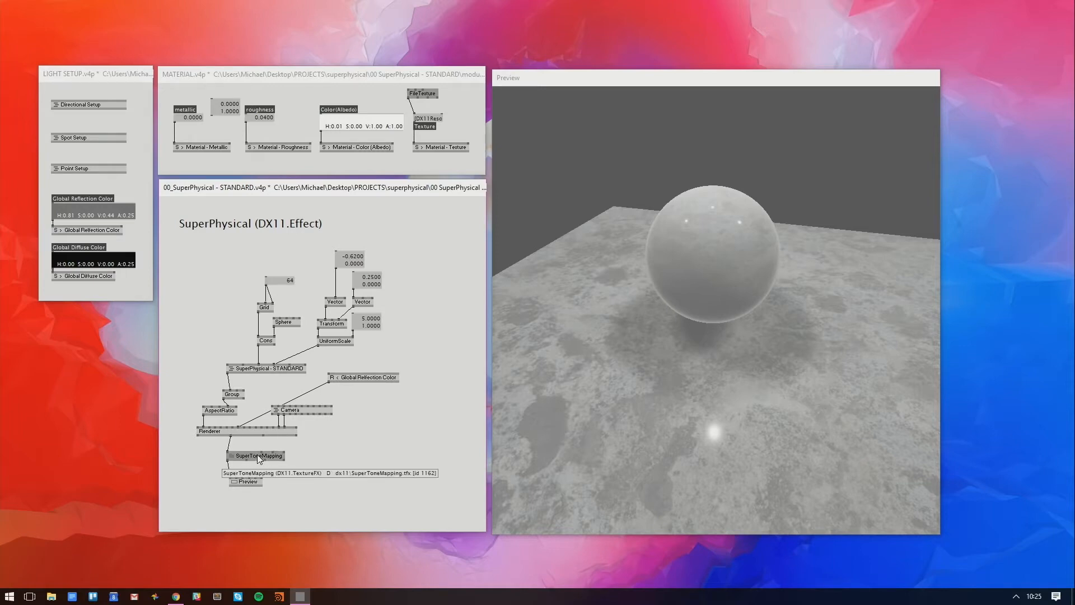
{"action": "left_click_drag", "start_coordinate": [256, 454], "coordinate": [264, 448]}
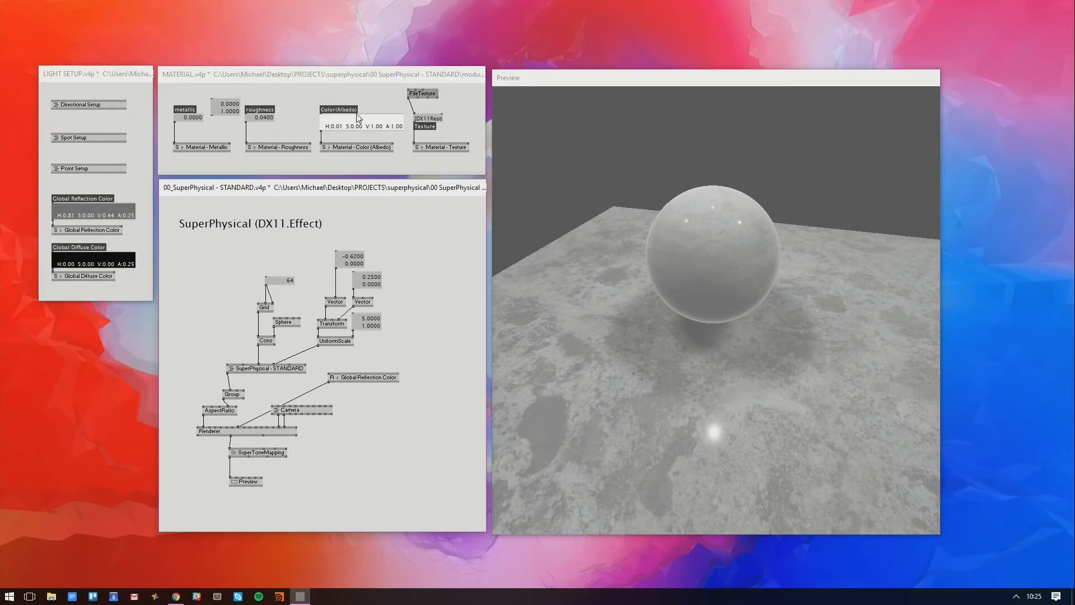
Unlink FileTexture from the material's texture resource node, shift it slightly aside, reconnect it and inspect the scene
{"action": "left_click", "coordinate": [413, 108]}
{"action": "key", "text": "Delete"}
{"action": "left_click_drag", "start_coordinate": [423, 97], "coordinate": [430, 98]}
{"action": "left_click", "coordinate": [416, 98]}
{"action": "left_click", "coordinate": [415, 114]}
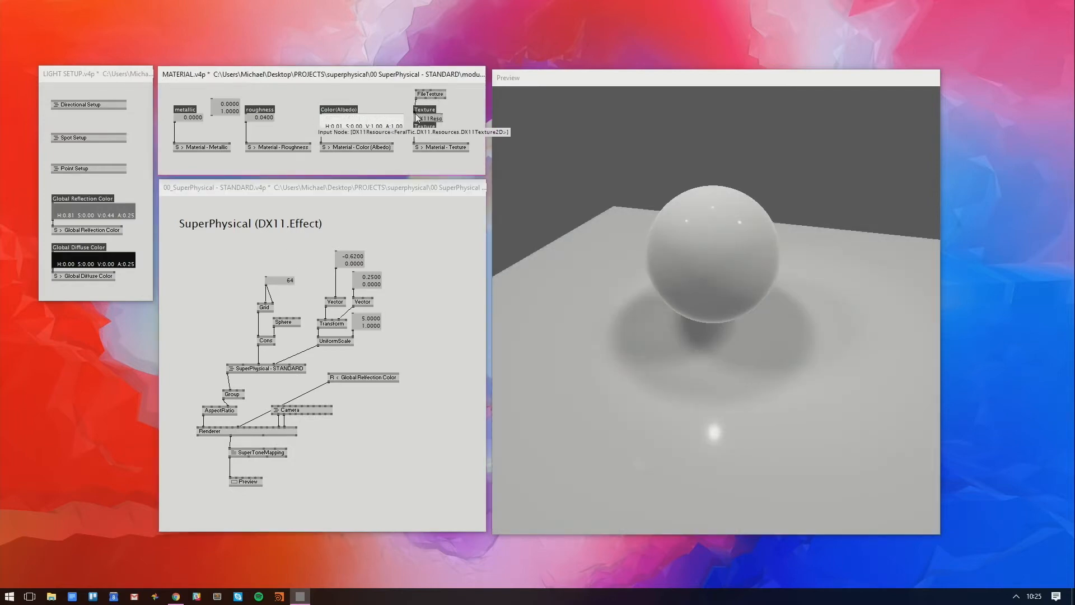
{"action": "left_click_drag", "start_coordinate": [533, 177], "coordinate": [622, 260]}
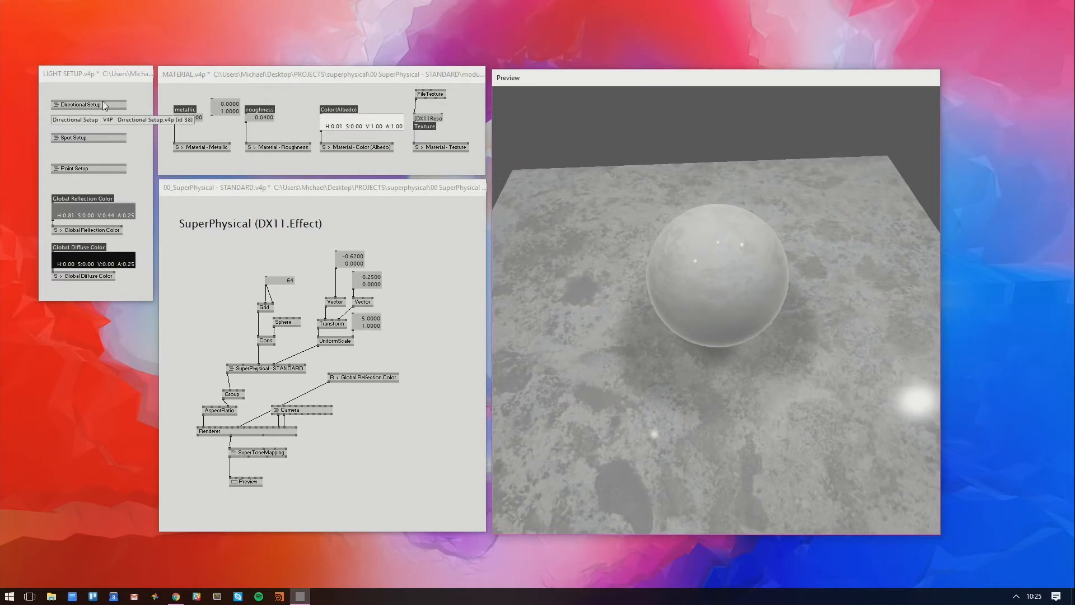
{"action": "left_click_drag", "start_coordinate": [801, 321], "coordinate": [770, 266]}
Open the Directional Setup patch, reposition and resize its window to keep the preview visible, and close it
{"action": "right_click", "coordinate": [120, 110]}
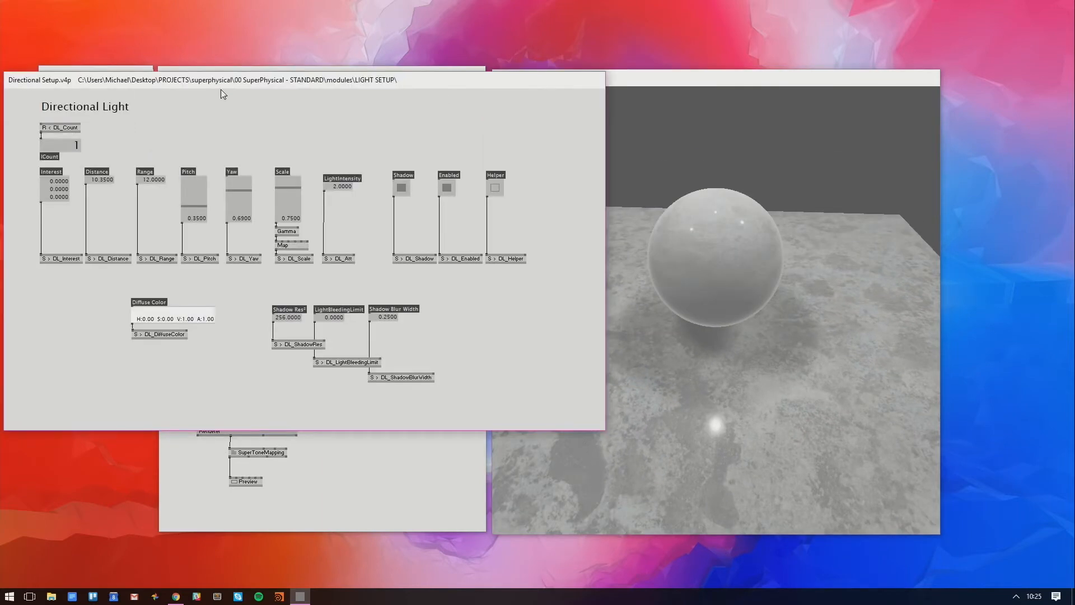
{"action": "left_click_drag", "start_coordinate": [220, 89], "coordinate": [373, 88]}
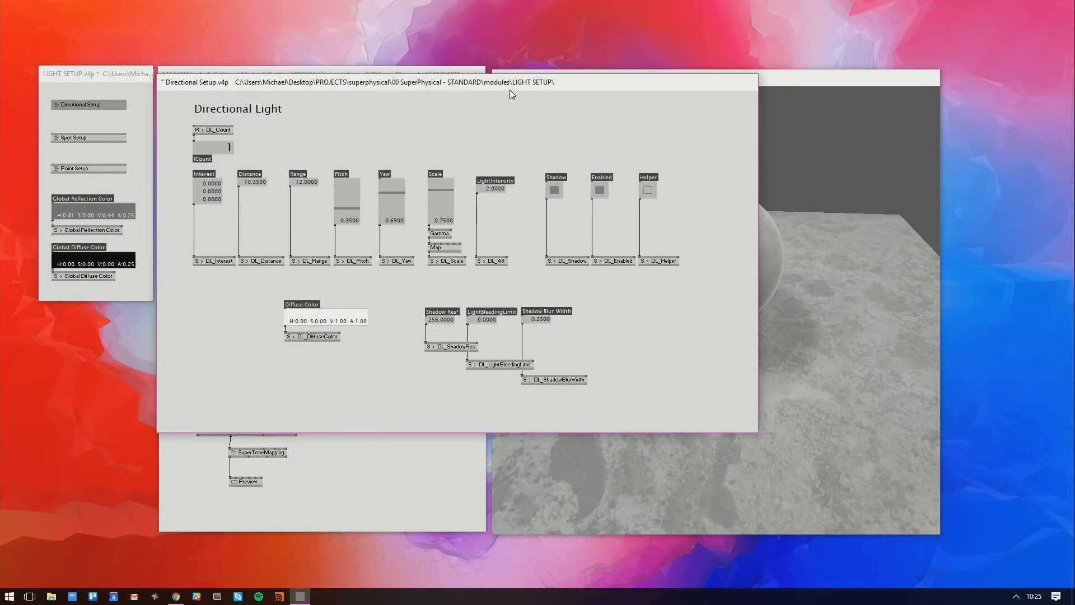
{"action": "left_click_drag", "start_coordinate": [509, 94], "coordinate": [380, 64]}
{"action": "left_click_drag", "start_coordinate": [630, 407], "coordinate": [573, 393]}
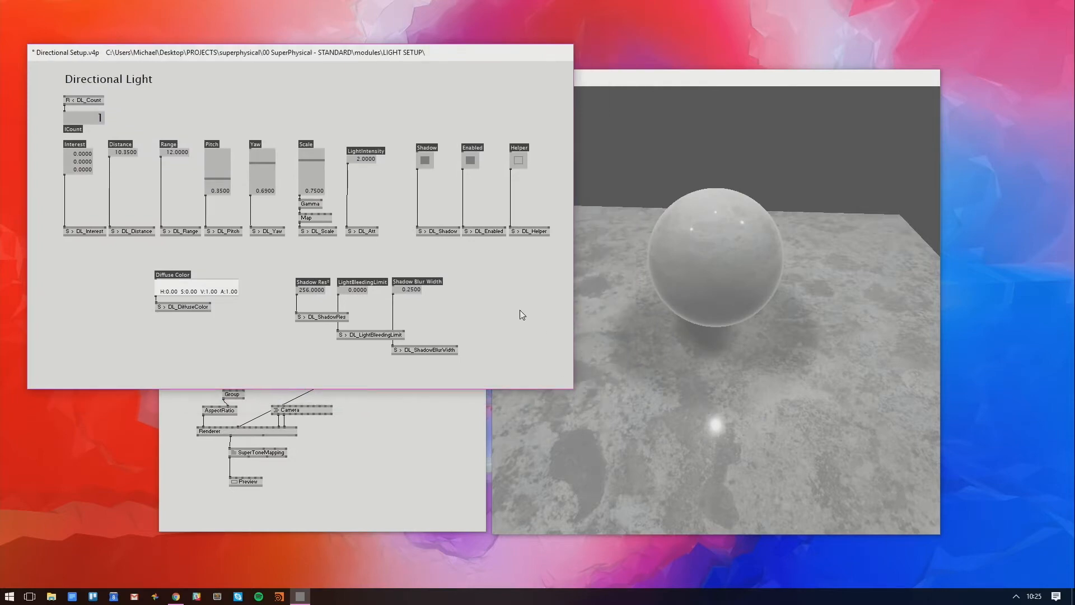
{"action": "key", "text": "ctrl+w"}
Disable the spot light and the point light in their setup patches
{"action": "right_click", "coordinate": [93, 137]}
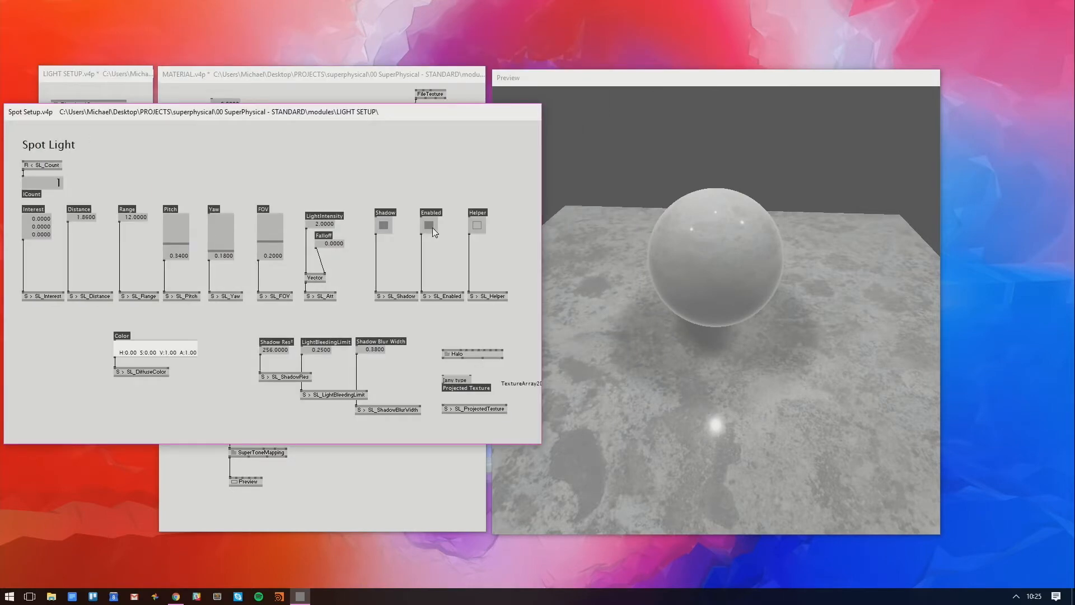
{"action": "key", "text": "ctrl+w"}
{"action": "right_click", "coordinate": [108, 171]}
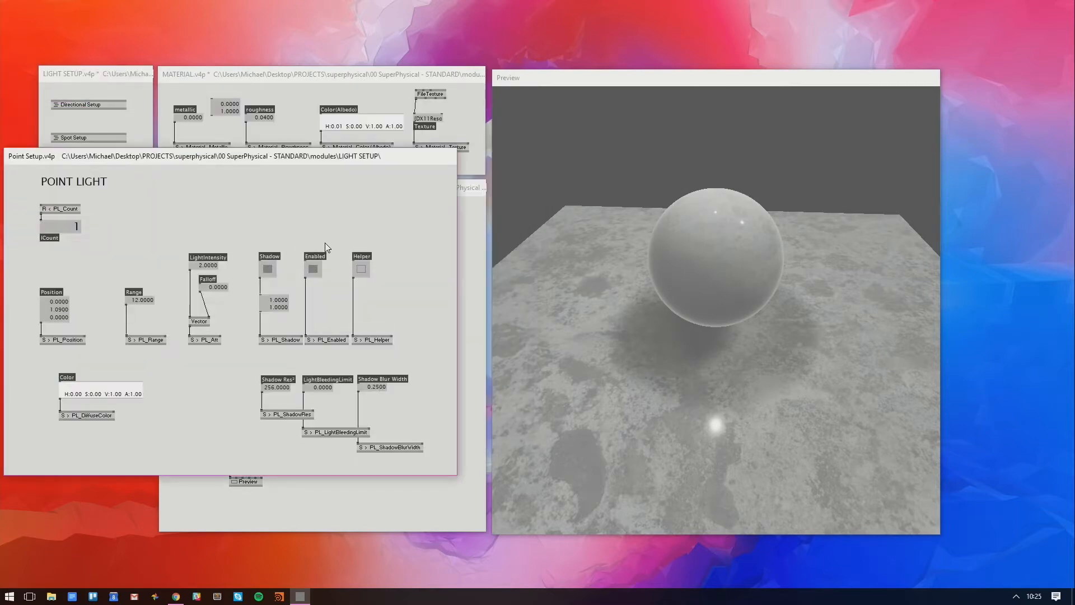
{"action": "left_click", "coordinate": [314, 271]}
{"action": "key", "text": "ctrl+w"}
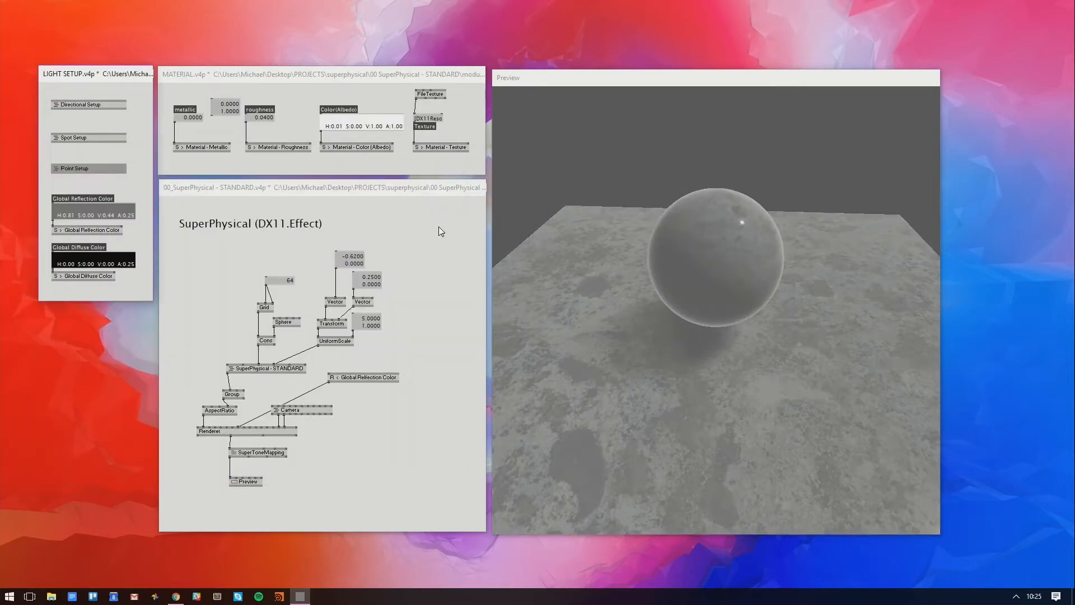
Set the Global Reflection Color value to 0.00 and the Global Diffuse Color value to 0.09, and disconnect FileTexture from the material
{"action": "left_click_drag", "start_coordinate": [124, 208], "coordinate": [123, 259]}
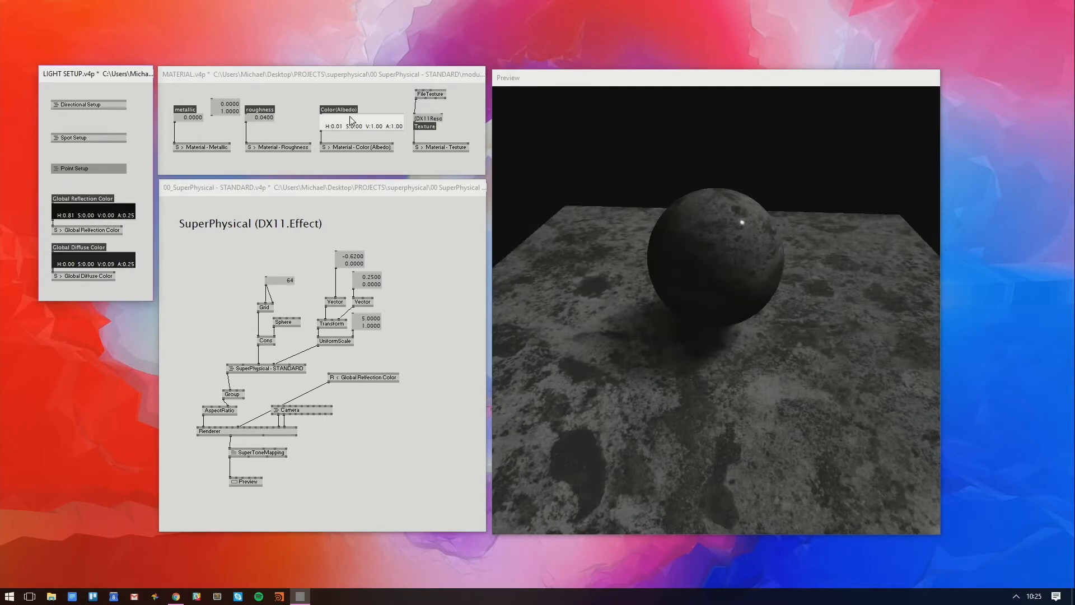
{"action": "right_click", "coordinate": [415, 106]}
{"action": "left_click_drag", "start_coordinate": [728, 214], "coordinate": [686, 264]}
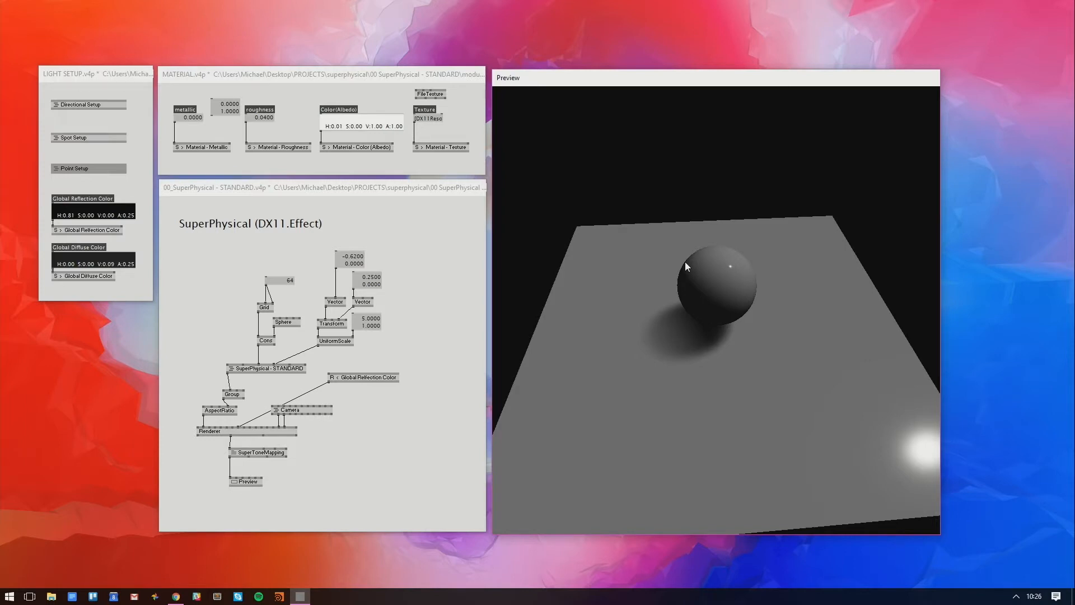
{"action": "mouse_move", "coordinate": [684, 261]}
{"action": "left_mouse_down"}
{"action": "mouse_move", "coordinate": [703, 277]}
{"action": "mouse_move", "coordinate": [697, 334]}
{"action": "mouse_move", "coordinate": [697, 257]}
{"action": "left_mouse_up"}
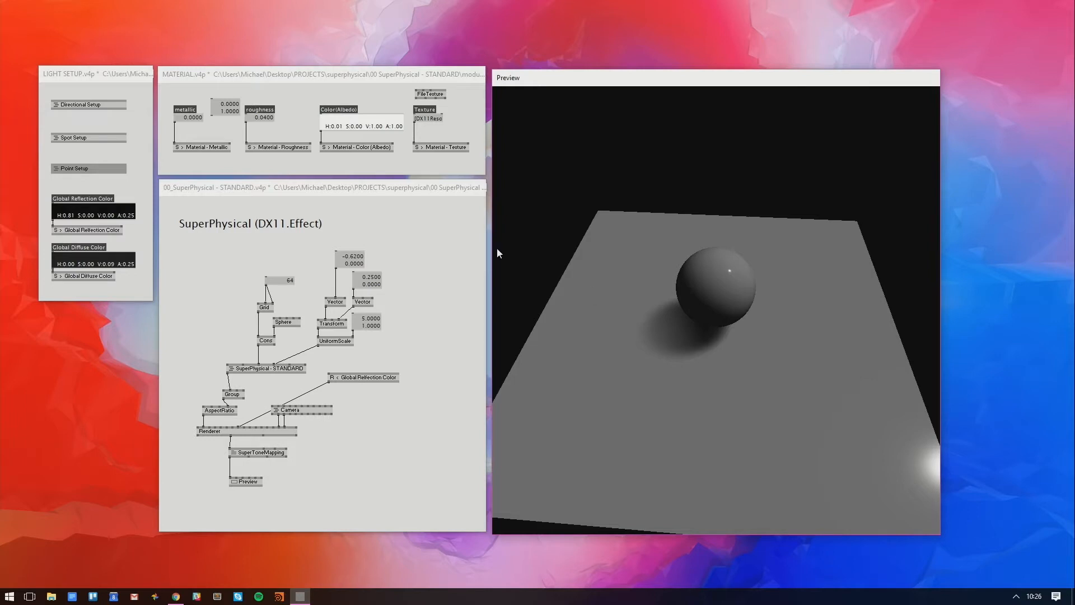
Turn on the helper in the Directional Setup patch and view the light's wireframe volume around the scene
{"action": "right_click", "coordinate": [111, 107]}
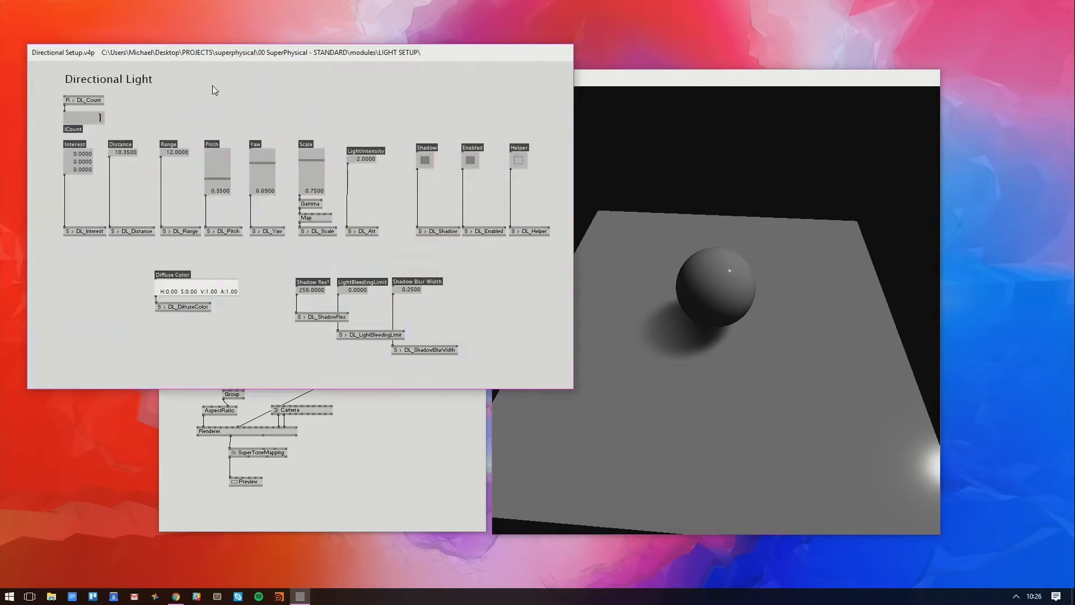
{"action": "left_click", "coordinate": [518, 160]}
{"action": "left_click_drag", "start_coordinate": [723, 348], "coordinate": [792, 308]}
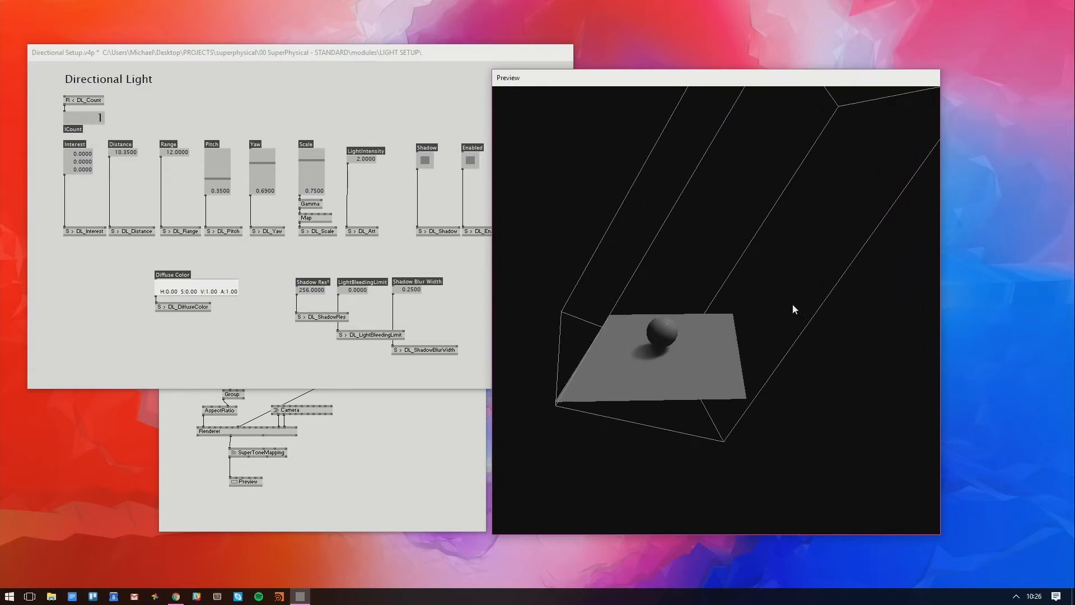
{"action": "left_click", "coordinate": [407, 104]}
{"action": "left_click_drag", "start_coordinate": [707, 267], "coordinate": [673, 212]}
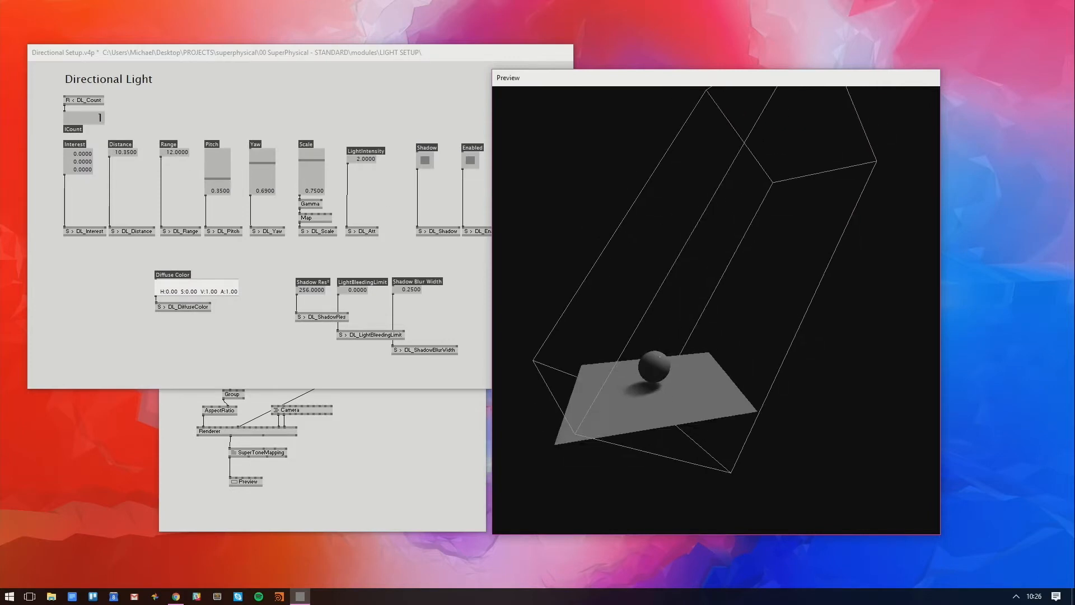
Try a directional light range of 14.39 and distance of 6.18, and shift its interest point before resetting it to 0
{"action": "left_click_drag", "start_coordinate": [177, 153], "coordinate": [177, 18]}
{"action": "left_click_drag", "start_coordinate": [133, 154], "coordinate": [134, 386]}
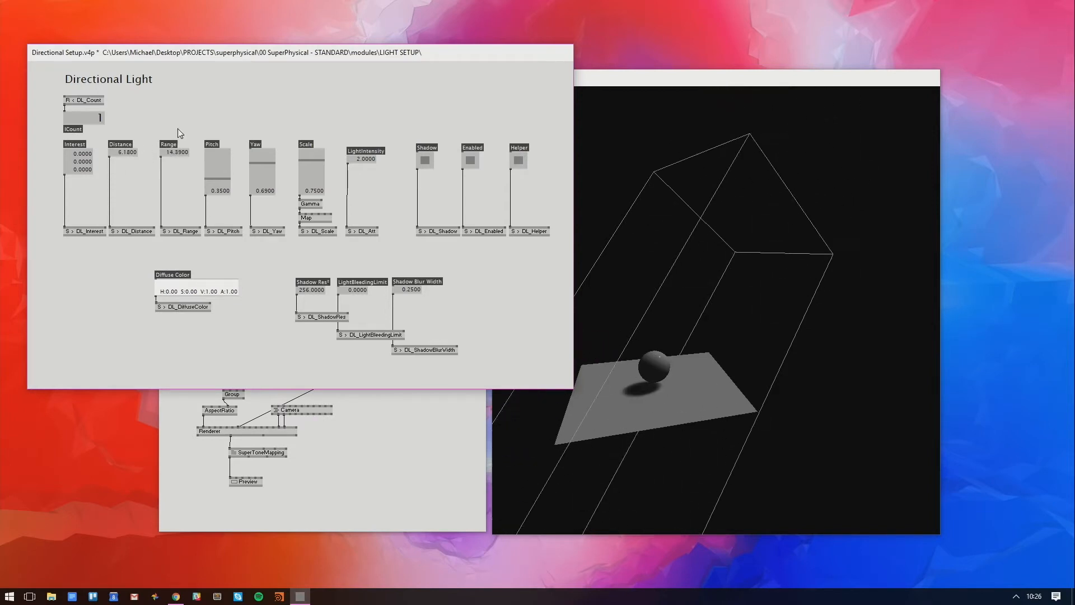
{"action": "left_click_drag", "start_coordinate": [84, 163], "coordinate": [84, 125]}
{"action": "right_click", "coordinate": [84, 163]}
{"action": "type", "text": "0"}
{"action": "key", "text": "Return"}
{"action": "left_click_drag", "start_coordinate": [633, 203], "coordinate": [560, 218]}
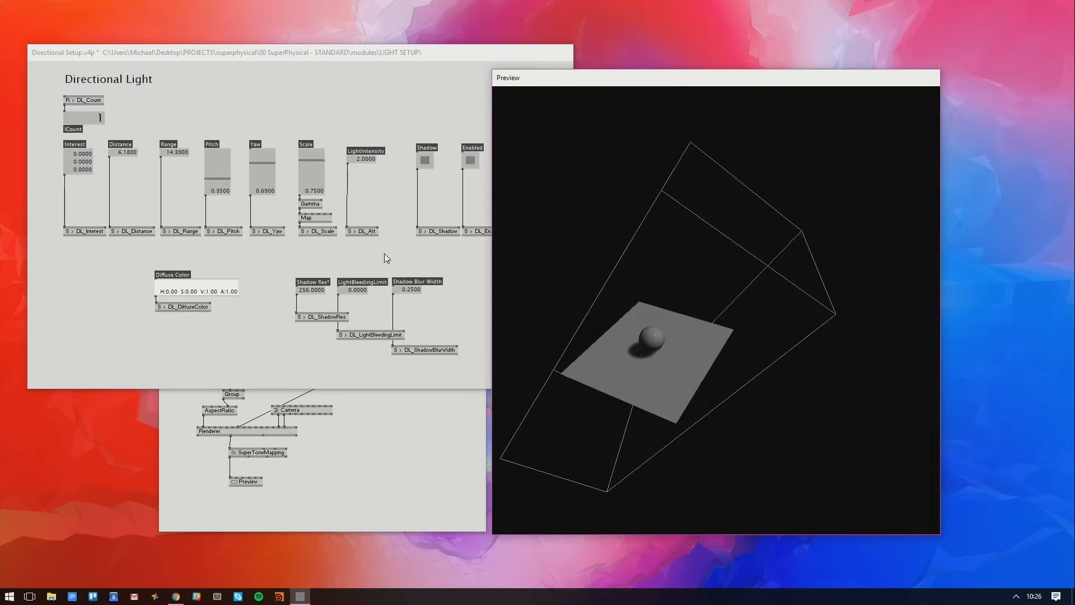
Set the directional light's distance to 5
{"action": "left_click", "coordinate": [138, 130]}
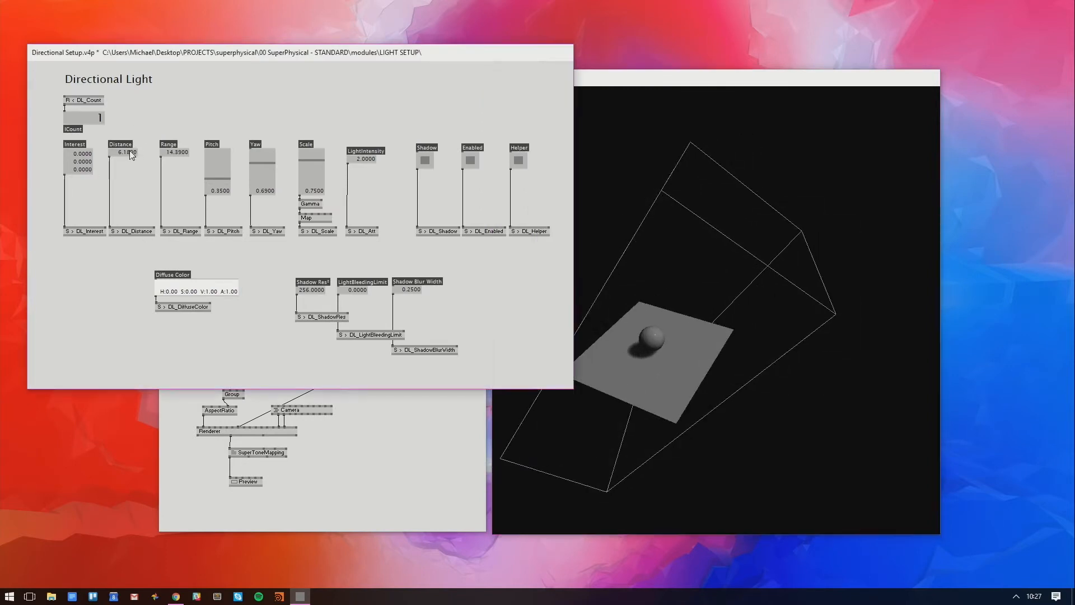
{"action": "left_click_drag", "start_coordinate": [132, 155], "coordinate": [132, 146]}
{"action": "type", "text": "5"}
{"action": "key", "text": "Return"}
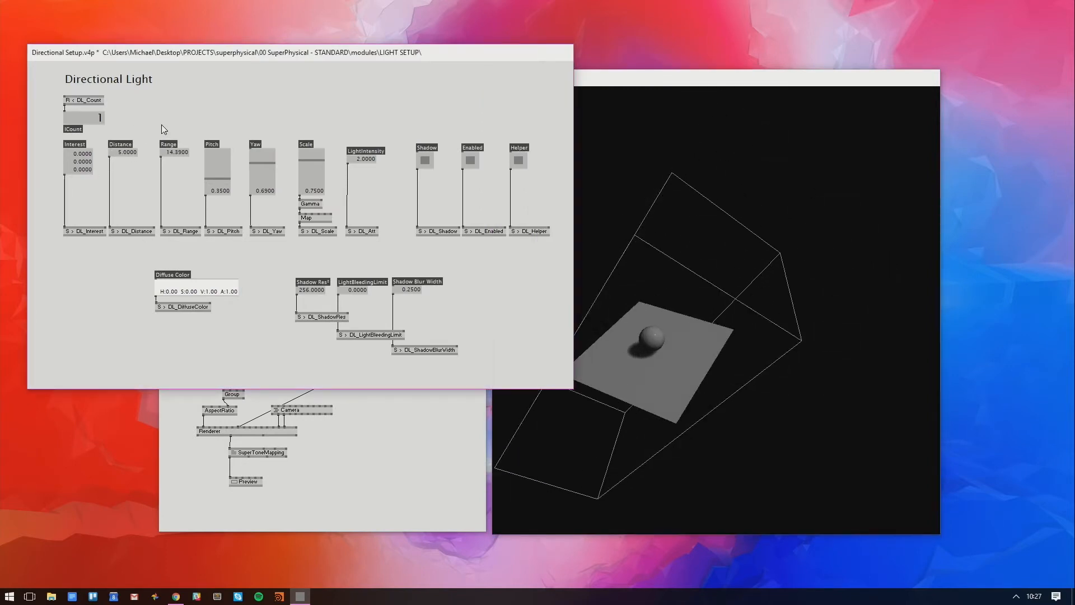
Try a directional light range of 6 and check how the light volume covers the ground plane
{"action": "double_click", "coordinate": [179, 149]}
{"action": "left_click", "coordinate": [191, 113]}
{"action": "right_click", "coordinate": [176, 150]}
{"action": "type", "text": "6"}
{"action": "key", "text": "Return"}
{"action": "left_click_drag", "start_coordinate": [714, 331], "coordinate": [603, 233]}
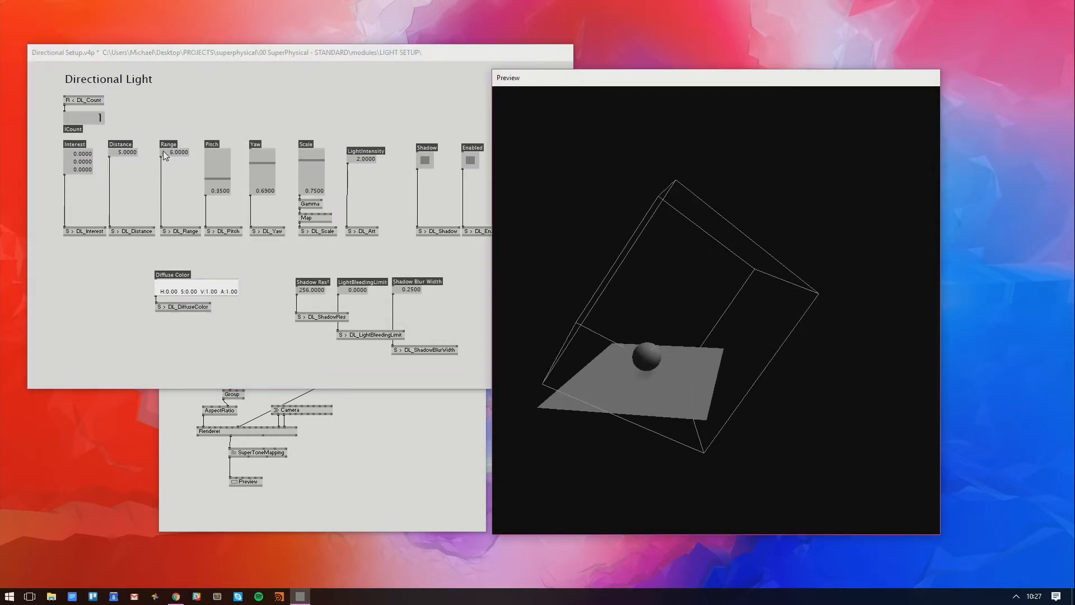
Set the directional light's range to 8
{"action": "left_click_drag", "start_coordinate": [179, 153], "coordinate": [179, 109]}
{"action": "right_click", "coordinate": [178, 152]}
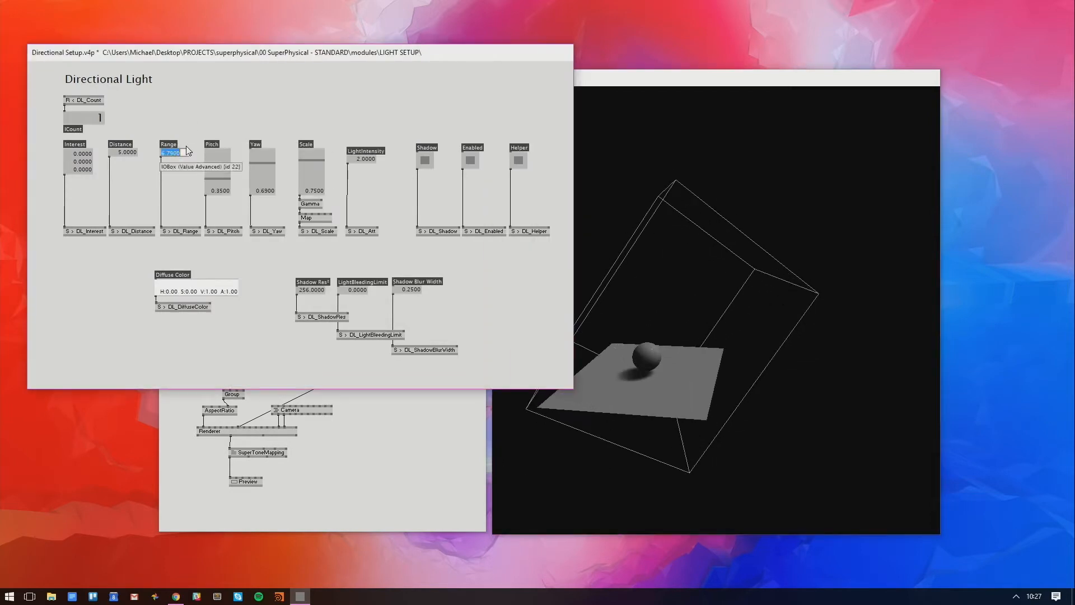
{"action": "type", "text": "8"}
{"action": "key", "text": "Return"}
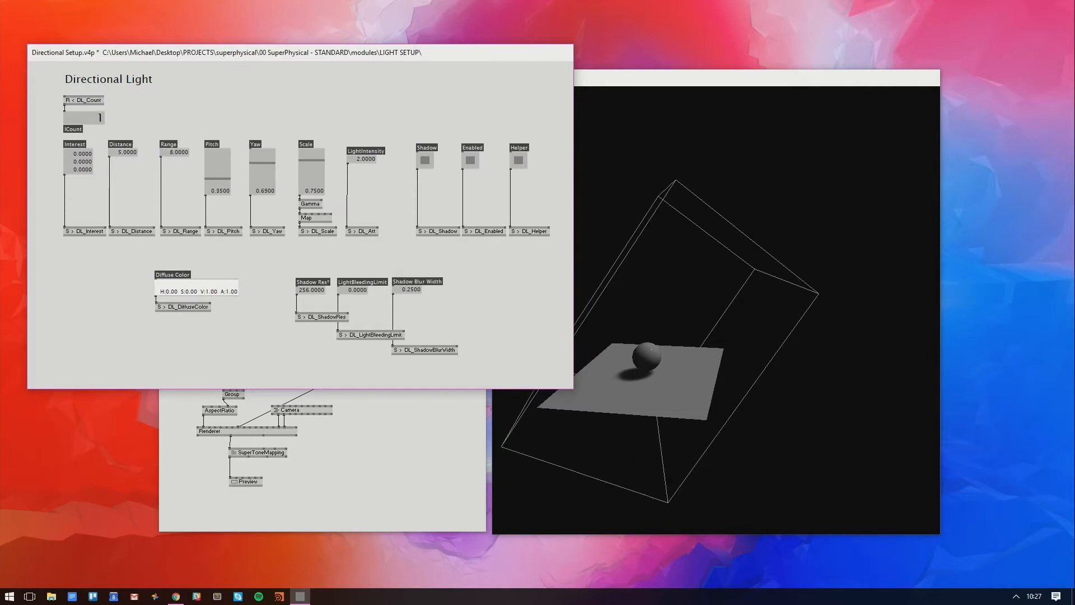
Adjust the directional light's pitch to 0.31, yaw to 0.42 and scale to 0.58, and inspect the light volume
{"action": "left_click_drag", "start_coordinate": [217, 179], "coordinate": [258, 186]}
{"action": "left_click_drag", "start_coordinate": [305, 156], "coordinate": [305, 168]}
{"action": "left_click_drag", "start_coordinate": [673, 290], "coordinate": [523, 278]}
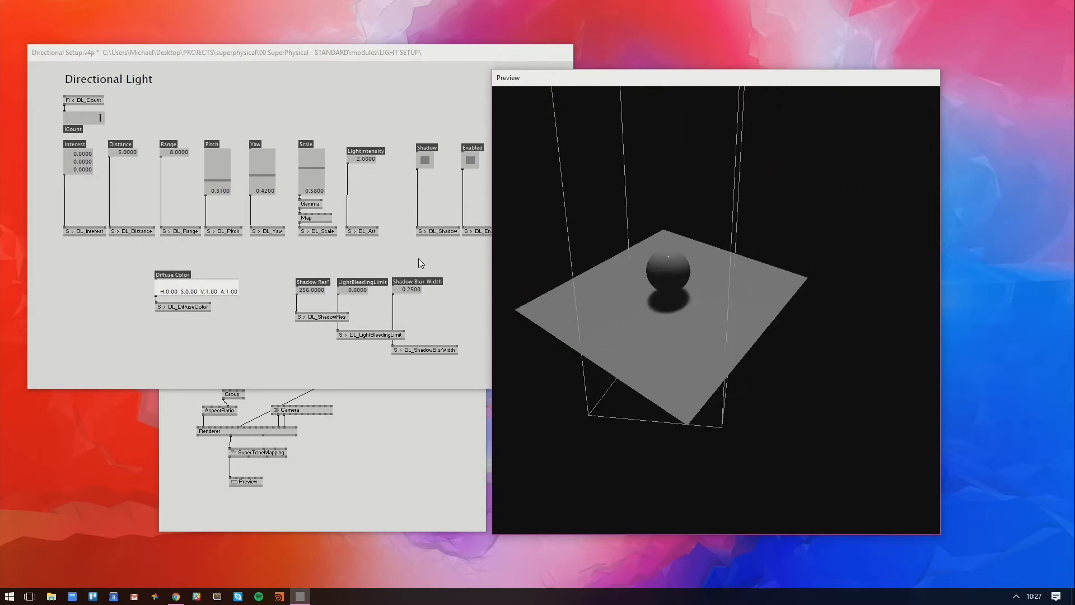
Try a directional light scale of 0.32 and inspect the light volume around the sphere from above
{"action": "left_click", "coordinate": [317, 124]}
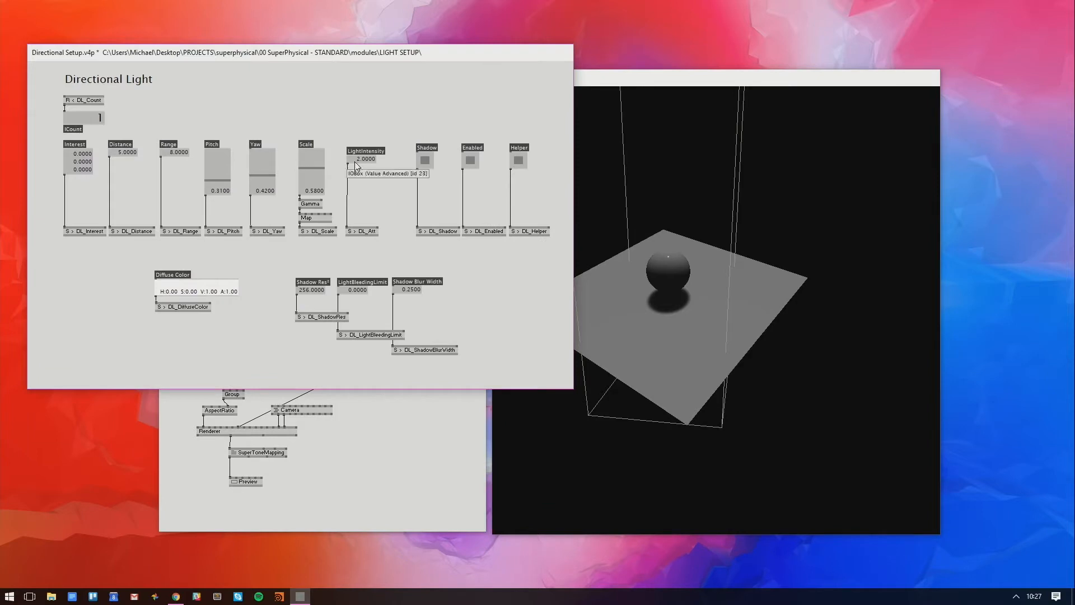
{"action": "mouse_move", "coordinate": [312, 171]}
{"action": "left_mouse_down"}
{"action": "mouse_move", "coordinate": [311, 150]}
{"action": "mouse_move", "coordinate": [312, 180]}
{"action": "left_mouse_up"}
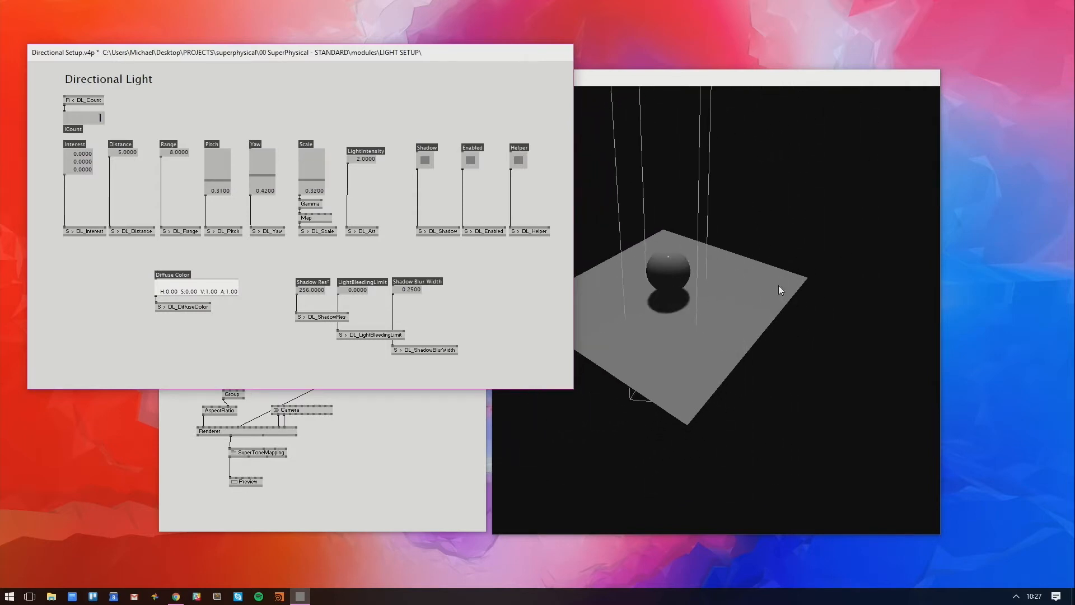
{"action": "left_click_drag", "start_coordinate": [778, 284], "coordinate": [771, 337]}
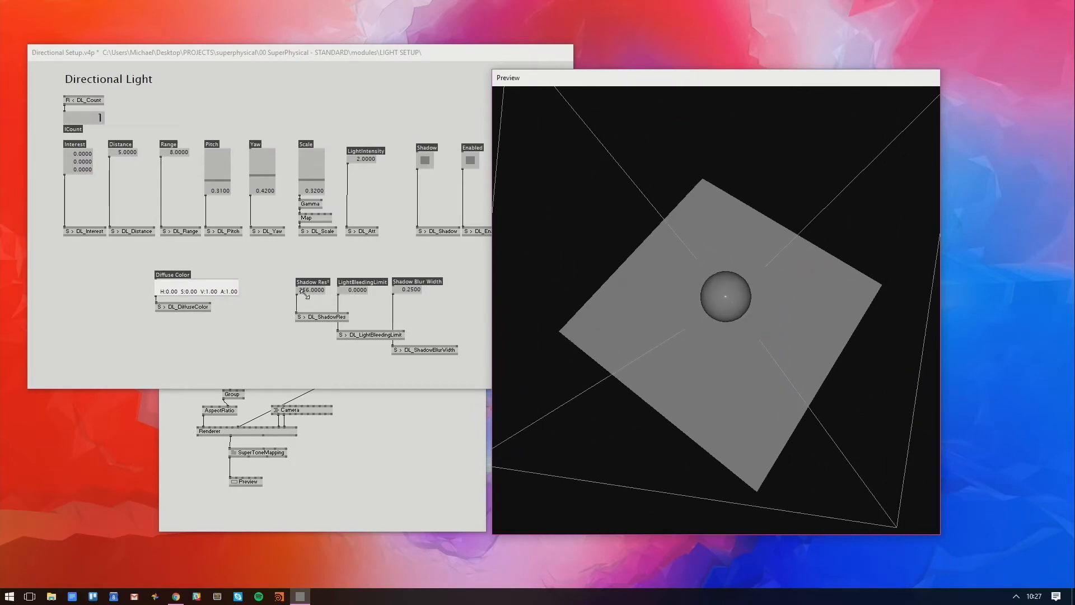
{"action": "mouse_move", "coordinate": [800, 284]}
{"action": "left_mouse_down"}
{"action": "mouse_move", "coordinate": [559, 264]}
{"action": "mouse_move", "coordinate": [812, 284]}
{"action": "left_mouse_up"}
{"action": "left_click_drag", "start_coordinate": [370, 159], "coordinate": [369, 116]}
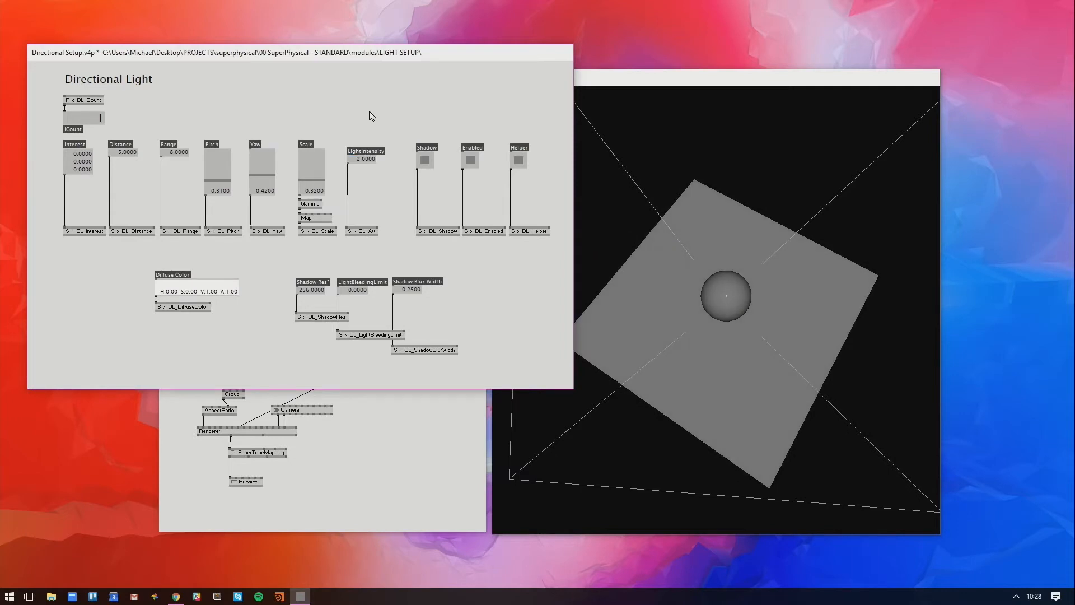
{"action": "left_click_drag", "start_coordinate": [768, 237], "coordinate": [515, 183]}
Set the directional light's scale to 0.67 and inspect the sphere's shadow and the floor highlight from several angles
{"action": "left_click_drag", "start_coordinate": [311, 180], "coordinate": [311, 161]}
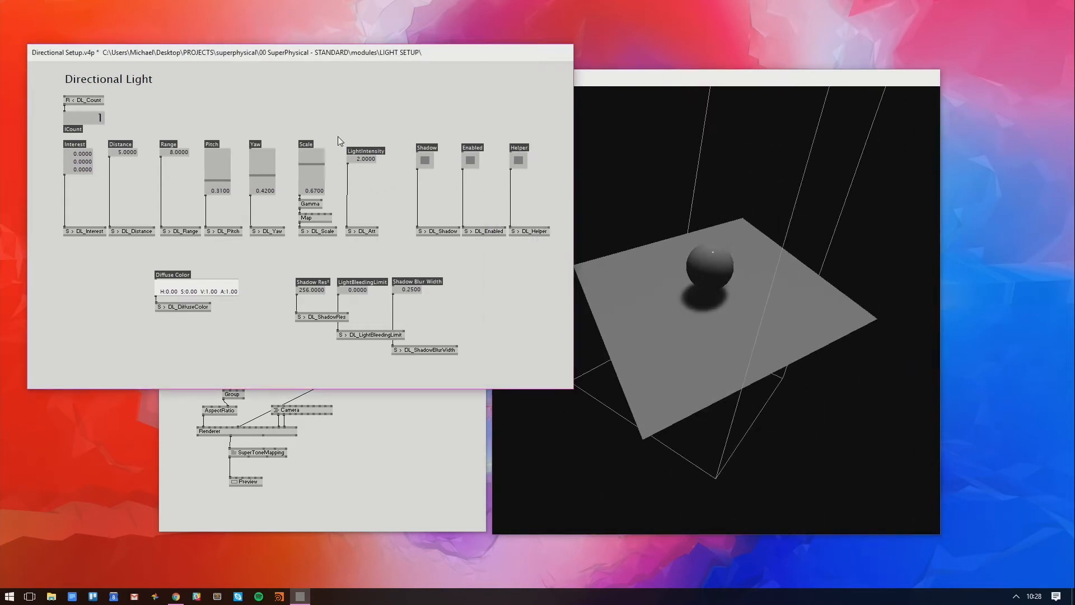
{"action": "left_click_drag", "start_coordinate": [689, 277], "coordinate": [644, 327]}
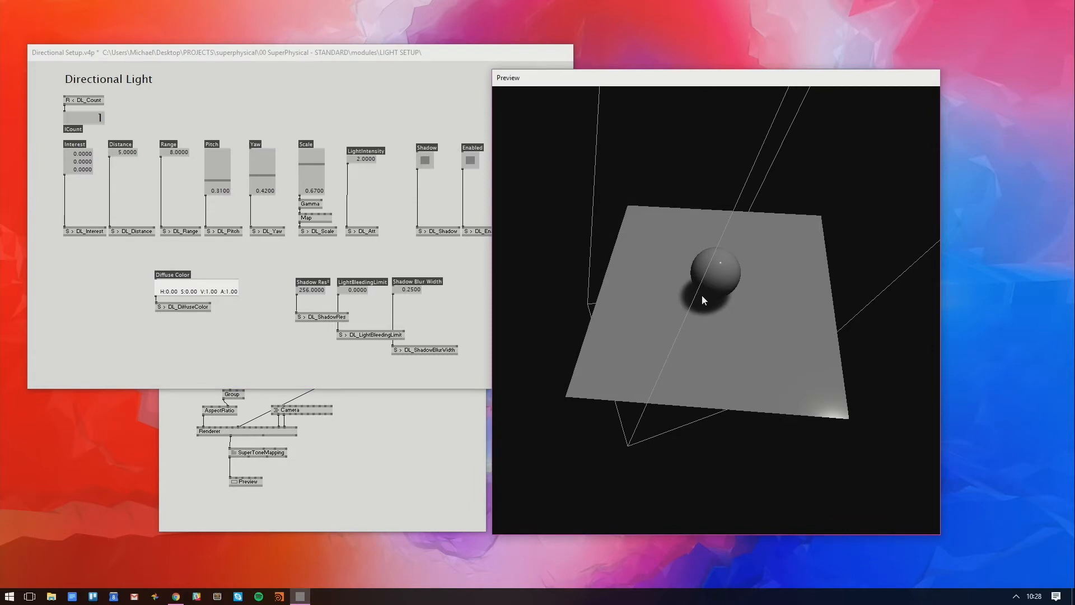
{"action": "left_click_drag", "start_coordinate": [701, 294], "coordinate": [711, 266]}
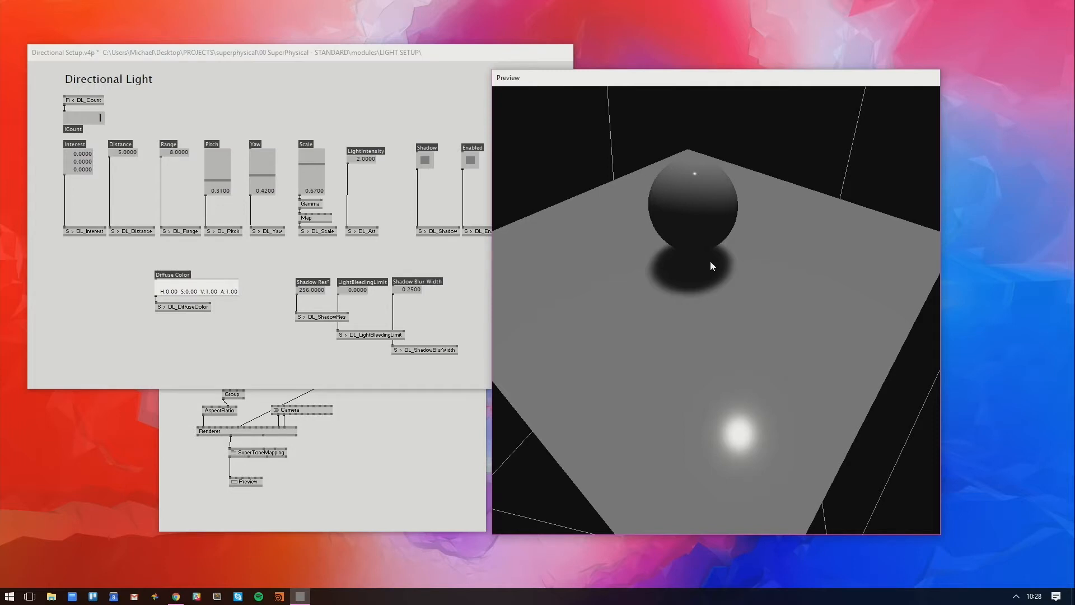
{"action": "left_click_drag", "start_coordinate": [759, 375], "coordinate": [749, 238]}
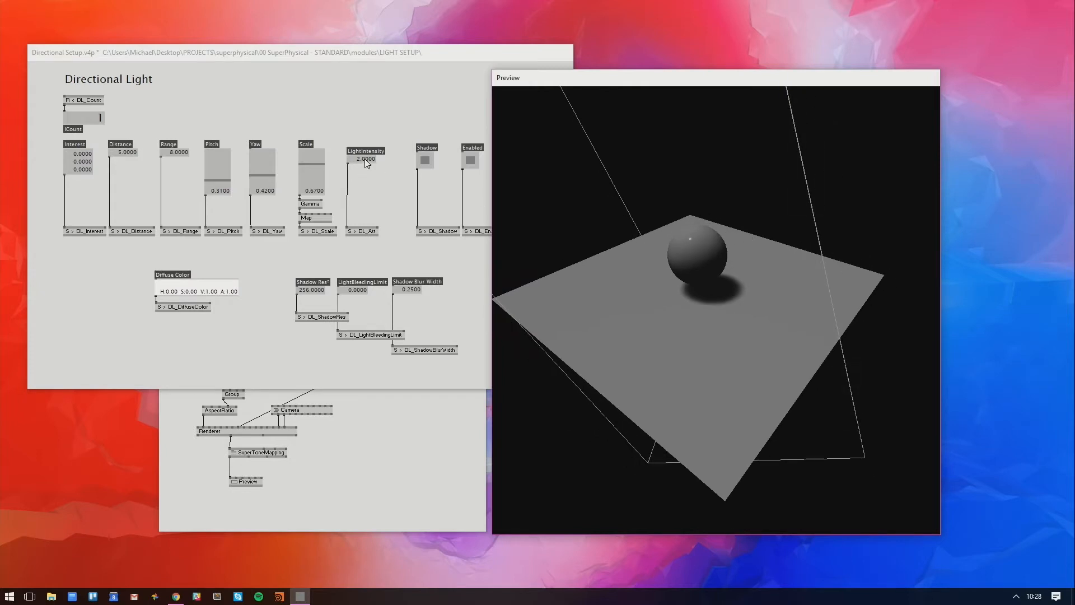
Set the directional light's diffuse color hue to 0.54 and shift the LightIntensity value box slightly downward, keeping the intensity at 2
{"action": "mouse_move", "coordinate": [364, 159]}
{"action": "left_mouse_down"}
{"action": "mouse_move", "coordinate": [364, 182]}
{"action": "mouse_move", "coordinate": [364, 112]}
{"action": "mouse_move", "coordinate": [364, 159]}
{"action": "left_mouse_up"}
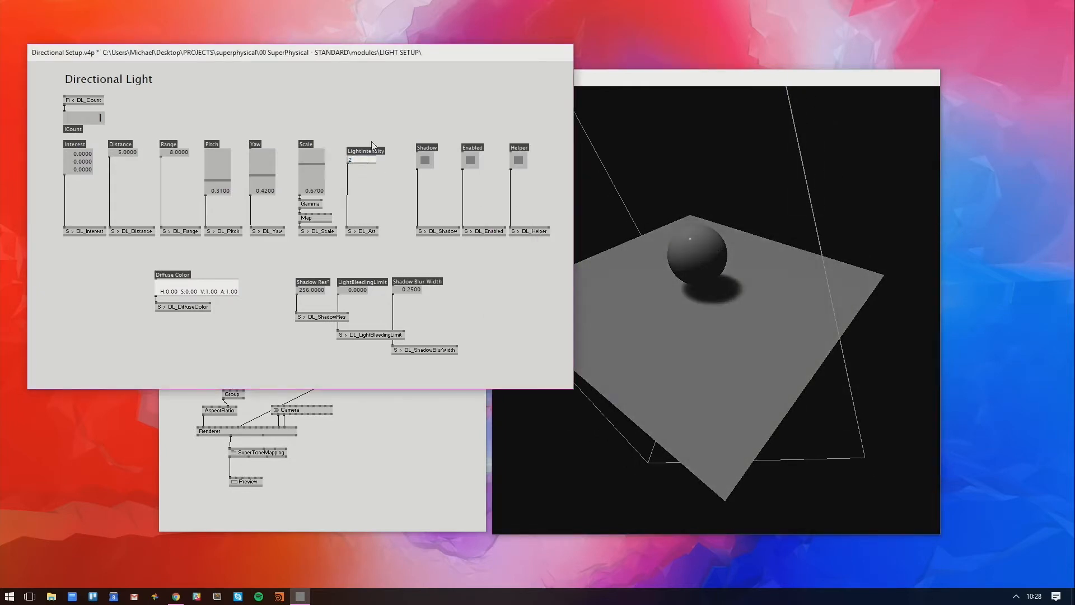
{"action": "left_click", "coordinate": [375, 139]}
{"action": "mouse_move", "coordinate": [227, 285]}
{"action": "left_mouse_down"}
{"action": "mouse_move", "coordinate": [228, 229]}
{"action": "mouse_move", "coordinate": [258, 229]}
{"action": "mouse_move", "coordinate": [257, 285]}
{"action": "mouse_move", "coordinate": [227, 325]}
{"action": "mouse_move", "coordinate": [231, 229]}
{"action": "mouse_move", "coordinate": [232, 282]}
{"action": "left_mouse_up"}
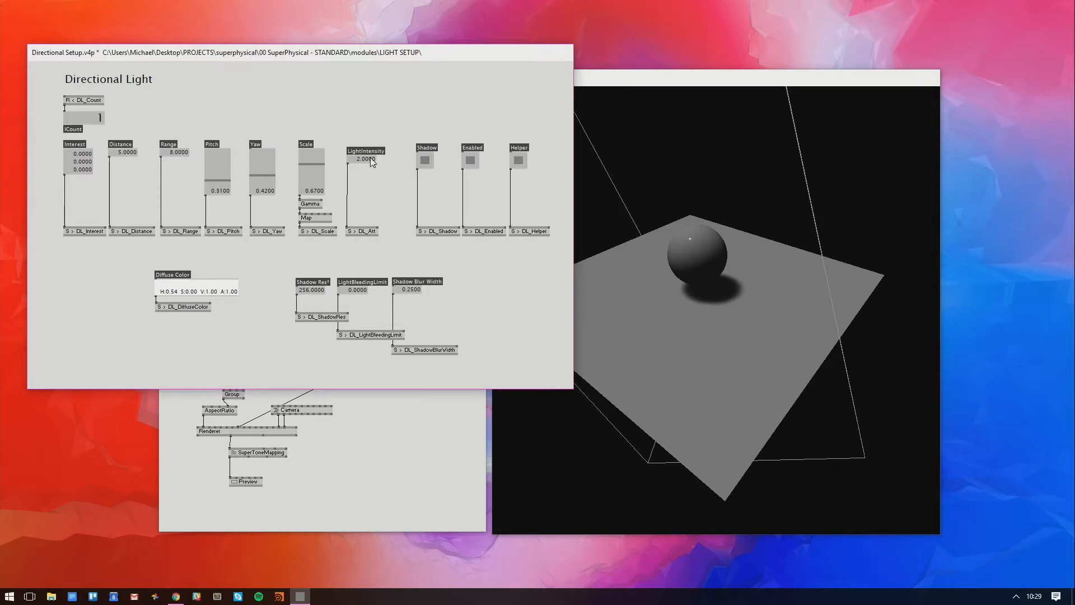
{"action": "left_click_drag", "start_coordinate": [369, 157], "coordinate": [368, 161]}
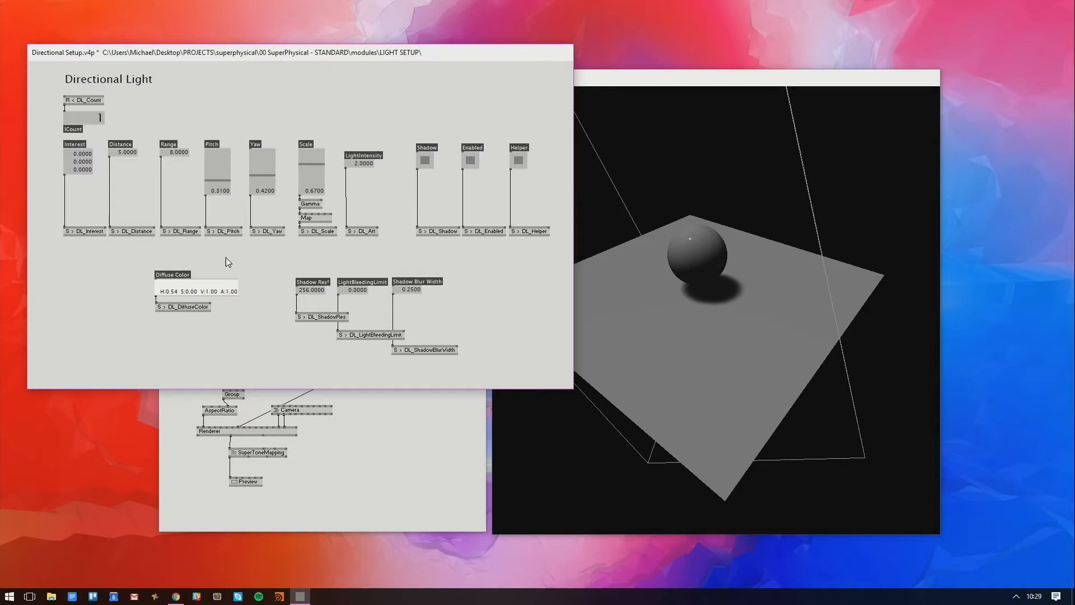
Set the directional light's shadow resolution to 64 and examine the sphere's shadow up close
{"action": "left_click_drag", "start_coordinate": [593, 263], "coordinate": [697, 309]}
{"action": "left_click", "coordinate": [380, 268]}
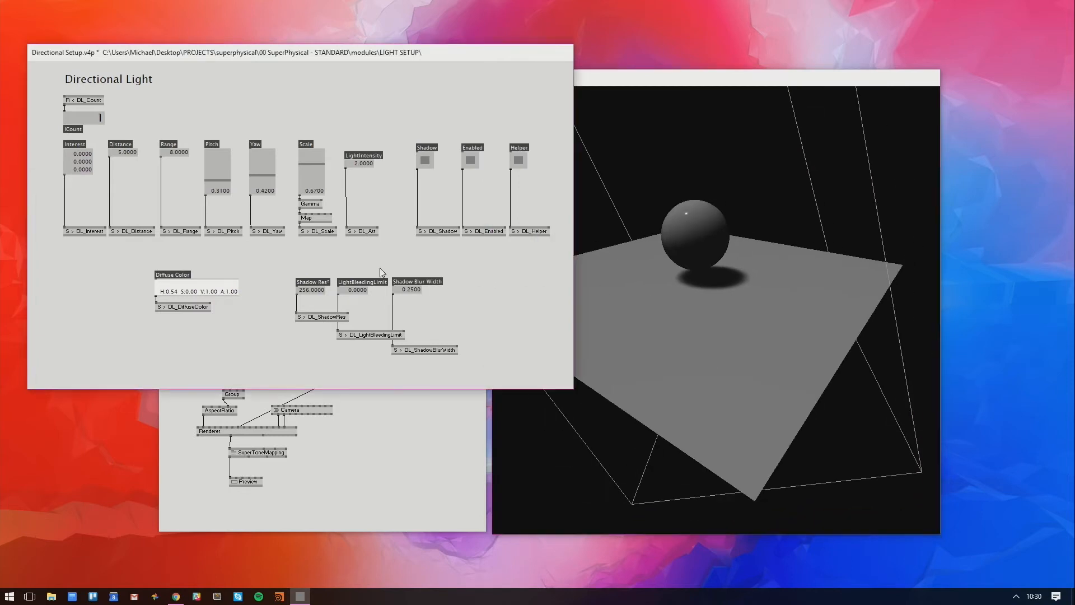
{"action": "double_click", "coordinate": [312, 291]}
{"action": "type", "text": "64"}
{"action": "key", "text": "Return"}
{"action": "left_click_drag", "start_coordinate": [708, 245], "coordinate": [601, 270]}
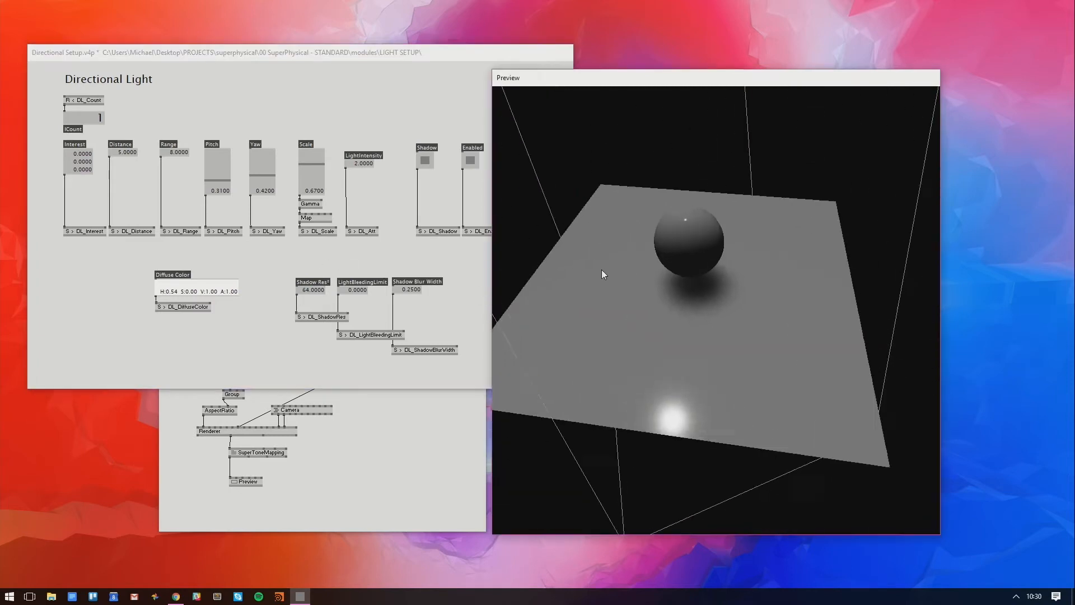
{"action": "left_click_drag", "start_coordinate": [677, 303], "coordinate": [697, 405]}
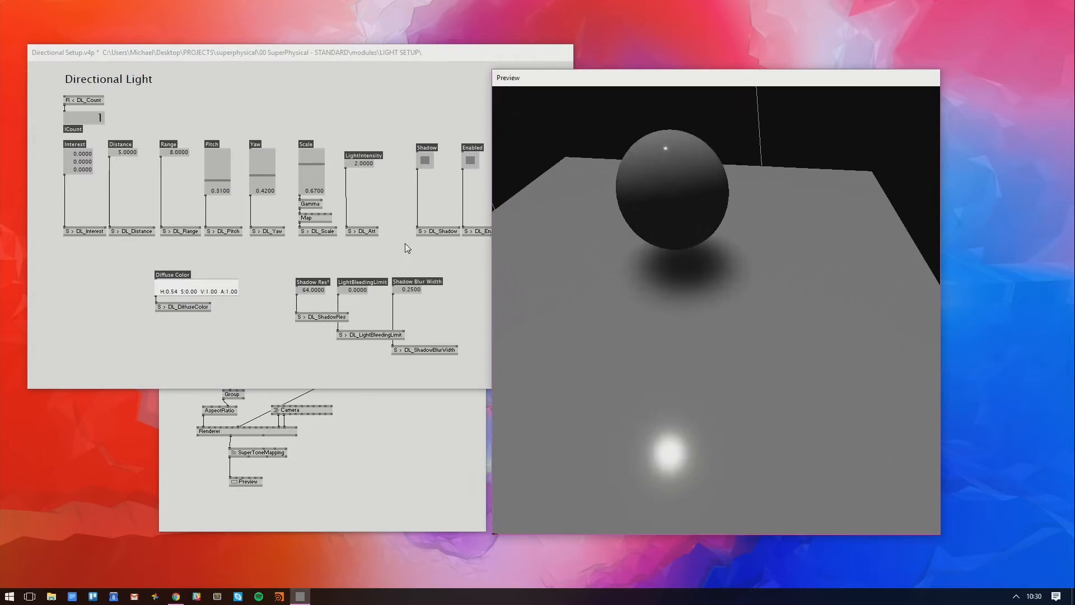
Try lowering the shadow blur width to 0.01 and then 0, and examine the shadow's edge up close
{"action": "mouse_move", "coordinate": [415, 290]}
{"action": "left_mouse_down"}
{"action": "mouse_move", "coordinate": [415, 311]}
{"action": "mouse_move", "coordinate": [415, 289]}
{"action": "left_mouse_up"}
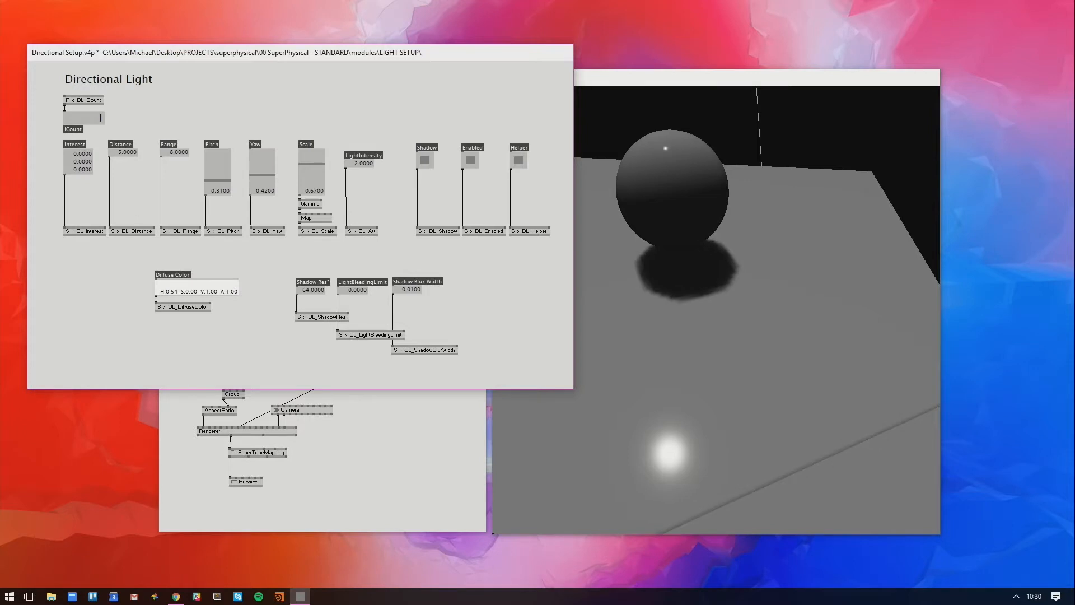
{"action": "left_click_drag", "start_coordinate": [730, 291], "coordinate": [747, 214]}
{"action": "left_click_drag", "start_coordinate": [744, 415], "coordinate": [665, 299]}
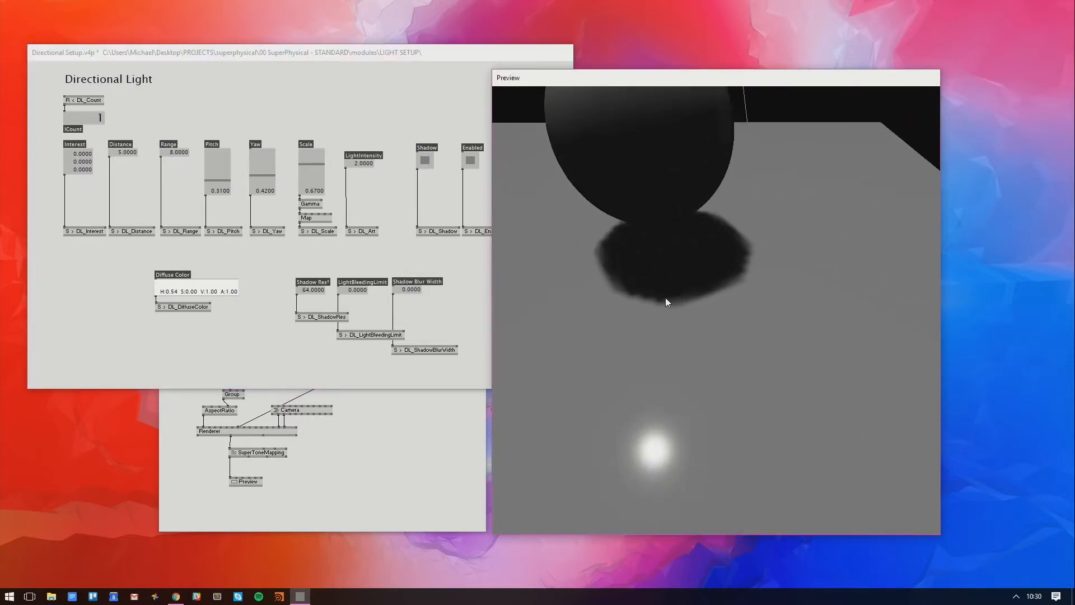
Set the shadow blur width to 0.13 and inspect the softened shadow from near and far
{"action": "left_click_drag", "start_coordinate": [410, 290], "coordinate": [409, 283]}
{"action": "left_click_drag", "start_coordinate": [643, 318], "coordinate": [664, 203]}
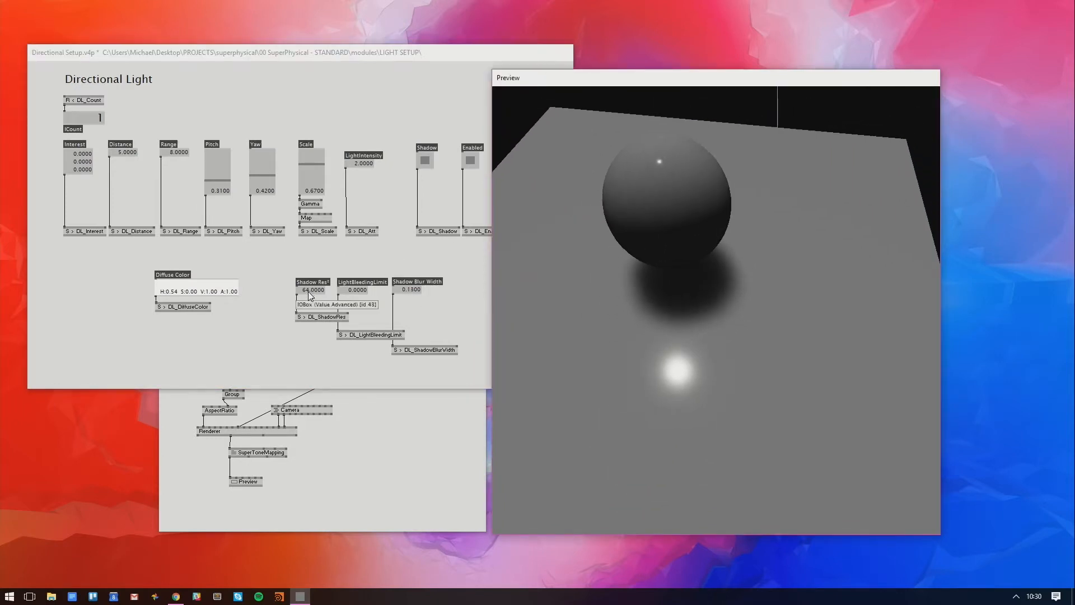
{"action": "left_click_drag", "start_coordinate": [763, 288], "coordinate": [705, 187]}
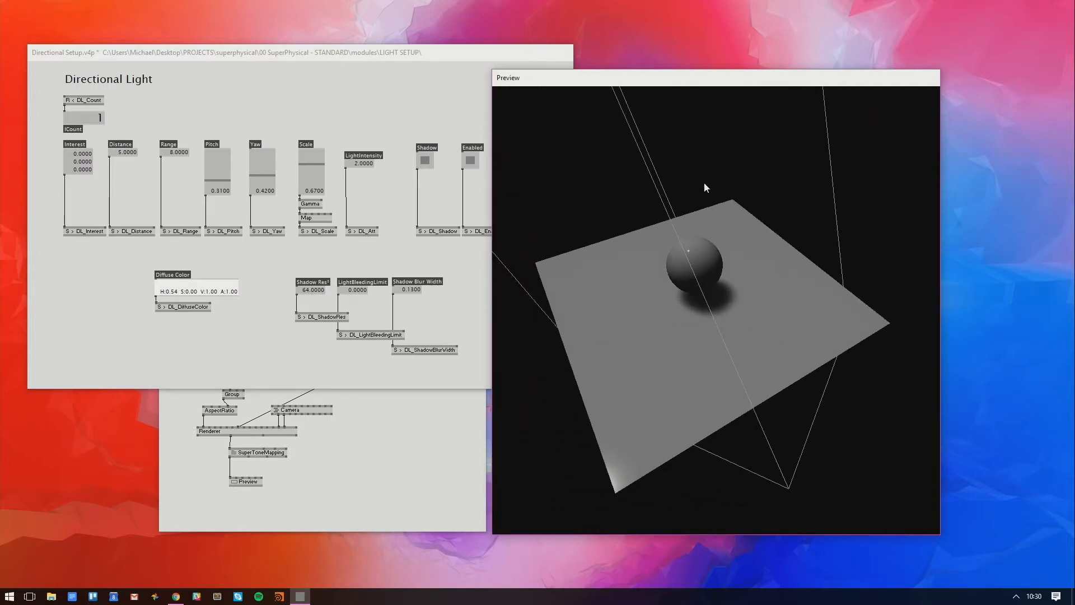
Move the Directional Setup patch window away from the preview, and set the light's pitch to 0.34 and yaw to 0.40
{"action": "left_click", "coordinate": [285, 64]}
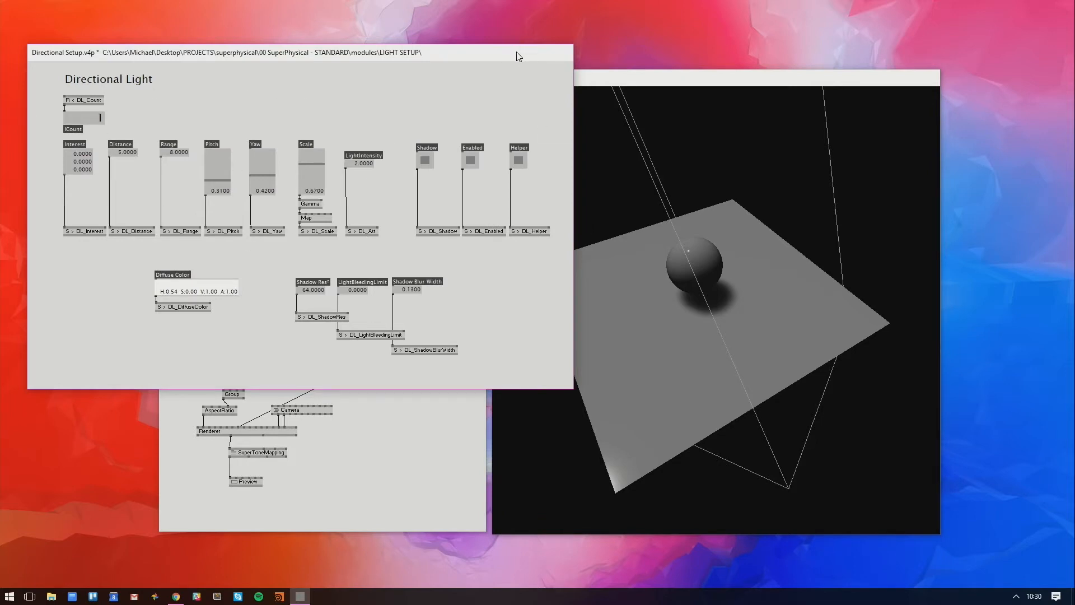
{"action": "left_click_drag", "start_coordinate": [519, 52], "coordinate": [482, 29]}
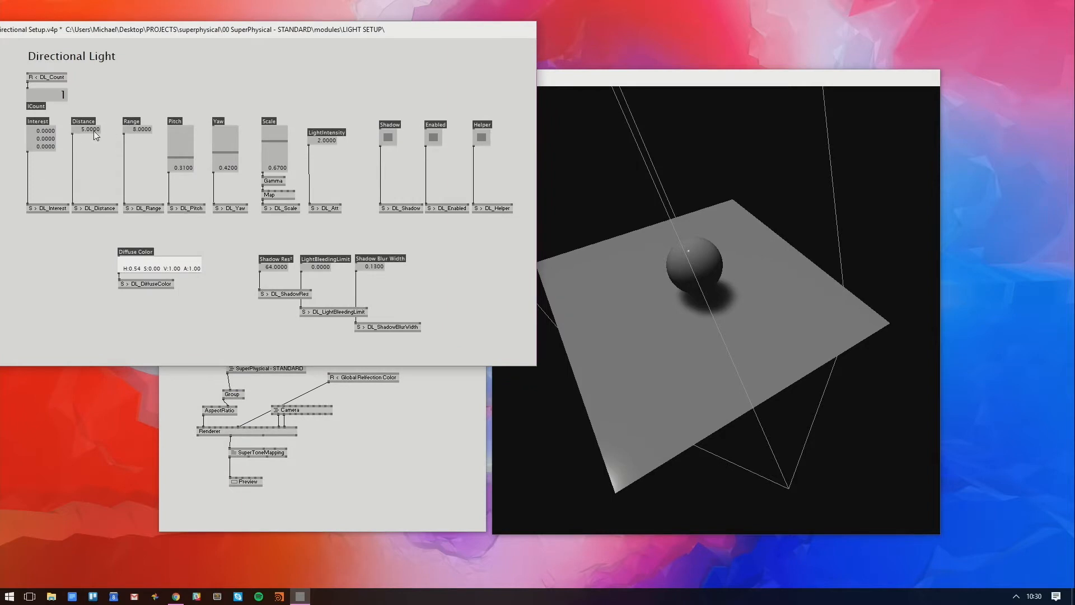
{"action": "left_click_drag", "start_coordinate": [183, 163], "coordinate": [247, 112]}
Add a LinearSpread node above the Yaw slider and connect its output to the Yaw slider
{"action": "double_click", "coordinate": [239, 68]}
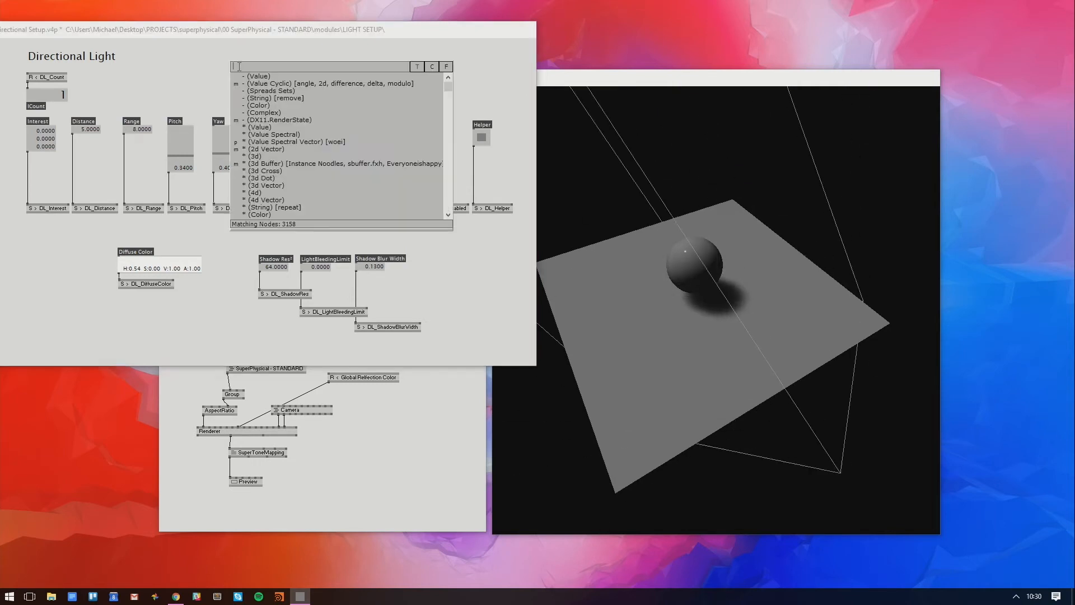
{"action": "type", "text": "linears"}
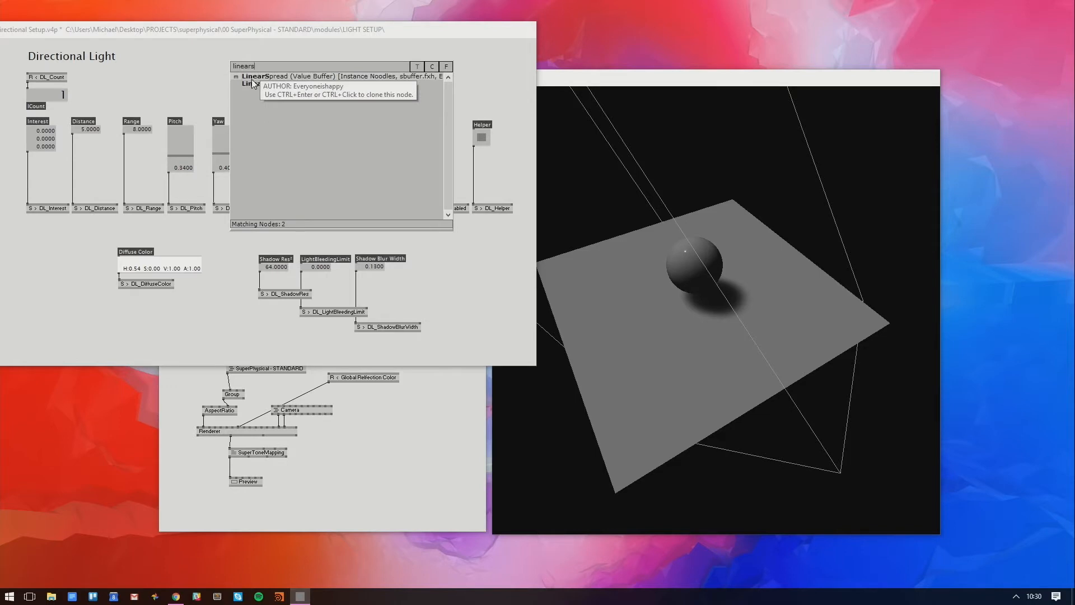
{"action": "left_click", "coordinate": [255, 83]}
{"action": "left_click", "coordinate": [234, 67]}
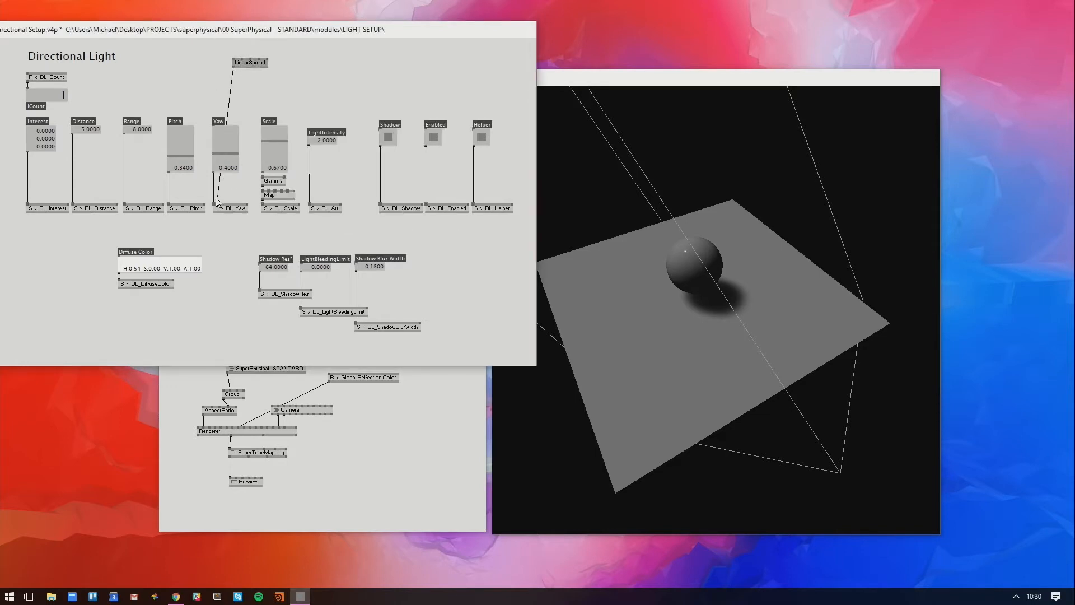
{"action": "left_click", "coordinate": [225, 125]}
Set the directional light count to 5 and inspect the spread lights' volumes, highlights and shadows around the sphere
{"action": "left_click_drag", "start_coordinate": [267, 58], "coordinate": [267, 47]}
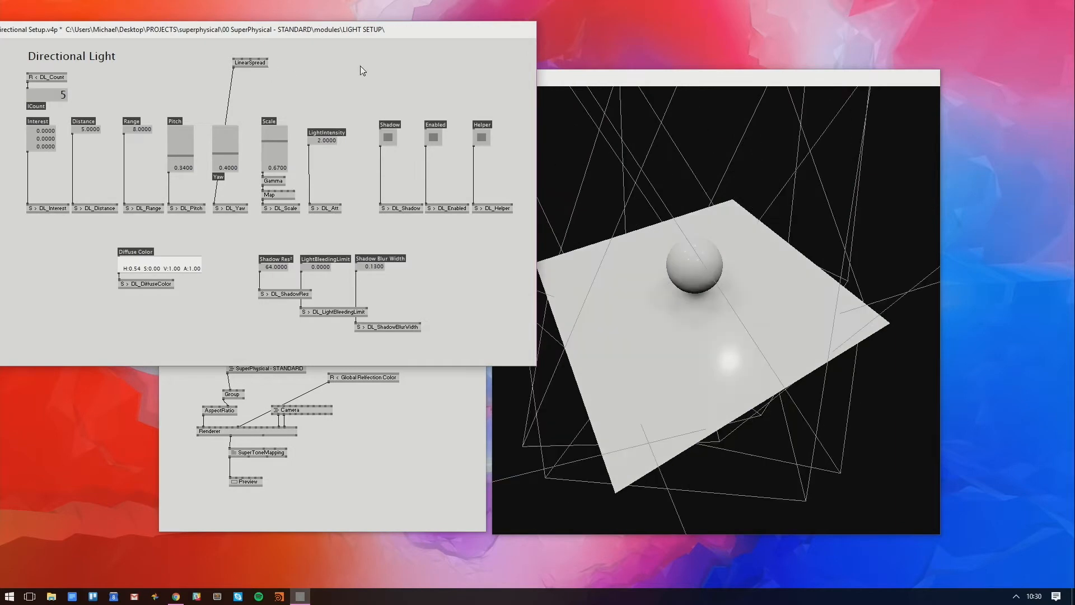
{"action": "left_click_drag", "start_coordinate": [722, 246], "coordinate": [674, 384]}
{"action": "left_click", "coordinate": [343, 112]}
{"action": "left_click_drag", "start_coordinate": [660, 242], "coordinate": [677, 242]}
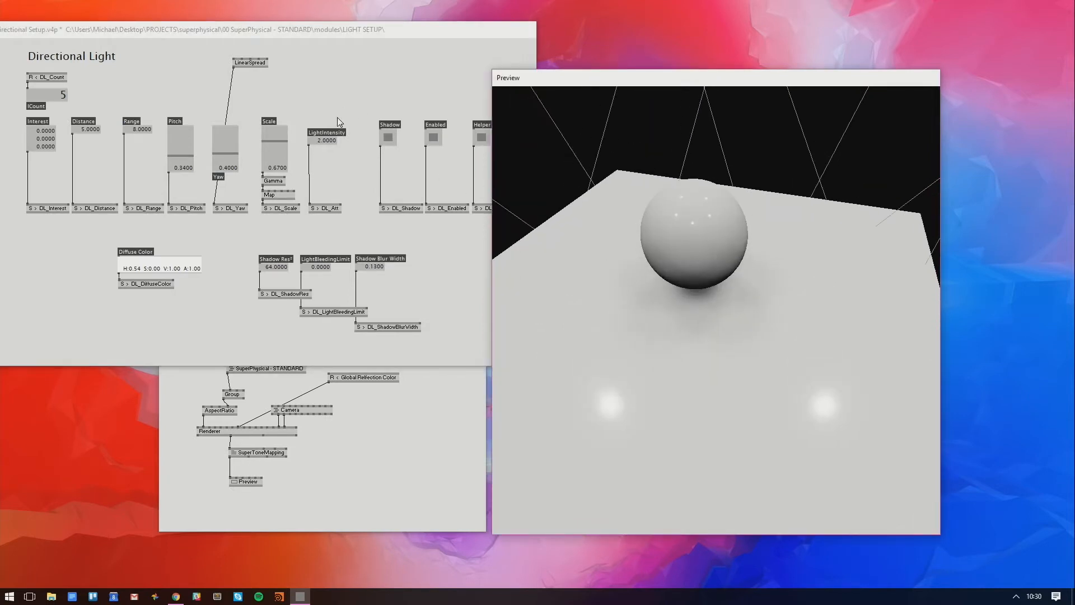
Set the light intensity to 0.47 and inspect the overlapping shadows under the sphere
{"action": "double_click", "coordinate": [328, 141]}
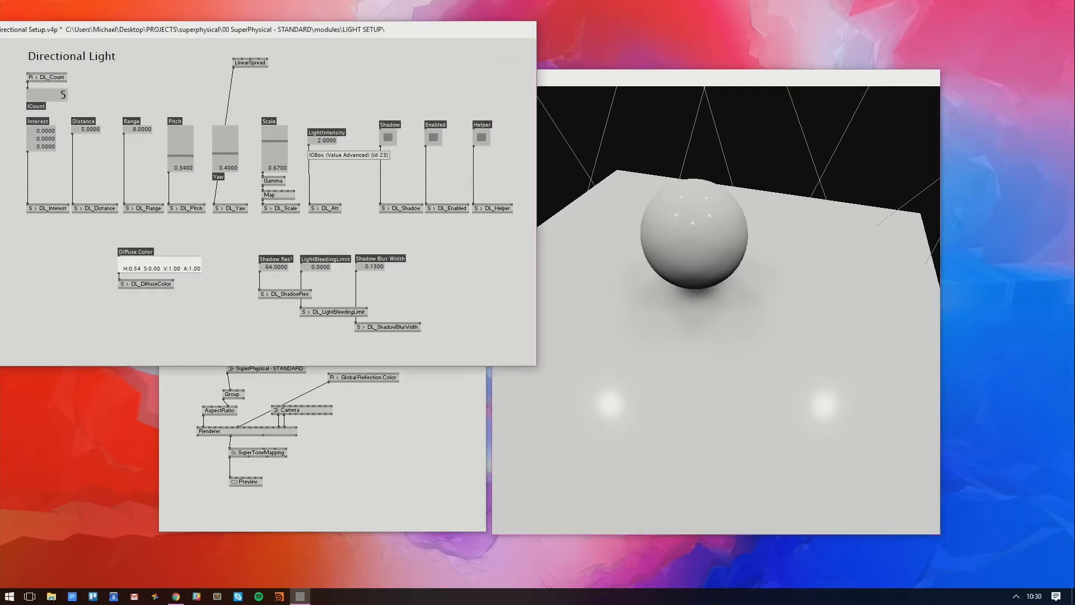
{"action": "type", "text": "0.47"}
{"action": "key", "text": "Return"}
{"action": "left_click_drag", "start_coordinate": [729, 185], "coordinate": [728, 304]}
{"action": "left_click_drag", "start_coordinate": [618, 283], "coordinate": [698, 225]}
Move the Shadow Res value box upward and add a Cons (Spreads) node beside it
{"action": "left_click", "coordinate": [341, 234]}
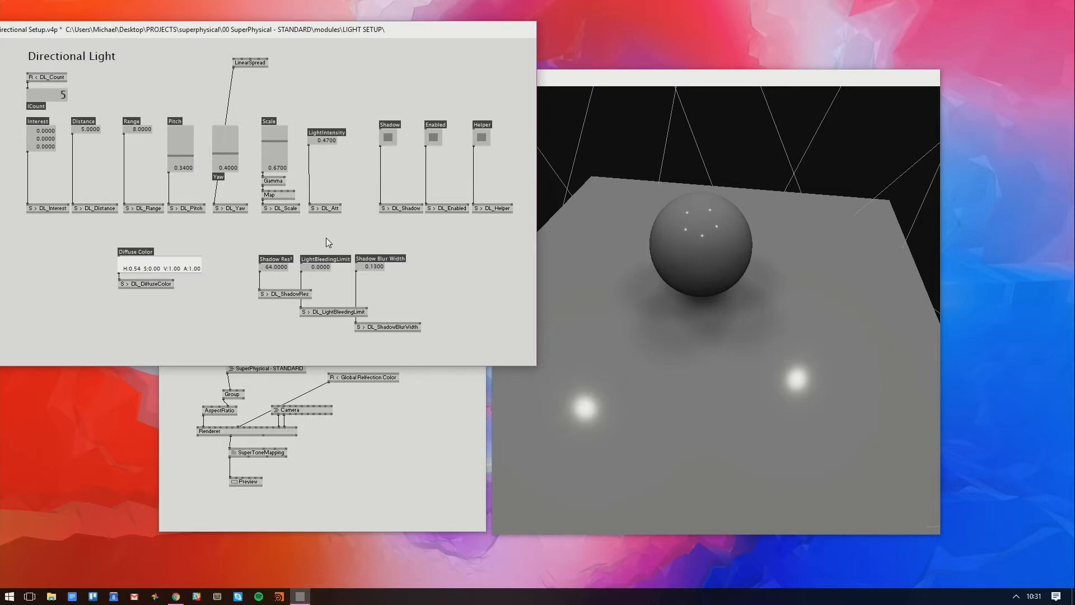
{"action": "left_click_drag", "start_coordinate": [273, 270], "coordinate": [275, 242]}
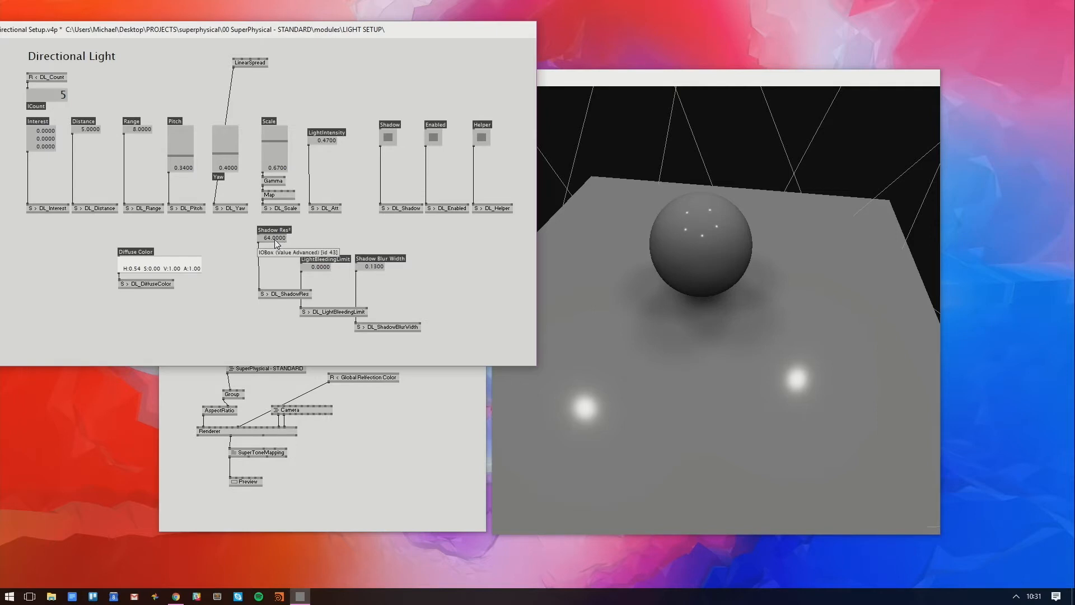
{"action": "double_click", "coordinate": [308, 236]}
{"action": "key", "text": "Escape"}
{"action": "double_click", "coordinate": [322, 234]}
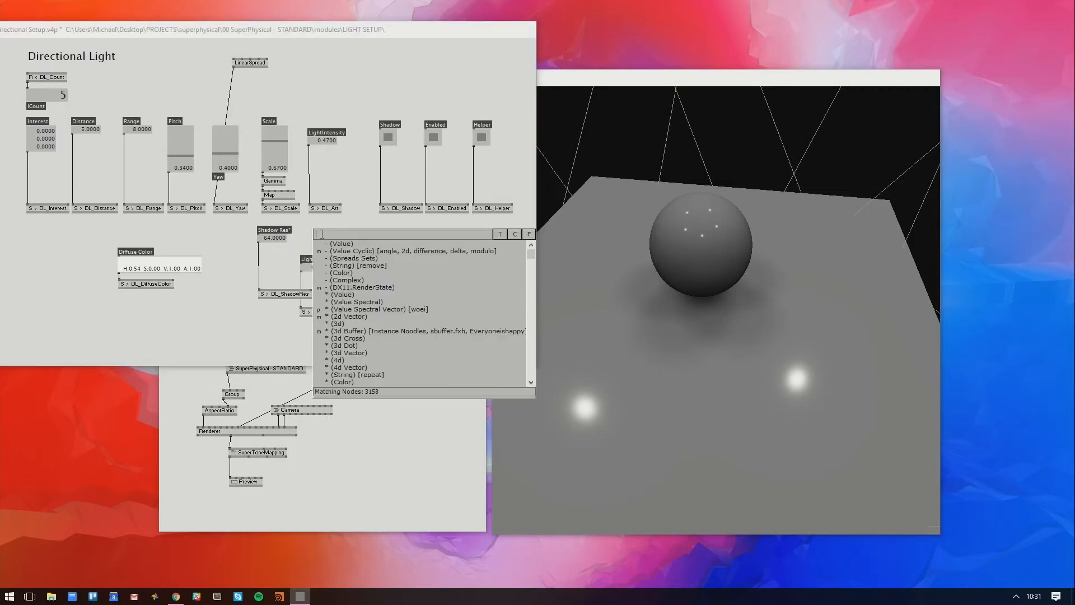
{"action": "type", "text": "cons"}
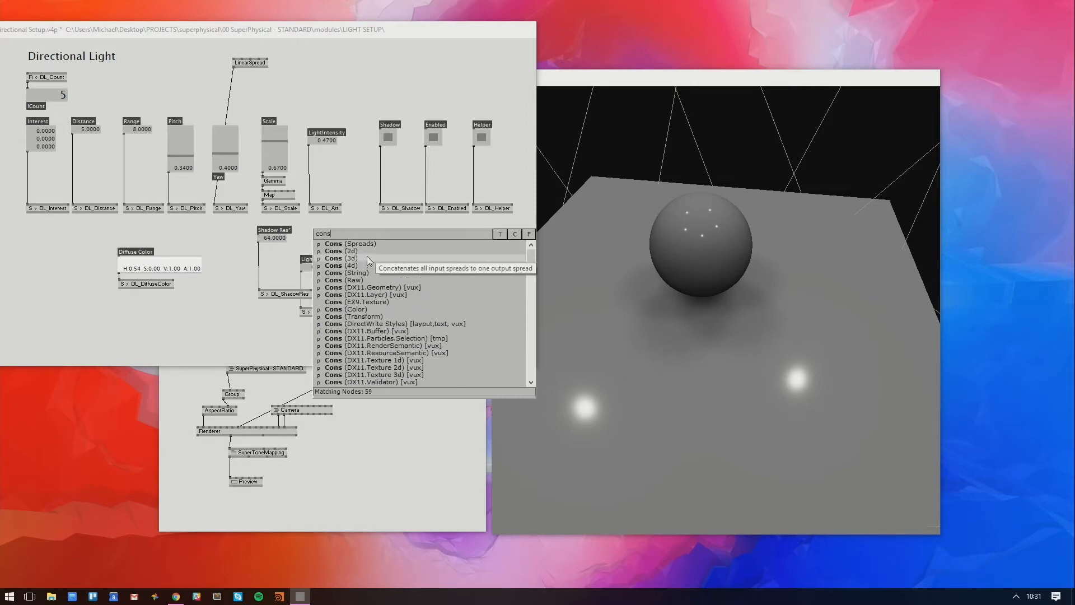
{"action": "left_click", "coordinate": [367, 243]}
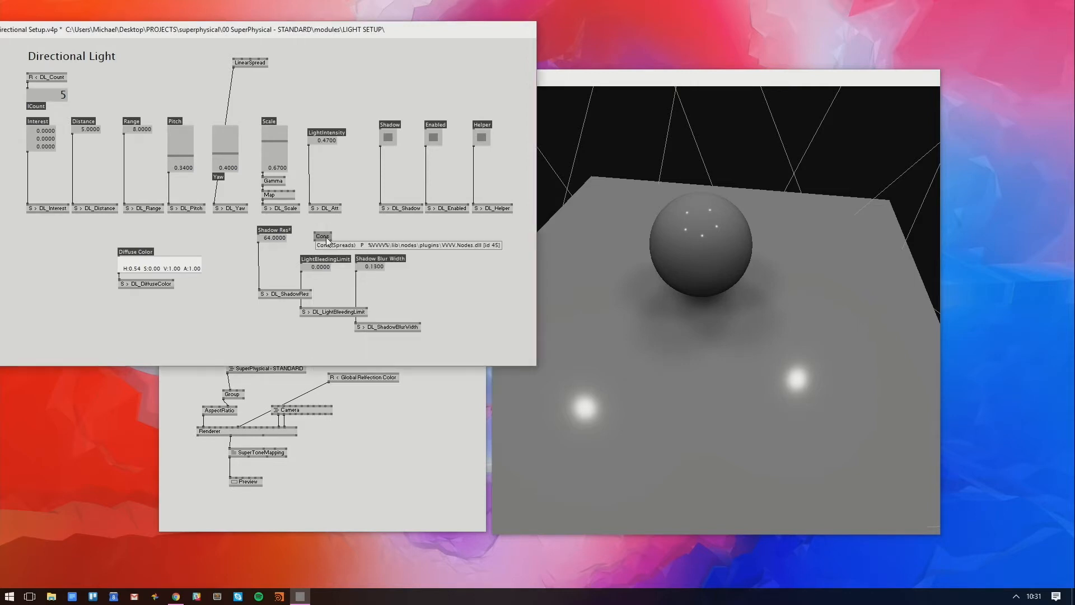
Set the Cons node's input count to 5 and position the node just above the LightBleedingLimit box
{"action": "key", "text": "ctrl+i"}
{"action": "left_click_drag", "start_coordinate": [387, 291], "coordinate": [386, 279]}
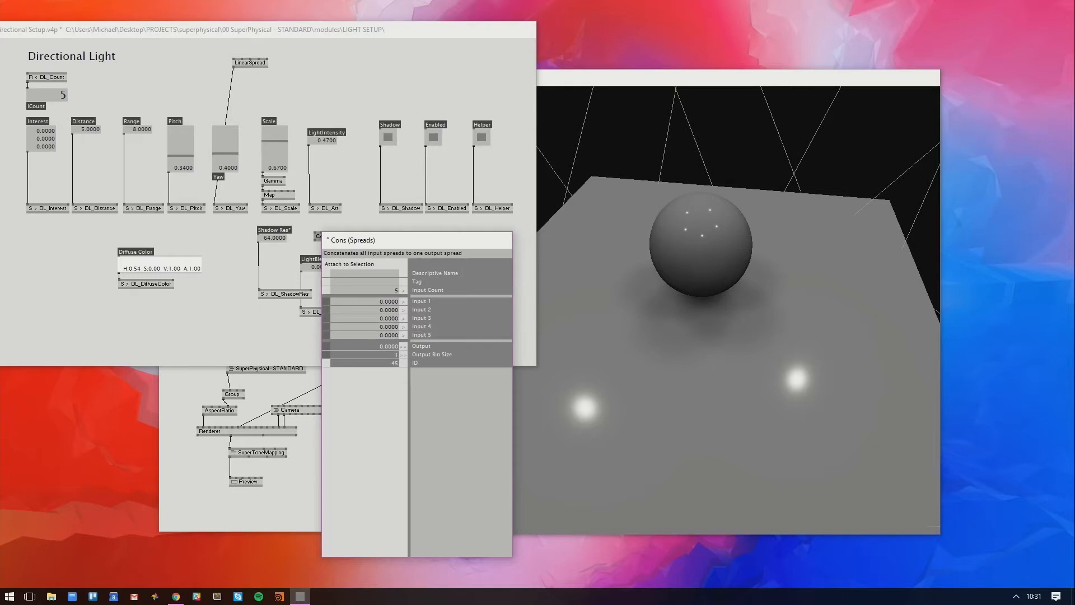
{"action": "key", "text": "ctrl+i"}
{"action": "left_click_drag", "start_coordinate": [321, 236], "coordinate": [315, 249]}
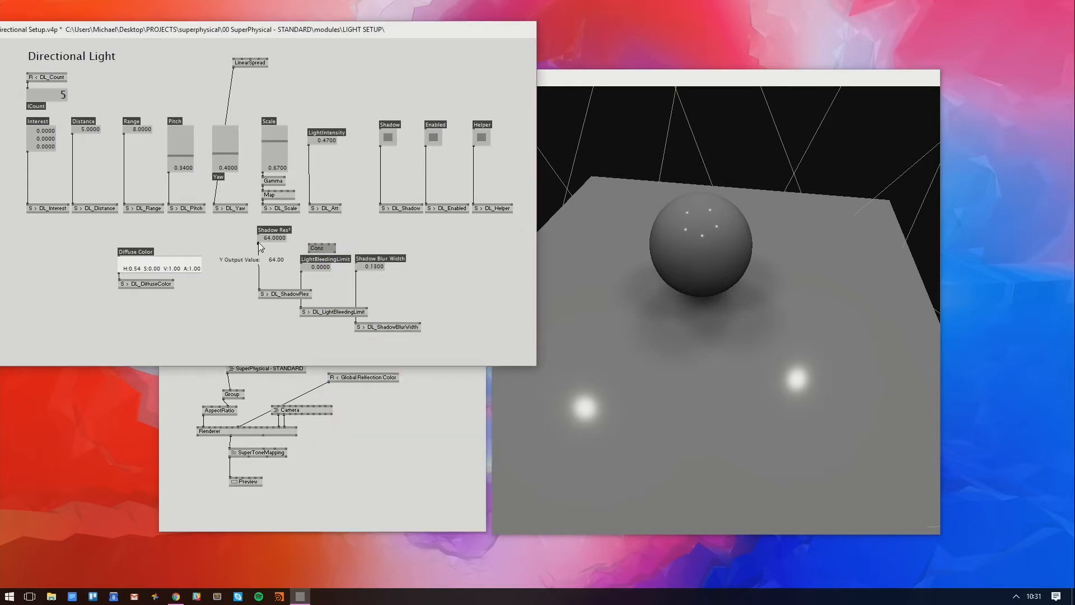
Connect the Shadow Res value to the Cons node's first inputs and create a separate value box feeding its last input
{"action": "left_click", "coordinate": [259, 242]}
{"action": "left_click", "coordinate": [309, 244]}
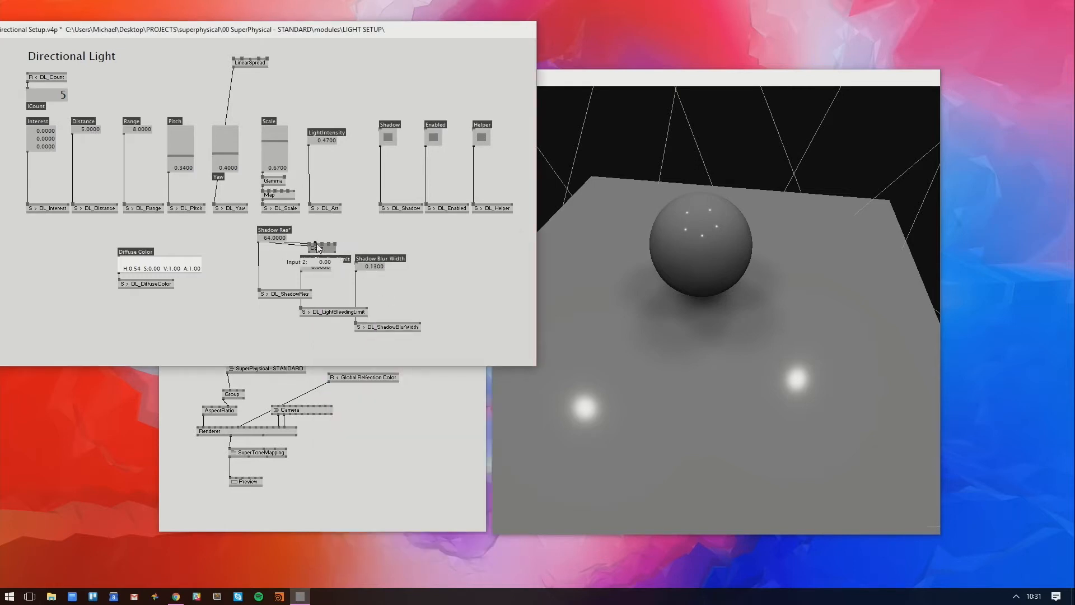
{"action": "left_click", "coordinate": [328, 243]}
{"action": "left_click", "coordinate": [335, 243]}
{"action": "middle_click", "coordinate": [353, 243]}
{"action": "left_click", "coordinate": [343, 250]}
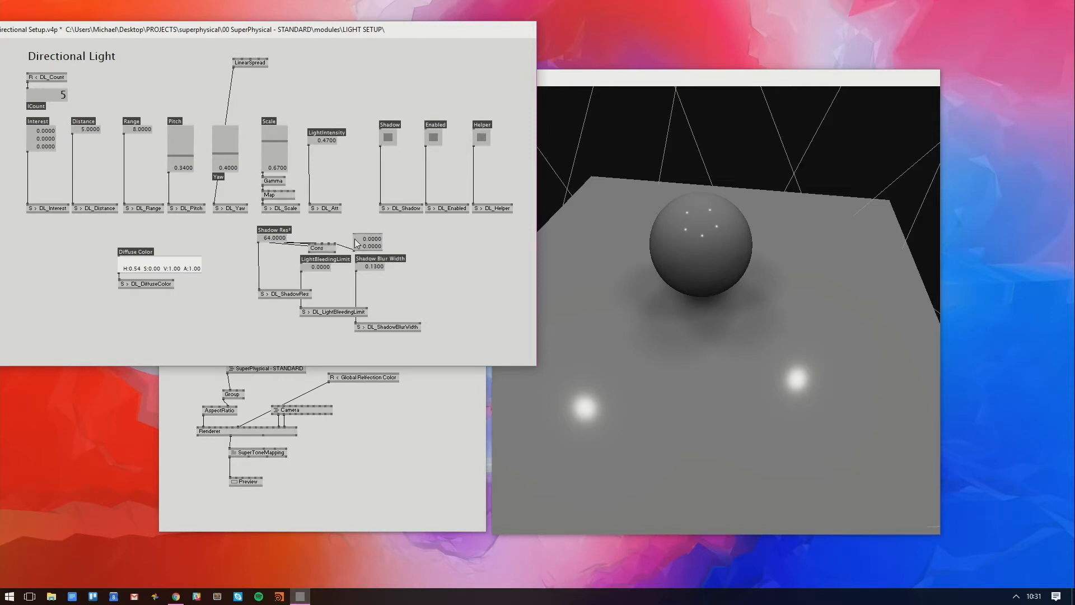
Move the Cons node beneath the Shadow Res box and feed its last input from a labelled Input 5 value box set to 512
{"action": "right_click", "coordinate": [335, 245]}
{"action": "left_click", "coordinate": [394, 231]}
{"action": "left_click_drag", "start_coordinate": [316, 248], "coordinate": [244, 277]}
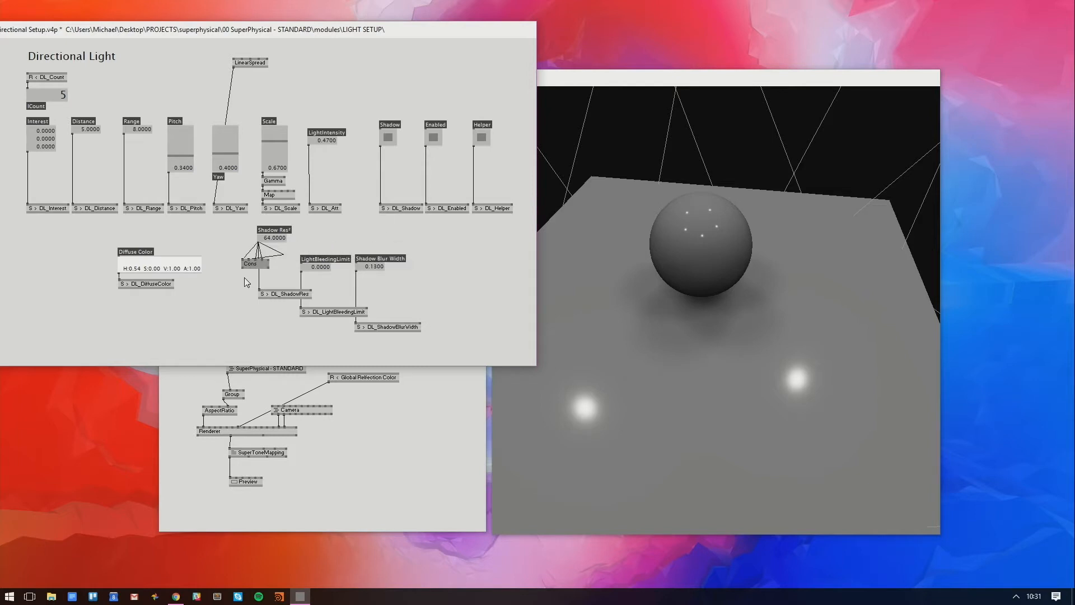
{"action": "left_click", "coordinate": [268, 260]}
{"action": "middle_click", "coordinate": [293, 241]}
{"action": "left_click_drag", "start_coordinate": [304, 242], "coordinate": [313, 237]}
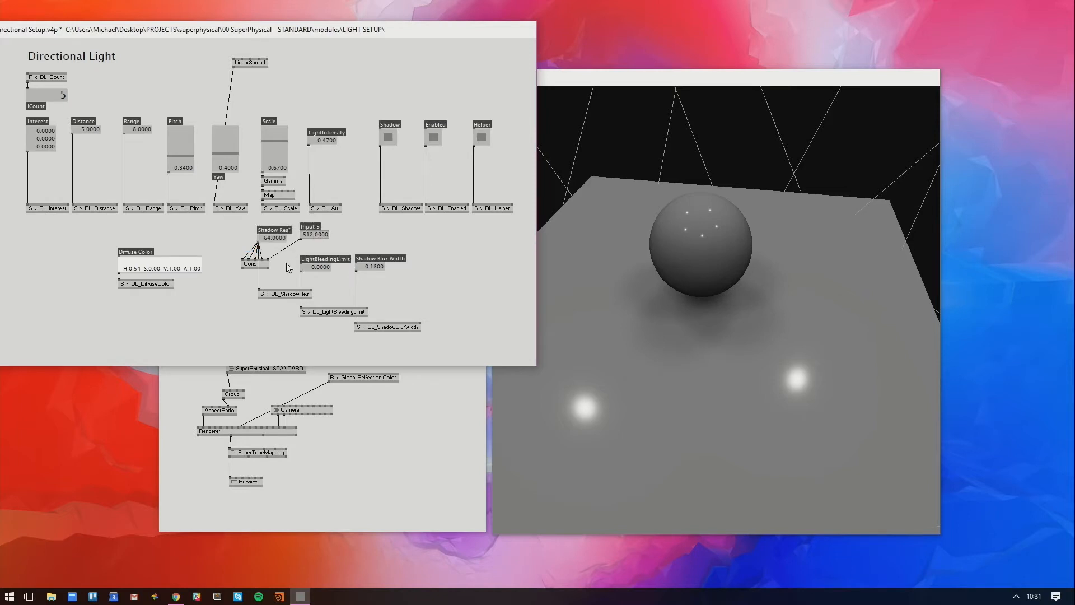
Connect the Cons output to the DL_ShadowRes send node and inspect the individual shadows under the sphere
{"action": "left_click", "coordinate": [243, 268]}
{"action": "left_click", "coordinate": [260, 291]}
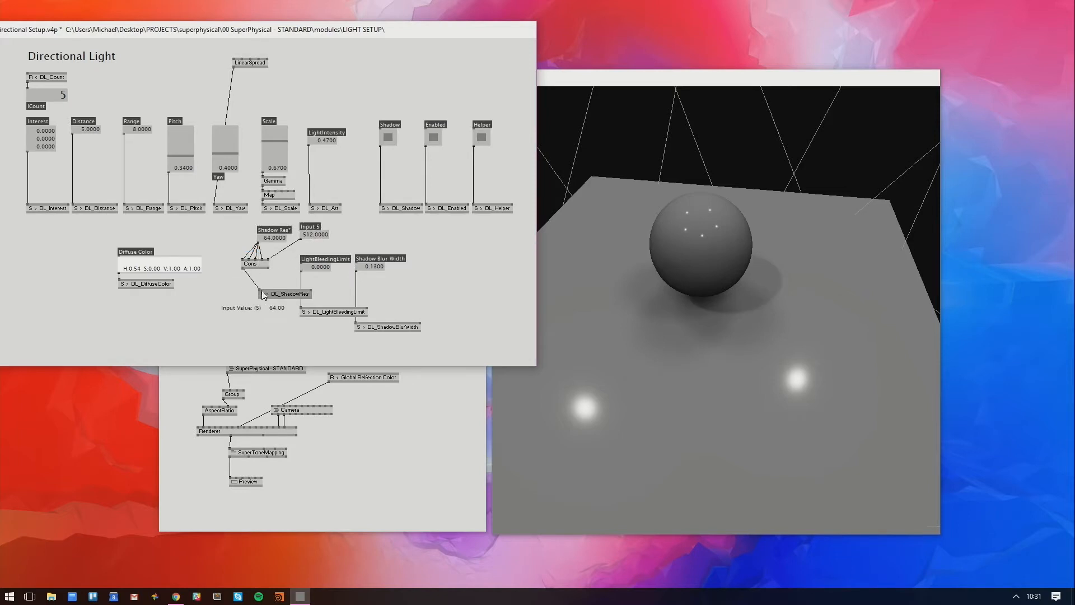
{"action": "left_click_drag", "start_coordinate": [546, 280], "coordinate": [697, 203]}
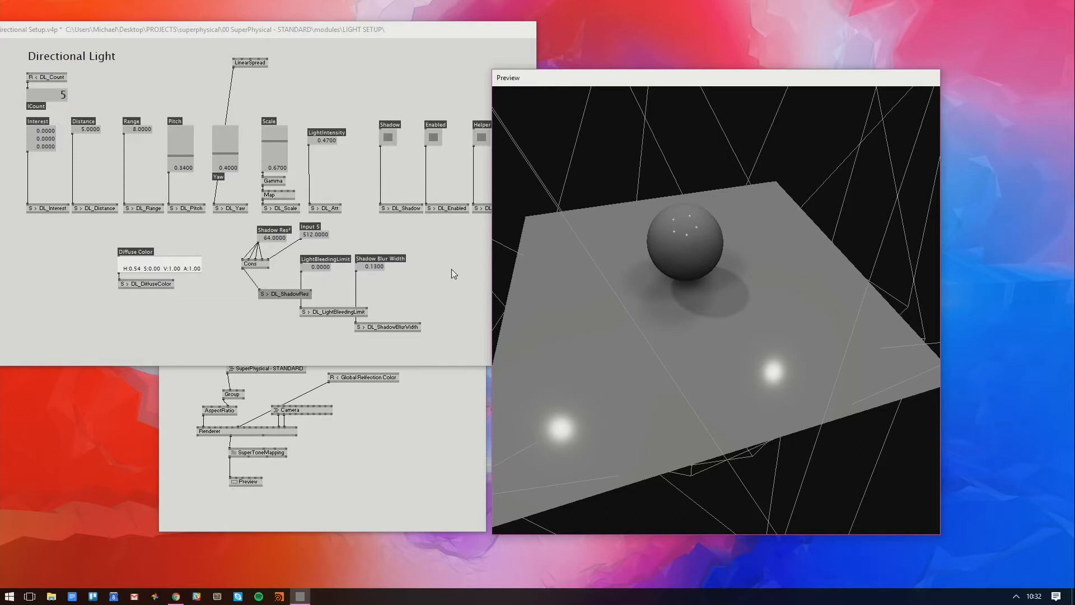
{"action": "left_click_drag", "start_coordinate": [457, 284], "coordinate": [456, 291]}
{"action": "left_click_drag", "start_coordinate": [664, 314], "coordinate": [525, 214]}
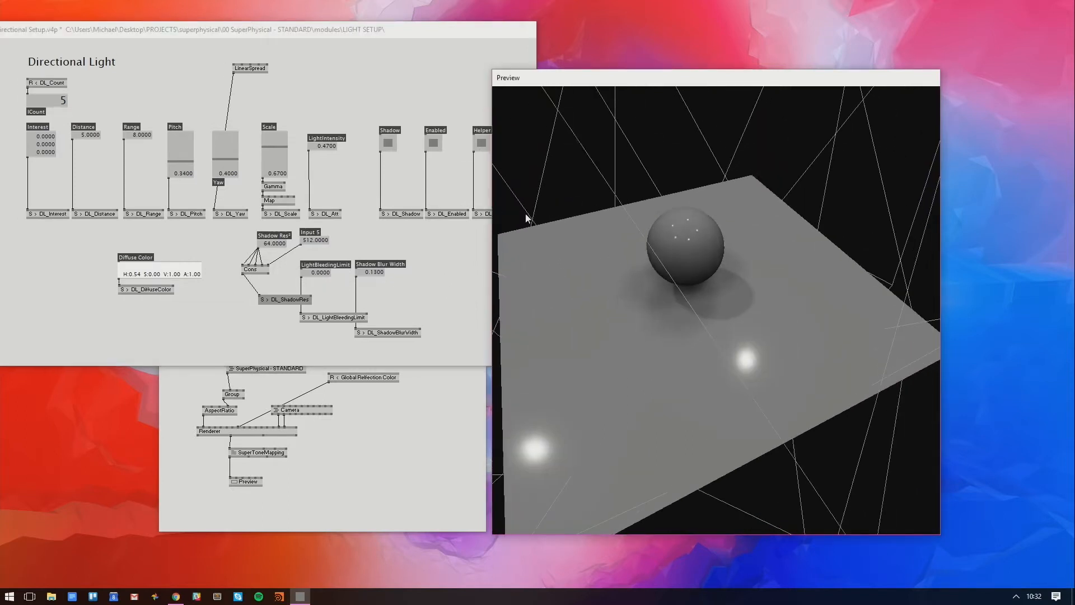
Switch the directional light shadows off and back on to compare the floor with and without them
{"action": "right_click", "coordinate": [384, 147]}
{"action": "right_click", "coordinate": [385, 147]}
{"action": "right_click", "coordinate": [385, 148]}
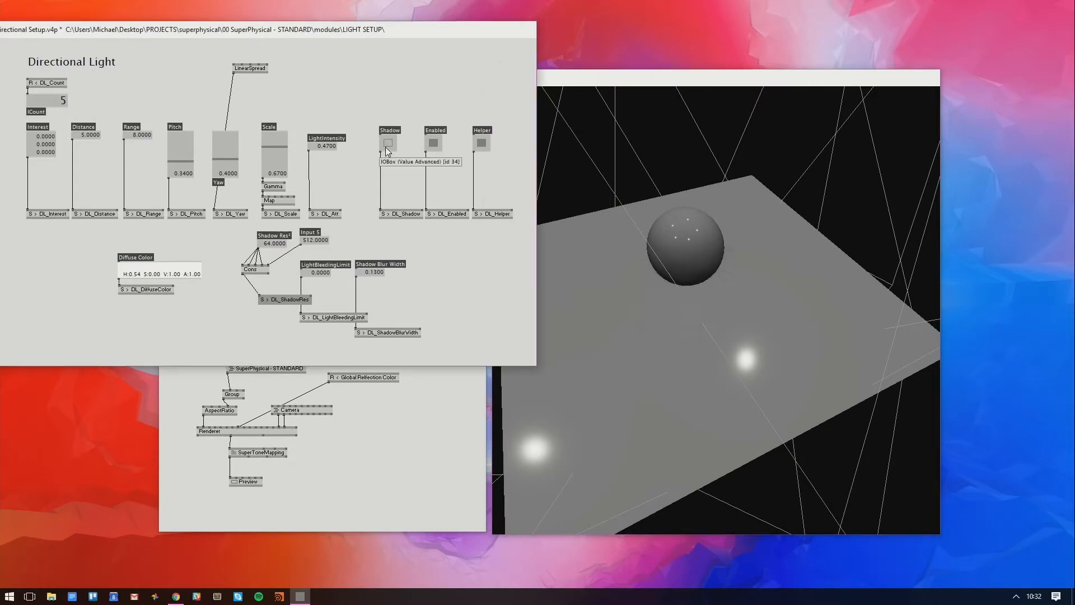
{"action": "right_click", "coordinate": [386, 146]}
{"action": "right_click", "coordinate": [386, 146]}
{"action": "right_click", "coordinate": [386, 145]}
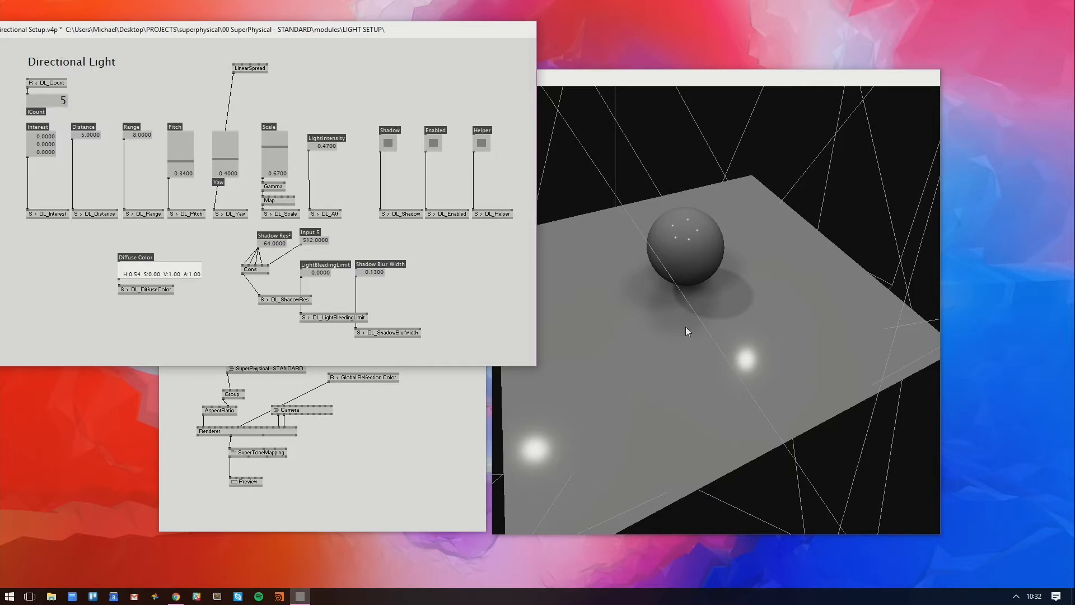
Set the LinearSpread spread count to 20 and inspect the combined lighting and shadows around the sphere
{"action": "left_click_drag", "start_coordinate": [686, 327], "coordinate": [703, 343]}
{"action": "left_click", "coordinate": [392, 94]}
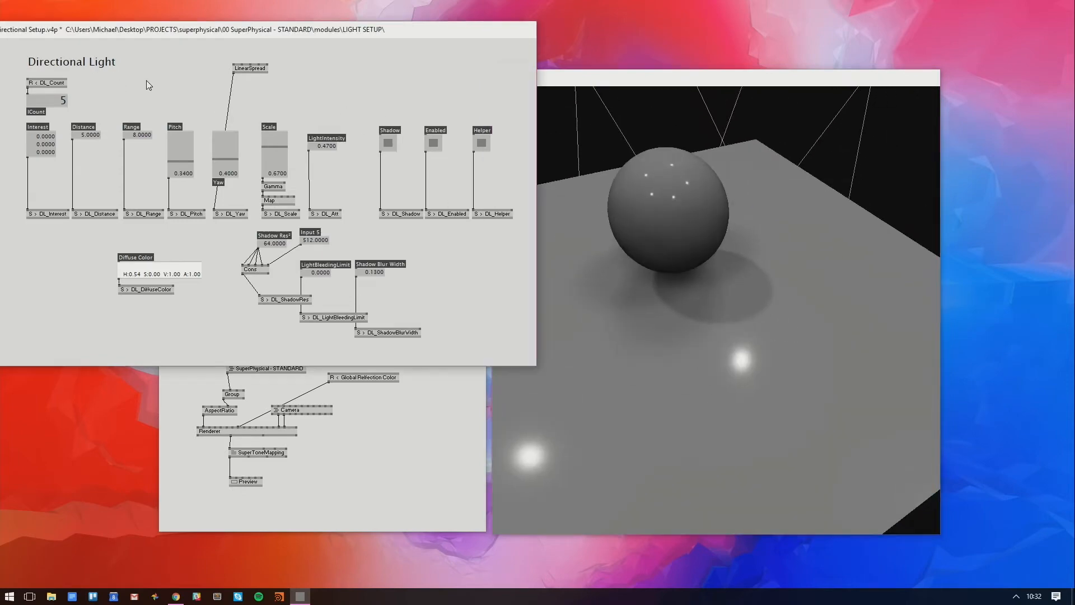
{"action": "right_click", "coordinate": [267, 64]}
{"action": "type", "text": "20"}
{"action": "key", "text": "Return"}
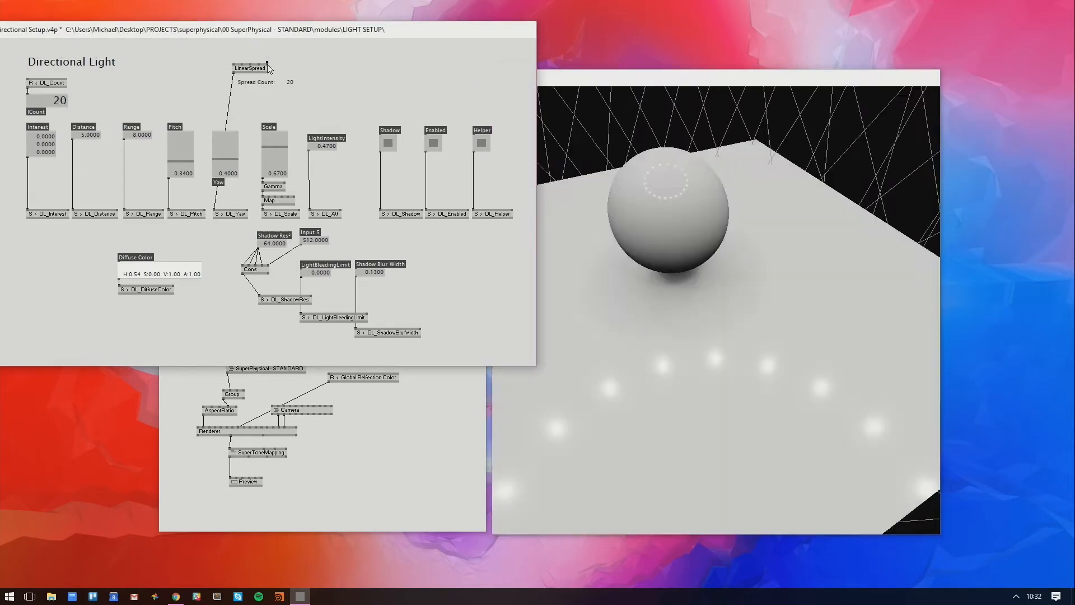
{"action": "left_click_drag", "start_coordinate": [543, 184], "coordinate": [551, 296]}
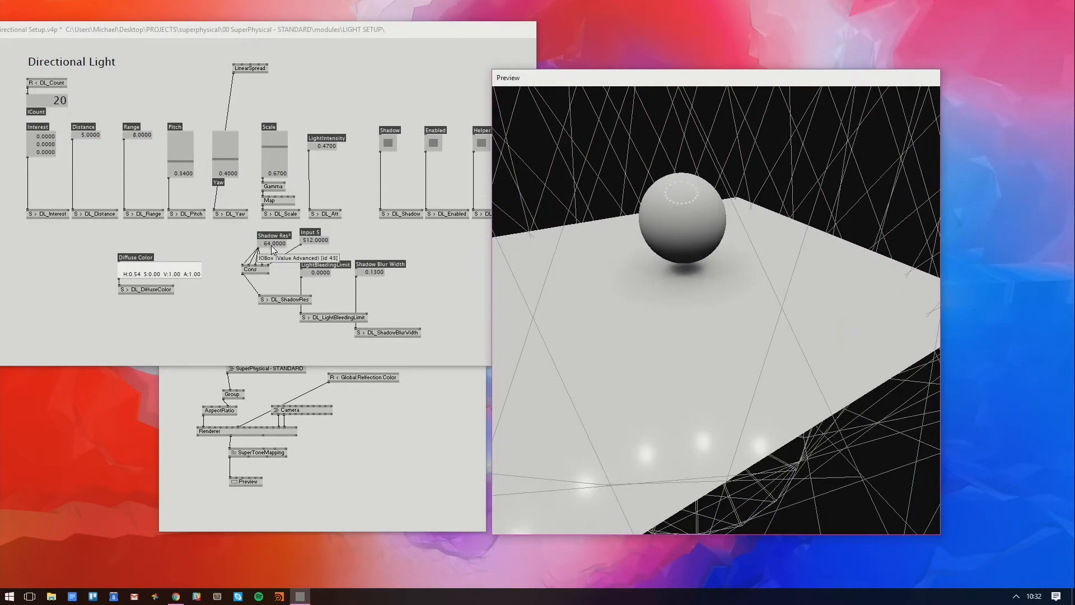
Align the Shadow Res value box above the Cons node and set the light Scale to 0.5
{"action": "left_click_drag", "start_coordinate": [272, 248], "coordinate": [249, 251]}
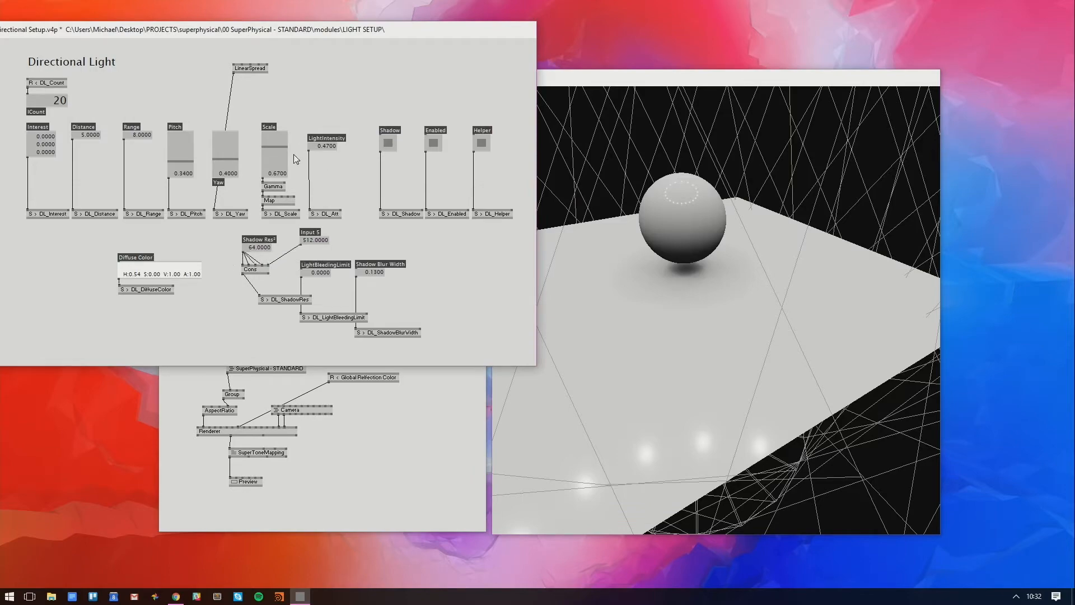
{"action": "left_click_drag", "start_coordinate": [274, 147], "coordinate": [274, 154]}
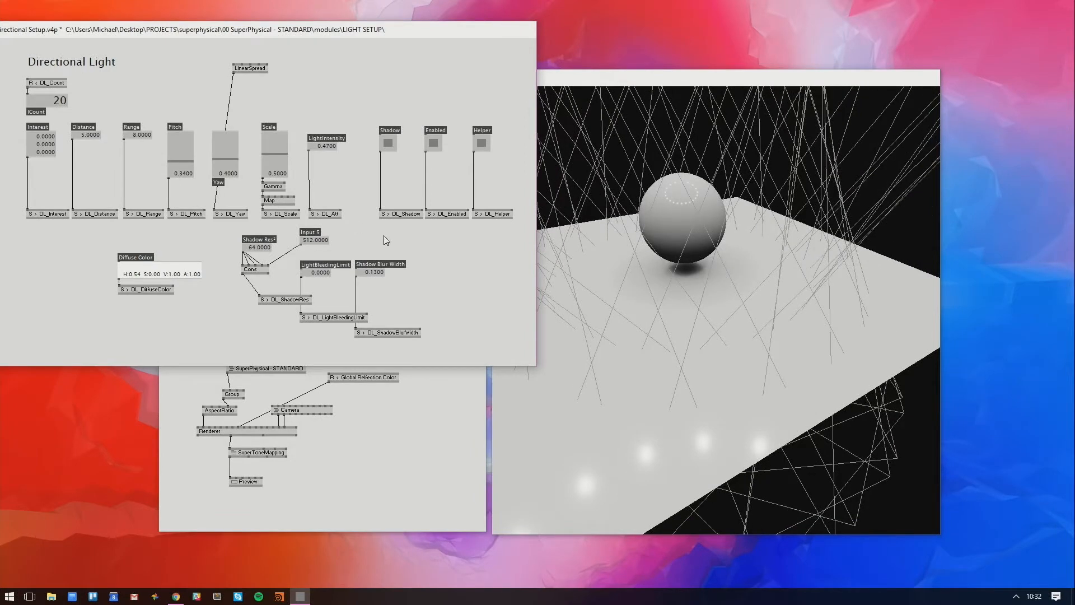
Set the LinearSpread spread count to 1 and the light intensity to 1.8
{"action": "right_click", "coordinate": [267, 65]}
{"action": "type", "text": "1"}
{"action": "key", "text": "Return"}
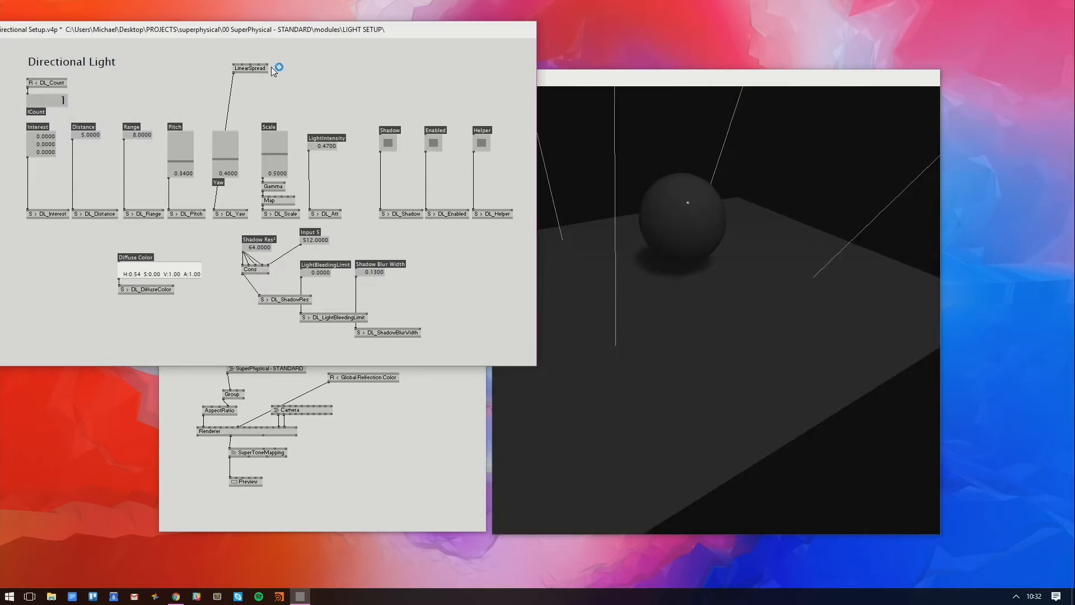
{"action": "left_click_drag", "start_coordinate": [325, 146], "coordinate": [269, 90]}
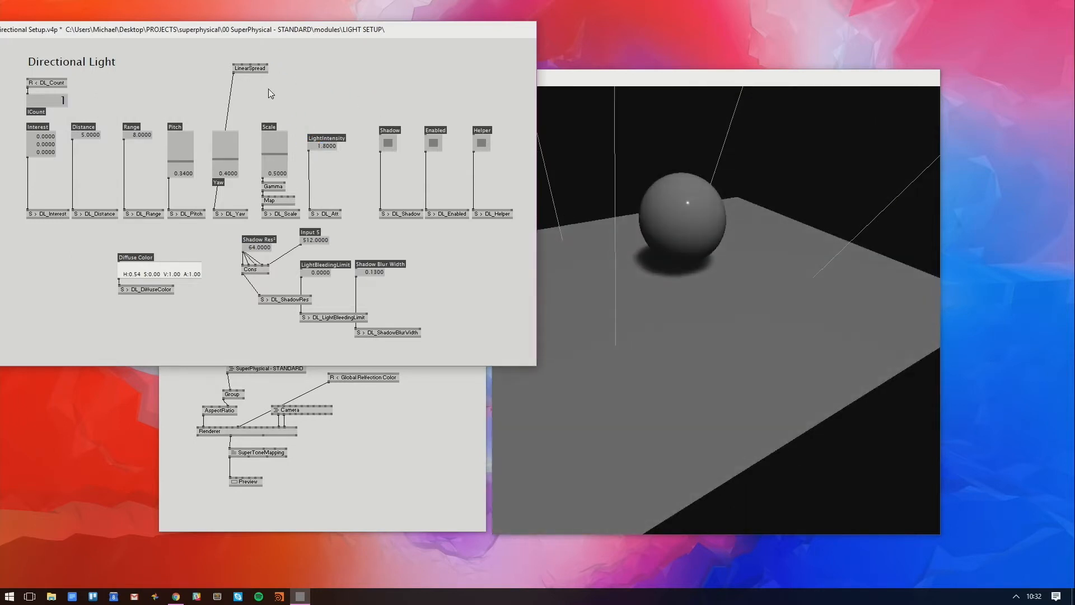
Set the LinearSpread spread count to 5 and the light intensity to 0.48, and inspect the overlapping shadows up close
{"action": "right_click", "coordinate": [268, 63]}
{"action": "type", "text": "5"}
{"action": "key", "text": "Return"}
{"action": "left_click_drag", "start_coordinate": [326, 146], "coordinate": [350, 111]}
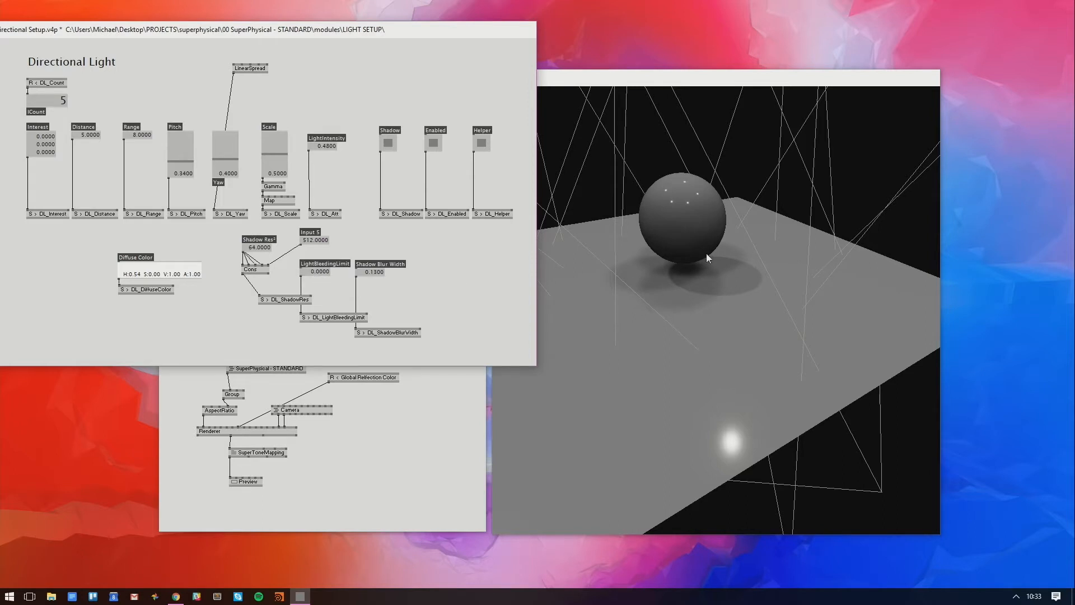
{"action": "left_click_drag", "start_coordinate": [706, 253], "coordinate": [713, 308]}
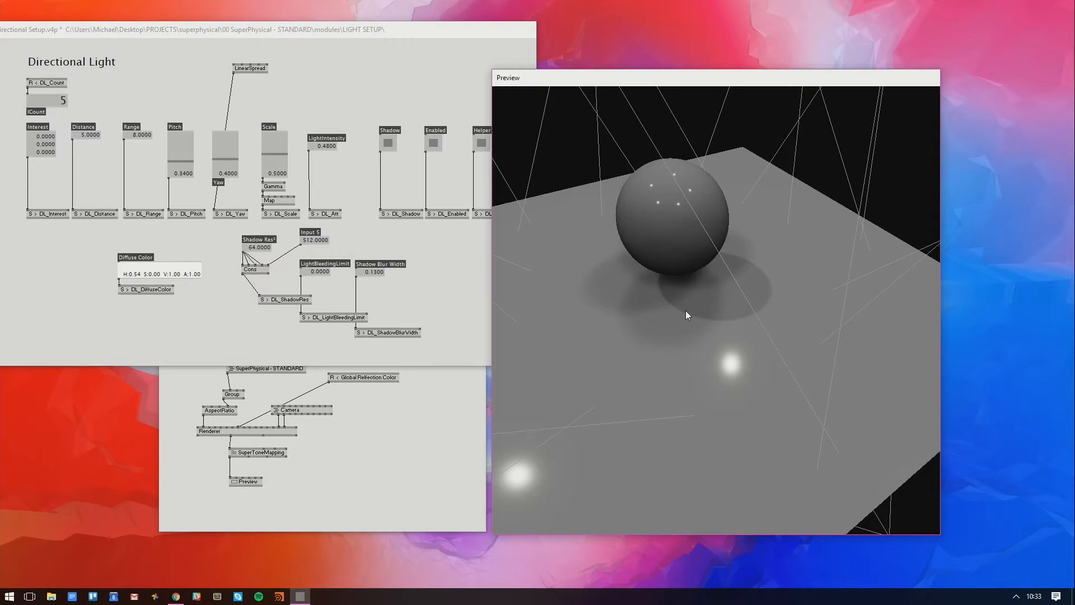
In the SuperPhysical - STANDARD patch, connect a two-row value box holding 0.5 in both rows to the Sphere node
{"action": "left_click", "coordinate": [446, 397]}
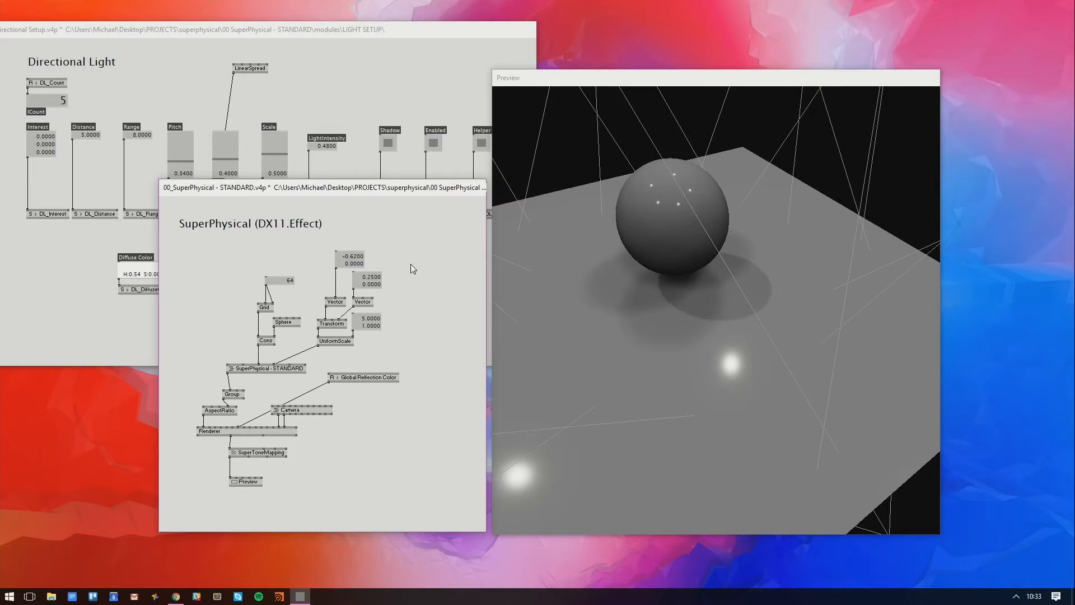
{"action": "right_click", "coordinate": [287, 300]}
{"action": "left_click", "coordinate": [281, 304]}
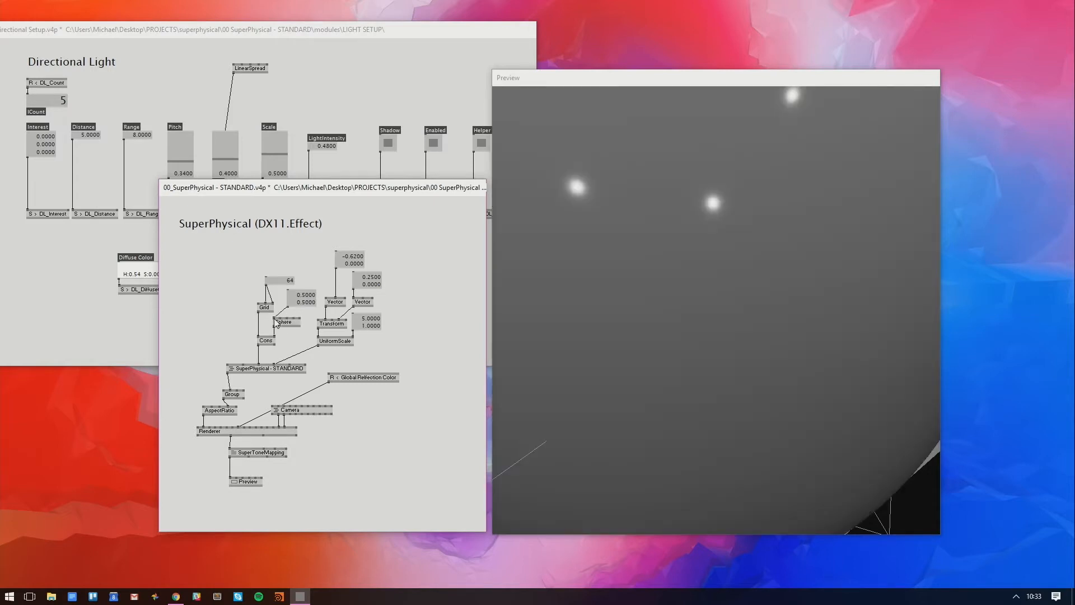
Extend the UniformScale value box to three rows with the ColsRowsPages slice count mode and enlarge it to show all values
{"action": "left_click", "coordinate": [369, 325]}
{"action": "key", "text": "ctrl+i"}
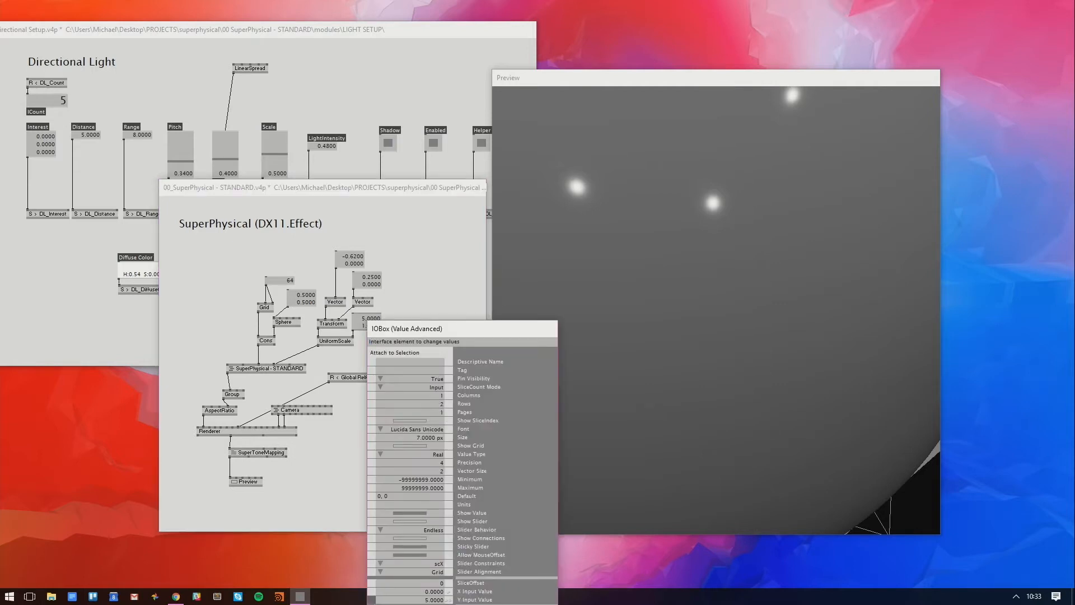
{"action": "left_click_drag", "start_coordinate": [438, 404], "coordinate": [437, 398]}
{"action": "left_click_drag", "start_coordinate": [437, 332], "coordinate": [494, 313]}
{"action": "key", "text": "ctrl+i"}
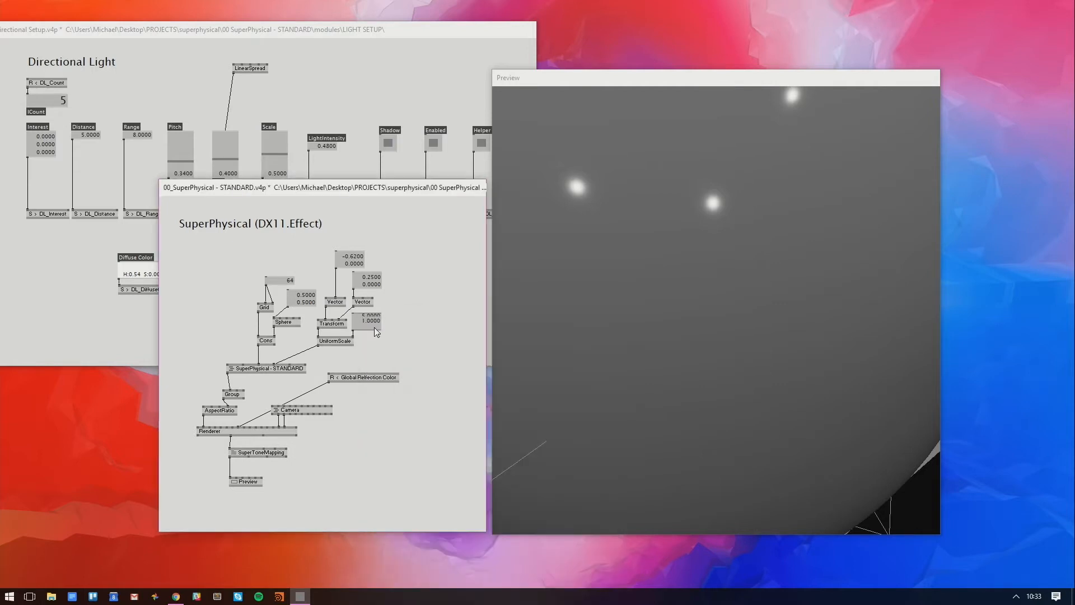
{"action": "key", "text": "ctrl+i"}
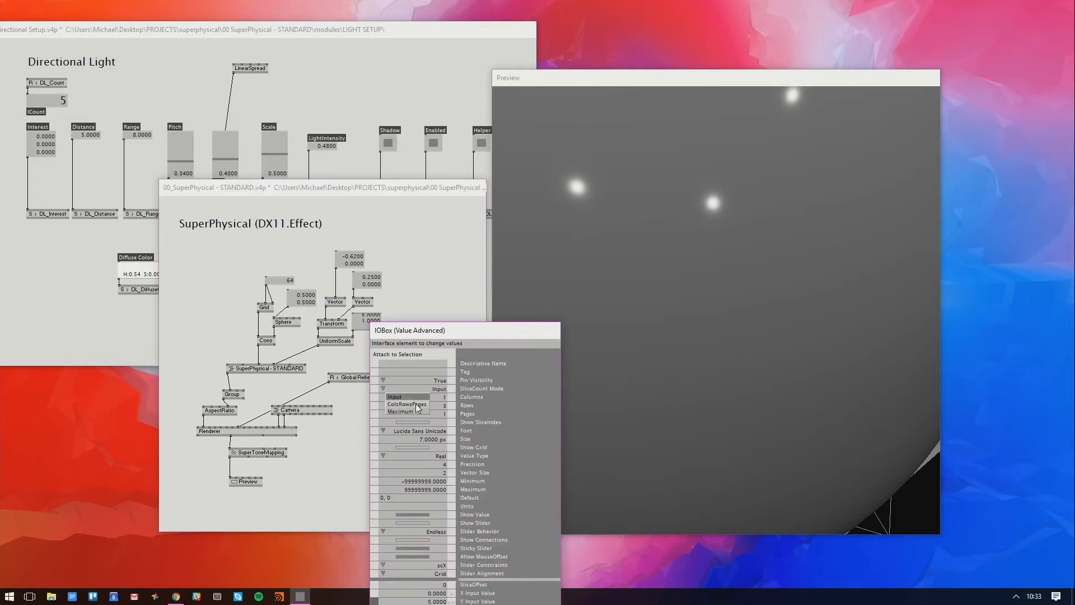
{"action": "key", "text": "ctrl+i"}
{"action": "left_click_drag", "start_coordinate": [381, 330], "coordinate": [383, 337]}
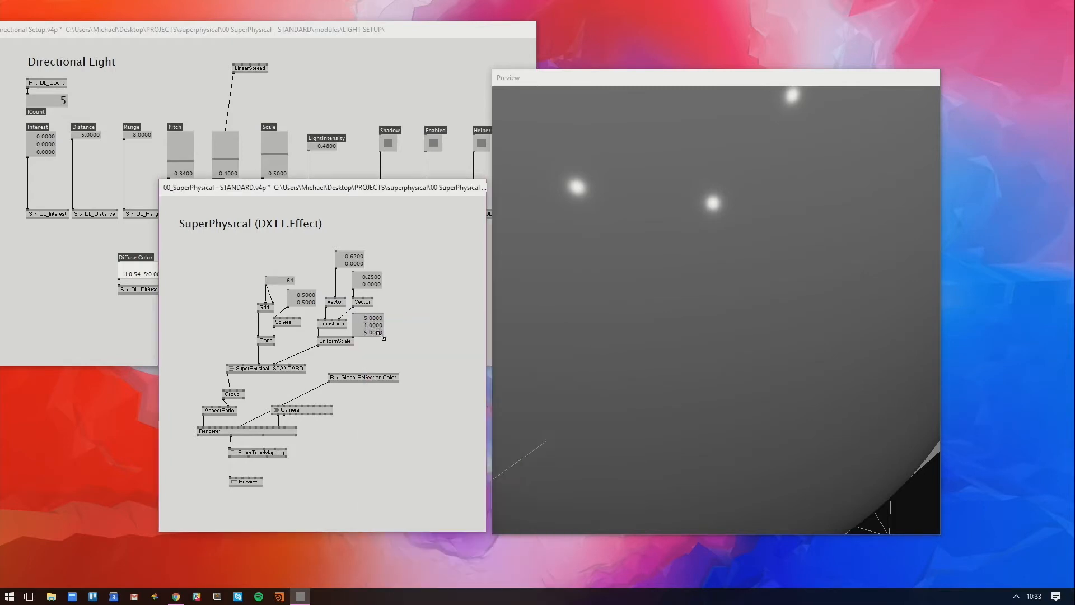
Set the third UniformScale value to 1
{"action": "right_click", "coordinate": [370, 332]}
{"action": "type", "text": "1"}
{"action": "key", "text": "Return"}
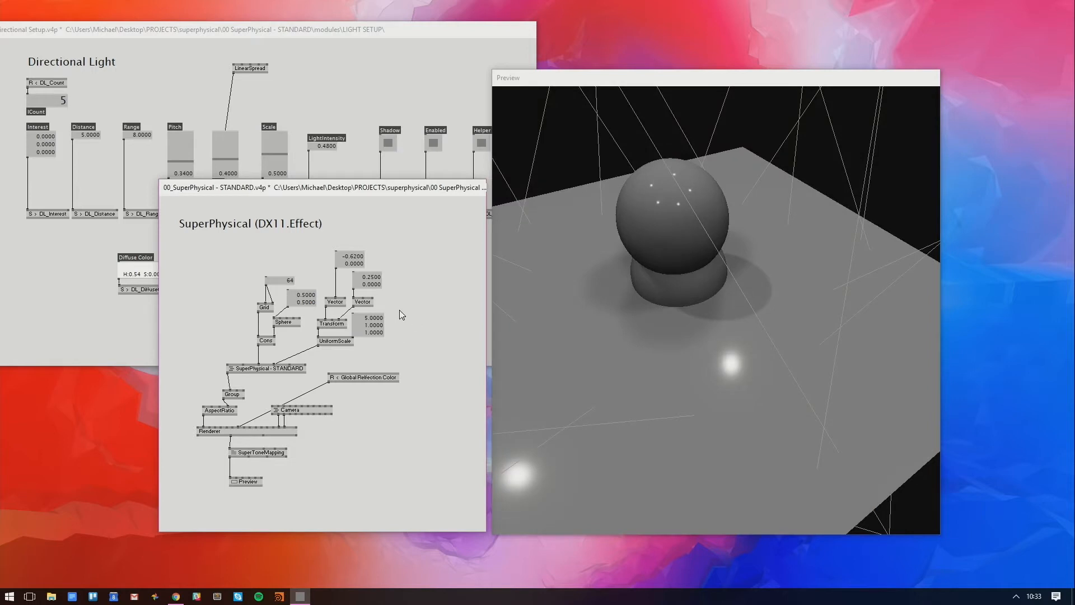
Replace the two-row value box feeding the first Vector node with a new three-row value box
{"action": "right_click", "coordinate": [335, 286]}
{"action": "left_click_drag", "start_coordinate": [335, 298], "coordinate": [337, 289]}
{"action": "middle_click", "coordinate": [349, 224]}
{"action": "left_click", "coordinate": [353, 259]}
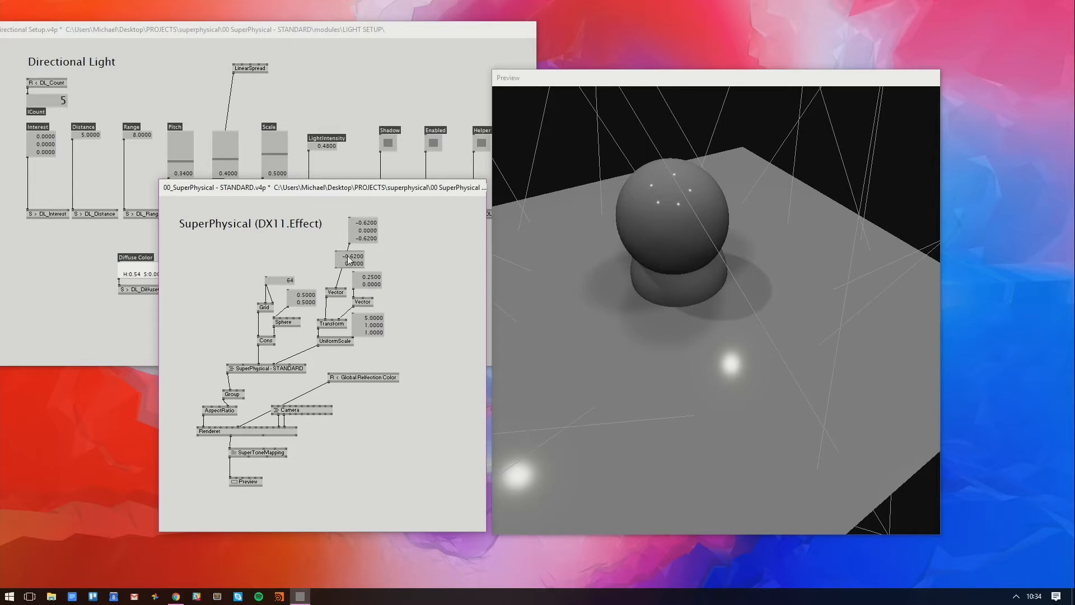
{"action": "key", "text": "Delete"}
Place the second sphere above the first at a height of 0.91 and set its scale to 0.34
{"action": "left_click_drag", "start_coordinate": [365, 241], "coordinate": [365, 148]}
{"action": "left_click_drag", "start_coordinate": [912, 362], "coordinate": [585, 197]}
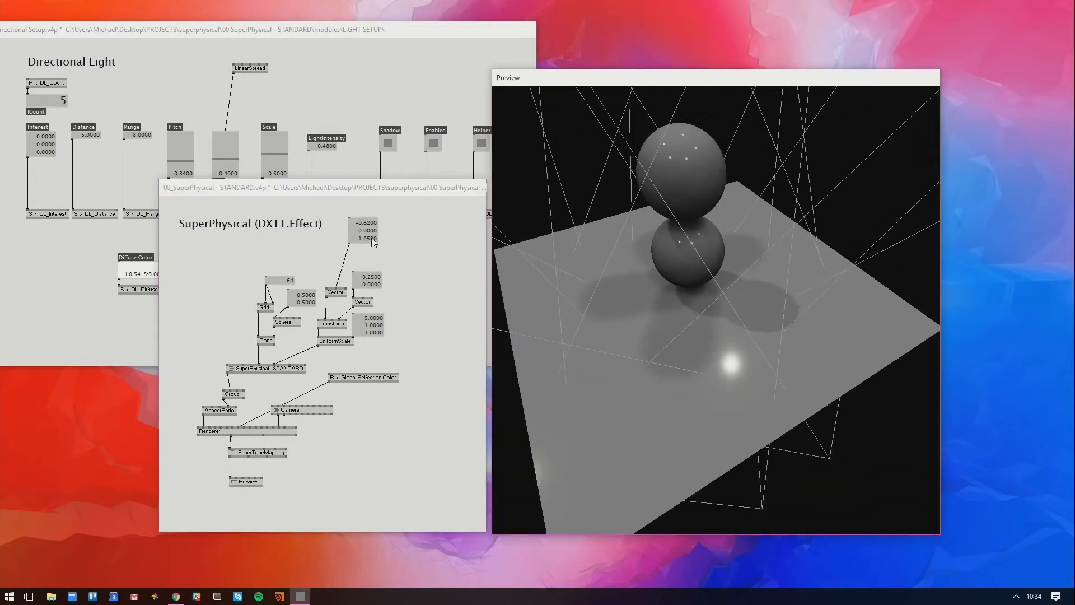
{"action": "left_click_drag", "start_coordinate": [367, 238], "coordinate": [366, 233]}
{"action": "left_click_drag", "start_coordinate": [374, 332], "coordinate": [374, 369]}
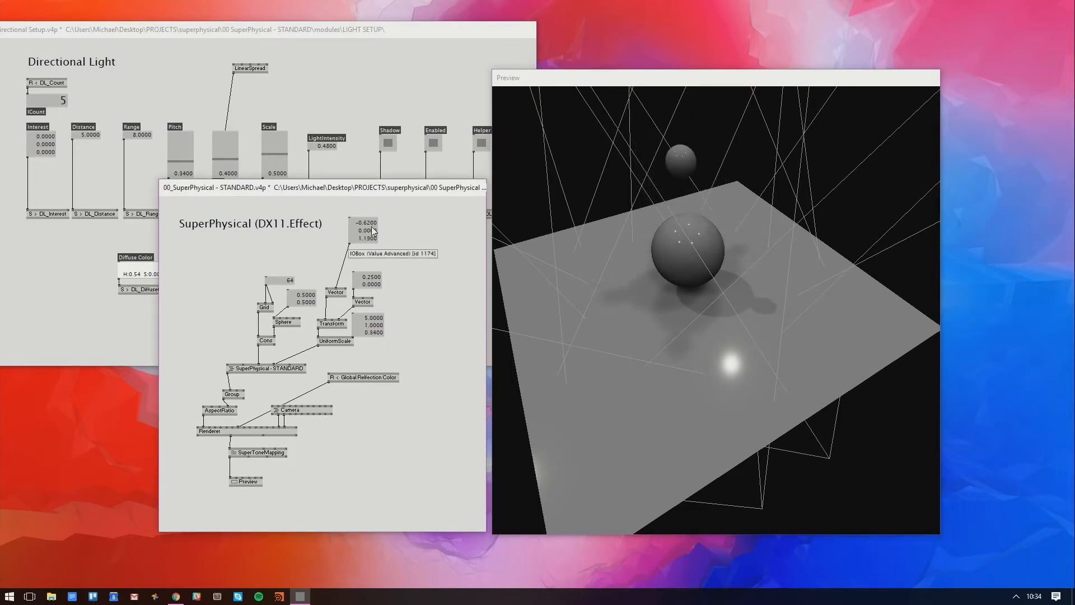
{"action": "left_click_drag", "start_coordinate": [371, 238], "coordinate": [371, 255]}
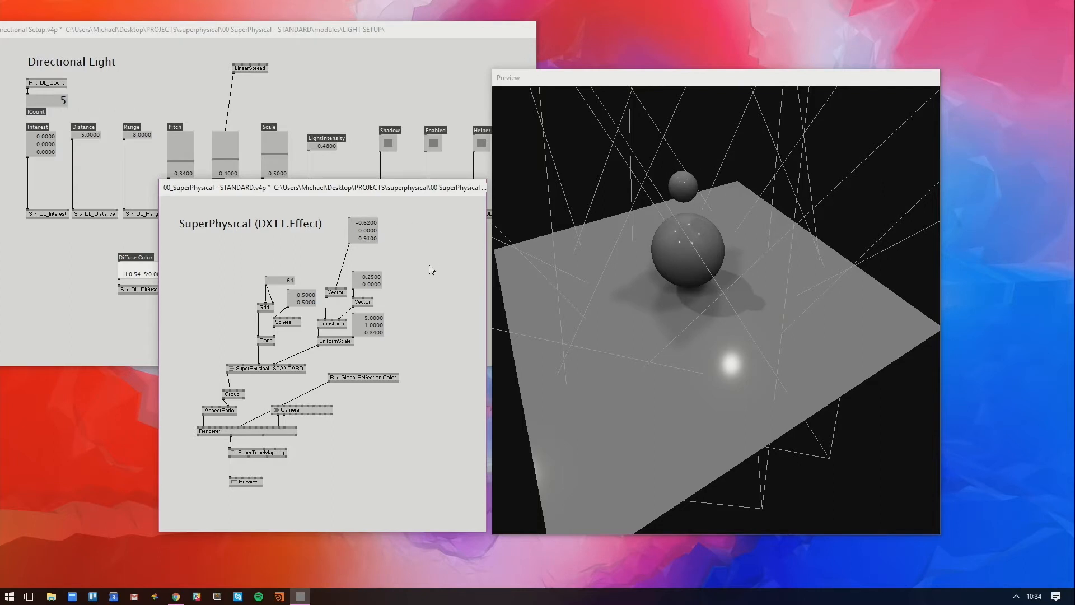
Set the directional light Distance to 6.02 and the Range to 12, and examine the scene from several angles
{"action": "left_click", "coordinate": [381, 85]}
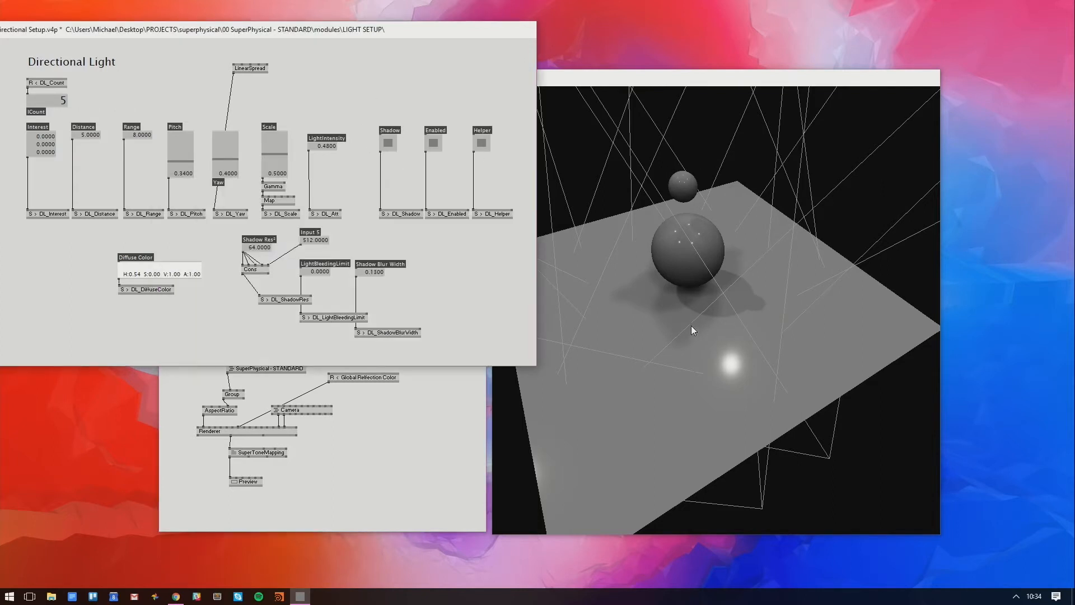
{"action": "left_click_drag", "start_coordinate": [712, 252], "coordinate": [803, 213]}
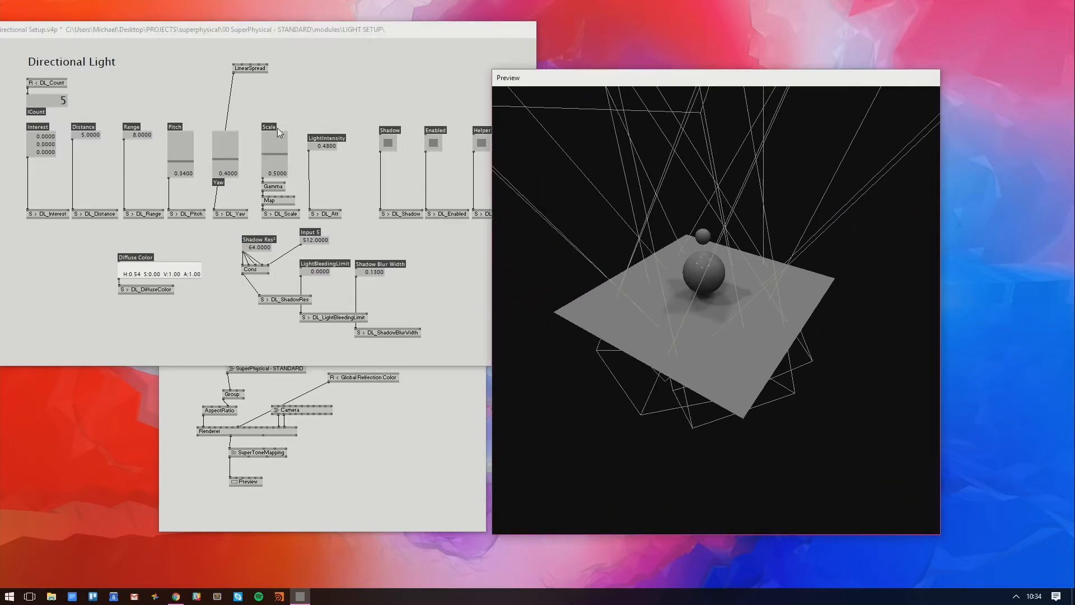
{"action": "left_click_drag", "start_coordinate": [89, 134], "coordinate": [89, 78]}
{"action": "left_click_drag", "start_coordinate": [137, 134], "coordinate": [146, 107]}
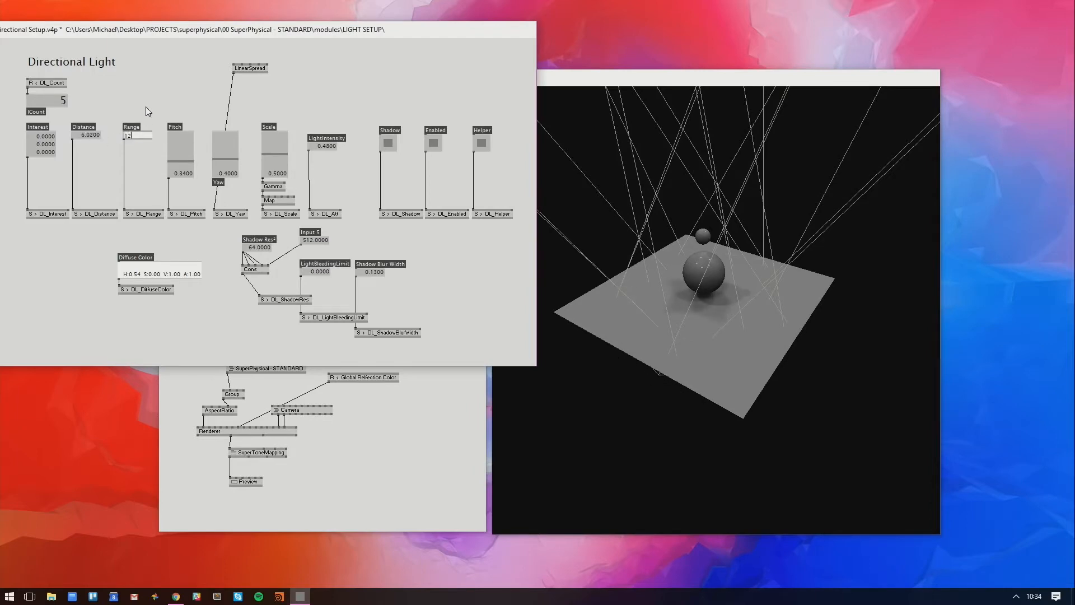
{"action": "left_click_drag", "start_coordinate": [808, 199], "coordinate": [761, 166]}
Raise the small sphere to a height of 1.66 in the SuperPhysical - STANDARD patch
{"action": "left_click", "coordinate": [407, 493]}
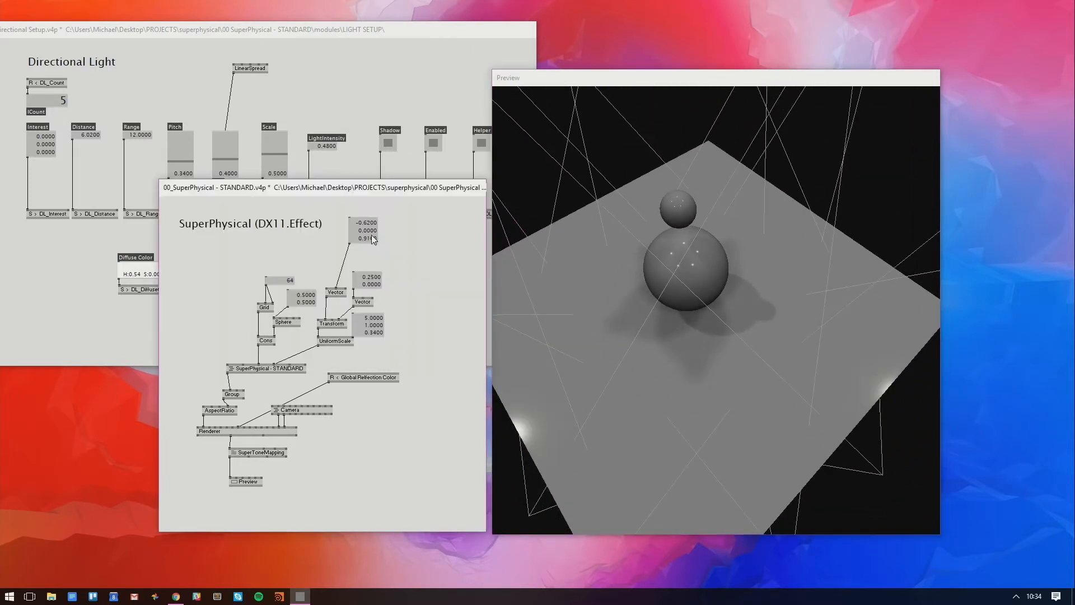
{"action": "left_click_drag", "start_coordinate": [372, 239], "coordinate": [372, 206]}
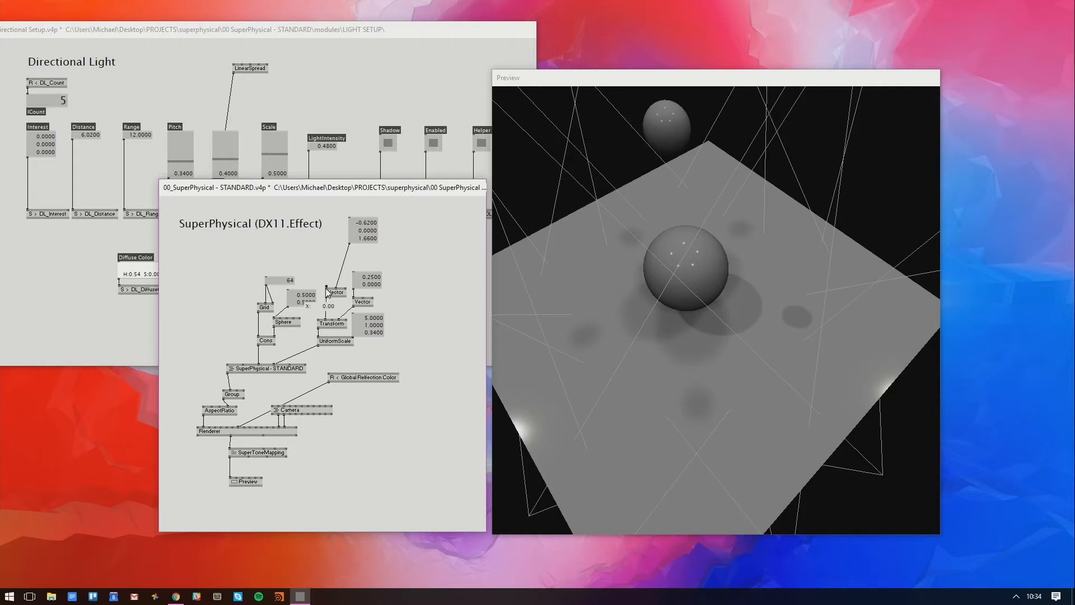
Connect a new three-row value box to the first Vector's X input, offsetting the small sphere sideways and setting the first row to 0
{"action": "middle_click", "coordinate": [362, 221]}
{"action": "left_click", "coordinate": [382, 248]}
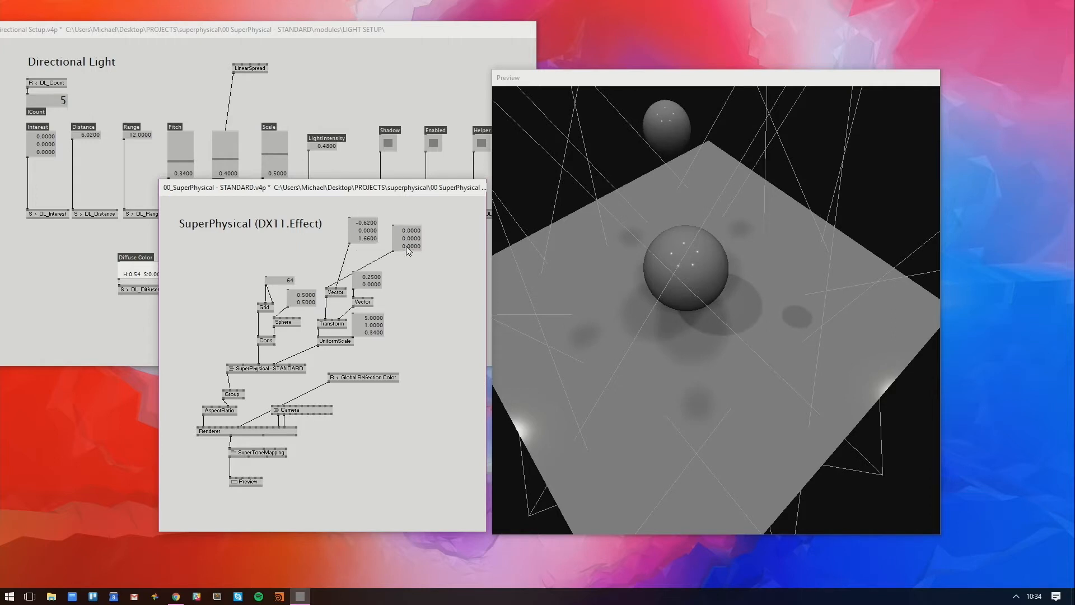
{"action": "mouse_move", "coordinate": [406, 246]}
{"action": "left_mouse_down"}
{"action": "mouse_move", "coordinate": [407, 260]}
{"action": "mouse_move", "coordinate": [413, 239]}
{"action": "left_mouse_up"}
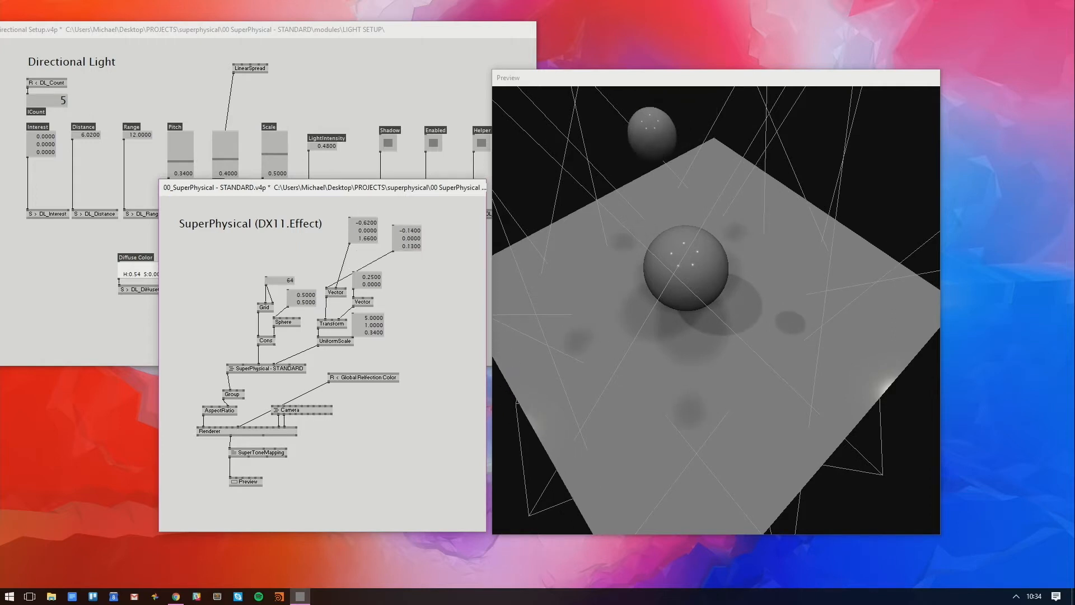
{"action": "double_click", "coordinate": [407, 230]}
{"action": "type", "text": "0"}
{"action": "key", "text": "Return"}
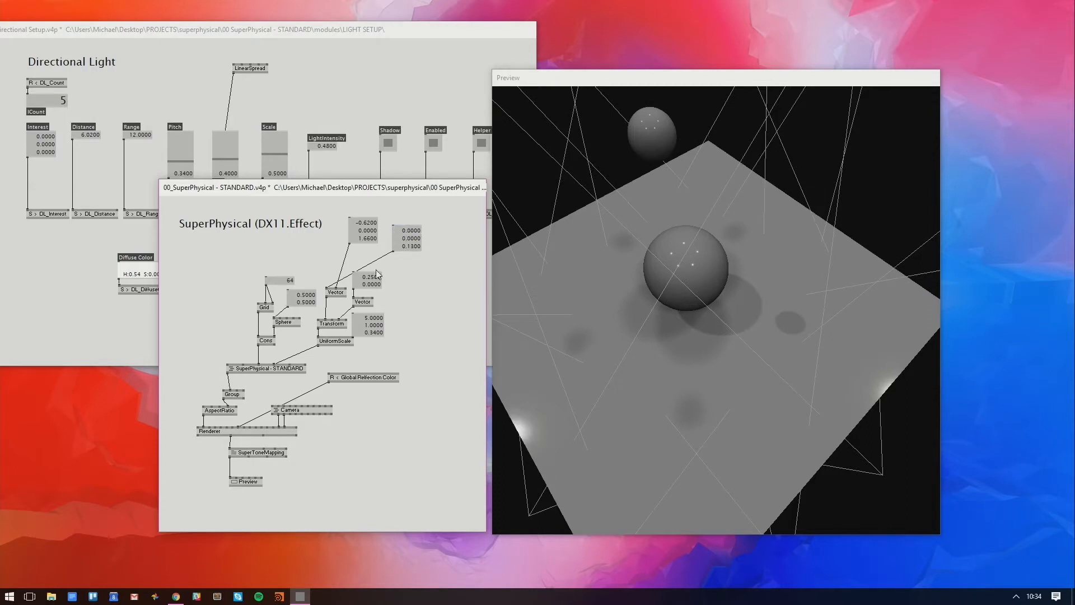
{"action": "middle_click", "coordinate": [399, 238]}
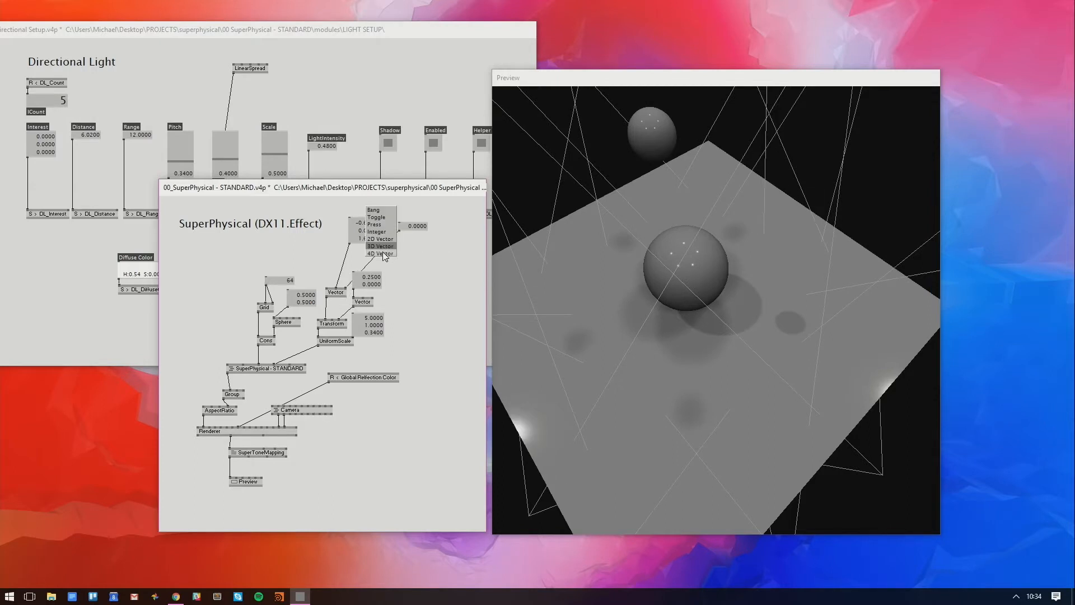
{"action": "left_click", "coordinate": [384, 253]}
{"action": "left_click", "coordinate": [410, 254]}
{"action": "key", "text": "Delete"}
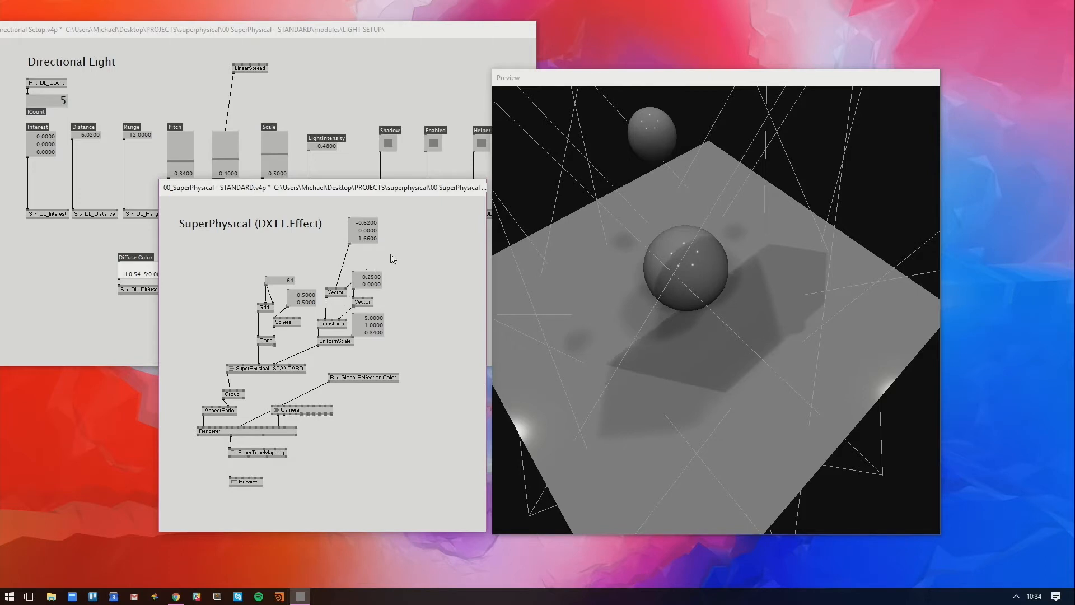
{"action": "key", "text": "ctrl+z"}
{"action": "key", "text": "ctrl+z"}
Set the third row of the small sphere's X offset to -0.46 and examine the overlapping shadows from near and far
{"action": "left_click_drag", "start_coordinate": [416, 260], "coordinate": [415, 279]}
{"action": "left_click_drag", "start_coordinate": [688, 364], "coordinate": [733, 394]}
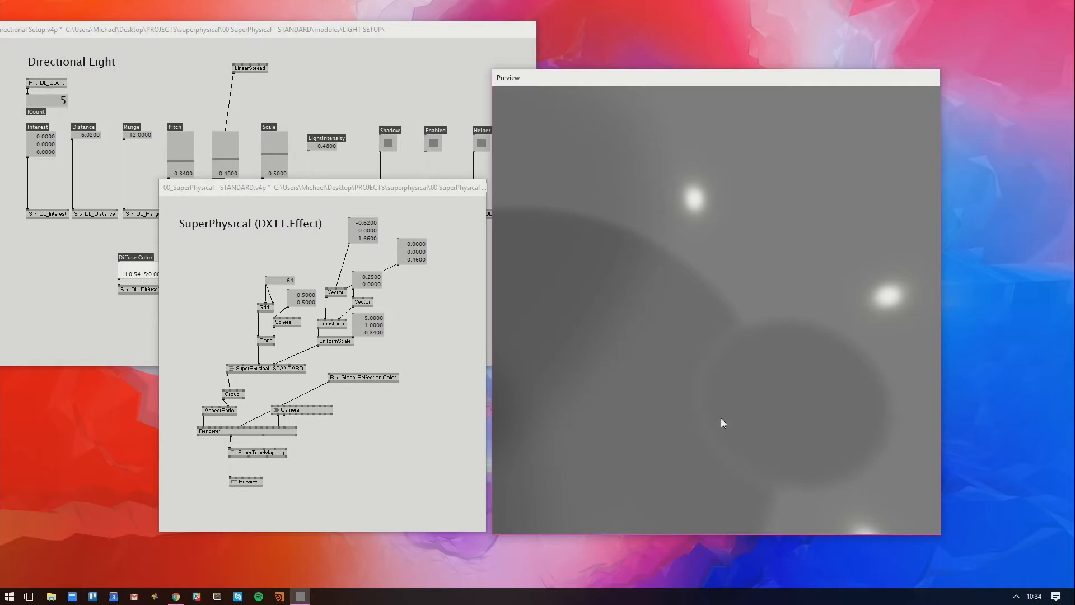
{"action": "left_click", "coordinate": [311, 129]}
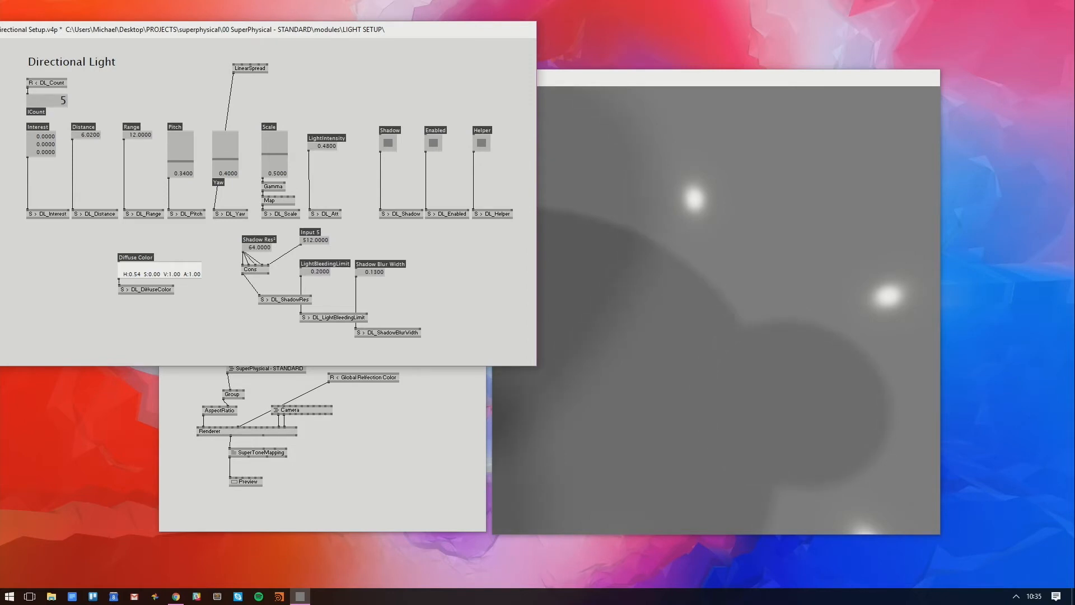
{"action": "left_click", "coordinate": [737, 314]}
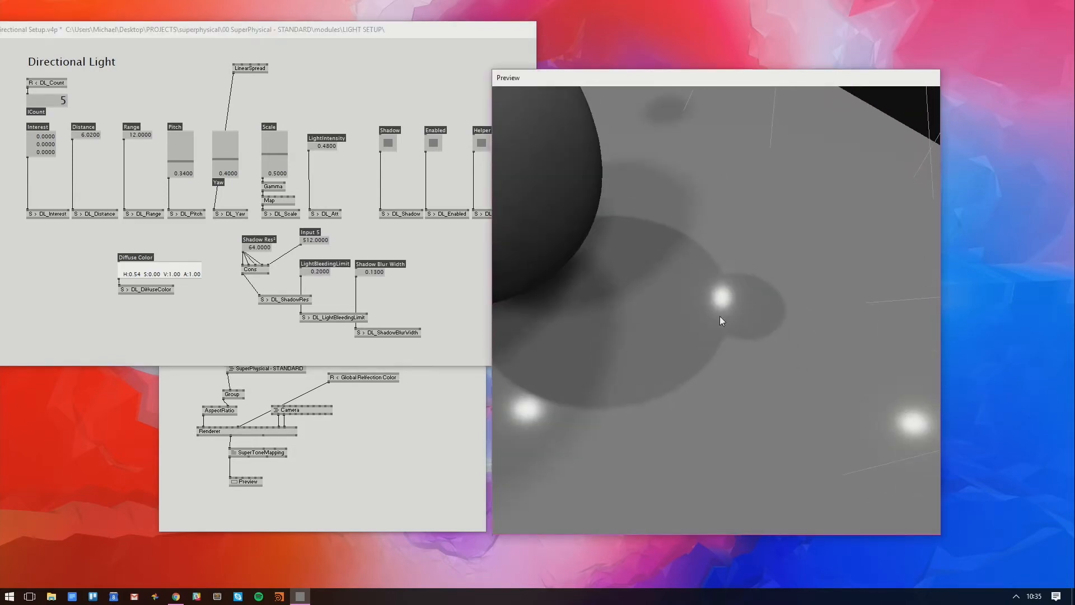
{"action": "left_click", "coordinate": [315, 268]}
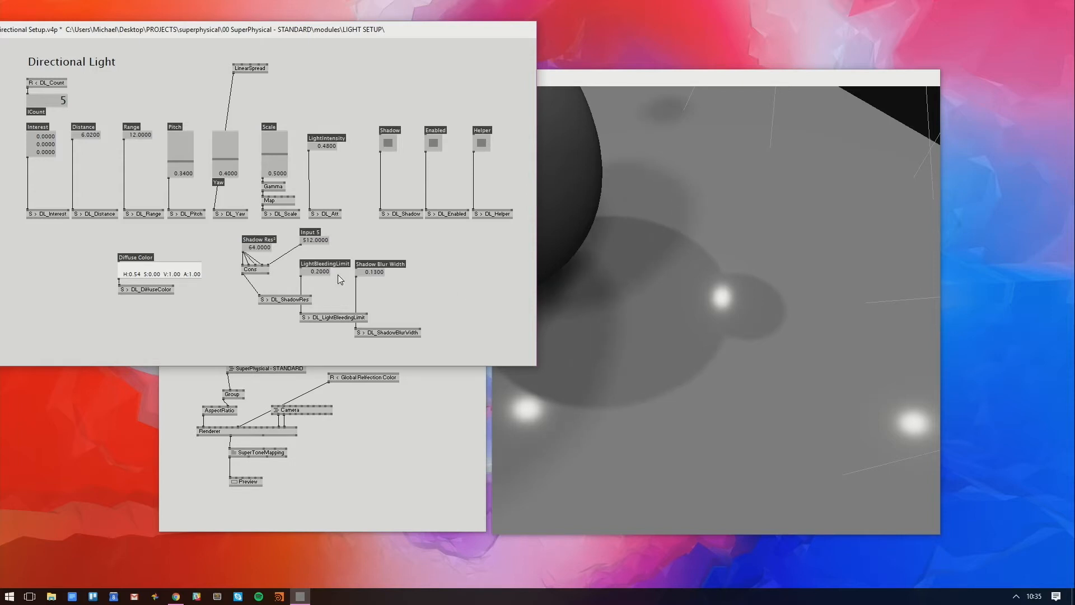
{"action": "left_click_drag", "start_coordinate": [560, 286], "coordinate": [677, 242]}
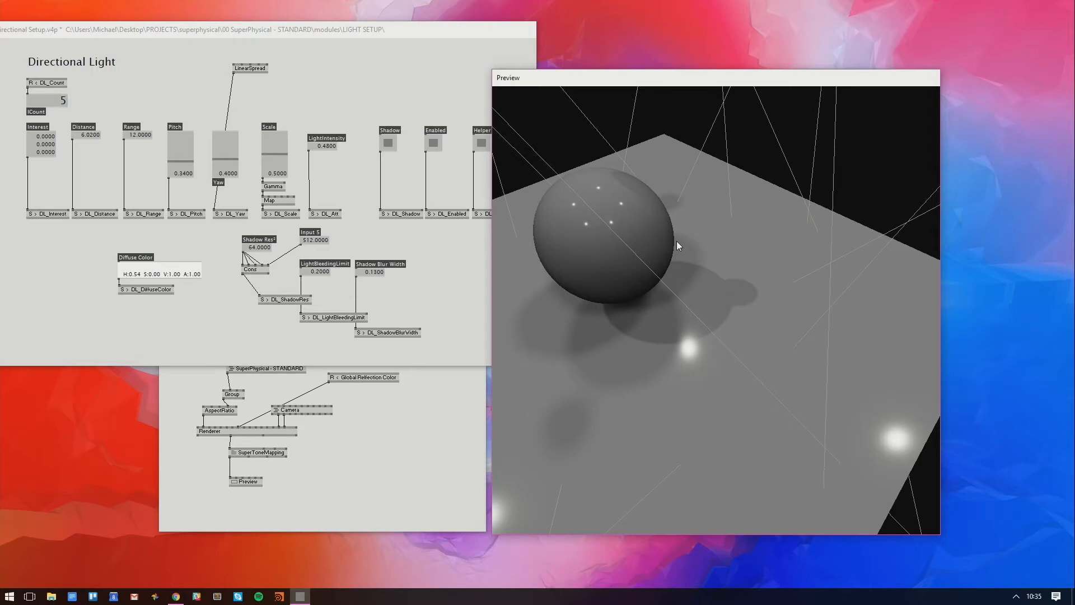
{"action": "left_click_drag", "start_coordinate": [676, 242], "coordinate": [642, 176]}
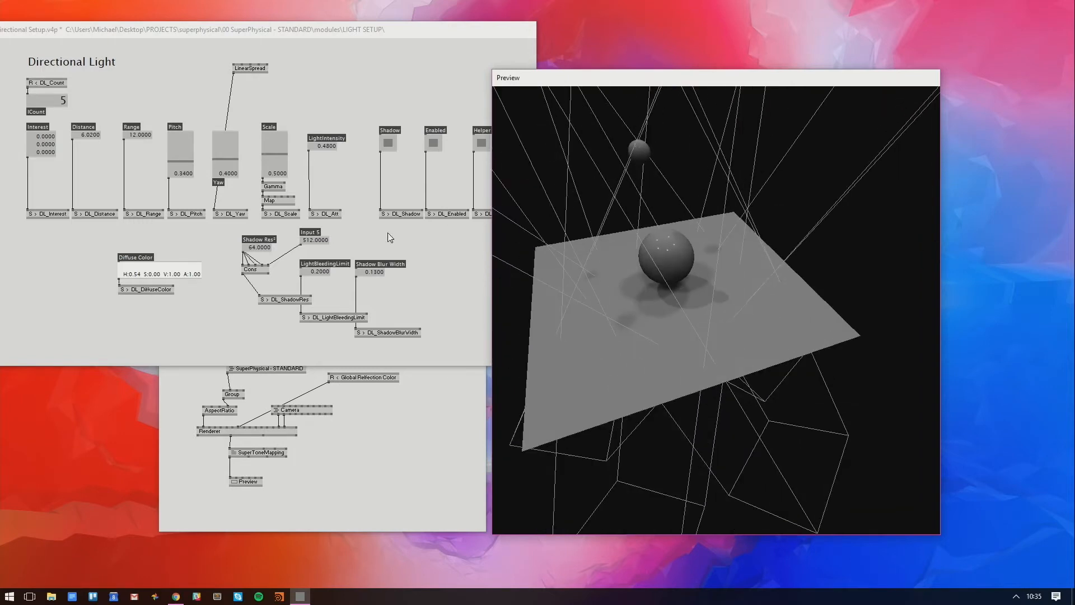
{"action": "left_click", "coordinate": [416, 290]}
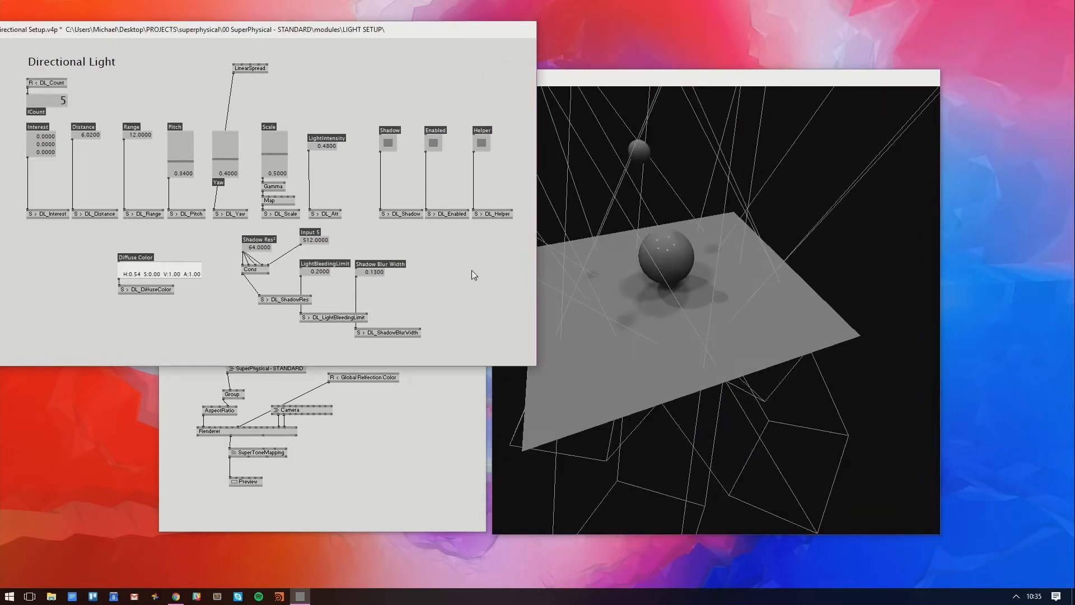
Close all open SuperPhysical STANDARD patches without saving the changes
{"action": "left_click", "coordinate": [412, 458]}
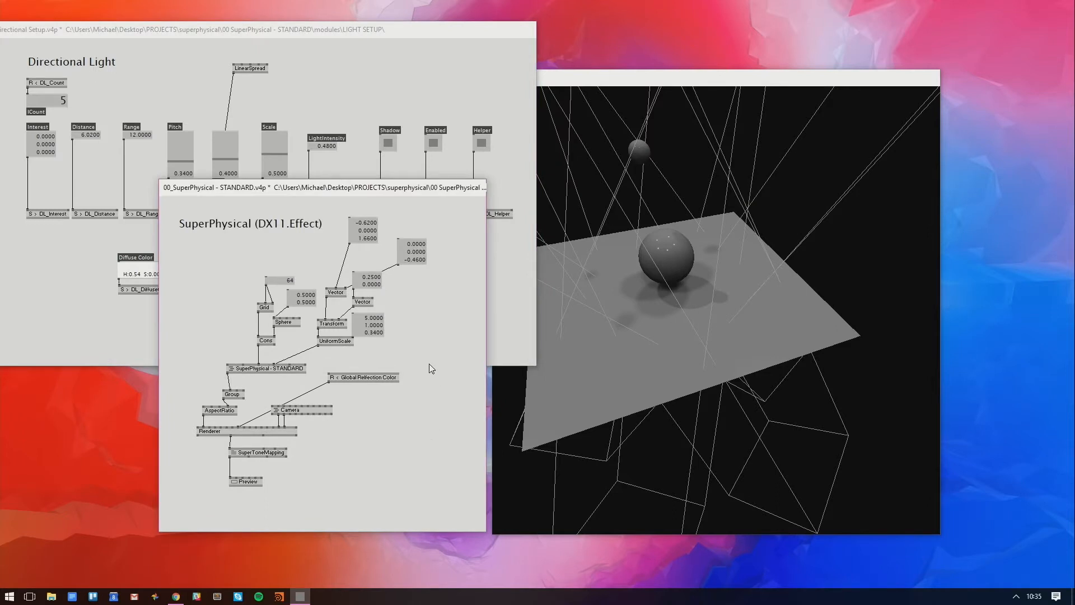
{"action": "key", "text": "ctrl+w"}
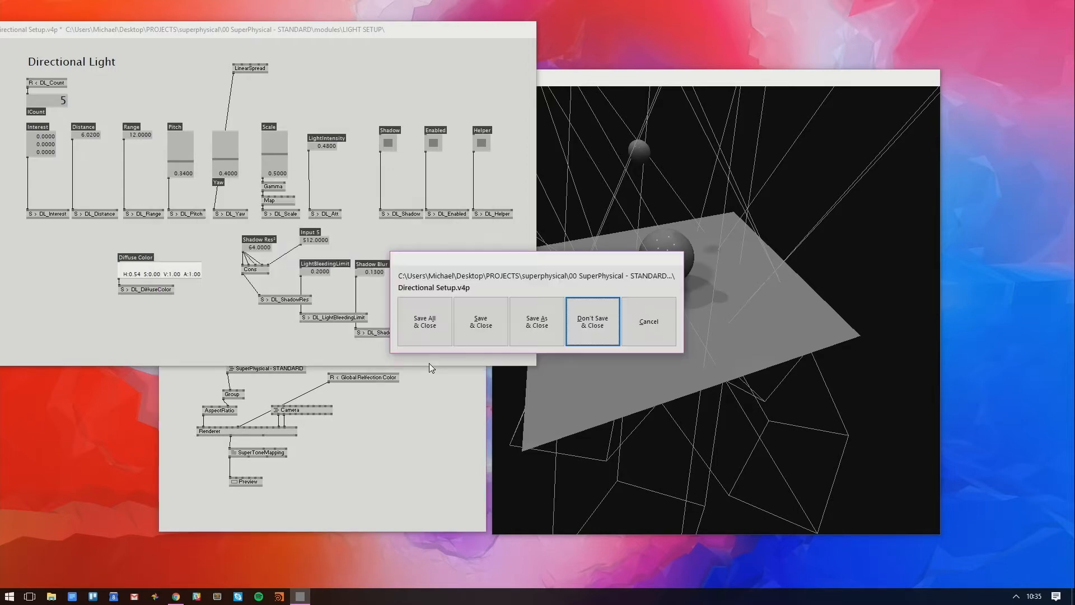
{"action": "key", "text": "Return"}
{"action": "key", "text": "Return"}
{"action": "key", "text": "Return"}
{"action": "key", "text": "Return"}
{"action": "key", "text": "Return"}
{"action": "key", "text": "Return"}
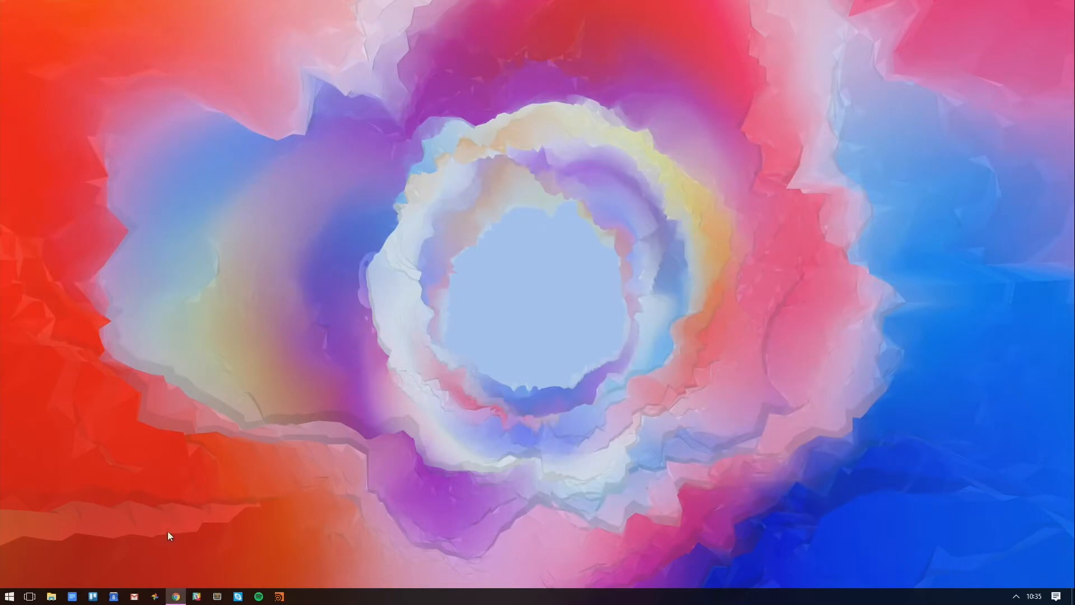
Open the 01_SuperPhysical - TEX CNTRL patch from PROJECTS\superphysical\01 SuperPhysical - TEX CNTRL and minimize the file browser
{"action": "left_click", "coordinate": [51, 596]}
{"action": "double_click", "coordinate": [365, 177]}
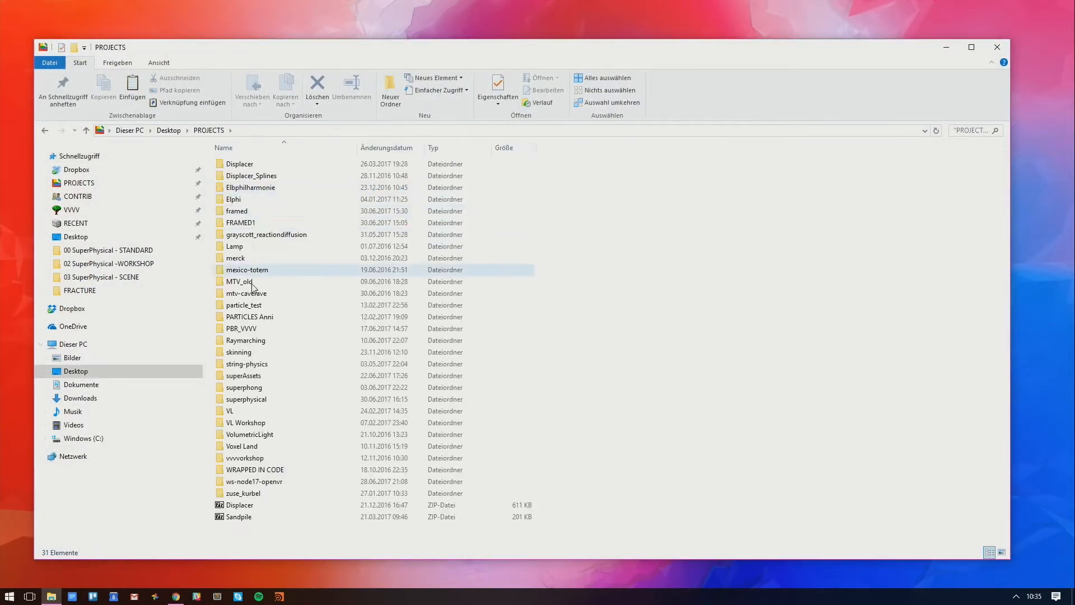
{"action": "double_click", "coordinate": [261, 400]}
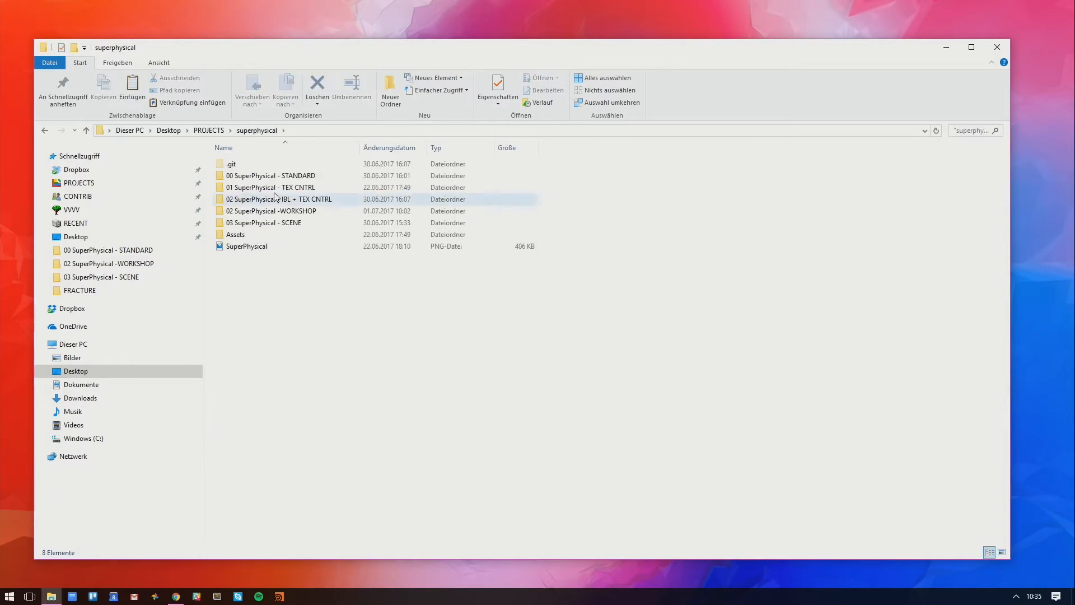
{"action": "double_click", "coordinate": [308, 188]}
{"action": "double_click", "coordinate": [305, 189]}
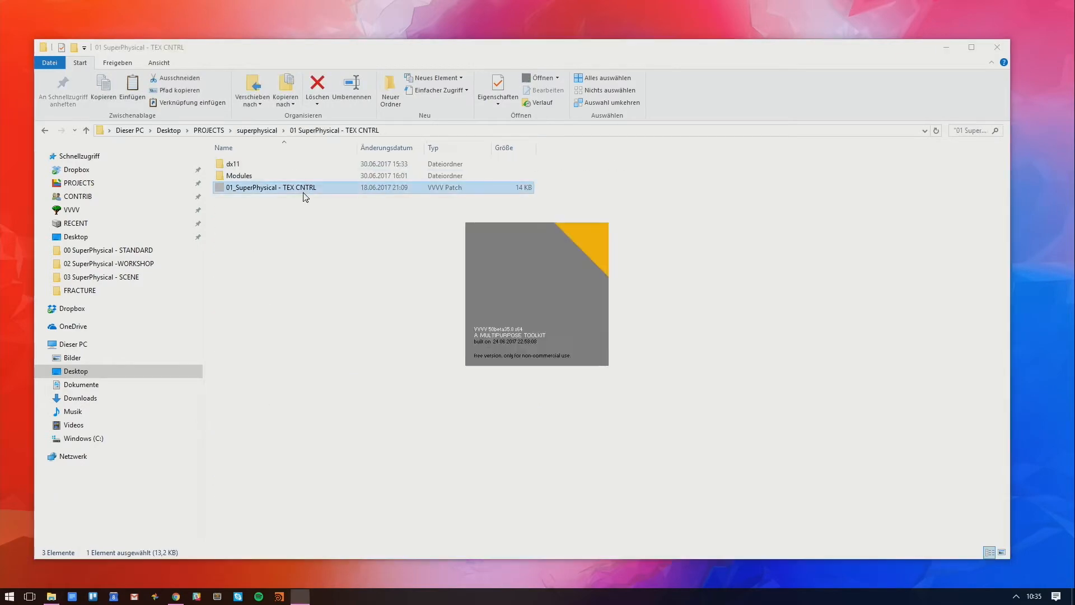
{"action": "left_click", "coordinate": [945, 48]}
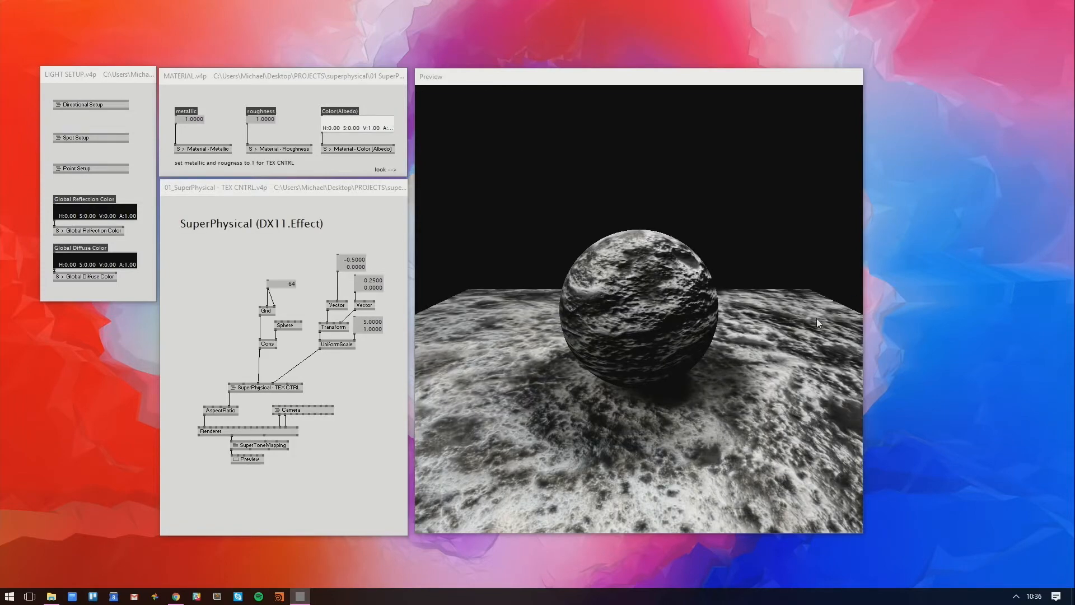
Enlarge the MATERIAL patch window to show all its texture and mapping settings, and move the Preview window beside it
{"action": "left_click_drag", "start_coordinate": [816, 318], "coordinate": [747, 405]}
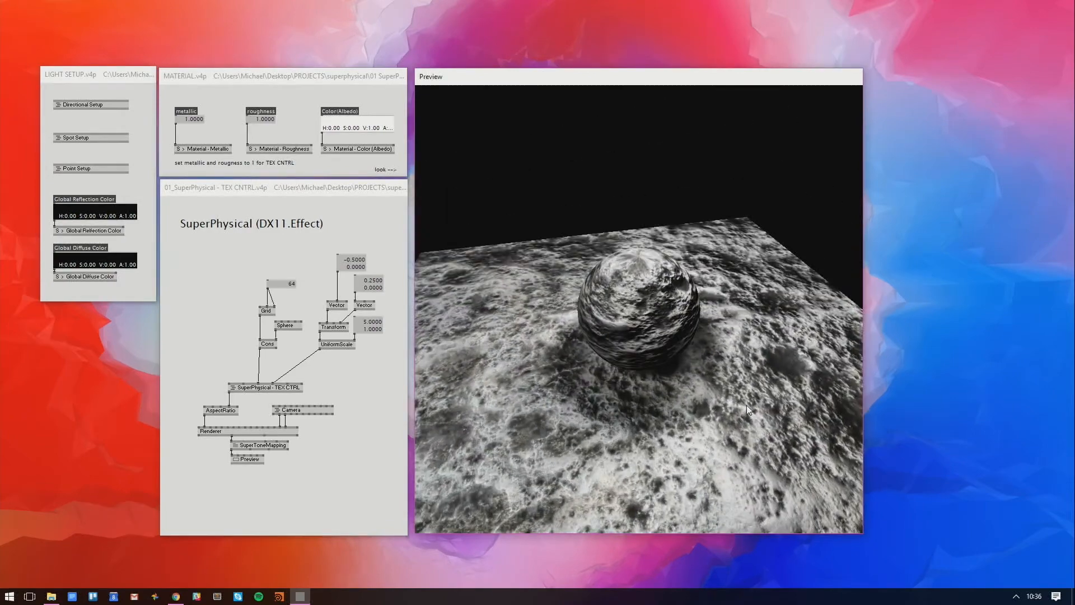
{"action": "left_click", "coordinate": [213, 289]}
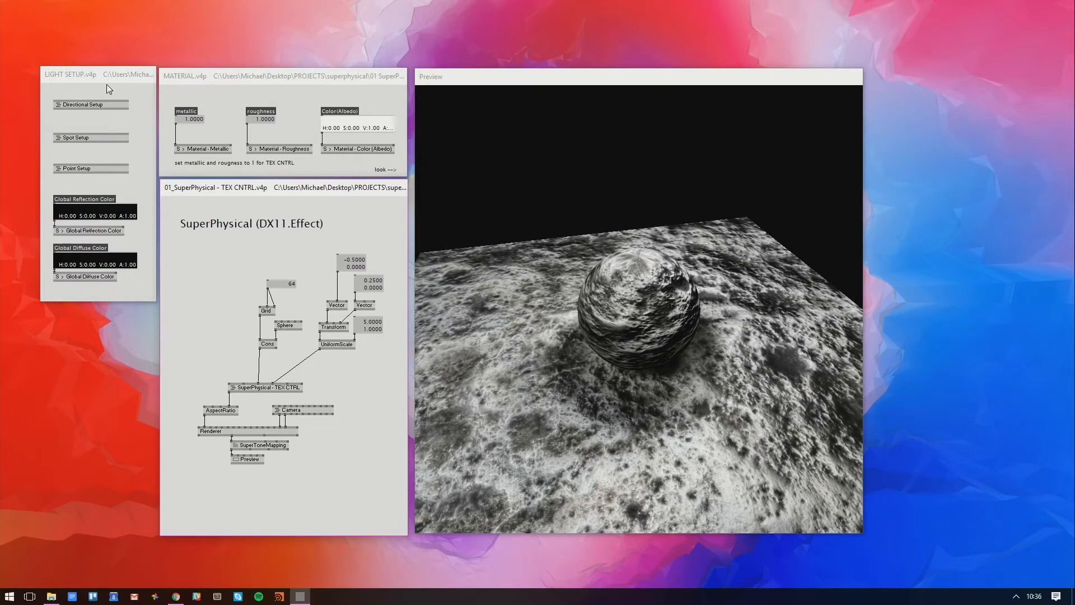
{"action": "left_click", "coordinate": [213, 81]}
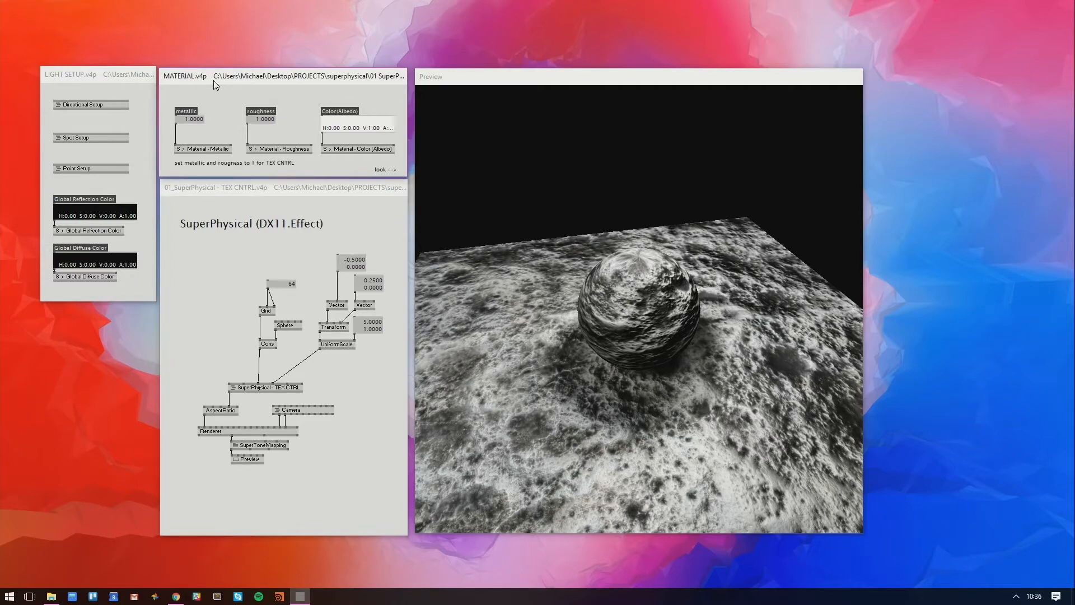
{"action": "left_click_drag", "start_coordinate": [407, 98], "coordinate": [1030, 111]}
{"action": "left_click_drag", "start_coordinate": [534, 82], "coordinate": [389, 25]}
{"action": "left_click_drag", "start_coordinate": [693, 121], "coordinate": [687, 281]}
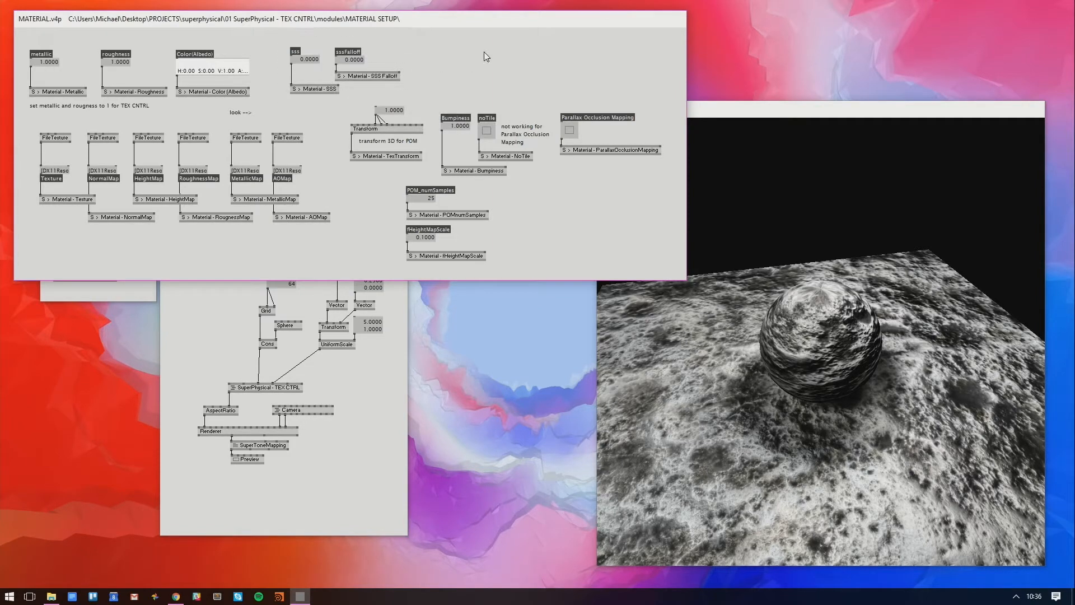
{"action": "left_click_drag", "start_coordinate": [765, 106], "coordinate": [770, 101]}
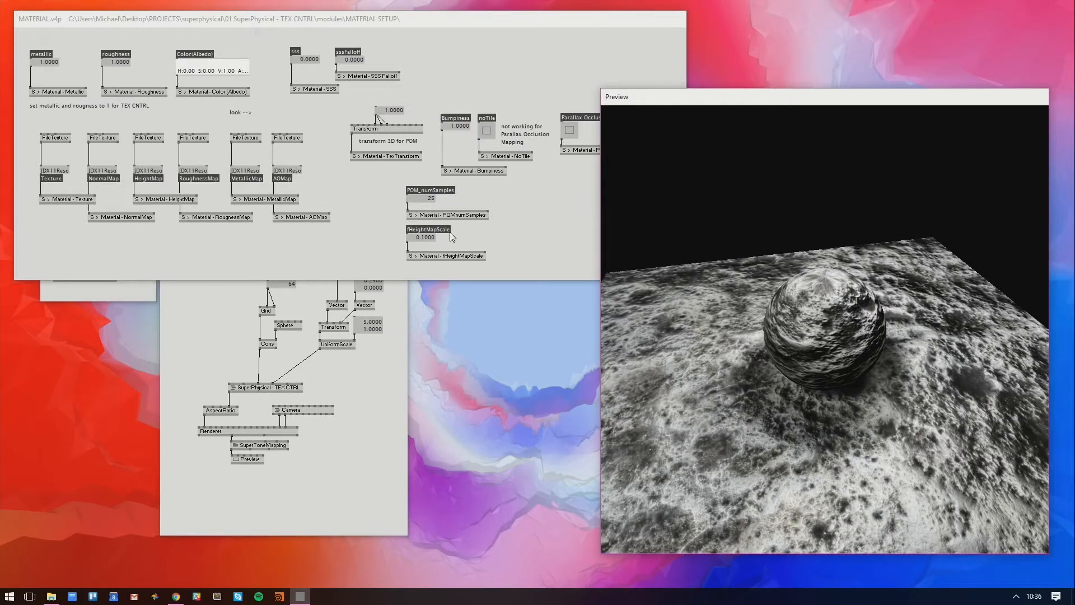
Disconnect the FileTexture nodes from the AOMap, MetallicMap, RoughnessMap, HeightMap, NormalMap and Texture inputs of the material
{"action": "right_click", "coordinate": [274, 157]}
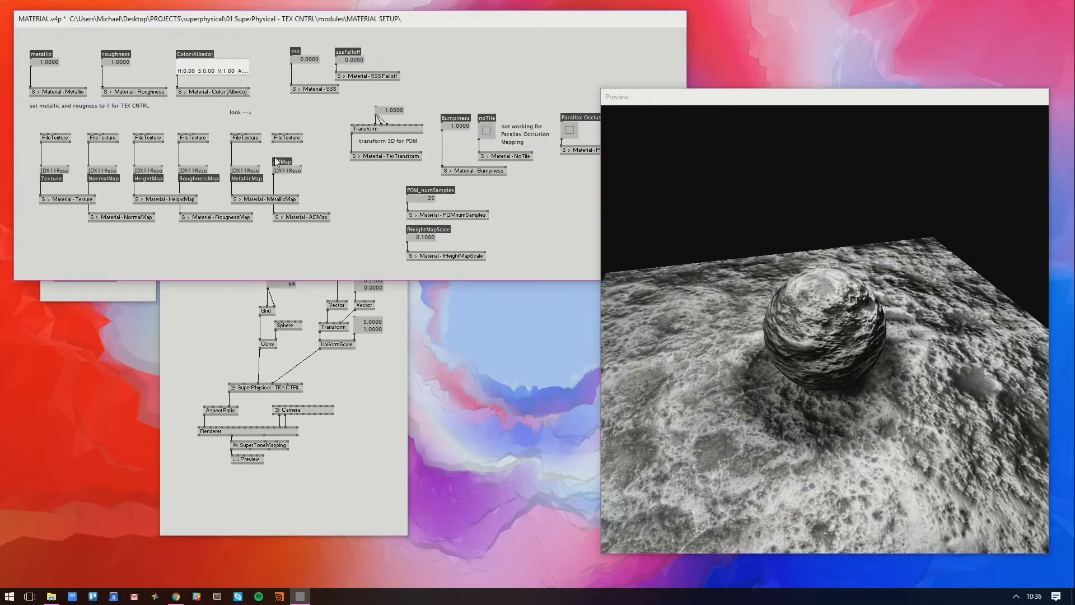
{"action": "right_click", "coordinate": [231, 153]}
{"action": "right_click", "coordinate": [179, 155]}
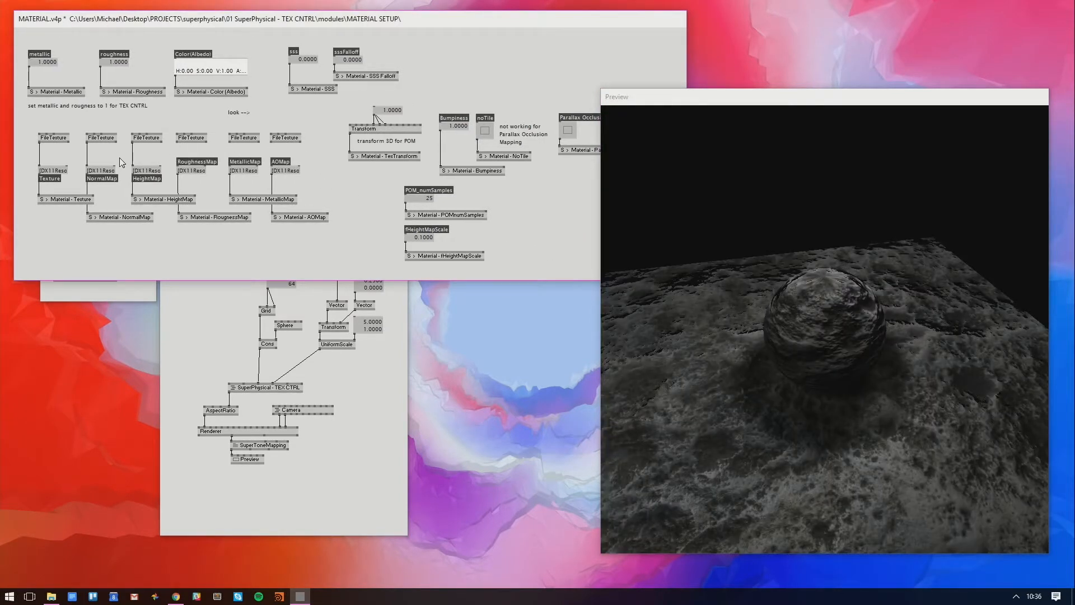
{"action": "right_click", "coordinate": [133, 157]}
{"action": "right_click", "coordinate": [87, 155]}
{"action": "right_click", "coordinate": [40, 157]}
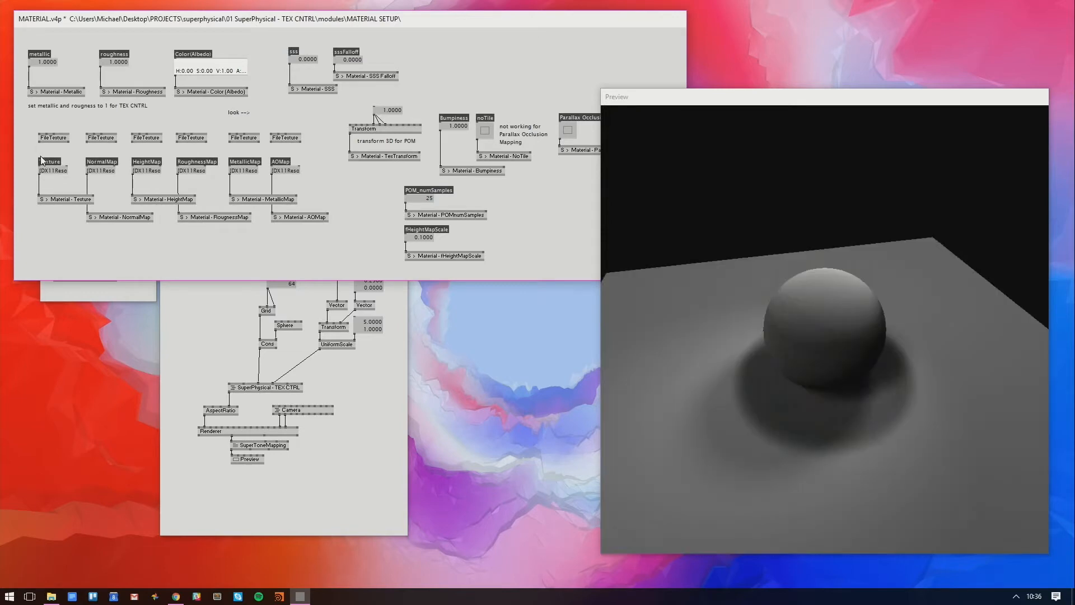
Set both the roughness and the metallic value of the material to 0
{"action": "right_click", "coordinate": [114, 62]}
{"action": "type", "text": "0"}
{"action": "left_click", "coordinate": [139, 41]}
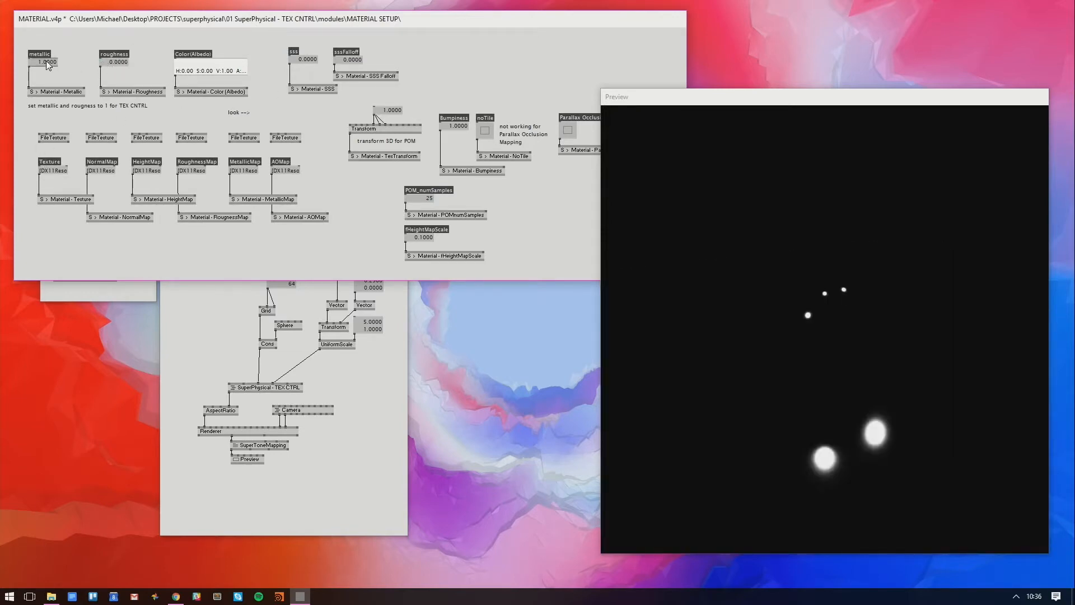
{"action": "right_click", "coordinate": [46, 61]}
{"action": "type", "text": "0"}
{"action": "left_click", "coordinate": [89, 39]}
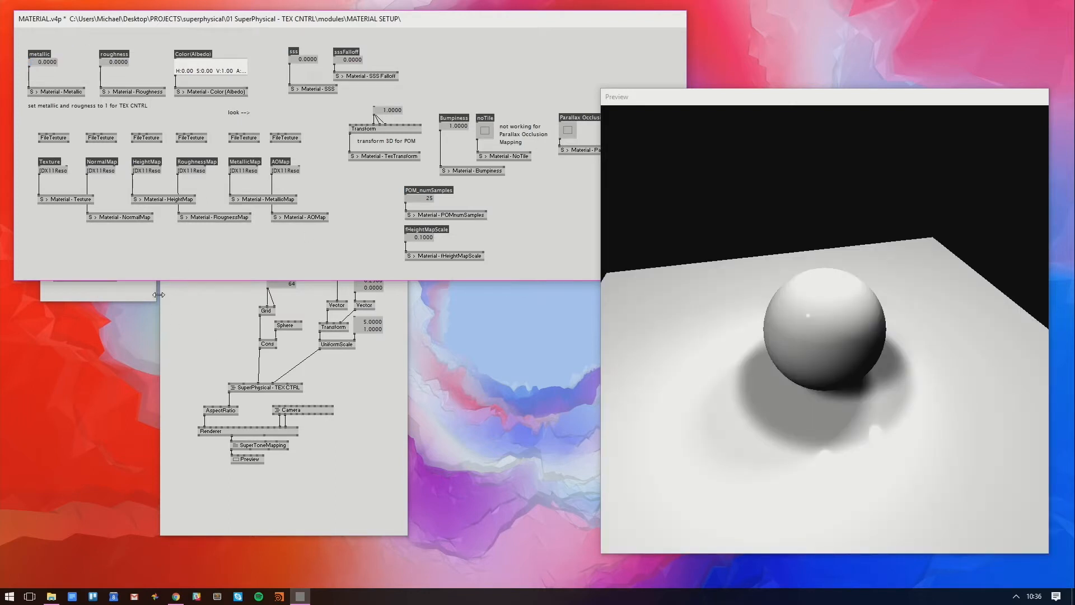
Adjust the SuperToneMapping module to darken the rendered scene, and return to the MATERIAL patch
{"action": "left_click", "coordinate": [144, 294]}
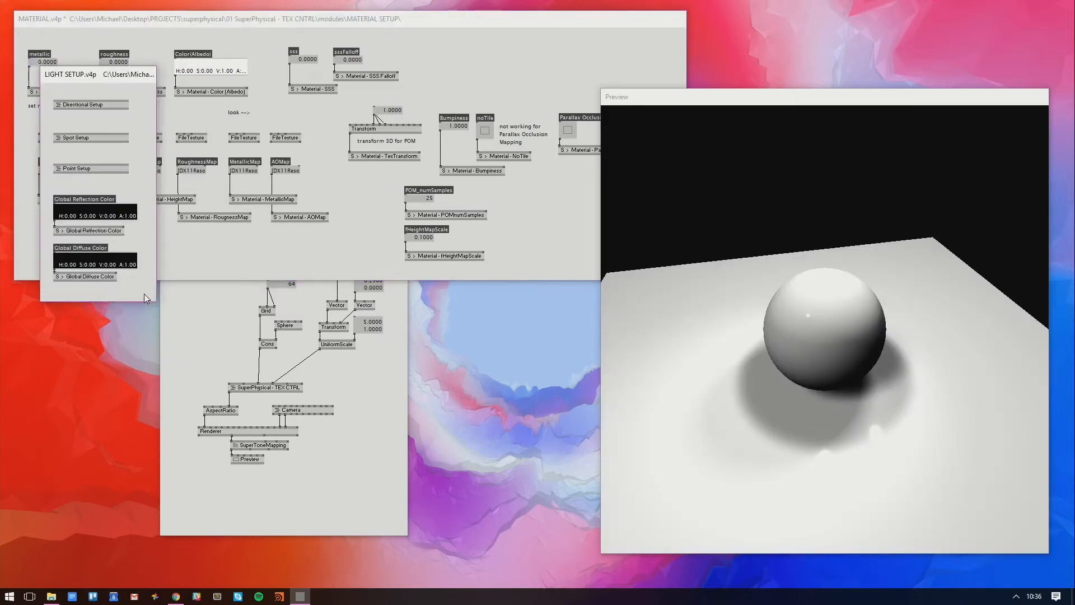
{"action": "right_click", "coordinate": [267, 442]}
{"action": "left_click", "coordinate": [542, 231]}
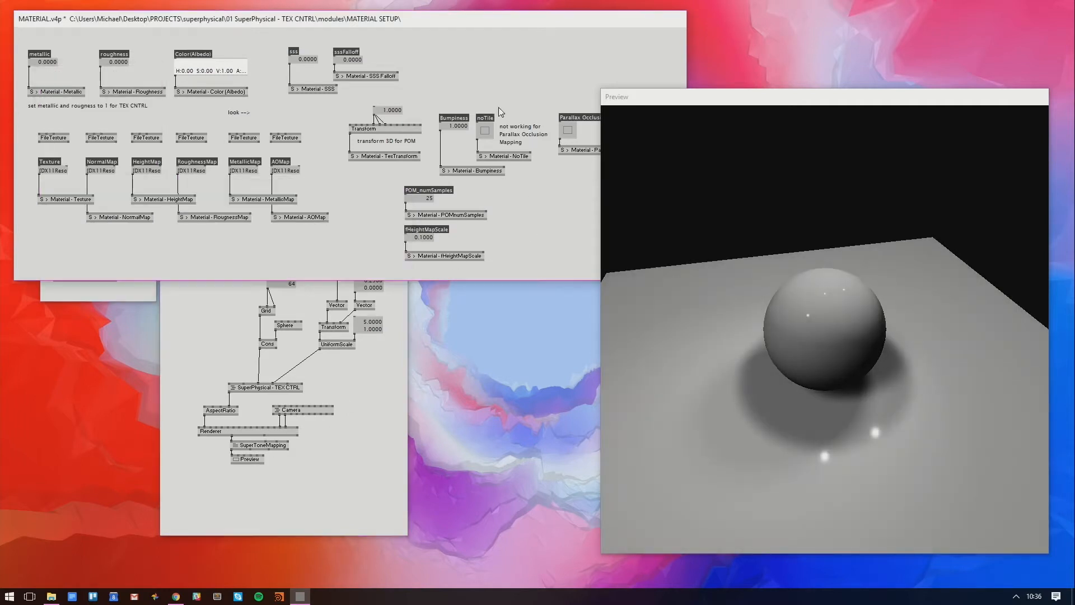
Set the material's sss value to 0.08 with the sphere viewed from the front
{"action": "left_click_drag", "start_coordinate": [750, 218], "coordinate": [775, 255]}
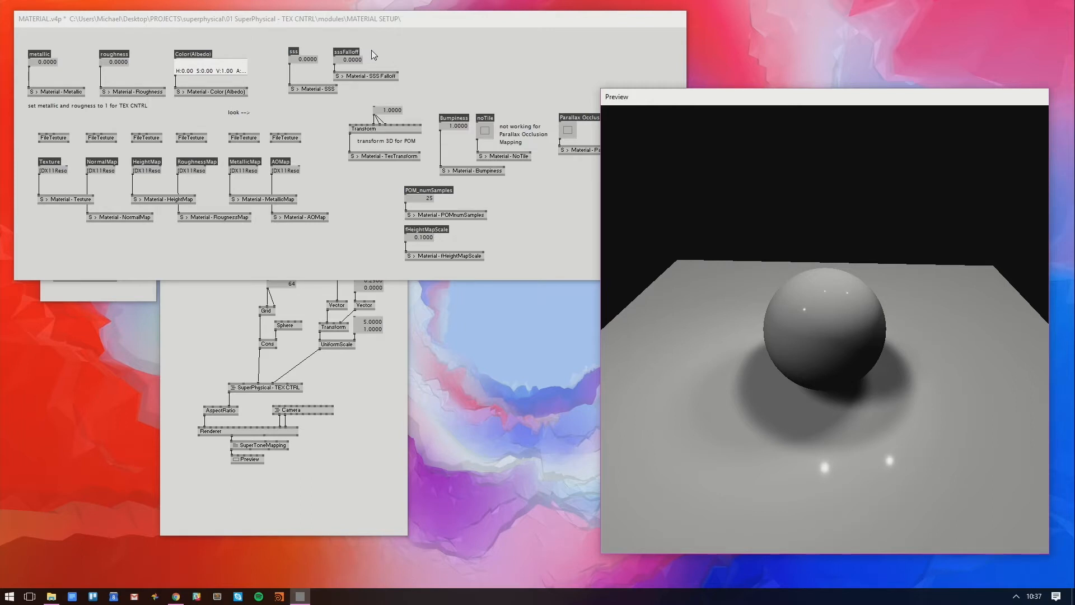
{"action": "left_click_drag", "start_coordinate": [827, 342], "coordinate": [807, 269]}
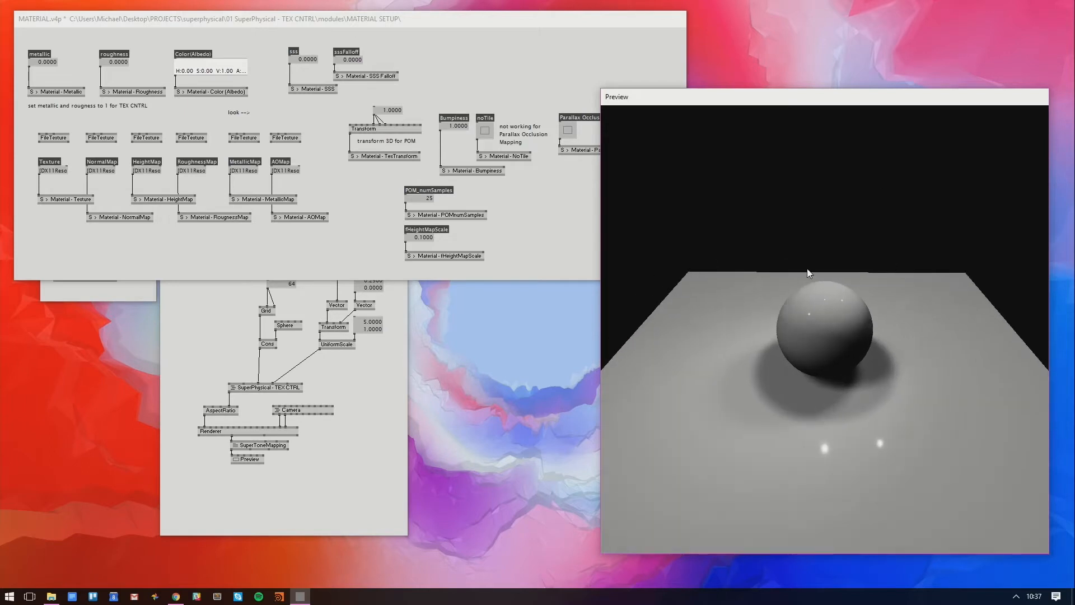
{"action": "left_click", "coordinate": [476, 37]}
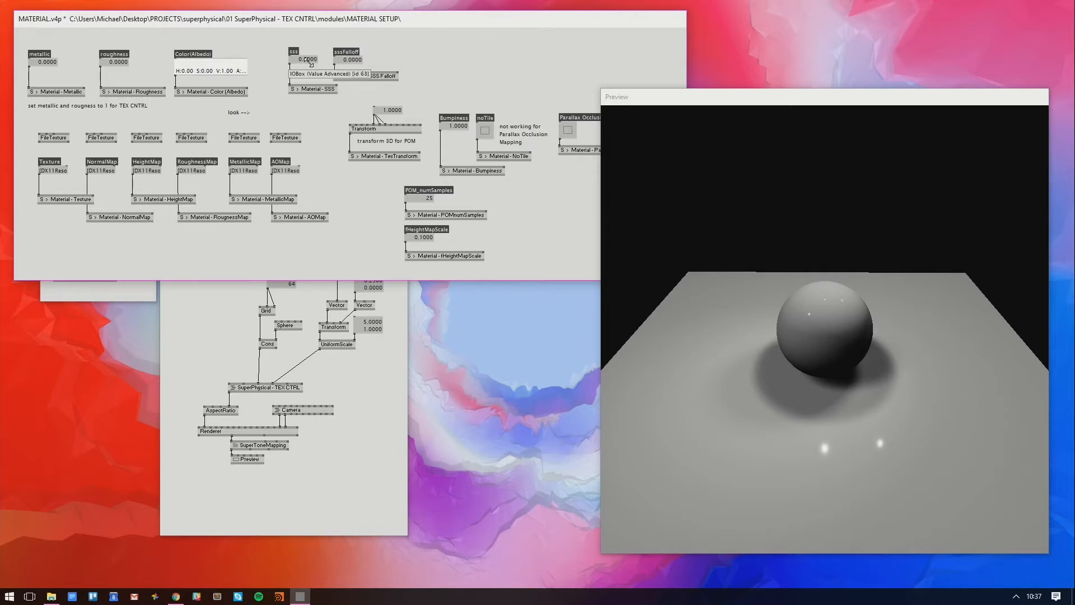
{"action": "left_click_drag", "start_coordinate": [311, 62], "coordinate": [312, 56]}
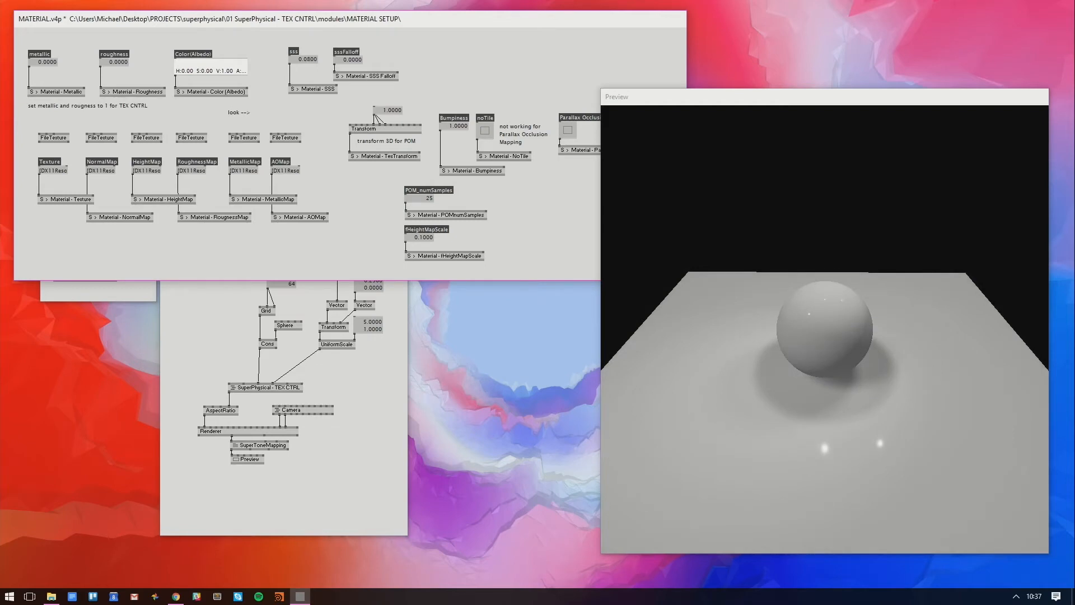
Disable the directional light in the Directional Setup patch and close that patch
{"action": "left_click", "coordinate": [140, 294]}
{"action": "right_click", "coordinate": [92, 106]}
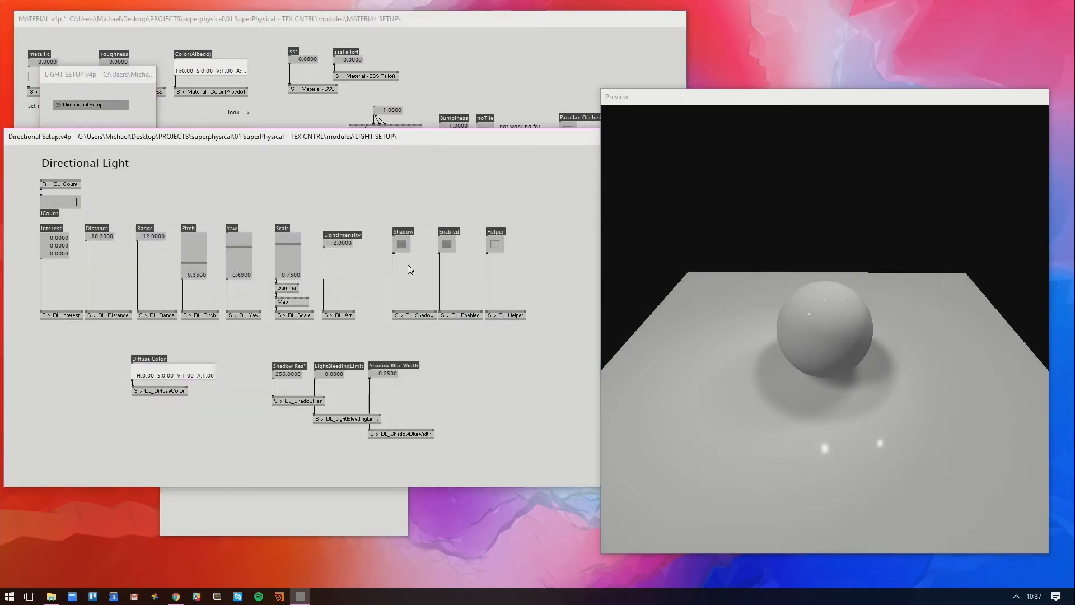
{"action": "right_click", "coordinate": [445, 246]}
{"action": "key", "text": "alt+3"}
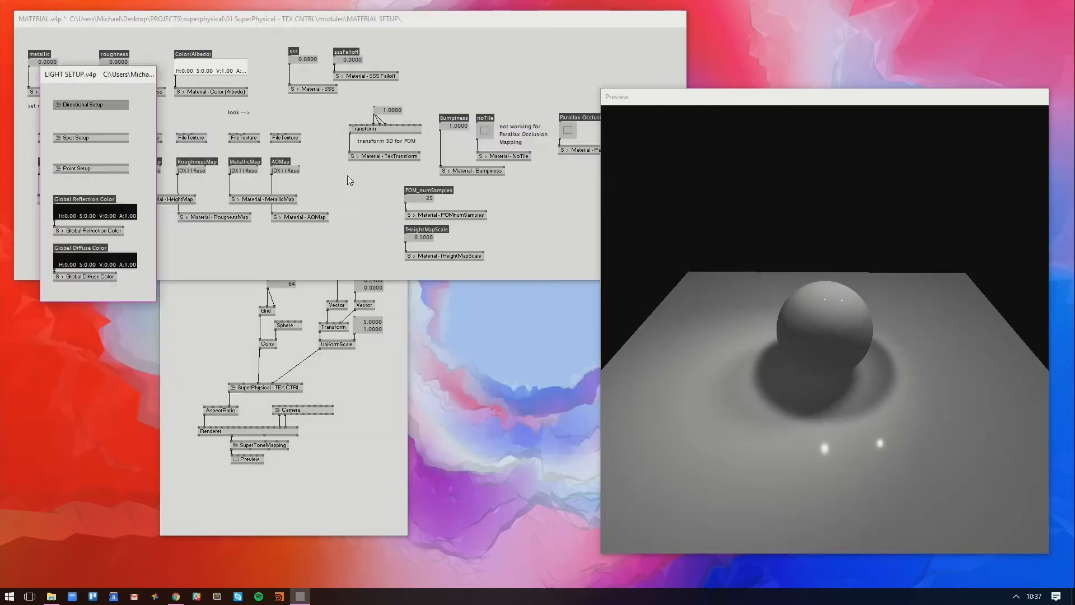
Disable the spot light in the Spot Setup patch and return to the light setup
{"action": "right_click", "coordinate": [90, 136]}
{"action": "left_click", "coordinate": [429, 224]}
{"action": "right_click", "coordinate": [435, 203]}
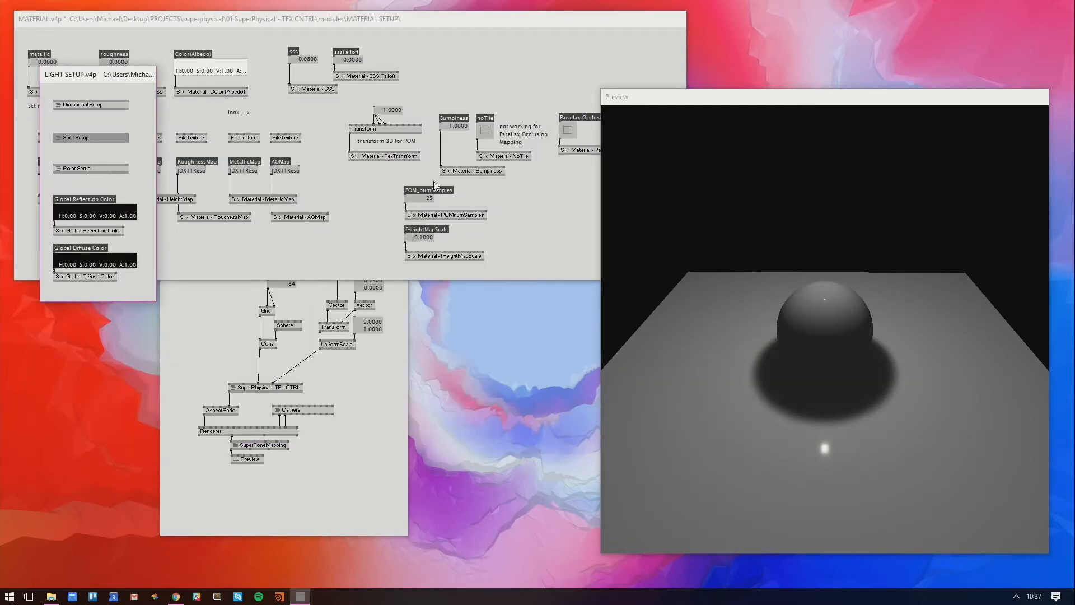
Lower the point light's Y position to 0.74 in the Point Setup patch and return to the MATERIAL patch
{"action": "right_click", "coordinate": [78, 171]}
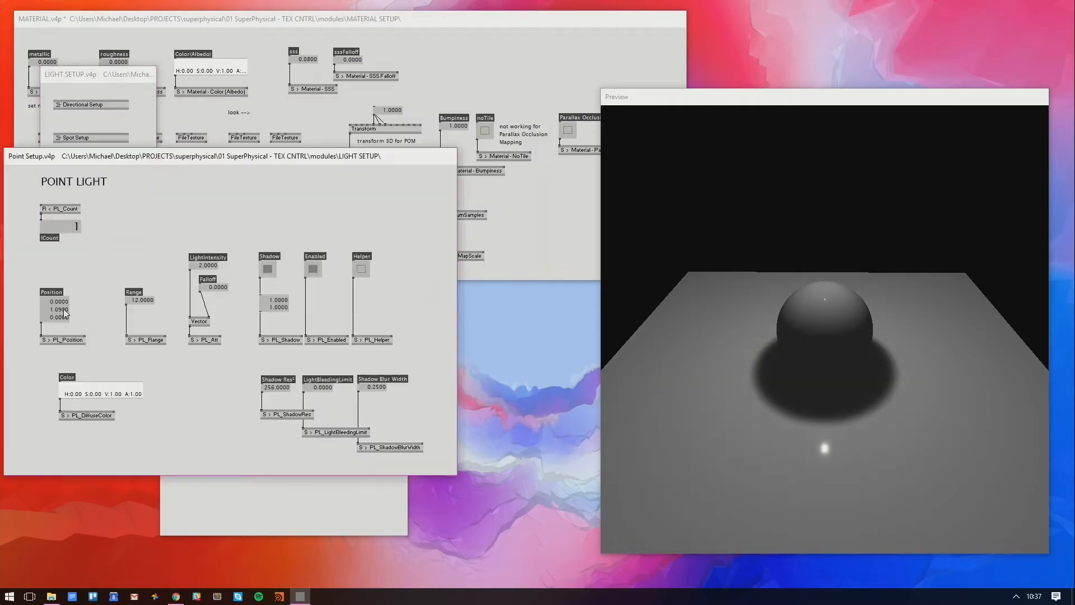
{"action": "mouse_move", "coordinate": [63, 308]}
{"action": "left_mouse_down"}
{"action": "mouse_move", "coordinate": [63, 333]}
{"action": "mouse_move", "coordinate": [63, 323]}
{"action": "left_mouse_up"}
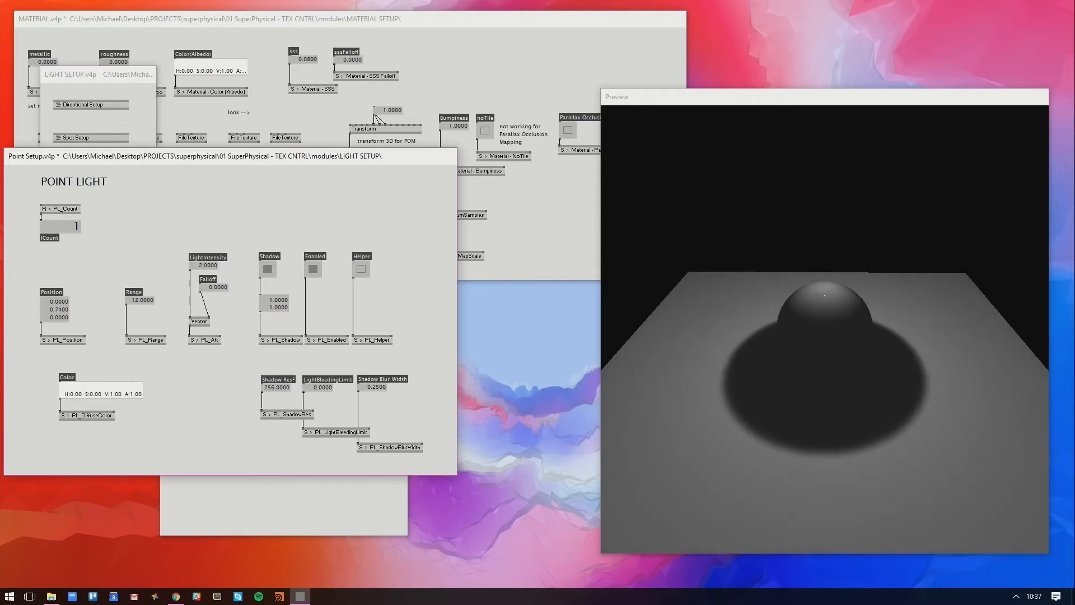
{"action": "left_click", "coordinate": [531, 246]}
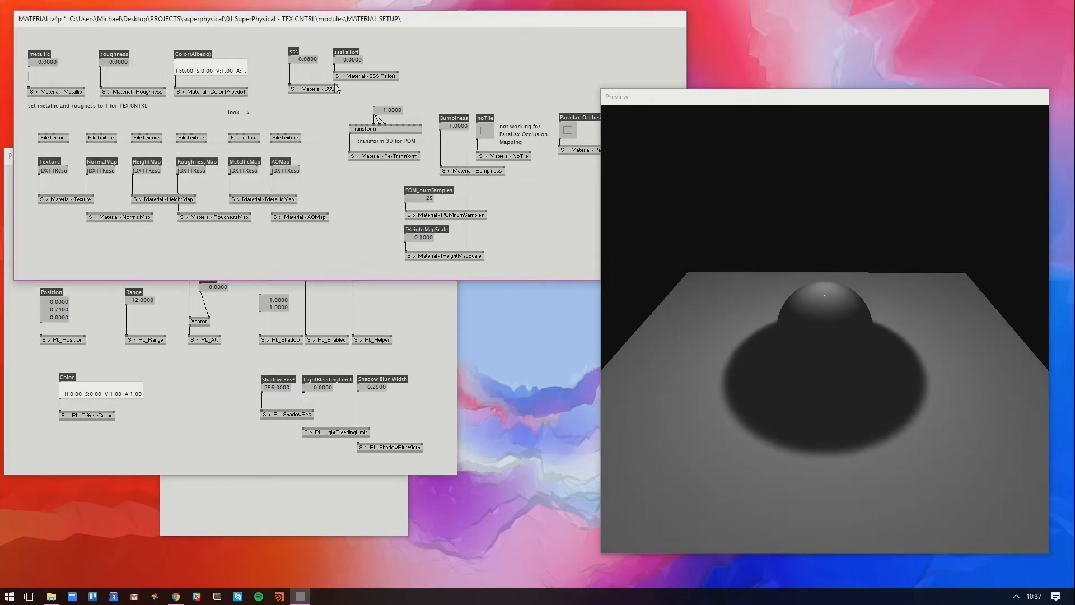
Compare the sphere's shading with the material's sss value at 0 and raised to 0.23
{"action": "double_click", "coordinate": [306, 59]}
{"action": "type", "text": "0"}
{"action": "left_click", "coordinate": [491, 74]}
{"action": "left_click_drag", "start_coordinate": [801, 352], "coordinate": [889, 498]}
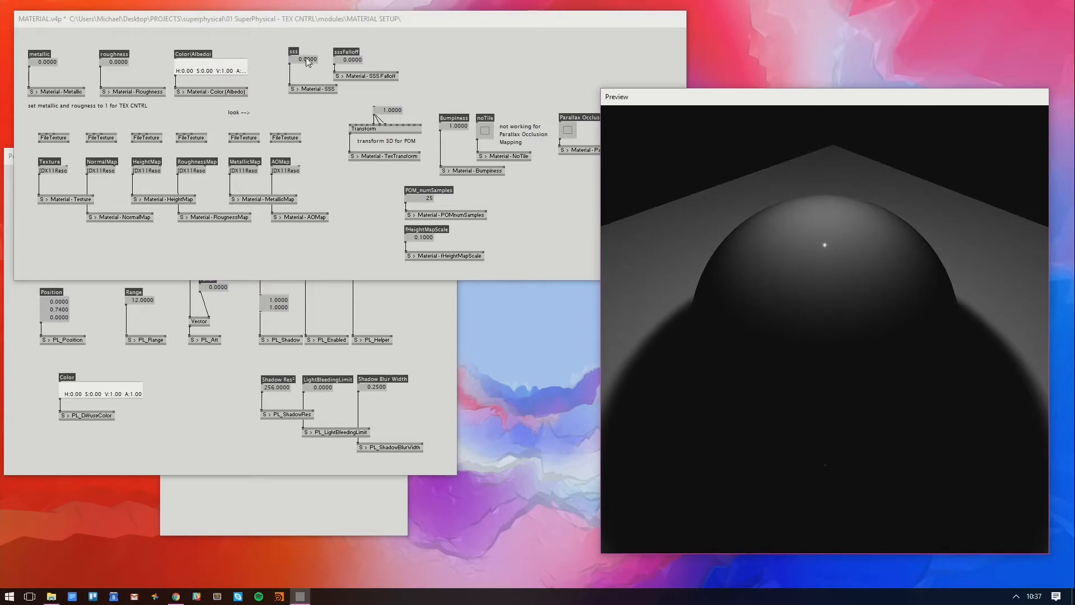
{"action": "left_click_drag", "start_coordinate": [307, 58], "coordinate": [308, 46]}
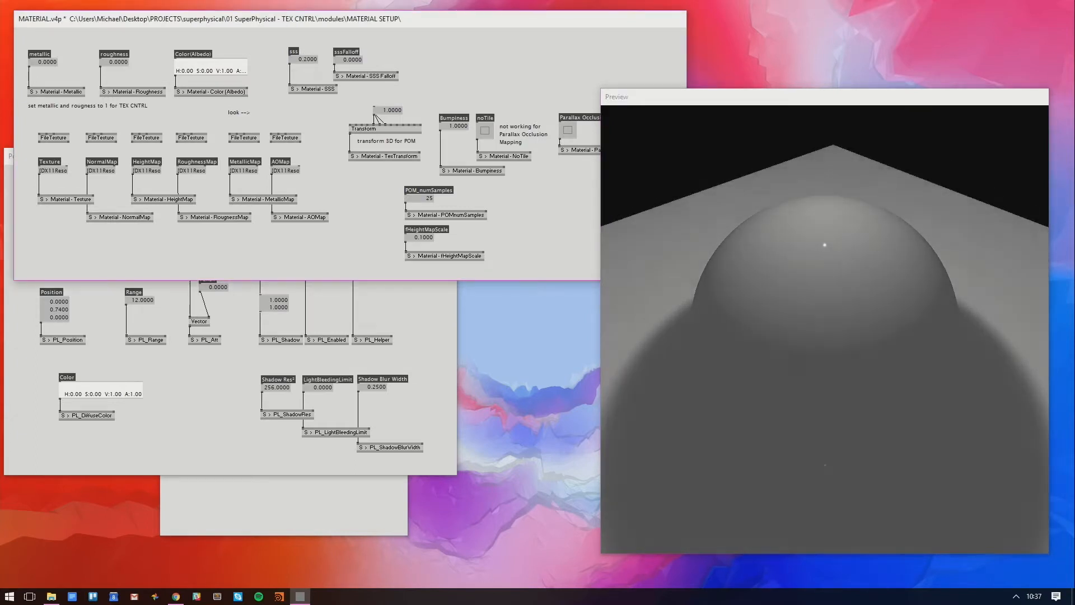
{"action": "left_click_drag", "start_coordinate": [866, 317], "coordinate": [886, 254]}
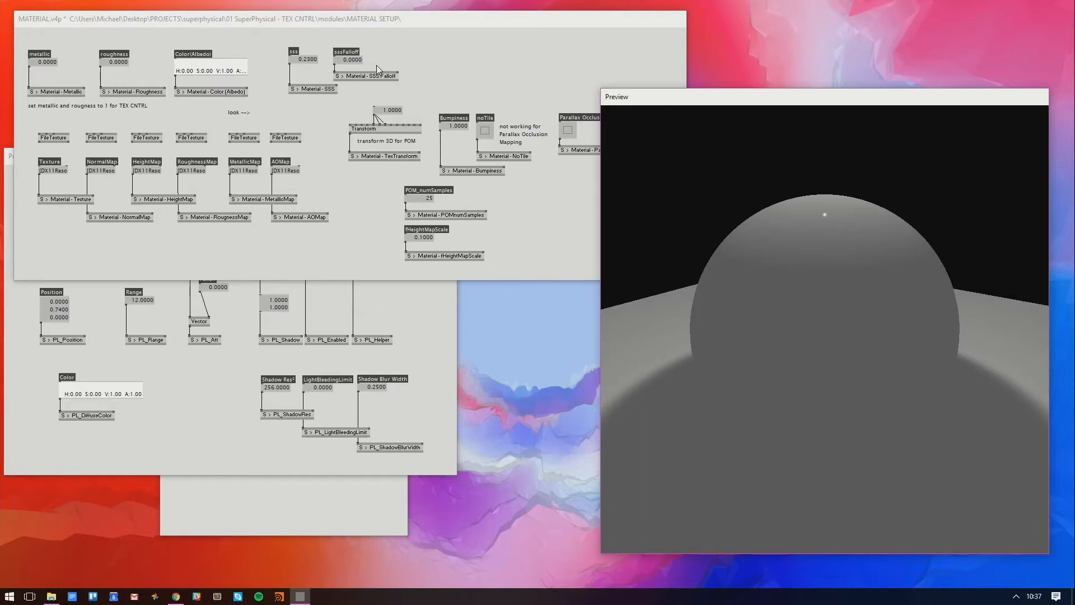
Try a material sssFalloff of 1.28 combined with an sss value of 0.16, viewing the whole sphere and its shadow
{"action": "left_click_drag", "start_coordinate": [354, 62], "coordinate": [354, 24]}
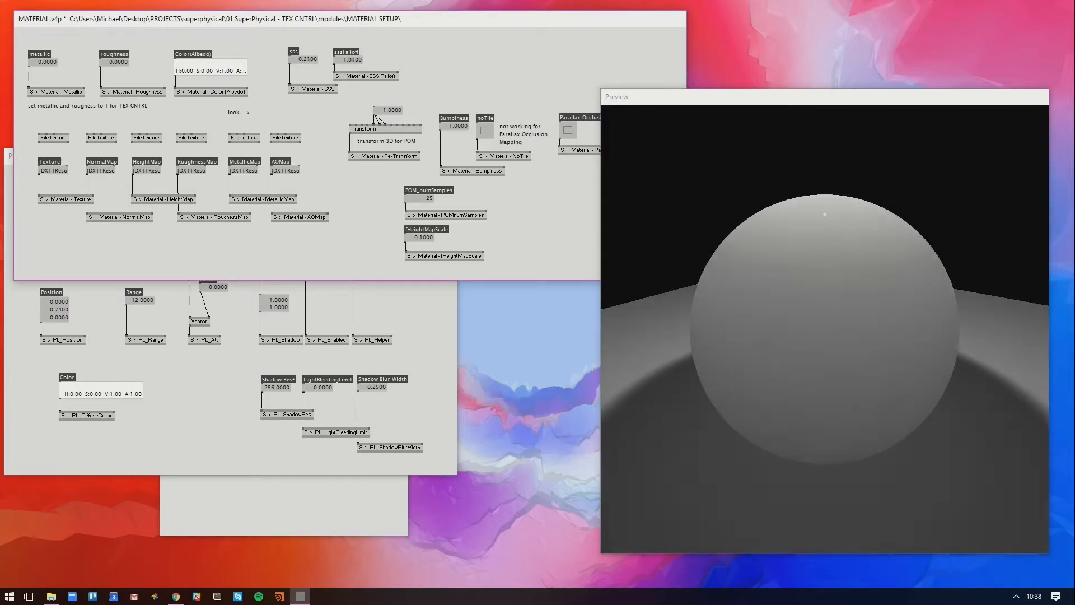
{"action": "left_click_drag", "start_coordinate": [309, 59], "coordinate": [358, 46]}
{"action": "left_click_drag", "start_coordinate": [804, 307], "coordinate": [748, 320]}
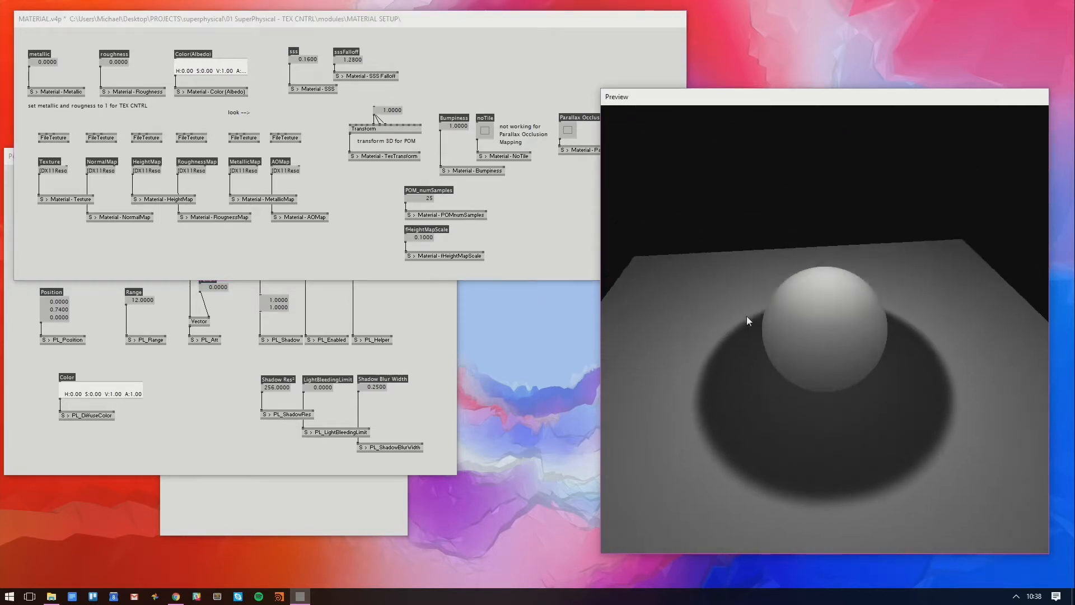
Raise the point light's Y position to 0.83 in the Point Setup patch and inspect the sphere up close
{"action": "left_click", "coordinate": [69, 322]}
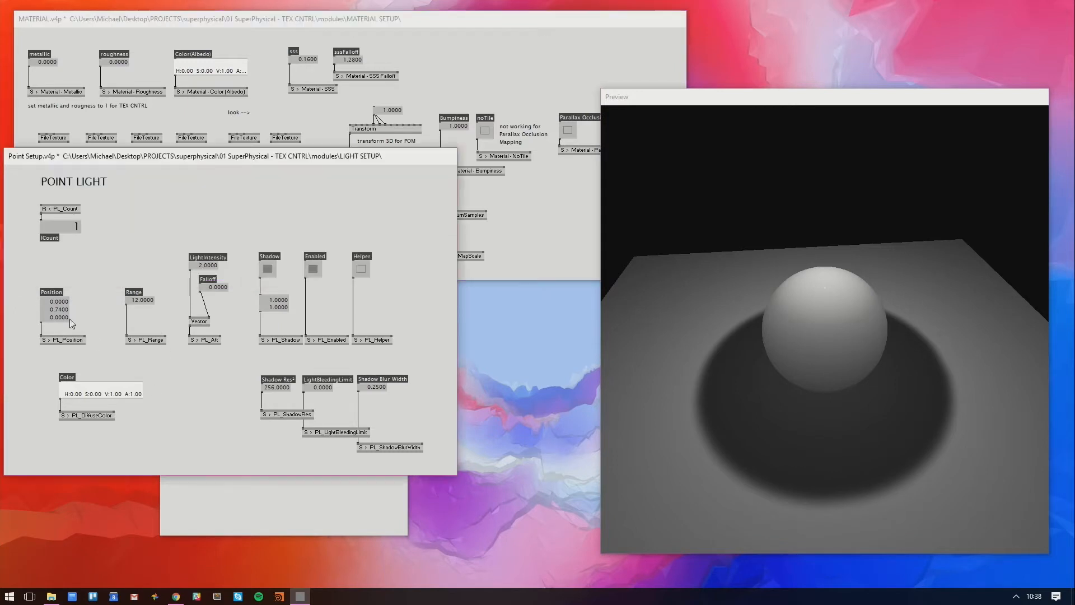
{"action": "mouse_move", "coordinate": [61, 309]}
{"action": "left_mouse_down"}
{"action": "mouse_move", "coordinate": [61, 321]}
{"action": "mouse_move", "coordinate": [61, 304]}
{"action": "left_mouse_up"}
{"action": "left_click_drag", "start_coordinate": [764, 365], "coordinate": [749, 450]}
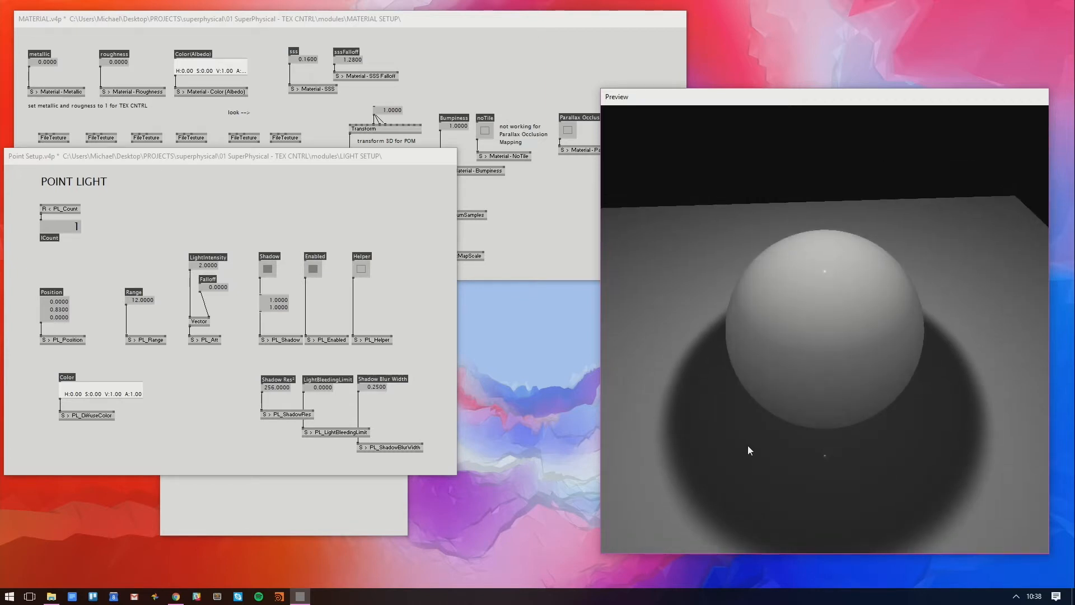
Reset both the sssFalloff and sss values to 0 in the MATERIAL patch
{"action": "left_click", "coordinate": [406, 59]}
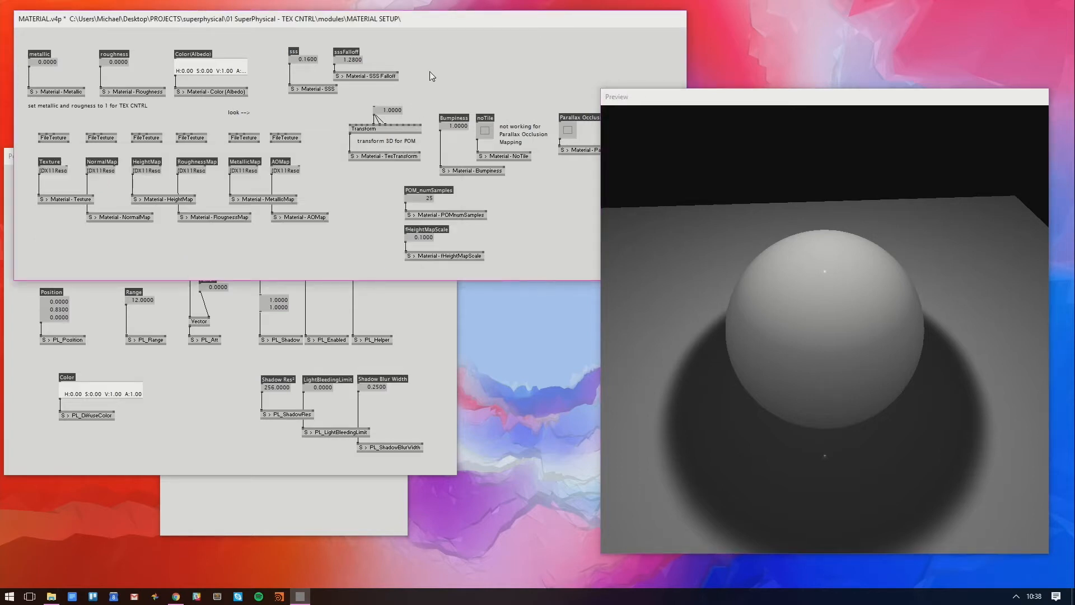
{"action": "double_click", "coordinate": [350, 60]}
{"action": "type", "text": "0"}
{"action": "key", "text": "Return"}
{"action": "right_click", "coordinate": [312, 58]}
{"action": "type", "text": "0"}
{"action": "key", "text": "Return"}
{"action": "left_click_drag", "start_coordinate": [876, 413], "coordinate": [891, 181]}
{"action": "left_click", "coordinate": [521, 75]}
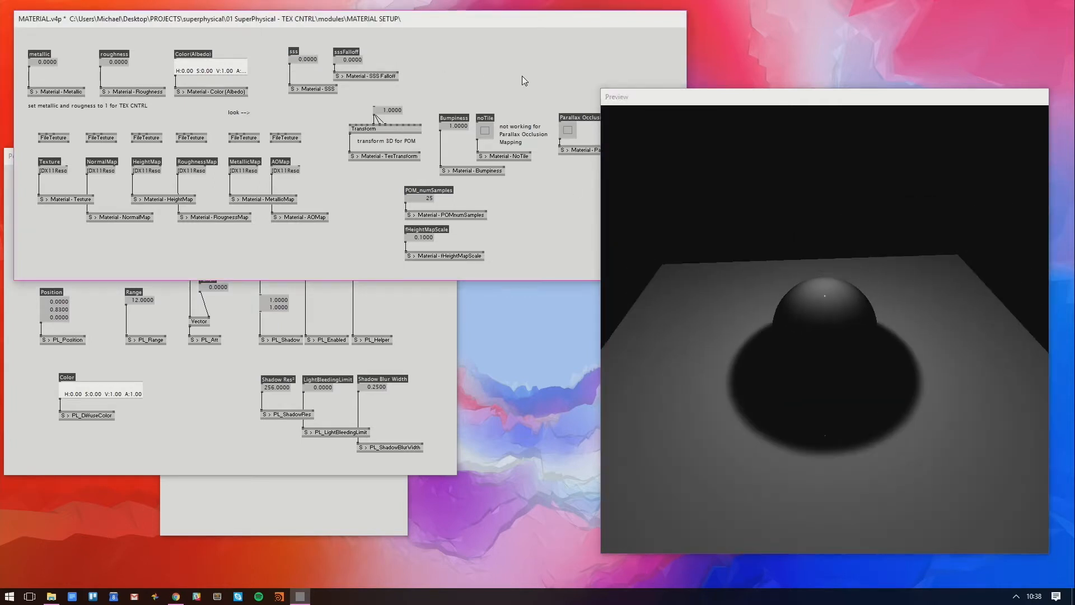
Close the Point Setup patch and move the Preview window closer so it overlaps the MATERIAL patch
{"action": "left_click", "coordinate": [397, 332]}
{"action": "key", "text": "alt+3"}
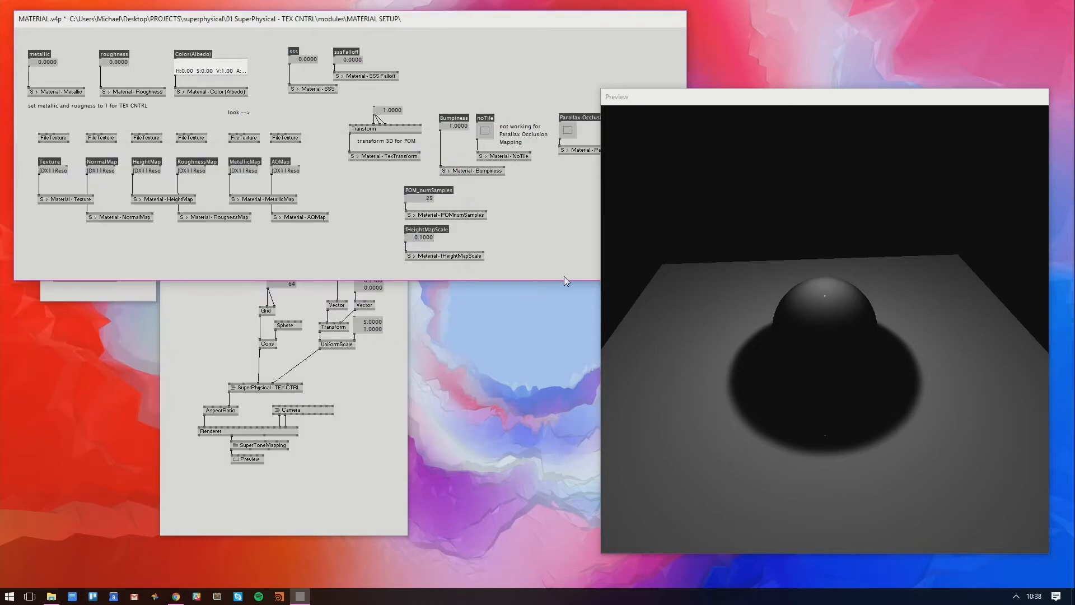
{"action": "left_click_drag", "start_coordinate": [685, 103], "coordinate": [622, 103]}
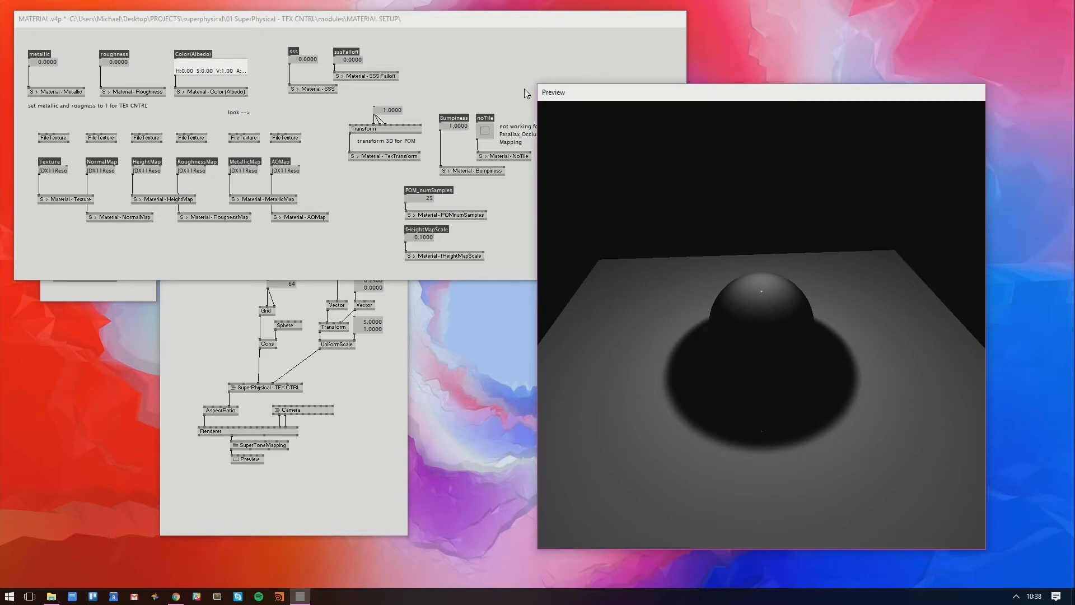
Try a material roughness of 0.21 and reset it to 0
{"action": "left_click_drag", "start_coordinate": [112, 62], "coordinate": [113, 59]}
{"action": "right_click", "coordinate": [113, 62]}
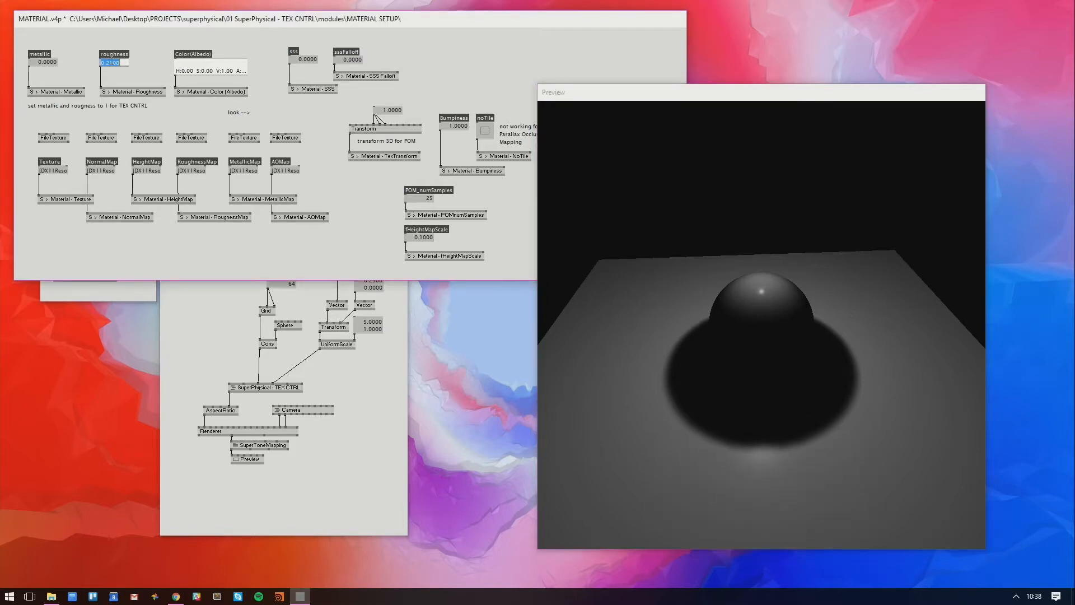
{"action": "type", "text": "0"}
{"action": "key", "text": "Return"}
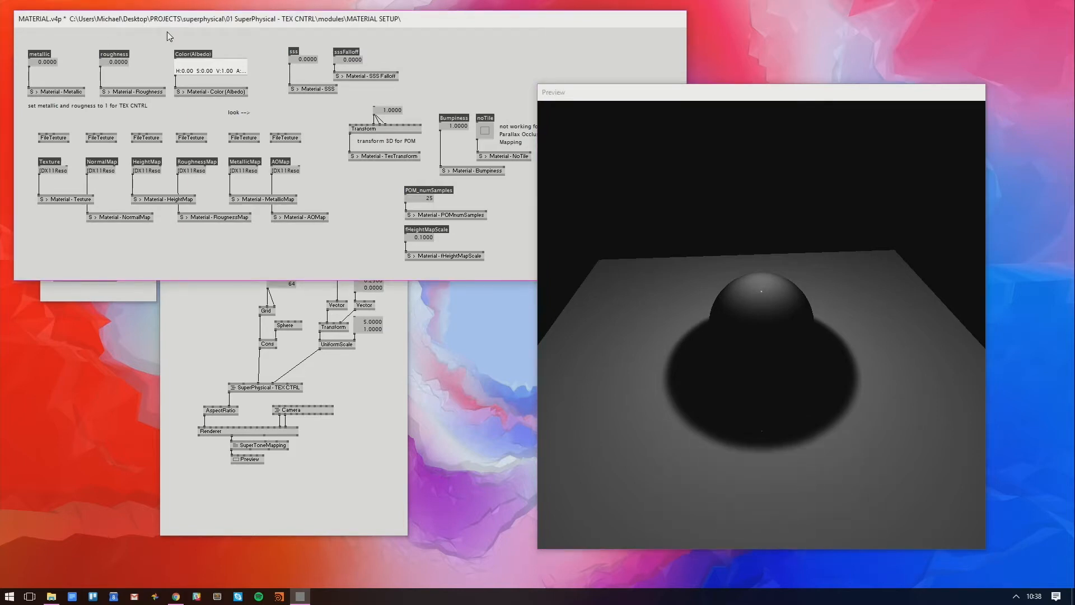
Switch to Chrome, search for Substance Designer in a new tab, and open its allegorithmic product page in a maximised window
{"action": "left_click", "coordinate": [345, 495]}
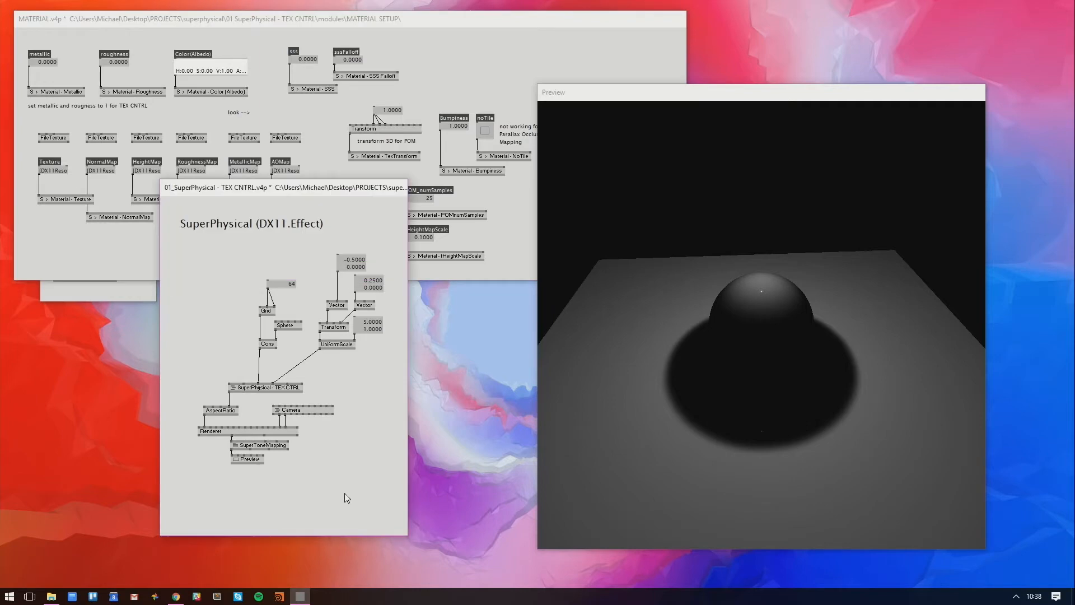
{"action": "left_click", "coordinate": [183, 601]}
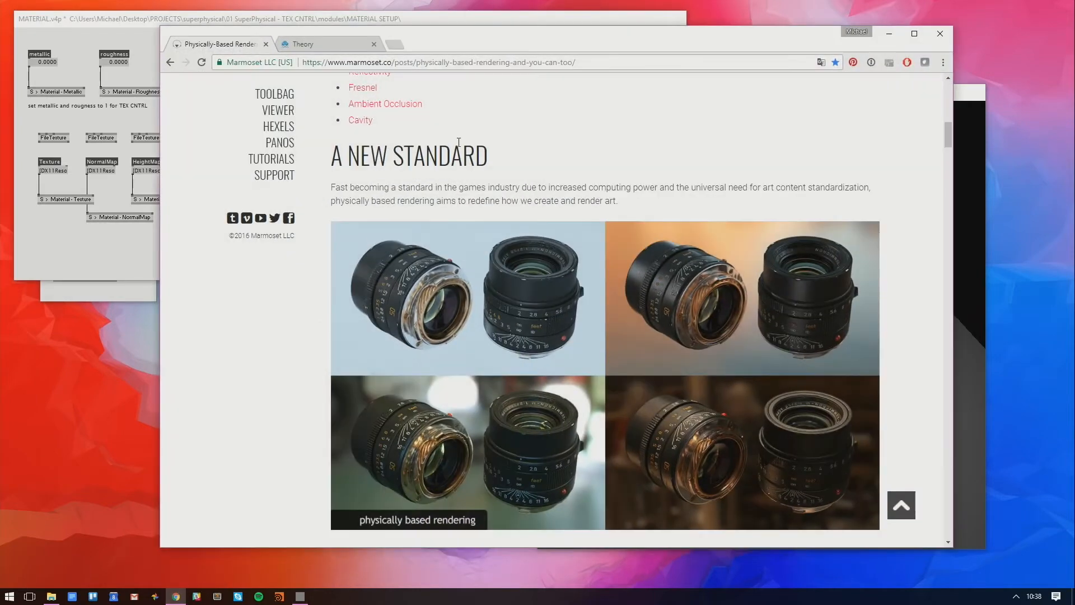
{"action": "left_click", "coordinate": [396, 45]}
{"action": "type", "text": "s"}
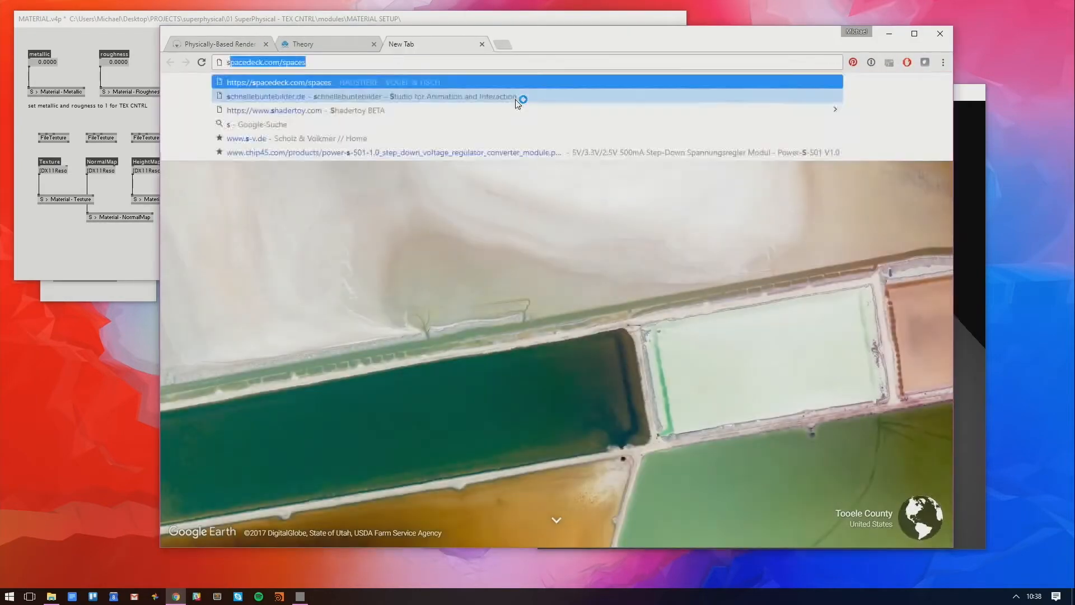
{"action": "type", "text": "ubstance"}
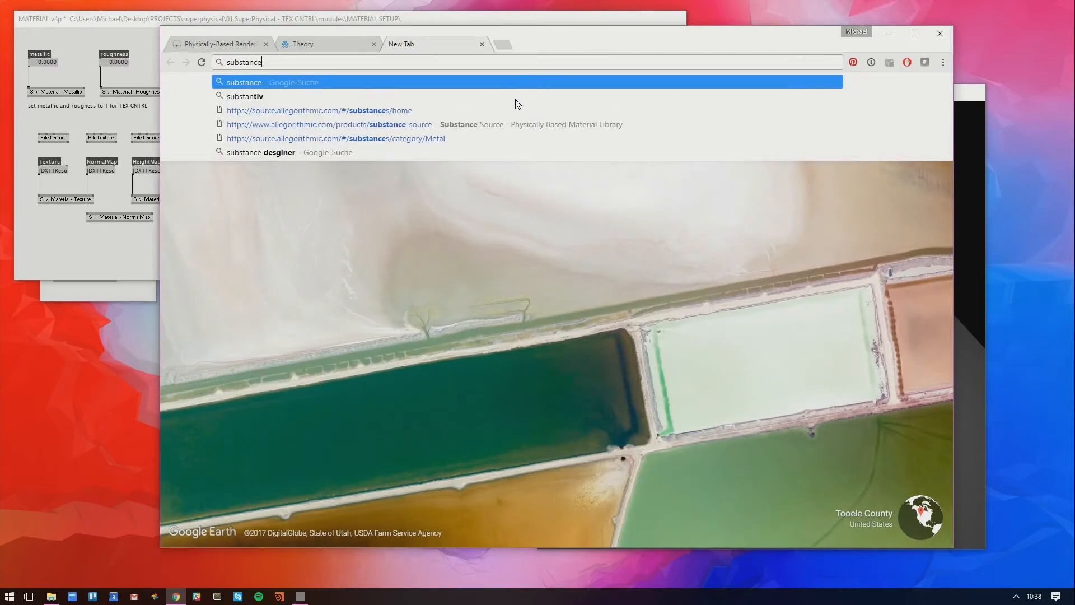
{"action": "type", "text": " desinger"}
{"action": "key", "text": "Return"}
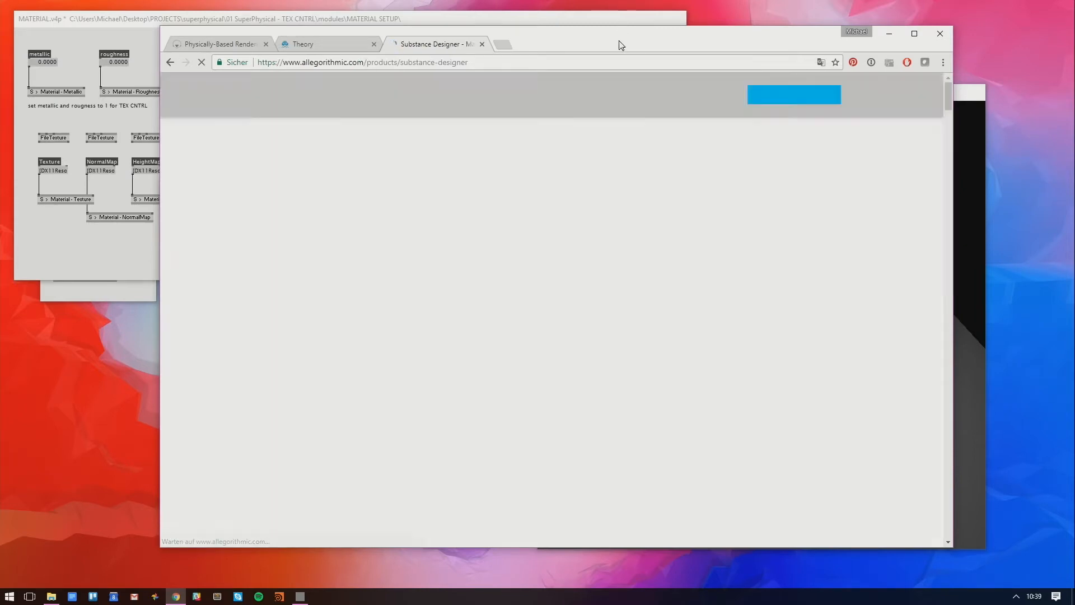
{"action": "double_click", "coordinate": [619, 45]}
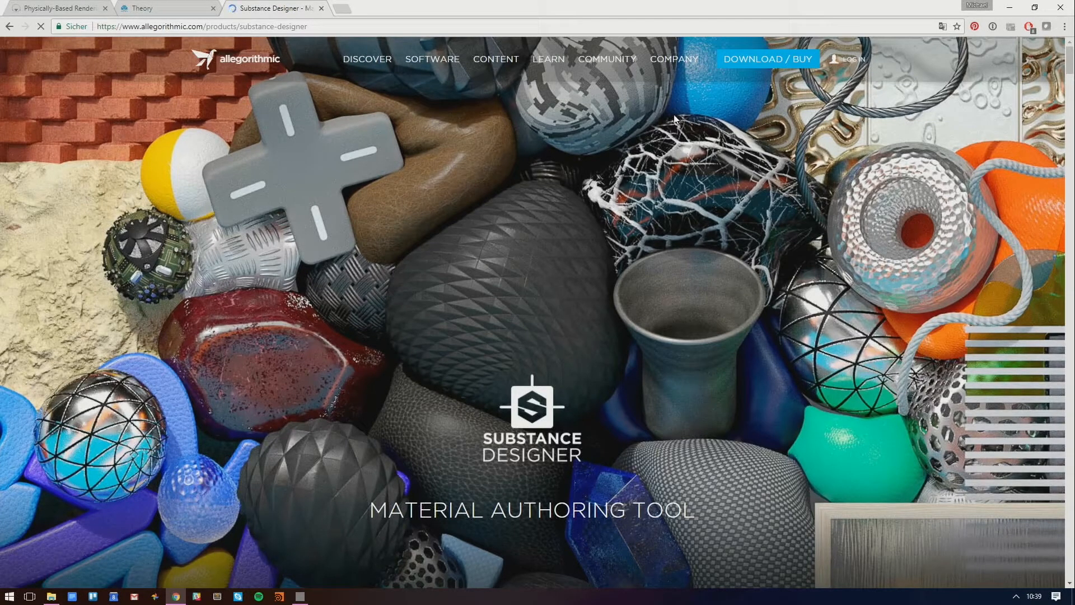
Skim the Substance Designer page and go to the Substance Source material library
{"action": "scroll", "coordinate": [718, 198], "scroll_direction": "down", "scroll_amount": 10}
{"action": "scroll", "coordinate": [720, 207], "scroll_direction": "down", "scroll_amount": 14}
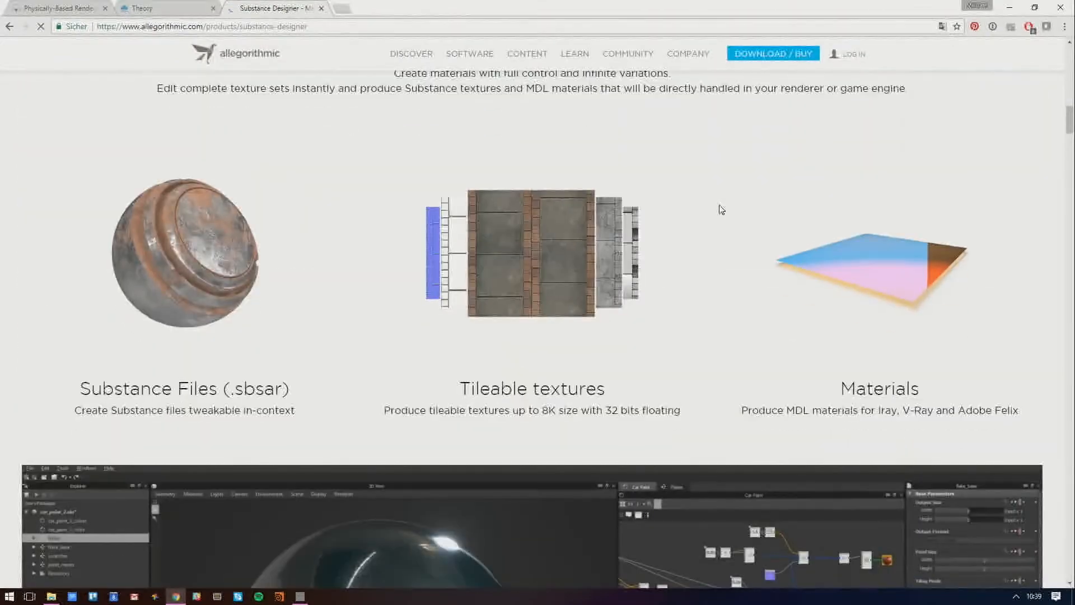
{"action": "scroll", "coordinate": [721, 207], "scroll_direction": "up", "scroll_amount": 20}
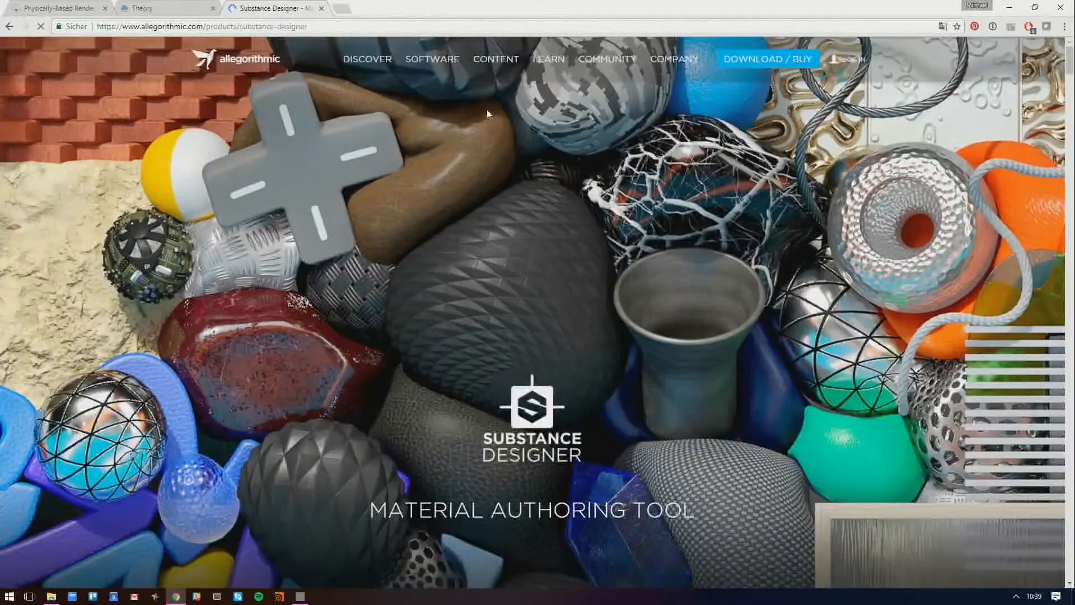
{"action": "mouse_move", "coordinate": [441, 71]}
{"action": "mouse_move", "coordinate": [495, 64]}
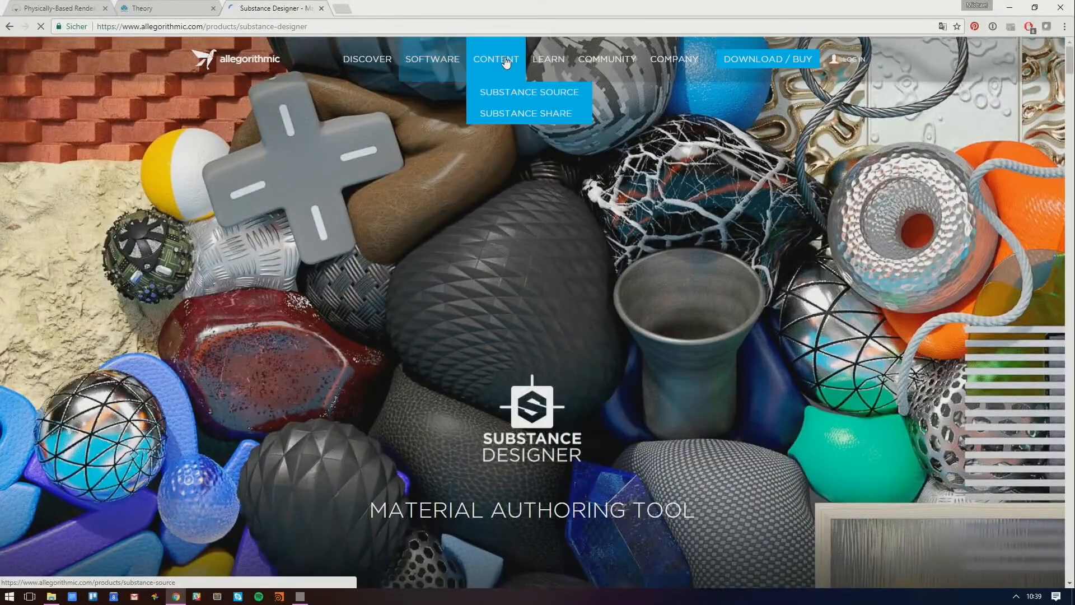
{"action": "left_click", "coordinate": [531, 96]}
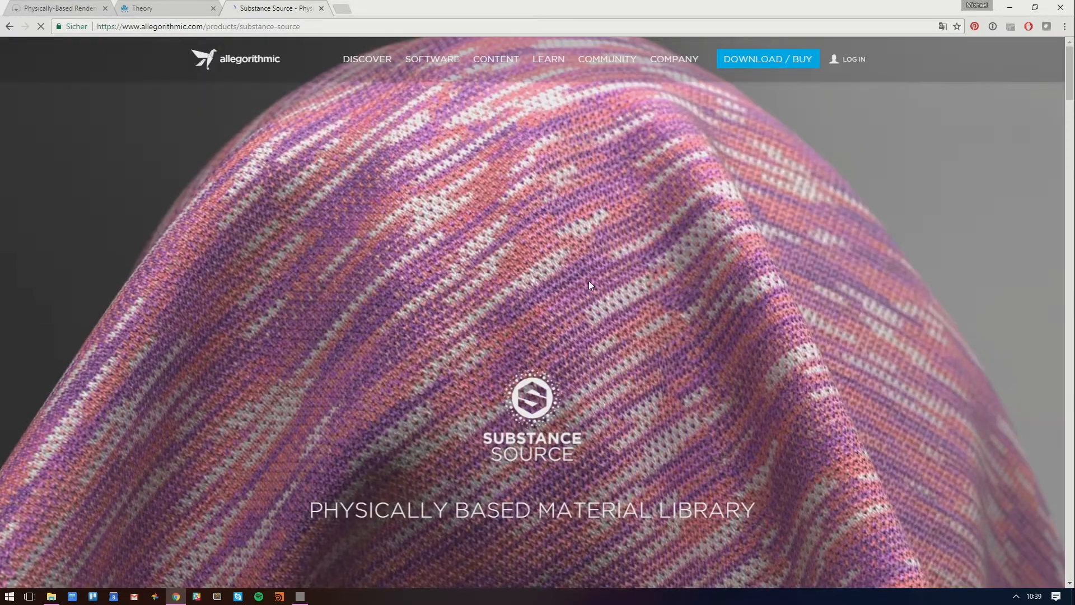
{"action": "scroll", "coordinate": [589, 281], "scroll_direction": "down", "scroll_amount": 8}
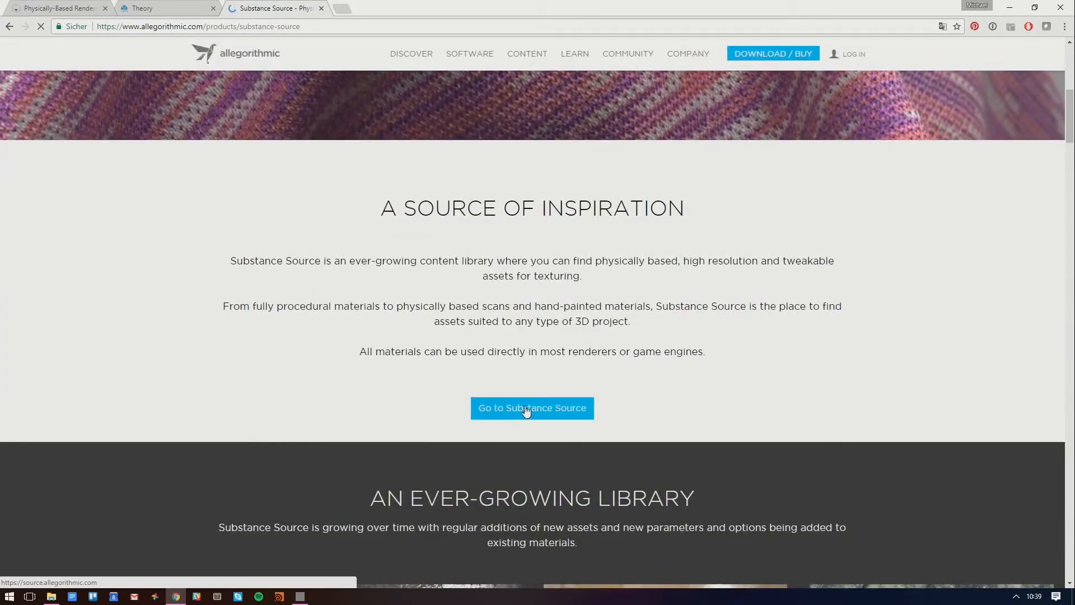
{"action": "left_click", "coordinate": [527, 411]}
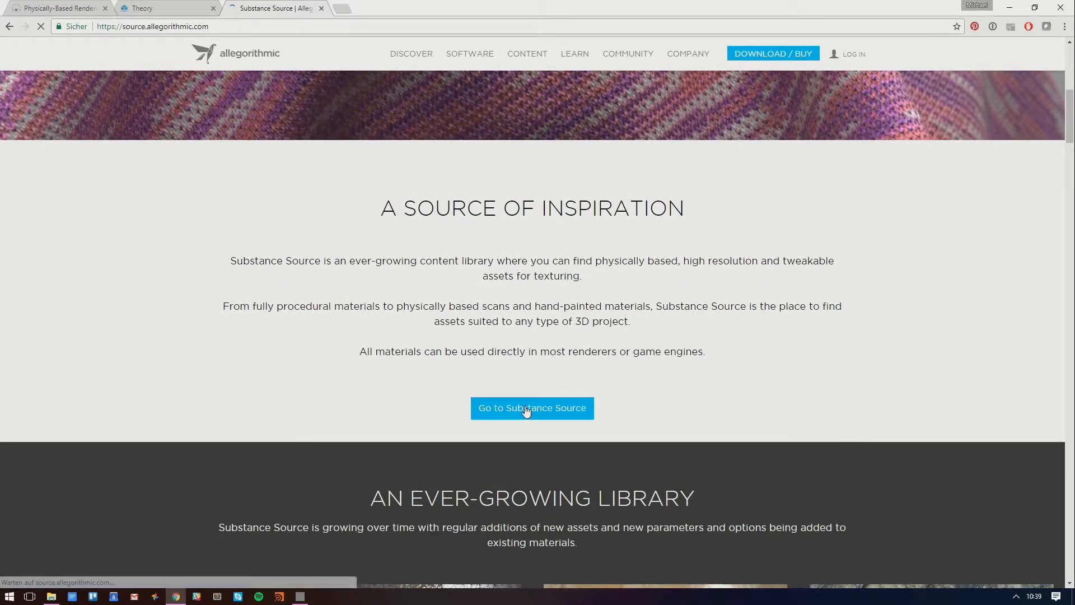
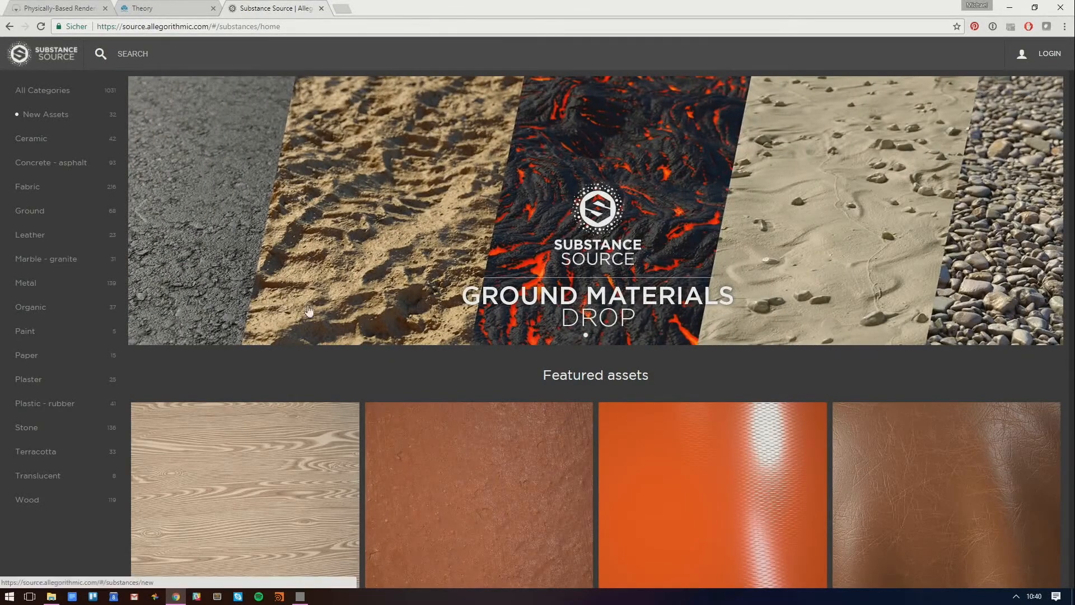
Open the Steel Heavy Corroded material from the featured assets and examine its texture maps and rendered previews
{"action": "scroll", "coordinate": [408, 309], "scroll_direction": "down", "scroll_amount": 5}
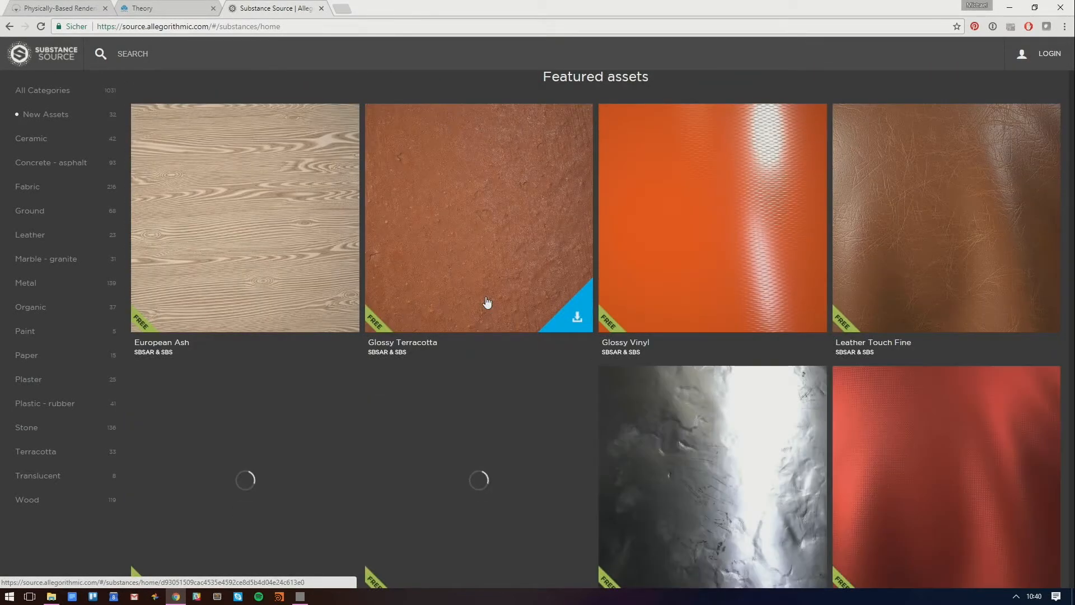
{"action": "scroll", "coordinate": [504, 269], "scroll_direction": "down", "scroll_amount": 3}
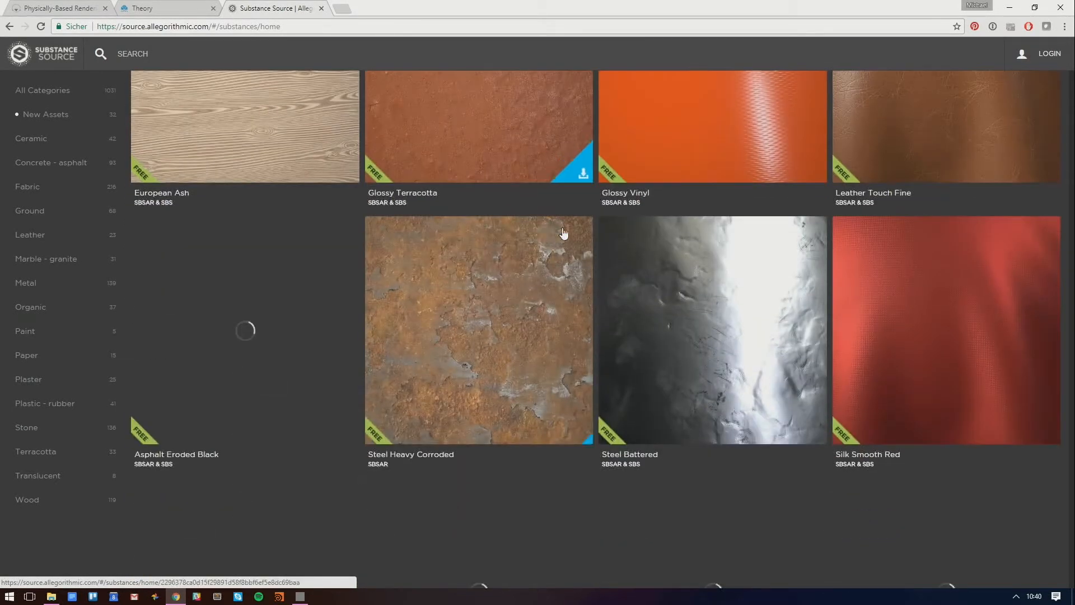
{"action": "left_click", "coordinate": [464, 321]}
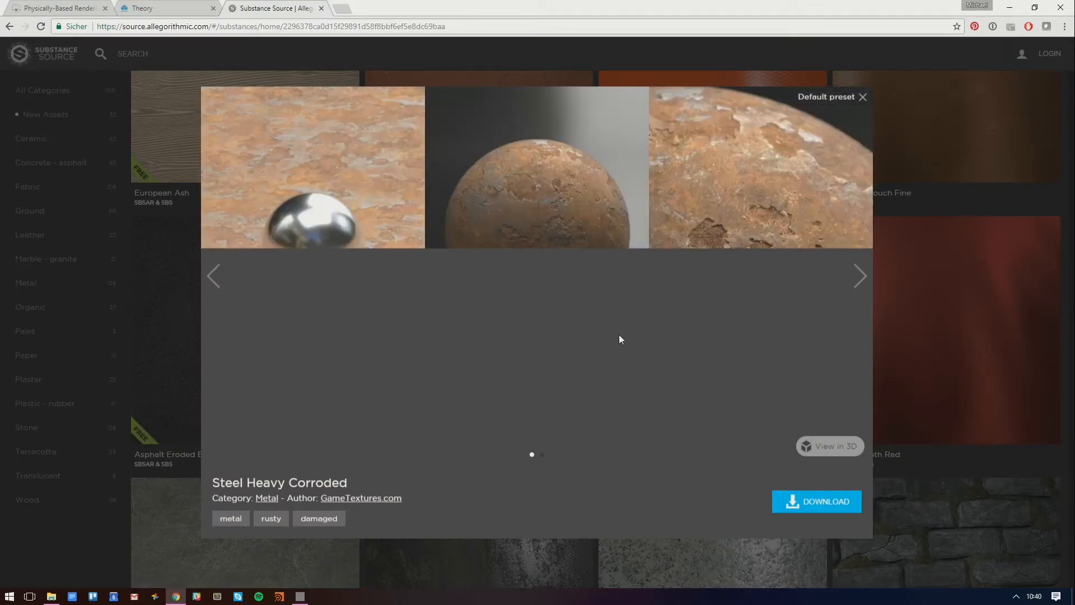
{"action": "left_click", "coordinate": [860, 274]}
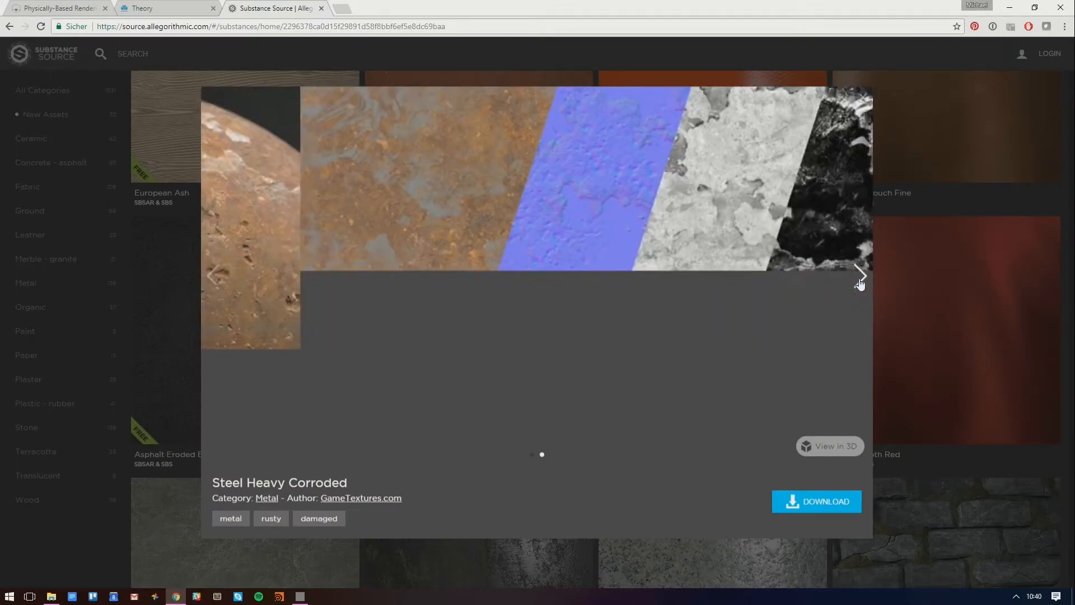
{"action": "left_click", "coordinate": [859, 277]}
{"action": "left_click", "coordinate": [860, 277]}
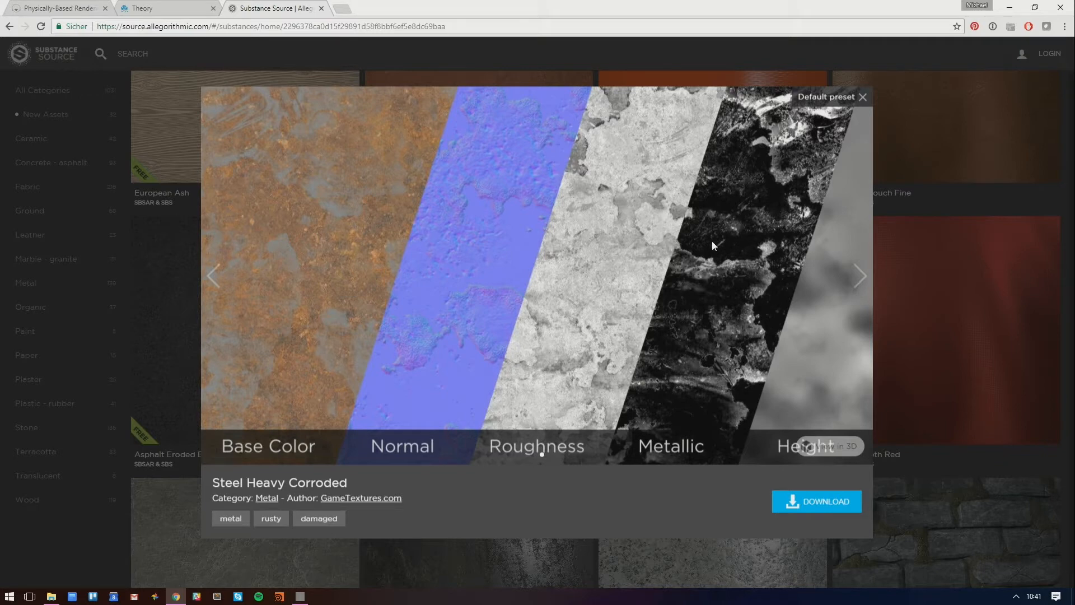
{"action": "left_click", "coordinate": [216, 282]}
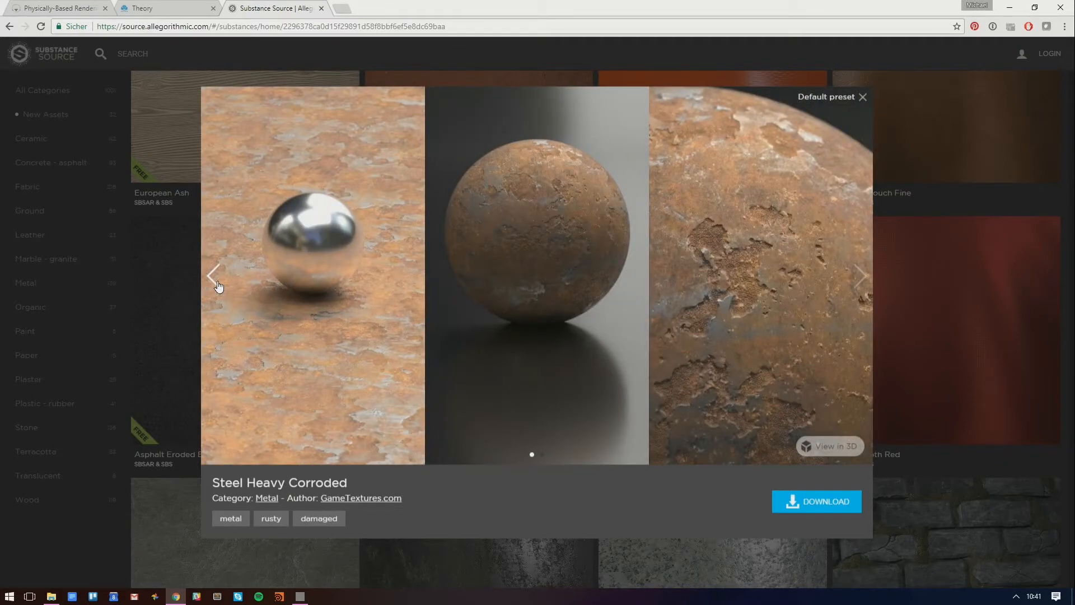
Close the material preview, open freepbr.com in a new tab, and skim its latest texture sets and categories
{"action": "left_click", "coordinate": [862, 97]}
{"action": "left_click", "coordinate": [343, 8]}
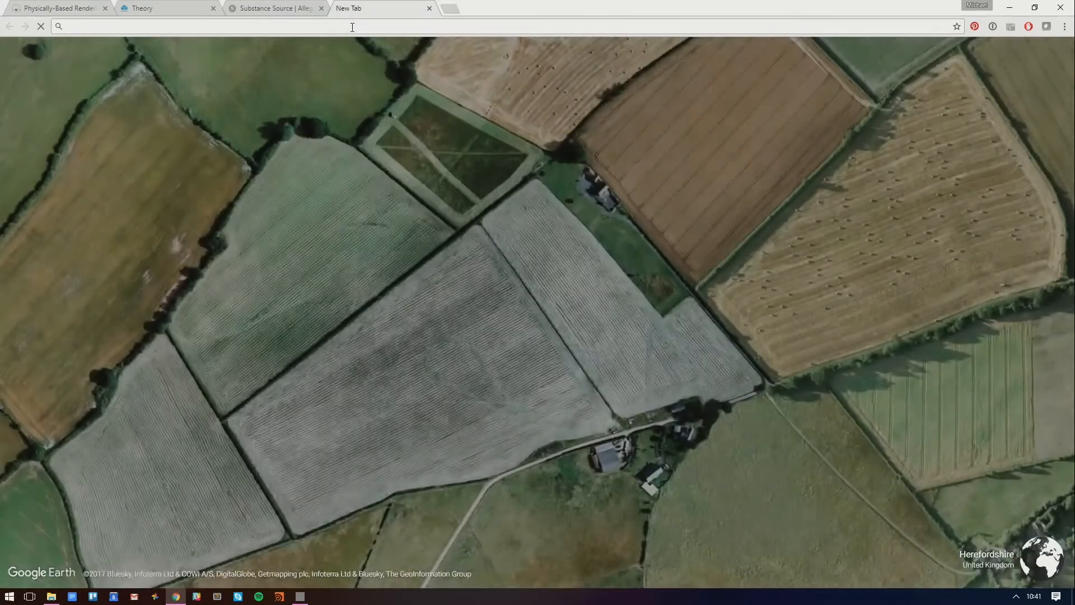
{"action": "type", "text": "free"}
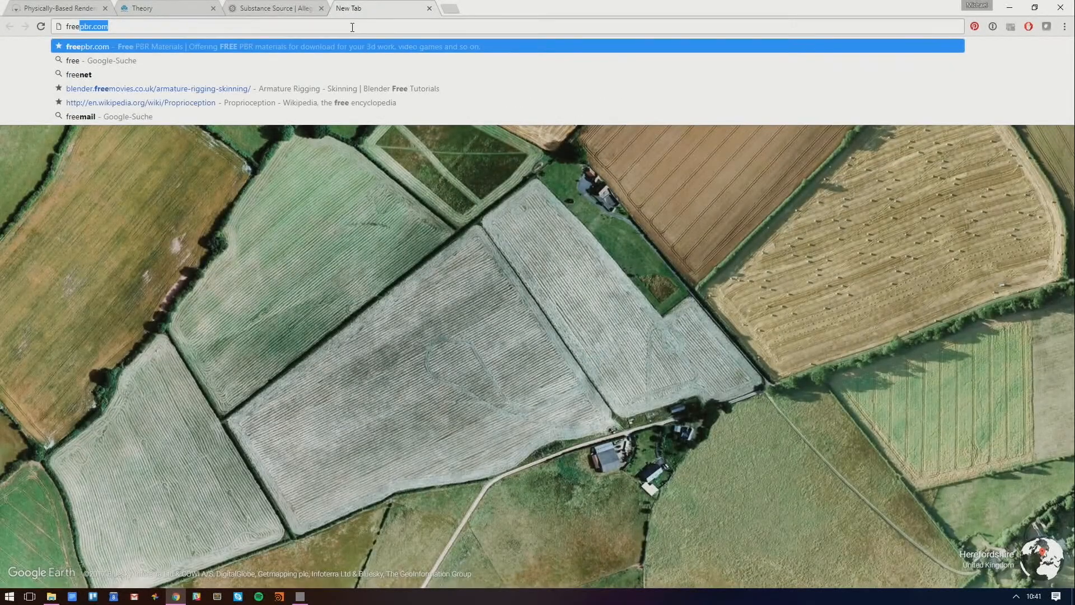
{"action": "key", "text": "Return"}
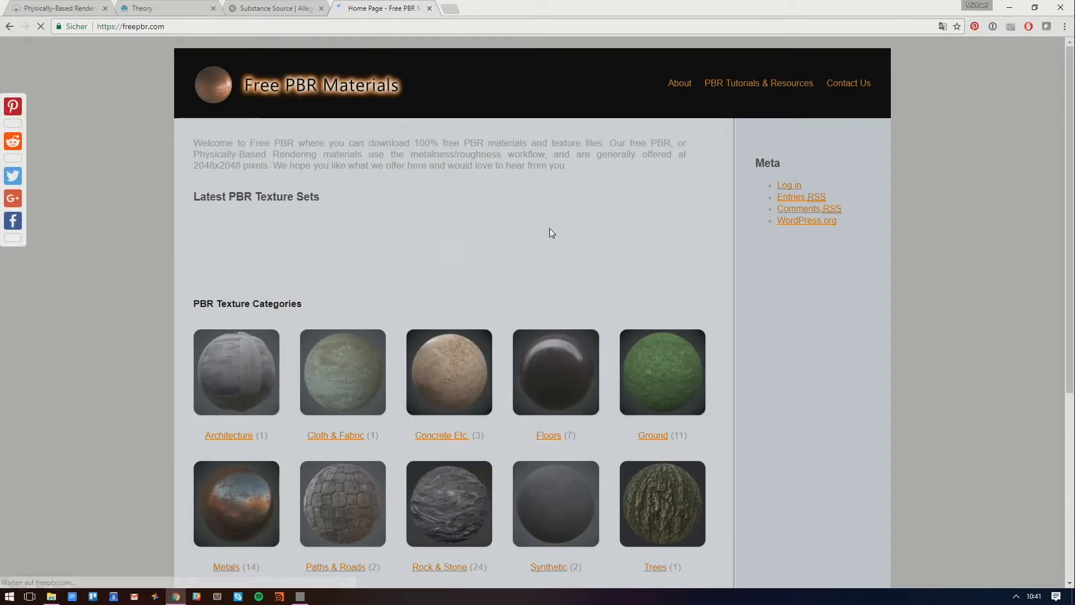
{"action": "scroll", "coordinate": [551, 234], "scroll_direction": "down", "scroll_amount": 2}
{"action": "scroll", "coordinate": [551, 234], "scroll_direction": "down", "scroll_amount": 1}
{"action": "scroll", "coordinate": [551, 233], "scroll_direction": "up", "scroll_amount": 3}
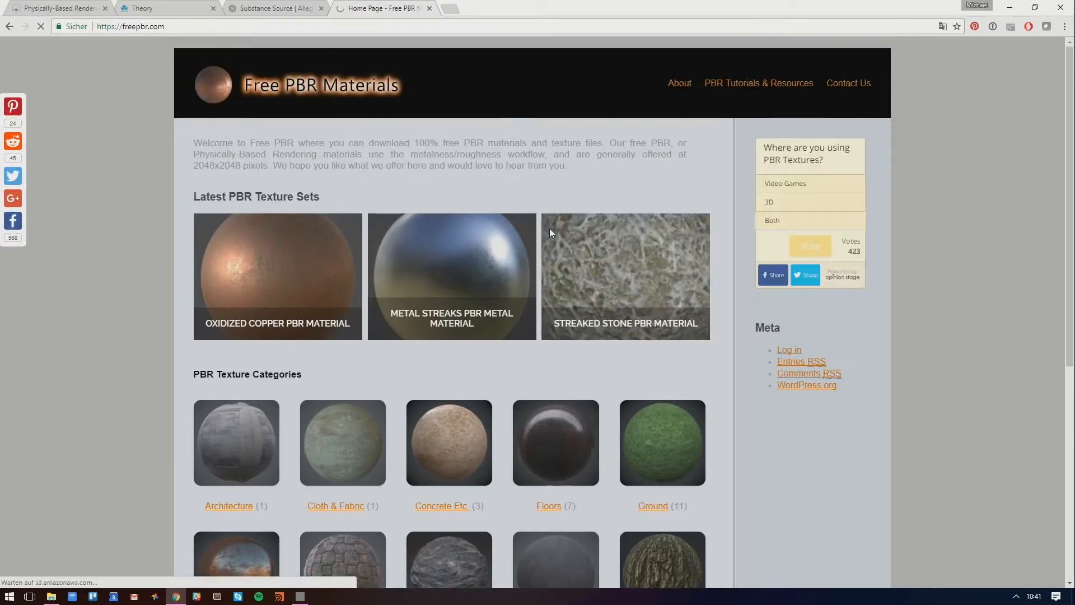
{"action": "scroll", "coordinate": [549, 227], "scroll_direction": "down", "scroll_amount": 3}
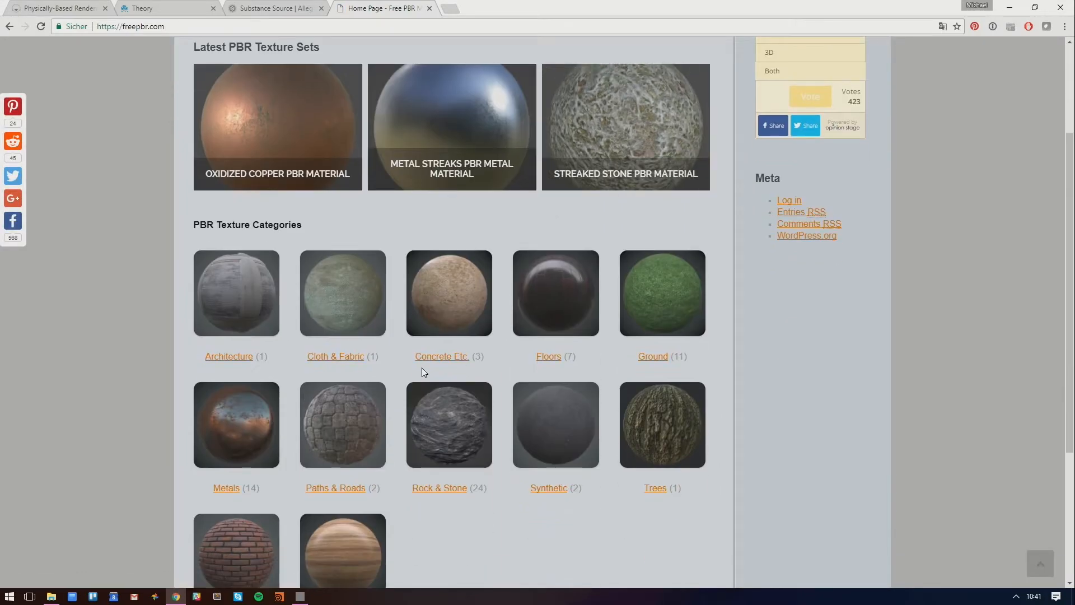
Open the Slate Rock #2 PBR Material from the Rock & Stone category, examine its download options, and dismiss the newsletter popup
{"action": "left_click", "coordinate": [448, 442]}
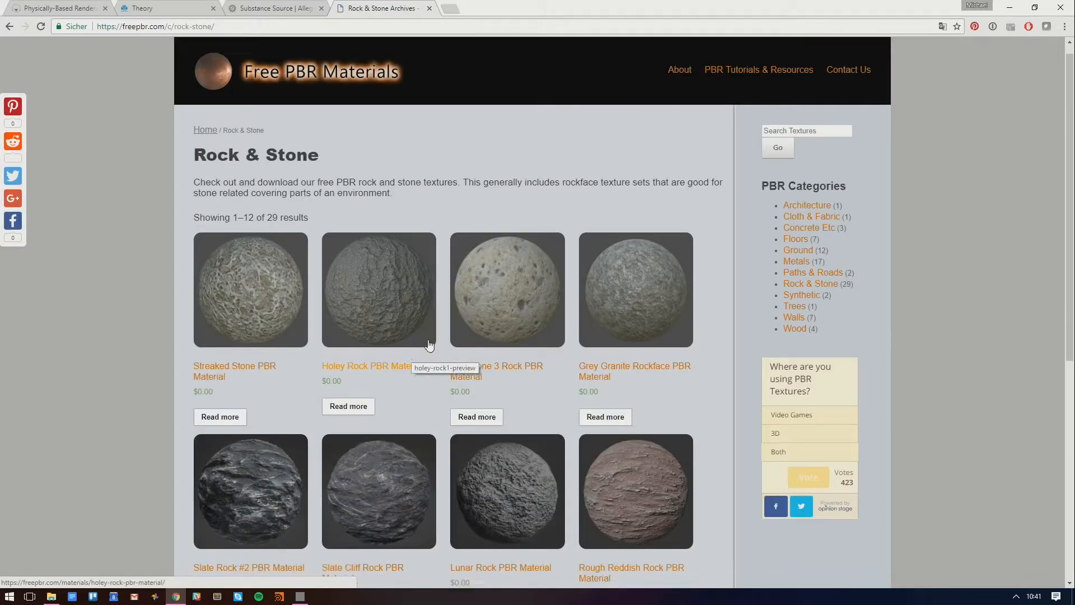
{"action": "scroll", "coordinate": [430, 344], "scroll_direction": "down", "scroll_amount": 3}
{"action": "left_click", "coordinate": [267, 364]}
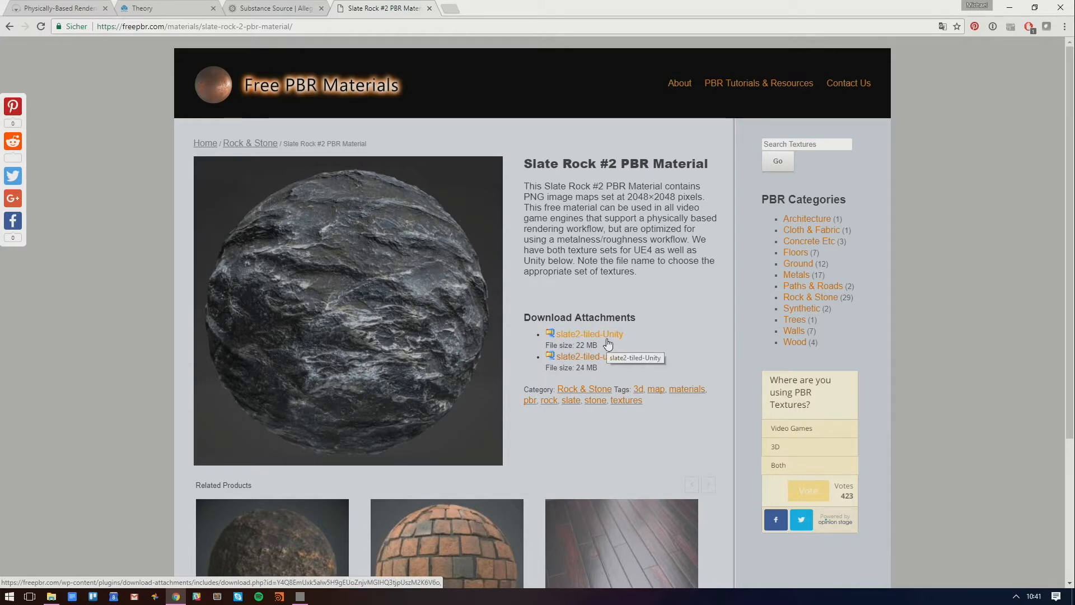
{"action": "scroll", "coordinate": [515, 308], "scroll_direction": "down", "scroll_amount": 3}
{"action": "scroll", "coordinate": [515, 308], "scroll_direction": "up", "scroll_amount": 3}
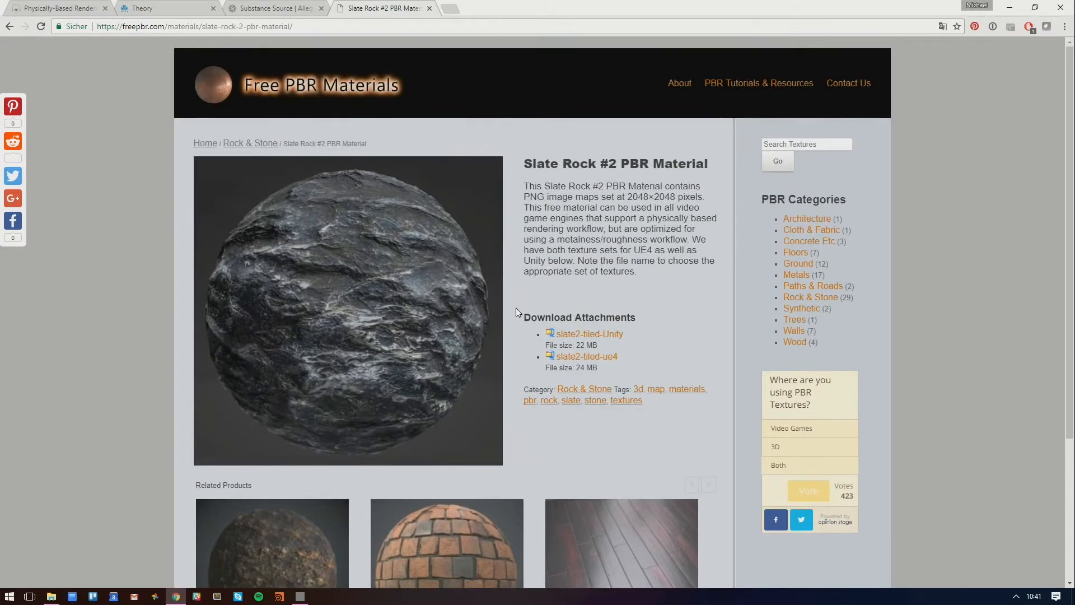
{"action": "scroll", "coordinate": [516, 308], "scroll_direction": "down", "scroll_amount": 3}
{"action": "scroll", "coordinate": [516, 307], "scroll_direction": "down", "scroll_amount": 1}
{"action": "scroll", "coordinate": [516, 308], "scroll_direction": "up", "scroll_amount": 3}
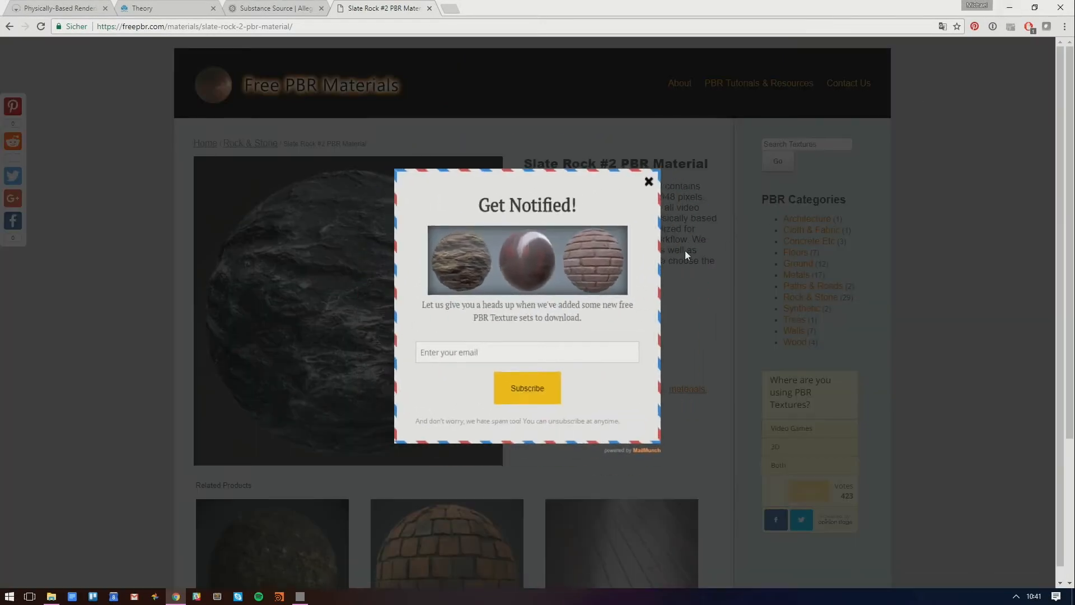
{"action": "left_click", "coordinate": [660, 188]}
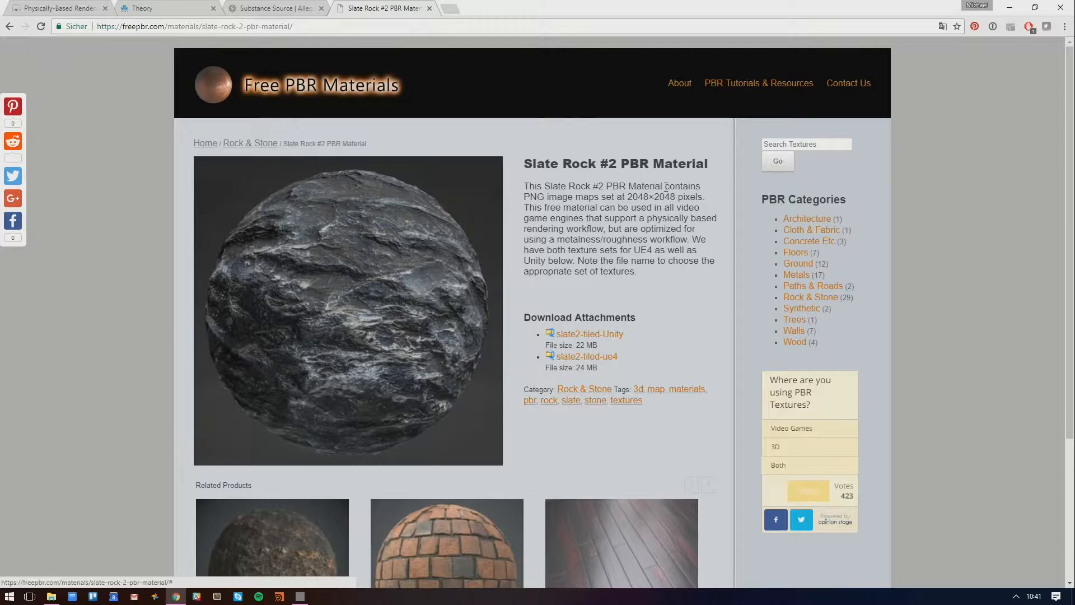
Return to the vvvv MATERIAL patch, browse the Materials asset folders from the first FileTexture's filename, and cancel without changing the file
{"action": "left_click", "coordinate": [1011, 8]}
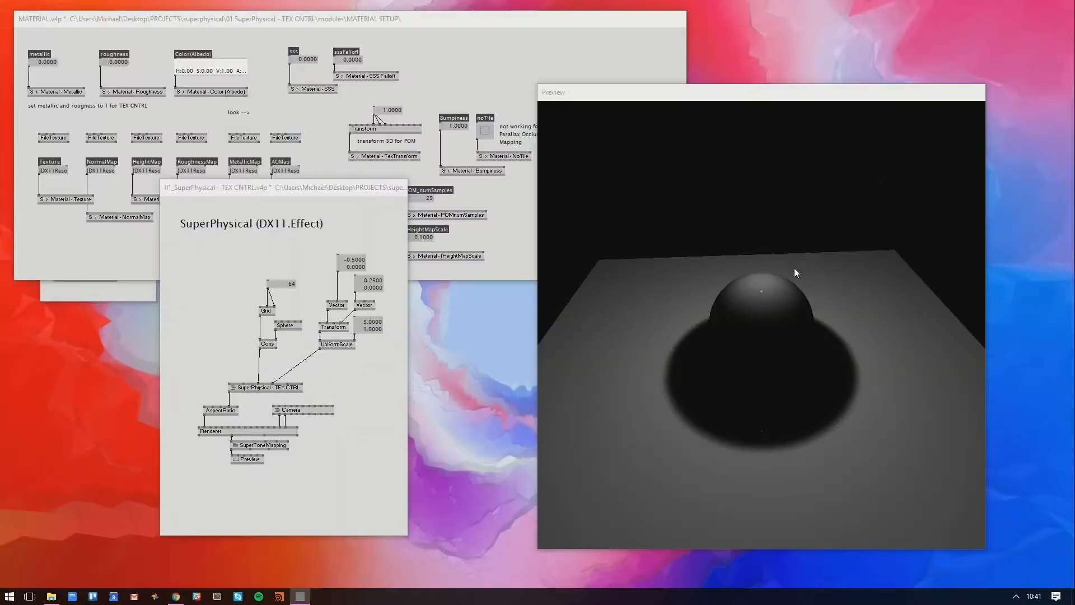
{"action": "left_click", "coordinate": [330, 128]}
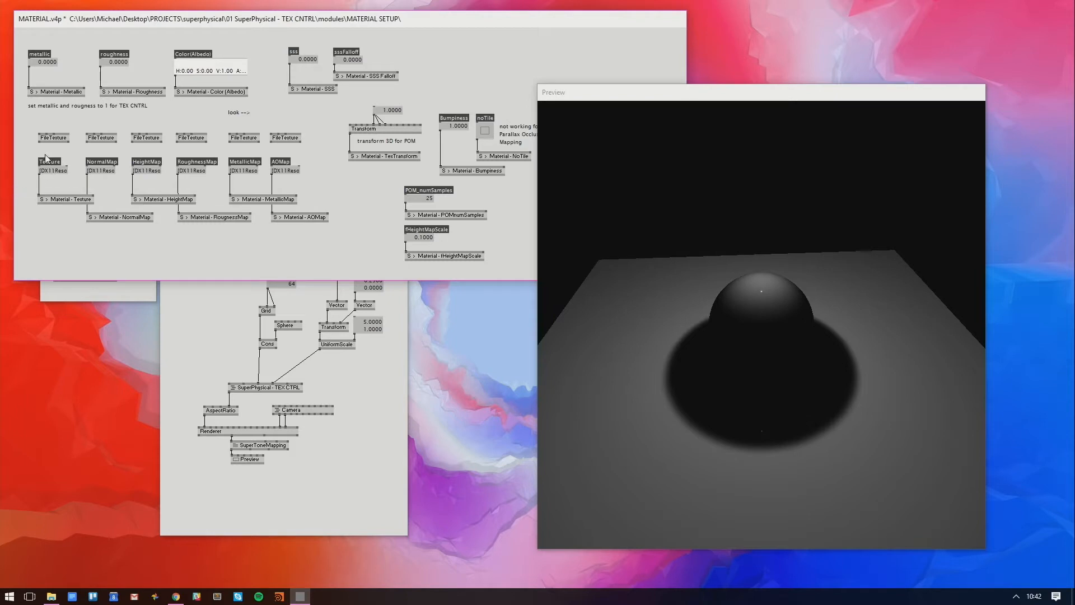
{"action": "mouse_move", "coordinate": [40, 136]}
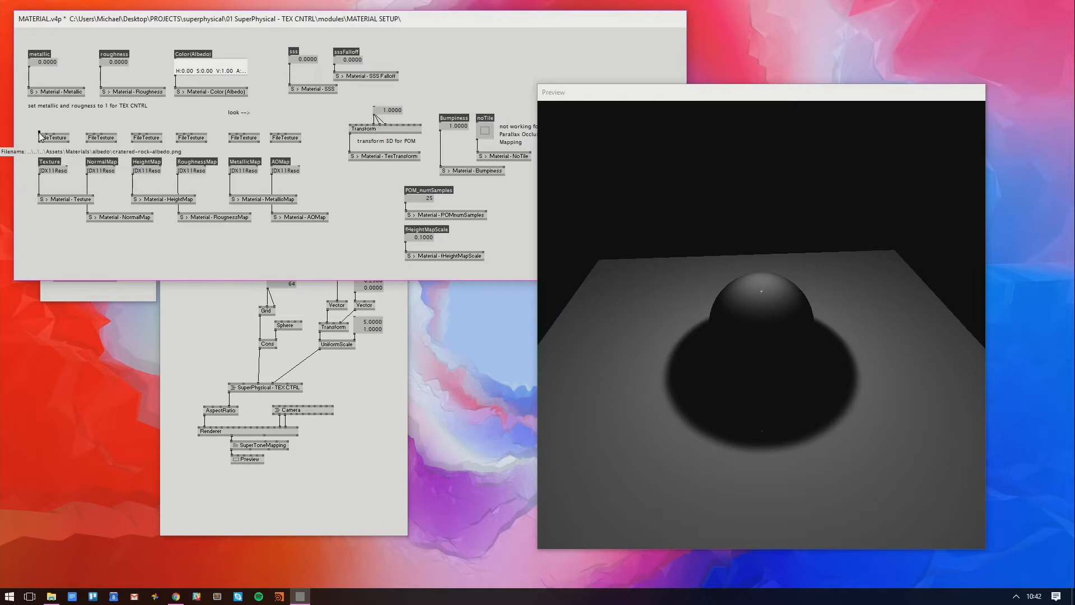
{"action": "right_click", "coordinate": [40, 136]}
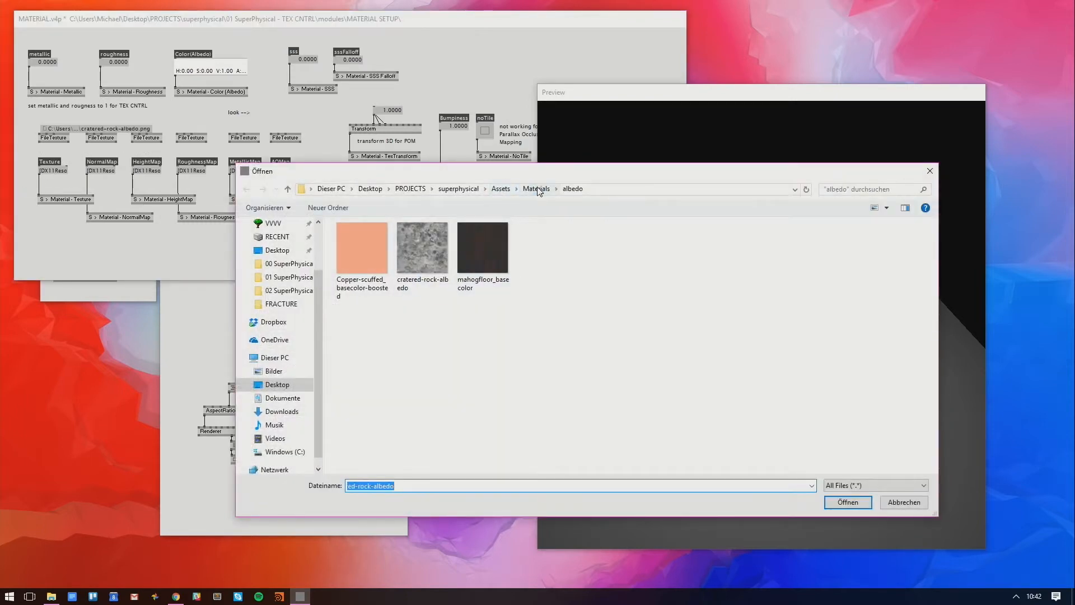
{"action": "left_click", "coordinate": [536, 188]}
{"action": "left_click_drag", "start_coordinate": [379, 344], "coordinate": [350, 239]}
{"action": "left_click", "coordinate": [444, 367]}
{"action": "left_click", "coordinate": [904, 502]}
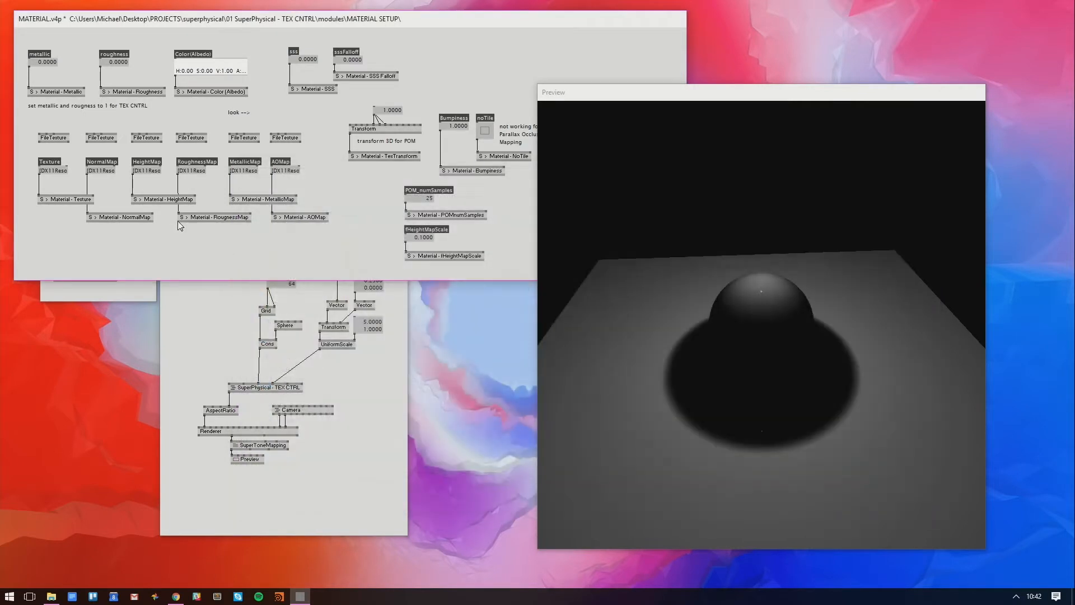
Connect the cratered-rock albedo FileTexture to the Texture input and inspect the textured sphere in the preview
{"action": "left_click", "coordinate": [39, 141]}
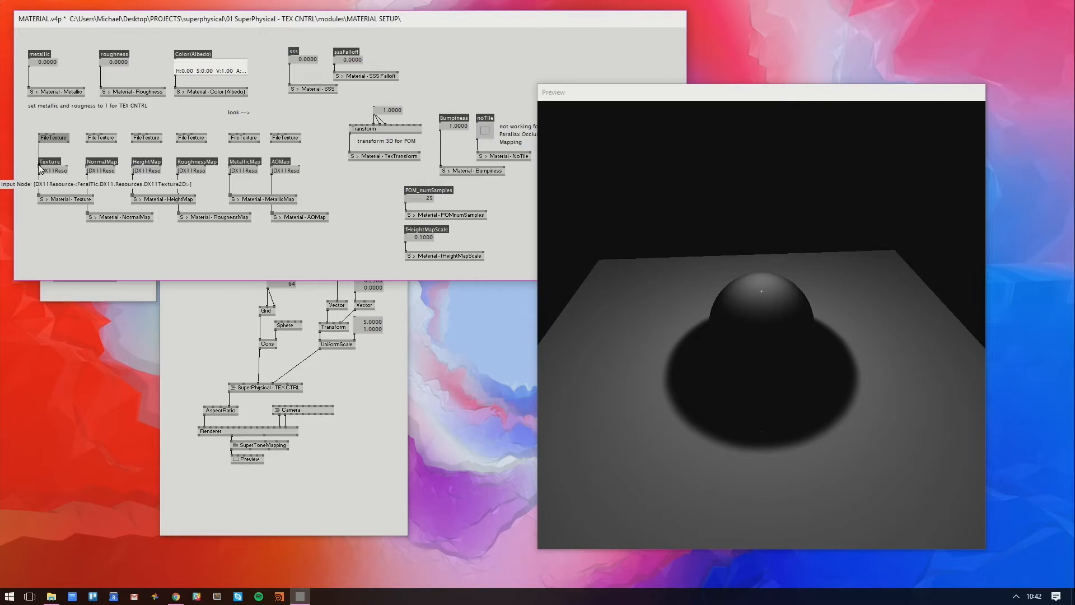
{"action": "left_click", "coordinate": [39, 166]}
{"action": "left_click_drag", "start_coordinate": [683, 227], "coordinate": [750, 336]}
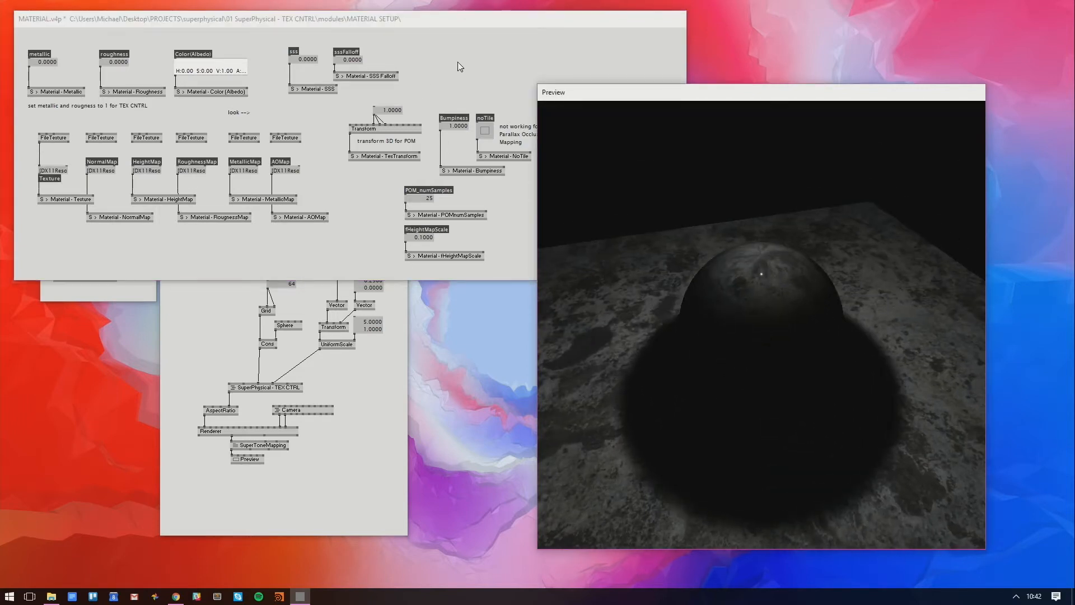
{"action": "left_click_drag", "start_coordinate": [724, 240], "coordinate": [729, 290]}
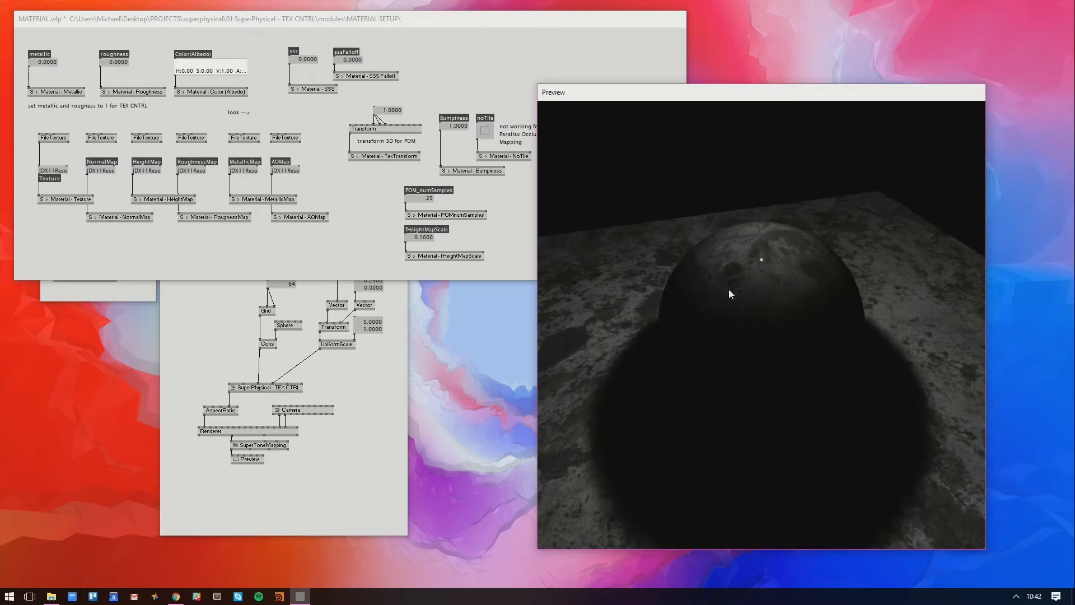
Set Bumpiness to 0 and connect the second FileTexture node to the NormalMap input
{"action": "double_click", "coordinate": [458, 126]}
{"action": "type", "text": "0"}
{"action": "key", "text": "Return"}
{"action": "left_click", "coordinate": [87, 142]}
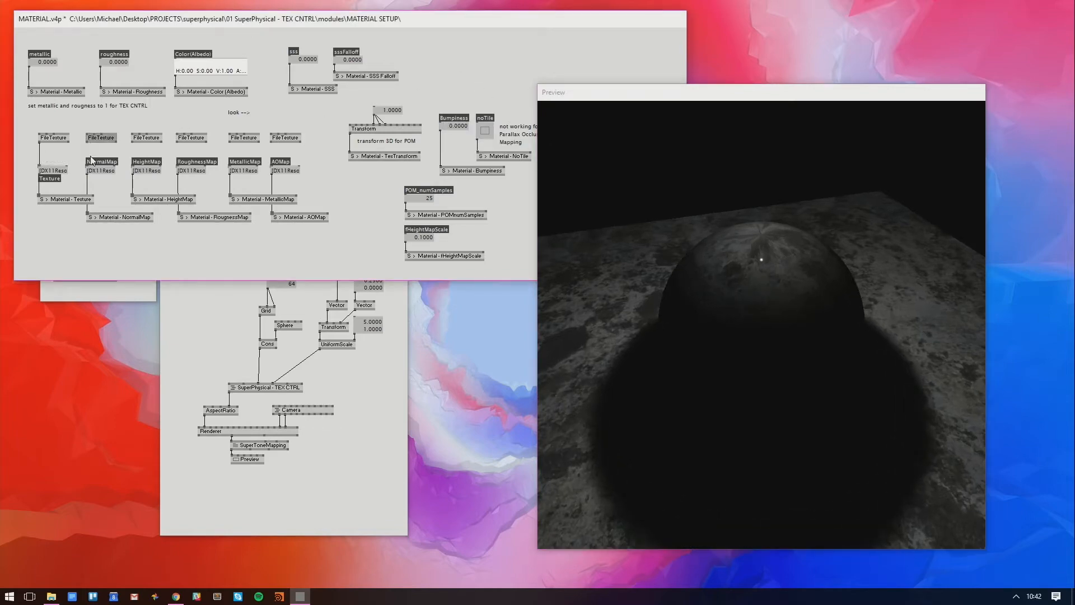
{"action": "left_click", "coordinate": [88, 171]}
{"action": "left_click_drag", "start_coordinate": [740, 268], "coordinate": [763, 262]}
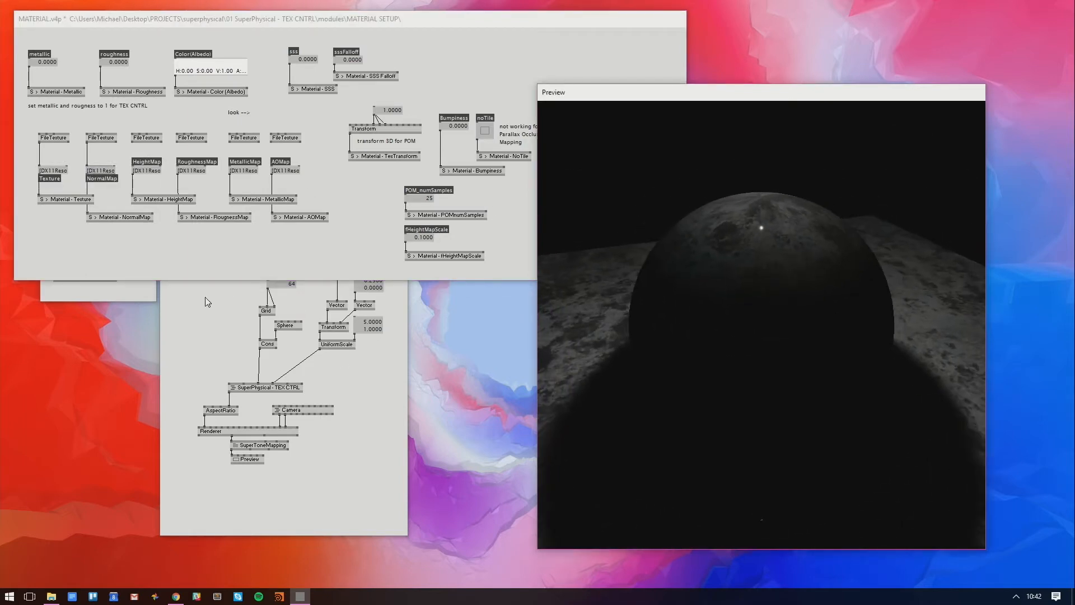
In the LIGHT SETUP patch, raise the Global Reflection Color brightness to 0.08 and the Global Diffuse Color brightness to 0.34
{"action": "left_click", "coordinate": [142, 297]}
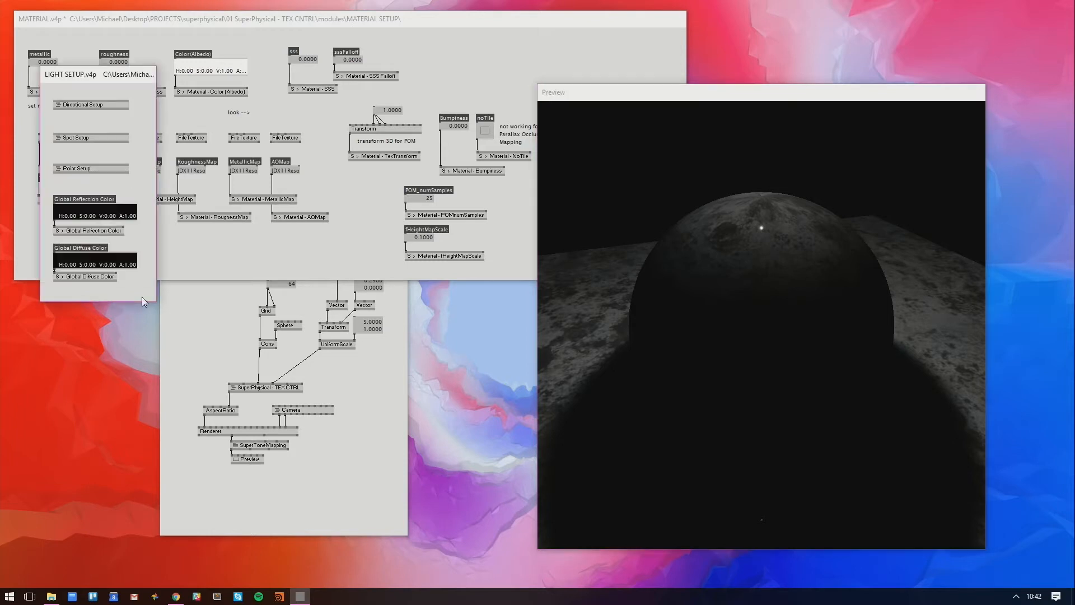
{"action": "left_click_drag", "start_coordinate": [95, 216], "coordinate": [95, 207]}
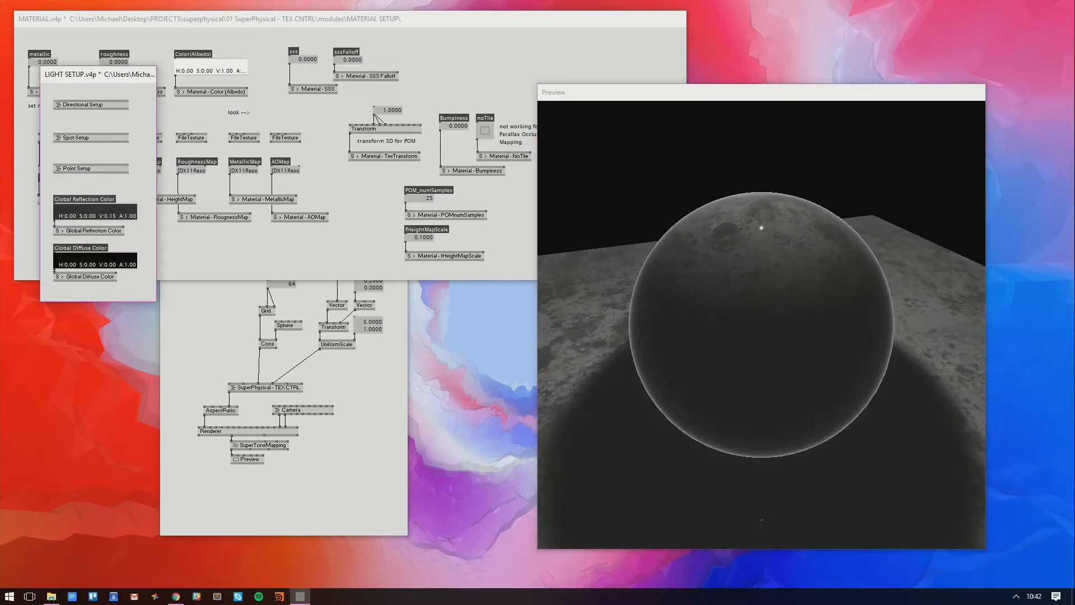
{"action": "left_click_drag", "start_coordinate": [103, 255], "coordinate": [114, 224]}
{"action": "left_click_drag", "start_coordinate": [858, 267], "coordinate": [851, 285]}
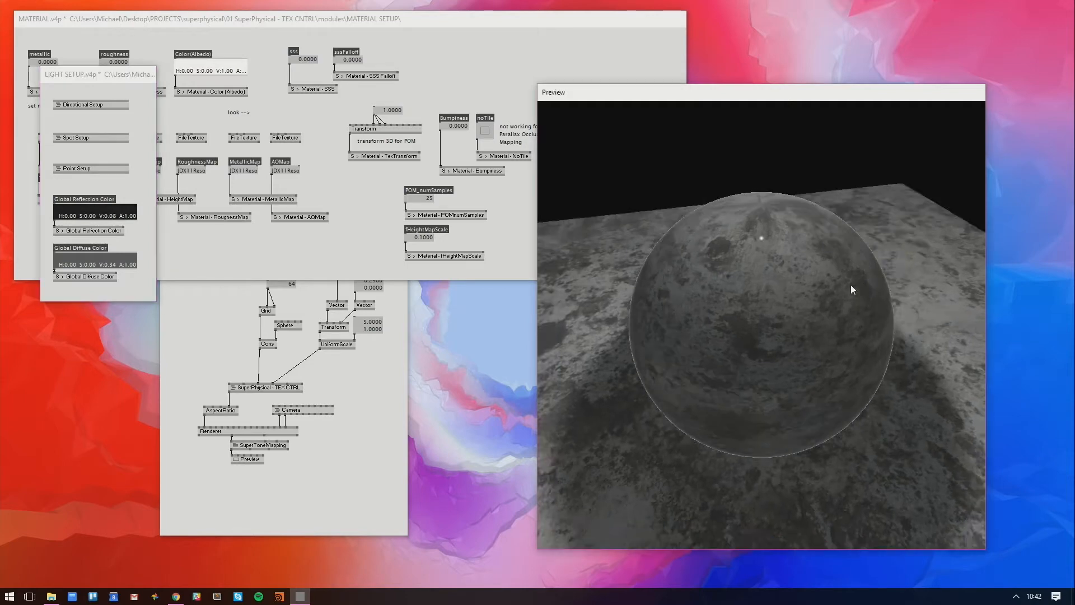
Try a material Bumpiness of 1, inspect the relief on the sphere, and reduce it to 0.6
{"action": "left_click", "coordinate": [220, 246]}
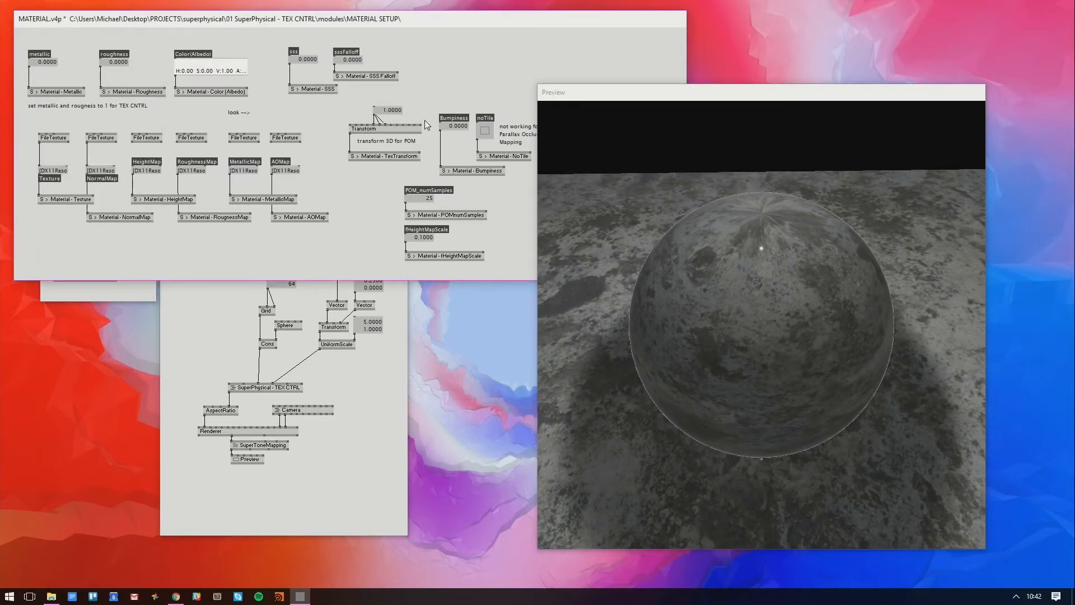
{"action": "left_click_drag", "start_coordinate": [459, 112], "coordinate": [433, 122]}
{"action": "right_click", "coordinate": [433, 126]}
{"action": "type", "text": "1"}
{"action": "key", "text": "Return"}
{"action": "mouse_move", "coordinate": [703, 257]}
{"action": "left_mouse_down"}
{"action": "mouse_move", "coordinate": [721, 274]}
{"action": "mouse_move", "coordinate": [732, 264]}
{"action": "mouse_move", "coordinate": [751, 327]}
{"action": "mouse_move", "coordinate": [750, 257]}
{"action": "mouse_move", "coordinate": [743, 289]}
{"action": "mouse_move", "coordinate": [716, 259]}
{"action": "left_mouse_up"}
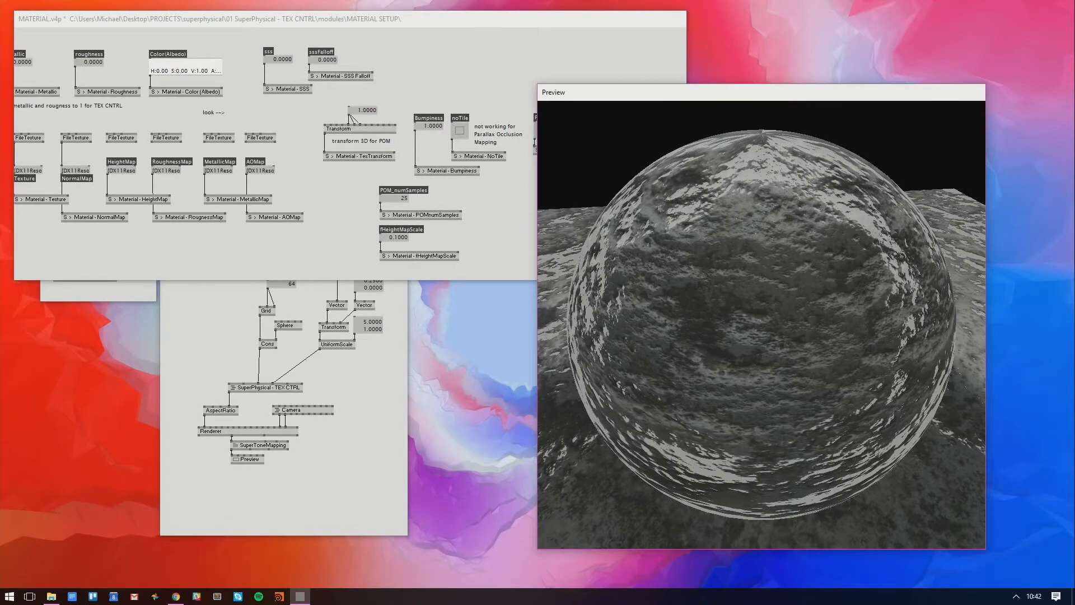
{"action": "left_click_drag", "start_coordinate": [433, 126], "coordinate": [433, 147]}
{"action": "left_click_drag", "start_coordinate": [429, 93], "coordinate": [539, 117]}
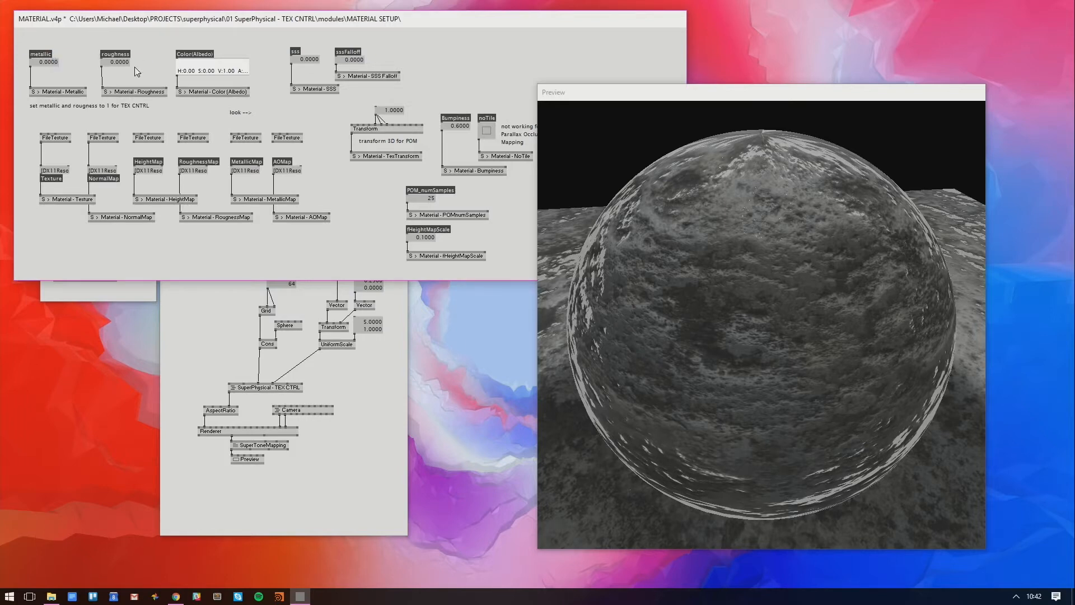
Set both the material roughness and metallic values to 1 and inspect the sphere
{"action": "double_click", "coordinate": [118, 62]}
{"action": "type", "text": "1"}
{"action": "key", "text": "Return"}
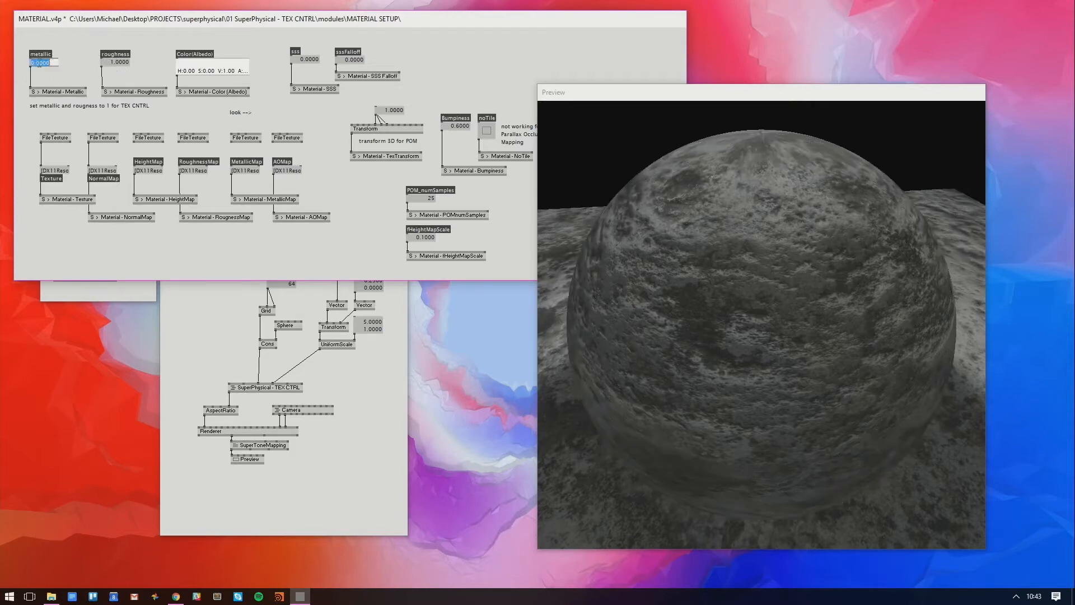
{"action": "type", "text": "1"}
{"action": "key", "text": "Return"}
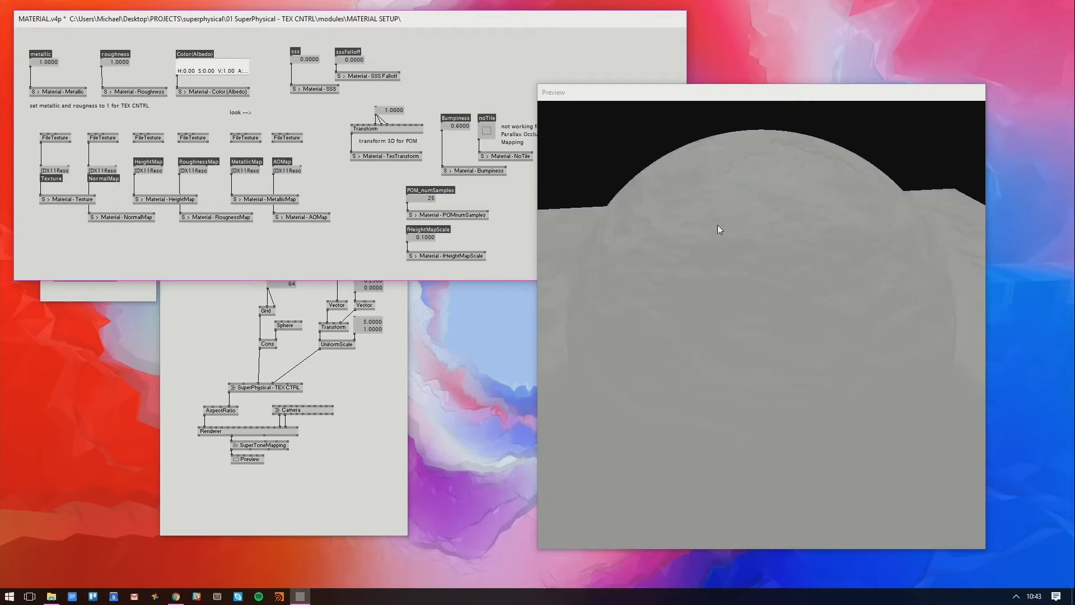
{"action": "mouse_move", "coordinate": [717, 224]}
{"action": "left_mouse_down"}
{"action": "mouse_move", "coordinate": [686, 227]}
{"action": "mouse_move", "coordinate": [709, 234]}
{"action": "left_mouse_up"}
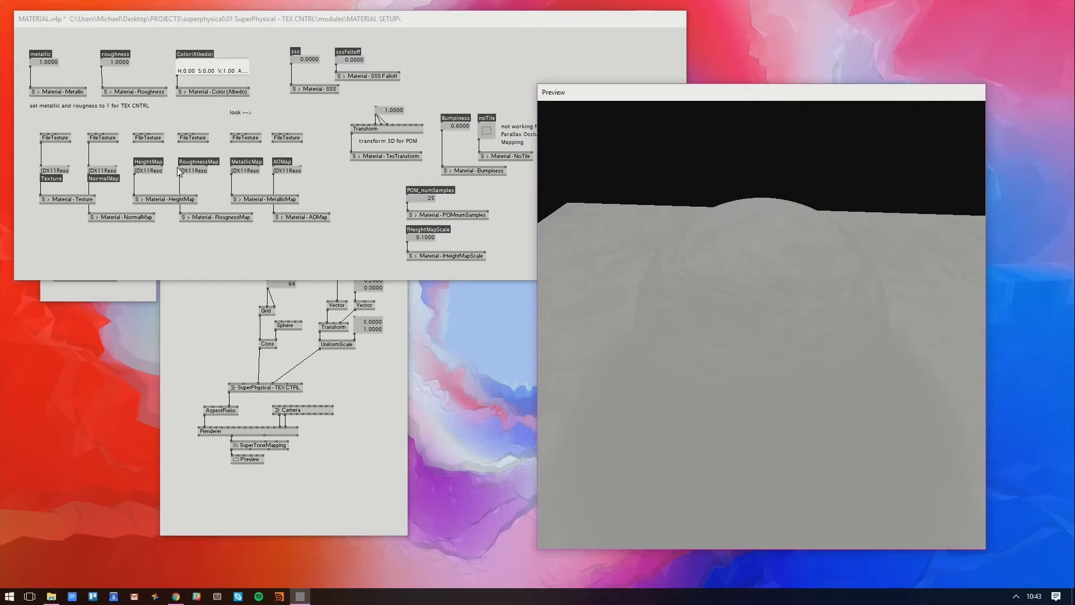
Connect the fifth FileTexture node to the MetallicMap input and inspect the sphere up close
{"action": "left_click", "coordinate": [329, 163]}
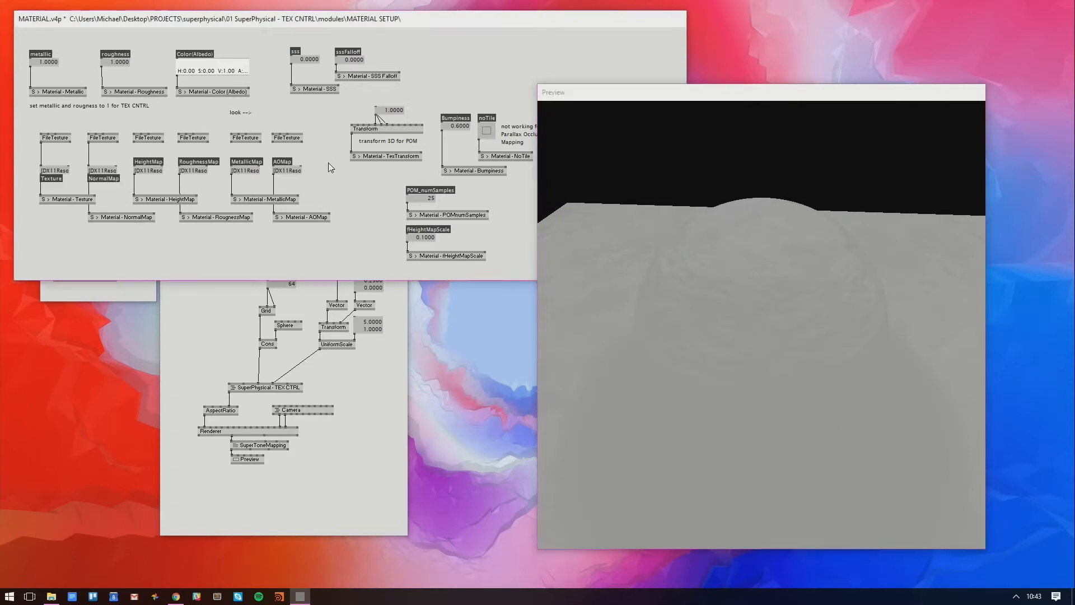
{"action": "left_click", "coordinate": [232, 141]}
{"action": "left_click", "coordinate": [231, 168]}
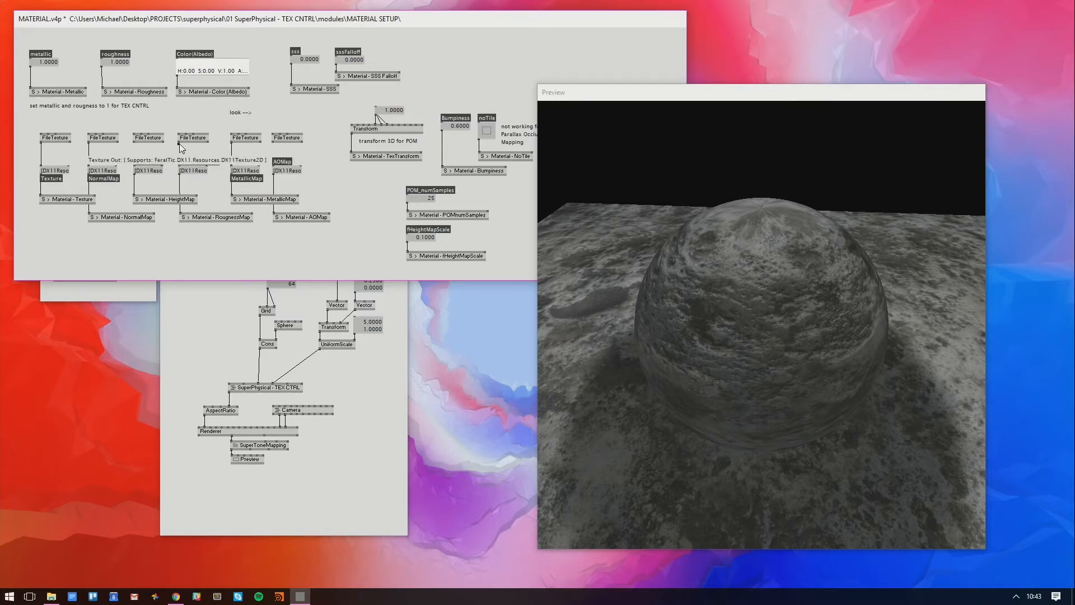
{"action": "left_click_drag", "start_coordinate": [700, 181], "coordinate": [727, 185]}
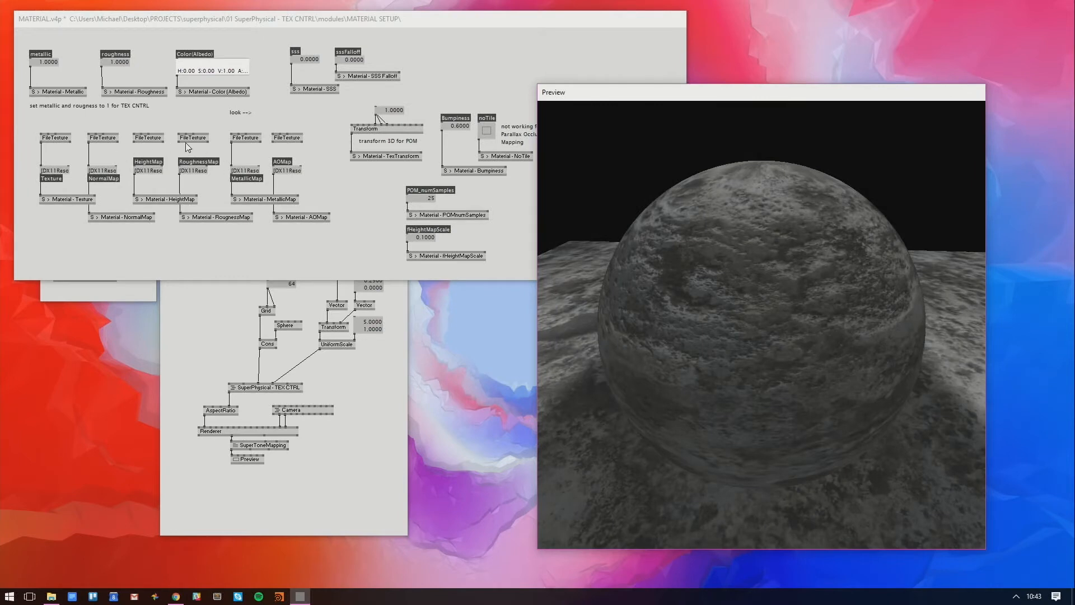
Connect the remaining FileTexture nodes to the RoughnessMap, HeightMap and AOMap inputs and inspect the finished material
{"action": "left_click", "coordinate": [179, 142]}
{"action": "left_click", "coordinate": [180, 166]}
{"action": "left_click", "coordinate": [135, 141]}
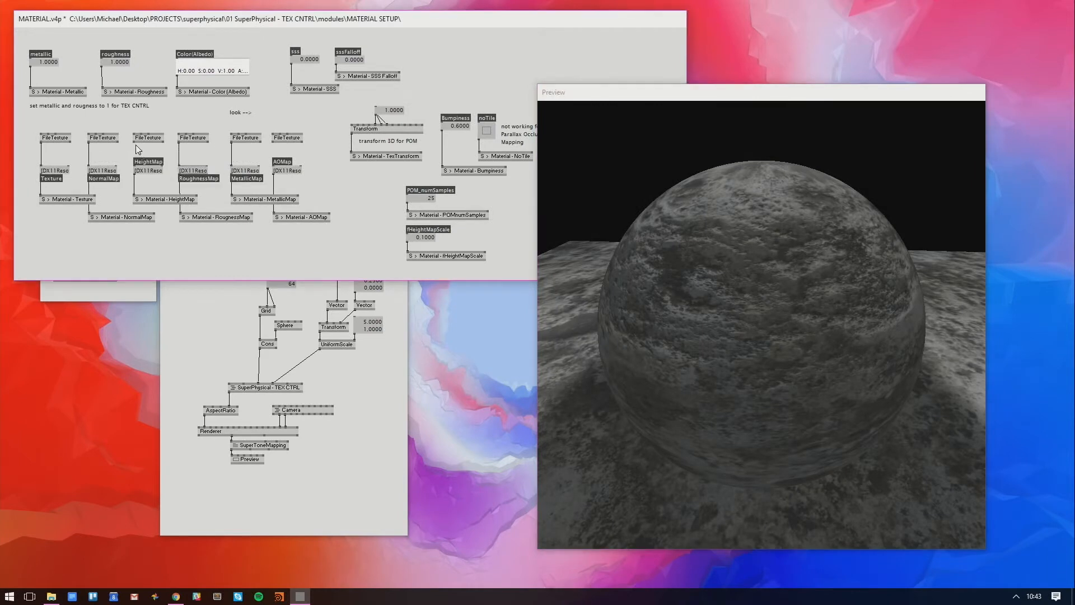
{"action": "left_click", "coordinate": [135, 167]}
{"action": "left_click", "coordinate": [273, 142]}
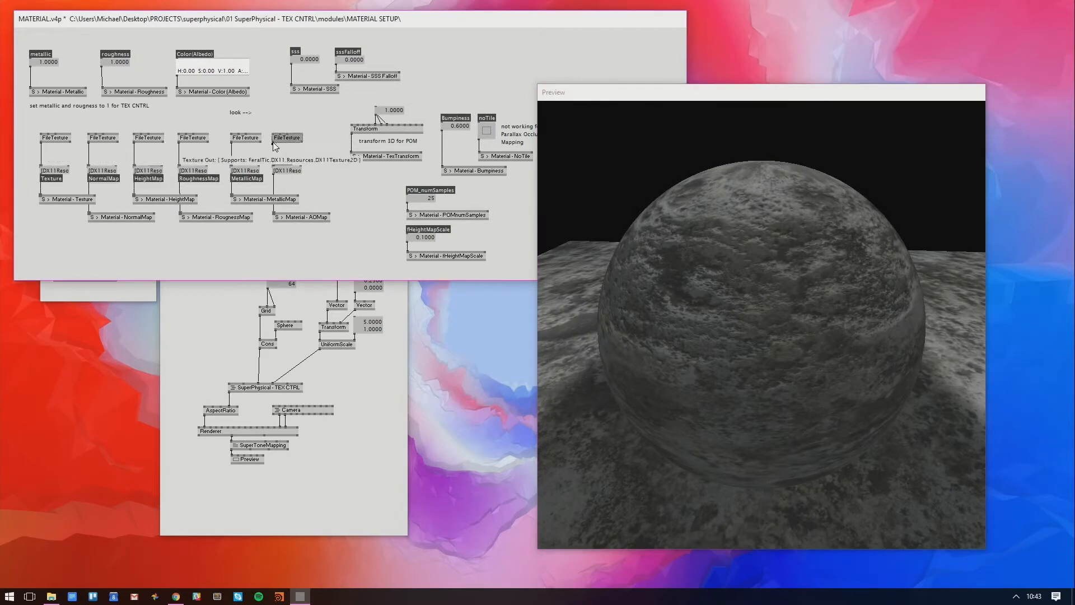
{"action": "left_click", "coordinate": [275, 167]}
{"action": "left_click_drag", "start_coordinate": [807, 150], "coordinate": [552, 210]}
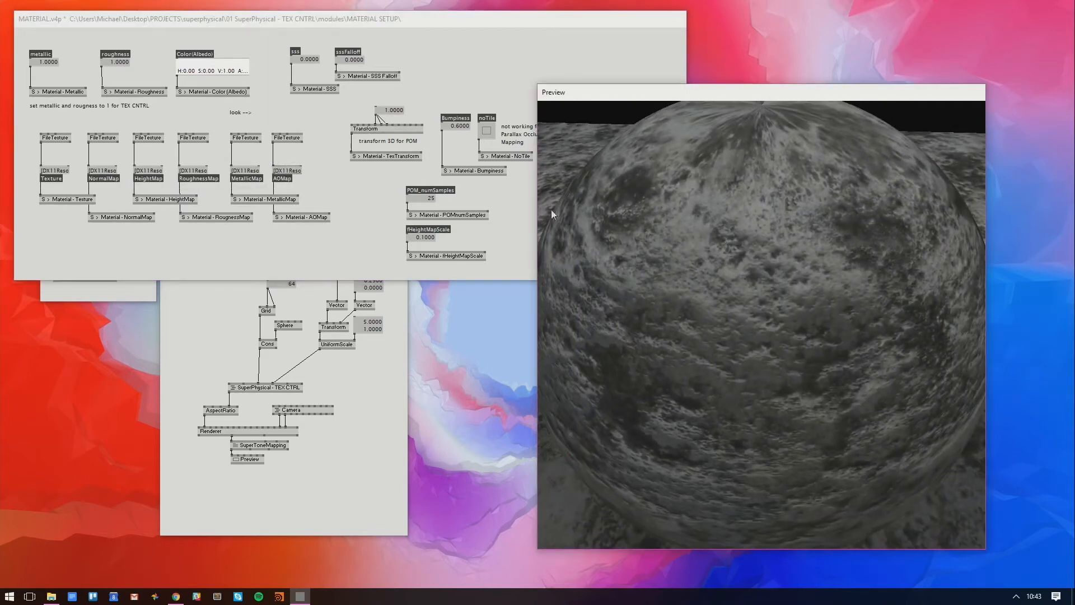
Remove the link into the AOMap input, inspect the sphere without ambient occlusion, and reconnect the FileTexture node
{"action": "left_click", "coordinate": [274, 153]}
{"action": "key", "text": "Delete"}
{"action": "mouse_move", "coordinate": [784, 239]}
{"action": "left_mouse_down"}
{"action": "mouse_move", "coordinate": [771, 189]}
{"action": "mouse_move", "coordinate": [781, 193]}
{"action": "mouse_move", "coordinate": [782, 180]}
{"action": "mouse_move", "coordinate": [782, 226]}
{"action": "left_mouse_up"}
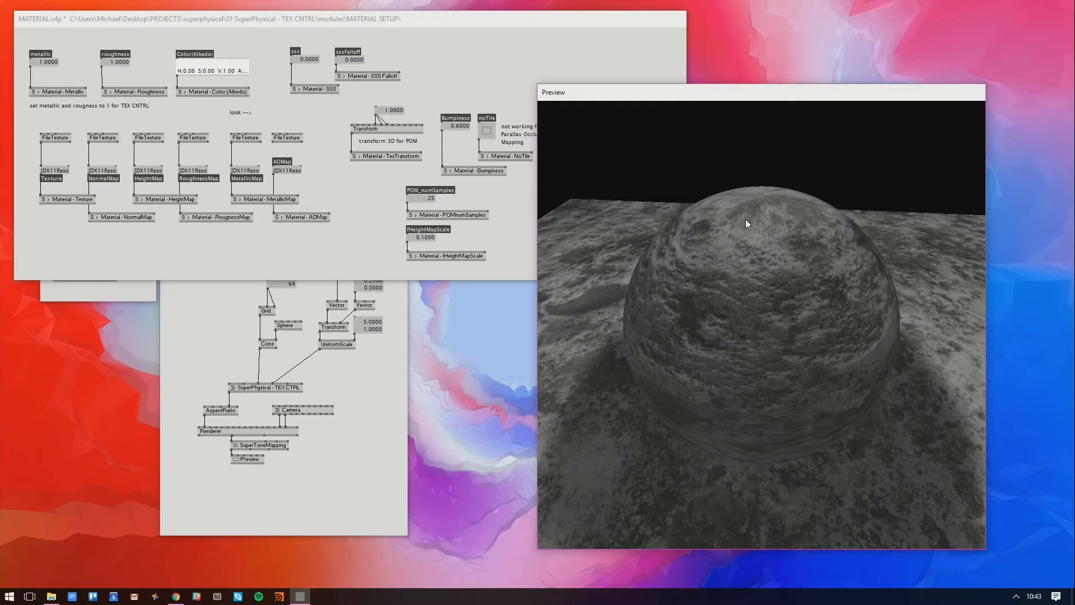
{"action": "left_click", "coordinate": [272, 143]}
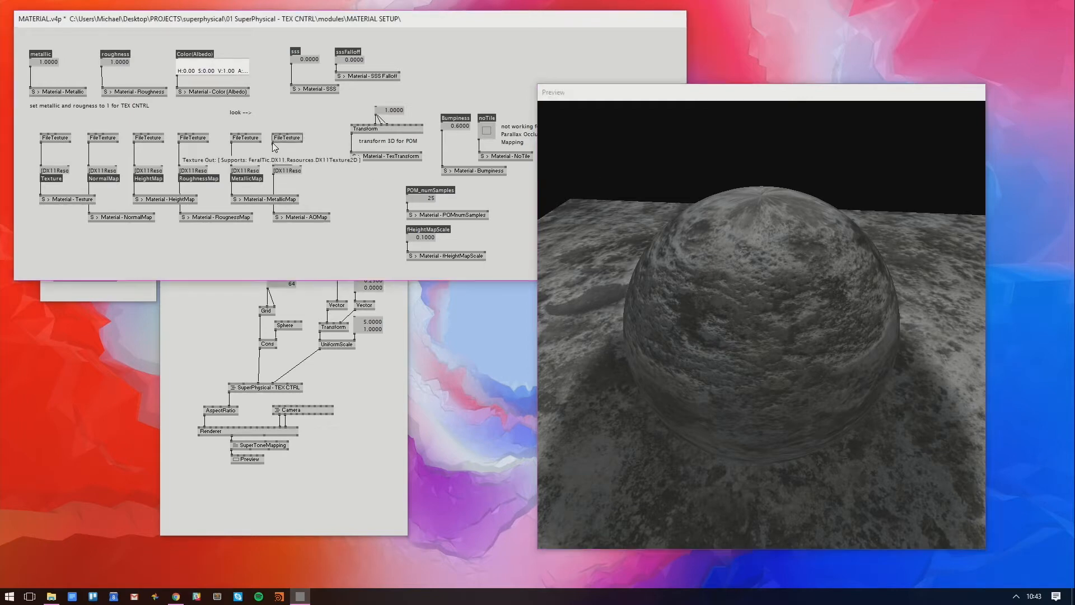
{"action": "left_click", "coordinate": [273, 167]}
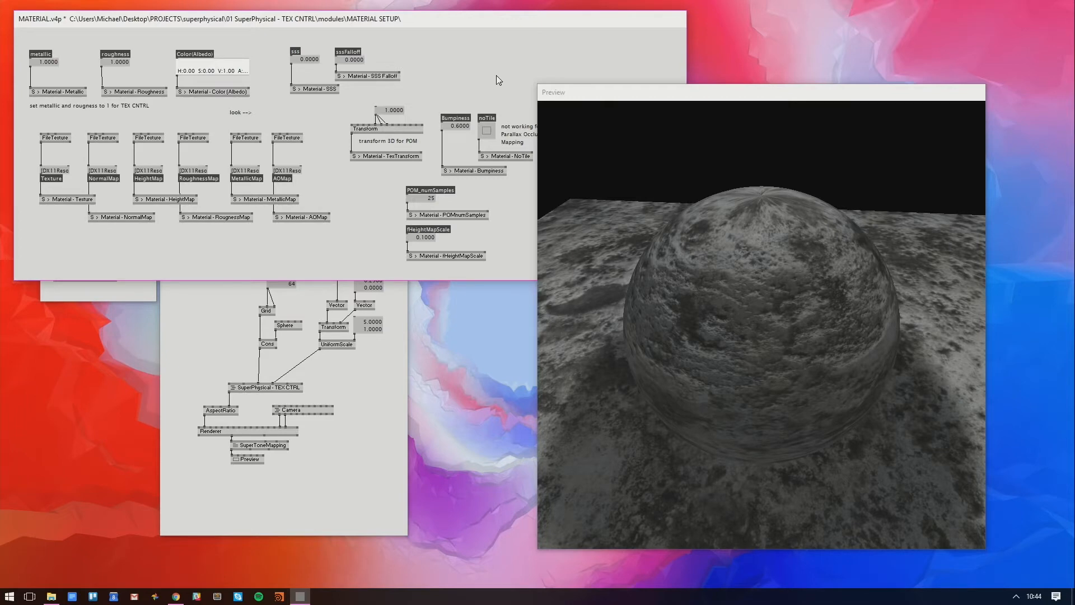
Turn on Parallax Occlusion Mapping, inspect its effect on the sphere and ground, and turn it off again for comparison
{"action": "left_click_drag", "start_coordinate": [496, 80], "coordinate": [260, 114]}
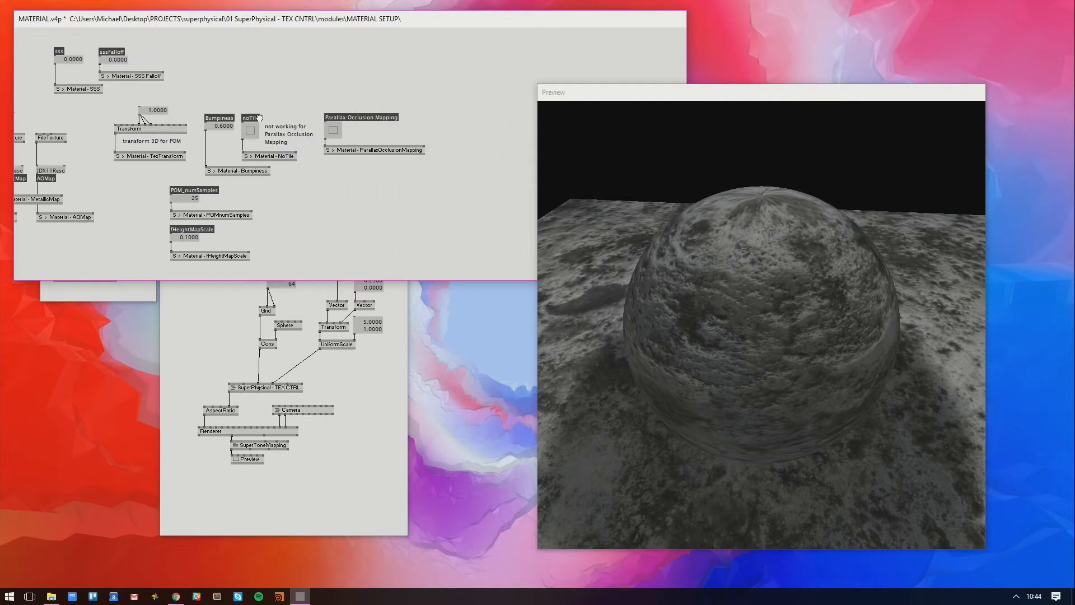
{"action": "left_click", "coordinate": [333, 131]}
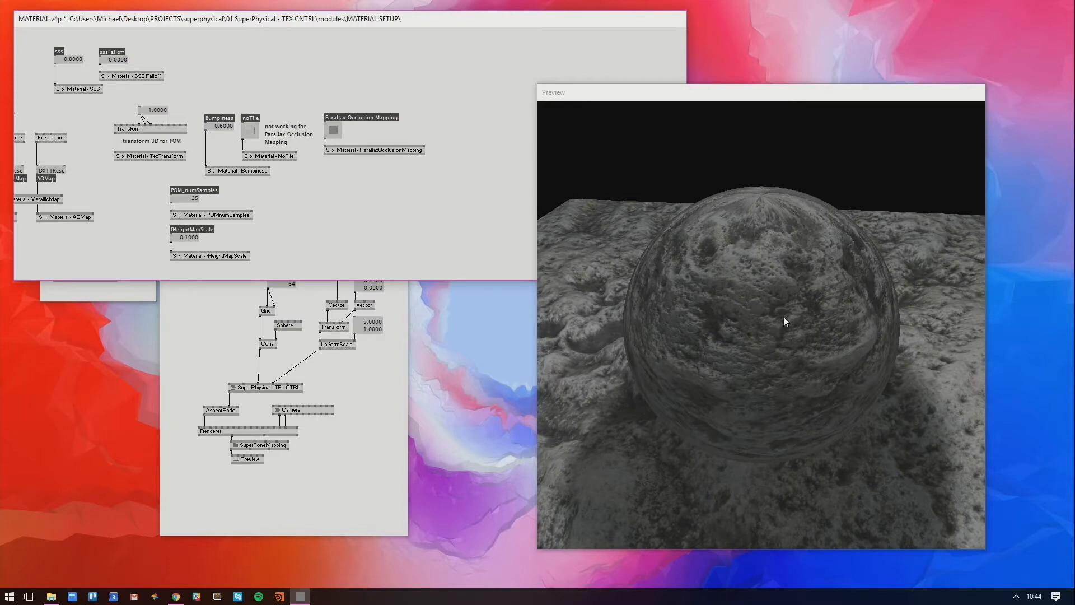
{"action": "left_click_drag", "start_coordinate": [783, 317], "coordinate": [549, 204]}
{"action": "right_click", "coordinate": [337, 132]}
{"action": "left_click_drag", "start_coordinate": [784, 280], "coordinate": [735, 273]}
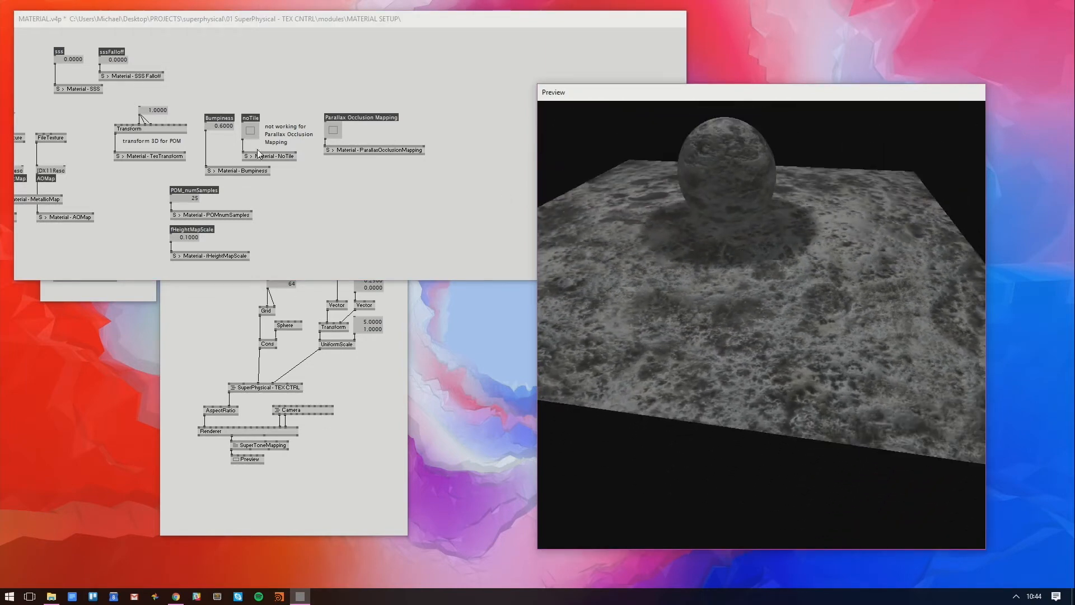
Open the Point Setup patch from LIGHT SETUP and set the point light's Y position to 0.9
{"action": "left_click", "coordinate": [126, 291]}
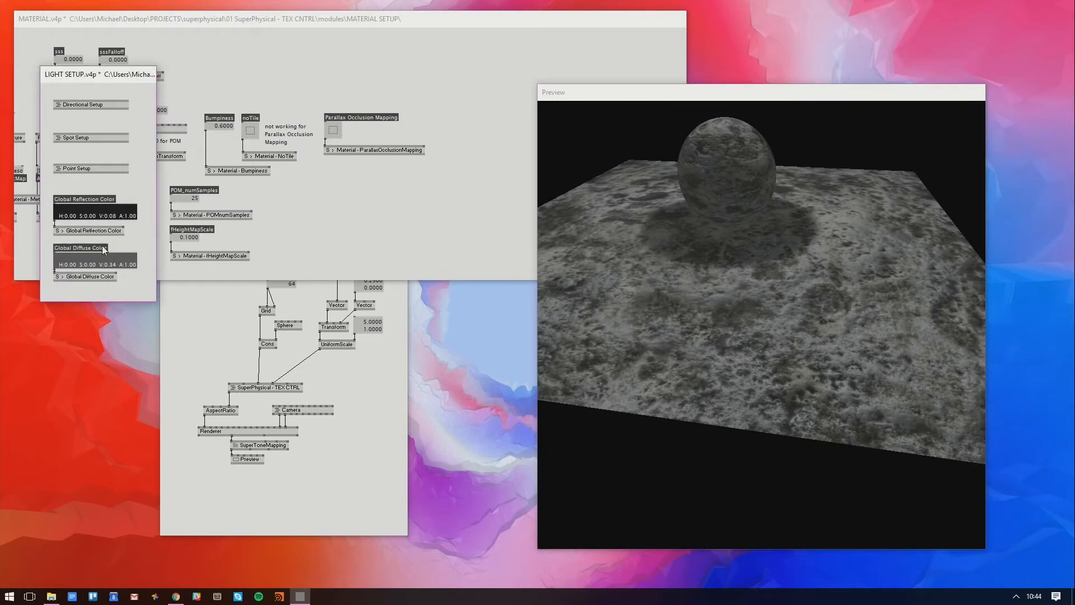
{"action": "right_click", "coordinate": [82, 165]}
{"action": "left_click_drag", "start_coordinate": [68, 307], "coordinate": [66, 386]}
{"action": "mouse_move", "coordinate": [699, 294]}
{"action": "left_mouse_down"}
{"action": "mouse_move", "coordinate": [677, 259]}
{"action": "mouse_move", "coordinate": [570, 253]}
{"action": "mouse_move", "coordinate": [659, 273]}
{"action": "mouse_move", "coordinate": [689, 350]}
{"action": "mouse_move", "coordinate": [718, 360]}
{"action": "left_mouse_up"}
Enable Parallax Occlusion Mapping in the material setup and inspect the ground and sphere relief up close
{"action": "left_click", "coordinate": [464, 86]}
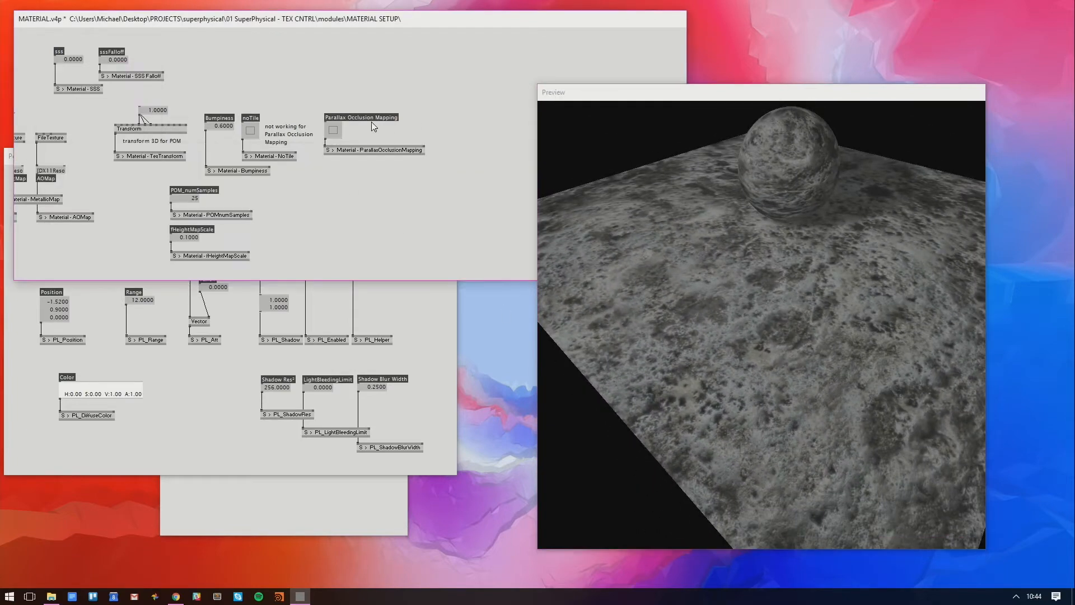
{"action": "left_click", "coordinate": [336, 130]}
{"action": "left_click_drag", "start_coordinate": [807, 296], "coordinate": [832, 297]}
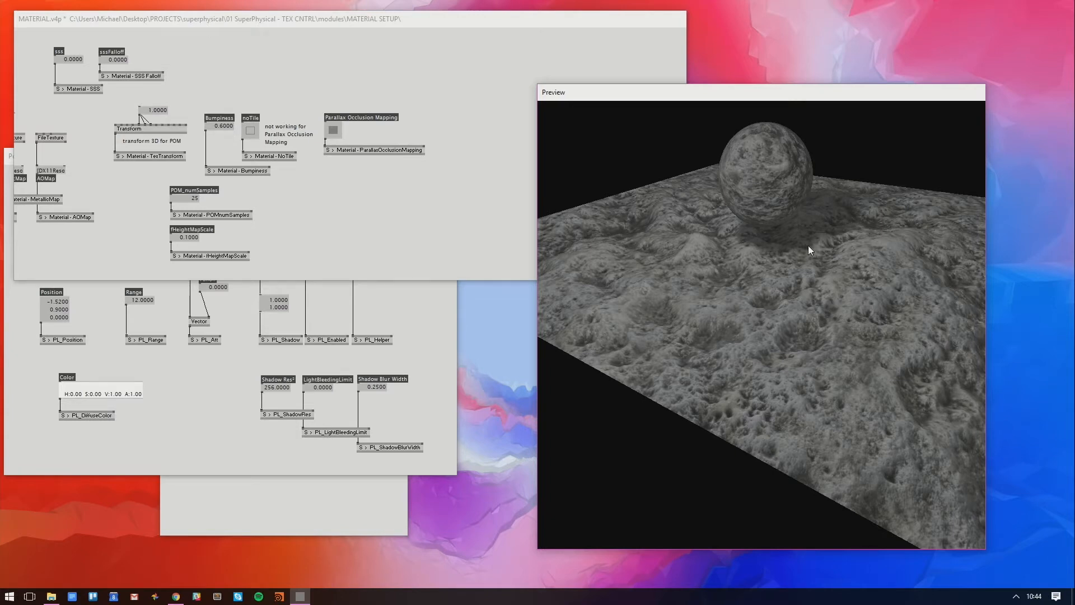
{"action": "left_click_drag", "start_coordinate": [811, 247], "coordinate": [725, 184]}
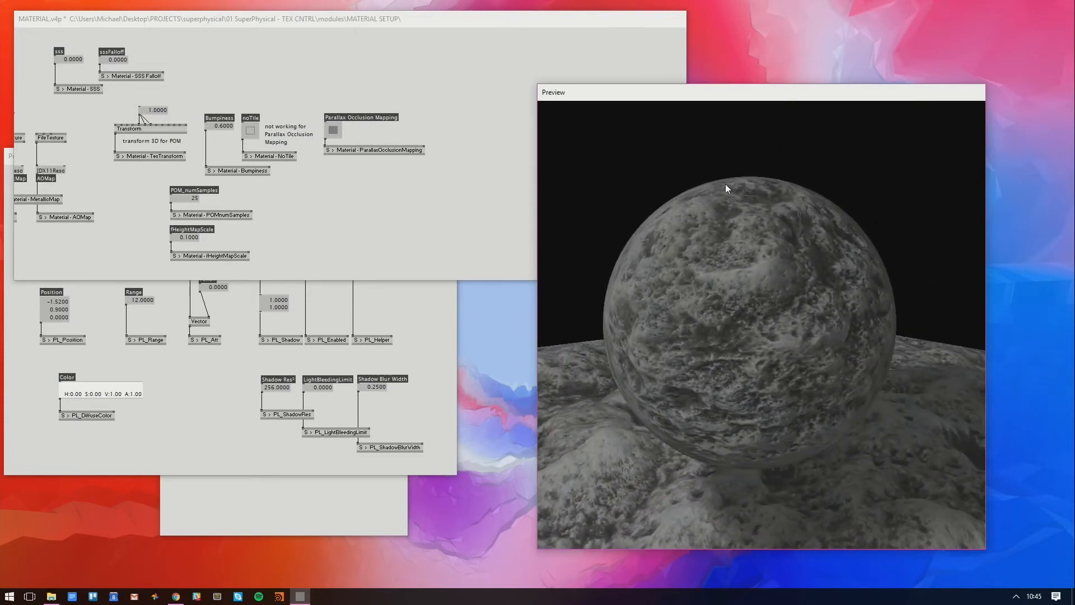
{"action": "left_click_drag", "start_coordinate": [618, 270], "coordinate": [734, 279]}
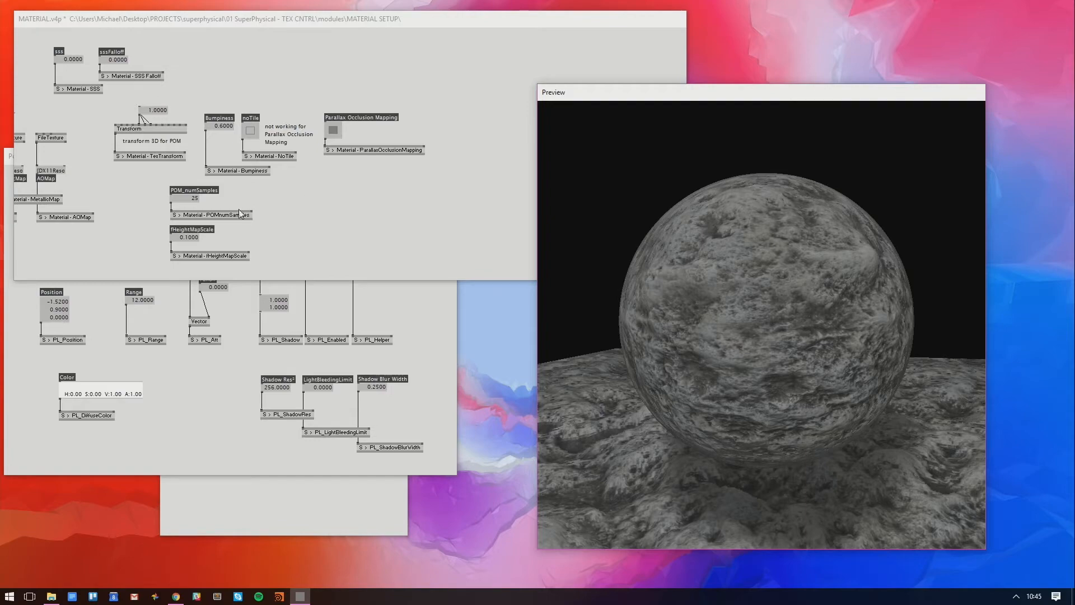
Try an fHeightMapScale of 1 and inspect the exaggerated ground relief from several angles
{"action": "left_click_drag", "start_coordinate": [191, 237], "coordinate": [191, 187]}
{"action": "left_click_drag", "start_coordinate": [868, 325], "coordinate": [882, 346]}
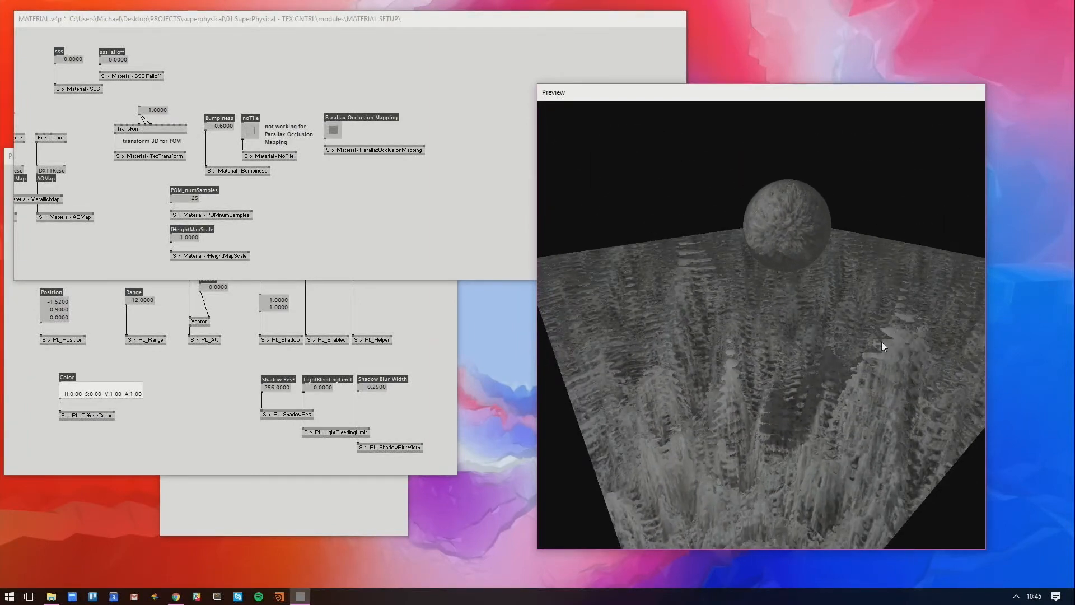
{"action": "left_click_drag", "start_coordinate": [844, 419], "coordinate": [881, 452]}
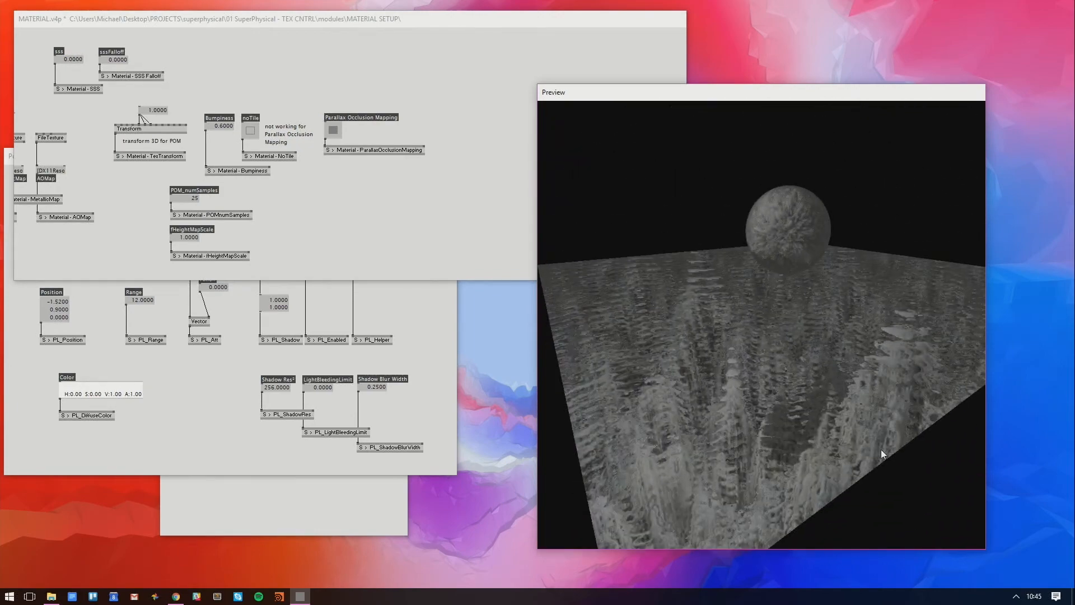
{"action": "left_click_drag", "start_coordinate": [895, 333], "coordinate": [880, 356]}
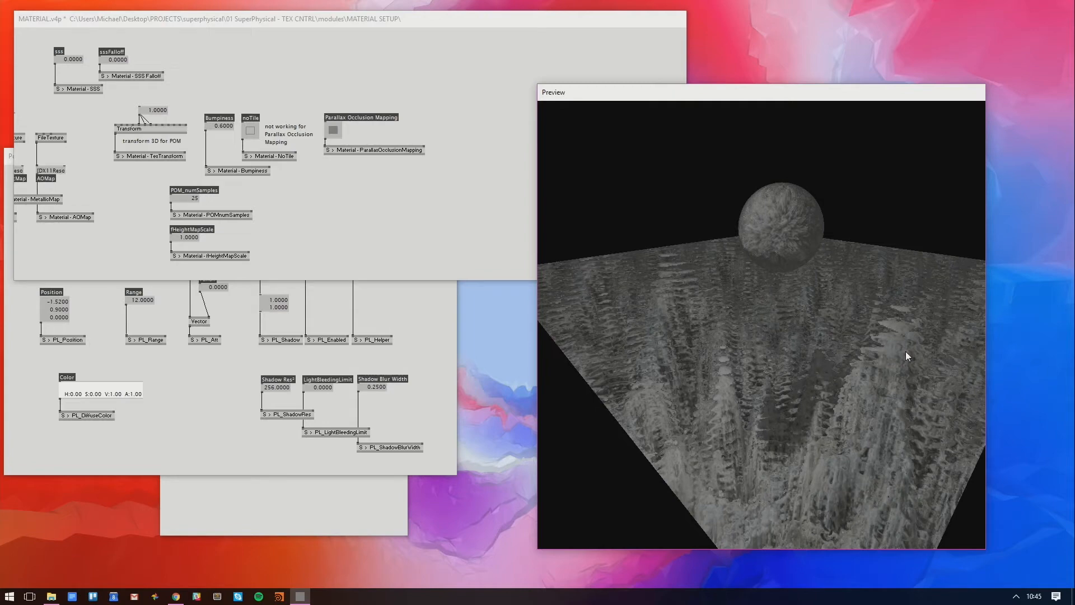
Reduce fHeightMapScale to 0.75, try a higher POM_numSamples value, and restore the samples to 25
{"action": "left_click", "coordinate": [327, 226]}
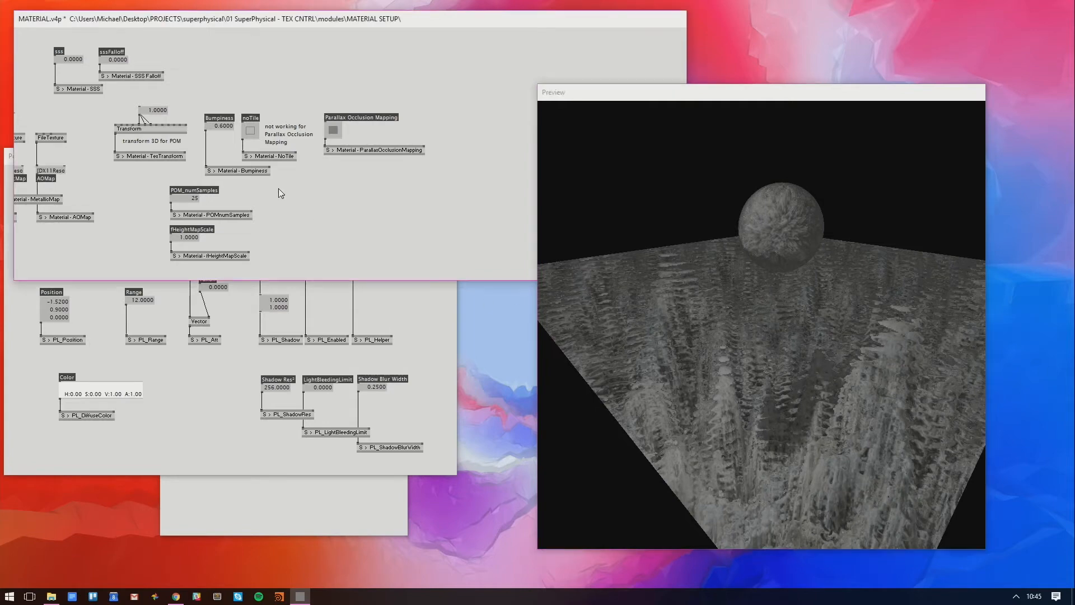
{"action": "mouse_move", "coordinate": [189, 238]}
{"action": "left_mouse_down"}
{"action": "mouse_move", "coordinate": [189, 271]}
{"action": "mouse_move", "coordinate": [189, 249]}
{"action": "left_mouse_up"}
{"action": "left_click_drag", "start_coordinate": [195, 199], "coordinate": [194, 191]}
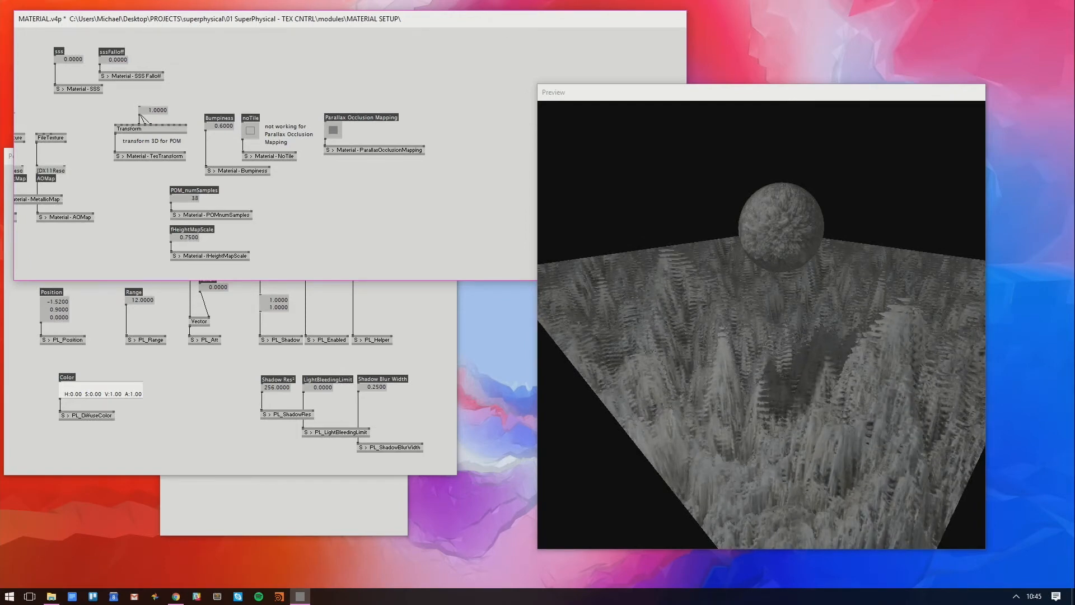
{"action": "double_click", "coordinate": [195, 199]}
{"action": "type", "text": "25"}
{"action": "key", "text": "Return"}
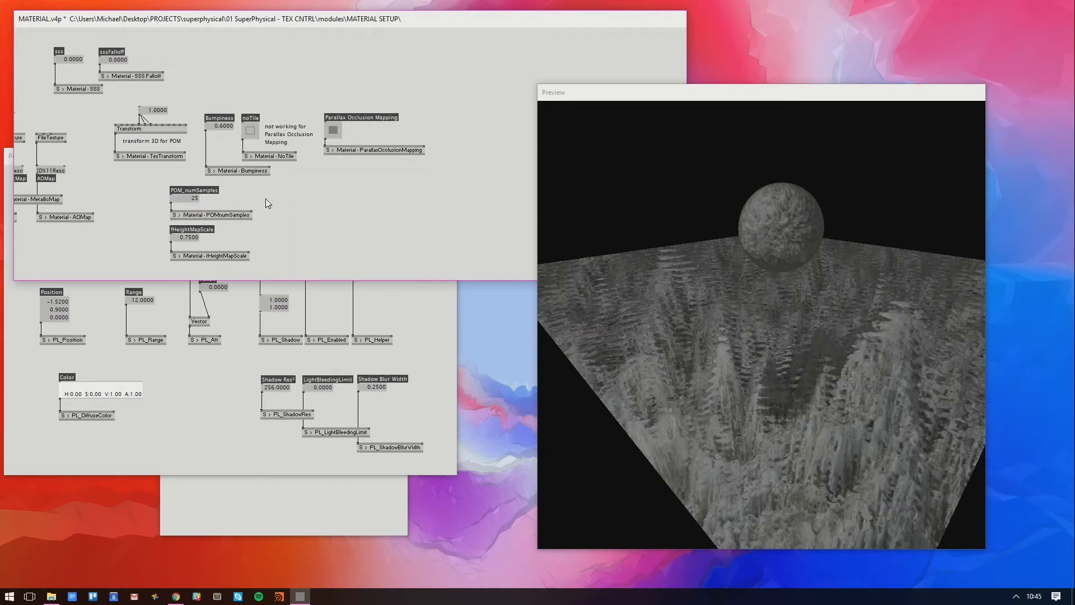
Lower fHeightMapScale to 0.11 and inspect the ground relief from above and from a low angle
{"action": "left_click_drag", "start_coordinate": [780, 284], "coordinate": [784, 396]}
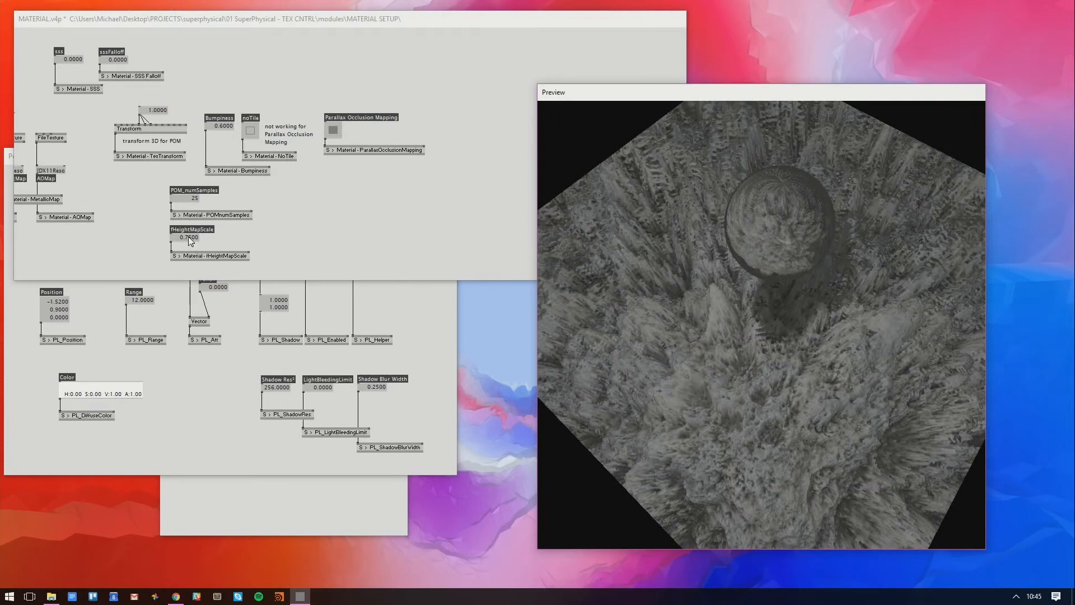
{"action": "left_click_drag", "start_coordinate": [190, 236], "coordinate": [190, 268]}
{"action": "left_click_drag", "start_coordinate": [811, 322], "coordinate": [852, 206]}
{"action": "left_click_drag", "start_coordinate": [190, 239], "coordinate": [191, 242]}
{"action": "left_click_drag", "start_coordinate": [812, 263], "coordinate": [689, 276]}
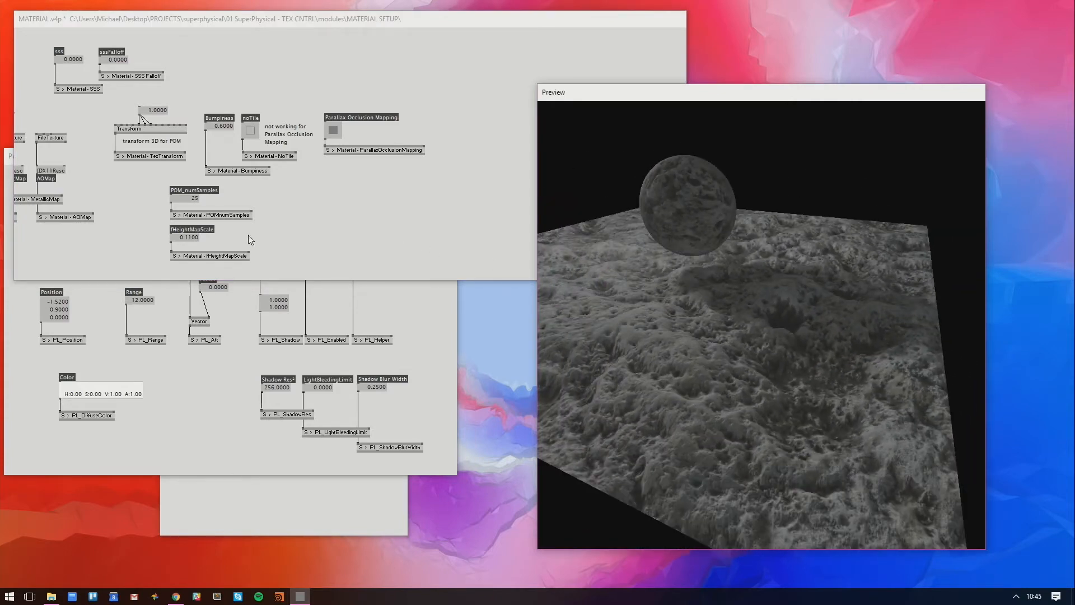
Try a higher fHeightMapScale, inspect the ground relief, and bring the value down to 0.18
{"action": "left_click_drag", "start_coordinate": [191, 238], "coordinate": [192, 222]}
{"action": "left_click_drag", "start_coordinate": [728, 342], "coordinate": [678, 261]}
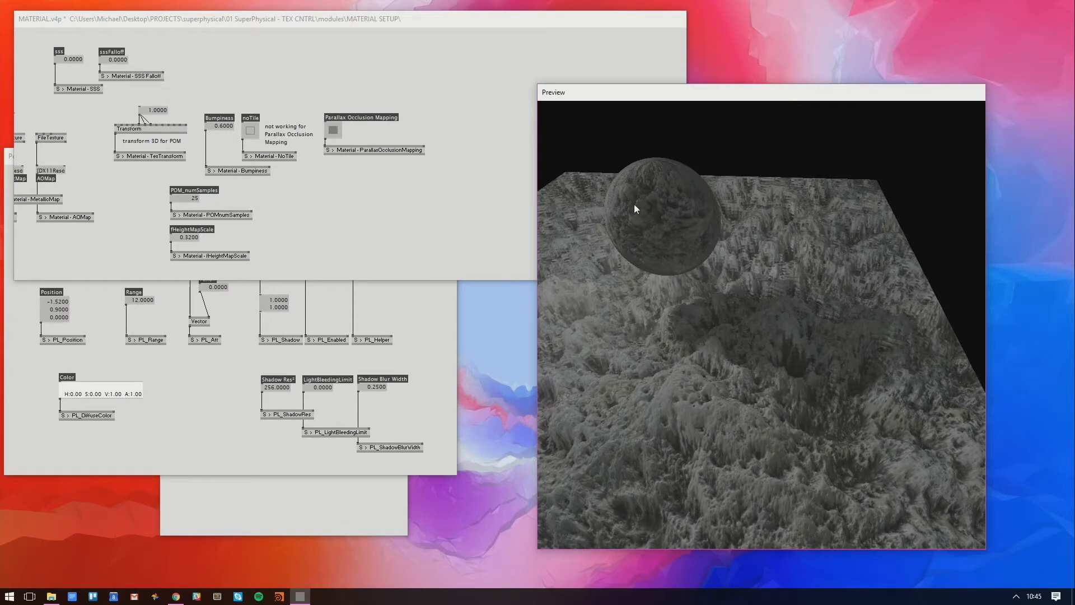
{"action": "left_click_drag", "start_coordinate": [713, 334], "coordinate": [724, 363]}
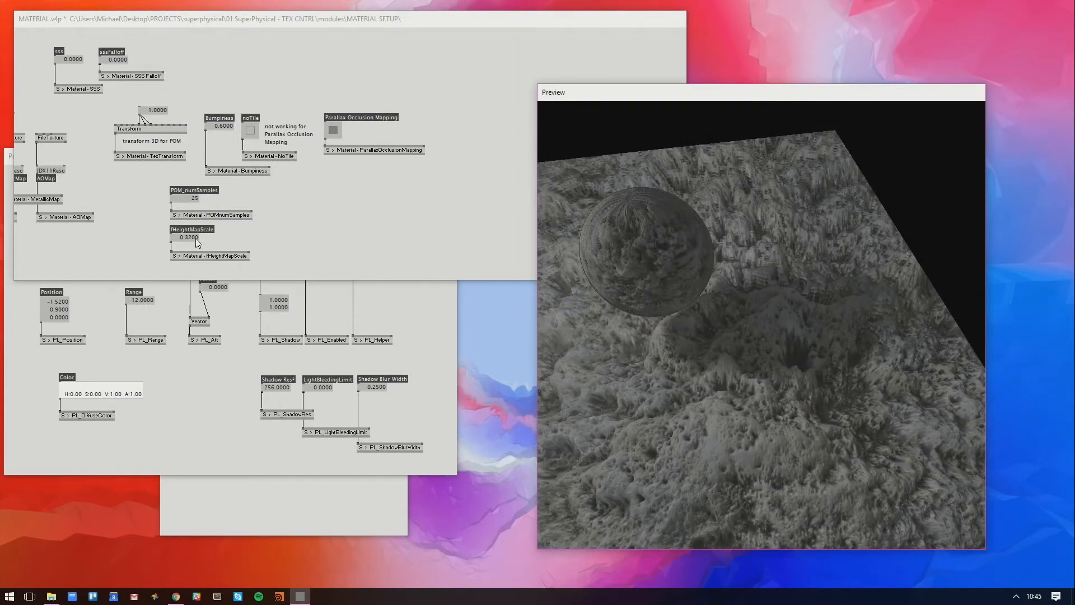
{"action": "left_click_drag", "start_coordinate": [196, 238], "coordinate": [195, 246]}
{"action": "left_click_drag", "start_coordinate": [700, 301], "coordinate": [772, 140]}
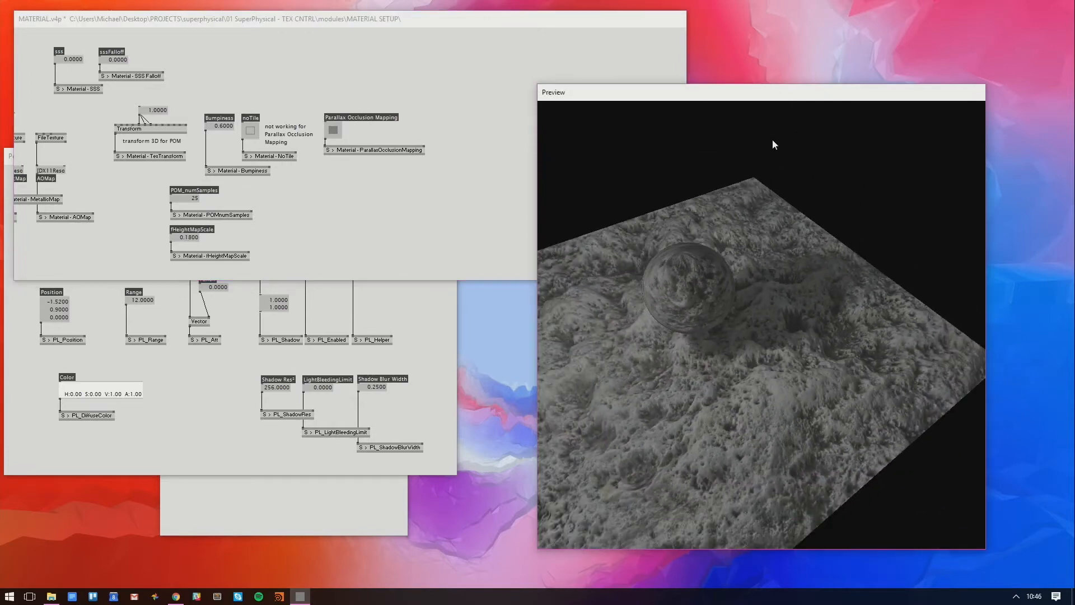
Turn off Parallax Occlusion Mapping and inspect the ground and sphere without it
{"action": "left_click", "coordinate": [452, 220]}
{"action": "left_click_drag", "start_coordinate": [394, 231], "coordinate": [634, 272]}
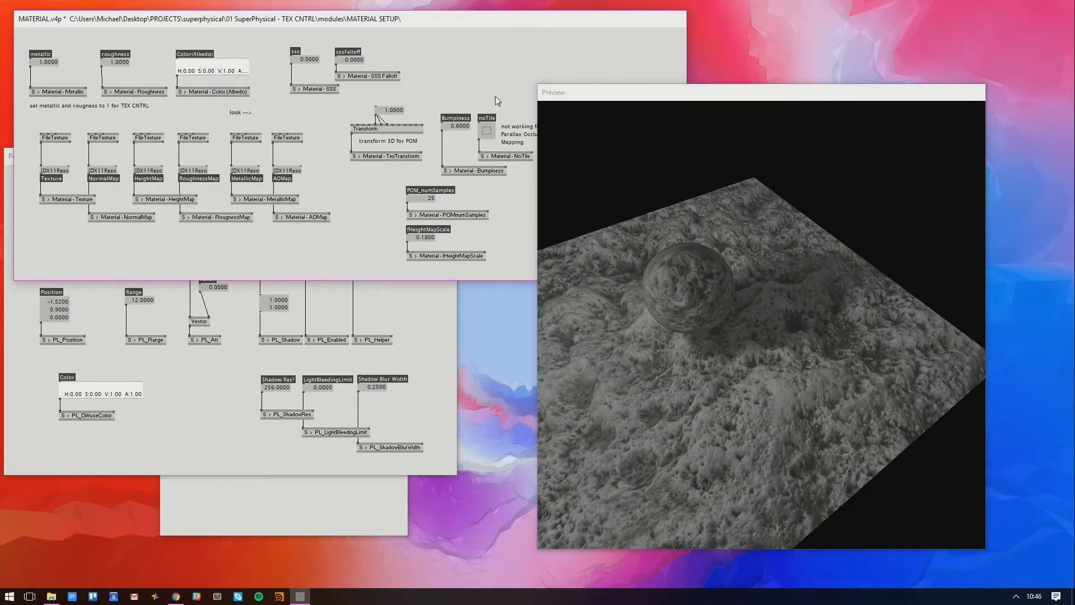
{"action": "left_click_drag", "start_coordinate": [494, 96], "coordinate": [380, 98]}
{"action": "left_click", "coordinate": [452, 130]}
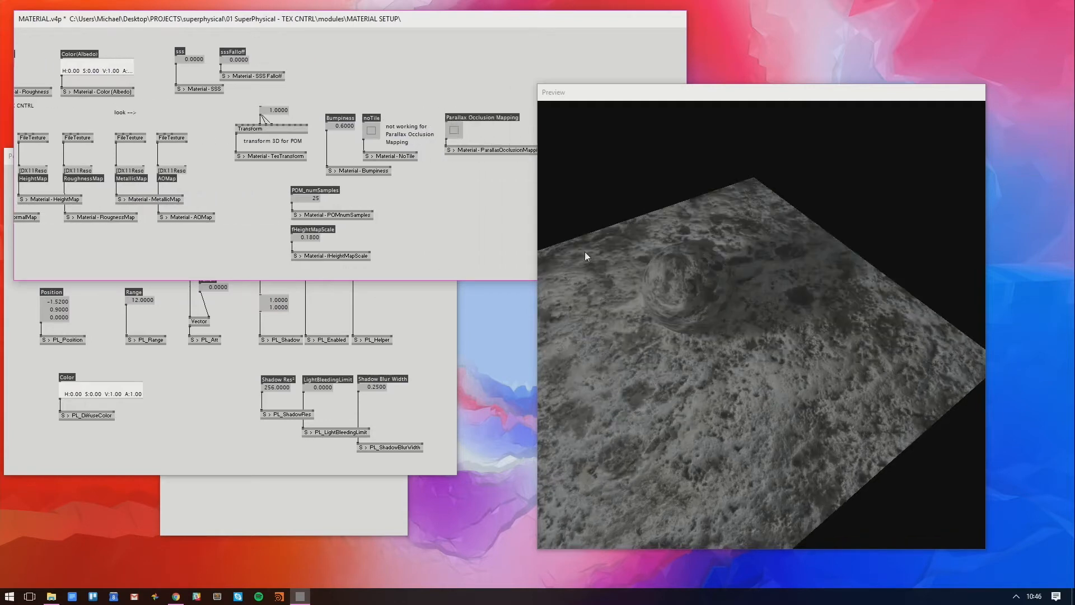
{"action": "left_click_drag", "start_coordinate": [371, 131], "coordinate": [371, 134]}
{"action": "left_click_drag", "start_coordinate": [745, 280], "coordinate": [801, 248]}
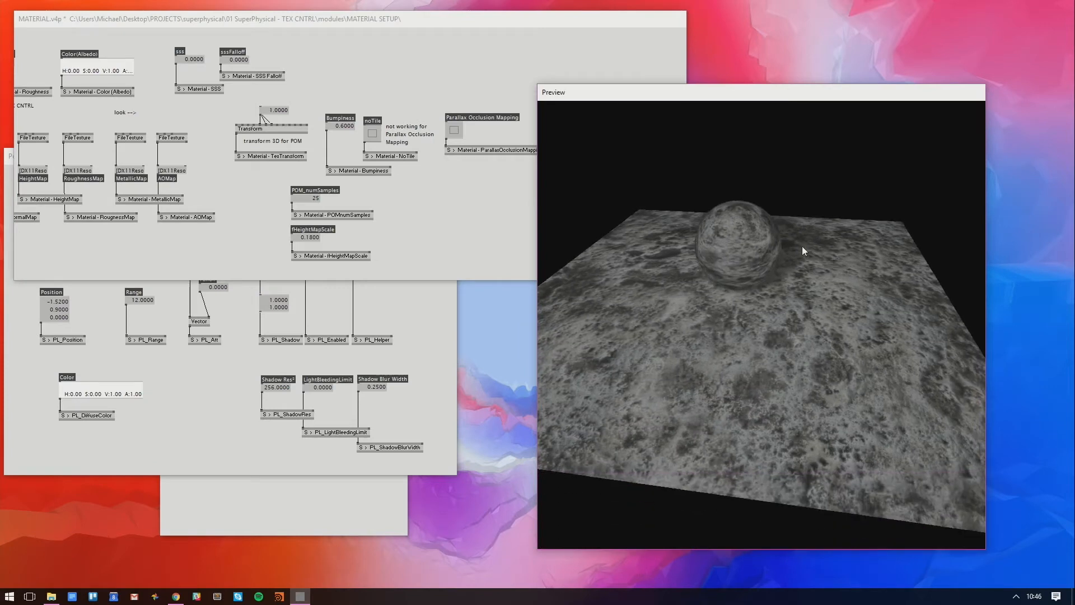
Set the texture Transform scale to 5 and inspect the repeating pattern on the ground and sphere
{"action": "left_click", "coordinate": [391, 103]}
{"action": "left_click_drag", "start_coordinate": [282, 113], "coordinate": [282, 22]}
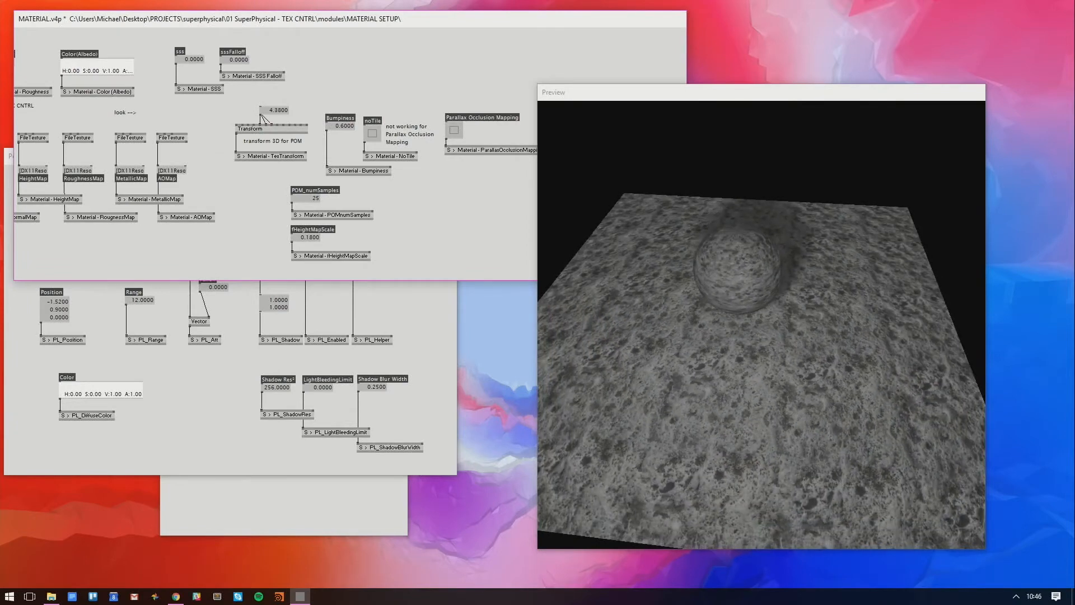
{"action": "right_click", "coordinate": [280, 111]}
{"action": "left_click", "coordinate": [313, 92]}
{"action": "left_click_drag", "start_coordinate": [721, 278], "coordinate": [653, 316]}
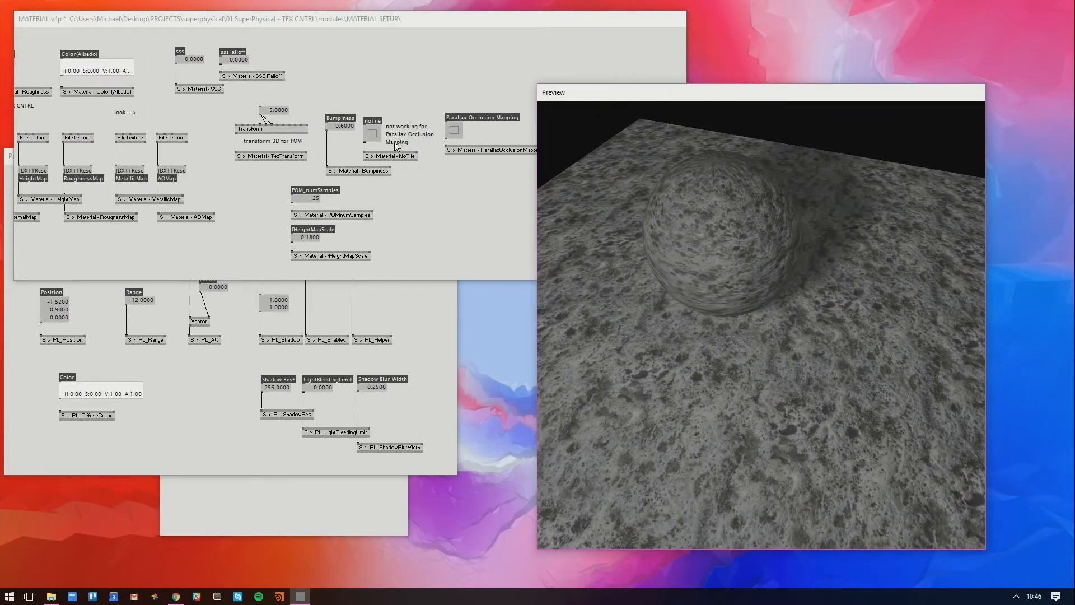
Turn on noTile, compare the ground's texture repetition with the option on and off, and leave it on
{"action": "left_click", "coordinate": [374, 133]}
{"action": "left_click_drag", "start_coordinate": [731, 386], "coordinate": [751, 352]}
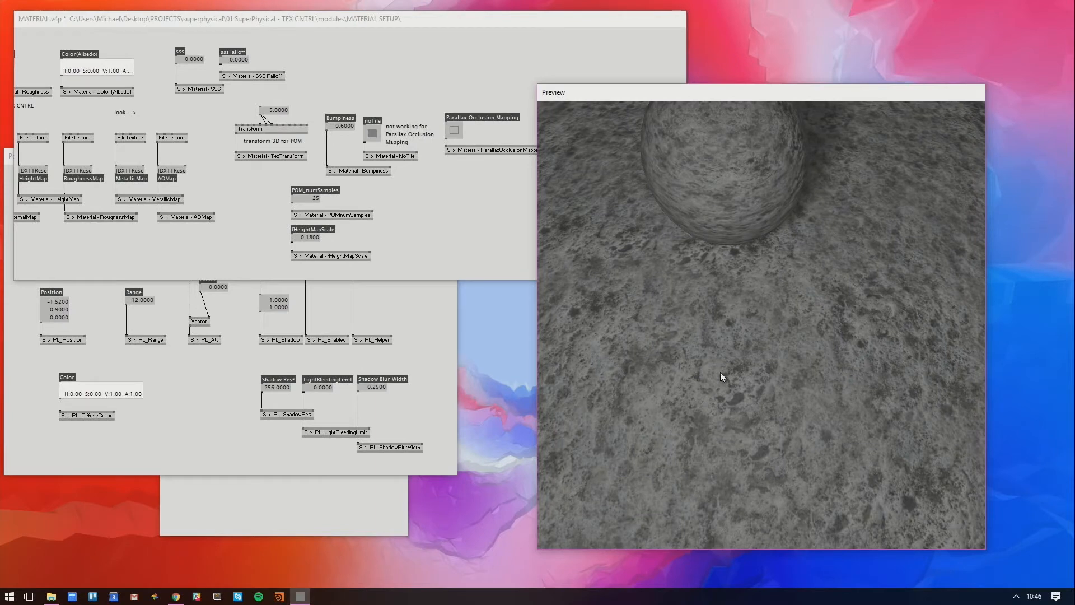
{"action": "right_click", "coordinate": [371, 132]}
{"action": "right_click", "coordinate": [371, 133]}
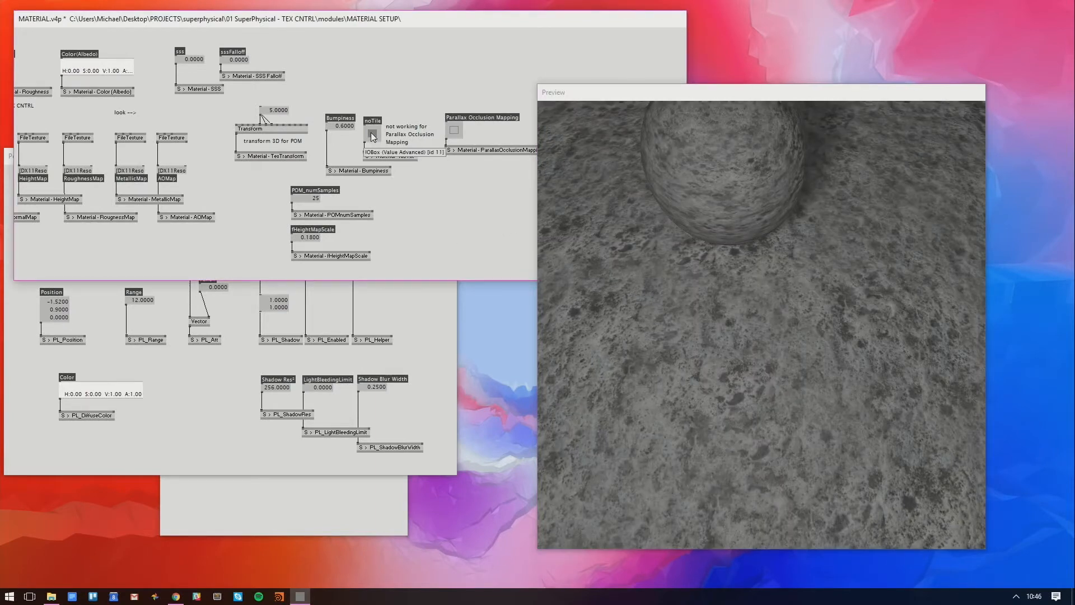
{"action": "right_click", "coordinate": [371, 133]}
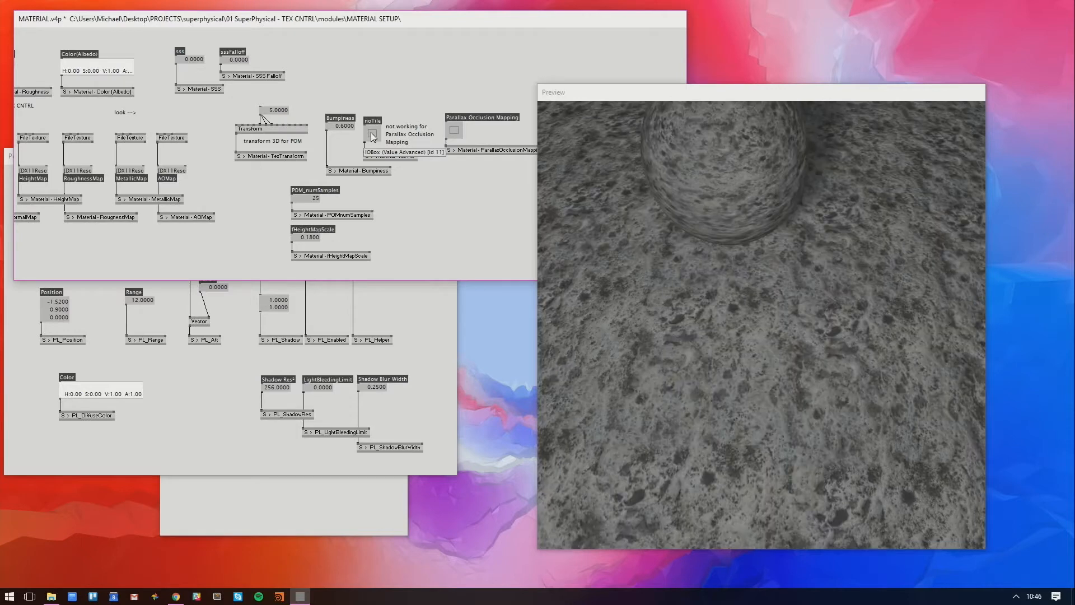
{"action": "right_click", "coordinate": [371, 132]}
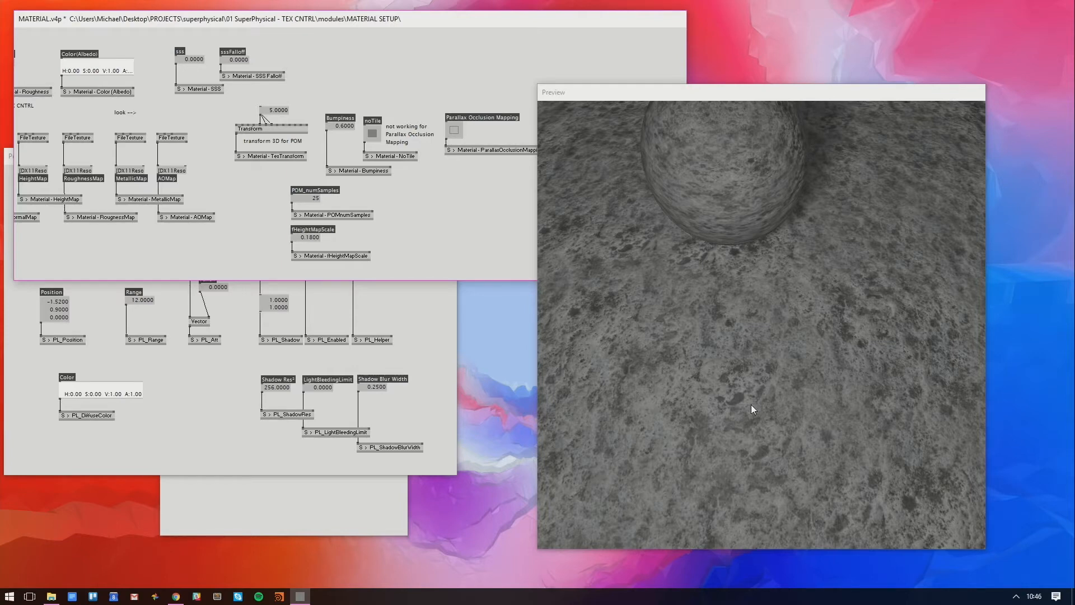
{"action": "left_click_drag", "start_coordinate": [750, 404], "coordinate": [821, 281]}
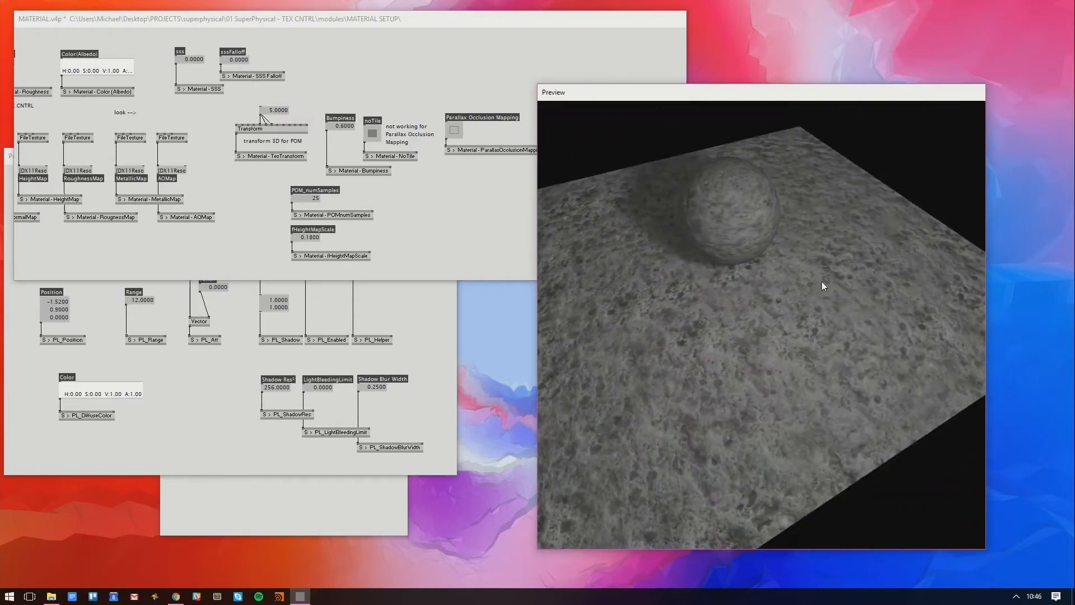
Turn on Parallax Occlusion Mapping together with noTile and compare the ground close up with the mapping off and on
{"action": "right_click", "coordinate": [454, 131]}
{"action": "left_click_drag", "start_coordinate": [814, 356], "coordinate": [720, 318]}
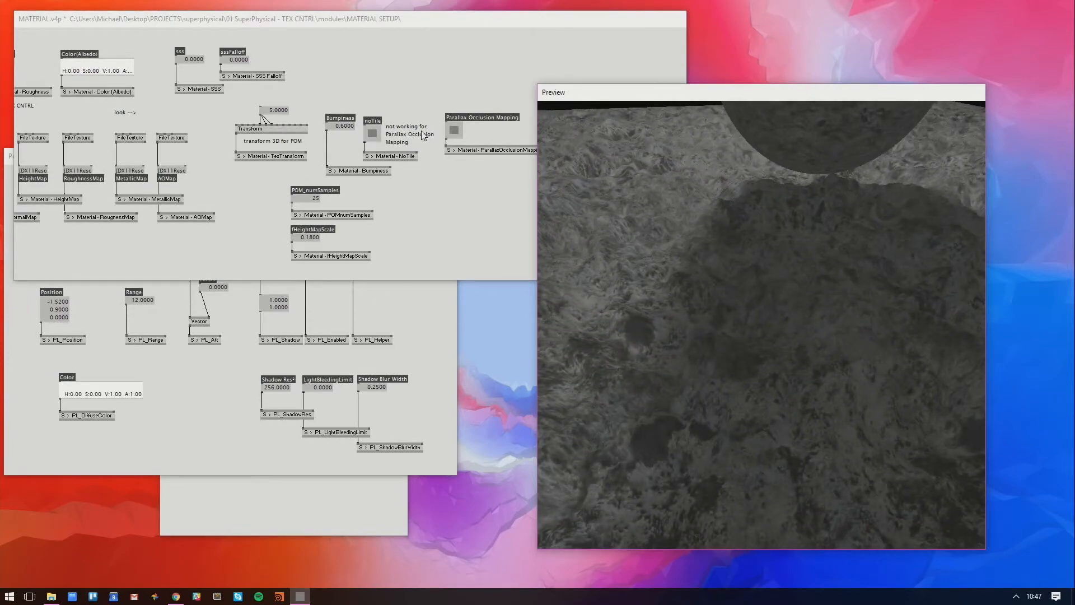
{"action": "right_click", "coordinate": [454, 132]}
{"action": "right_click", "coordinate": [454, 135]}
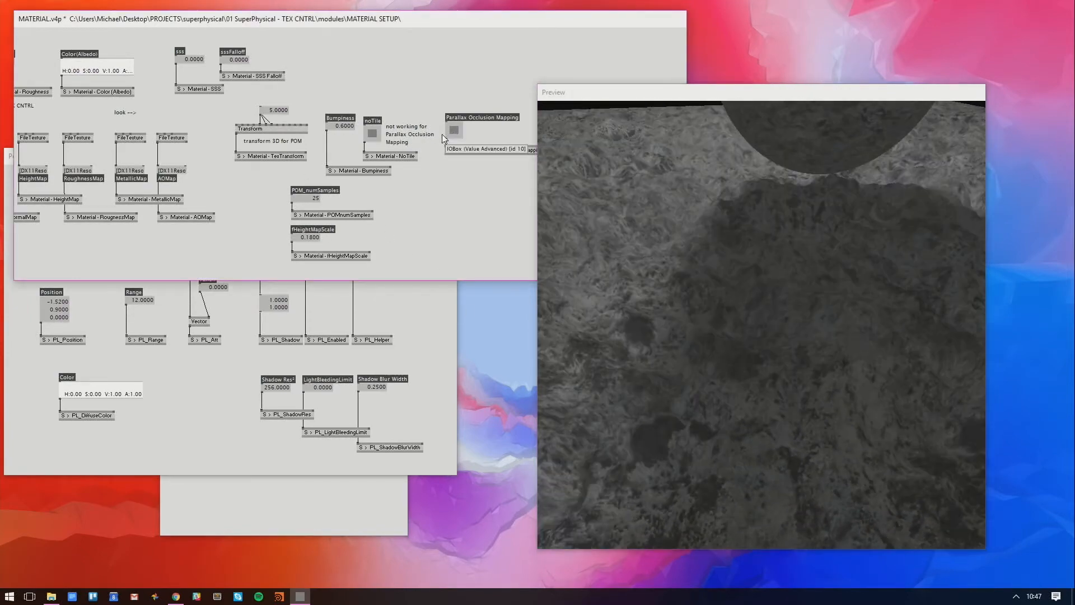
Compare the parallax-mapped ground with noTile on and off, leaving noTile off
{"action": "right_click", "coordinate": [376, 136]}
{"action": "right_click", "coordinate": [375, 136]}
{"action": "right_click", "coordinate": [375, 136]}
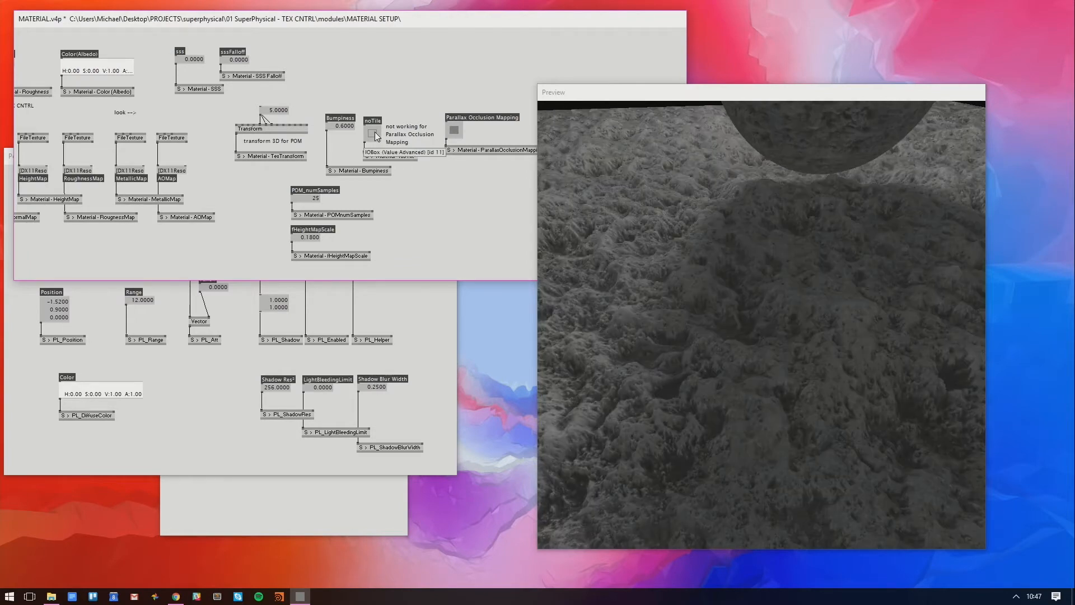
Turn noTile on to check the parallax-mapped ground, and finish with both Parallax Occlusion Mapping and noTile off
{"action": "right_click", "coordinate": [375, 137]}
{"action": "mouse_move", "coordinate": [671, 276]}
{"action": "left_mouse_down"}
{"action": "mouse_move", "coordinate": [724, 299]}
{"action": "mouse_move", "coordinate": [798, 280]}
{"action": "mouse_move", "coordinate": [693, 284]}
{"action": "mouse_move", "coordinate": [686, 266]}
{"action": "left_mouse_up"}
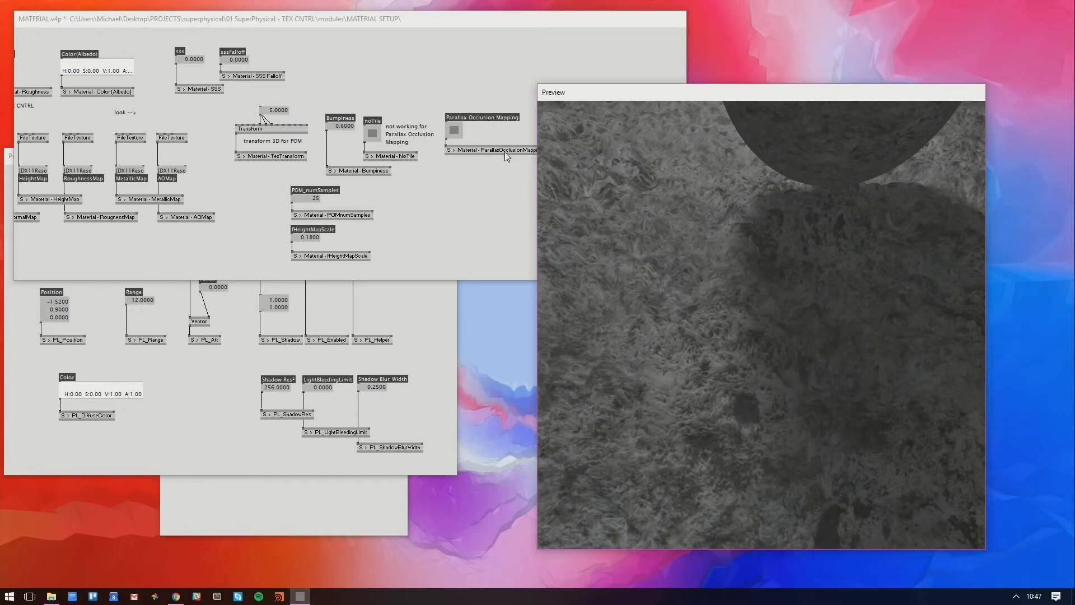
{"action": "mouse_move", "coordinate": [439, 118]}
{"action": "left_mouse_down"}
{"action": "mouse_move", "coordinate": [454, 41]}
{"action": "mouse_move", "coordinate": [441, 118]}
{"action": "left_mouse_up"}
{"action": "left_click_drag", "start_coordinate": [654, 245], "coordinate": [748, 266]}
{"action": "left_click", "coordinate": [457, 130]}
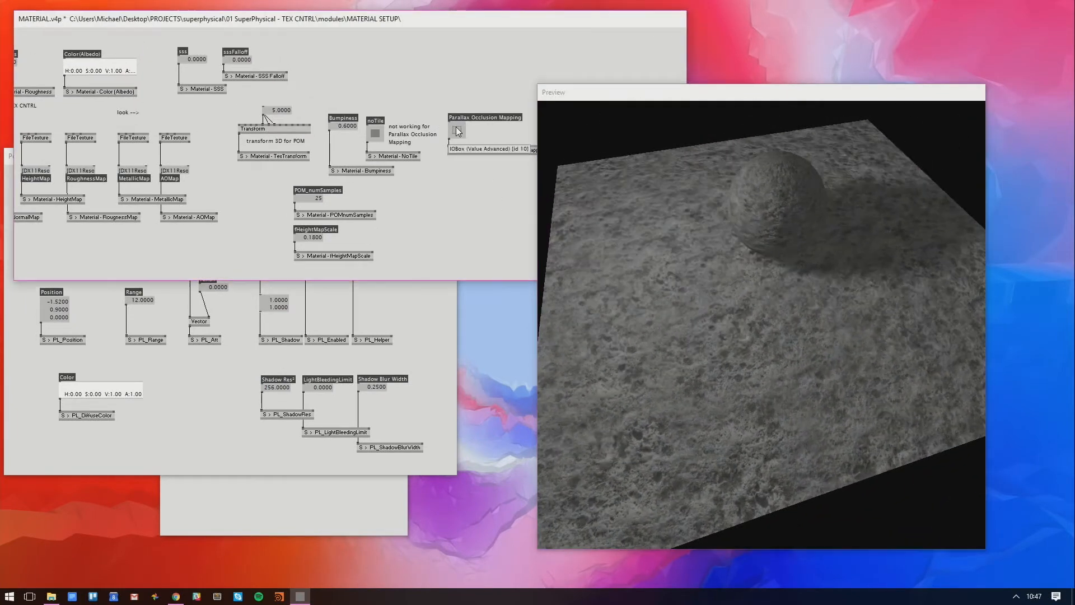
{"action": "left_click", "coordinate": [375, 135]}
{"action": "left_click_drag", "start_coordinate": [413, 211], "coordinate": [547, 239]}
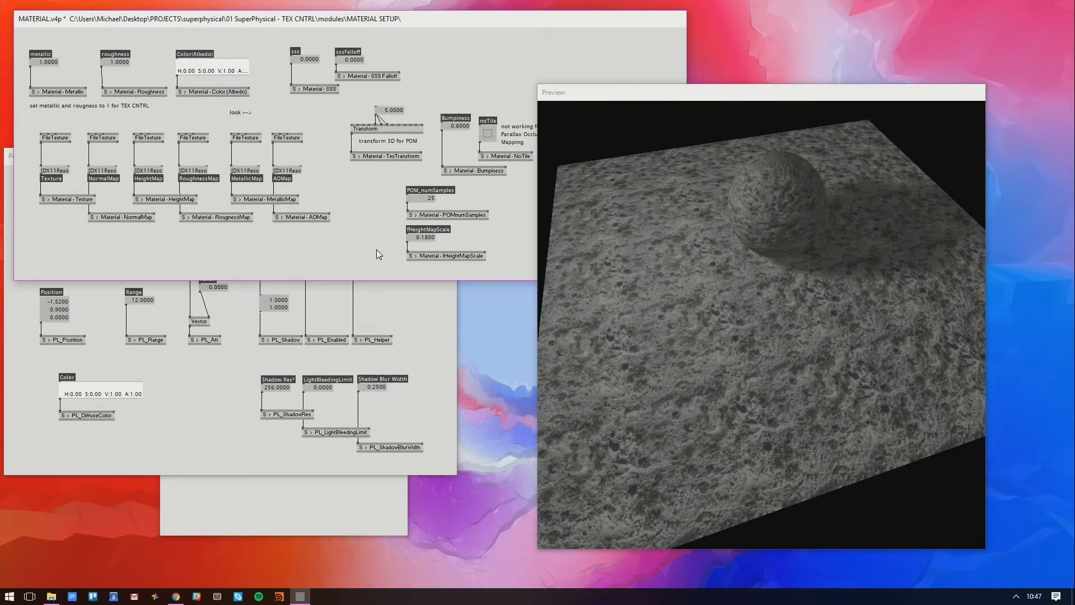
Close the Point Setup patch, shrink the MATERIAL window and arrange the LIGHT SETUP and main patch windows below it
{"action": "left_click", "coordinate": [448, 363]}
{"action": "key", "text": "ctrl+w"}
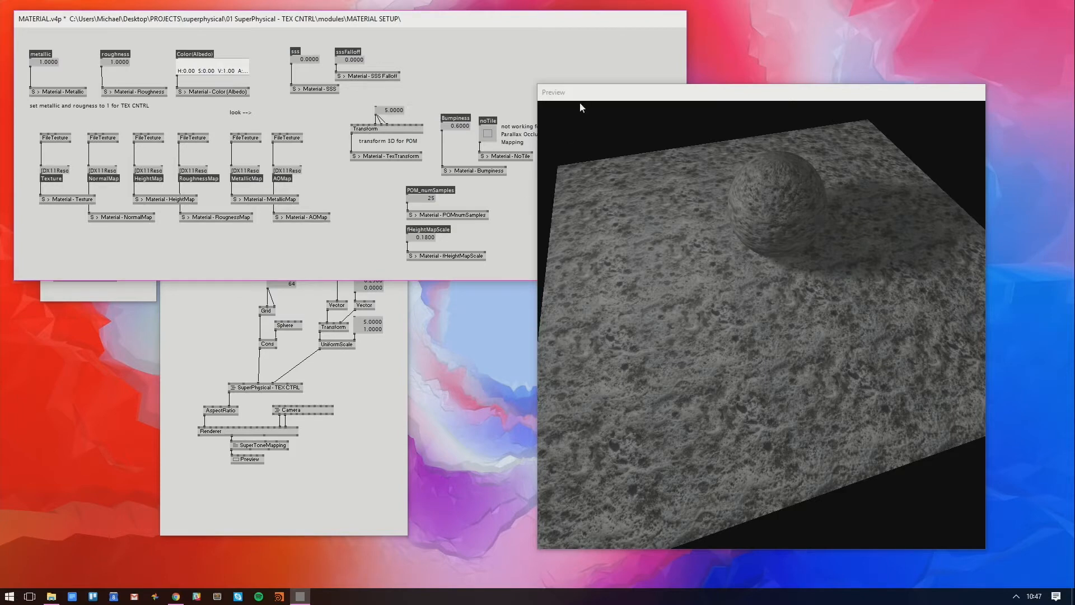
{"action": "left_click", "coordinate": [626, 236]}
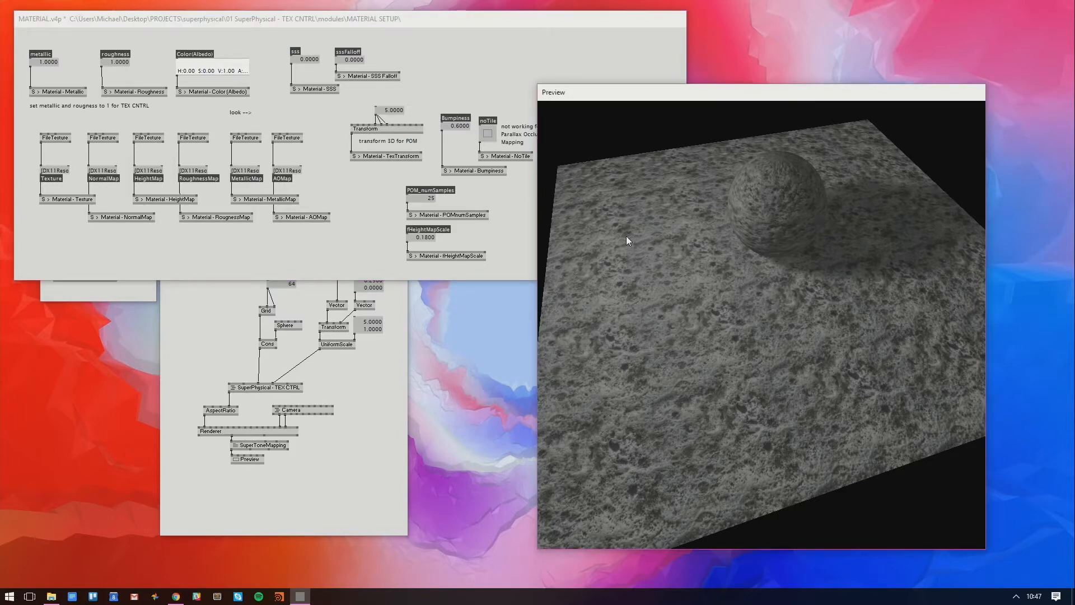
{"action": "left_click", "coordinate": [532, 250]}
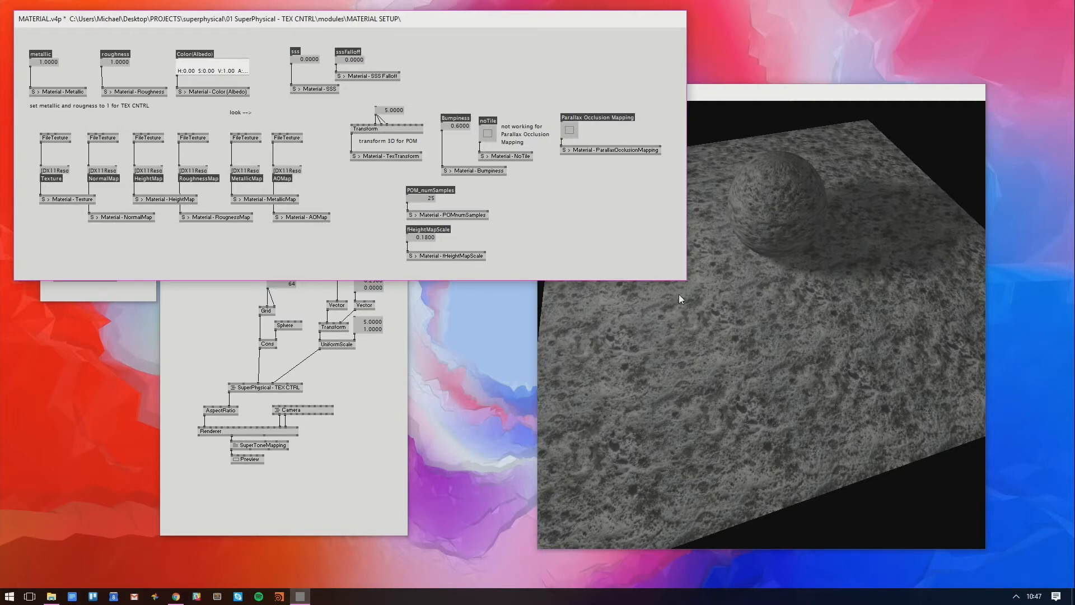
{"action": "left_click_drag", "start_coordinate": [683, 281], "coordinate": [271, 118]}
{"action": "left_click_drag", "start_coordinate": [132, 81], "coordinate": [108, 141]}
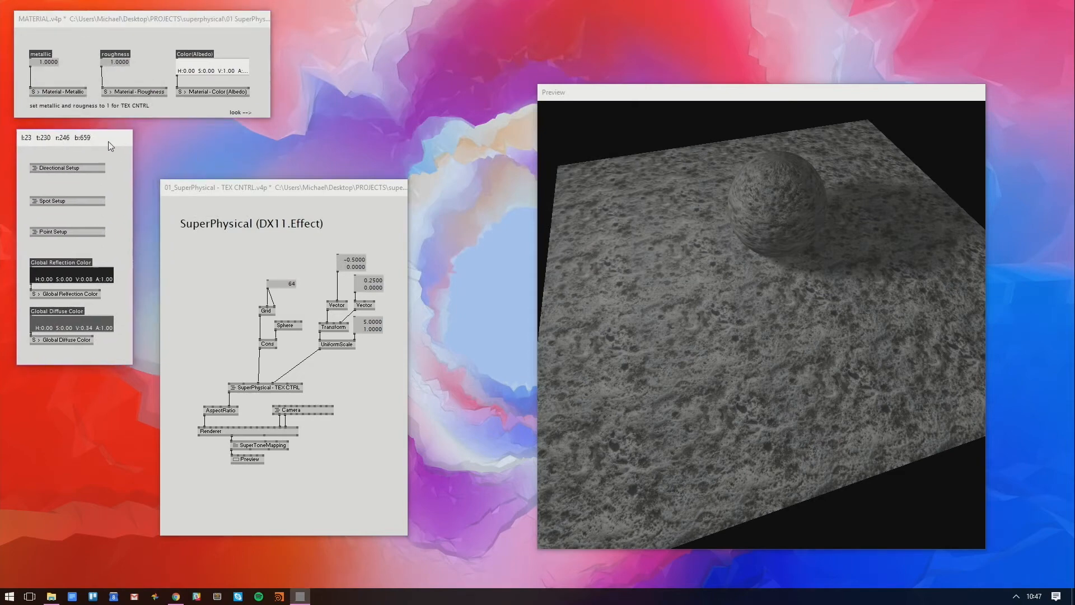
{"action": "left_click_drag", "start_coordinate": [237, 187], "coordinate": [220, 133]}
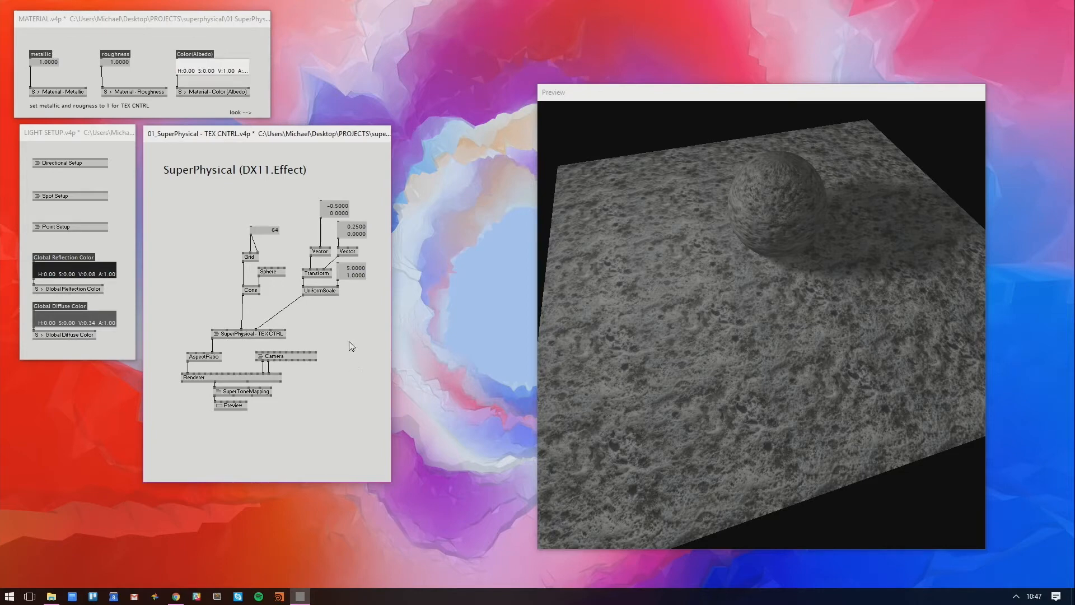
Close the 01_SuperPhysical - TEX CNTRL patch and its modules without saving any changes
{"action": "key", "text": "ctrl+w"}
{"action": "key", "text": "Return"}
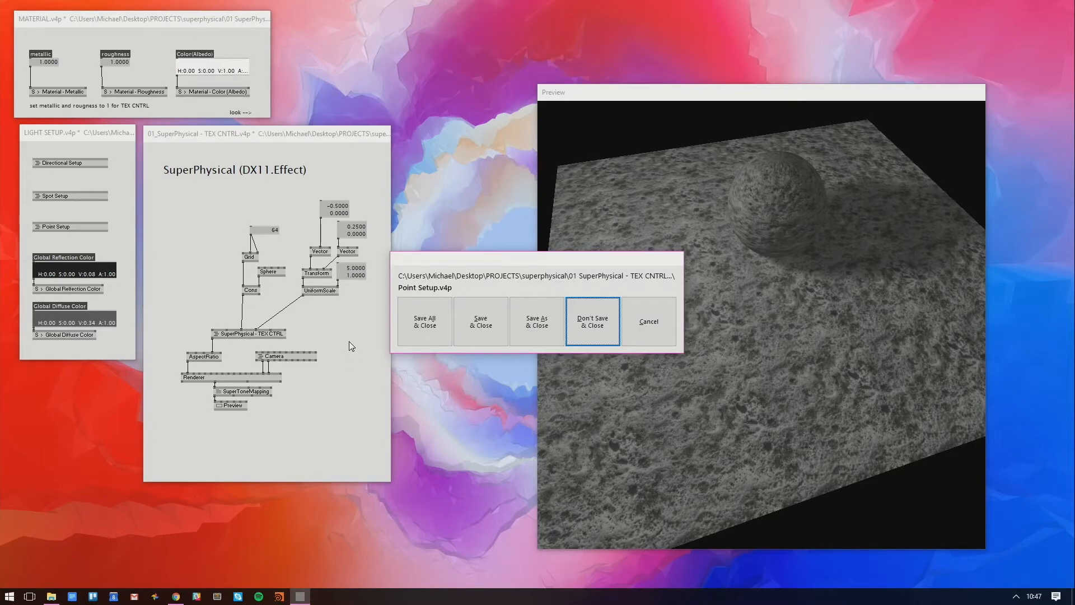
{"action": "key", "text": "Return"}
{"action": "key", "text": "Return"}
{"action": "key", "text": "Return"}
{"action": "key", "text": "Return"}
{"action": "key", "text": "Return"}
Switch to File Explorer, open 02_SuperPhysical - IBL + TEX CNTRL from its folder in superphysical, and minimize the Explorer window
{"action": "left_click", "coordinate": [56, 598]}
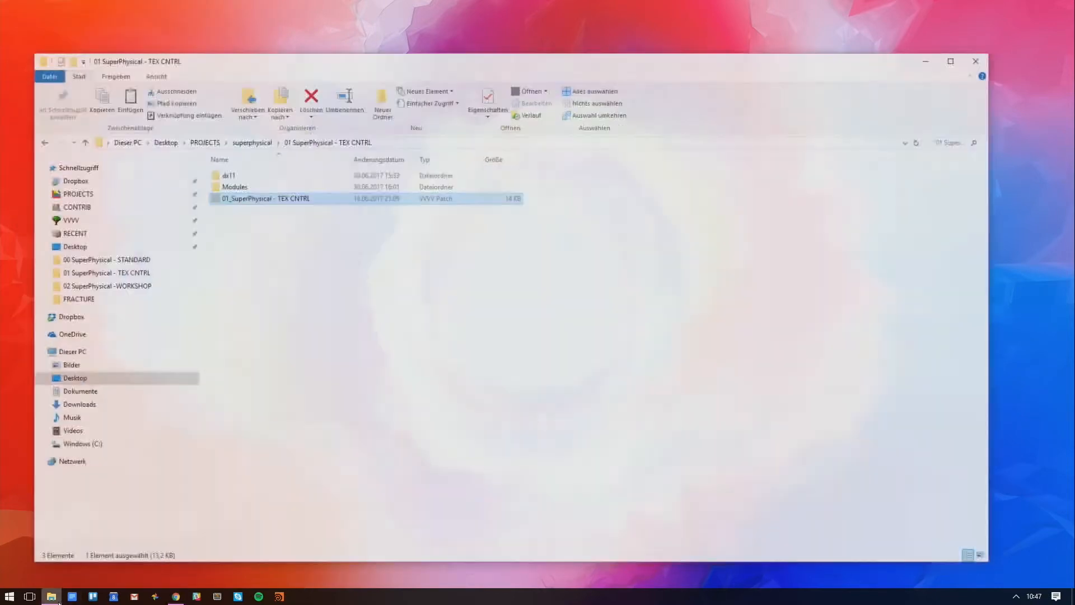
{"action": "left_click", "coordinate": [257, 130]}
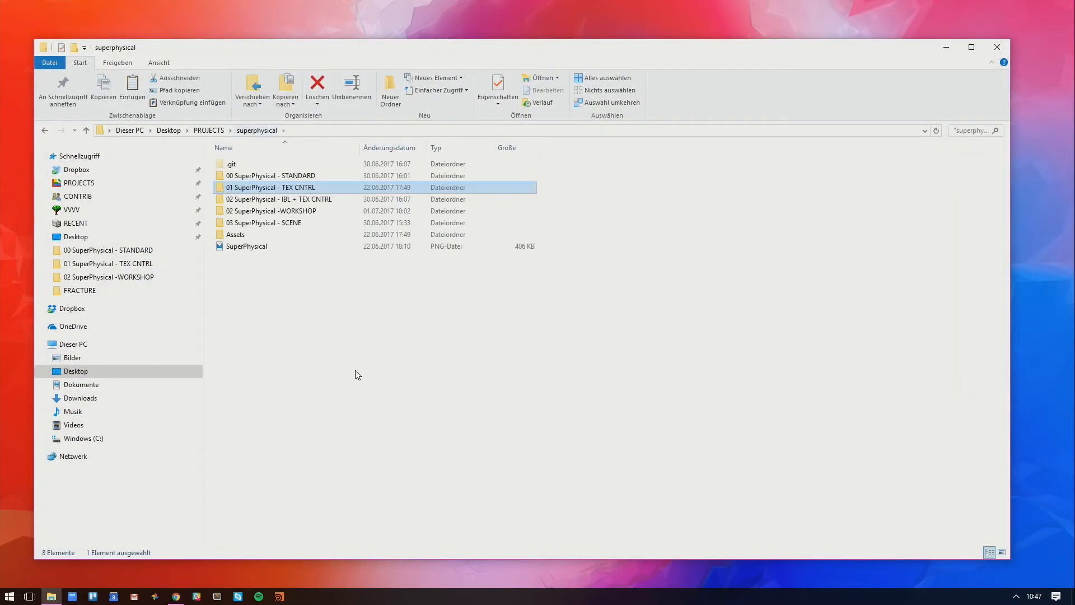
{"action": "double_click", "coordinate": [283, 199]}
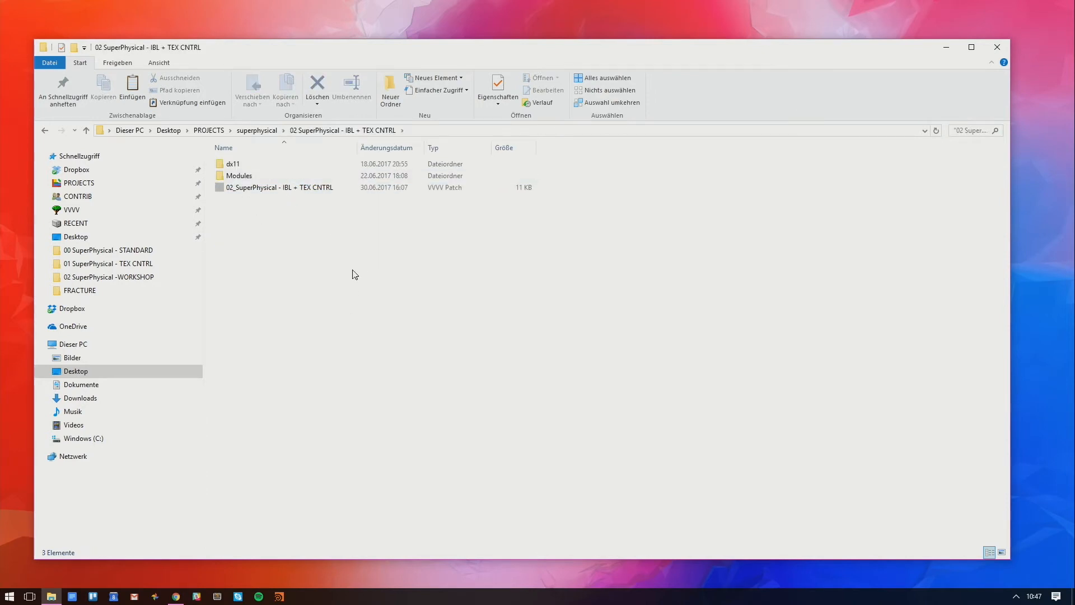
{"action": "double_click", "coordinate": [299, 192]}
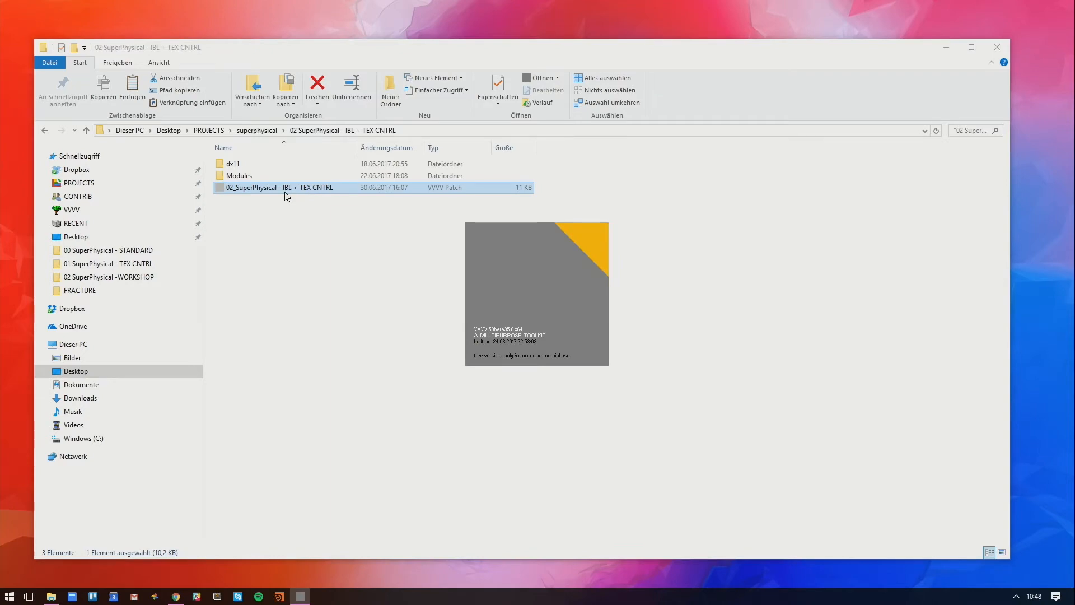
{"action": "left_click", "coordinate": [946, 47]}
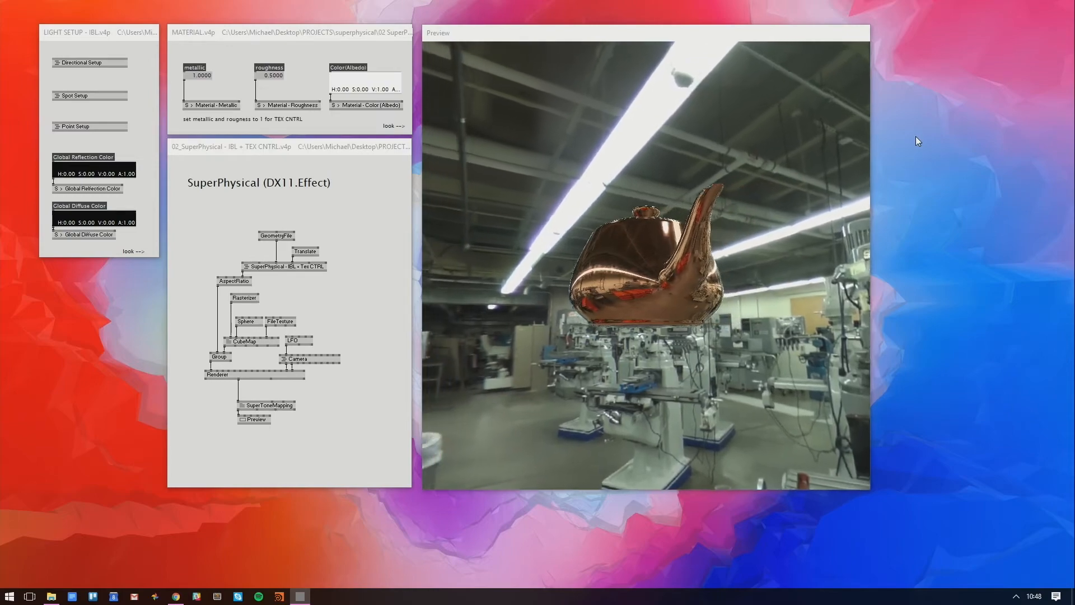
Enlarge the LIGHT SETUP - IBL patch window to expose its IBL nodes and place the teapot Preview beside it
{"action": "left_click_drag", "start_coordinate": [642, 167], "coordinate": [719, 194]}
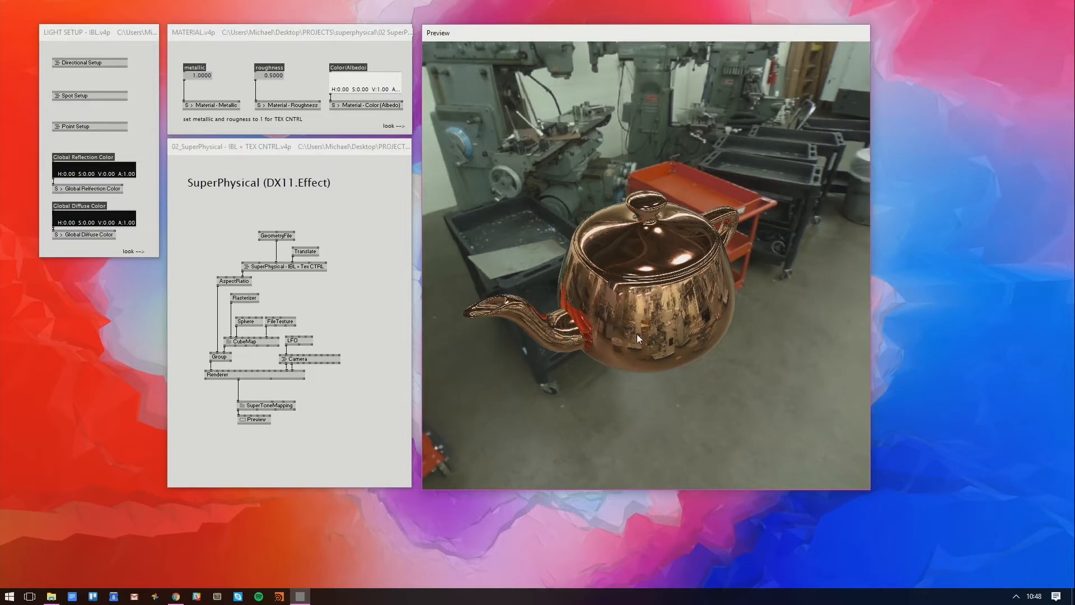
{"action": "left_click_drag", "start_coordinate": [314, 32], "coordinate": [313, 32]}
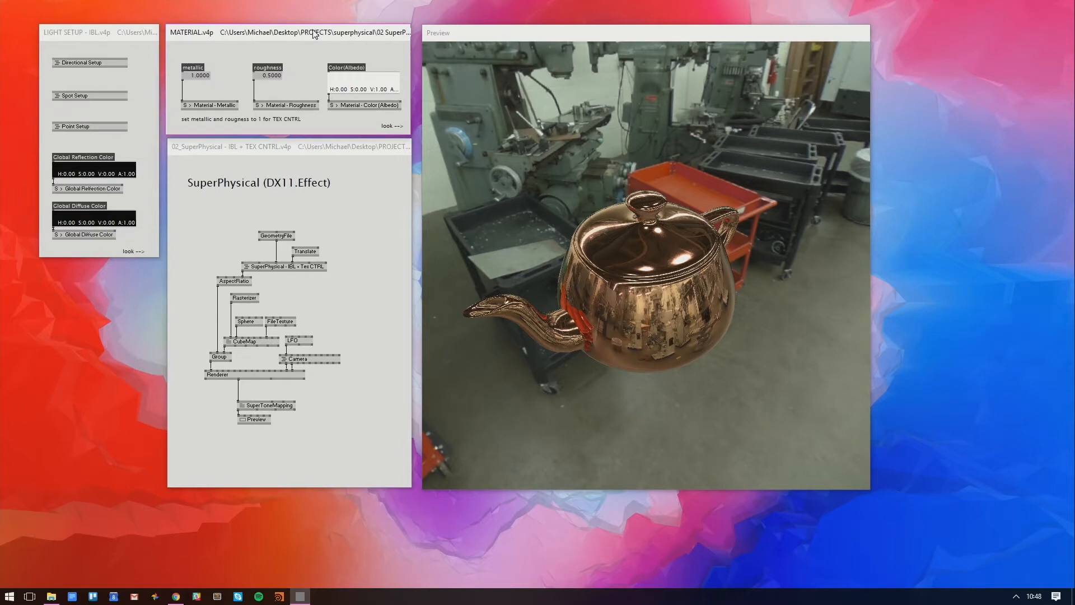
{"action": "left_click_drag", "start_coordinate": [126, 39], "coordinate": [513, 140]}
{"action": "left_click_drag", "start_coordinate": [478, 259], "coordinate": [478, 206]}
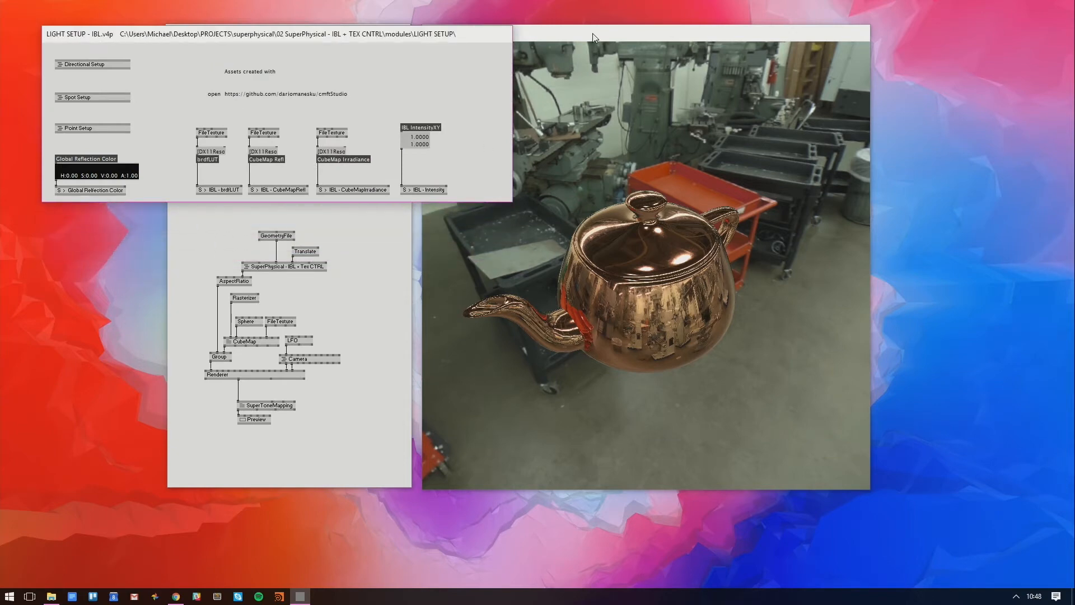
{"action": "left_click_drag", "start_coordinate": [593, 37], "coordinate": [686, 39]}
{"action": "left_click_drag", "start_coordinate": [768, 140], "coordinate": [743, 225]}
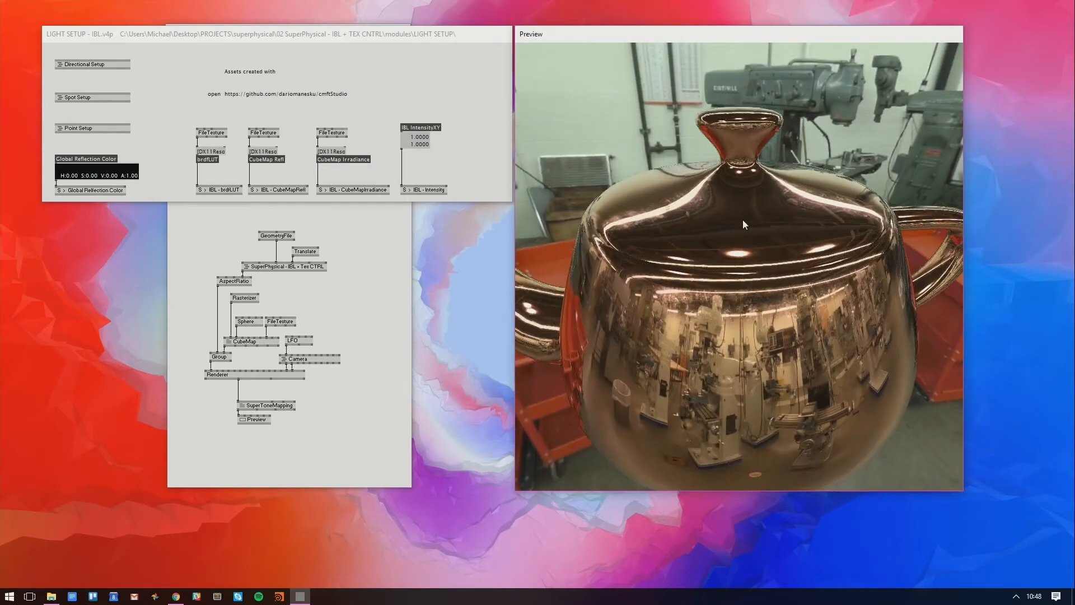
Add a Preview node to the LIGHT SETUP - IBL patch and connect the brdfLUT FileTexture's output to it
{"action": "left_click", "coordinate": [396, 58]}
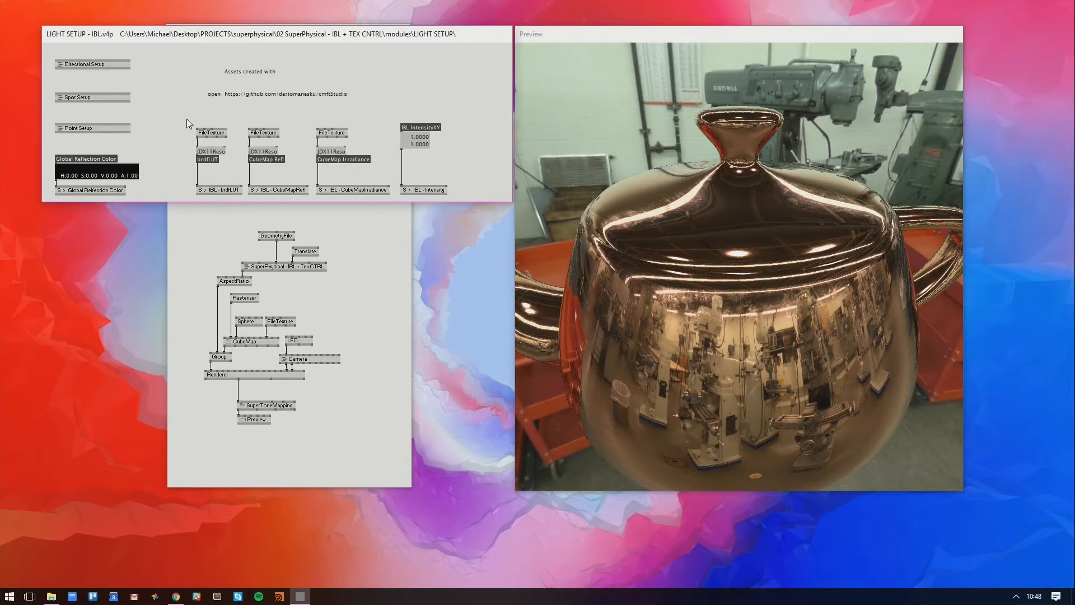
{"action": "mouse_move", "coordinate": [199, 129]}
{"action": "double_click", "coordinate": [184, 127]}
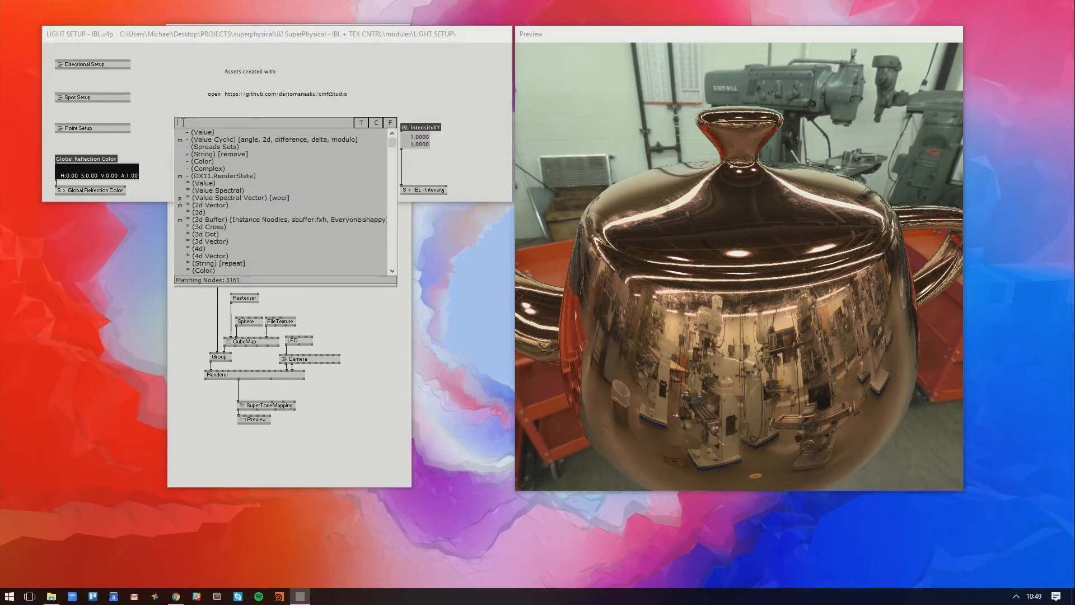
{"action": "type", "text": "prev"}
{"action": "left_click", "coordinate": [207, 141]}
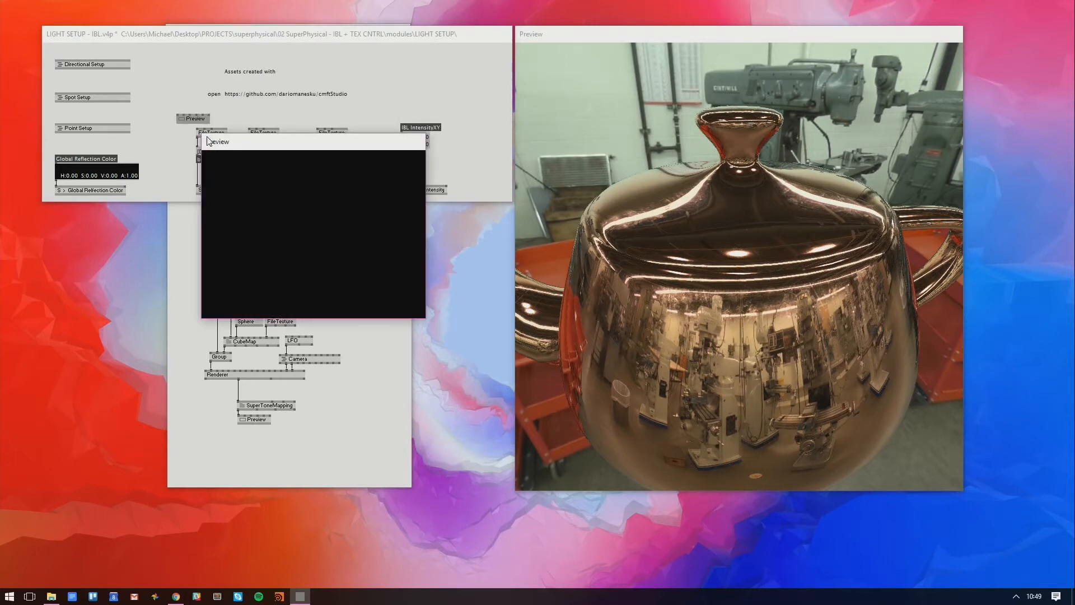
{"action": "left_click", "coordinate": [197, 136]}
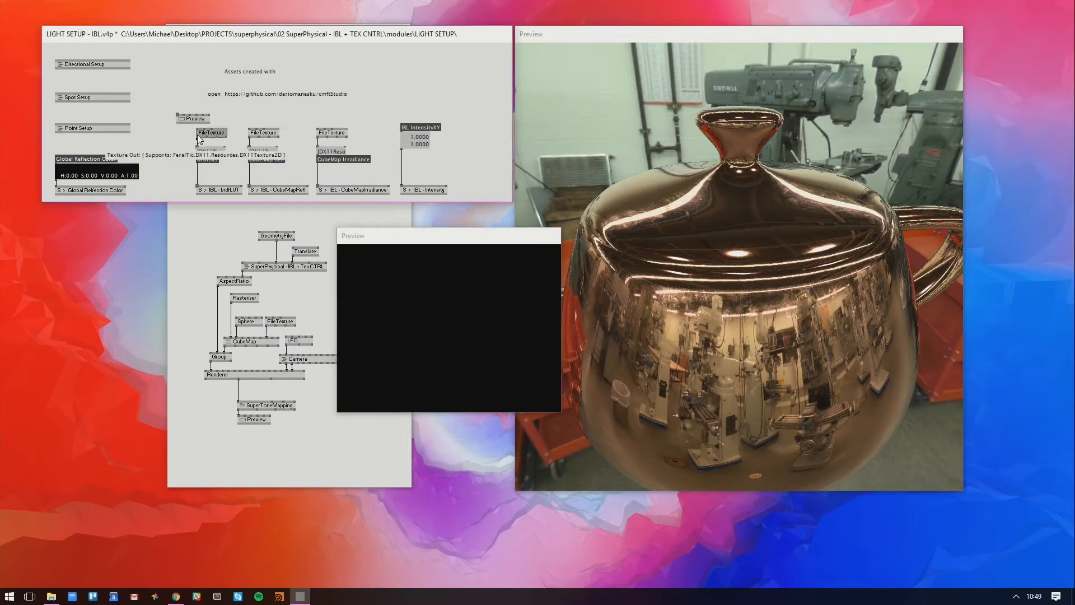
{"action": "left_click", "coordinate": [179, 114]}
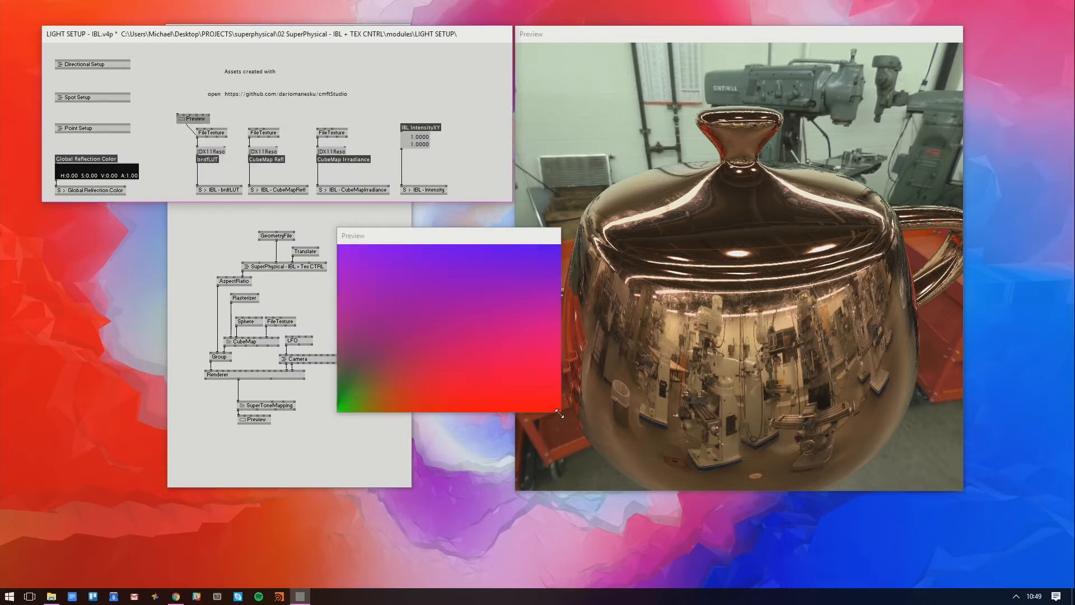
Enlarge the brdfLUT preview, position it below the texture nodes, and examine it alongside the teapot's reflections
{"action": "left_click_drag", "start_coordinate": [559, 413], "coordinate": [628, 556]}
{"action": "left_click_drag", "start_coordinate": [524, 241], "coordinate": [252, 187]}
{"action": "left_click_drag", "start_coordinate": [356, 211], "coordinate": [410, 220]}
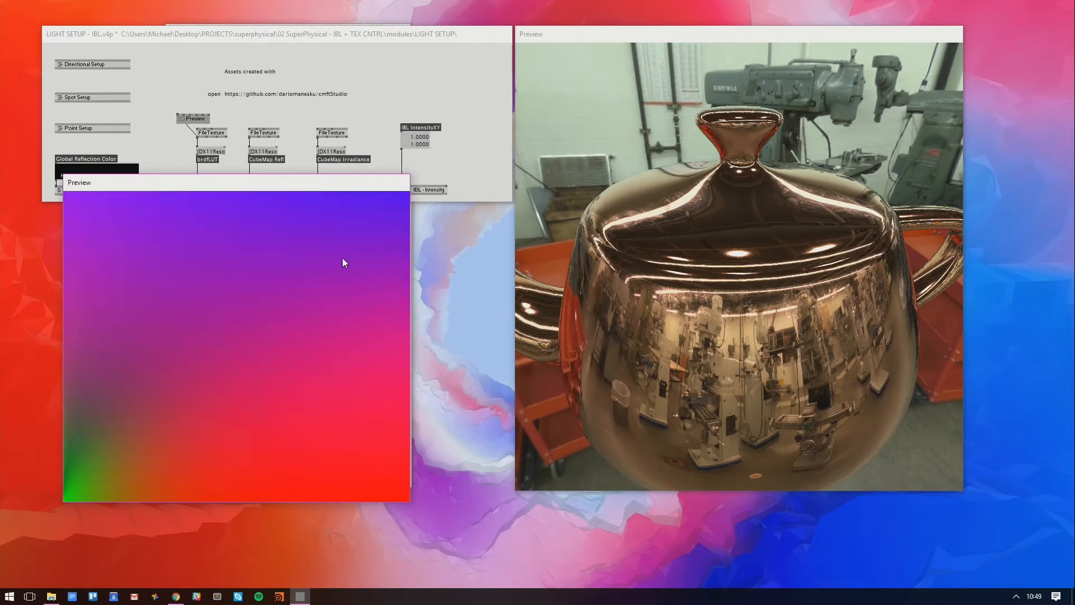
{"action": "left_click_drag", "start_coordinate": [677, 298], "coordinate": [694, 229]}
{"action": "scroll", "coordinate": [694, 230], "scroll_direction": "down", "scroll_amount": 3}
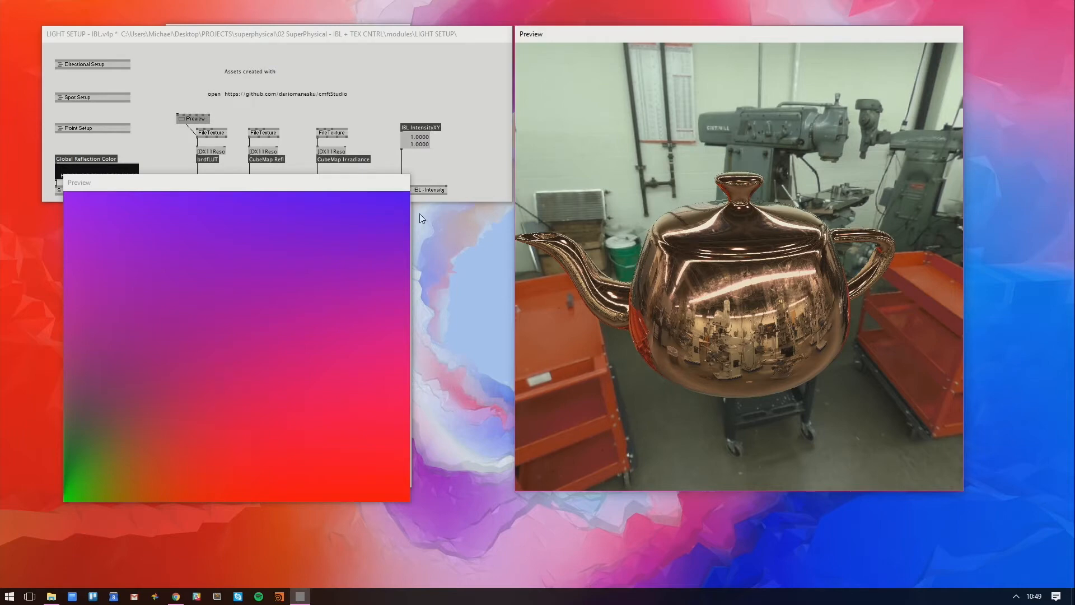
{"action": "left_click_drag", "start_coordinate": [369, 186], "coordinate": [458, 147]}
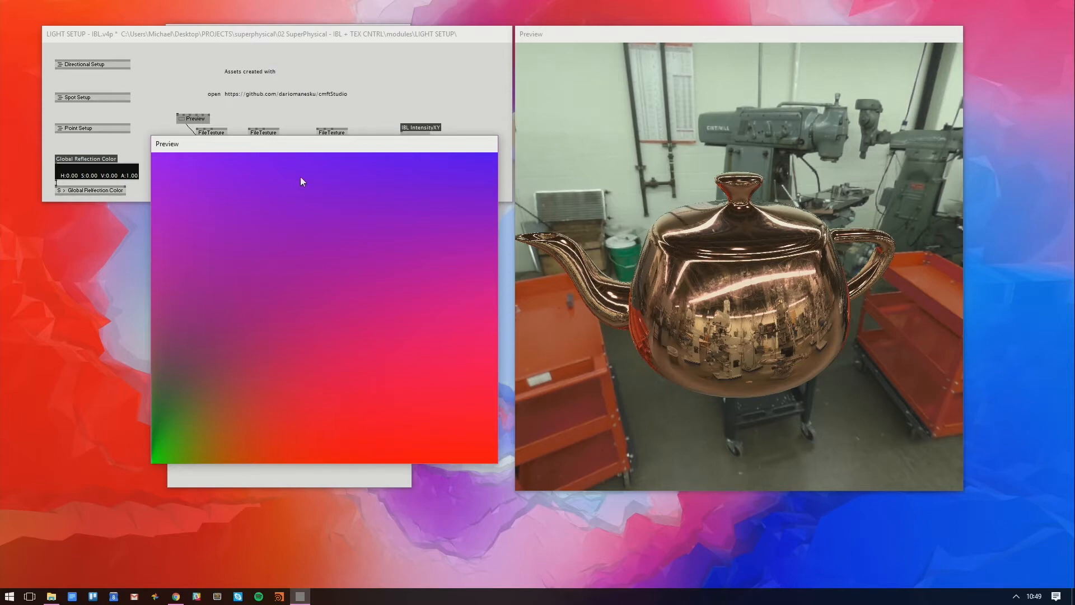
{"action": "left_click_drag", "start_coordinate": [318, 149], "coordinate": [291, 180]}
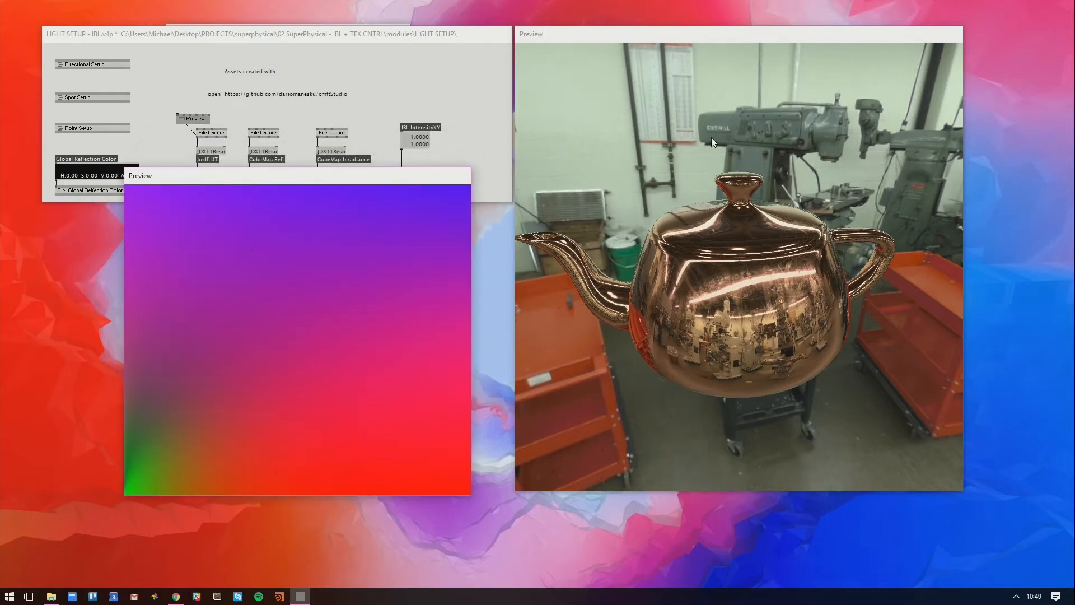
{"action": "left_click_drag", "start_coordinate": [711, 137], "coordinate": [684, 146]}
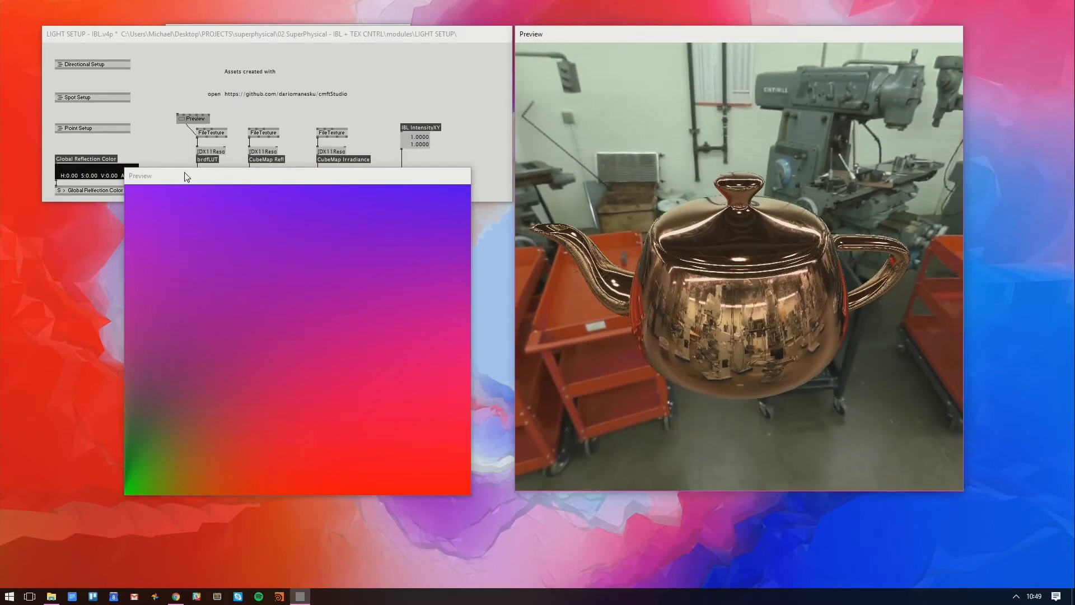
{"action": "left_click_drag", "start_coordinate": [186, 177], "coordinate": [142, 215]}
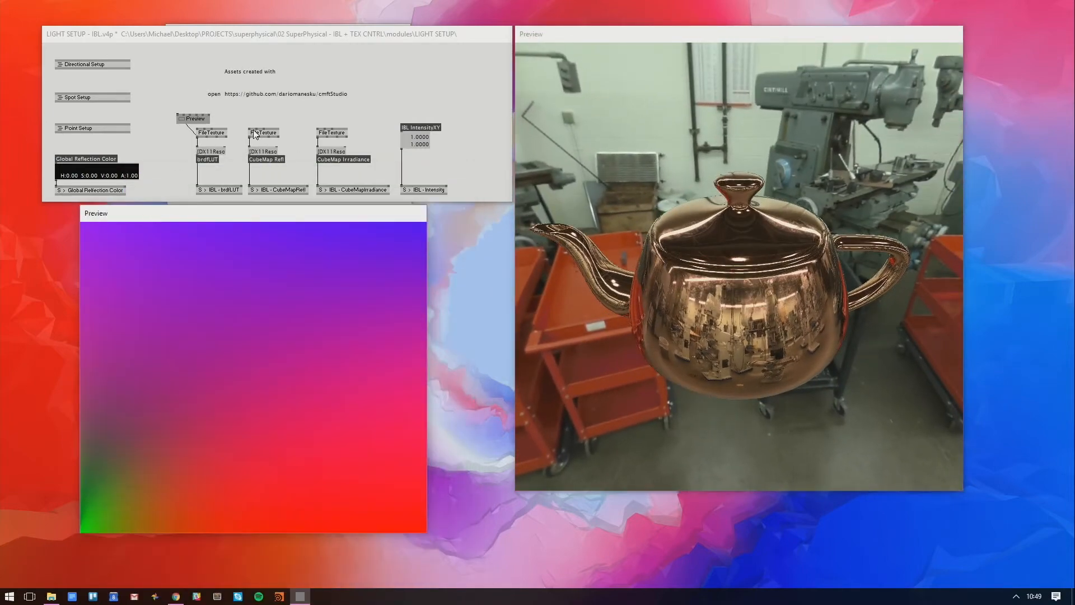
Delete the Preview node attached to the brdfLUT texture
{"action": "left_click_drag", "start_coordinate": [187, 120], "coordinate": [166, 146]}
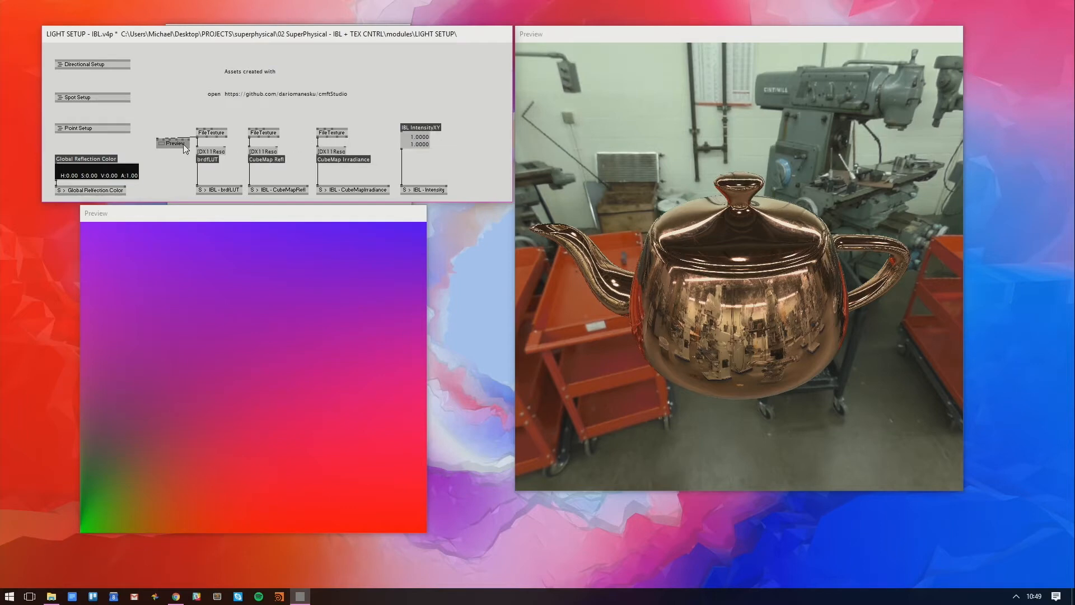
{"action": "left_click_drag", "start_coordinate": [184, 143], "coordinate": [173, 153]}
{"action": "key", "text": "Delete"}
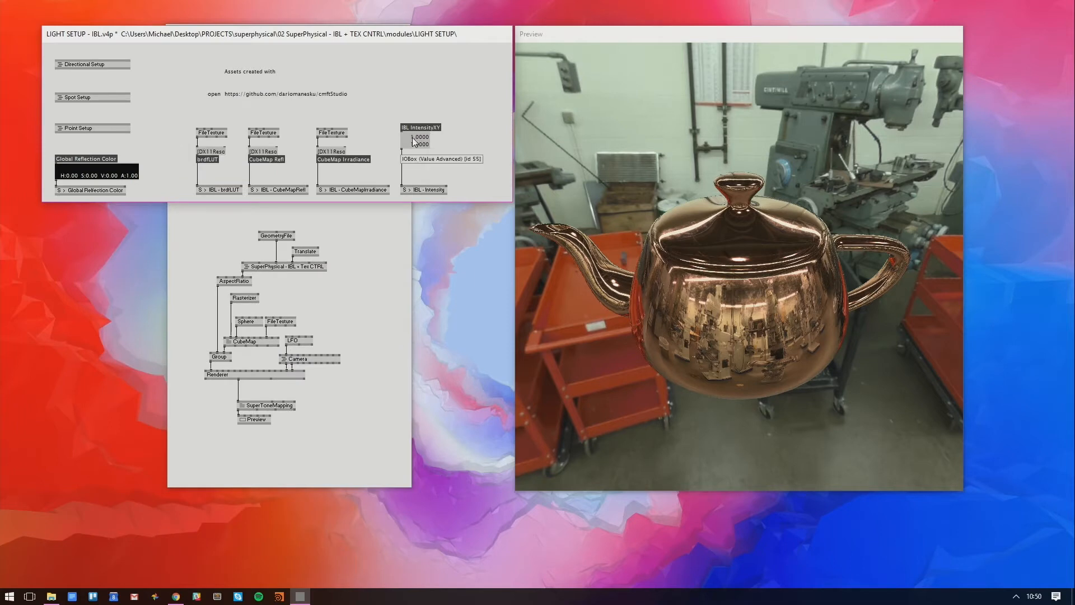
Lower the first IBL IntensityXY value to 0, raise it to 1.06, and inspect the teapot's reflections close up
{"action": "left_click_drag", "start_coordinate": [420, 137], "coordinate": [420, 194]}
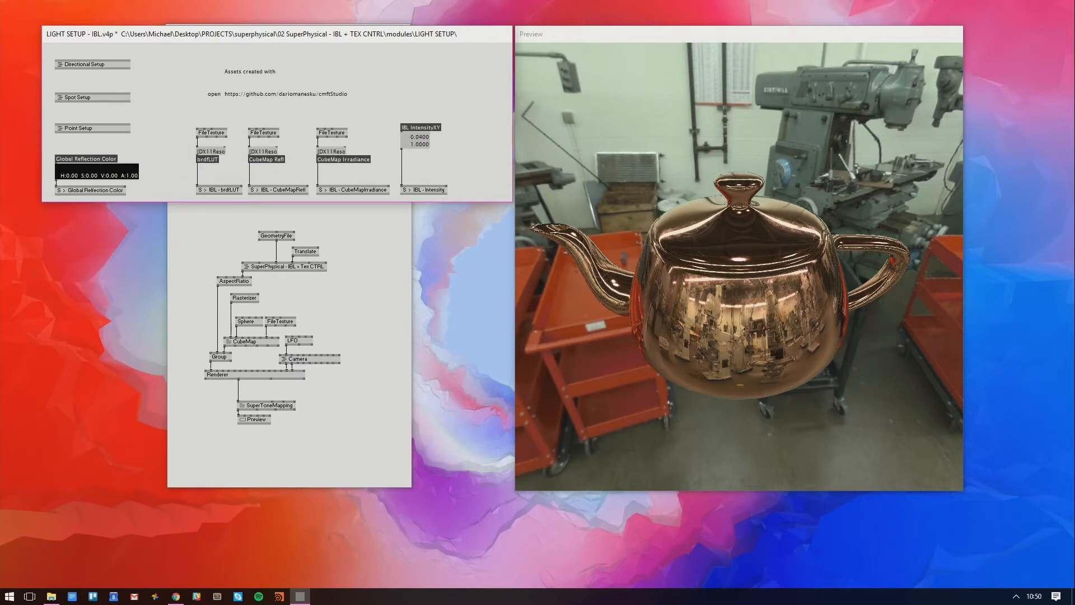
{"action": "left_click", "coordinate": [441, 88]}
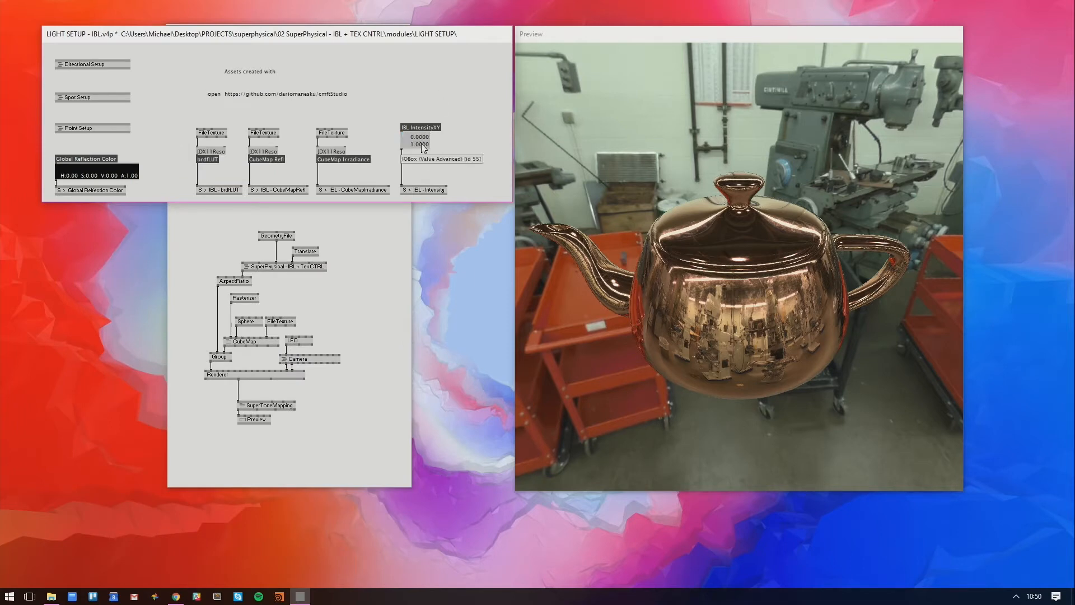
{"action": "mouse_move", "coordinate": [422, 145]}
{"action": "left_mouse_down"}
{"action": "mouse_move", "coordinate": [422, 175]}
{"action": "mouse_move", "coordinate": [418, 139]}
{"action": "left_mouse_up"}
{"action": "right_click", "coordinate": [423, 144]}
{"action": "type", "text": "1"}
{"action": "left_click", "coordinate": [439, 89]}
{"action": "left_click_drag", "start_coordinate": [537, 146], "coordinate": [657, 280]}
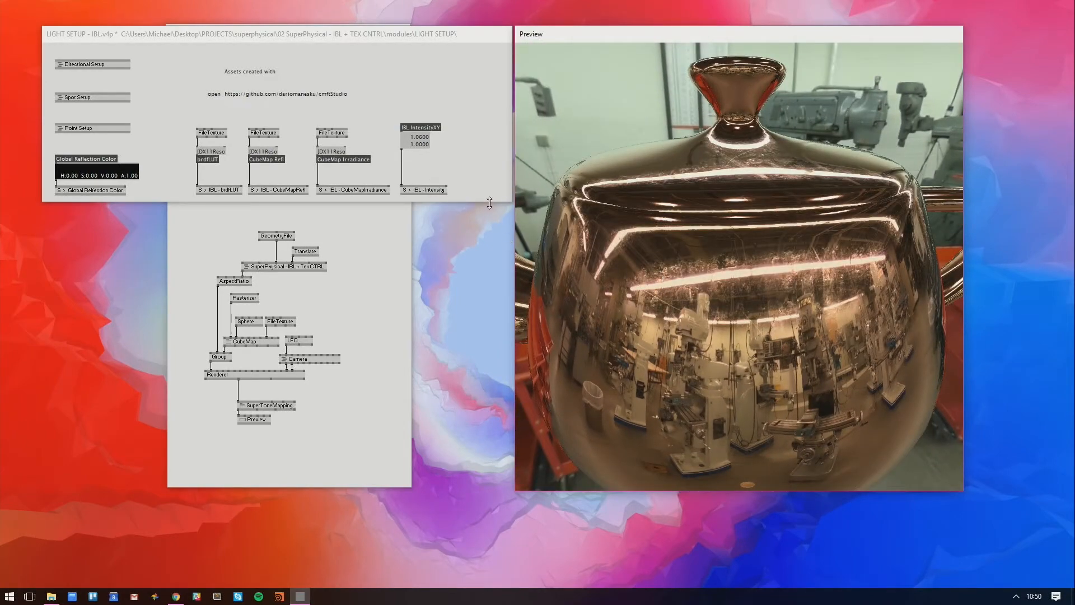
{"action": "left_click", "coordinate": [509, 203]}
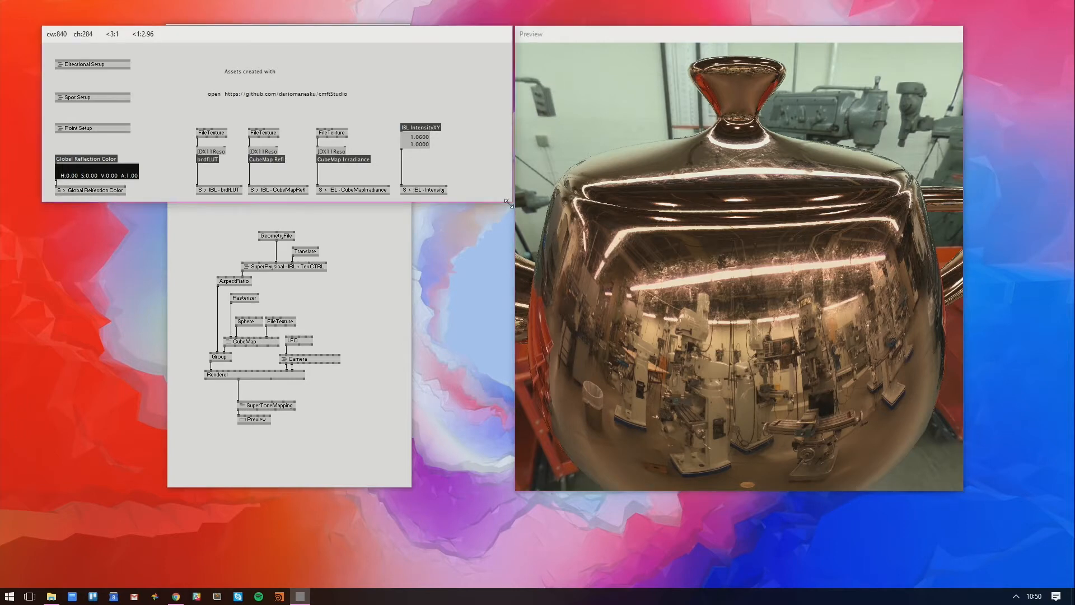
Set the material's metallic value to 0, lower the gamma of SuperToneMapping, and inspect the teapot from another angle
{"action": "left_click_drag", "start_coordinate": [508, 203], "coordinate": [160, 206]}
{"action": "left_click", "coordinate": [203, 73]}
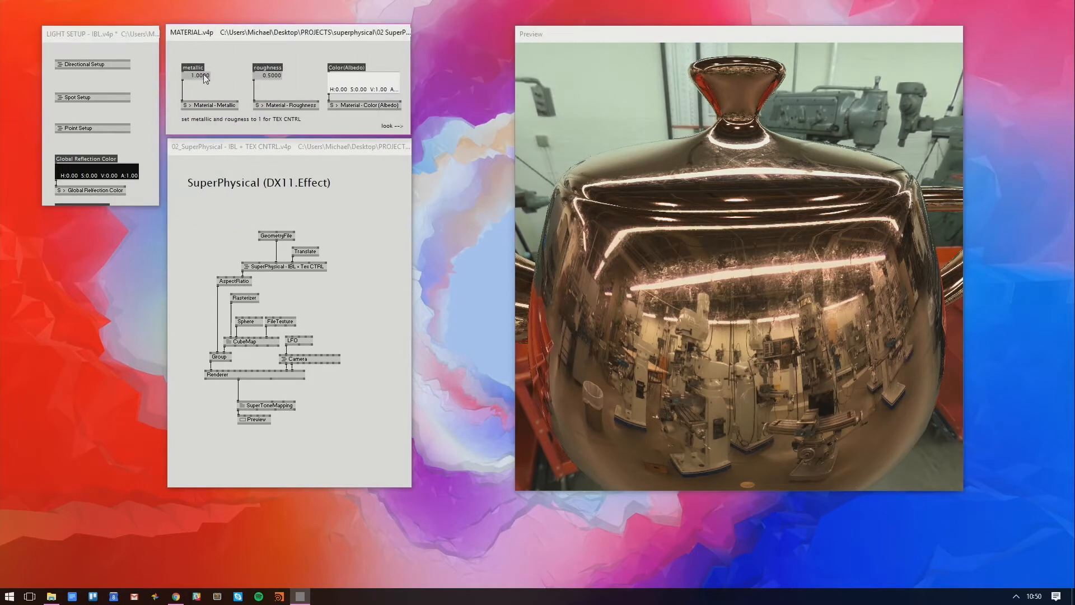
{"action": "left_click_drag", "start_coordinate": [203, 74], "coordinate": [203, 131]}
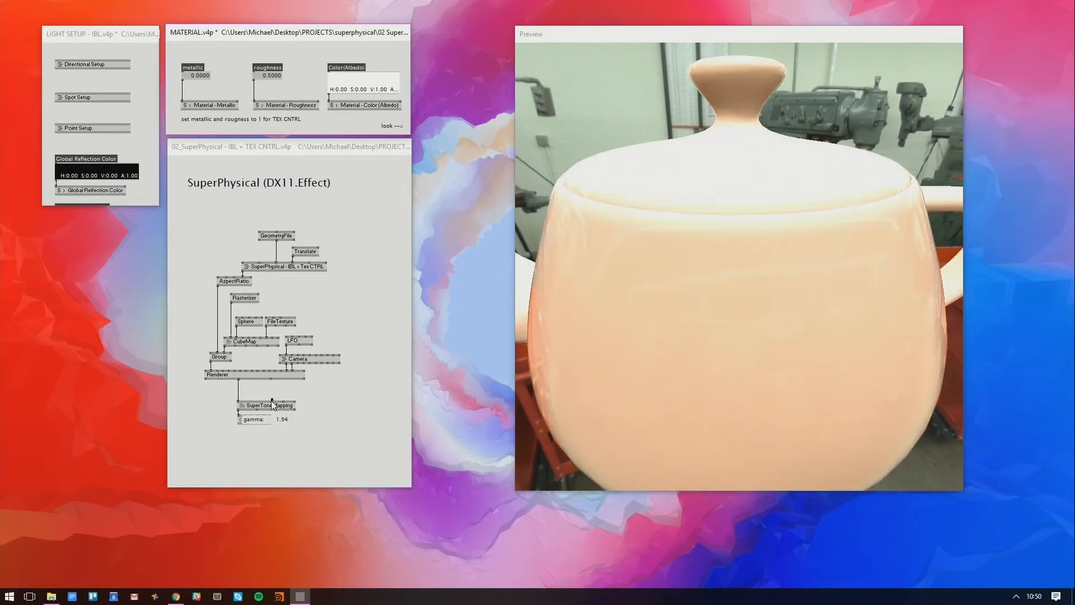
{"action": "left_click_drag", "start_coordinate": [273, 400], "coordinate": [272, 442]}
{"action": "left_click_drag", "start_coordinate": [620, 297], "coordinate": [741, 197]}
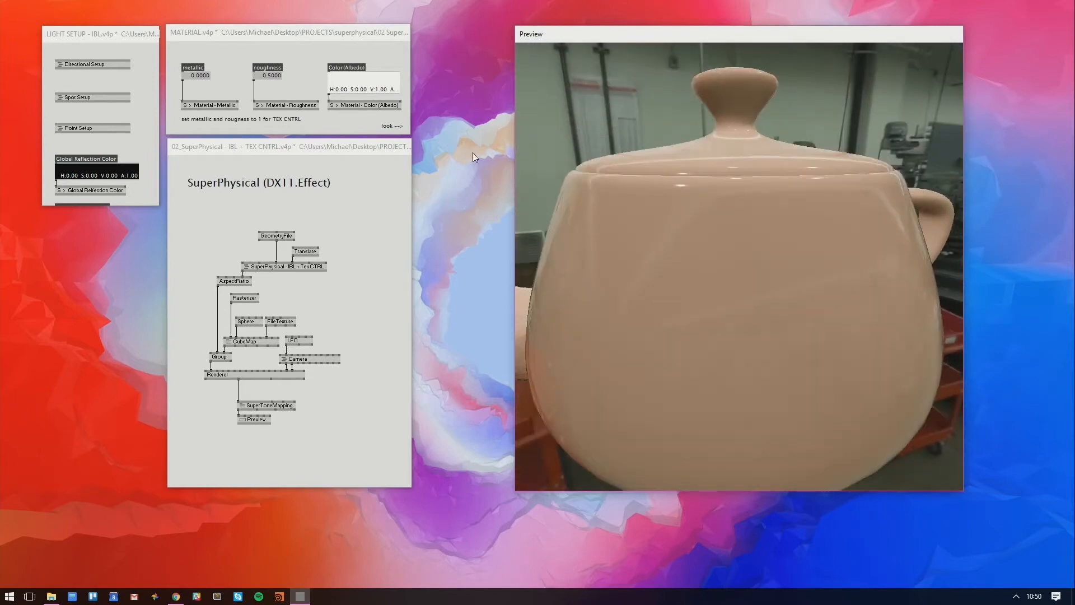
Widen the LIGHT SETUP - IBL patch window and set both IBL IntensityXY values to 0
{"action": "left_click_drag", "start_coordinate": [159, 201], "coordinate": [473, 195]}
{"action": "left_click_drag", "start_coordinate": [417, 136], "coordinate": [417, 162]}
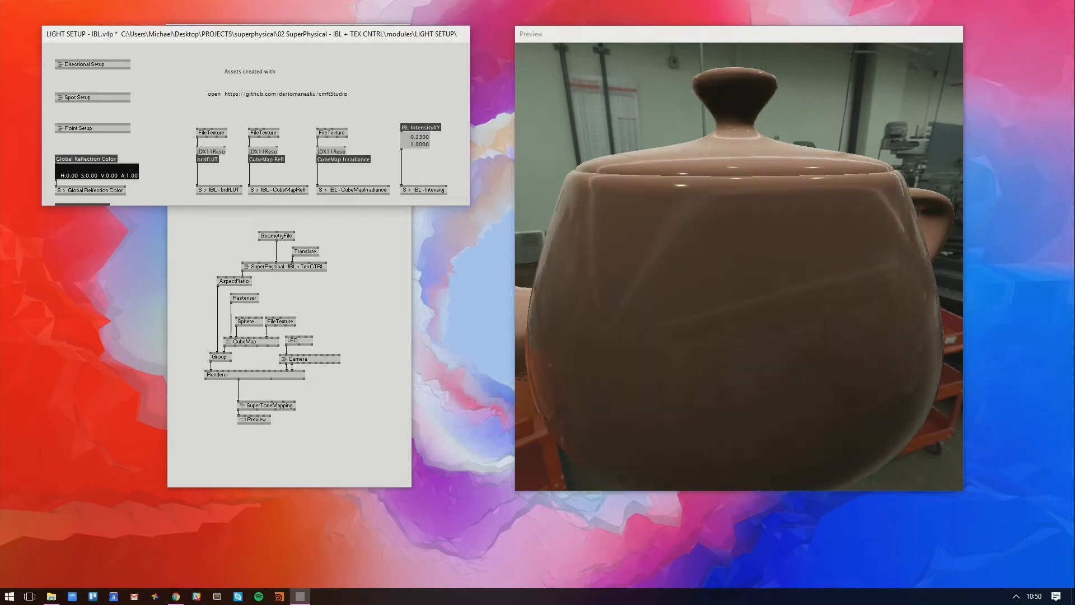
{"action": "double_click", "coordinate": [420, 137]}
{"action": "type", "text": "0"}
{"action": "key", "text": "Return"}
{"action": "double_click", "coordinate": [415, 145]}
{"action": "type", "text": "0"}
{"action": "key", "text": "Return"}
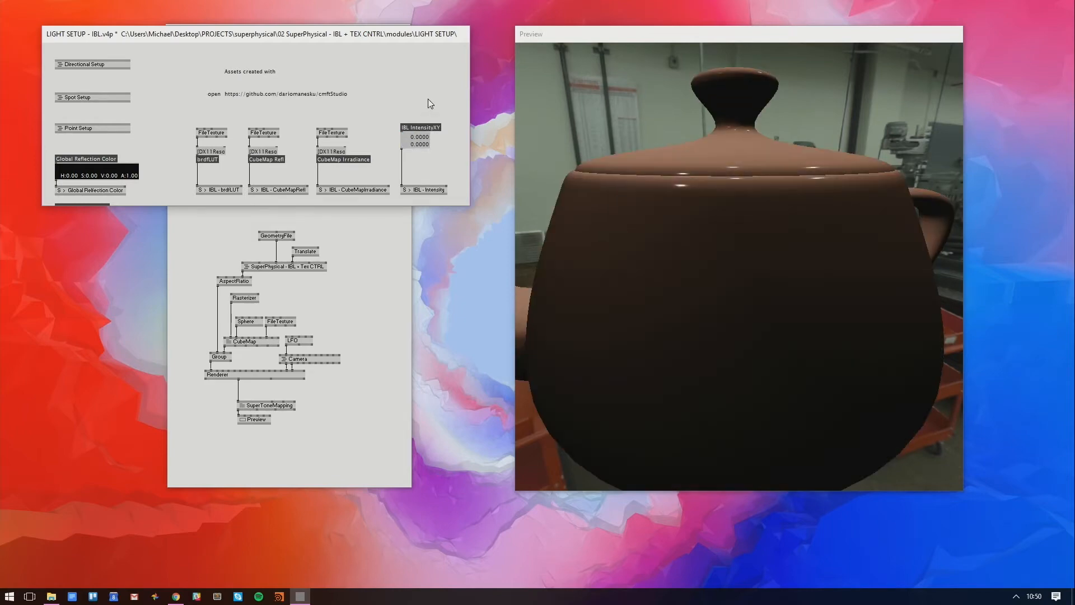
View the whole teapot from above and disable the directional lights in the Directional Setup patch, closing it again
{"action": "left_click_drag", "start_coordinate": [728, 137], "coordinate": [737, 273]}
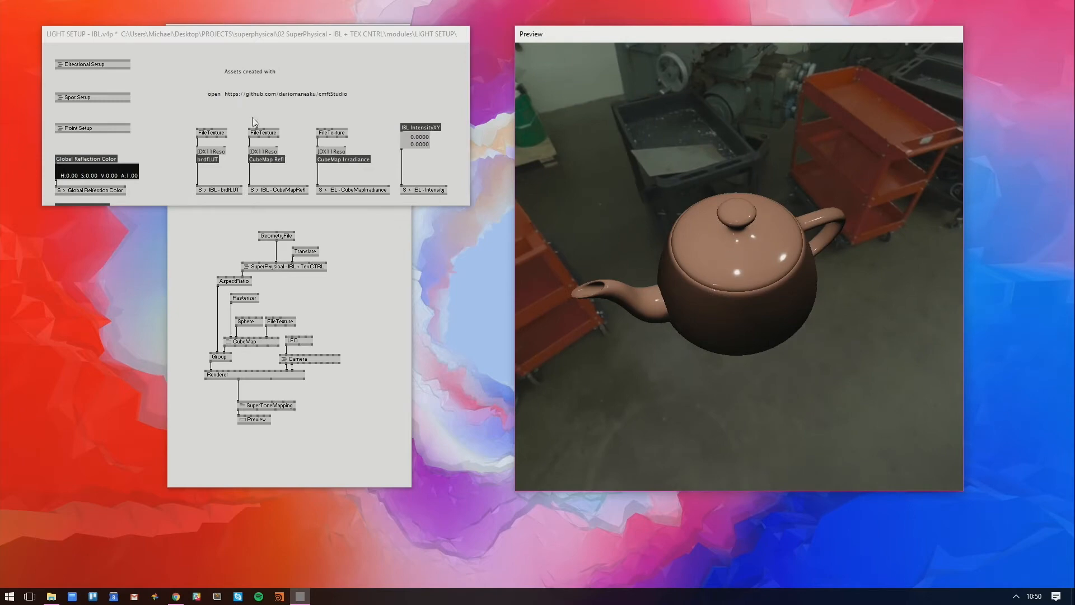
{"action": "right_click", "coordinate": [87, 65]}
{"action": "right_click", "coordinate": [447, 243]}
{"action": "key", "text": "alt+3"}
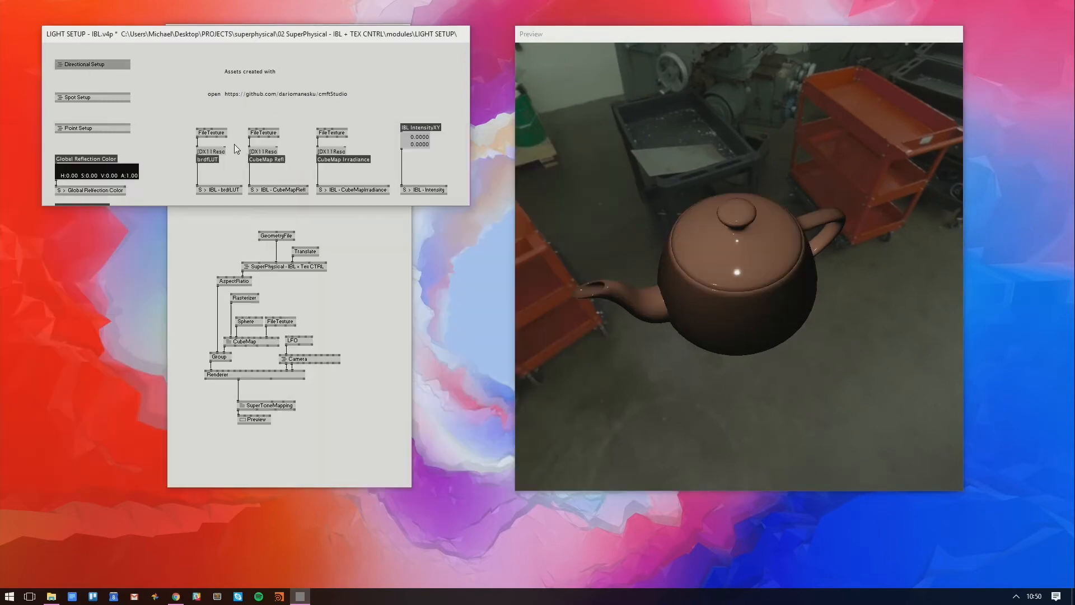
Disable the spot lights in the Spot Setup patch and the point lights in the Point Setup patch
{"action": "right_click", "coordinate": [95, 99]}
{"action": "right_click", "coordinate": [431, 220]}
{"action": "key", "text": "alt+3"}
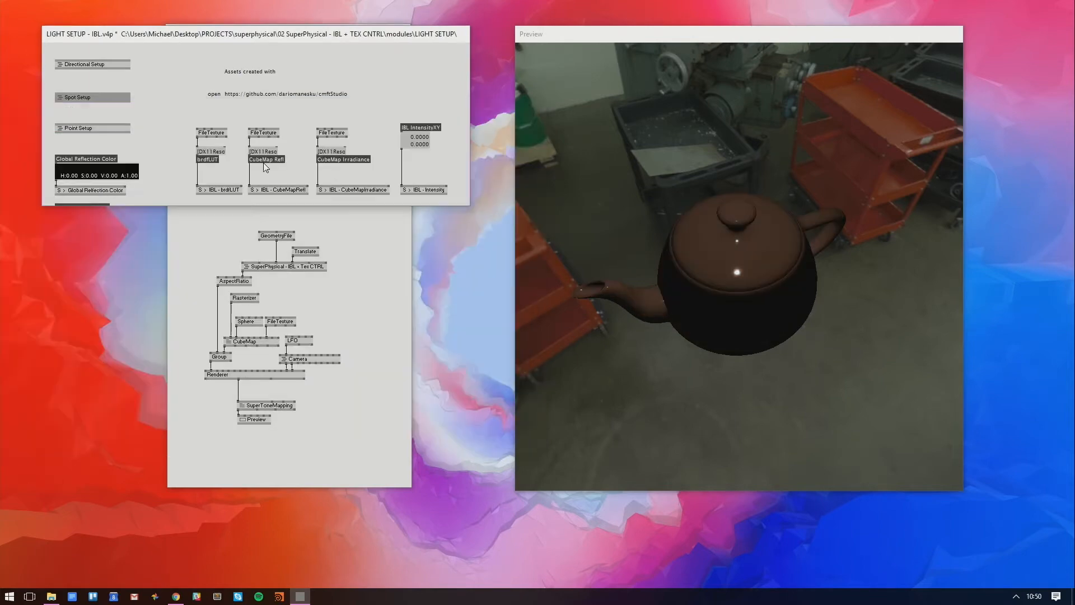
{"action": "right_click", "coordinate": [95, 129]}
{"action": "right_click", "coordinate": [317, 272]}
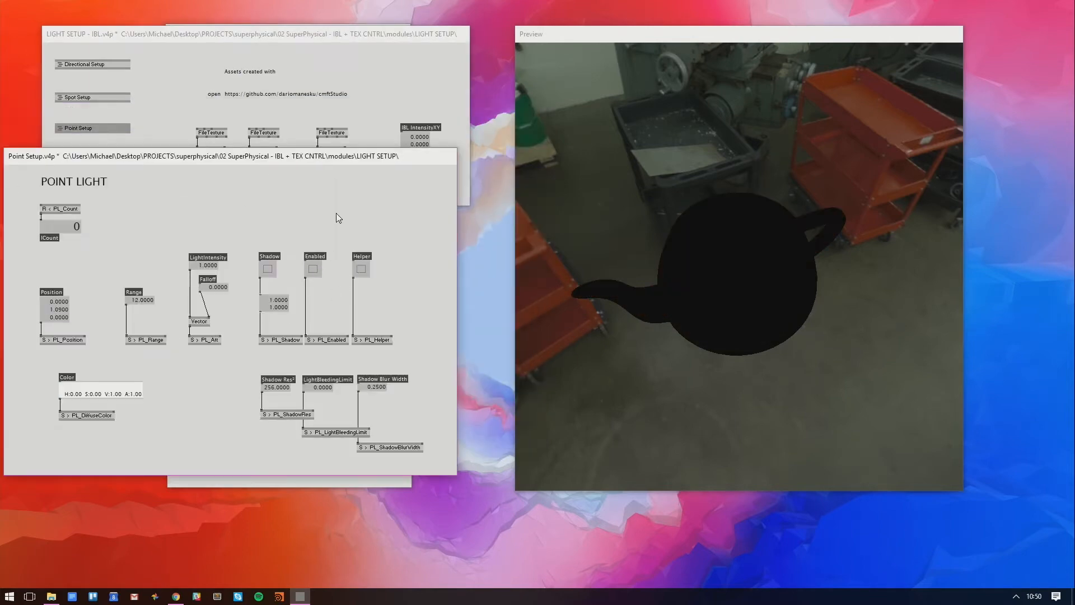
Close the Point Setup patch and raise the first IBL IntensityXY value to 1.0
{"action": "key", "text": "alt+3"}
{"action": "left_click_drag", "start_coordinate": [650, 247], "coordinate": [659, 212]}
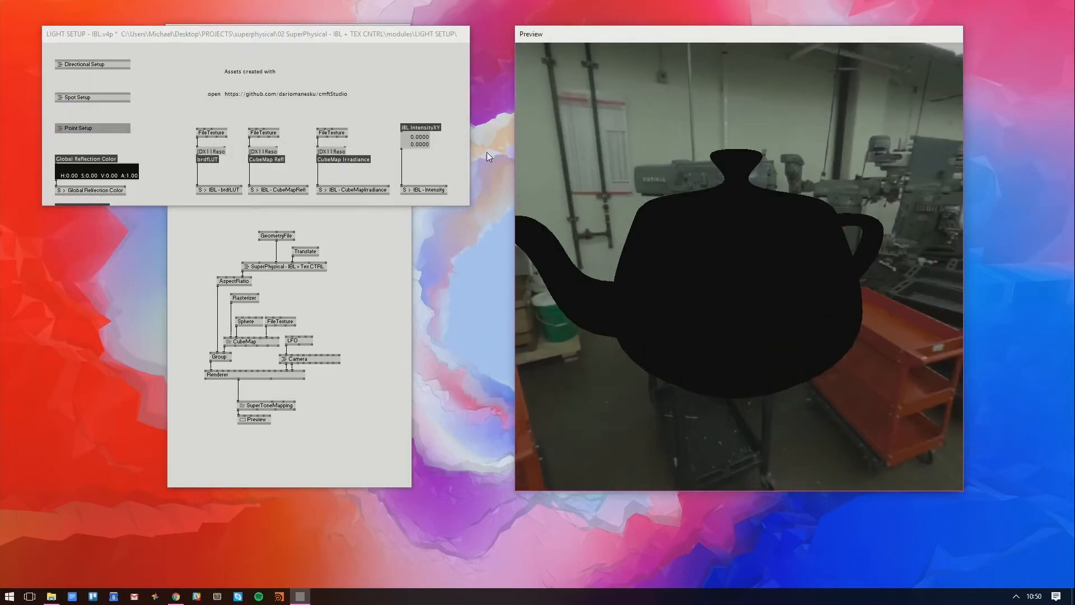
{"action": "left_click_drag", "start_coordinate": [427, 140], "coordinate": [430, 109]}
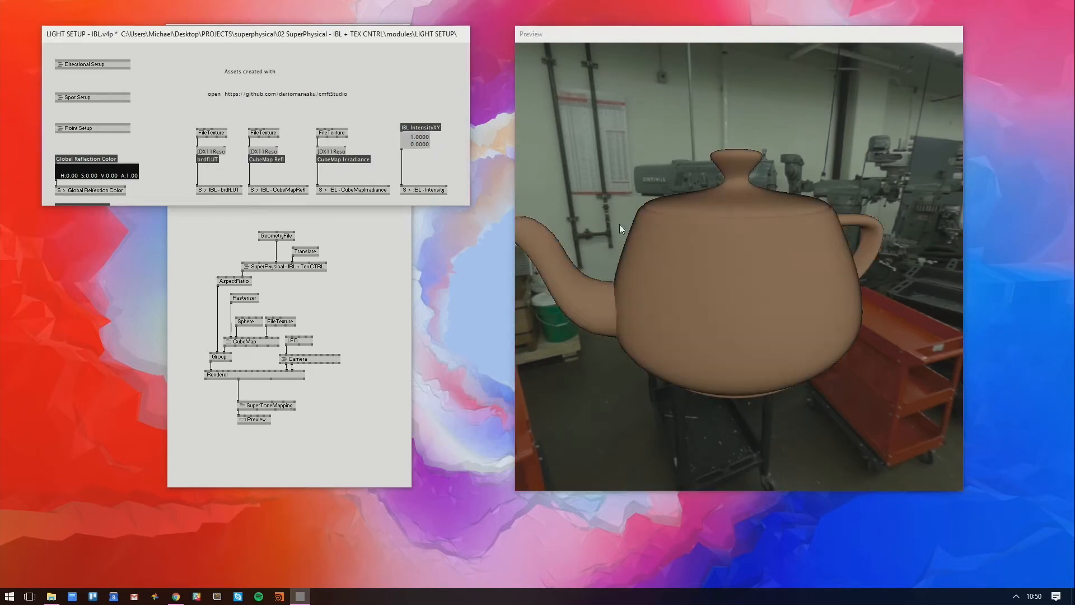
Inspect the teapot under the environment lighting and raise the second IBL IntensityXY value to 1.0
{"action": "left_click_drag", "start_coordinate": [620, 224], "coordinate": [733, 227]}
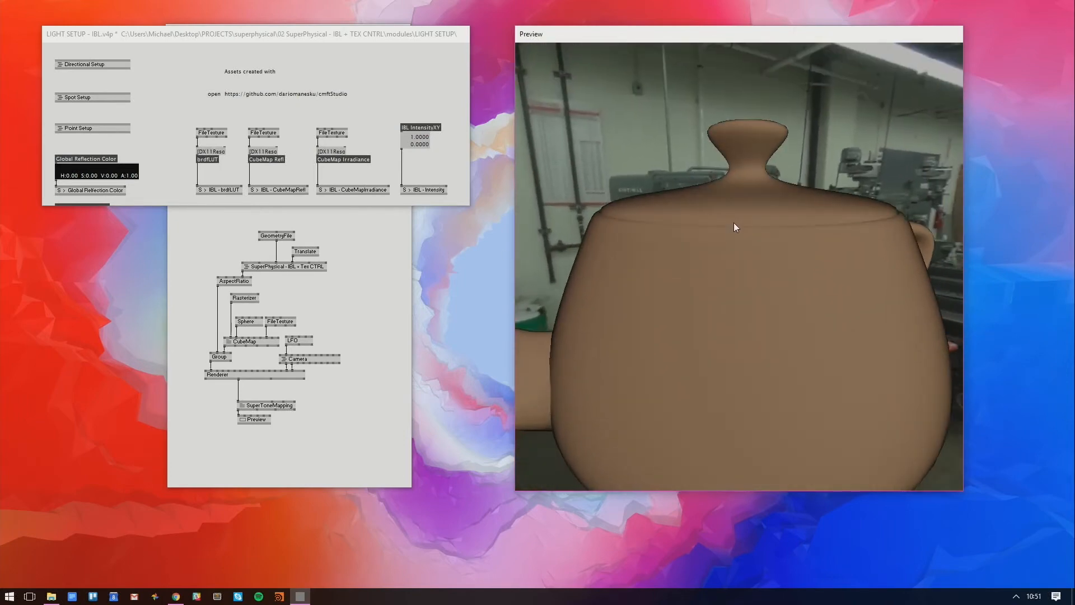
{"action": "left_click_drag", "start_coordinate": [848, 203], "coordinate": [836, 177]}
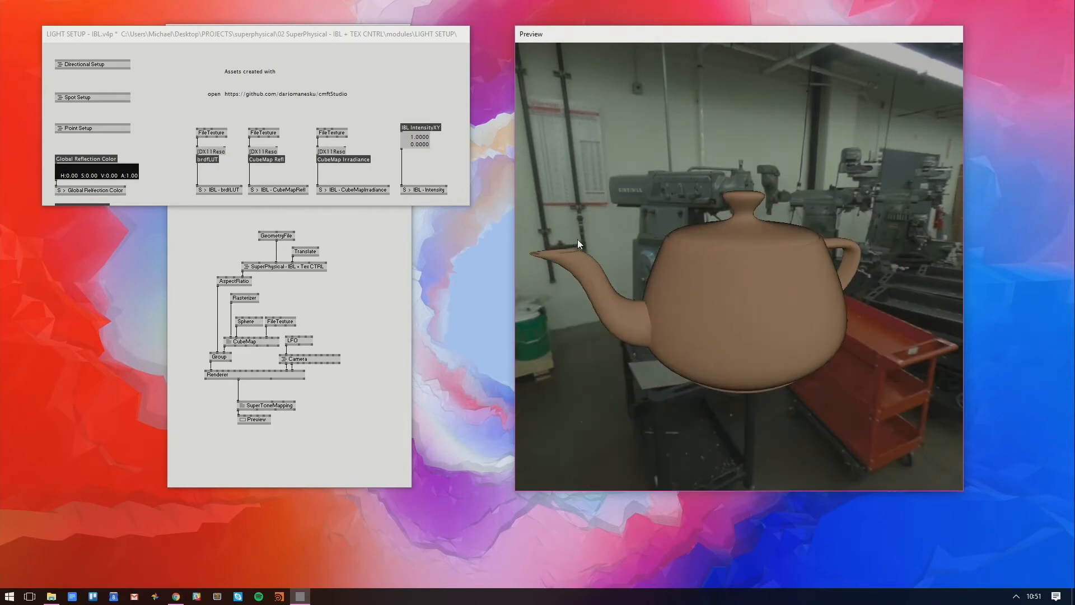
{"action": "left_click_drag", "start_coordinate": [419, 144], "coordinate": [427, 83]}
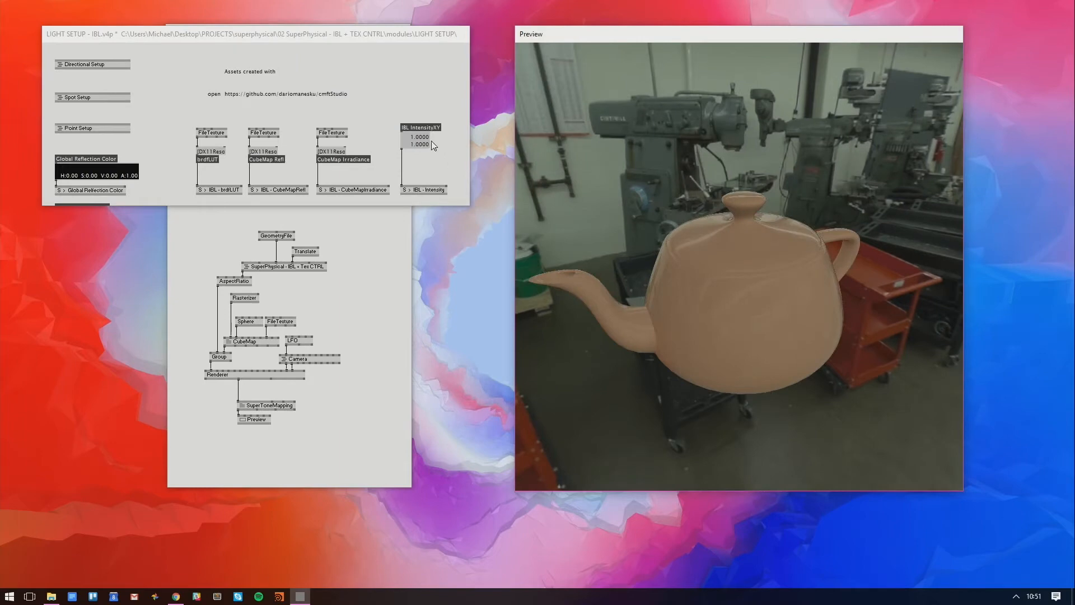
Shift the IBL IntensityXY box and the three FileTexture nodes with their labelled resources slightly down in the light setup patch
{"action": "left_click_drag", "start_coordinate": [422, 141], "coordinate": [421, 142]}
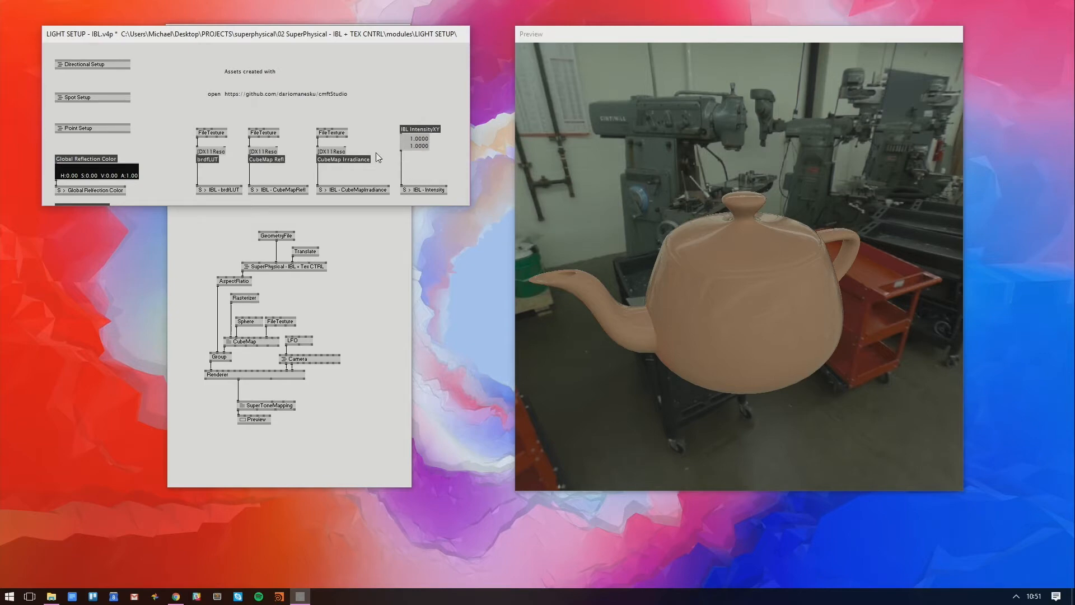
{"action": "left_click_drag", "start_coordinate": [372, 129], "coordinate": [204, 165]}
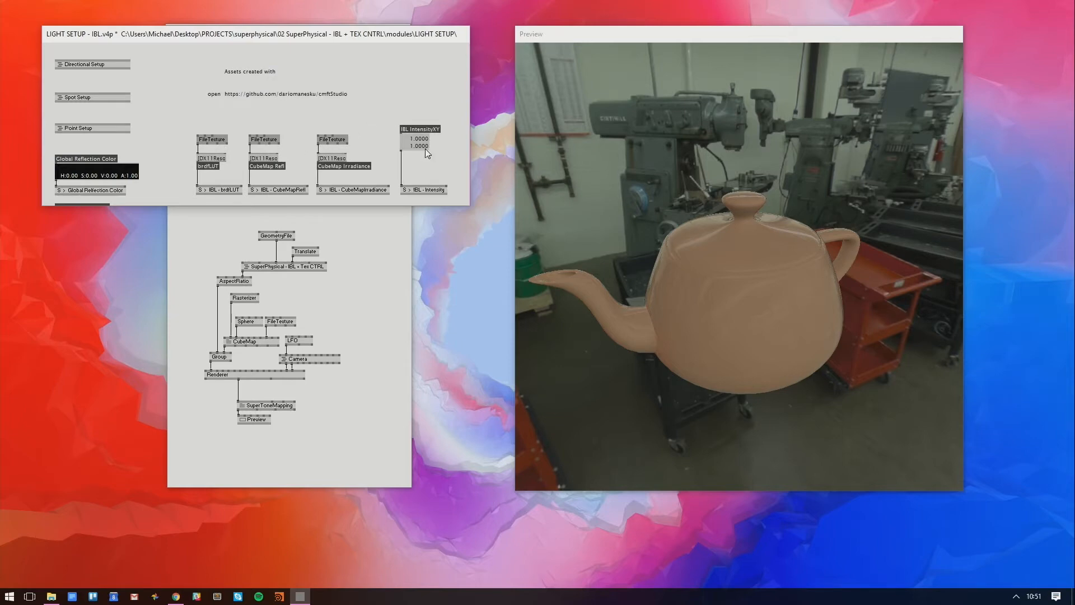
{"action": "left_click_drag", "start_coordinate": [423, 148], "coordinate": [439, 163]}
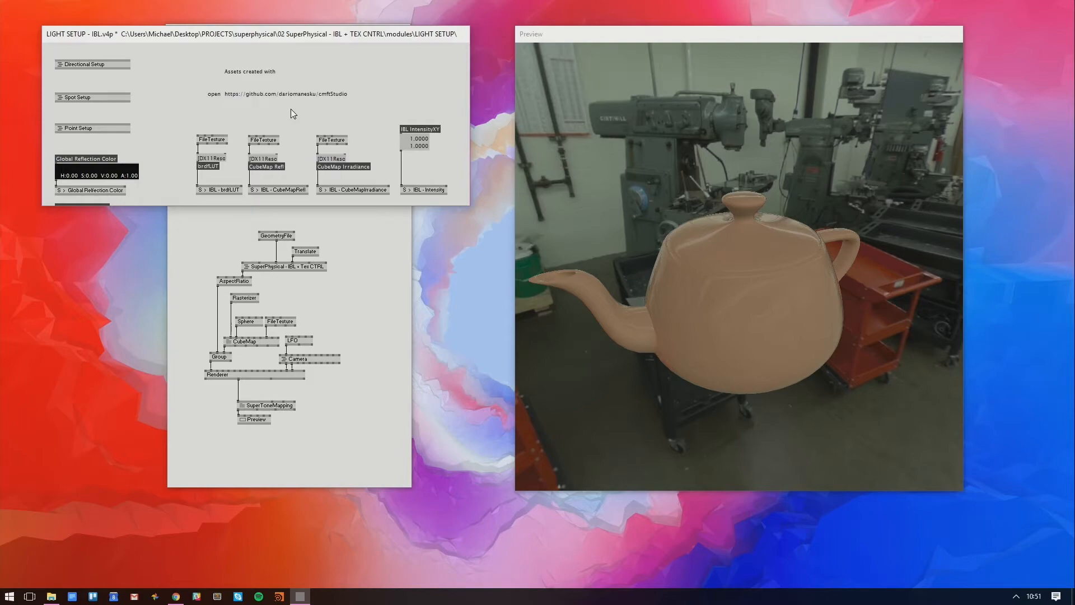
Open the linked cmftStudio GitHub page in the browser, examine its cubemap filtering diagram, and minimize the browser
{"action": "left_click", "coordinate": [215, 94]}
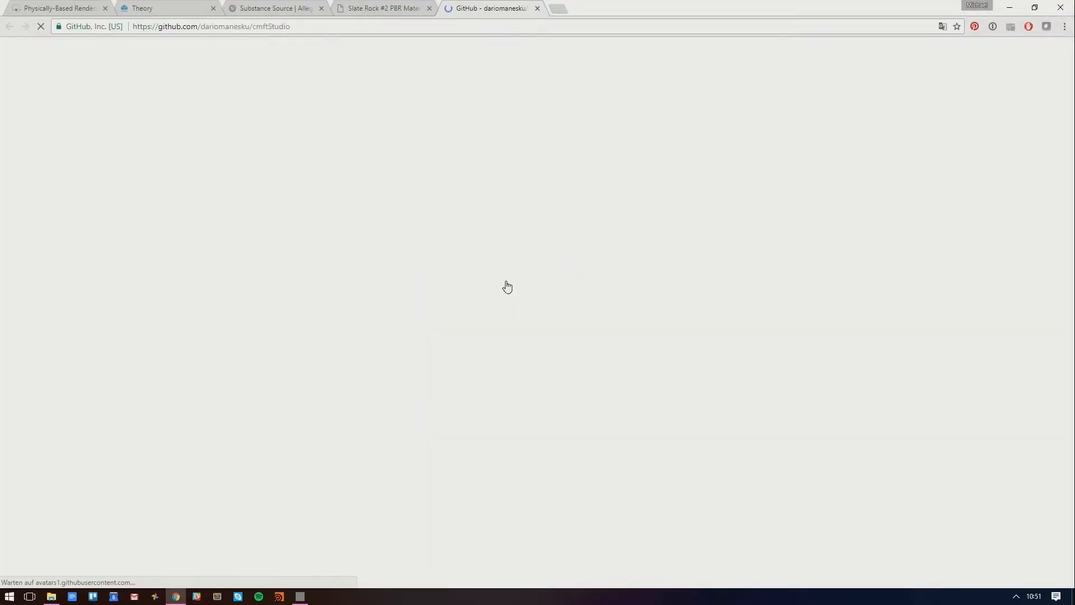
{"action": "scroll", "coordinate": [507, 285], "scroll_direction": "down", "scroll_amount": 15}
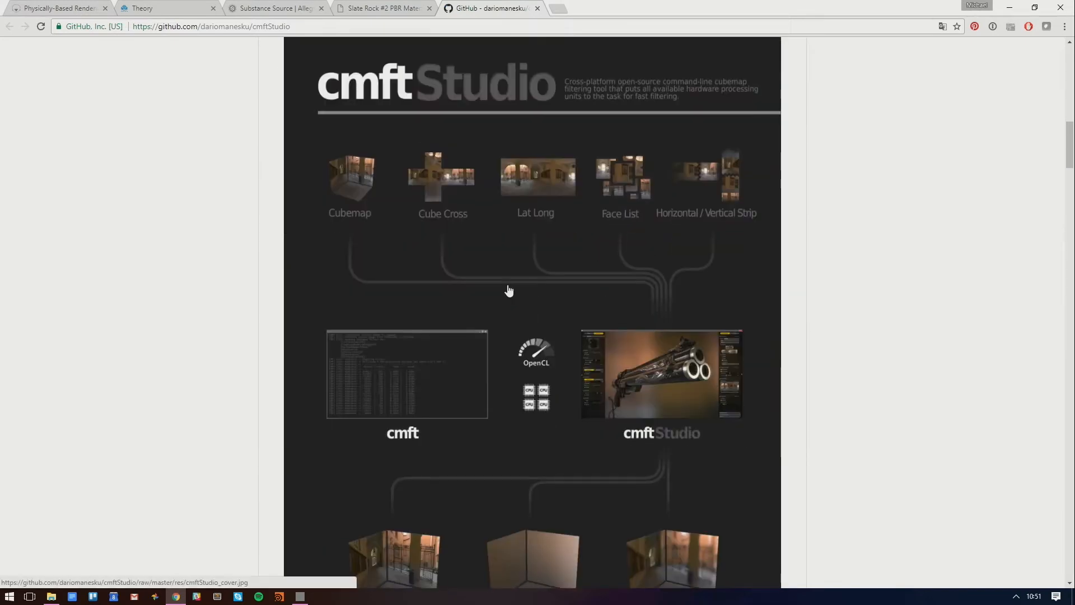
{"action": "scroll", "coordinate": [508, 289], "scroll_direction": "down", "scroll_amount": 5}
{"action": "scroll", "coordinate": [508, 290], "scroll_direction": "down", "scroll_amount": 5}
{"action": "scroll", "coordinate": [508, 292], "scroll_direction": "up", "scroll_amount": 8}
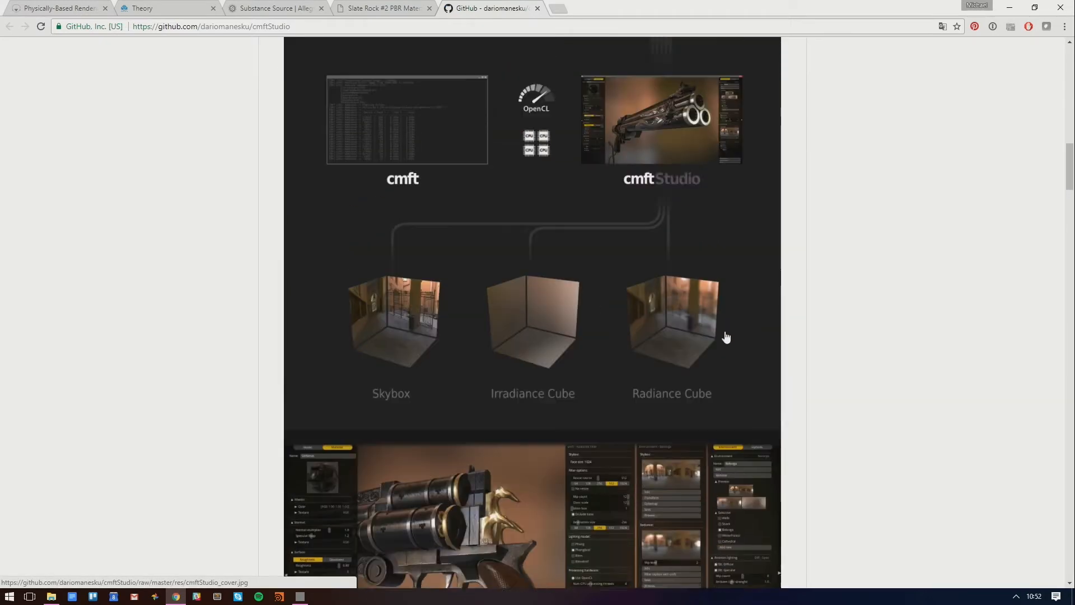
{"action": "left_click", "coordinate": [1010, 7]}
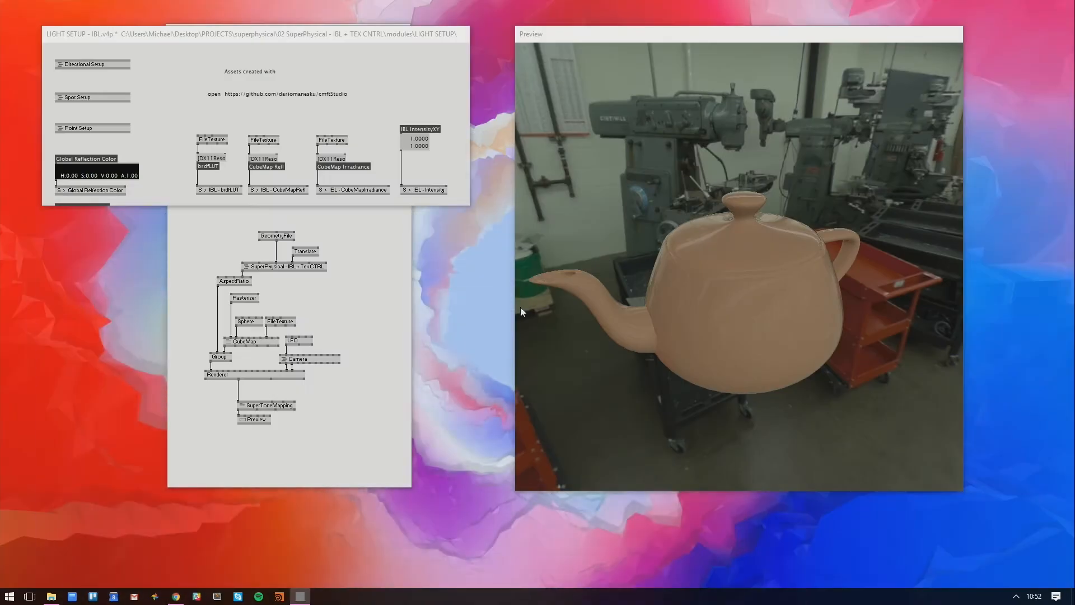
Search the computer for "cmft", open cmftStudio_win64.zip and launch cmftStudio.exe from the archive
{"action": "key", "text": "super"}
{"action": "type", "text": "mft"}
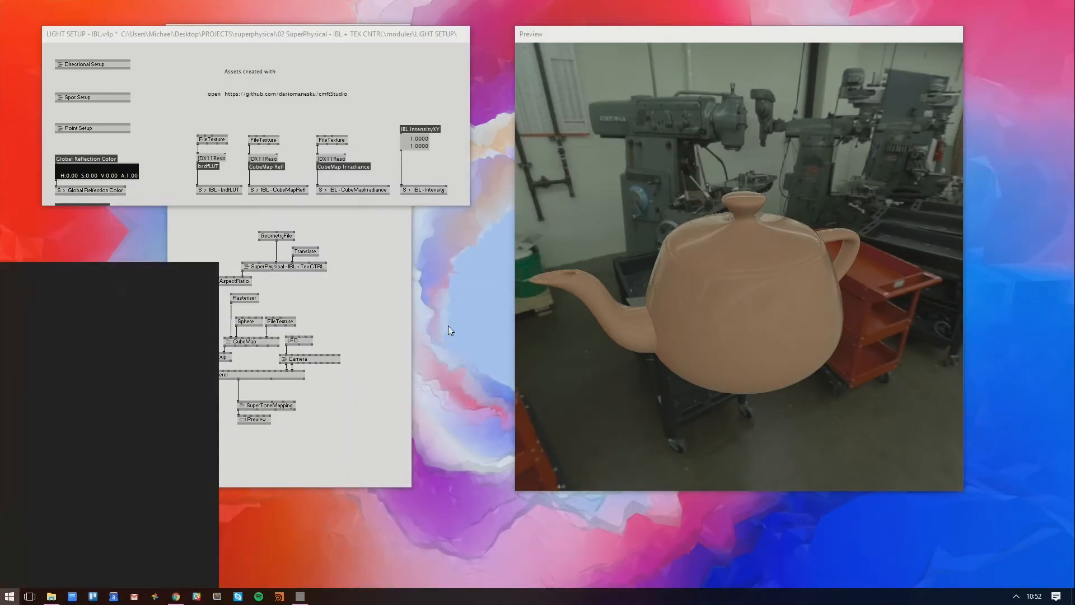
{"action": "key", "text": "BackSpace"}
{"action": "key", "text": "BackSpace"}
{"action": "key", "text": "BackSpace"}
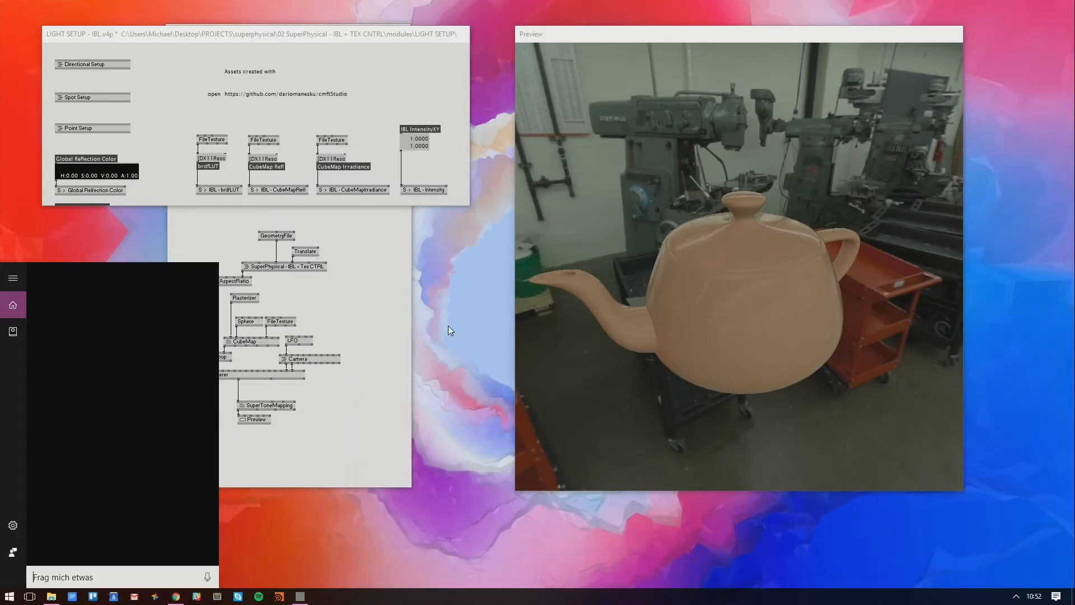
{"action": "type", "text": "cmft"}
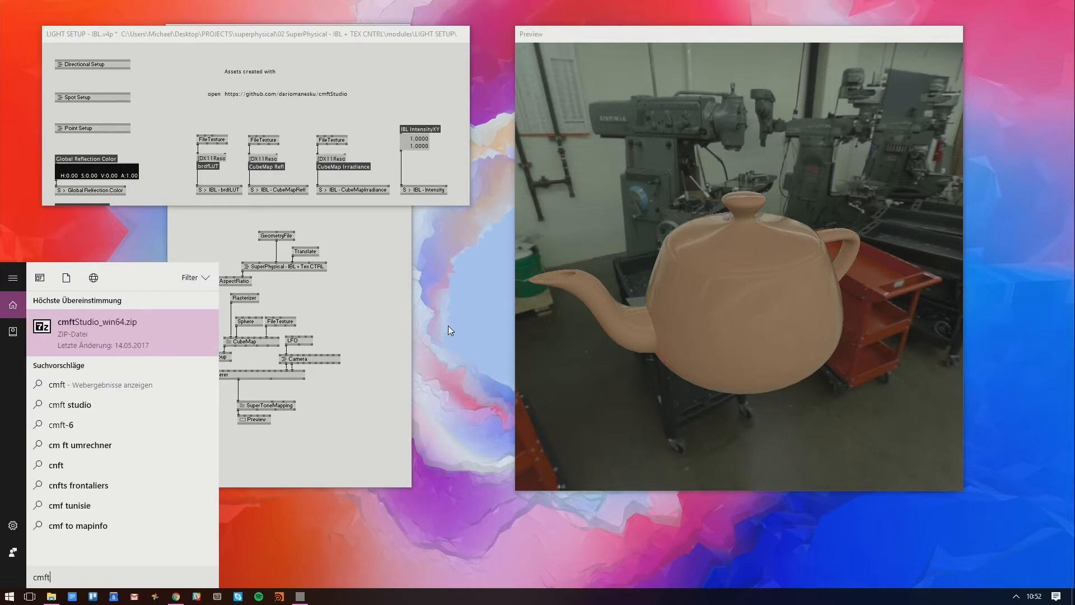
{"action": "left_click", "coordinate": [152, 324]}
{"action": "double_click", "coordinate": [275, 227]}
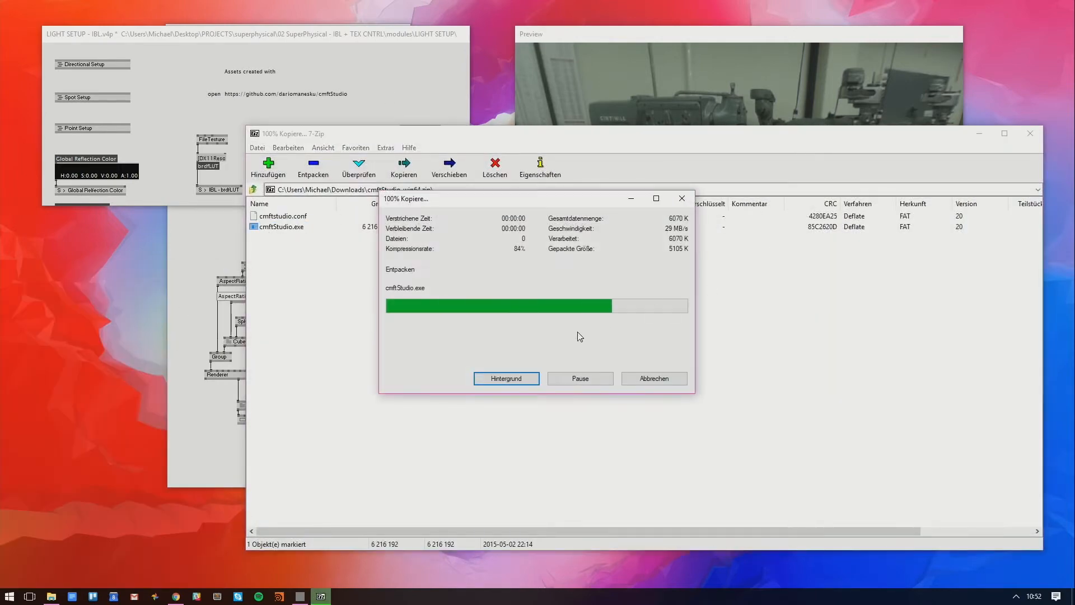
Minimize the 7-Zip archive window and bring the cmftStudio window to the front
{"action": "left_click", "coordinate": [979, 134]}
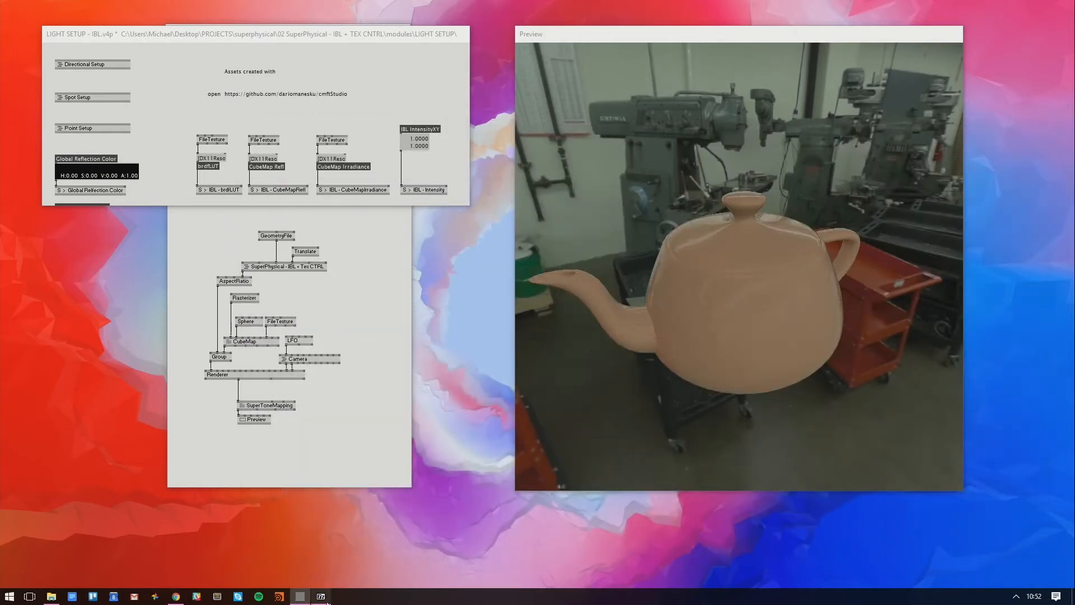
{"action": "left_click", "coordinate": [375, 321]}
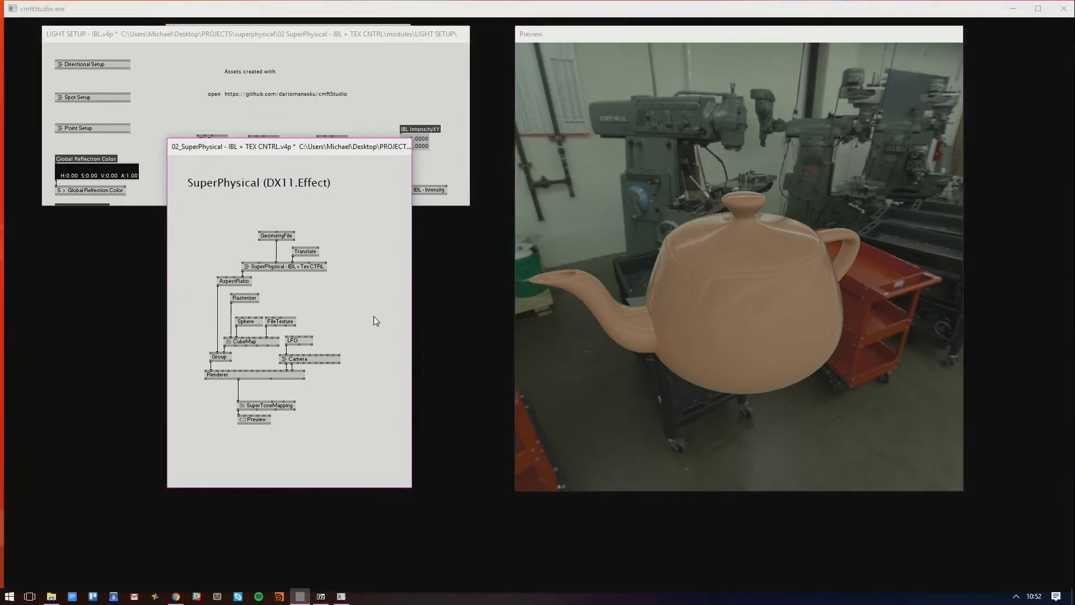
{"action": "left_click", "coordinate": [598, 3]}
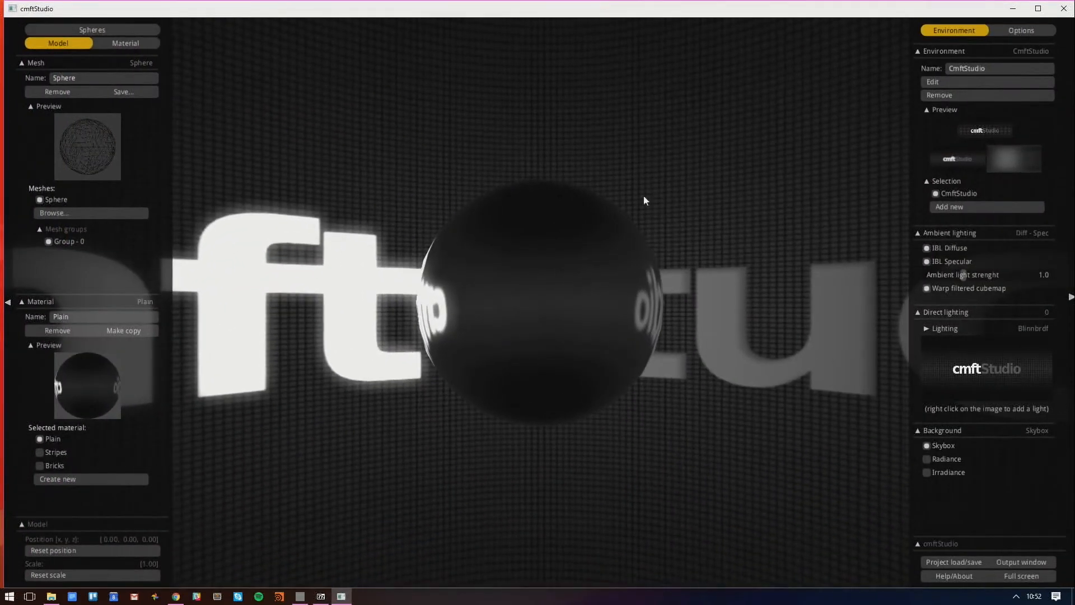
Reposition the sphere, open the CmftStudio environment for editing, and inspect the radiance map's properties
{"action": "left_click_drag", "start_coordinate": [583, 324], "coordinate": [593, 370]}
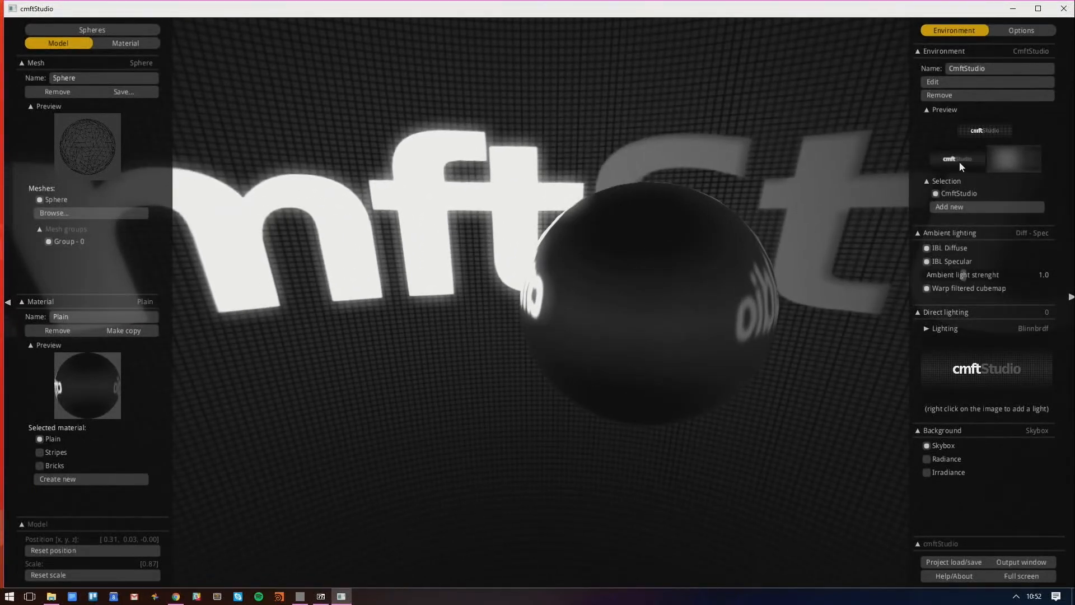
{"action": "left_click", "coordinate": [959, 163]}
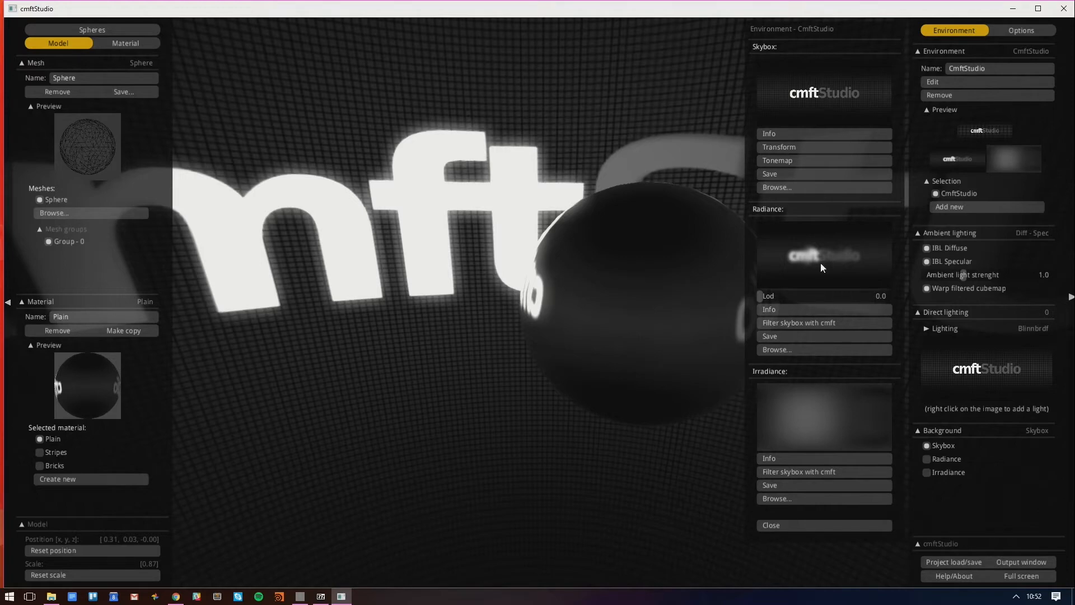
{"action": "left_click", "coordinate": [797, 263]}
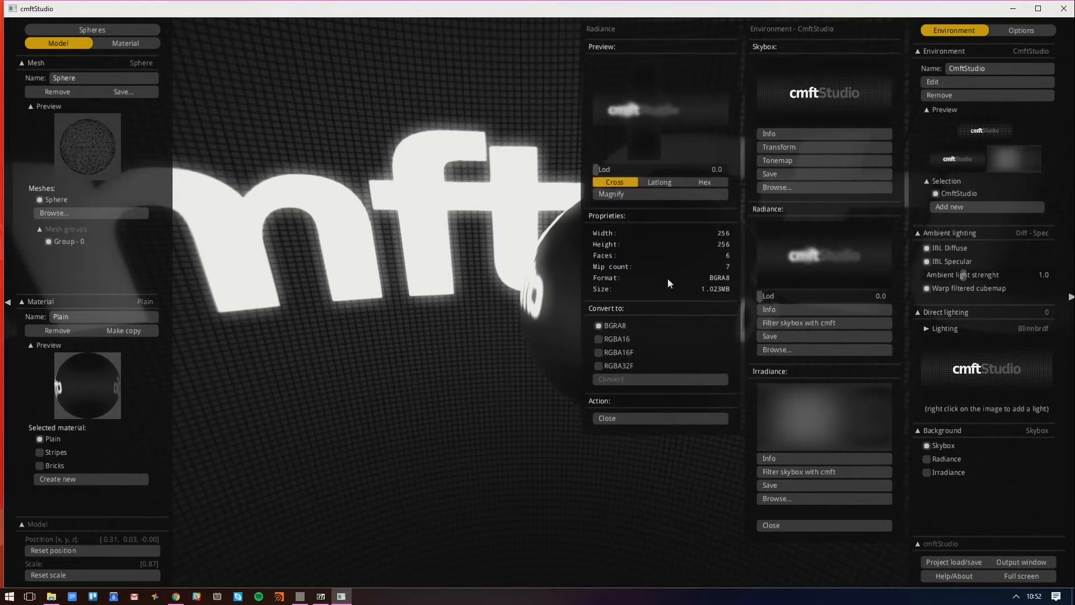
{"action": "left_click", "coordinate": [630, 417]}
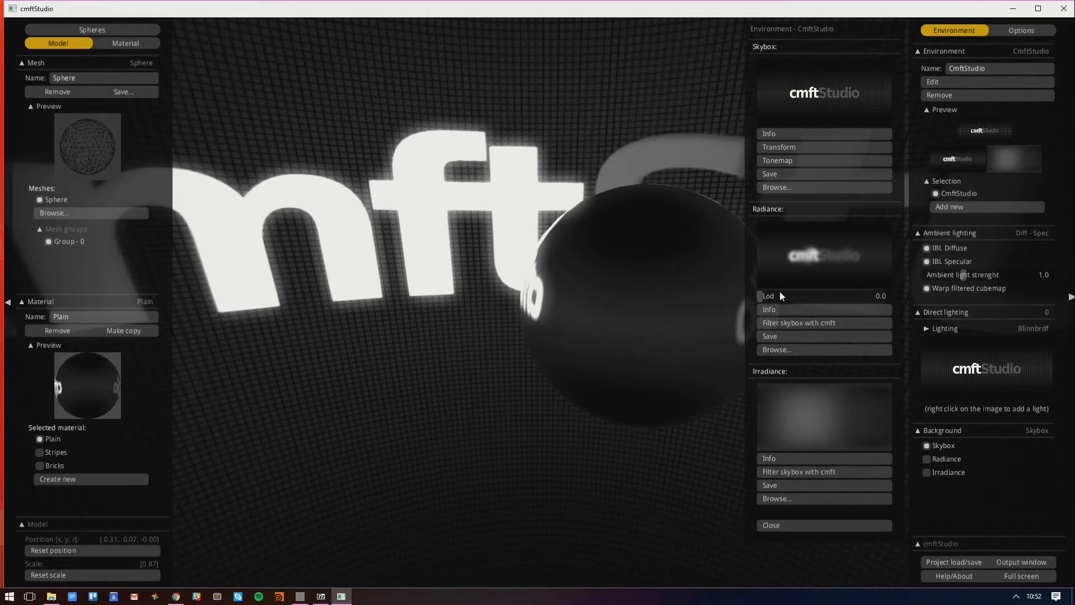
Try the radiance map's Lod control and inspect the irradiance map's properties
{"action": "mouse_move", "coordinate": [761, 296]}
{"action": "left_mouse_down"}
{"action": "mouse_move", "coordinate": [889, 296]}
{"action": "mouse_move", "coordinate": [746, 307]}
{"action": "left_mouse_up"}
{"action": "left_click", "coordinate": [806, 412]}
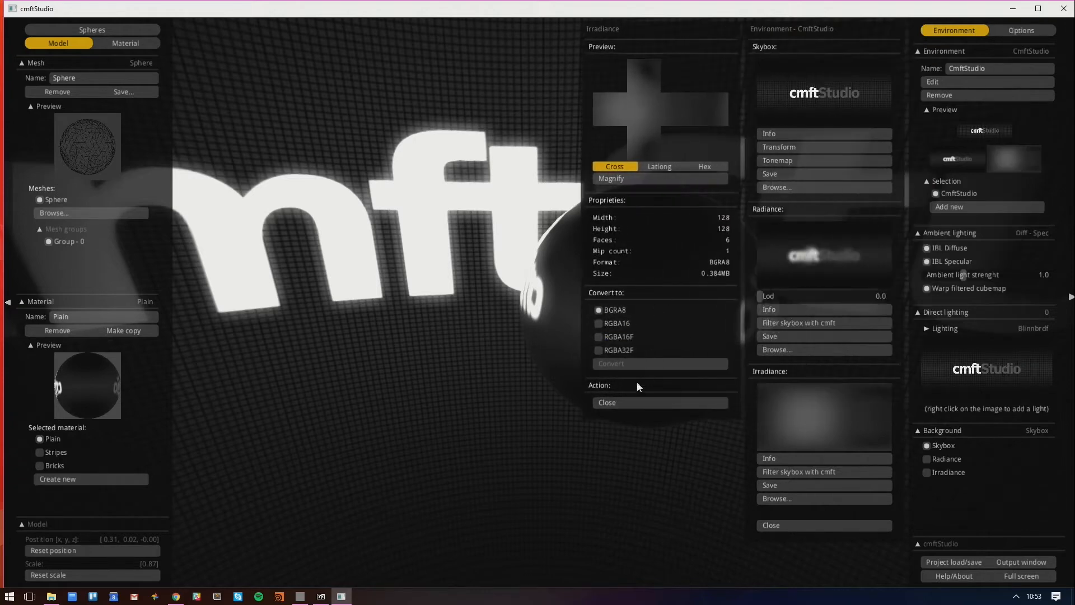
{"action": "left_click", "coordinate": [623, 402]}
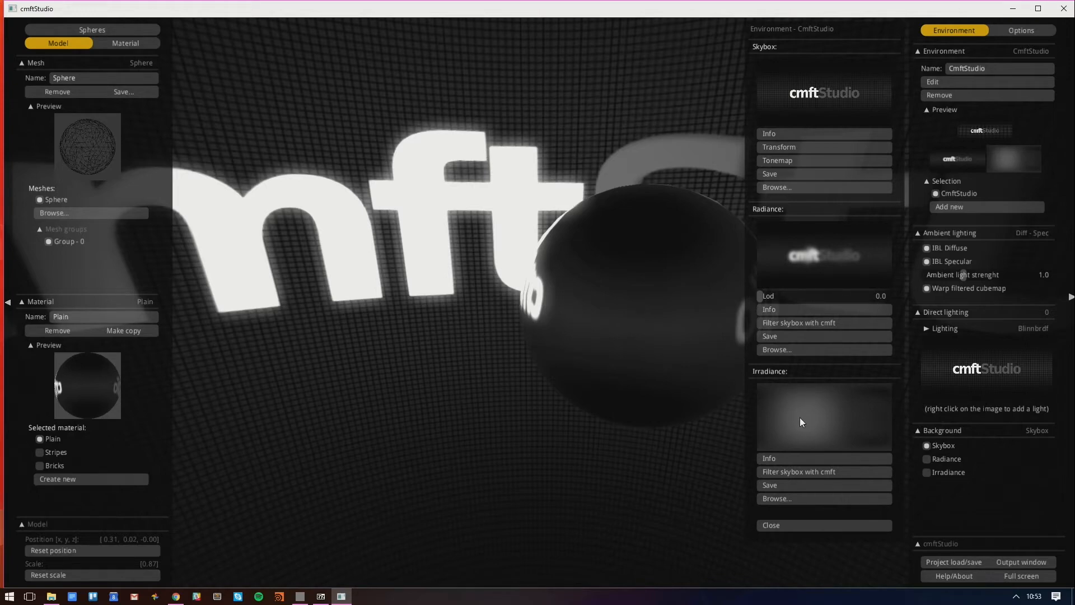
Rescale and reposition the sphere to examine its reflections from other viewpoints, and minimize cmftStudio
{"action": "scroll", "coordinate": [599, 313], "scroll_direction": "down", "scroll_amount": 7}
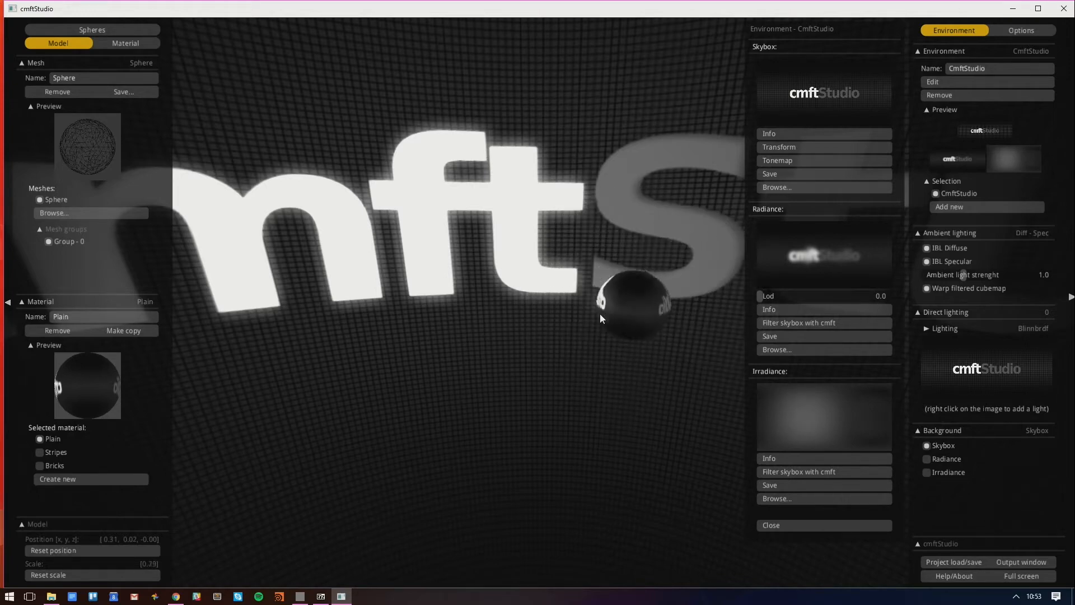
{"action": "left_click_drag", "start_coordinate": [599, 313], "coordinate": [558, 306]}
{"action": "left_click_drag", "start_coordinate": [648, 283], "coordinate": [565, 269]}
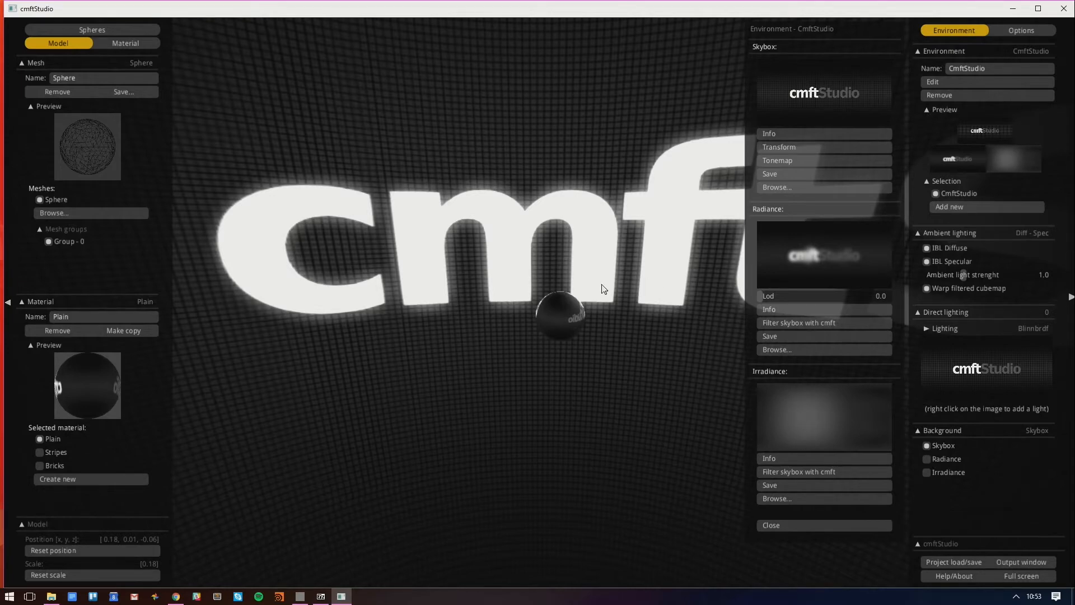
{"action": "left_click_drag", "start_coordinate": [601, 285], "coordinate": [625, 258]}
{"action": "scroll", "coordinate": [657, 251], "scroll_direction": "up", "scroll_amount": 8}
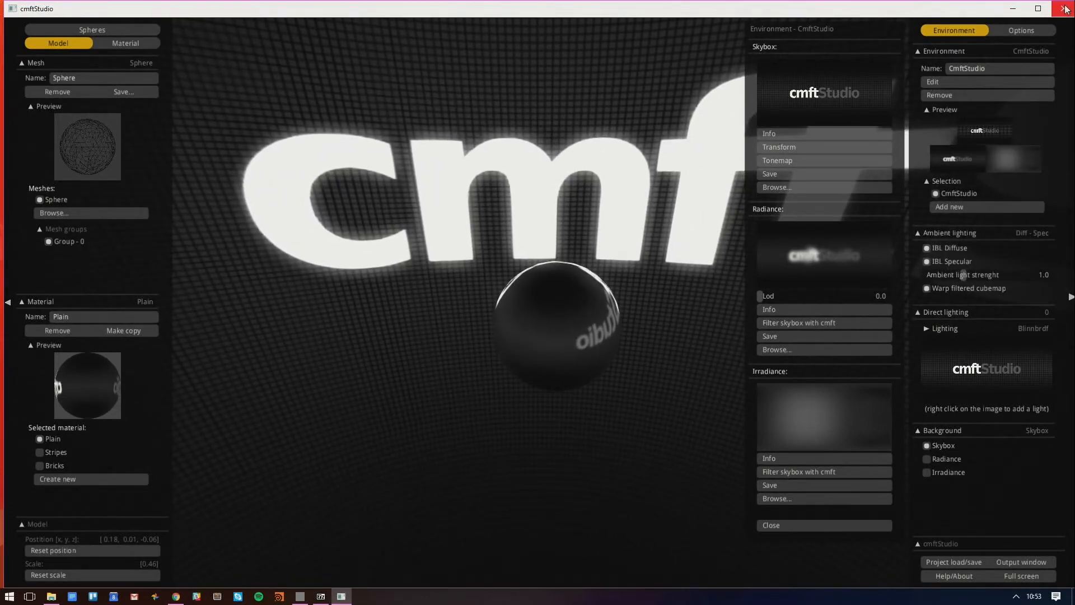
{"action": "left_click", "coordinate": [1015, 9]}
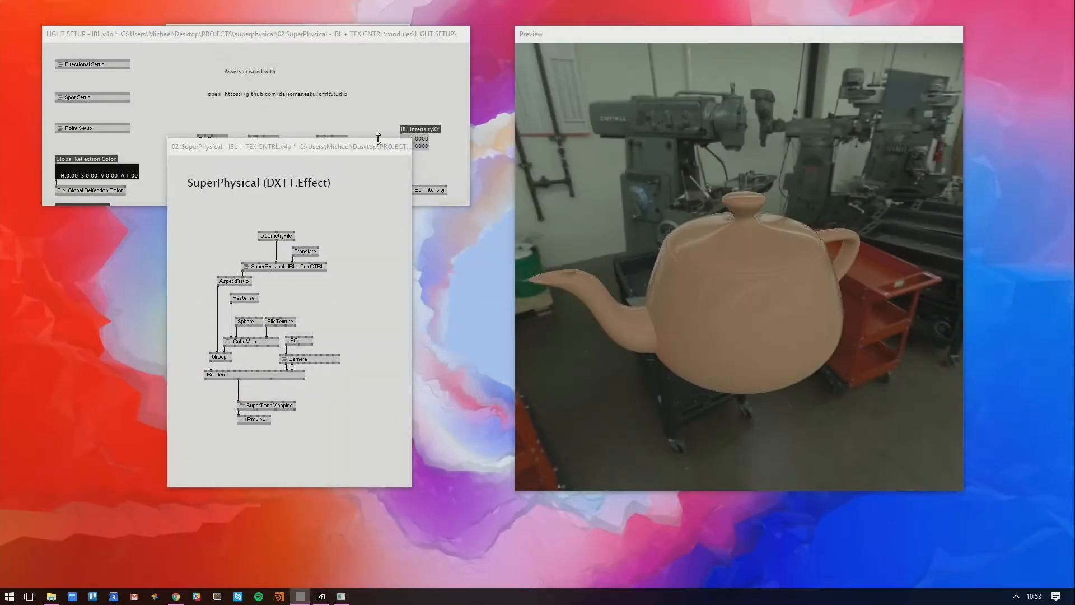
Move the main patch clear of the light setup patch and load output_refl from the studio folder as the reflection cubemap
{"action": "left_click_drag", "start_coordinate": [380, 145], "coordinate": [259, 220]}
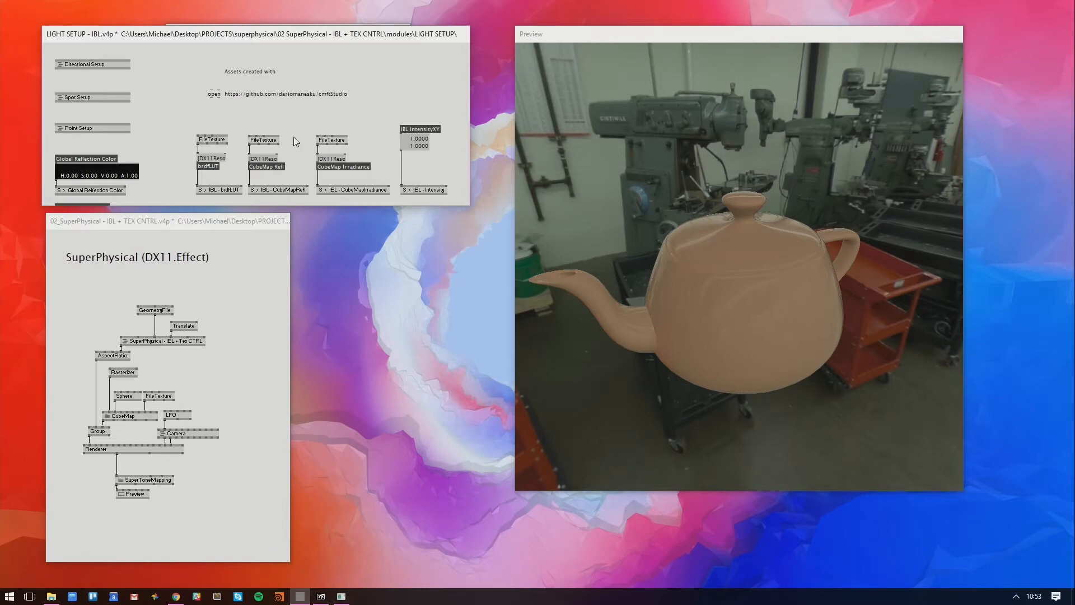
{"action": "right_click", "coordinate": [251, 139]}
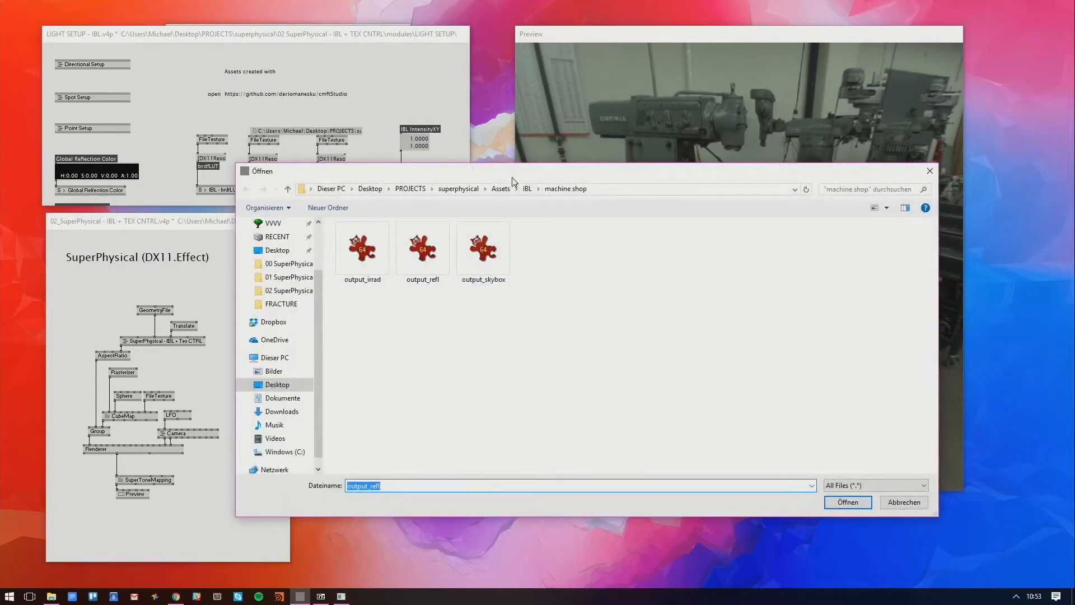
{"action": "left_click", "coordinate": [529, 189]}
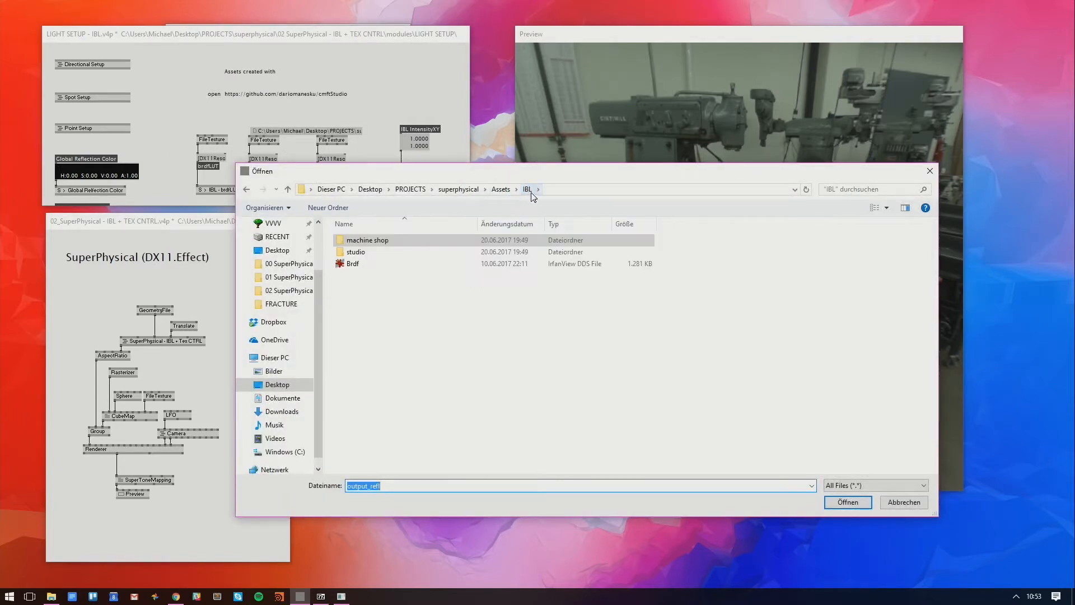
{"action": "double_click", "coordinate": [358, 251]}
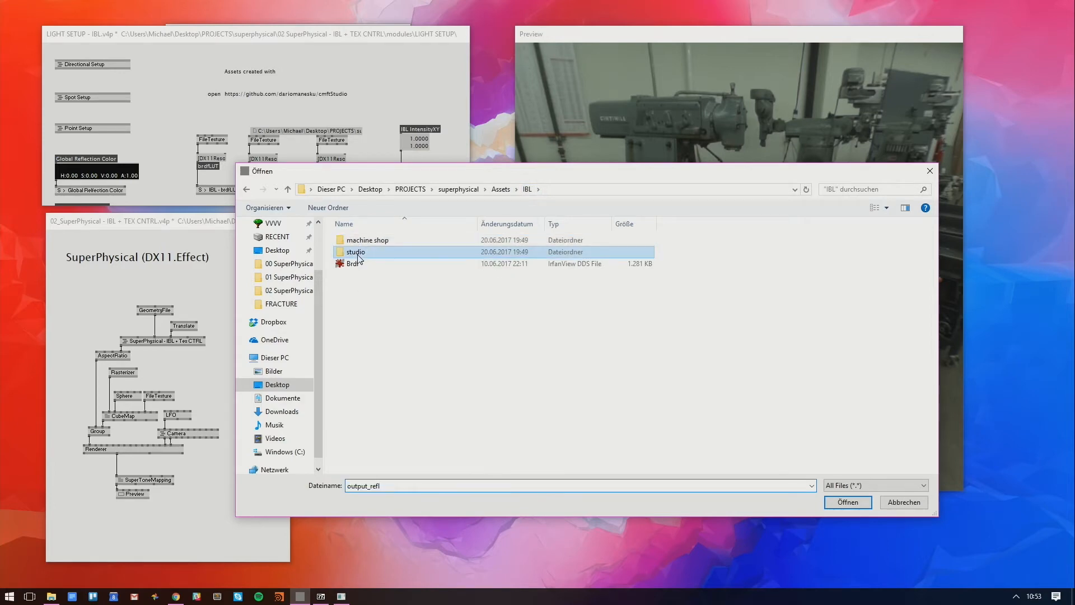
{"action": "left_click_drag", "start_coordinate": [448, 177], "coordinate": [468, 214]}
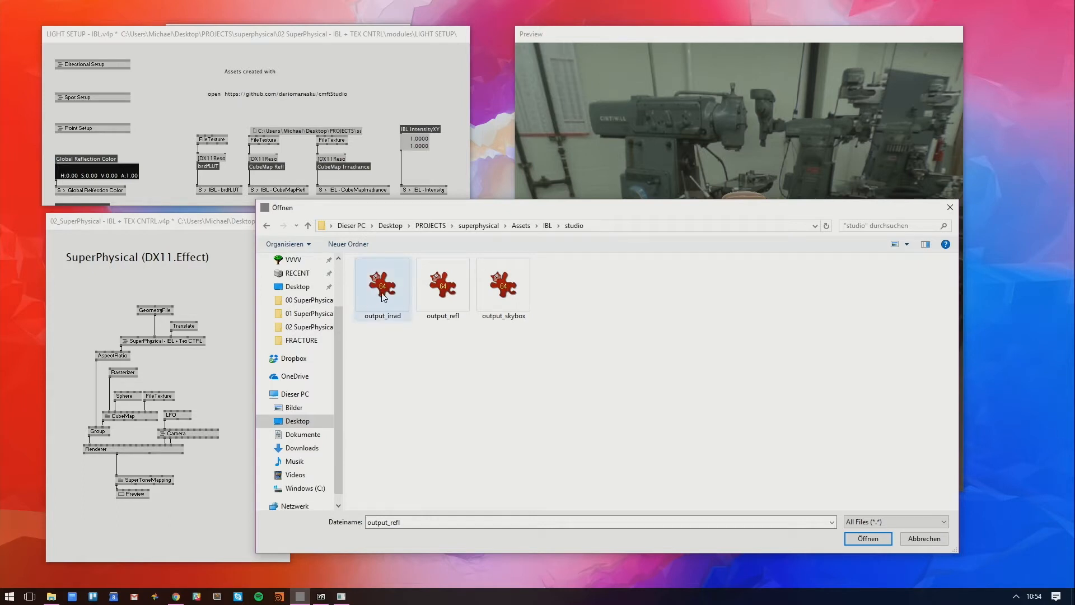
{"action": "left_click_drag", "start_coordinate": [437, 214], "coordinate": [394, 230]}
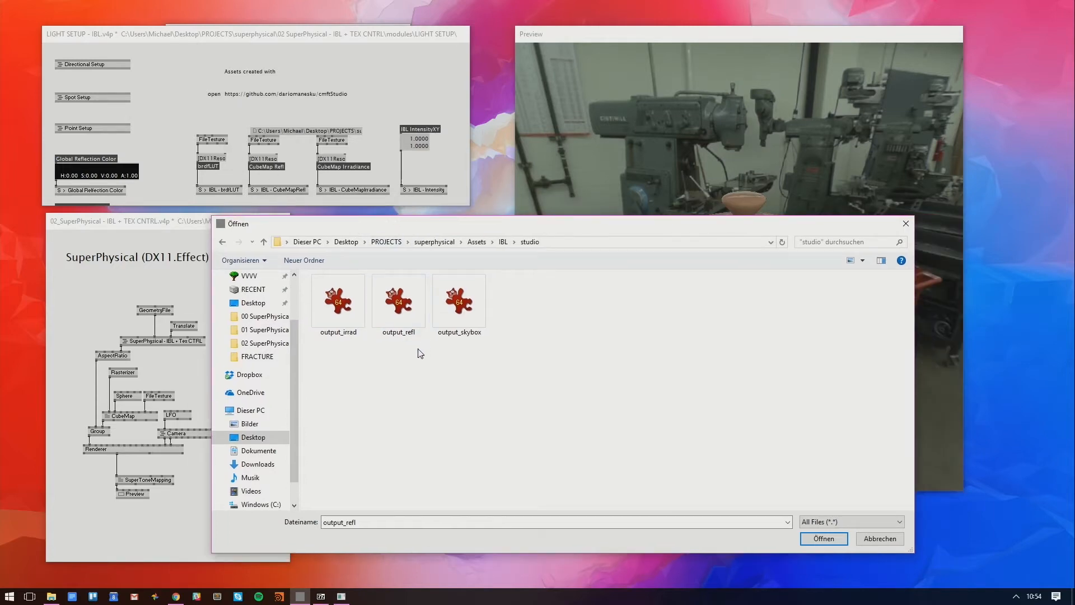
{"action": "double_click", "coordinate": [391, 336]}
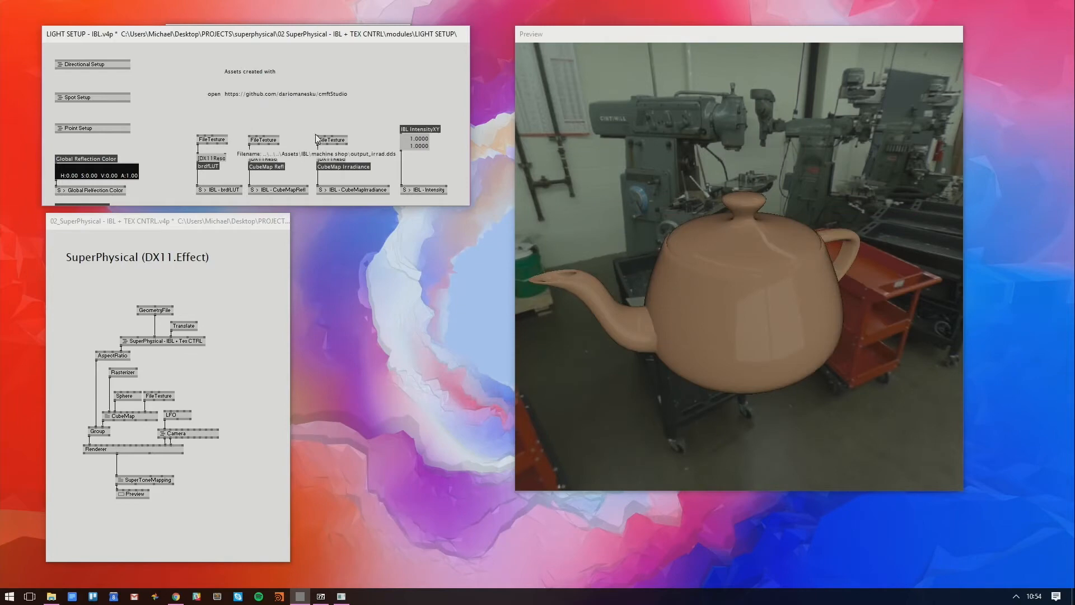
Load output_irrad from the studio folder as the irradiance cubemap and view the teapot from another angle
{"action": "right_click", "coordinate": [320, 136]}
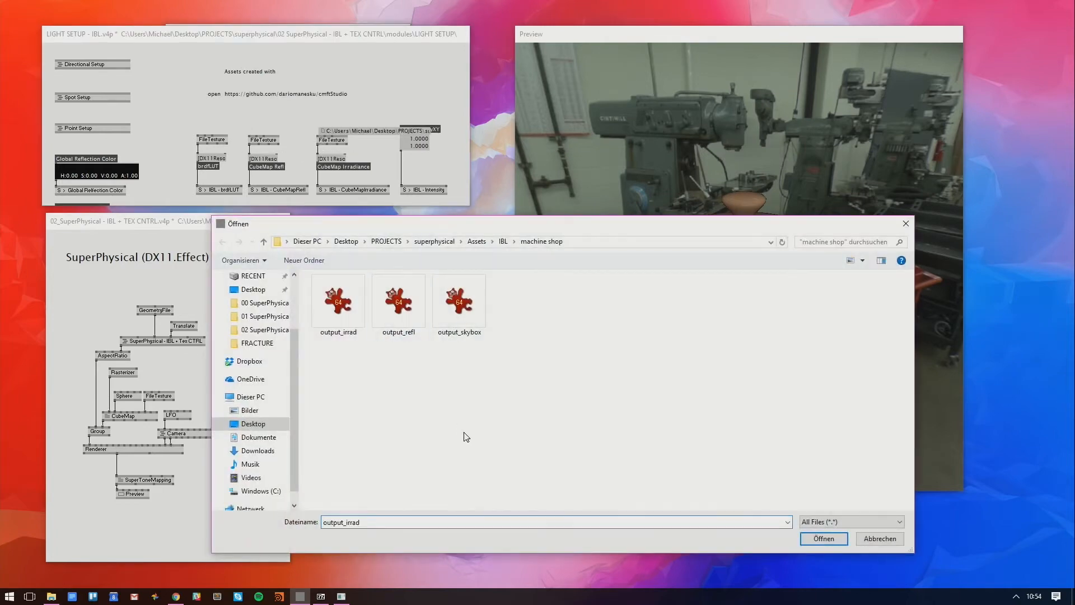
{"action": "left_click", "coordinate": [339, 310]}
{"action": "double_click", "coordinate": [339, 310]}
{"action": "left_click_drag", "start_coordinate": [679, 303], "coordinate": [642, 211]}
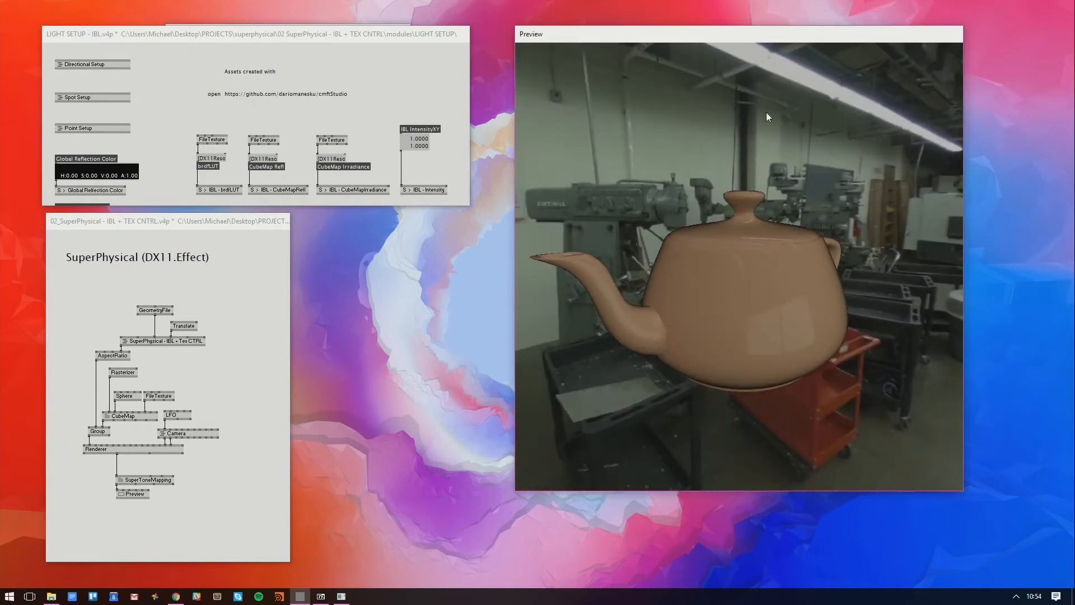
Load output_skybox from the studio folder into the background CubeMap's FileTexture and inspect the teapot from several angles
{"action": "left_click", "coordinate": [258, 364]}
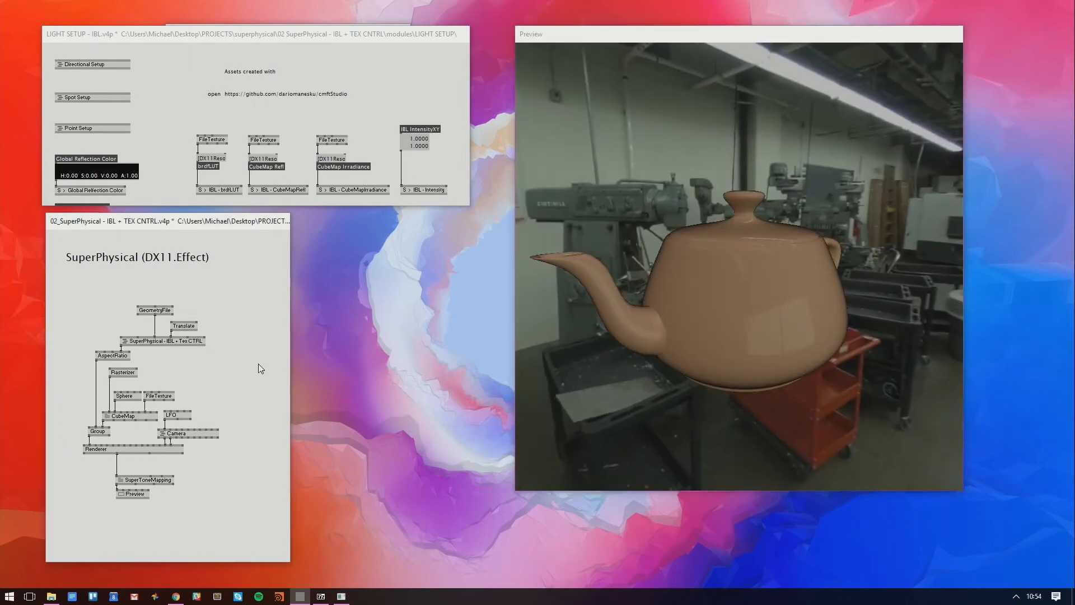
{"action": "right_click", "coordinate": [146, 392]}
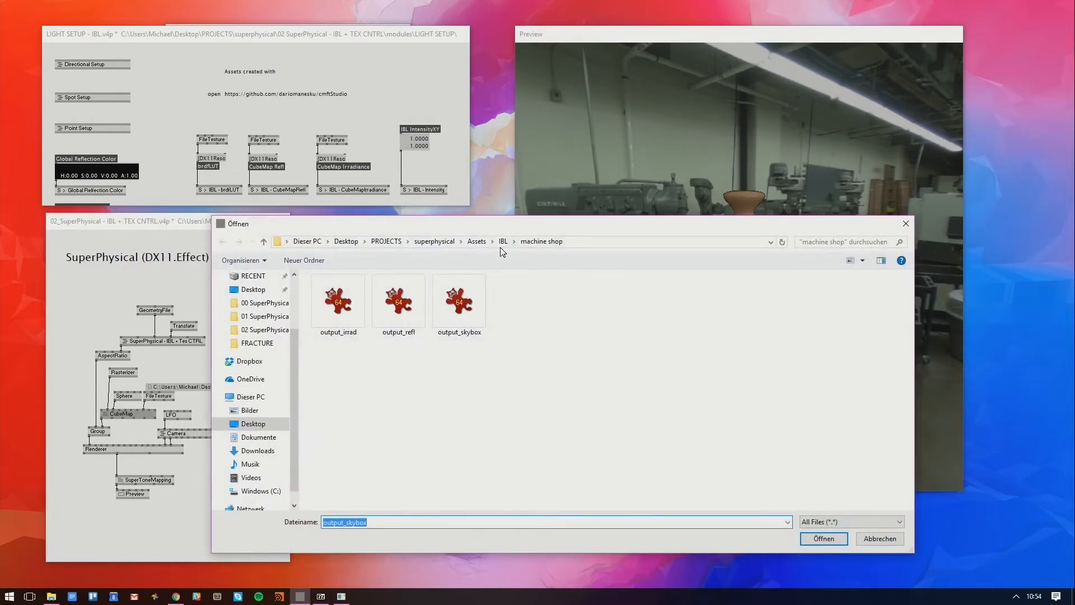
{"action": "left_click", "coordinate": [503, 242]}
{"action": "double_click", "coordinate": [378, 297]}
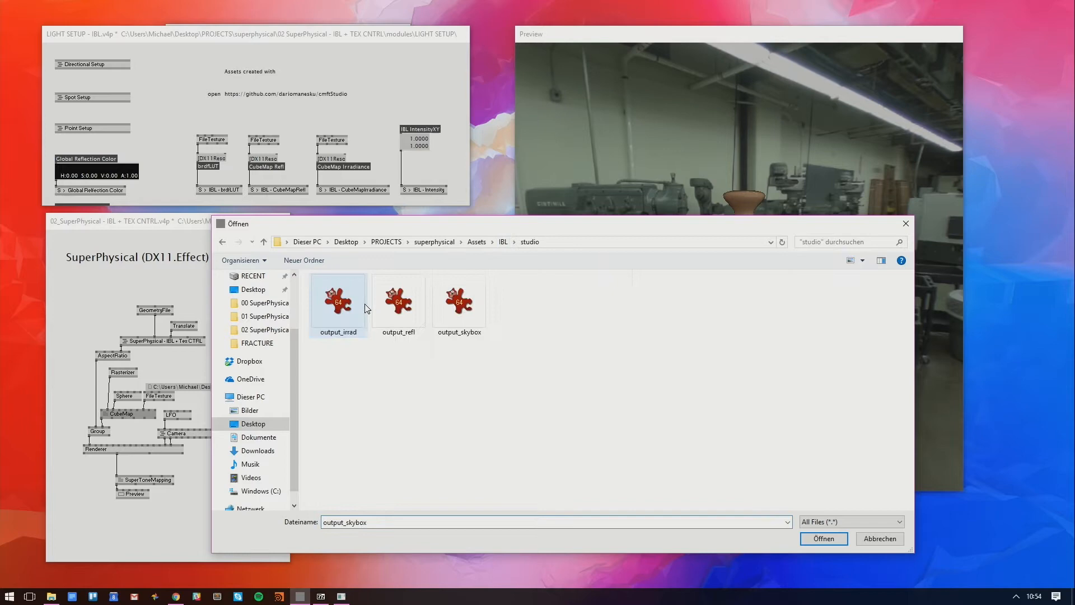
{"action": "double_click", "coordinate": [462, 314]}
{"action": "left_click_drag", "start_coordinate": [674, 286], "coordinate": [801, 302]}
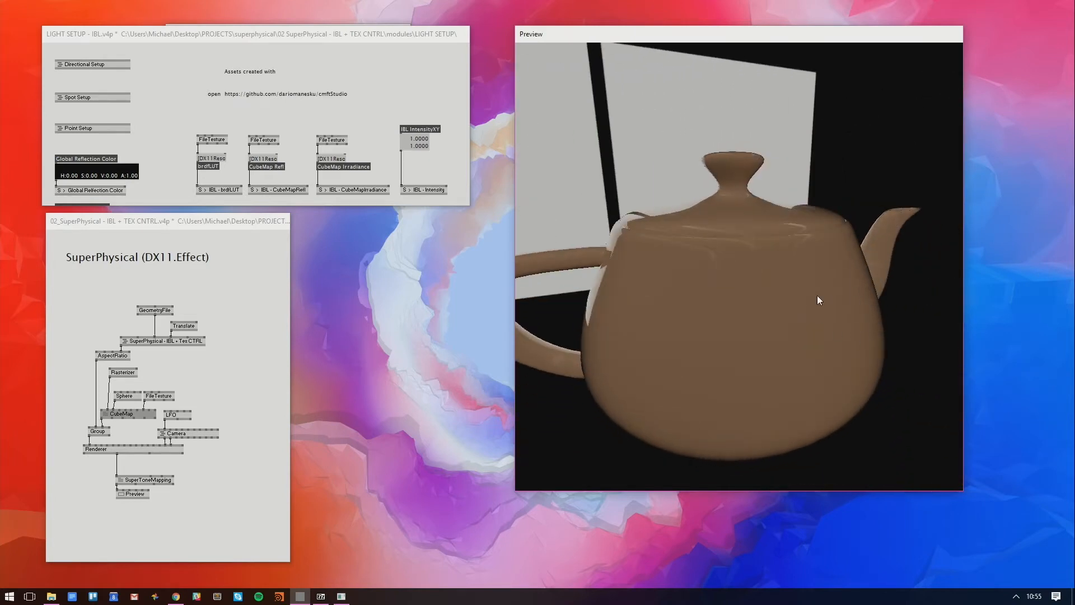
{"action": "left_click_drag", "start_coordinate": [817, 295], "coordinate": [801, 333]}
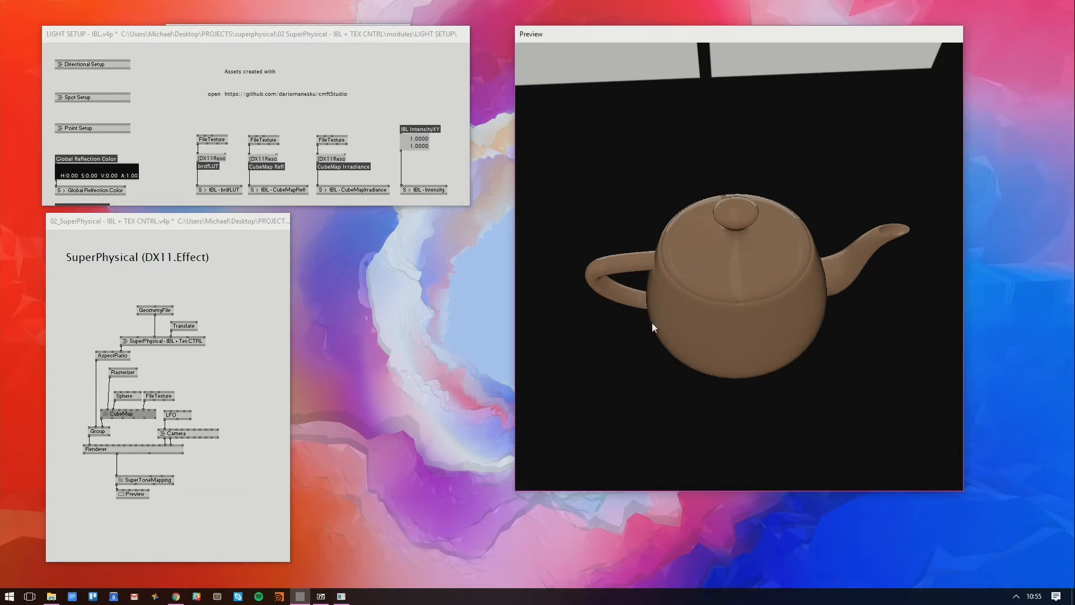
Add a Preview (DX11.Texture) node in the light setup patch and connect the brdfLUT FileTexture to it
{"action": "left_click", "coordinate": [195, 154]}
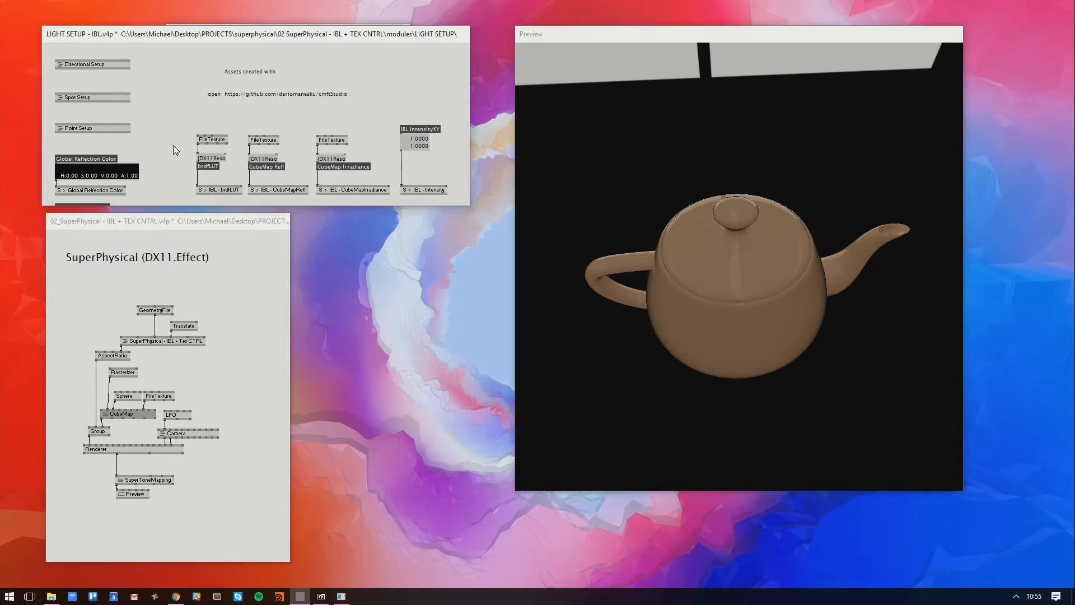
{"action": "double_click", "coordinate": [192, 147]}
{"action": "type", "text": "prev"}
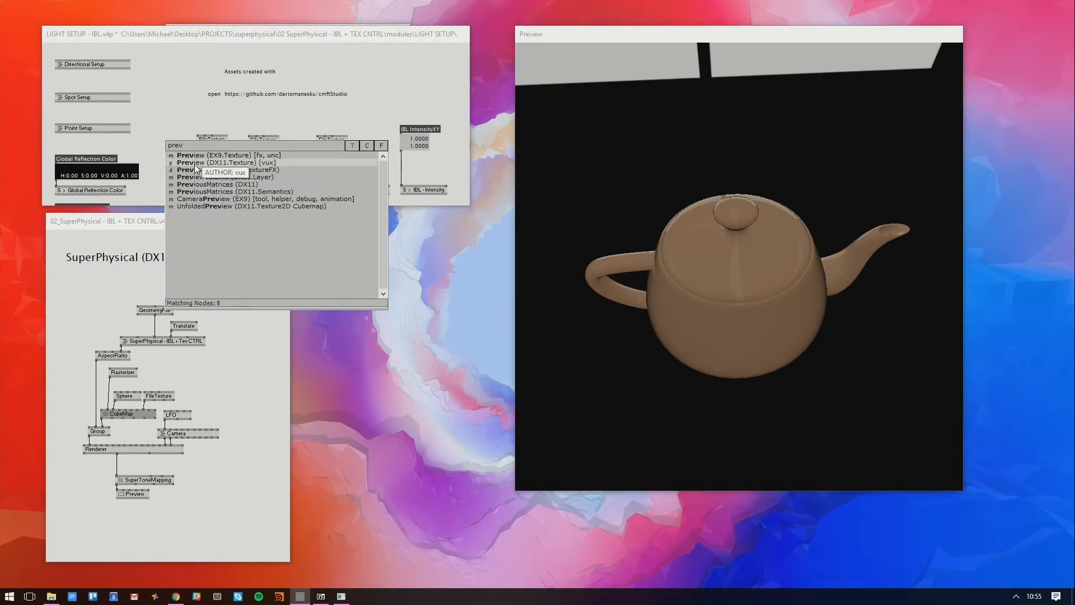
{"action": "left_click", "coordinate": [194, 162]}
{"action": "left_click_drag", "start_coordinate": [182, 142], "coordinate": [163, 165]}
{"action": "left_click", "coordinate": [198, 144]}
{"action": "left_click", "coordinate": [171, 158]}
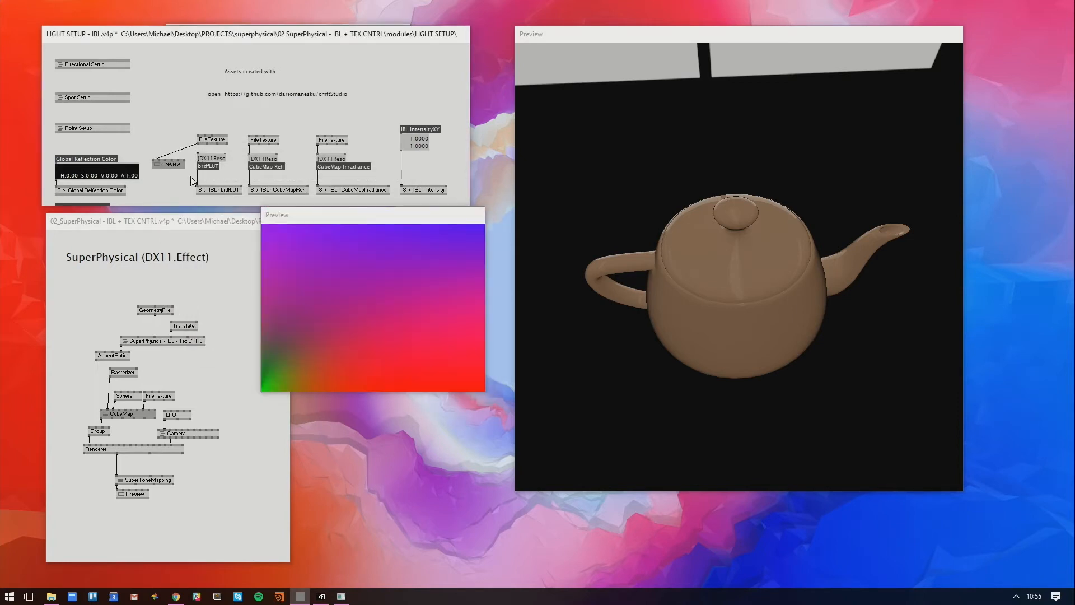
Check which file the brdfLUT FileTexture uses without changing it, and delete the Preview node beside it
{"action": "right_click", "coordinate": [200, 135]}
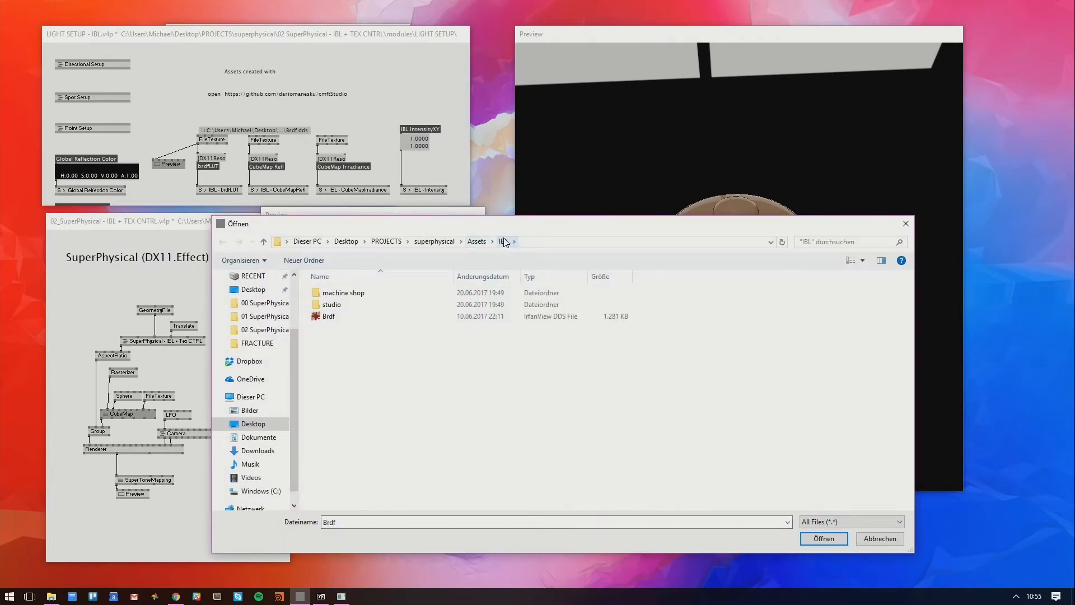
{"action": "left_click", "coordinate": [888, 539]}
{"action": "left_click_drag", "start_coordinate": [172, 166], "coordinate": [171, 173]}
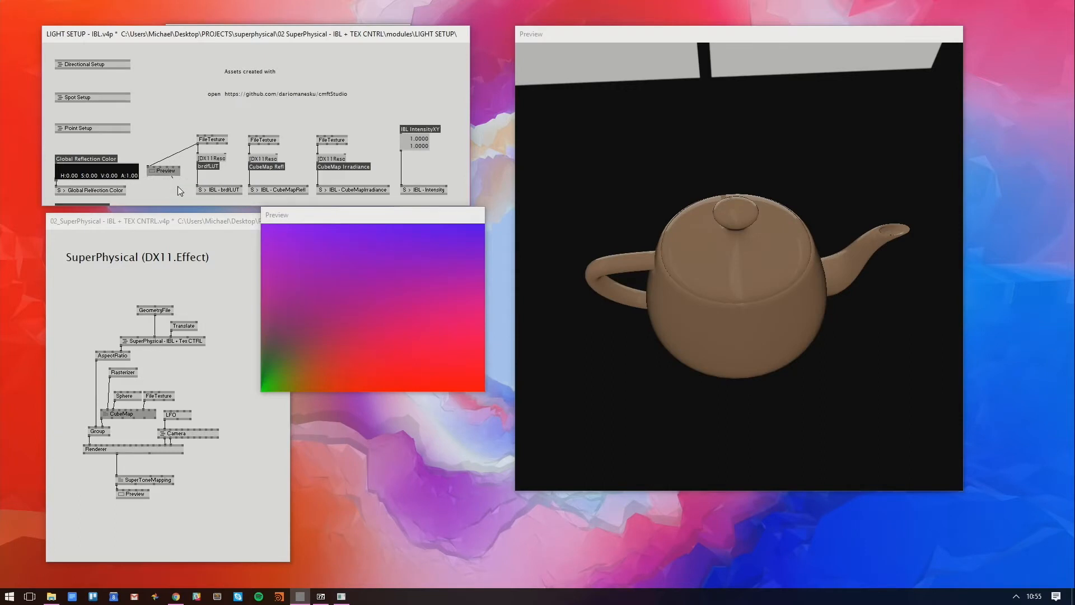
{"action": "key", "text": "Delete"}
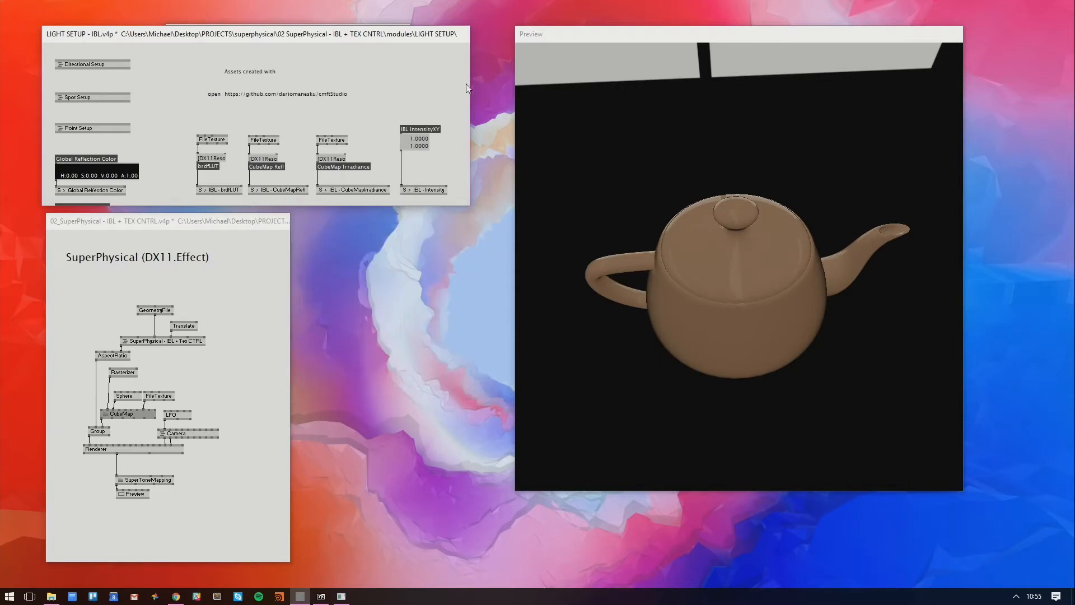
Narrow the LIGHT SETUP window and enlarge the MATERIAL patch window to expose all of its parameters
{"action": "left_click_drag", "start_coordinate": [469, 89], "coordinate": [153, 141]}
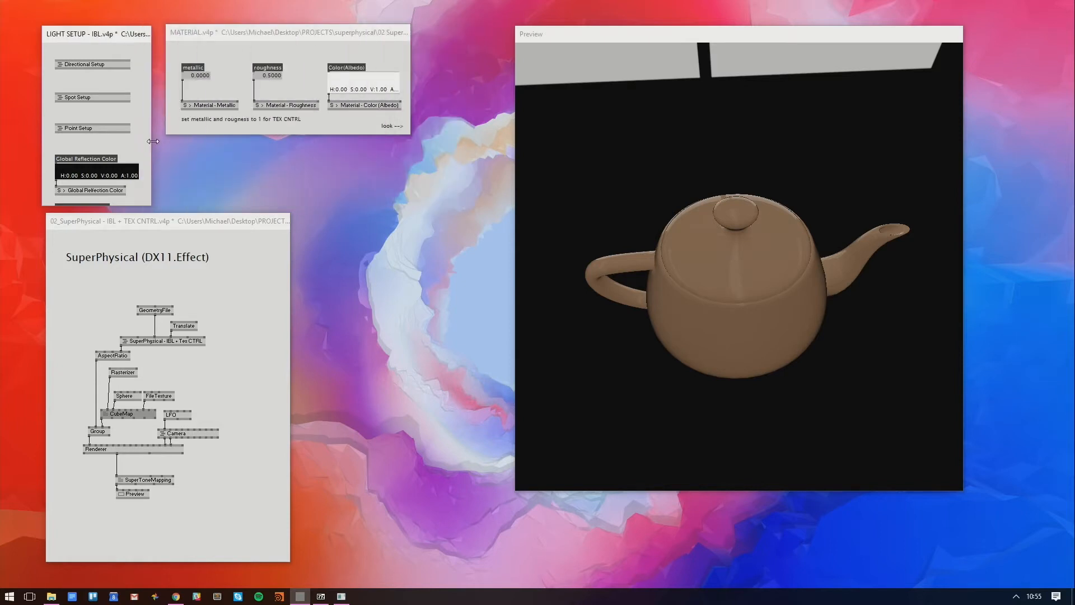
{"action": "left_click_drag", "start_coordinate": [700, 269], "coordinate": [607, 176]}
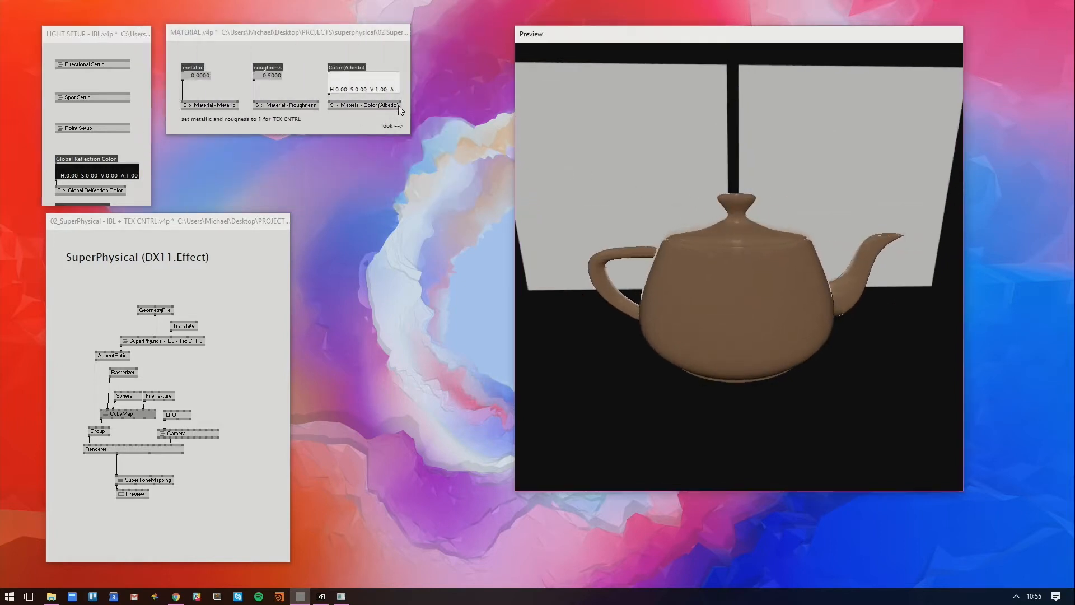
{"action": "left_click_drag", "start_coordinate": [410, 102], "coordinate": [916, 102]}
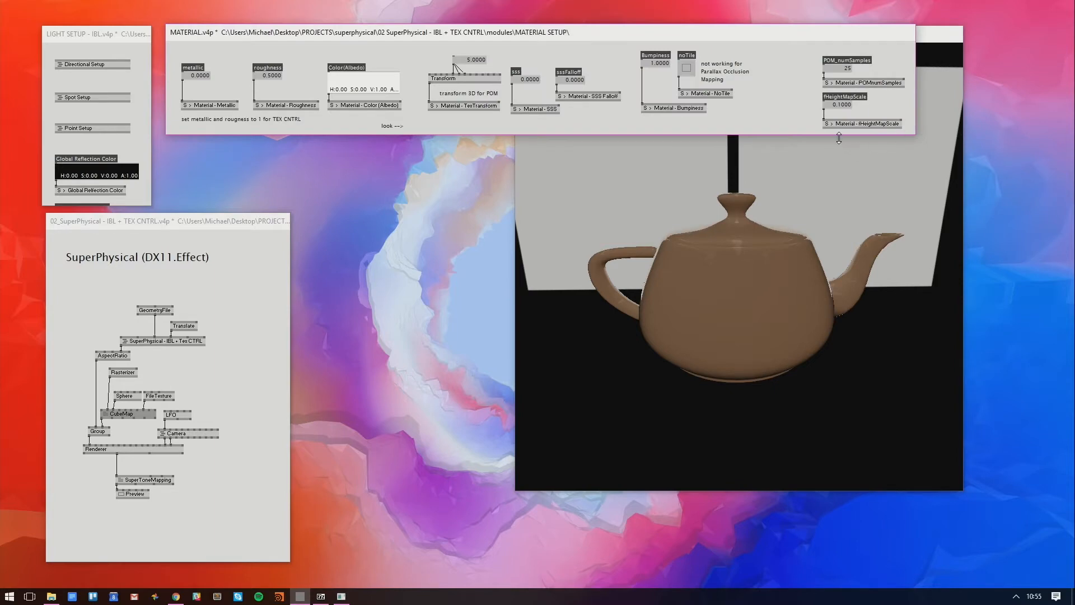
{"action": "left_click_drag", "start_coordinate": [839, 139], "coordinate": [869, 314]}
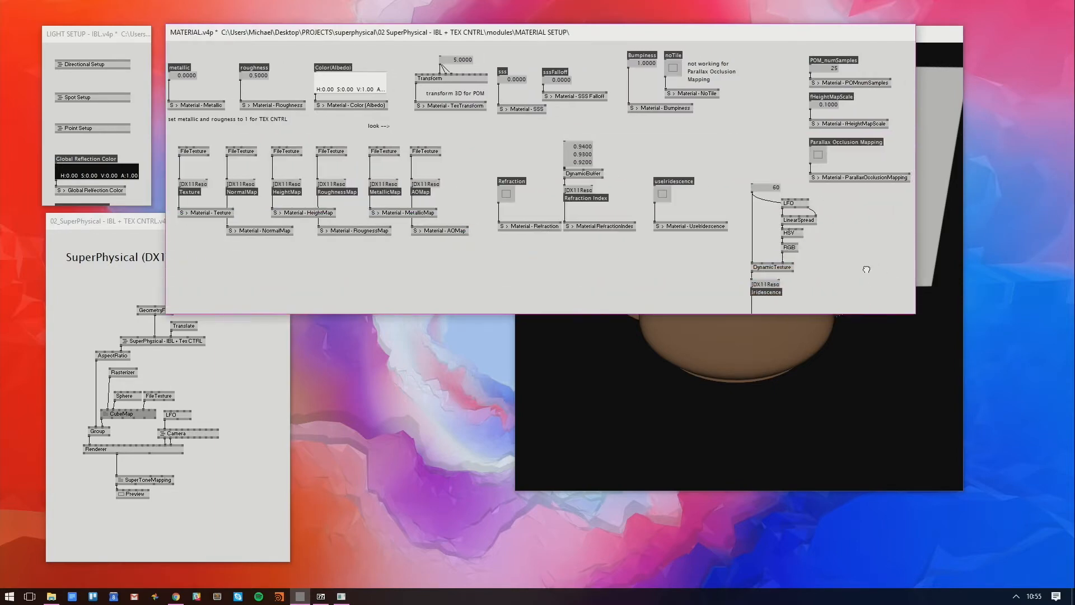
{"action": "left_click_drag", "start_coordinate": [866, 270], "coordinate": [866, 270]}
{"action": "left_click_drag", "start_coordinate": [767, 41], "coordinate": [723, 28]}
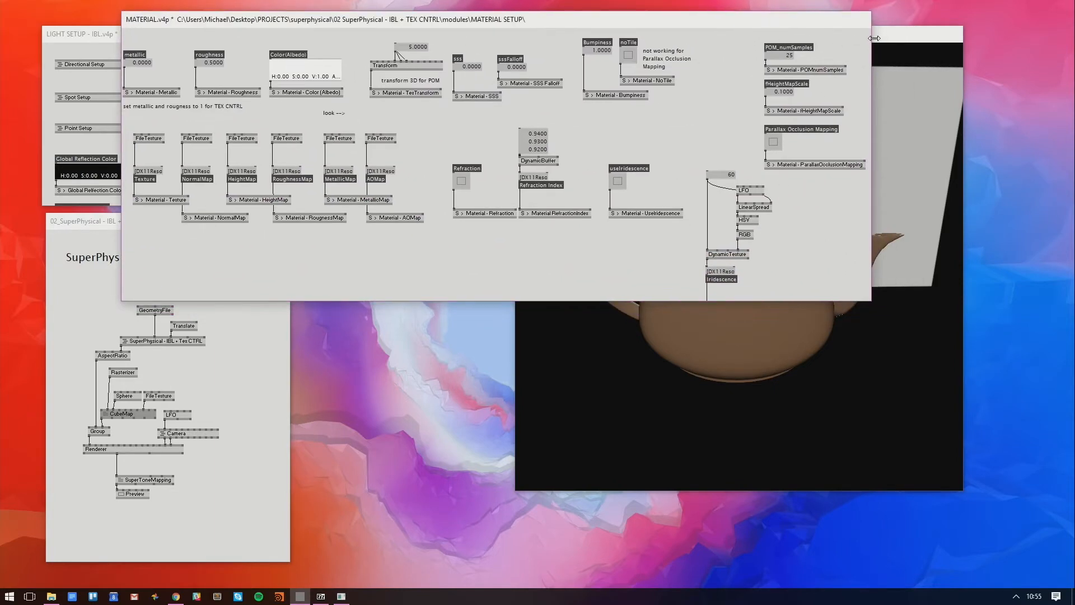
Move the teapot preview away from the material texture inputs and bring the MATERIAL patch in front of the main patch
{"action": "left_click_drag", "start_coordinate": [951, 33], "coordinate": [1005, 126]}
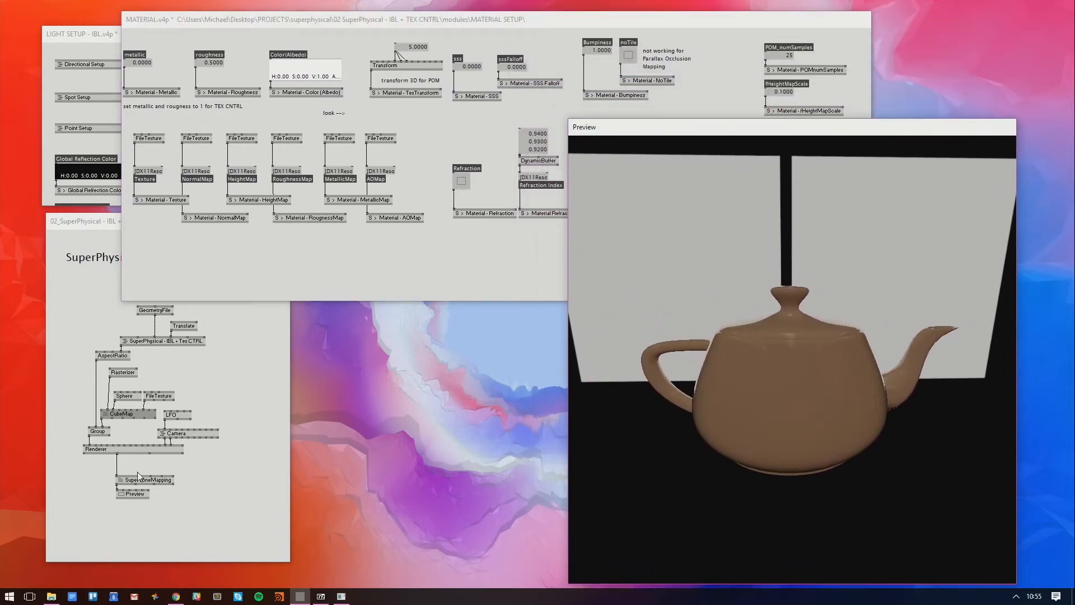
{"action": "left_click", "coordinate": [154, 480]}
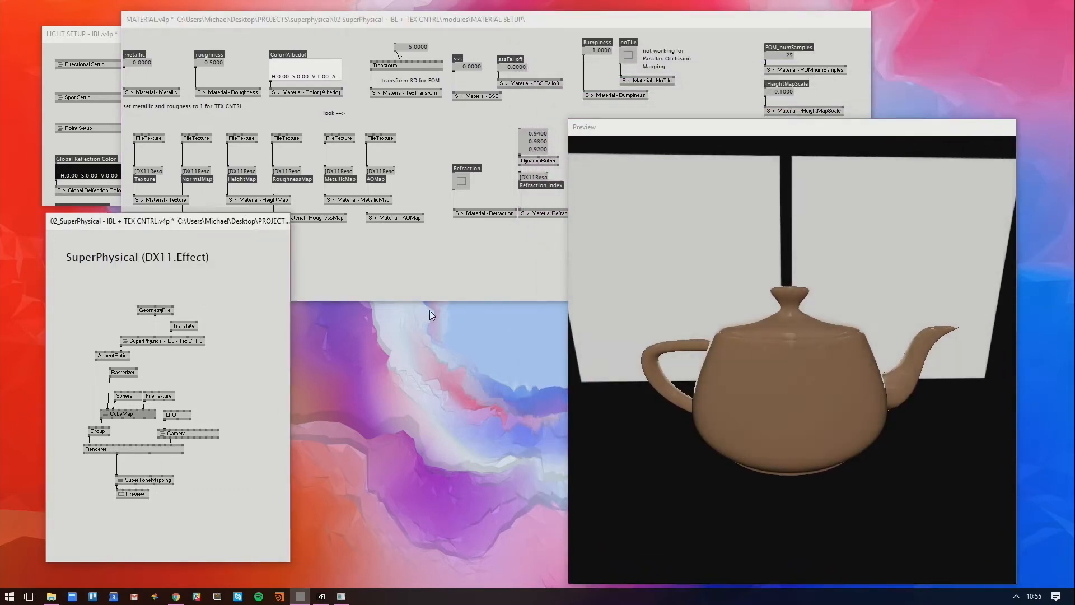
{"action": "left_click", "coordinate": [463, 292]}
{"action": "mouse_move", "coordinate": [719, 270]}
{"action": "left_mouse_down"}
{"action": "mouse_move", "coordinate": [898, 260]}
{"action": "mouse_move", "coordinate": [772, 261]}
{"action": "mouse_move", "coordinate": [712, 275]}
{"action": "left_mouse_up"}
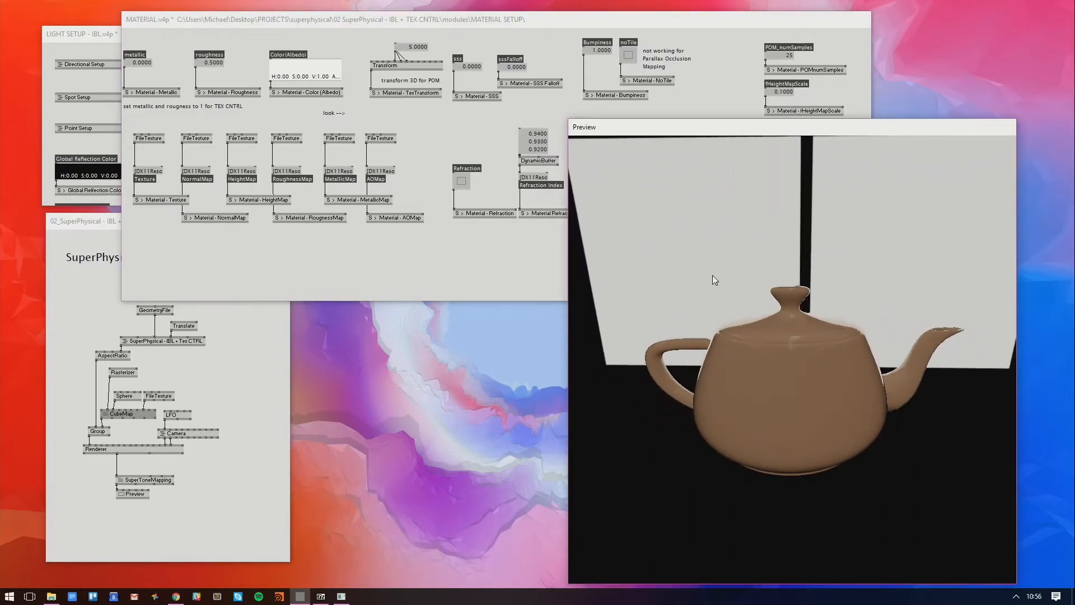
Enable Refraction in the MATERIAL patch and inspect the refractive teapot from several angles
{"action": "left_click", "coordinate": [461, 180]}
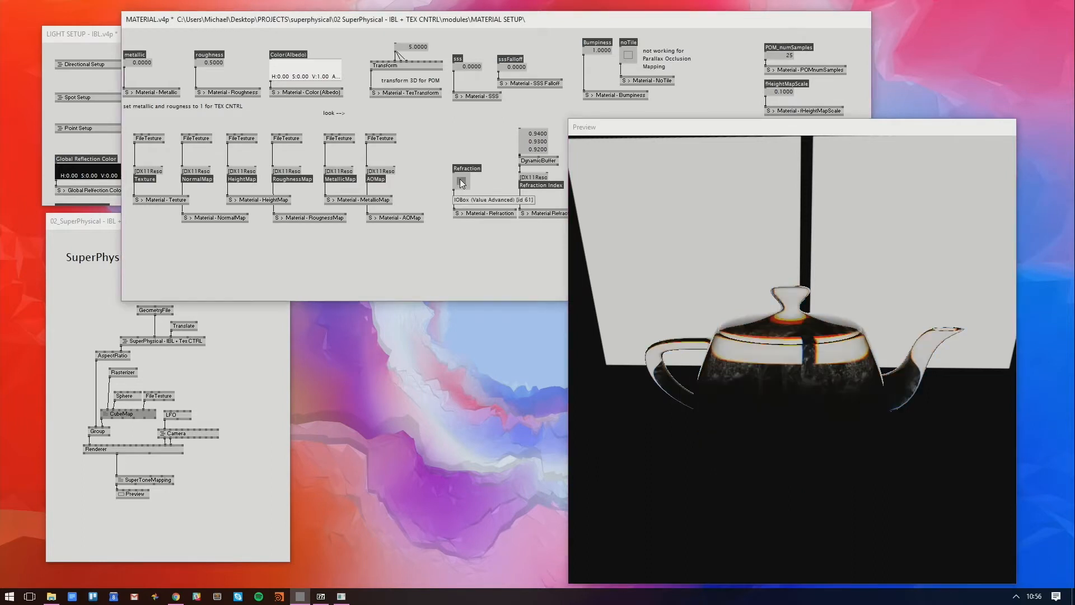
{"action": "mouse_move", "coordinate": [883, 363]}
{"action": "left_mouse_down"}
{"action": "mouse_move", "coordinate": [823, 331]}
{"action": "mouse_move", "coordinate": [854, 357]}
{"action": "mouse_move", "coordinate": [972, 362]}
{"action": "mouse_move", "coordinate": [942, 295]}
{"action": "mouse_move", "coordinate": [855, 315]}
{"action": "mouse_move", "coordinate": [843, 345]}
{"action": "mouse_move", "coordinate": [898, 354]}
{"action": "mouse_move", "coordinate": [867, 459]}
{"action": "mouse_move", "coordinate": [879, 375]}
{"action": "mouse_move", "coordinate": [951, 421]}
{"action": "mouse_move", "coordinate": [892, 402]}
{"action": "mouse_move", "coordinate": [881, 379]}
{"action": "left_mouse_up"}
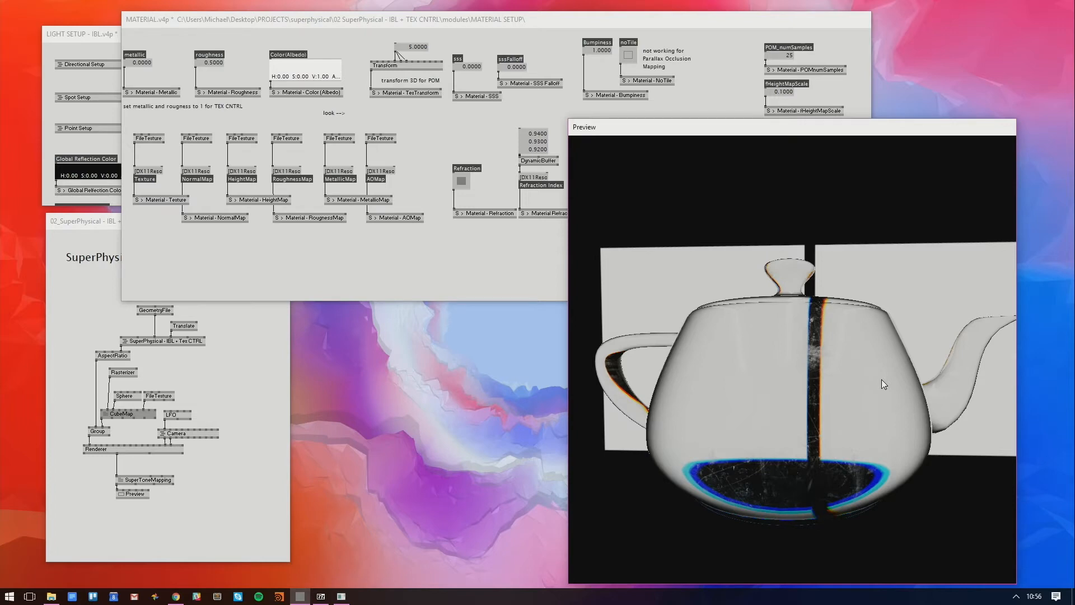
{"action": "left_click_drag", "start_coordinate": [881, 378], "coordinate": [785, 332]}
Inspect the color fringes on the teapot and set the Refraction Index values to 0.9340, 0.9300 and 0.9270
{"action": "left_click", "coordinate": [488, 274]}
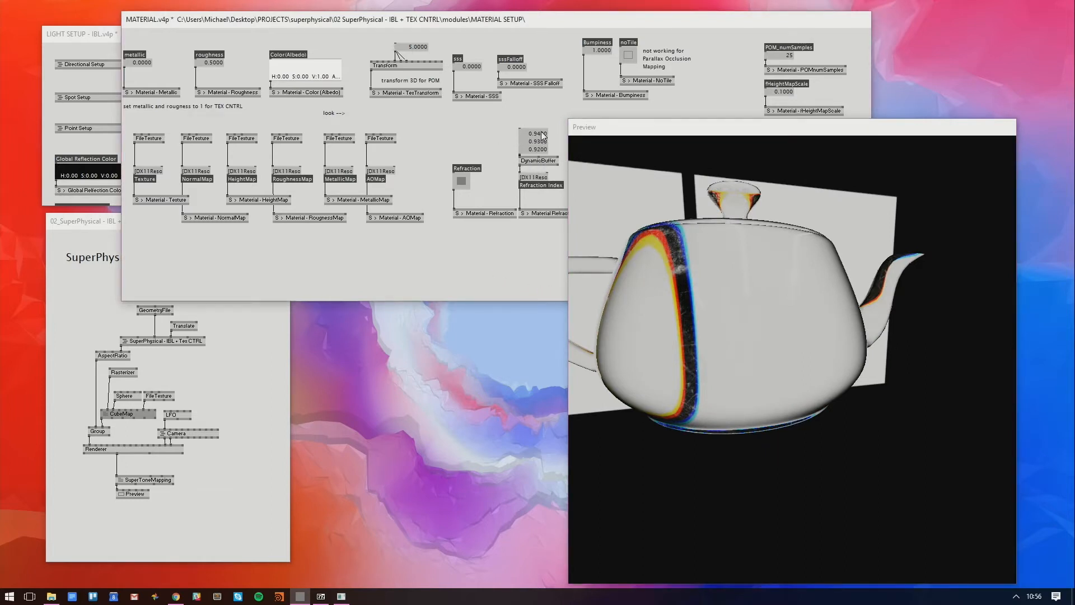
{"action": "left_click_drag", "start_coordinate": [708, 213], "coordinate": [644, 261]}
{"action": "mouse_move", "coordinate": [536, 134]}
{"action": "left_mouse_down"}
{"action": "mouse_move", "coordinate": [533, 151]}
{"action": "mouse_move", "coordinate": [532, 141]}
{"action": "left_mouse_up"}
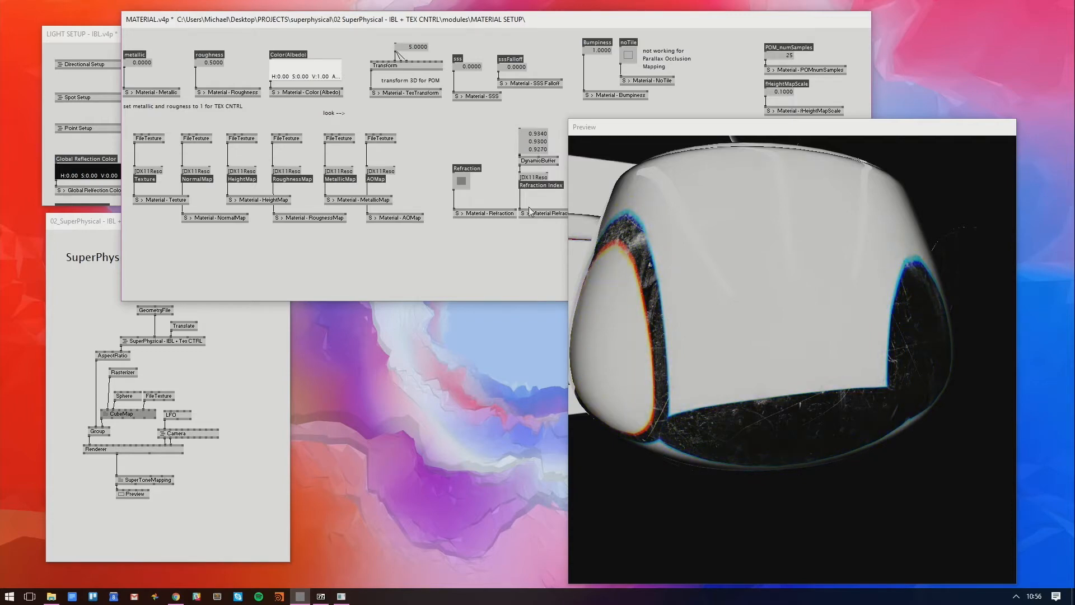
View the whole refractive teapot against the studio background and disable Refraction
{"action": "left_click_drag", "start_coordinate": [542, 253], "coordinate": [401, 290]}
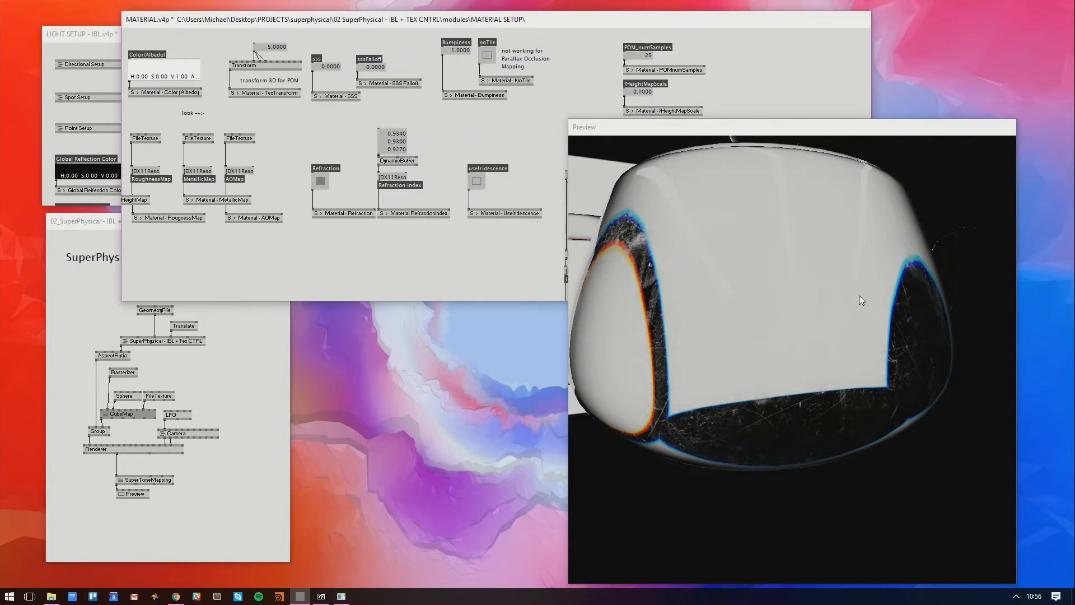
{"action": "left_click_drag", "start_coordinate": [858, 295], "coordinate": [819, 243]}
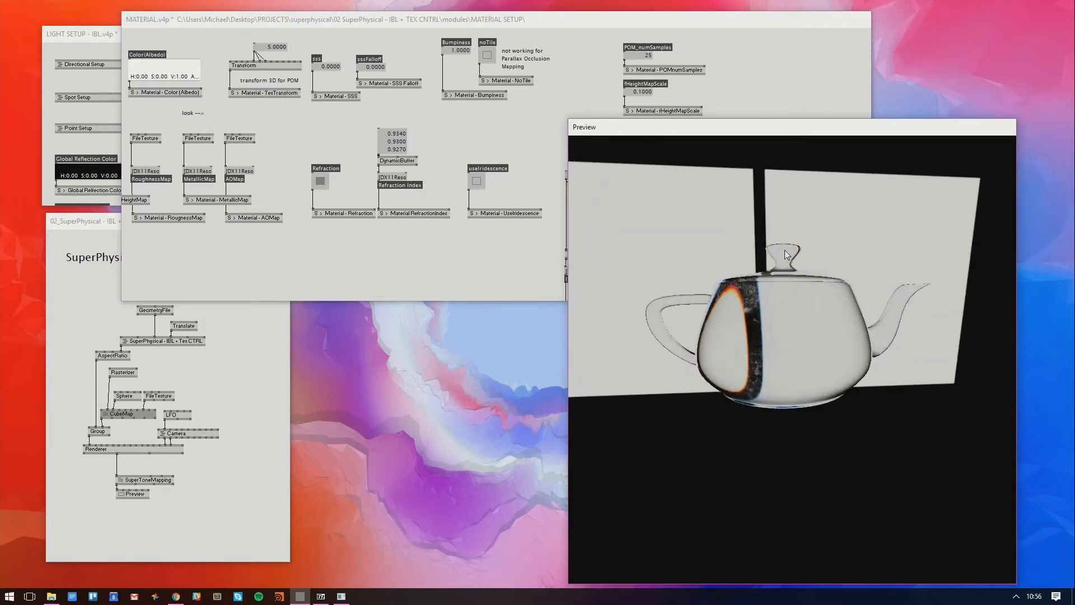
{"action": "left_click", "coordinate": [323, 179]}
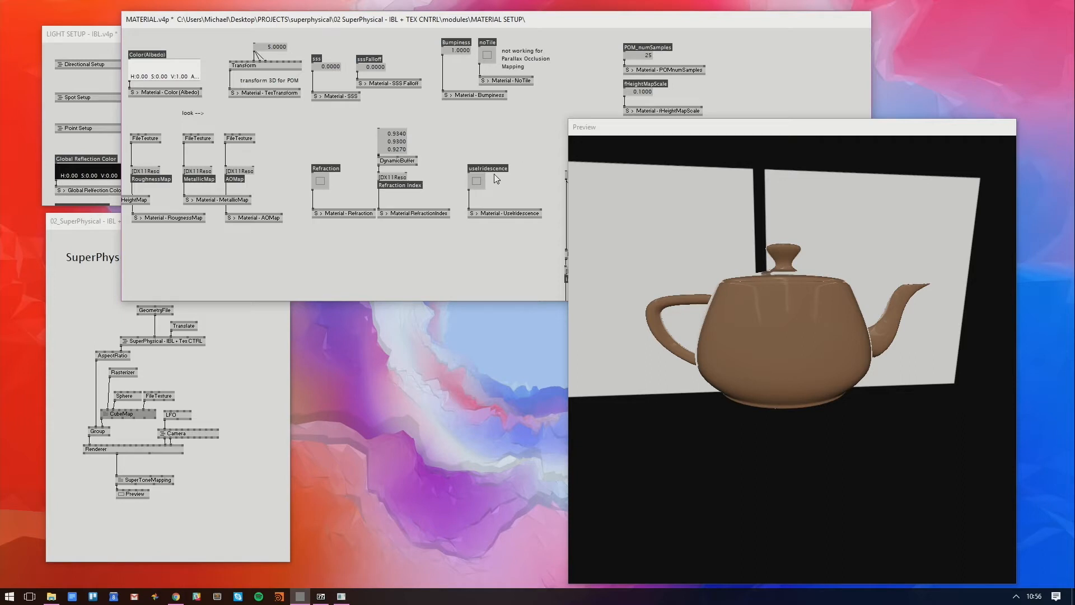
Enable useIridescence in the MATERIAL patch and inspect the colored edges on the teapot from closer angles
{"action": "left_click", "coordinate": [477, 179]}
{"action": "left_click_drag", "start_coordinate": [875, 351], "coordinate": [891, 433]}
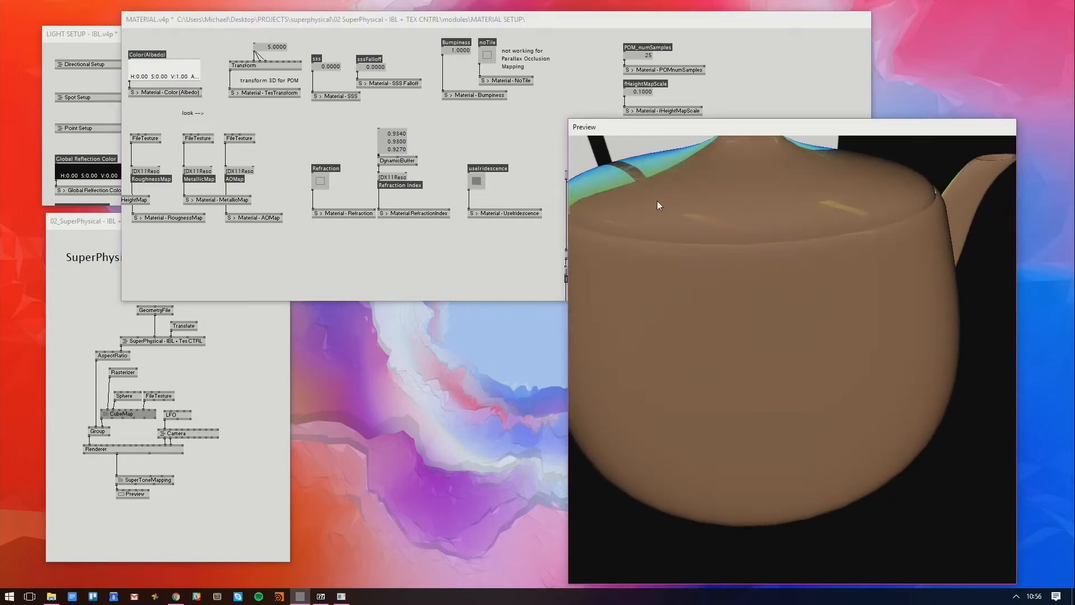
{"action": "left_click_drag", "start_coordinate": [657, 200], "coordinate": [680, 221]}
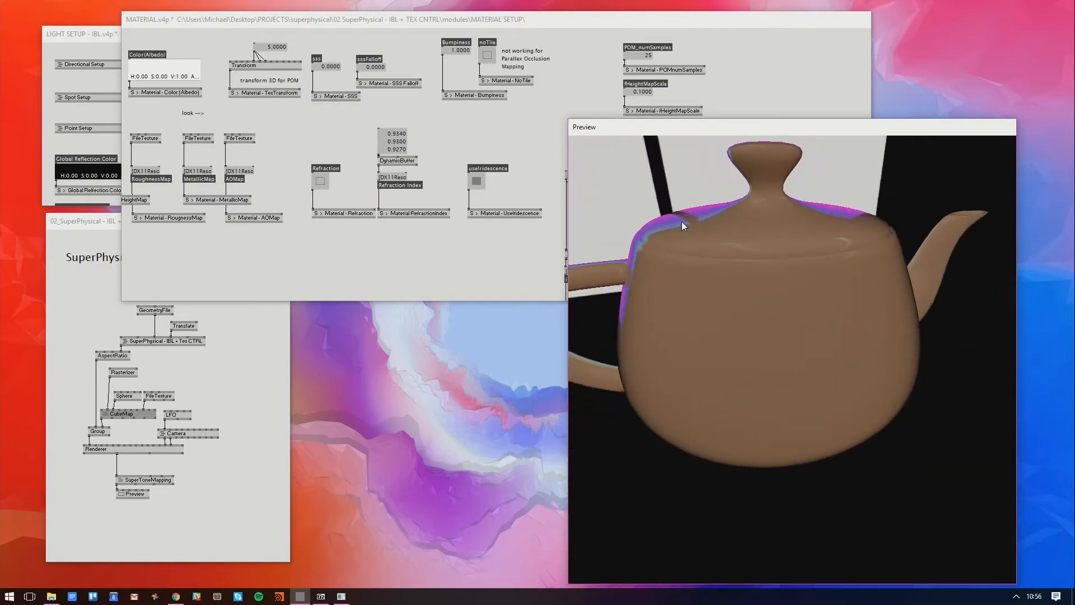
{"action": "left_click", "coordinate": [519, 160]}
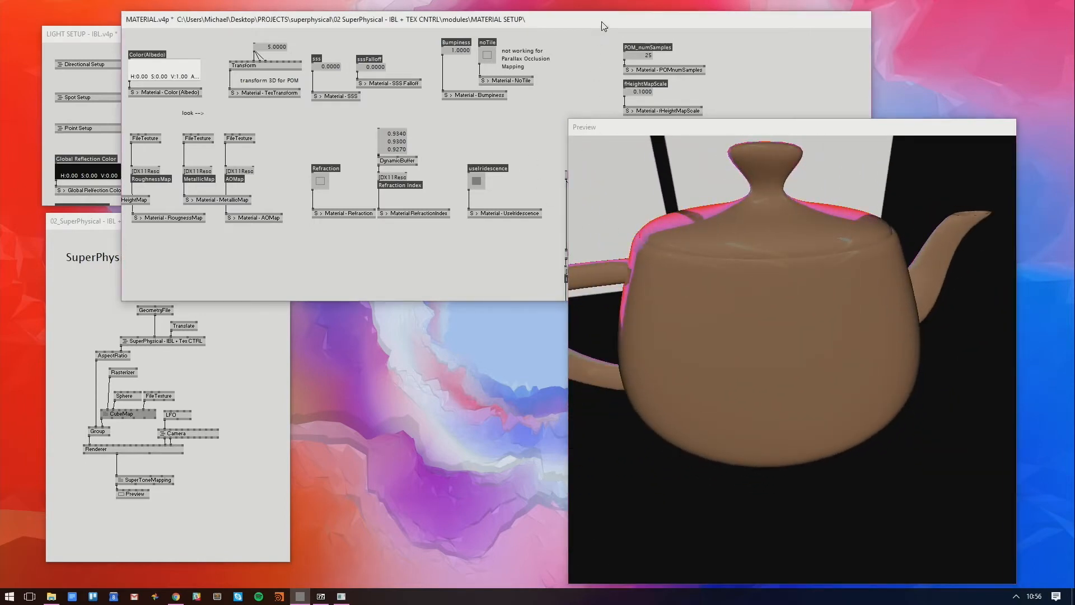
Add a Preview (DX11.Texture) node for the iridescence DynamicTexture output and place its preview window below the MATERIAL patch
{"action": "left_click_drag", "start_coordinate": [602, 25], "coordinate": [392, 24]}
{"action": "scroll", "coordinate": [370, 226], "scroll_direction": "down", "scroll_amount": 3}
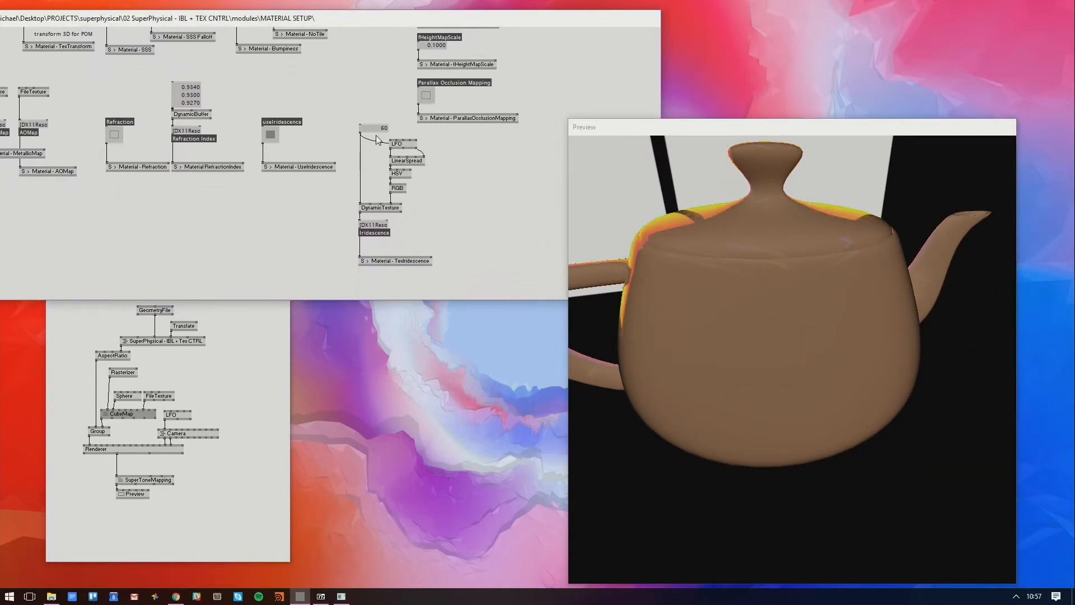
{"action": "double_click", "coordinate": [434, 202]}
{"action": "type", "text": "preview"}
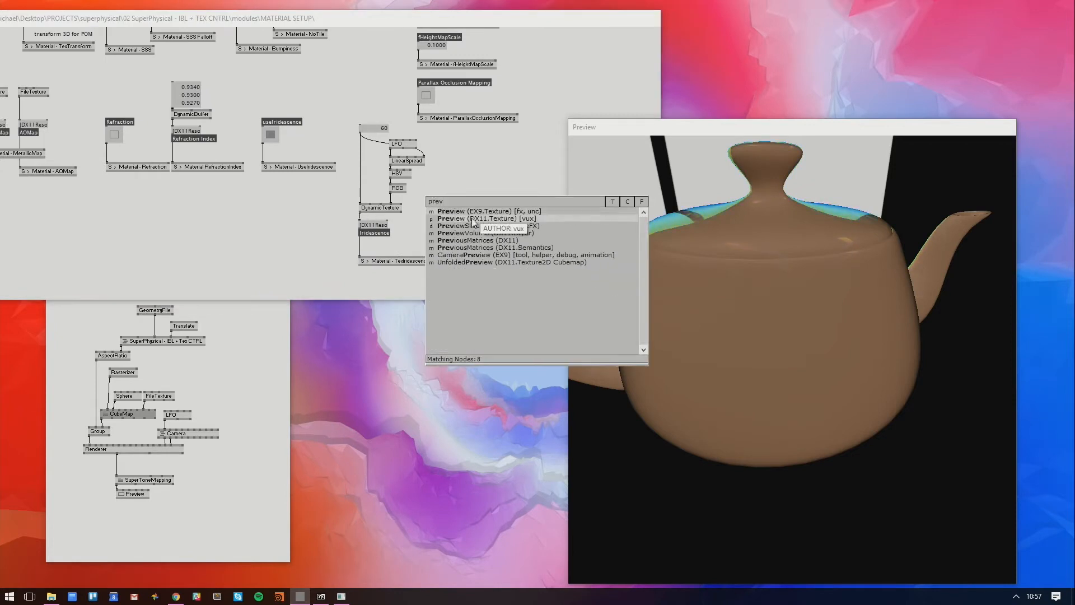
{"action": "key", "text": "Return"}
{"action": "left_click", "coordinate": [428, 195]}
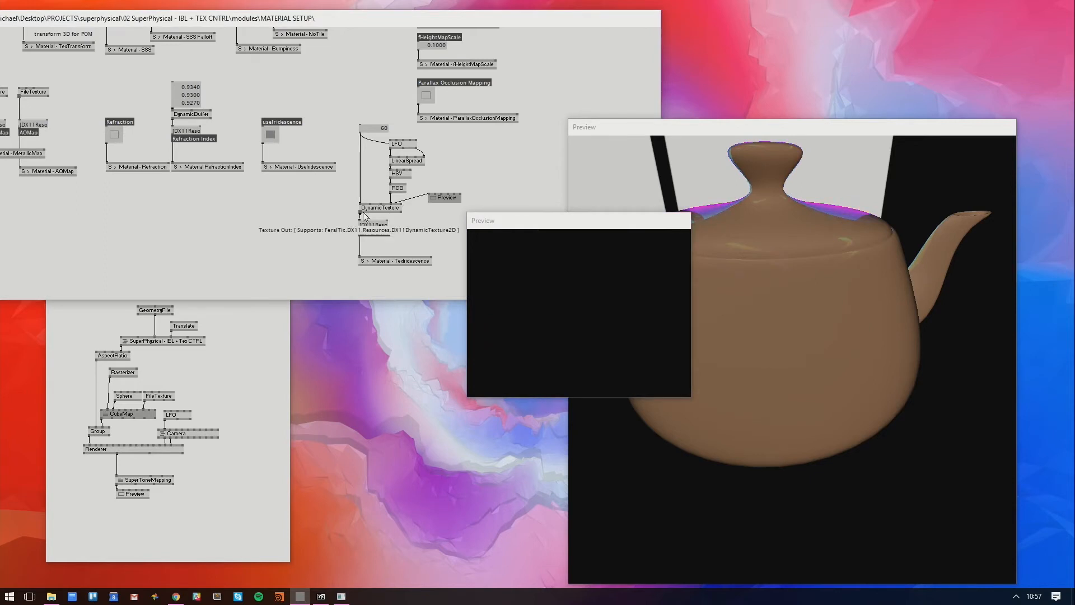
{"action": "left_click", "coordinate": [361, 212]}
{"action": "left_click_drag", "start_coordinate": [552, 227], "coordinate": [421, 318]}
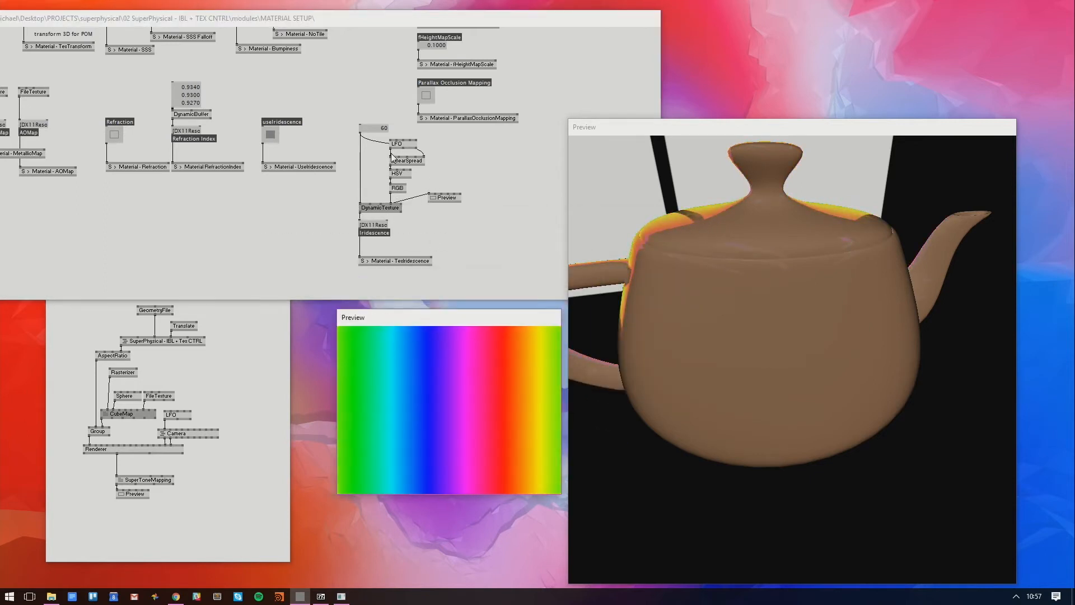
Inspect the iridescent teapot from several angles, then enable Refraction and examine both effects together up close
{"action": "left_click", "coordinate": [481, 222]}
{"action": "left_click", "coordinate": [768, 277]}
{"action": "left_click_drag", "start_coordinate": [767, 277], "coordinate": [784, 352]}
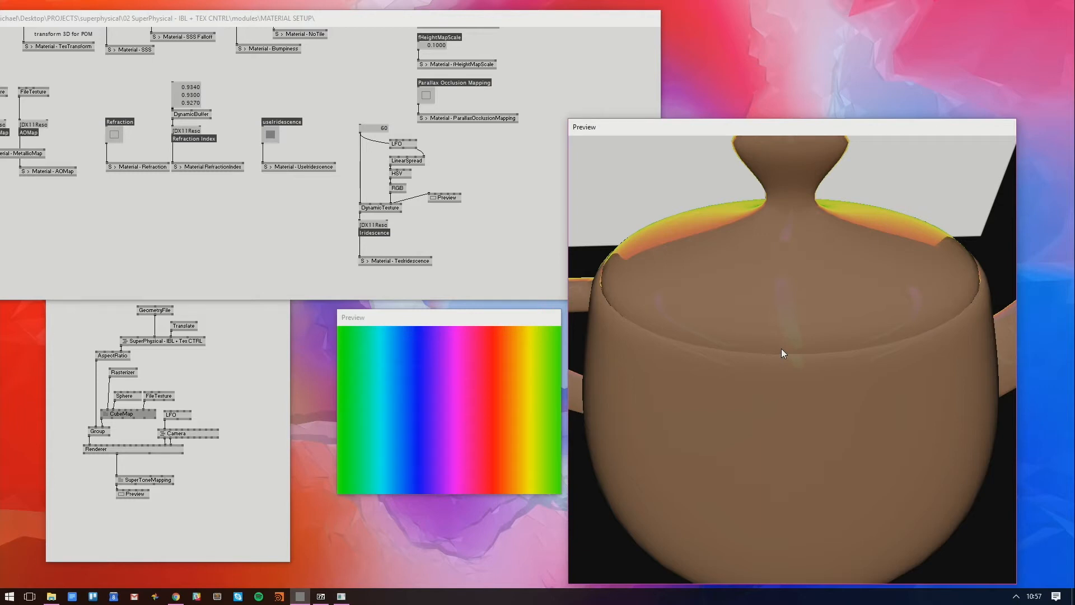
{"action": "left_click_drag", "start_coordinate": [780, 348], "coordinate": [727, 288]}
{"action": "left_click", "coordinate": [114, 134]}
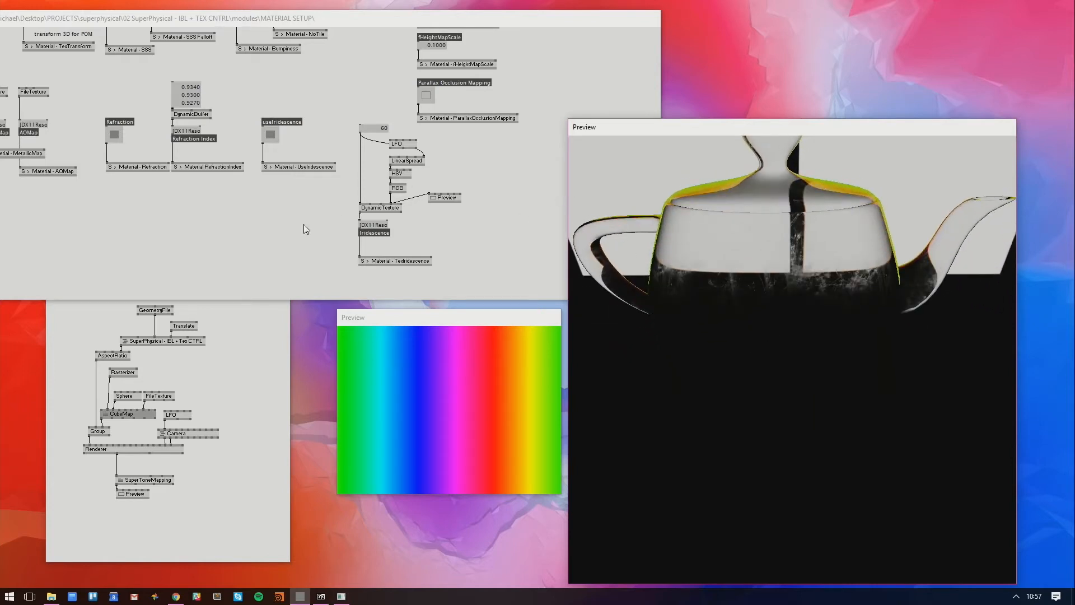
{"action": "left_click_drag", "start_coordinate": [198, 237], "coordinate": [427, 328]}
{"action": "left_click_drag", "start_coordinate": [663, 258], "coordinate": [819, 331]}
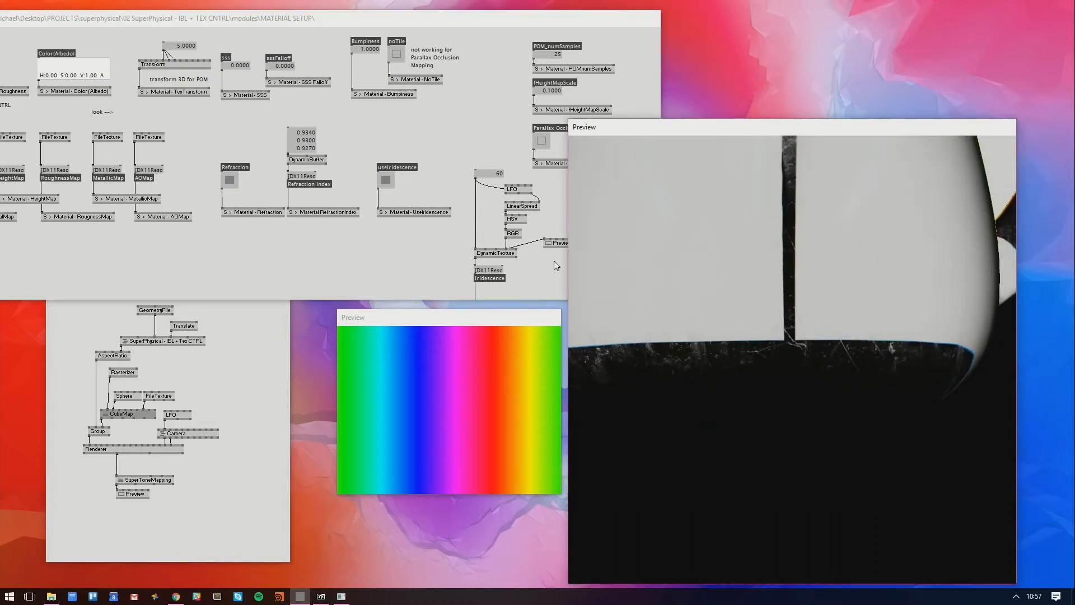
Set the material roughness to 1.0000 and view the refractive, iridescent teapot from farther away
{"action": "left_click_drag", "start_coordinate": [469, 156], "coordinate": [617, 207]}
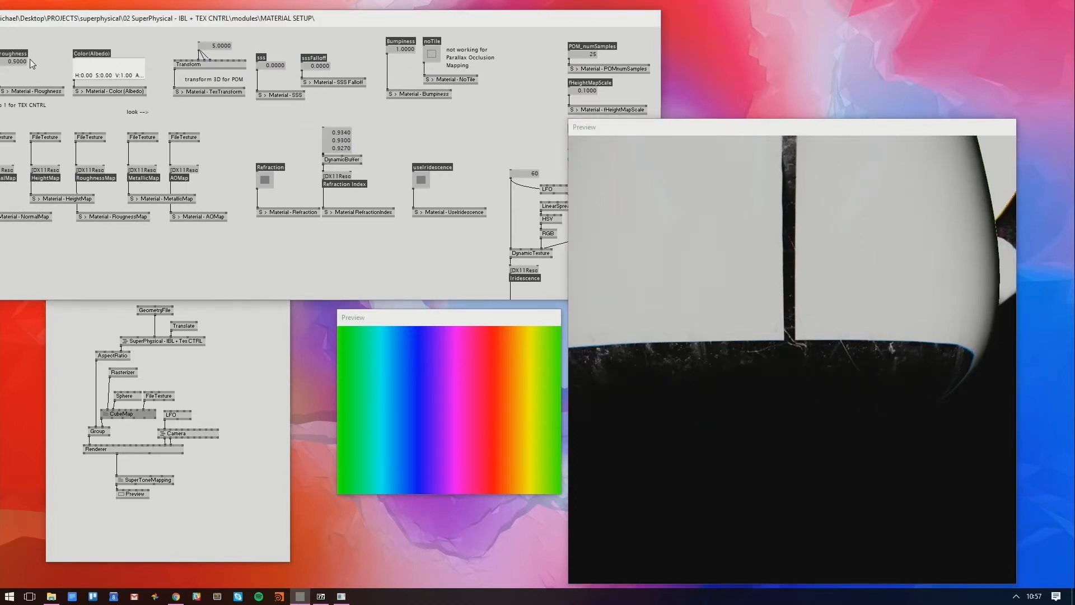
{"action": "left_click_drag", "start_coordinate": [22, 62], "coordinate": [21, 34]}
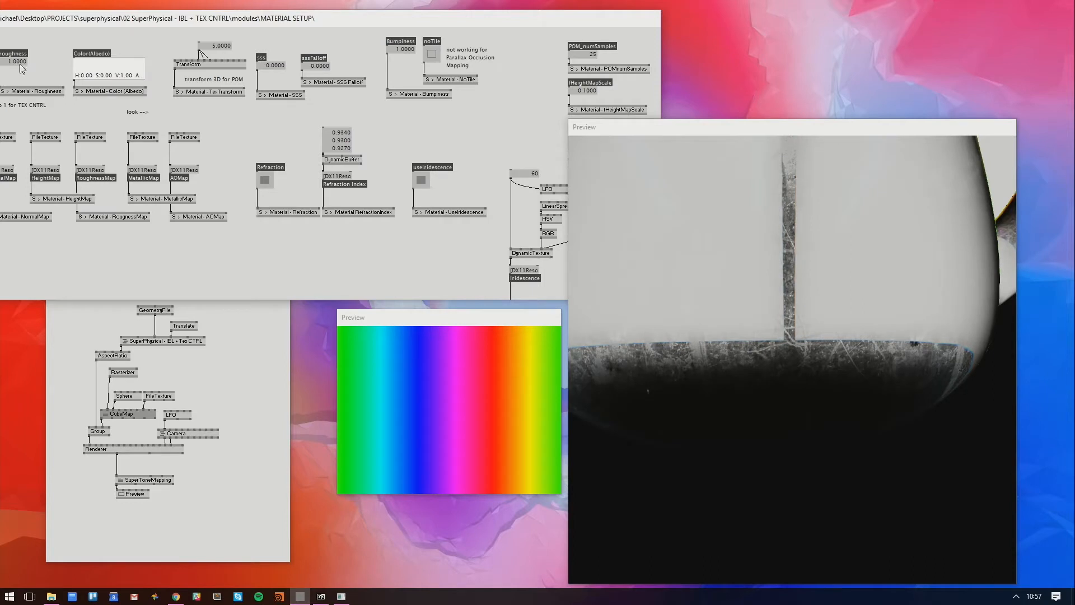
{"action": "left_click_drag", "start_coordinate": [725, 203], "coordinate": [785, 280]}
{"action": "scroll", "coordinate": [778, 302], "scroll_direction": "down", "scroll_amount": 5}
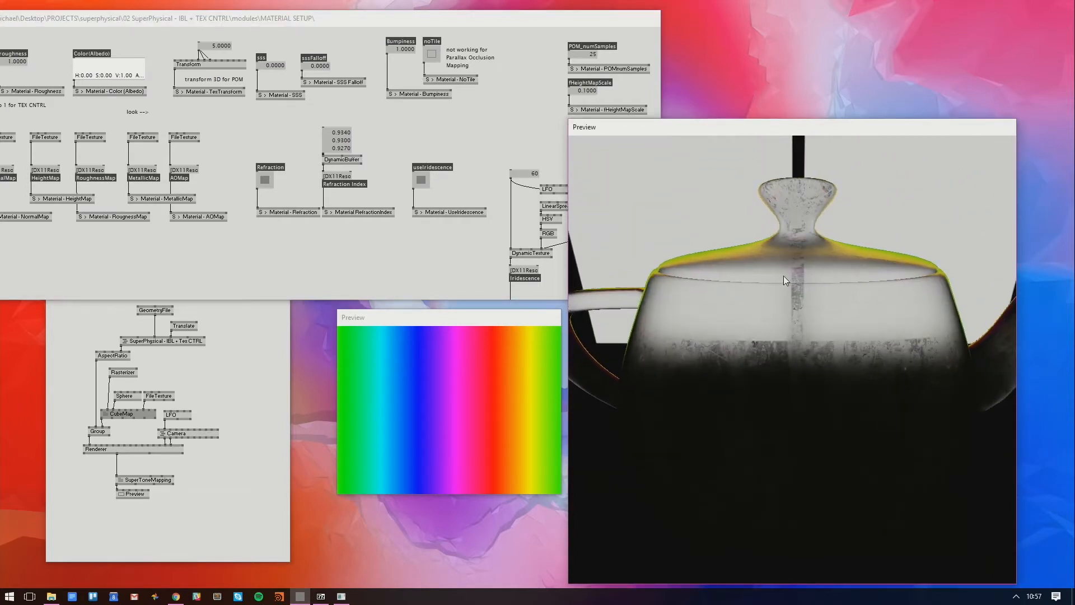
{"action": "left_click", "coordinate": [244, 145]}
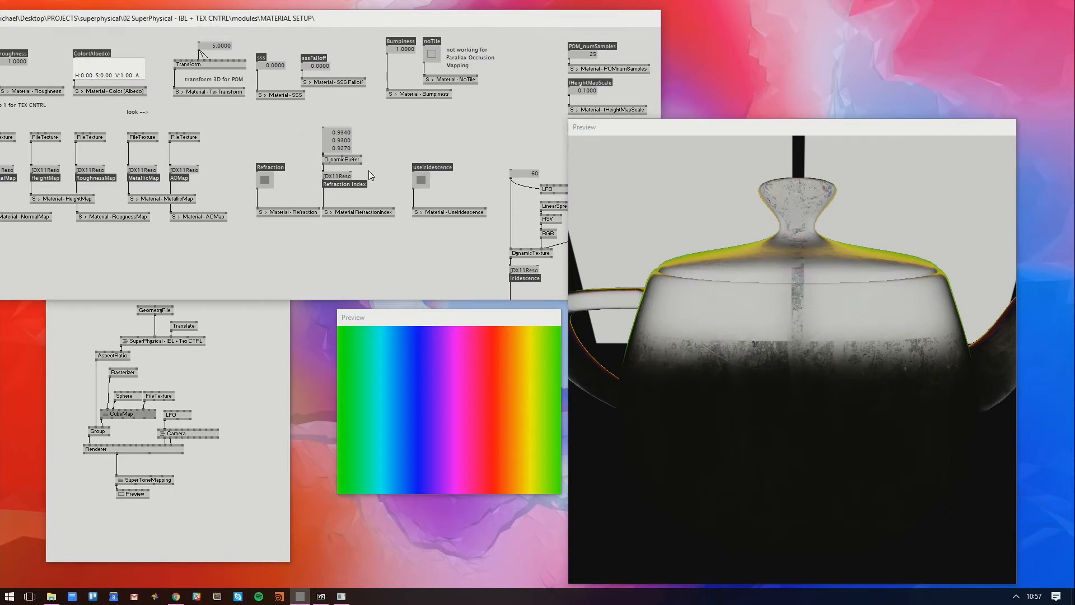
Compare the teapot with Refraction off and on, leave it enabled, and disable useIridescence
{"action": "left_click_drag", "start_coordinate": [379, 27], "coordinate": [471, 21]}
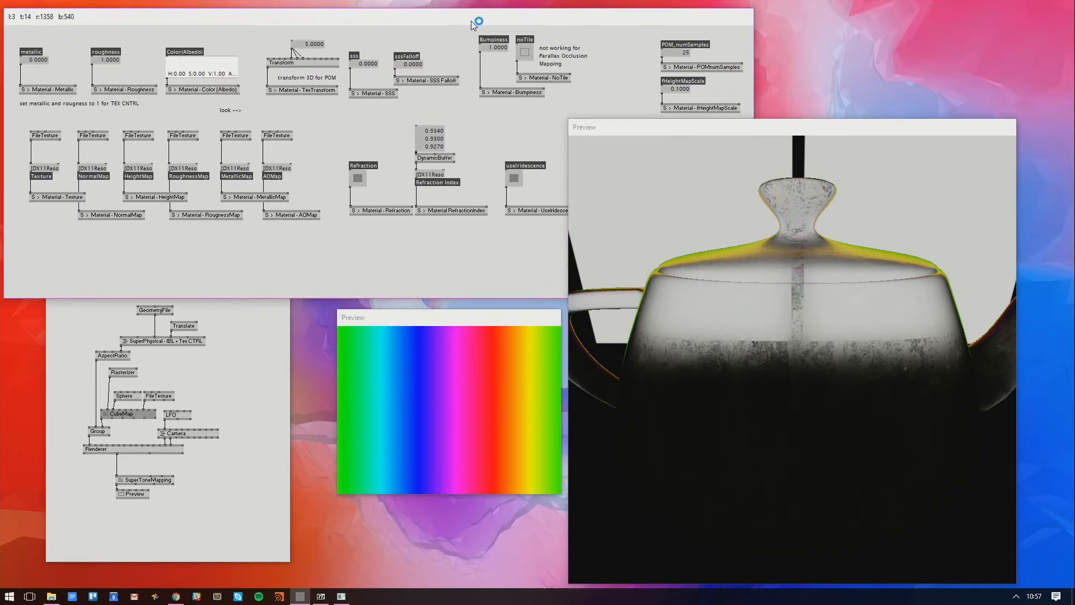
{"action": "left_click_drag", "start_coordinate": [483, 118], "coordinate": [448, 128]}
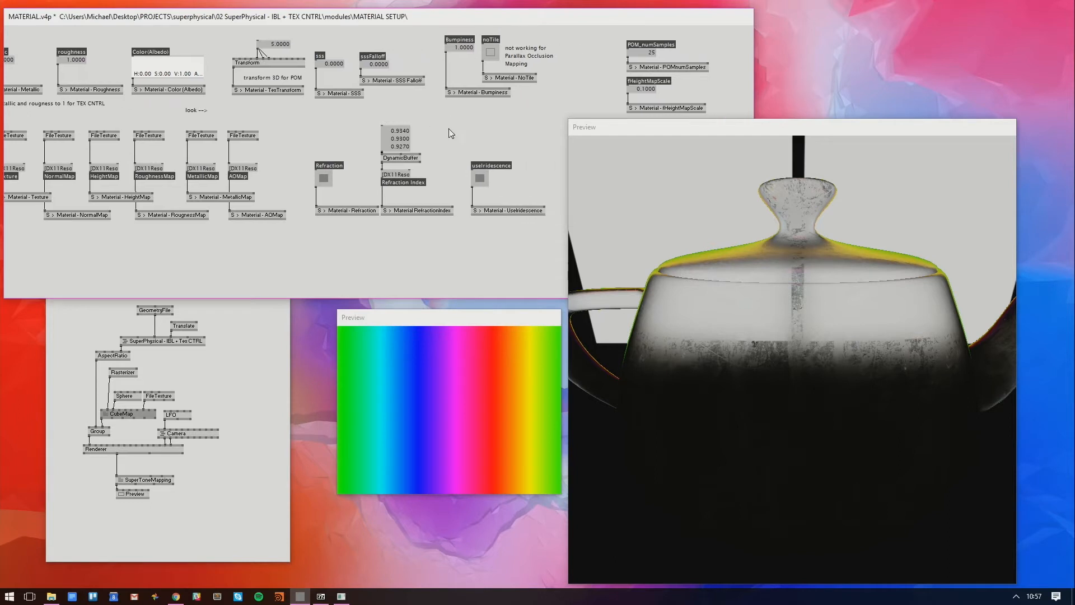
{"action": "left_click", "coordinate": [325, 178]}
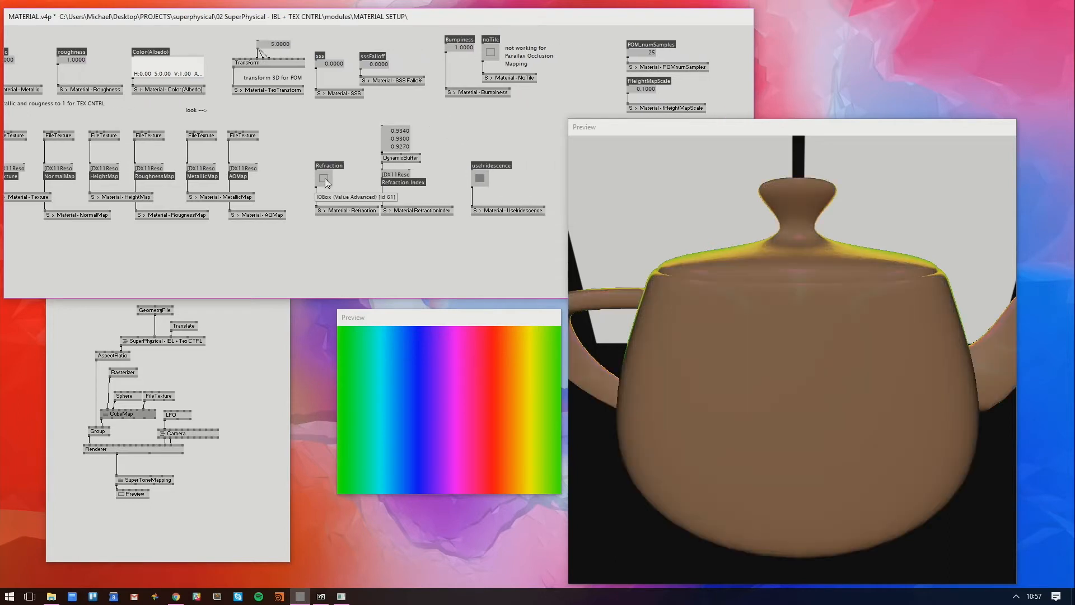
{"action": "left_click", "coordinate": [325, 178]}
{"action": "left_click", "coordinate": [480, 177]}
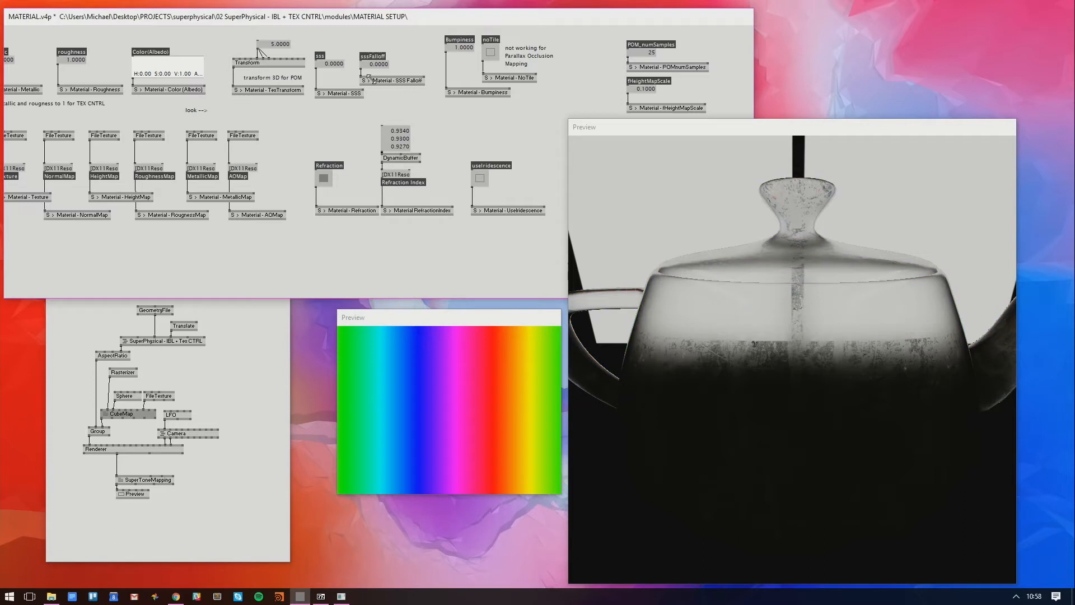
Set the material's metallic value to 1.0000 and inspect the metallic teapot from another angle
{"action": "left_click_drag", "start_coordinate": [329, 26], "coordinate": [403, 33]}
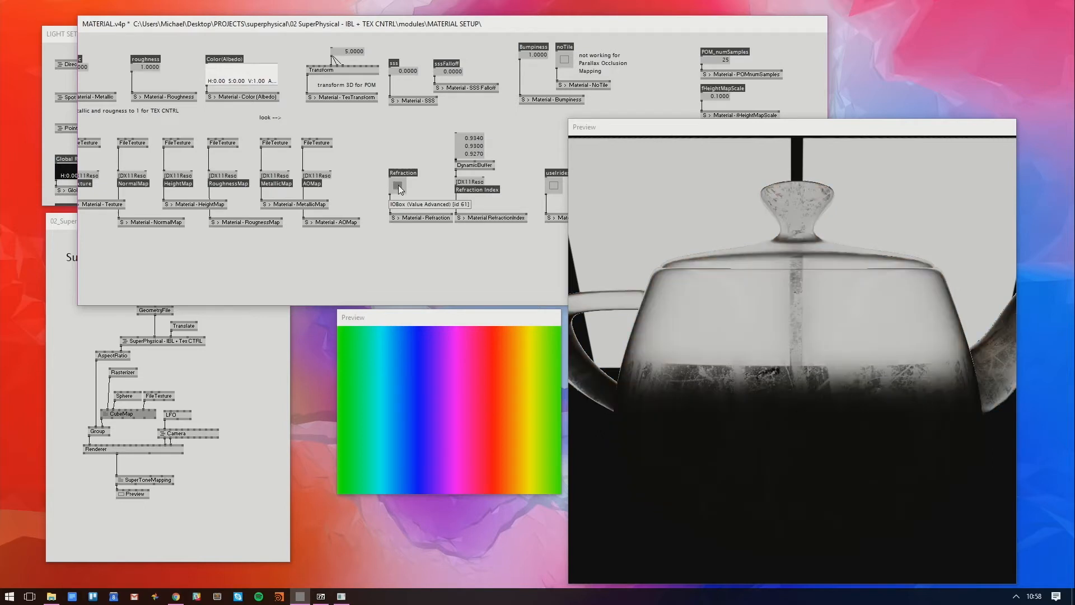
{"action": "left_click_drag", "start_coordinate": [169, 53], "coordinate": [284, 68]}
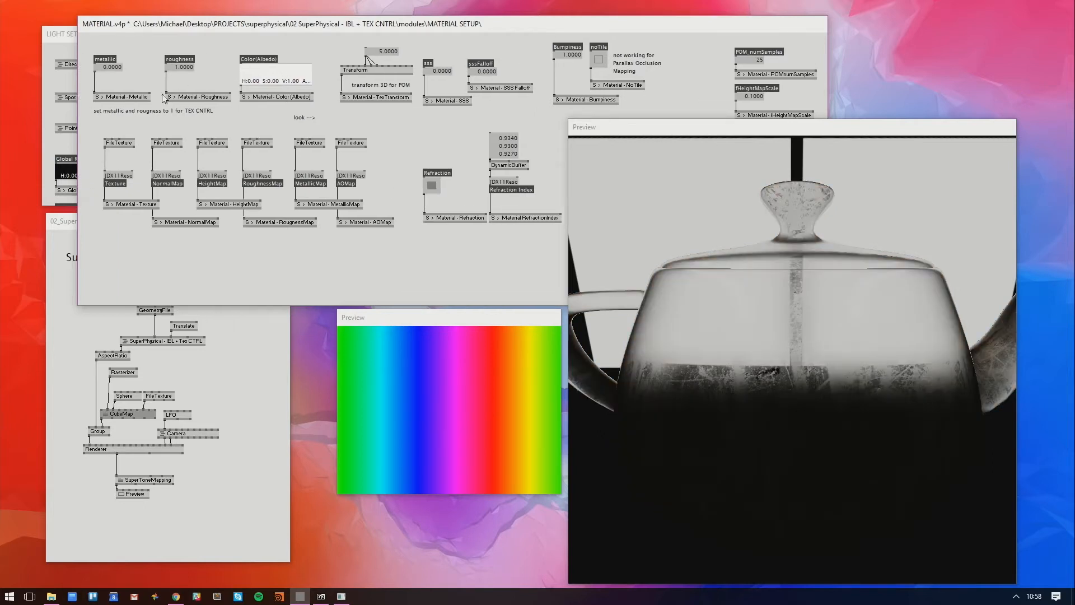
{"action": "mouse_move", "coordinate": [112, 67]}
{"action": "left_mouse_down"}
{"action": "mouse_move", "coordinate": [112, 46]}
{"action": "mouse_move", "coordinate": [111, 101]}
{"action": "mouse_move", "coordinate": [112, 53]}
{"action": "left_mouse_up"}
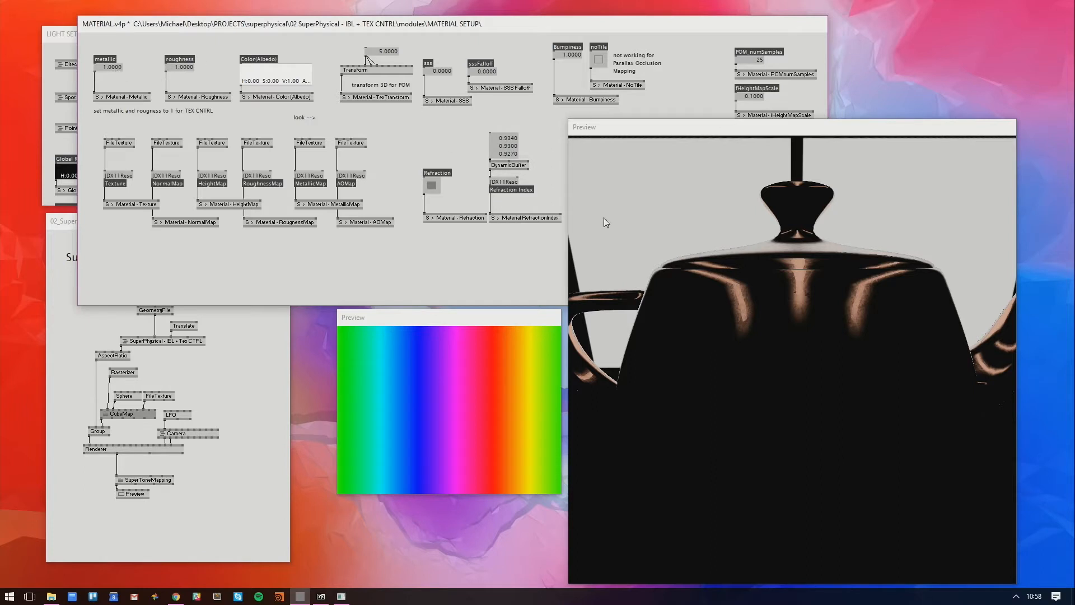
{"action": "left_click_drag", "start_coordinate": [800, 269], "coordinate": [632, 370]}
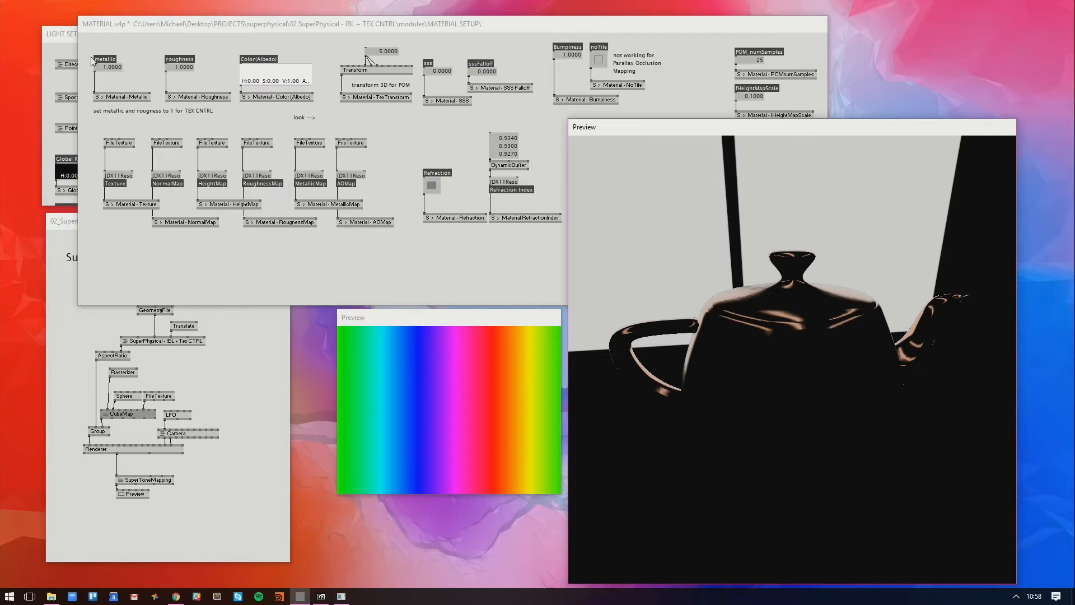
Set the material's metallic value to 0 and view the transparent teapot against the studio background
{"action": "double_click", "coordinate": [108, 68]}
{"action": "type", "text": "0"}
{"action": "key", "text": "Return"}
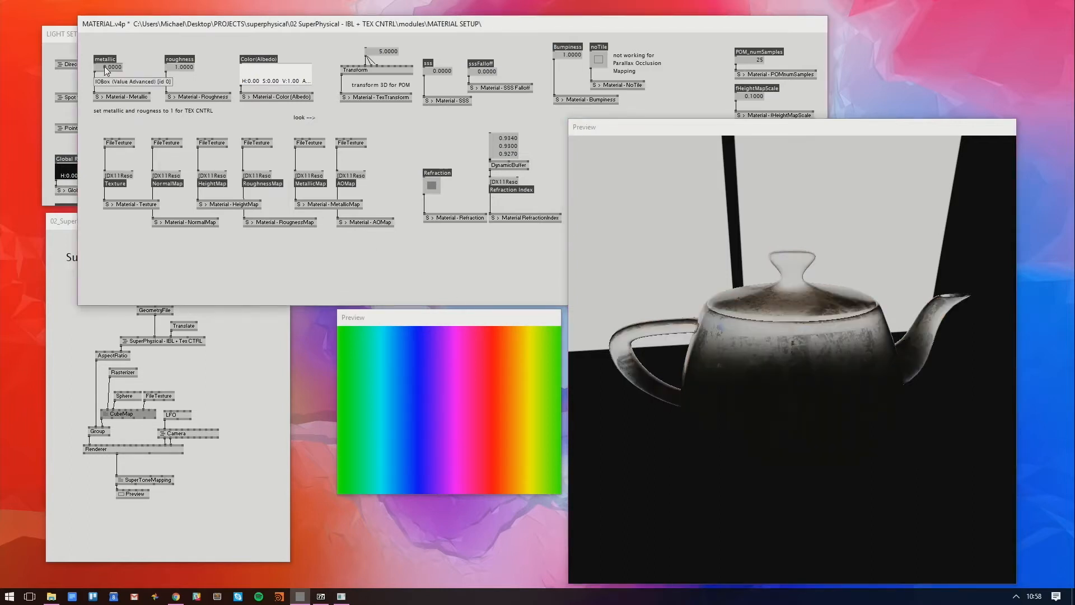
{"action": "mouse_move", "coordinate": [900, 345]}
{"action": "left_mouse_down"}
{"action": "mouse_move", "coordinate": [854, 296]}
{"action": "mouse_move", "coordinate": [825, 292]}
{"action": "mouse_move", "coordinate": [856, 322]}
{"action": "mouse_move", "coordinate": [848, 356]}
{"action": "left_mouse_up"}
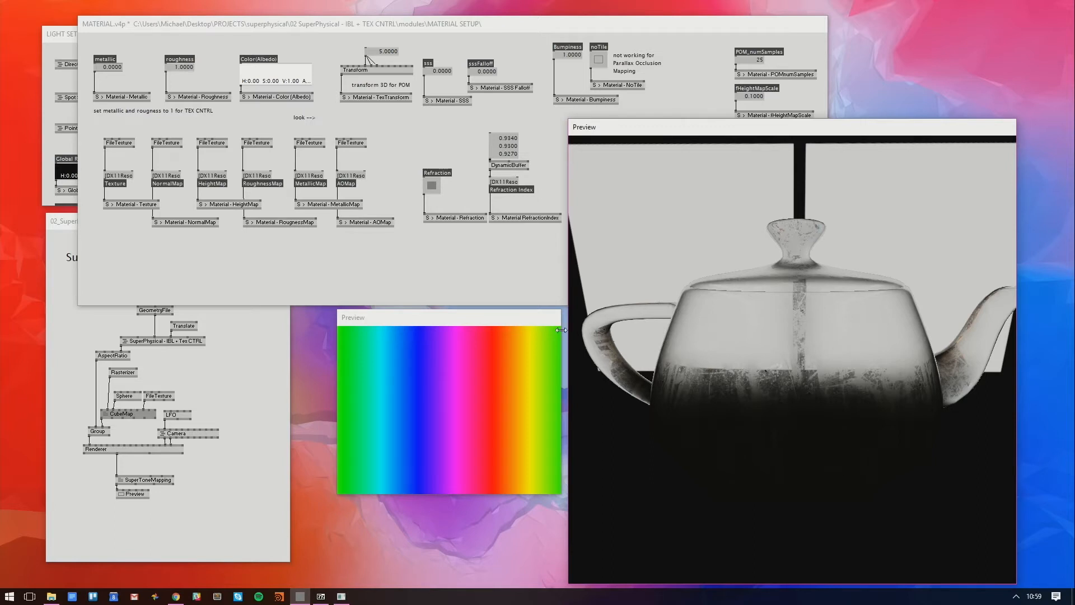
Hide the MATERIAL patch and view the refractive teapot from a different angle
{"action": "left_click", "coordinate": [503, 274]}
{"action": "key", "text": "alt+3"}
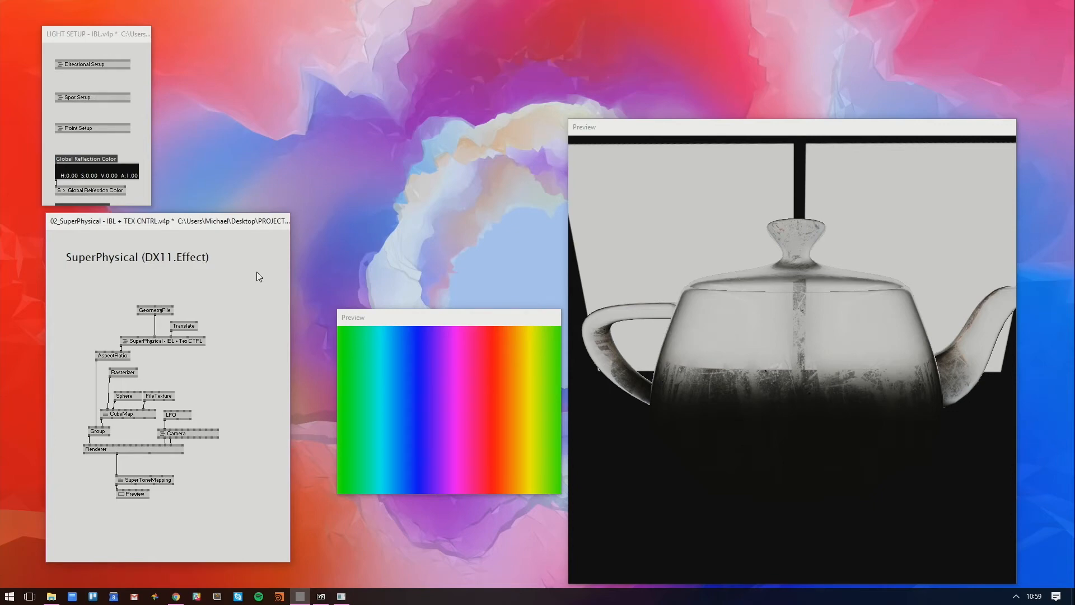
{"action": "mouse_move", "coordinate": [865, 382]}
{"action": "left_mouse_down"}
{"action": "mouse_move", "coordinate": [831, 343]}
{"action": "mouse_move", "coordinate": [837, 388]}
{"action": "mouse_move", "coordinate": [845, 360]}
{"action": "mouse_move", "coordinate": [864, 385]}
{"action": "left_mouse_up"}
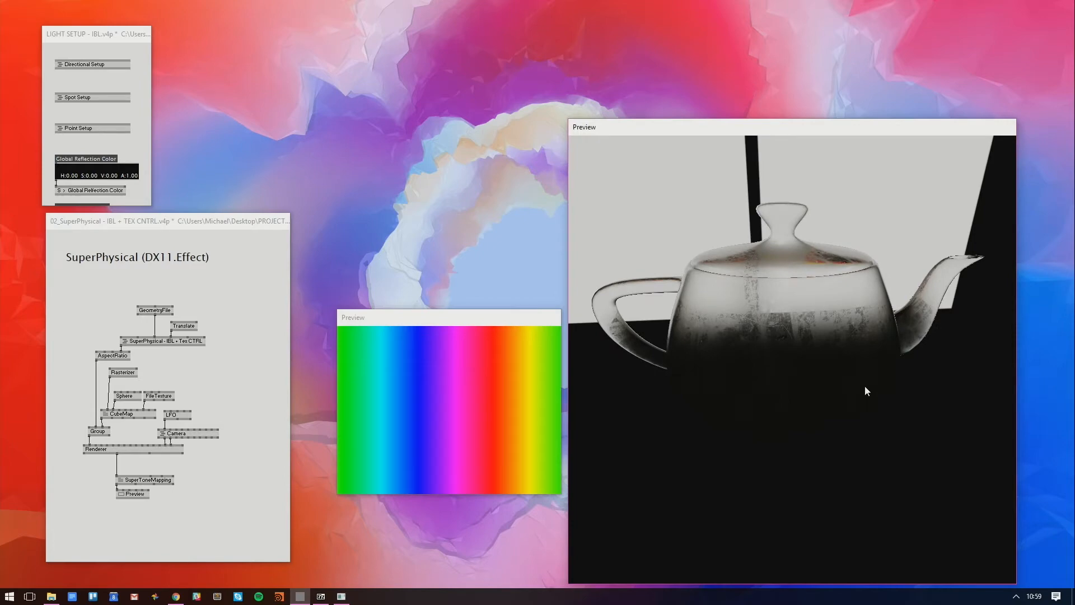
Reopen the MATERIAL patch from the patch hierarchy, set Color(Albedo) to orange with H 0.04, S 1.00, V 1.00, and view the teapot
{"action": "left_click", "coordinate": [259, 265]}
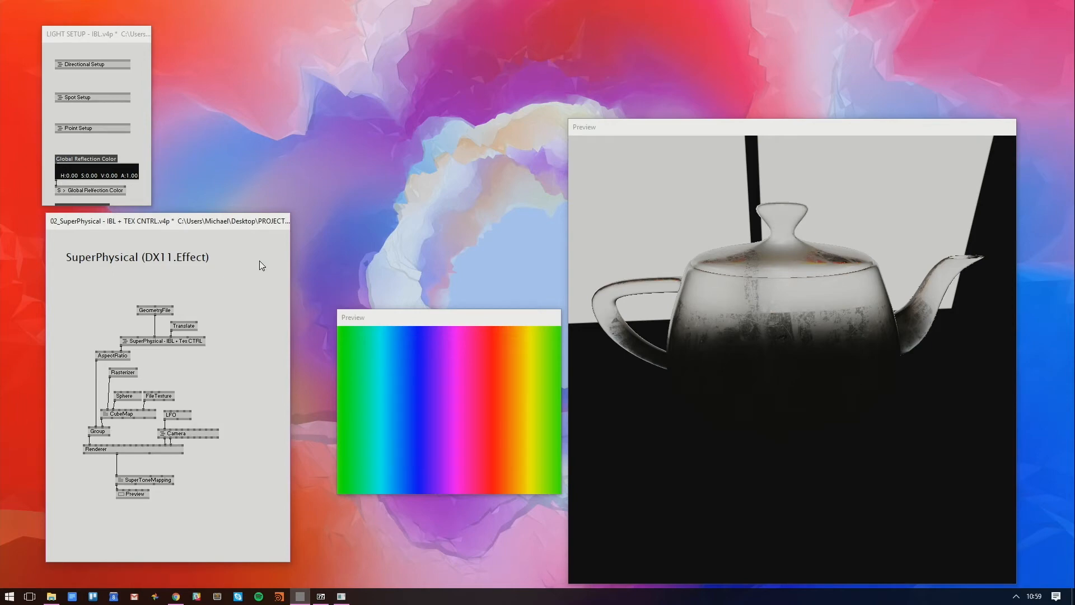
{"action": "key", "text": "ctrl+j"}
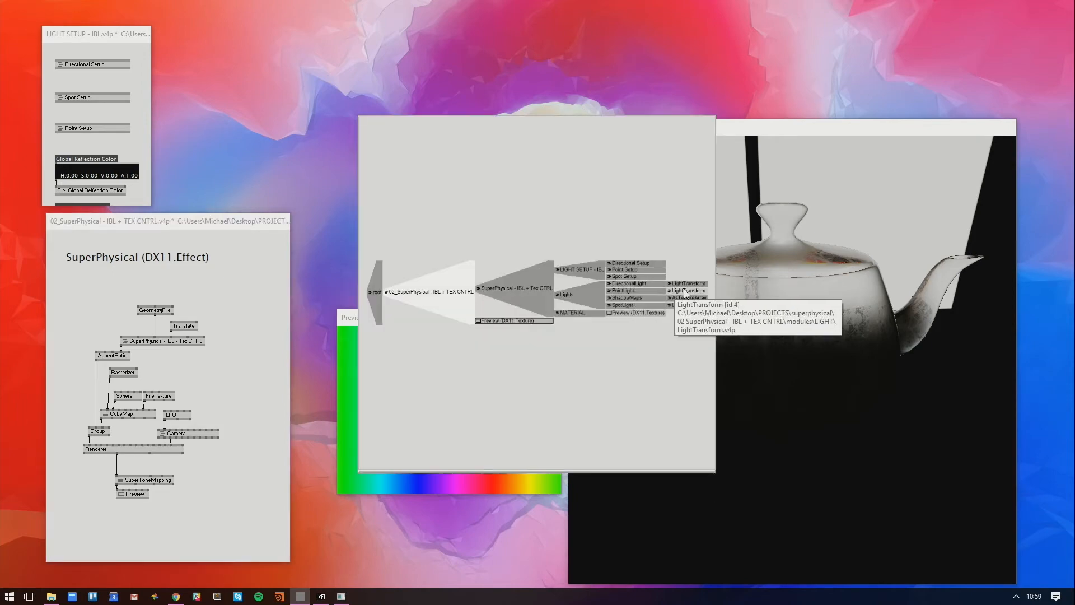
{"action": "left_click", "coordinate": [590, 310]}
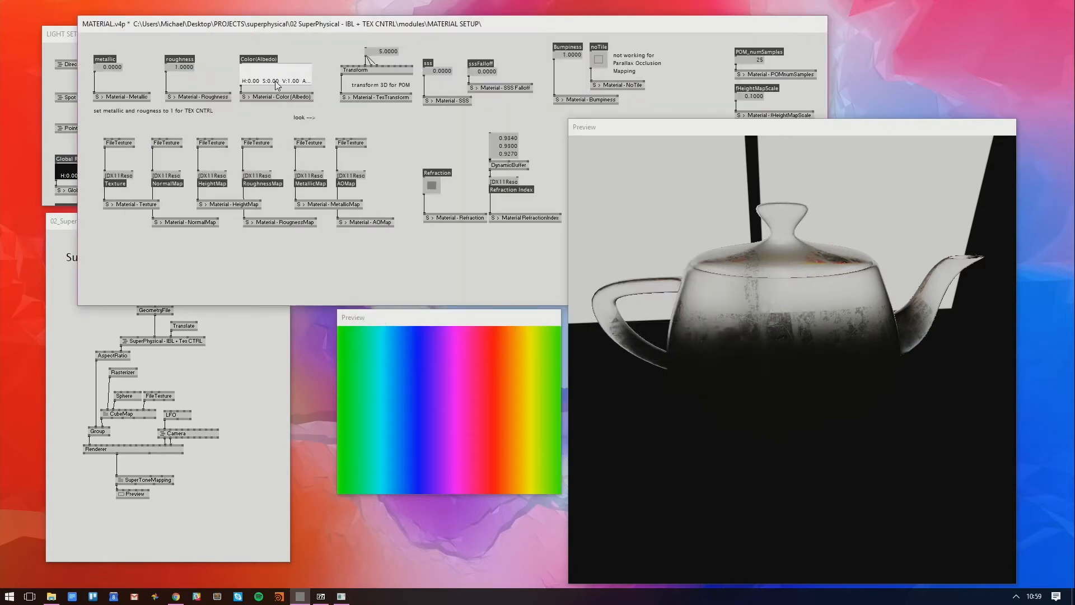
{"action": "left_click_drag", "start_coordinate": [275, 81], "coordinate": [278, 67]}
{"action": "left_click_drag", "start_coordinate": [834, 326], "coordinate": [821, 296]}
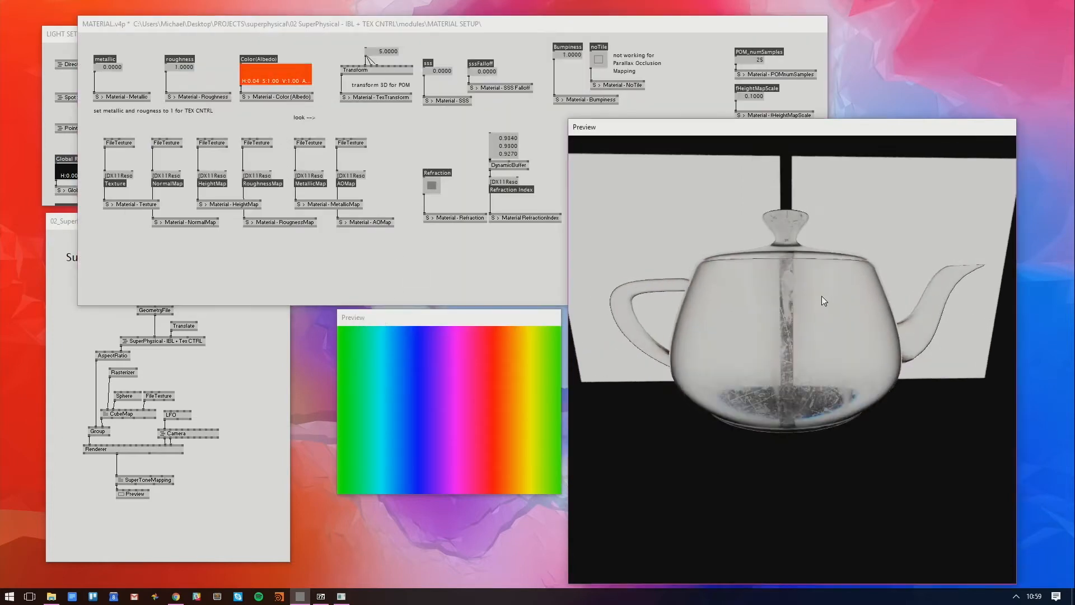
{"action": "left_click", "coordinate": [279, 124]}
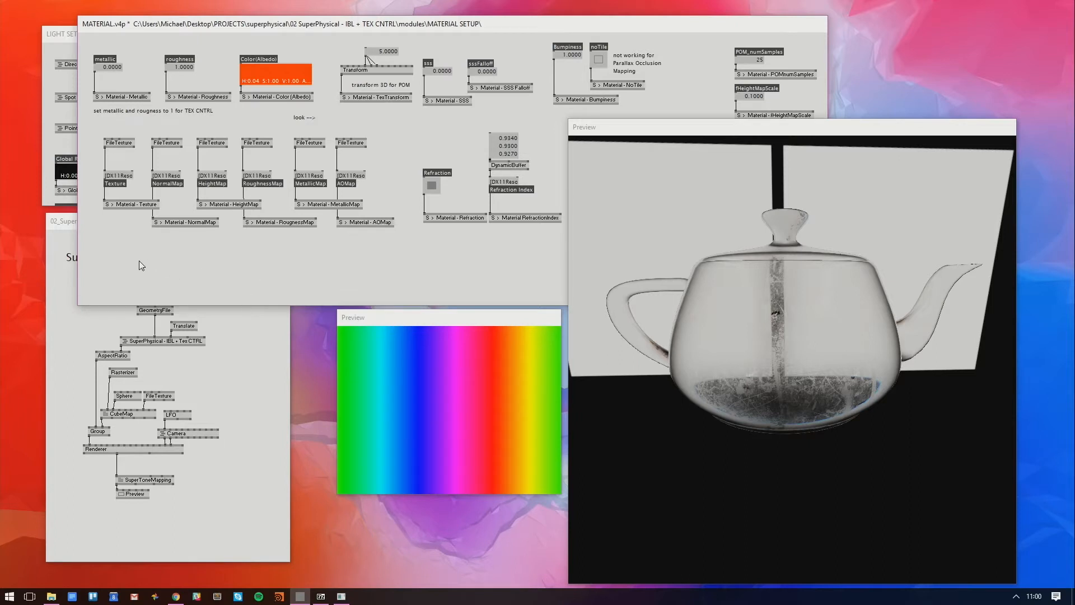
Close the MATERIAL patch
{"action": "left_click_drag", "start_coordinate": [133, 254], "coordinate": [356, 226]}
{"action": "left_click", "coordinate": [394, 251]}
{"action": "key", "text": "ctrl+w"}
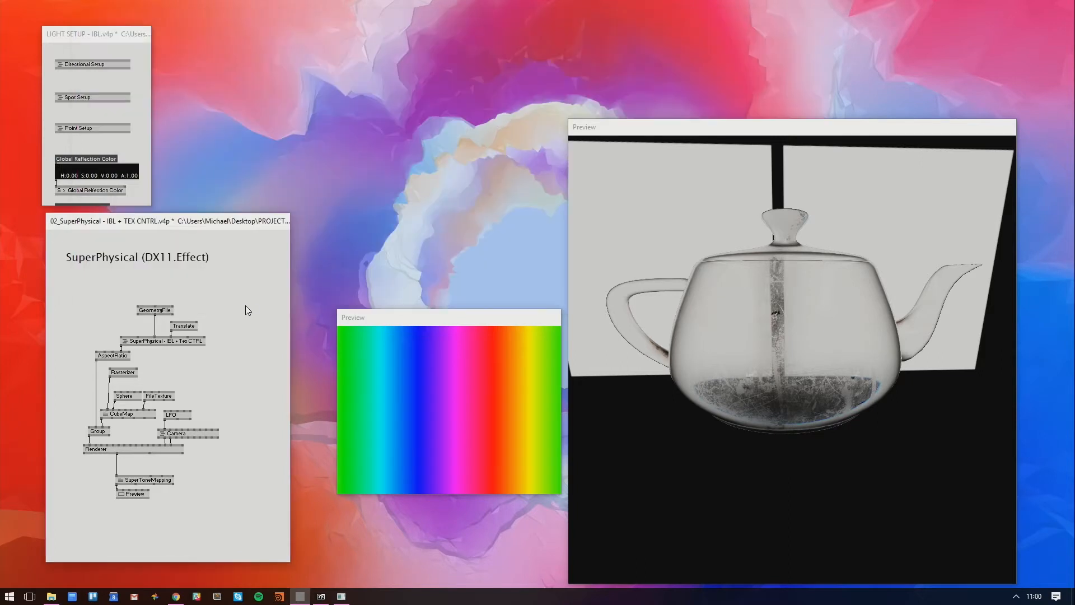
Open the SuperPhysical - IBL + Tex CTRL patch, reposition its window, and nudge the SuperPhysical node slightly down
{"action": "right_click", "coordinate": [204, 337]}
{"action": "right_click", "coordinate": [196, 341]}
{"action": "left_click_drag", "start_coordinate": [398, 166], "coordinate": [295, 118]}
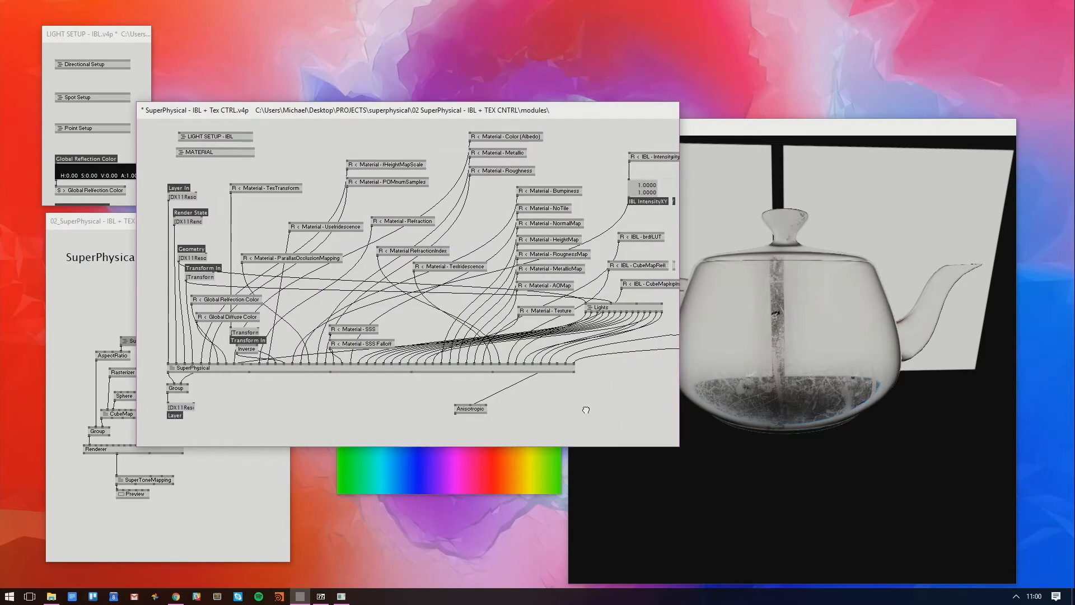
{"action": "left_click_drag", "start_coordinate": [585, 410], "coordinate": [564, 413]}
{"action": "left_click_drag", "start_coordinate": [430, 369], "coordinate": [429, 372]}
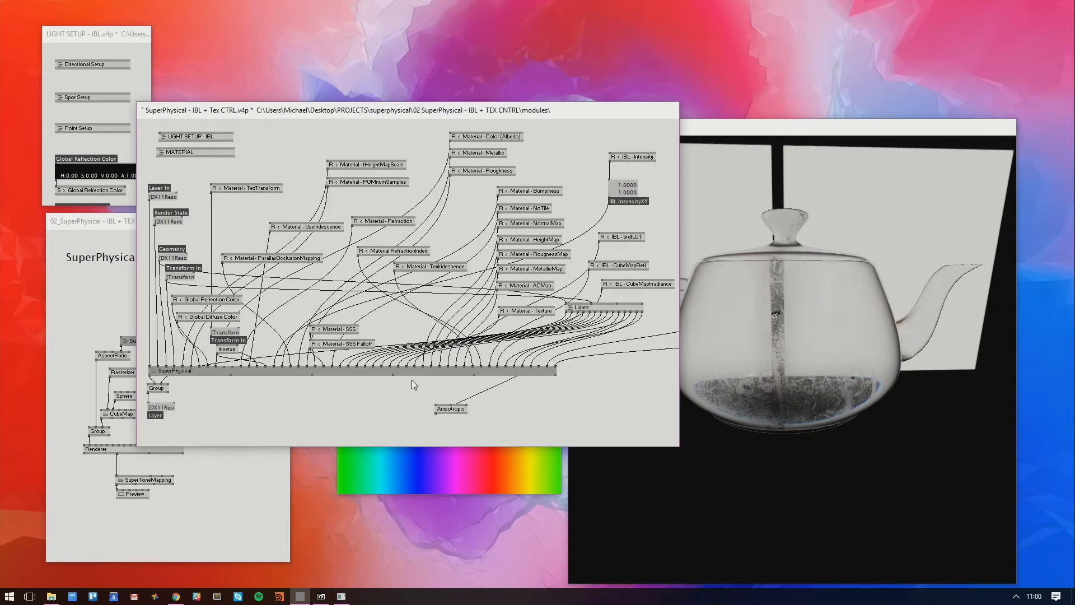
{"action": "left_click", "coordinate": [387, 417]}
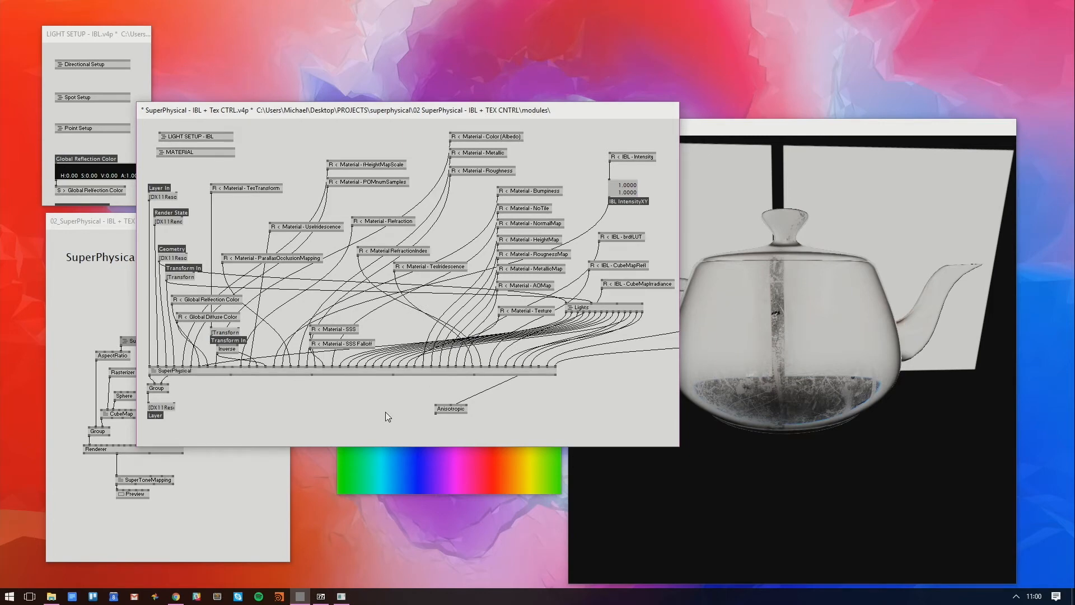
Nudge the Lights node slightly to the right in the SuperPhysical - IBL + Tex CTRL patch and close the patch
{"action": "mouse_move", "coordinate": [585, 311]}
{"action": "left_mouse_down"}
{"action": "mouse_move", "coordinate": [622, 307]}
{"action": "mouse_move", "coordinate": [595, 315]}
{"action": "left_mouse_up"}
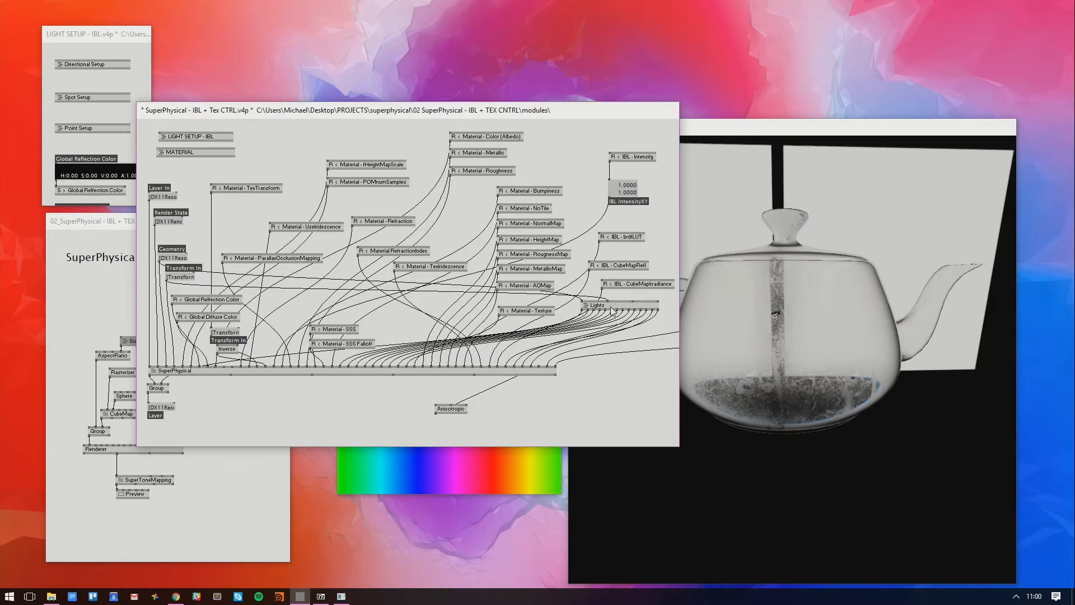
{"action": "left_click_drag", "start_coordinate": [616, 308], "coordinate": [609, 312]}
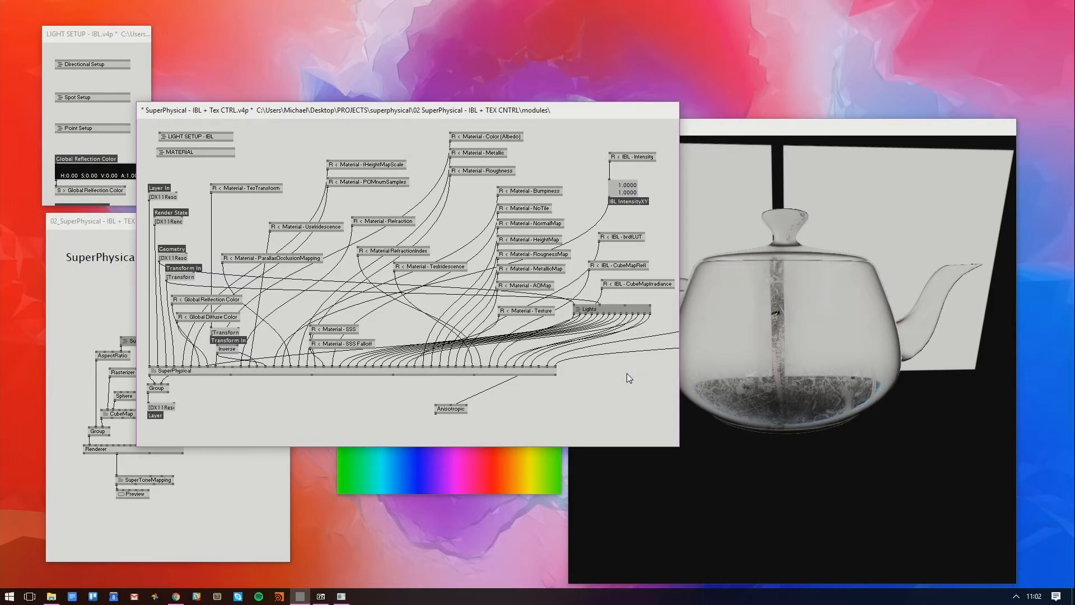
{"action": "left_click_drag", "start_coordinate": [398, 109], "coordinate": [423, 38]}
{"action": "key", "text": "ctrl+w"}
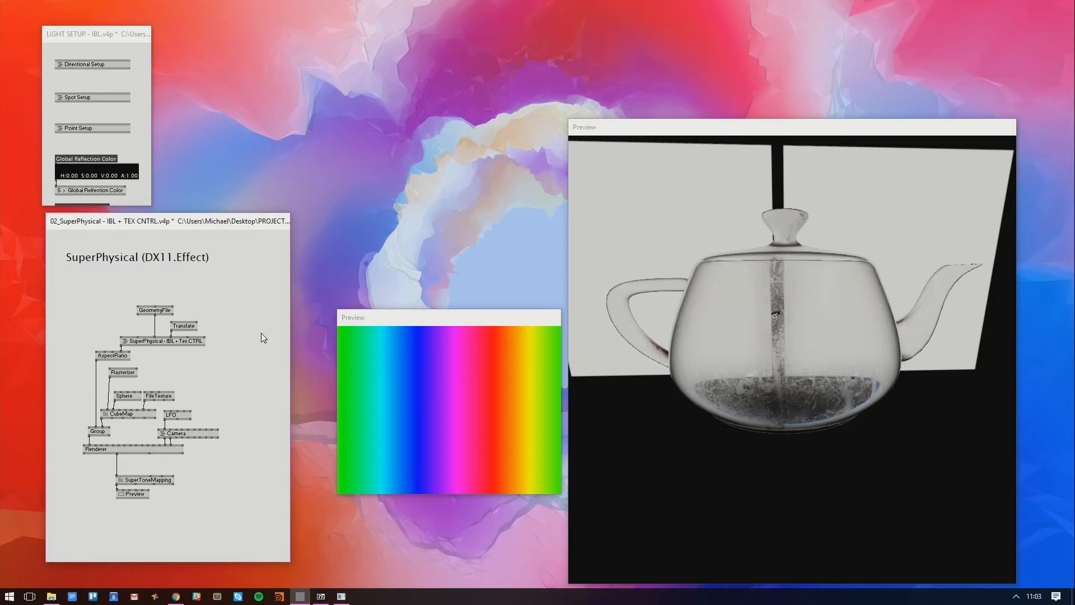
Open the Directional Setup patch, set the directional light's Yaw to 0.7100, and view the teapot from another angle
{"action": "right_click", "coordinate": [91, 65]}
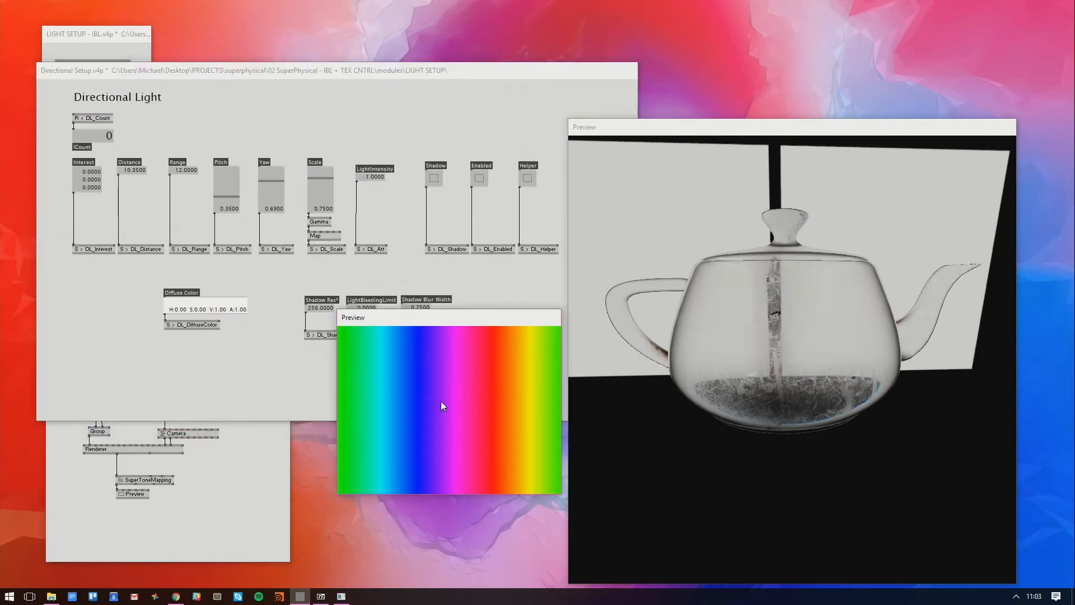
{"action": "key", "text": "alt+1"}
{"action": "key", "text": "ctrl+t"}
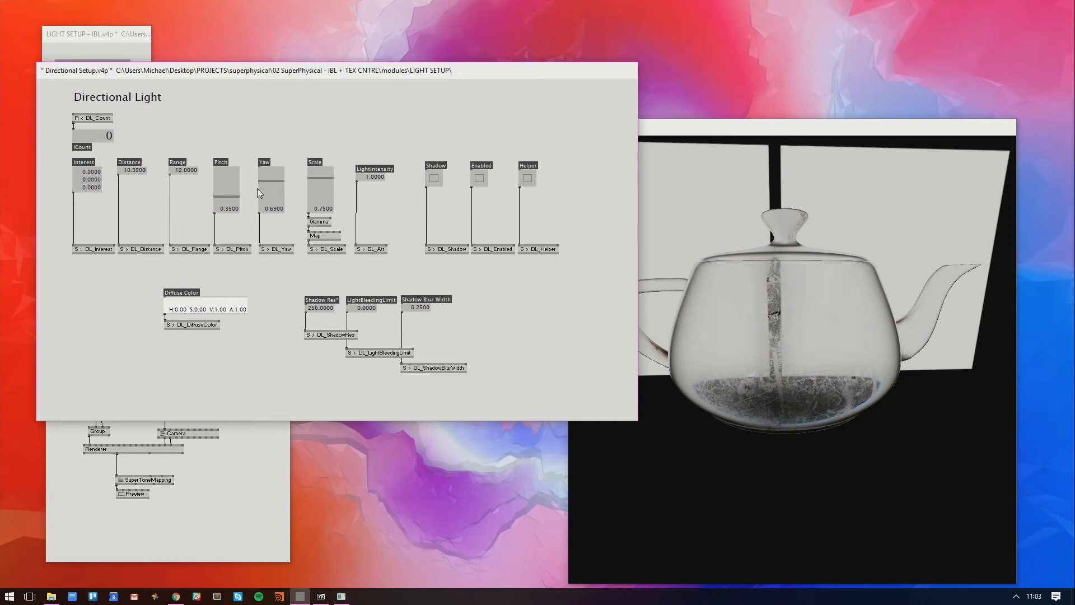
{"action": "left_click_drag", "start_coordinate": [257, 188], "coordinate": [267, 178]}
{"action": "left_click", "coordinate": [886, 257]}
{"action": "left_click_drag", "start_coordinate": [887, 257], "coordinate": [838, 220]}
{"action": "left_click_drag", "start_coordinate": [820, 384], "coordinate": [747, 315]}
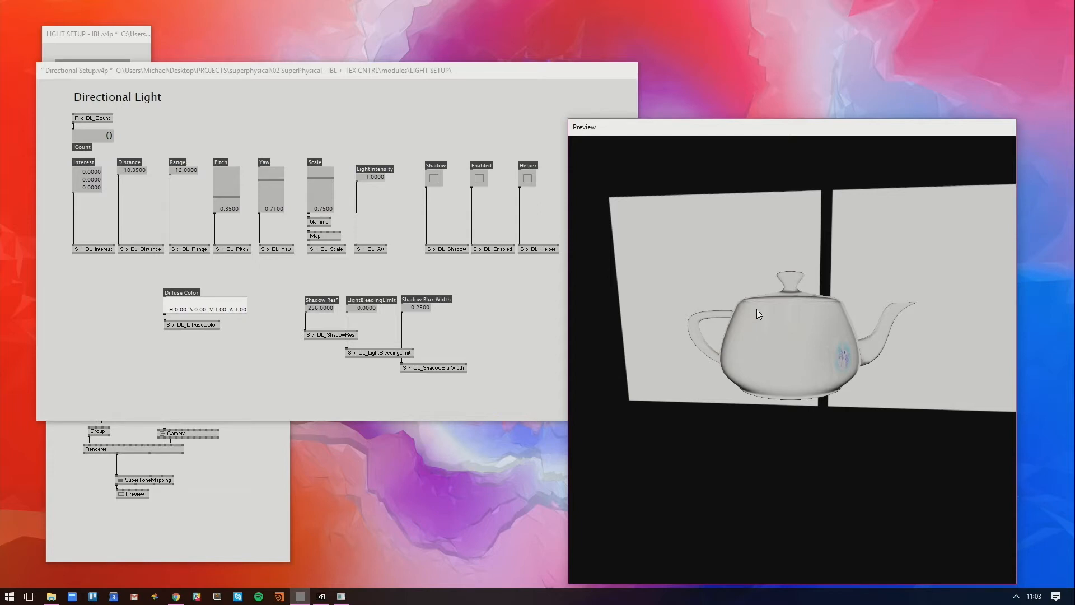
Try -0.4600 as the directional light's second Interest value and close the Directional Setup patch
{"action": "right_click", "coordinate": [94, 180]}
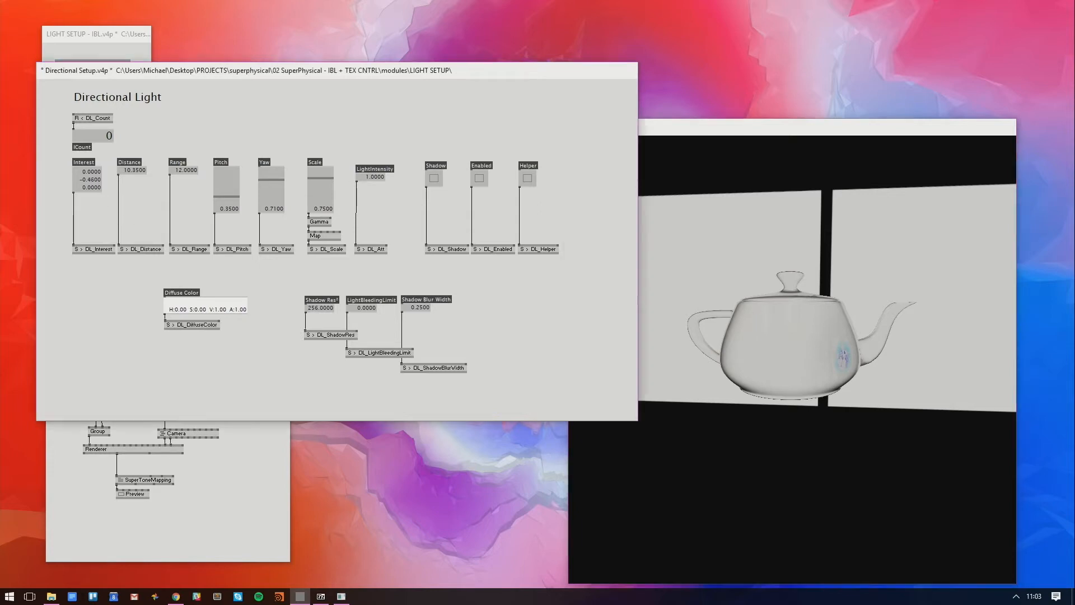
{"action": "right_click", "coordinate": [94, 178]}
{"action": "type", "text": "02"}
{"action": "key", "text": "Return"}
{"action": "key", "text": "ctrl+w"}
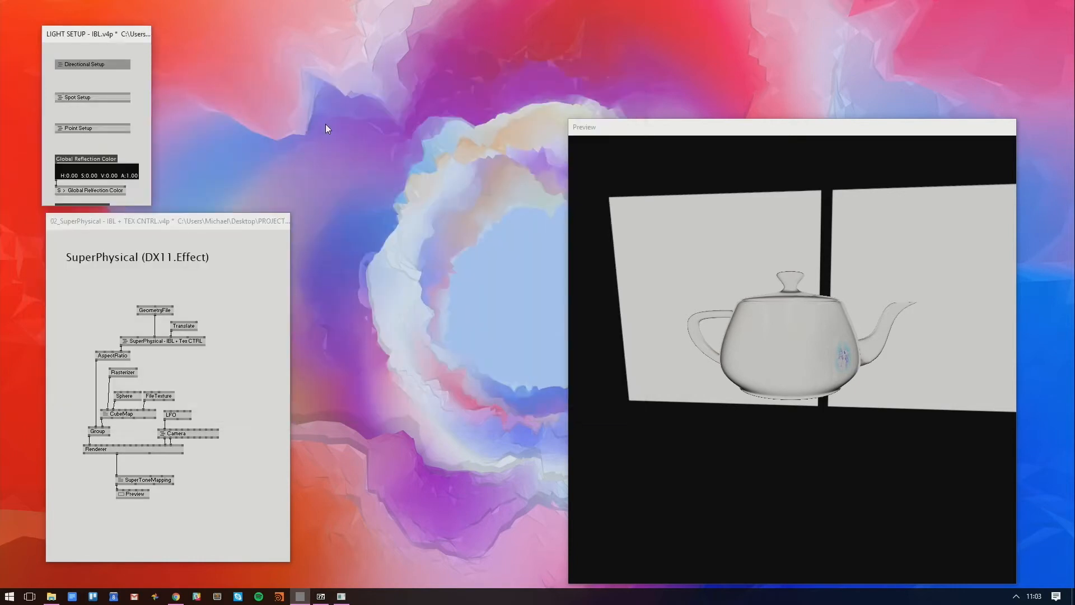
Close the 02_SuperPhysical - IBL + TEX CNTRL project together with its open patches and preview
{"action": "left_click", "coordinate": [253, 323]}
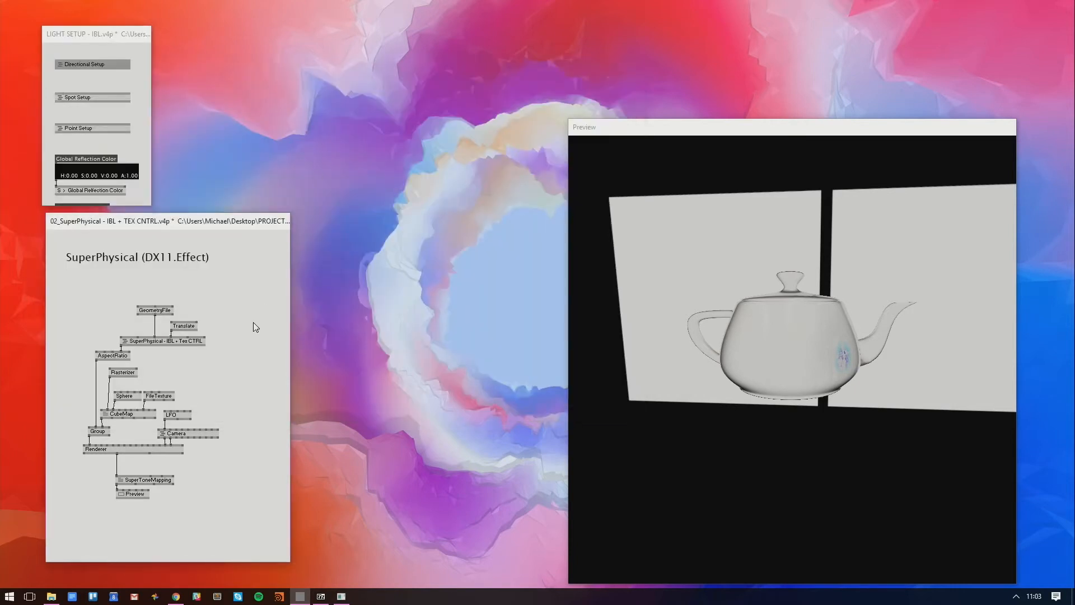
{"action": "left_click_drag", "start_coordinate": [891, 330], "coordinate": [898, 345]}
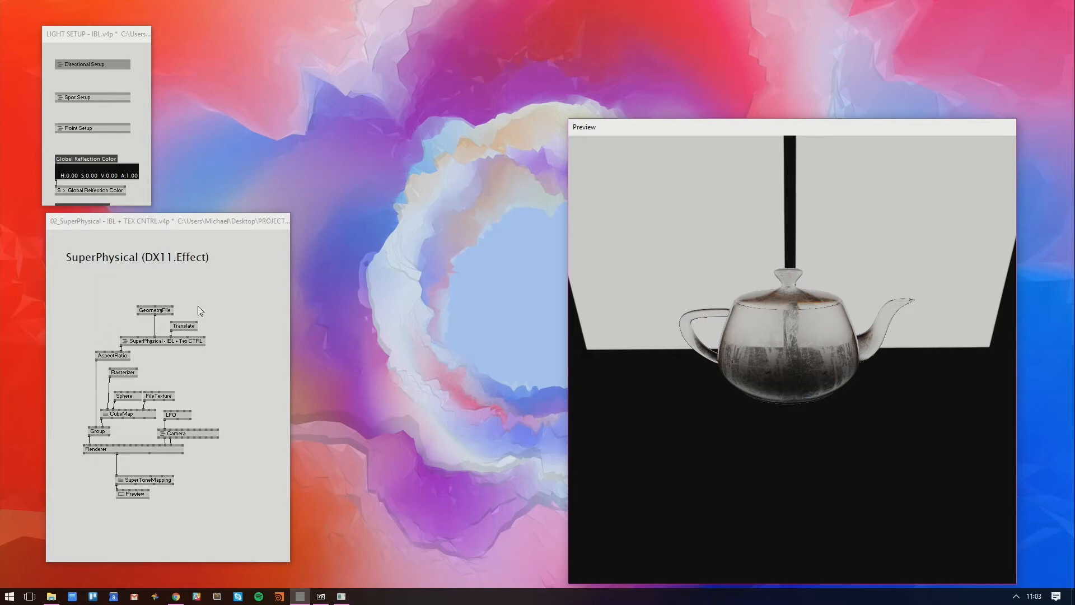
{"action": "left_click", "coordinate": [222, 300]}
{"action": "key", "text": "ctrl+w"}
{"action": "key", "text": "Return"}
{"action": "key", "text": "Return"}
{"action": "key", "text": "Return"}
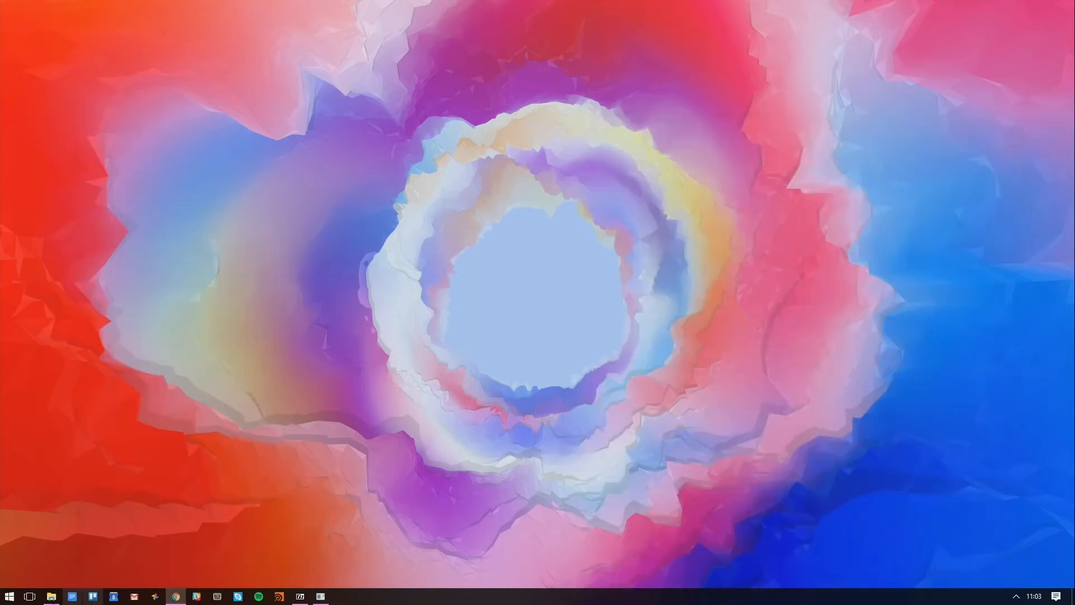
Switch to File Explorer, inspect the dx11 folder of 01 SuperPhysical - TEX CNTRL, and return to the superphysical folder
{"action": "left_click", "coordinate": [51, 595]}
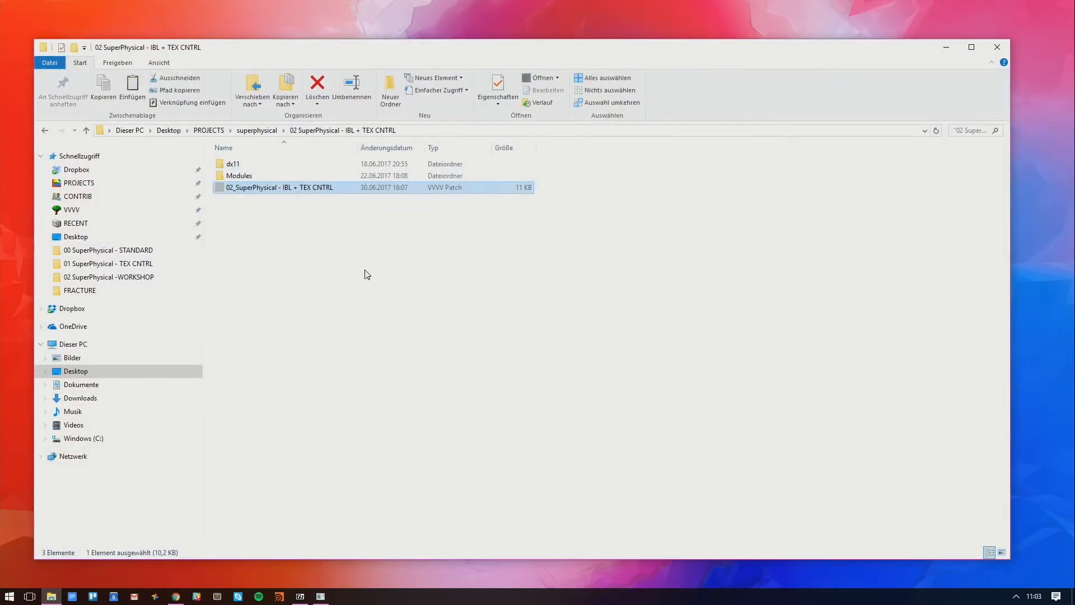
{"action": "left_click", "coordinate": [256, 130]}
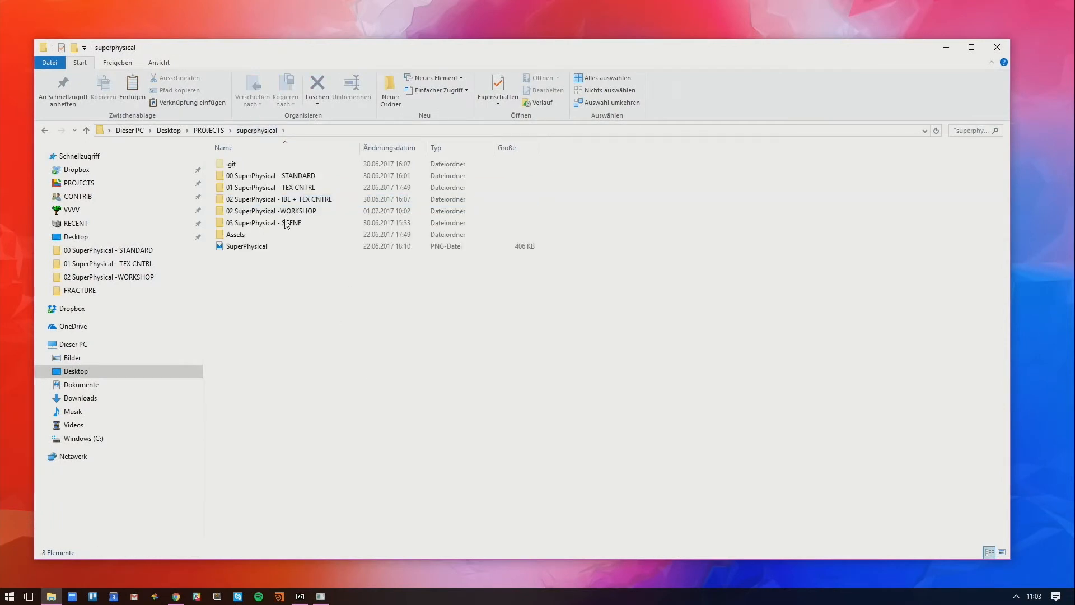
{"action": "double_click", "coordinate": [306, 189]}
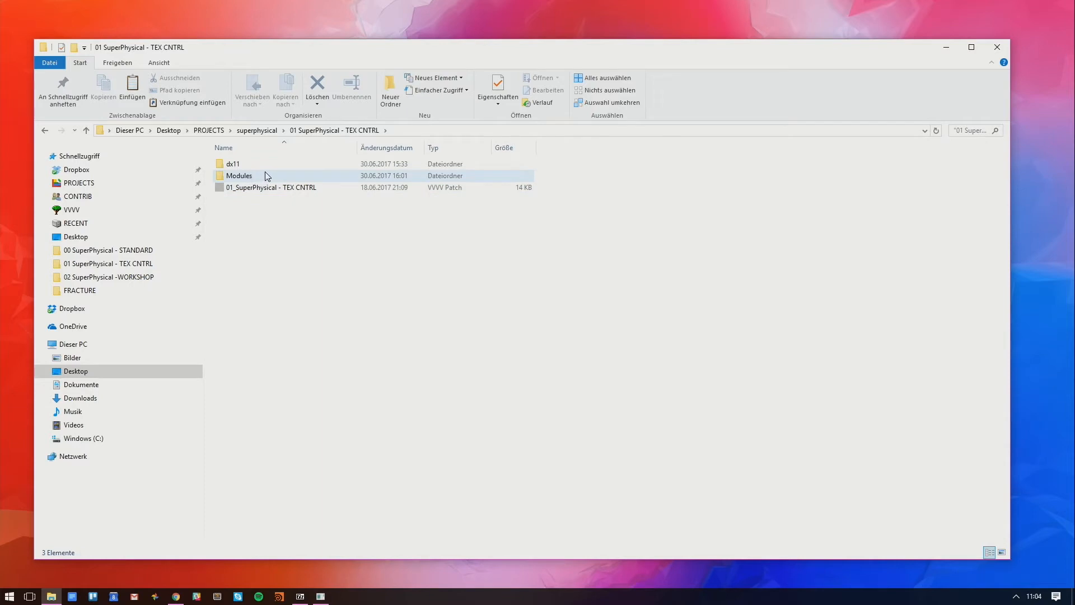
{"action": "double_click", "coordinate": [246, 164]}
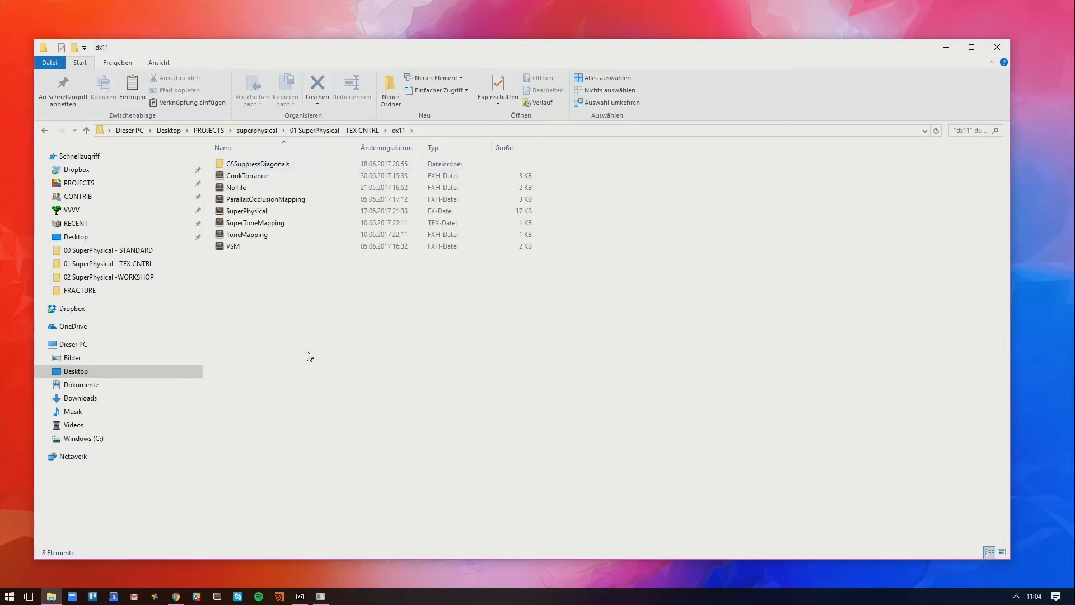
{"action": "left_click_drag", "start_coordinate": [308, 353], "coordinate": [265, 165]}
{"action": "left_click", "coordinate": [292, 290]}
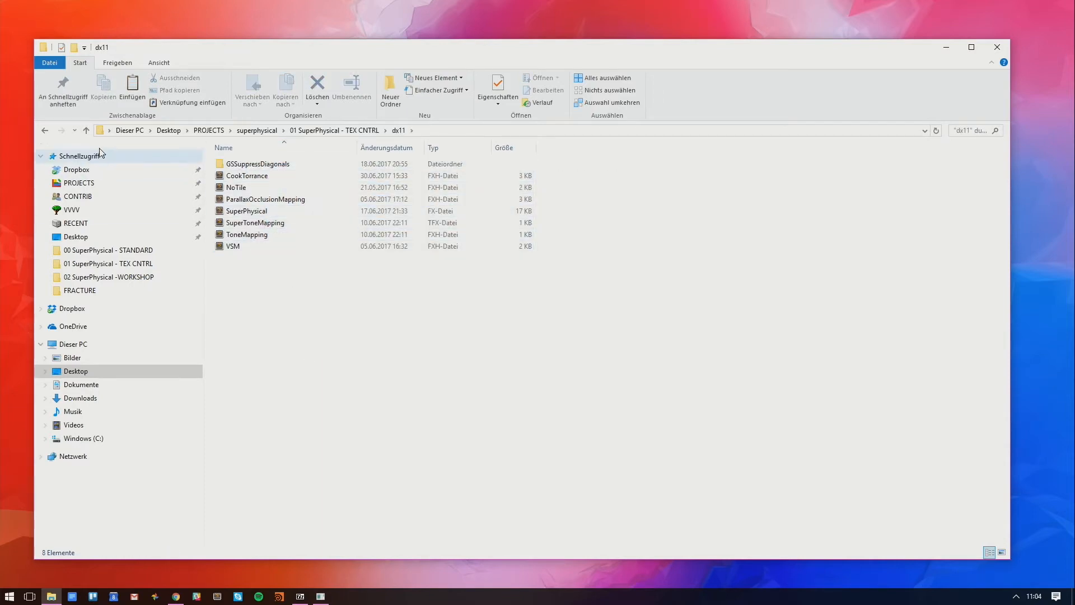
{"action": "left_click", "coordinate": [45, 130]}
{"action": "left_click", "coordinate": [45, 129]}
{"action": "left_click", "coordinate": [339, 304]}
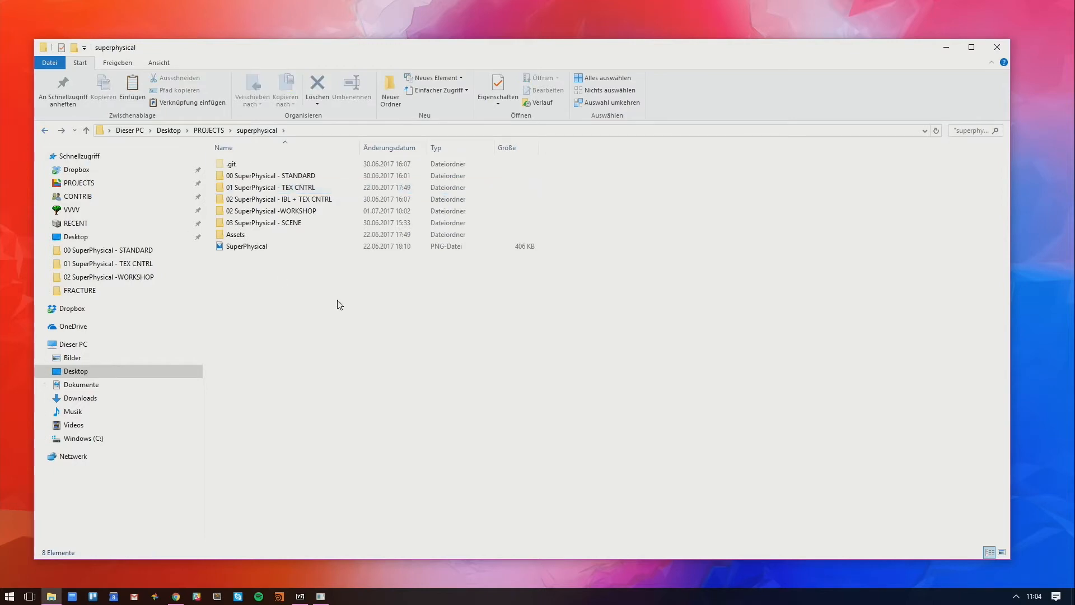
Duplicate the 02 SuperPhysical - IBL + TEX CNTRL folder within the superphysical folder
{"action": "left_click", "coordinate": [326, 202]}
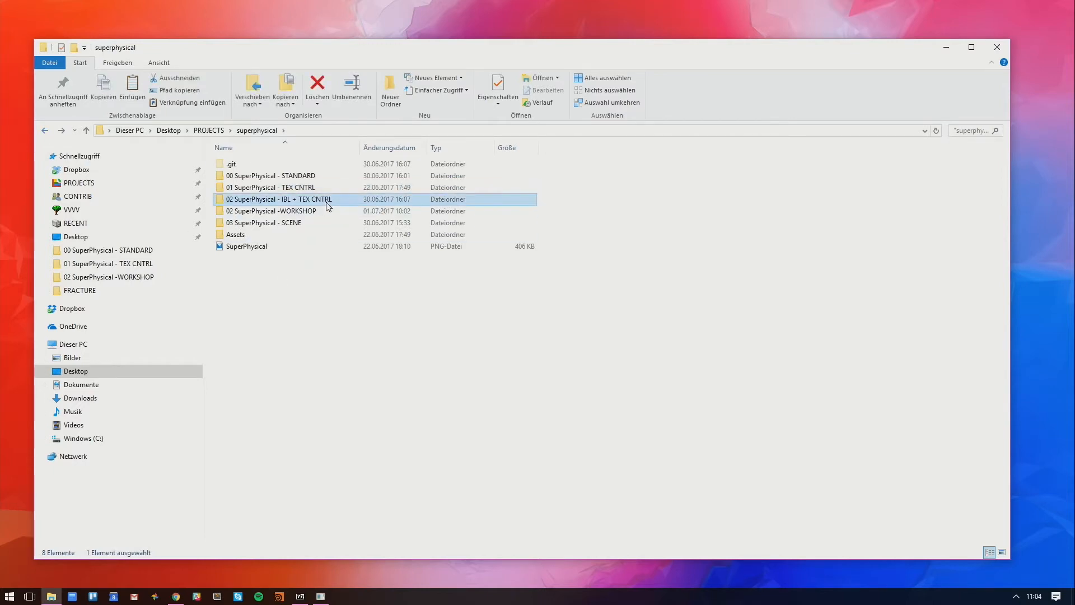
{"action": "left_click", "coordinate": [374, 331]}
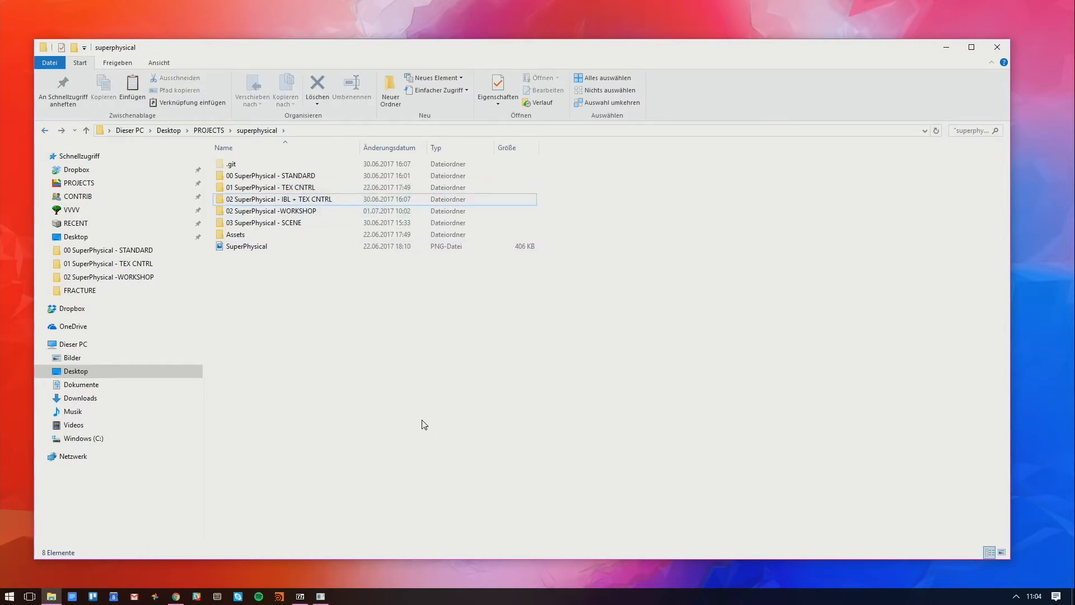
{"action": "left_click", "coordinate": [367, 201]}
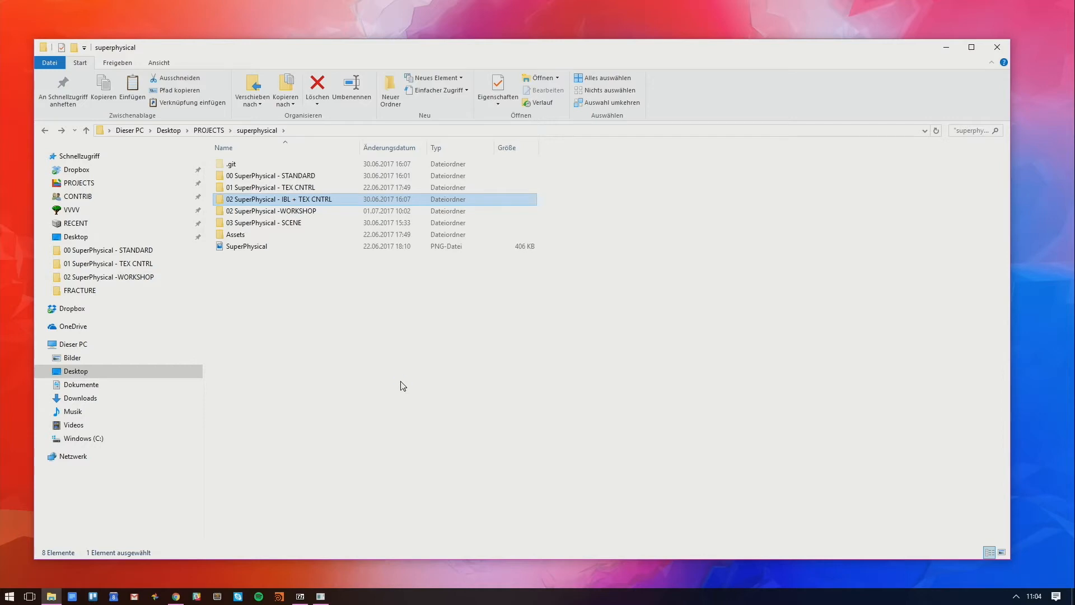
{"action": "key", "text": "ctrl+v"}
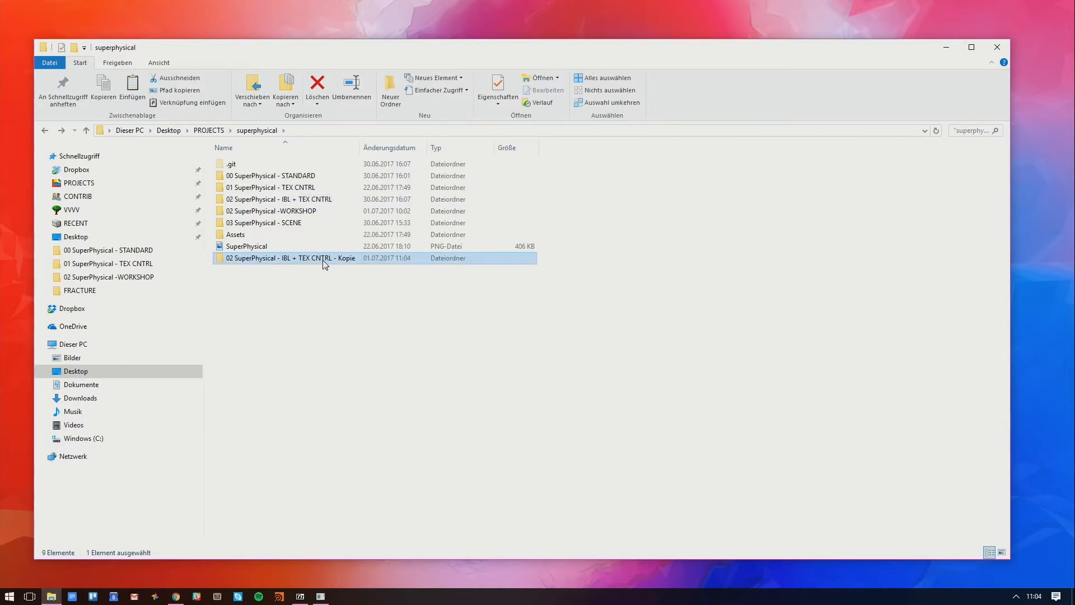
Rename the copied folder as 02 SuperPhysical - WORKSHOP 2
{"action": "left_click", "coordinate": [324, 263]}
{"action": "left_click", "coordinate": [294, 258]}
{"action": "left_click_drag", "start_coordinate": [281, 257], "coordinate": [371, 245]}
{"action": "type", "text": "WORKSHOP"}
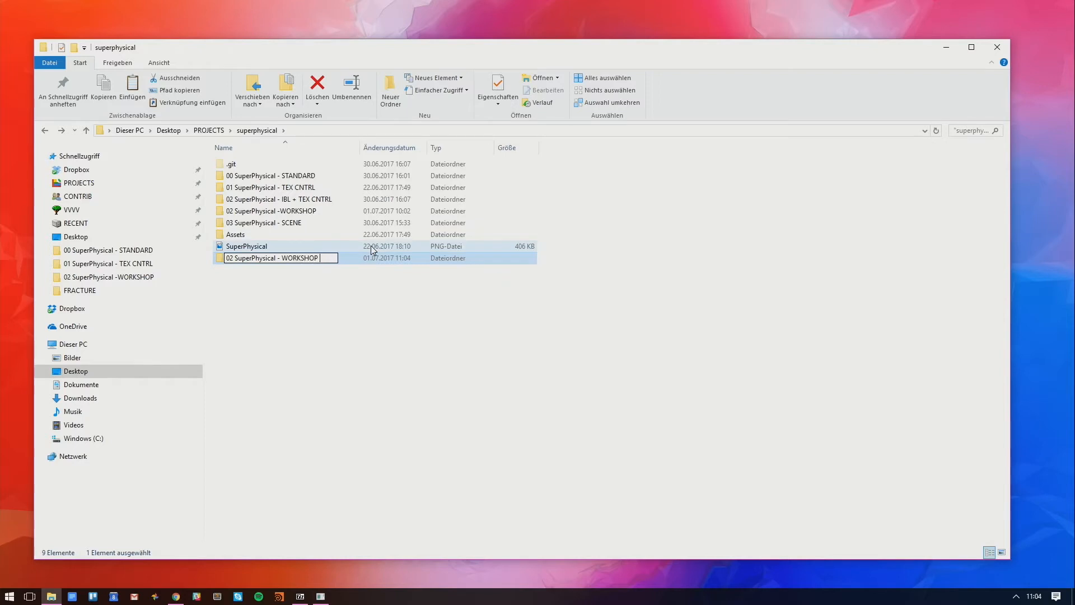
{"action": "type", "text": " 1"}
{"action": "key", "text": "Return"}
{"action": "left_click", "coordinate": [364, 334]}
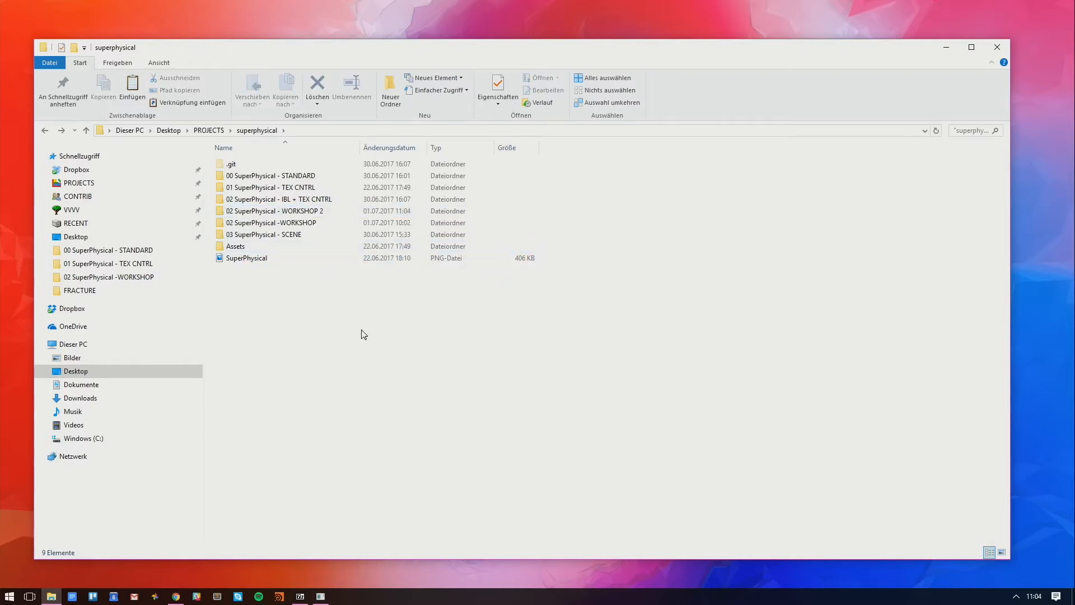
Check the contents of the 02 SuperPhysical - WORKSHOP 2 folder and return to the superphysical folder
{"action": "double_click", "coordinate": [313, 211]}
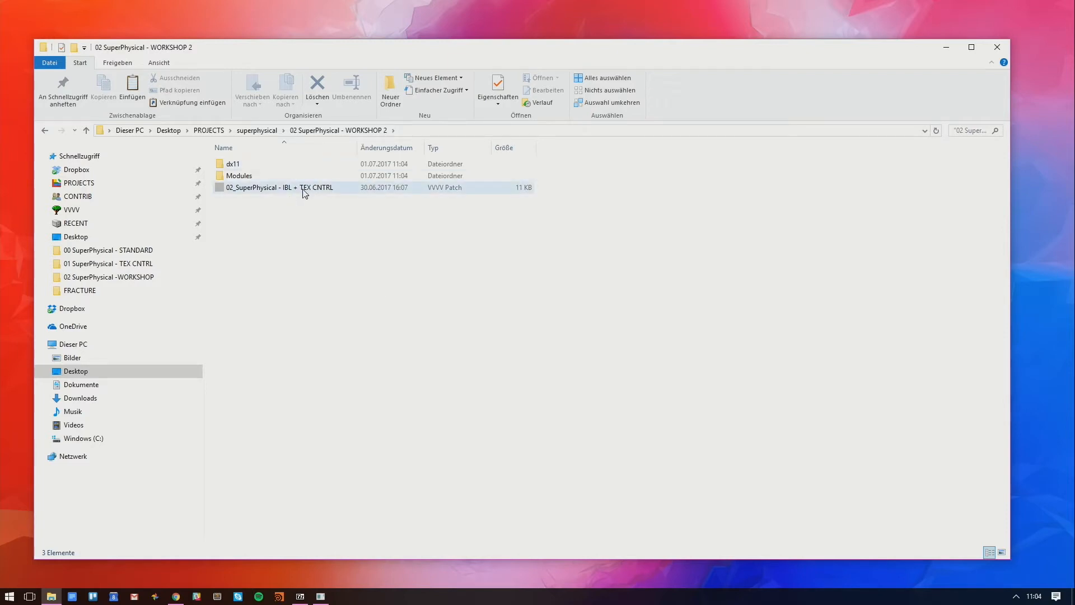
{"action": "left_click", "coordinate": [46, 130]}
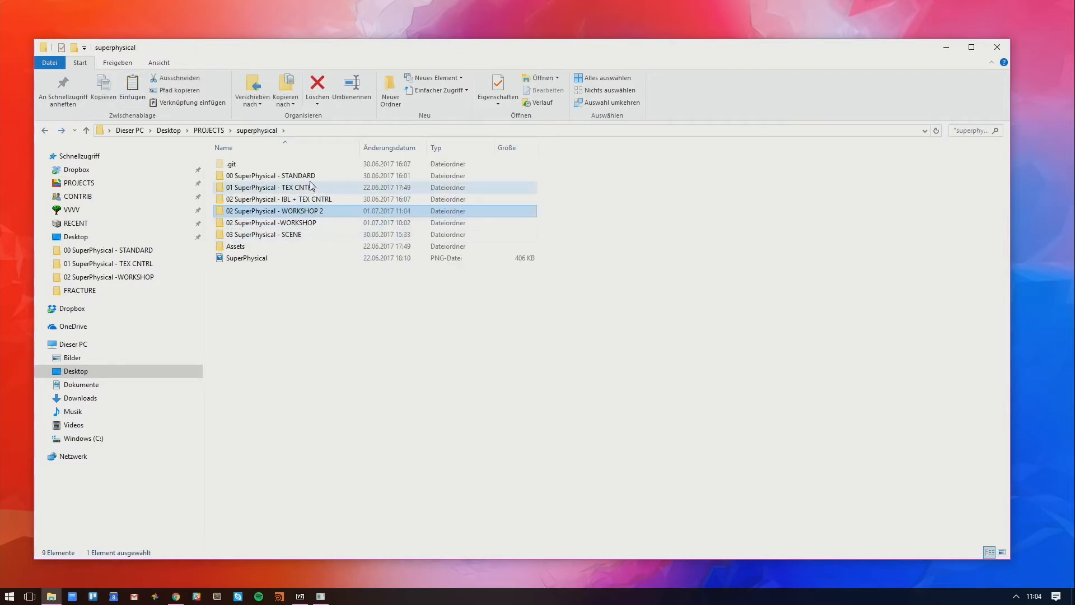
{"action": "left_click_drag", "start_coordinate": [316, 175], "coordinate": [318, 205]}
{"action": "left_click", "coordinate": [455, 429]}
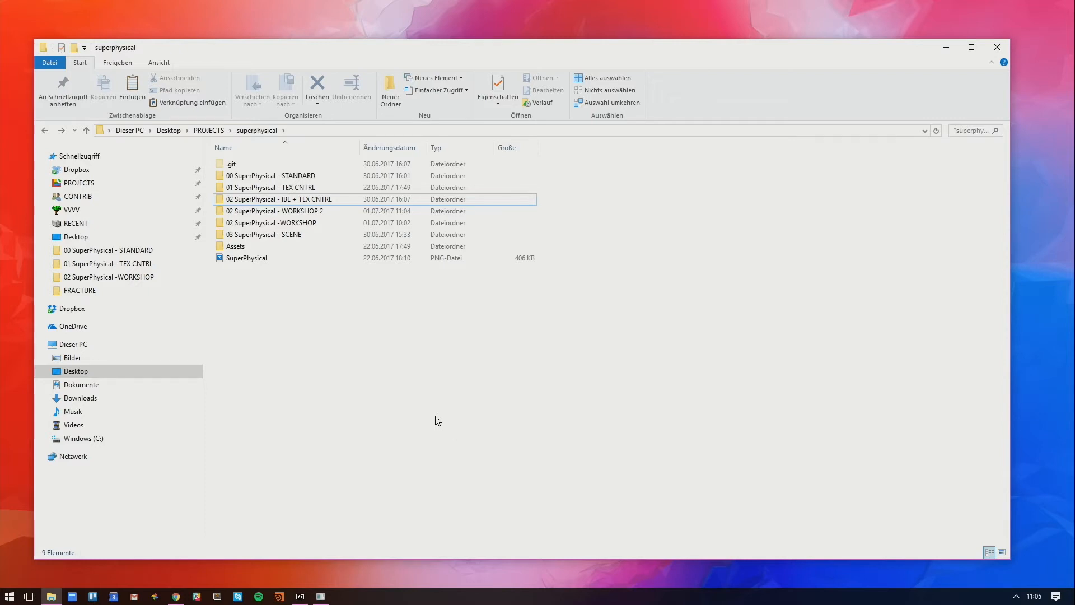
{"action": "left_click_drag", "start_coordinate": [435, 416], "coordinate": [436, 437]}
{"action": "left_click", "coordinate": [319, 213]}
{"action": "left_click", "coordinate": [349, 275]}
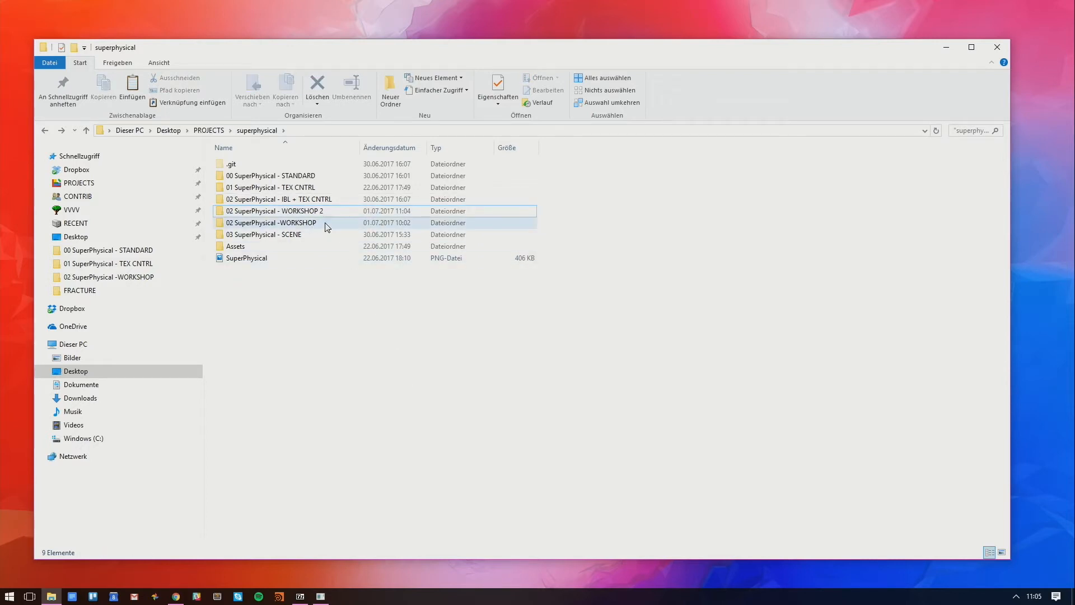
Open the 02_SuperPhysical - IBL + TEX CNTRL patch from the WORKSHOP 2 folder and minimize File Explorer
{"action": "double_click", "coordinate": [325, 211]}
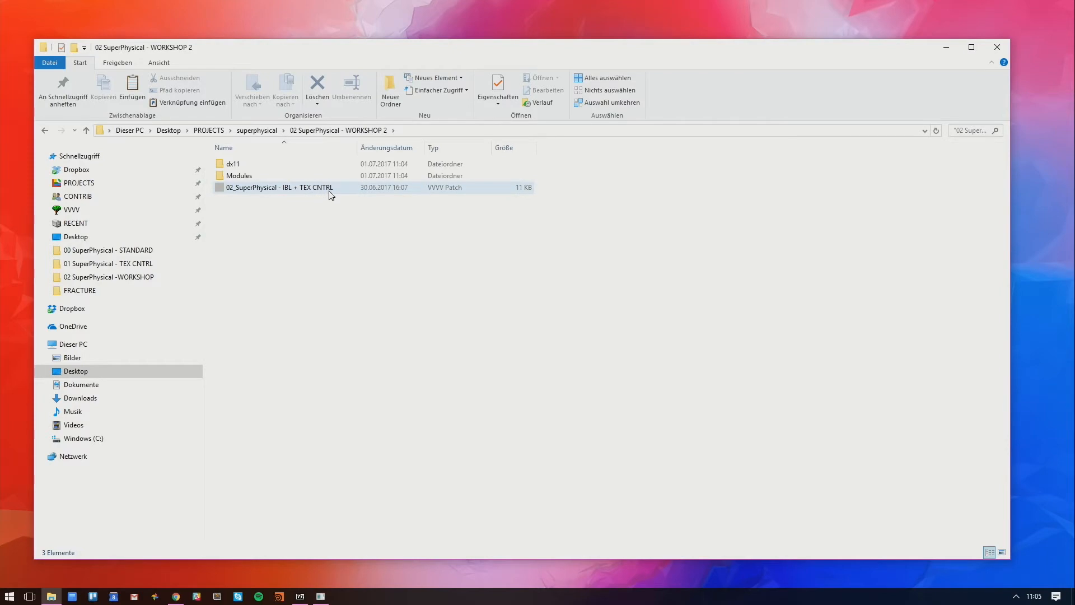
{"action": "double_click", "coordinate": [331, 190]}
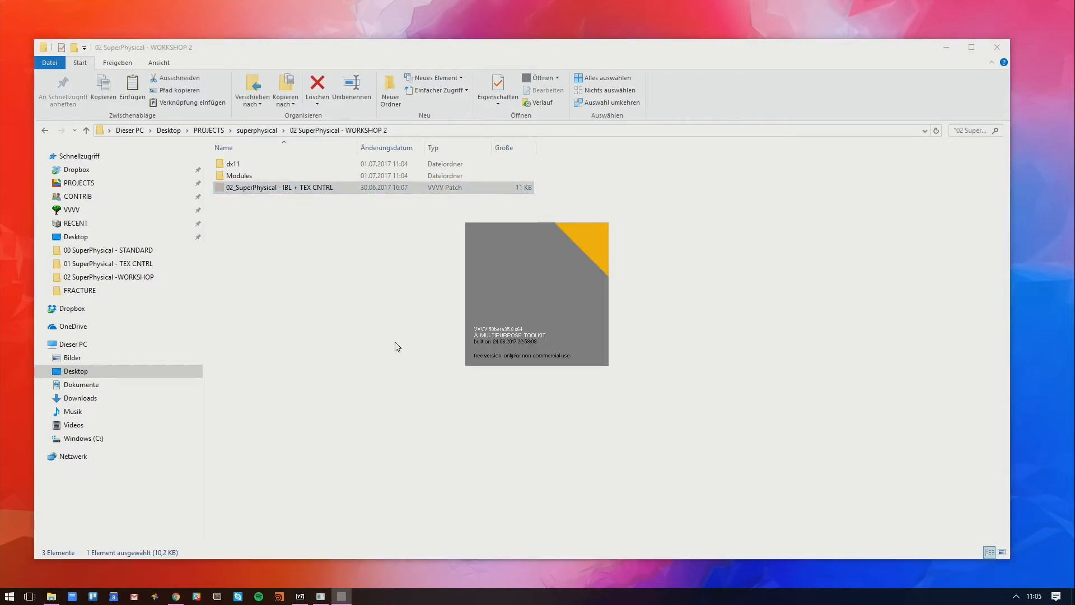
{"action": "left_click", "coordinate": [946, 47]}
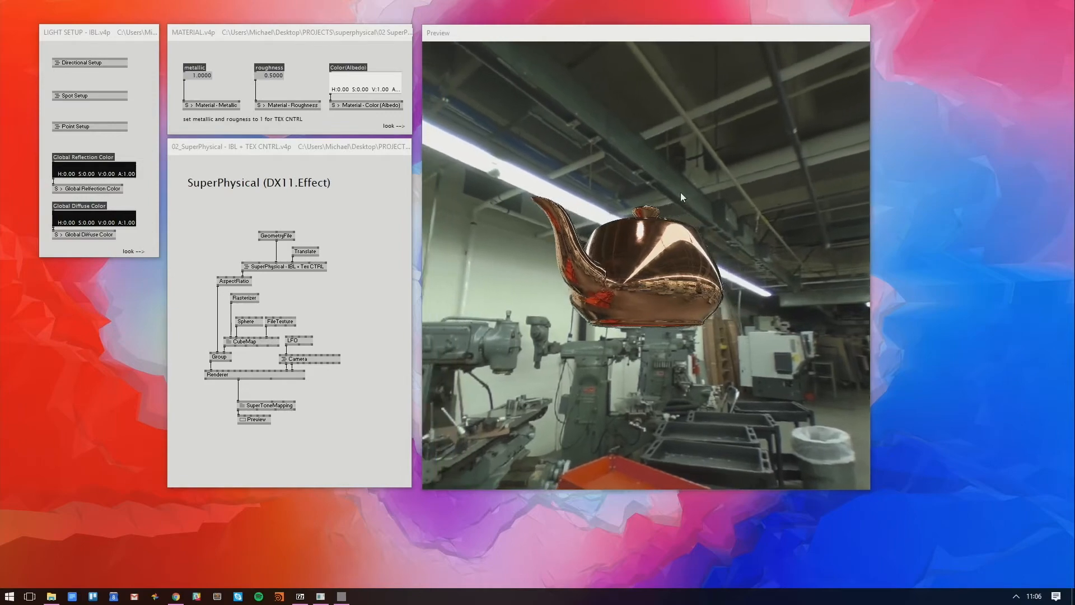
View the teapot from a different angle and closer up, and move the Preview window away from the patches
{"action": "left_click", "coordinate": [684, 217]}
{"action": "left_click_drag", "start_coordinate": [684, 218], "coordinate": [667, 197]}
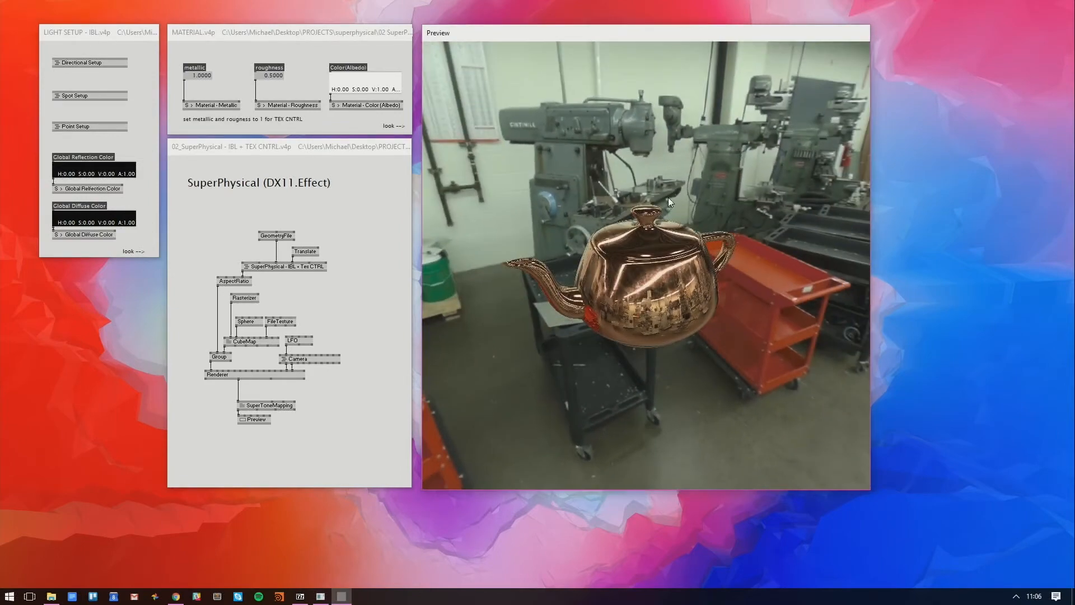
{"action": "left_click_drag", "start_coordinate": [673, 241], "coordinate": [579, 235]}
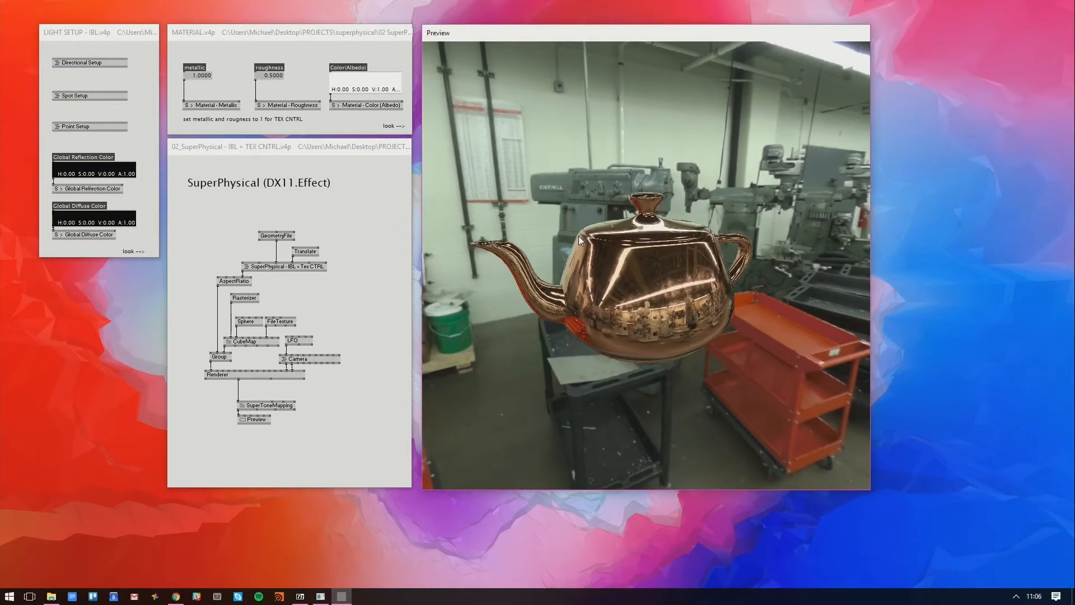
{"action": "left_click", "coordinate": [368, 225]}
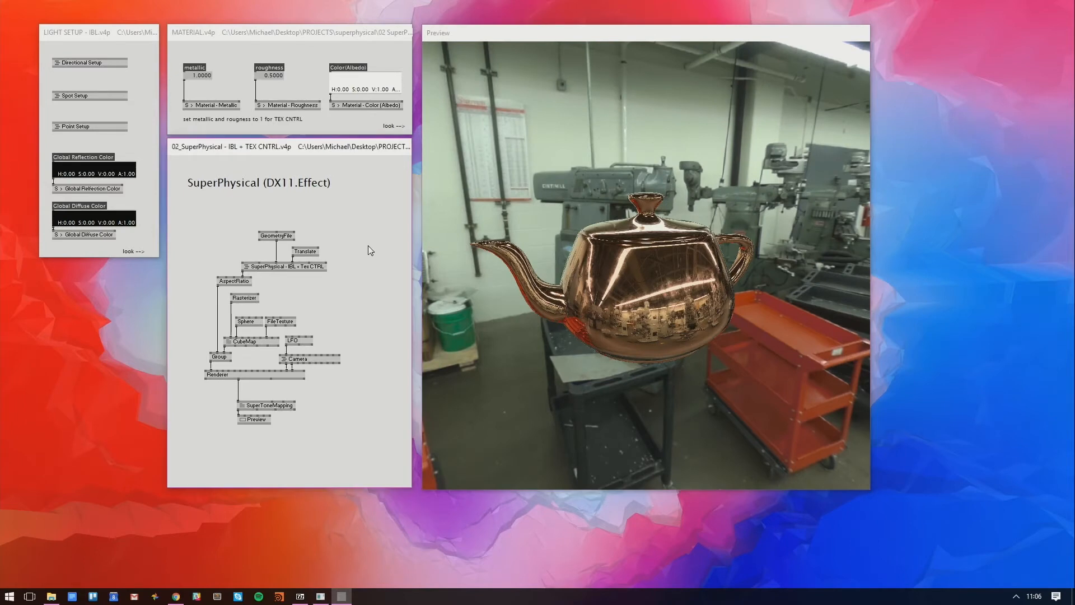
{"action": "left_click_drag", "start_coordinate": [568, 37], "coordinate": [747, 114]}
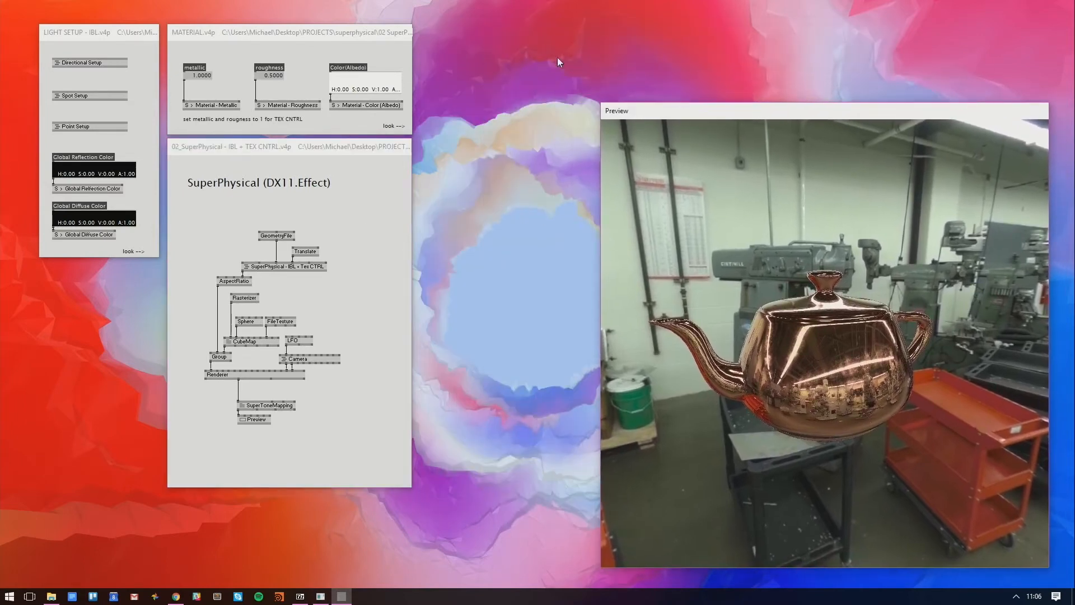
Enlarge the MATERIAL patch window in width and height to expose its texture map and refraction nodes
{"action": "left_click_drag", "start_coordinate": [411, 45], "coordinate": [863, 65]}
{"action": "left_click_drag", "start_coordinate": [509, 135], "coordinate": [519, 301]}
{"action": "left_click", "coordinate": [949, 147]}
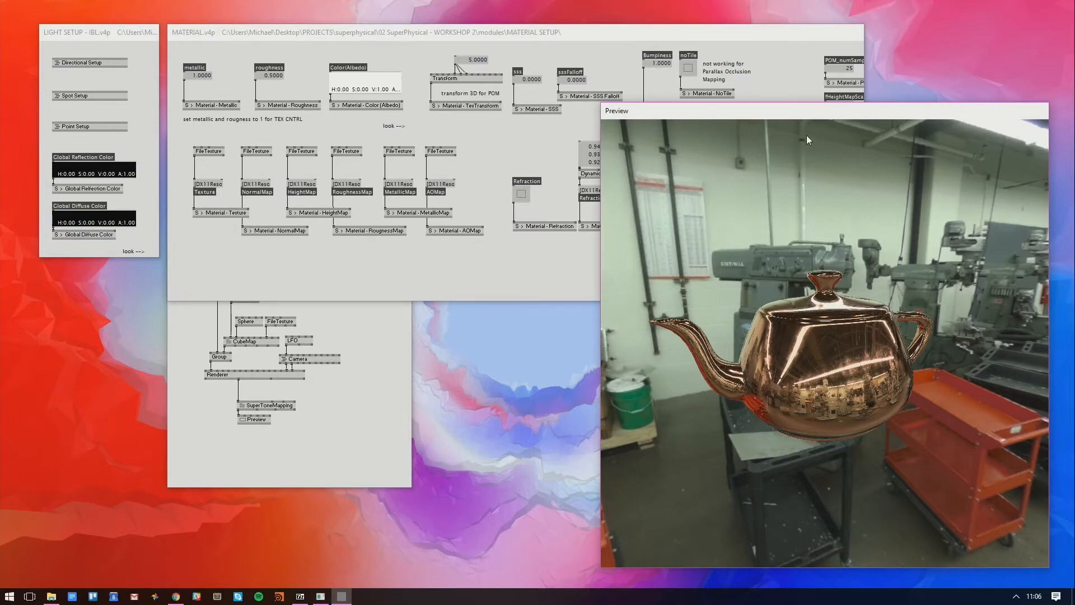
Move the Preview window slightly further from the patches and shift the texture map nodes down in the MATERIAL patch
{"action": "left_click_drag", "start_coordinate": [806, 110], "coordinate": [819, 110]}
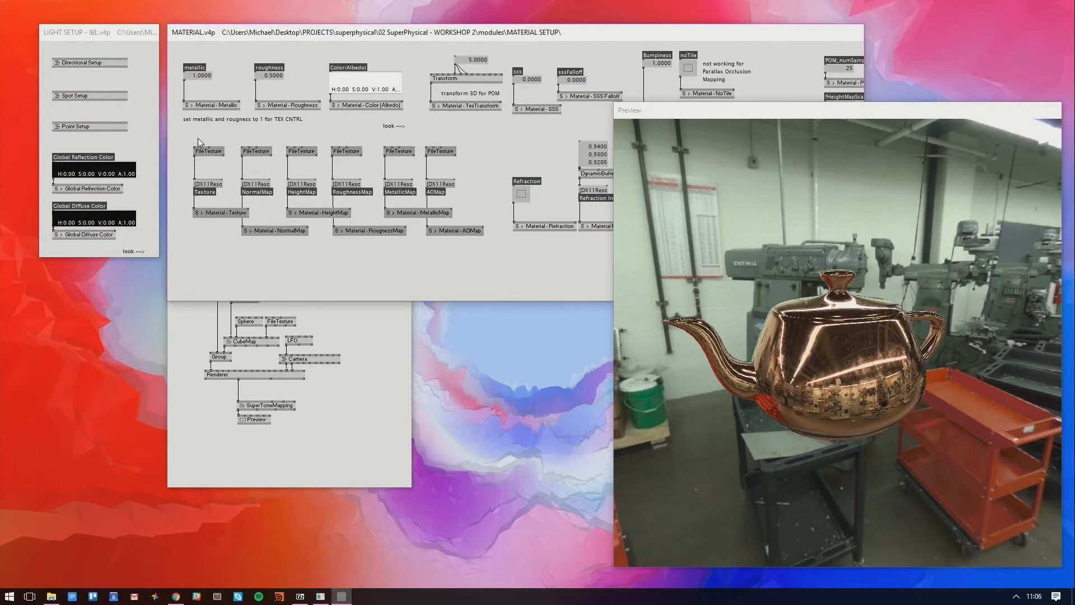
{"action": "key", "text": "Down"}
{"action": "key", "text": "Down"}
{"action": "key", "text": "Down"}
{"action": "key", "text": "Down"}
{"action": "key", "text": "Down"}
{"action": "key", "text": "Down"}
{"action": "key", "text": "Down"}
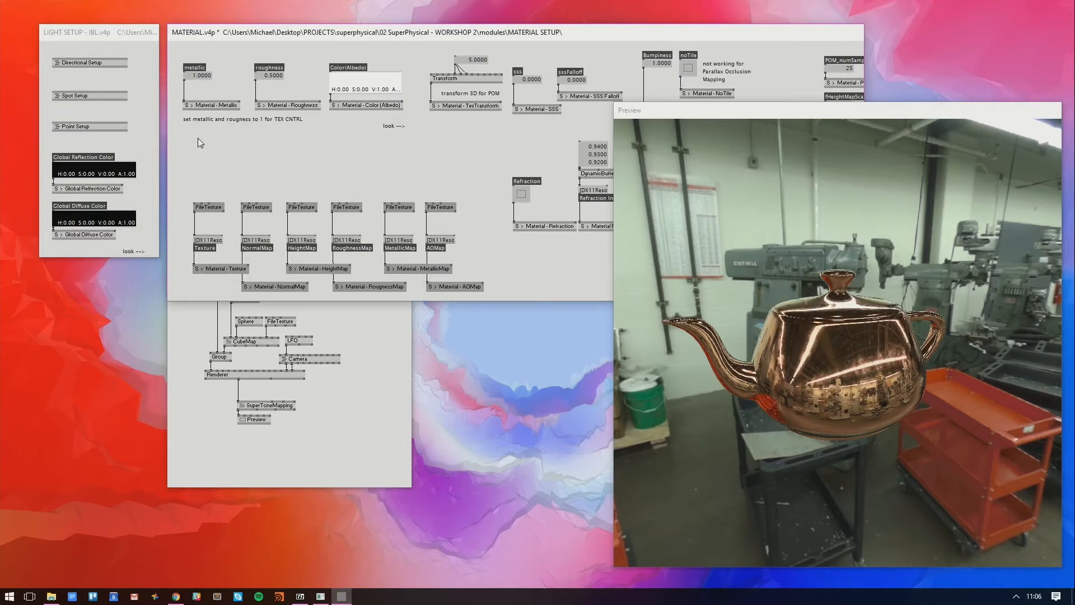
{"action": "key", "text": "Down"}
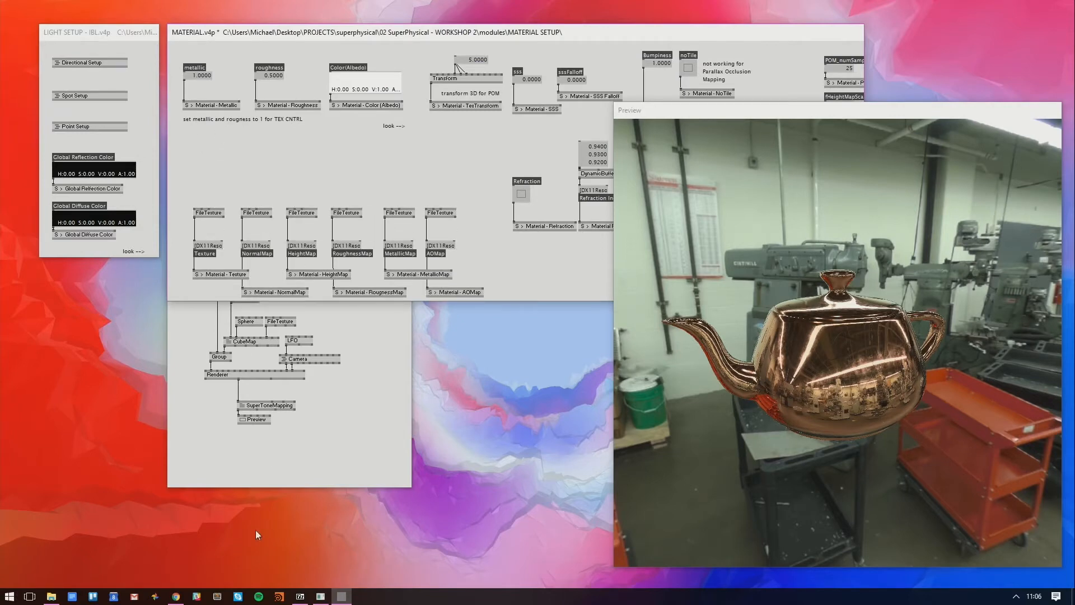
Switch to Chrome and view the start of Marmoset's physically-based rendering article
{"action": "mouse_move", "coordinate": [183, 598]}
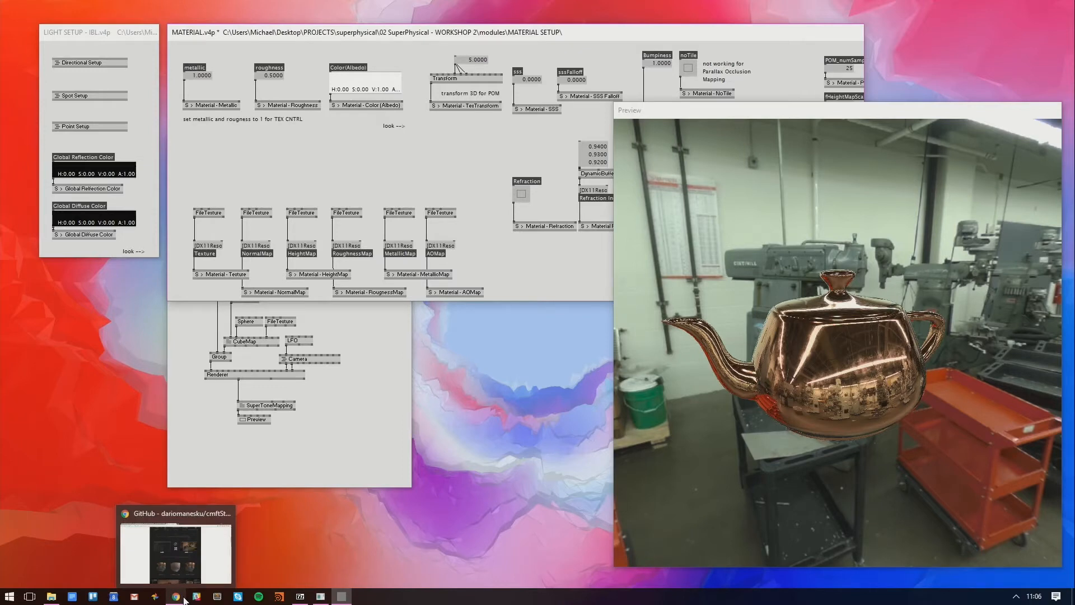
{"action": "left_click", "coordinate": [184, 599]}
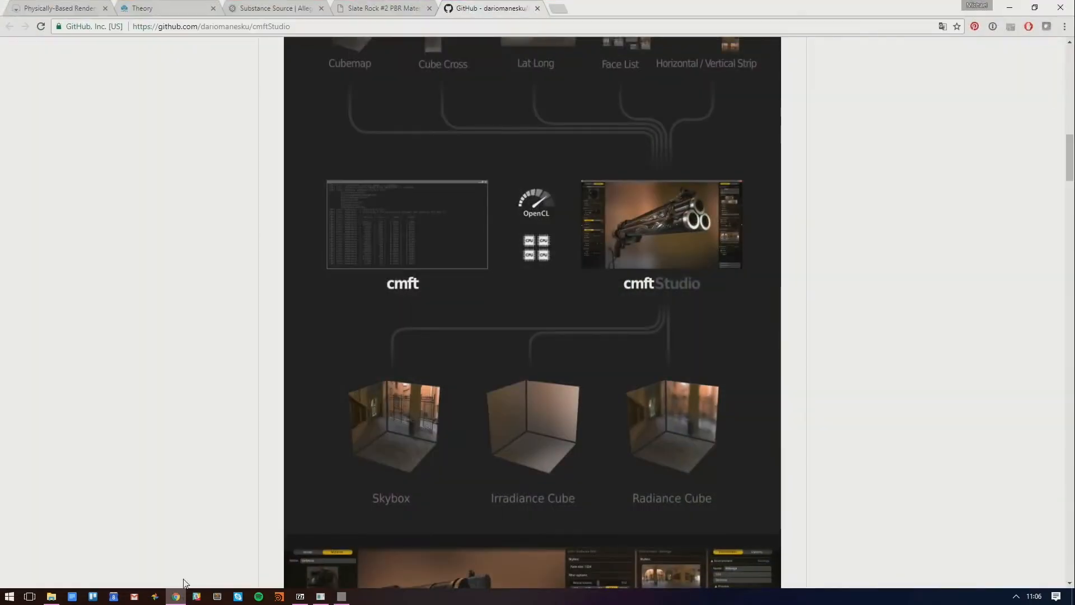
{"action": "left_click", "coordinate": [176, 8]}
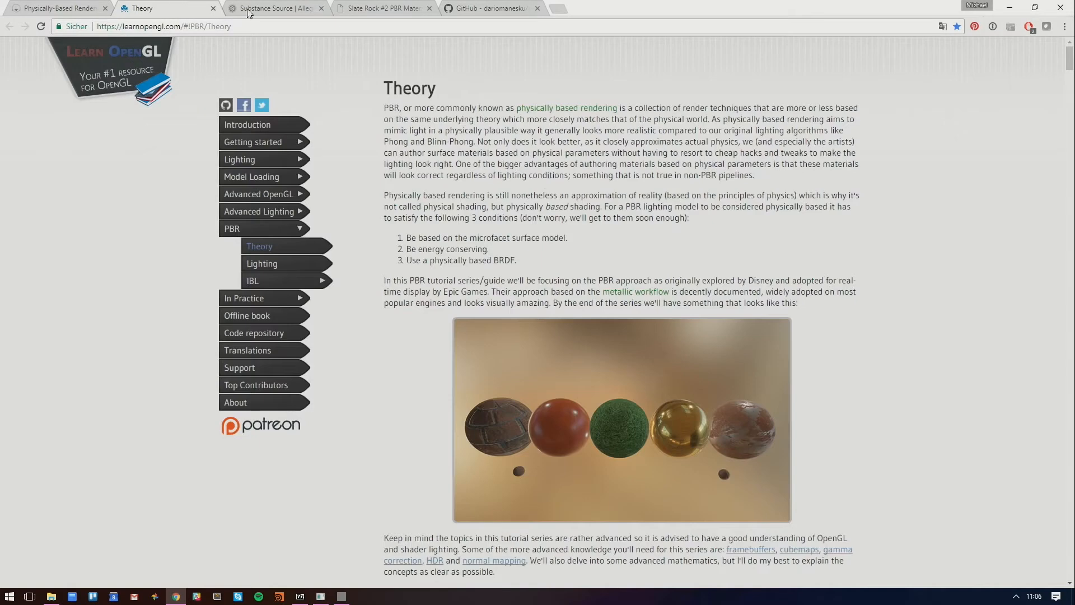
{"action": "left_click", "coordinate": [251, 8]}
{"action": "left_click", "coordinate": [81, 9]}
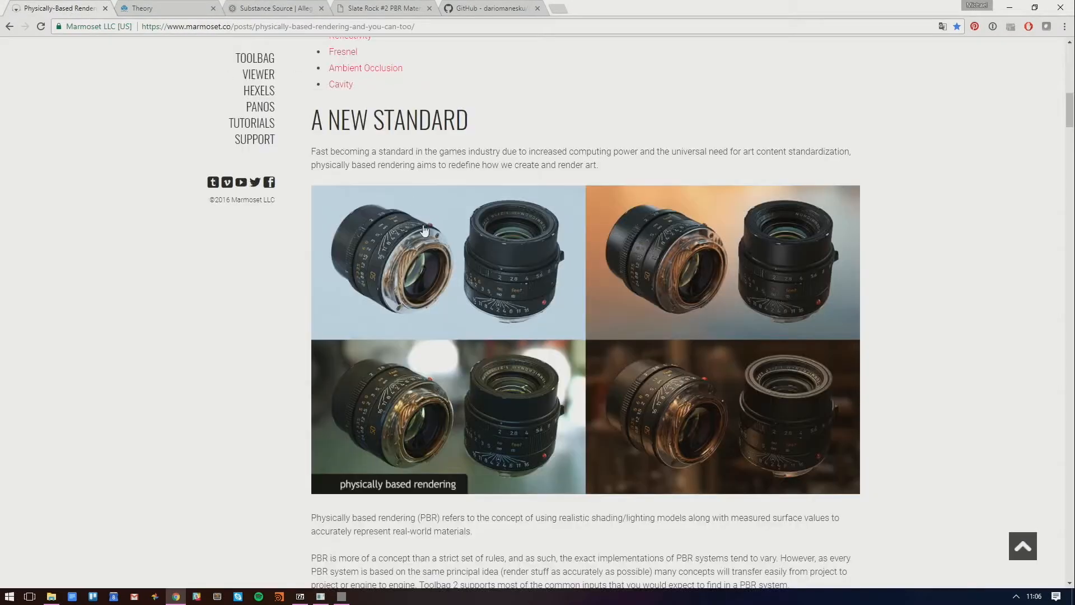
{"action": "scroll", "coordinate": [58, 219], "scroll_direction": "up", "scroll_amount": 10}
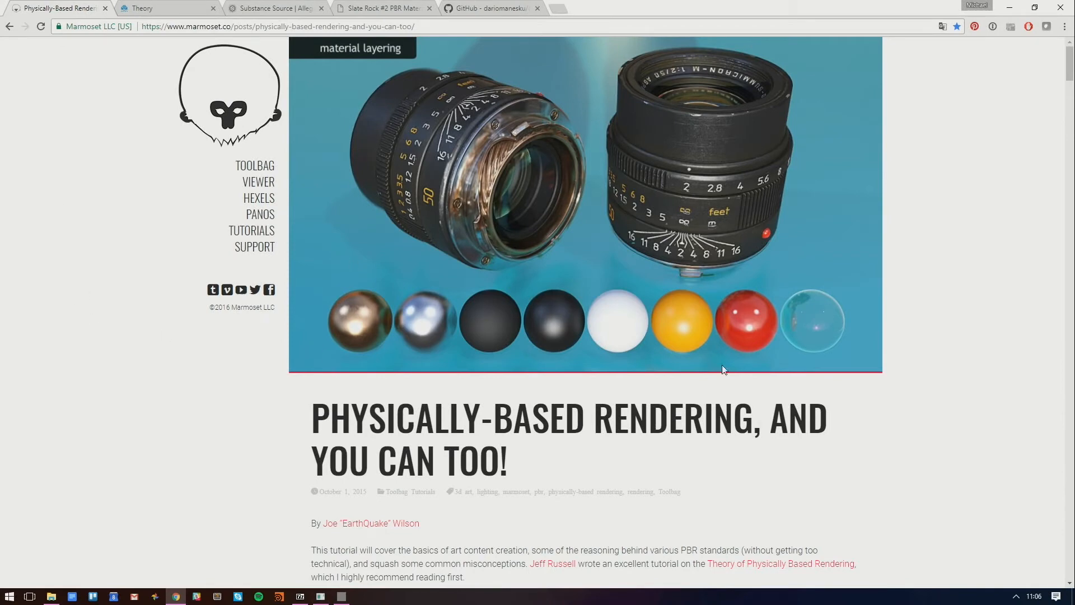
Examine the article's energy conservation, albedo, reflectivity and specular vs metalness sections
{"action": "scroll", "coordinate": [145, 298], "scroll_direction": "down", "scroll_amount": 12}
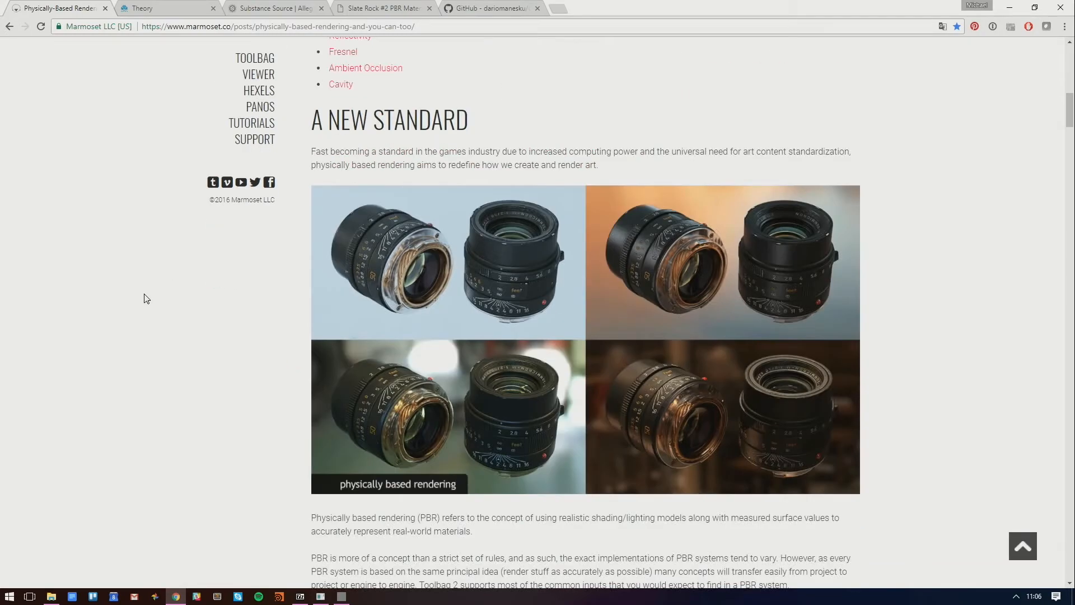
{"action": "scroll", "coordinate": [145, 298], "scroll_direction": "down", "scroll_amount": 20}
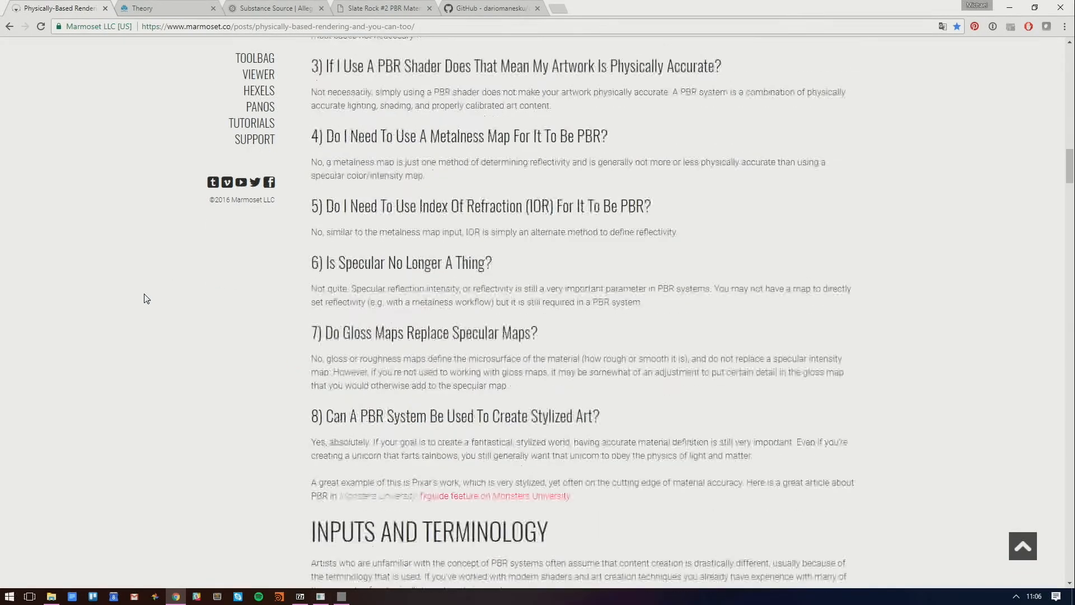
{"action": "scroll", "coordinate": [145, 298], "scroll_direction": "down", "scroll_amount": 3}
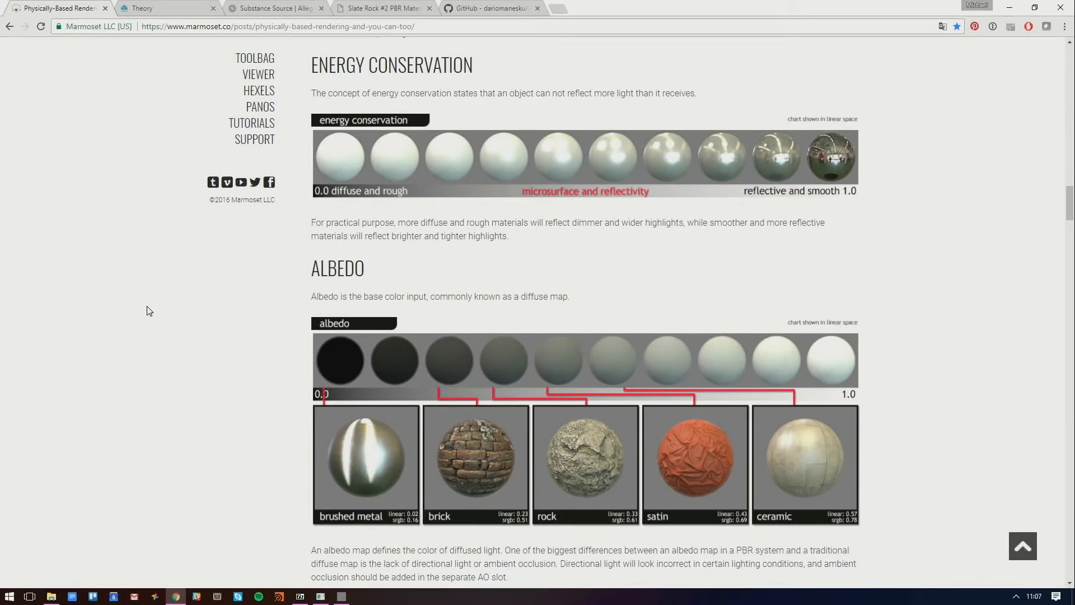
{"action": "scroll", "coordinate": [150, 306], "scroll_direction": "down", "scroll_amount": 8}
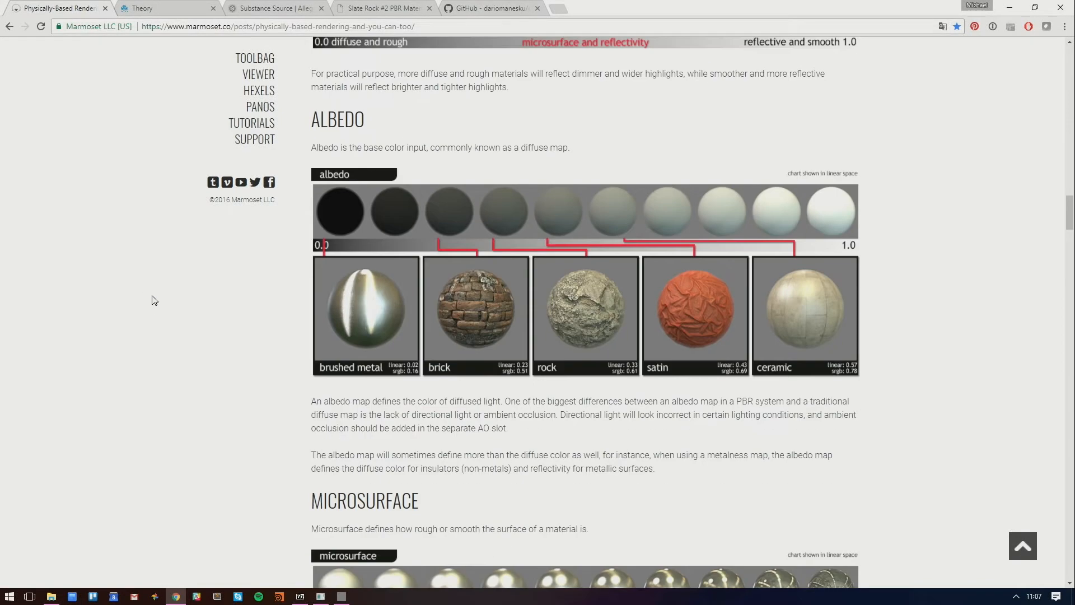
{"action": "scroll", "coordinate": [162, 305], "scroll_direction": "down", "scroll_amount": 12}
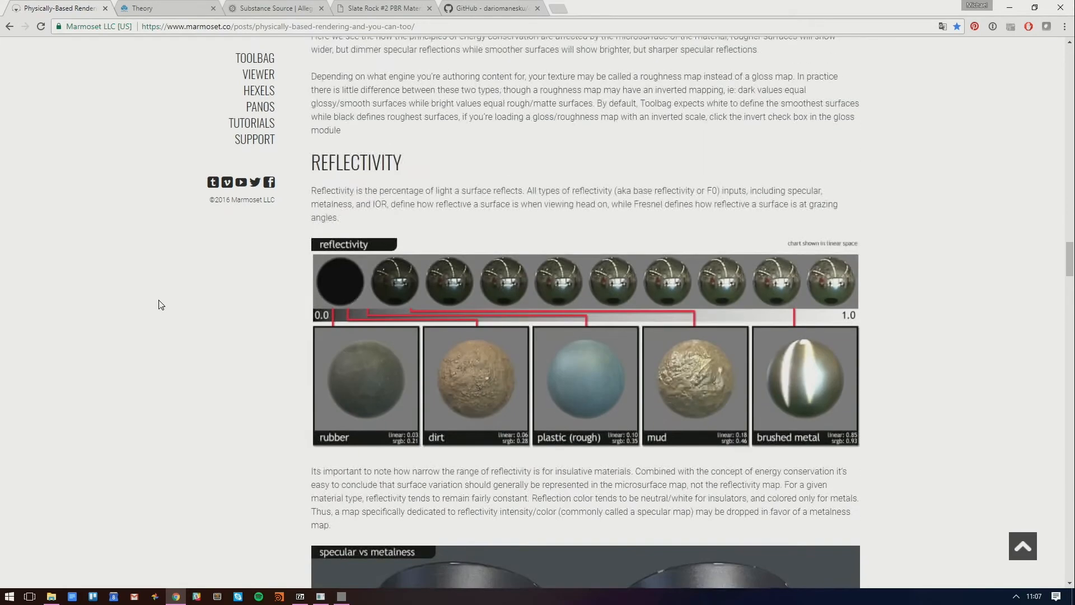
{"action": "scroll", "coordinate": [161, 304], "scroll_direction": "up", "scroll_amount": 5}
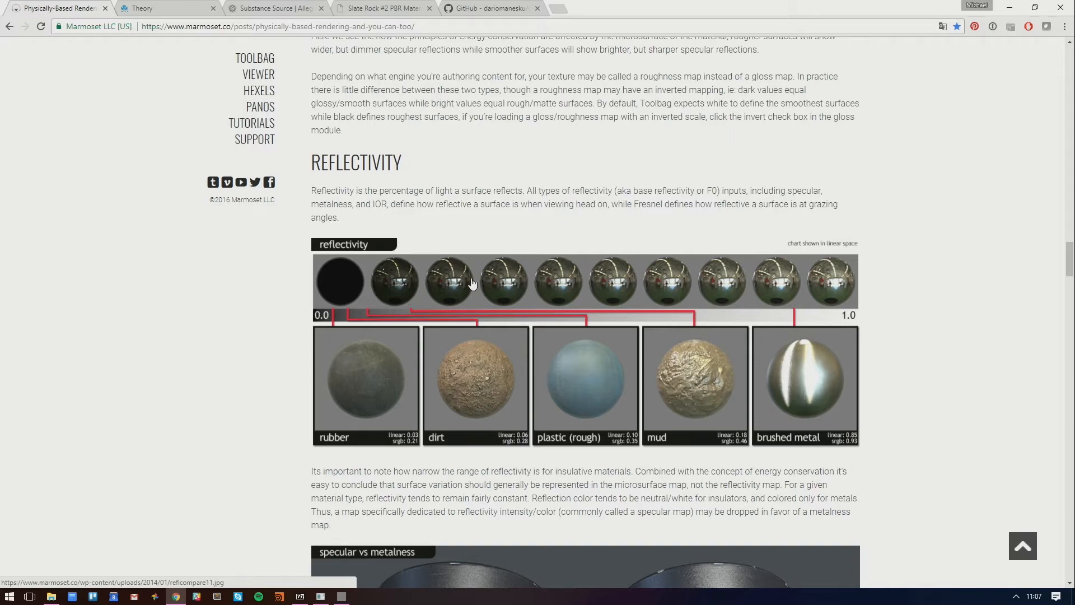
{"action": "scroll", "coordinate": [472, 284], "scroll_direction": "down", "scroll_amount": 6}
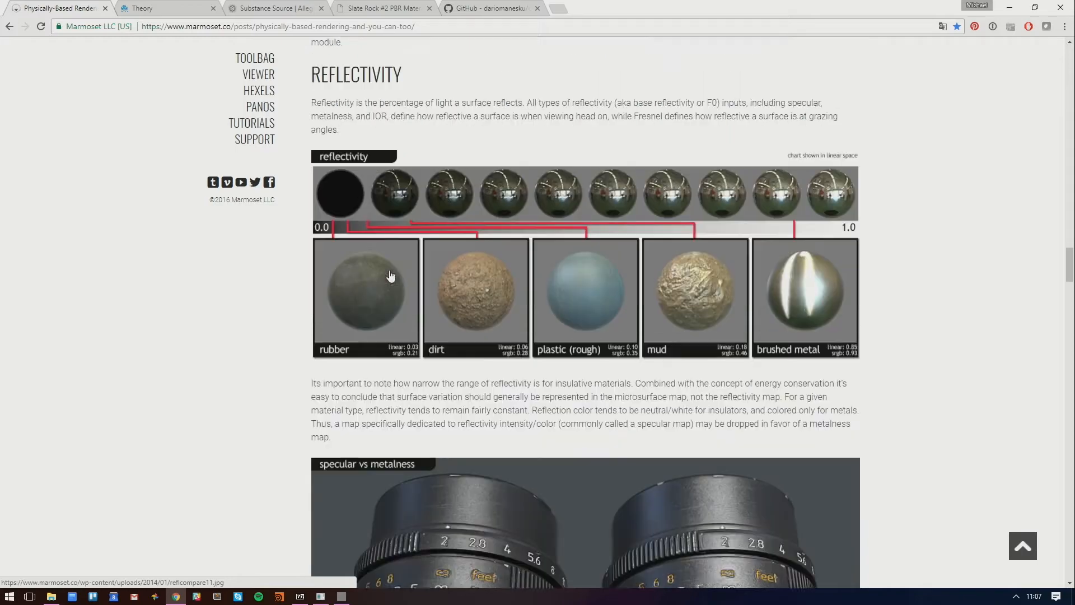
{"action": "scroll", "coordinate": [274, 315], "scroll_direction": "down", "scroll_amount": 2}
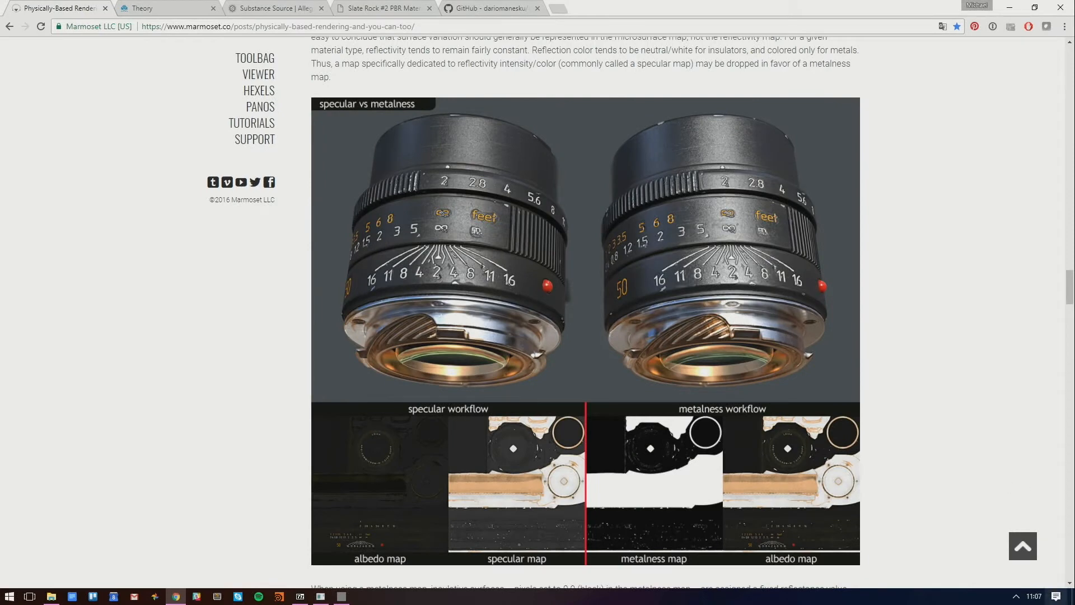
Copy the 02 SuperPhysical -WORKSHOP folder from PROJECTS\superphysical to the TOSHIBA (D:) drive and close File Explorer
{"action": "left_click", "coordinate": [777, 604]}
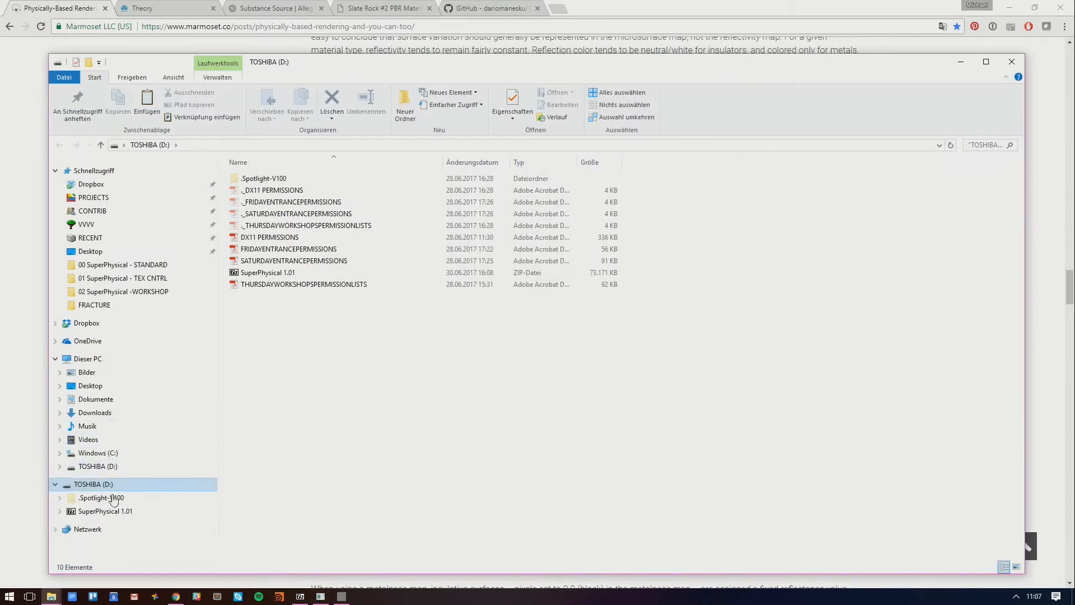
{"action": "left_click", "coordinate": [106, 466]}
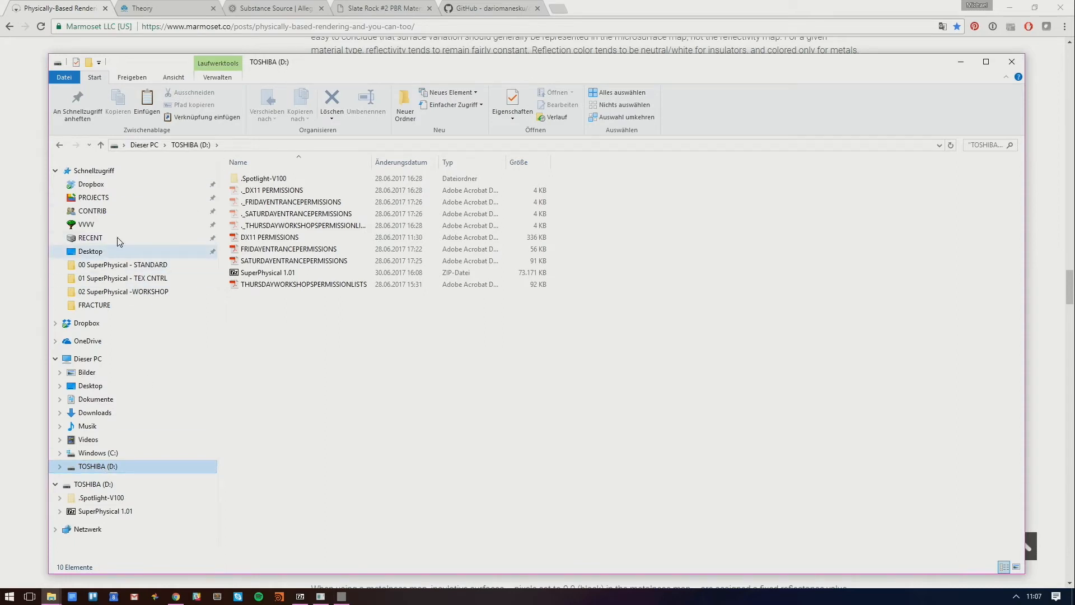
{"action": "left_click", "coordinate": [106, 198]}
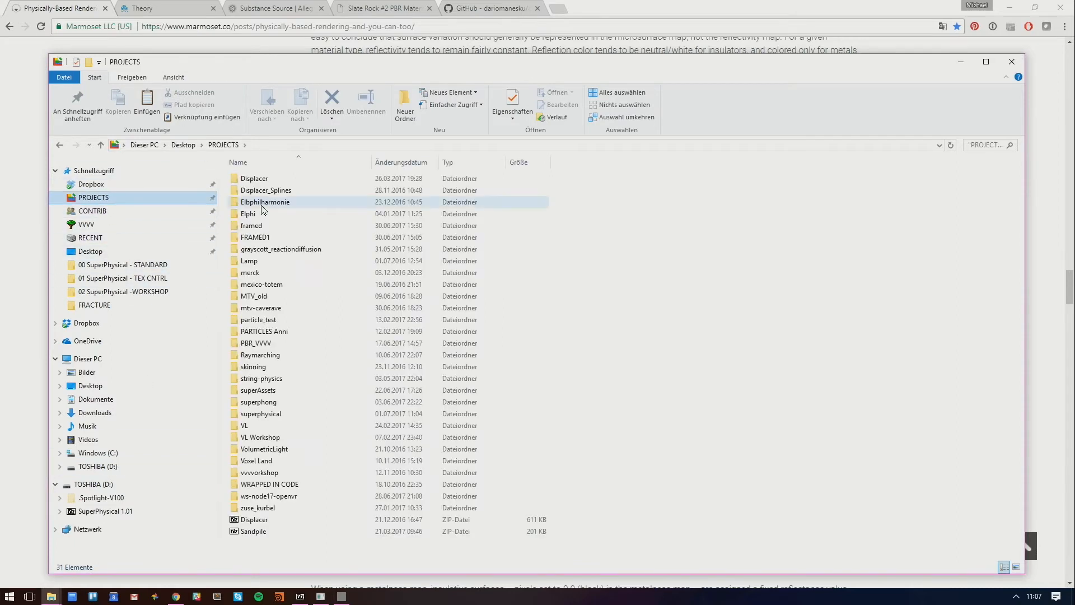
{"action": "double_click", "coordinate": [282, 413]}
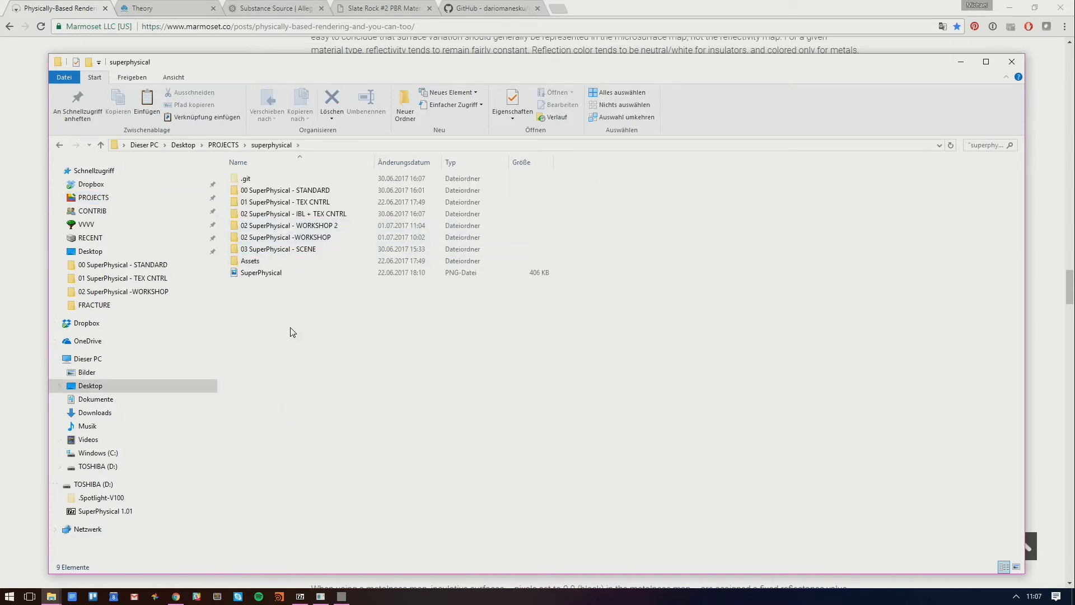
{"action": "left_click", "coordinate": [339, 238]}
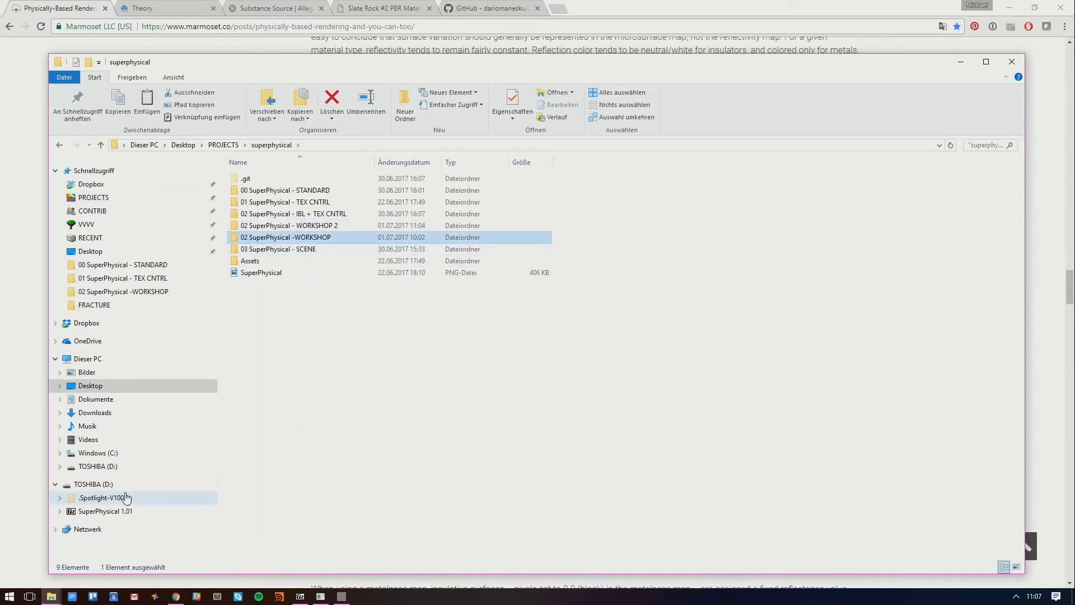
{"action": "left_click", "coordinate": [141, 482]}
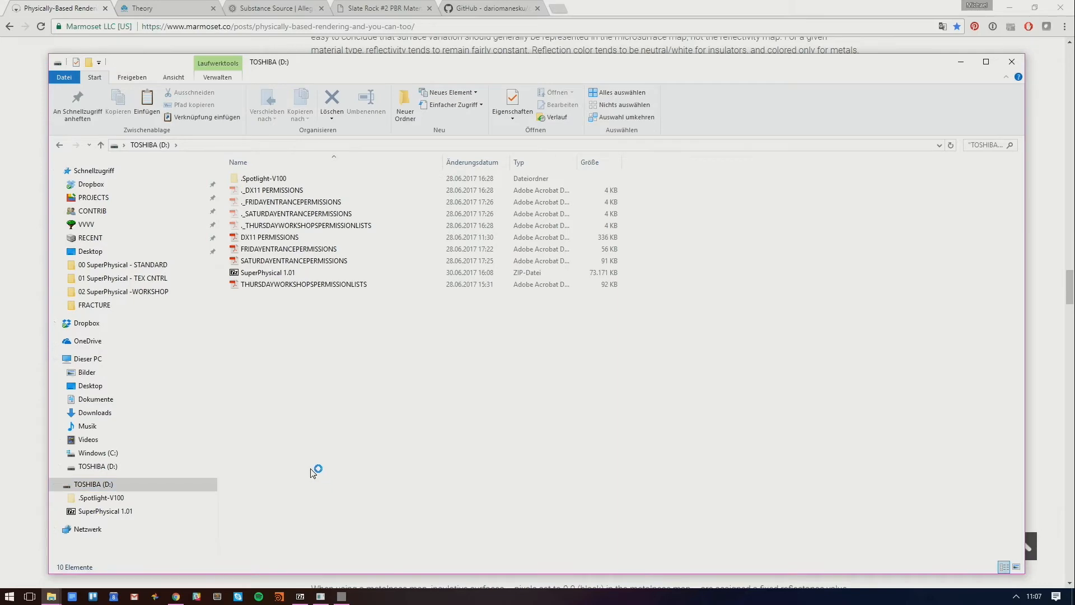
{"action": "key", "text": "ctrl+v"}
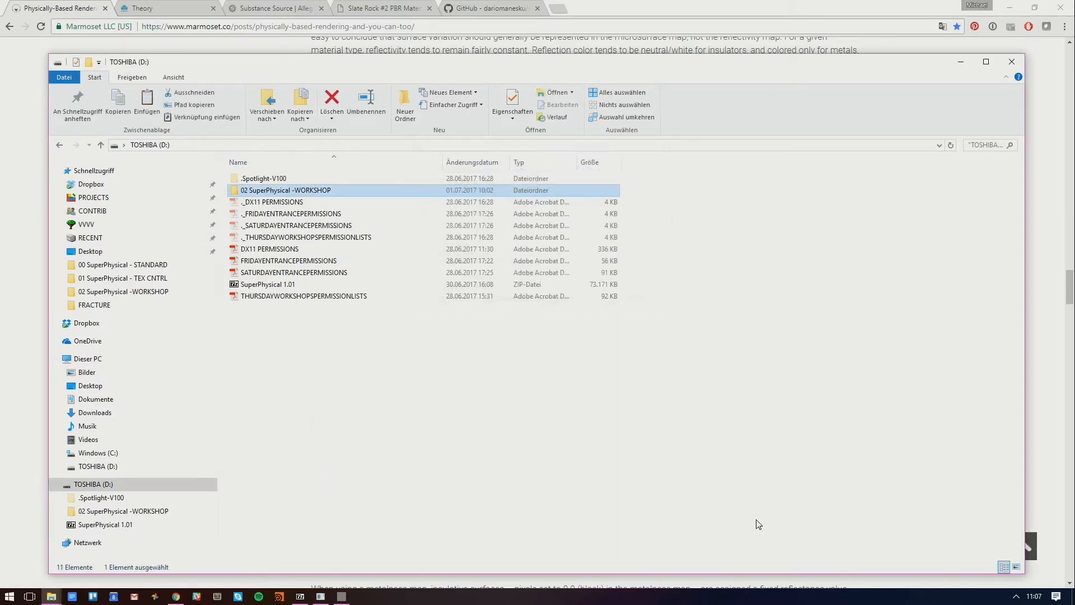
{"action": "key", "text": "alt+F4"}
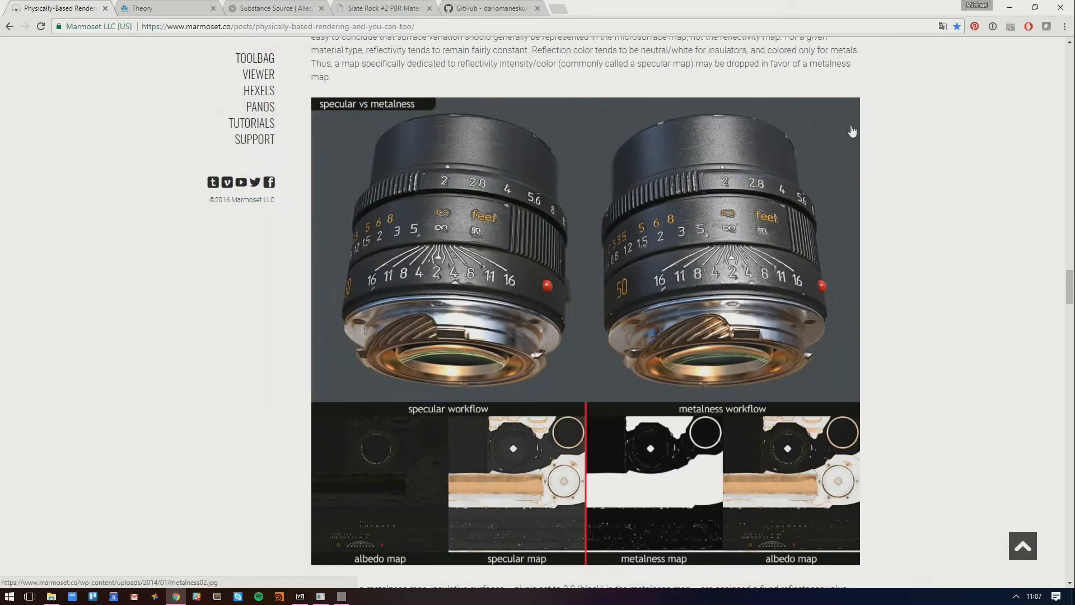
Return to the vvvv patches, heighten the MATERIAL patch window and shift all the texture map nodes further down
{"action": "left_click", "coordinate": [1003, 3]}
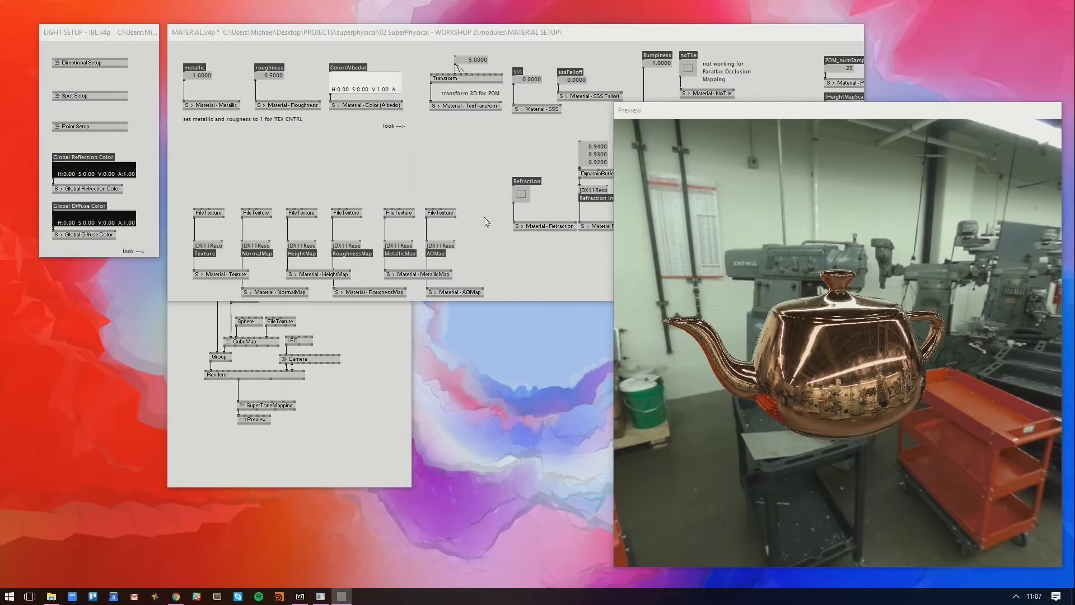
{"action": "left_click_drag", "start_coordinate": [543, 304], "coordinate": [553, 320]}
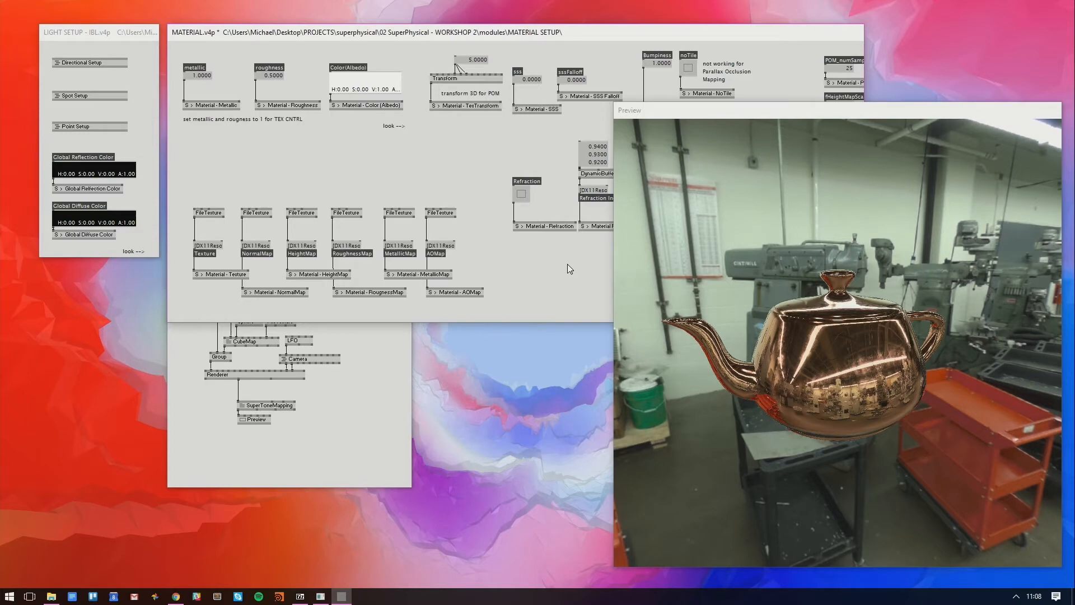
{"action": "left_click_drag", "start_coordinate": [471, 185], "coordinate": [198, 312]}
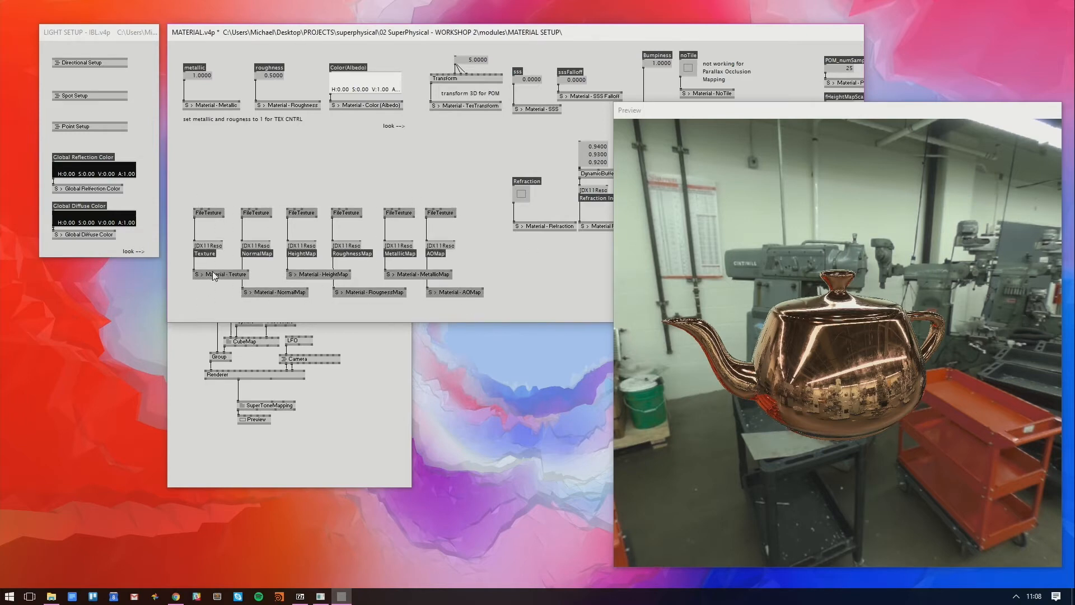
{"action": "left_click_drag", "start_coordinate": [212, 274], "coordinate": [212, 294]}
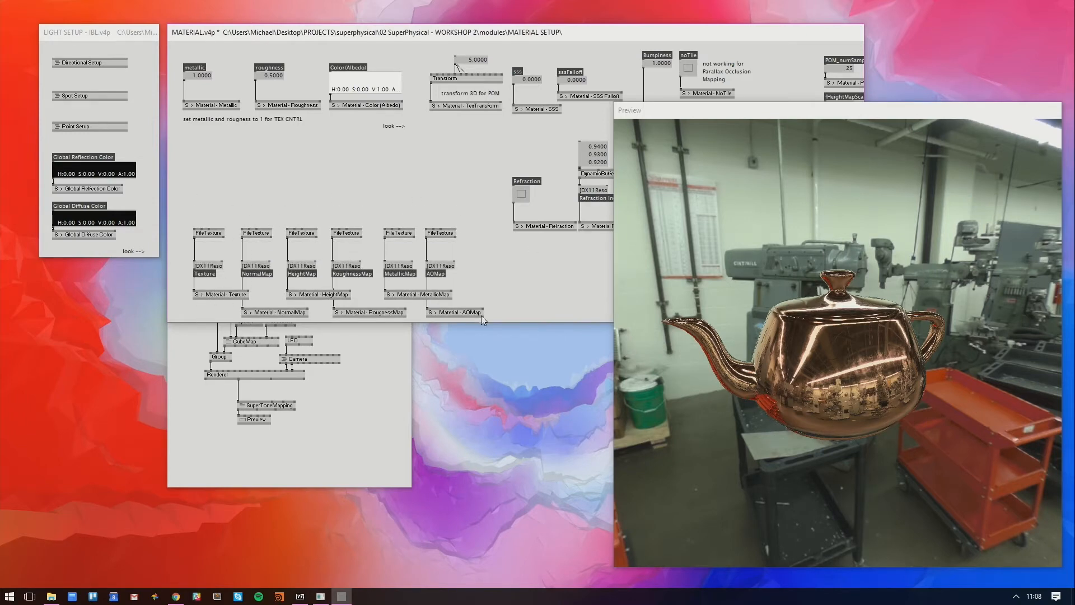
{"action": "left_click_drag", "start_coordinate": [485, 323], "coordinate": [485, 378]}
{"action": "left_click_drag", "start_coordinate": [475, 226], "coordinate": [217, 338]}
{"action": "key", "text": "Down"}
{"action": "key", "text": "Down"}
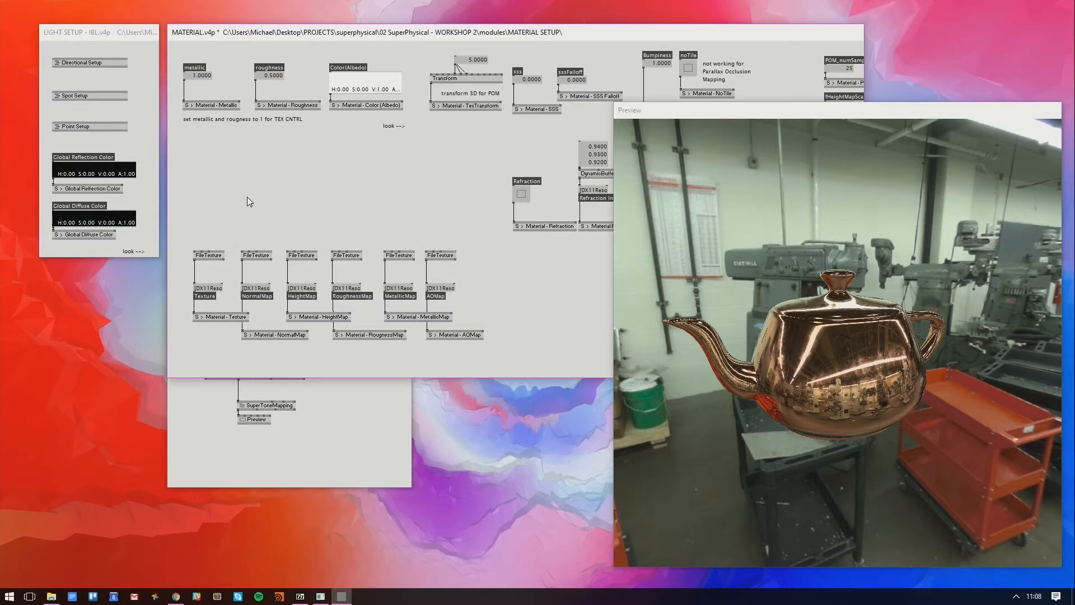
Add a Renderer (DX11 TempTarget) node in the free space above the texture map nodes
{"action": "double_click", "coordinate": [261, 191]}
{"action": "type", "text": "rendere"}
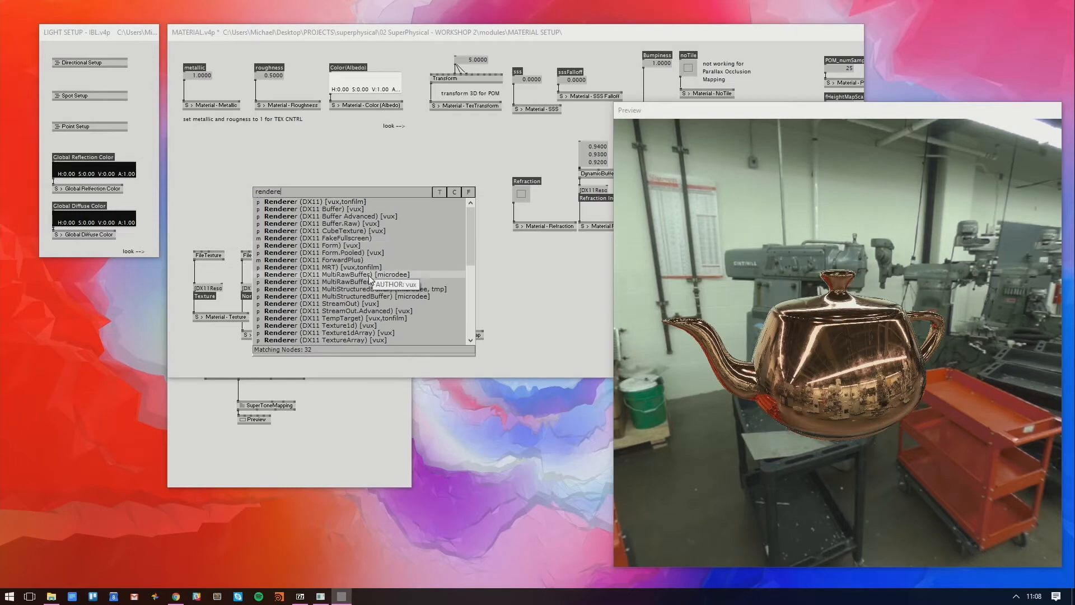
{"action": "type", "text": " temp"}
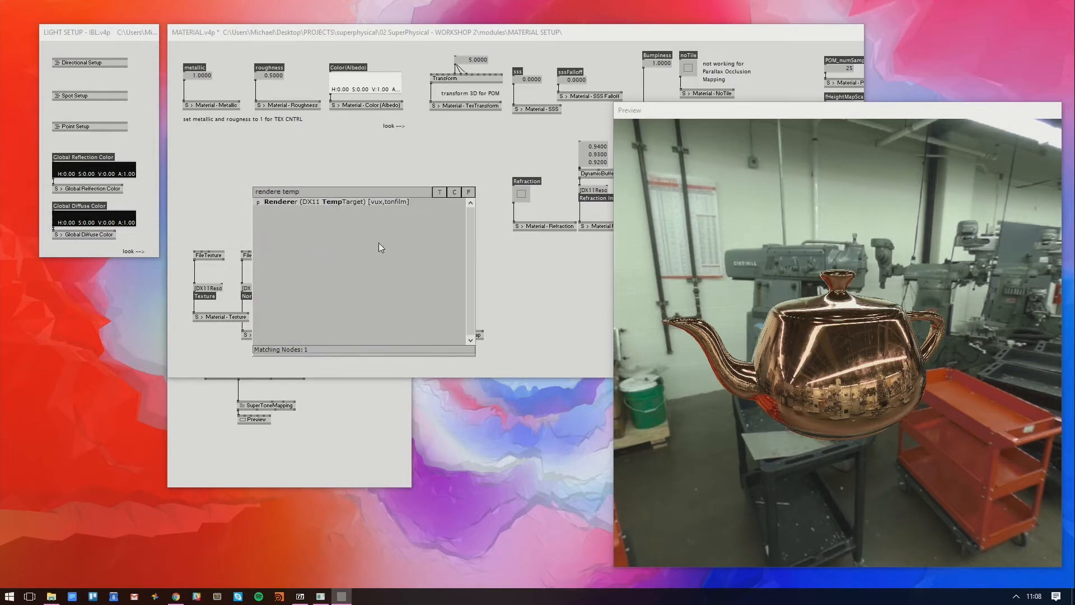
{"action": "left_click", "coordinate": [351, 200]}
{"action": "left_click_drag", "start_coordinate": [285, 193], "coordinate": [280, 207]}
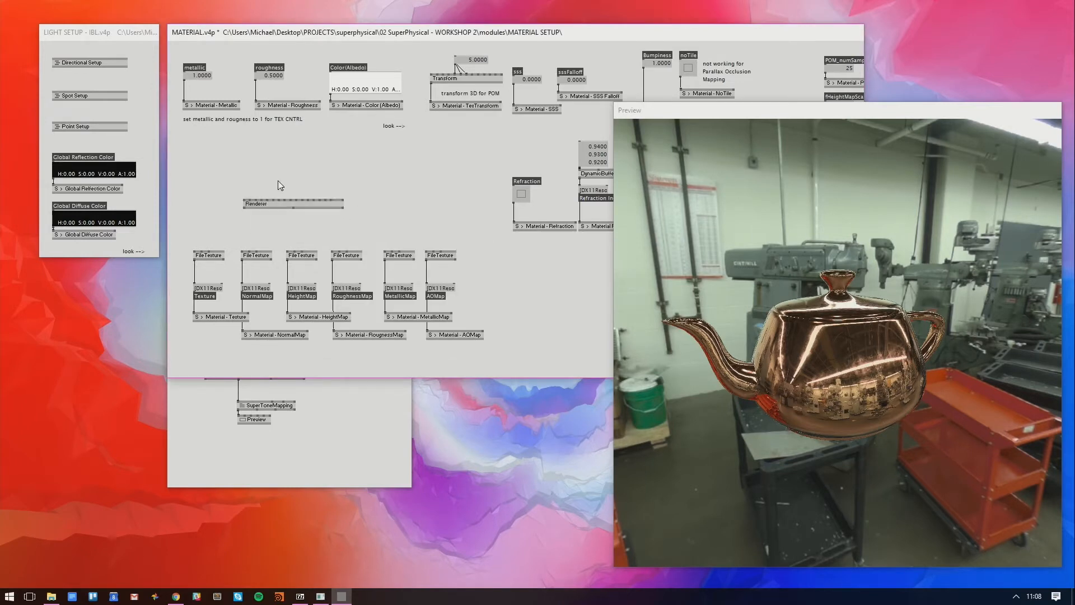
Add a Preview (DX11.Texture) node below the Renderer and connect the Renderer's output to it
{"action": "double_click", "coordinate": [352, 227]}
{"action": "type", "text": "prev"}
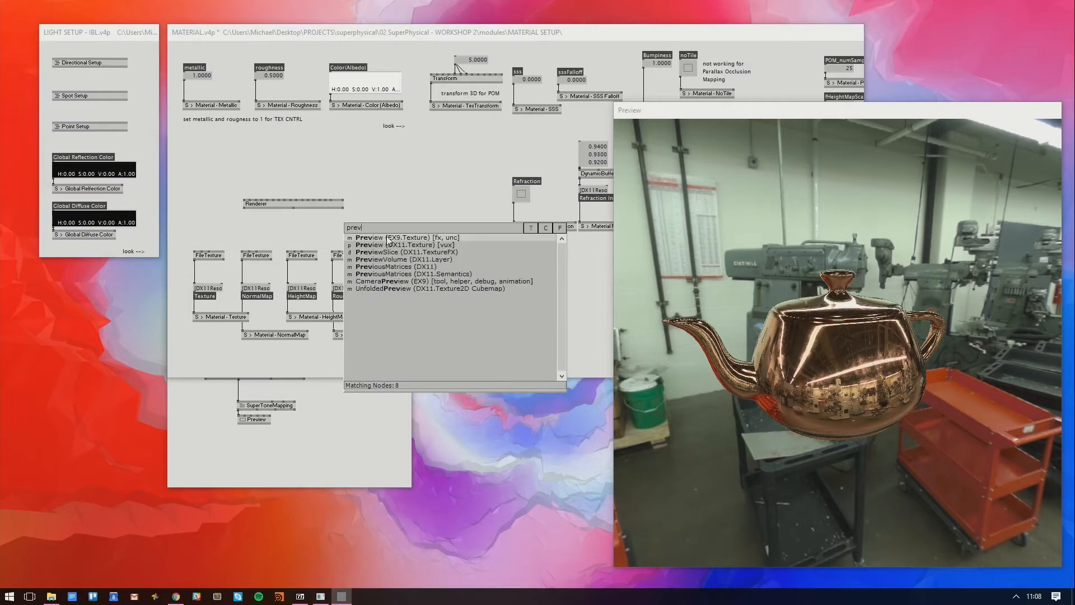
{"action": "left_click", "coordinate": [385, 245]}
{"action": "left_click_drag", "start_coordinate": [394, 308], "coordinate": [396, 388]}
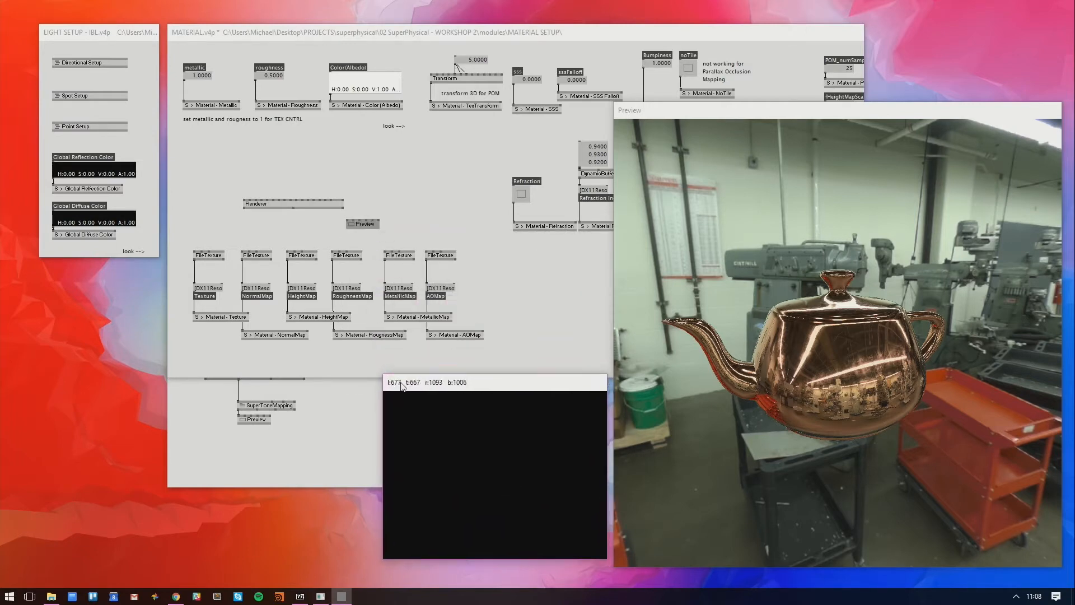
{"action": "left_click", "coordinate": [294, 208]}
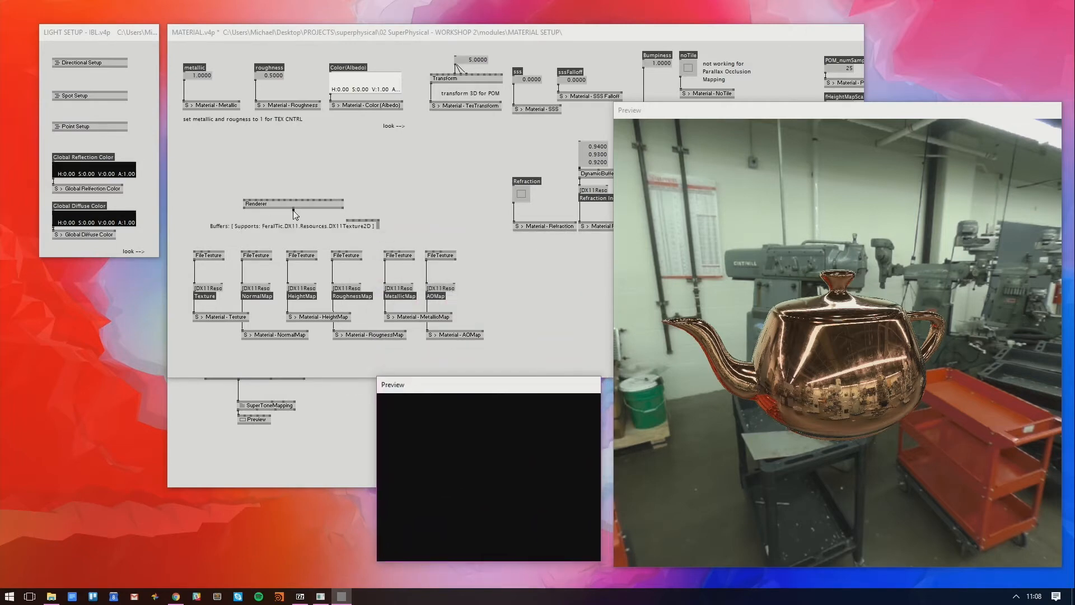
{"action": "left_click", "coordinate": [347, 220]}
{"action": "left_click_drag", "start_coordinate": [355, 223], "coordinate": [307, 234]}
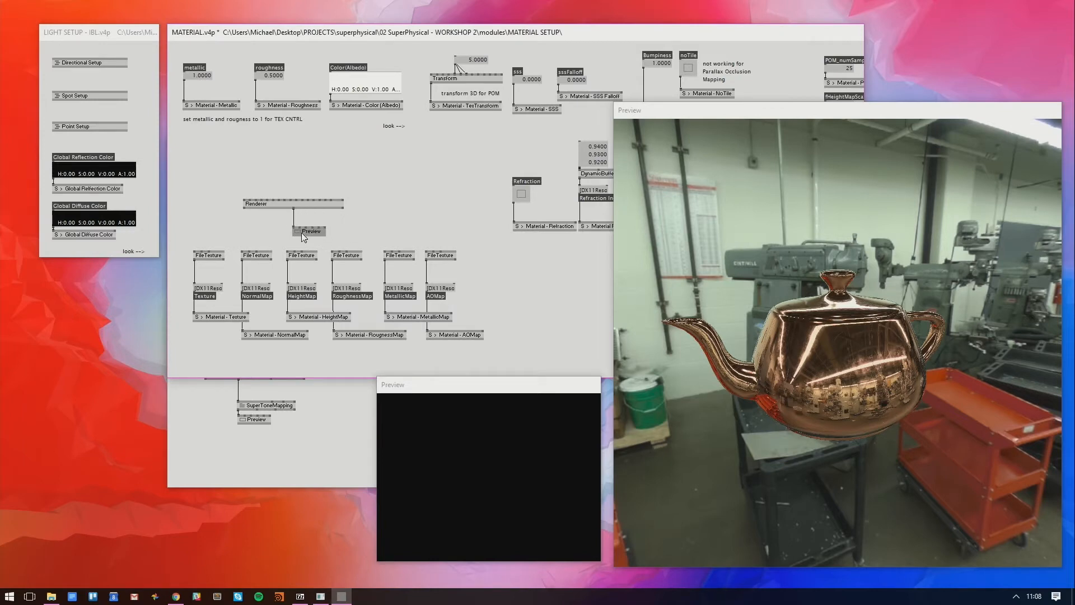
Add a Quad (DX11.Layer) node above the Renderer and connect it to the Renderer's layer input
{"action": "double_click", "coordinate": [267, 169]}
{"action": "type", "text": "q"}
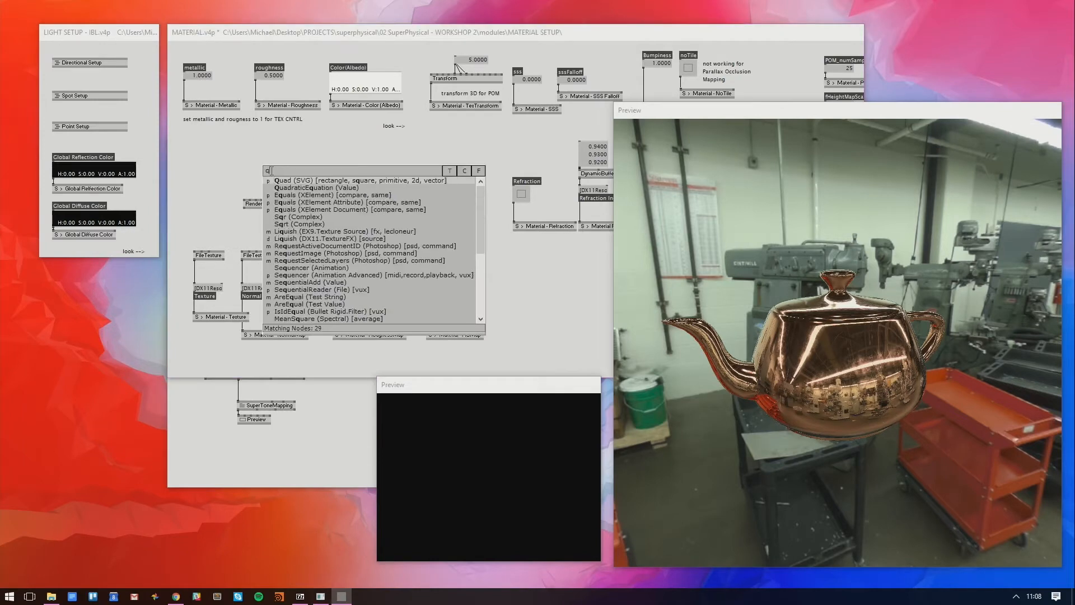
{"action": "type", "text": "uadl"}
{"action": "key", "text": "BackSpace"}
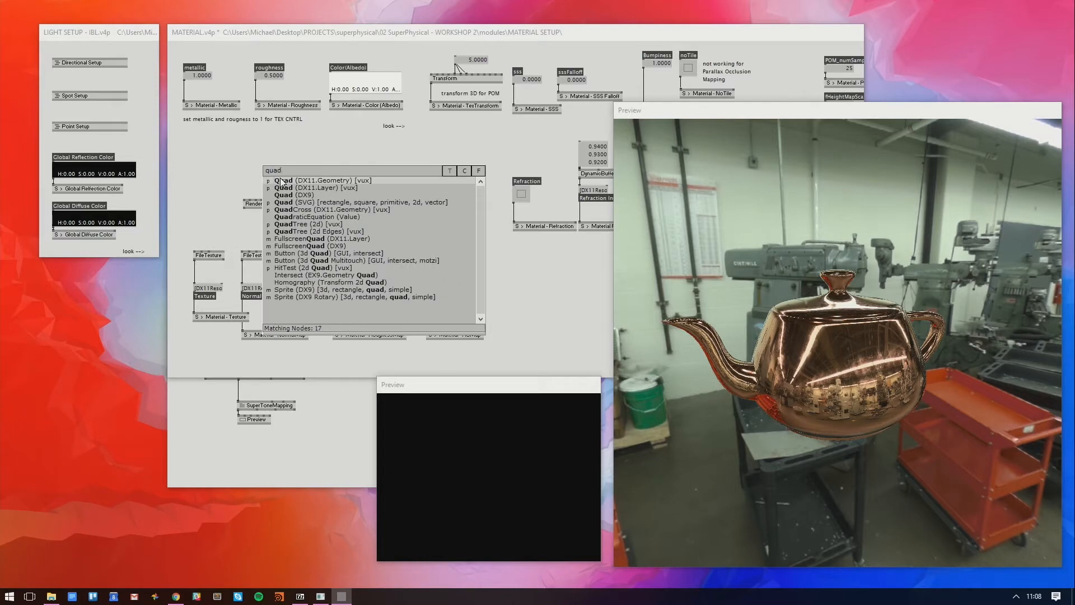
{"action": "left_click", "coordinate": [282, 180]}
{"action": "left_click", "coordinate": [267, 171]}
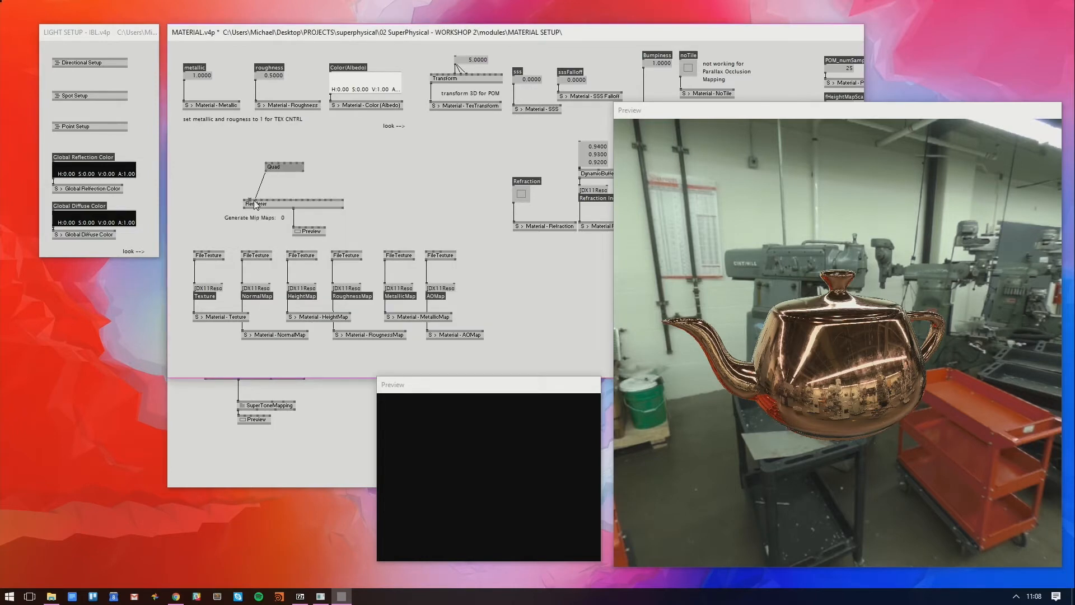
{"action": "left_click", "coordinate": [251, 201]}
{"action": "left_click_drag", "start_coordinate": [272, 168], "coordinate": [258, 178]}
Add a Transform (Transform 2d) node, connect it to the Quad's transform input and place it above the Quad
{"action": "double_click", "coordinate": [333, 175]}
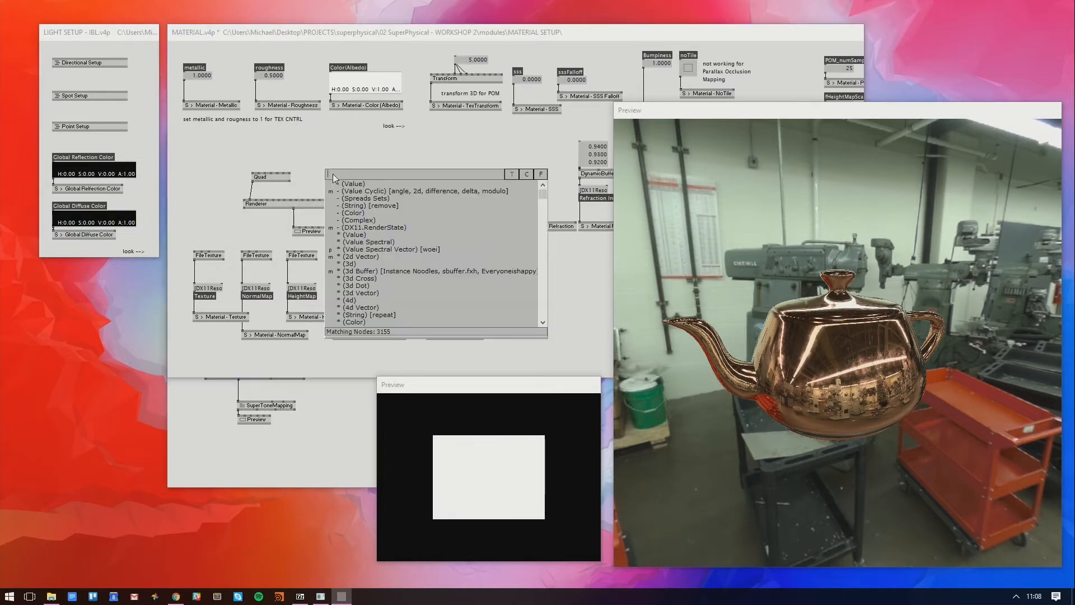
{"action": "type", "text": "transform"}
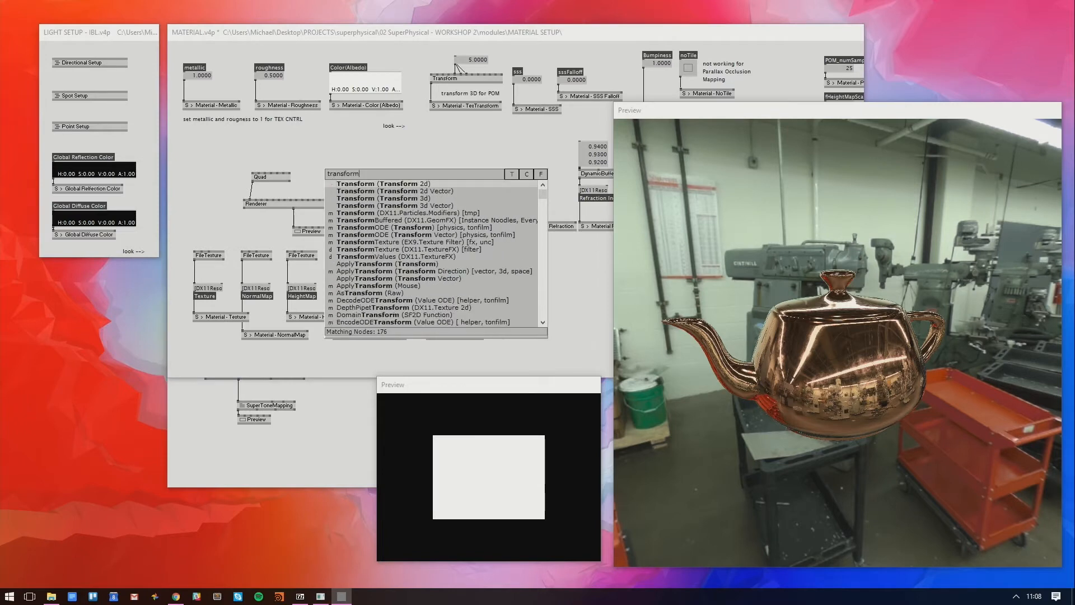
{"action": "left_click", "coordinate": [341, 184]}
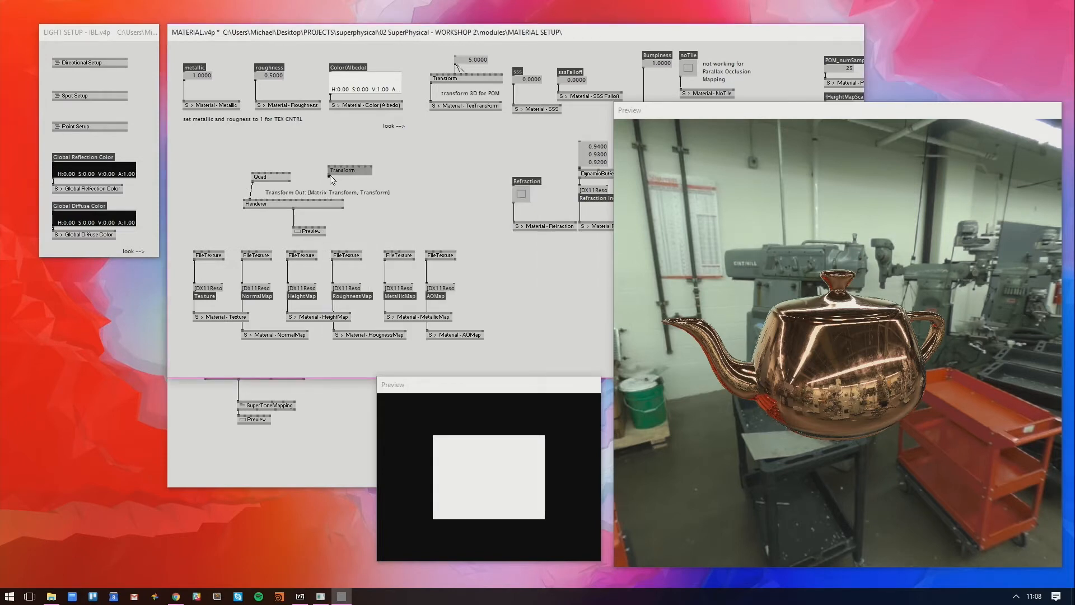
{"action": "left_click", "coordinate": [329, 174]}
{"action": "left_click", "coordinate": [258, 171]}
{"action": "left_click_drag", "start_coordinate": [343, 172], "coordinate": [270, 169]}
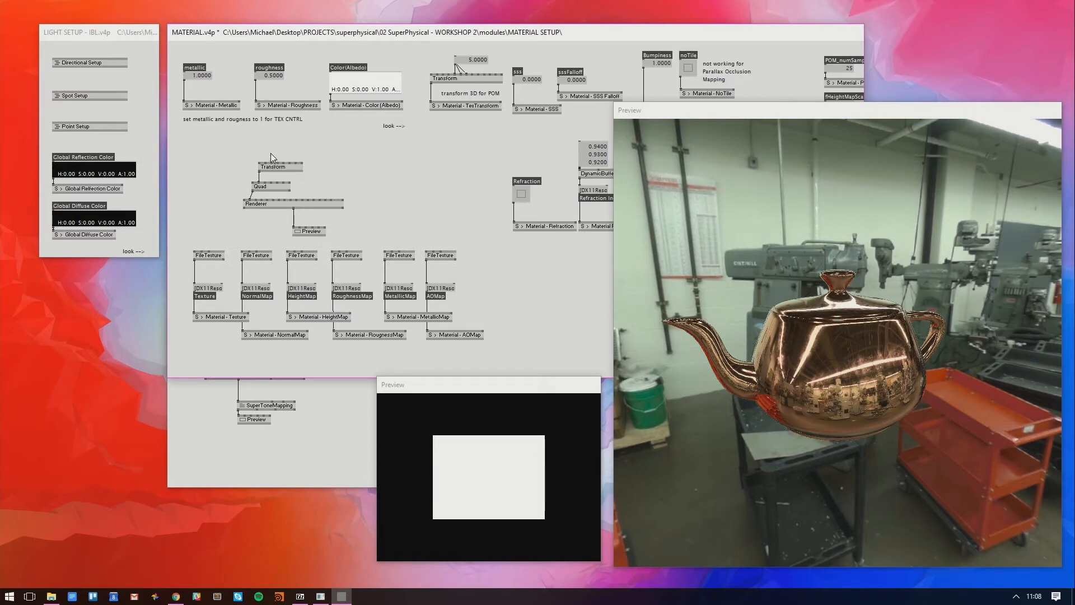
Add a LinearSpread (Spreads) node and connect it to the new Transform's TranslateX input
{"action": "double_click", "coordinate": [333, 167]}
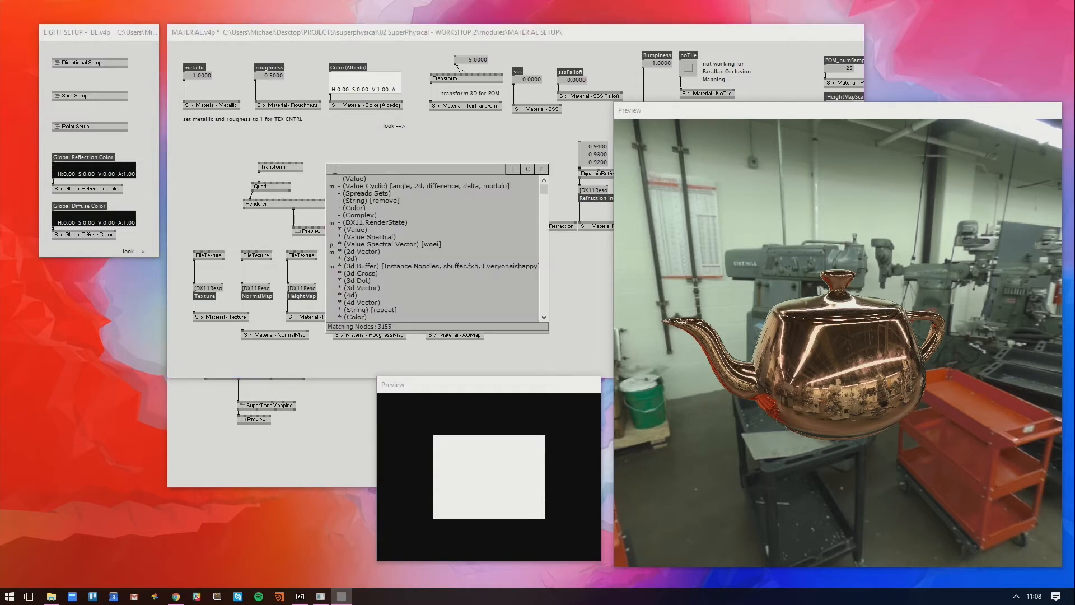
{"action": "type", "text": "linears"}
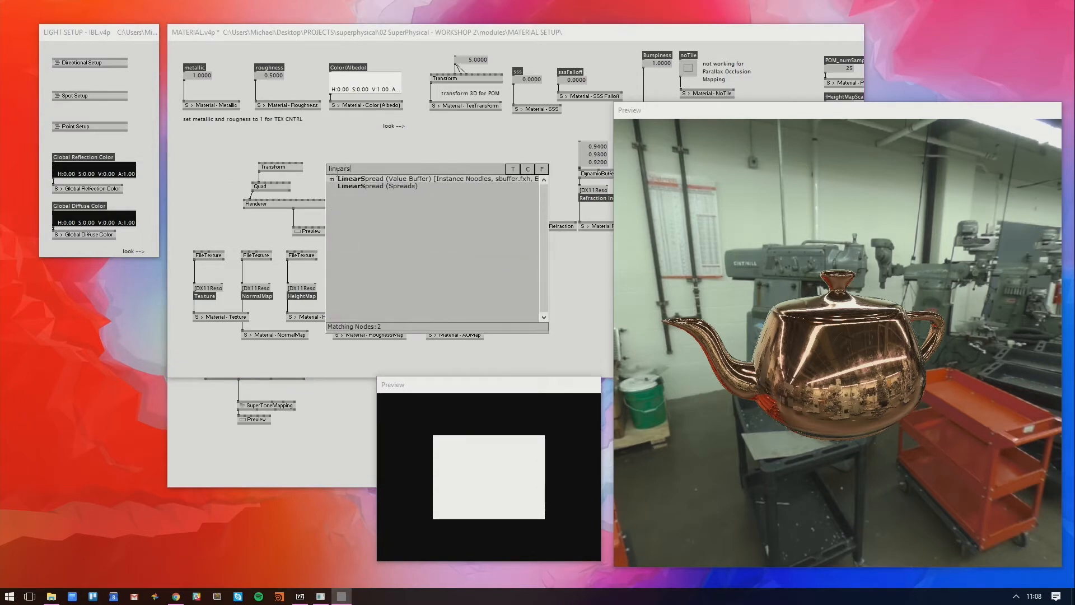
{"action": "left_click", "coordinate": [358, 187]}
{"action": "left_click", "coordinate": [331, 171]}
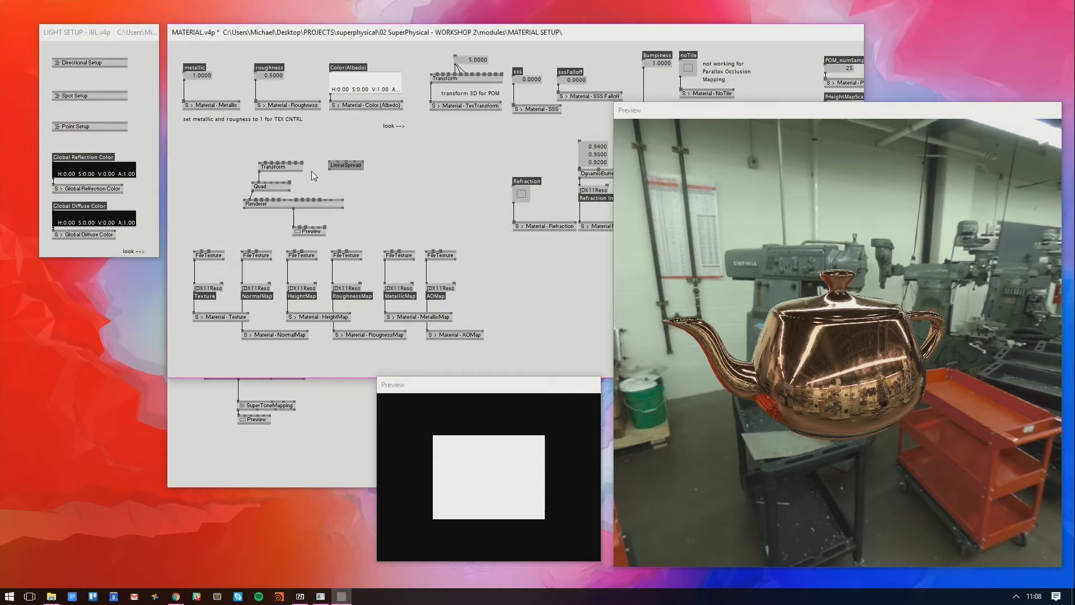
{"action": "left_click", "coordinate": [266, 162]}
{"action": "left_click_drag", "start_coordinate": [337, 162], "coordinate": [341, 141]}
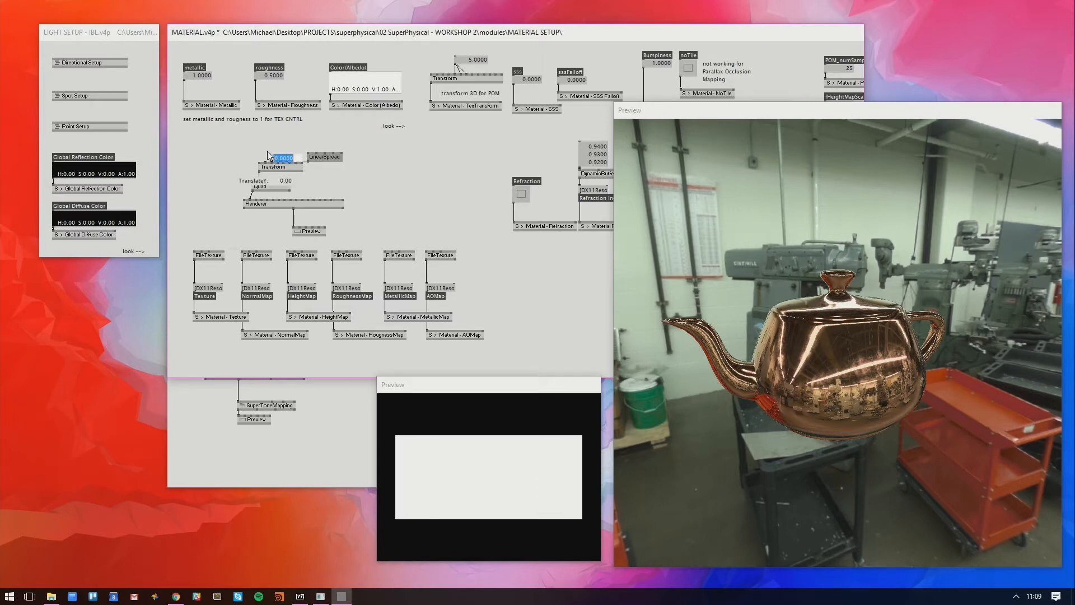
{"action": "type", "text": "2"}
{"action": "key", "text": "Return"}
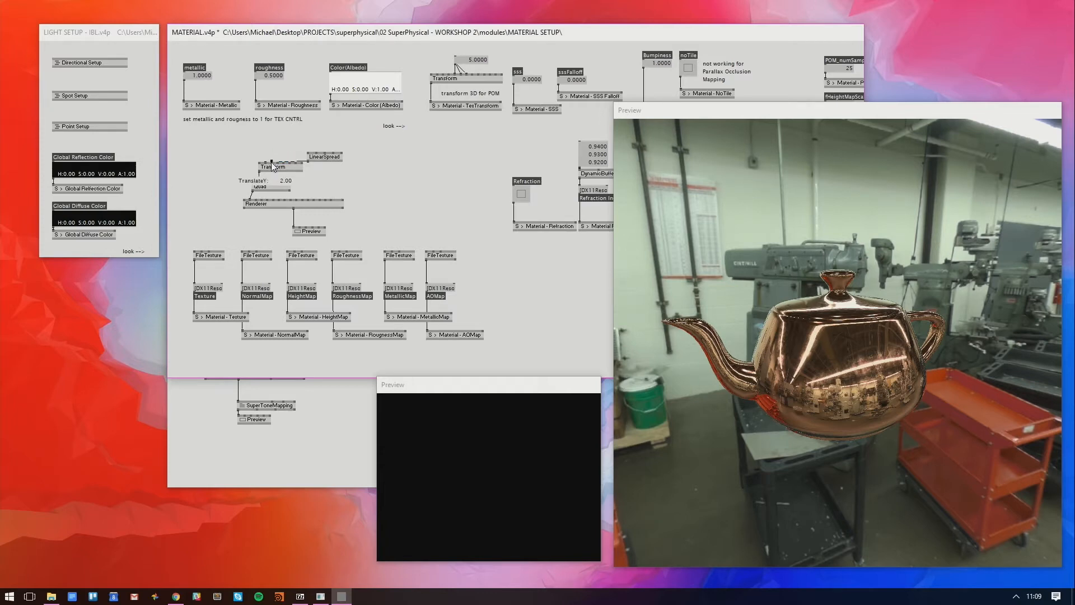
{"action": "key", "text": "ctrl+z"}
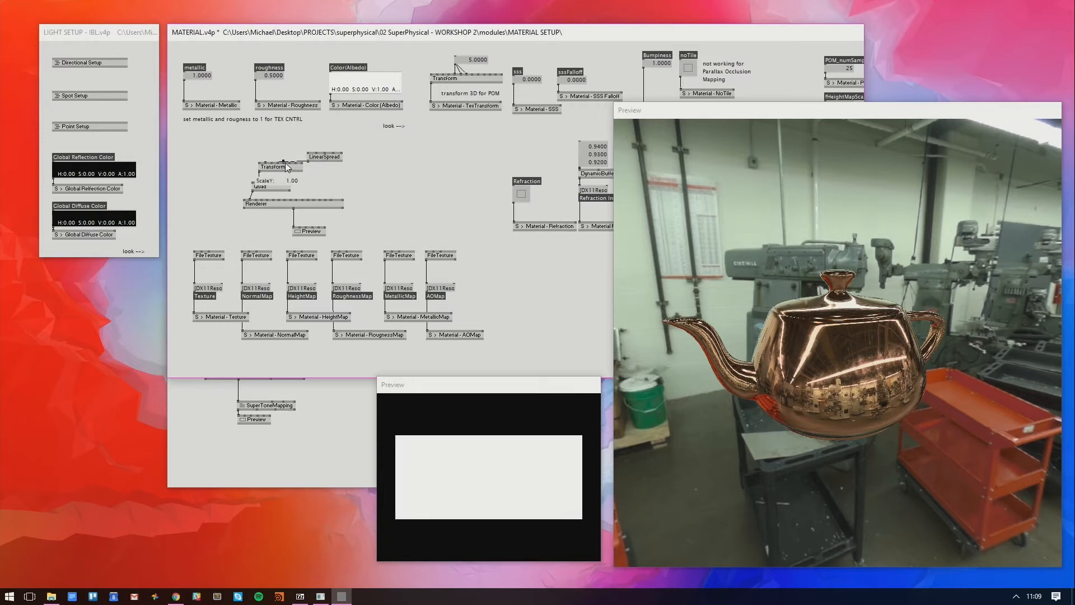
Set the ScaleY of the Transform feeding the Quad to 2
{"action": "right_click", "coordinate": [284, 163]}
{"action": "type", "text": "2"}
{"action": "key", "text": "Return"}
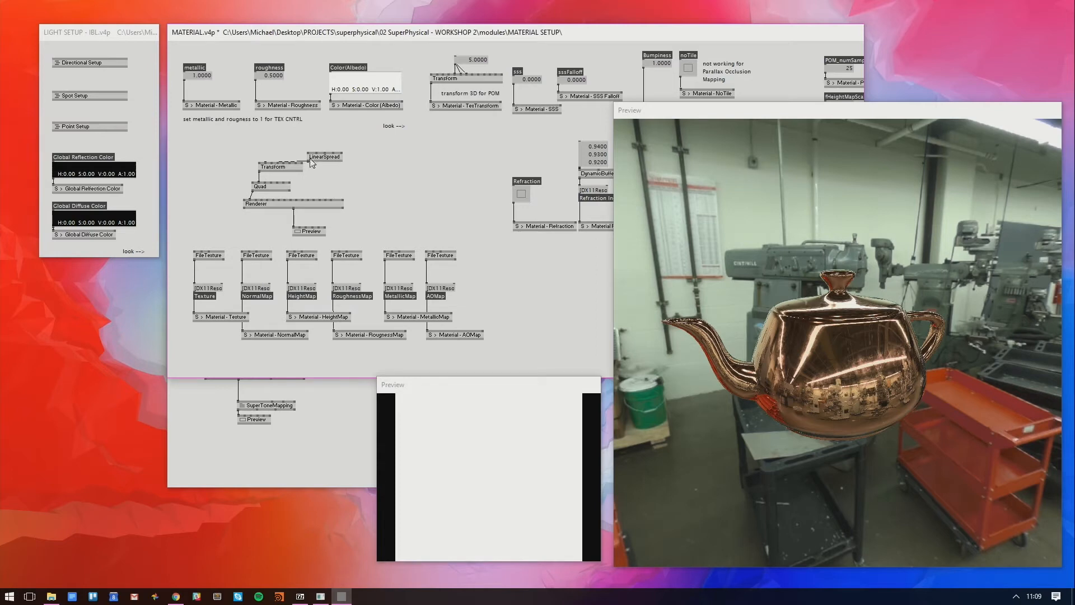
Add an HSV (Color Join) node beside the Transform and connect it to the Quad's Color input
{"action": "double_click", "coordinate": [364, 175]}
{"action": "type", "text": "hs"}
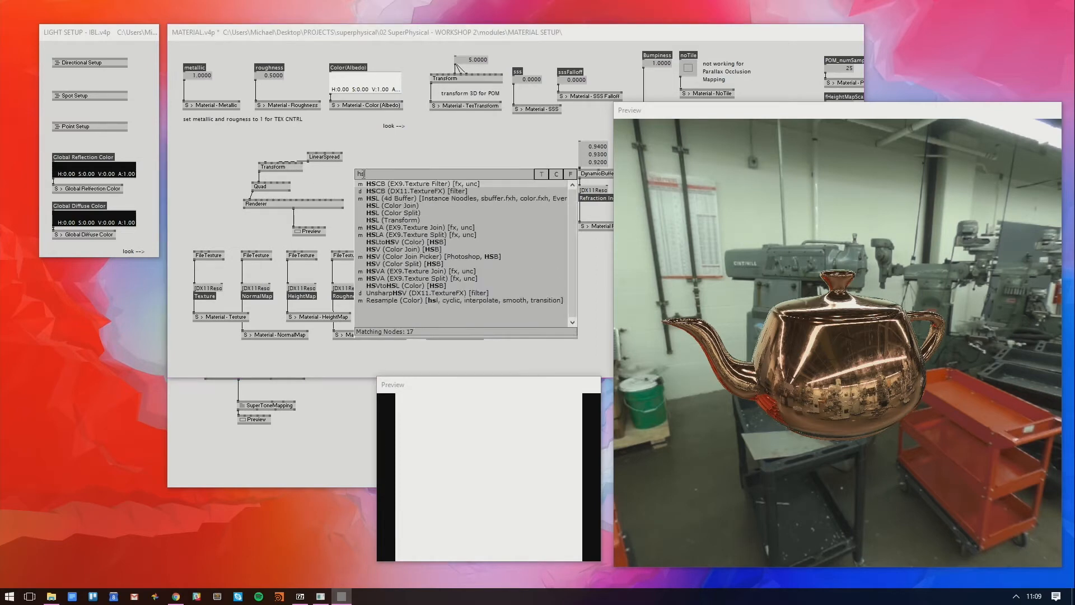
{"action": "type", "text": "v"}
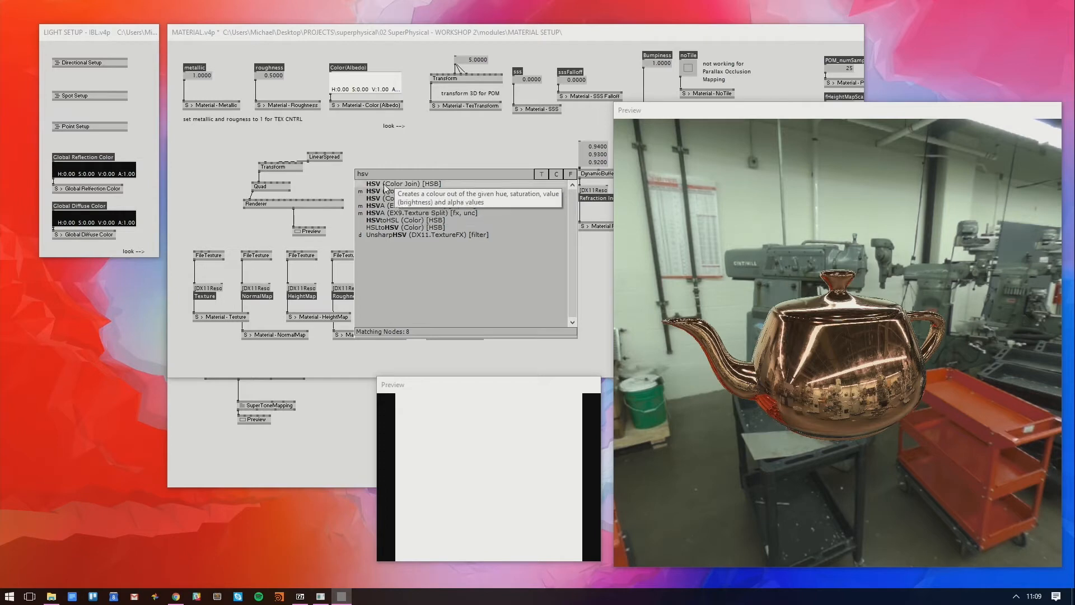
{"action": "left_click", "coordinate": [385, 187]}
{"action": "left_click", "coordinate": [359, 174]}
{"action": "left_click", "coordinate": [282, 182]}
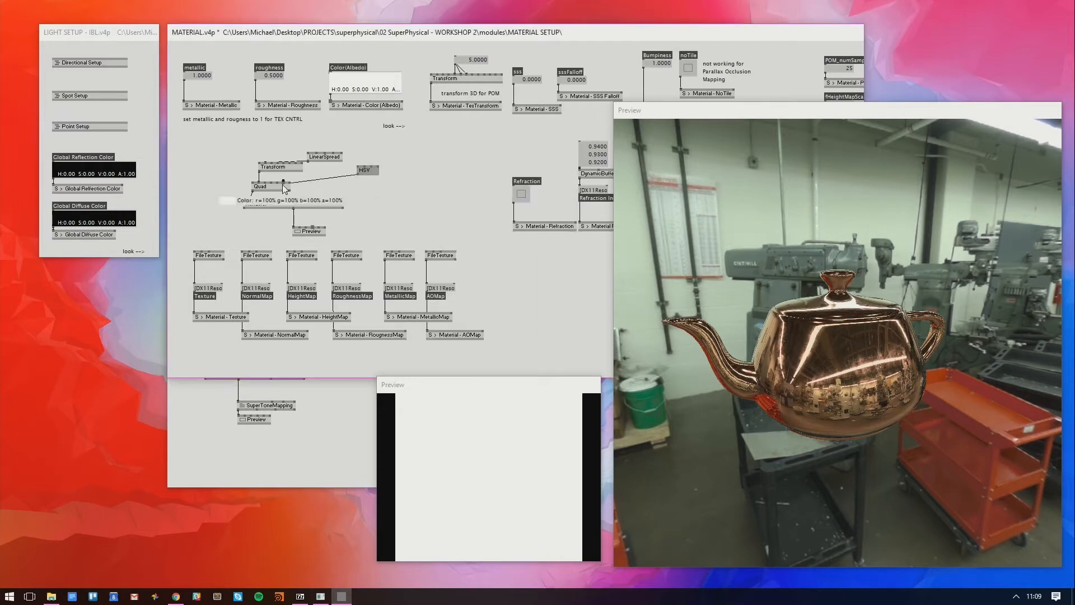
{"action": "left_click", "coordinate": [280, 185]}
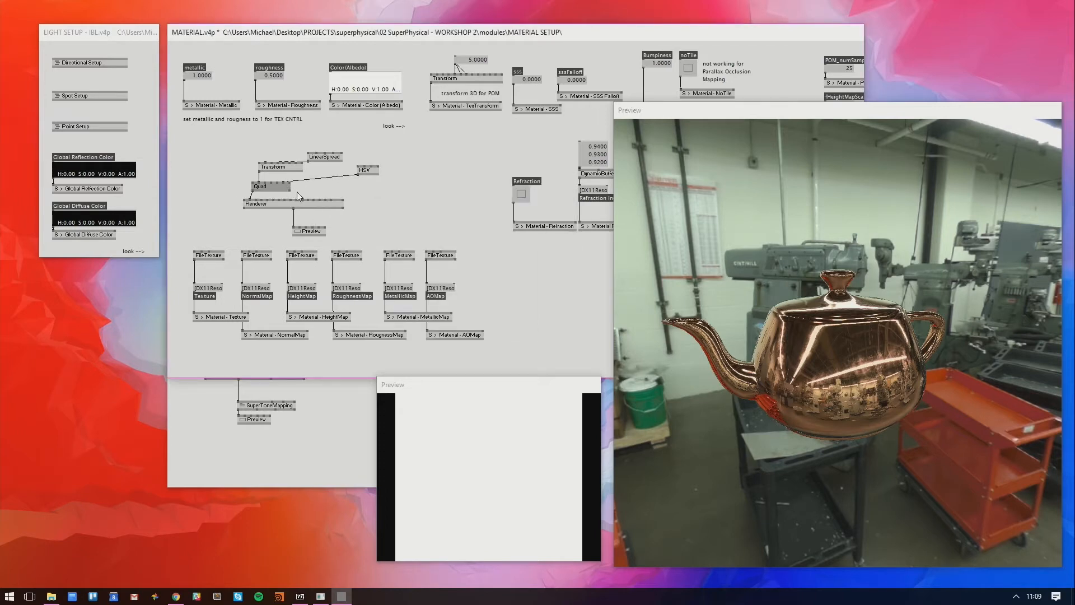
Place the LinearSpread directly above the Transform and shift the whole Renderer node group to the left
{"action": "left_click_drag", "start_coordinate": [326, 159], "coordinate": [283, 151]}
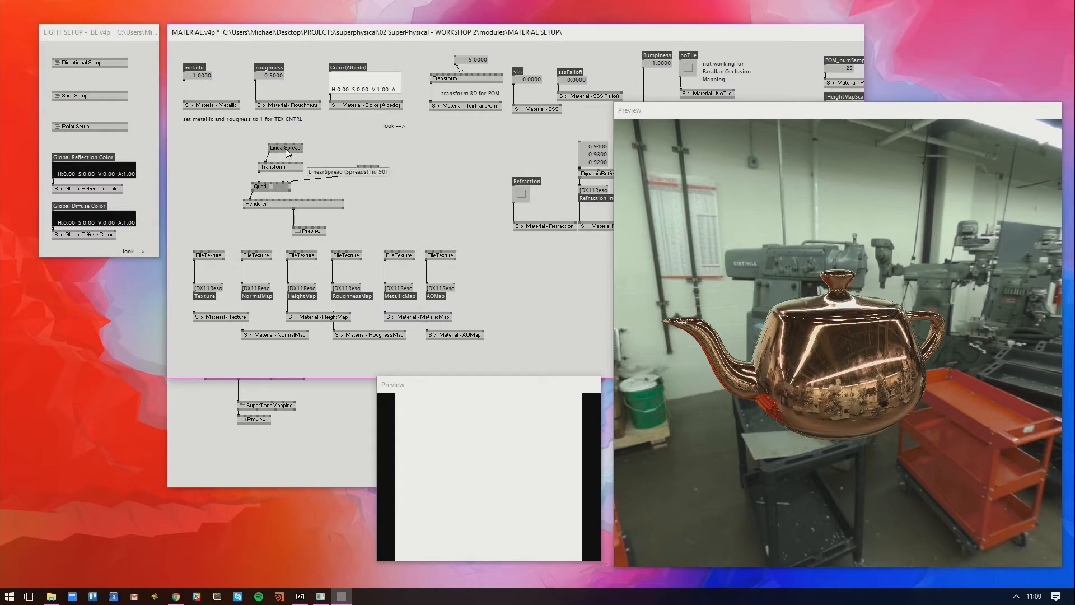
{"action": "left_click_drag", "start_coordinate": [374, 144], "coordinate": [232, 235]}
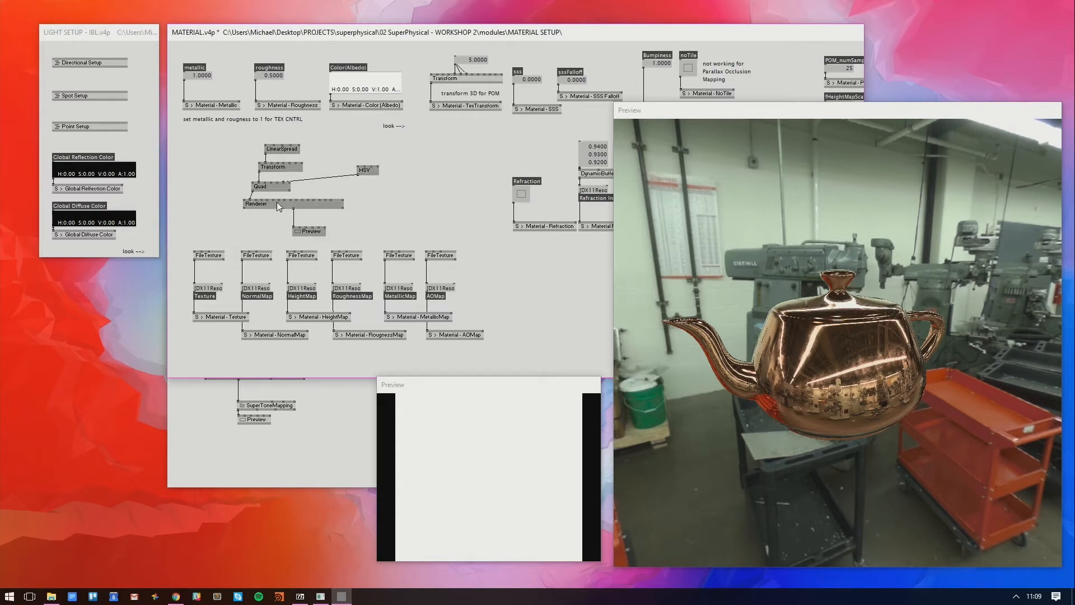
{"action": "left_click_drag", "start_coordinate": [277, 201], "coordinate": [238, 218]}
{"action": "left_click_drag", "start_coordinate": [356, 152], "coordinate": [235, 204]}
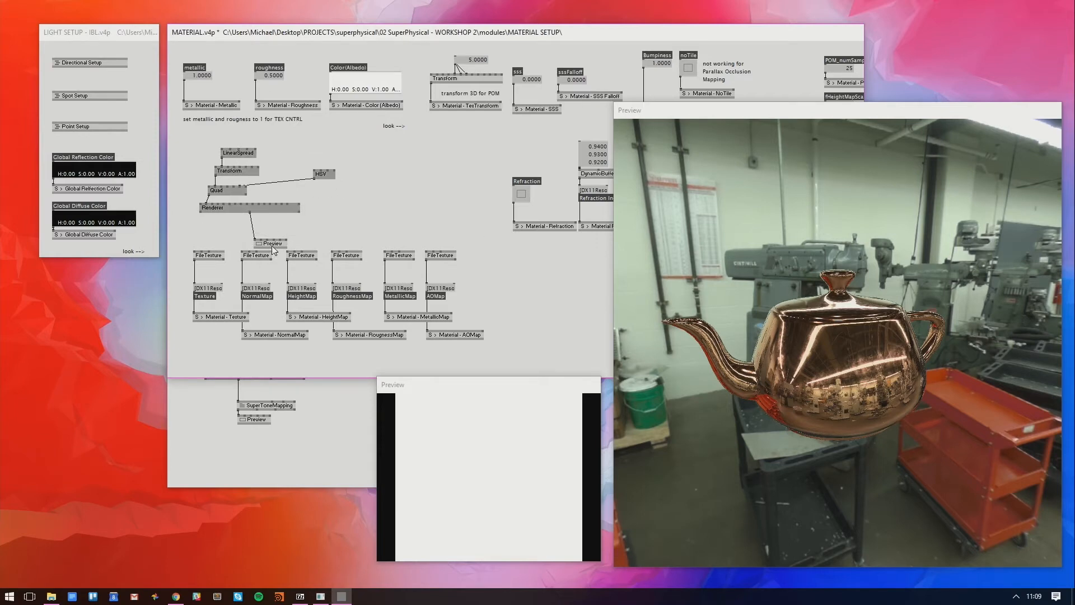
Create a value box on the LinearSpread's Spread Count input
{"action": "double_click", "coordinate": [364, 176]}
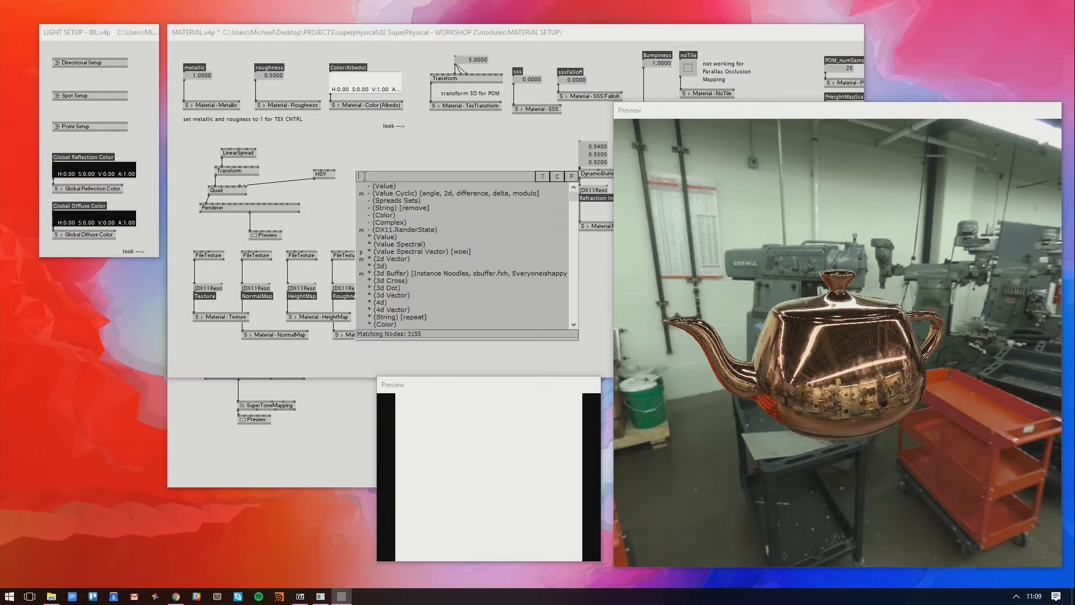
{"action": "key", "text": "Escape"}
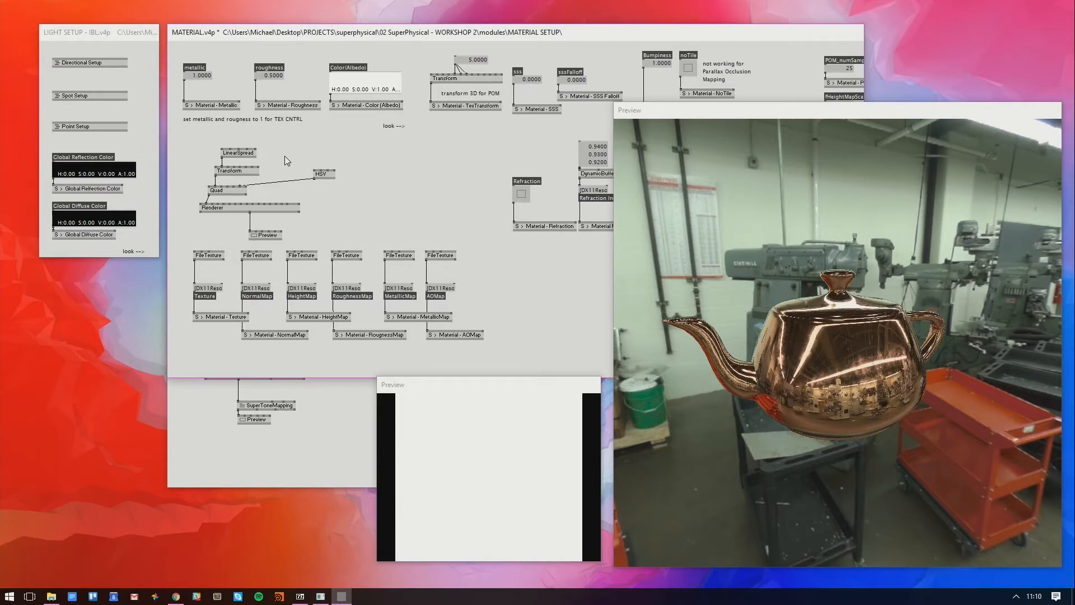
{"action": "middle_click", "coordinate": [254, 148]}
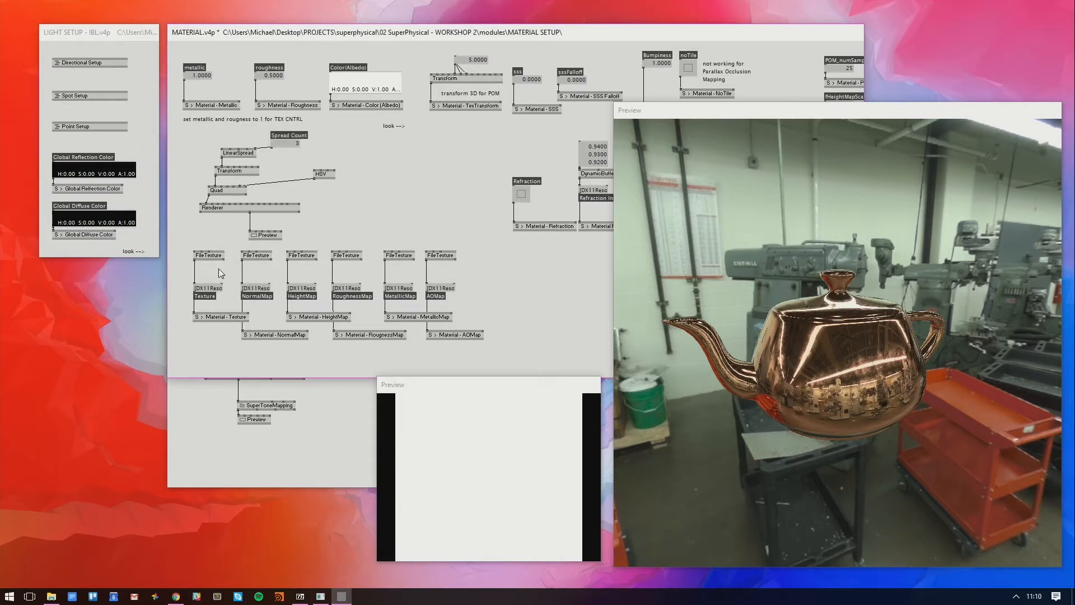
Move all the texture map nodes further down to free space below the Preview node
{"action": "left_click_drag", "start_coordinate": [179, 252], "coordinate": [476, 343]}
{"action": "left_click_drag", "start_coordinate": [440, 256], "coordinate": [179, 367]}
{"action": "left_click_drag", "start_coordinate": [210, 265], "coordinate": [206, 298]}
{"action": "left_click", "coordinate": [379, 232]}
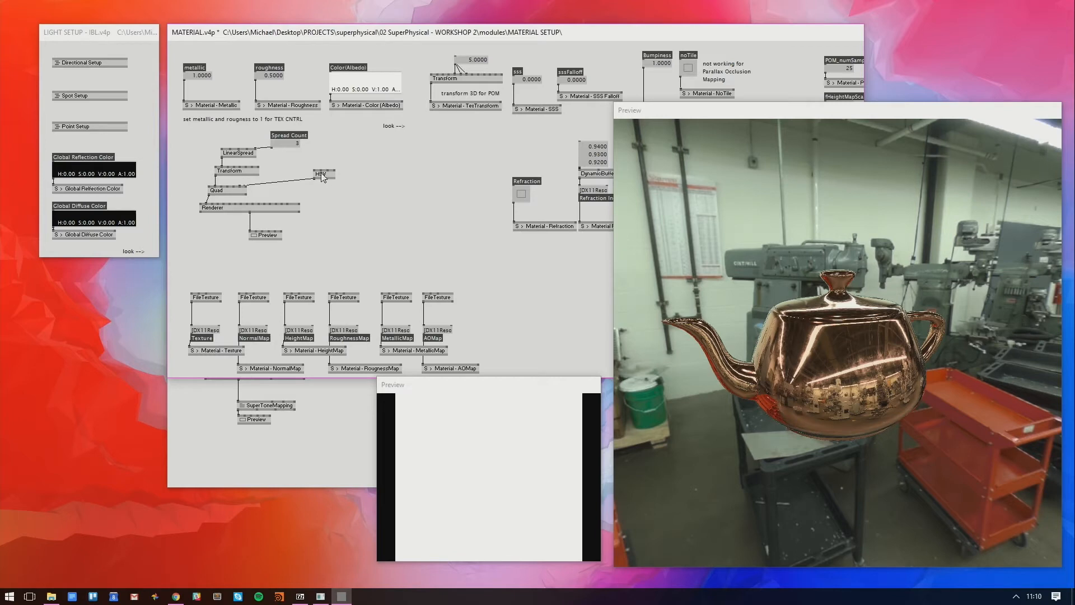
Add a second LinearSpread (Spreads) node above the HSV node
{"action": "double_click", "coordinate": [361, 159]}
{"action": "type", "text": "lineras"}
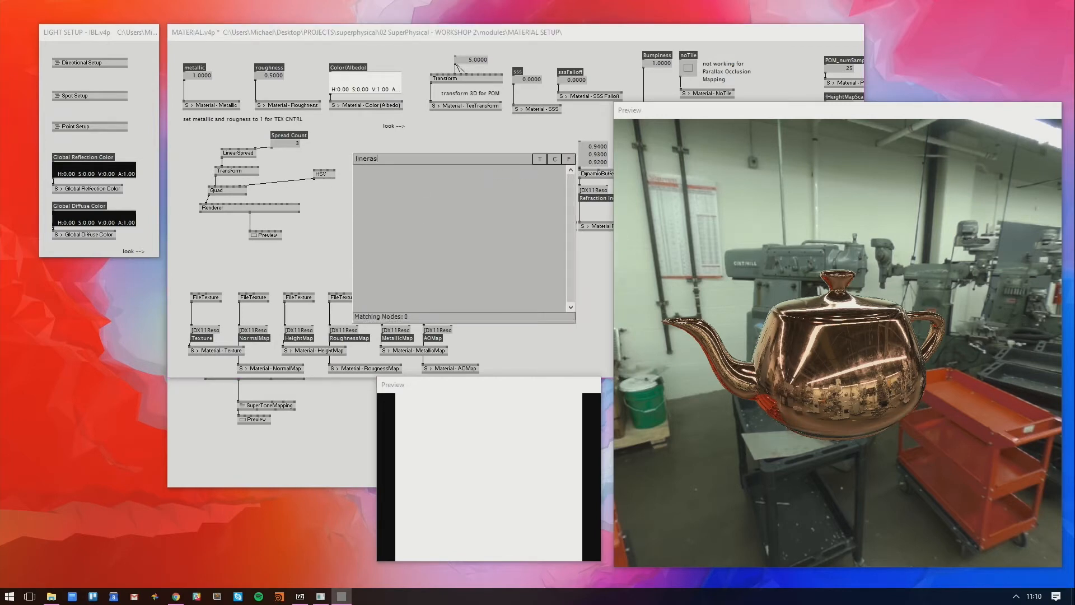
{"action": "key", "text": "BackSpace"}
{"action": "key", "text": "BackSpace"}
{"action": "key", "text": "BackSpace"}
{"action": "type", "text": "a"}
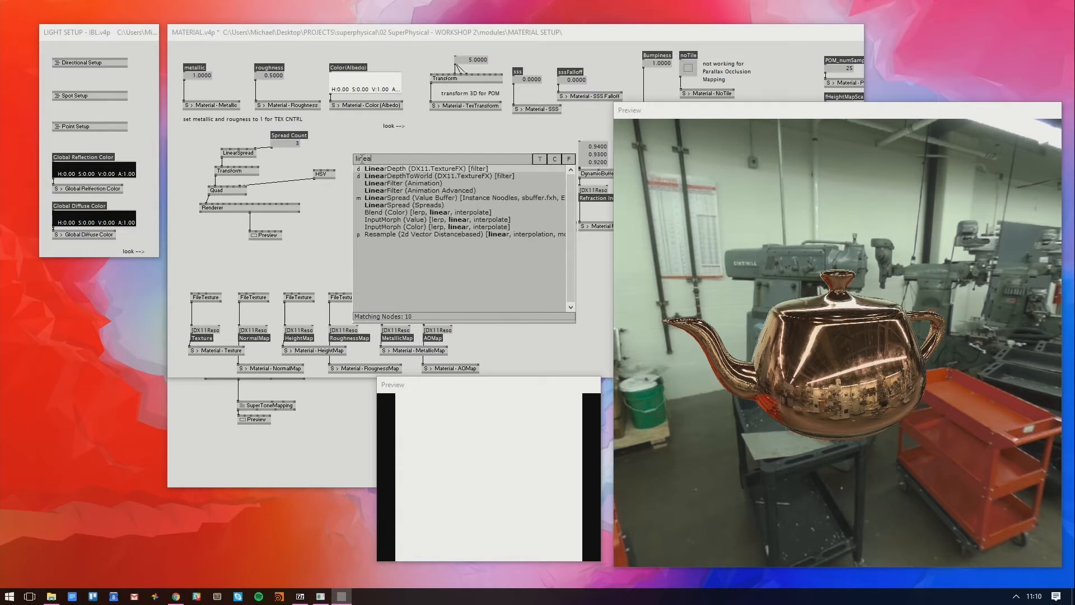
{"action": "type", "text": "rs"}
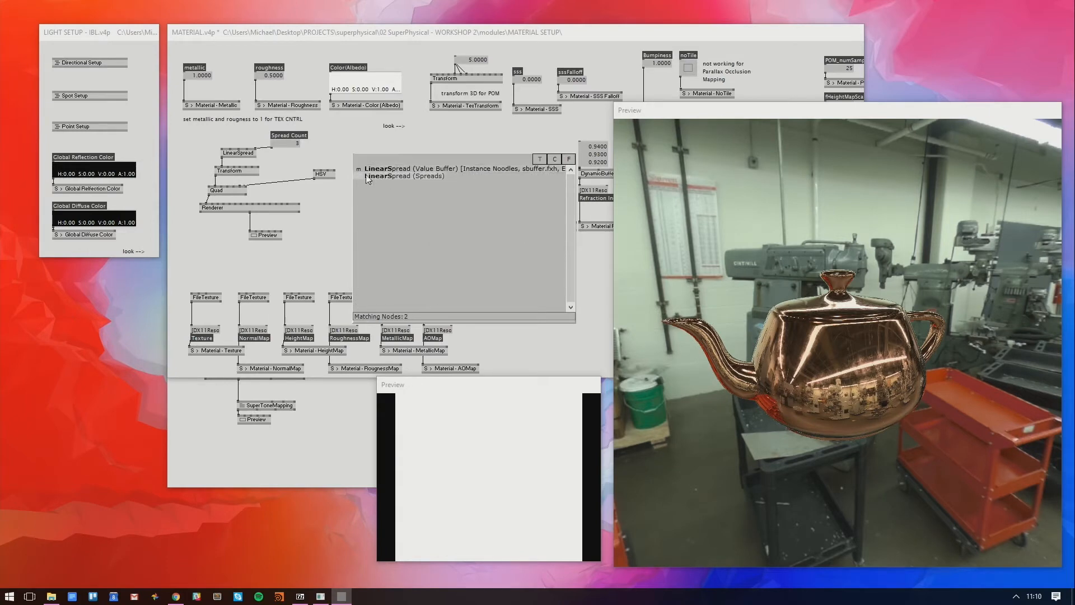
{"action": "left_click", "coordinate": [383, 172]}
Connect the Spread Count box to the second LinearSpread and link that node's output to the HSV node's Value input
{"action": "left_click", "coordinate": [273, 147]}
{"action": "left_click", "coordinate": [386, 150]}
{"action": "left_click", "coordinate": [357, 150]}
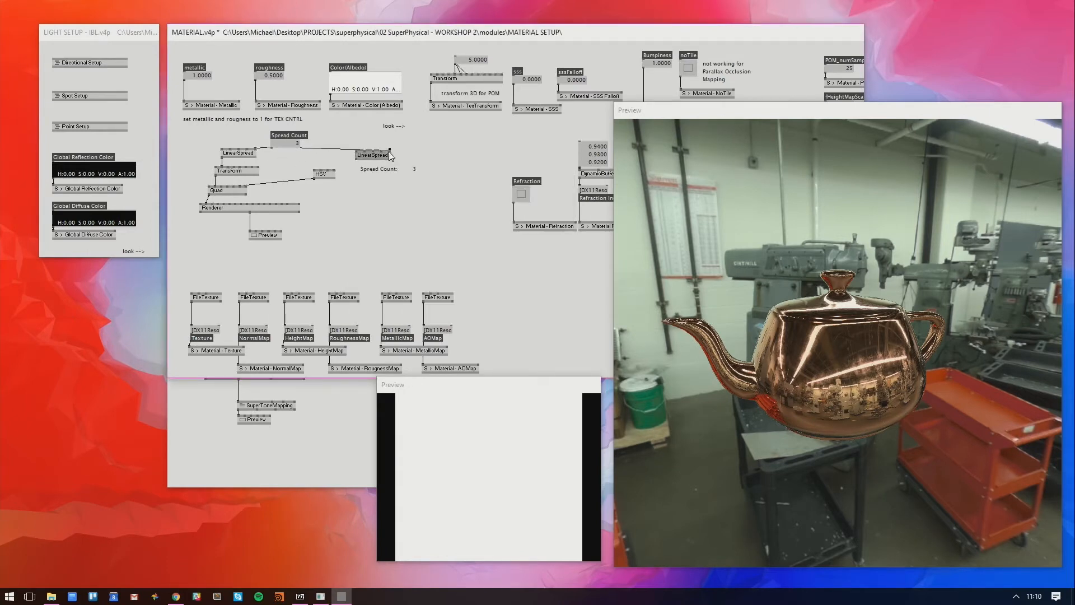
{"action": "left_click", "coordinate": [358, 158]}
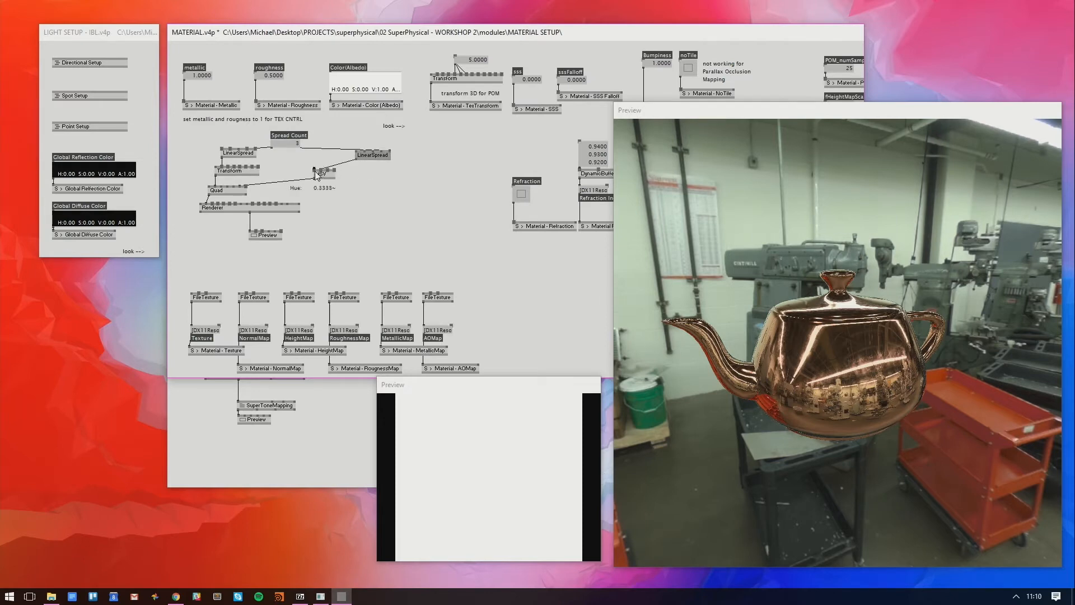
{"action": "left_click", "coordinate": [328, 171]}
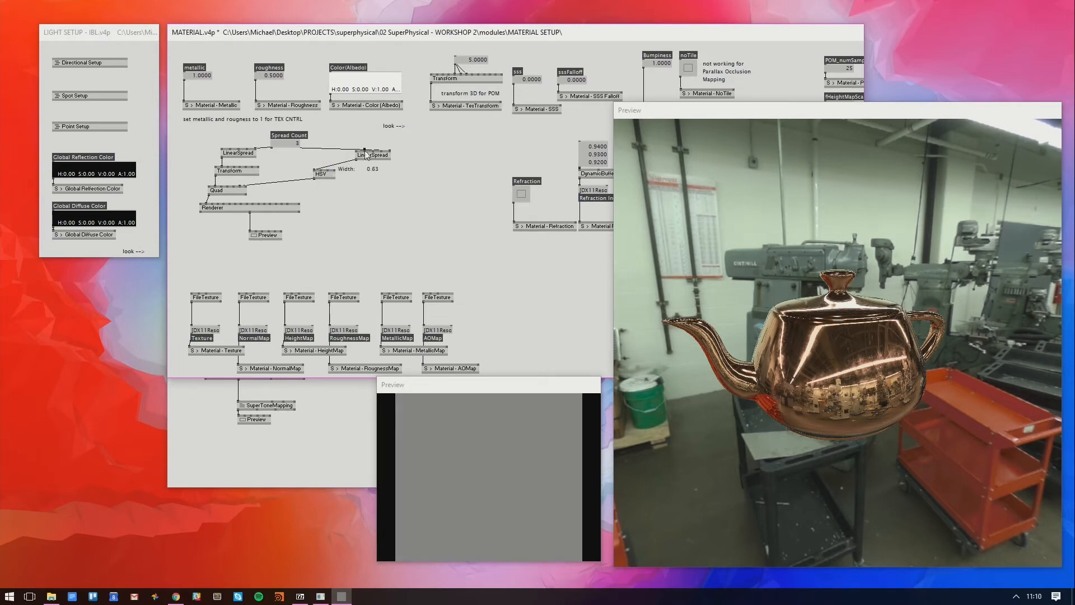
Set the HSV node's Saturation to 1 and expose it in a value box above the node
{"action": "left_click", "coordinate": [310, 179]}
{"action": "right_click", "coordinate": [325, 175]}
{"action": "type", "text": "1"}
{"action": "key", "text": "Return"}
{"action": "left_click", "coordinate": [321, 170]}
{"action": "middle_click", "coordinate": [325, 154]}
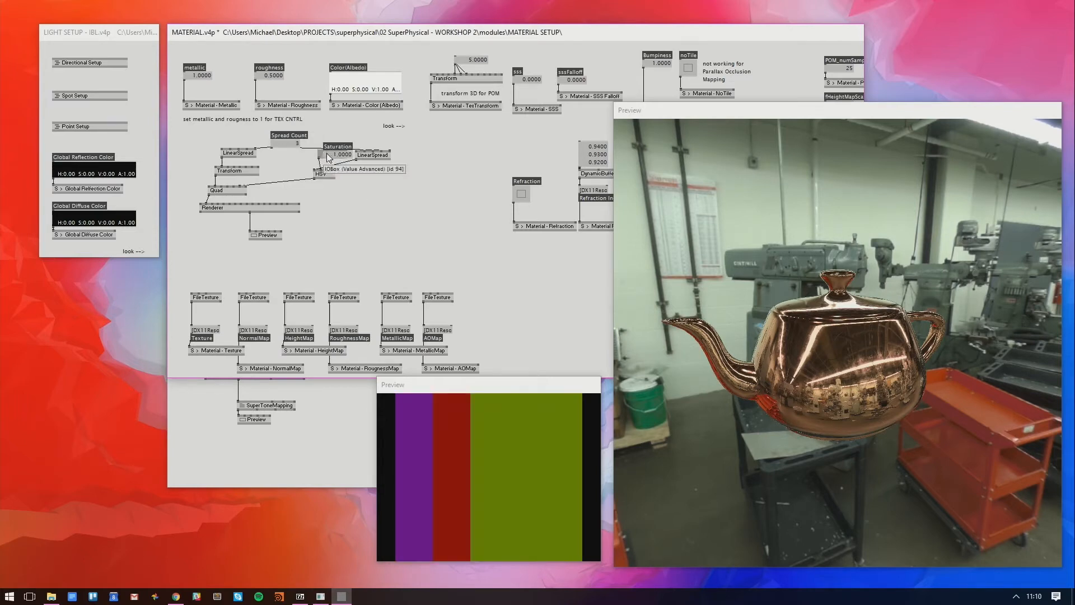
{"action": "left_click_drag", "start_coordinate": [334, 156], "coordinate": [329, 155]}
Set the HSV node's Value input to 1
{"action": "left_click", "coordinate": [328, 169]}
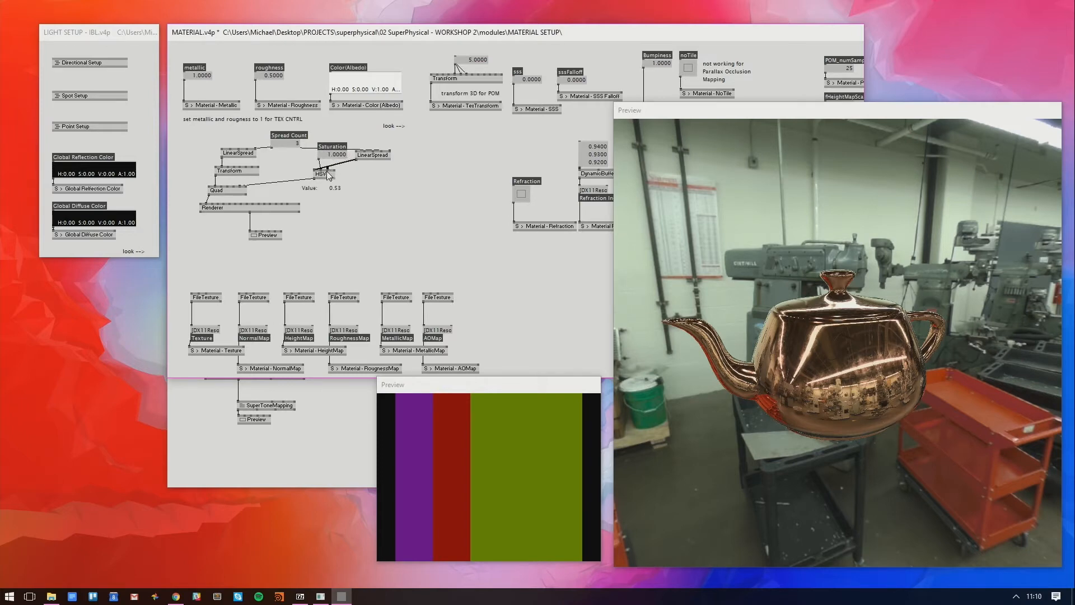
{"action": "type", "text": "1"}
{"action": "key", "text": "Return"}
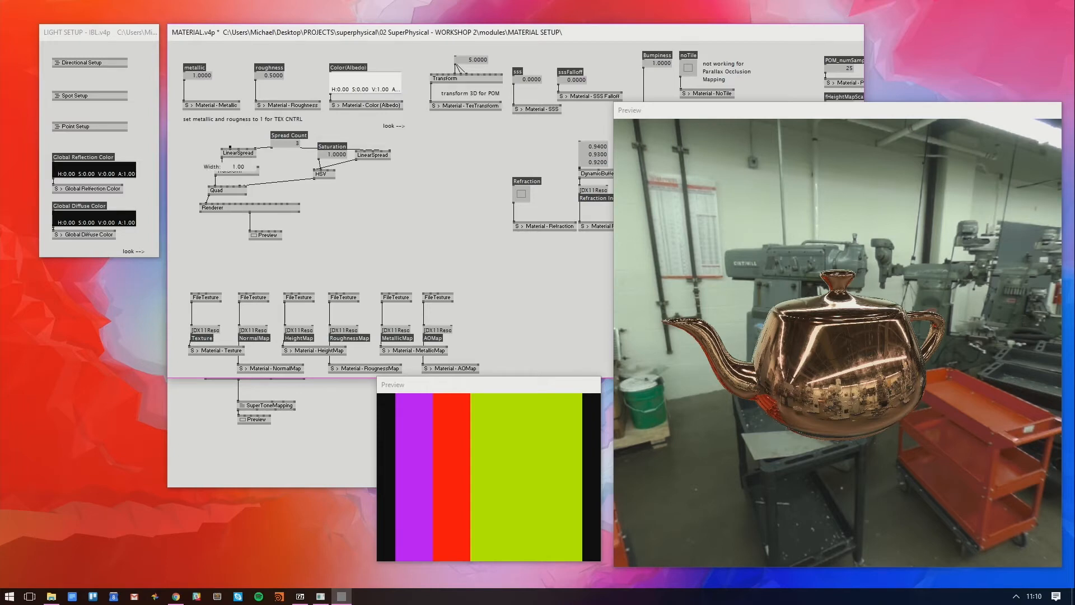
Set the Width of the LinearSpread feeding the Transform to 2 in a new value box, and set the Transform's ScaleX to 0.66
{"action": "left_click_drag", "start_coordinate": [230, 147], "coordinate": [230, 122]}
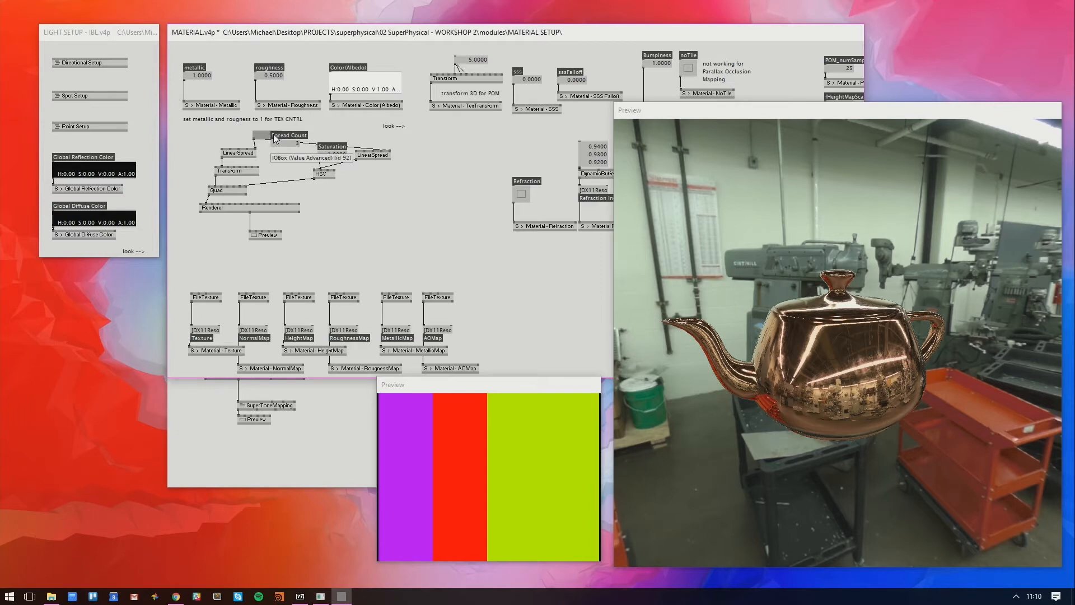
{"action": "left_click_drag", "start_coordinate": [274, 139], "coordinate": [257, 131]}
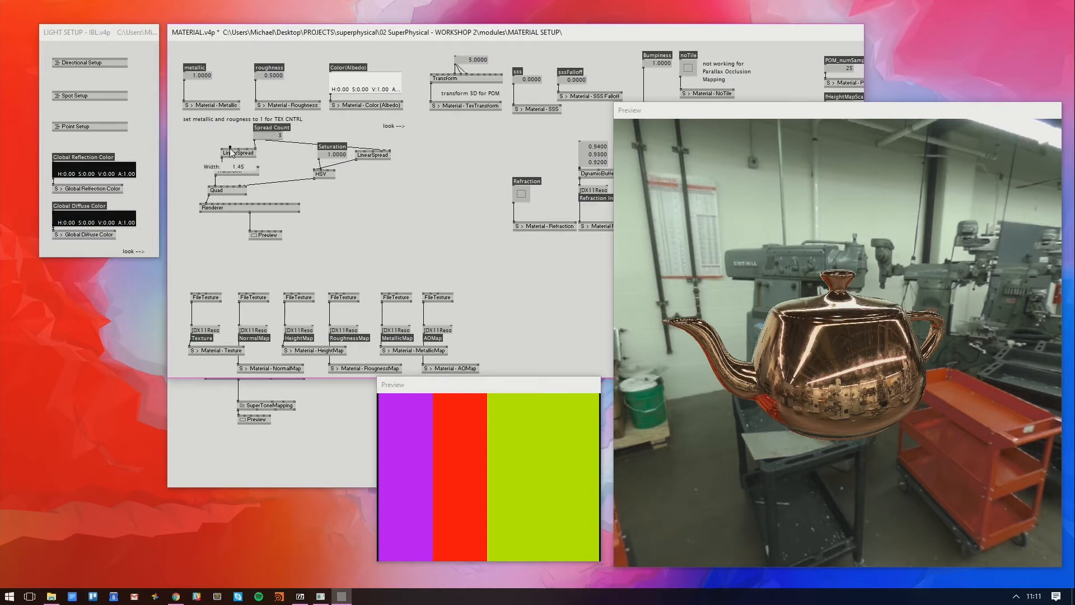
{"action": "right_click", "coordinate": [230, 148]}
{"action": "type", "text": "2"}
{"action": "left_click", "coordinate": [274, 161]}
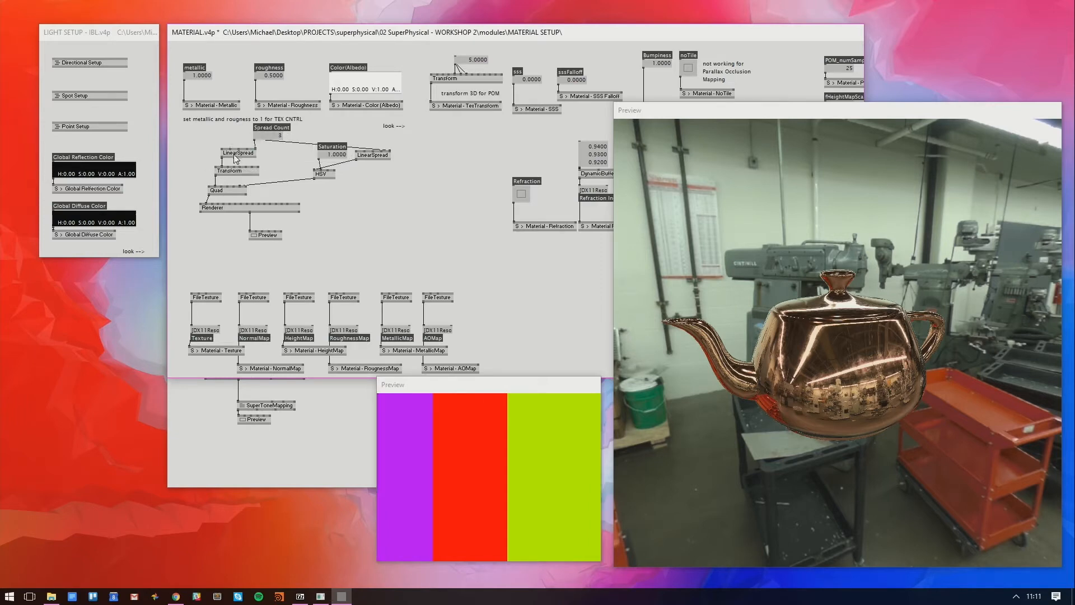
{"action": "middle_click", "coordinate": [230, 148]}
{"action": "left_click_drag", "start_coordinate": [234, 166], "coordinate": [234, 184]}
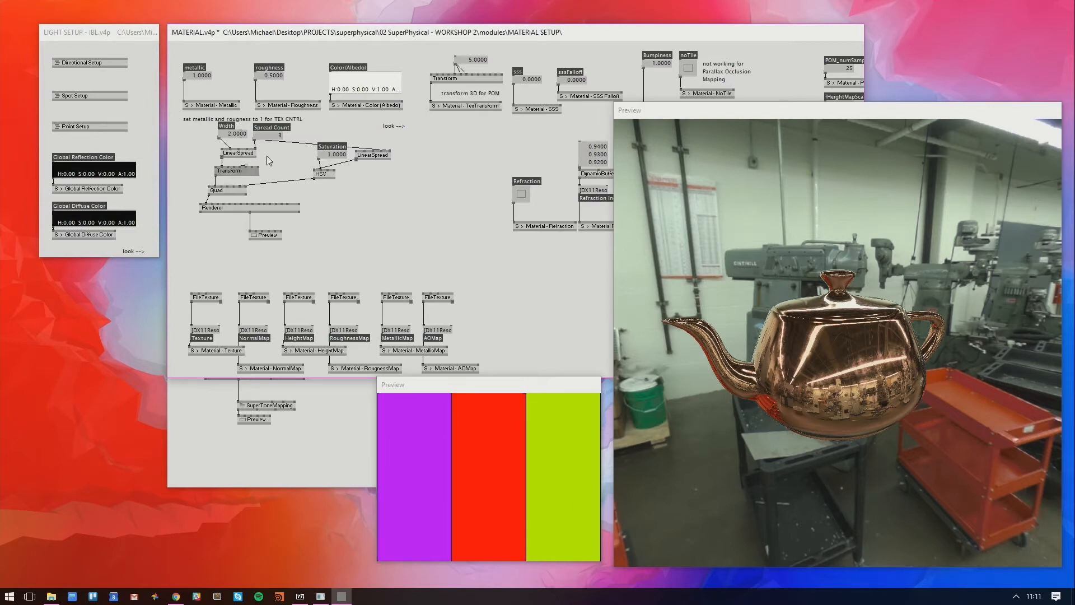
Add a Divide (Value) node near the ScaleX box and feed it Width as dividend and Spread Count as divisor
{"action": "double_click", "coordinate": [348, 217]}
{"action": "type", "text": "/"}
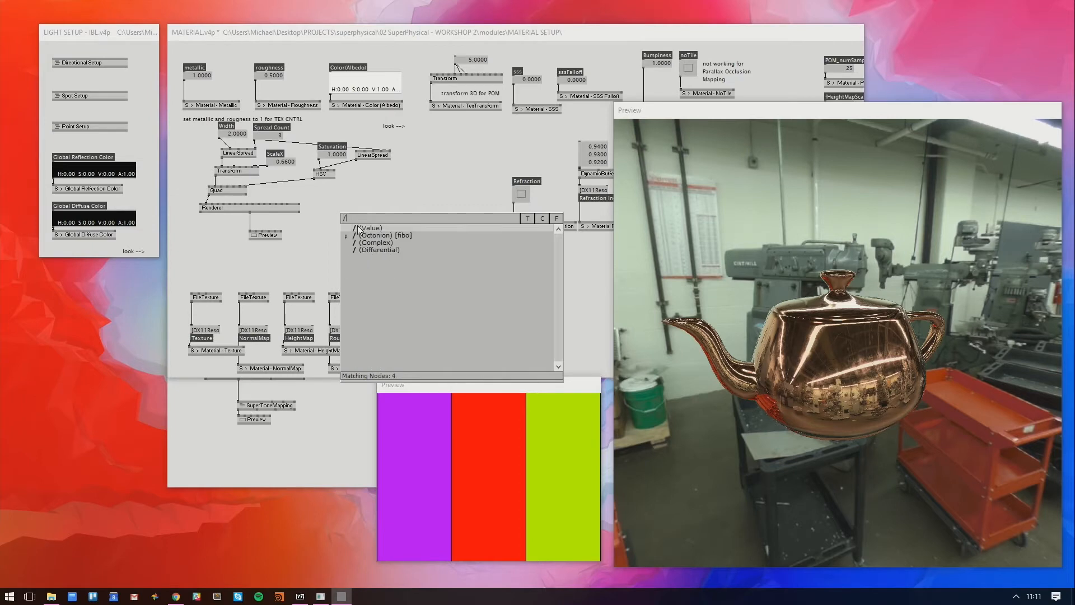
{"action": "left_click", "coordinate": [357, 227]}
{"action": "left_click_drag", "start_coordinate": [349, 215], "coordinate": [297, 151]}
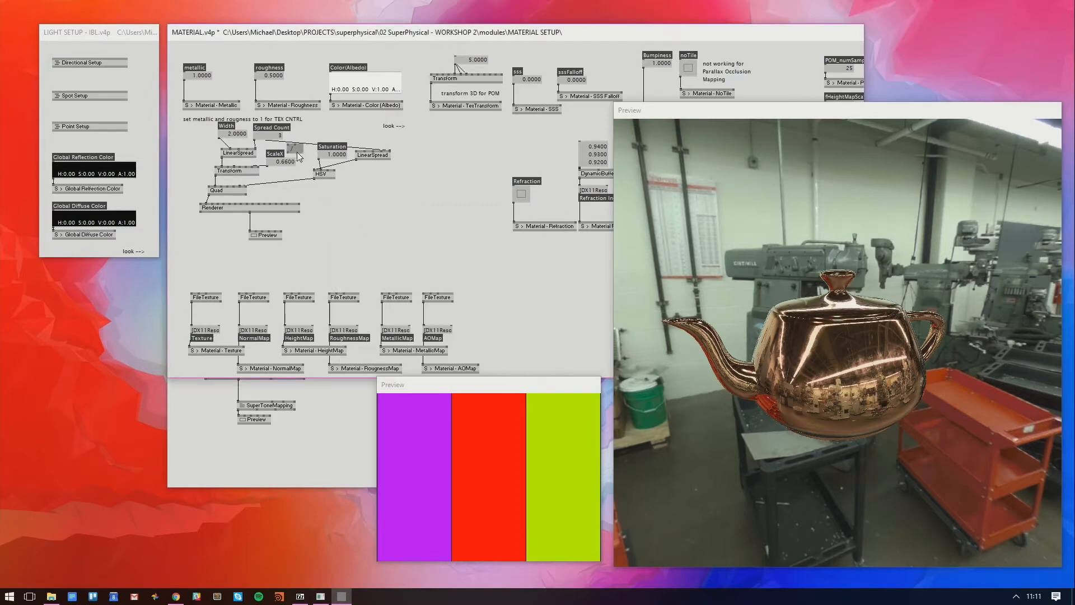
{"action": "left_click", "coordinate": [256, 141]}
{"action": "left_click", "coordinate": [296, 146]}
{"action": "left_click", "coordinate": [288, 146]}
{"action": "left_click", "coordinate": [219, 138]}
Move the Transform, Quad, Renderer and Preview nodes down to make room below the spread nodes
{"action": "left_click_drag", "start_coordinate": [197, 162], "coordinate": [266, 231]}
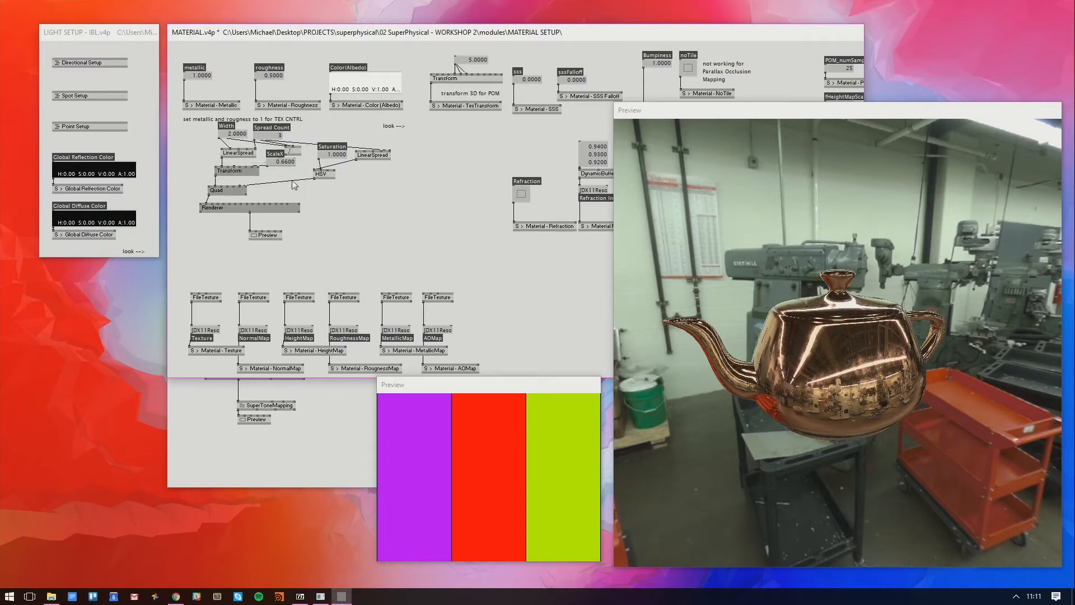
{"action": "left_click_drag", "start_coordinate": [285, 168], "coordinate": [284, 181]}
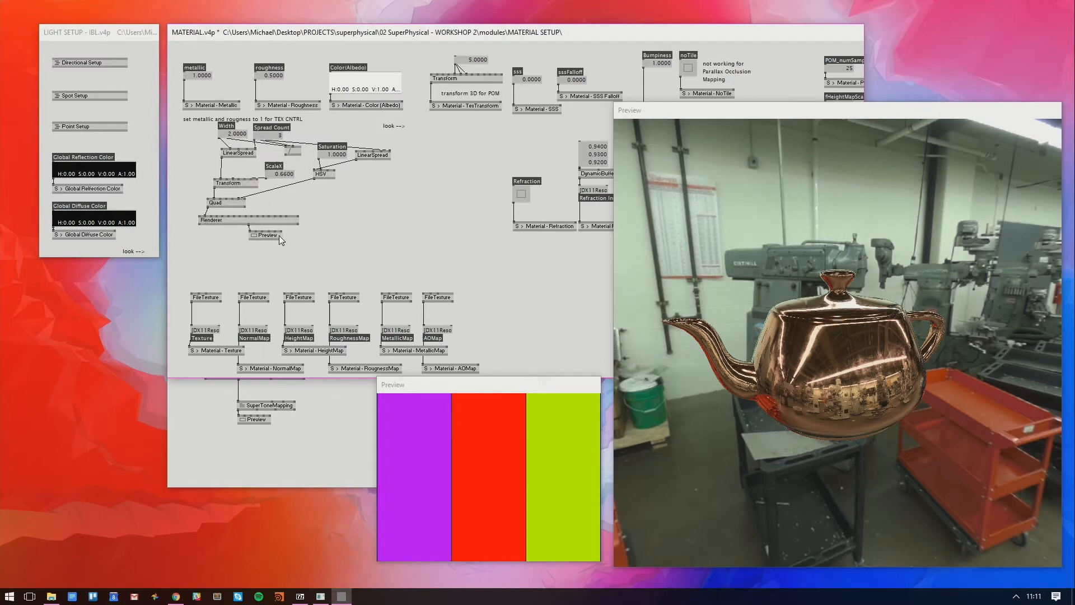
{"action": "left_click_drag", "start_coordinate": [279, 235], "coordinate": [276, 261]}
{"action": "left_click_drag", "start_coordinate": [186, 188], "coordinate": [245, 224]}
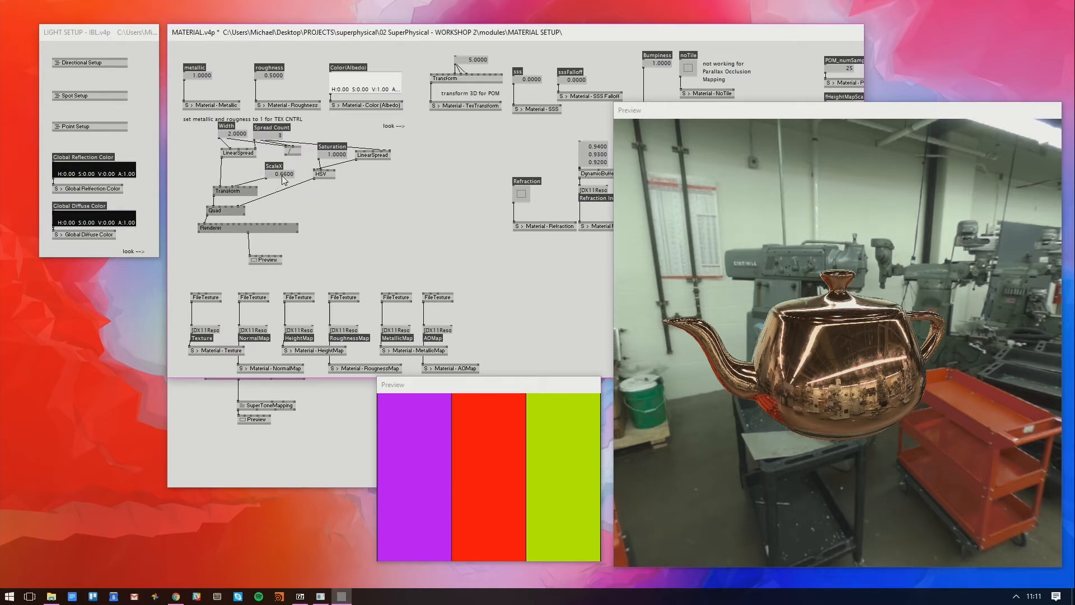
Place the ScaleX box directly above the Transform and connect the Divide node's output to it
{"action": "mouse_move", "coordinate": [280, 176]}
{"action": "left_mouse_down"}
{"action": "mouse_move", "coordinate": [250, 174]}
{"action": "mouse_move", "coordinate": [284, 168]}
{"action": "left_mouse_up"}
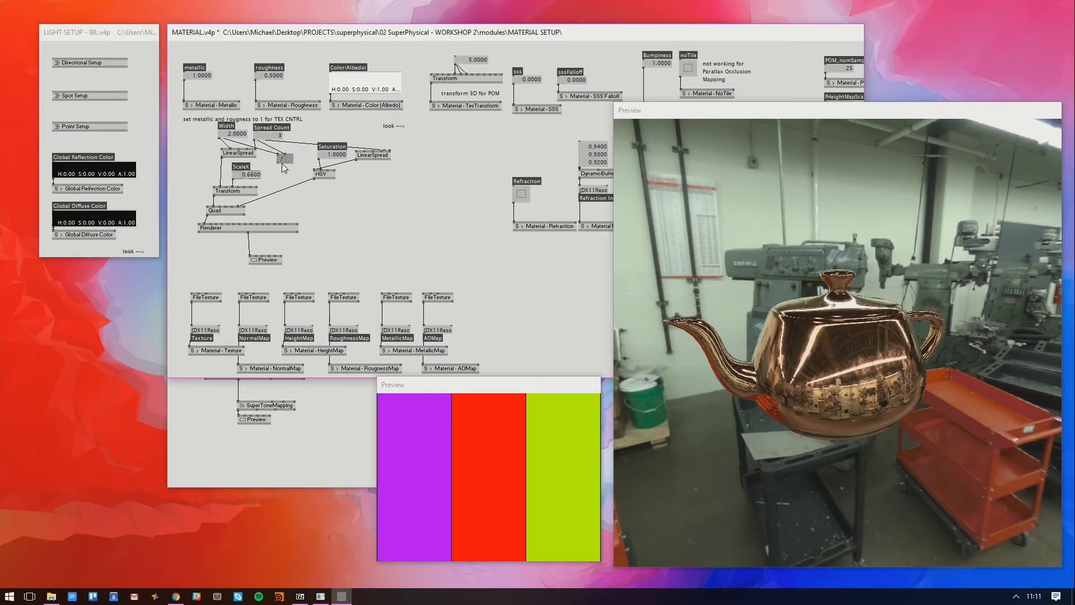
{"action": "left_click", "coordinate": [279, 163]}
{"action": "left_click", "coordinate": [233, 171]}
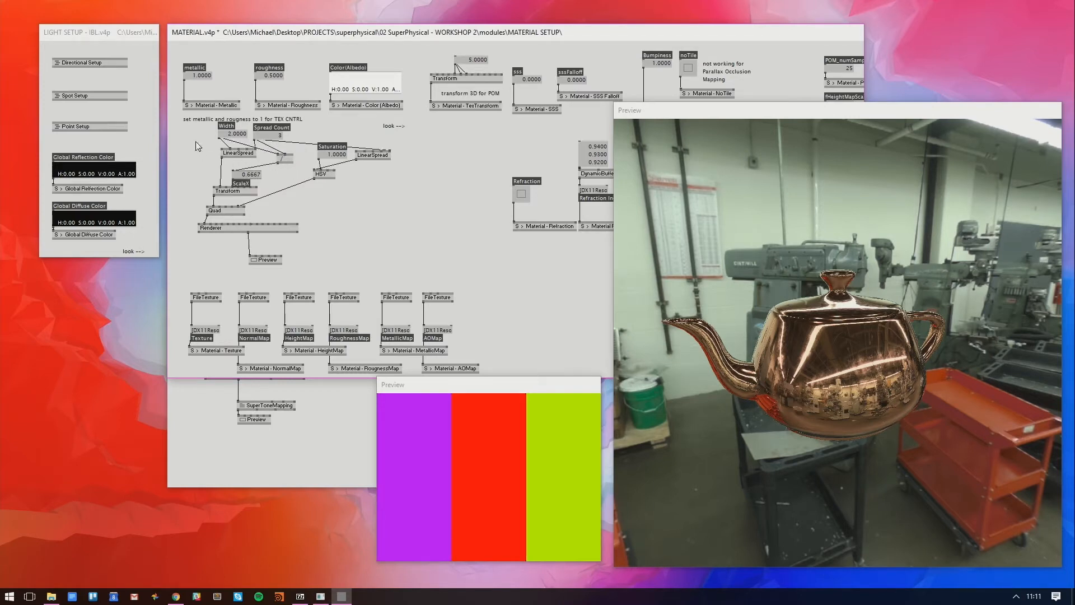
Shift the whole quad network slightly down, just above the texture map nodes
{"action": "left_click_drag", "start_coordinate": [188, 133], "coordinate": [405, 266]}
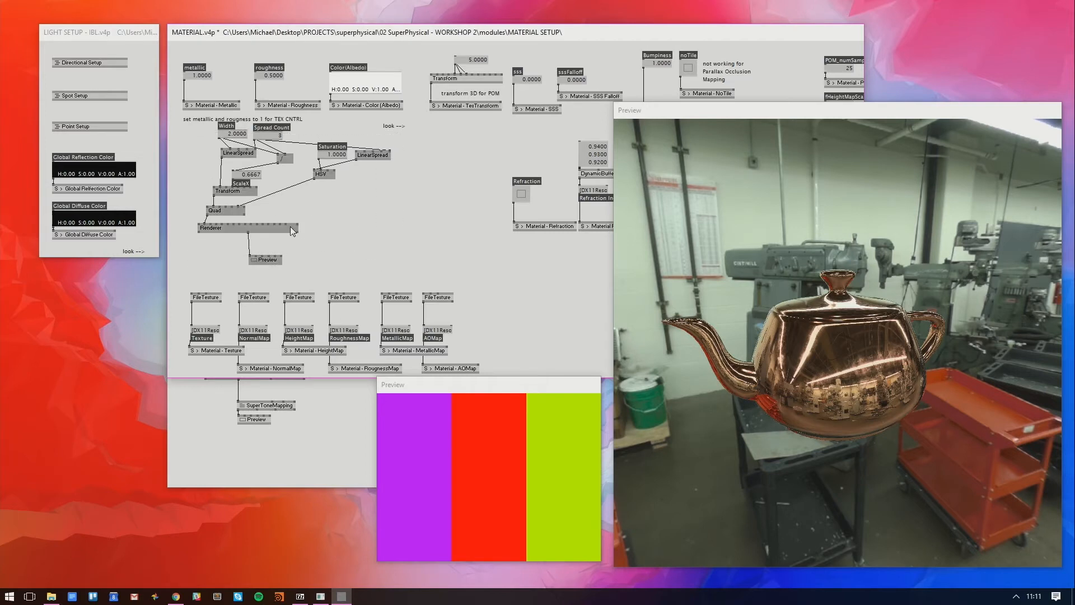
{"action": "left_click_drag", "start_coordinate": [289, 228], "coordinate": [284, 241]}
{"action": "left_click", "coordinate": [331, 233]}
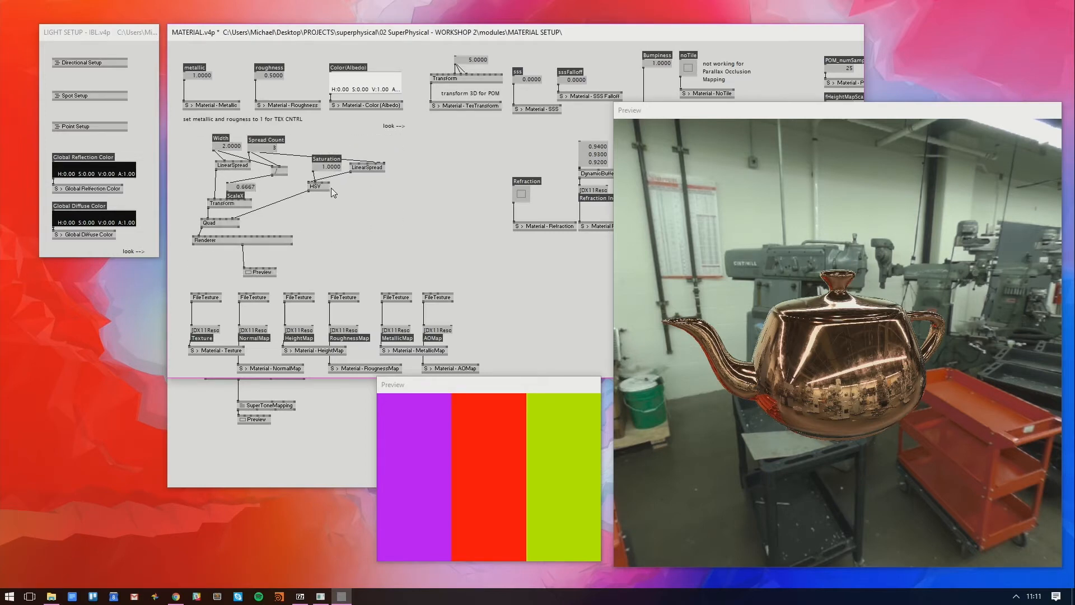
Tidy the network by moving the second LinearSpread, HSV node and Saturation box closer, and nudging the Transform and Divide nodes
{"action": "left_click_drag", "start_coordinate": [364, 167], "coordinate": [307, 207]}
{"action": "left_click", "coordinate": [394, 174]}
{"action": "left_click_drag", "start_coordinate": [353, 166], "coordinate": [313, 188]}
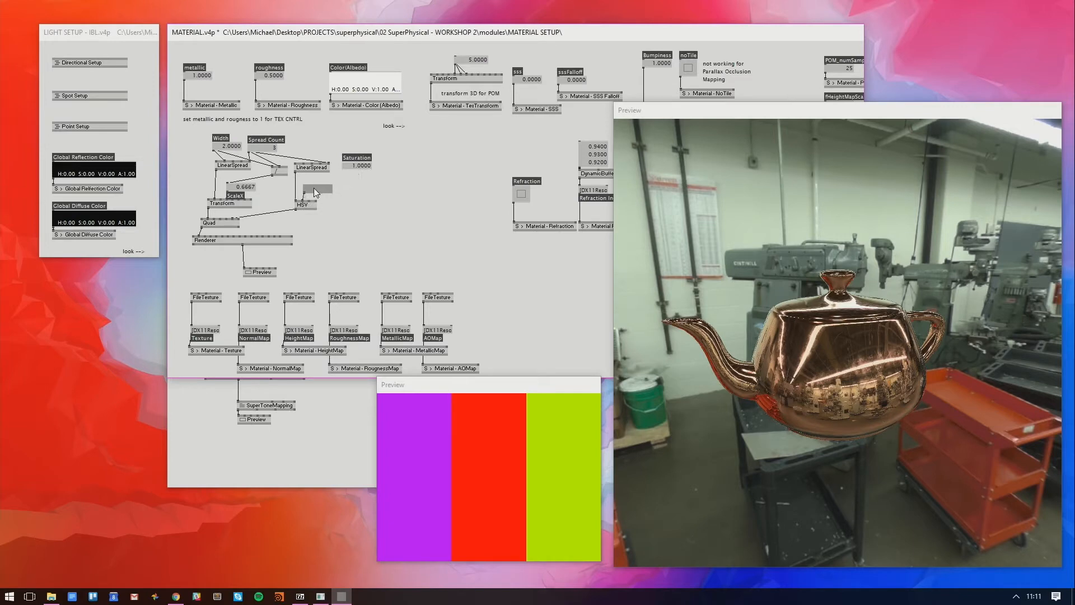
{"action": "left_click_drag", "start_coordinate": [241, 205], "coordinate": [240, 211]}
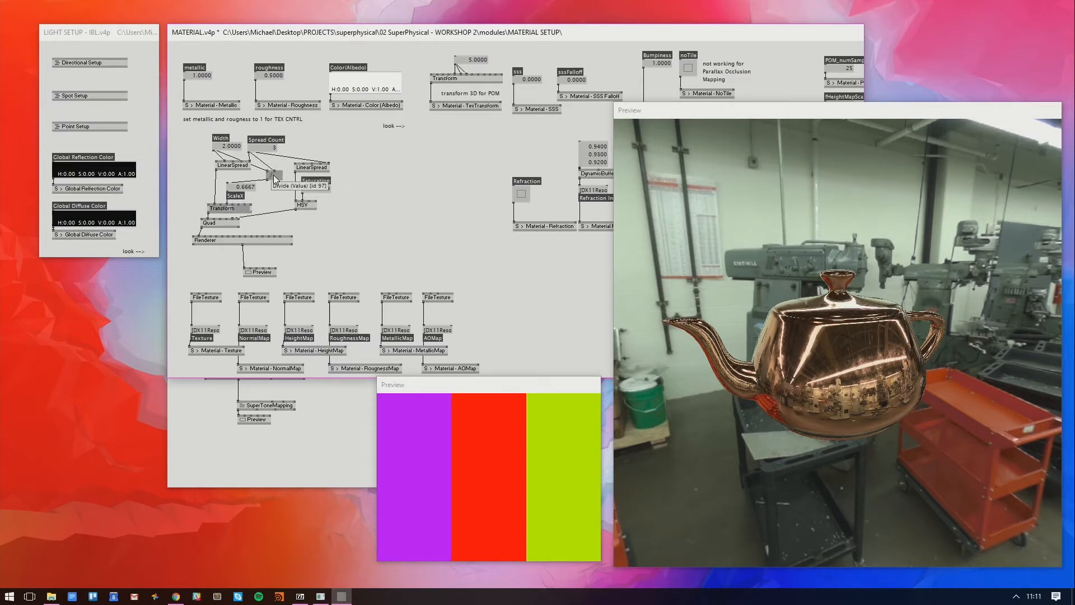
{"action": "left_click_drag", "start_coordinate": [277, 175], "coordinate": [270, 177]}
{"action": "left_click", "coordinate": [396, 192]}
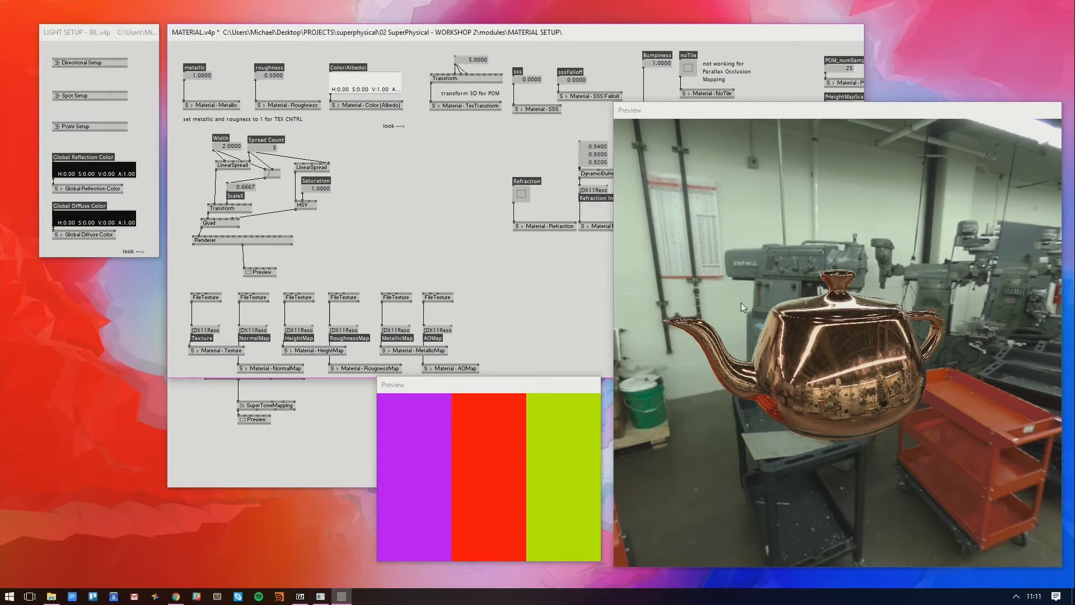
Resize the 02_SuperPhysical - IBL + TEX CNTRL patch window and place it below the LIGHT SETUP window
{"action": "mouse_move", "coordinate": [741, 303]}
{"action": "left_mouse_down"}
{"action": "mouse_move", "coordinate": [747, 334]}
{"action": "mouse_move", "coordinate": [743, 316]}
{"action": "left_mouse_up"}
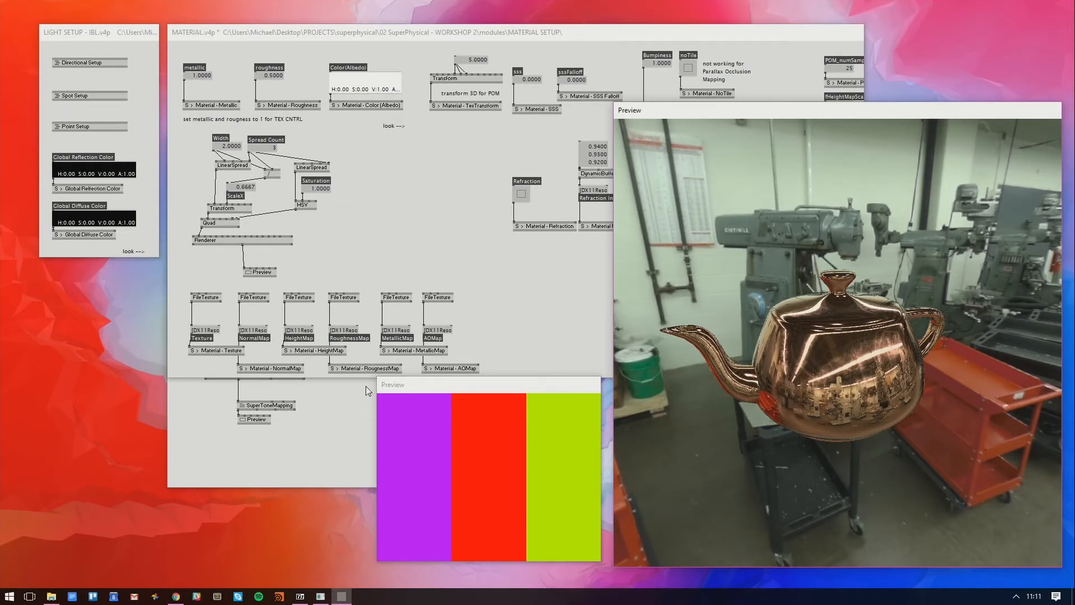
{"action": "right_click", "coordinate": [336, 430]}
{"action": "left_click_drag", "start_coordinate": [340, 149], "coordinate": [183, 248]}
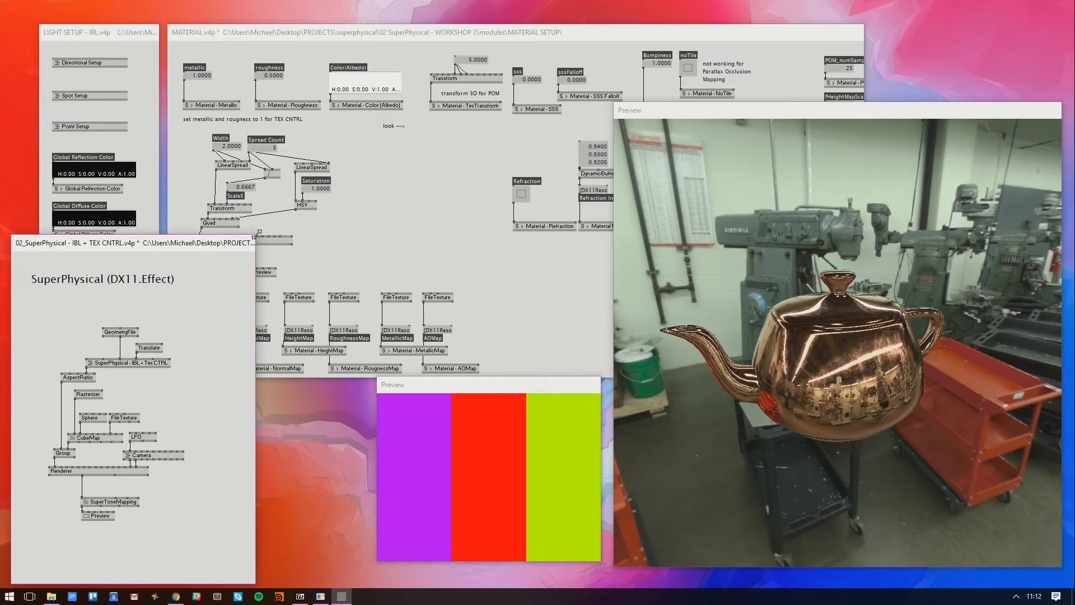
{"action": "left_click_drag", "start_coordinate": [256, 235], "coordinate": [209, 304]}
{"action": "left_click_drag", "start_coordinate": [176, 314], "coordinate": [171, 281]}
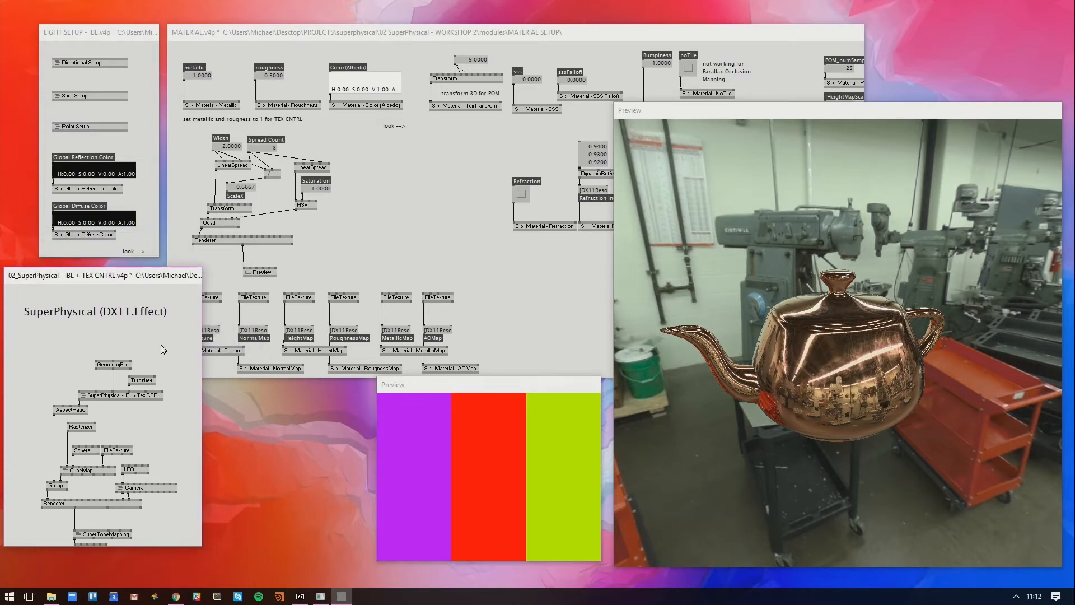
{"action": "double_click", "coordinate": [160, 345]}
{"action": "left_click", "coordinate": [140, 339]}
{"action": "mouse_move", "coordinate": [156, 350]}
{"action": "left_mouse_down"}
{"action": "mouse_move", "coordinate": [129, 351]}
{"action": "mouse_move", "coordinate": [159, 348]}
{"action": "left_mouse_up"}
{"action": "left_click_drag", "start_coordinate": [200, 551], "coordinate": [236, 572]}
Add a Cons (DX11.Geometry) node beside the Translate node in the main patch
{"action": "double_click", "coordinate": [174, 380]}
{"action": "type", "text": "c"}
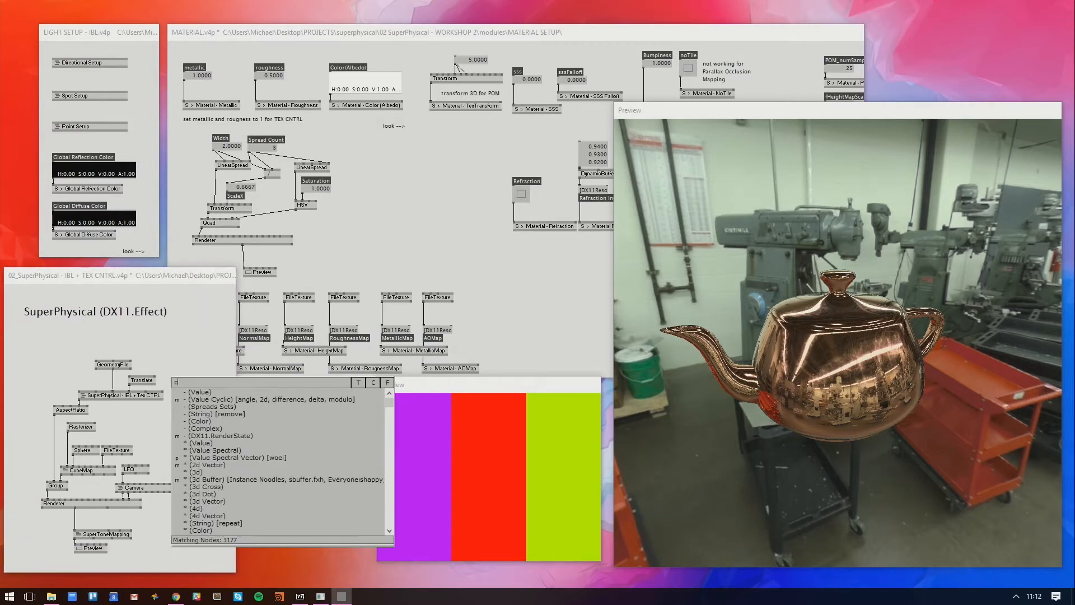
{"action": "type", "text": "r"}
{"action": "key", "text": "BackSpace"}
{"action": "type", "text": "ons ge"}
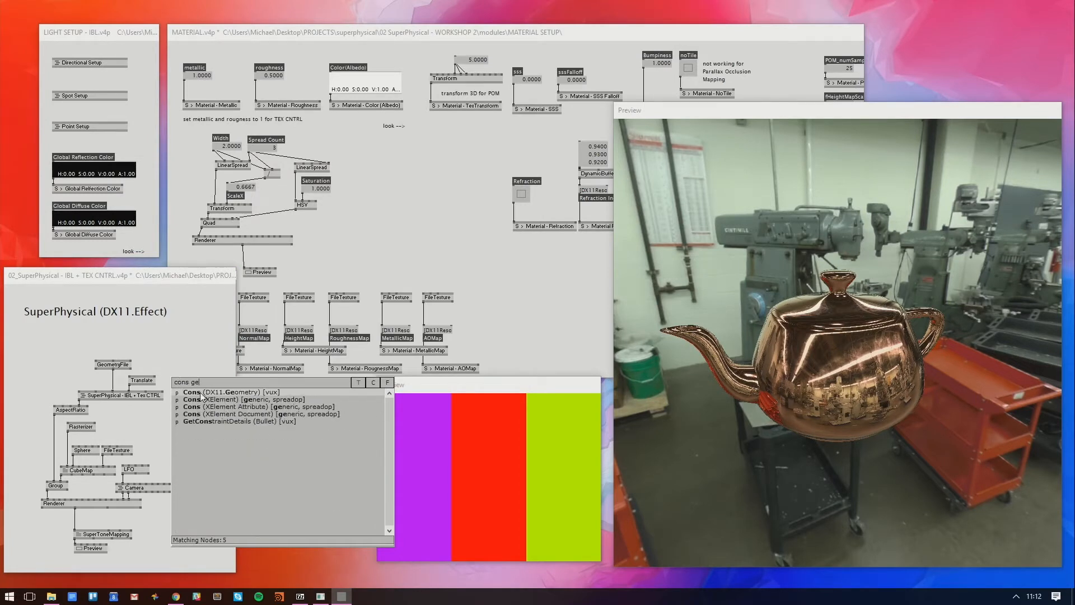
{"action": "left_click", "coordinate": [200, 392]}
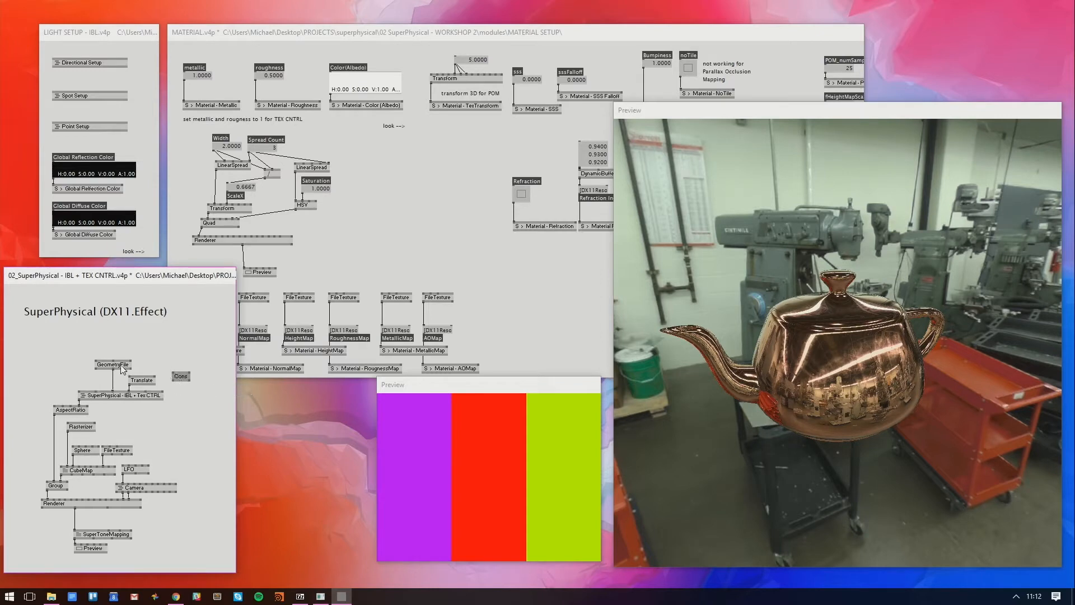
Add a Sphere (DX11.Geometry) node above the Cons node and set its Resolution X to 64
{"action": "double_click", "coordinate": [169, 349]}
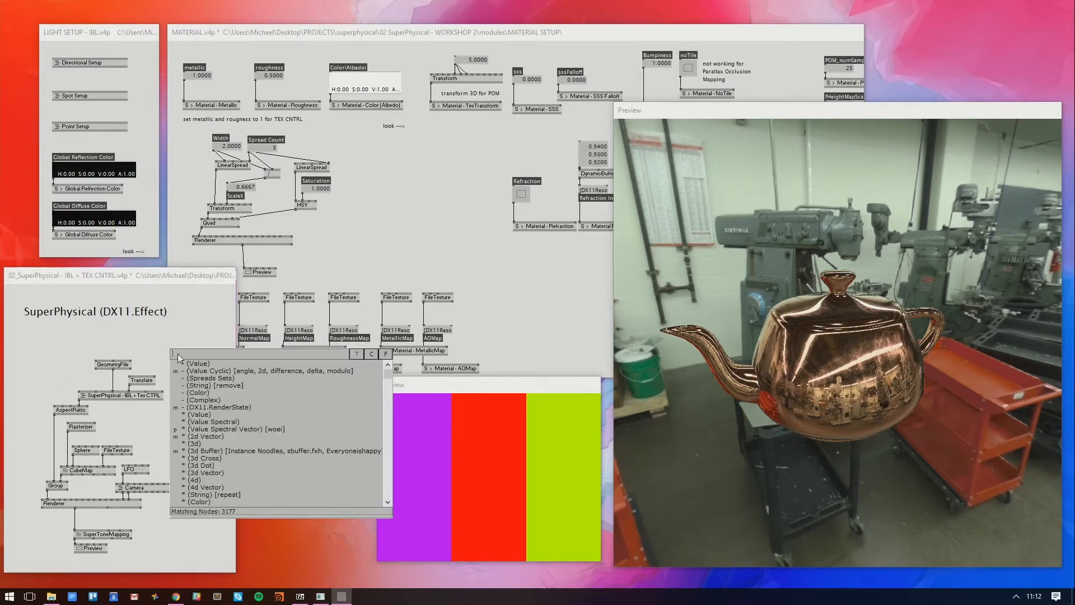
{"action": "type", "text": "spher"}
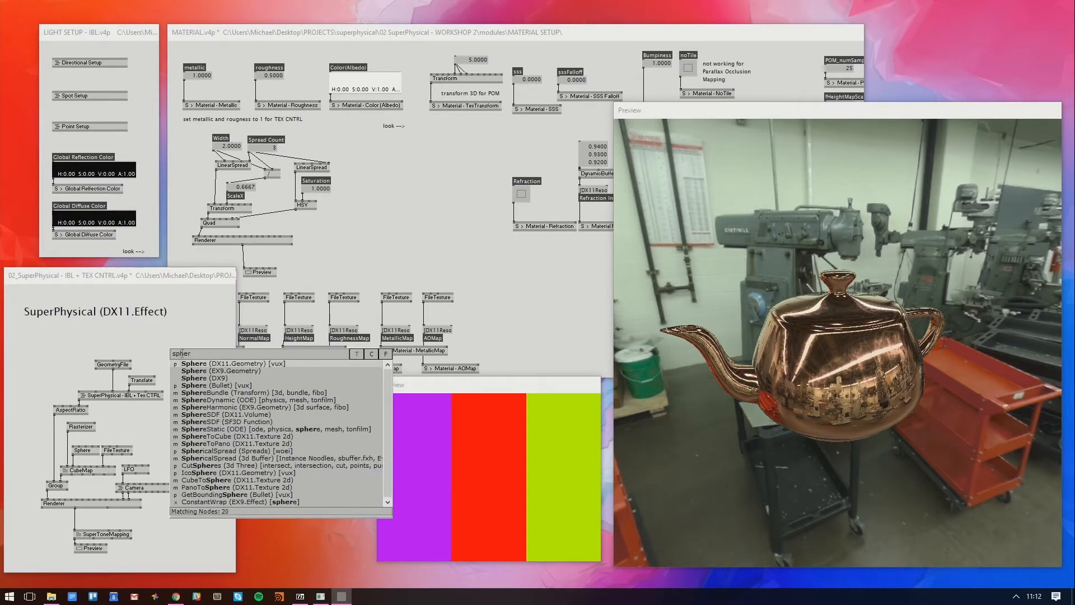
{"action": "type", "text": "e"}
{"action": "key", "text": "Return"}
{"action": "left_click_drag", "start_coordinate": [193, 350], "coordinate": [202, 348]}
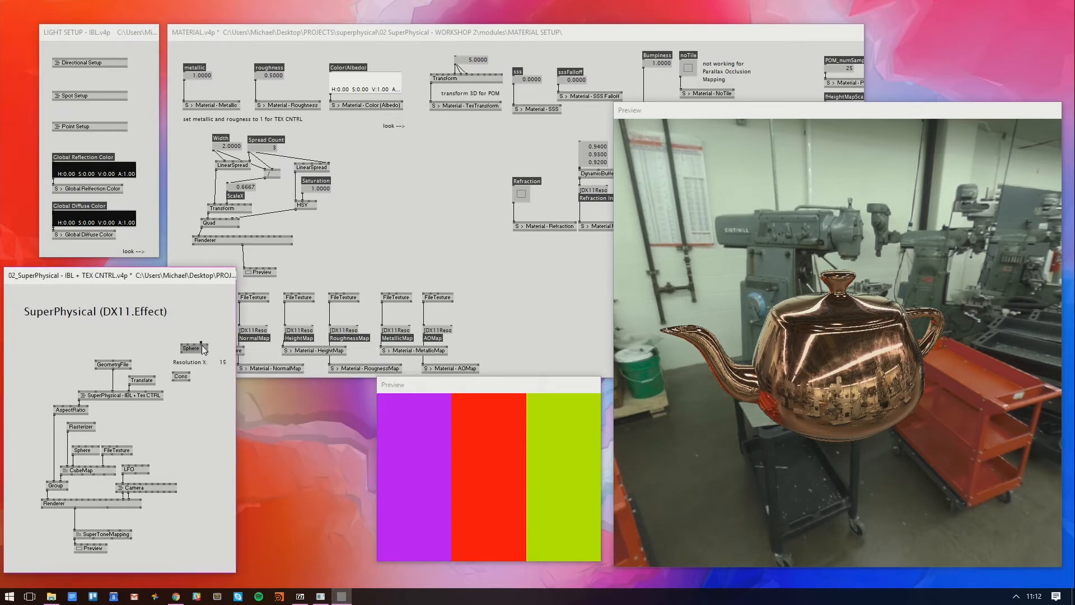
{"action": "right_click", "coordinate": [201, 343]}
{"action": "type", "text": "64"}
{"action": "key", "text": "Return"}
Connect the Sphere to the Cons node and replace the SuperPhysical node's GeometryFile link with the Cons output
{"action": "left_click", "coordinate": [182, 352]}
{"action": "left_click", "coordinate": [191, 372]}
{"action": "right_click", "coordinate": [113, 381]}
{"action": "left_click", "coordinate": [173, 381]}
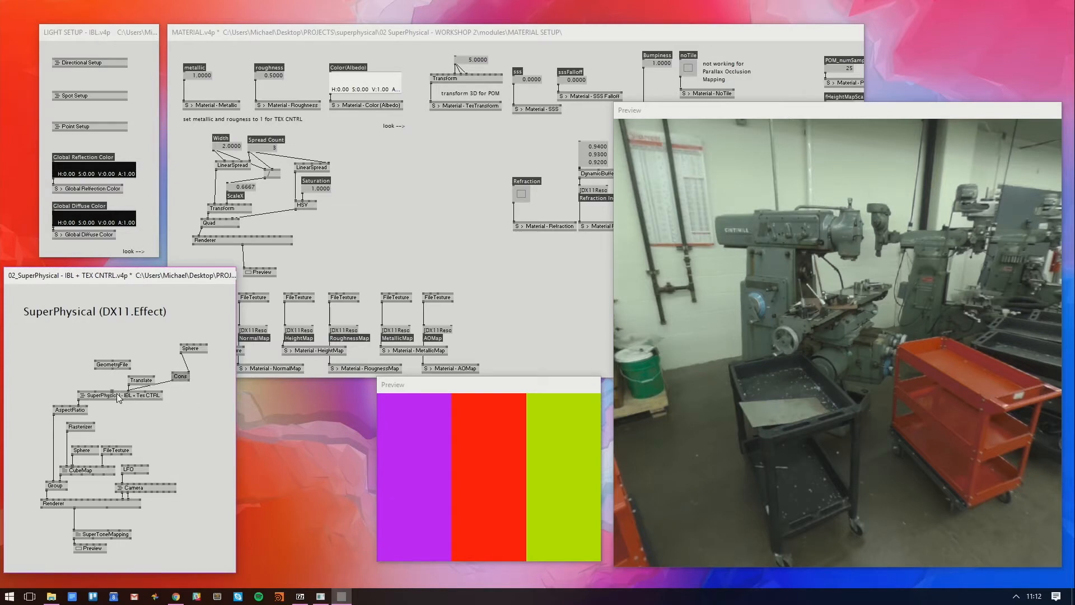
{"action": "left_click", "coordinate": [112, 391]}
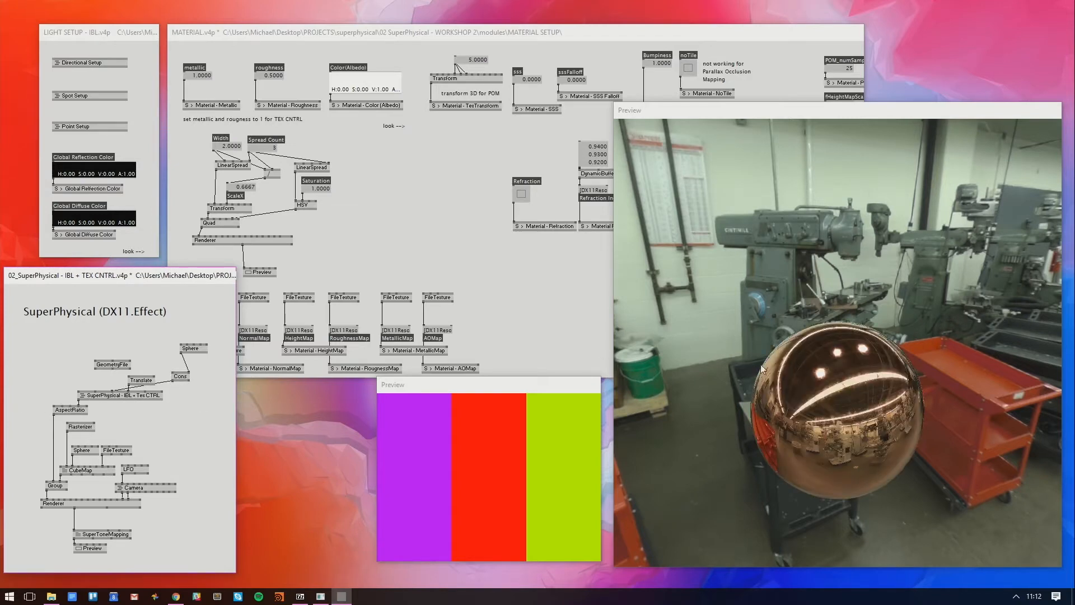
Load the studio FBX file into the GeometryFile node and connect that node to the Cons node's second input
{"action": "left_click_drag", "start_coordinate": [760, 365], "coordinate": [763, 311]}
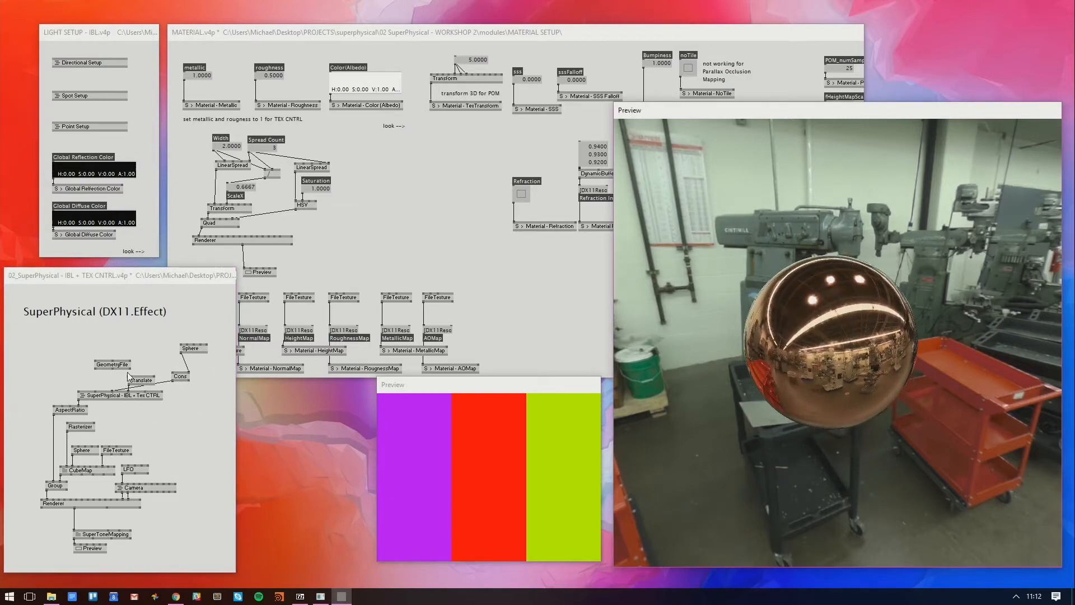
{"action": "right_click", "coordinate": [97, 362]}
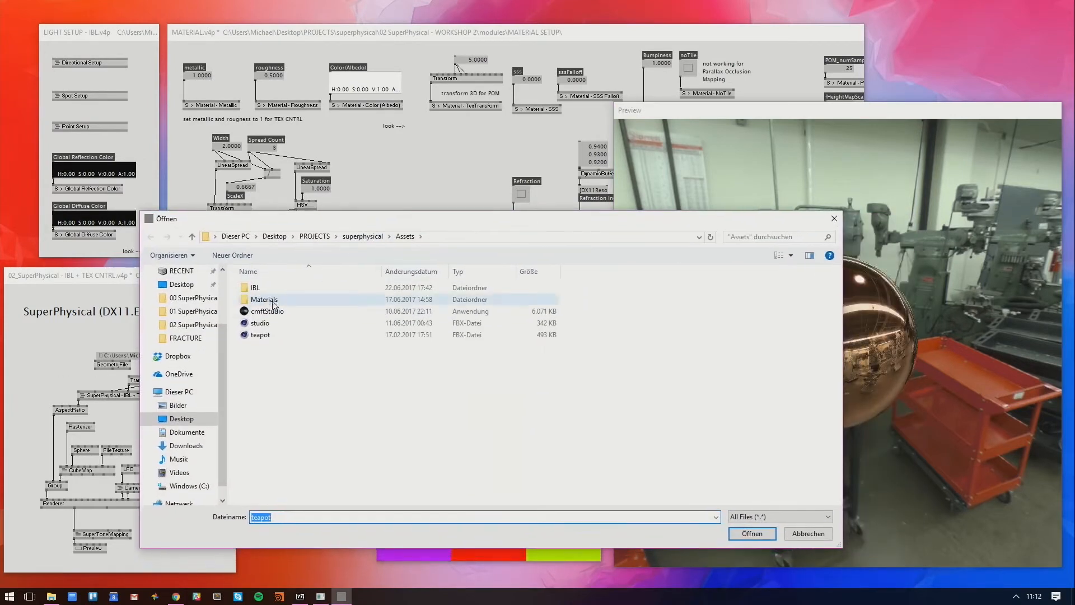
{"action": "double_click", "coordinate": [270, 325]}
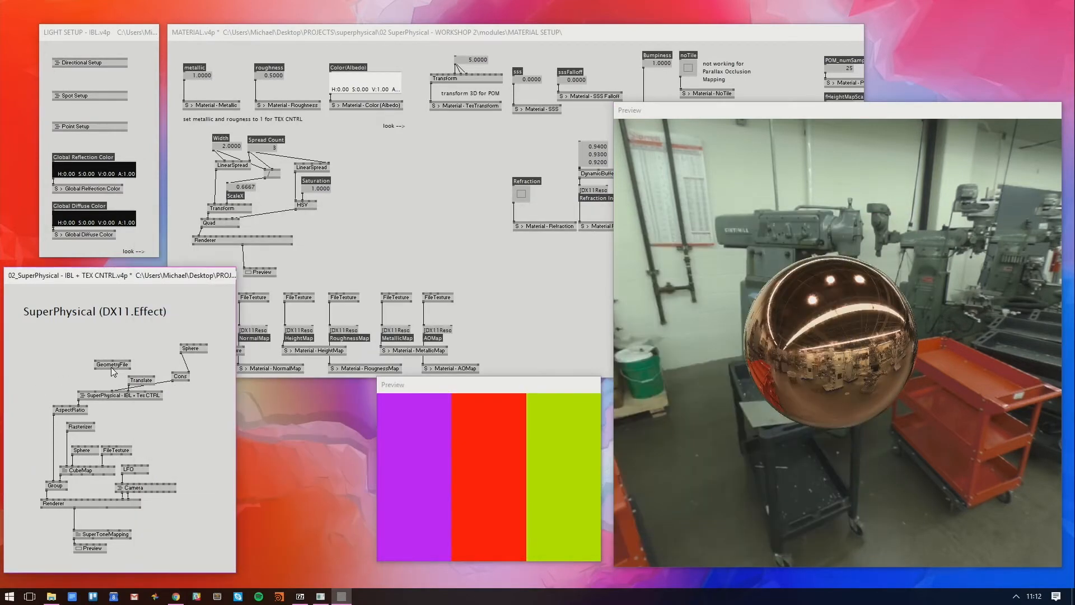
{"action": "left_click", "coordinate": [173, 372]}
{"action": "left_click", "coordinate": [113, 369]}
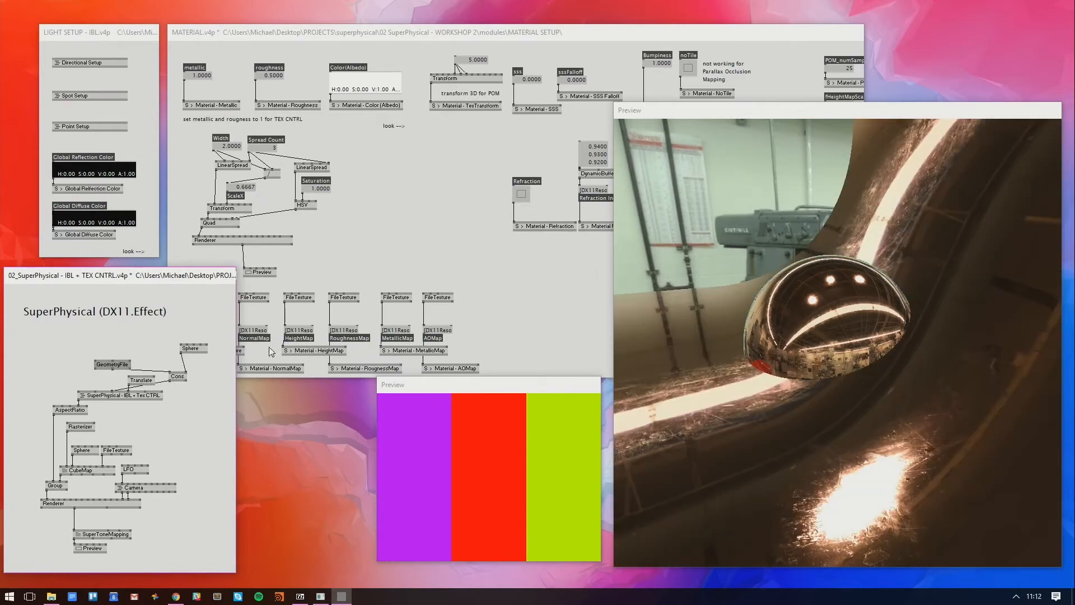
{"action": "left_click_drag", "start_coordinate": [890, 319], "coordinate": [860, 267]}
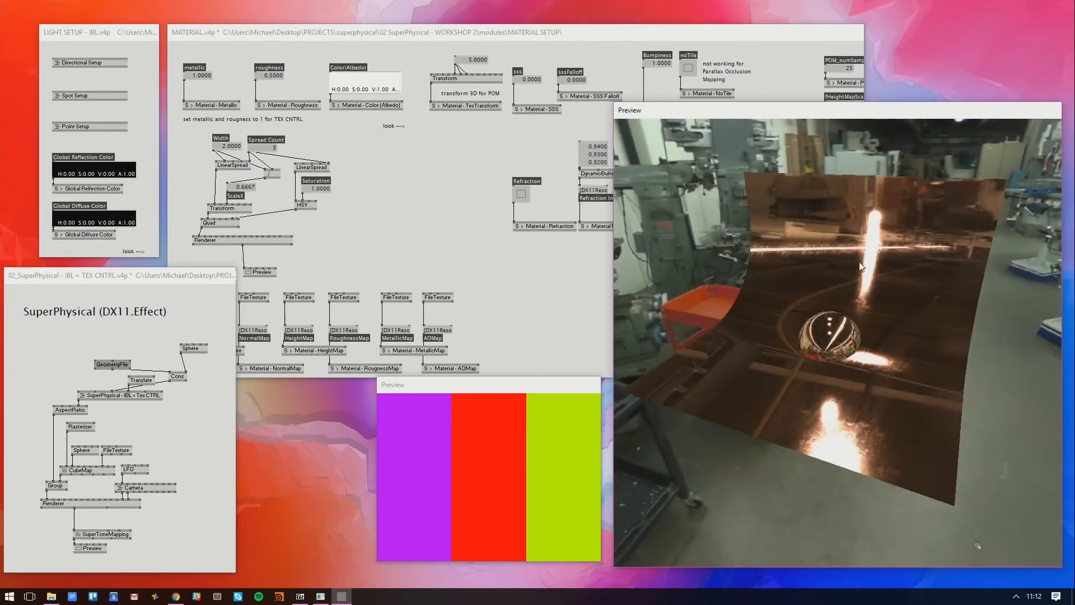
Rearrange the Cons and Sphere nodes so they sit compactly above the SuperPhysical node beside the GeometryFile node
{"action": "left_click_drag", "start_coordinate": [181, 377], "coordinate": [108, 353]}
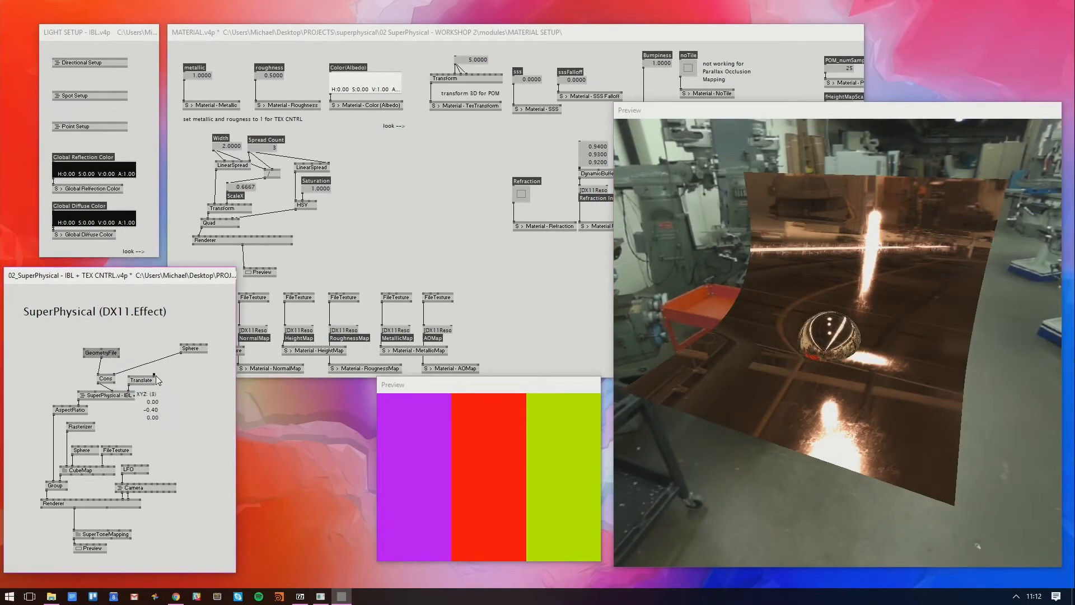
{"action": "left_click", "coordinate": [164, 380]}
{"action": "left_click_drag", "start_coordinate": [198, 352], "coordinate": [144, 356]}
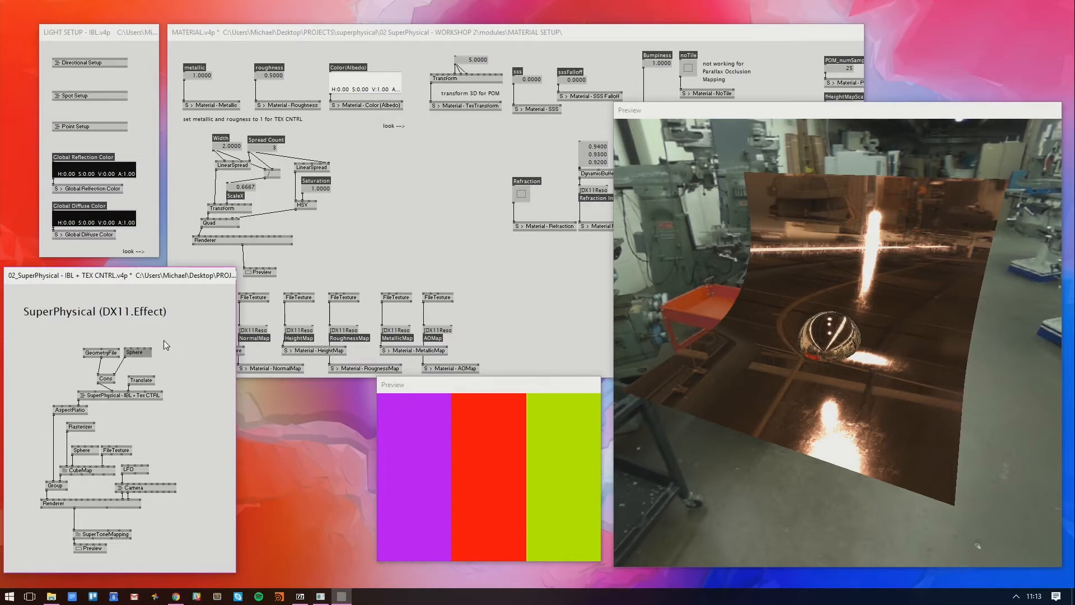
{"action": "left_click", "coordinate": [164, 341]}
Set the metallic IOBox in the MATERIAL patch to 2 rows
{"action": "left_click_drag", "start_coordinate": [861, 270], "coordinate": [820, 239]}
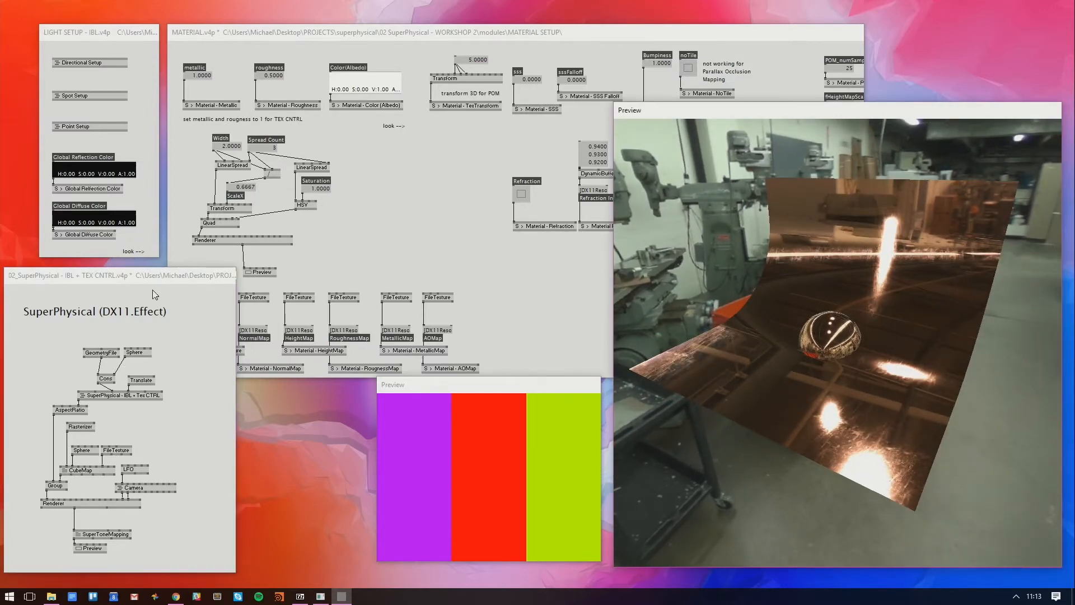
{"action": "left_click", "coordinate": [230, 64]}
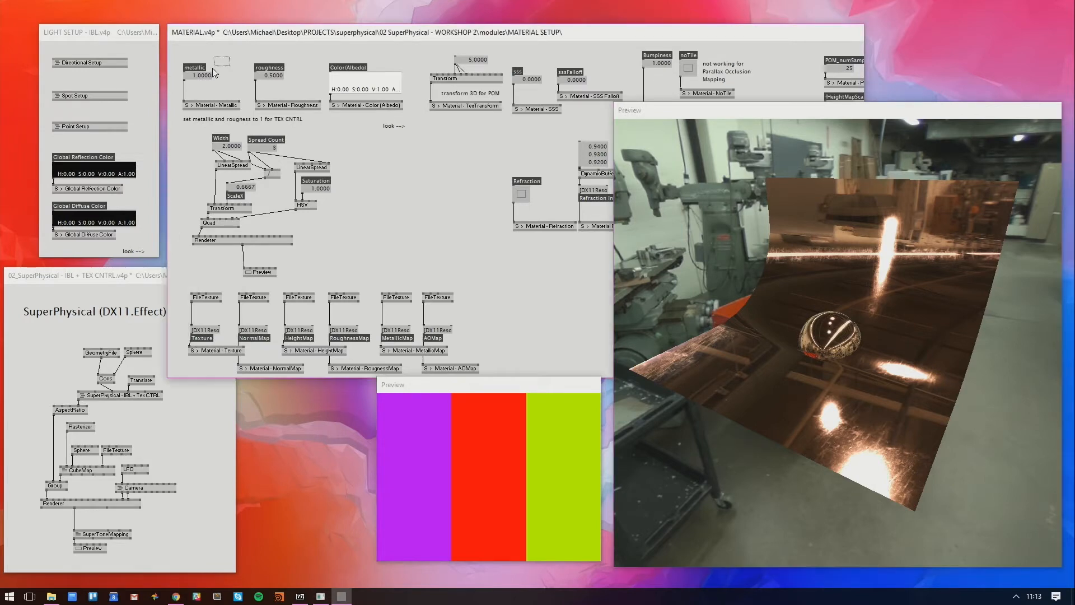
{"action": "key", "text": "ctrl+i"}
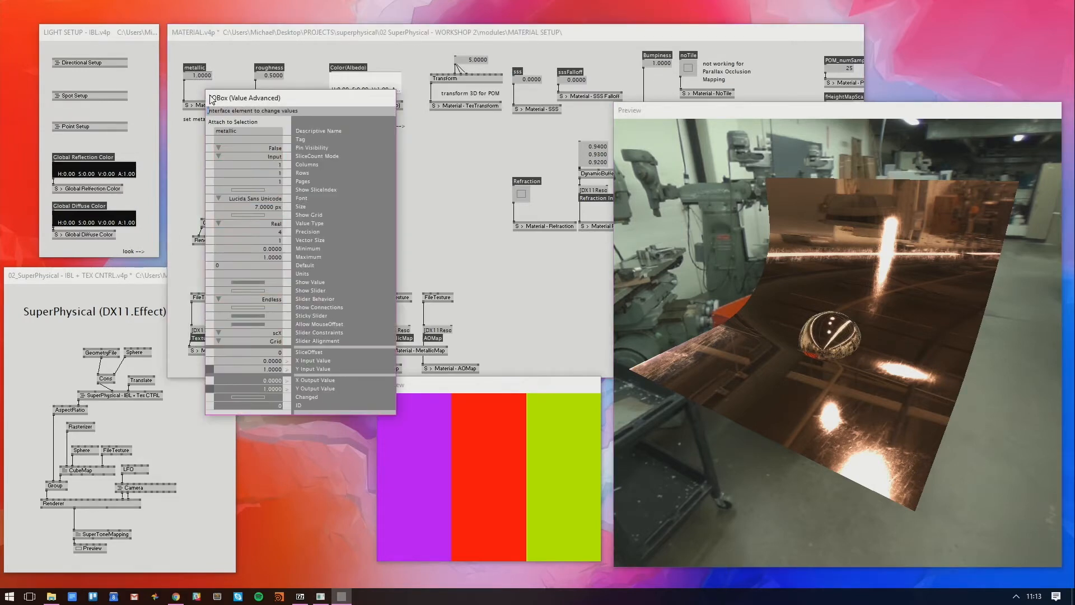
{"action": "left_click_drag", "start_coordinate": [231, 205], "coordinate": [231, 198]}
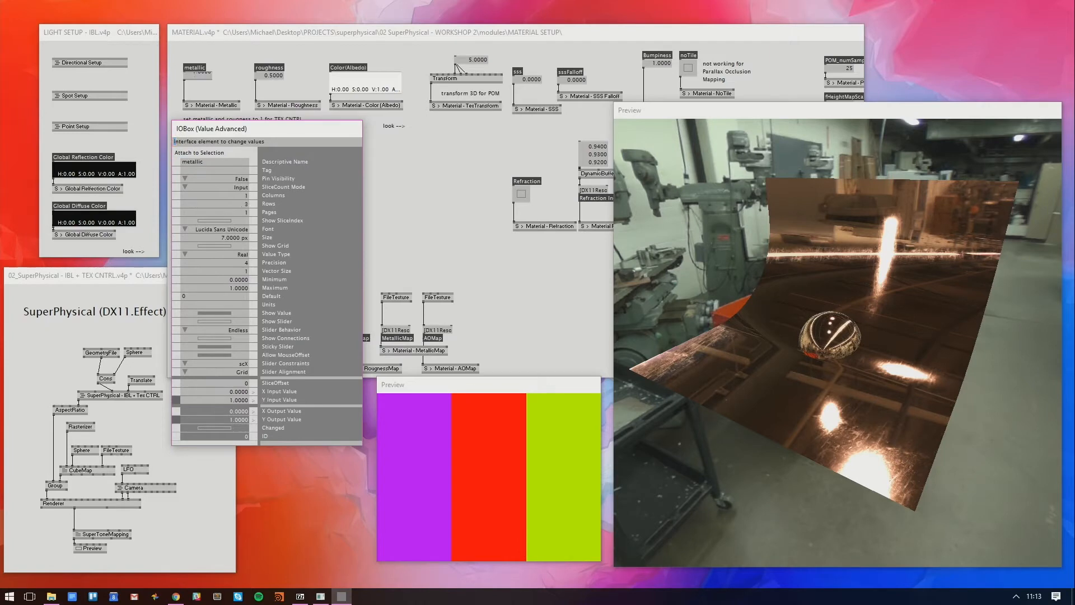
{"action": "right_click", "coordinate": [231, 186]}
{"action": "left_click", "coordinate": [218, 196]}
{"action": "key", "text": "ctrl+i"}
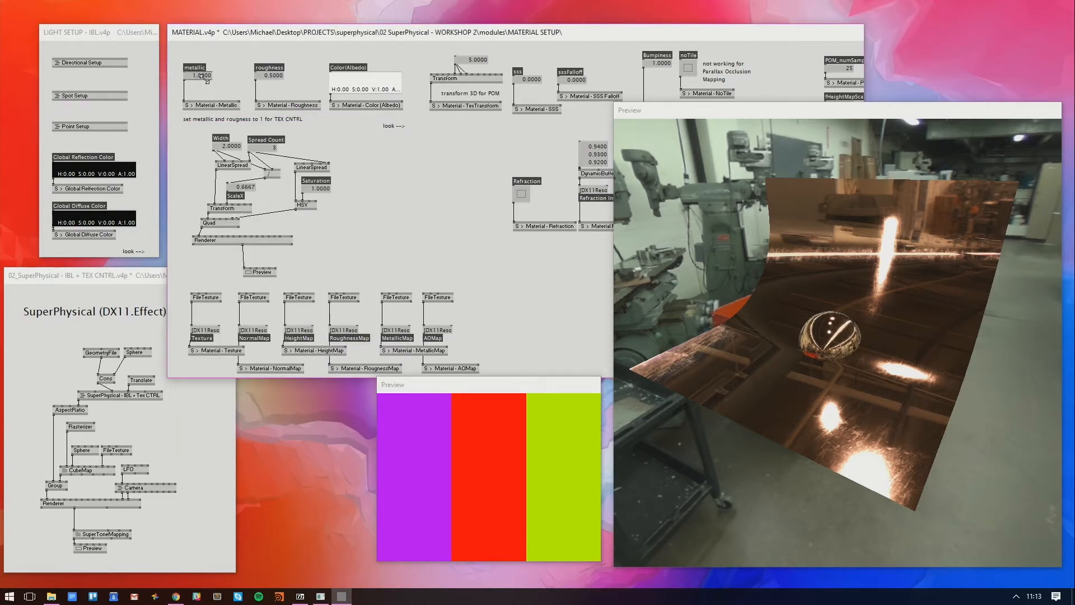
Enlarge the metallic IOBox to show both rows and set its first value to 0
{"action": "left_click_drag", "start_coordinate": [211, 79], "coordinate": [202, 105]}
{"action": "right_click", "coordinate": [202, 77]}
{"action": "type", "text": "0"}
{"action": "key", "text": "Return"}
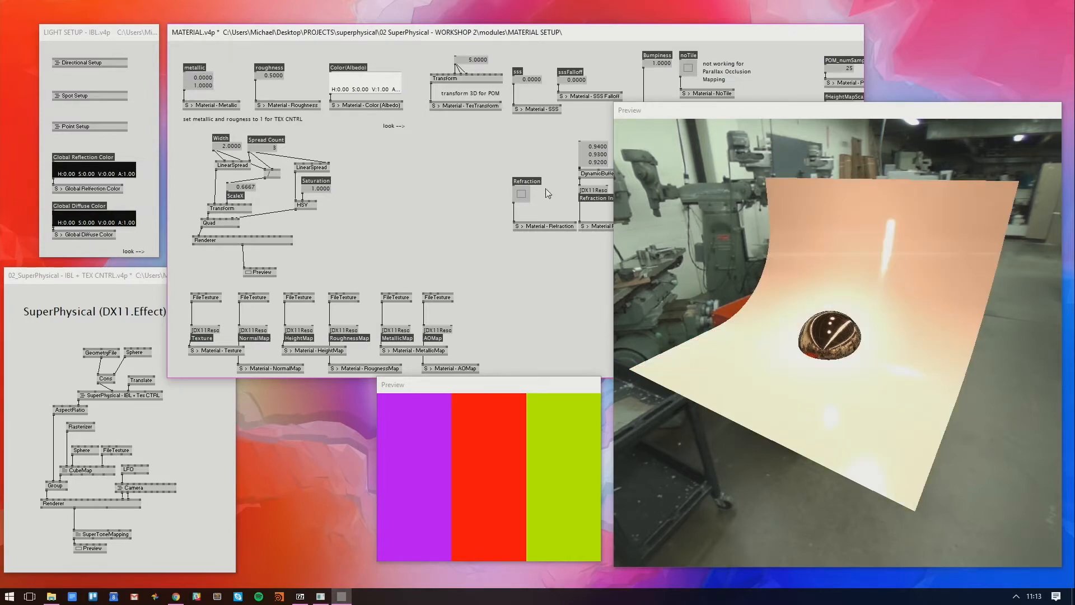
Disable the directional light and the point light in their setup patches
{"action": "left_click_drag", "start_coordinate": [767, 241], "coordinate": [811, 336]}
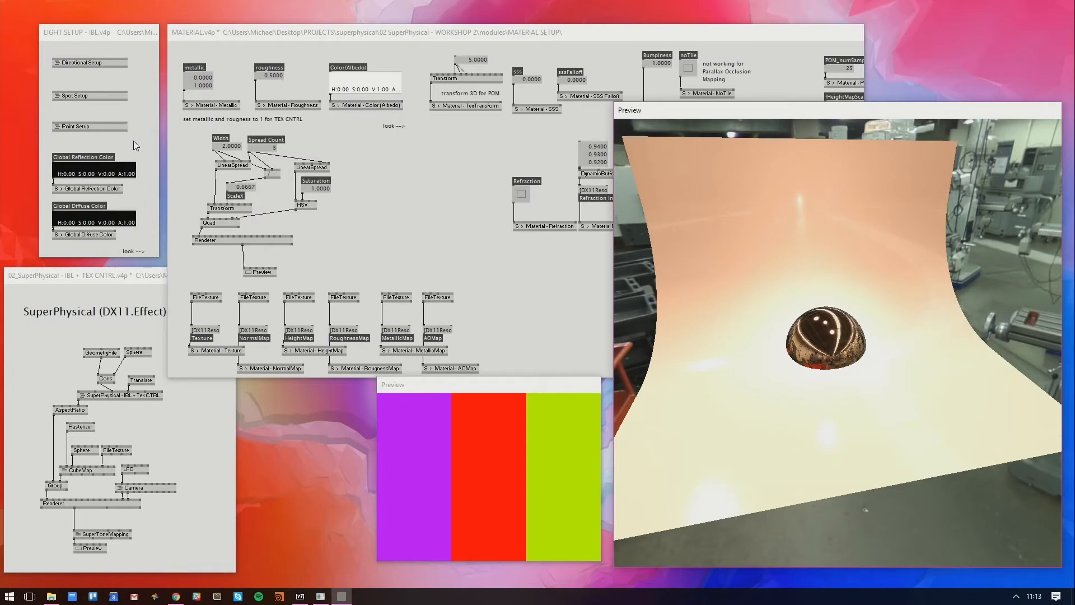
{"action": "right_click", "coordinate": [69, 64]}
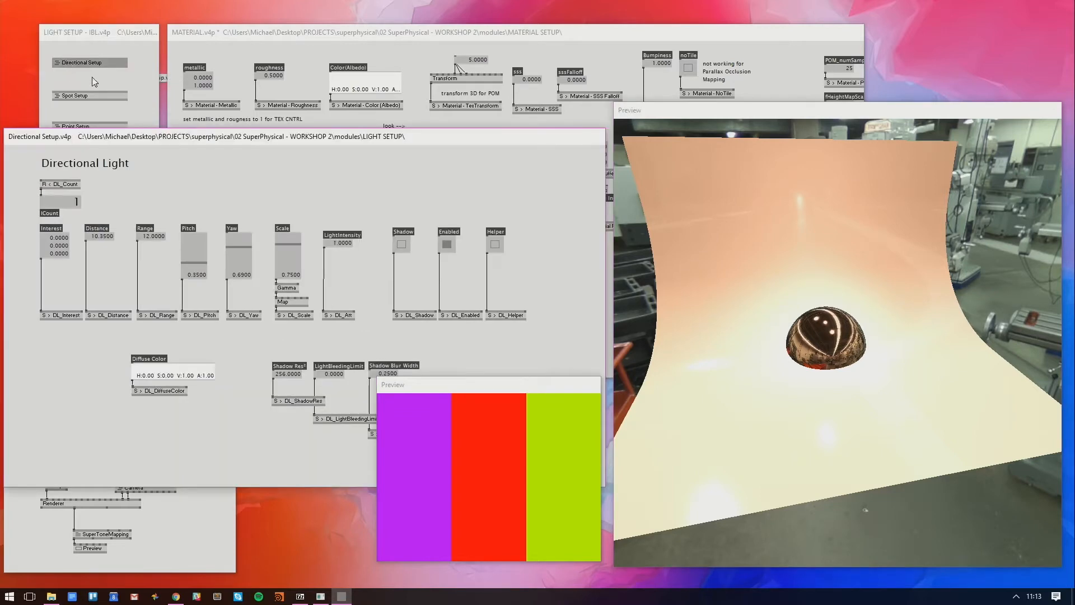
{"action": "right_click", "coordinate": [395, 208]}
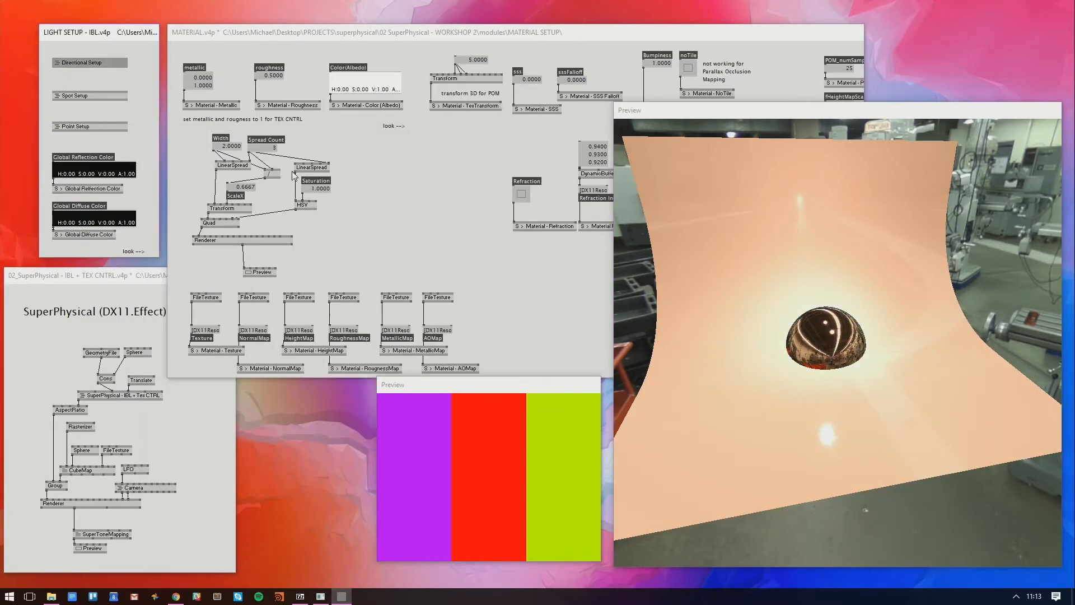
{"action": "right_click", "coordinate": [99, 127]}
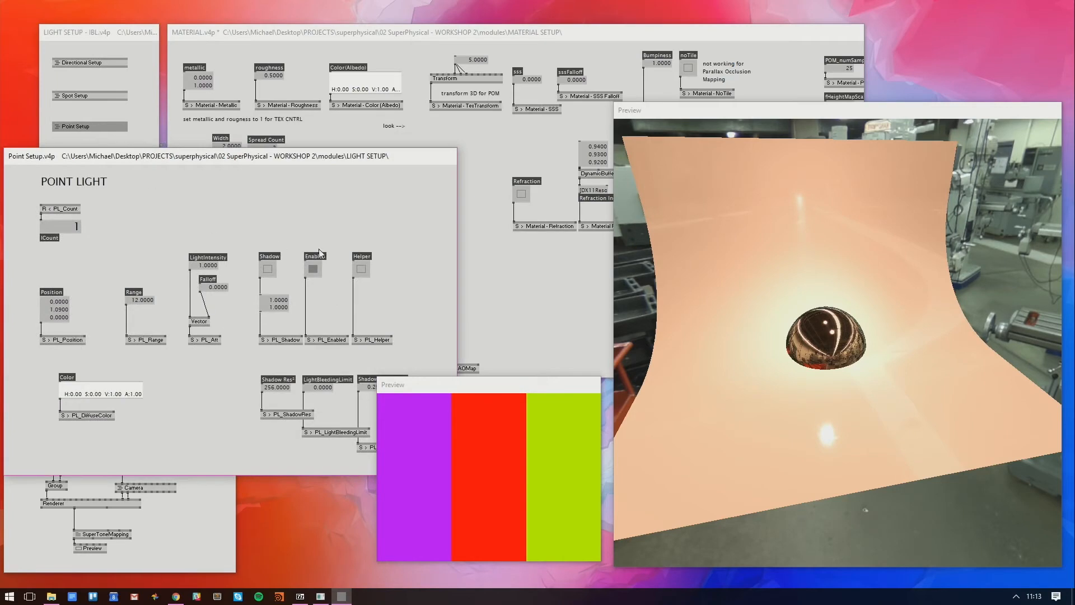
{"action": "right_click", "coordinate": [318, 270]}
{"action": "right_click", "coordinate": [293, 198]}
{"action": "left_click_drag", "start_coordinate": [767, 330], "coordinate": [798, 281]}
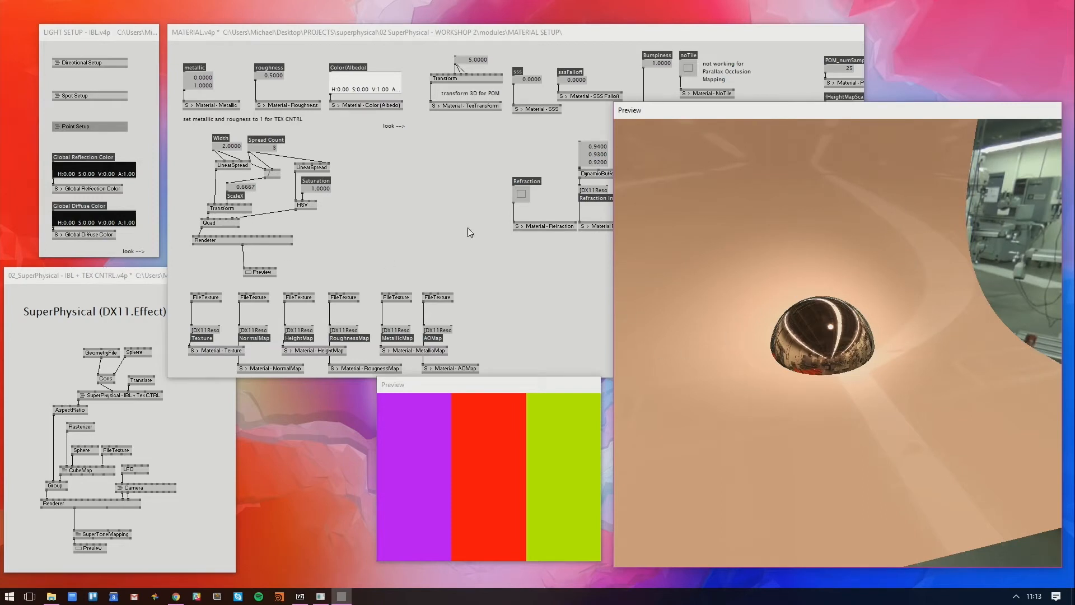
Delete the Translate node in the main patch and shift the geometry nodes away to free up space
{"action": "left_click", "coordinate": [191, 391]}
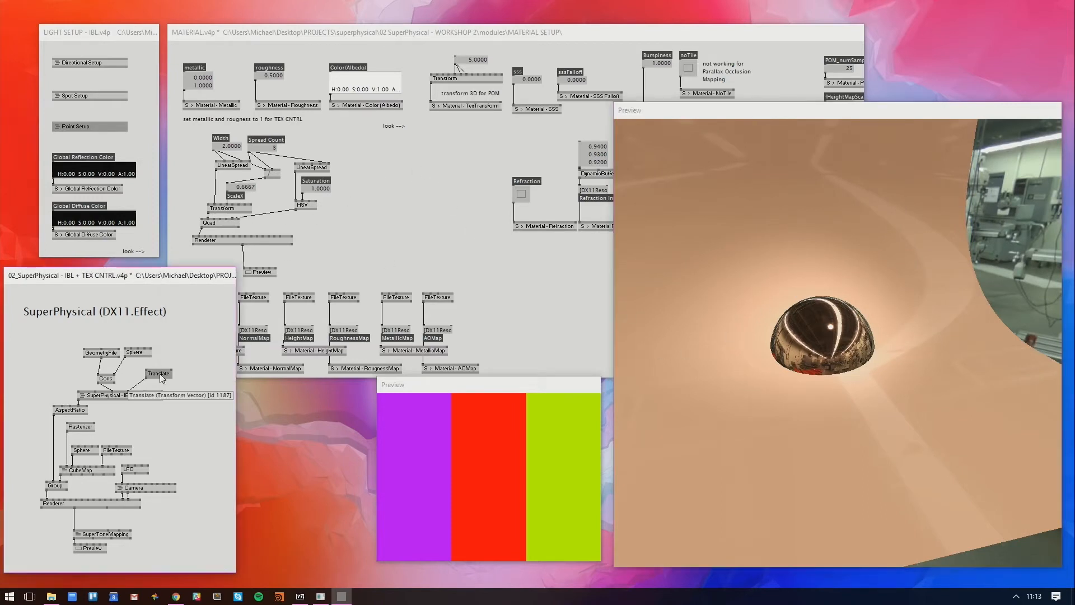
{"action": "left_click_drag", "start_coordinate": [144, 383], "coordinate": [100, 379]}
{"action": "key", "text": "Delete"}
{"action": "left_click_drag", "start_coordinate": [113, 379], "coordinate": [95, 368]}
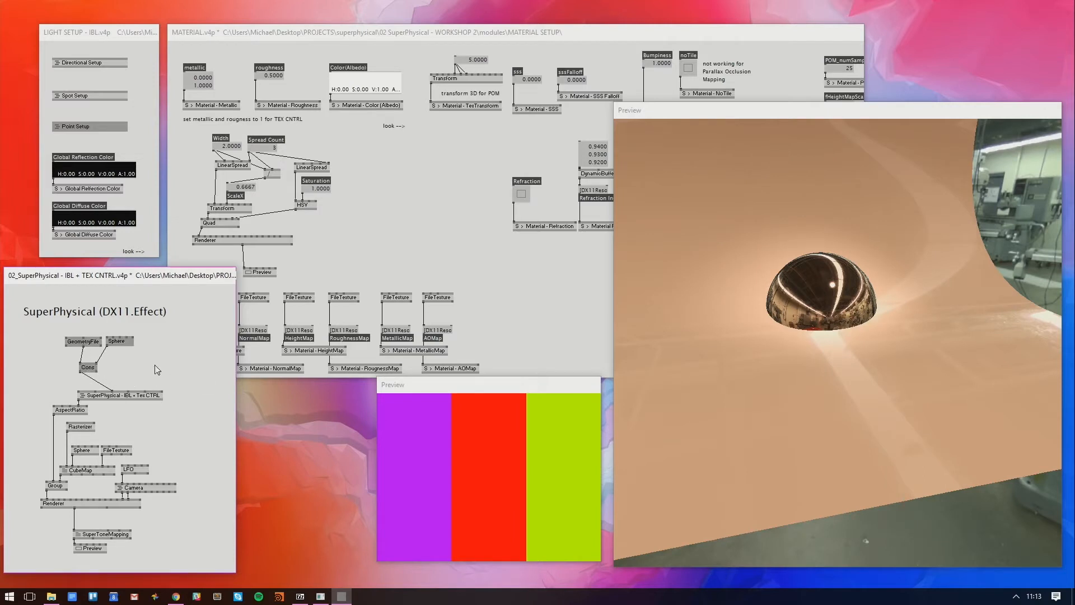
Add a Transform (Transform 3d) node and connect its output to the SuperPhysical node's transform input
{"action": "double_click", "coordinate": [161, 366]}
{"action": "type", "text": "t"}
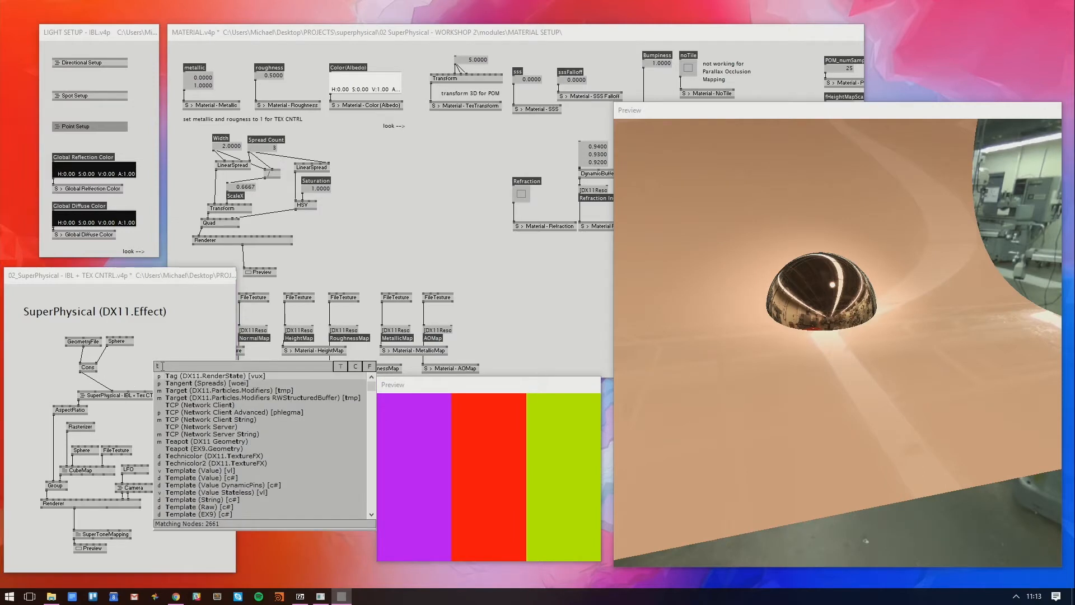
{"action": "type", "text": "ransform"}
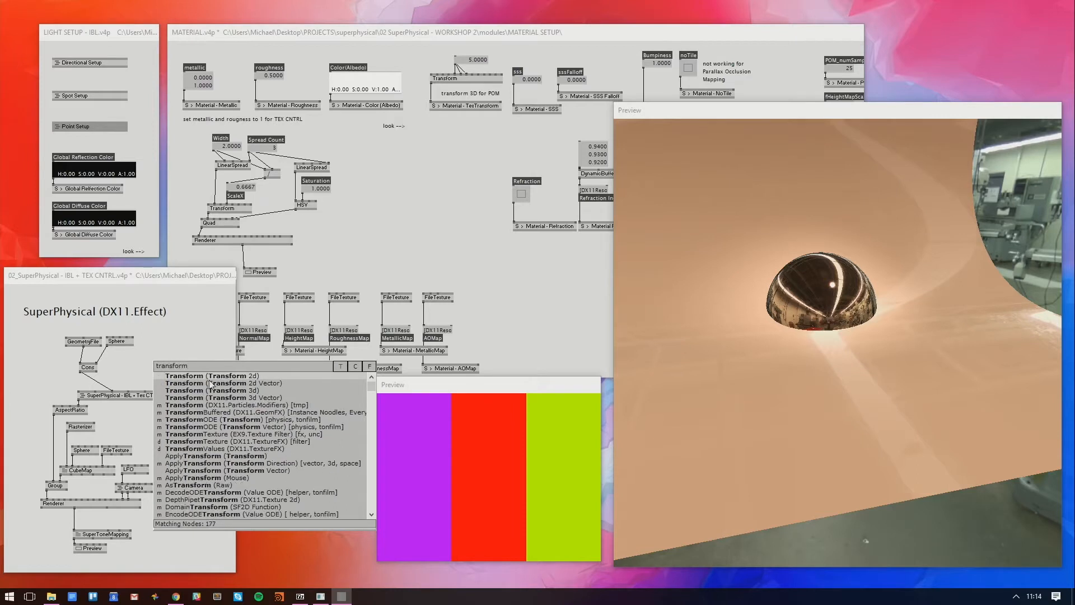
{"action": "left_click", "coordinate": [202, 390]}
{"action": "left_click_drag", "start_coordinate": [168, 367], "coordinate": [159, 360]}
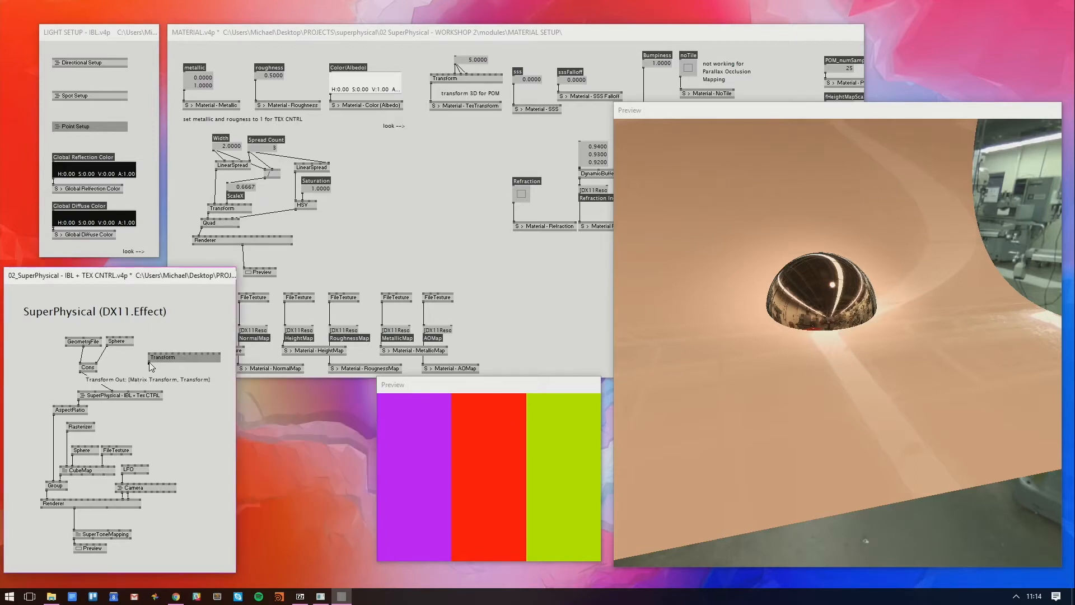
{"action": "left_click", "coordinate": [149, 362]}
{"action": "left_click", "coordinate": [132, 391]}
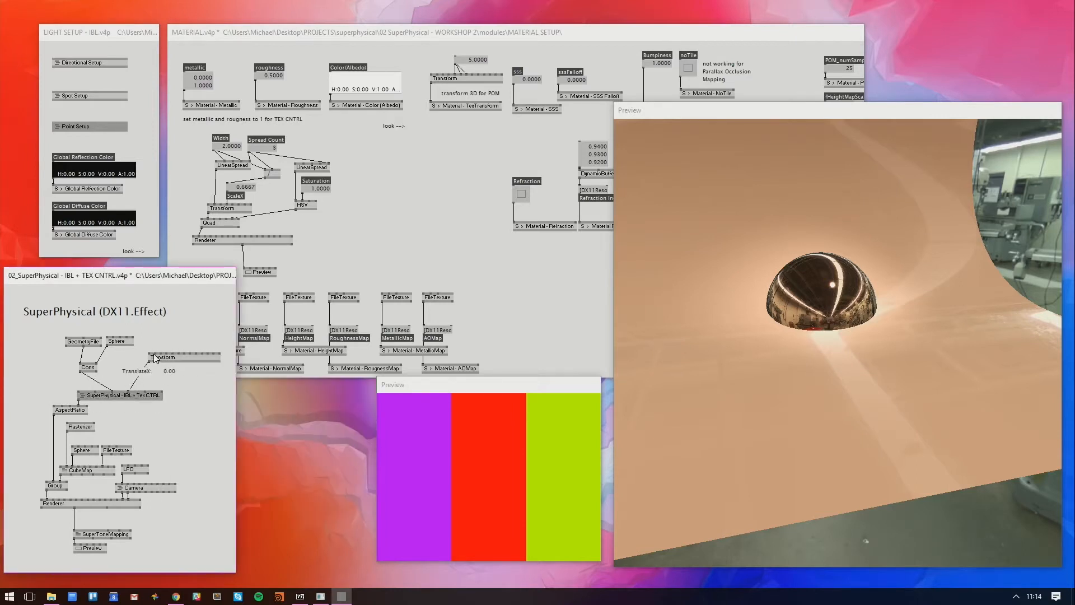
Add a two-value IOBox to the Transform node's Y translation and set its second value to 0.59 to raise the sphere
{"action": "middle_click", "coordinate": [163, 339]}
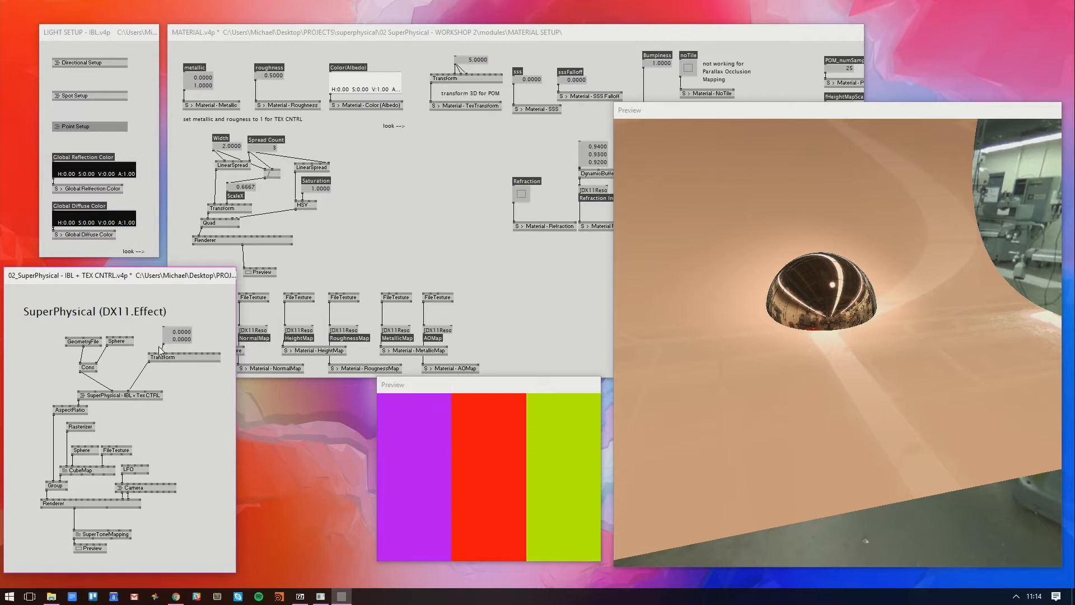
{"action": "left_click_drag", "start_coordinate": [173, 357], "coordinate": [178, 306]}
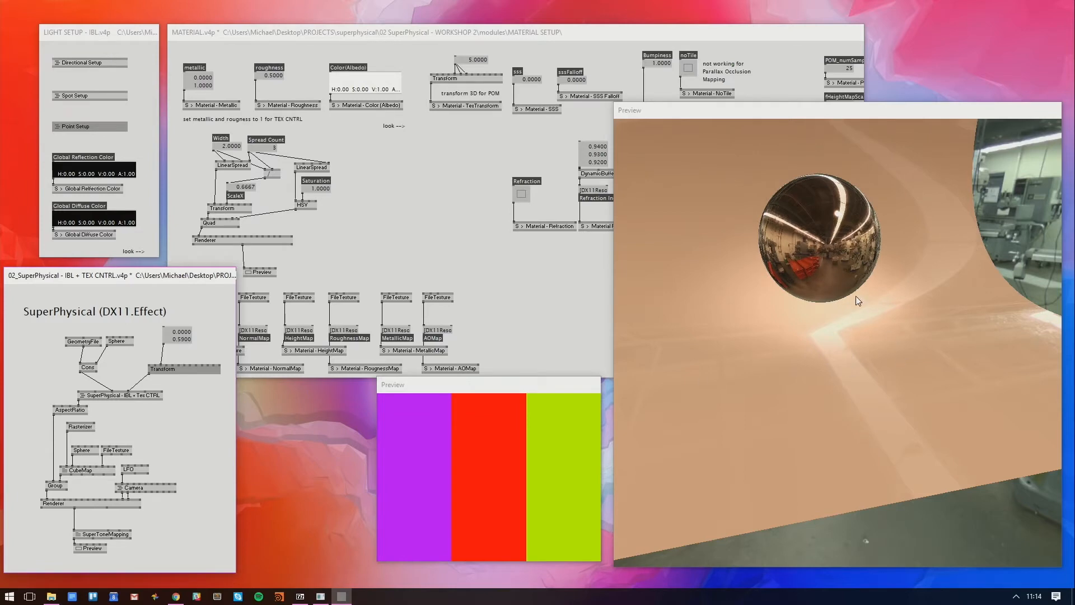
{"action": "left_click_drag", "start_coordinate": [856, 296], "coordinate": [876, 311]}
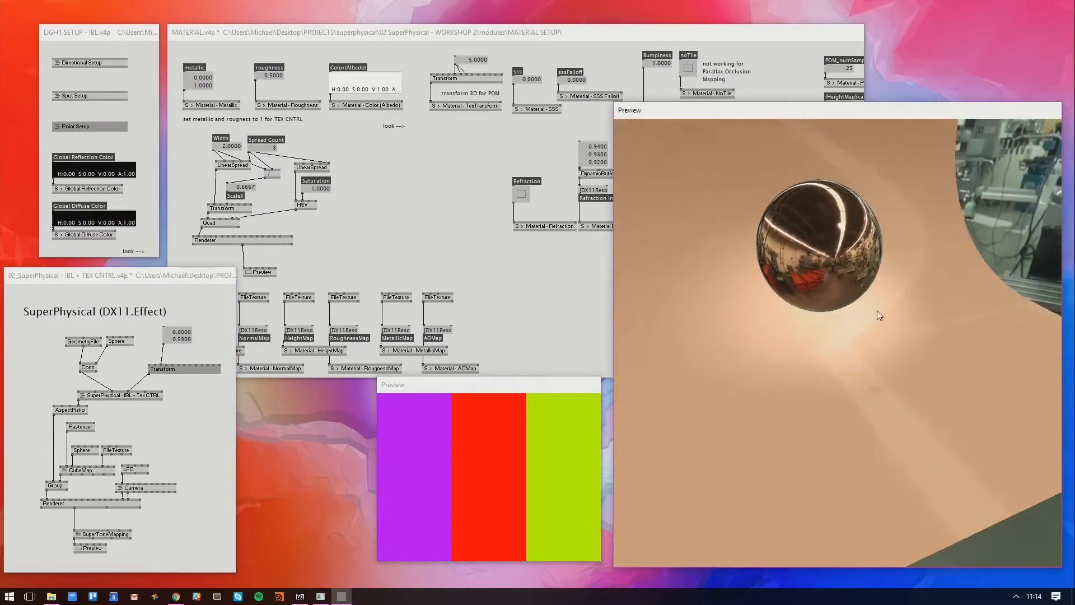
{"action": "scroll", "coordinate": [877, 311], "scroll_direction": "down", "scroll_amount": 2}
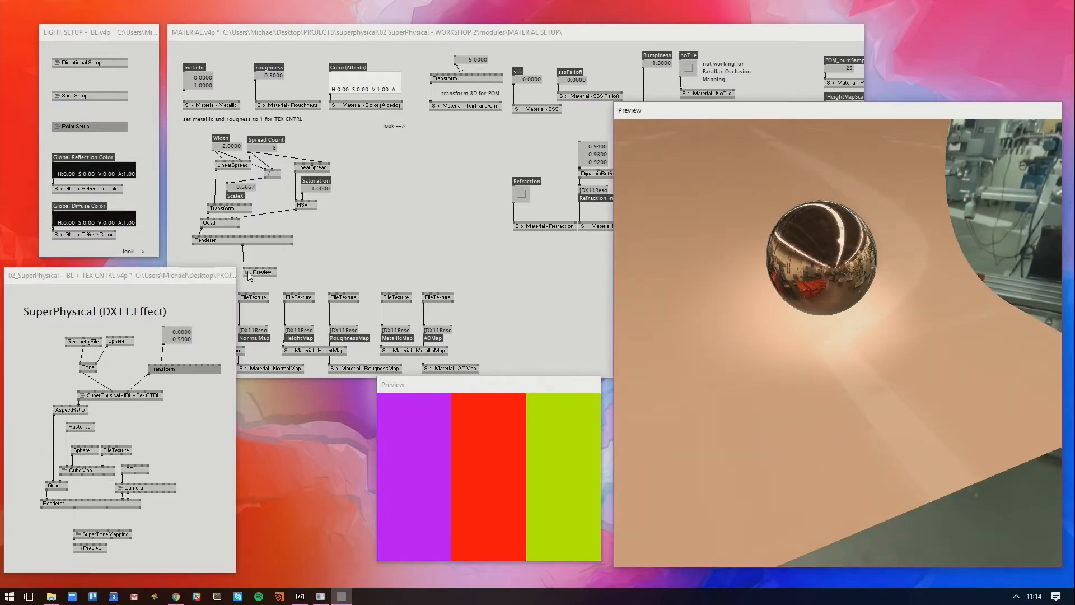
Open the Spot Setup patch with its controls clear of the previews and set the spot light's Yaw to 0.28
{"action": "left_click_drag", "start_coordinate": [452, 304], "coordinate": [475, 269]}
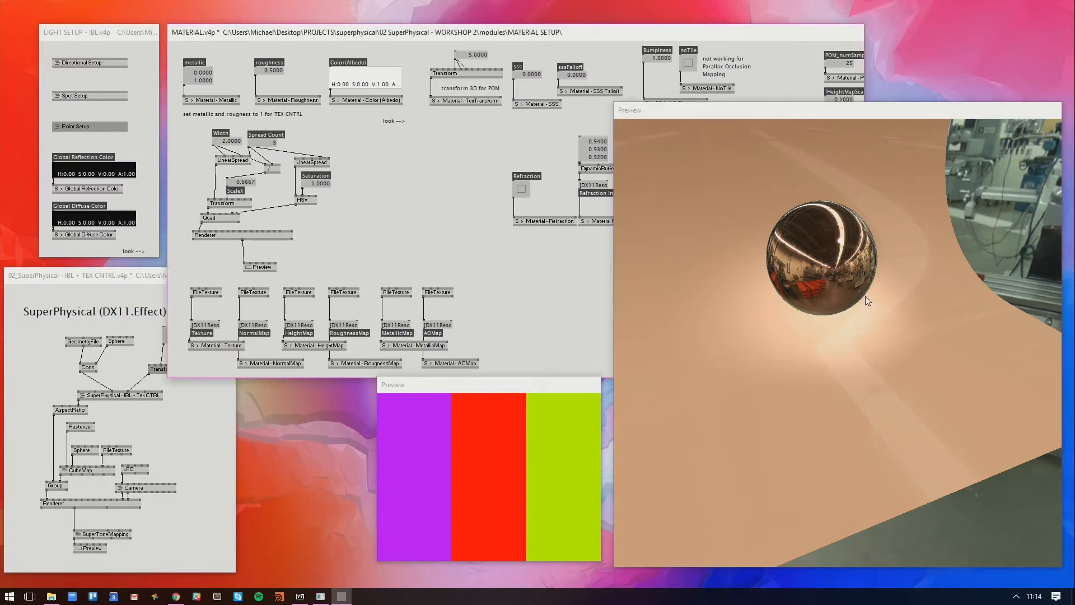
{"action": "left_click_drag", "start_coordinate": [867, 299], "coordinate": [651, 286]}
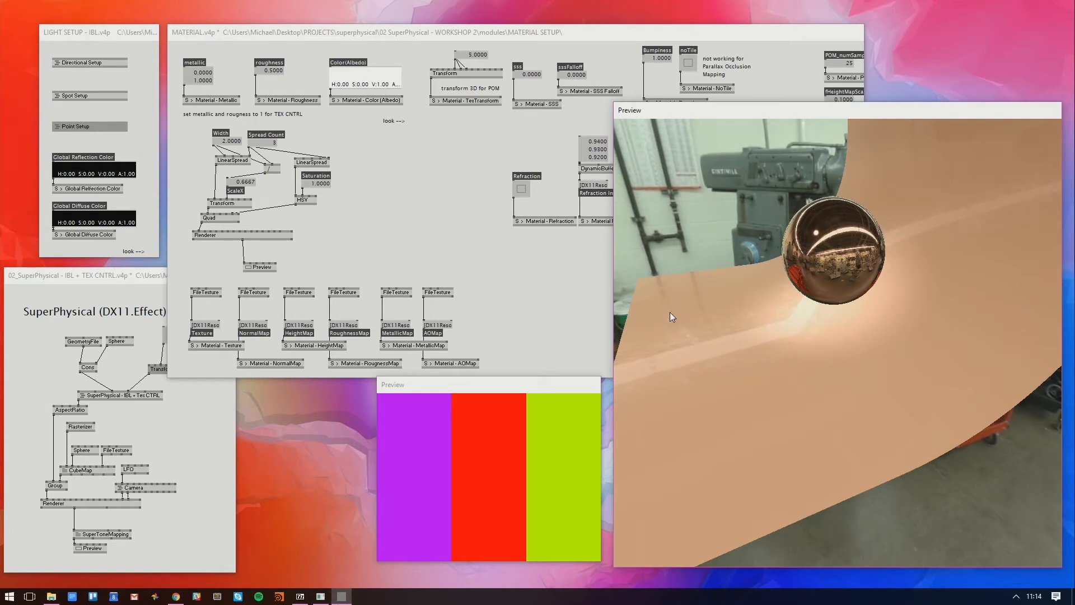
{"action": "left_click_drag", "start_coordinate": [637, 292], "coordinate": [746, 347]}
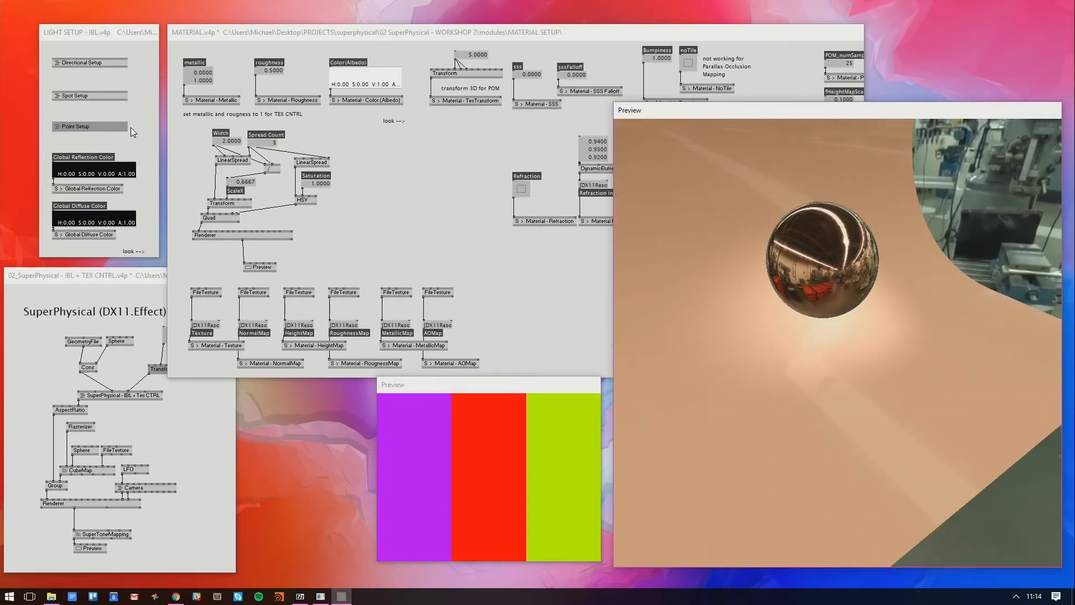
{"action": "right_click", "coordinate": [113, 97]}
{"action": "left_click_drag", "start_coordinate": [275, 112], "coordinate": [274, 334]}
{"action": "left_click_drag", "start_coordinate": [432, 388], "coordinate": [891, 30]}
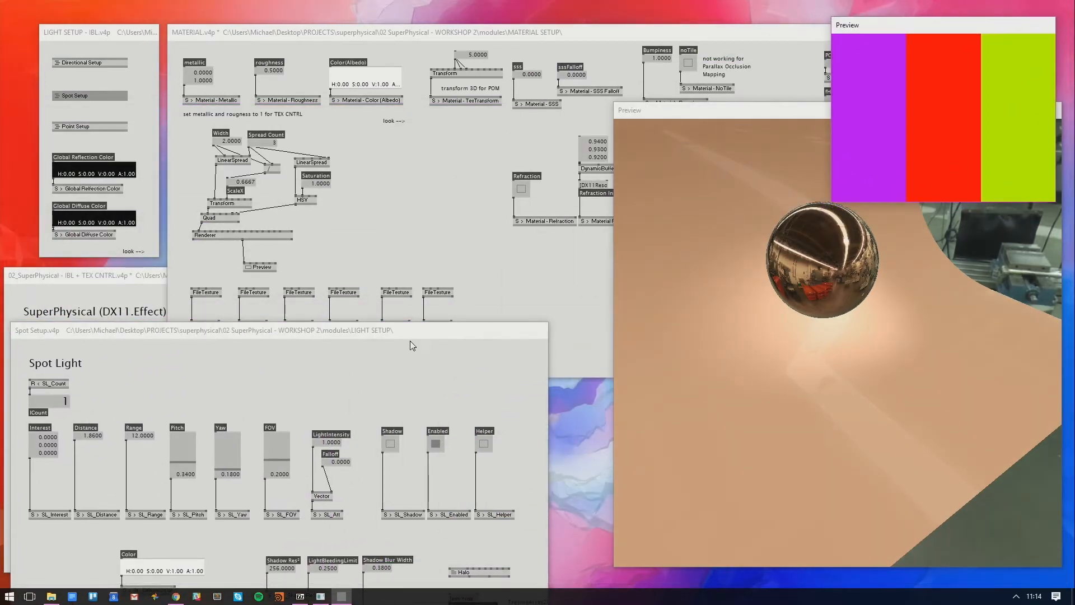
{"action": "left_click_drag", "start_coordinate": [391, 336], "coordinate": [426, 303]}
{"action": "left_click_drag", "start_coordinate": [261, 431], "coordinate": [261, 426]}
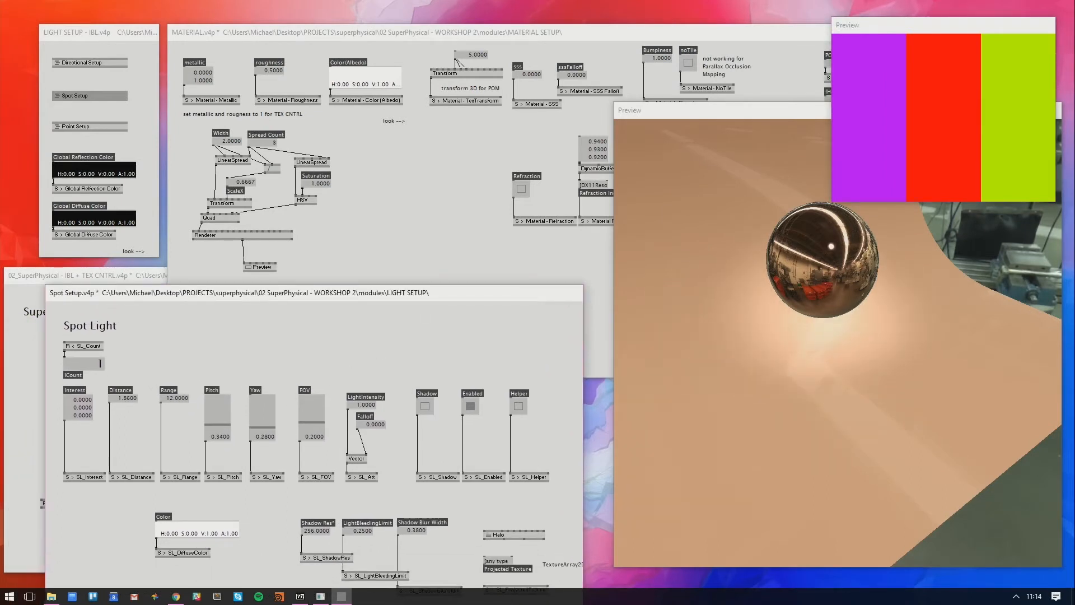
Enable the spot light's Shadow and Helper options
{"action": "left_click", "coordinate": [424, 406]}
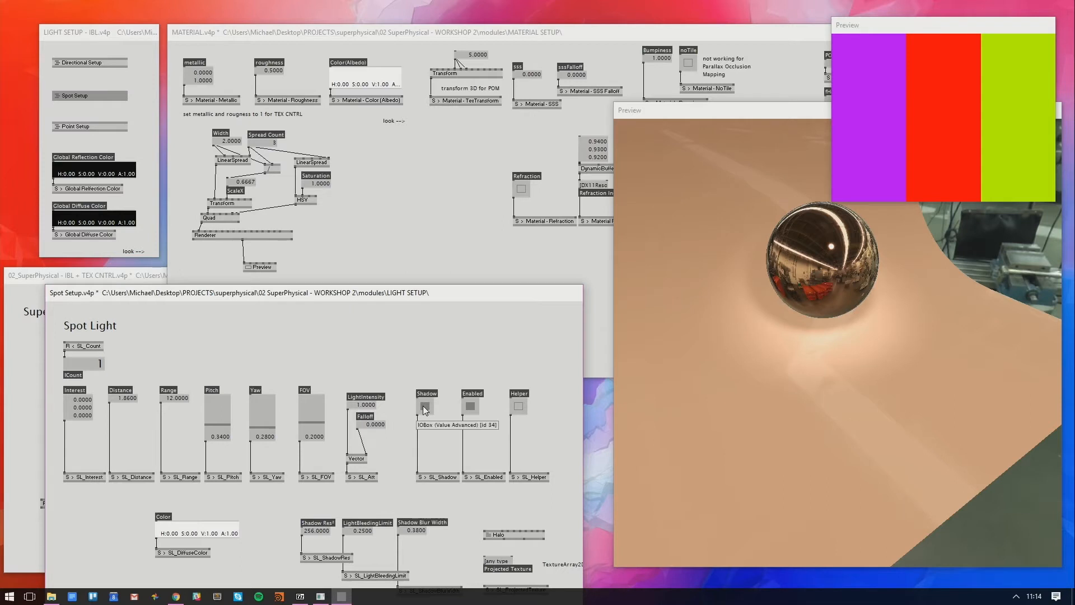
{"action": "mouse_move", "coordinate": [749, 318]}
{"action": "left_mouse_down"}
{"action": "mouse_move", "coordinate": [809, 311]}
{"action": "mouse_move", "coordinate": [688, 307]}
{"action": "mouse_move", "coordinate": [760, 313]}
{"action": "left_mouse_up"}
{"action": "left_click", "coordinate": [519, 406]}
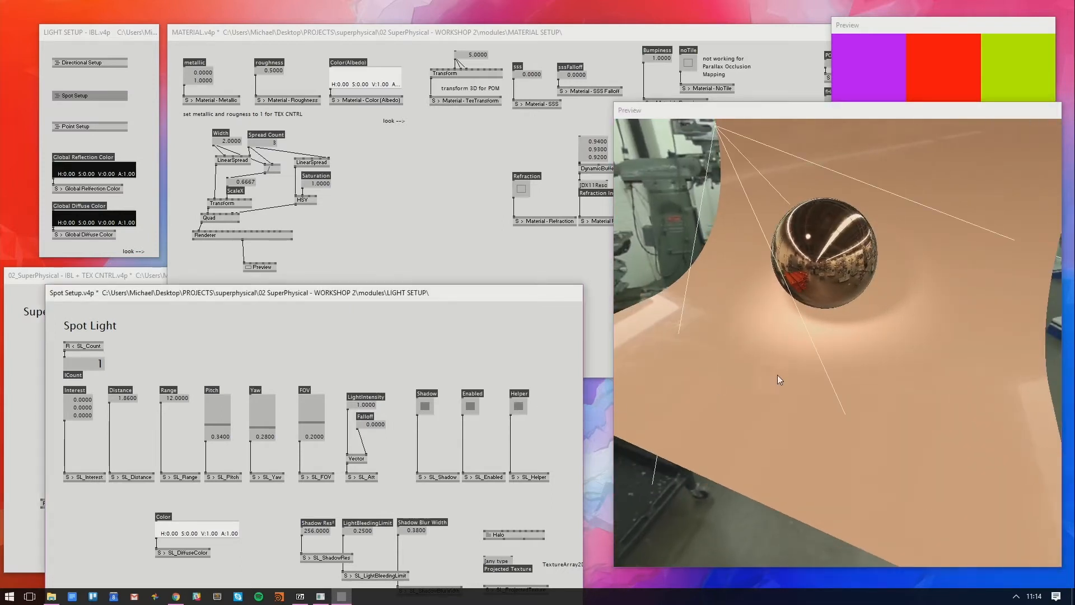
{"action": "left_click_drag", "start_coordinate": [777, 375], "coordinate": [812, 334]}
Set the second value of the spot light's Interest to 0.38 and close the Spot Setup patch
{"action": "left_click_drag", "start_coordinate": [88, 405], "coordinate": [88, 384]}
{"action": "mouse_move", "coordinate": [748, 380]}
{"action": "left_mouse_down"}
{"action": "mouse_move", "coordinate": [855, 388]}
{"action": "mouse_move", "coordinate": [751, 378]}
{"action": "left_mouse_up"}
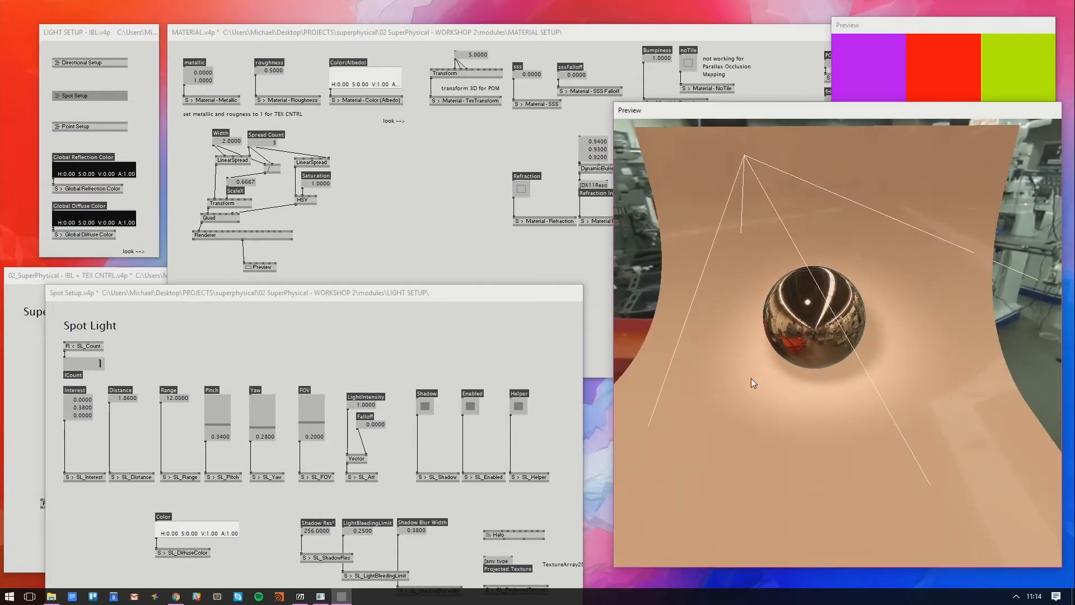
{"action": "right_click", "coordinate": [351, 350]}
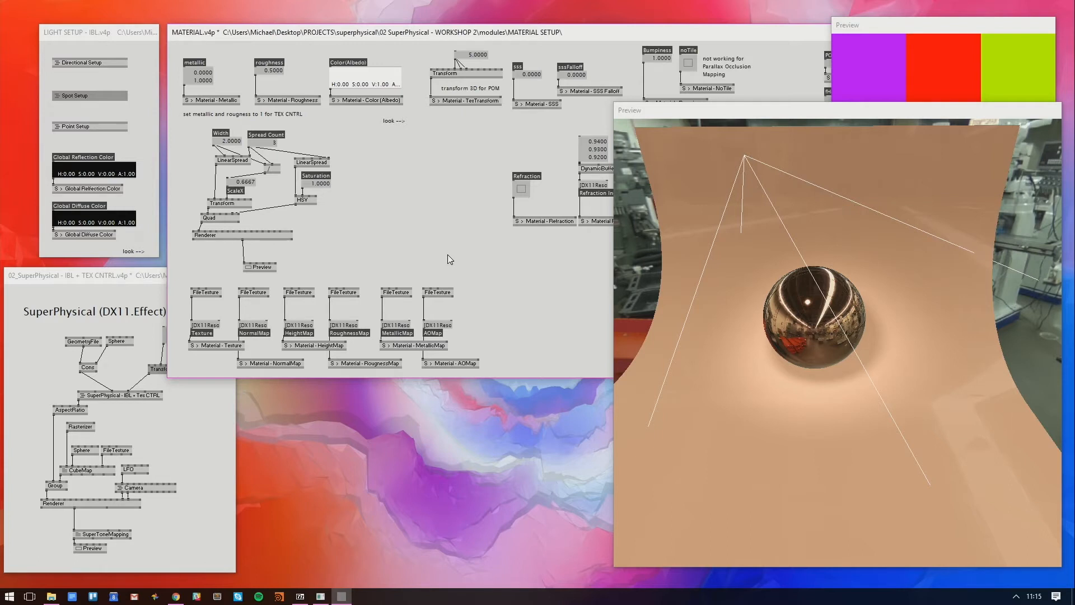
Bring the coloured texture's preview window to the front and place it below the MATERIAL patch
{"action": "right_click", "coordinate": [264, 269]}
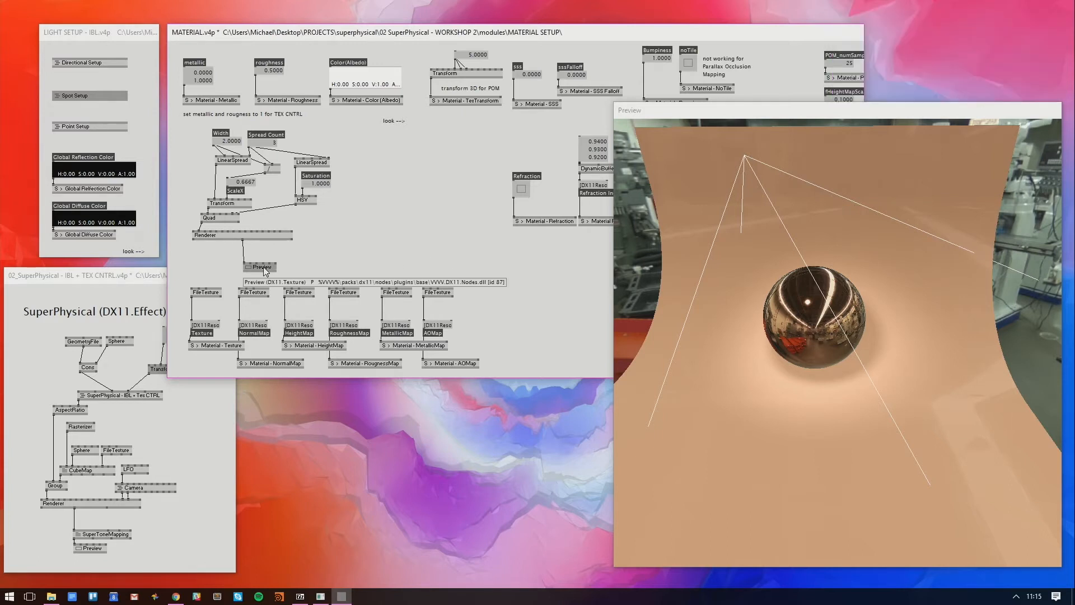
{"action": "right_click", "coordinate": [264, 269]}
{"action": "left_click_drag", "start_coordinate": [895, 35], "coordinate": [432, 403]}
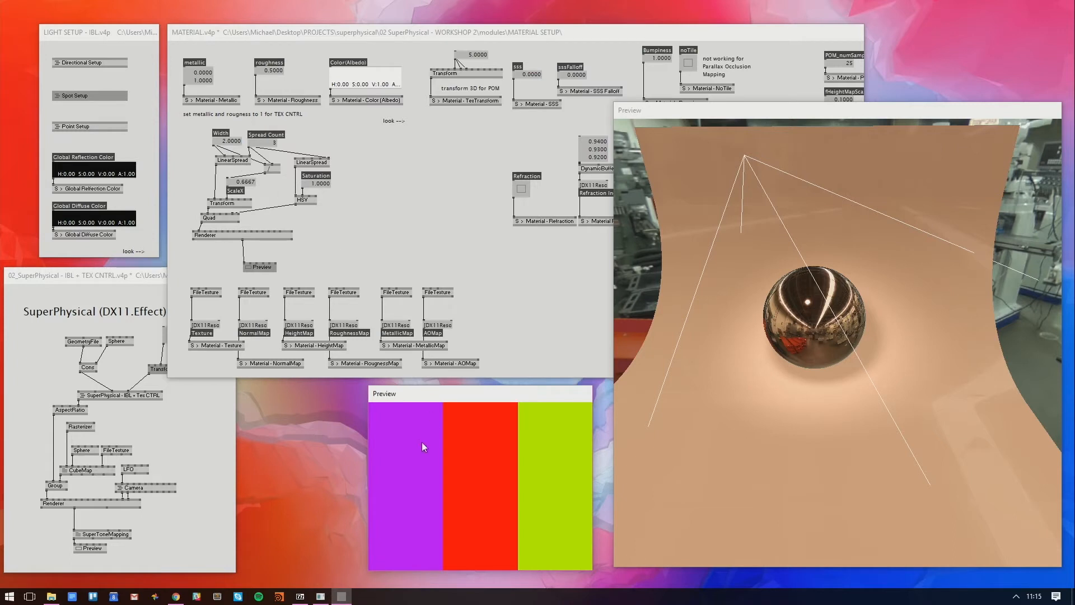
{"action": "left_click", "coordinate": [382, 203]}
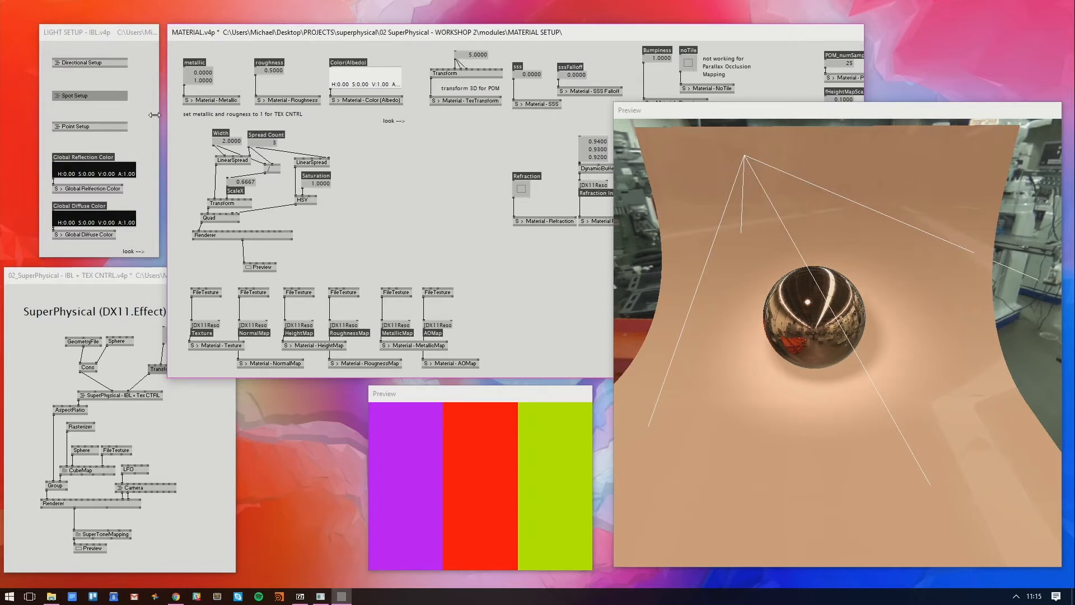
Open the Spot Setup patch, turn off the spot light's Helper and close the patch
{"action": "right_click", "coordinate": [102, 98]}
{"action": "left_click_drag", "start_coordinate": [492, 293], "coordinate": [423, 216]}
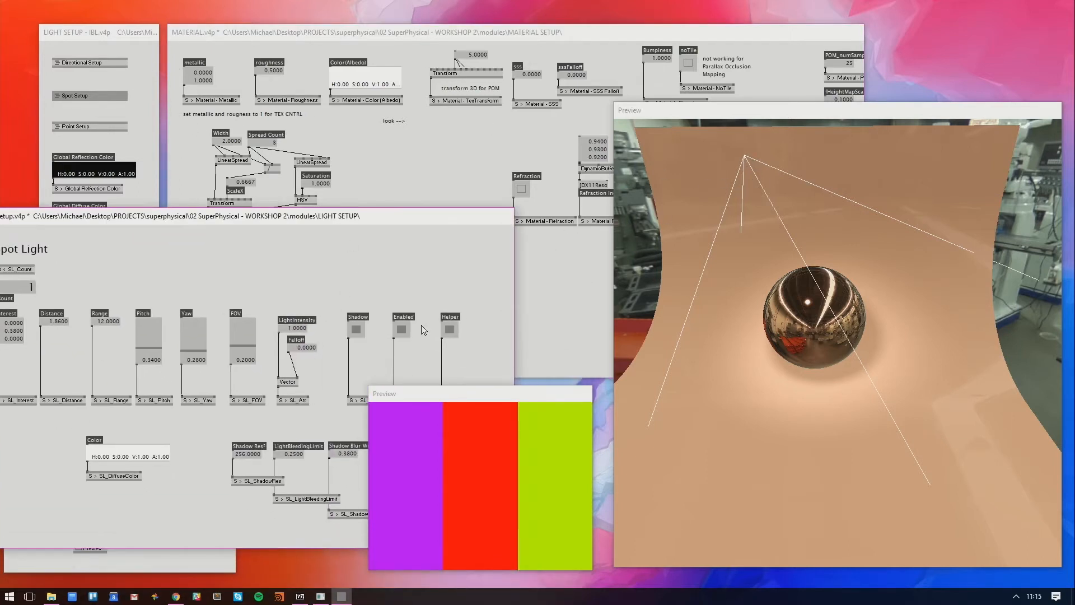
{"action": "right_click", "coordinate": [415, 288]}
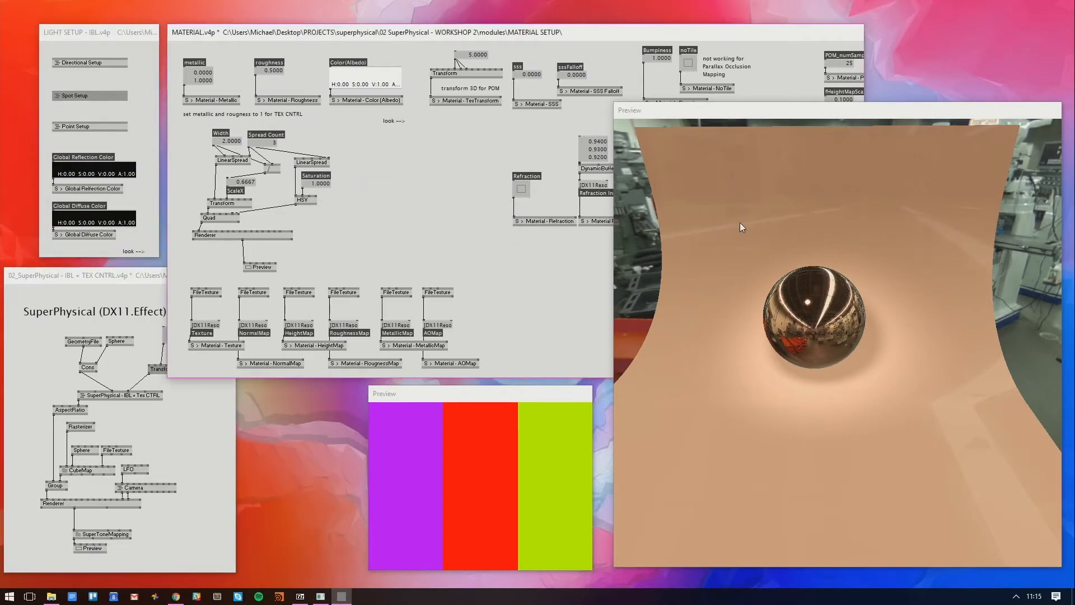
{"action": "left_click_drag", "start_coordinate": [810, 168], "coordinate": [953, 296]}
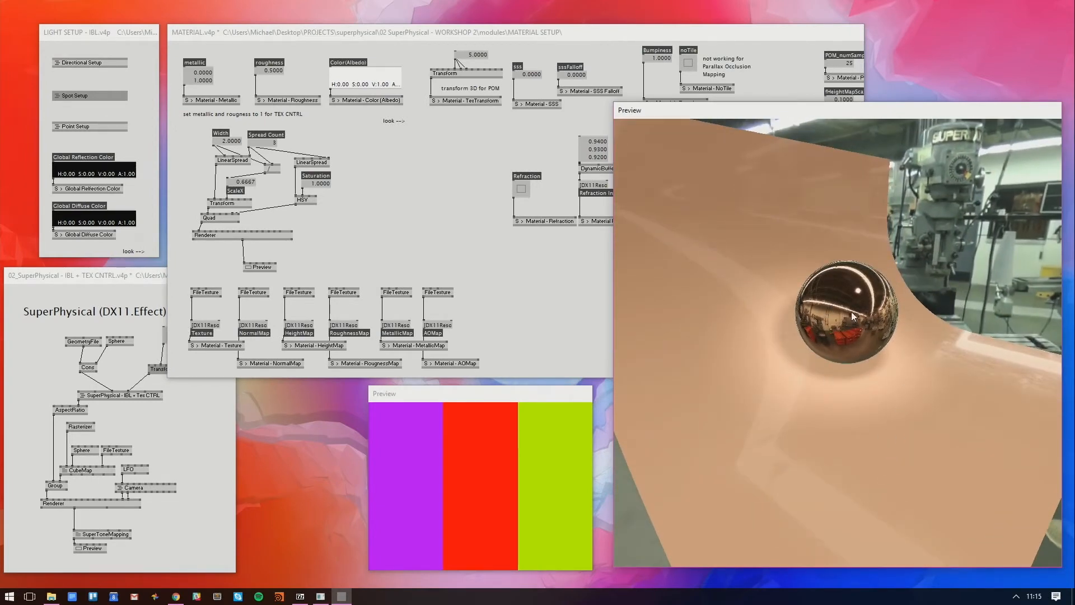
{"action": "left_click_drag", "start_coordinate": [851, 311], "coordinate": [783, 354]}
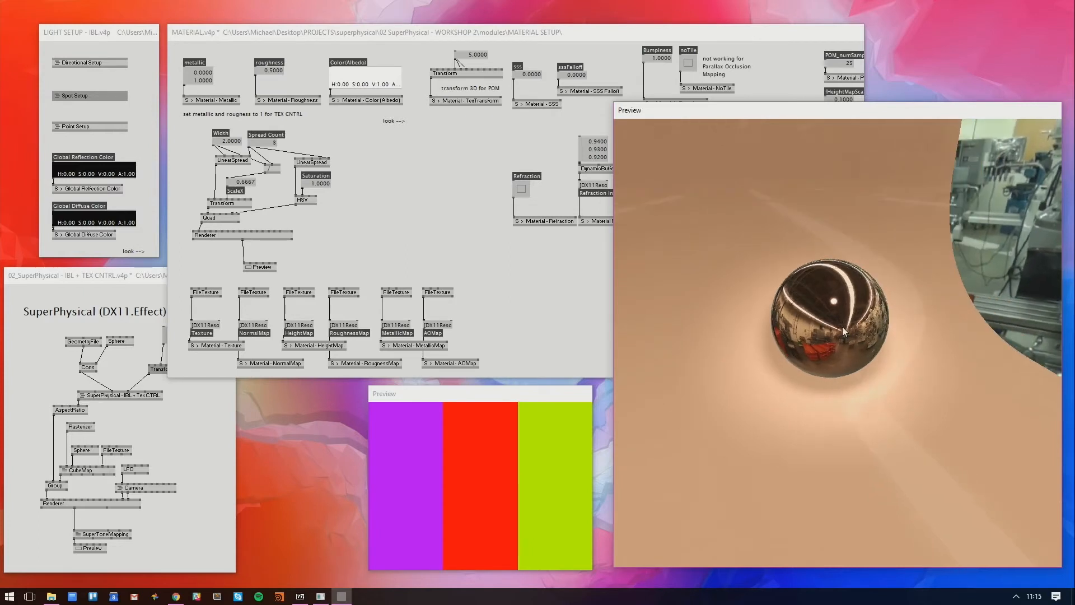
Add a Cons (DX11.Texture 2d) node to the MATERIAL patch and place it below the Texture map's FileTexture
{"action": "left_click_drag", "start_coordinate": [485, 284], "coordinate": [200, 305]}
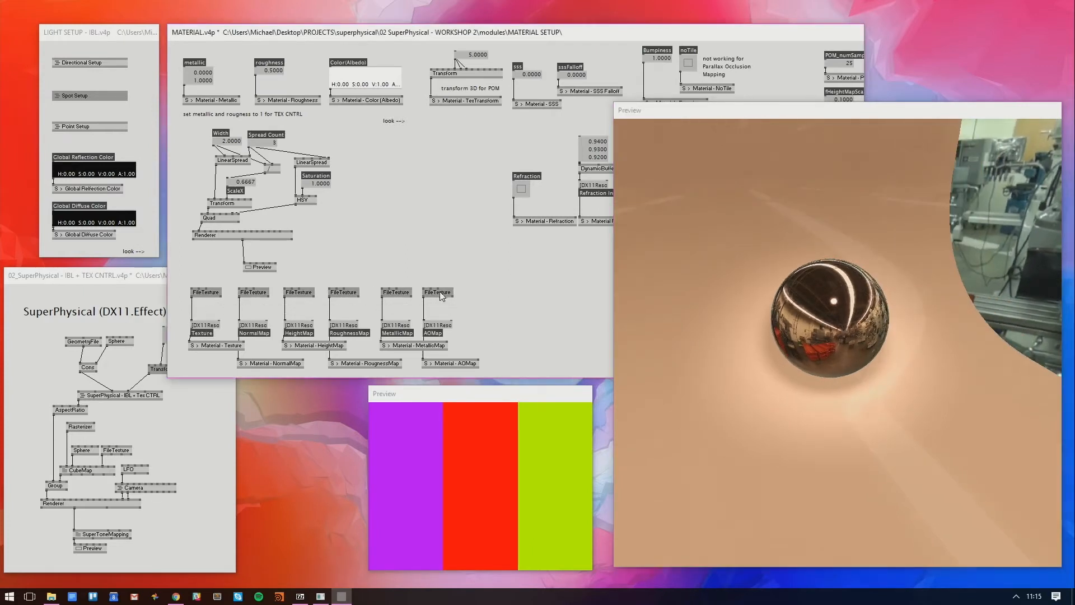
{"action": "double_click", "coordinate": [475, 305]}
{"action": "type", "text": "cons"}
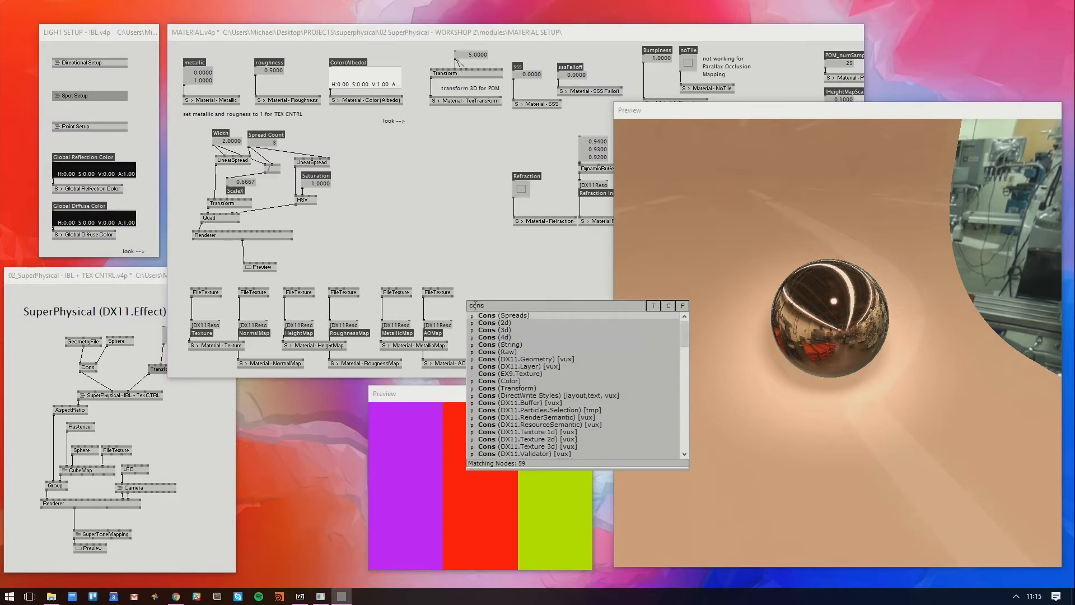
{"action": "type", "text": " tex"}
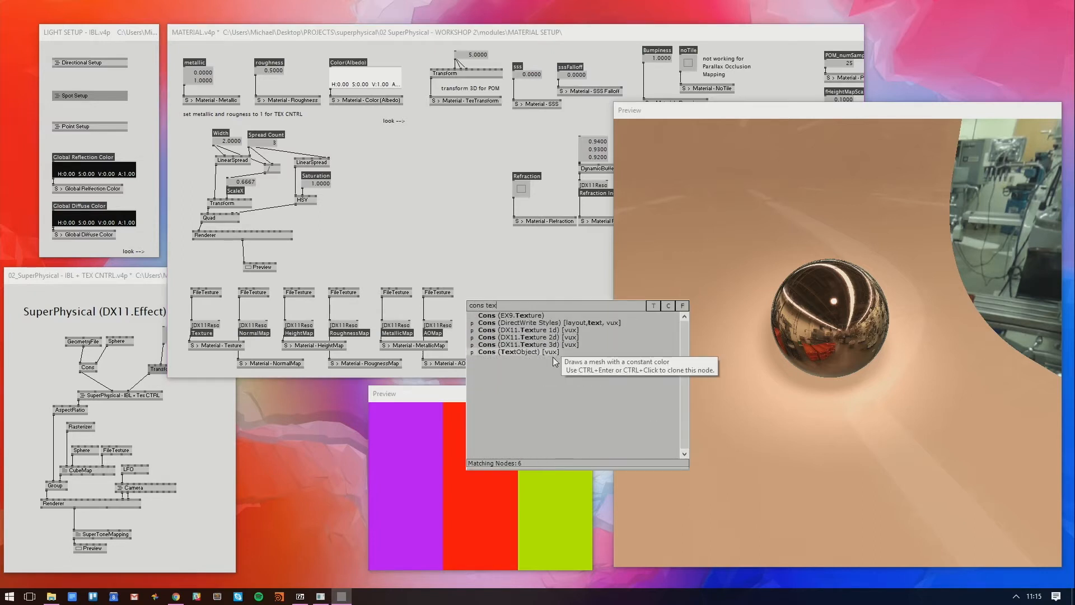
{"action": "type", "text": "ture"}
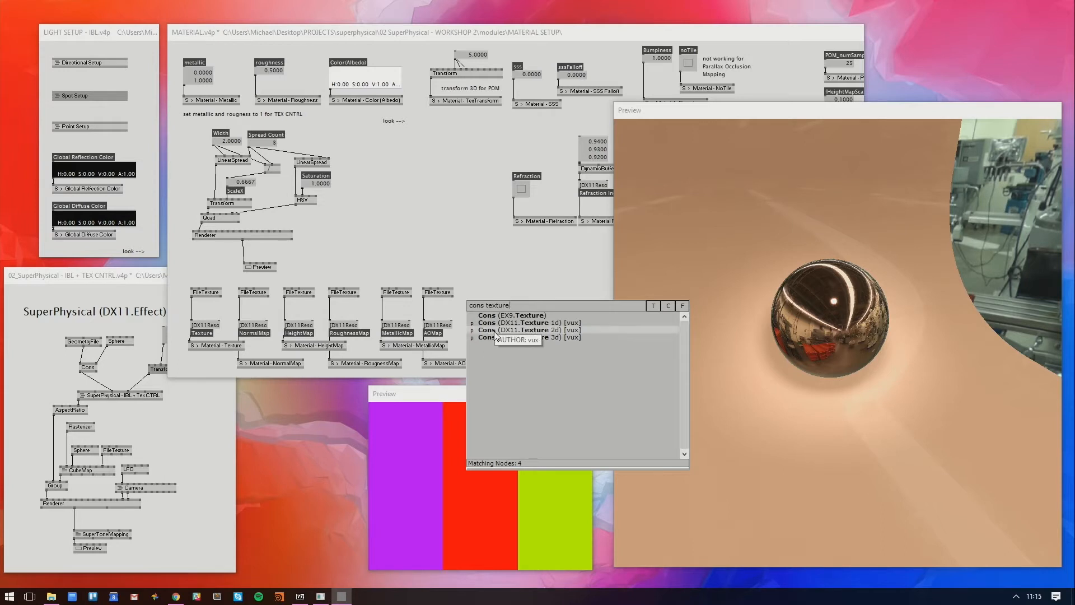
{"action": "left_click", "coordinate": [495, 331]}
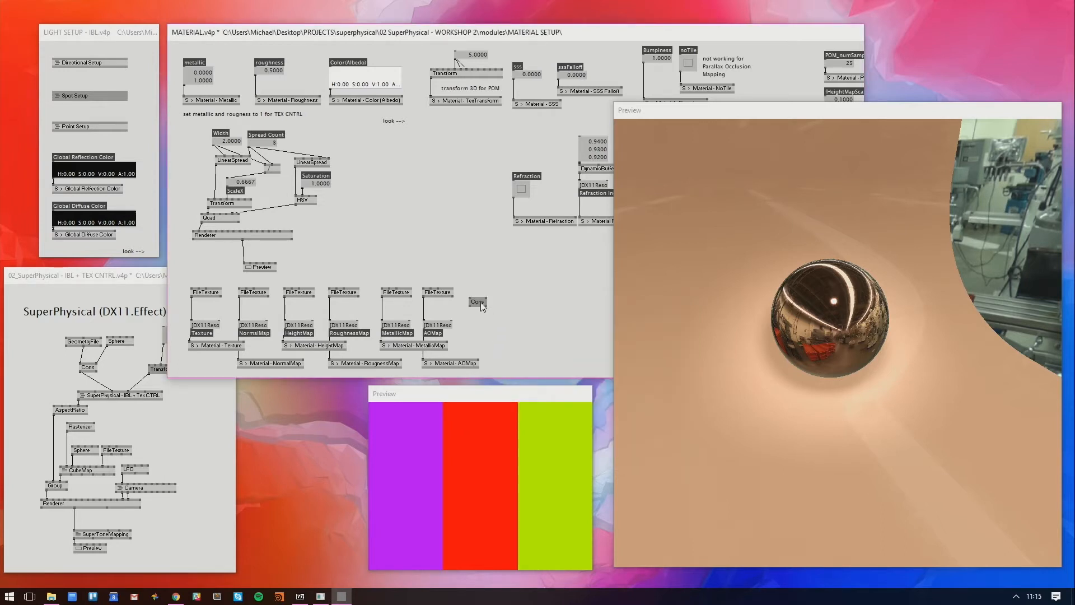
{"action": "left_click_drag", "start_coordinate": [490, 309], "coordinate": [214, 309]}
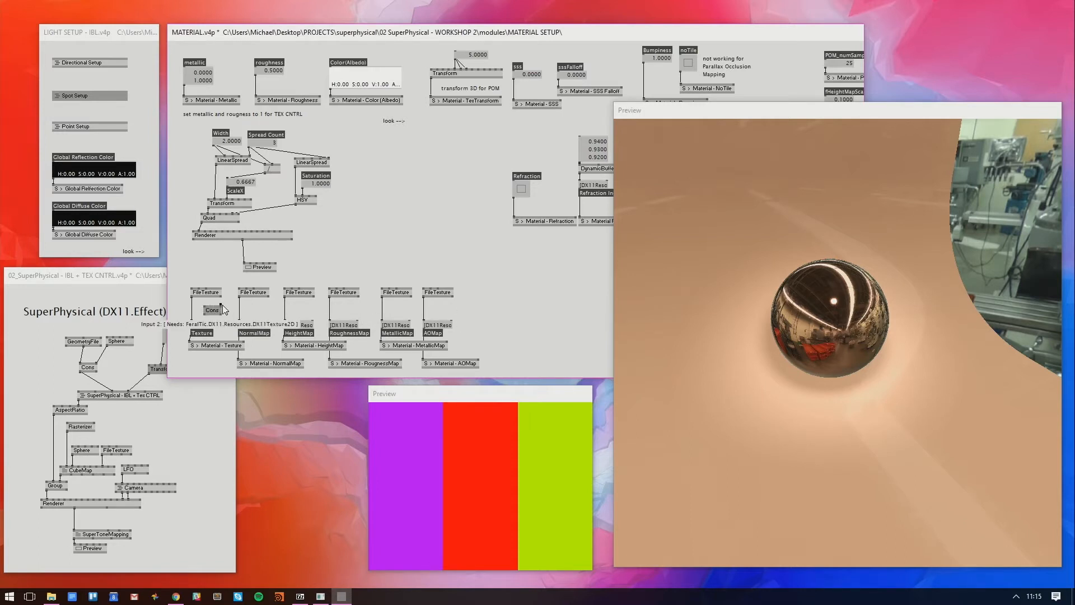
Raise the row of FileTexture nodes and link the Texture map's FileTexture into the Cons node below it
{"action": "left_click_drag", "start_coordinate": [178, 288], "coordinate": [436, 287]}
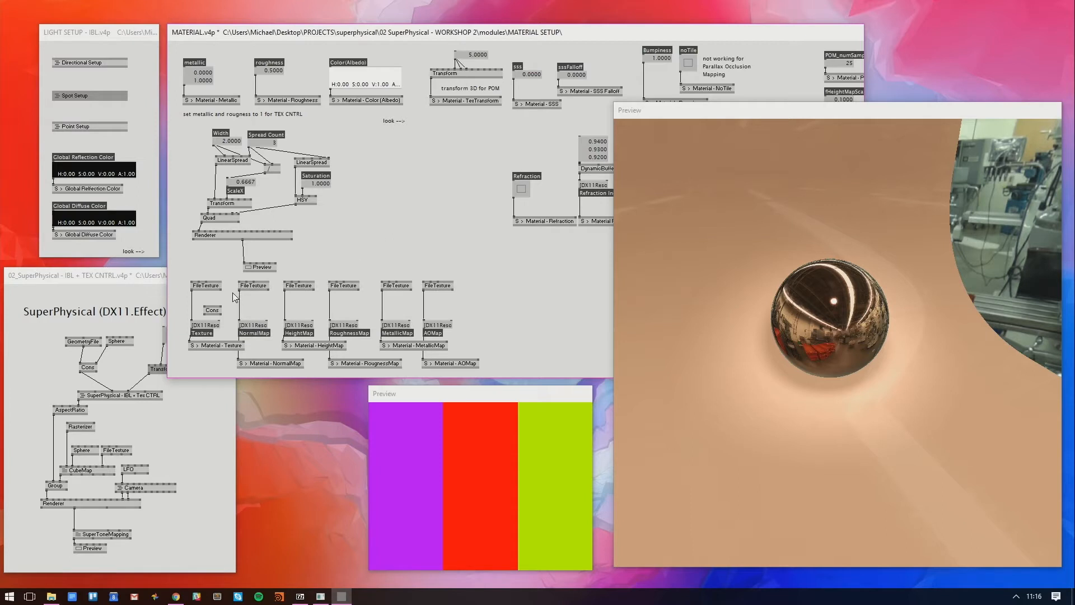
{"action": "left_click", "coordinate": [192, 289]}
{"action": "left_click", "coordinate": [204, 305]}
{"action": "left_click_drag", "start_coordinate": [208, 311], "coordinate": [196, 308]}
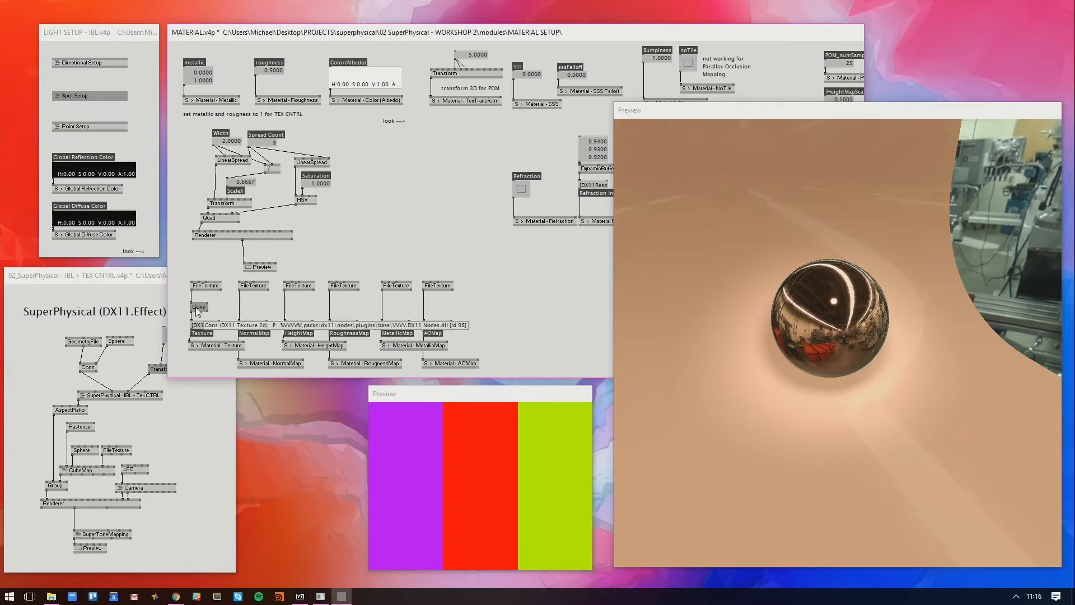
Duplicate the Cons node five times, placing one copy below each of the remaining FileTexture nodes
{"action": "key", "text": "ctrl+c"}
{"action": "key", "text": "ctrl+v"}
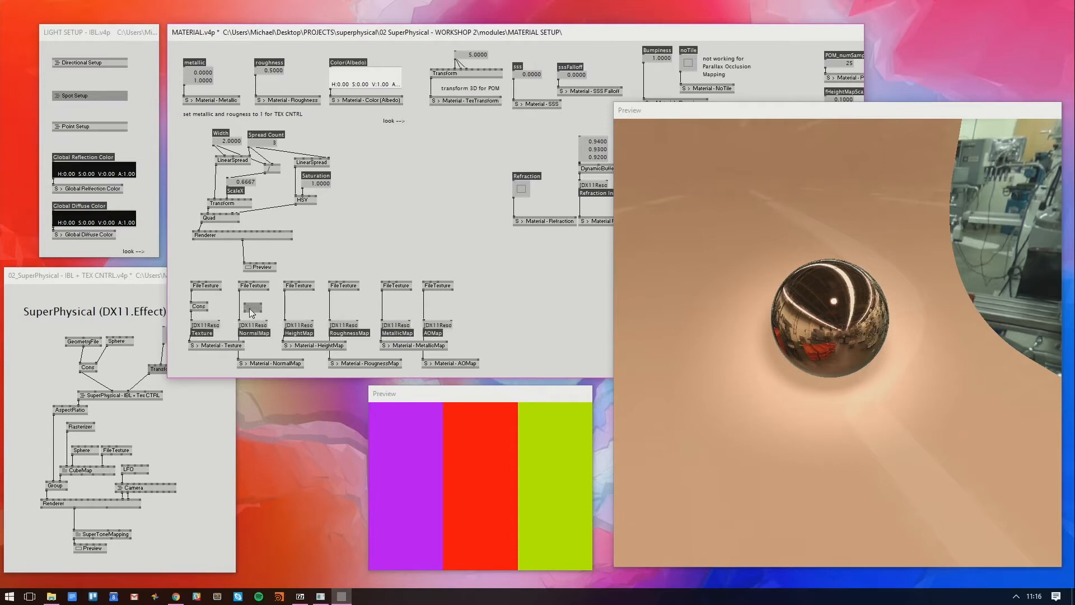
{"action": "key", "text": "ctrl+v"}
{"action": "key", "text": "ctrl+v"}
{"action": "key", "text": "ctrl+v"}
{"action": "key", "text": "ctrl+v"}
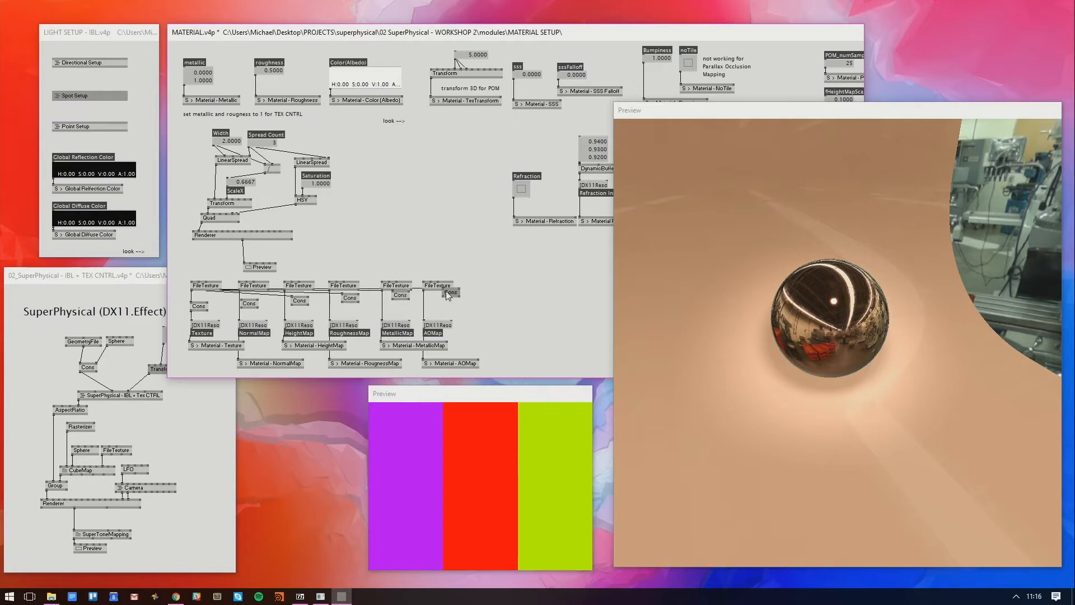
Reposition the Cons copies and delete their unwanted links from the first FileTexture
{"action": "left_click_drag", "start_coordinate": [448, 295], "coordinate": [299, 309]}
{"action": "right_click", "coordinate": [308, 301]}
{"action": "right_click", "coordinate": [317, 294]}
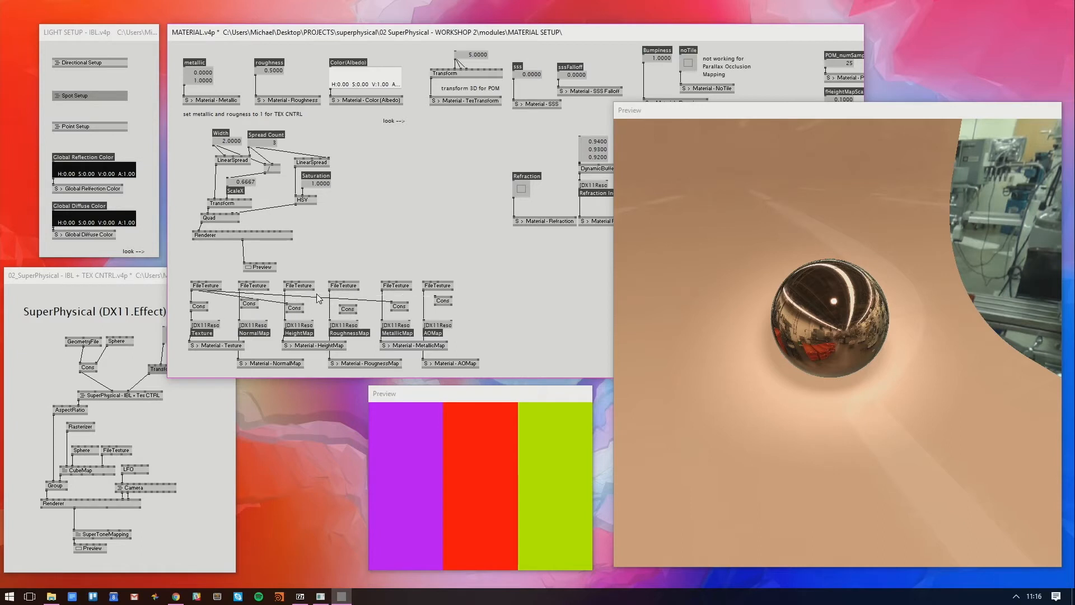
{"action": "right_click", "coordinate": [317, 298]}
Route the NormalMap and HeightMap FileTextures through their own Cons nodes into the corresponding resource inputs
{"action": "left_click", "coordinate": [240, 290]}
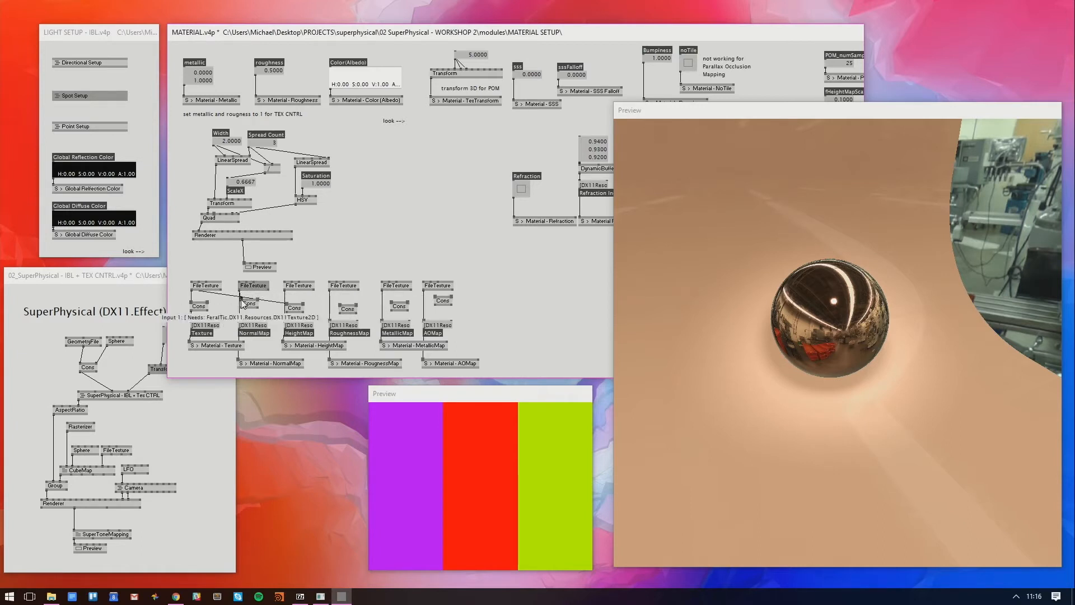
{"action": "left_click", "coordinate": [241, 299]}
{"action": "left_click", "coordinate": [242, 307]}
{"action": "left_click", "coordinate": [240, 322]}
{"action": "left_click_drag", "start_coordinate": [248, 304], "coordinate": [246, 310]}
{"action": "left_click", "coordinate": [285, 290]}
{"action": "left_click", "coordinate": [288, 304]}
{"action": "left_click", "coordinate": [287, 313]}
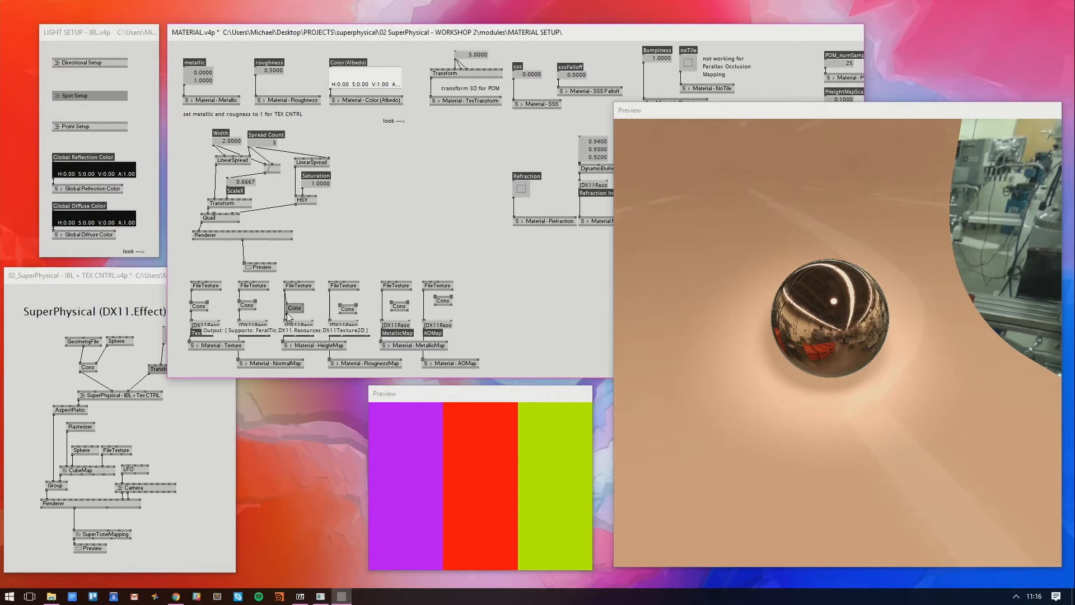
{"action": "left_click", "coordinate": [285, 322]}
Route the RoughnessMap and MetallicMap FileTextures through their Cons nodes and move both nodes into their columns
{"action": "left_click", "coordinate": [330, 289]}
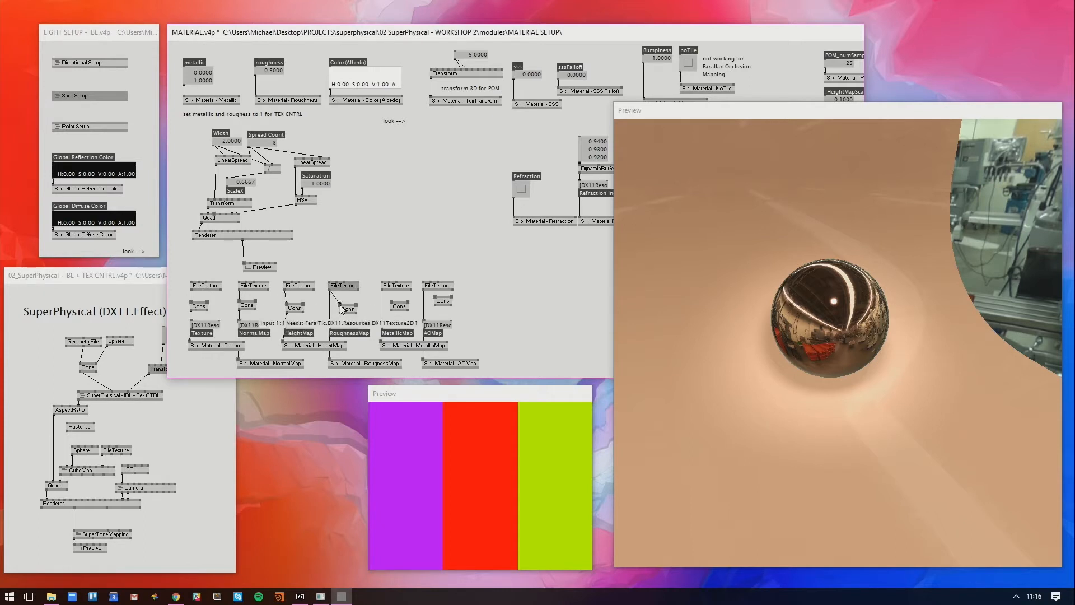
{"action": "left_click", "coordinate": [340, 305]}
{"action": "left_click", "coordinate": [340, 313]}
{"action": "left_click", "coordinate": [330, 322]}
{"action": "left_click_drag", "start_coordinate": [345, 312], "coordinate": [336, 309]}
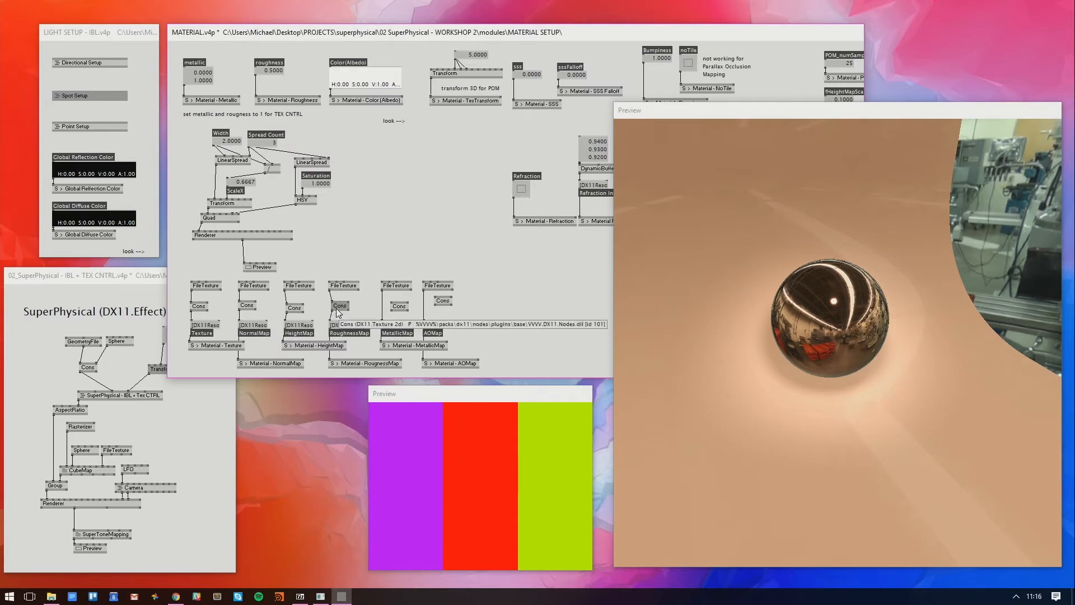
{"action": "left_click", "coordinate": [383, 290]}
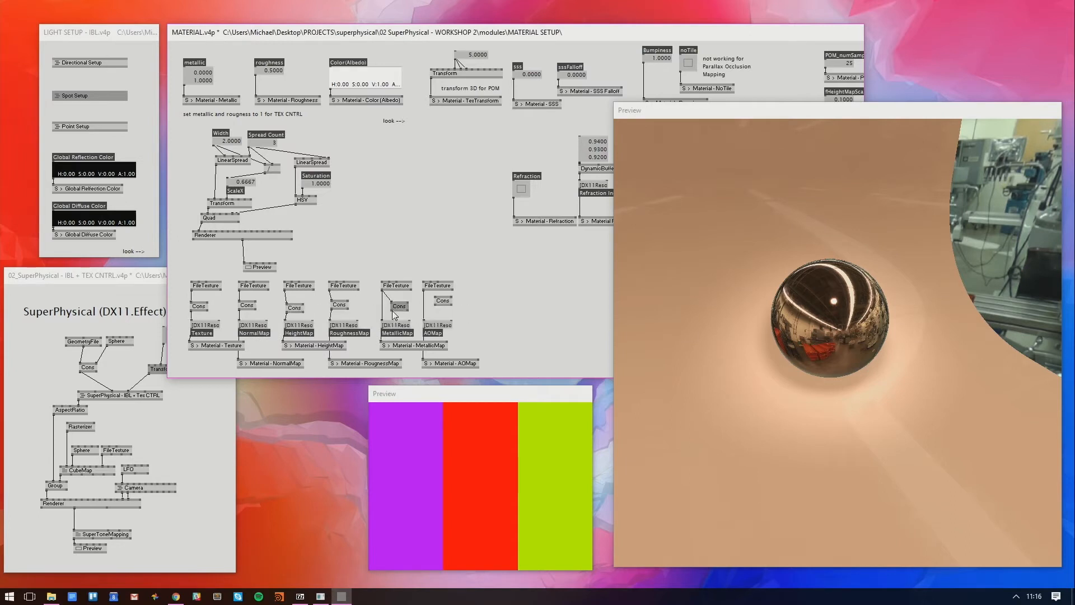
{"action": "left_click", "coordinate": [392, 303]}
{"action": "left_click", "coordinate": [395, 311]}
{"action": "left_click_drag", "start_coordinate": [395, 308], "coordinate": [389, 309]}
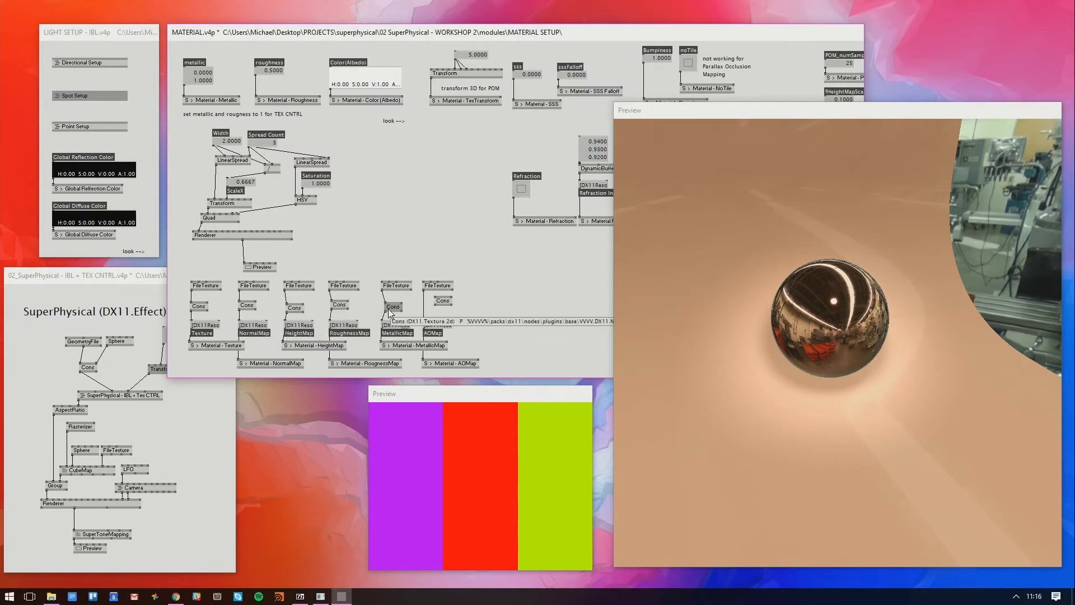
Route the AOMap FileTexture through its Cons node into the AOMap resource input
{"action": "left_click", "coordinate": [424, 290]}
{"action": "left_click", "coordinate": [436, 297]}
{"action": "left_click", "coordinate": [435, 305]}
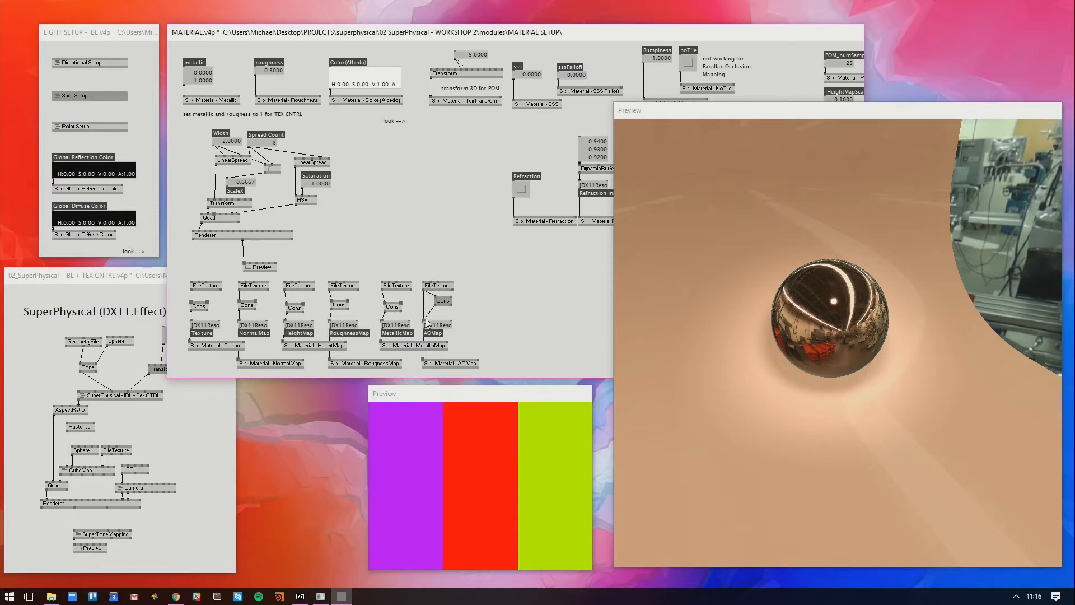
{"action": "left_click", "coordinate": [424, 321]}
Align the six Cons nodes in one row and straighten the HeightMap column
{"action": "left_click_drag", "start_coordinate": [444, 302], "coordinate": [186, 315]}
{"action": "key", "text": "ctrl+l"}
{"action": "left_click_drag", "start_coordinate": [486, 277], "coordinate": [181, 297]}
{"action": "left_click_drag", "start_coordinate": [314, 269], "coordinate": [297, 348]}
{"action": "key", "text": "ctrl+l"}
Straighten the RoughnessMap and MetallicMap columns and move the coloured texture's Preview node closer to its Renderer
{"action": "left_click_drag", "start_coordinate": [352, 270], "coordinate": [351, 374]}
{"action": "key", "text": "ctrl+l"}
{"action": "left_click_drag", "start_coordinate": [341, 270], "coordinate": [342, 372]}
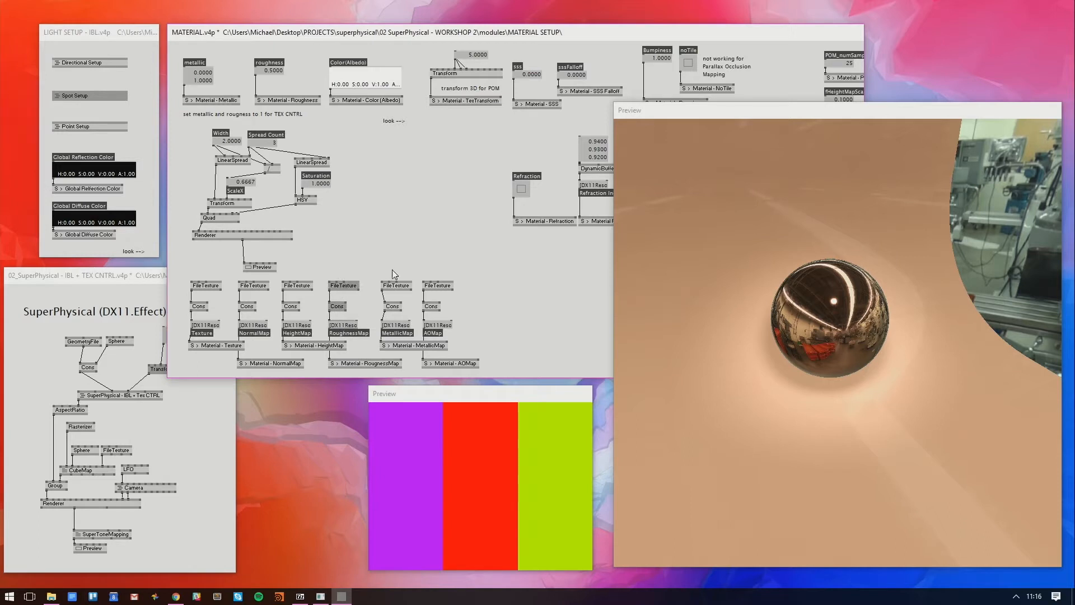
{"action": "key", "text": "ctrl+l"}
{"action": "left_click_drag", "start_coordinate": [386, 266], "coordinate": [389, 372]}
{"action": "key", "text": "ctrl+l"}
{"action": "left_click_drag", "start_coordinate": [443, 261], "coordinate": [456, 291]}
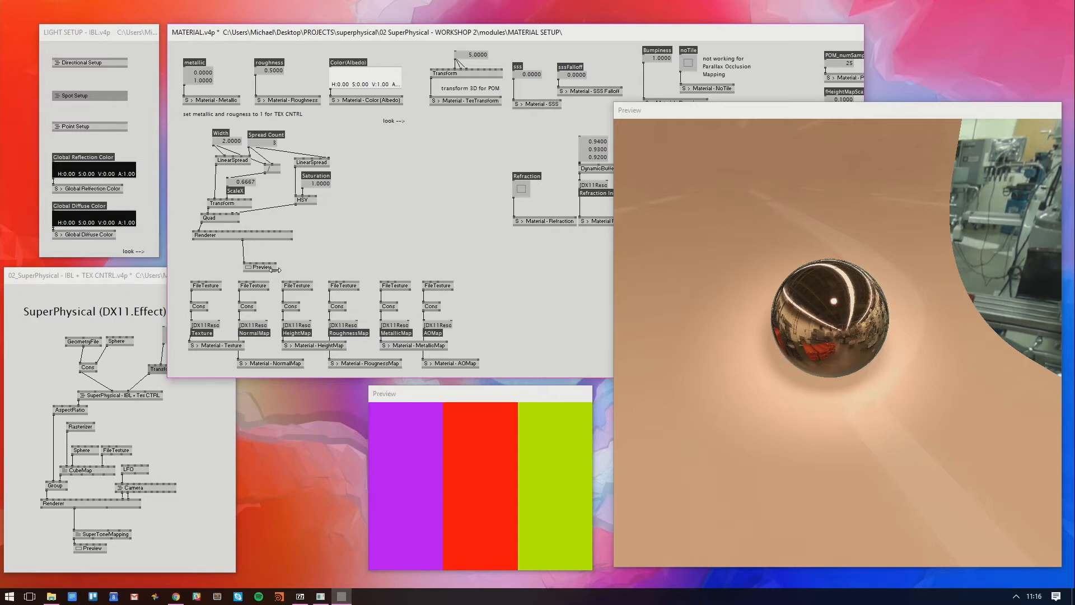
{"action": "left_click_drag", "start_coordinate": [276, 270], "coordinate": [273, 259]}
In the IBL + TEX CNTRL patch, raise the sphere by setting the Transform's second value to 0.69
{"action": "left_click", "coordinate": [159, 296]}
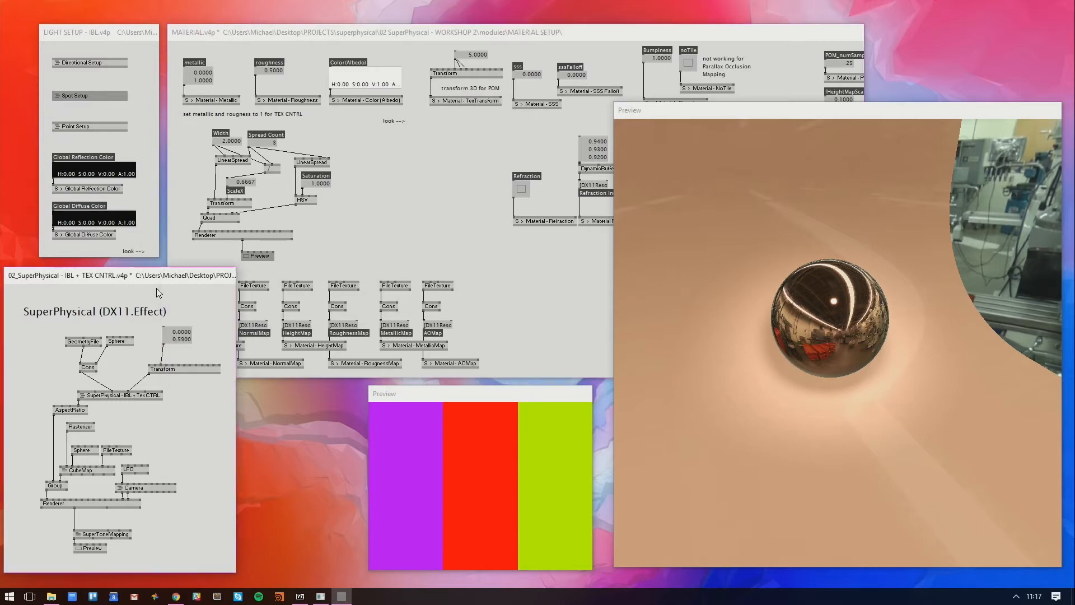
{"action": "left_click_drag", "start_coordinate": [53, 331], "coordinate": [91, 367]}
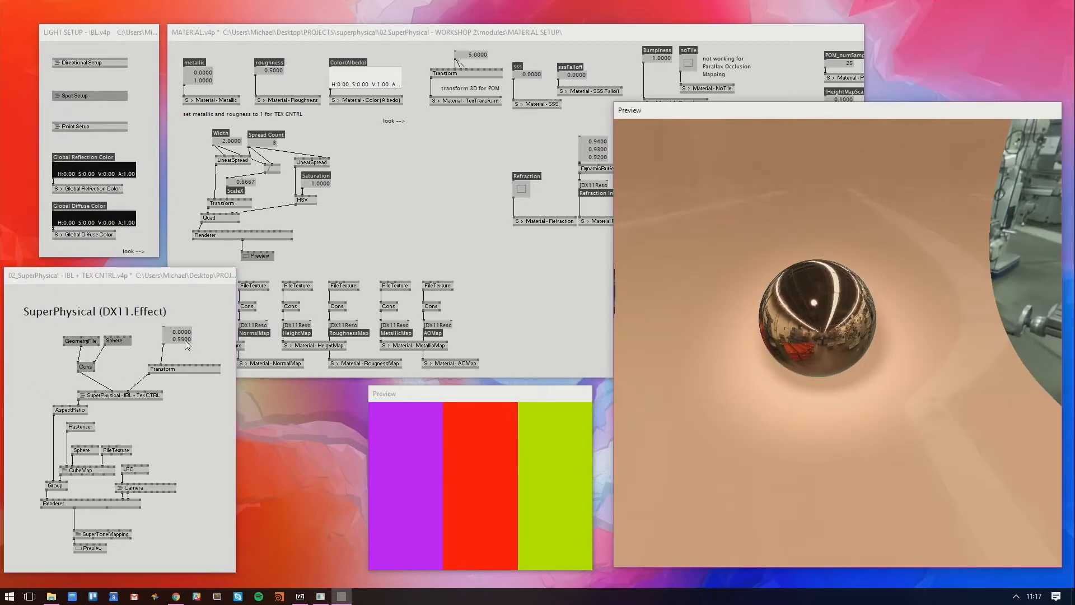
{"action": "mouse_move", "coordinate": [185, 340]}
{"action": "left_mouse_down"}
{"action": "mouse_move", "coordinate": [186, 299]}
{"action": "mouse_move", "coordinate": [185, 335]}
{"action": "left_mouse_up"}
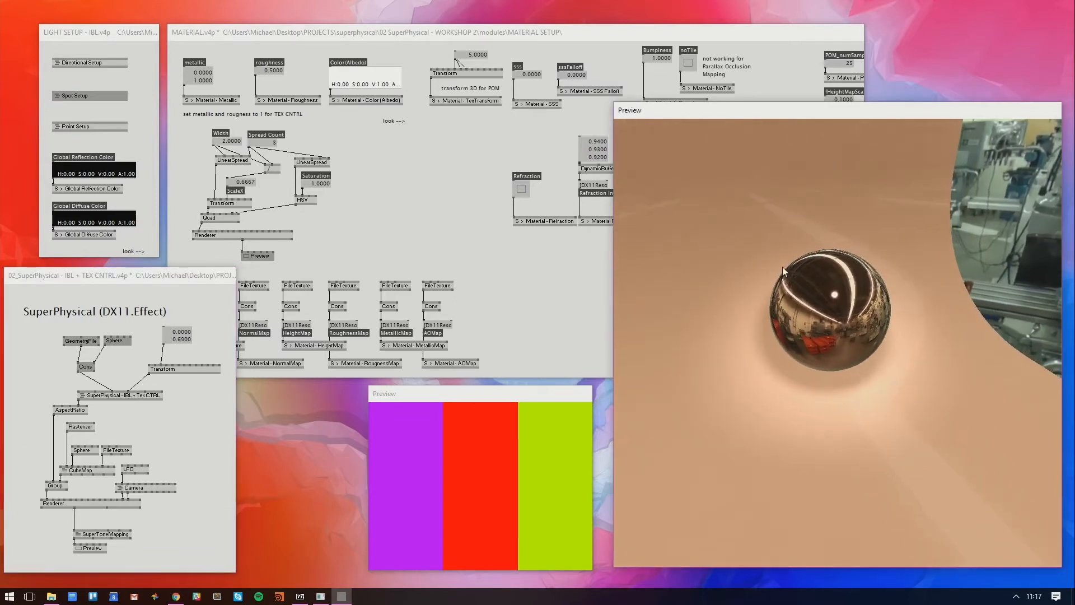
Try other values for both metallic slices and return them to 0 and 1
{"action": "left_click", "coordinate": [205, 76]}
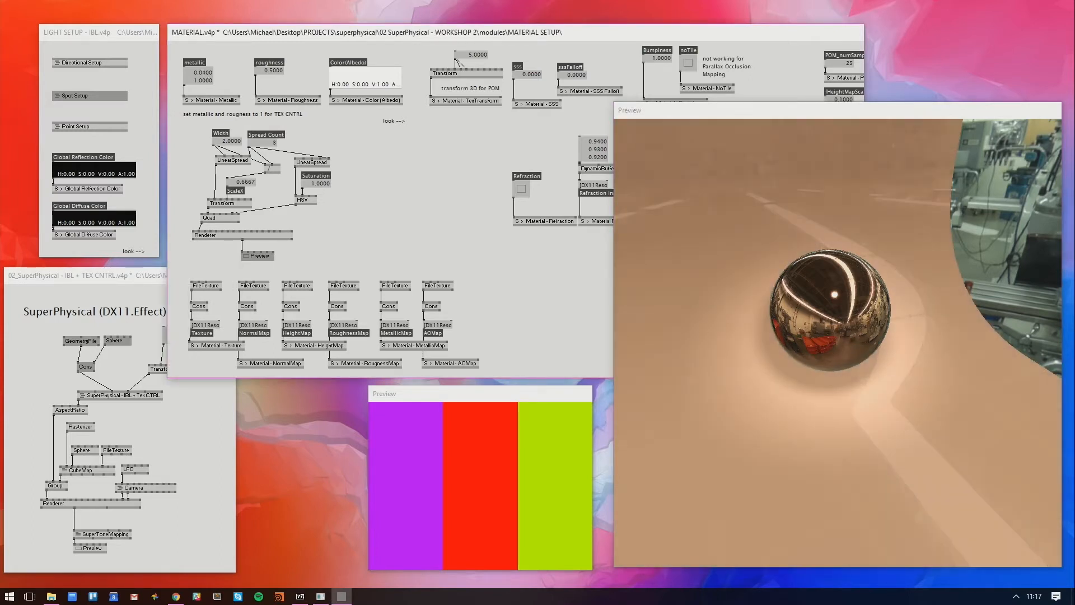
{"action": "left_click_drag", "start_coordinate": [206, 74], "coordinate": [206, 78]}
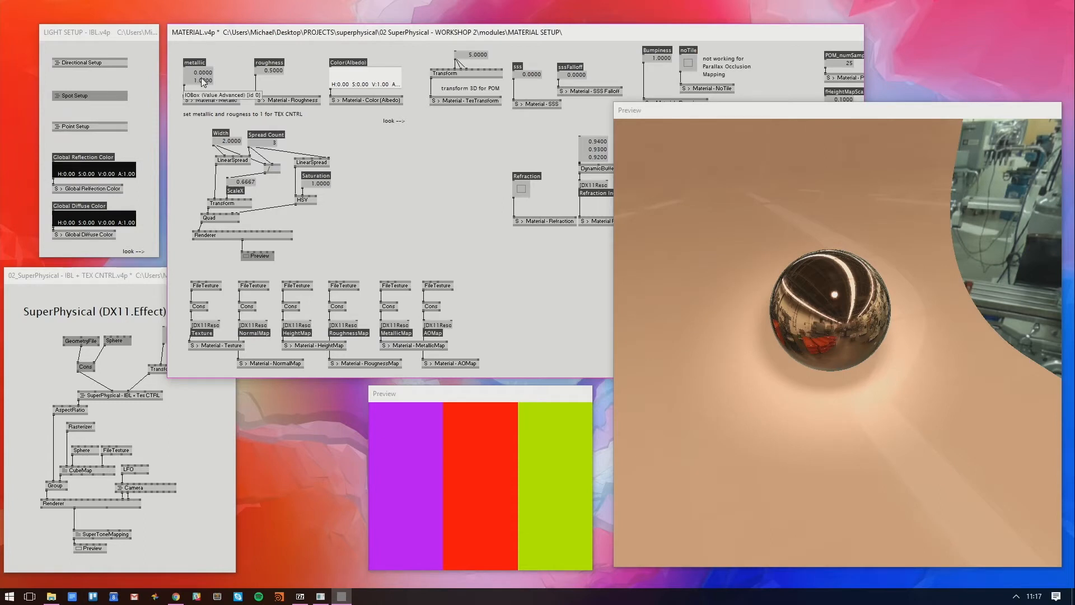
{"action": "mouse_move", "coordinate": [204, 80]}
{"action": "left_mouse_down"}
{"action": "mouse_move", "coordinate": [203, 109]}
{"action": "mouse_move", "coordinate": [203, 74]}
{"action": "left_mouse_up"}
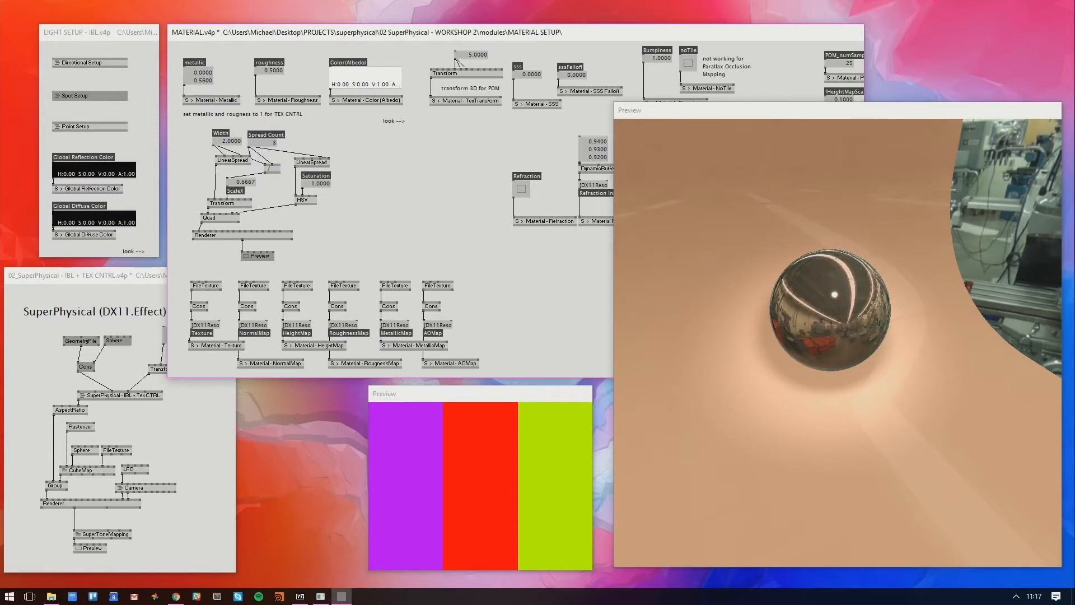
{"action": "right_click", "coordinate": [203, 80]}
{"action": "type", "text": "1"}
{"action": "left_click", "coordinate": [224, 54]}
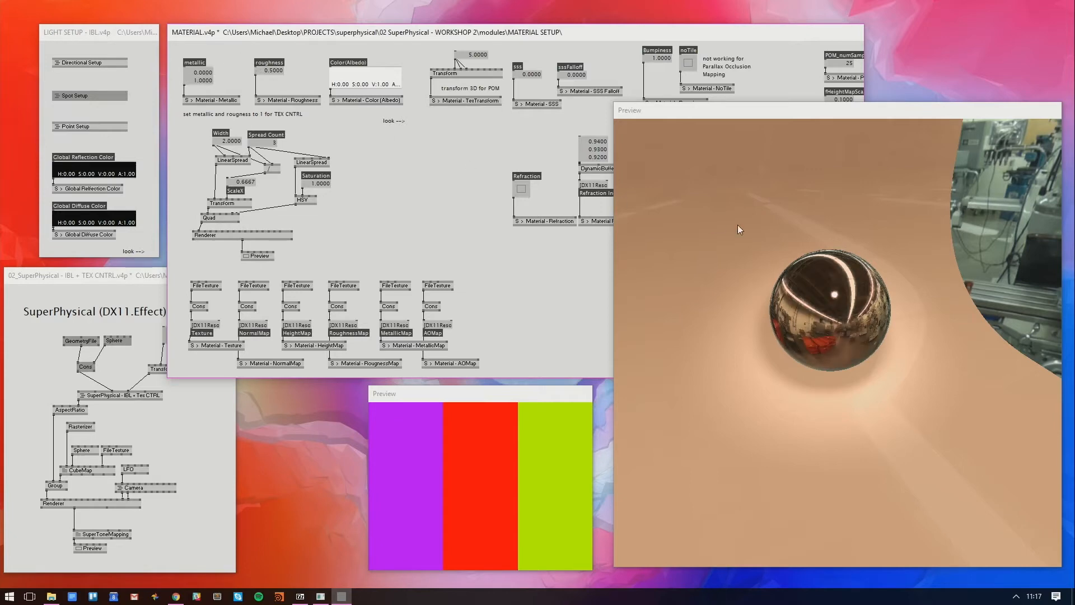
Set the material's roughness to 1 while viewing the sphere's reflections up close
{"action": "left_click_drag", "start_coordinate": [737, 225], "coordinate": [816, 340]}
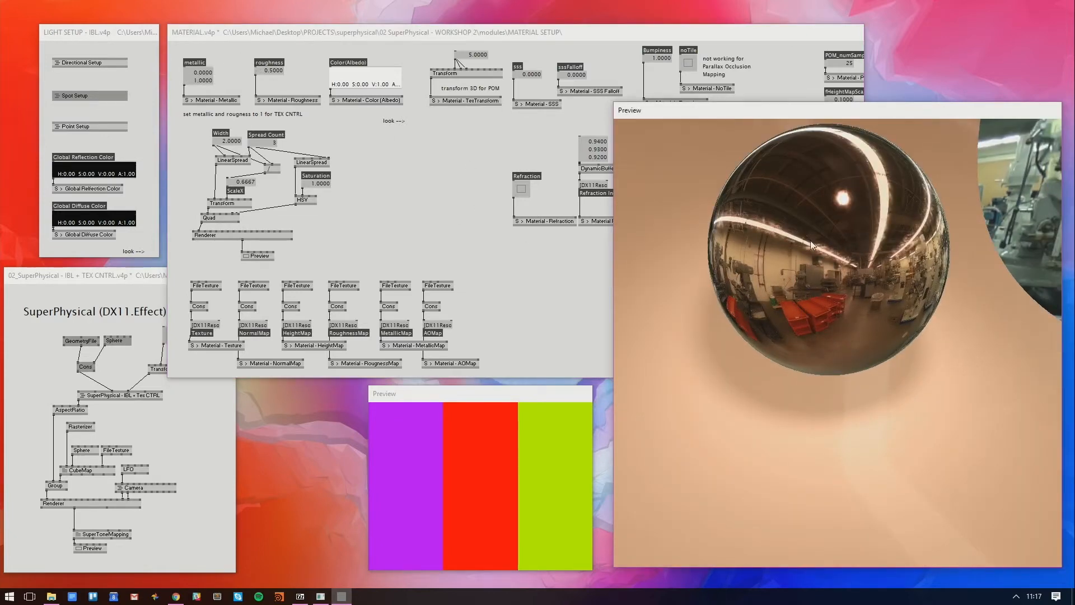
{"action": "left_click_drag", "start_coordinate": [811, 245], "coordinate": [818, 347]}
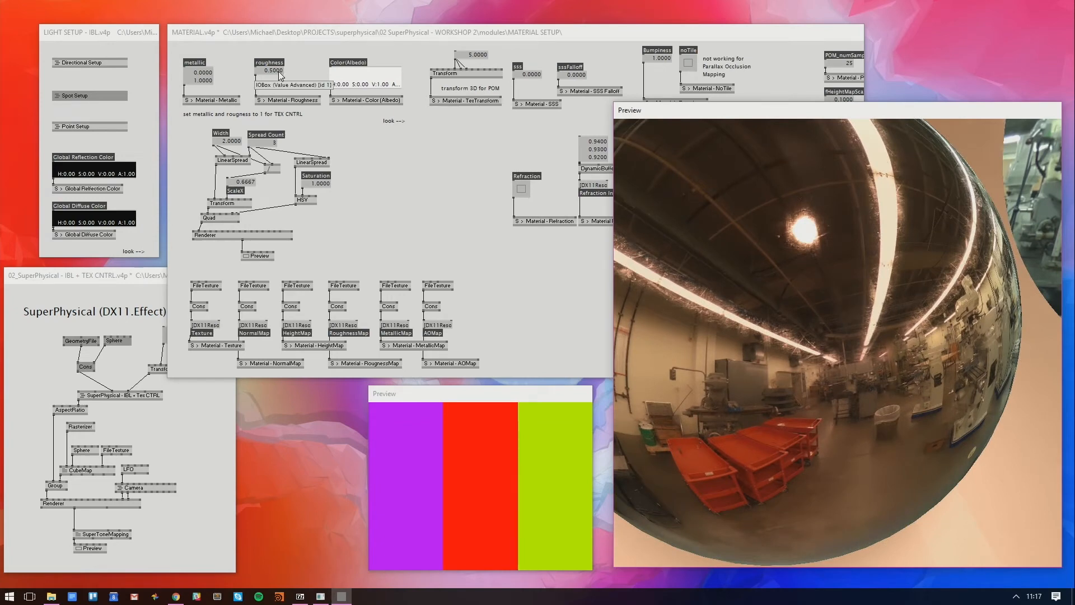
{"action": "left_click_drag", "start_coordinate": [278, 71], "coordinate": [291, 58]}
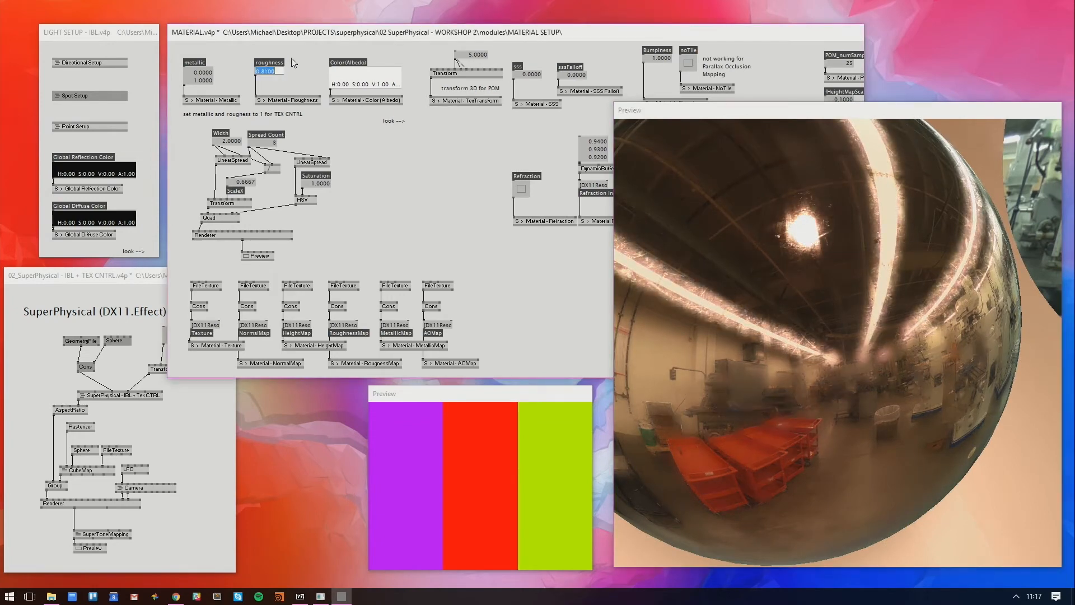
{"action": "type", "text": "1"}
{"action": "key", "text": "Return"}
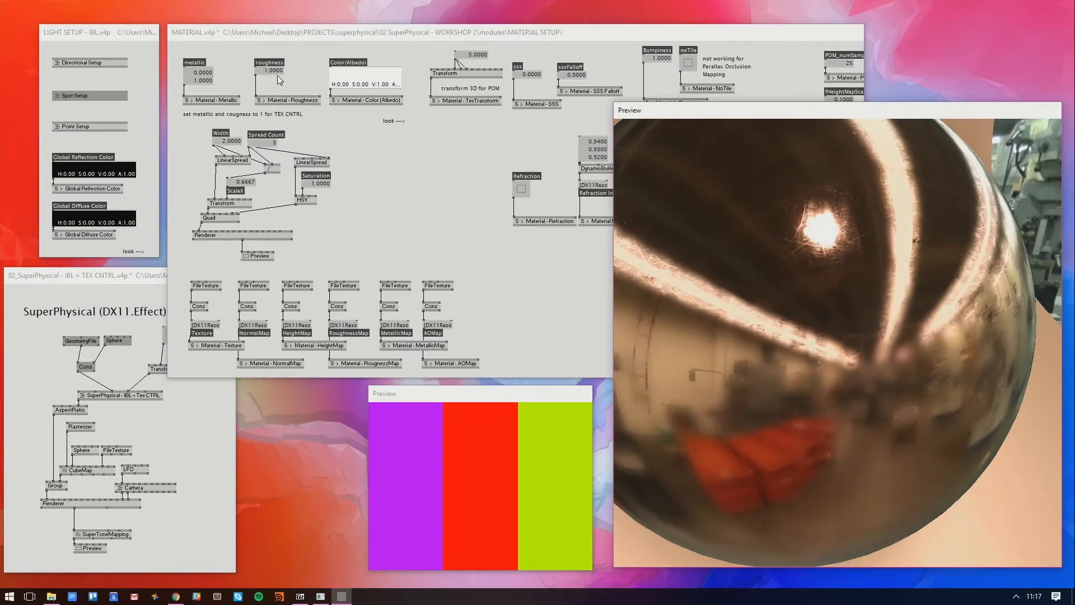
Set the material's roughness to 0.5 and view the sphere's reflections up close and from farther away
{"action": "left_click_drag", "start_coordinate": [273, 68], "coordinate": [273, 88]}
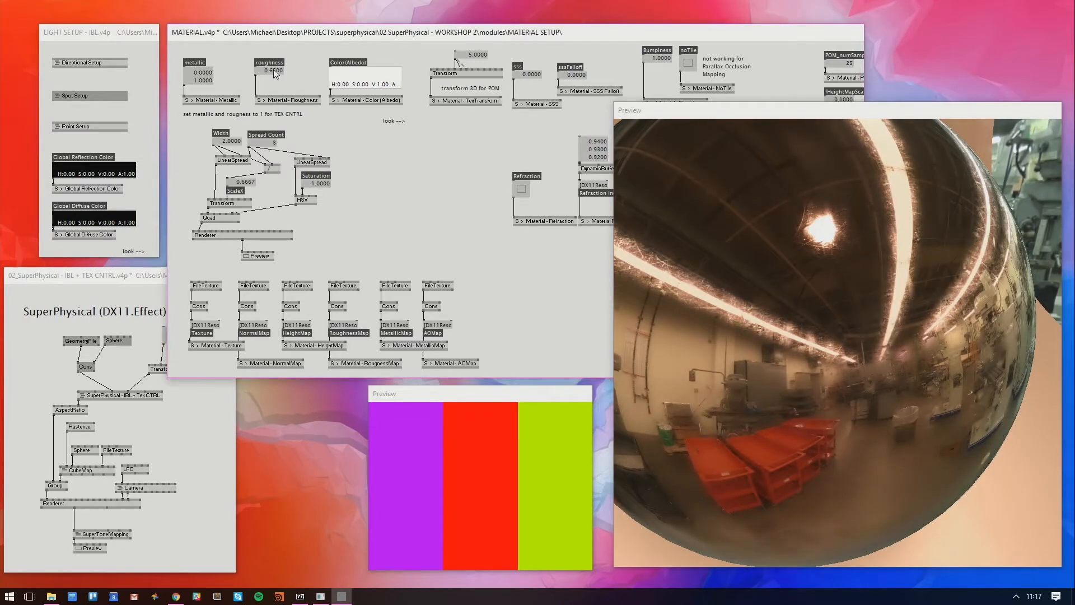
{"action": "right_click", "coordinate": [274, 71]}
{"action": "type", "text": "0.5"}
{"action": "key", "text": "Return"}
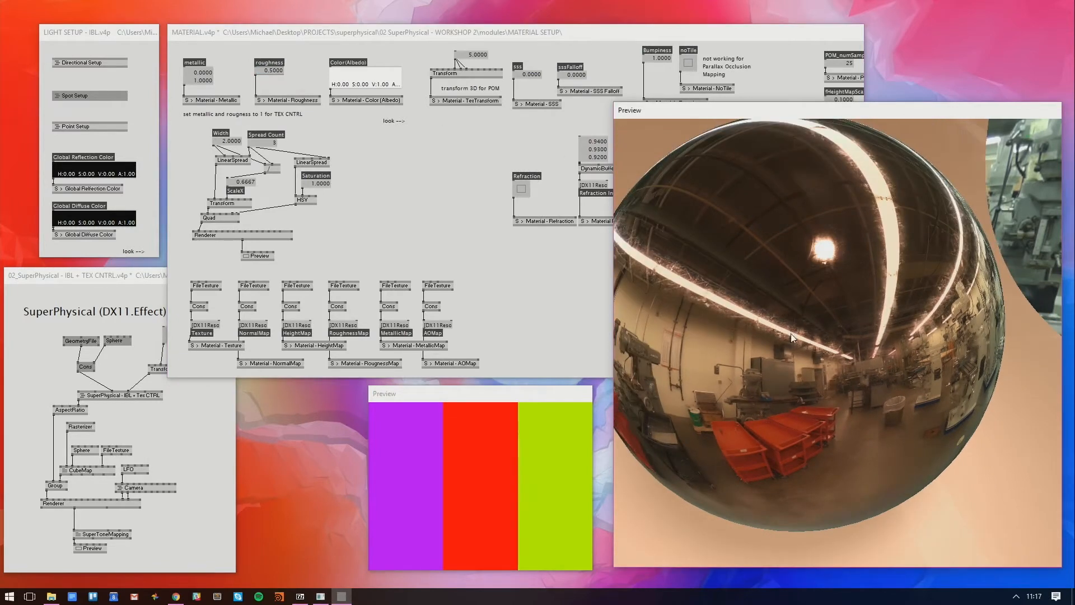
{"action": "left_click_drag", "start_coordinate": [799, 369], "coordinate": [795, 160]}
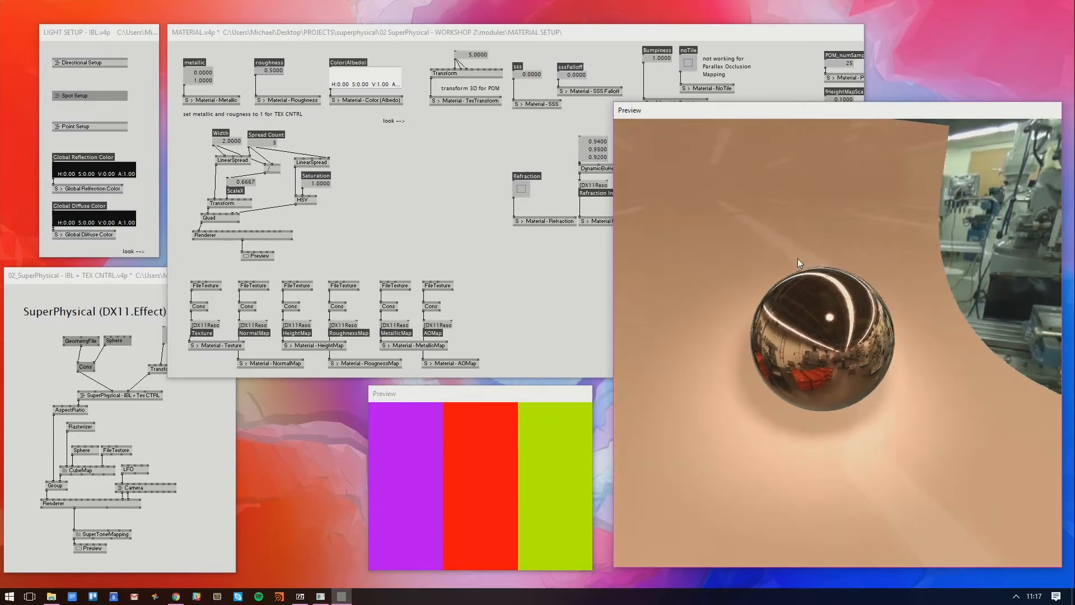
{"action": "mouse_move", "coordinate": [797, 258]}
{"action": "left_mouse_down"}
{"action": "mouse_move", "coordinate": [777, 256]}
{"action": "mouse_move", "coordinate": [794, 253]}
{"action": "left_mouse_up"}
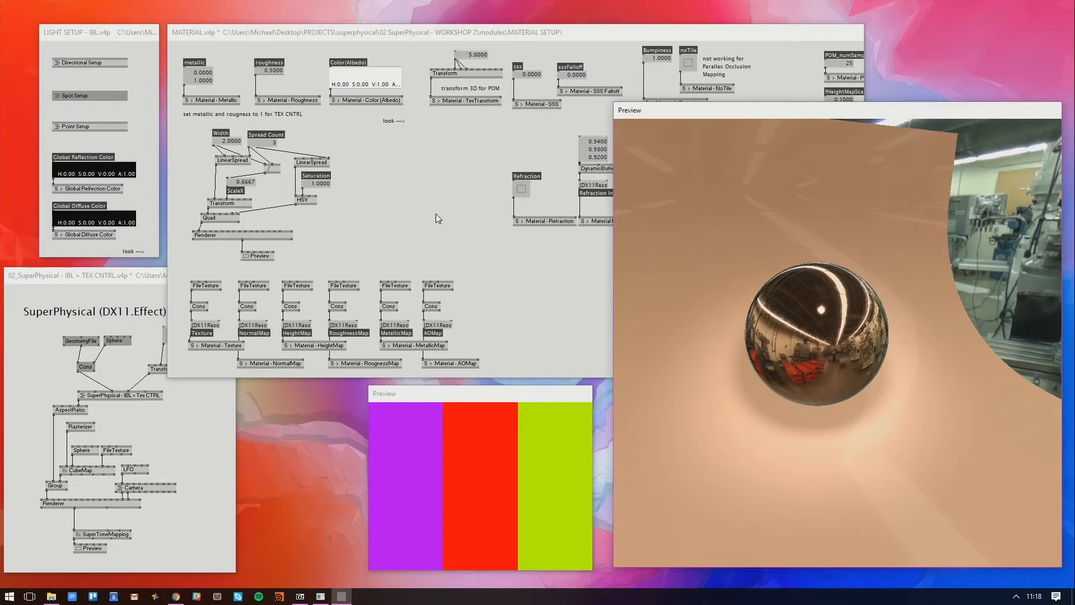
In the IBL + TEX CNTRL patch, give the Sphere one shared value box for Resolution X and Resolution Y, making room around it
{"action": "left_click", "coordinate": [215, 425]}
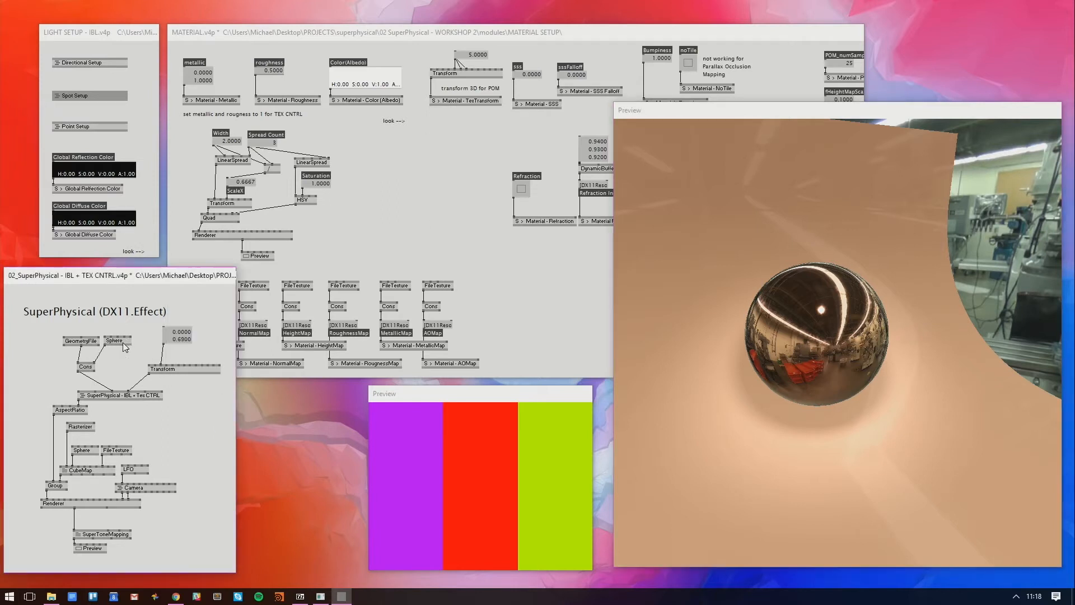
{"action": "left_click", "coordinate": [125, 336]}
{"action": "left_click_drag", "start_coordinate": [125, 343], "coordinate": [134, 354]}
{"action": "middle_click", "coordinate": [125, 326]}
{"action": "left_click", "coordinate": [126, 329]}
{"action": "middle_click", "coordinate": [139, 332]}
{"action": "left_click_drag", "start_coordinate": [168, 332], "coordinate": [166, 344]}
Try sphere resolutions of 15, 13 and 11 while viewing the sphere's outline up close
{"action": "right_click", "coordinate": [128, 334]}
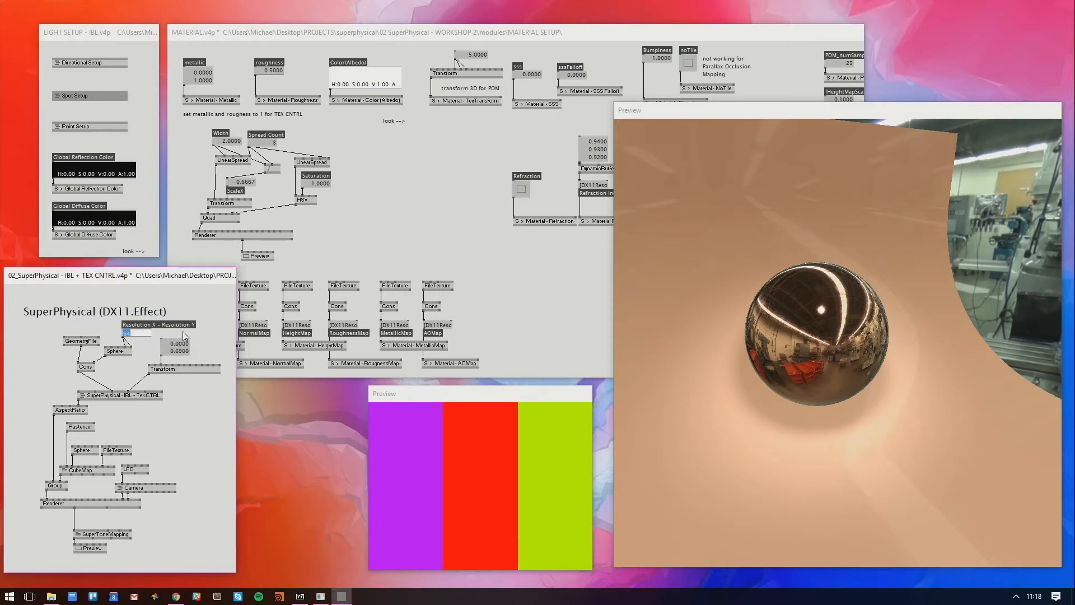
{"action": "type", "text": "5"}
{"action": "key", "text": "Return"}
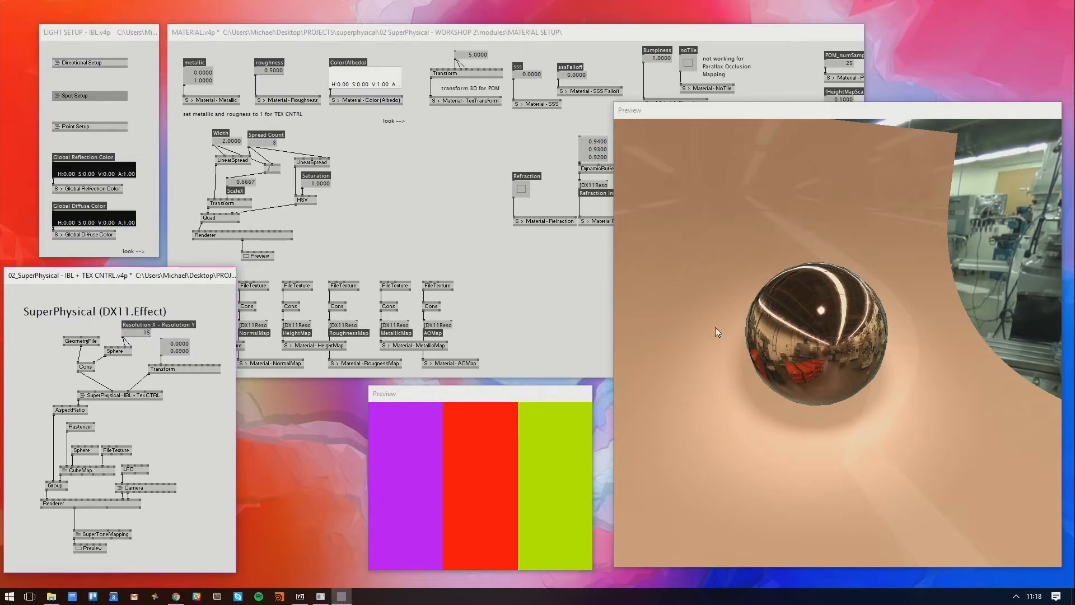
{"action": "left_click_drag", "start_coordinate": [811, 306], "coordinate": [801, 422]}
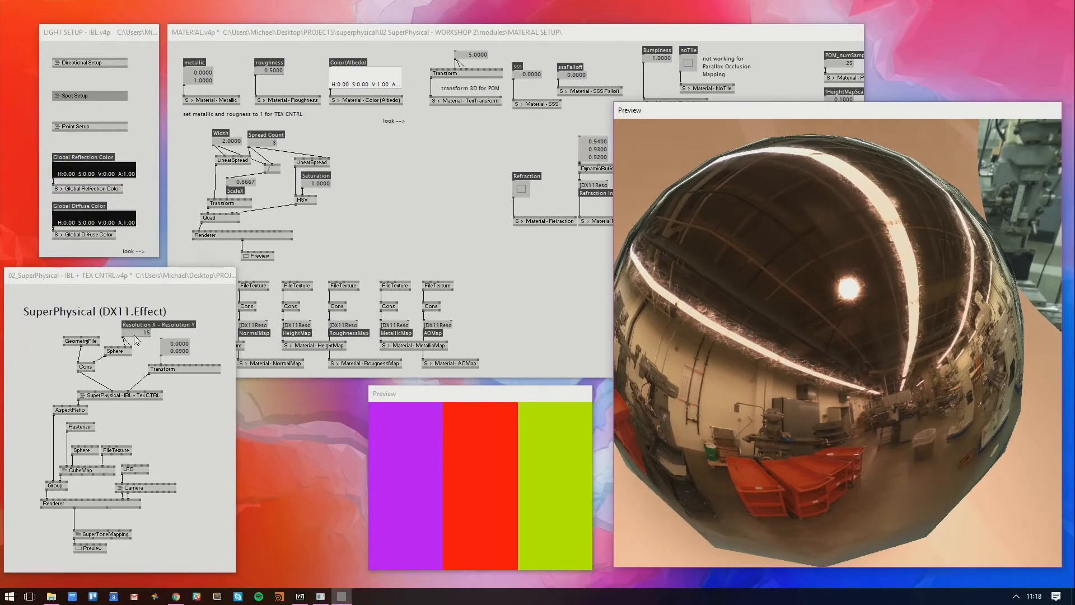
{"action": "left_click_drag", "start_coordinate": [134, 335], "coordinate": [134, 346]}
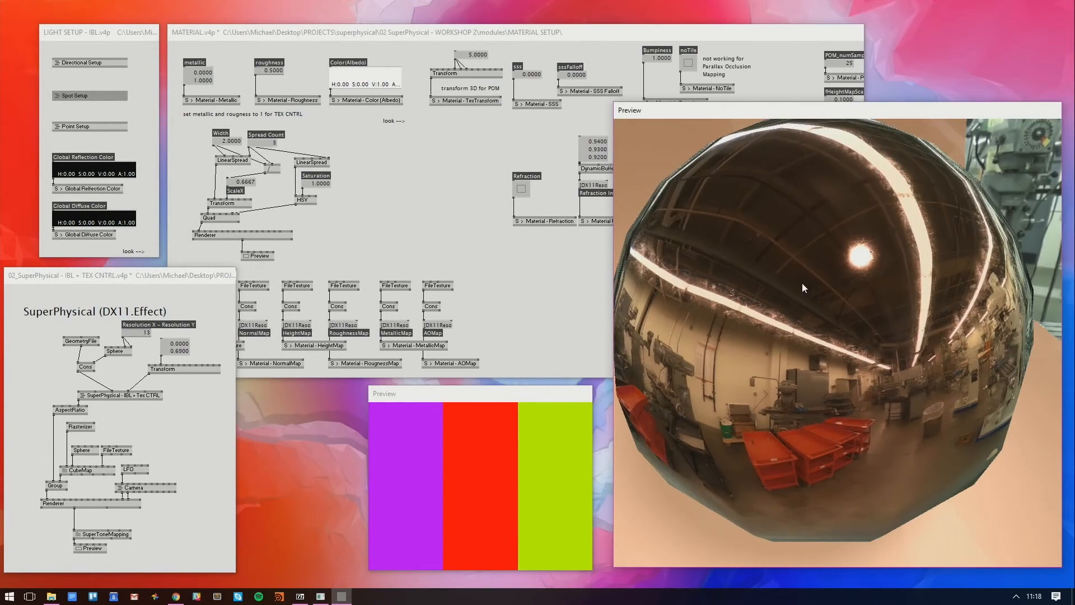
{"action": "left_click_drag", "start_coordinate": [815, 275], "coordinate": [825, 204]}
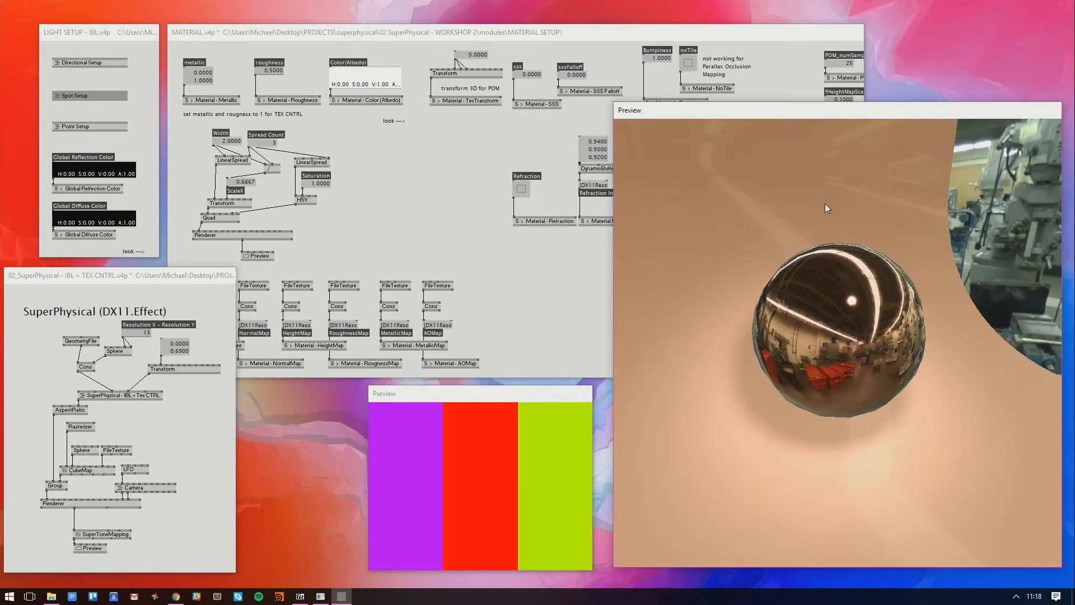
Set the sphere's Resolution X and Resolution Y to 64
{"action": "right_click", "coordinate": [143, 336]}
{"action": "type", "text": "64"}
{"action": "left_click", "coordinate": [152, 358]}
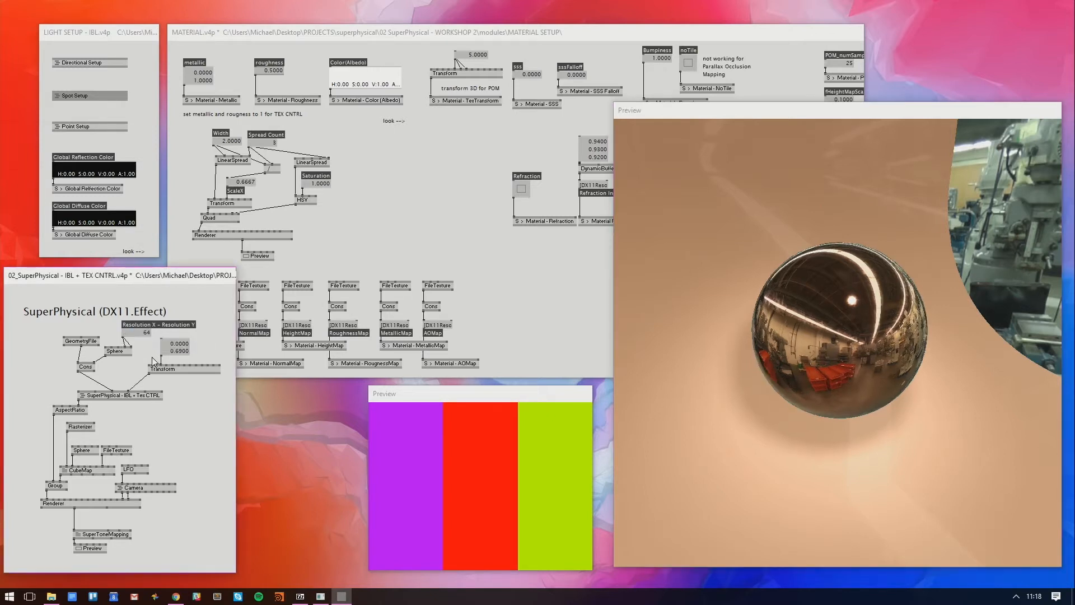
{"action": "left_click_drag", "start_coordinate": [758, 324], "coordinate": [781, 302]}
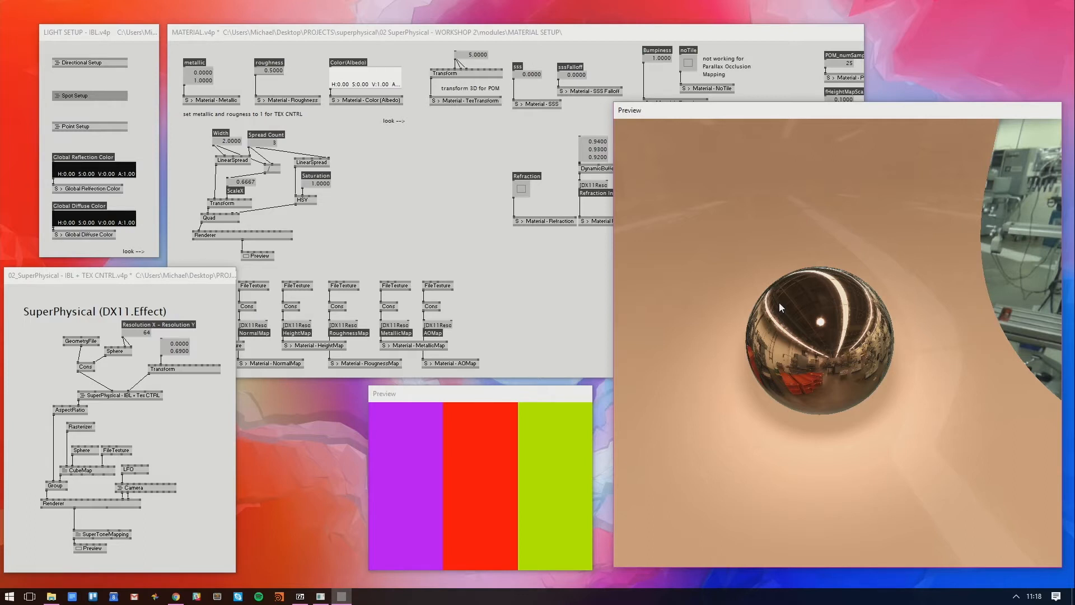
{"action": "mouse_move", "coordinate": [780, 306]}
{"action": "left_mouse_down"}
{"action": "mouse_move", "coordinate": [825, 277]}
{"action": "mouse_move", "coordinate": [726, 289]}
{"action": "mouse_move", "coordinate": [798, 299]}
{"action": "left_mouse_up"}
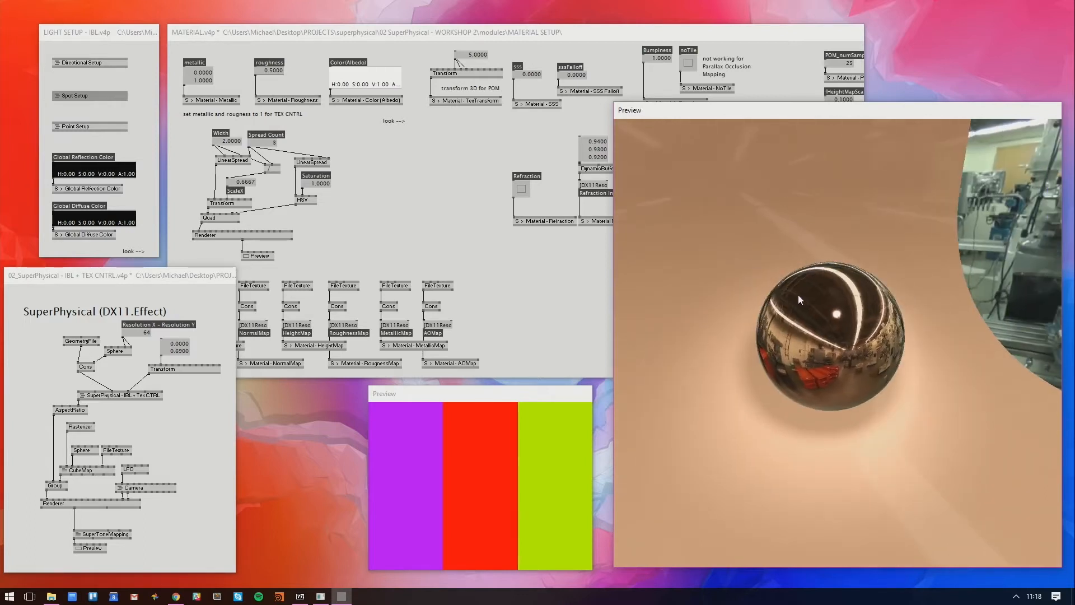
Connect the coloured-quad Renderer to the second input of the Texture map's Cons and view the coloured stripes on the sphere
{"action": "left_click", "coordinate": [441, 233]}
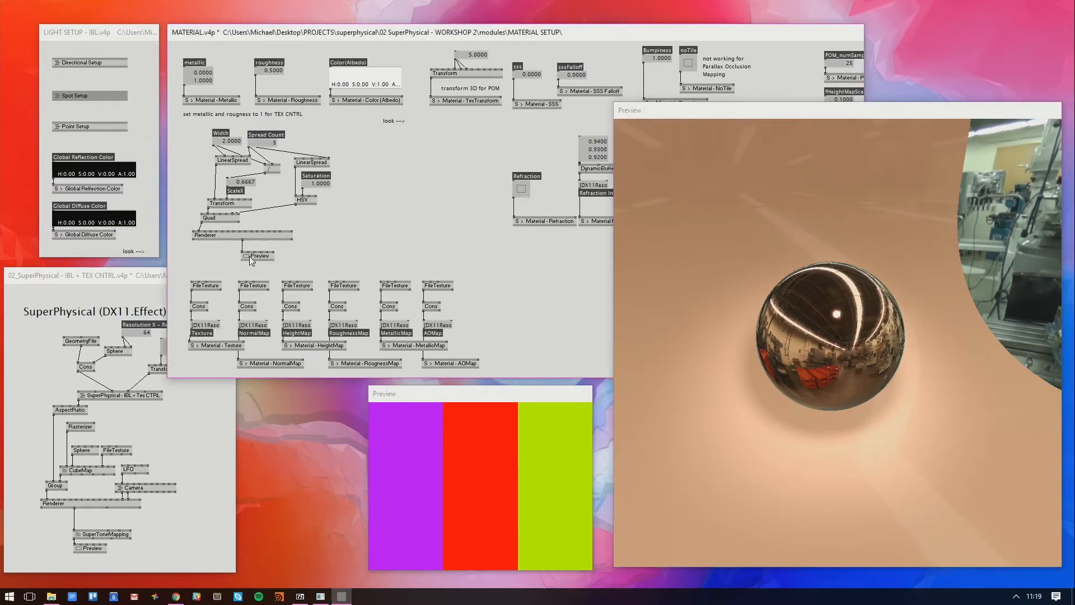
{"action": "left_click_drag", "start_coordinate": [423, 396], "coordinate": [422, 403]}
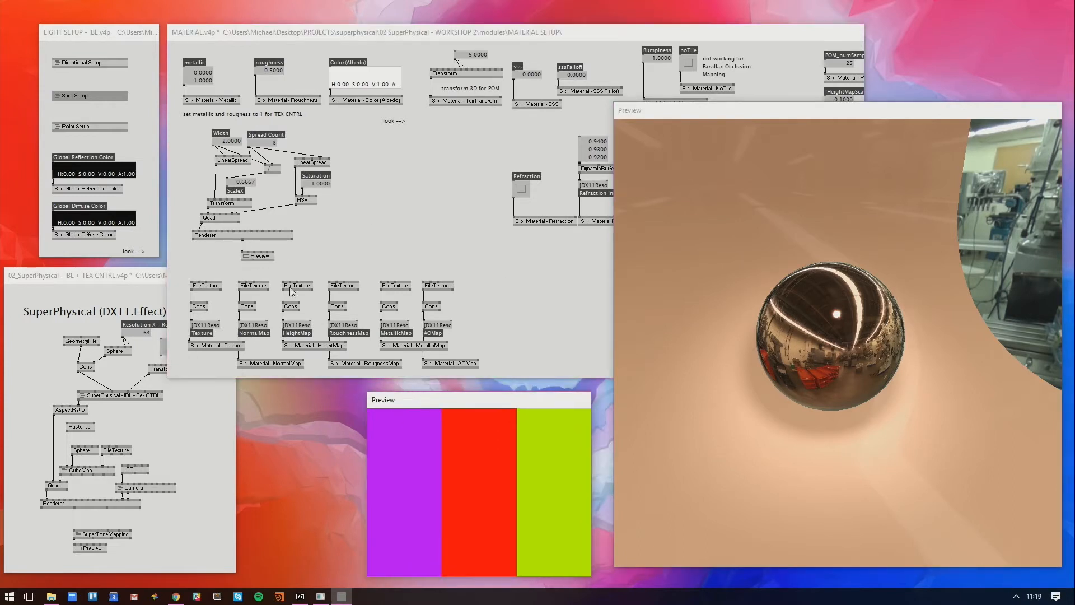
{"action": "left_click", "coordinate": [242, 239]}
{"action": "left_click", "coordinate": [207, 302]}
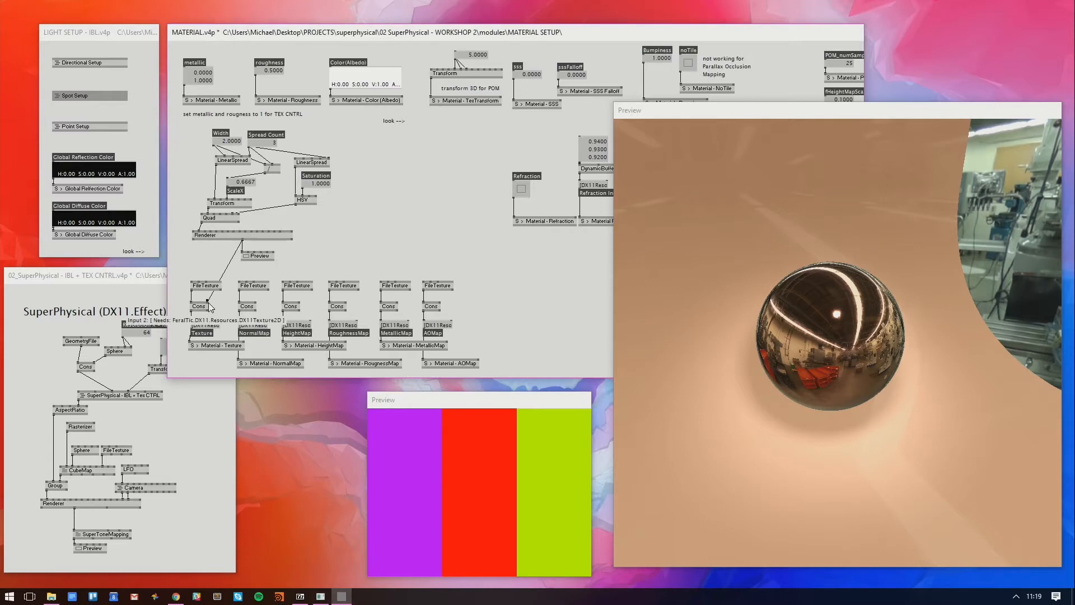
{"action": "left_click_drag", "start_coordinate": [801, 290], "coordinate": [825, 294]}
{"action": "left_click_drag", "start_coordinate": [587, 401], "coordinate": [564, 396]}
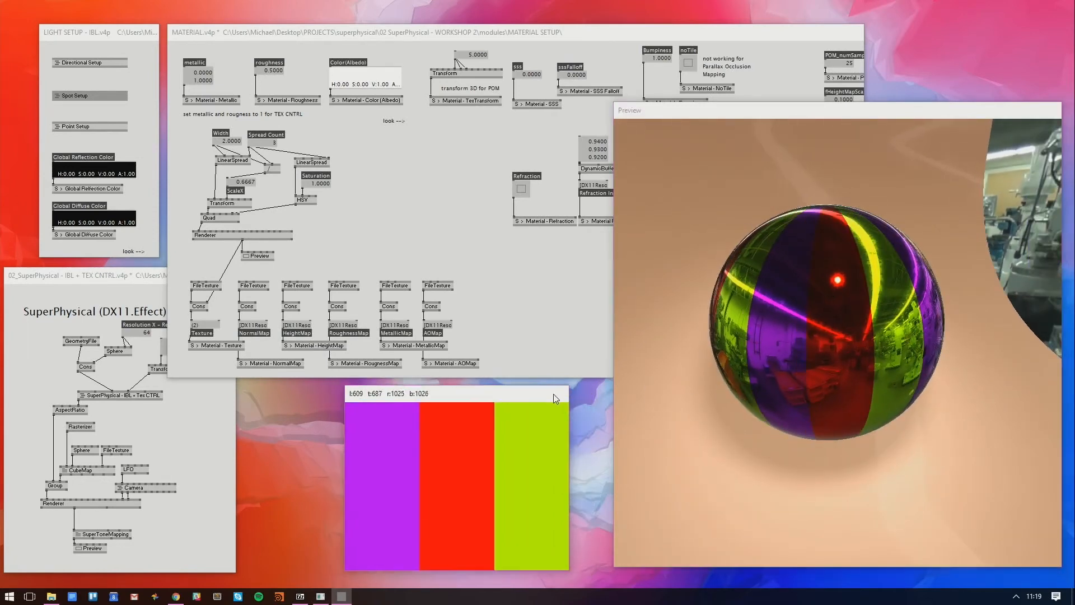
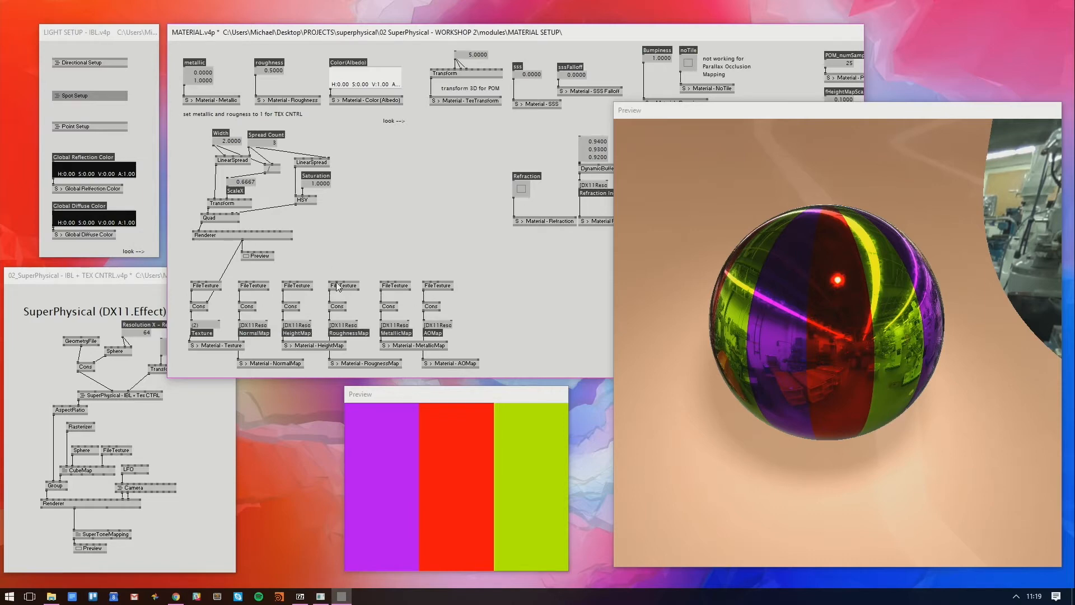
{"action": "mouse_move", "coordinate": [716, 252]}
{"action": "left_mouse_down"}
{"action": "mouse_move", "coordinate": [722, 281]}
{"action": "mouse_move", "coordinate": [717, 250]}
{"action": "mouse_move", "coordinate": [735, 194]}
{"action": "mouse_move", "coordinate": [701, 252]}
{"action": "mouse_move", "coordinate": [728, 243]}
{"action": "left_mouse_up"}
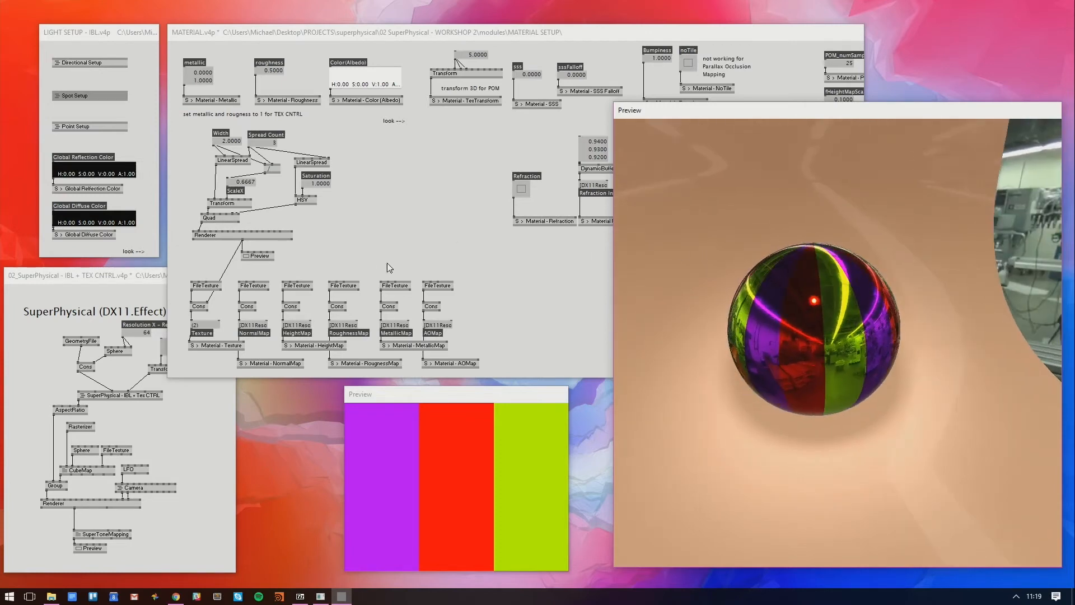
Move the six map columns lower in the material patch and shift the coloured-quad node group slightly down towards them
{"action": "scroll", "coordinate": [387, 267], "scroll_direction": "down", "scroll_amount": 3}
{"action": "left_click_drag", "start_coordinate": [497, 224], "coordinate": [193, 344]}
{"action": "left_click_drag", "start_coordinate": [208, 234], "coordinate": [205, 282]}
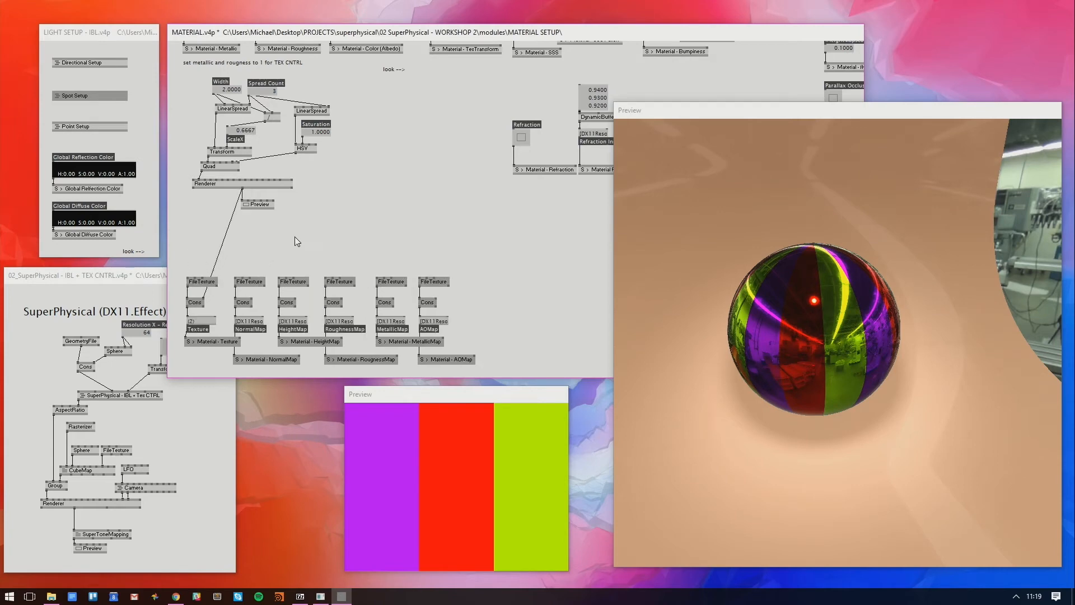
{"action": "left_click_drag", "start_coordinate": [350, 86], "coordinate": [219, 209]}
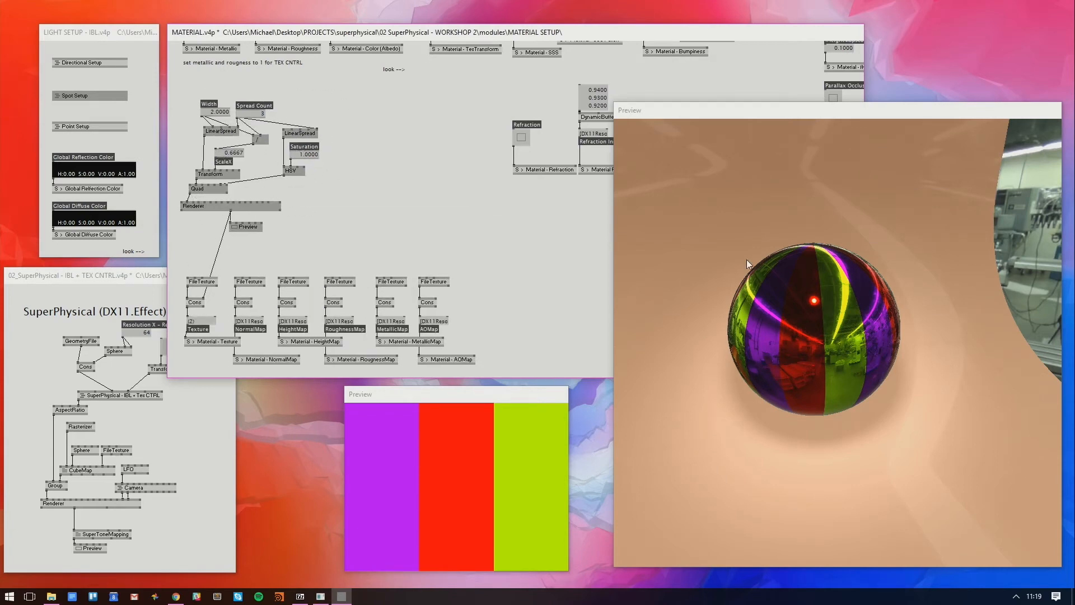
{"action": "left_click_drag", "start_coordinate": [747, 259], "coordinate": [785, 364]}
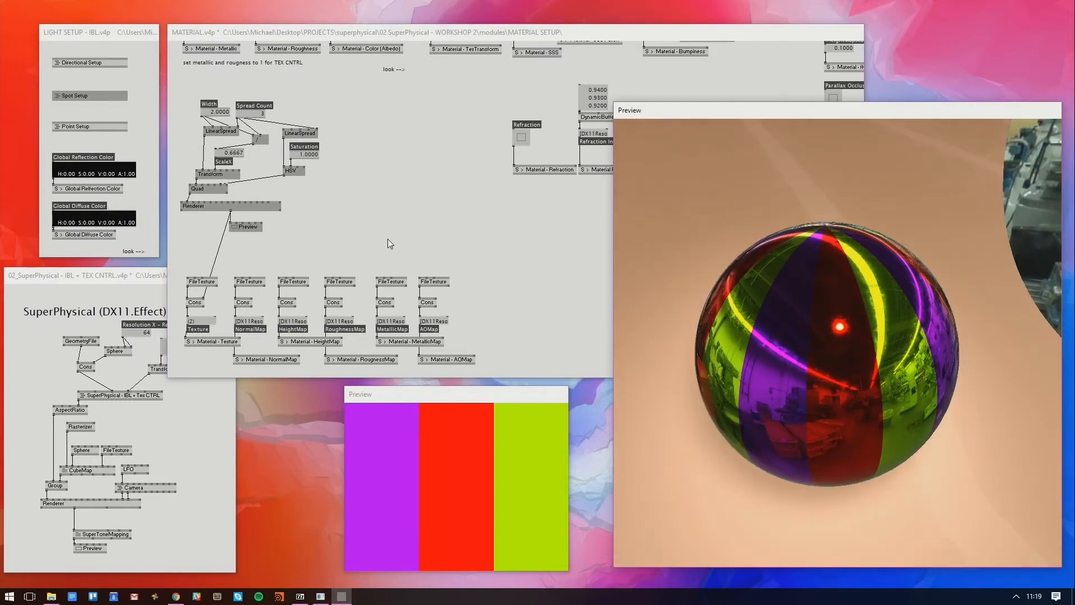
{"action": "left_click", "coordinate": [323, 211]}
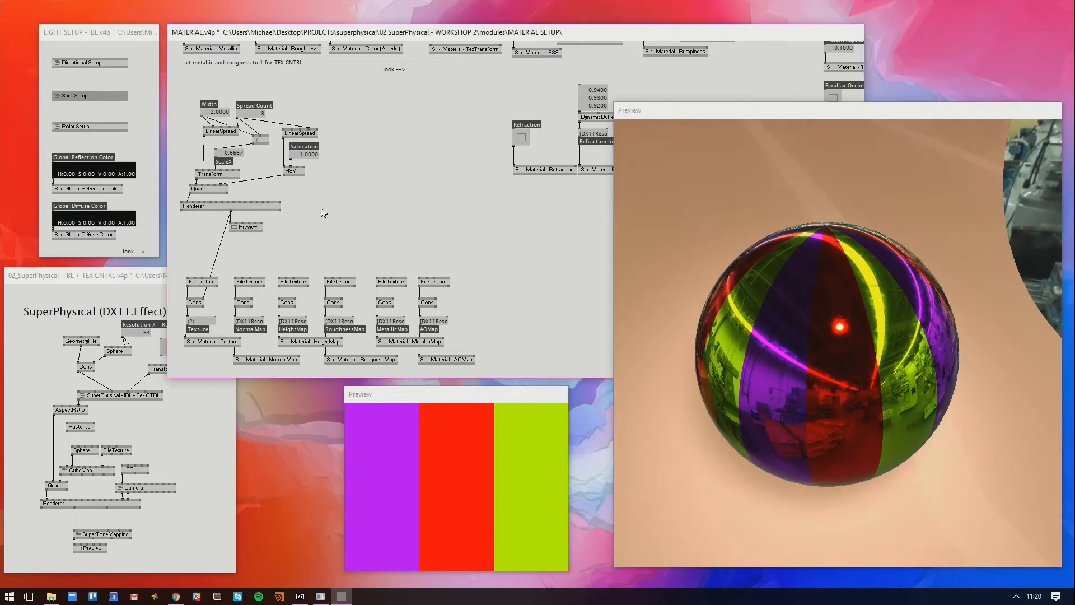
Add a FileTexture (DX11 2d) node in the empty area beside the coloured-quad nodes
{"action": "double_click", "coordinate": [364, 174]}
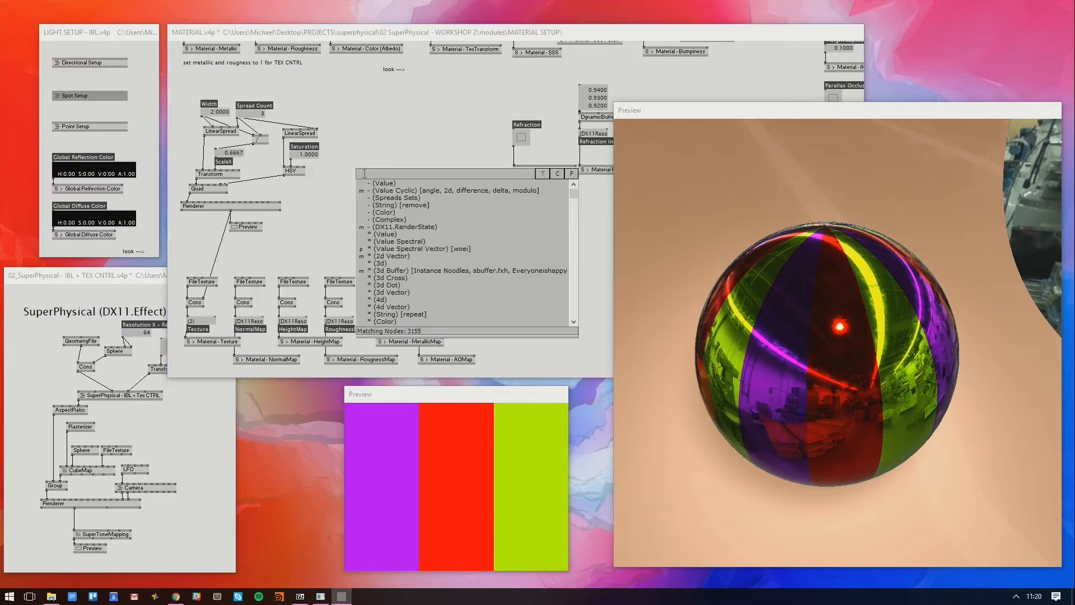
{"action": "type", "text": "file"}
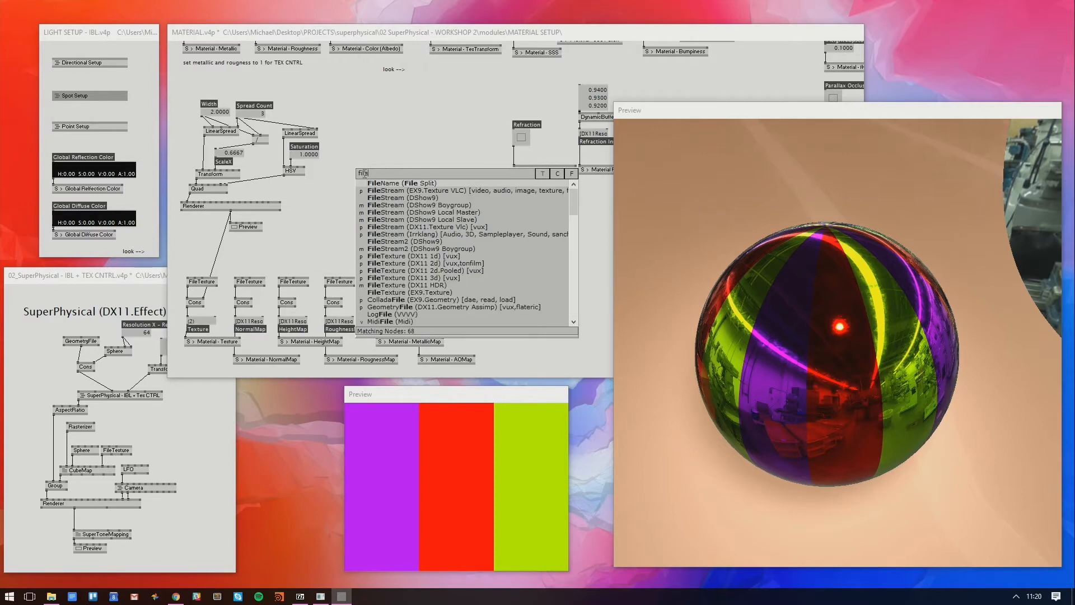
{"action": "type", "text": "text"}
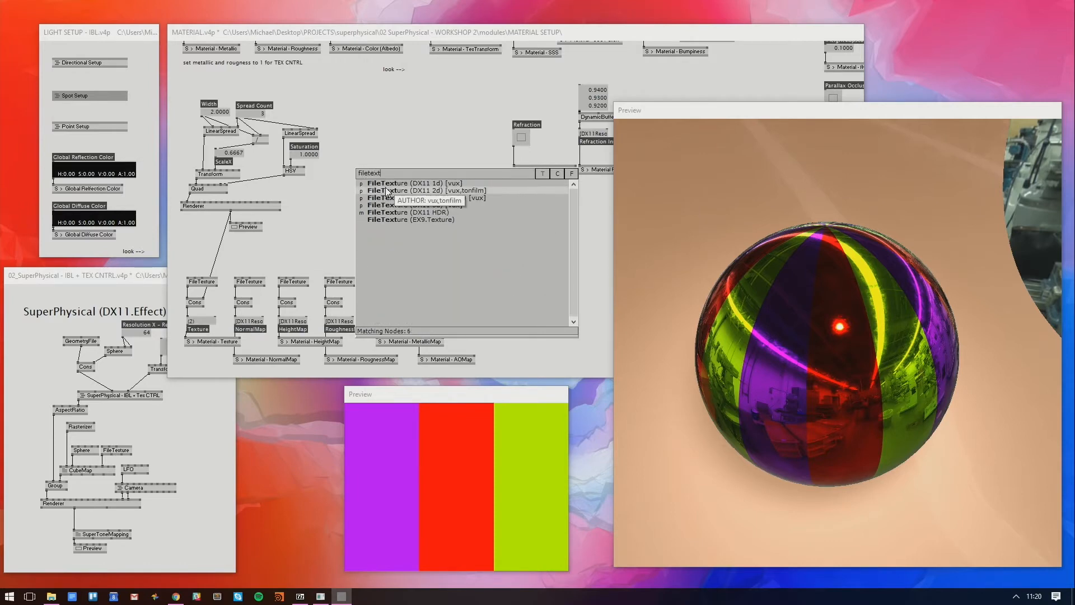
{"action": "left_click", "coordinate": [388, 190]}
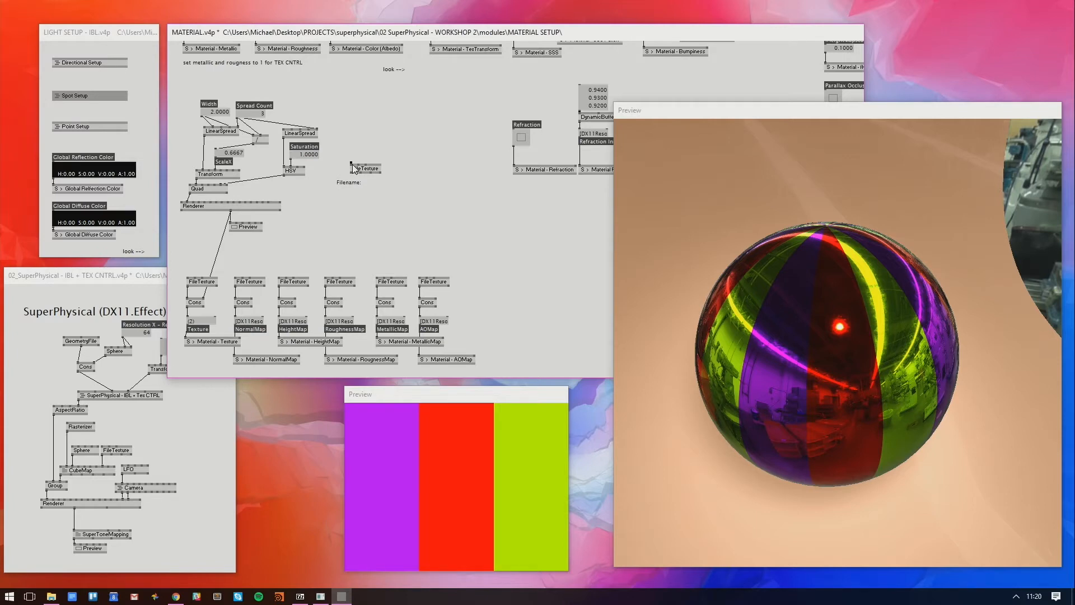
Load Copper-scuffed_basecolor-boosted, cratered-rock-albedo and mahogfloor_basecolor from the Assets/Materials/albedo folder into the new FileTexture
{"action": "right_click", "coordinate": [354, 167]}
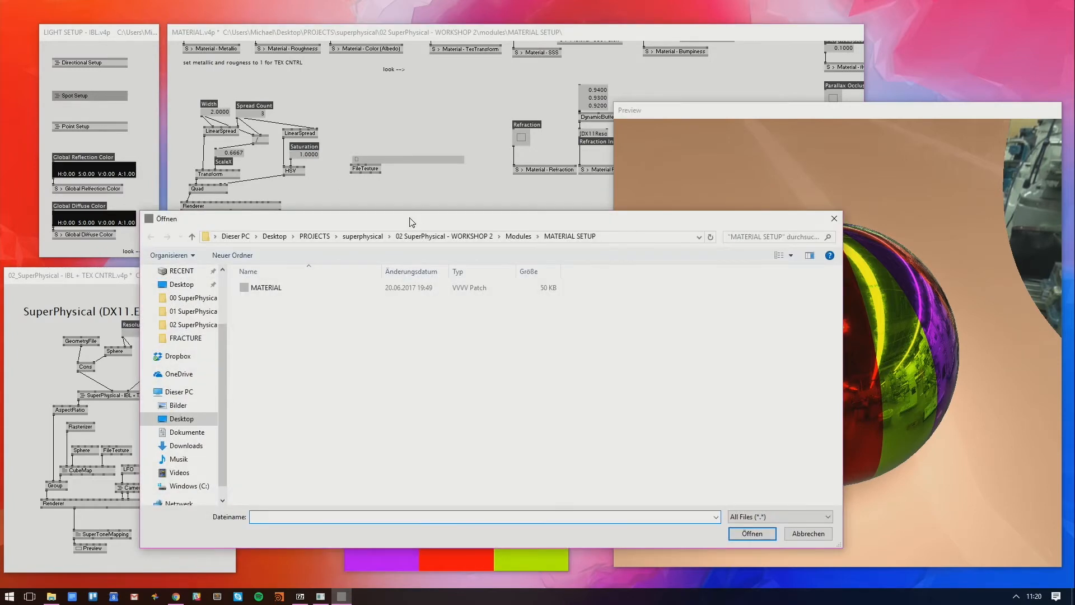
{"action": "left_click", "coordinate": [469, 258]}
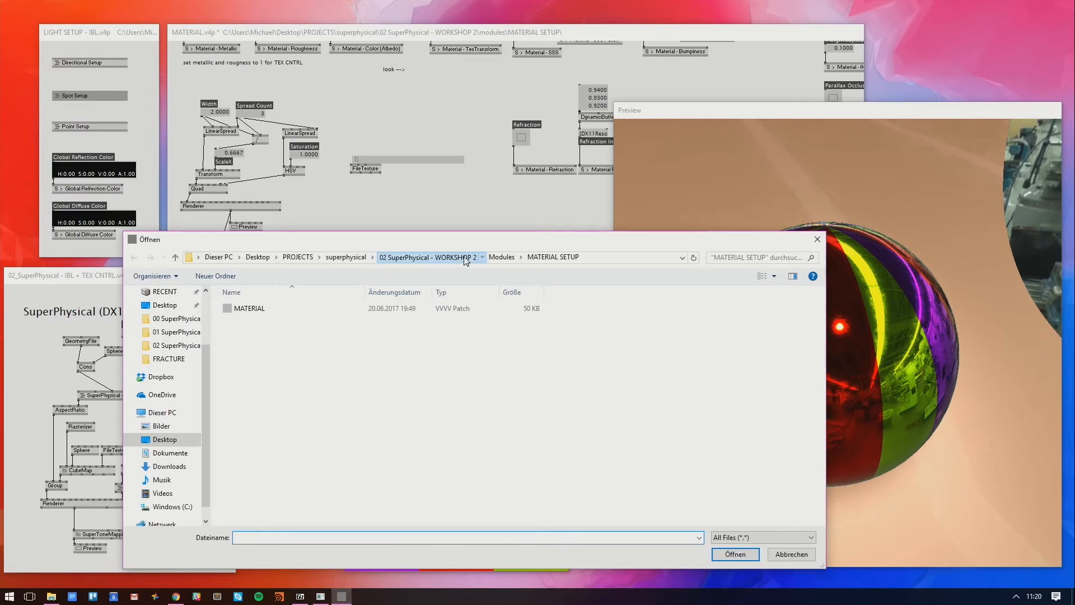
{"action": "left_click", "coordinate": [347, 258]}
{"action": "double_click", "coordinate": [255, 390]}
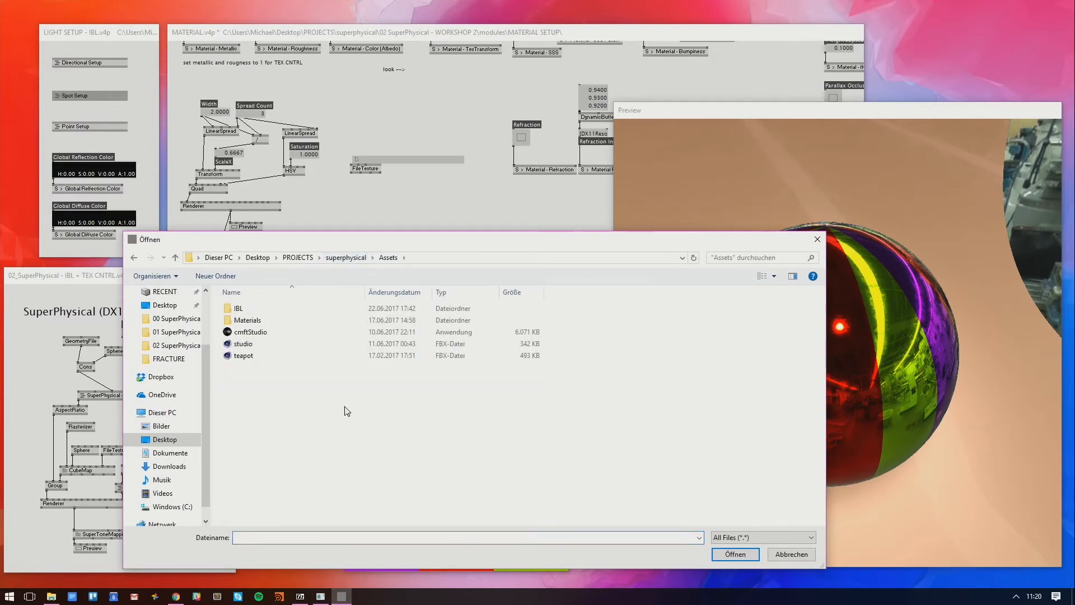
{"action": "double_click", "coordinate": [270, 325]}
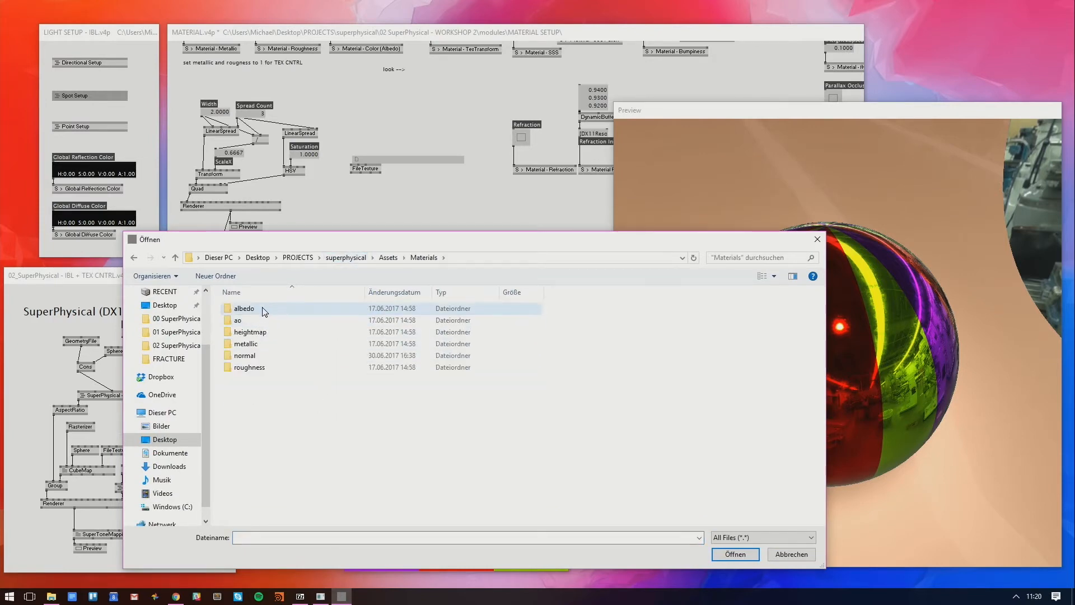
{"action": "double_click", "coordinate": [244, 310]}
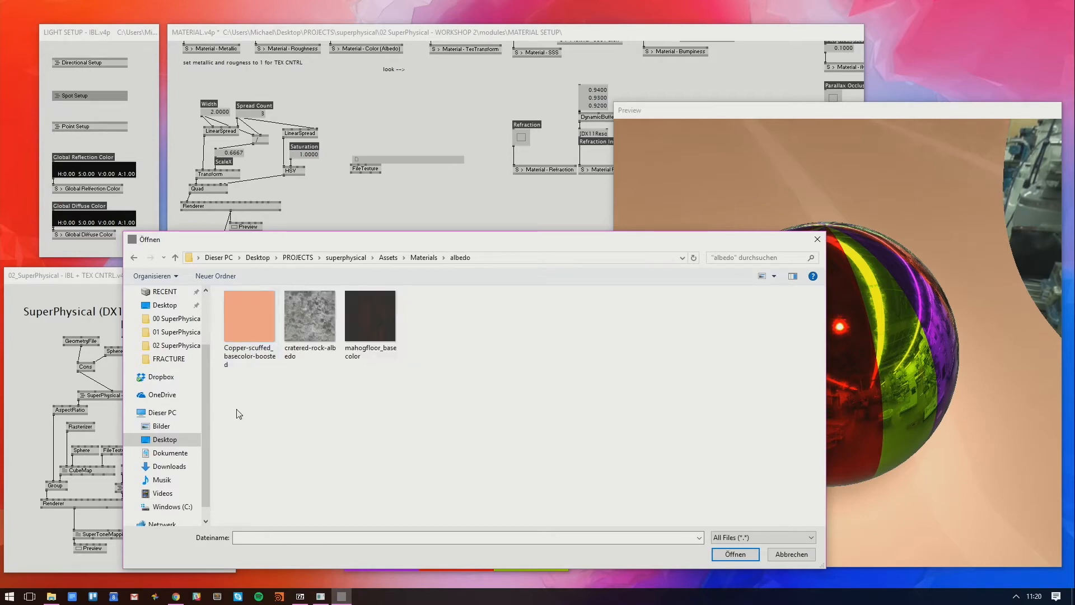
{"action": "left_click_drag", "start_coordinate": [233, 404], "coordinate": [394, 321]}
{"action": "left_click_drag", "start_coordinate": [451, 242], "coordinate": [451, 238]}
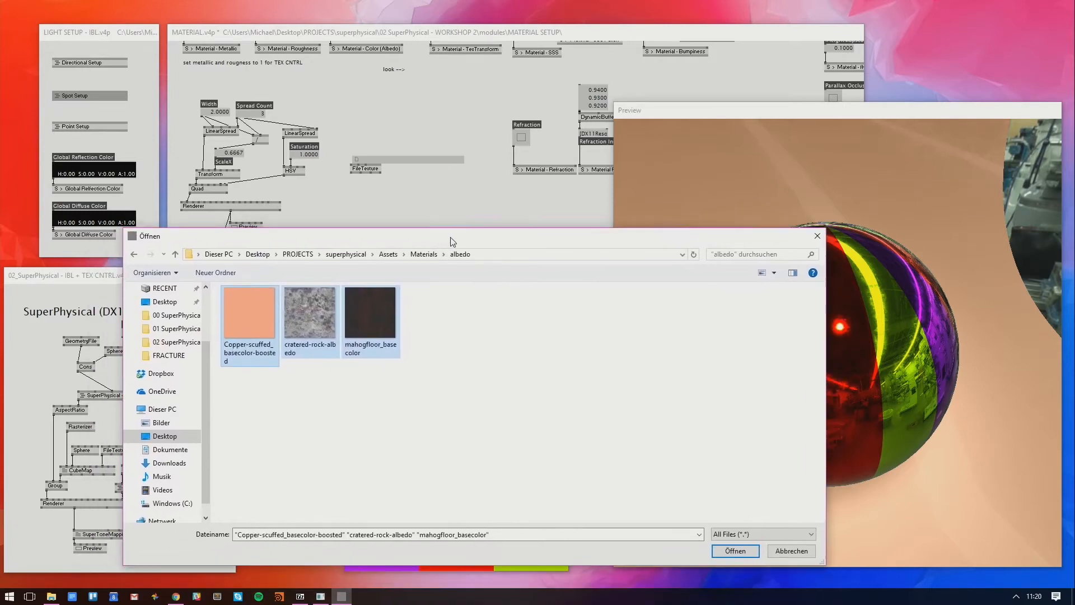
{"action": "left_click", "coordinate": [483, 333]}
{"action": "left_click_drag", "start_coordinate": [438, 378], "coordinate": [259, 307]}
{"action": "left_click", "coordinate": [737, 551]}
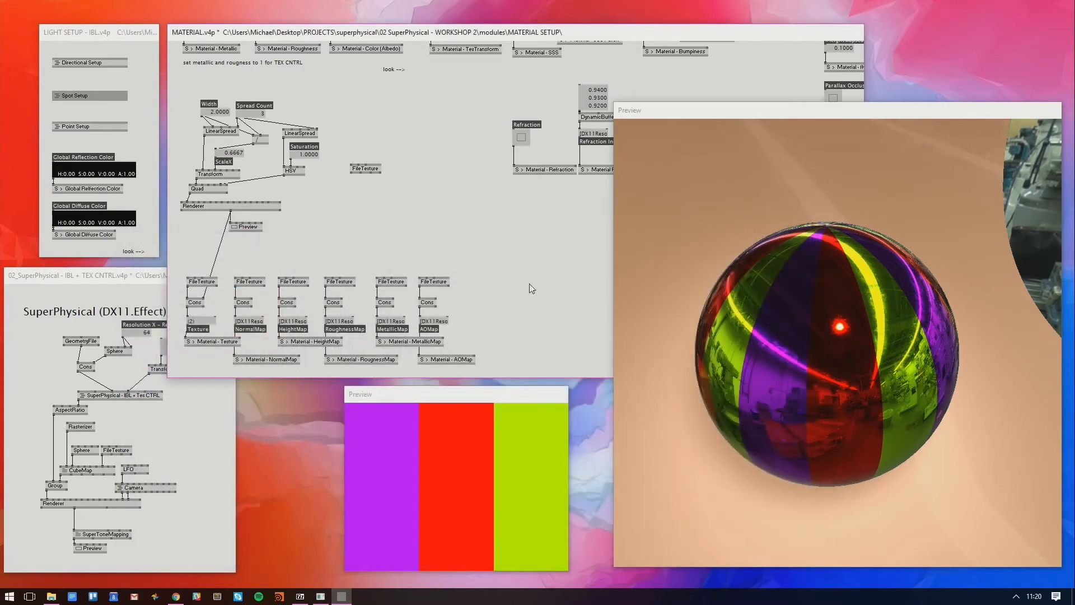
Connect the new FileTexture's output to the Quad's Texture input
{"action": "left_click", "coordinate": [352, 173]}
{"action": "left_click", "coordinate": [204, 187]}
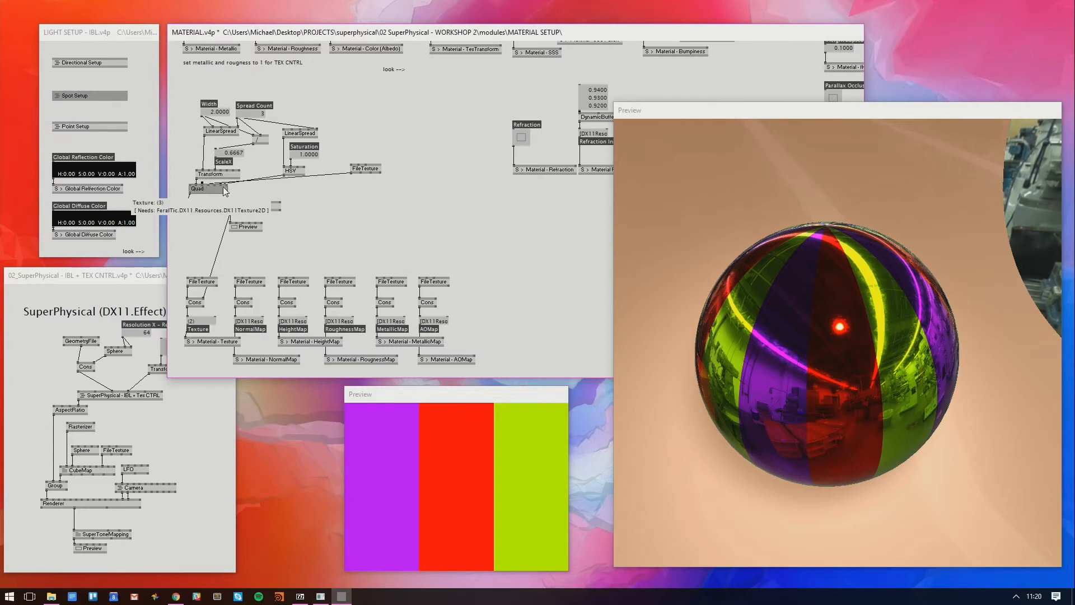
Shift the albedo FileTexture node slightly up and set the second metallic value to 0
{"action": "left_click_drag", "start_coordinate": [358, 169], "coordinate": [356, 143]}
{"action": "left_click_drag", "start_coordinate": [756, 246], "coordinate": [802, 293]}
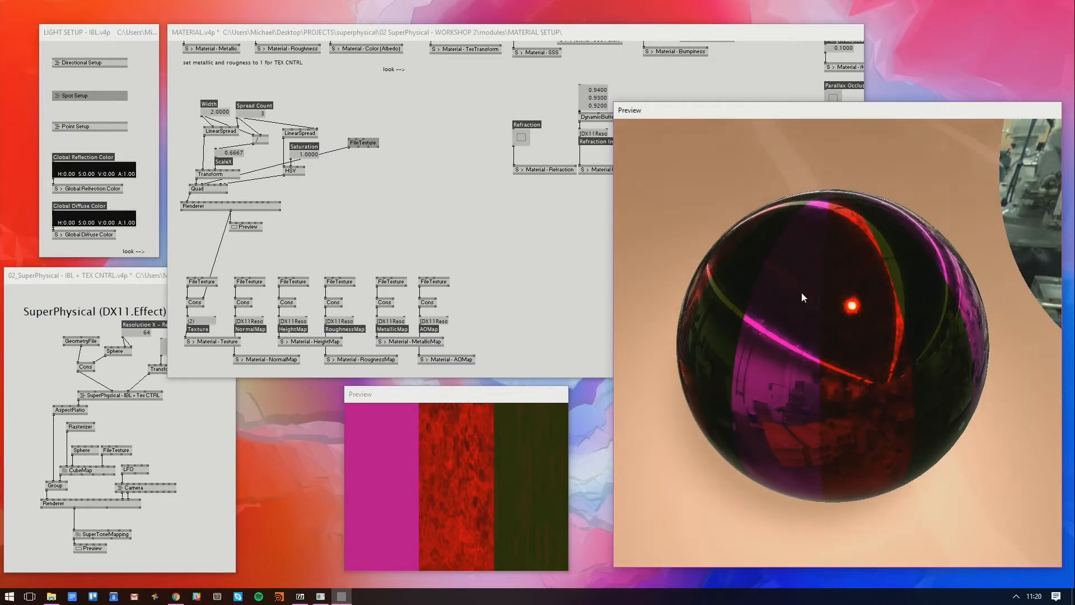
{"action": "scroll", "coordinate": [468, 263], "scroll_direction": "up", "scroll_amount": 2}
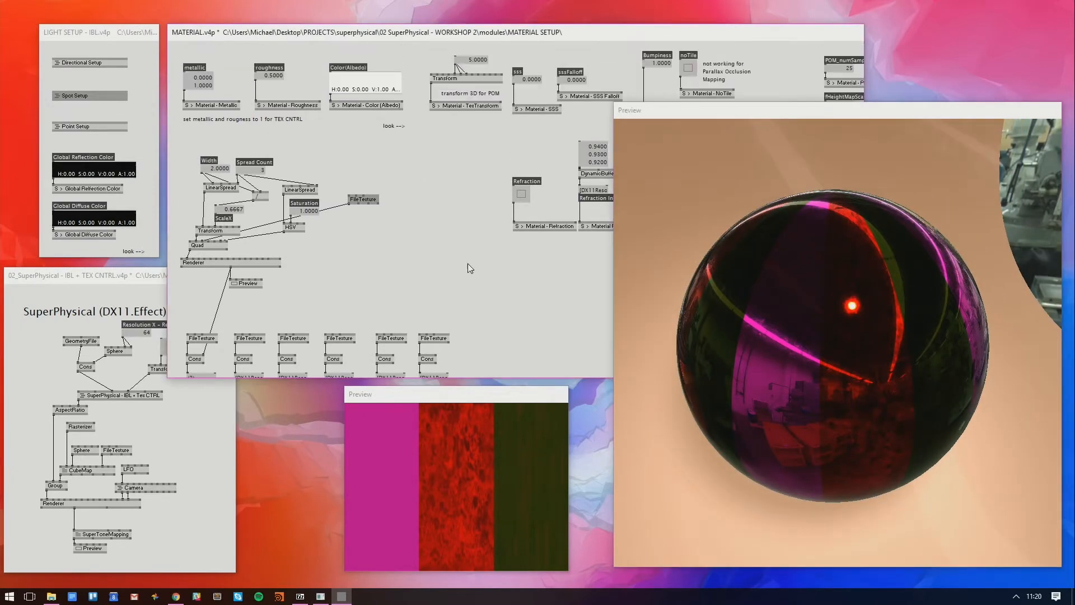
{"action": "right_click", "coordinate": [206, 86]}
{"action": "type", "text": "0"}
{"action": "key", "text": "Return"}
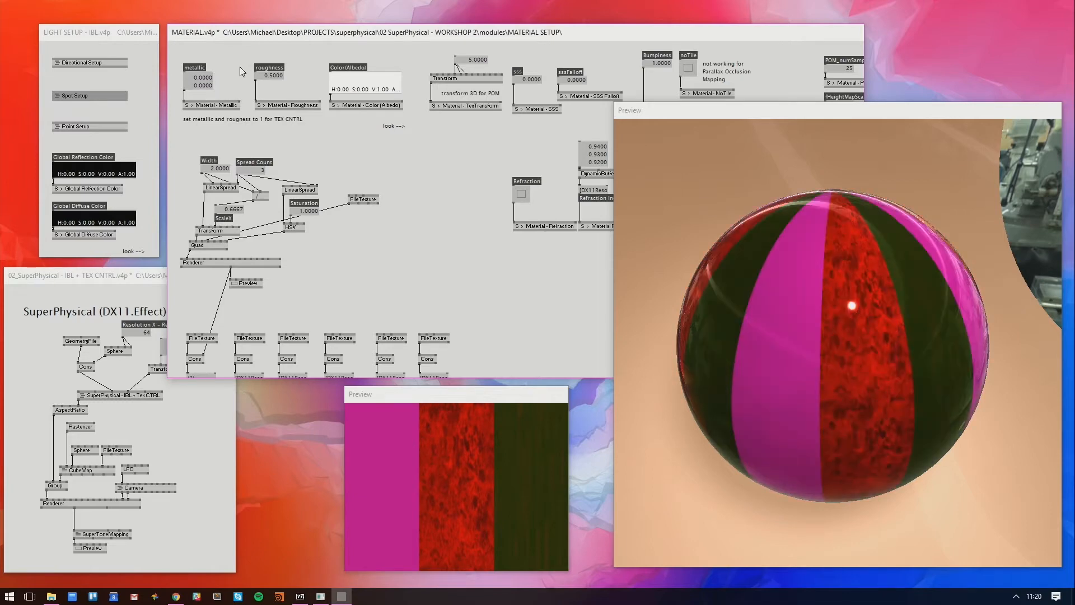
{"action": "mouse_move", "coordinate": [875, 244]}
{"action": "left_mouse_down"}
{"action": "mouse_move", "coordinate": [798, 222]}
{"action": "mouse_move", "coordinate": [848, 226]}
{"action": "mouse_move", "coordinate": [869, 247]}
{"action": "left_mouse_up"}
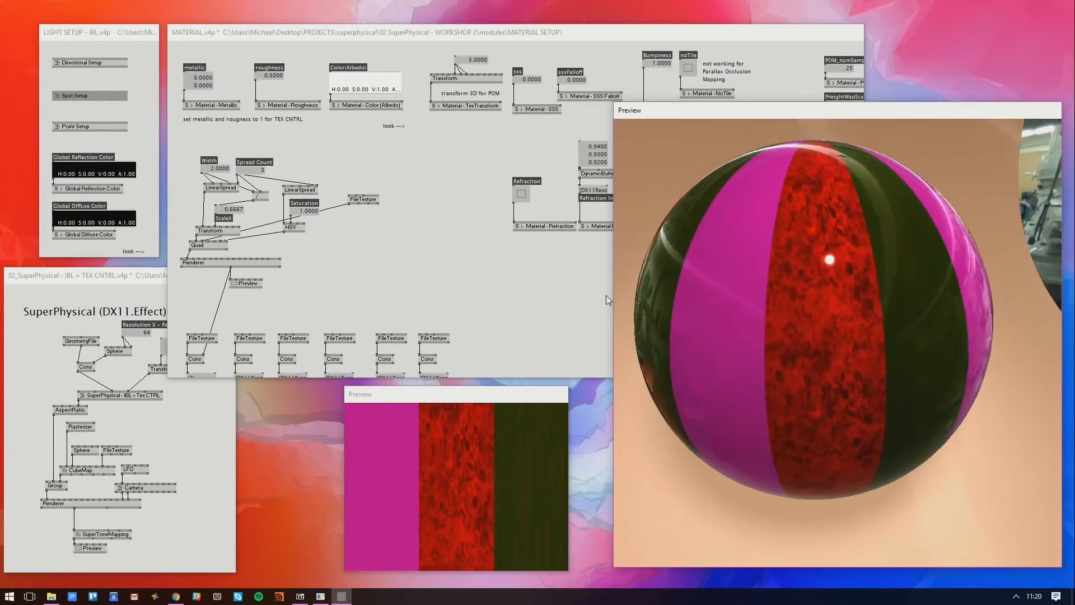
Delete the link from HSV to the Quad and move the LinearSpread, Saturation and HSV nodes slightly aside
{"action": "left_click", "coordinate": [431, 263]}
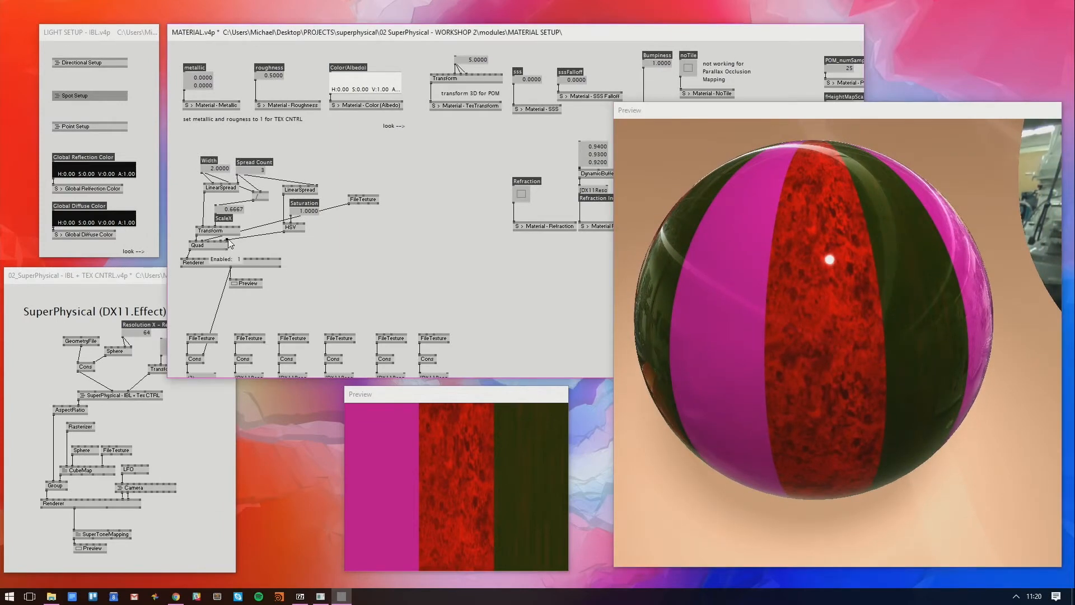
{"action": "left_click", "coordinate": [259, 235]}
{"action": "key", "text": "Delete"}
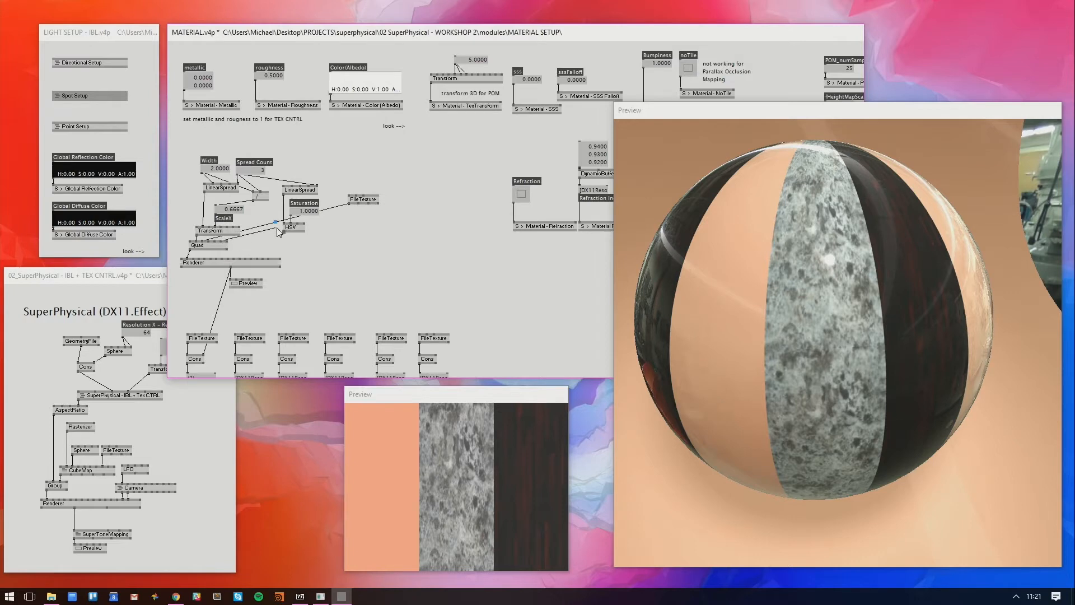
{"action": "left_click_drag", "start_coordinate": [313, 213], "coordinate": [297, 235]}
{"action": "left_click", "coordinate": [359, 247]}
{"action": "left_click_drag", "start_coordinate": [756, 307], "coordinate": [753, 278]}
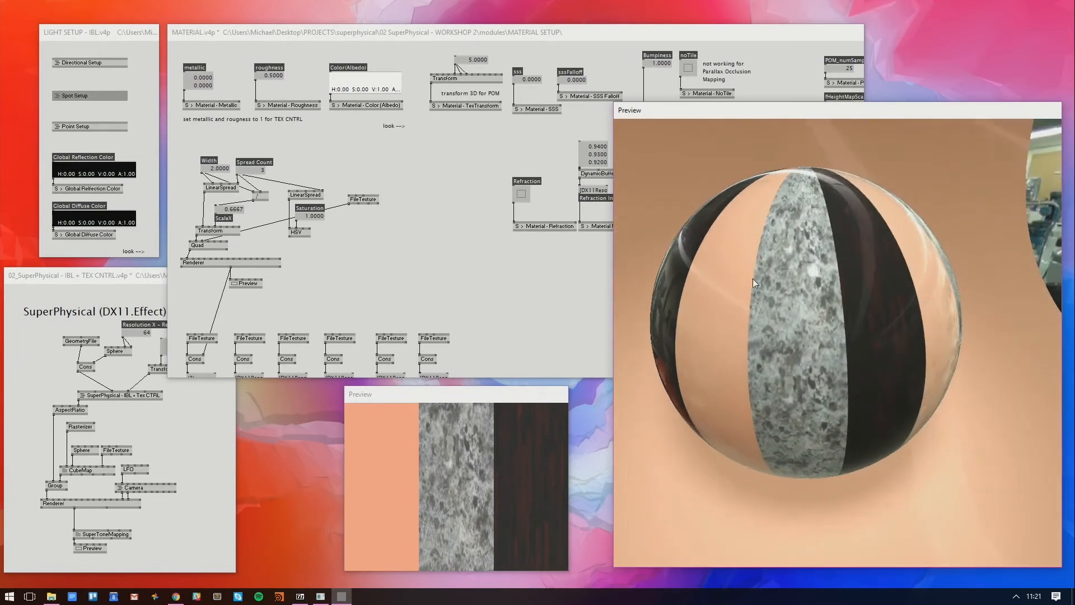
Set the scale value feeding the Material - TexTransform Transform to 1
{"action": "left_click", "coordinate": [476, 61]}
{"action": "mouse_move", "coordinate": [477, 62]}
{"action": "left_mouse_down"}
{"action": "mouse_move", "coordinate": [476, 81]}
{"action": "mouse_move", "coordinate": [476, 35]}
{"action": "mouse_move", "coordinate": [475, 45]}
{"action": "left_mouse_up"}
{"action": "right_click", "coordinate": [474, 59]}
{"action": "type", "text": "1"}
{"action": "left_click", "coordinate": [505, 56]}
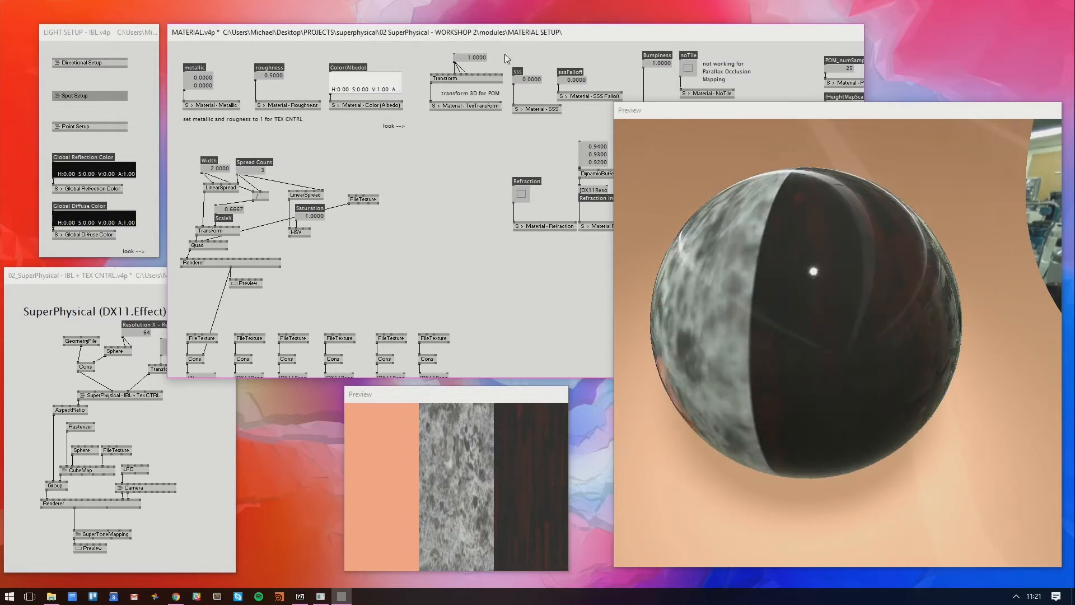
Set the scale value feeding the Material - TexTransform Transform to 2
{"action": "left_click_drag", "start_coordinate": [778, 239], "coordinate": [853, 252]}
{"action": "right_click", "coordinate": [478, 58]}
{"action": "type", "text": "2"}
{"action": "left_click", "coordinate": [547, 85]}
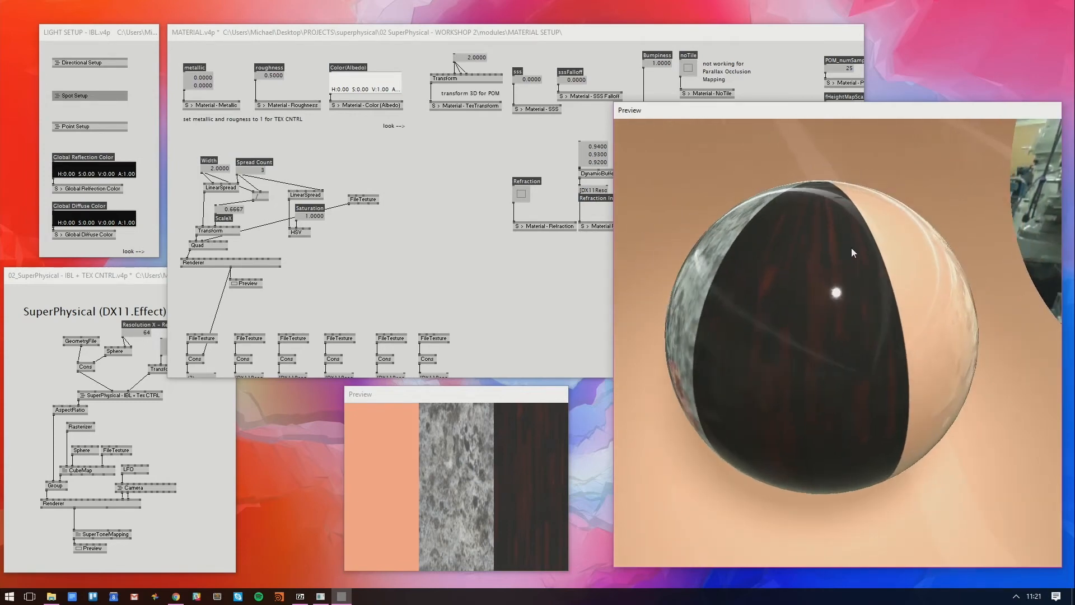
Roll the sphere's texture by about 0.167, move the texture transform group lower, and delete the "look" comment
{"action": "mouse_move", "coordinate": [478, 74]}
{"action": "left_mouse_down"}
{"action": "mouse_move", "coordinate": [479, 94]}
{"action": "mouse_move", "coordinate": [486, 76]}
{"action": "left_mouse_up"}
{"action": "right_click", "coordinate": [478, 75], "text": "alt"}
{"action": "left_click_drag", "start_coordinate": [480, 120], "coordinate": [448, 109]}
{"action": "left_click", "coordinate": [403, 126]}
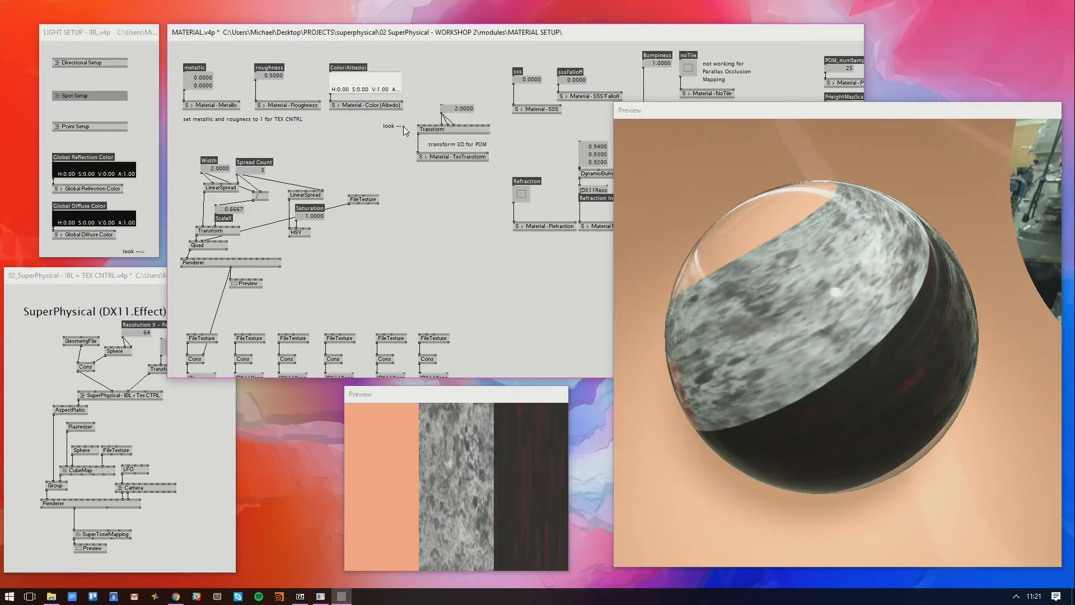
{"action": "key", "text": "Delete"}
Add a Roll value box above the texture Transform and check the slanted bands from several angles on the sphere
{"action": "left_click", "coordinate": [471, 119]}
{"action": "left_click_drag", "start_coordinate": [471, 126], "coordinate": [468, 129]}
{"action": "middle_click", "coordinate": [460, 83]}
{"action": "left_click_drag", "start_coordinate": [826, 258], "coordinate": [681, 305]}
{"action": "mouse_move", "coordinate": [476, 84]}
{"action": "left_mouse_down"}
{"action": "mouse_move", "coordinate": [476, 122]}
{"action": "mouse_move", "coordinate": [476, 51]}
{"action": "mouse_move", "coordinate": [476, 83]}
{"action": "left_mouse_up"}
{"action": "left_click_drag", "start_coordinate": [812, 308], "coordinate": [773, 349]}
{"action": "left_click_drag", "start_coordinate": [733, 250], "coordinate": [753, 274]}
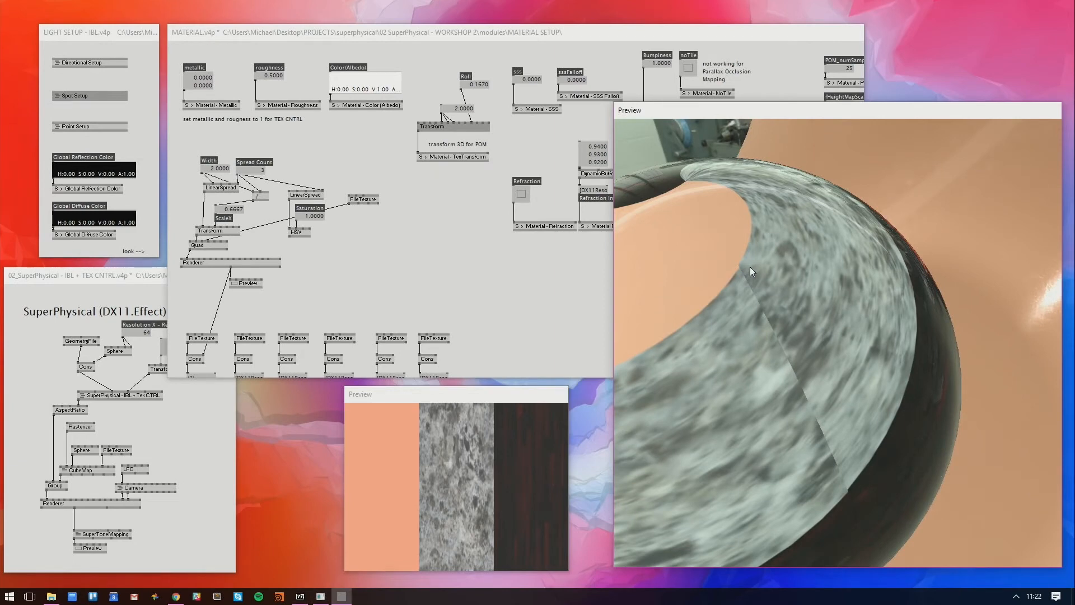
{"action": "left_click_drag", "start_coordinate": [755, 368], "coordinate": [791, 321]}
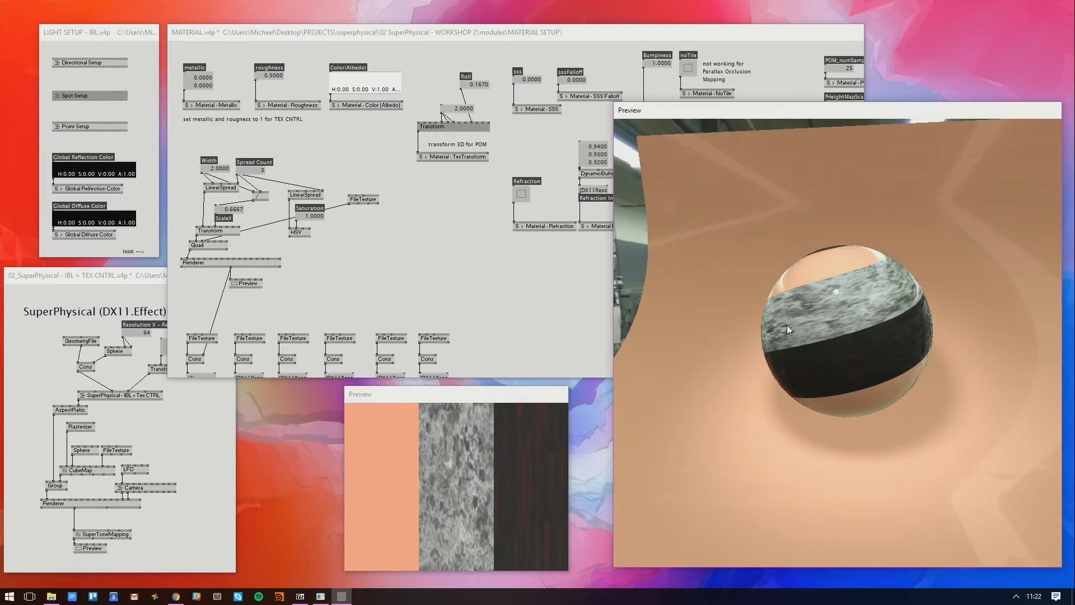
Move the FileTexture and HSV groups closer to the quad nodes and re-enter 2 as the texture Transform's scale
{"action": "mouse_move", "coordinate": [349, 199]}
{"action": "left_mouse_down"}
{"action": "mouse_move", "coordinate": [312, 162]}
{"action": "mouse_move", "coordinate": [302, 235]}
{"action": "left_mouse_up"}
{"action": "mouse_move", "coordinate": [303, 235]}
{"action": "left_mouse_down"}
{"action": "mouse_move", "coordinate": [324, 239]}
{"action": "mouse_move", "coordinate": [309, 234]}
{"action": "left_mouse_up"}
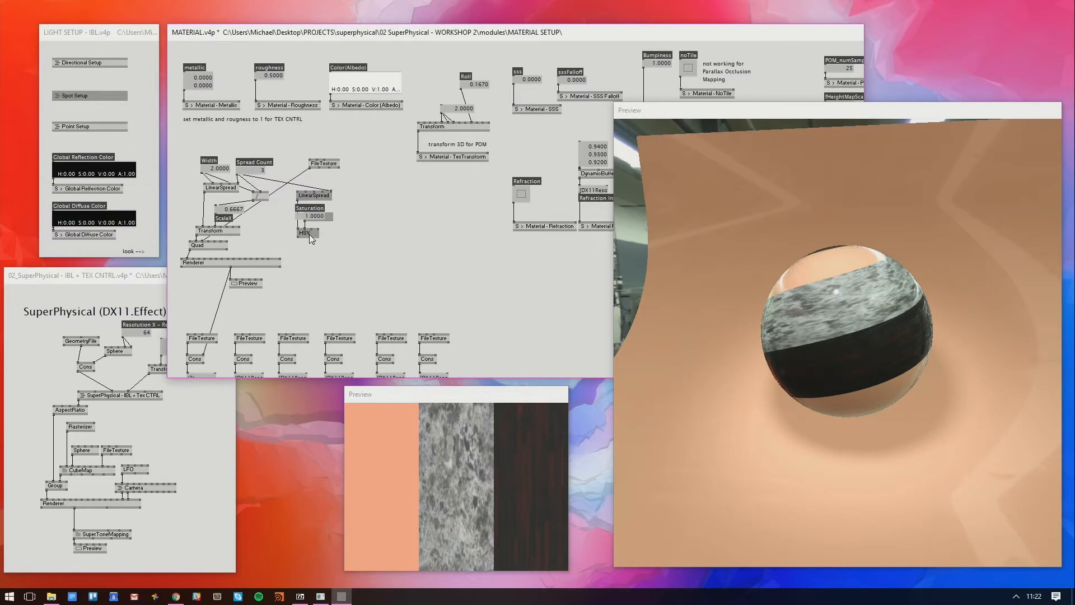
{"action": "left_click_drag", "start_coordinate": [461, 111], "coordinate": [461, 111]}
{"action": "right_click", "coordinate": [461, 111]}
{"action": "type", "text": "2"}
{"action": "key", "text": "Return"}
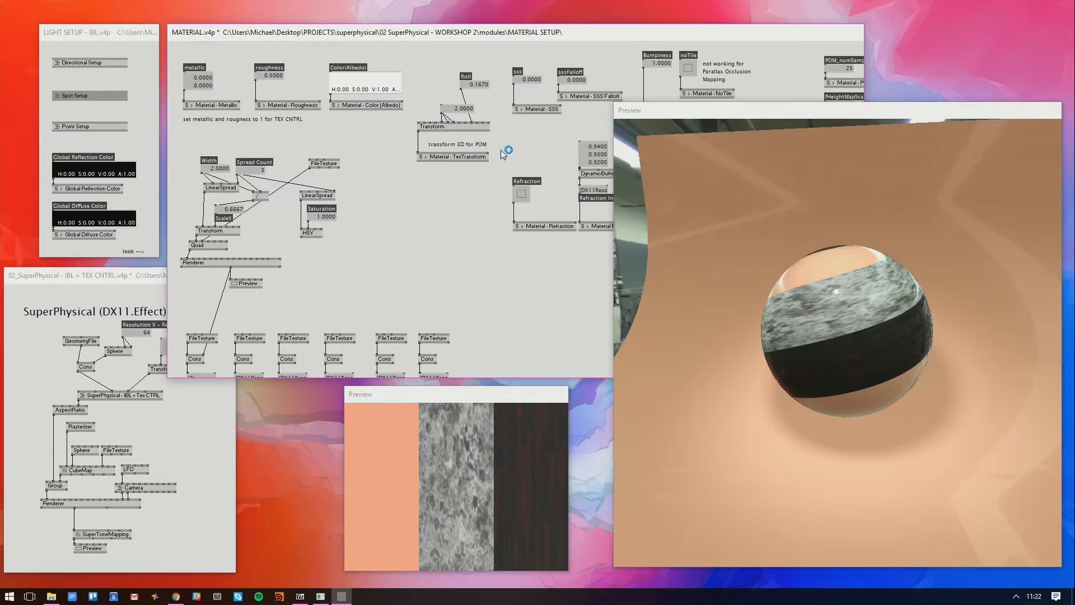
Examine the stretched texture bands on the sphere and try shifting the texture through the texture Transform's inputs
{"action": "left_click_drag", "start_coordinate": [512, 145], "coordinate": [427, 163]}
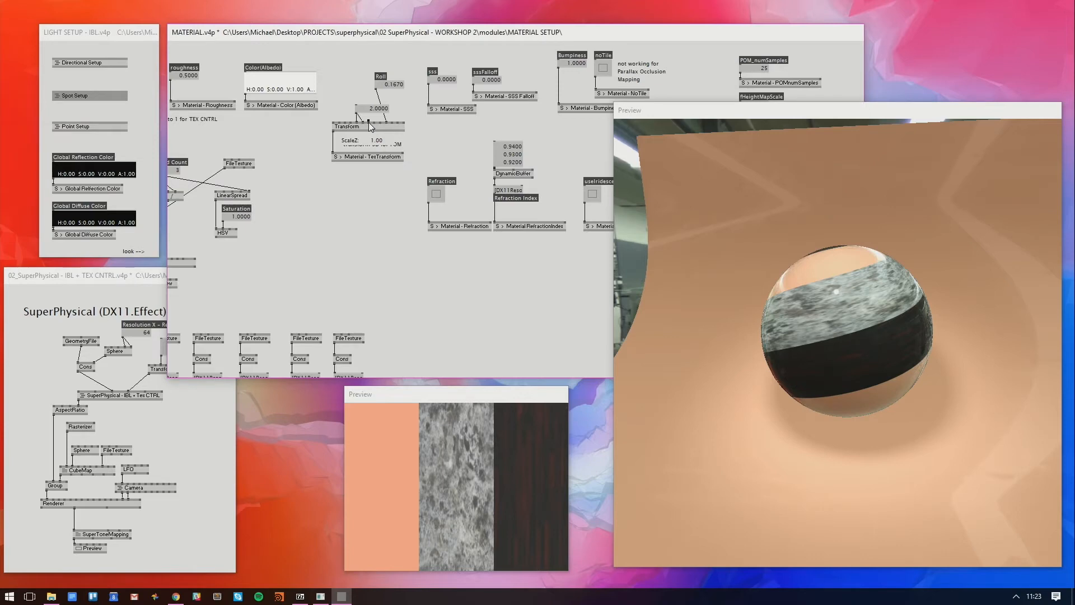
{"action": "left_click_drag", "start_coordinate": [753, 182], "coordinate": [759, 314]}
{"action": "left_click_drag", "start_coordinate": [498, 316], "coordinate": [562, 288]}
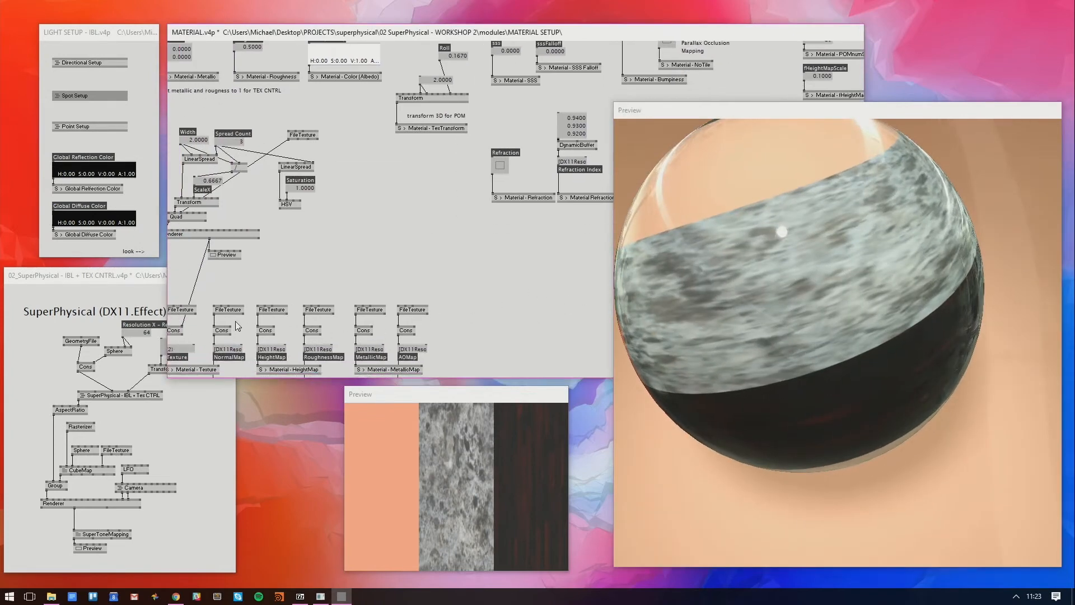
{"action": "left_click_drag", "start_coordinate": [702, 268], "coordinate": [780, 271]}
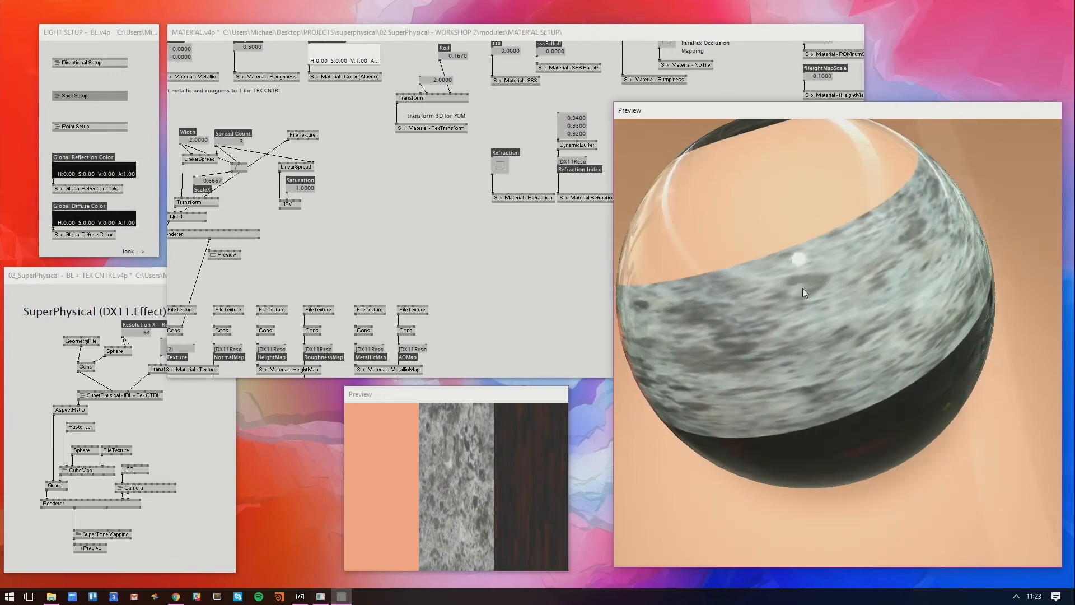
{"action": "left_click", "coordinate": [454, 202]}
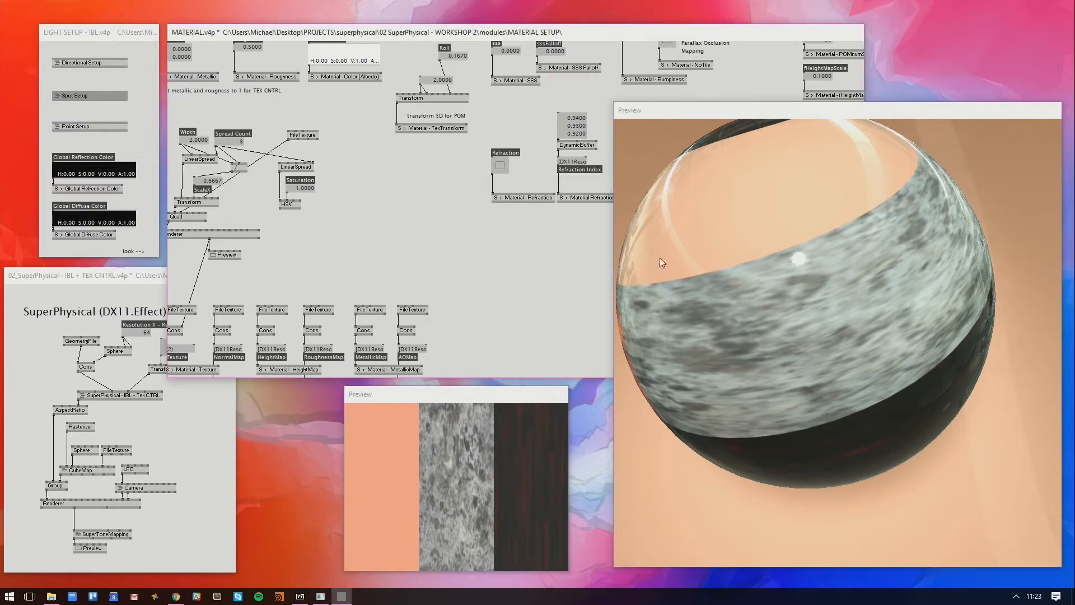
{"action": "right_click", "coordinate": [424, 89]}
{"action": "mouse_move", "coordinate": [427, 94]}
{"action": "left_mouse_down"}
{"action": "mouse_move", "coordinate": [428, 133]}
{"action": "mouse_move", "coordinate": [427, 114]}
{"action": "left_mouse_up"}
{"action": "left_click", "coordinate": [421, 85]}
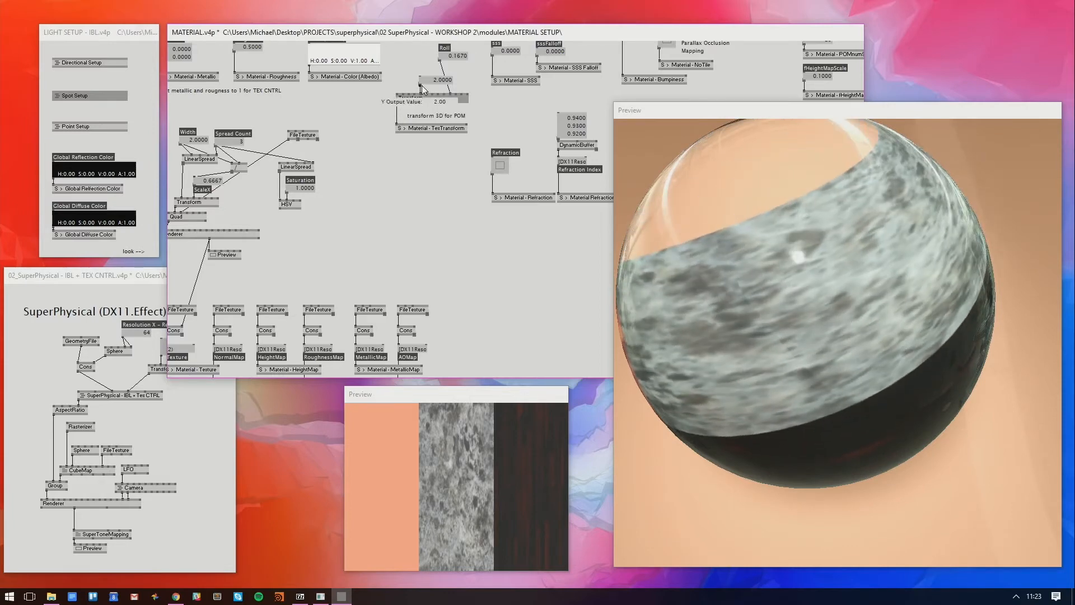
{"action": "left_click", "coordinate": [427, 93]}
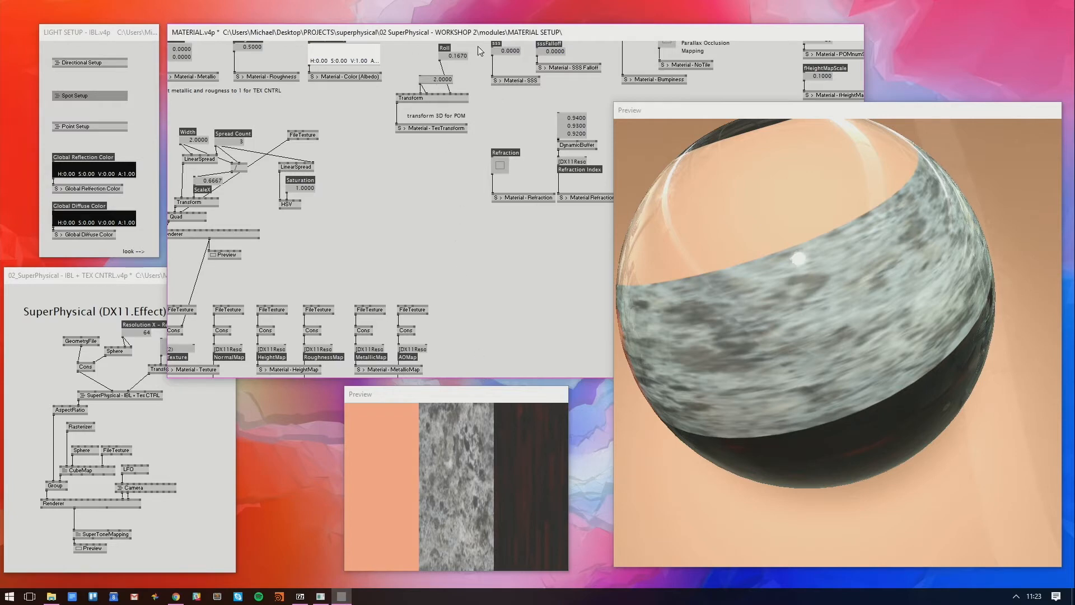
Nudge the texture transform group slightly aside and enlarge the Preview window of the quad texture a little
{"action": "left_click_drag", "start_coordinate": [478, 46], "coordinate": [407, 127]}
{"action": "left_click_drag", "start_coordinate": [407, 128], "coordinate": [420, 125]}
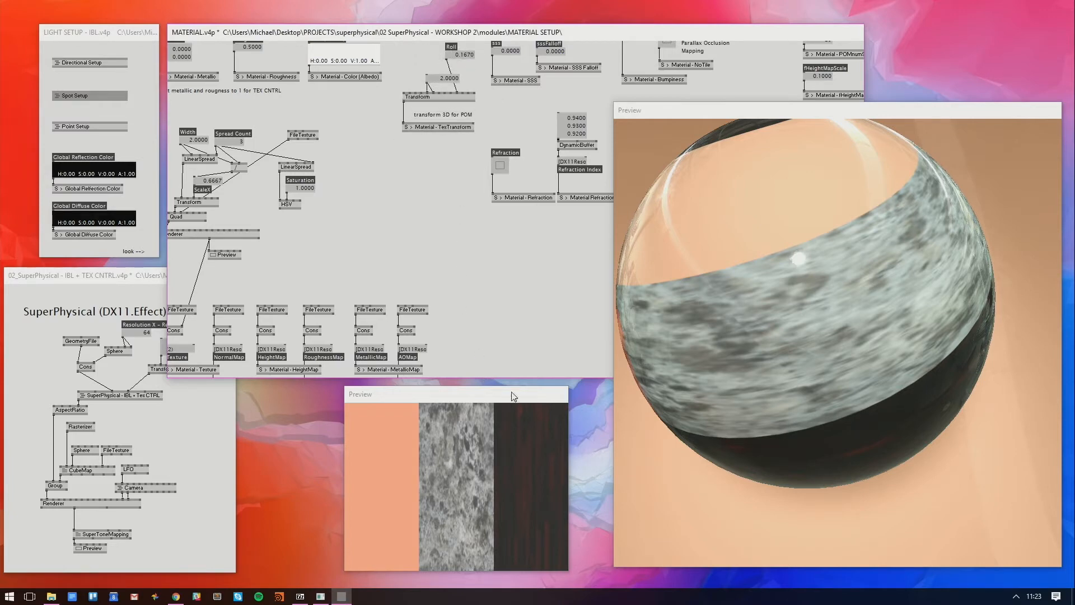
{"action": "mouse_move", "coordinate": [496, 401]}
{"action": "left_mouse_down"}
{"action": "mouse_move", "coordinate": [487, 385]}
{"action": "mouse_move", "coordinate": [501, 384]}
{"action": "left_mouse_up"}
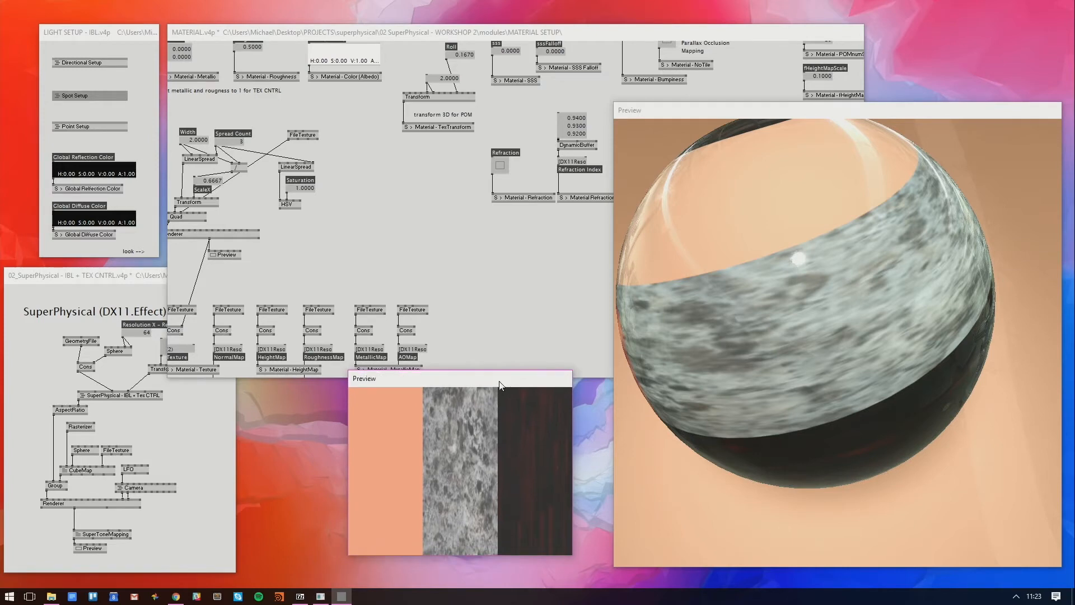
{"action": "left_click_drag", "start_coordinate": [571, 371], "coordinate": [856, 91]}
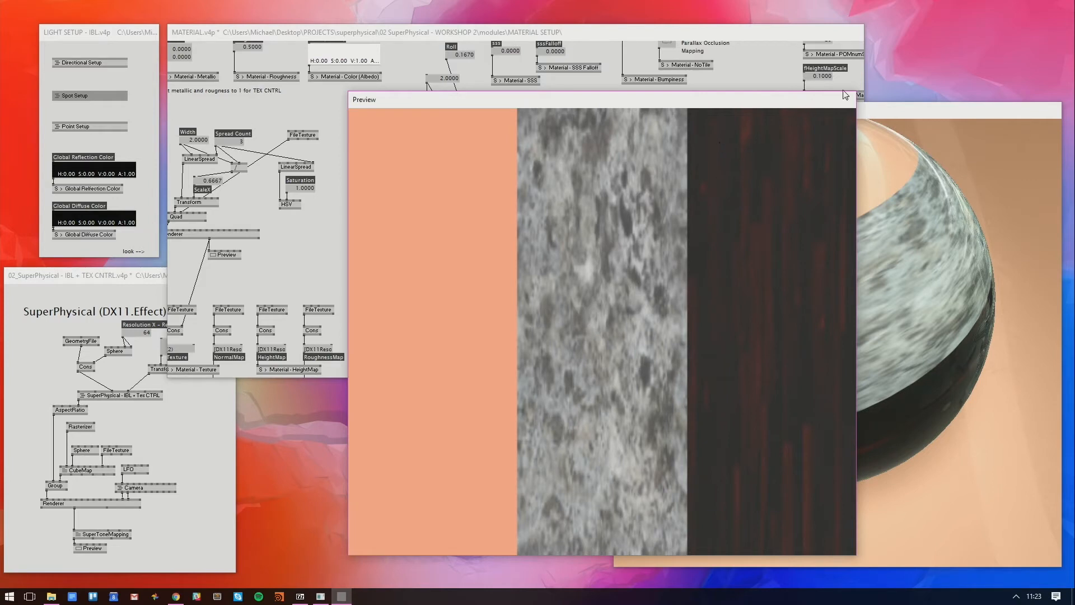
{"action": "left_click_drag", "start_coordinate": [856, 91], "coordinate": [595, 338]}
{"action": "left_click_drag", "start_coordinate": [583, 347], "coordinate": [578, 357]}
{"action": "left_click_drag", "start_coordinate": [504, 251], "coordinate": [526, 257]}
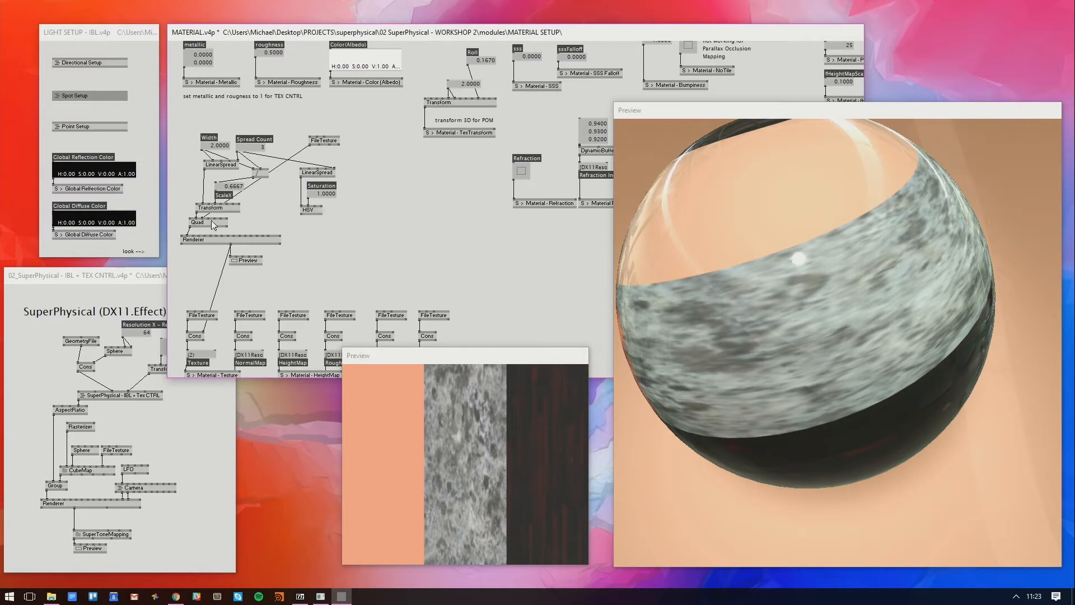
Add a Transform (Transform 2d) node beside the HSV node and connect it to the Quad's texture transform input
{"action": "double_click", "coordinate": [367, 220]}
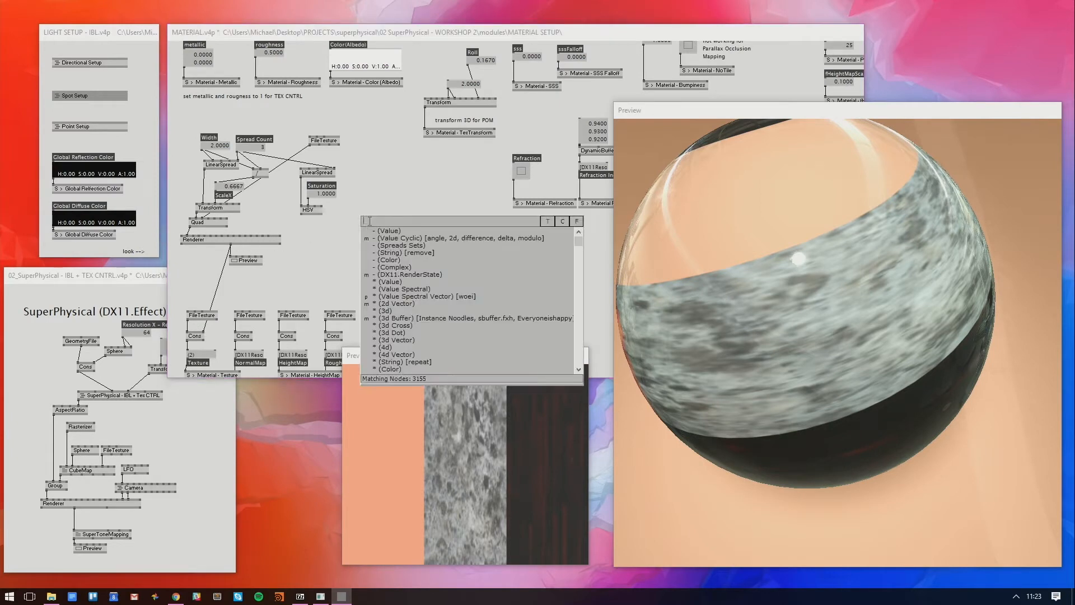
{"action": "type", "text": "trans"}
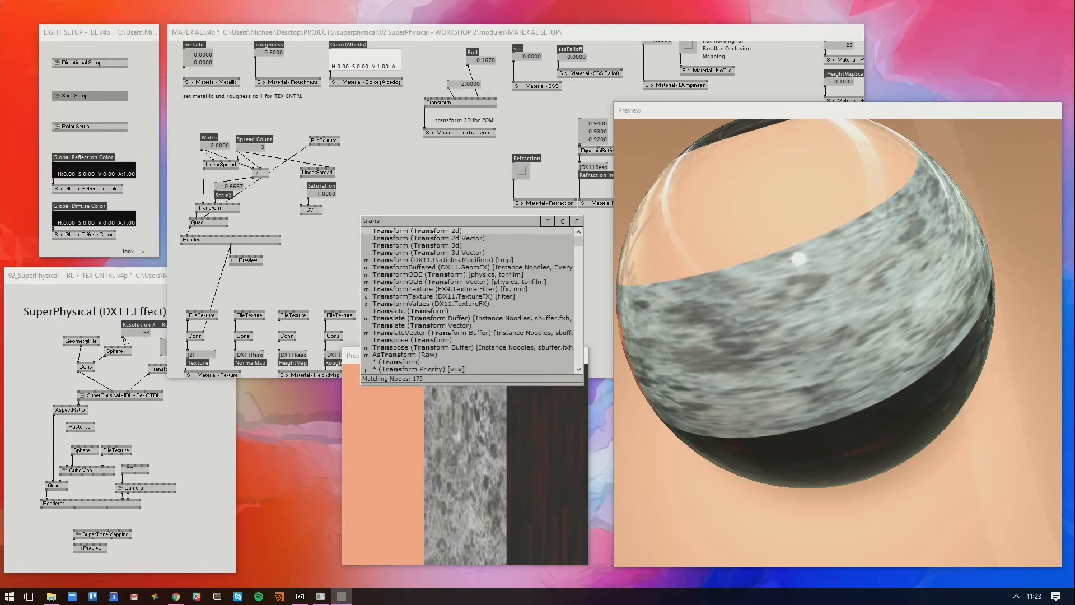
{"action": "left_click", "coordinate": [389, 233]}
{"action": "left_click", "coordinate": [366, 220]}
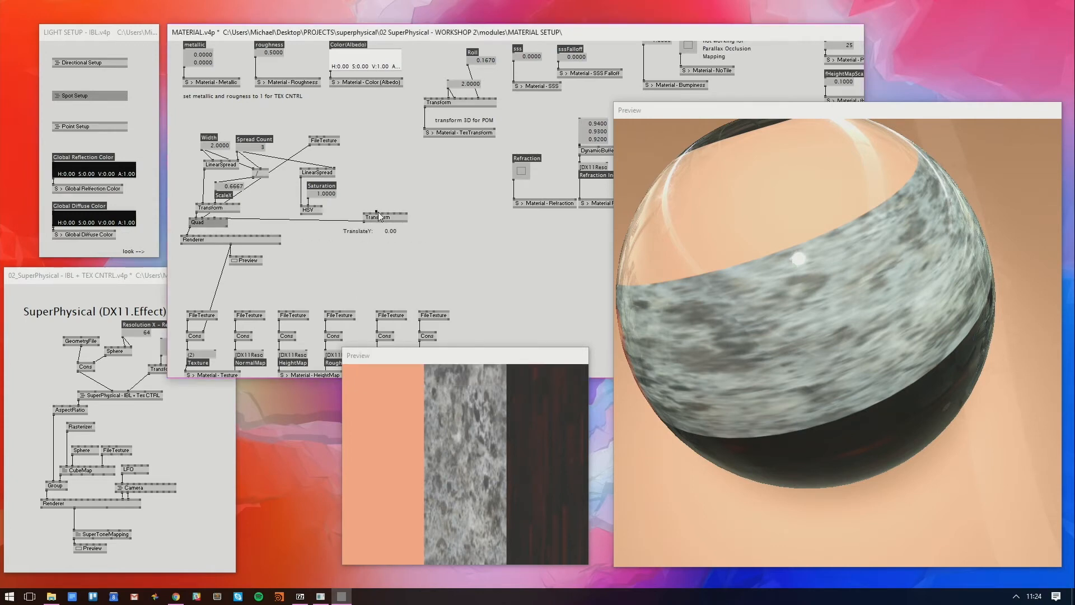
Set the new Transform's ScaleY to 3 and add a value box for it above the node
{"action": "left_click_drag", "start_coordinate": [391, 218], "coordinate": [391, 172]}
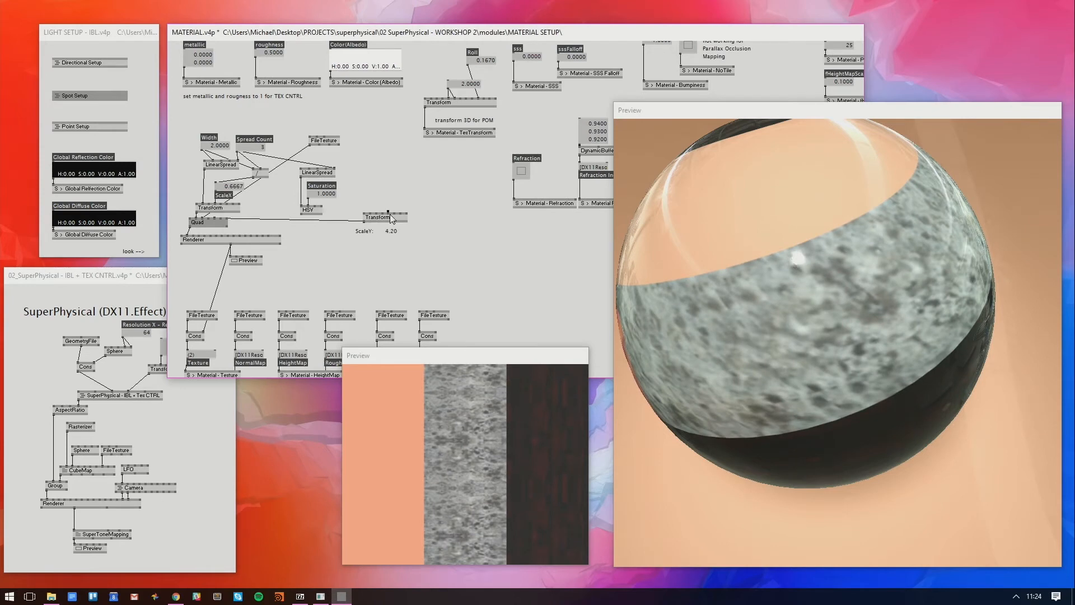
{"action": "type", "text": "3"}
{"action": "left_click", "coordinate": [403, 180]}
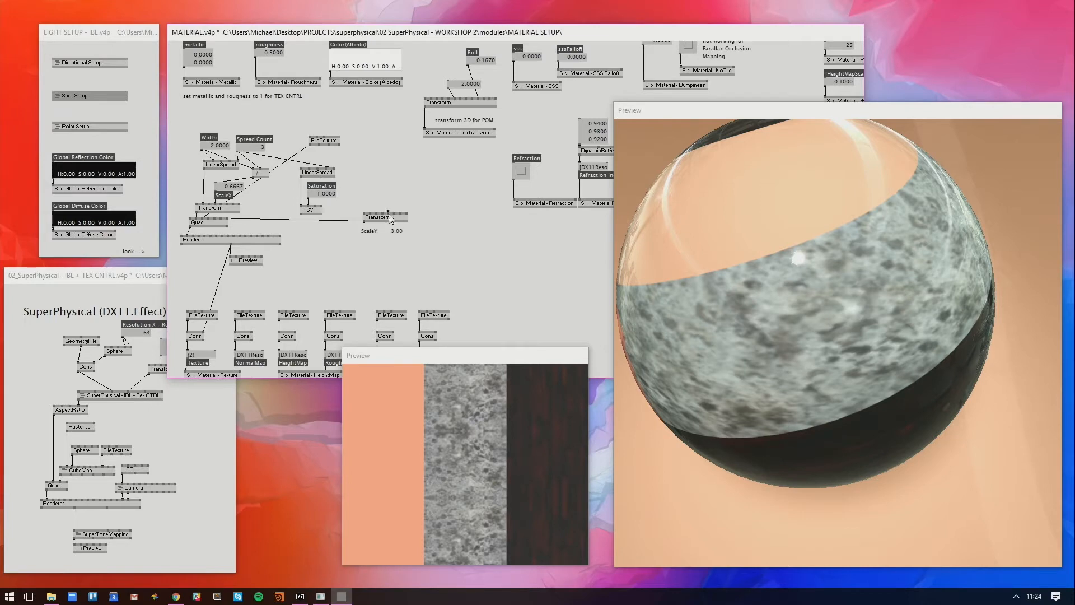
{"action": "left_click", "coordinate": [388, 213]}
{"action": "middle_click", "coordinate": [388, 200]}
{"action": "left_click", "coordinate": [391, 201]}
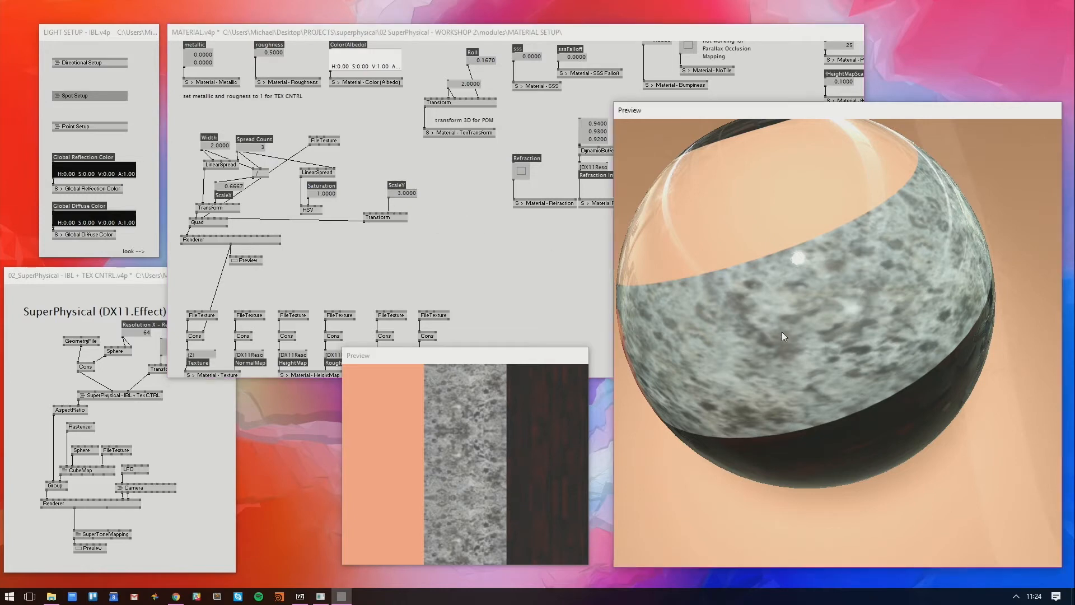
{"action": "mouse_move", "coordinate": [781, 331]}
{"action": "left_mouse_down"}
{"action": "mouse_move", "coordinate": [661, 351]}
{"action": "mouse_move", "coordinate": [638, 409]}
{"action": "mouse_move", "coordinate": [745, 407]}
{"action": "mouse_move", "coordinate": [764, 342]}
{"action": "mouse_move", "coordinate": [768, 411]}
{"action": "mouse_move", "coordinate": [774, 349]}
{"action": "left_mouse_up"}
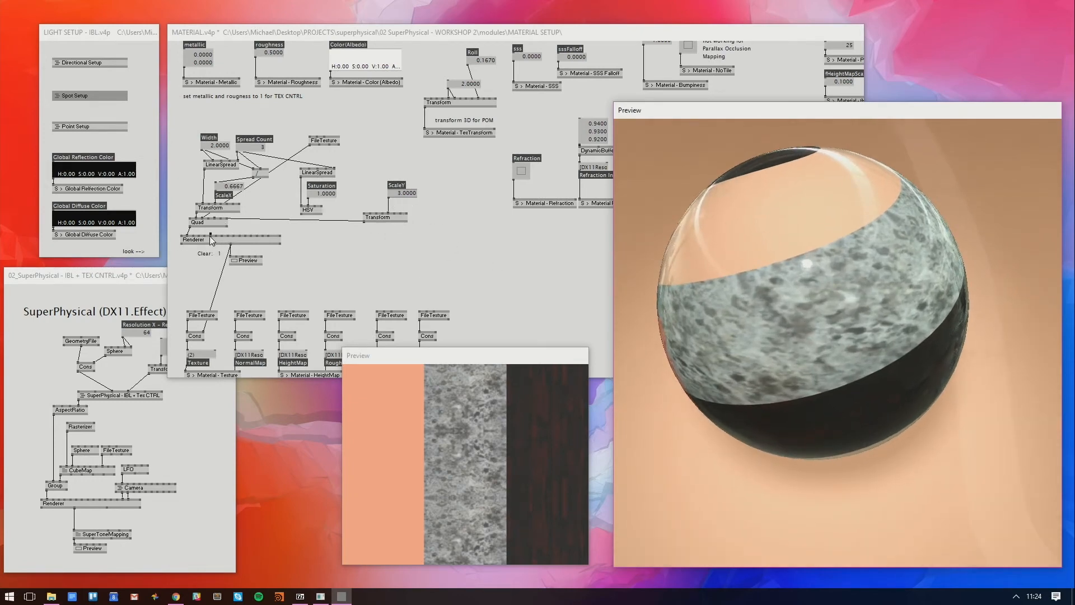
Add a Texture SizeXY value box to the quad Renderer, set both values to 512, and place it just above the Renderer
{"action": "left_click", "coordinate": [235, 236]}
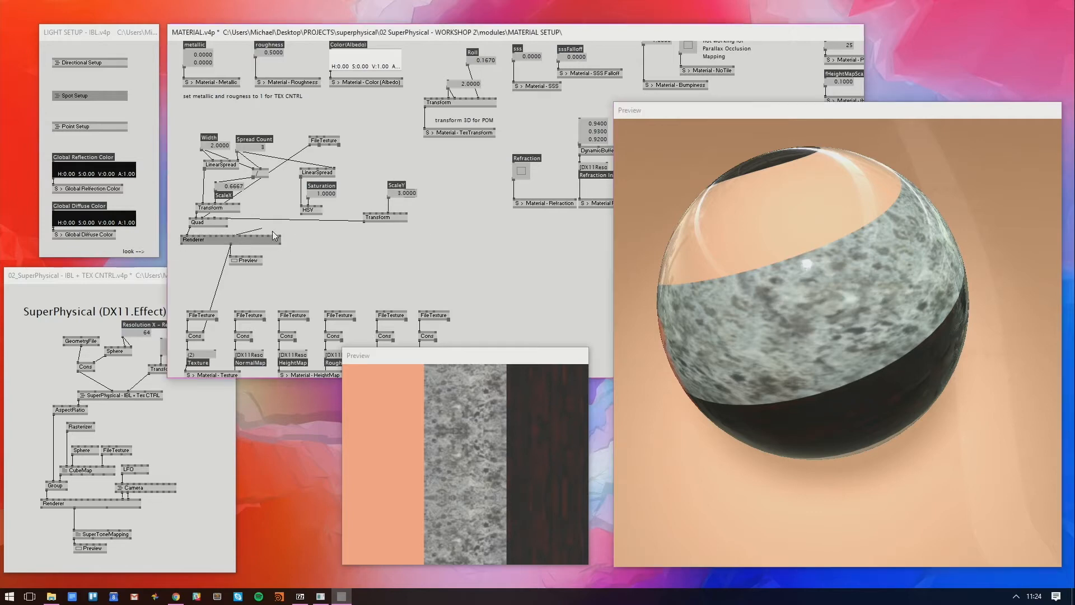
{"action": "middle_click", "coordinate": [301, 243]}
{"action": "left_click_drag", "start_coordinate": [303, 240], "coordinate": [302, 235]}
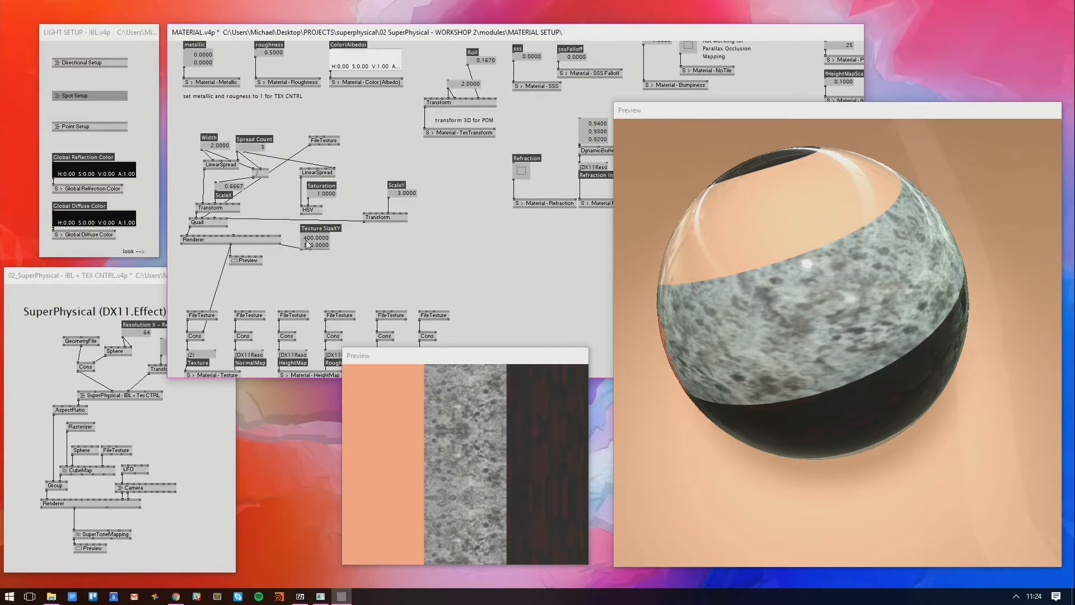
{"action": "right_click", "coordinate": [304, 235]}
{"action": "type", "text": "512"}
{"action": "key", "text": "Return"}
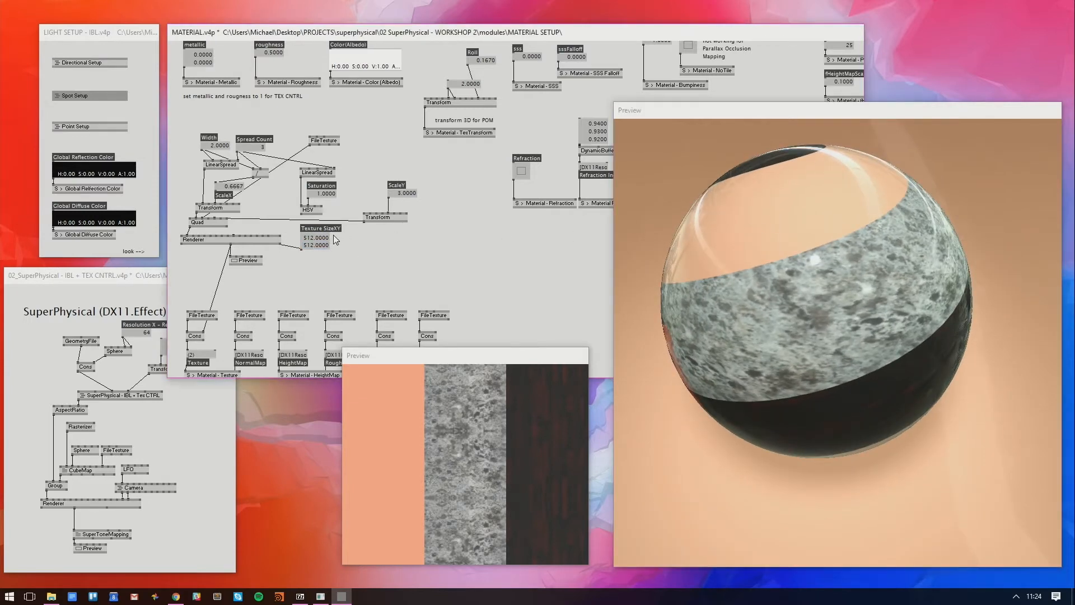
{"action": "left_click_drag", "start_coordinate": [257, 216], "coordinate": [261, 217]}
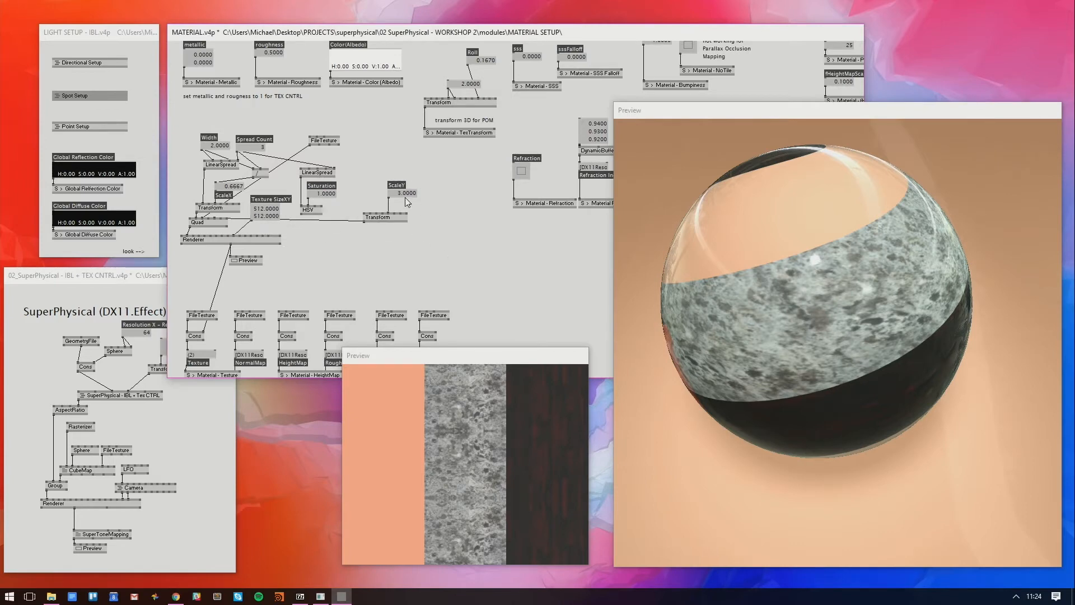
Move the ScaleY Transform and its value box up beside the FileTexture node and shift the LIGHT SETUP and MATERIAL patch windows aside
{"action": "left_click_drag", "start_coordinate": [390, 219], "coordinate": [370, 161]}
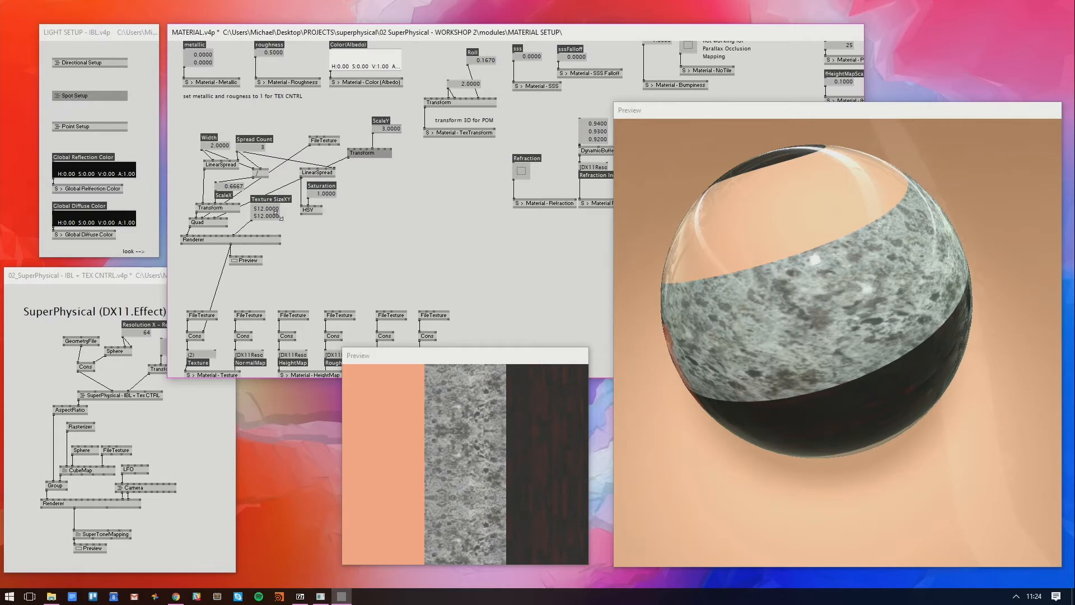
{"action": "left_click_drag", "start_coordinate": [119, 36], "coordinate": [90, 29]}
{"action": "left_click_drag", "start_coordinate": [188, 36], "coordinate": [151, 28]}
{"action": "scroll", "coordinate": [456, 263], "scroll_direction": "up", "scroll_amount": 1}
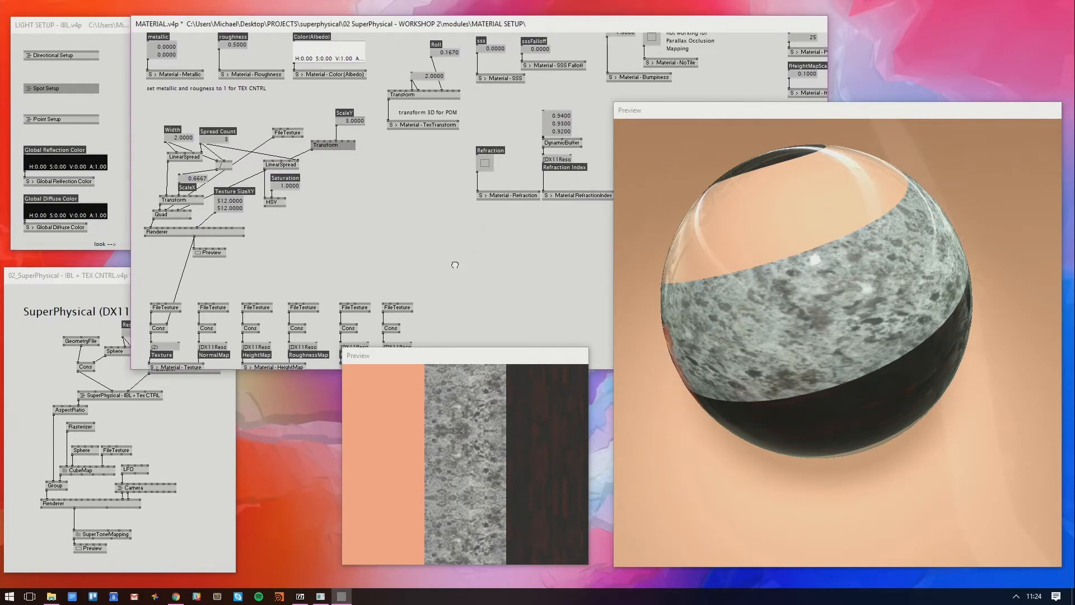
Tidy the quad nodes by placing FileTexture above Spread Count, nudging the divide node and Texture SizeXY box, and bringing the ScaleY Transform closer
{"action": "left_click_drag", "start_coordinate": [288, 136], "coordinate": [225, 120]}
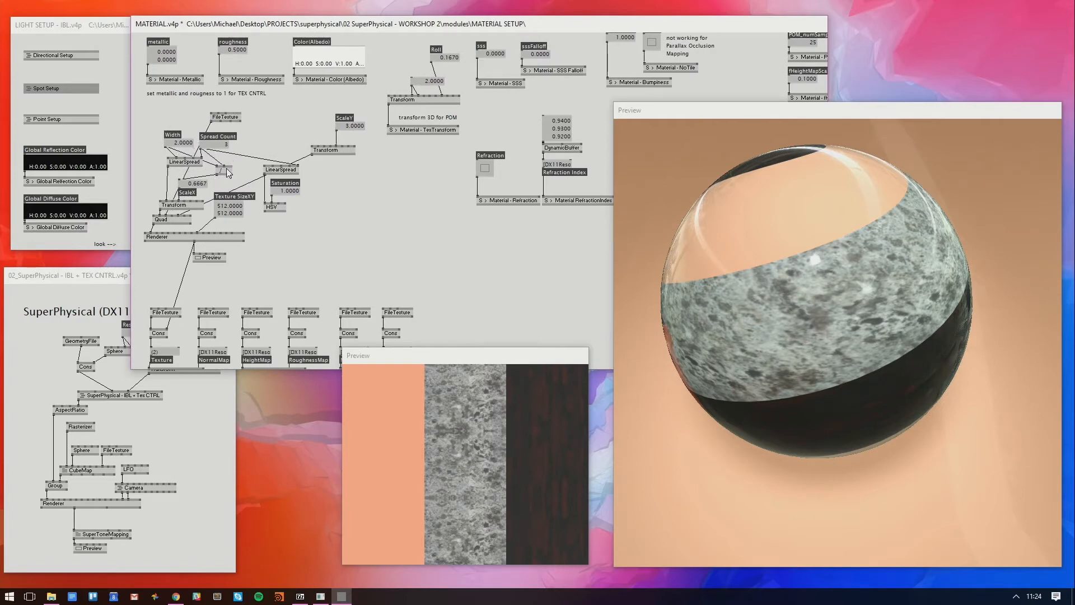
{"action": "left_click_drag", "start_coordinate": [224, 168], "coordinate": [215, 169]}
{"action": "left_click_drag", "start_coordinate": [220, 220], "coordinate": [215, 227]}
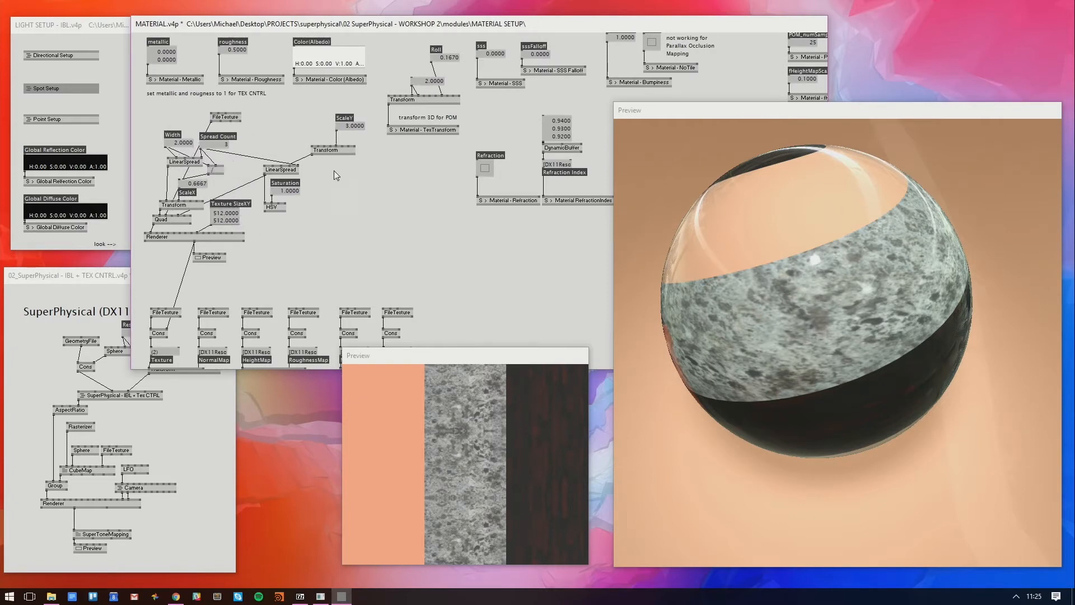
{"action": "left_click_drag", "start_coordinate": [374, 114], "coordinate": [329, 154]}
{"action": "left_click_drag", "start_coordinate": [330, 151], "coordinate": [291, 144]}
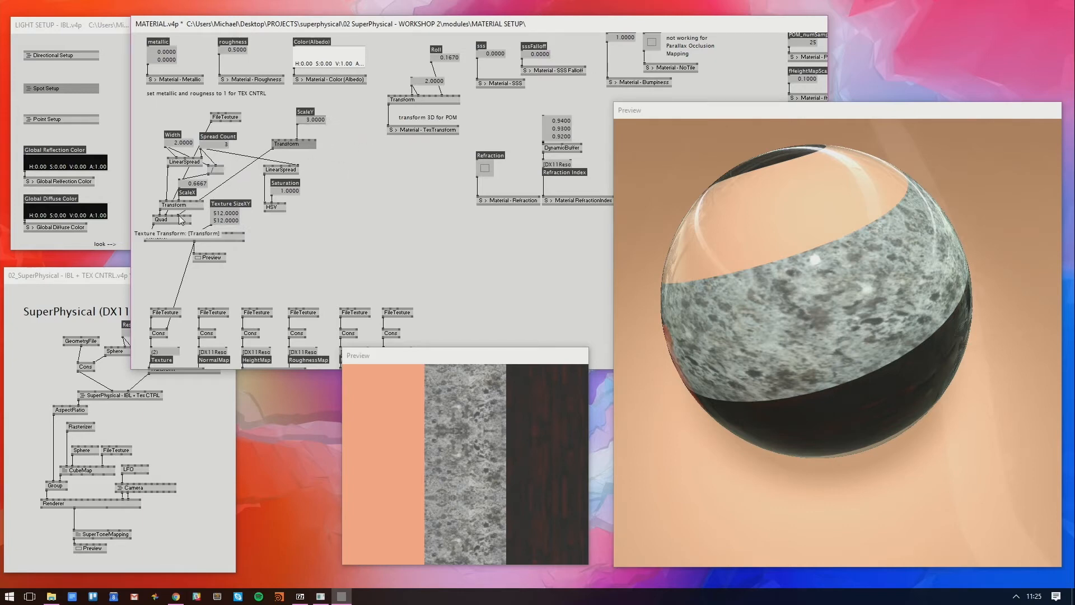
Insert a labelled Texture Transform IO box between the ScaleY Transform and the Quad's texture transform input, with the Transform placed just above it
{"action": "left_click_drag", "start_coordinate": [203, 210], "coordinate": [188, 216]}
{"action": "left_click", "coordinate": [179, 215]}
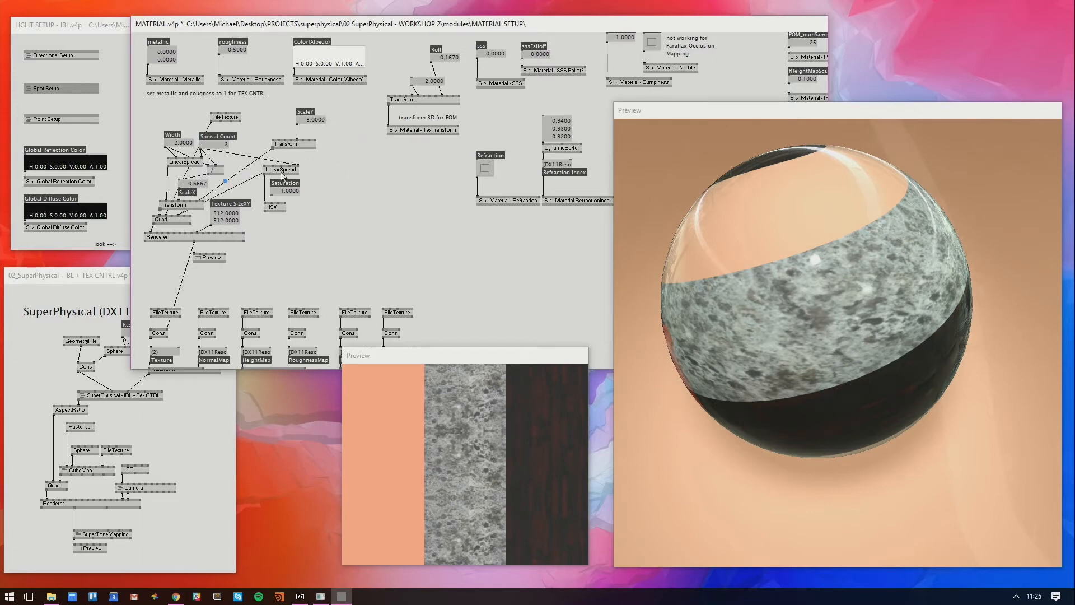
{"action": "middle_click", "coordinate": [340, 162]}
{"action": "left_click", "coordinate": [274, 149]}
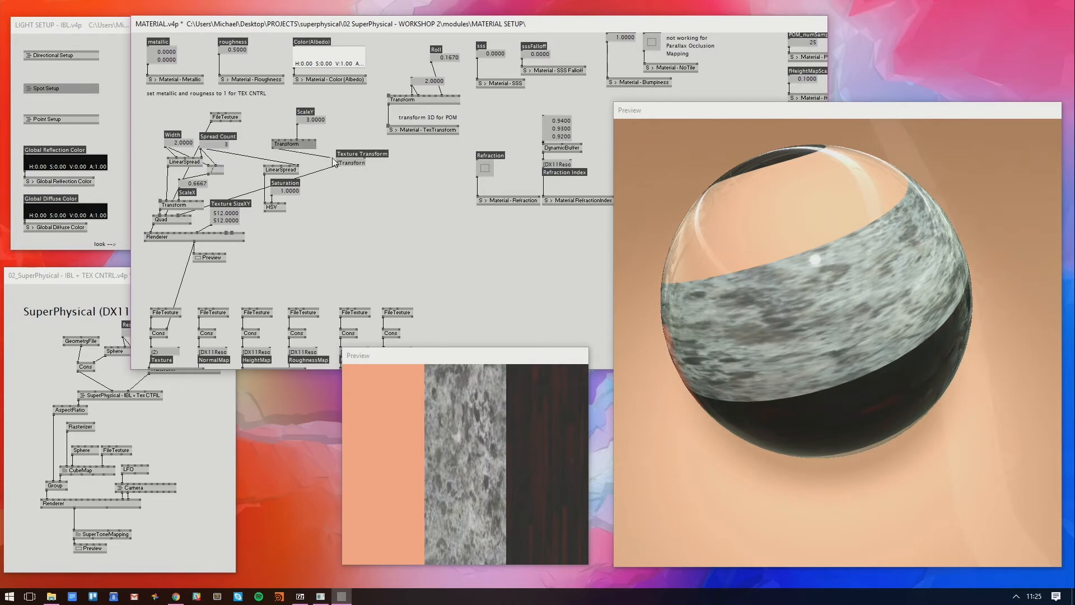
{"action": "left_click", "coordinate": [337, 159]}
{"action": "left_click_drag", "start_coordinate": [342, 109], "coordinate": [292, 147]}
{"action": "left_click_drag", "start_coordinate": [292, 145], "coordinate": [322, 164]}
Delete the unused LinearSpread, Saturation and HSV nodes and nudge the Texture SizeXY box
{"action": "left_click_drag", "start_coordinate": [333, 227], "coordinate": [282, 196]}
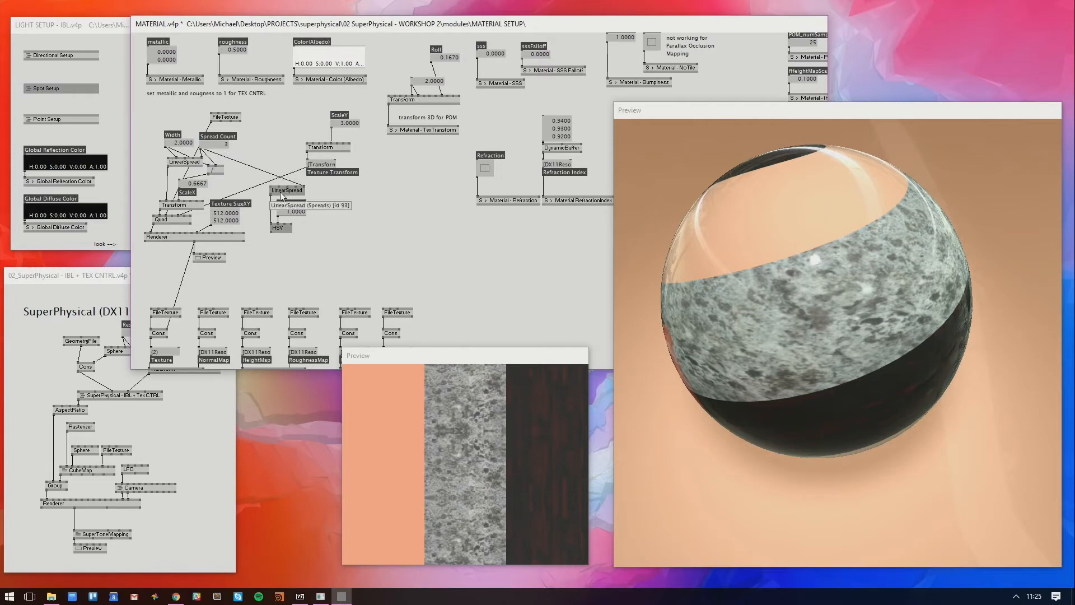
{"action": "key", "text": "Delete"}
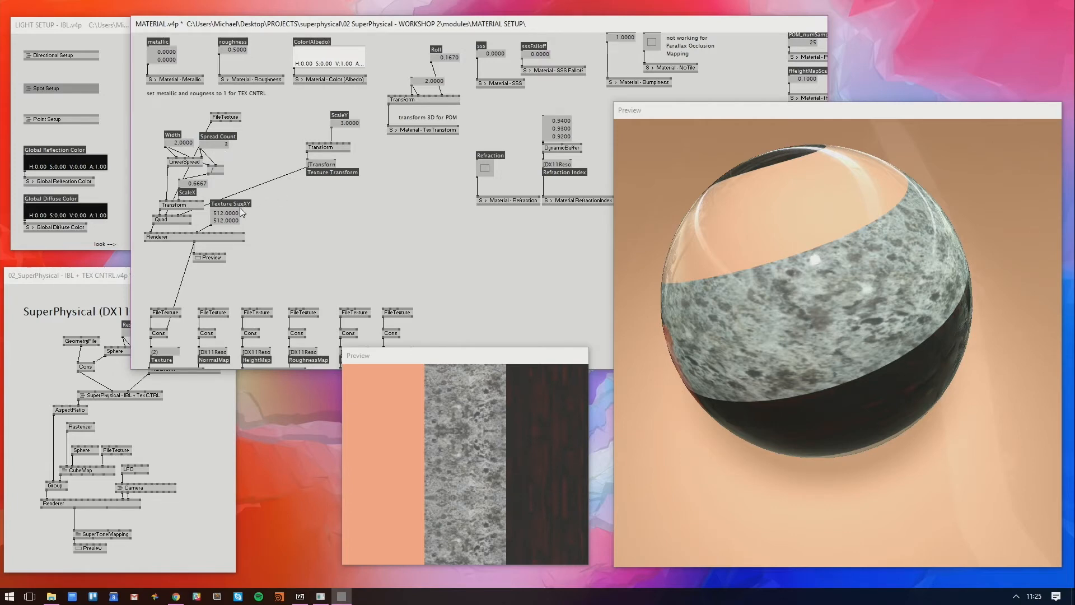
{"action": "left_click_drag", "start_coordinate": [233, 214], "coordinate": [236, 213]}
Open the SuperPhysical - IBL + Tex CTRL subpatch and disconnect the Anisotropic sampler from the SuperPhysical node, moving it beside the node
{"action": "left_click_drag", "start_coordinate": [735, 260], "coordinate": [773, 263]}
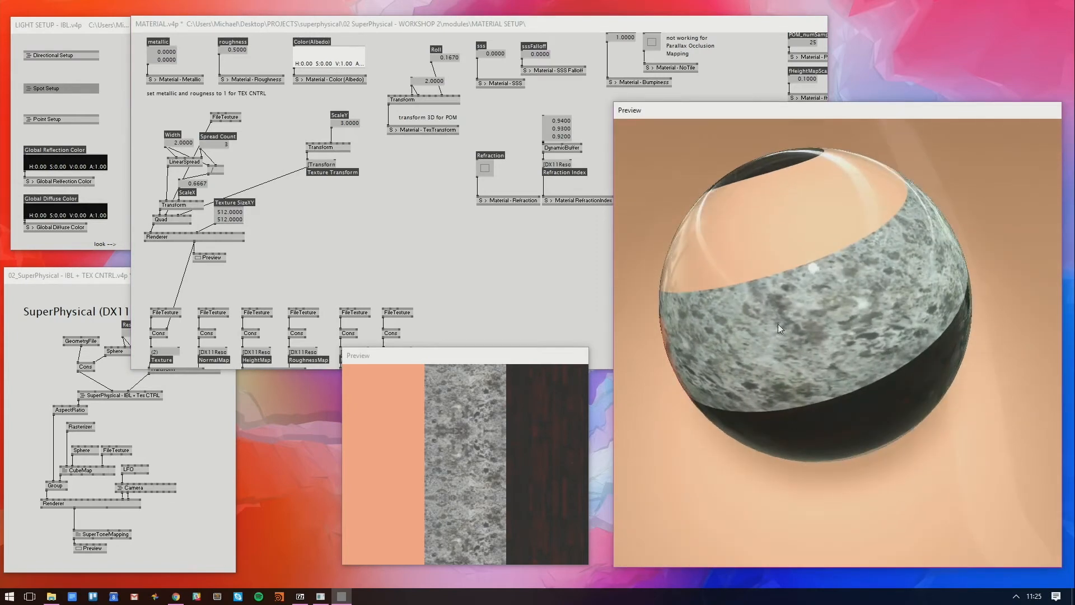
{"action": "left_click_drag", "start_coordinate": [777, 324], "coordinate": [781, 247]}
{"action": "left_click", "coordinate": [337, 248]}
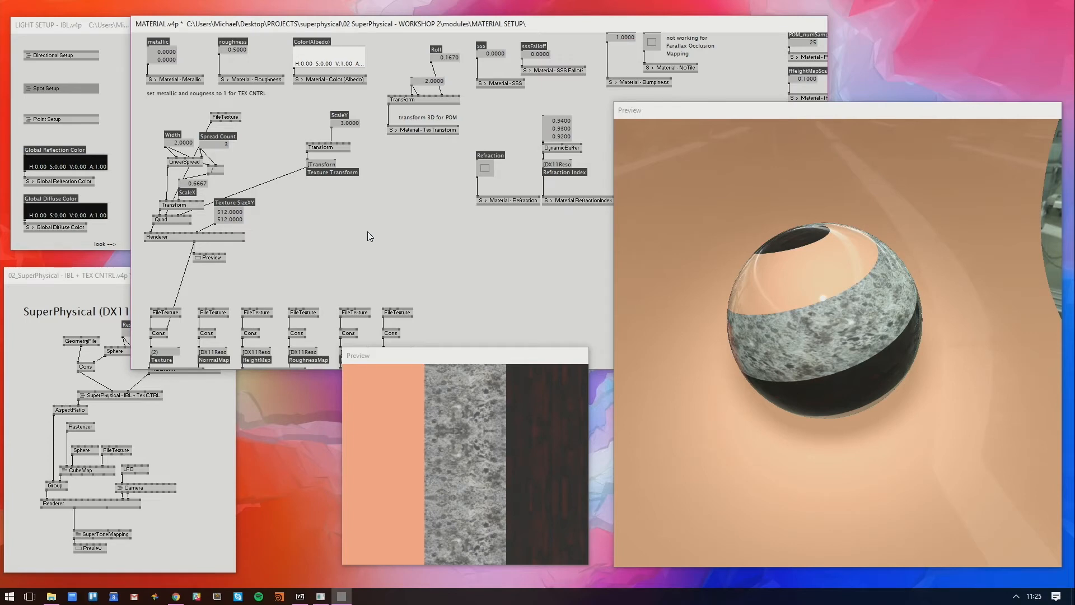
{"action": "left_click", "coordinate": [122, 285]}
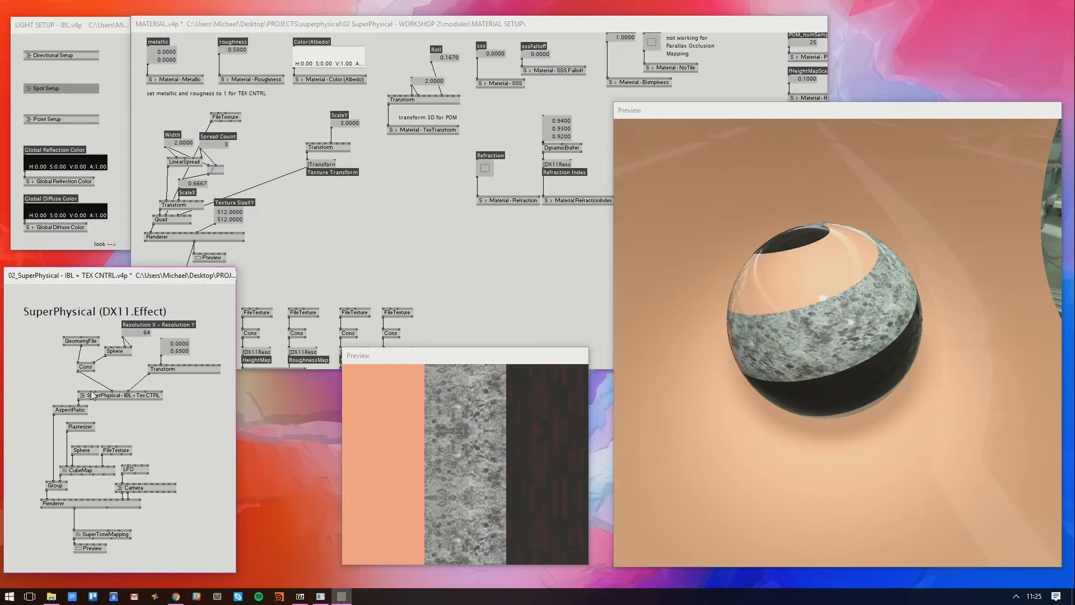
{"action": "right_click", "coordinate": [130, 395]}
{"action": "left_click_drag", "start_coordinate": [439, 104], "coordinate": [250, 84]}
{"action": "left_click", "coordinate": [358, 283]}
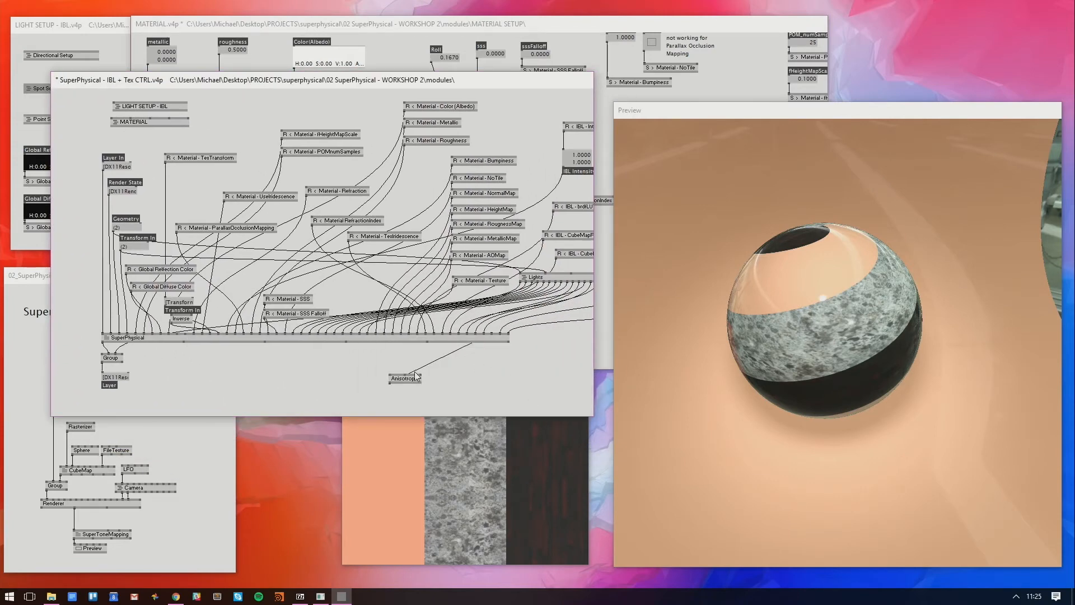
{"action": "left_click_drag", "start_coordinate": [416, 375], "coordinate": [562, 341]}
{"action": "right_click", "coordinate": [533, 340]}
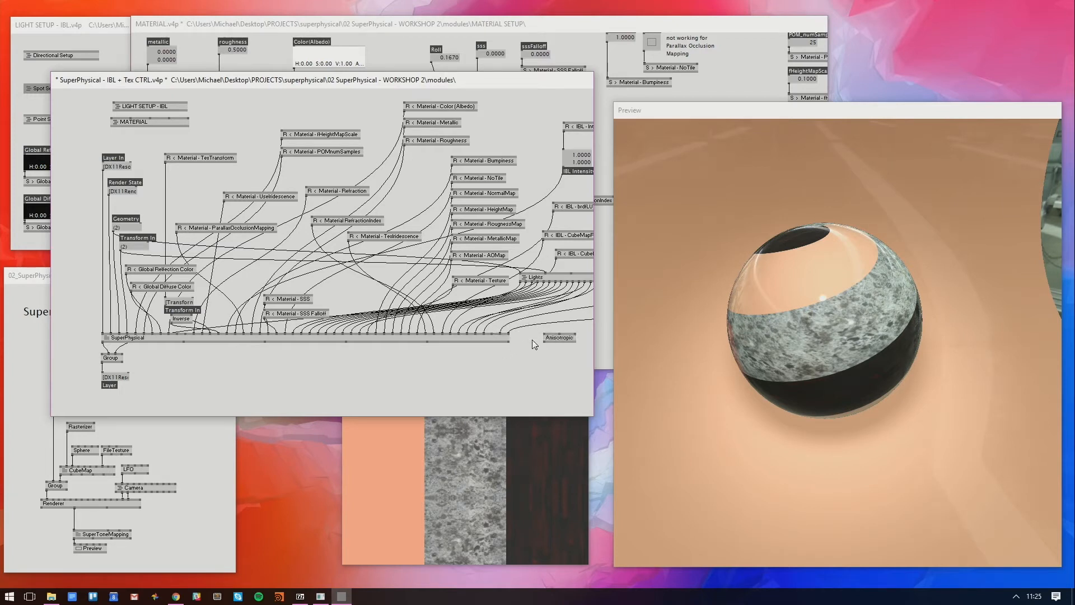
Expose the SuperPhysical node's sampler input as an input pin of the subpatch and return to the main patch
{"action": "left_click", "coordinate": [492, 333]}
{"action": "middle_click", "coordinate": [509, 383]}
{"action": "middle_click", "coordinate": [525, 377]}
{"action": "right_click", "coordinate": [481, 399]}
Add a Sampler node in the main patch and connect it to the new sampler input of SuperPhysical - IBL + Tex CTRL
{"action": "double_click", "coordinate": [192, 423]}
{"action": "type", "text": "sam"}
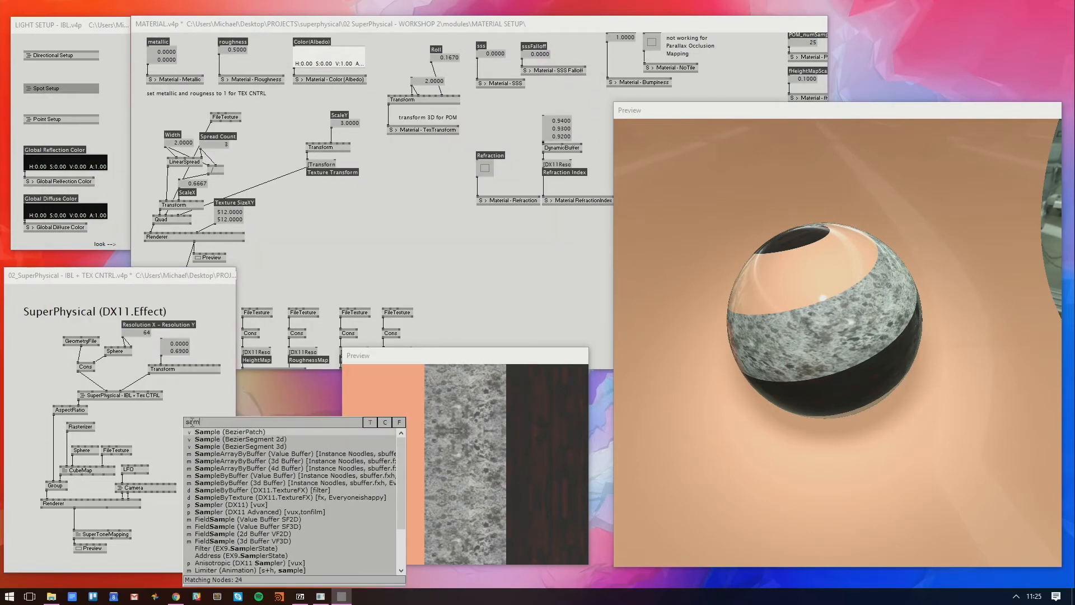
{"action": "type", "text": "pler"}
{"action": "key", "text": "Return"}
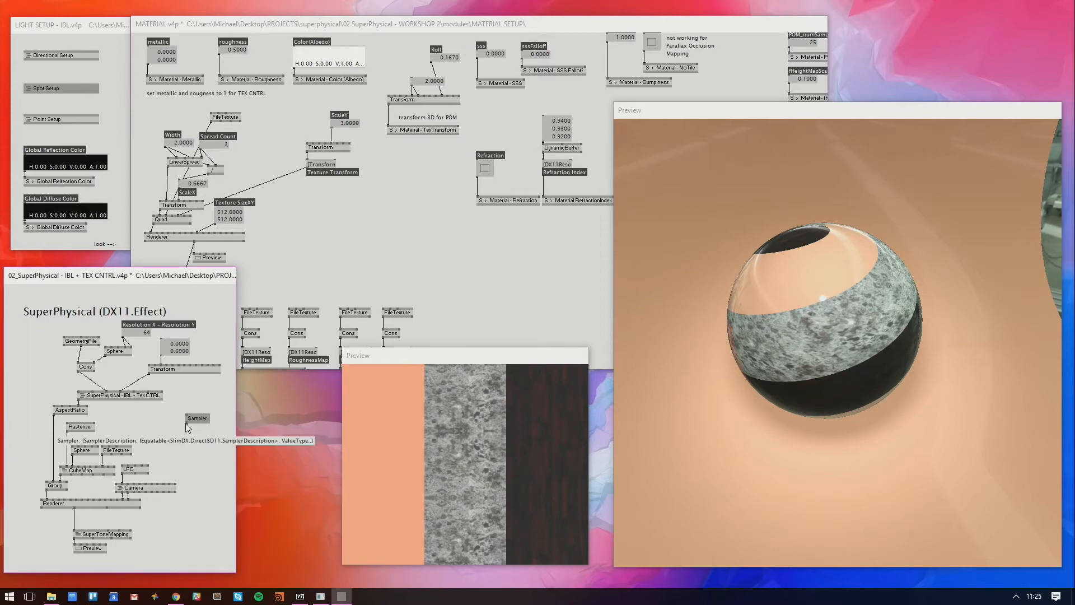
{"action": "left_click", "coordinate": [187, 421]}
{"action": "left_click", "coordinate": [151, 392]}
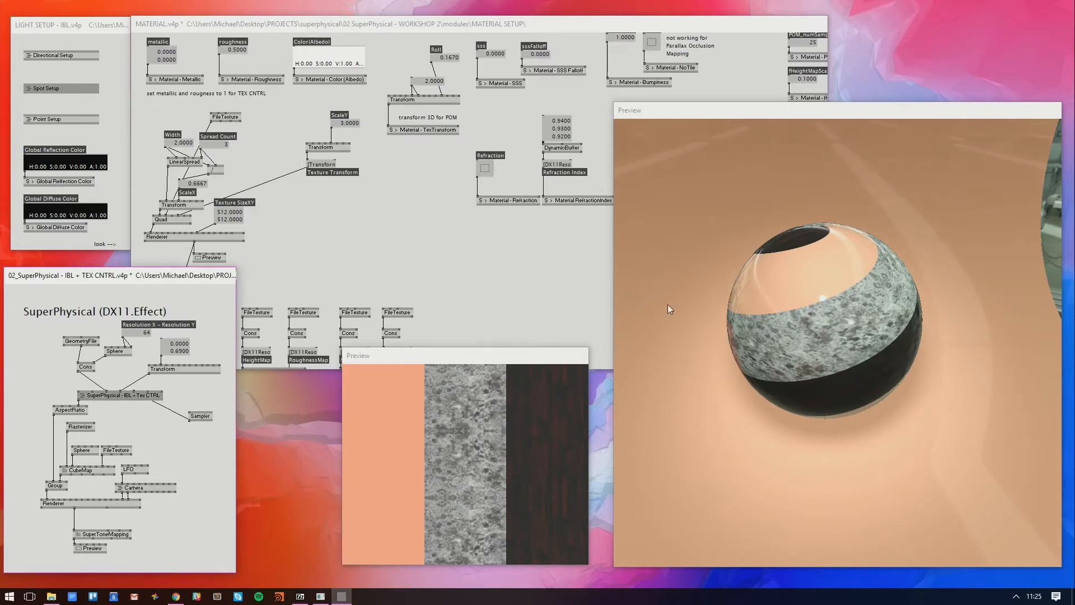
{"action": "left_click", "coordinate": [189, 412]}
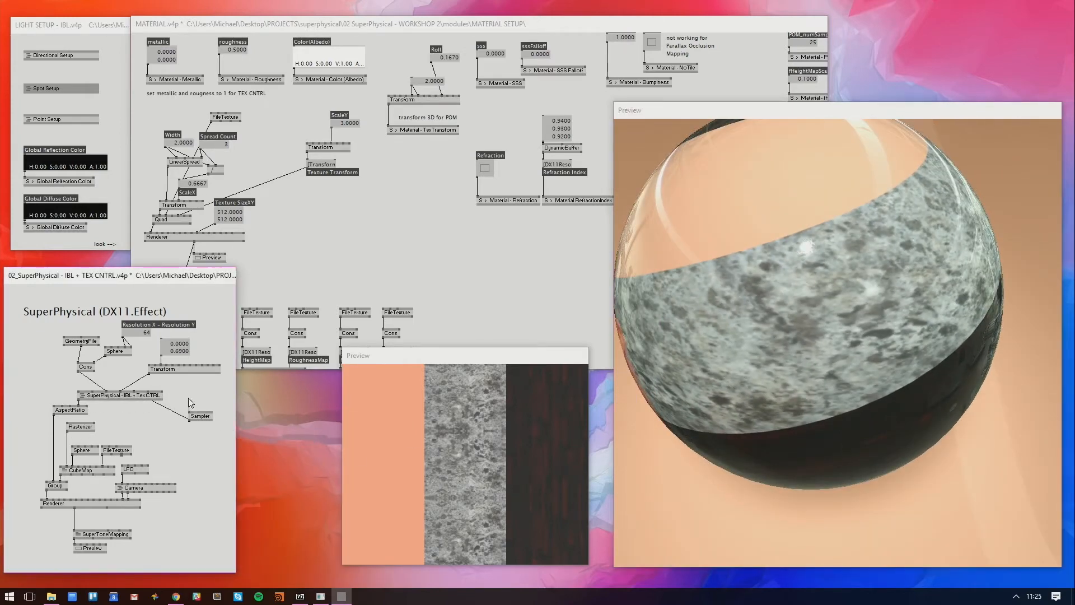
Attach an enumeration box to the Sampler node and try the PointMirror and LinearMirror modes on the sphere
{"action": "middle_click", "coordinate": [190, 392]}
{"action": "right_click", "coordinate": [216, 395]}
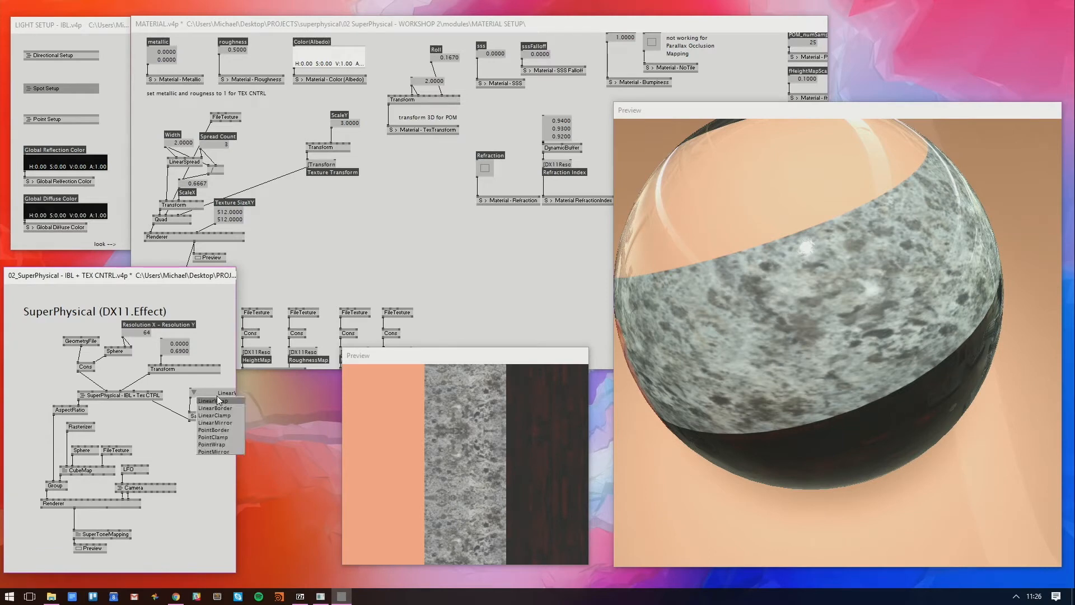
{"action": "left_click", "coordinate": [232, 449]}
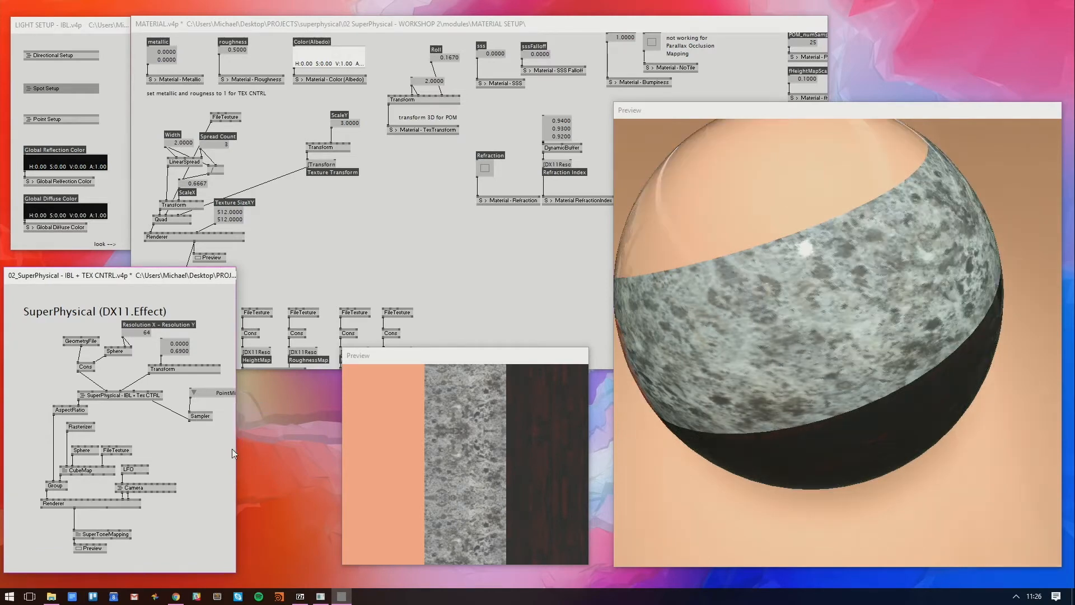
{"action": "right_click", "coordinate": [217, 391]}
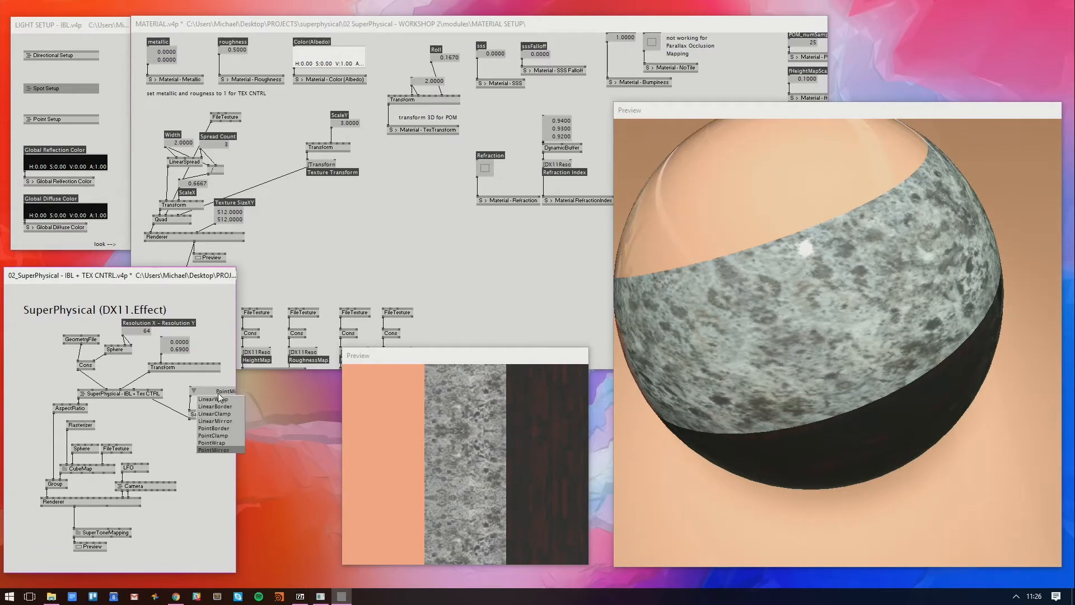
{"action": "left_click", "coordinate": [237, 421]}
{"action": "left_click_drag", "start_coordinate": [870, 277], "coordinate": [645, 345]}
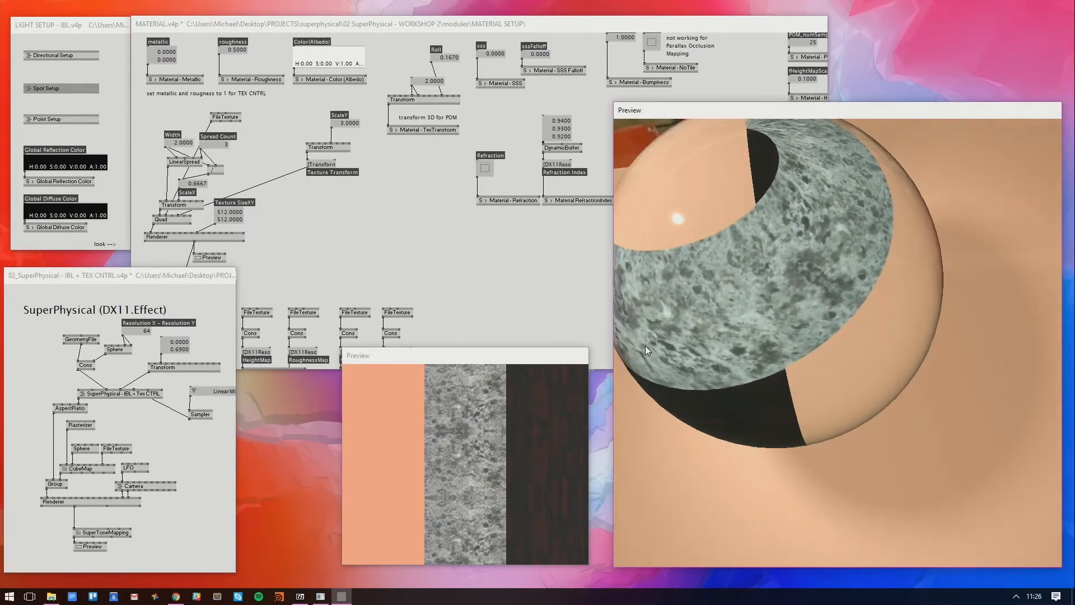
Compare the different sampler modes on the sphere's texture and set the mode to PointWrap
{"action": "right_click", "coordinate": [226, 391]}
{"action": "left_click", "coordinate": [220, 387]}
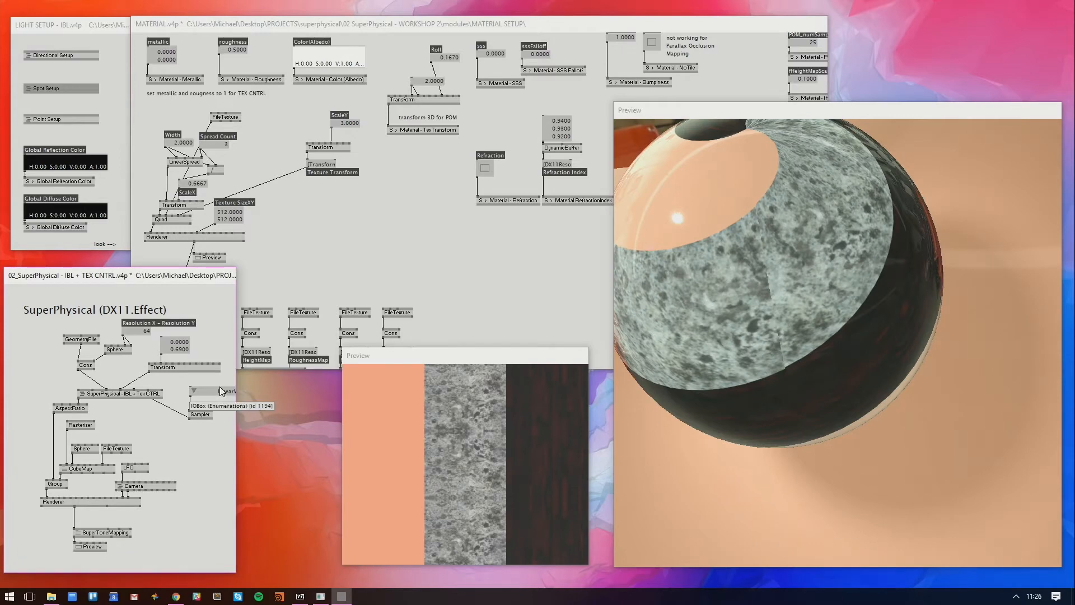
{"action": "scroll", "coordinate": [220, 391], "scroll_direction": "up", "scroll_amount": 2}
{"action": "scroll", "coordinate": [220, 391], "scroll_direction": "up", "scroll_amount": 4}
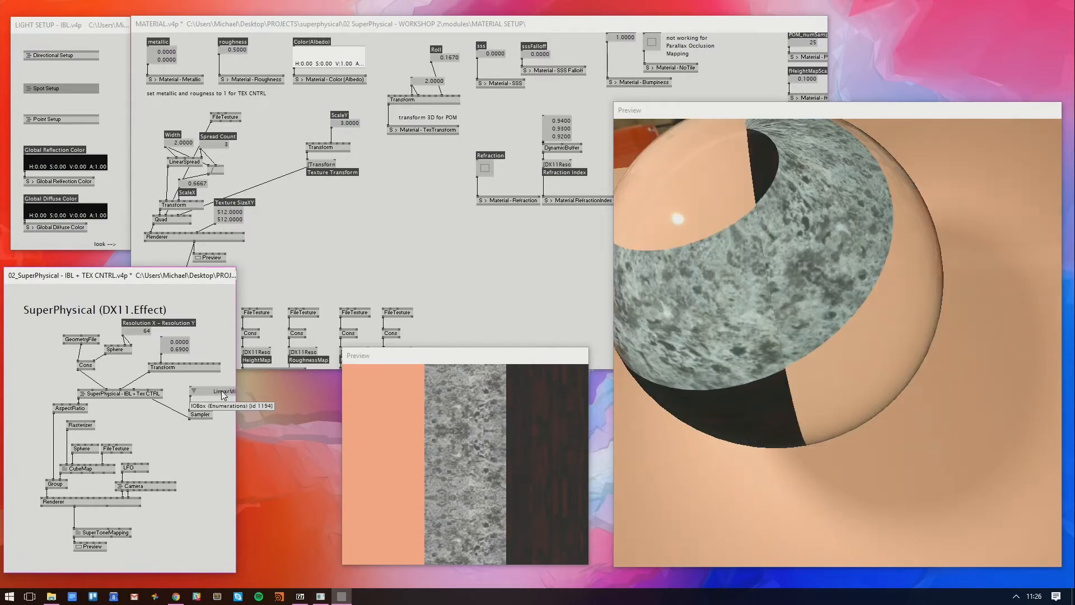
{"action": "scroll", "coordinate": [222, 394], "scroll_direction": "up", "scroll_amount": 1}
{"action": "scroll", "coordinate": [221, 390], "scroll_direction": "down", "scroll_amount": 1}
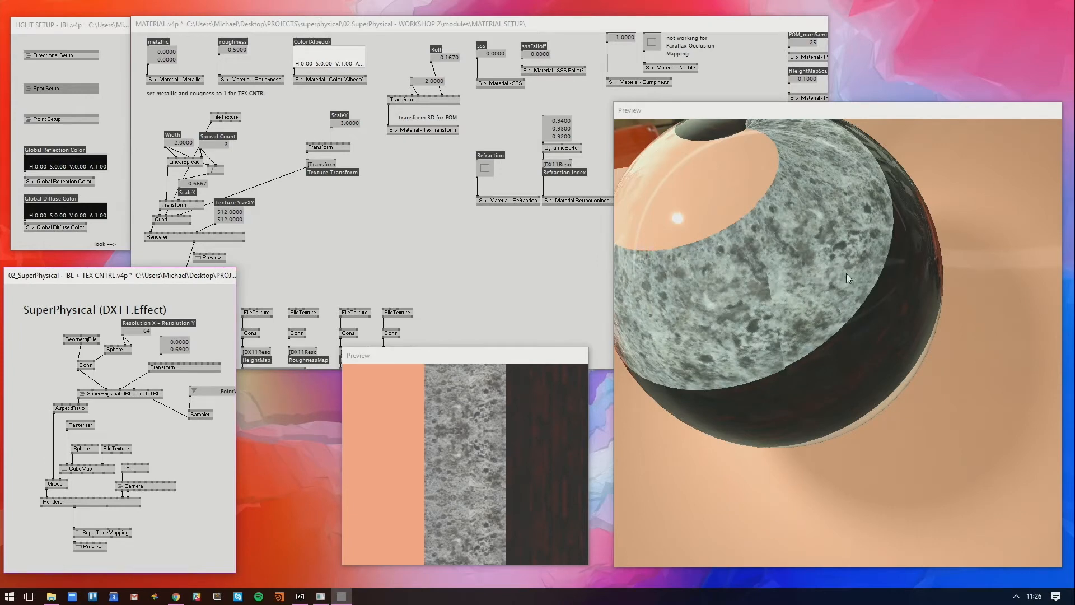
{"action": "left_click_drag", "start_coordinate": [845, 274], "coordinate": [939, 187]}
Move the Sampler and its mode box closer beneath the SuperPhysical node and add an Anisotropic node beside them
{"action": "left_click_drag", "start_coordinate": [193, 389], "coordinate": [186, 391]}
{"action": "mouse_move", "coordinate": [203, 430]}
{"action": "left_mouse_down"}
{"action": "mouse_move", "coordinate": [195, 393]}
{"action": "mouse_move", "coordinate": [182, 423]}
{"action": "mouse_move", "coordinate": [198, 415]}
{"action": "mouse_move", "coordinate": [159, 414]}
{"action": "mouse_move", "coordinate": [196, 414]}
{"action": "left_mouse_up"}
{"action": "left_click", "coordinate": [208, 423]}
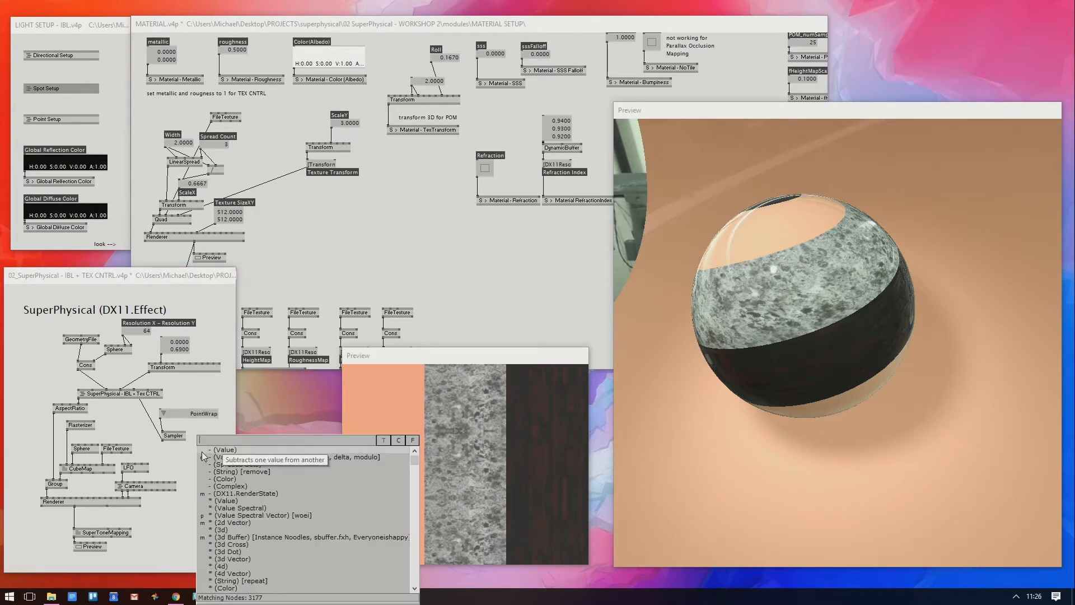
{"action": "double_click", "coordinate": [202, 454]}
{"action": "type", "text": "anis"}
{"action": "key", "text": "Return"}
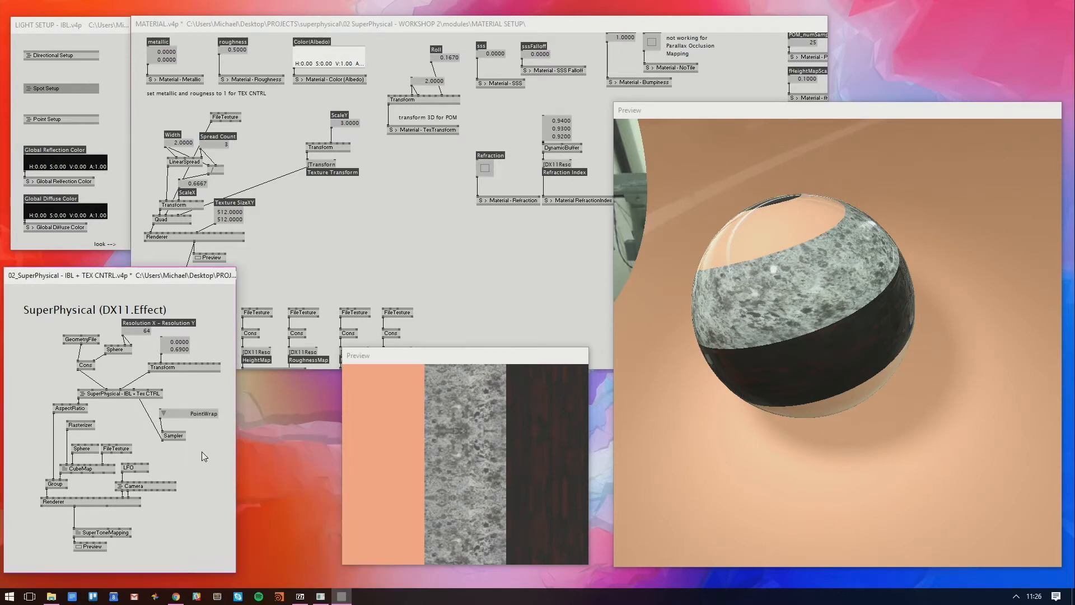
{"action": "right_click", "coordinate": [220, 472]}
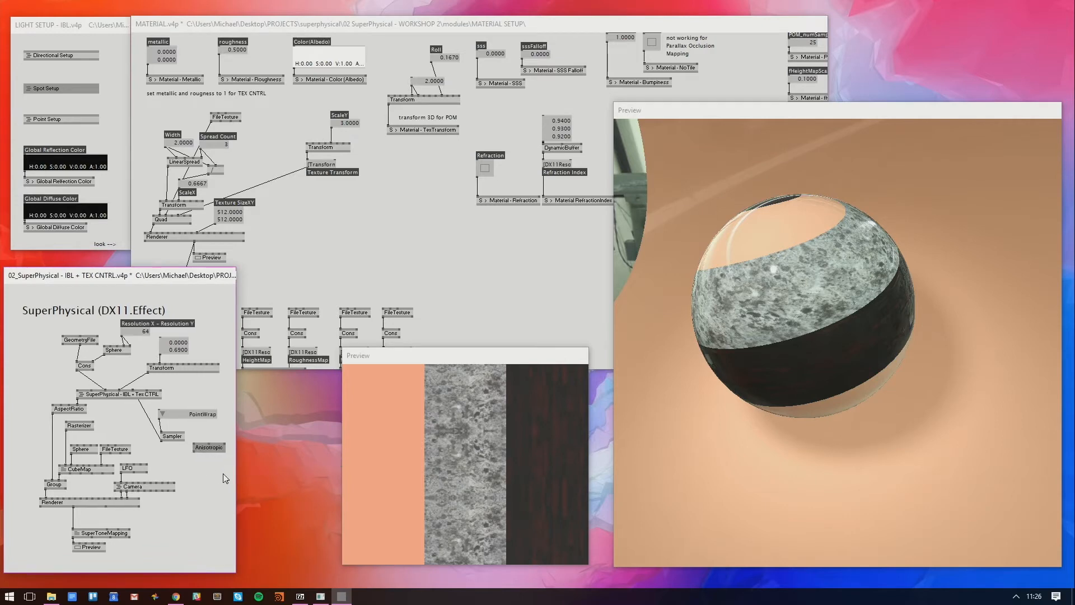
Widen the SuperPhysical patch window and add a Sampler (DX11 Advanced) node below the Anisotropic node
{"action": "left_click_drag", "start_coordinate": [236, 472], "coordinate": [281, 472]}
{"action": "double_click", "coordinate": [234, 473]}
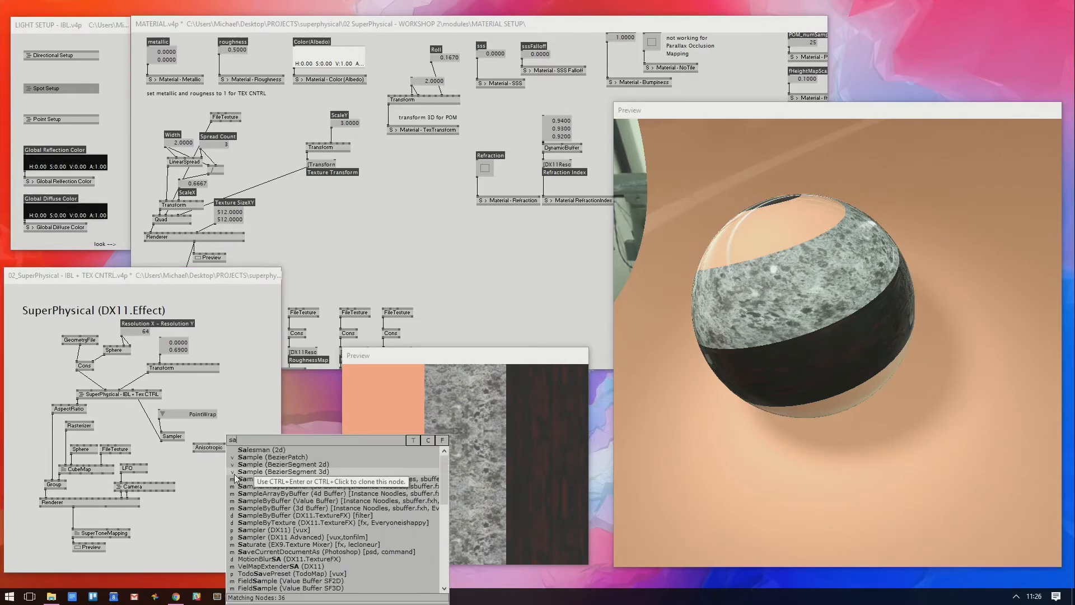
{"action": "type", "text": "sampler adv"}
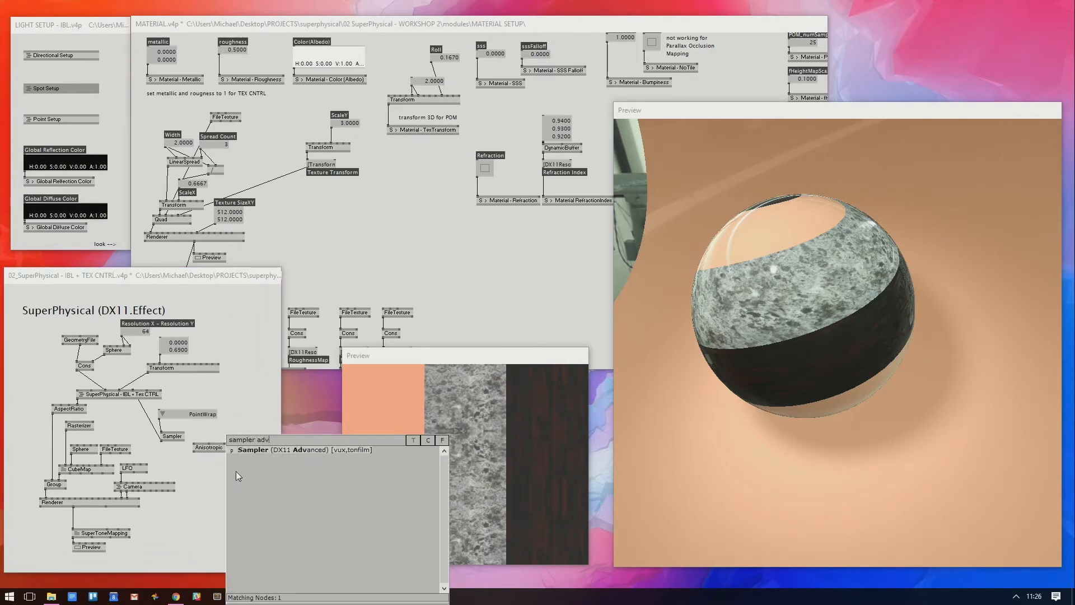
{"action": "left_click", "coordinate": [259, 455]}
{"action": "left_click_drag", "start_coordinate": [230, 470], "coordinate": [213, 466]}
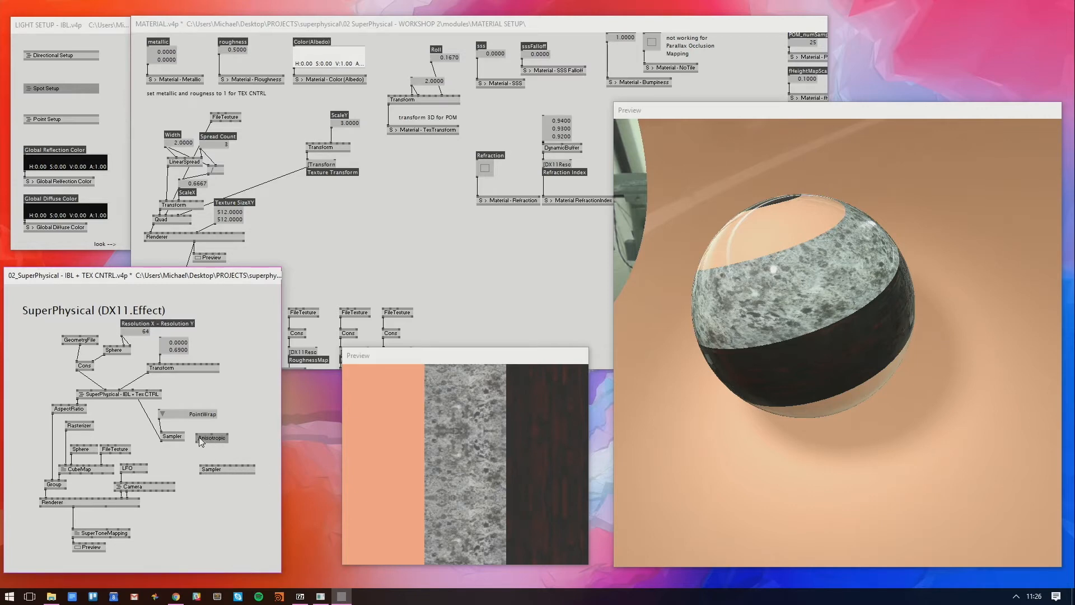
Add a Filter Mode box to the advanced Sampler and set it to Anisotropic
{"action": "right_click", "coordinate": [230, 464]}
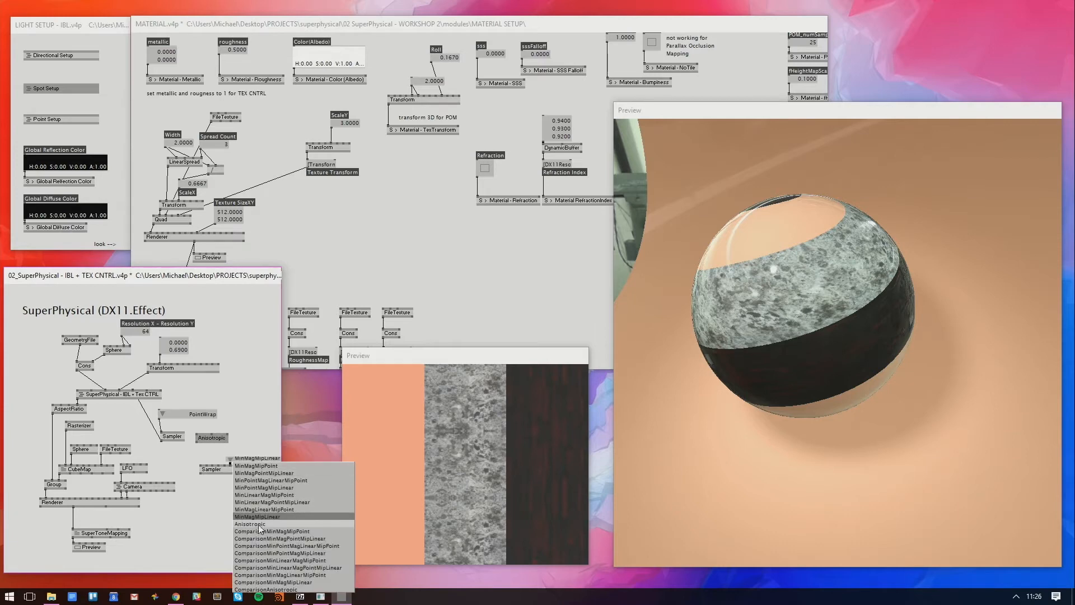
{"action": "left_click", "coordinate": [257, 524]}
{"action": "left_click", "coordinate": [230, 465]}
{"action": "right_click", "coordinate": [234, 435]}
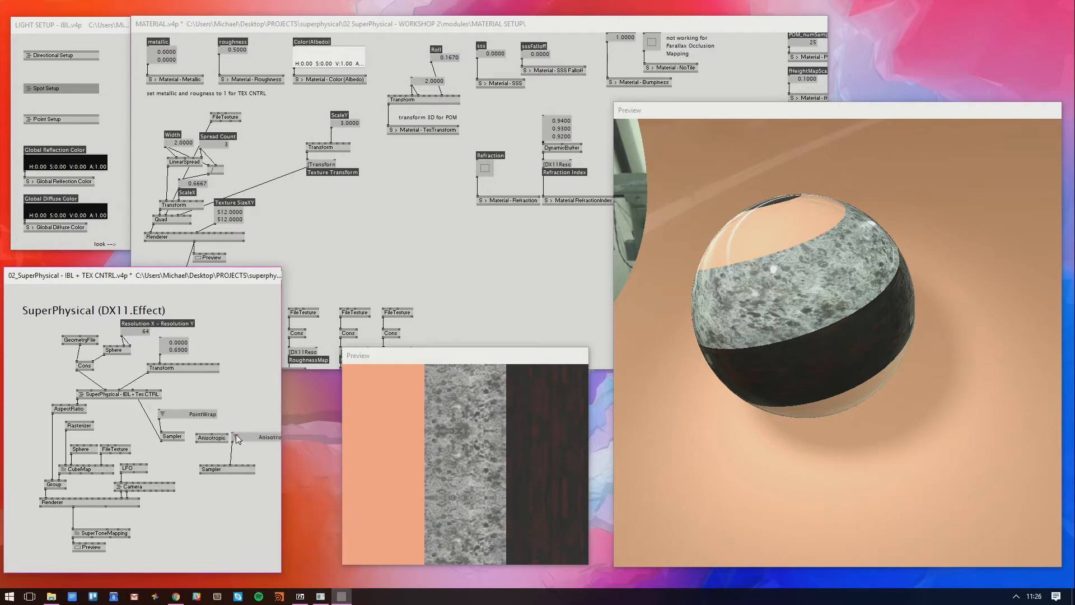
Add a Maximum Anisotropy value box to the advanced Sampler and arrange the sampler nodes
{"action": "left_click", "coordinate": [237, 465]}
{"action": "right_click", "coordinate": [237, 400]}
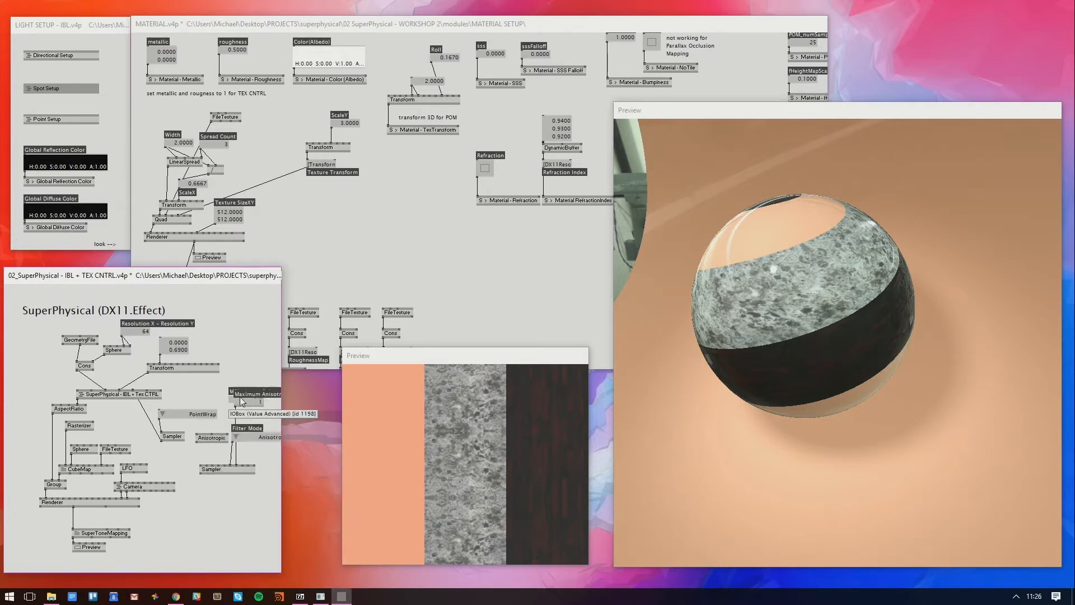
{"action": "left_click_drag", "start_coordinate": [227, 397], "coordinate": [233, 402]}
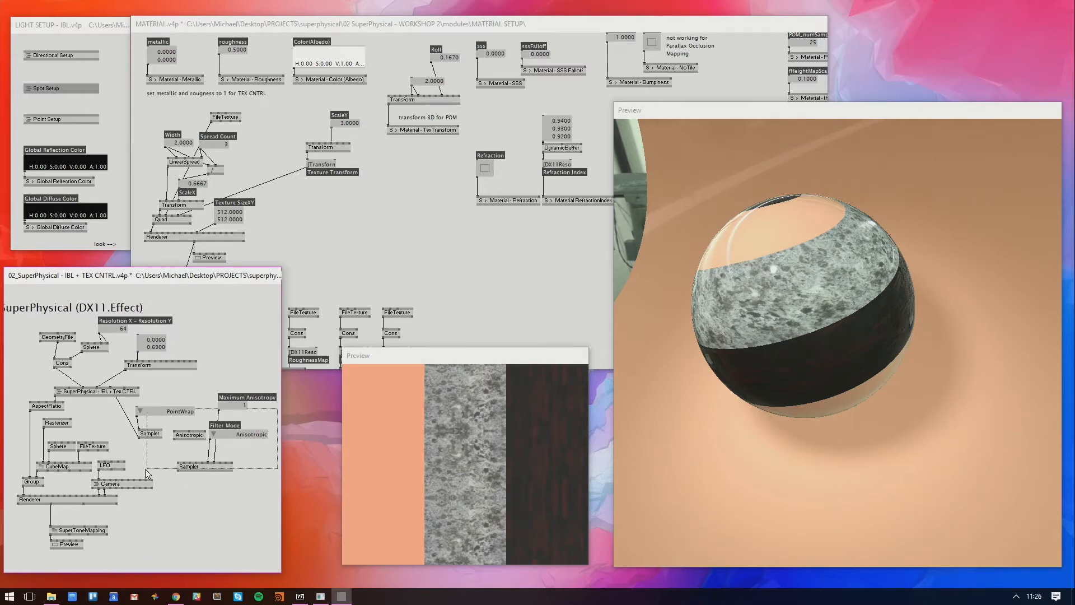
{"action": "mouse_move", "coordinate": [145, 436]}
{"action": "left_mouse_down"}
{"action": "mouse_move", "coordinate": [154, 428]}
{"action": "mouse_move", "coordinate": [143, 435]}
{"action": "left_mouse_up"}
{"action": "left_click", "coordinate": [186, 488]}
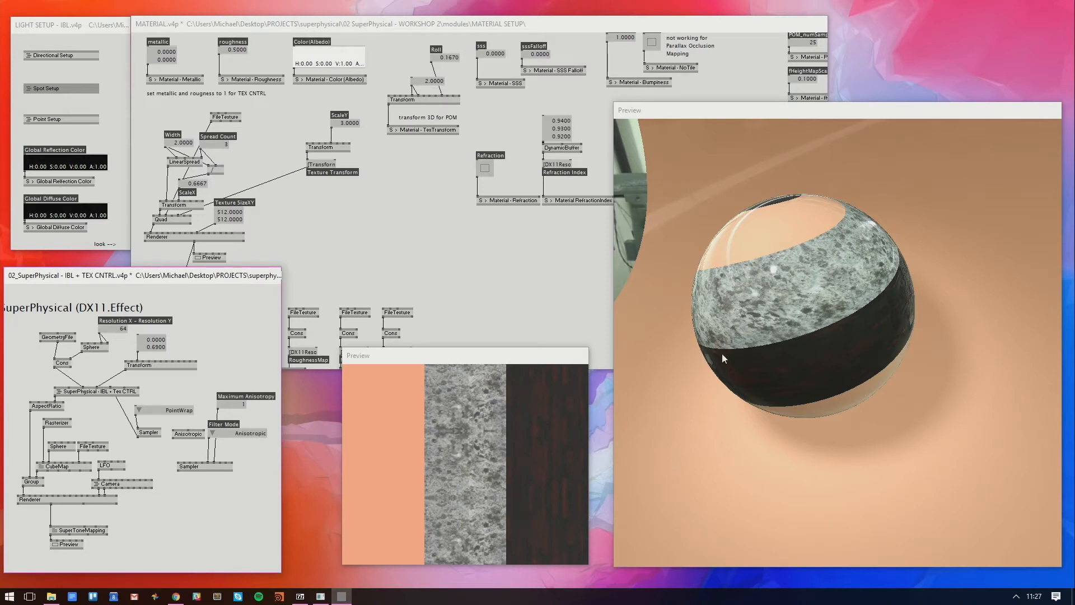
Inspect the sphere's stone texture up close and disconnect the PointWrap Sampler from the SuperPhysical node
{"action": "left_click_drag", "start_coordinate": [782, 230], "coordinate": [768, 363]}
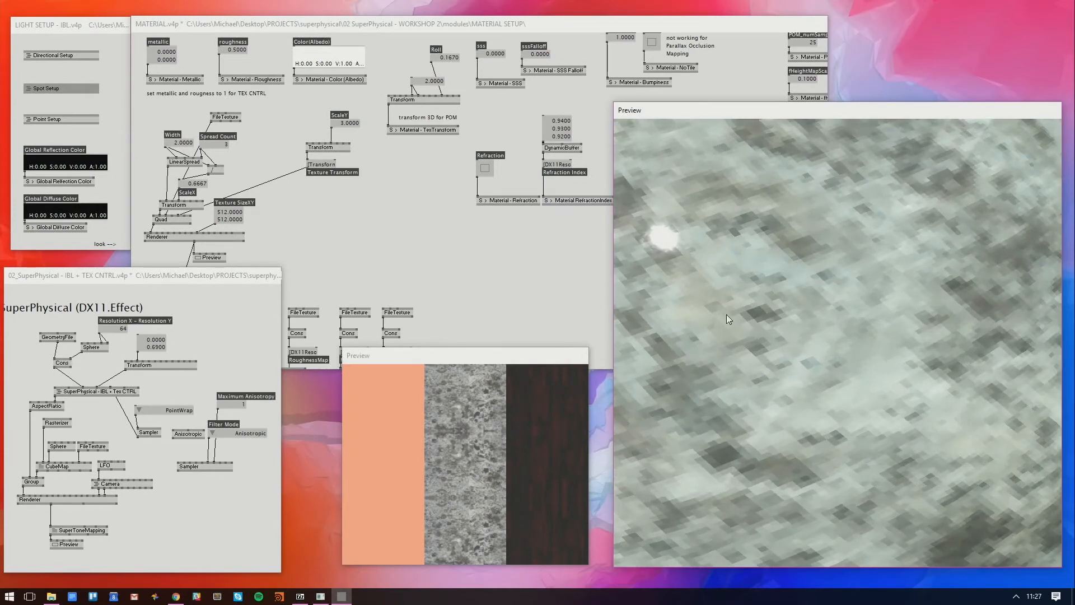
{"action": "left_click_drag", "start_coordinate": [727, 314], "coordinate": [730, 301]}
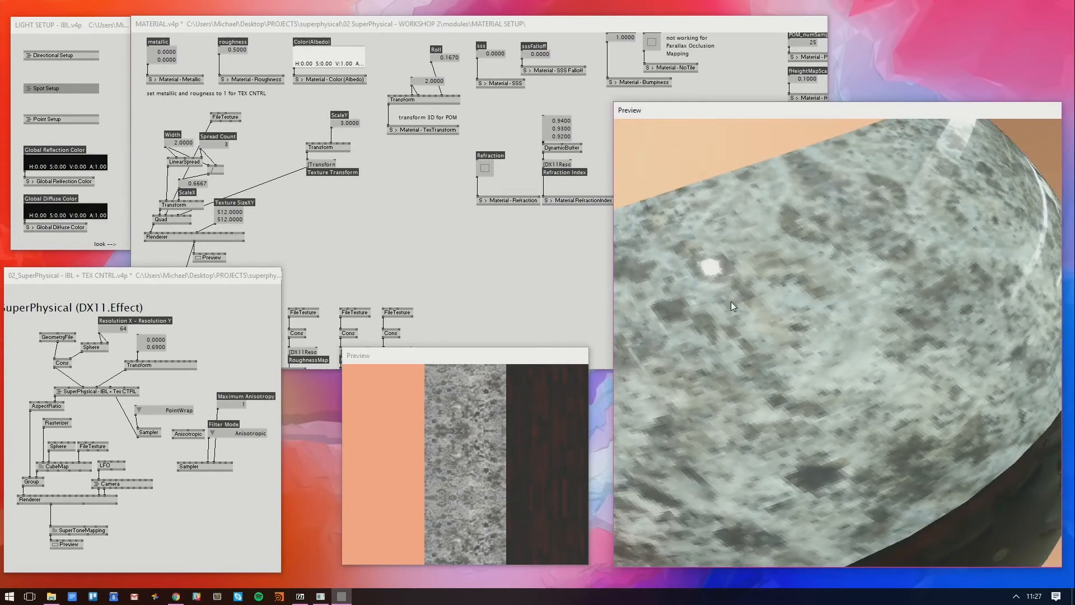
{"action": "left_click", "coordinate": [173, 412]}
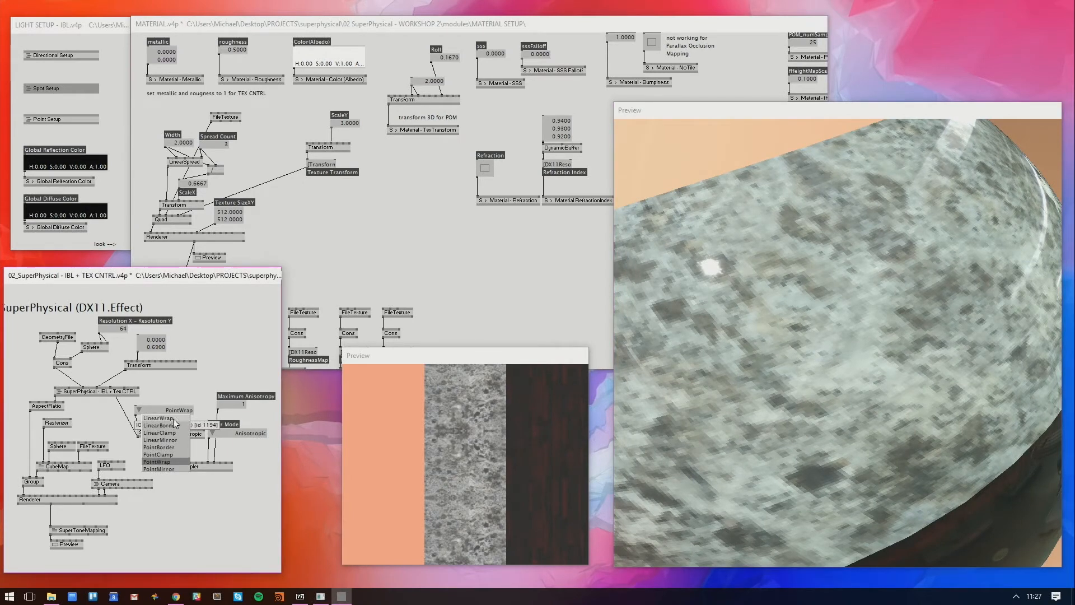
{"action": "left_click", "coordinate": [129, 417]}
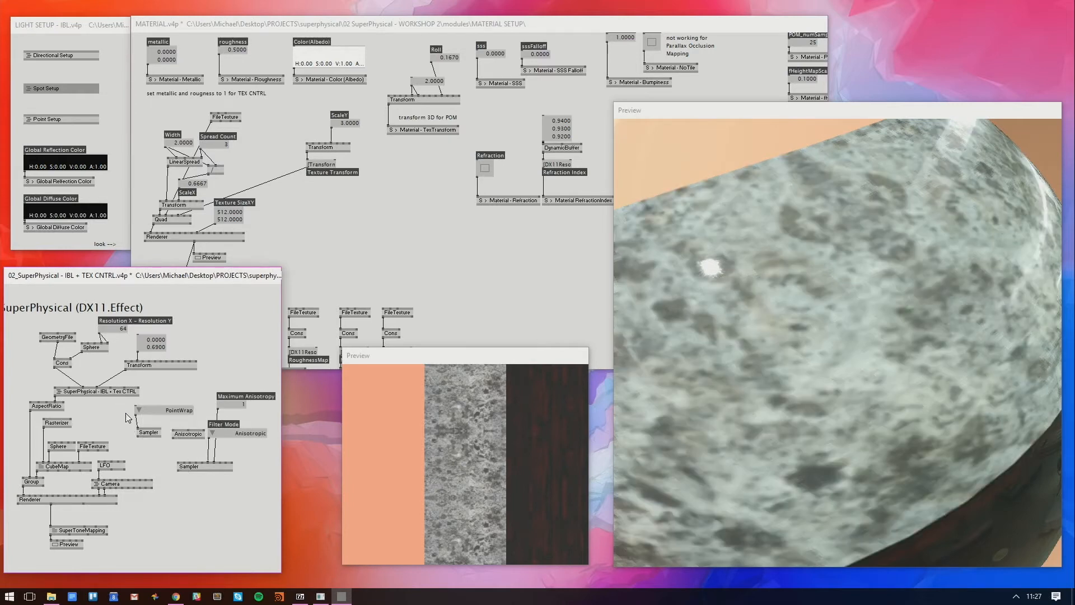
Set the sampler mode box to LinearWrap and connect the Anisotropic node to the SuperPhysical node's g_samLinear input
{"action": "left_click", "coordinate": [152, 413]}
{"action": "left_click", "coordinate": [154, 417]}
{"action": "left_click_drag", "start_coordinate": [185, 436], "coordinate": [183, 438]}
{"action": "left_click", "coordinate": [171, 440]}
{"action": "left_click", "coordinate": [109, 388]}
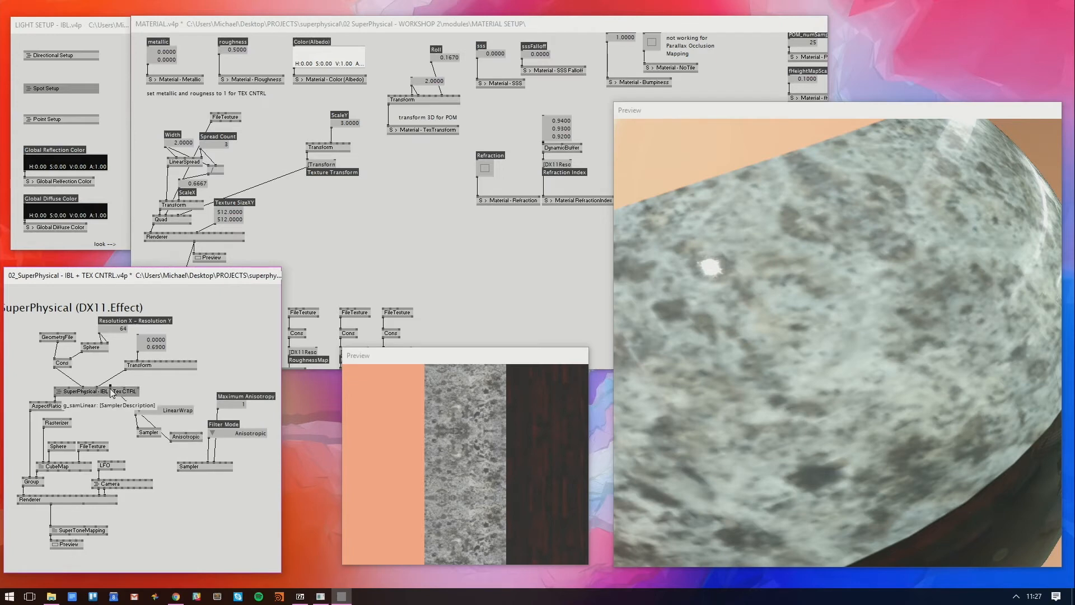
Set the Anisotropic node's input value to 16 and check the stone texture on the sphere
{"action": "right_click", "coordinate": [186, 431]}
{"action": "type", "text": "16"}
{"action": "key", "text": "Return"}
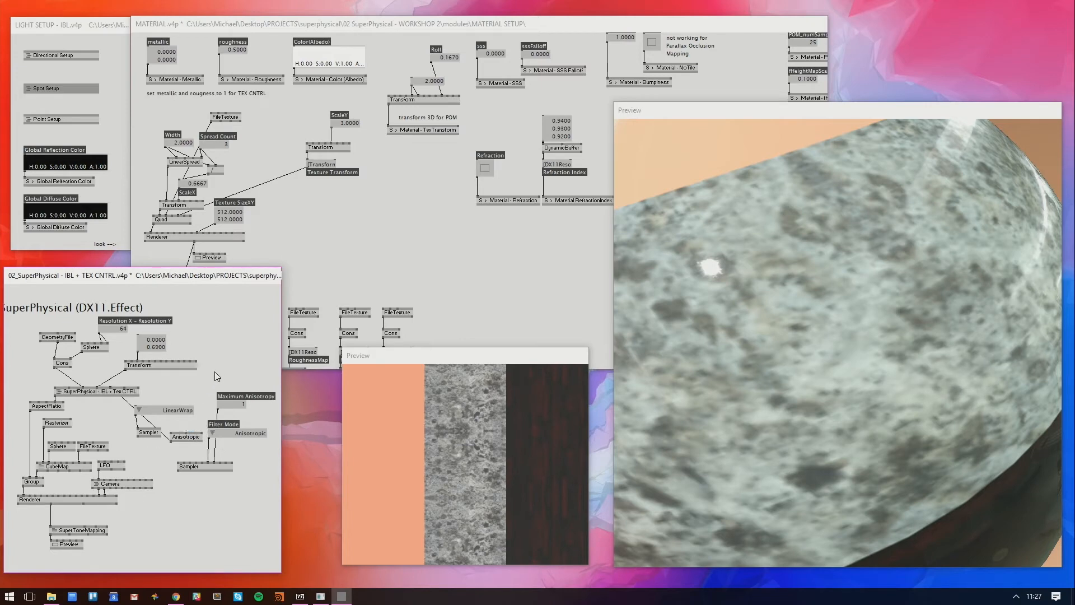
{"action": "mouse_move", "coordinate": [857, 253]}
{"action": "left_mouse_down"}
{"action": "mouse_move", "coordinate": [844, 269]}
{"action": "mouse_move", "coordinate": [851, 260]}
{"action": "left_mouse_up"}
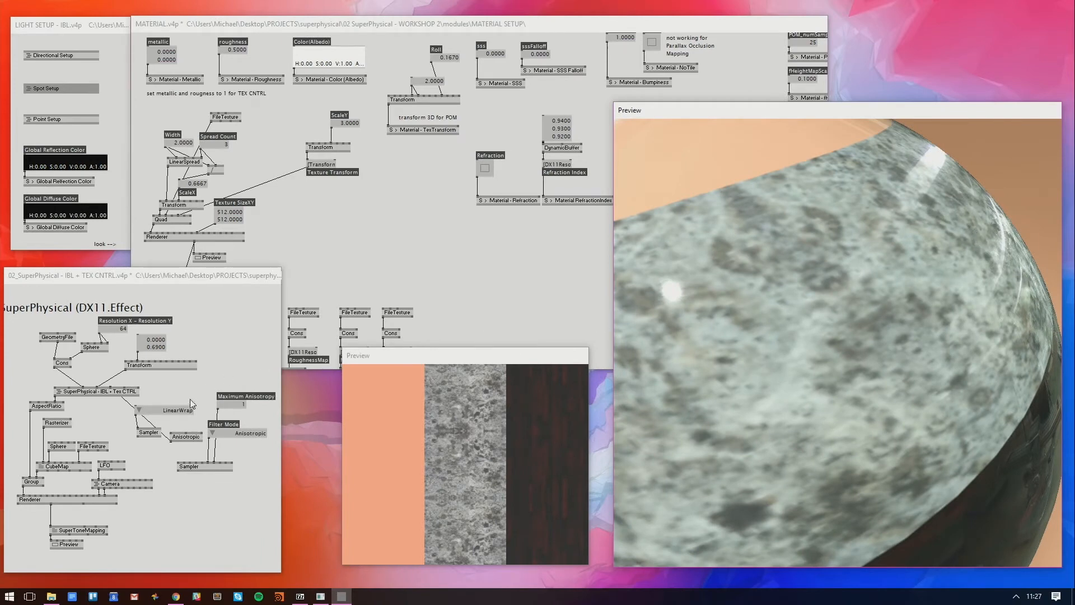
Disconnect the Anisotropic node from the SuperPhysical node and reconnect it to compare the texture filtering
{"action": "right_click", "coordinate": [146, 419]}
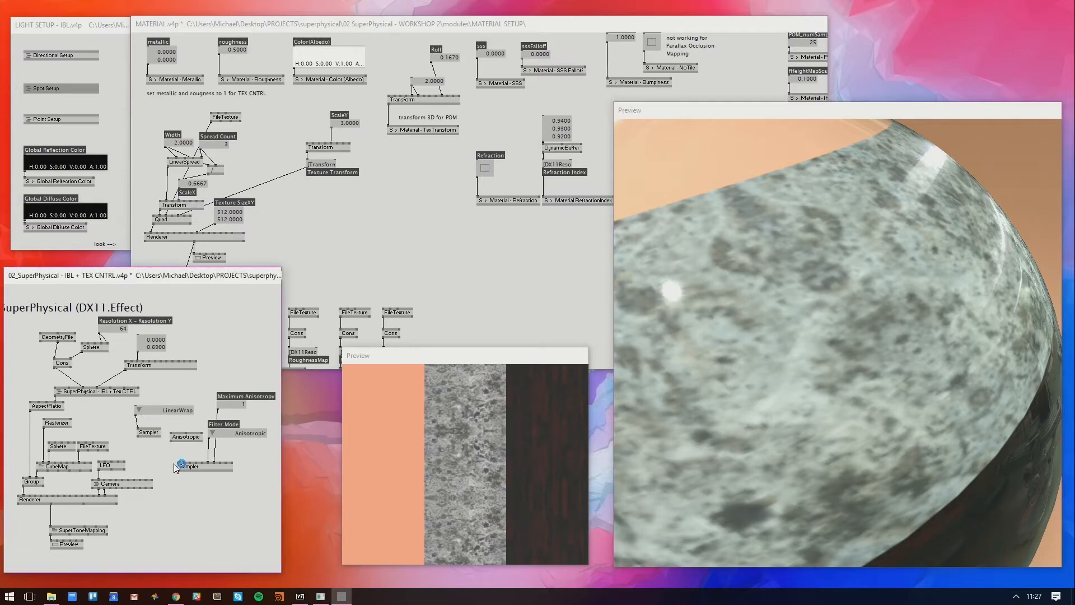
{"action": "left_click", "coordinate": [171, 440]}
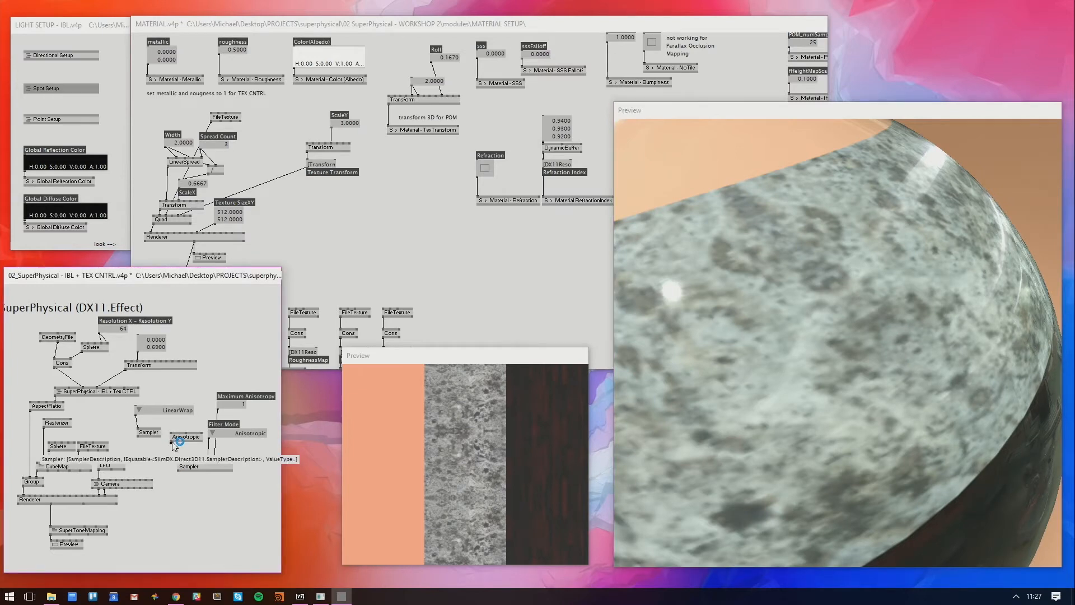
{"action": "left_click", "coordinate": [111, 391]}
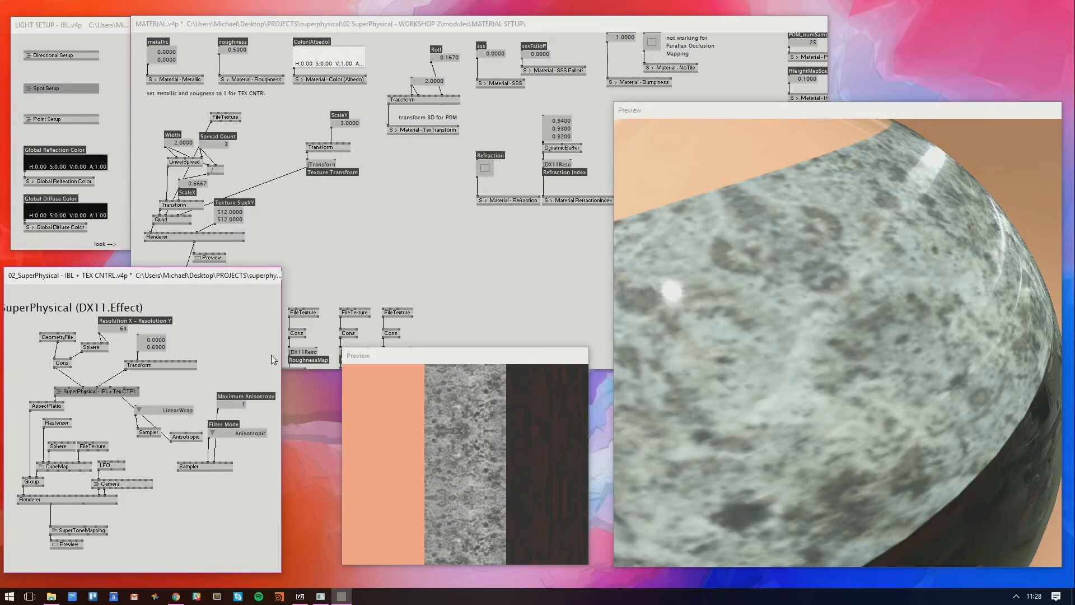
Delete all sampler nodes and their value boxes from the SuperPhysical patch
{"action": "left_click_drag", "start_coordinate": [261, 473], "coordinate": [136, 401]}
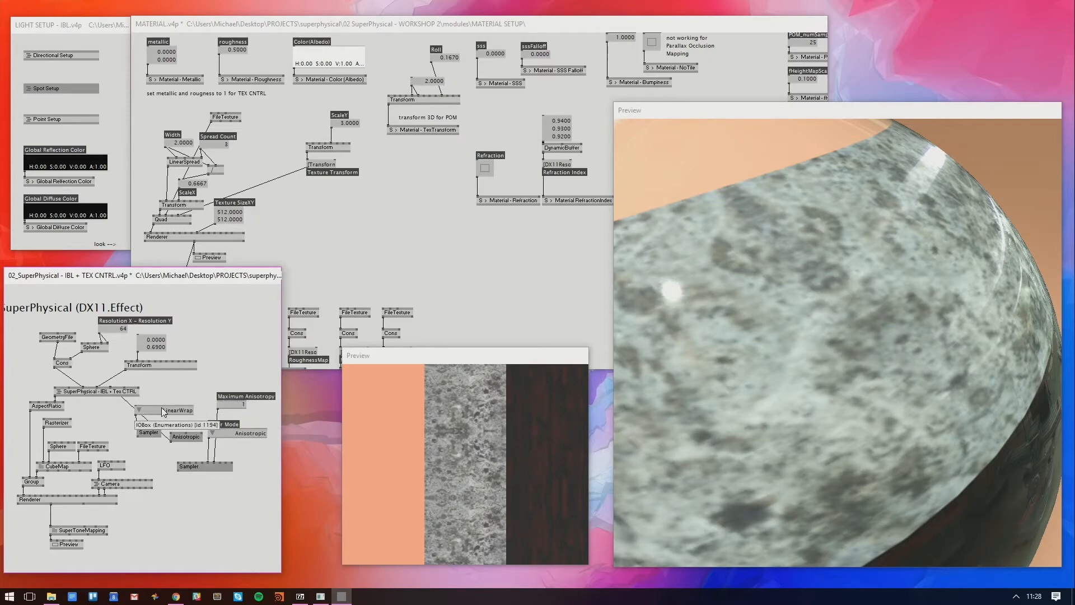
{"action": "key", "text": "Delete"}
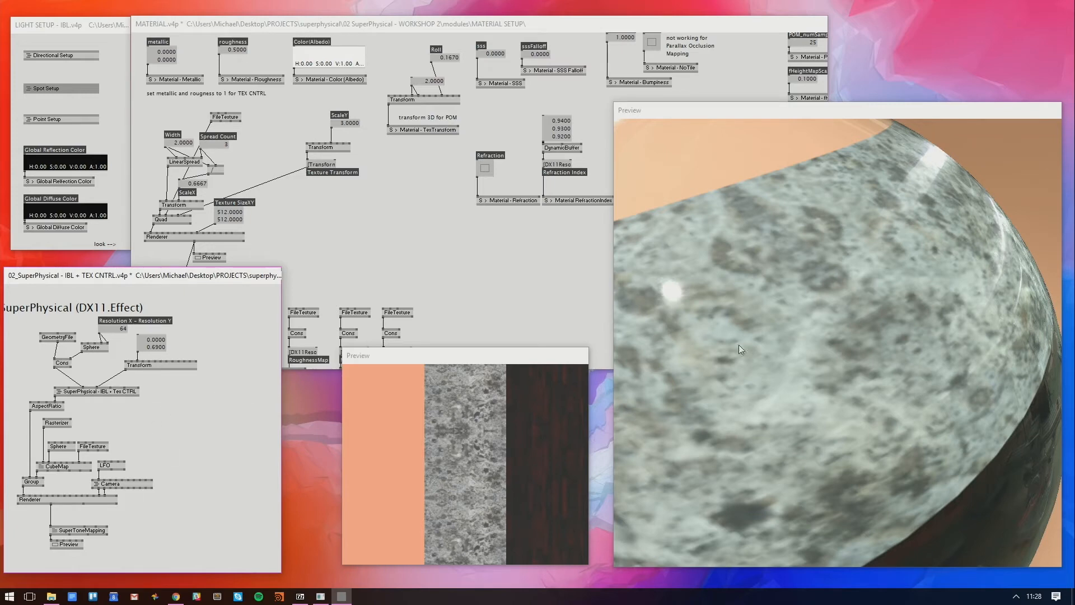
{"action": "left_click_drag", "start_coordinate": [739, 345], "coordinate": [872, 324]}
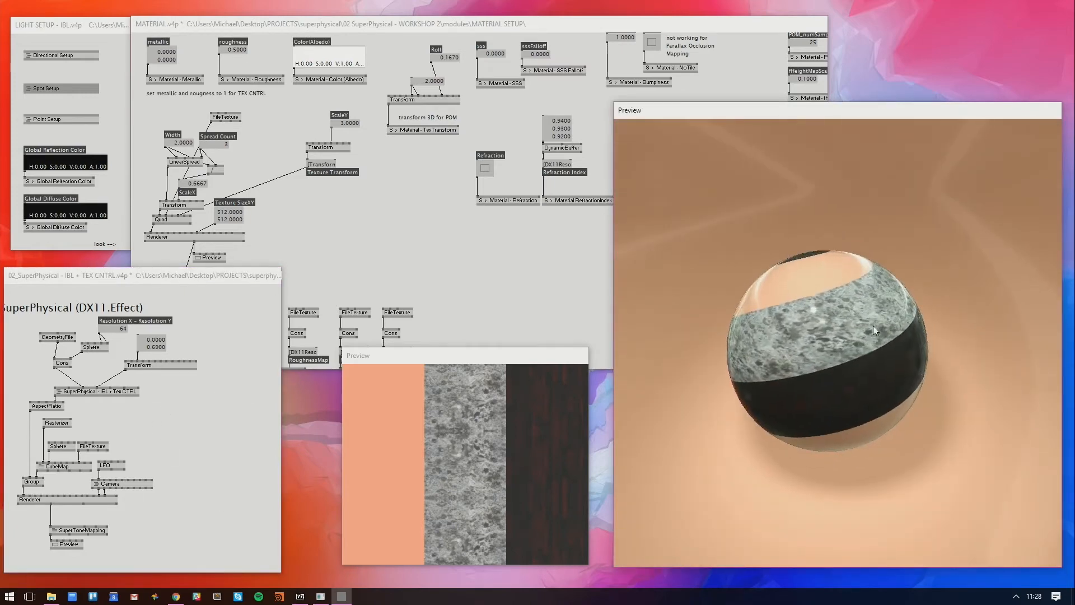
Lower the texture preview window and move the ScaleY and Texture Transform nodes closer to the texture network in the MATERIAL patch
{"action": "left_click", "coordinate": [543, 291]}
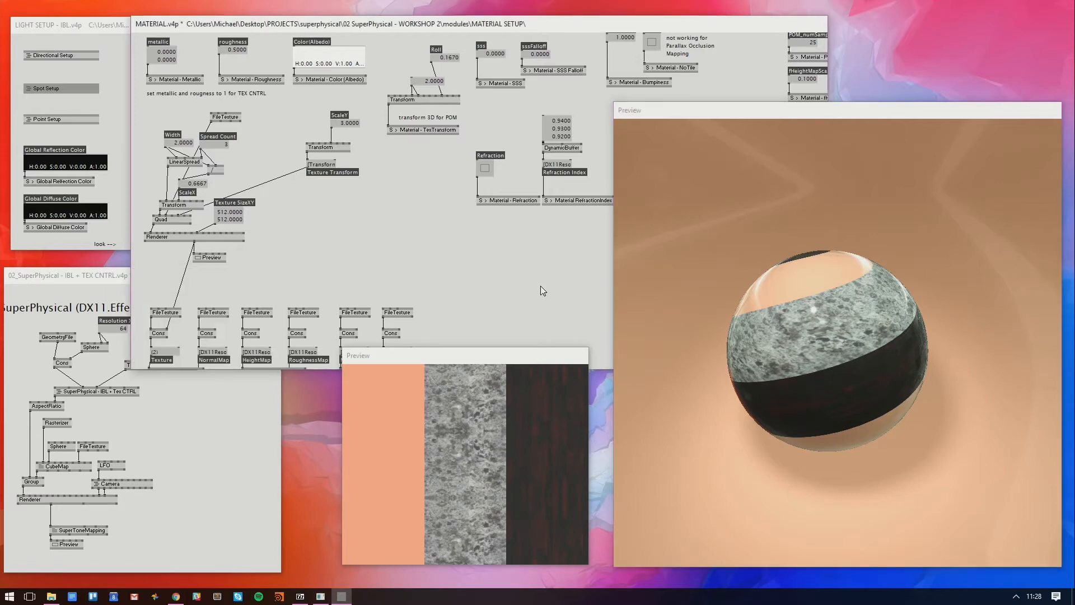
{"action": "left_click_drag", "start_coordinate": [828, 370], "coordinate": [677, 391]}
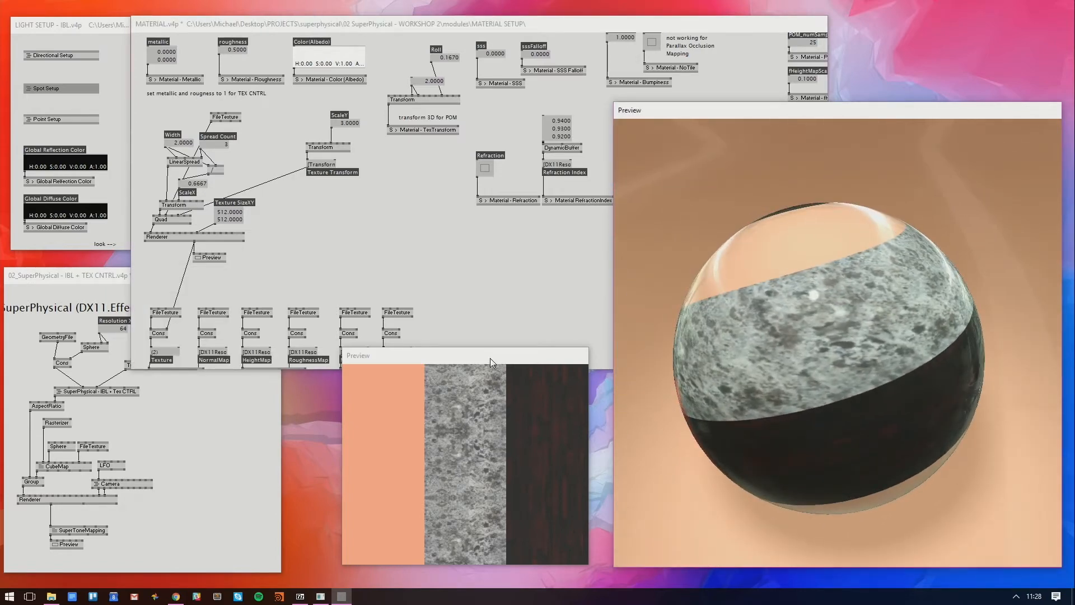
{"action": "left_click_drag", "start_coordinate": [489, 357], "coordinate": [497, 384]}
{"action": "left_click_drag", "start_coordinate": [363, 108], "coordinate": [250, 171]}
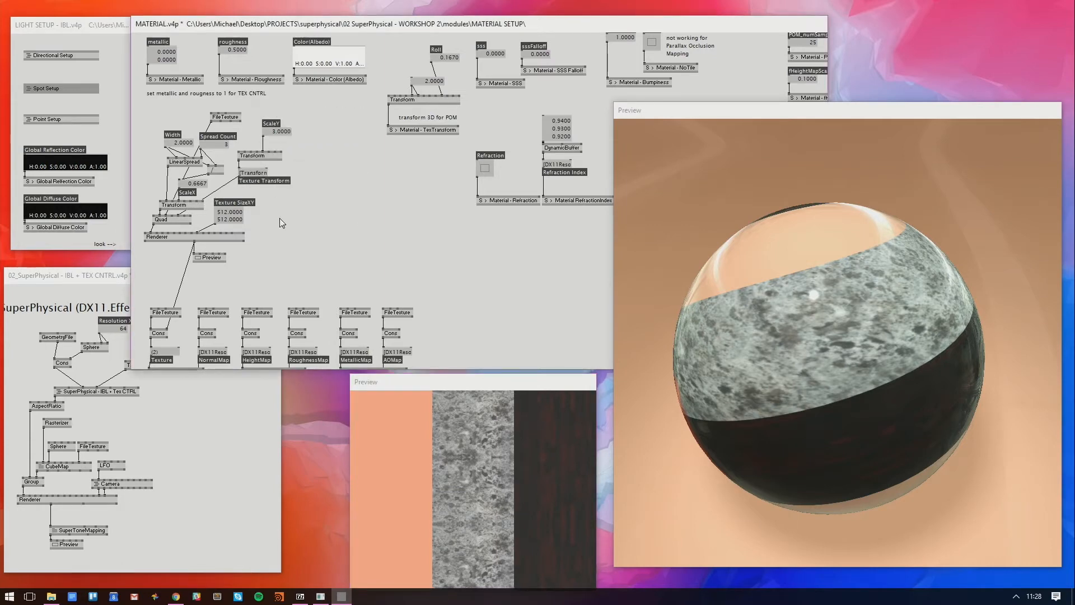
{"action": "scroll", "coordinate": [278, 224], "scroll_direction": "down", "scroll_amount": 1}
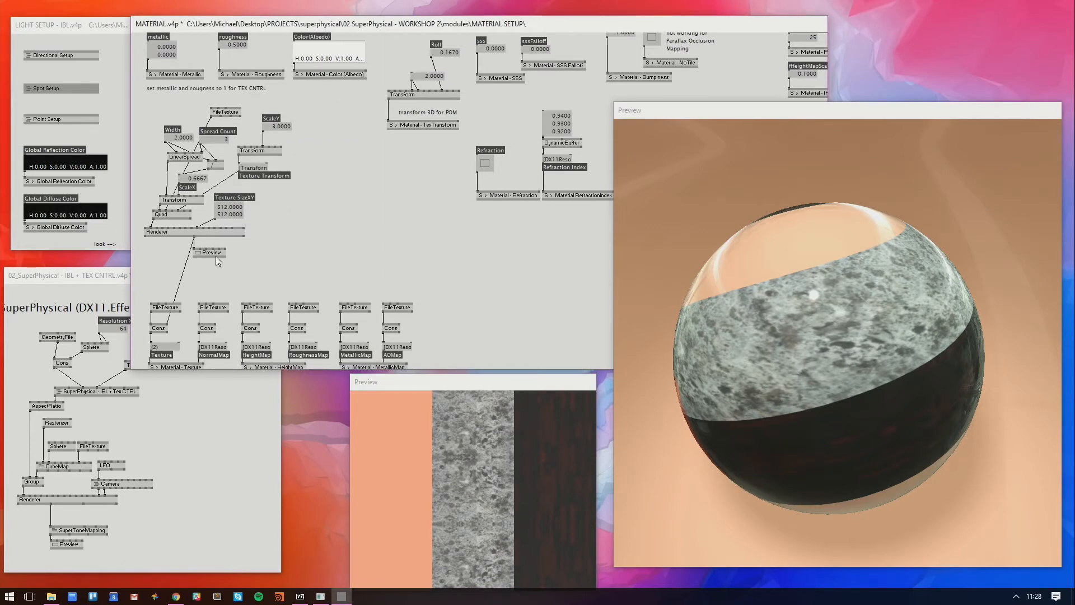
Lower the Preview, Renderer, Texture SizeXY and Quad nodes to give the texture network in the MATERIAL patch more room
{"action": "left_click_drag", "start_coordinate": [215, 253], "coordinate": [217, 282]}
{"action": "left_click_drag", "start_coordinate": [272, 209], "coordinate": [226, 254]}
{"action": "left_click", "coordinate": [311, 236]}
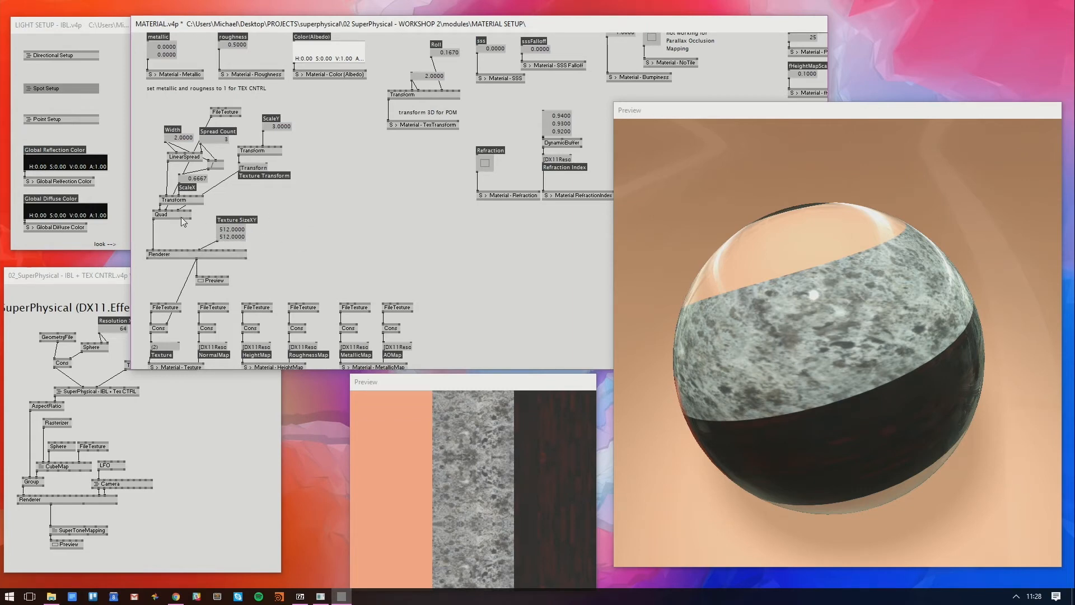
{"action": "left_click_drag", "start_coordinate": [180, 216], "coordinate": [180, 232]}
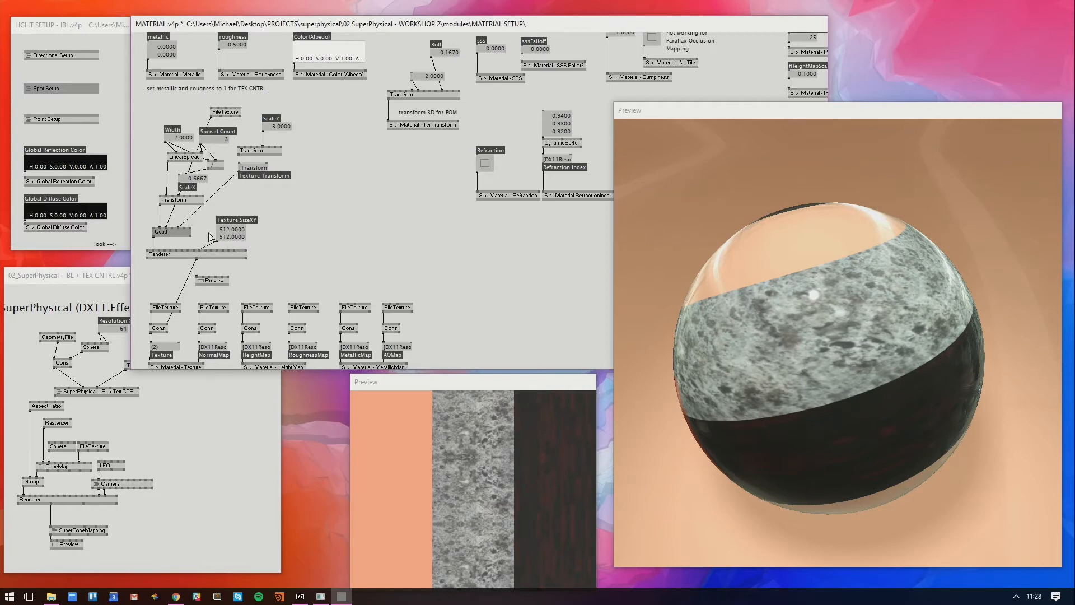
{"action": "left_click_drag", "start_coordinate": [307, 118], "coordinate": [265, 162]}
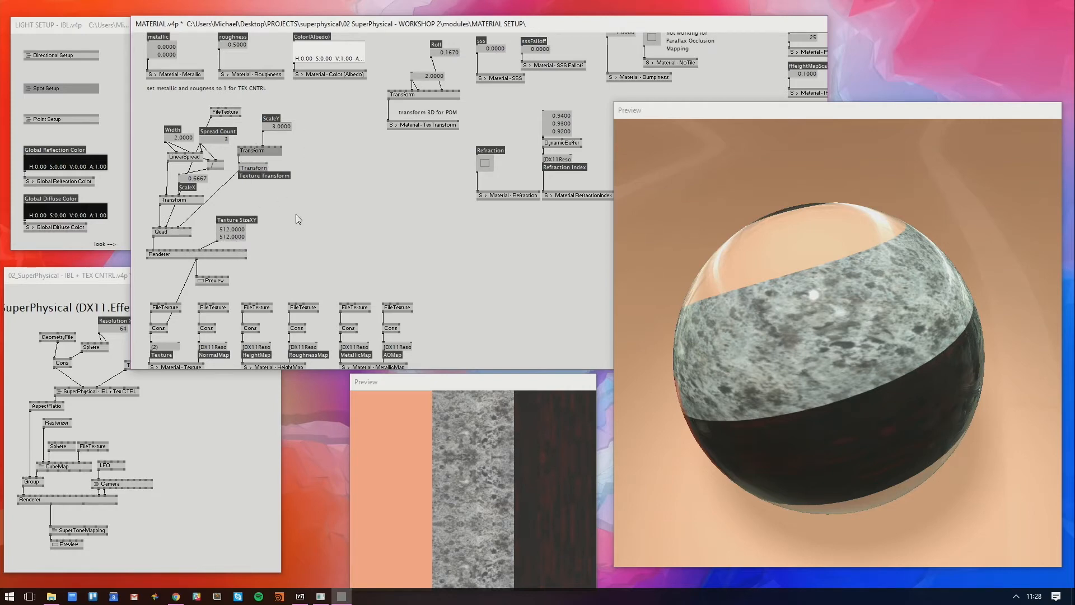
{"action": "left_click_drag", "start_coordinate": [268, 214], "coordinate": [163, 262]}
{"action": "key", "text": "ctrl+c"}
{"action": "key", "text": "ctrl+v"}
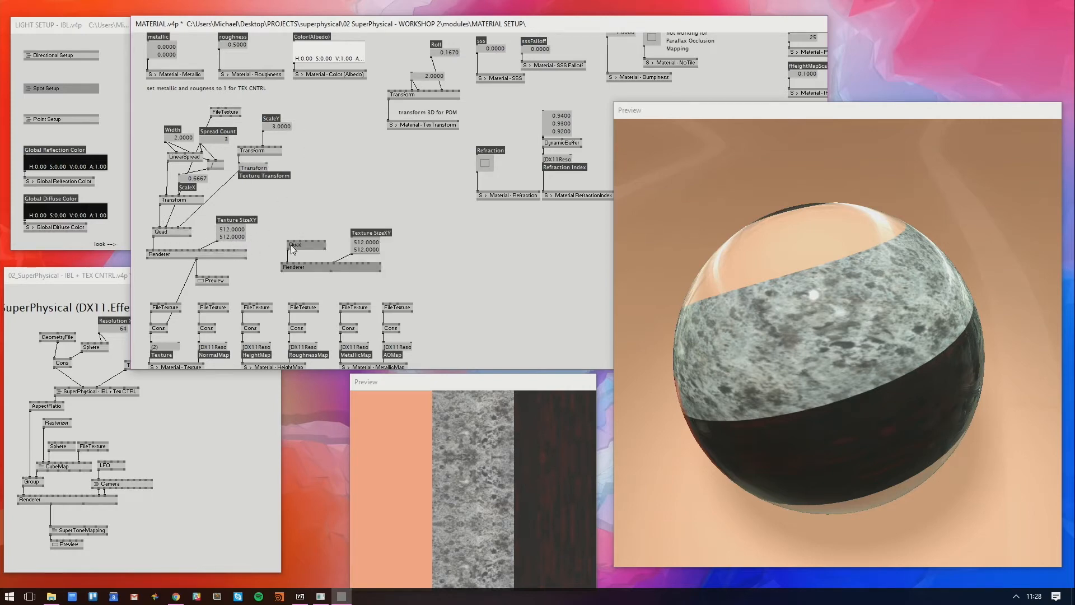
{"action": "left_click", "coordinate": [305, 215]}
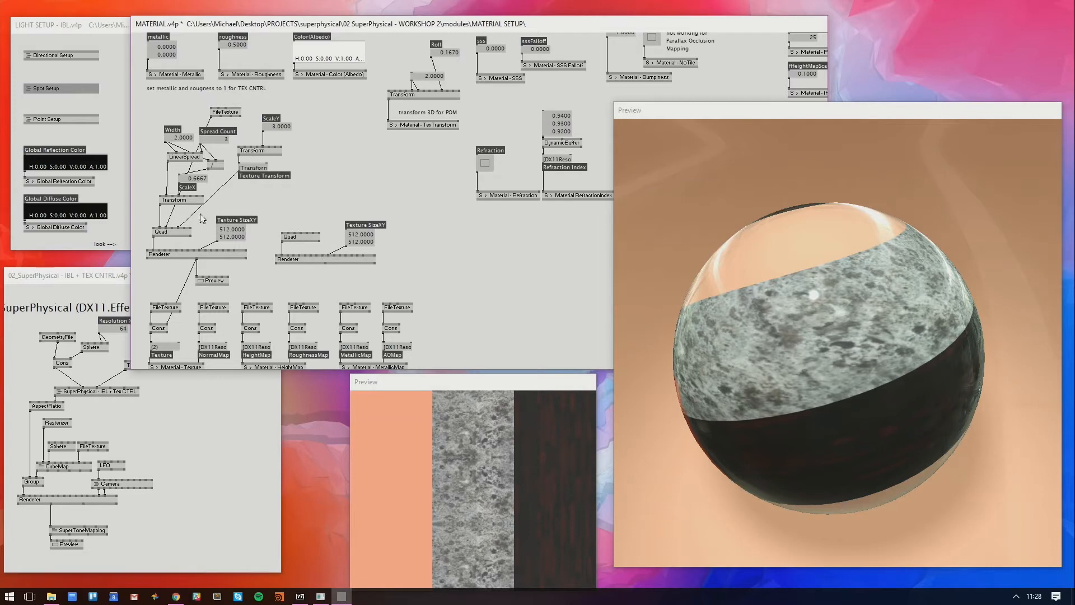
{"action": "left_click_drag", "start_coordinate": [388, 202], "coordinate": [149, 220]}
{"action": "key", "text": "Delete"}
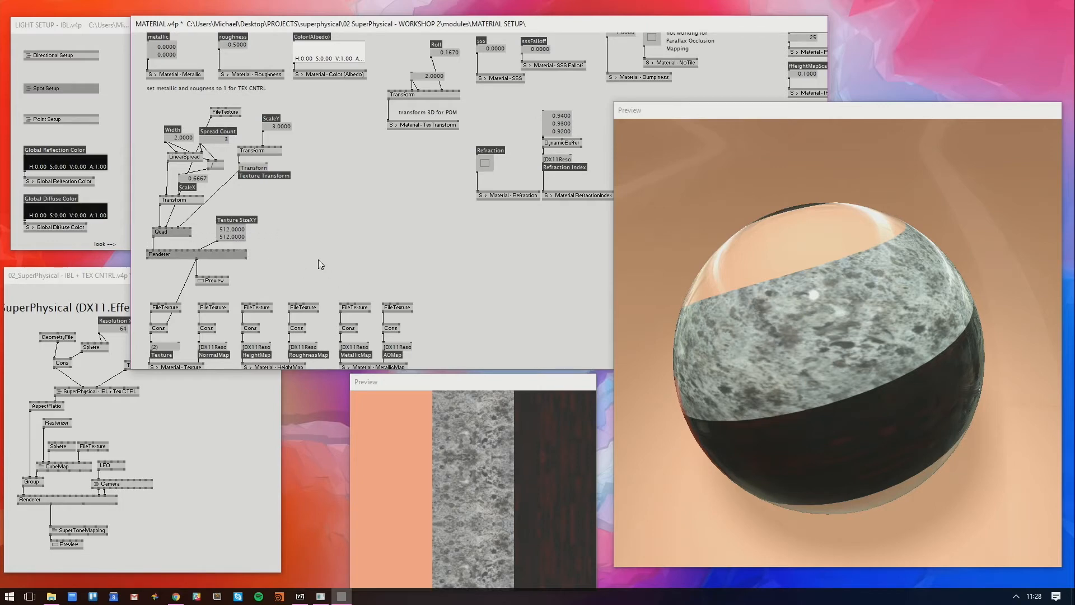
Paste a copy of the Quad, Renderer and Texture SizeXY nodes with their incoming links kept, and align it beside the originals
{"action": "key", "text": "ctrl+d"}
{"action": "left_click_drag", "start_coordinate": [243, 267], "coordinate": [360, 261]}
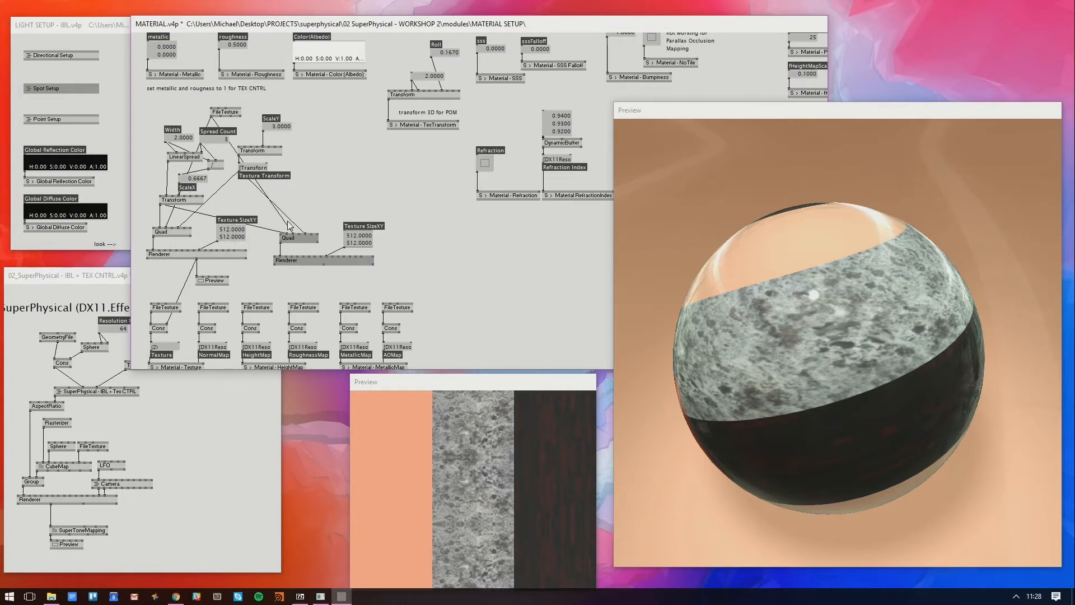
{"action": "left_click_drag", "start_coordinate": [314, 204], "coordinate": [266, 230]}
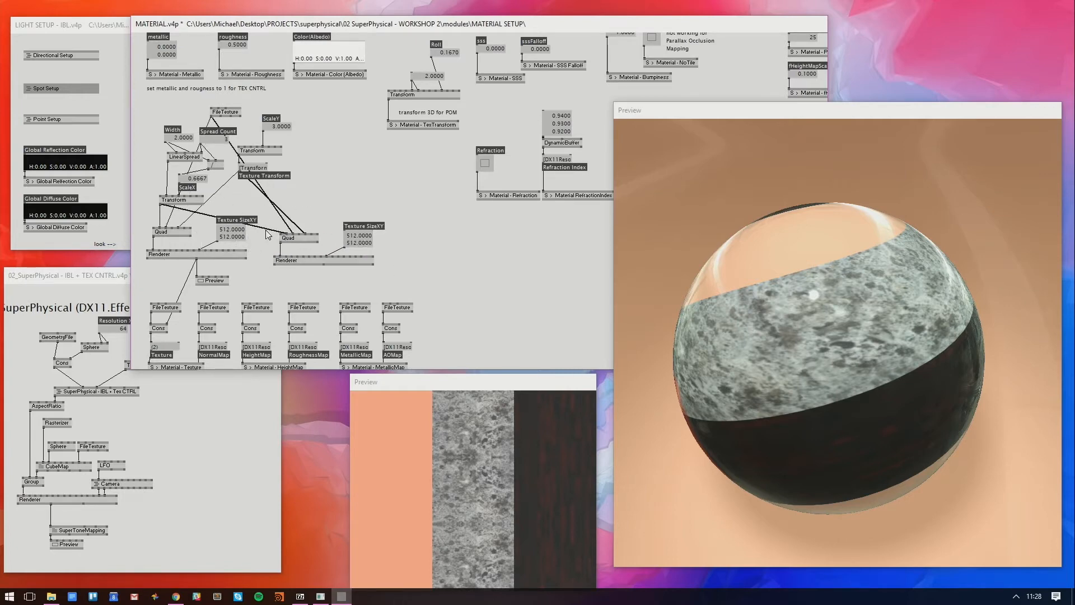
{"action": "left_click_drag", "start_coordinate": [393, 214], "coordinate": [295, 264]}
{"action": "mouse_move", "coordinate": [294, 263]}
{"action": "left_mouse_down"}
{"action": "mouse_move", "coordinate": [298, 250]}
{"action": "mouse_move", "coordinate": [290, 259]}
{"action": "left_mouse_up"}
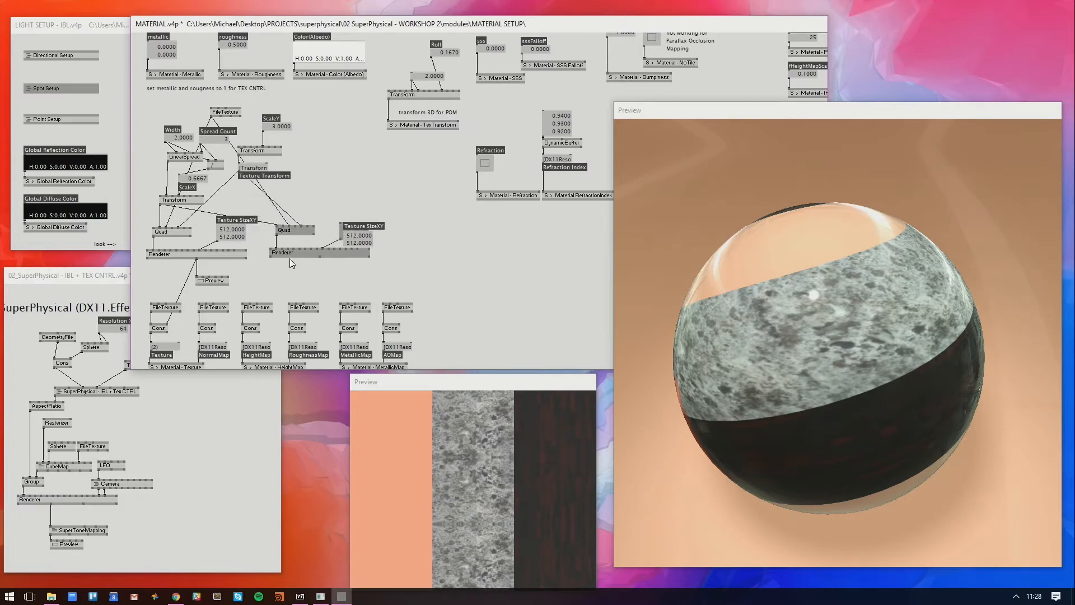
{"action": "left_click", "coordinate": [449, 288]}
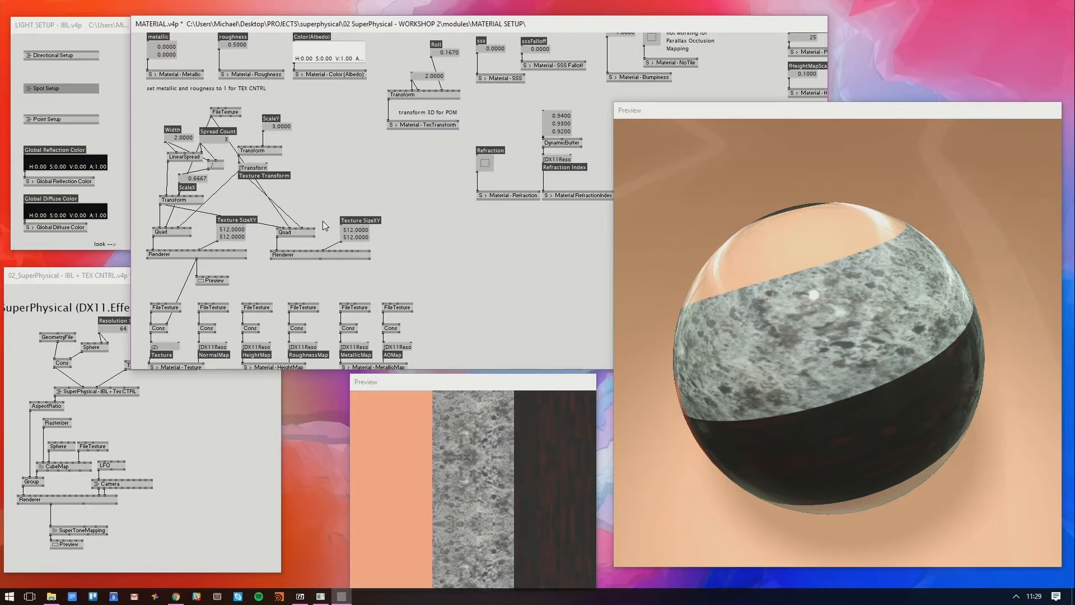
Connect the duplicated Renderer to the Preview node and shift the Width box slightly away from the LinearSpread node
{"action": "left_click", "coordinate": [320, 259]}
{"action": "left_click", "coordinate": [198, 276]}
{"action": "left_click_drag", "start_coordinate": [178, 138], "coordinate": [183, 128]}
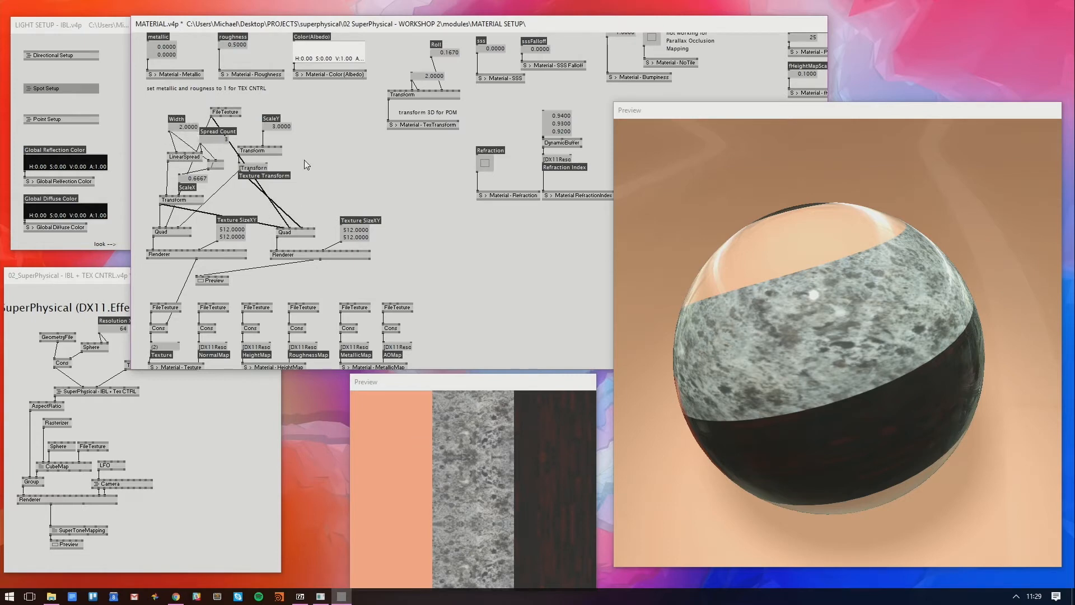
Replace the duplicated Quad's texture link with a pasted copy of the FileTexture node connected to its Texture input
{"action": "left_click", "coordinate": [296, 223]}
{"action": "mouse_move", "coordinate": [226, 115]}
{"action": "left_mouse_down"}
{"action": "mouse_move", "coordinate": [266, 101]}
{"action": "mouse_move", "coordinate": [221, 105]}
{"action": "left_mouse_up"}
{"action": "right_click", "coordinate": [220, 122]}
{"action": "key", "text": "ctrl+v"}
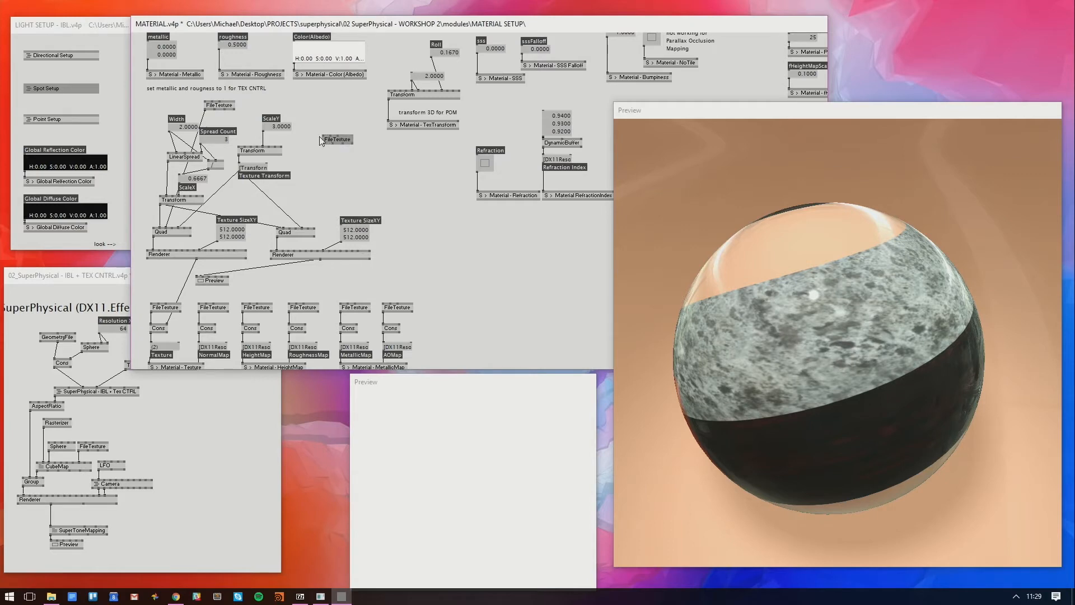
{"action": "left_click", "coordinate": [311, 139]}
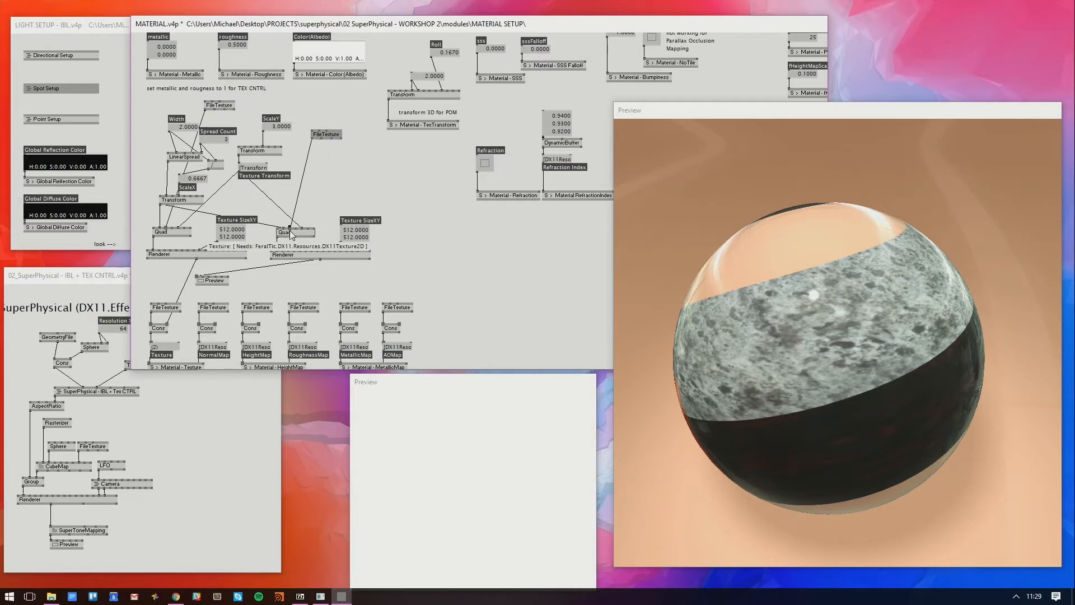
{"action": "left_click", "coordinate": [293, 230]}
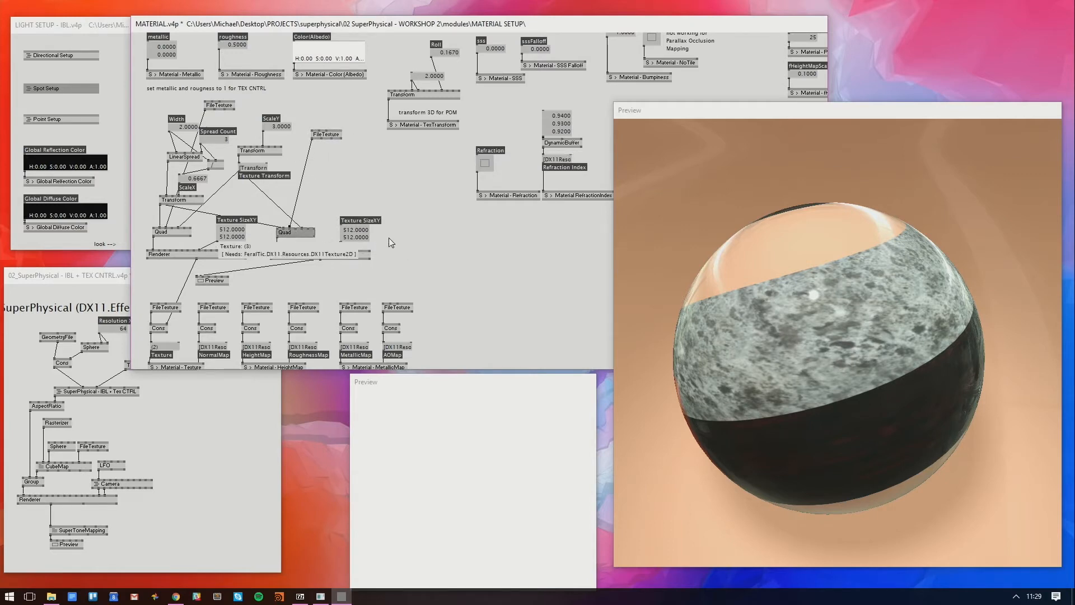
Add a comment reading "CTRL + SHIFT + V" in the empty area beside the duplicated Renderer
{"action": "double_click", "coordinate": [447, 271]}
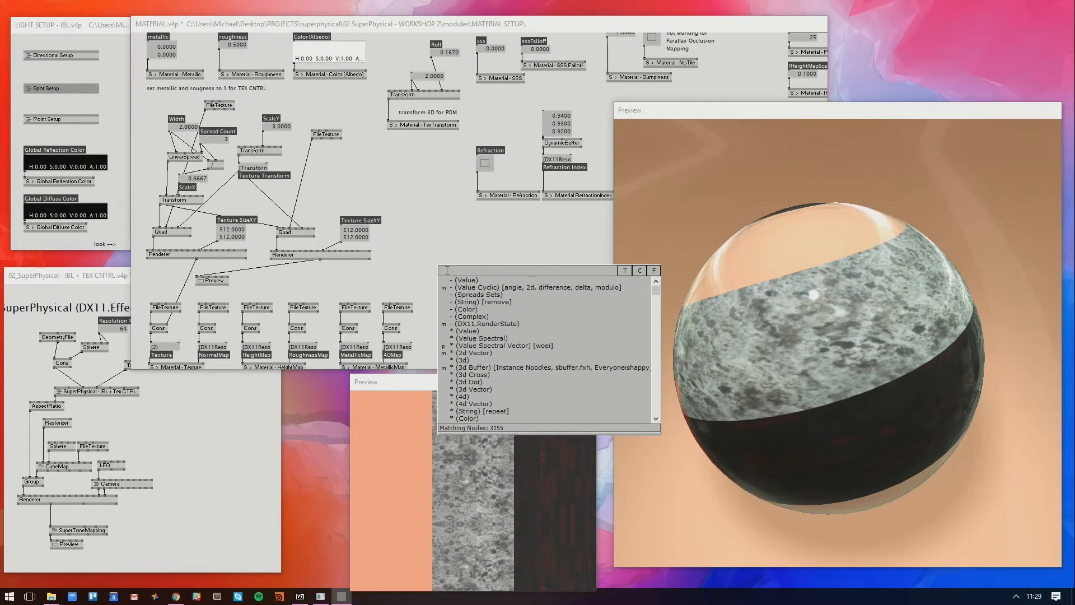
{"action": "type", "text": "CTRL"}
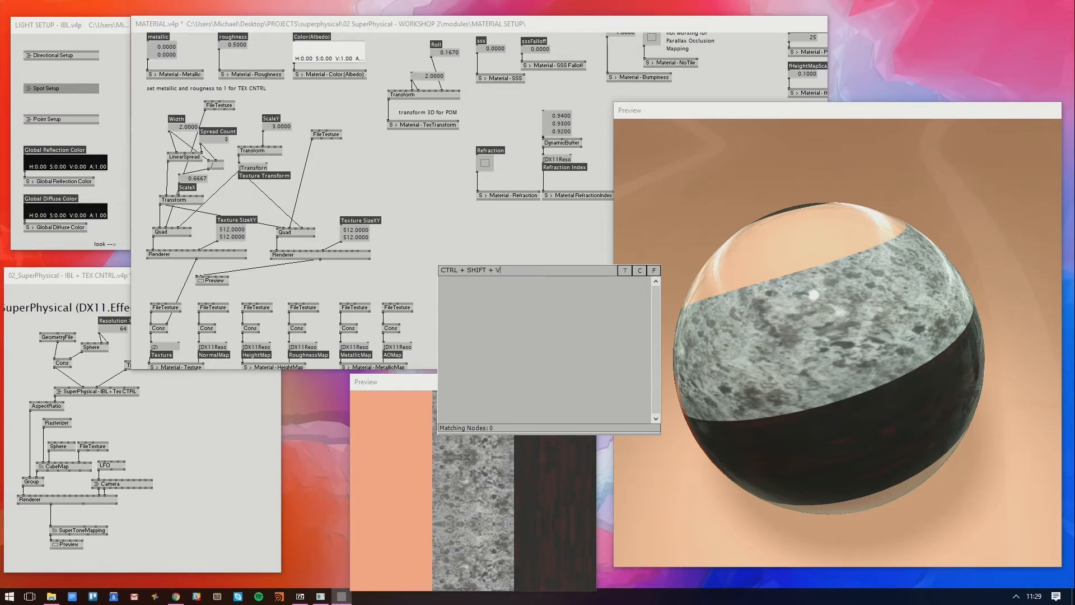
{"action": "type", "text": "+ SHIFT + V"}
{"action": "key", "text": "Return"}
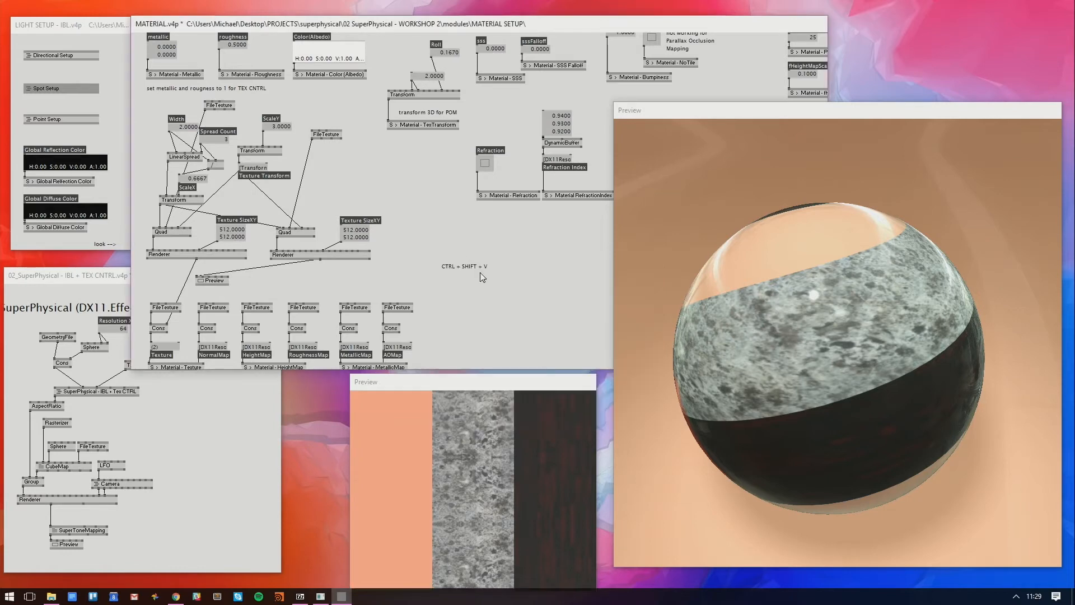
{"action": "double_click", "coordinate": [443, 236]}
{"action": "key", "text": "Escape"}
Create a value box linked to a second one, paste a linked copy of the second, and place it alongside
{"action": "left_click_drag", "start_coordinate": [454, 289], "coordinate": [375, 254]}
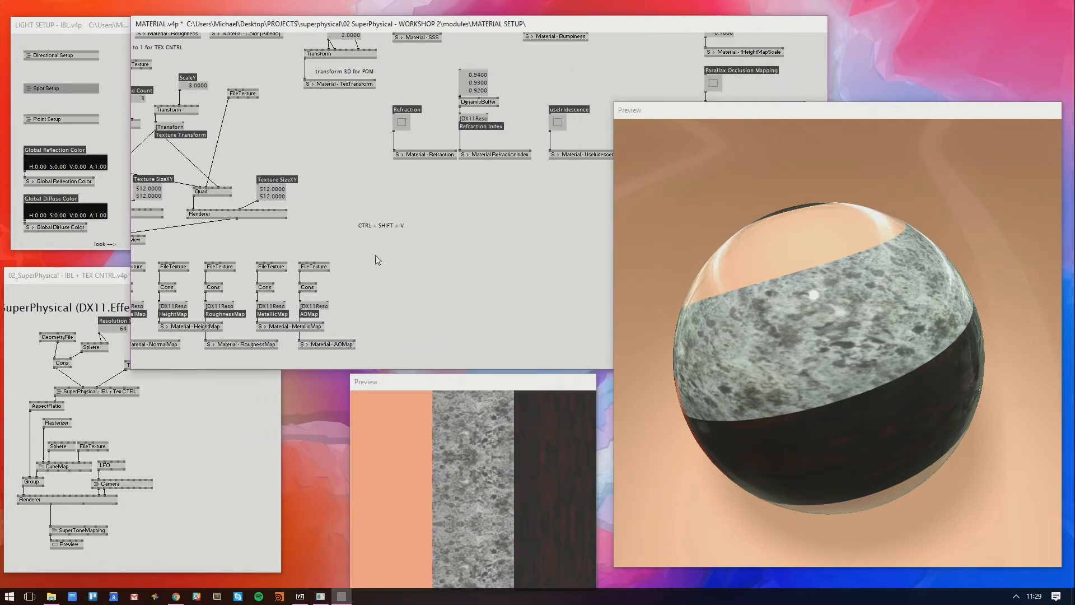
{"action": "right_click", "coordinate": [425, 287]}
{"action": "right_click", "coordinate": [425, 287]}
{"action": "left_click_drag", "start_coordinate": [445, 287], "coordinate": [442, 282]}
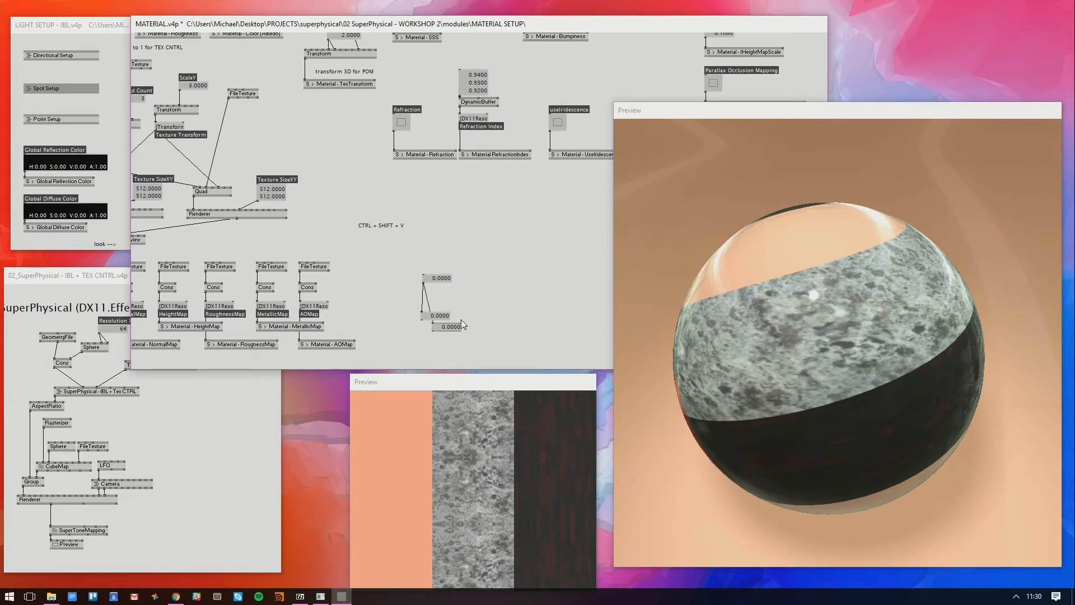
{"action": "left_click_drag", "start_coordinate": [455, 329], "coordinate": [485, 318]}
{"action": "left_click_drag", "start_coordinate": [495, 291], "coordinate": [346, 269]}
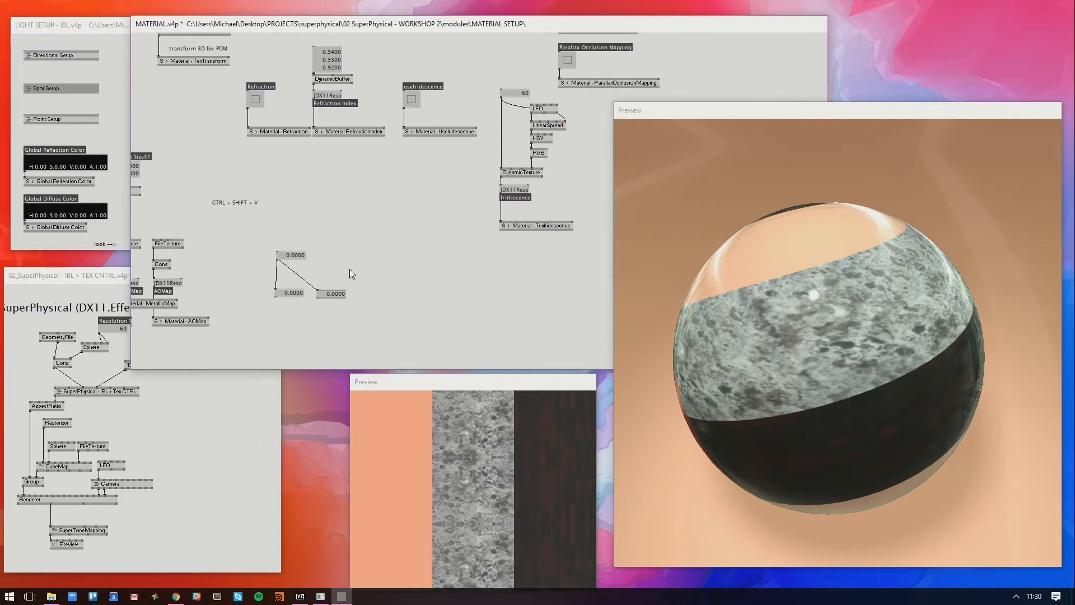
{"action": "left_click_drag", "start_coordinate": [328, 294], "coordinate": [331, 292]}
Repeatedly paste further value boxes with their link to the source box kept, extending the row of copies
{"action": "key", "text": "ctrl+shift+v"}
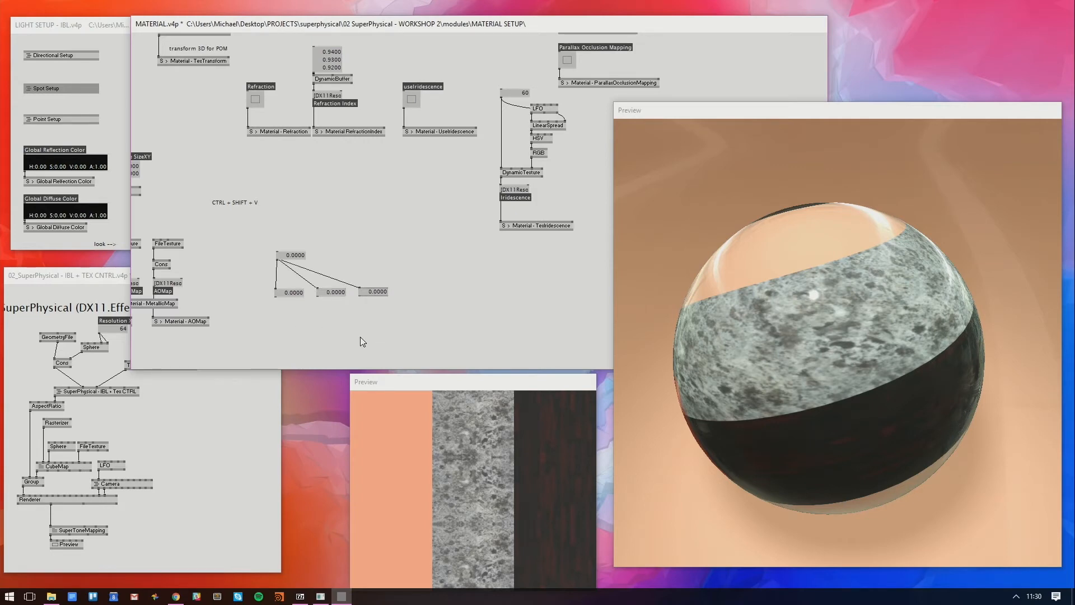
{"action": "key", "text": "ctrl+shift+v"}
{"action": "key", "text": "ctrl+shift+v"}
{"action": "key", "text": "ctrl+shift+v"}
{"action": "key", "text": "ctrl+shift+v"}
{"action": "key", "text": "ctrl+shift+v"}
{"action": "key", "text": "ctrl+shift+v"}
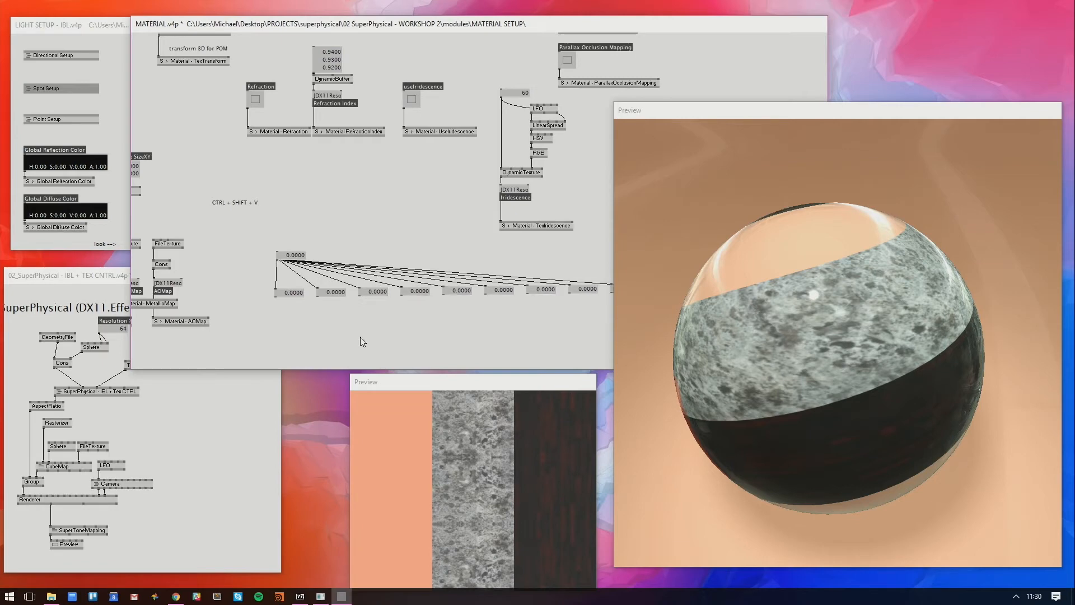
{"action": "key", "text": "ctrl+shift+v"}
{"action": "left_click_drag", "start_coordinate": [369, 334], "coordinate": [289, 344]}
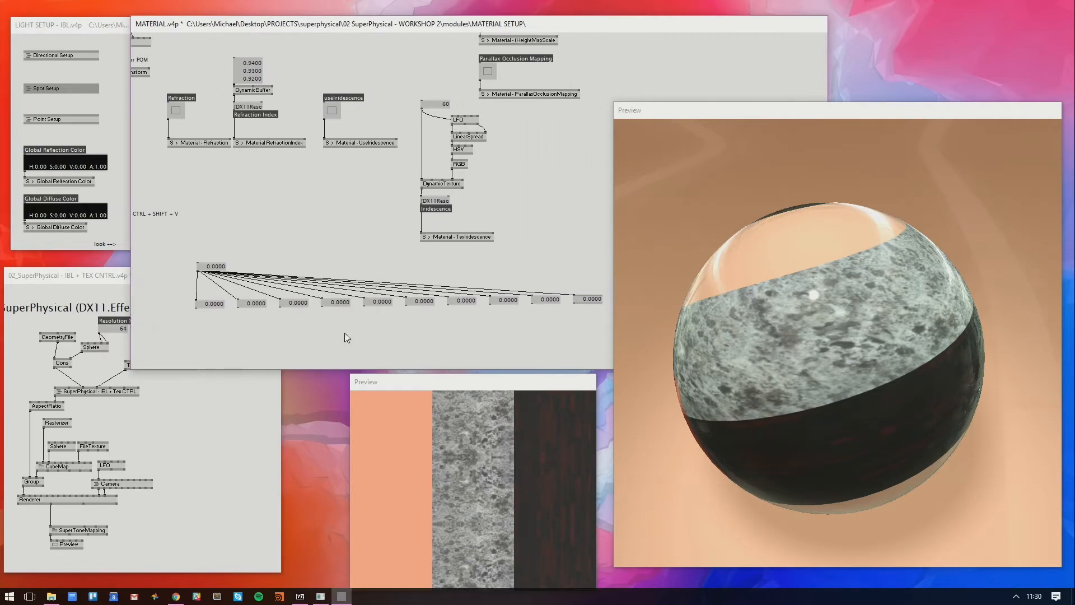
{"action": "left_click_drag", "start_coordinate": [509, 336], "coordinate": [458, 287]}
{"action": "key", "text": "ctrl+shift+v"}
{"action": "key", "text": "ctrl+shift+v"}
{"action": "key", "text": "ctrl+shift+v"}
{"action": "key", "text": "ctrl+shift+v"}
{"action": "left_click_drag", "start_coordinate": [566, 309], "coordinate": [594, 297]}
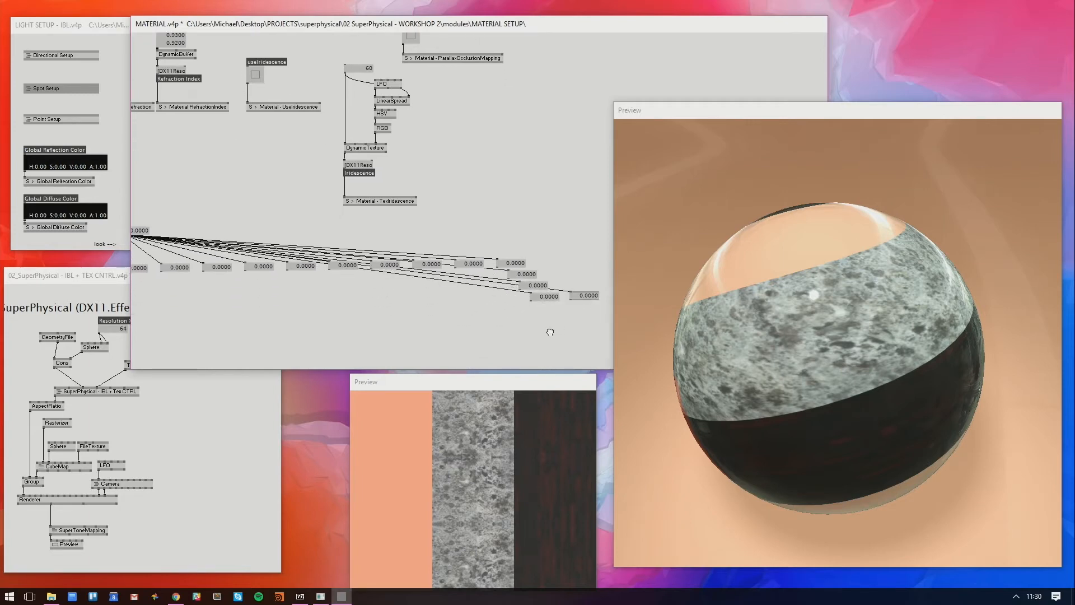
{"action": "key", "text": "ctrl+shift+v"}
{"action": "left_click_drag", "start_coordinate": [550, 327], "coordinate": [426, 257]}
{"action": "key", "text": "ctrl+shift+v"}
{"action": "key", "text": "ctrl+shift+v"}
{"action": "key", "text": "ctrl+shift+v"}
{"action": "key", "text": "ctrl+shift+v"}
{"action": "key", "text": "ctrl+shift+v"}
Delete all the demonstration value boxes from the MATERIAL patch
{"action": "left_click_drag", "start_coordinate": [555, 159], "coordinate": [300, 326]}
{"action": "key", "text": "Delete"}
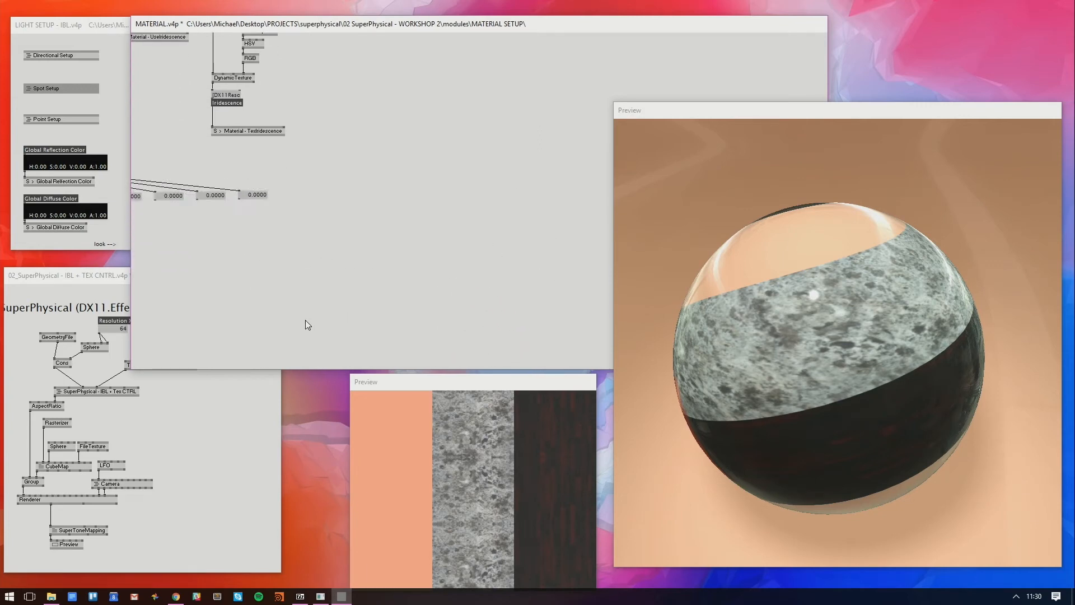
{"action": "left_click_drag", "start_coordinate": [310, 271], "coordinate": [550, 326]}
{"action": "left_click_drag", "start_coordinate": [551, 225], "coordinate": [275, 278]}
{"action": "key", "text": "Delete"}
{"action": "left_click_drag", "start_coordinate": [337, 197], "coordinate": [280, 253]}
{"action": "key", "text": "Delete"}
Enlarge the shortcut comment, append "for insert with cables connected" to its text, and shift it slightly
{"action": "left_click_drag", "start_coordinate": [293, 248], "coordinate": [377, 291]}
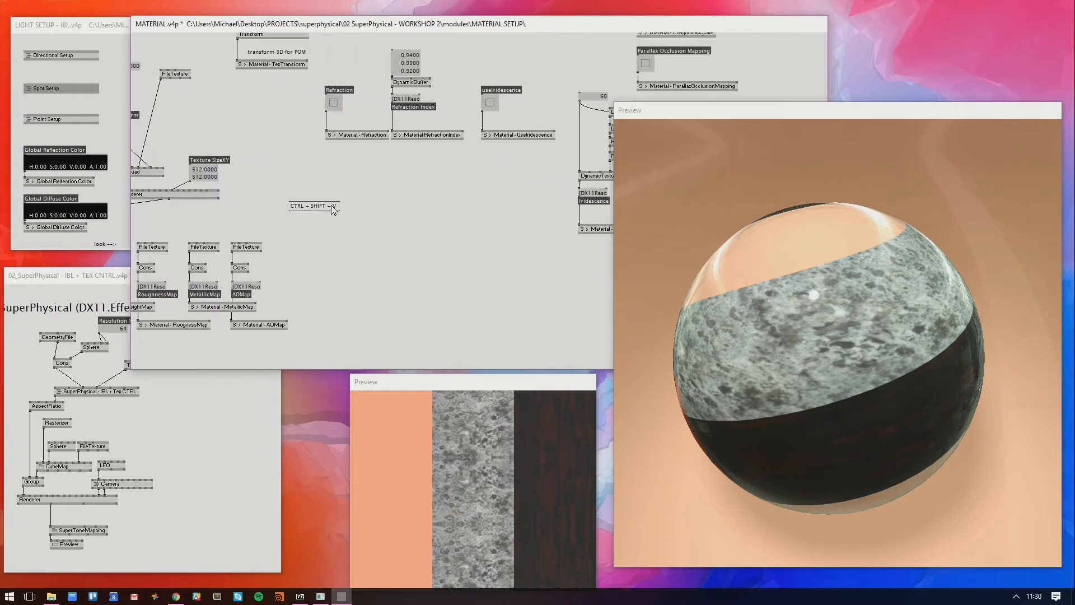
{"action": "right_click", "coordinate": [336, 205]}
{"action": "left_click_drag", "start_coordinate": [339, 210], "coordinate": [385, 230]}
{"action": "right_click", "coordinate": [370, 216]}
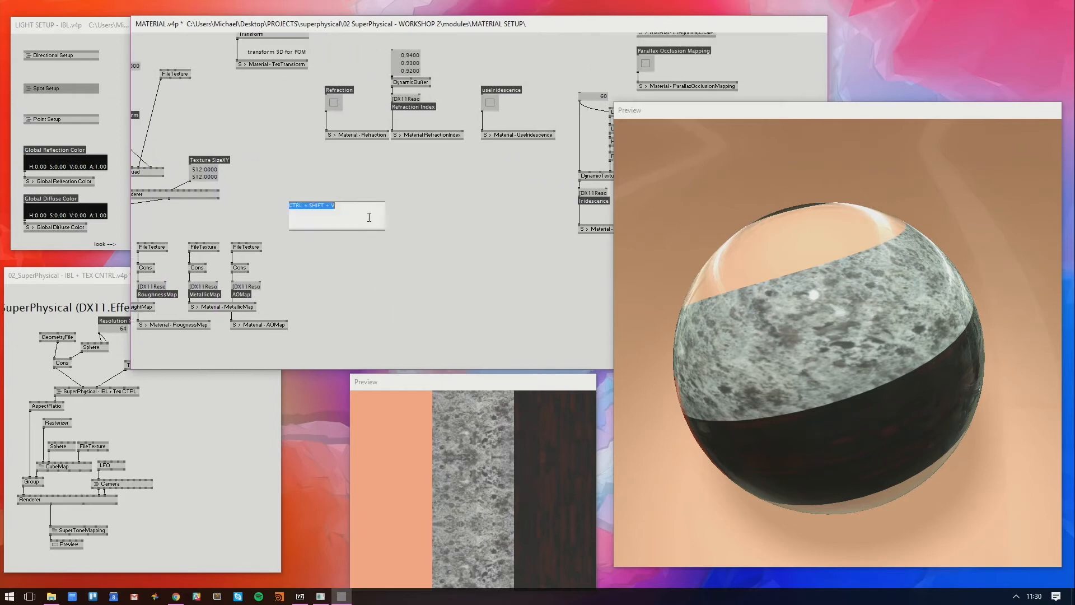
{"action": "left_click", "coordinate": [365, 215]}
{"action": "type", "text": "for insert with cables connected"}
{"action": "left_click", "coordinate": [416, 257]}
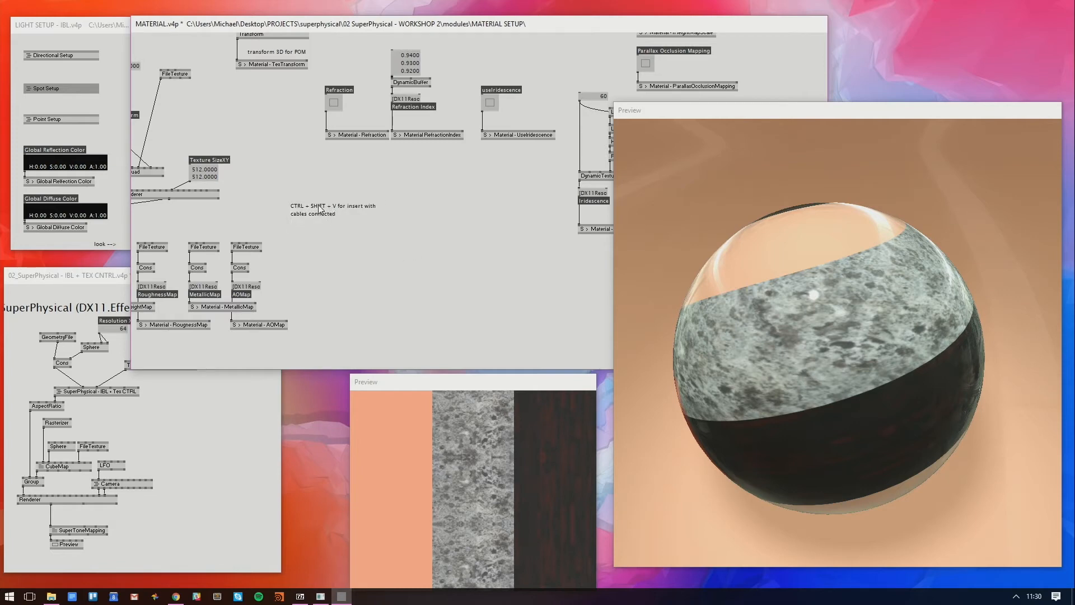
{"action": "left_click_drag", "start_coordinate": [319, 206], "coordinate": [308, 194]}
Rearrange both FileTexture nodes and the ScaleY and Texture Transform group so the links to the two Quads are clearer
{"action": "left_click_drag", "start_coordinate": [343, 250], "coordinate": [496, 283]}
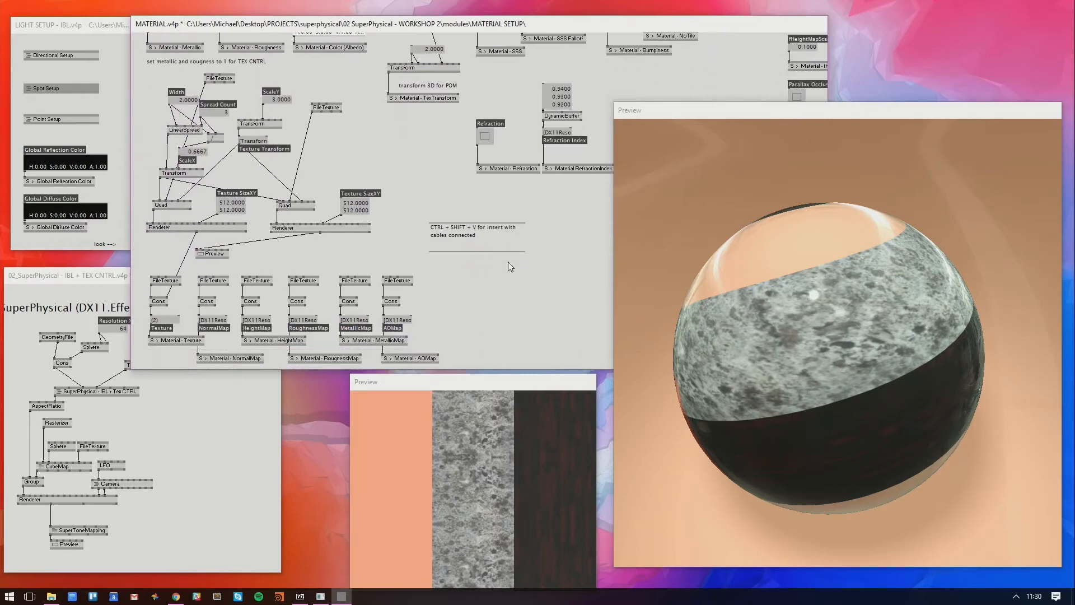
{"action": "left_click_drag", "start_coordinate": [317, 128], "coordinate": [339, 132]}
{"action": "left_click_drag", "start_coordinate": [215, 79], "coordinate": [161, 79]}
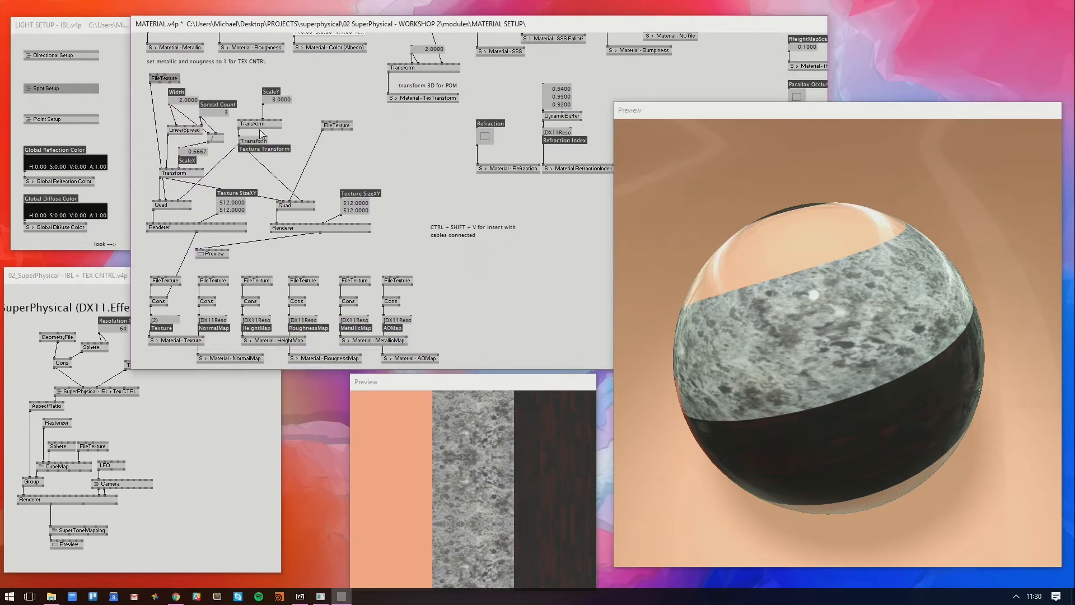
{"action": "left_click_drag", "start_coordinate": [298, 85], "coordinate": [258, 132]}
{"action": "left_click_drag", "start_coordinate": [334, 127], "coordinate": [295, 177]}
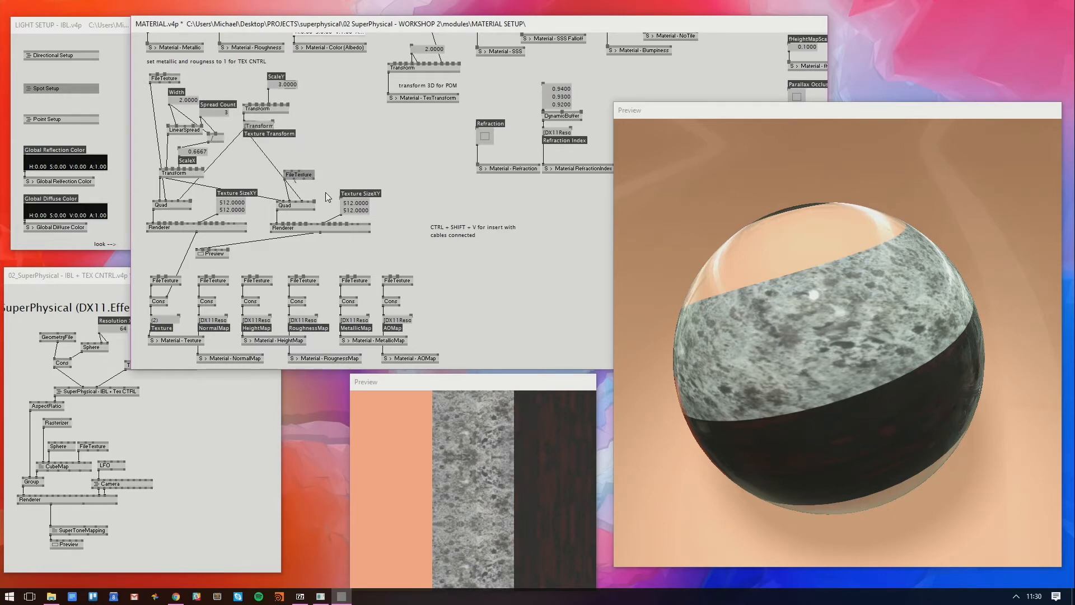
Load Copper-scuffed_normal, cratered-rock-normal and mahogfloor_normal from the Materials/normal folder into the second Quad's FileTexture
{"action": "right_click", "coordinate": [285, 171]}
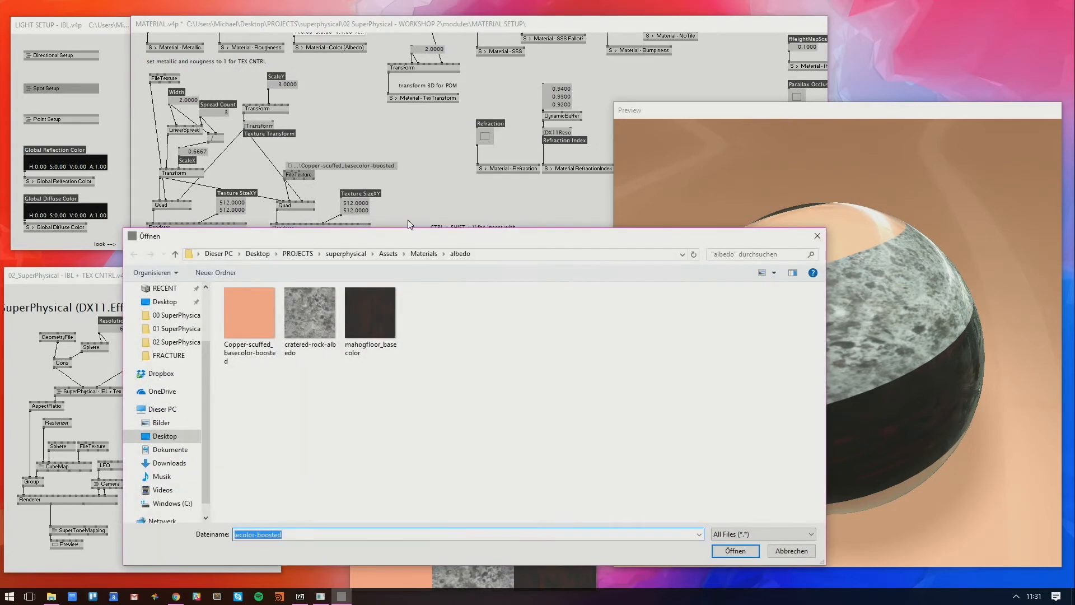
{"action": "left_click", "coordinate": [424, 254]}
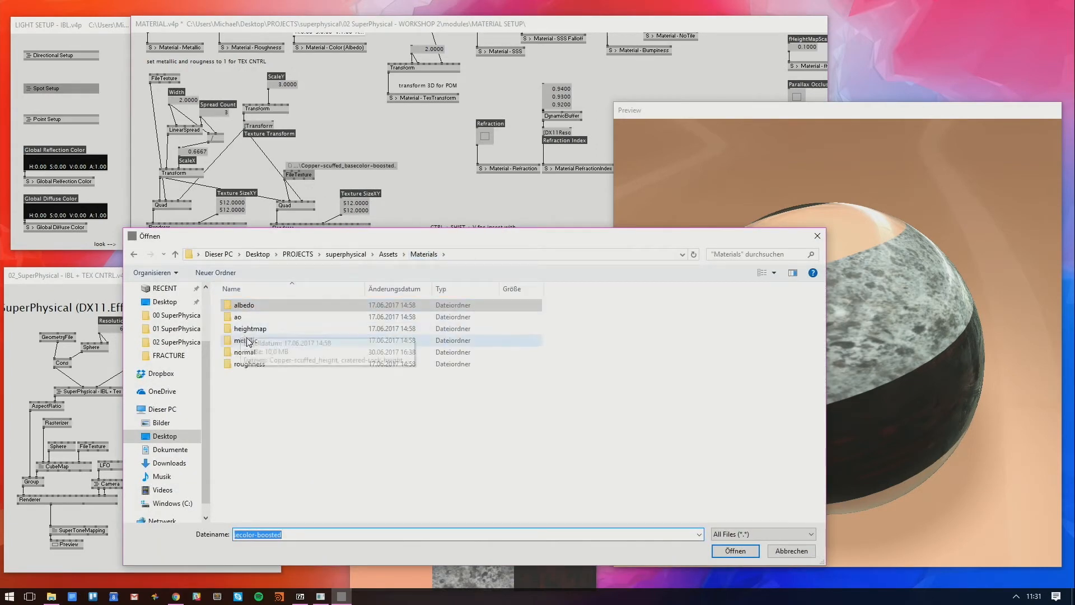
{"action": "double_click", "coordinate": [248, 352]}
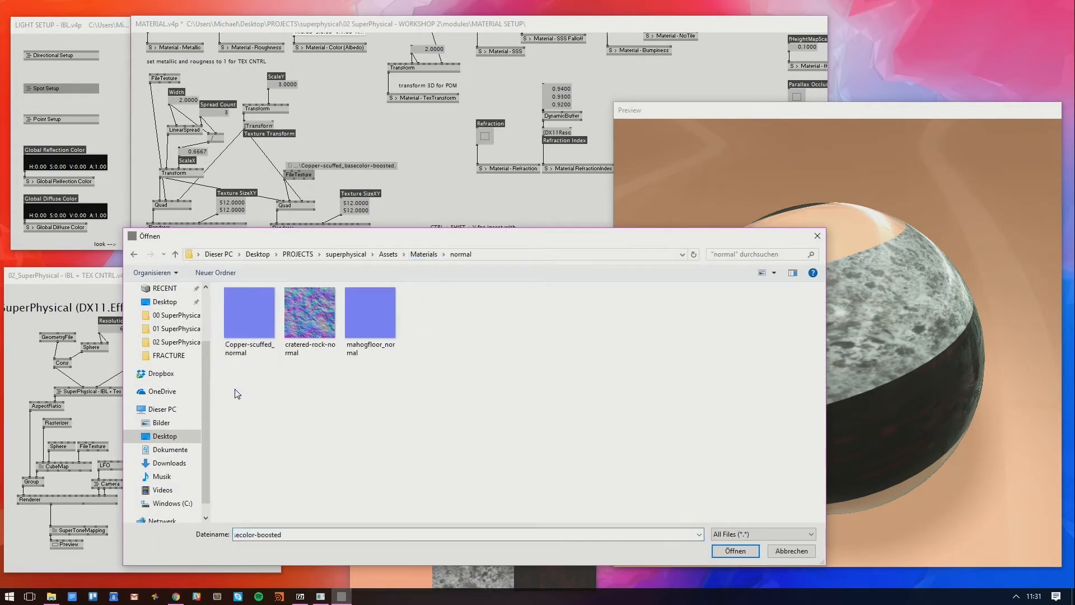
{"action": "left_click_drag", "start_coordinate": [237, 394], "coordinate": [389, 316]}
{"action": "left_click", "coordinate": [726, 548]}
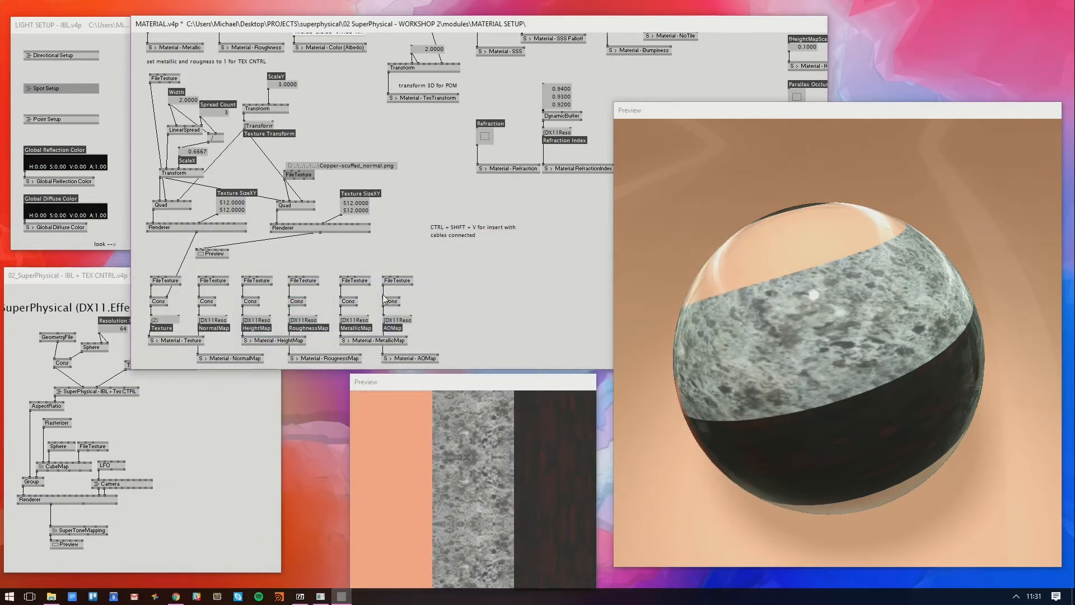
Link the second Renderer's output to the NormalMap Cons and check the relief on the sphere
{"action": "left_click_drag", "start_coordinate": [438, 386], "coordinate": [439, 379]}
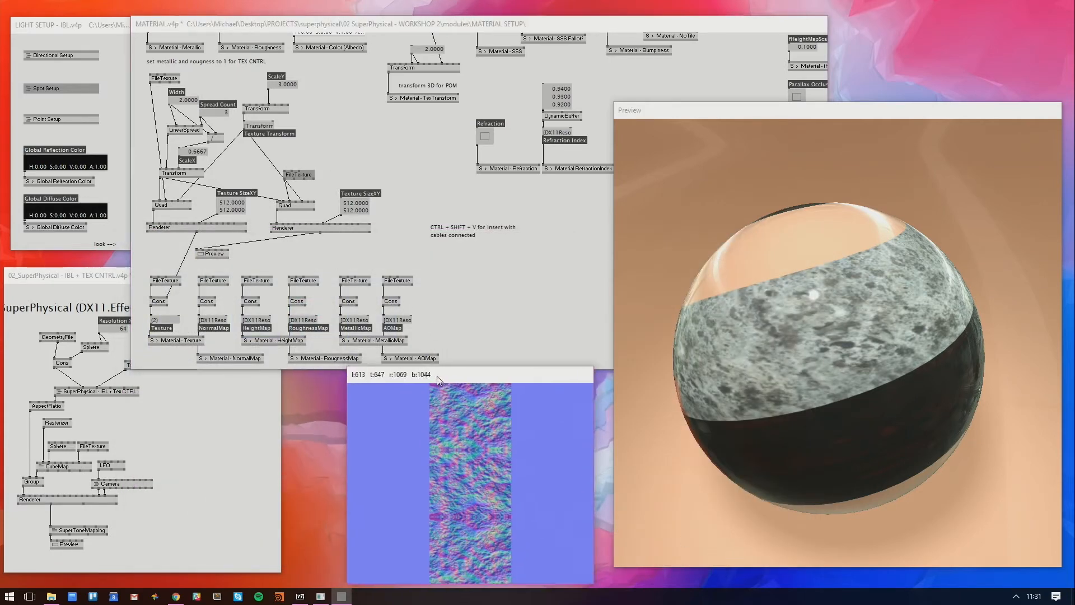
{"action": "left_click", "coordinate": [321, 231]}
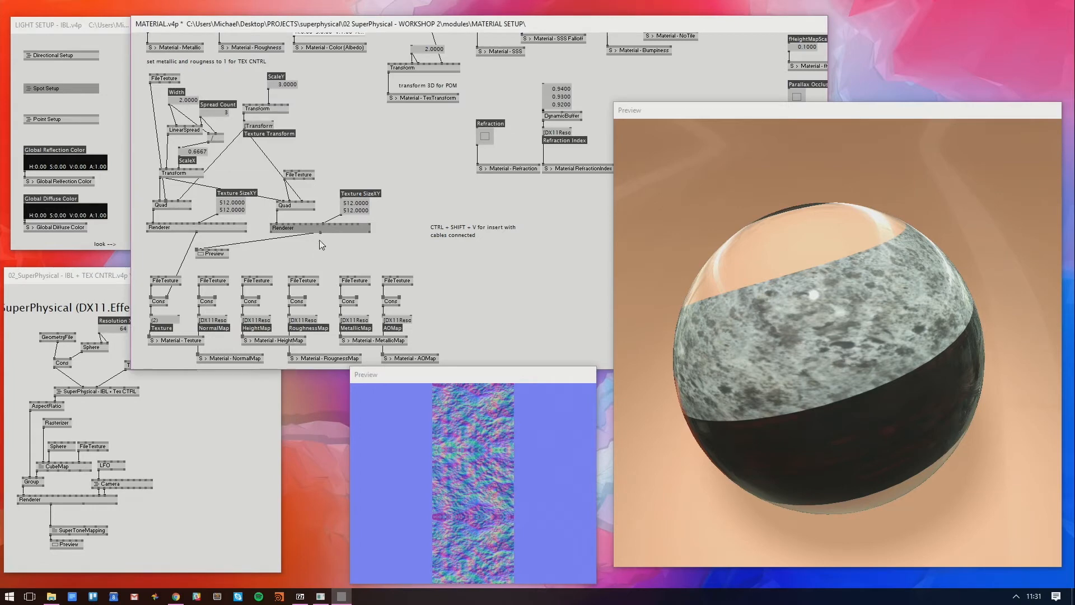
{"action": "left_click", "coordinate": [215, 296]}
{"action": "left_click_drag", "start_coordinate": [848, 338], "coordinate": [889, 291]}
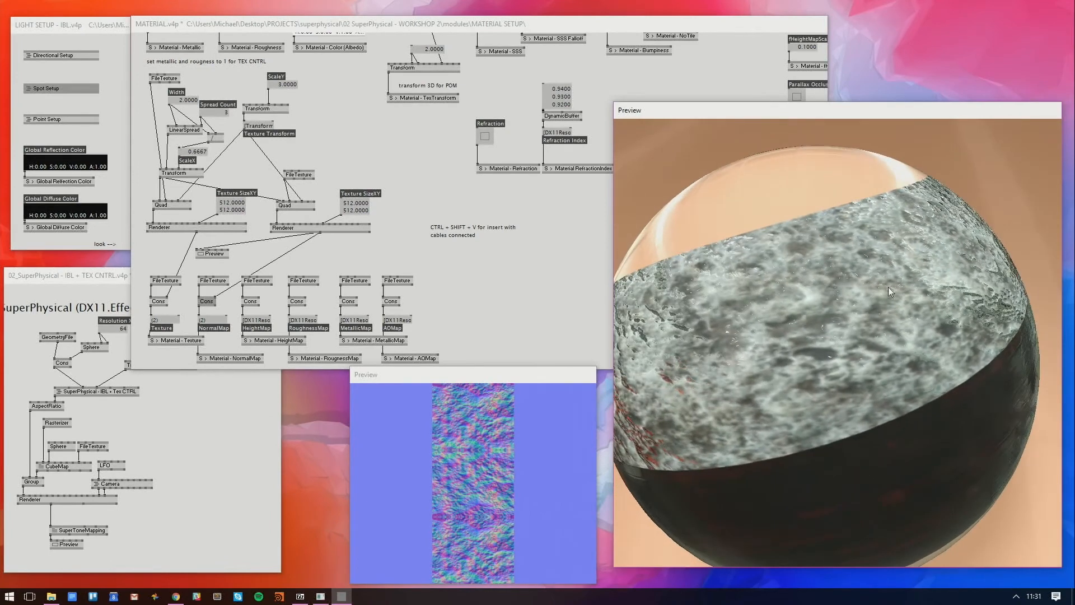
{"action": "left_click_drag", "start_coordinate": [837, 264], "coordinate": [966, 254]}
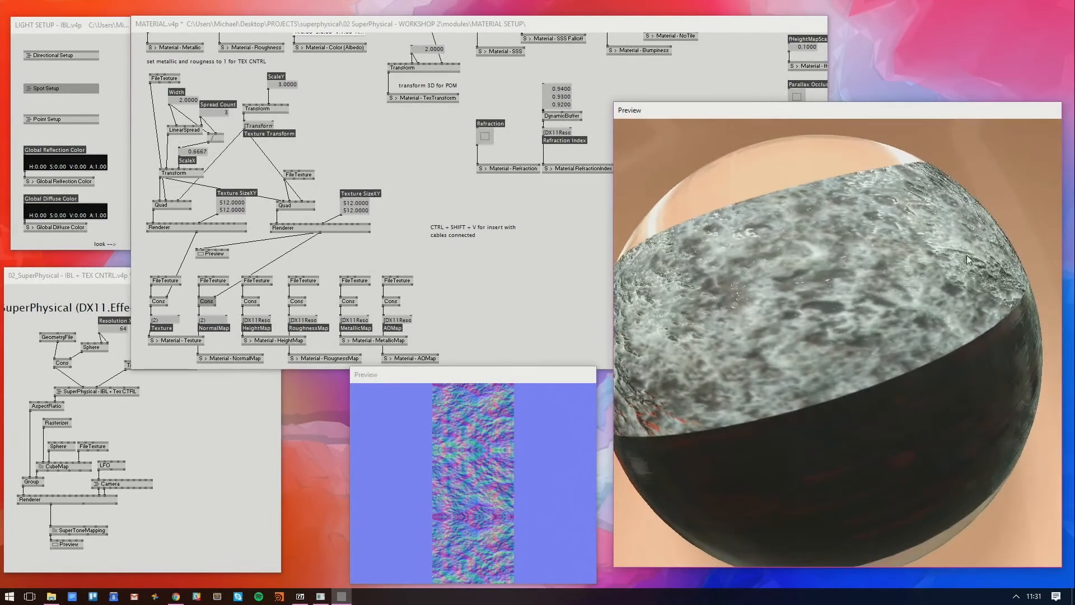
Set the material's roughness to 1
{"action": "scroll", "coordinate": [459, 290], "scroll_direction": "up", "scroll_amount": 2}
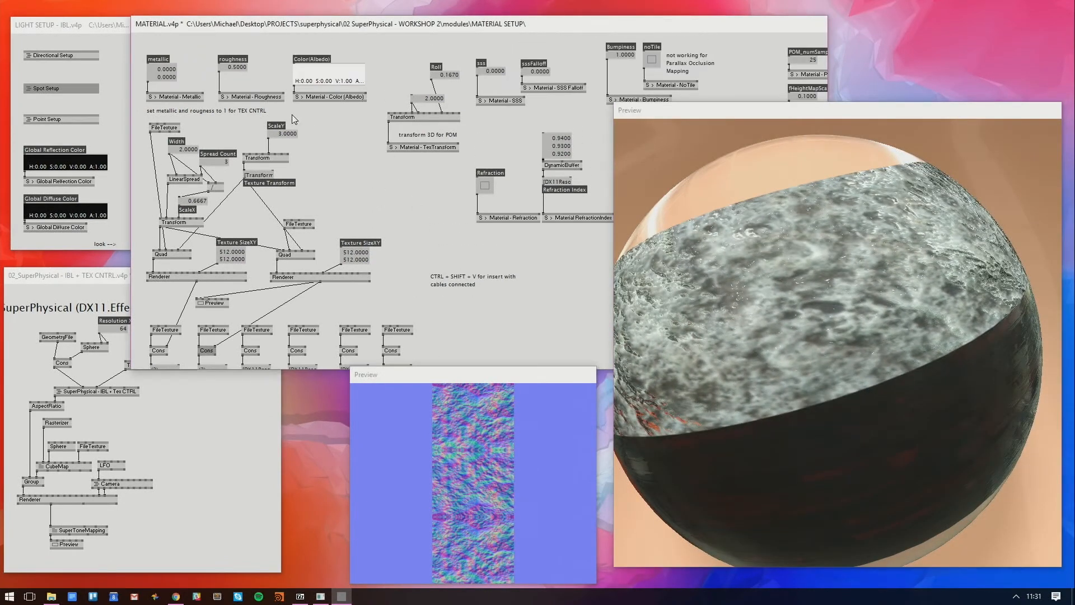
{"action": "double_click", "coordinate": [239, 67]}
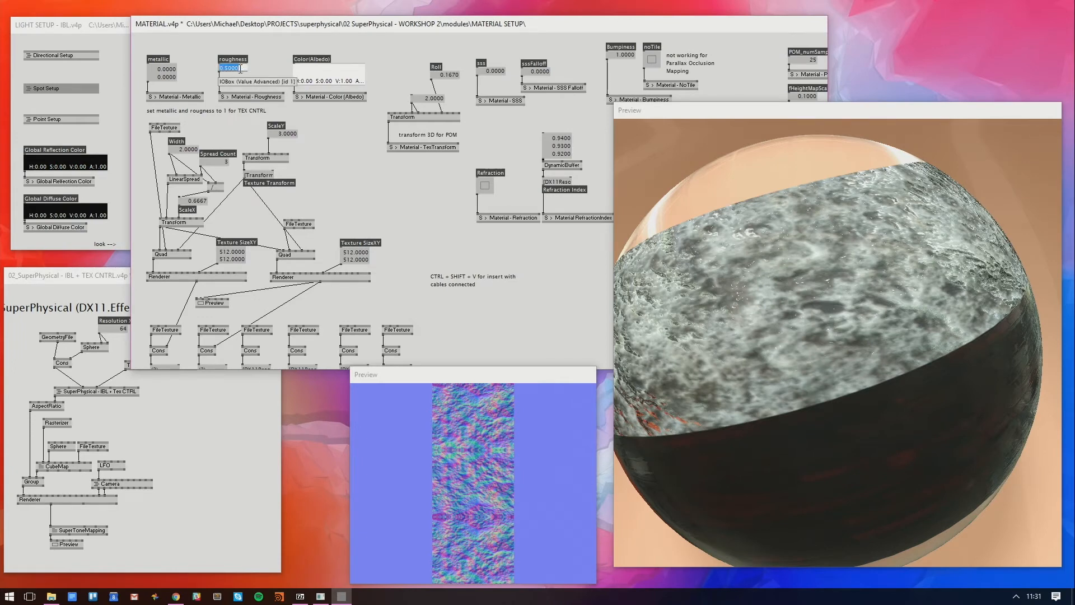
{"action": "type", "text": "1"}
{"action": "key", "text": "Return"}
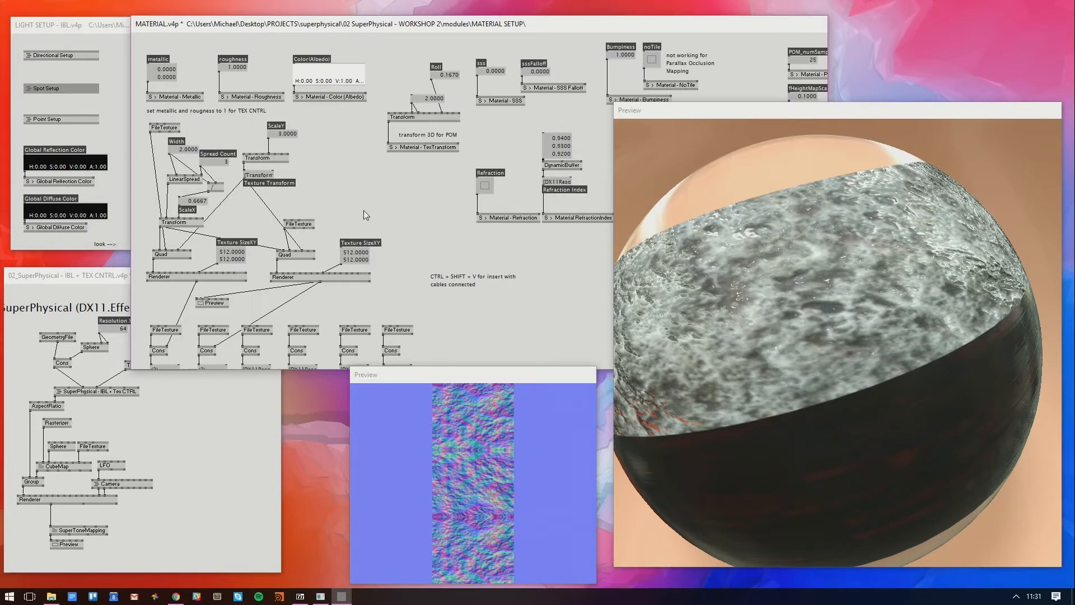
{"action": "mouse_move", "coordinate": [368, 169]}
{"action": "left_mouse_down"}
{"action": "mouse_move", "coordinate": [376, 177]}
{"action": "mouse_move", "coordinate": [369, 166]}
{"action": "left_mouse_up"}
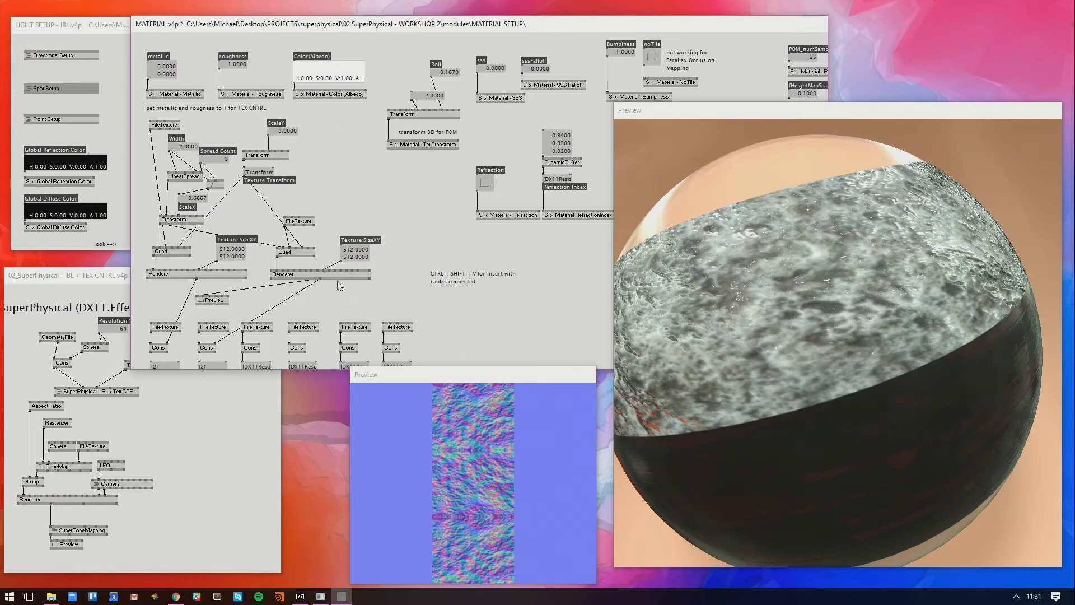
Inspect the normal-mapped stone band on the sphere up close and save the MATERIAL patch
{"action": "scroll", "coordinate": [323, 260], "scroll_direction": "down", "scroll_amount": 1}
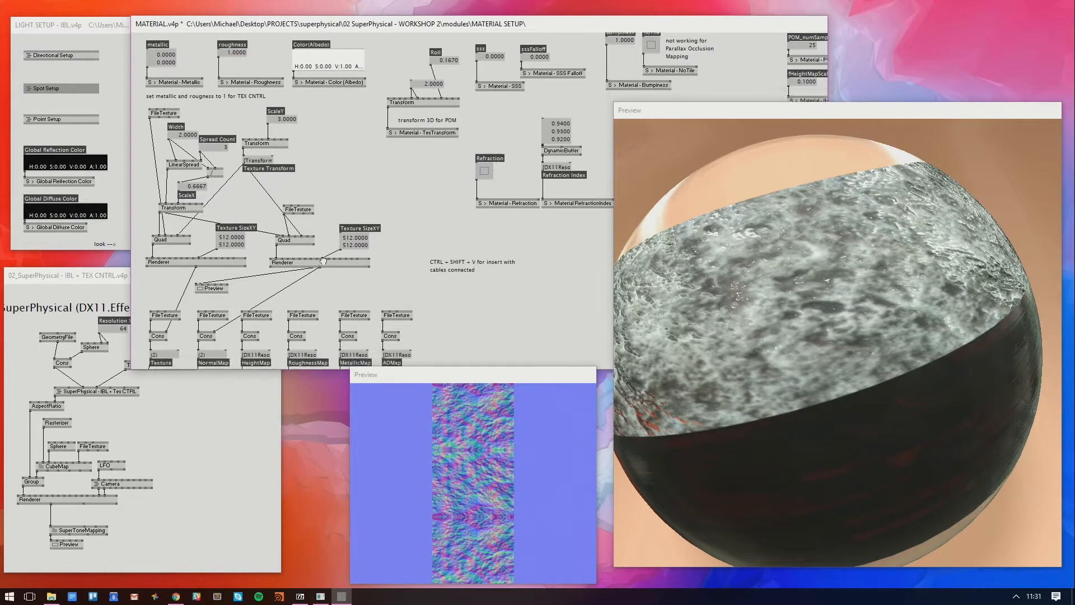
{"action": "scroll", "coordinate": [323, 261], "scroll_direction": "down", "scroll_amount": 4}
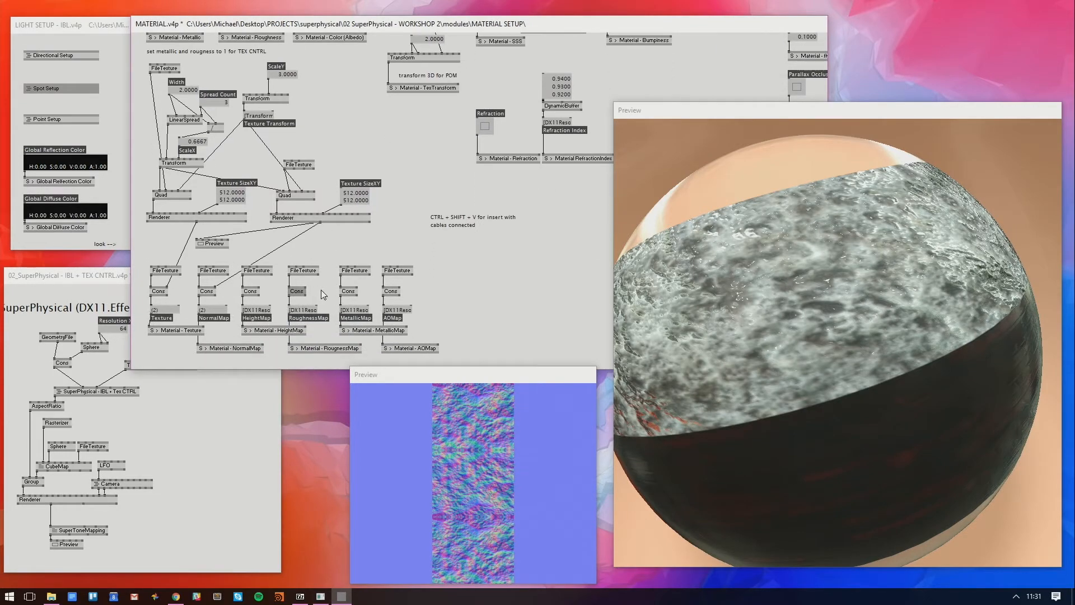
{"action": "left_click", "coordinate": [835, 253]}
{"action": "scroll", "coordinate": [836, 254], "scroll_direction": "up", "scroll_amount": 6}
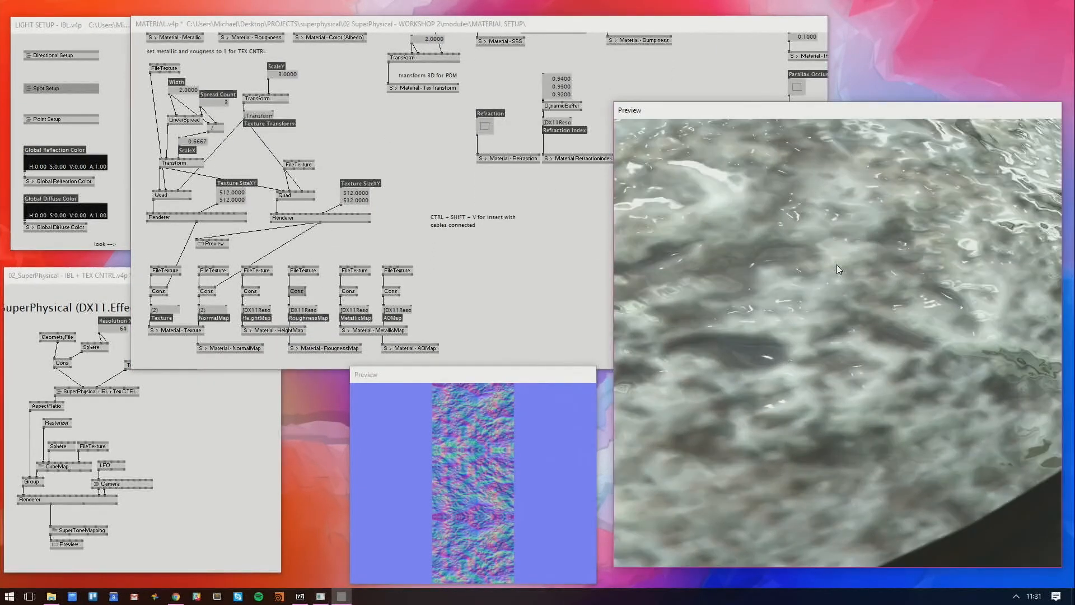
{"action": "scroll", "coordinate": [836, 266], "scroll_direction": "up", "scroll_amount": 2}
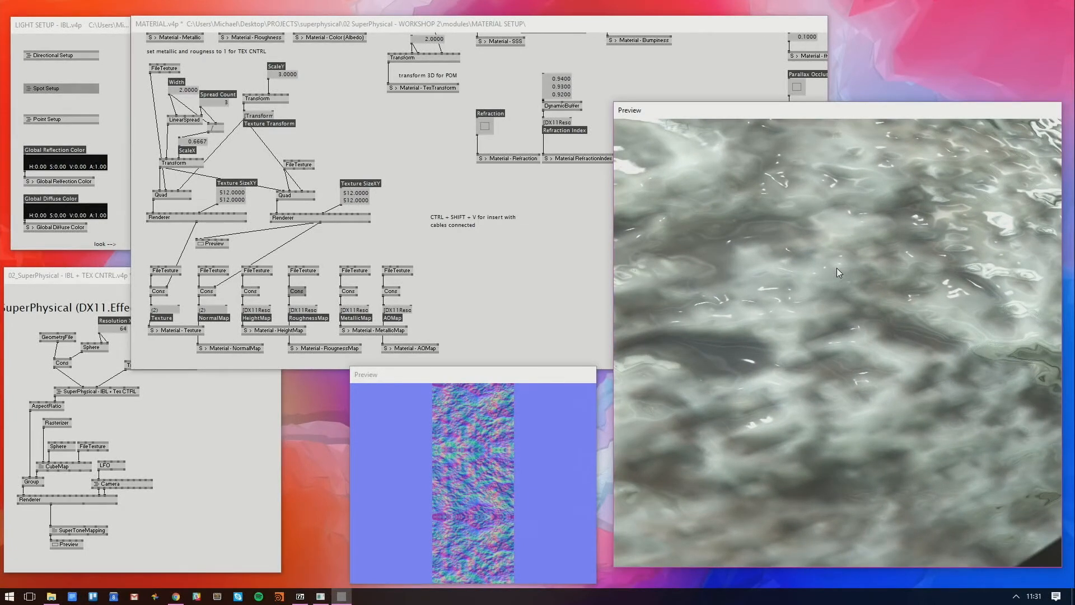
{"action": "scroll", "coordinate": [836, 268], "scroll_direction": "down", "scroll_amount": 8}
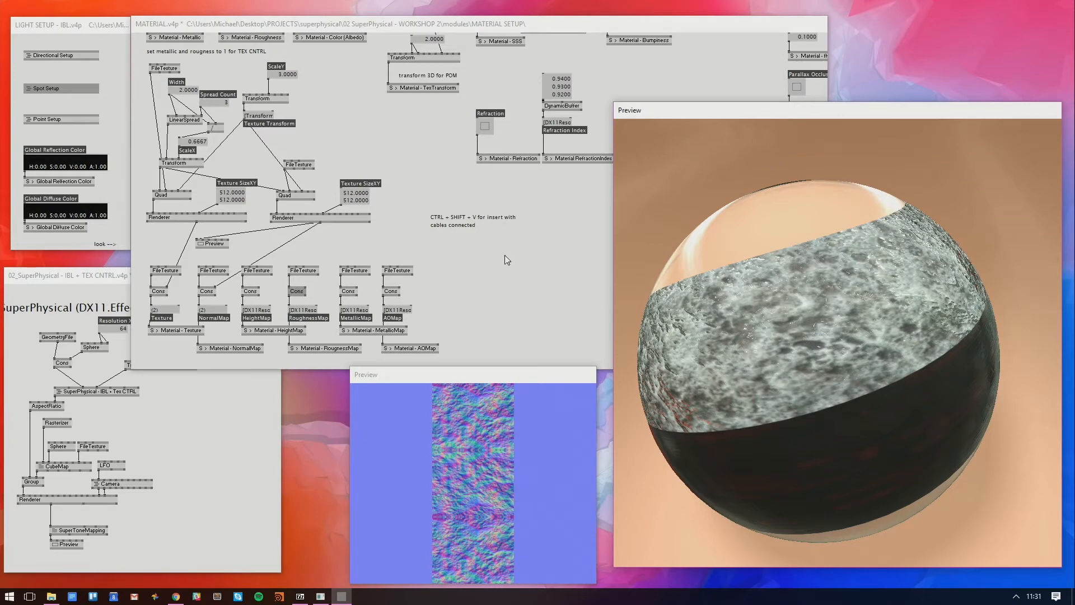
{"action": "left_click", "coordinate": [445, 271]}
{"action": "key", "text": "ctrl+s"}
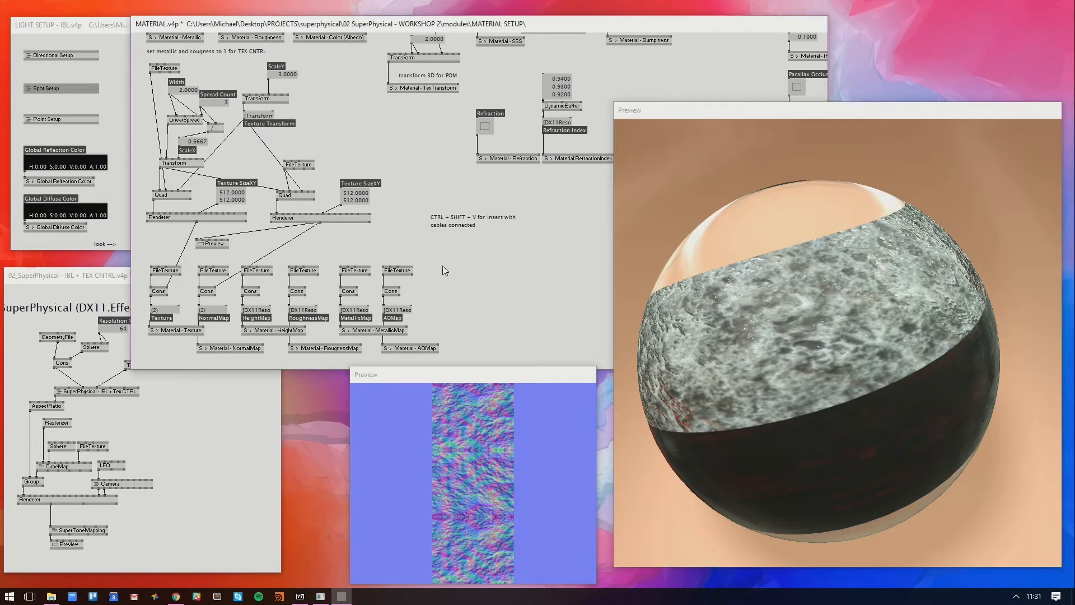
Move the shortcut comment aside and duplicate the second FileTexture, Quad, Renderer and Texture SizeXY with links kept, placing the copy beside the original
{"action": "left_click_drag", "start_coordinate": [446, 223], "coordinate": [523, 225]}
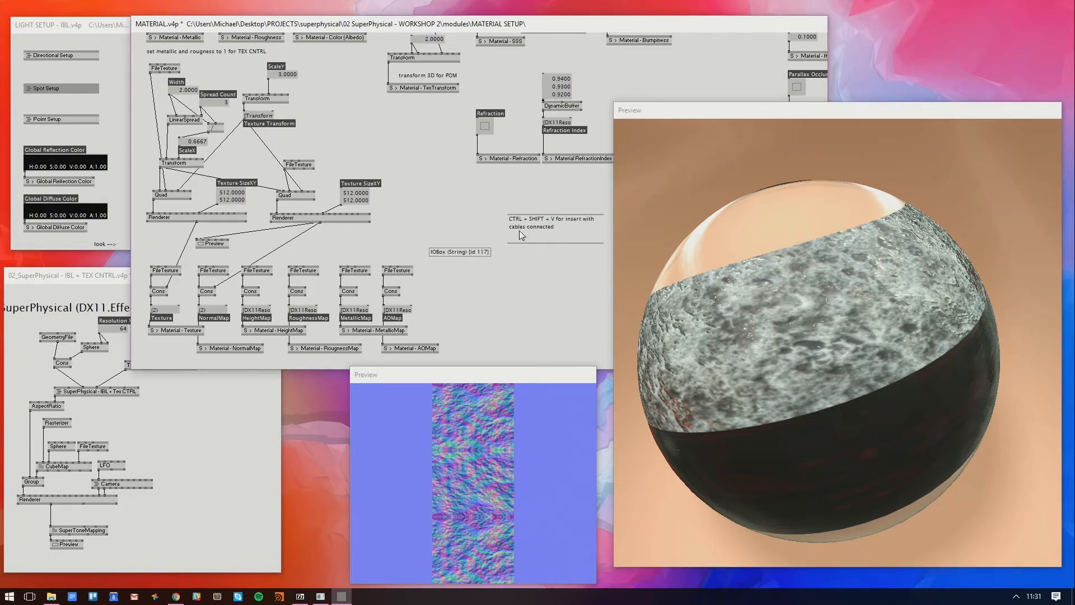
{"action": "left_click", "coordinate": [426, 232]}
{"action": "left_click_drag", "start_coordinate": [377, 201], "coordinate": [339, 214]}
{"action": "left_click_drag", "start_coordinate": [271, 174], "coordinate": [308, 125]}
{"action": "left_click_drag", "start_coordinate": [301, 211], "coordinate": [253, 238]}
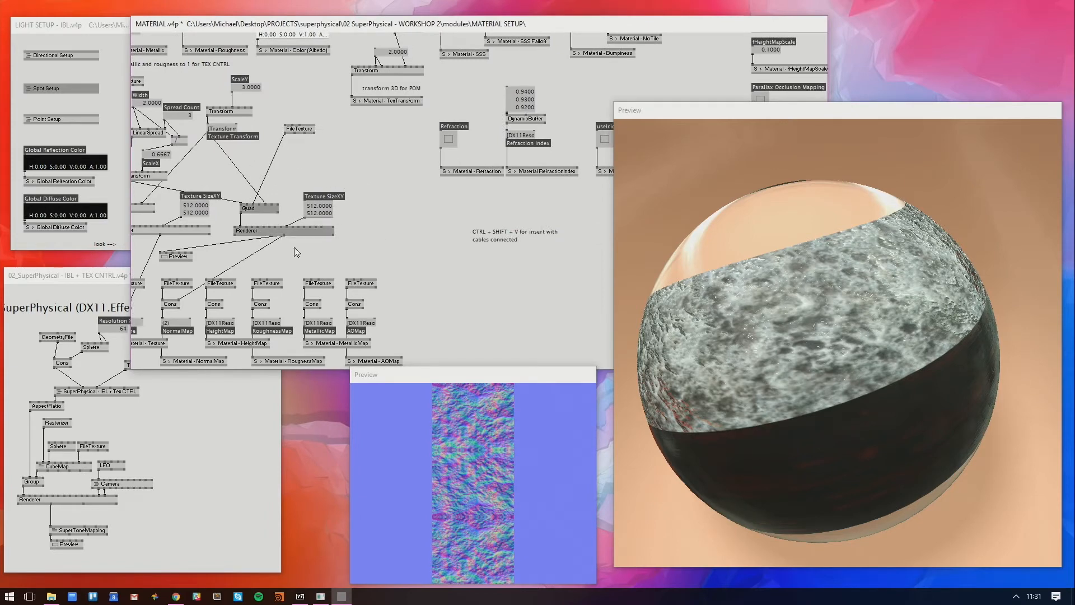
{"action": "left_click_drag", "start_coordinate": [302, 129], "coordinate": [272, 181]}
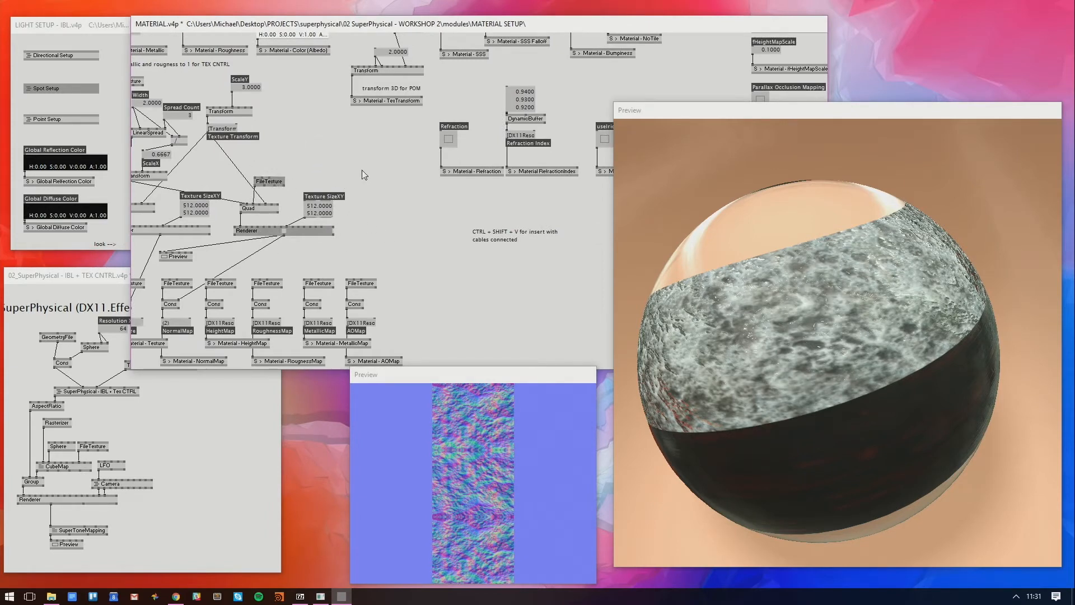
{"action": "key", "text": "ctrl+shift+v"}
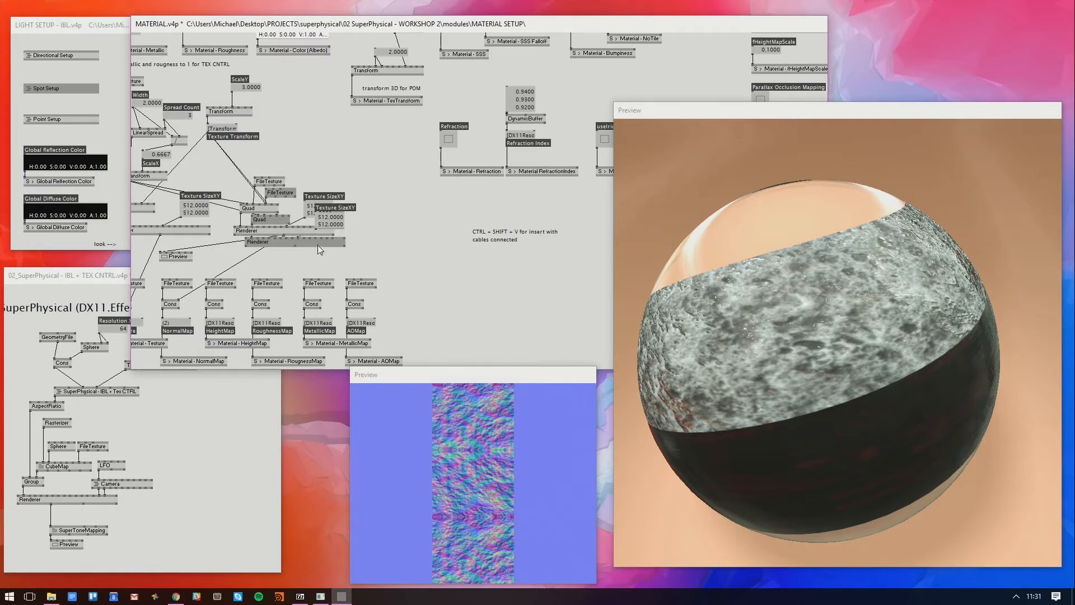
{"action": "left_click_drag", "start_coordinate": [317, 244], "coordinate": [433, 262]}
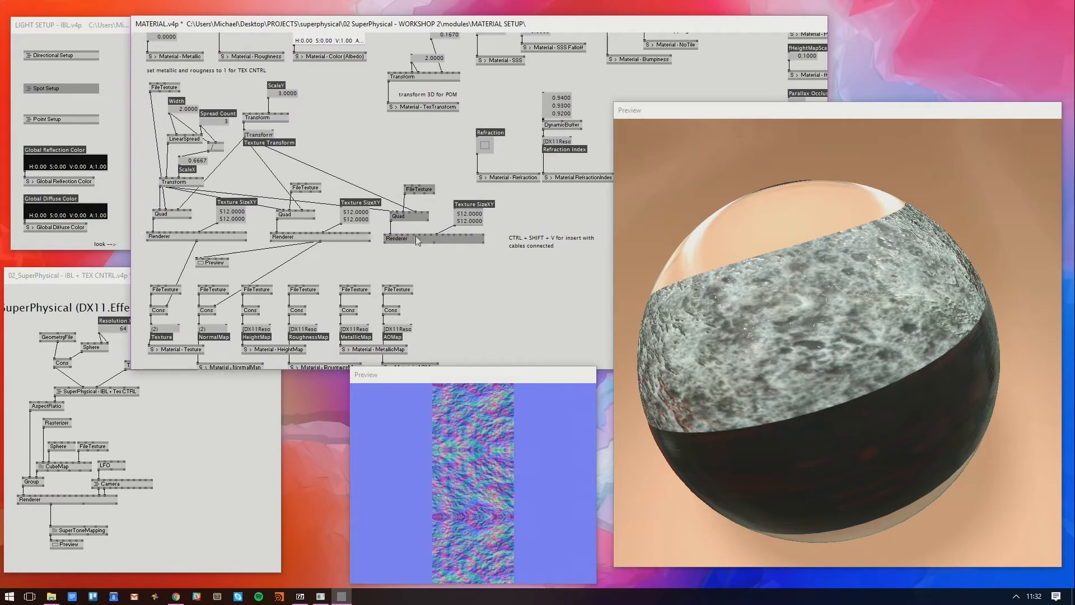
Shift the ScaleY and Texture Transform group and the Width, Spread Count and ScaleX group rightward, clear of the first FileTexture's link
{"action": "left_click", "coordinate": [324, 205]}
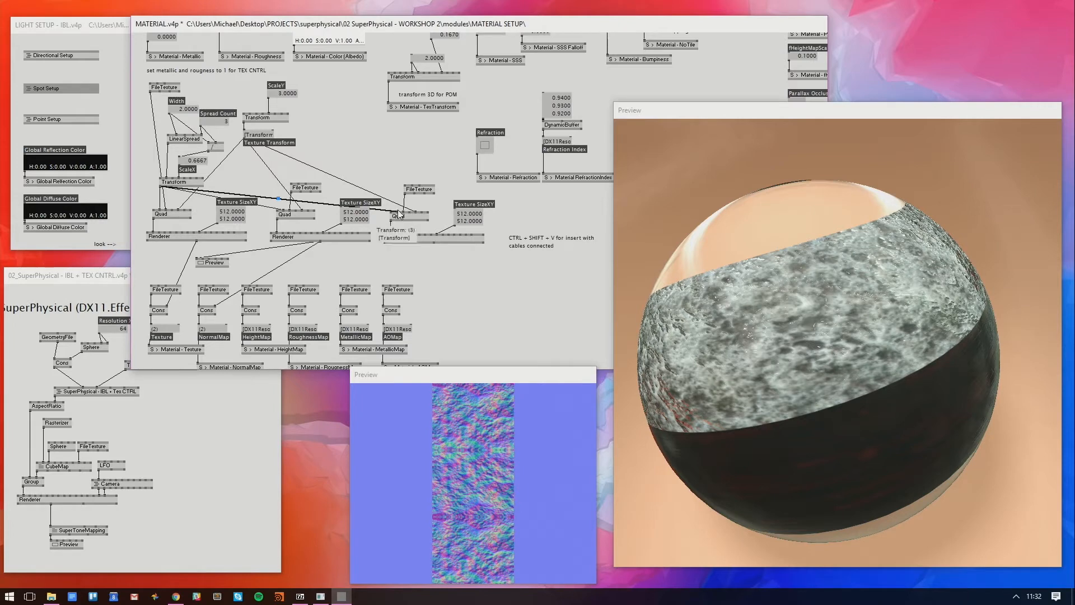
{"action": "left_click", "coordinate": [285, 143]}
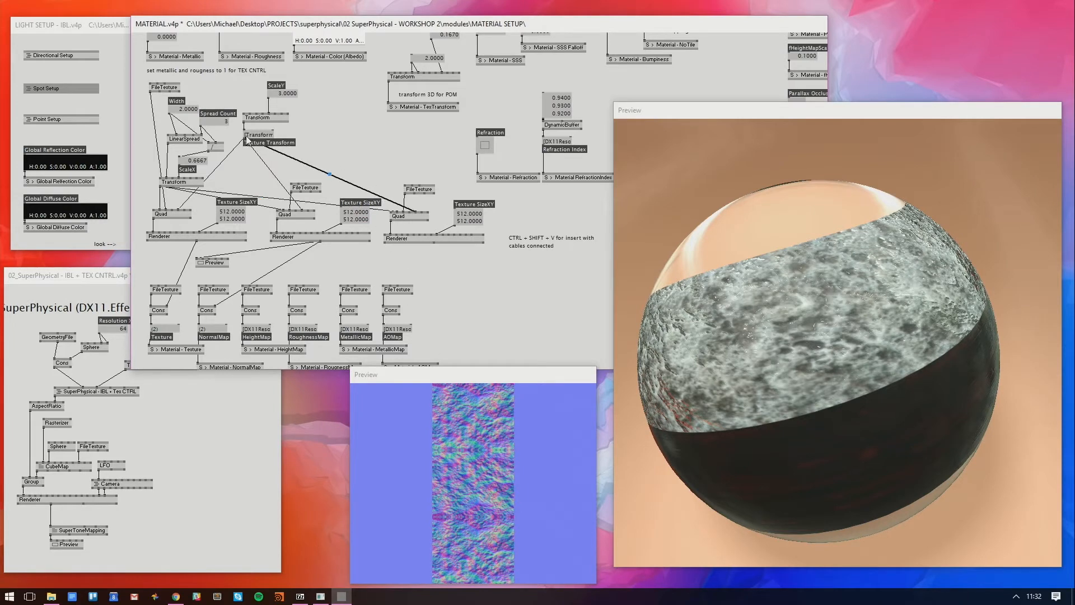
{"action": "left_click_drag", "start_coordinate": [284, 129], "coordinate": [331, 134]}
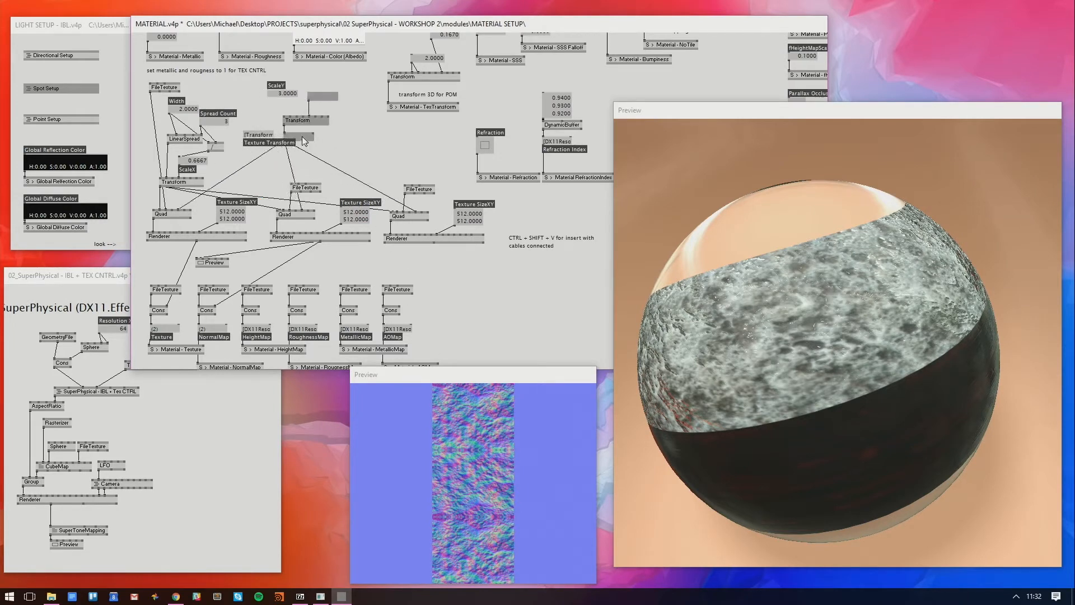
{"action": "mouse_move", "coordinate": [242, 103]}
{"action": "left_mouse_down"}
{"action": "mouse_move", "coordinate": [194, 180]}
{"action": "mouse_move", "coordinate": [240, 158]}
{"action": "left_mouse_up"}
{"action": "left_click", "coordinate": [396, 147]}
{"action": "scroll", "coordinate": [400, 159], "scroll_direction": "up", "scroll_amount": 3}
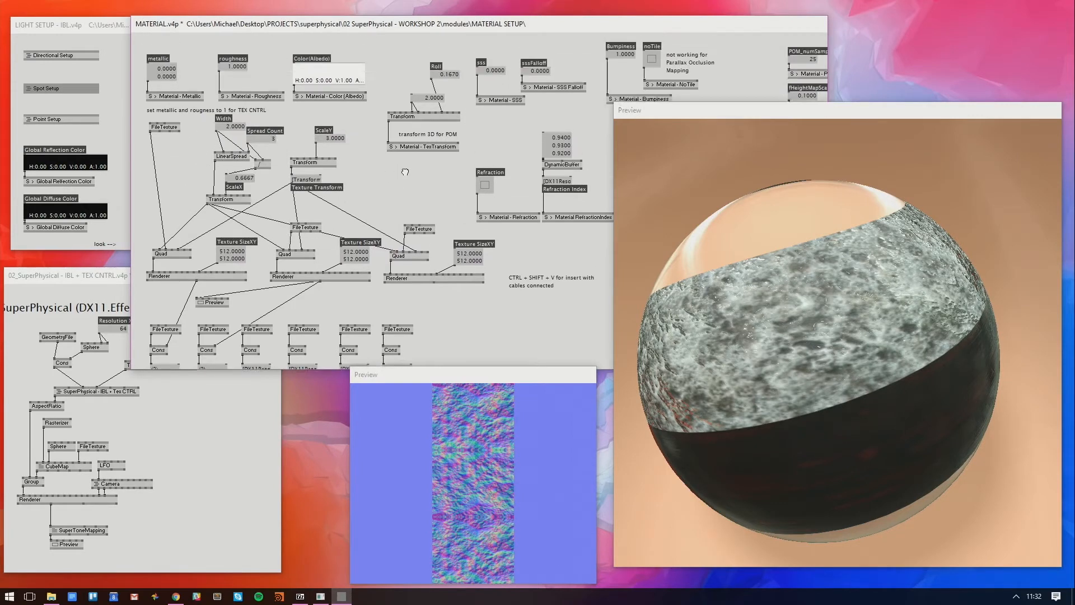
{"action": "scroll", "coordinate": [407, 168], "scroll_direction": "down", "scroll_amount": 2}
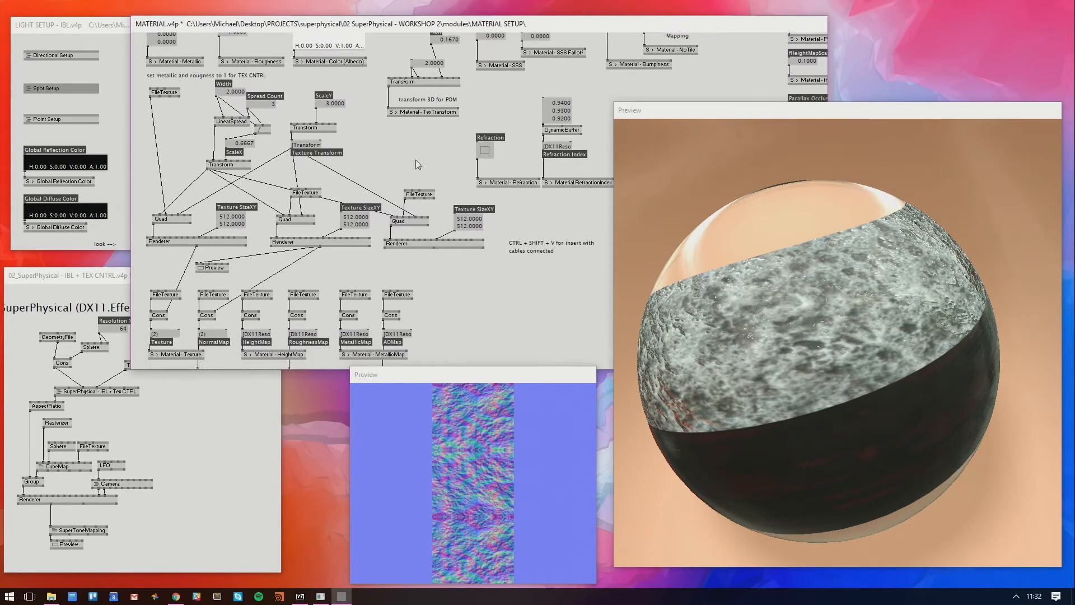
Make the MATERIAL patch window taller and move the metallic, roughness and Color (Albedo) group with its comment upward
{"action": "left_click", "coordinate": [533, 308]}
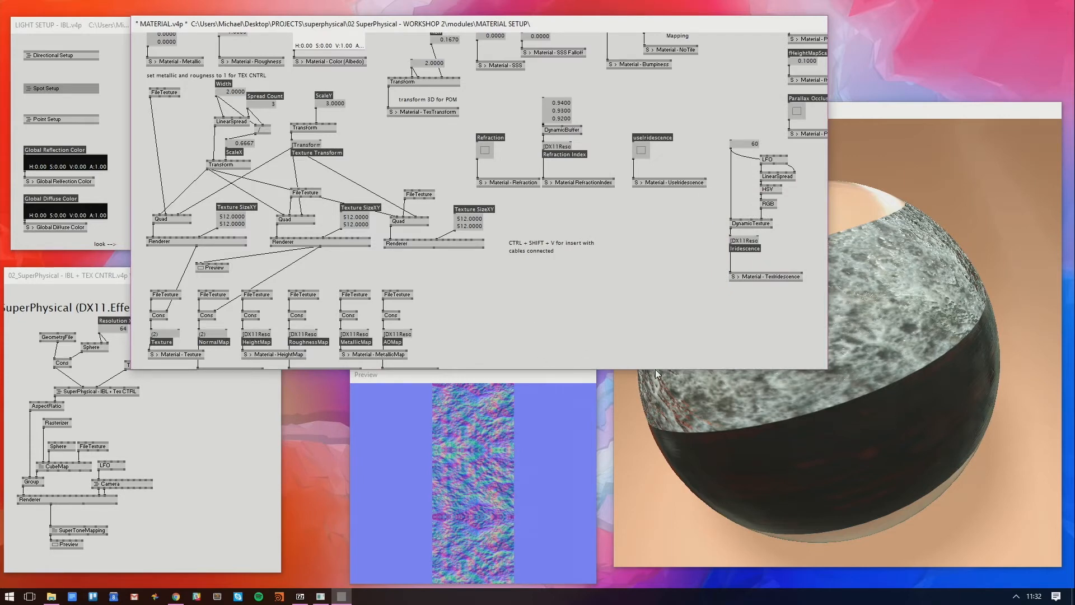
{"action": "left_click_drag", "start_coordinate": [655, 369], "coordinate": [655, 472]}
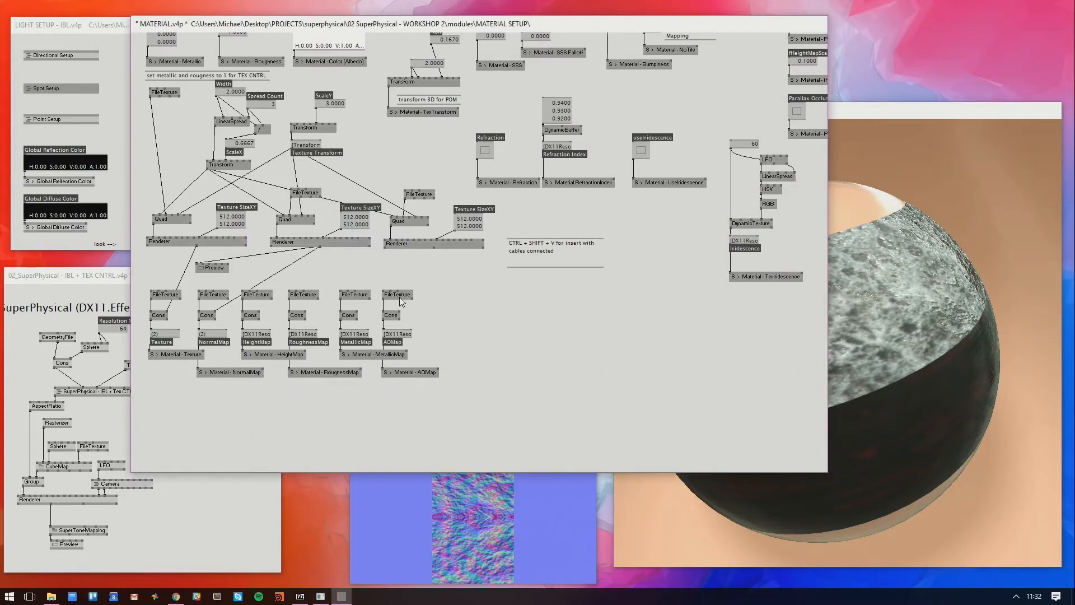
{"action": "scroll", "coordinate": [407, 339], "scroll_direction": "up", "scroll_amount": 3}
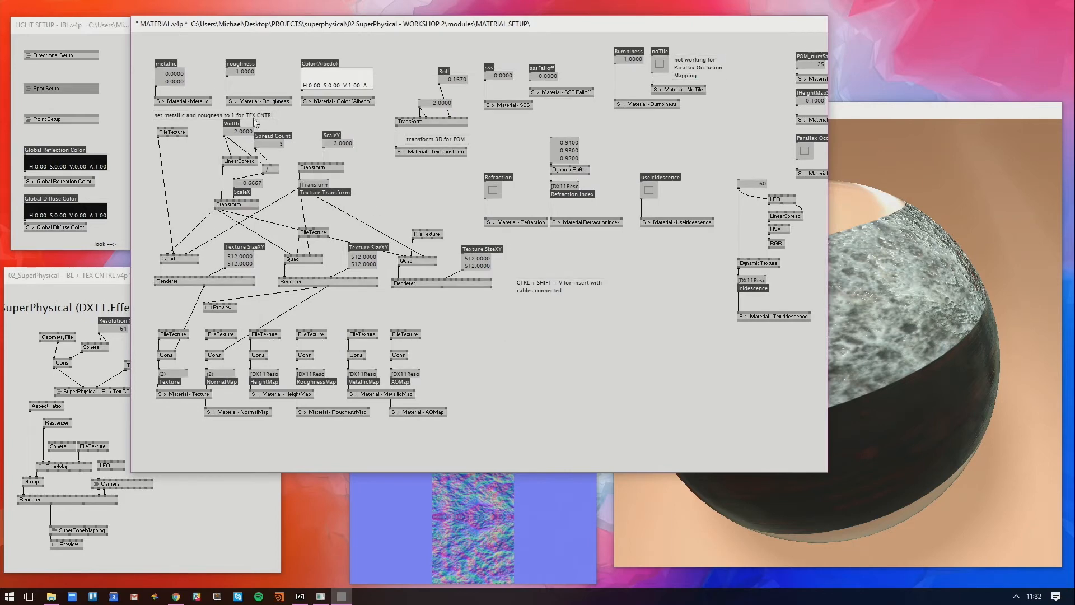
{"action": "left_click_drag", "start_coordinate": [145, 51], "coordinate": [351, 121]}
{"action": "key", "text": "Up"}
{"action": "key", "text": "Up"}
{"action": "key", "text": "Up"}
{"action": "key", "text": "Up"}
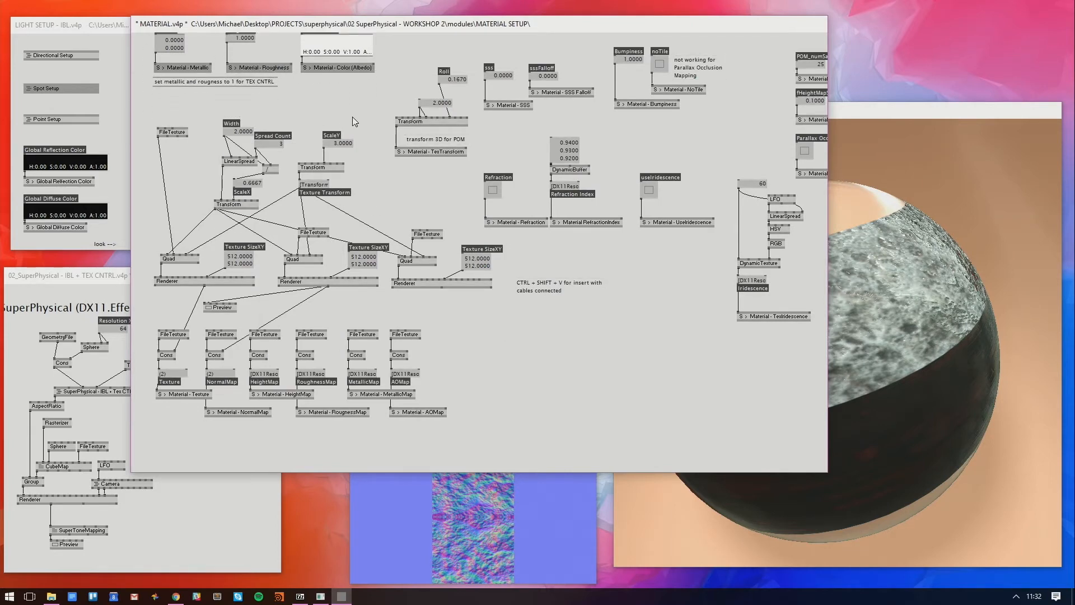
{"action": "left_click", "coordinate": [354, 121]}
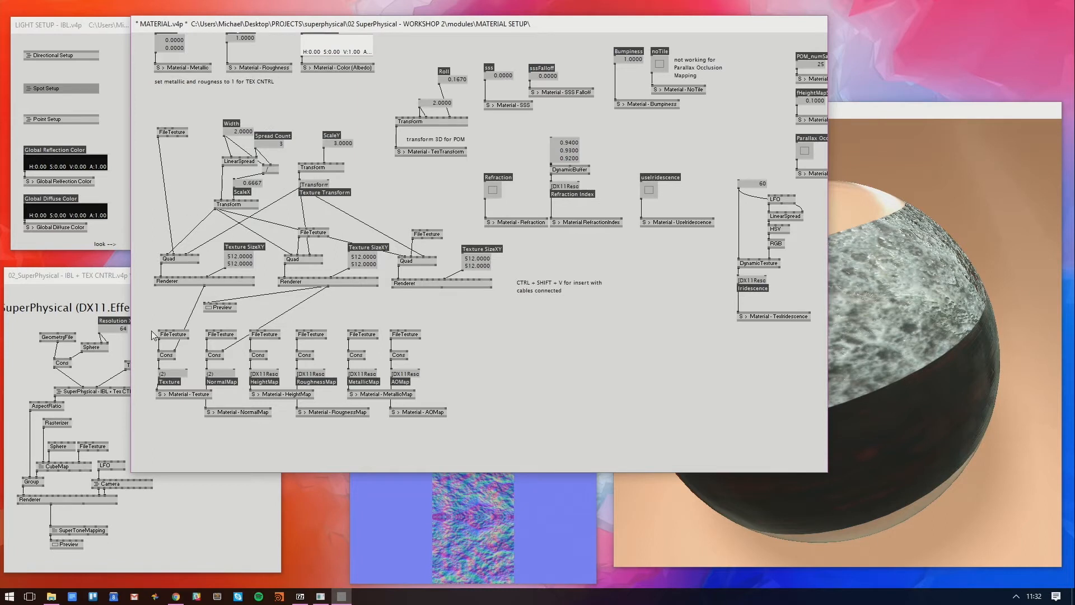
Move the row of texture map inputs and the Refraction and useIridescence groups down, and shift the shortcut comment rightward
{"action": "left_click_drag", "start_coordinate": [151, 330], "coordinate": [441, 455]}
{"action": "left_click_drag", "start_coordinate": [402, 358], "coordinate": [402, 406]}
{"action": "left_click_drag", "start_coordinate": [686, 141], "coordinate": [615, 417]}
{"action": "left_click", "coordinate": [551, 322]}
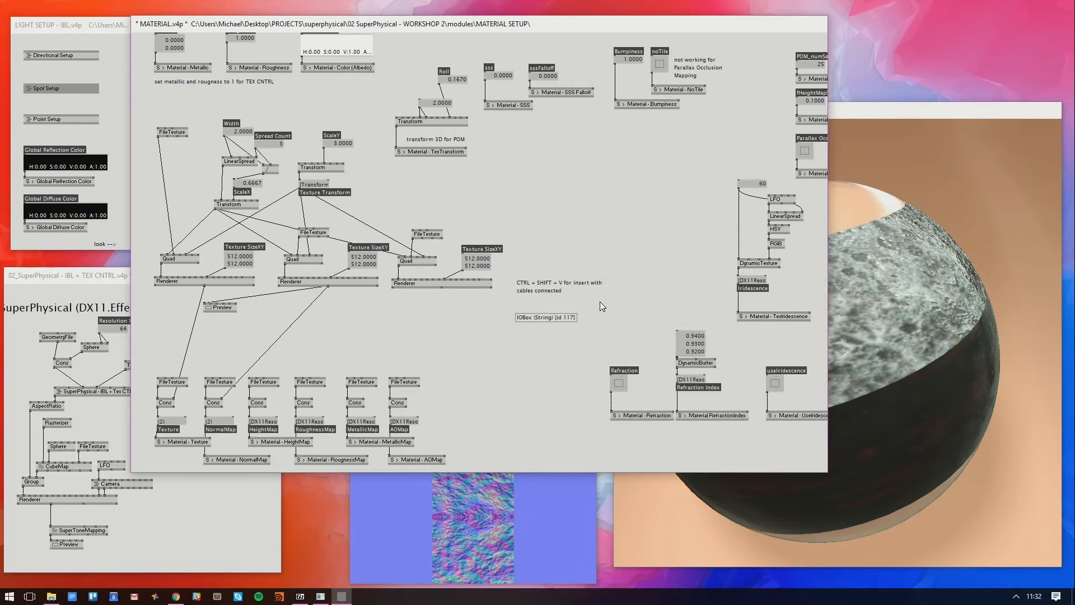
{"action": "left_click_drag", "start_coordinate": [600, 307], "coordinate": [623, 295]}
Reposition the third Renderer network and the POM transform, SSS and metallic/roughness/color groups to free space around the three Quads
{"action": "left_click_drag", "start_coordinate": [499, 211], "coordinate": [410, 299]}
{"action": "left_click_drag", "start_coordinate": [419, 284], "coordinate": [433, 284]}
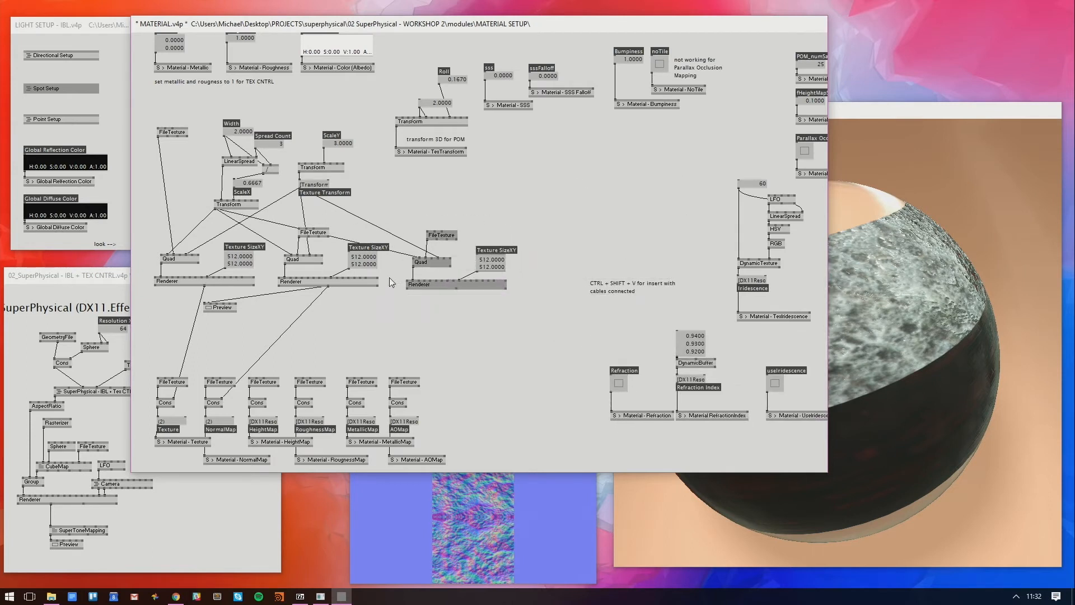
{"action": "left_click_drag", "start_coordinate": [419, 183], "coordinate": [613, 150]}
{"action": "left_click_drag", "start_coordinate": [466, 55], "coordinate": [674, 456]}
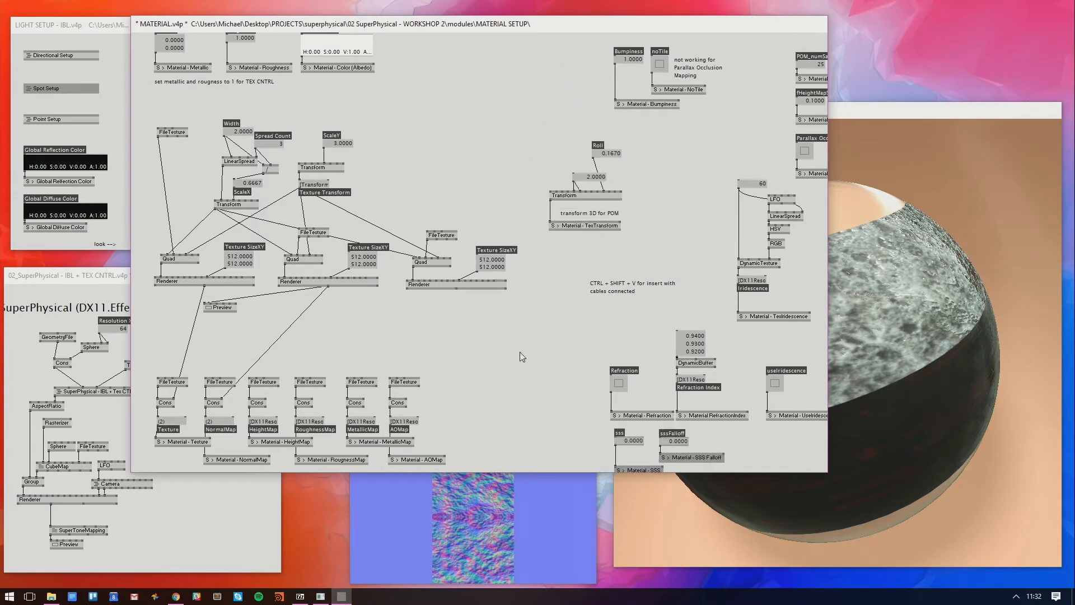
{"action": "left_click_drag", "start_coordinate": [425, 89], "coordinate": [382, 60]}
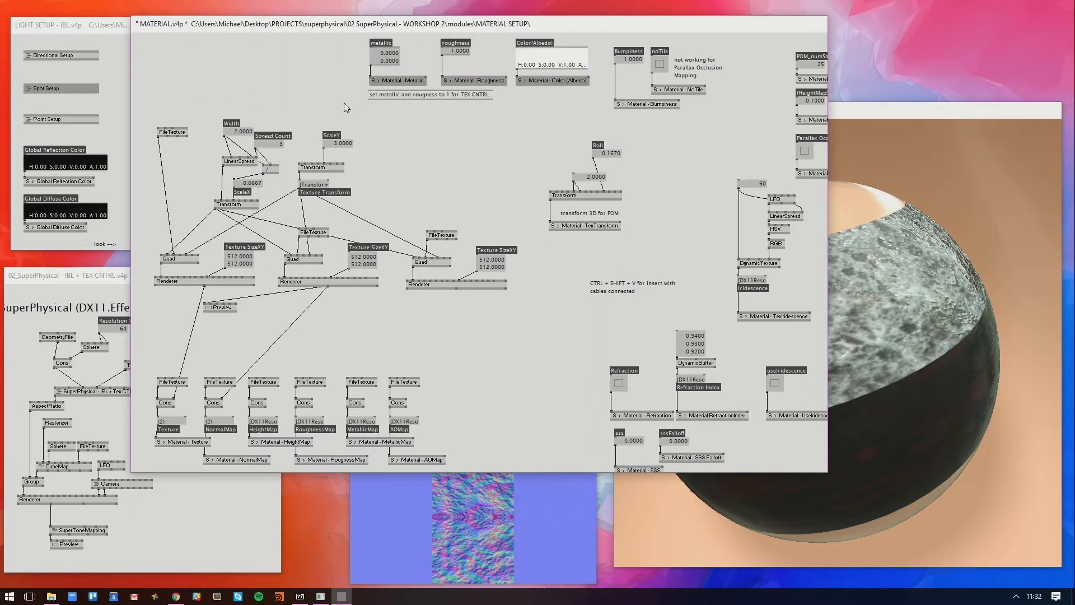
Move the ScaleY and Width transform groups higher above the three Quads and curve their links to the Quads
{"action": "left_click_drag", "start_coordinate": [310, 190], "coordinate": [356, 172]}
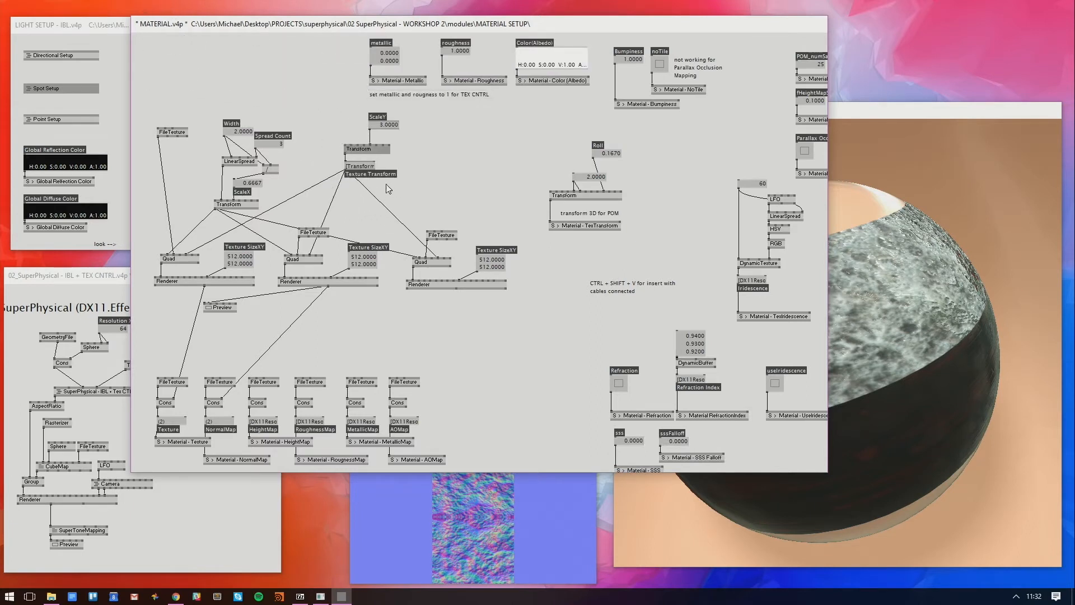
{"action": "left_click_drag", "start_coordinate": [313, 87], "coordinate": [255, 156]}
{"action": "left_click", "coordinate": [283, 177]}
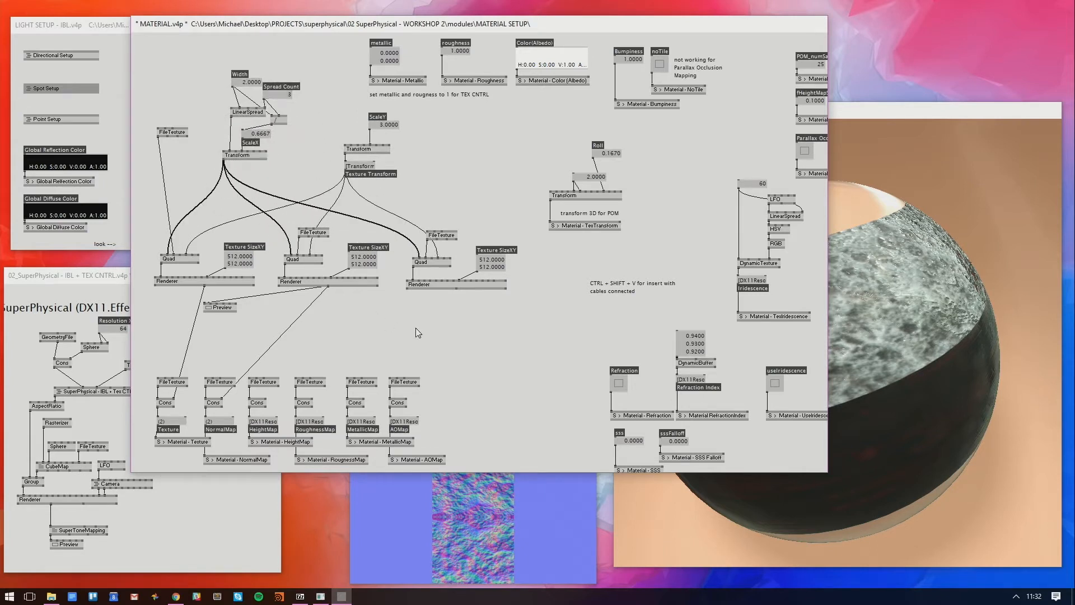
Connect the first Texture SizeXY value to the Texture SizeXY inputs of the second and third Renderers
{"action": "left_click", "coordinate": [226, 268]}
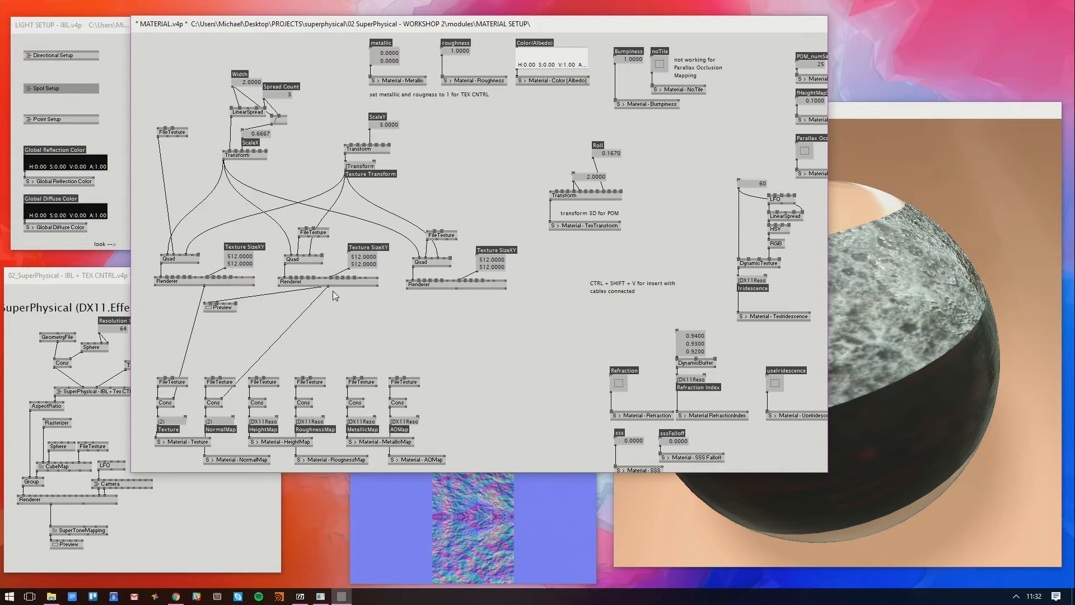
{"action": "left_click", "coordinate": [331, 279]}
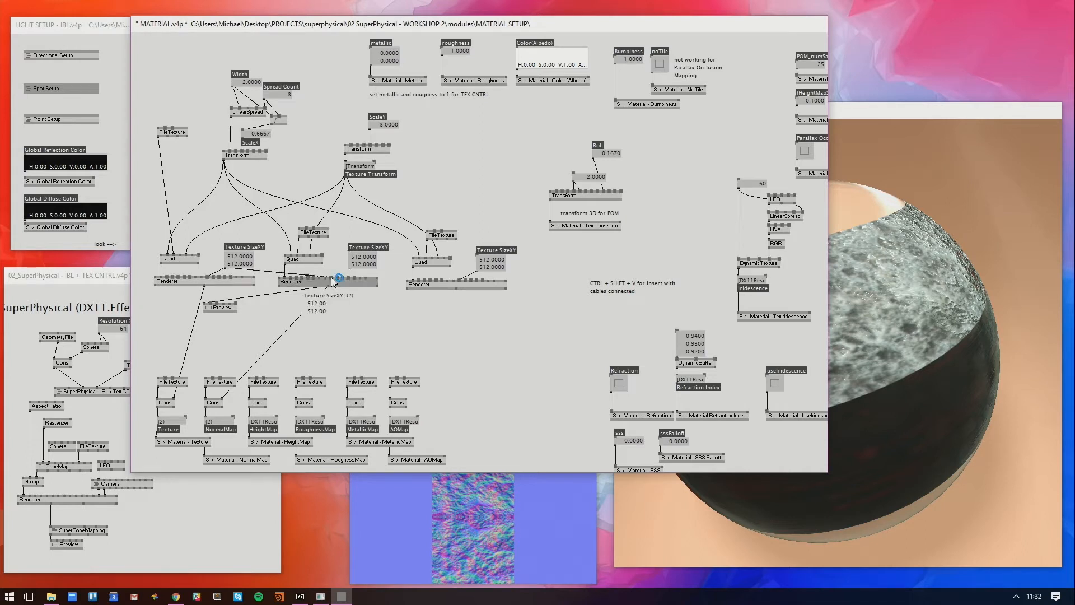
{"action": "left_click", "coordinate": [459, 280]}
{"action": "left_click", "coordinate": [483, 268]}
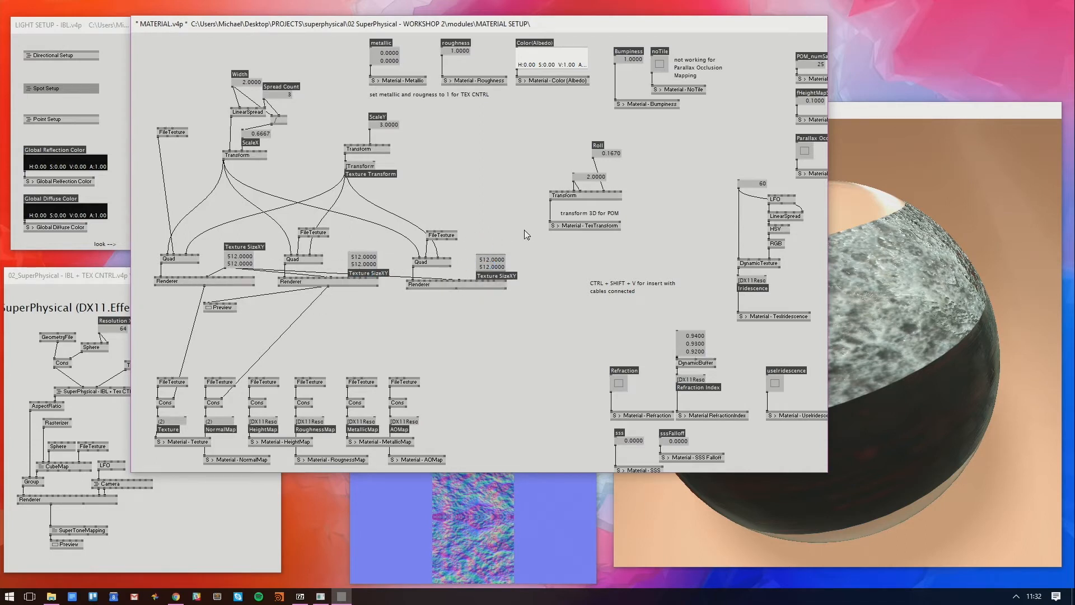
Delete the redundant Texture SizeXY boxes and their labels beside the second and third Renderers
{"action": "left_click_drag", "start_coordinate": [524, 230], "coordinate": [492, 267]}
{"action": "key", "text": "Delete"}
{"action": "left_click_drag", "start_coordinate": [399, 261], "coordinate": [367, 265]}
{"action": "key", "text": "Delete"}
Move the shared Texture SizeXY group between the two transform groups with curved links, and place the Preview node below the second Renderer
{"action": "left_click", "coordinate": [240, 260]}
{"action": "left_click_drag", "start_coordinate": [246, 247], "coordinate": [305, 147]}
{"action": "left_click_drag", "start_coordinate": [267, 180], "coordinate": [308, 174]}
{"action": "key", "text": "ctrl+y"}
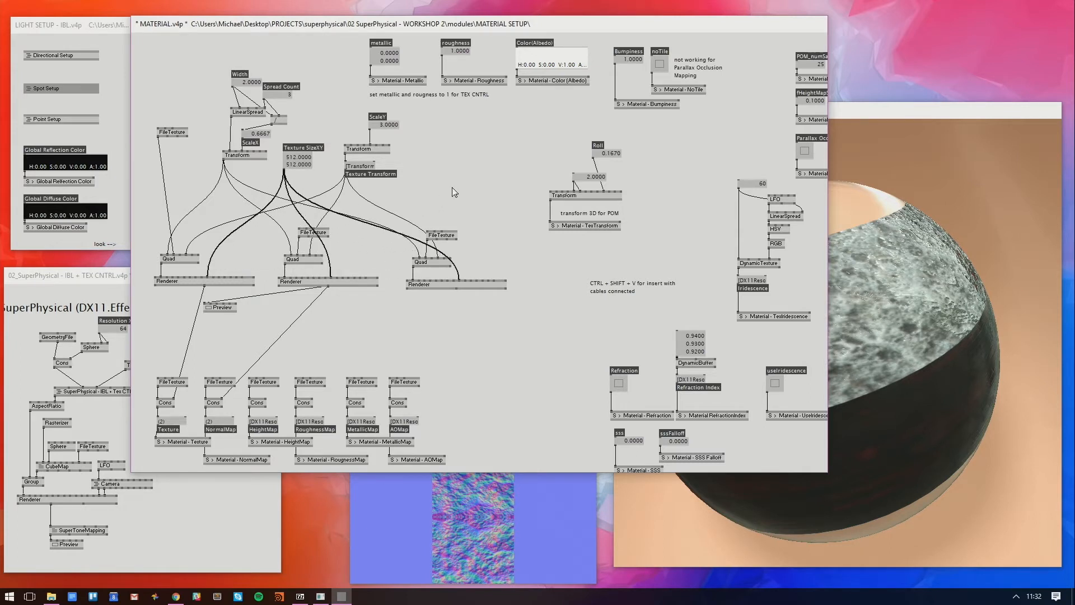
{"action": "left_click", "coordinate": [453, 187]}
{"action": "left_click_drag", "start_coordinate": [214, 311], "coordinate": [341, 326]}
{"action": "left_click_drag", "start_coordinate": [410, 338], "coordinate": [412, 325]}
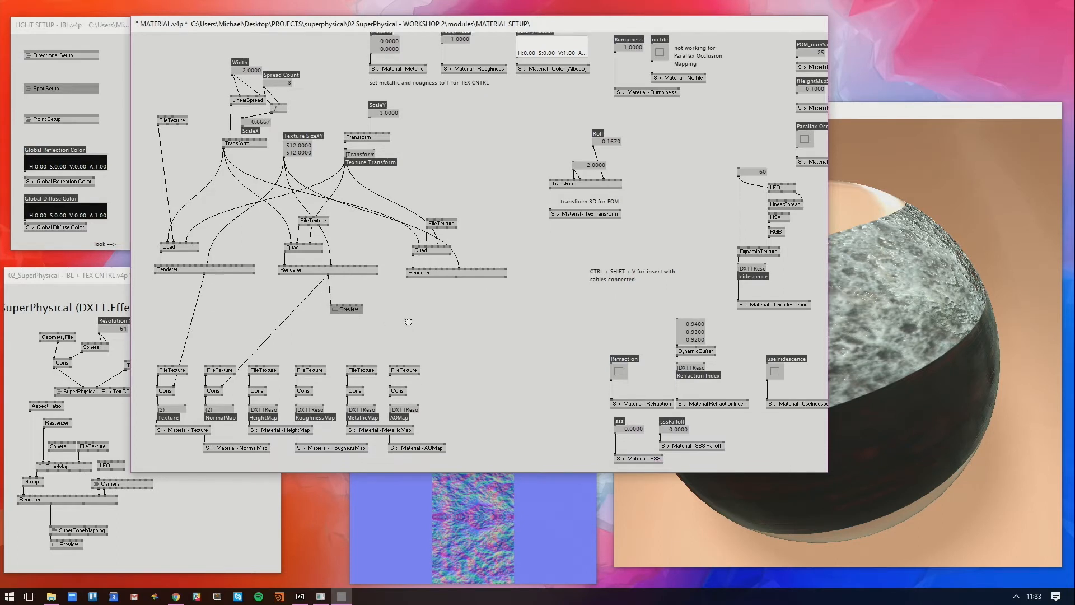
Load the texture files from the Materials roughness folder into the third network's FileTexture
{"action": "mouse_move", "coordinate": [428, 220]}
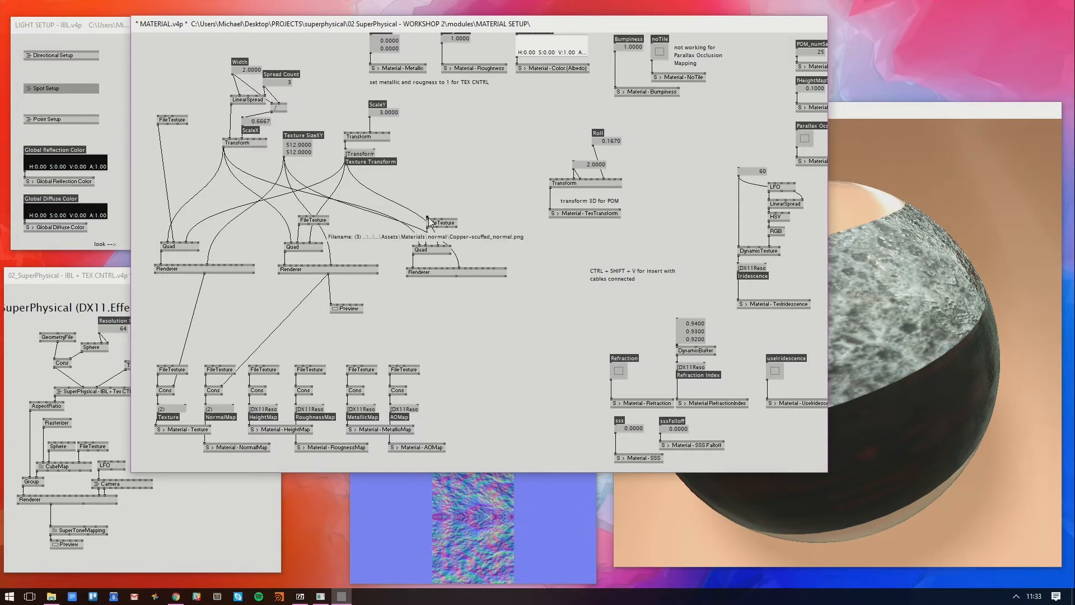
{"action": "right_click", "coordinate": [429, 220]}
{"action": "left_click", "coordinate": [424, 253]}
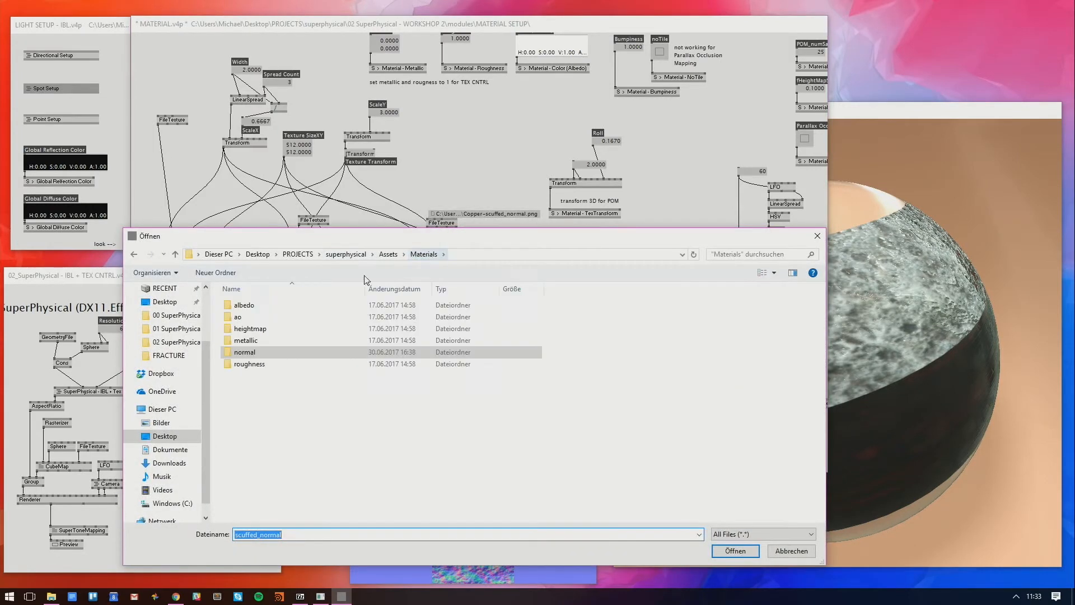
{"action": "double_click", "coordinate": [241, 362]}
{"action": "left_click_drag", "start_coordinate": [229, 418], "coordinate": [421, 308]}
{"action": "left_click", "coordinate": [736, 551]}
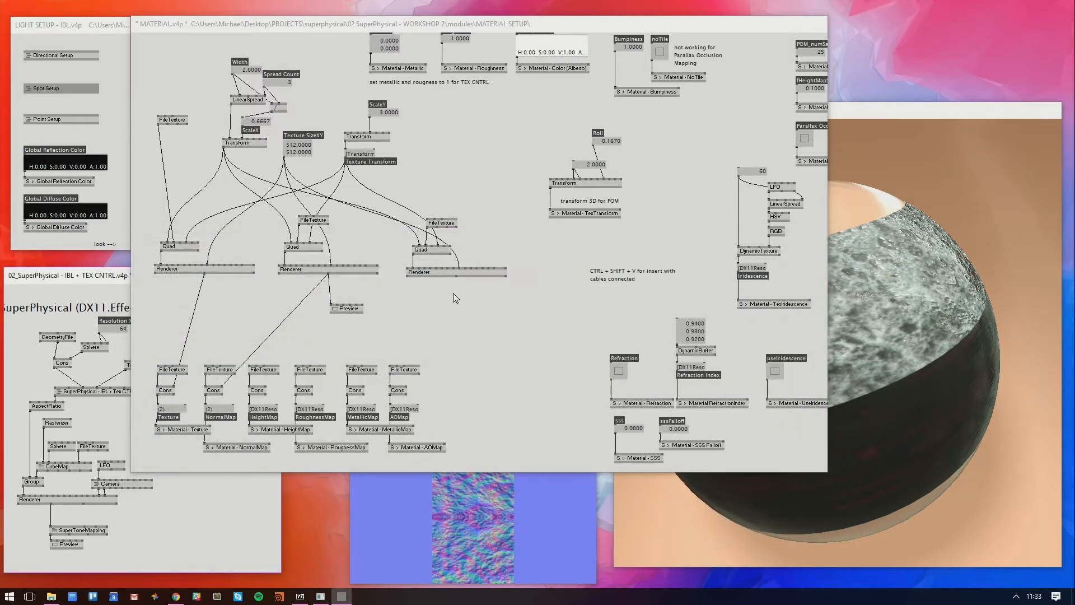
Connect the third Renderer's output to the RoughnessMap Cons and inspect the striped sphere in the render preview
{"action": "left_click", "coordinate": [456, 275]}
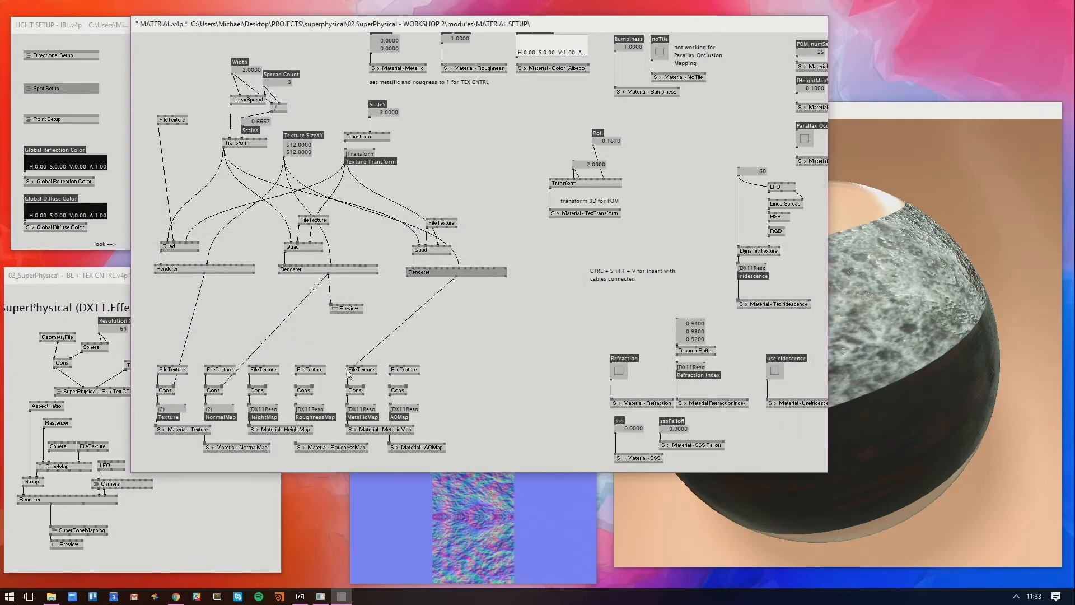
{"action": "left_click", "coordinate": [312, 386]}
{"action": "left_click", "coordinate": [879, 308]}
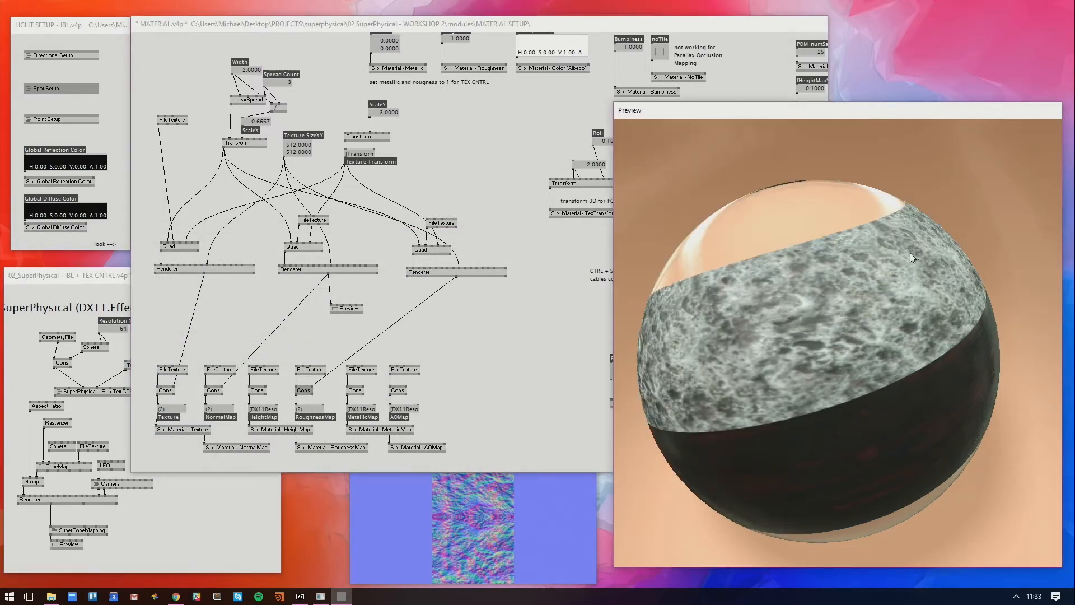
{"action": "left_click_drag", "start_coordinate": [778, 318], "coordinate": [868, 368]}
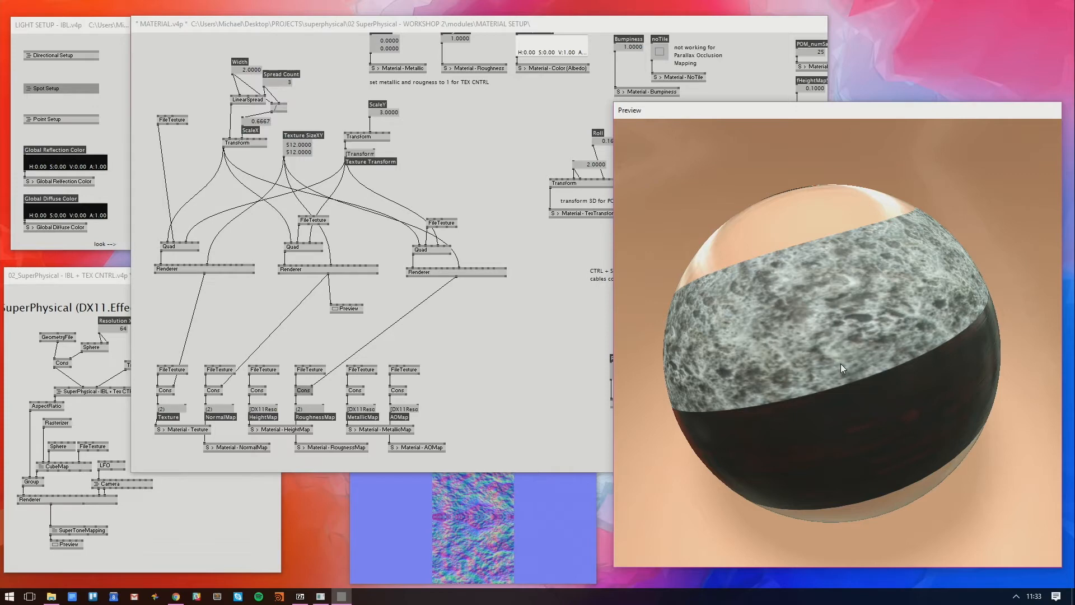
{"action": "left_click_drag", "start_coordinate": [841, 364], "coordinate": [809, 375]}
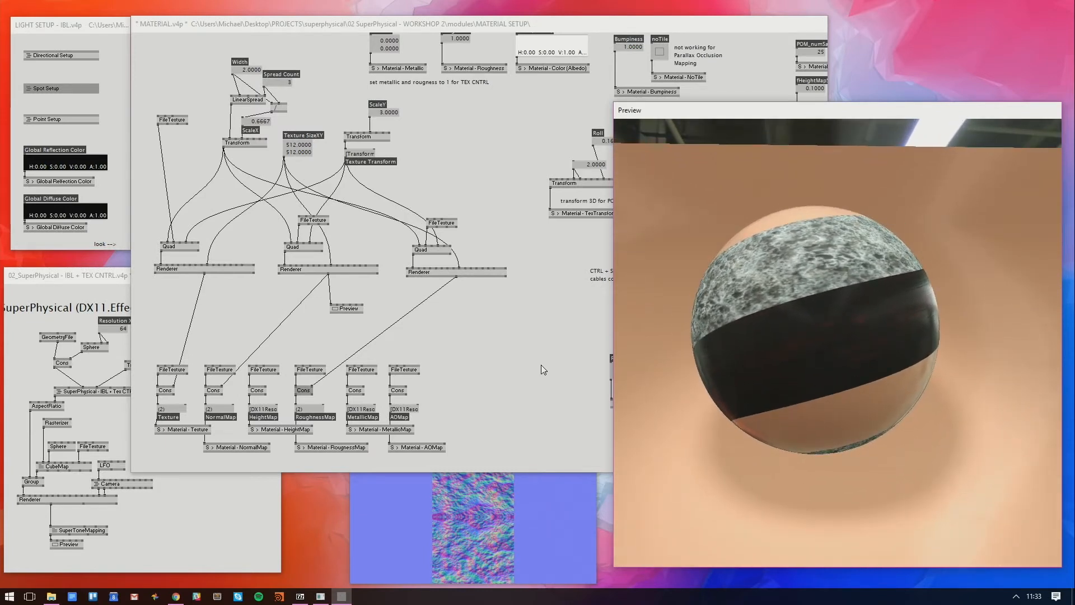
Open the Point Setup patch, move the normal map preview out of the way, and set the point light count to 1
{"action": "right_click", "coordinate": [69, 120]}
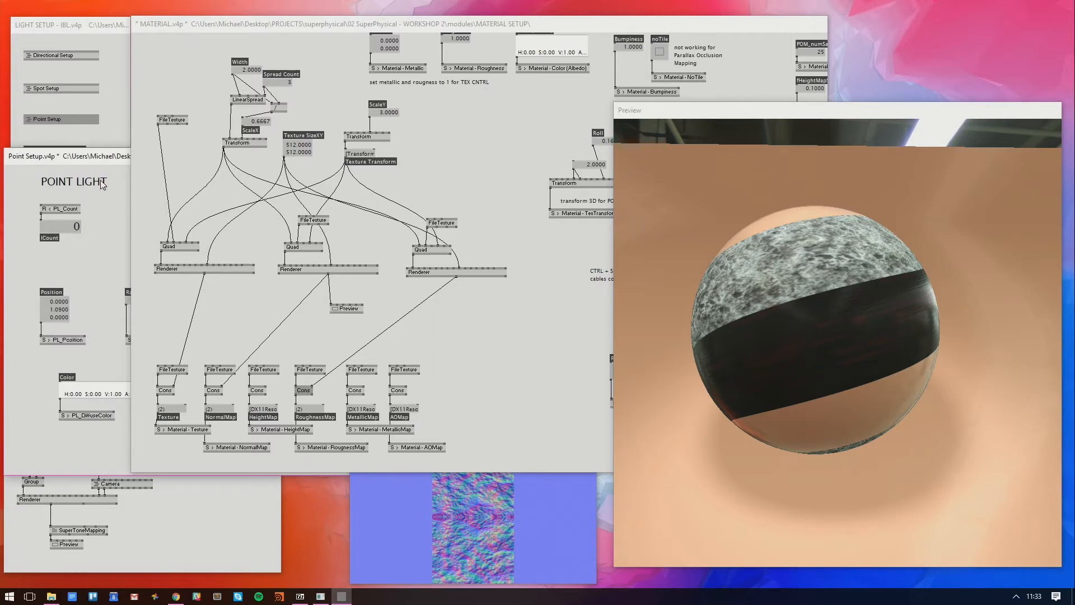
{"action": "left_click", "coordinate": [144, 96]}
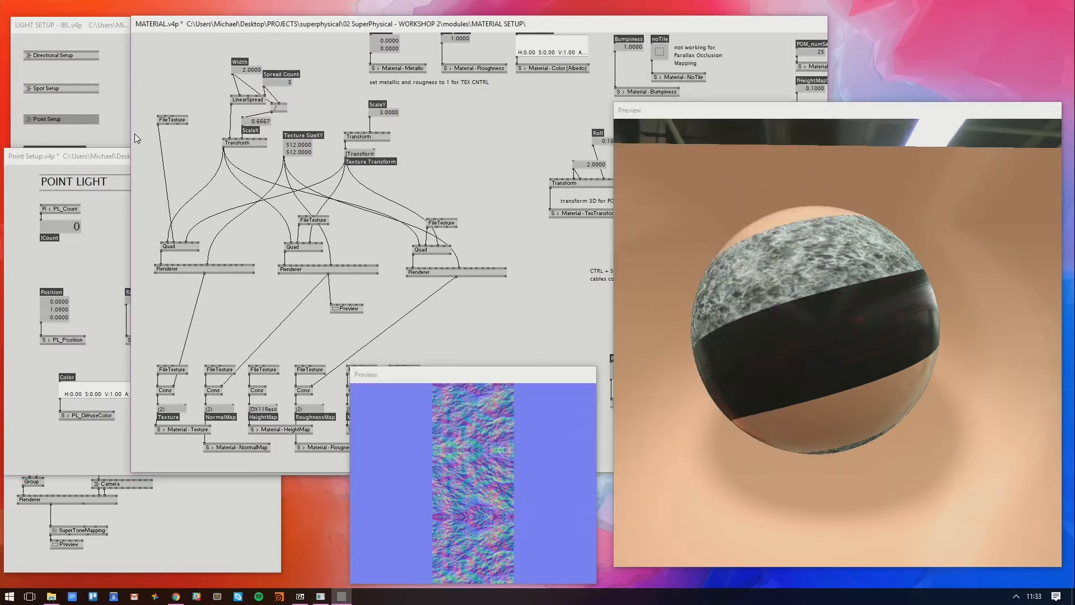
{"action": "left_click", "coordinate": [118, 163]}
{"action": "left_click_drag", "start_coordinate": [414, 377], "coordinate": [406, 529]}
{"action": "left_click", "coordinate": [312, 269]}
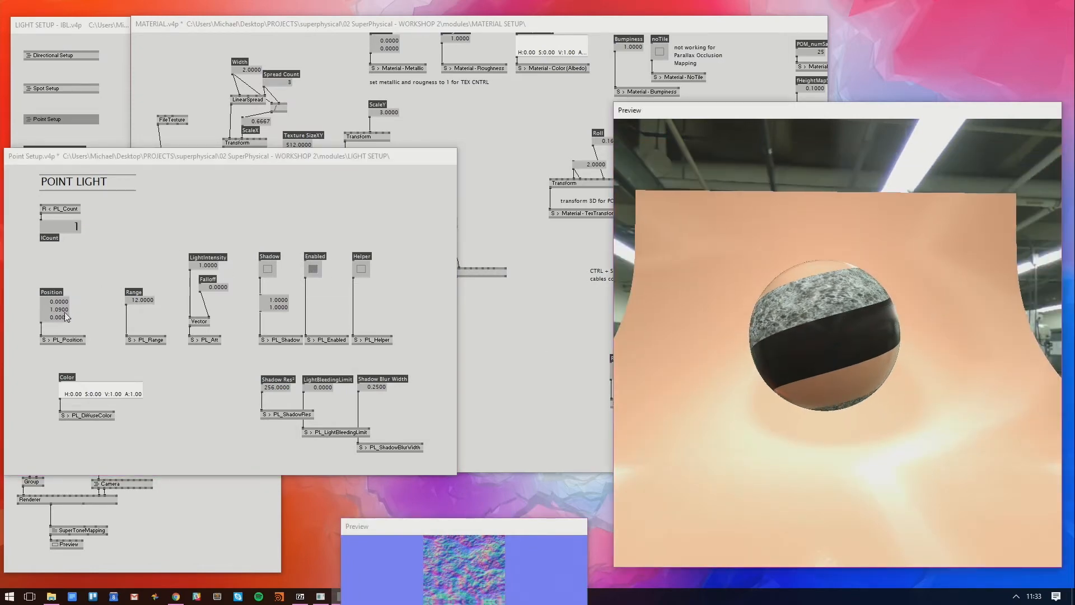
Turn on the point light's Helper, move the light to about 0.30, 1.09, 0.84 and set its Range to 4.03
{"action": "left_click_drag", "start_coordinate": [61, 316], "coordinate": [61, 241]}
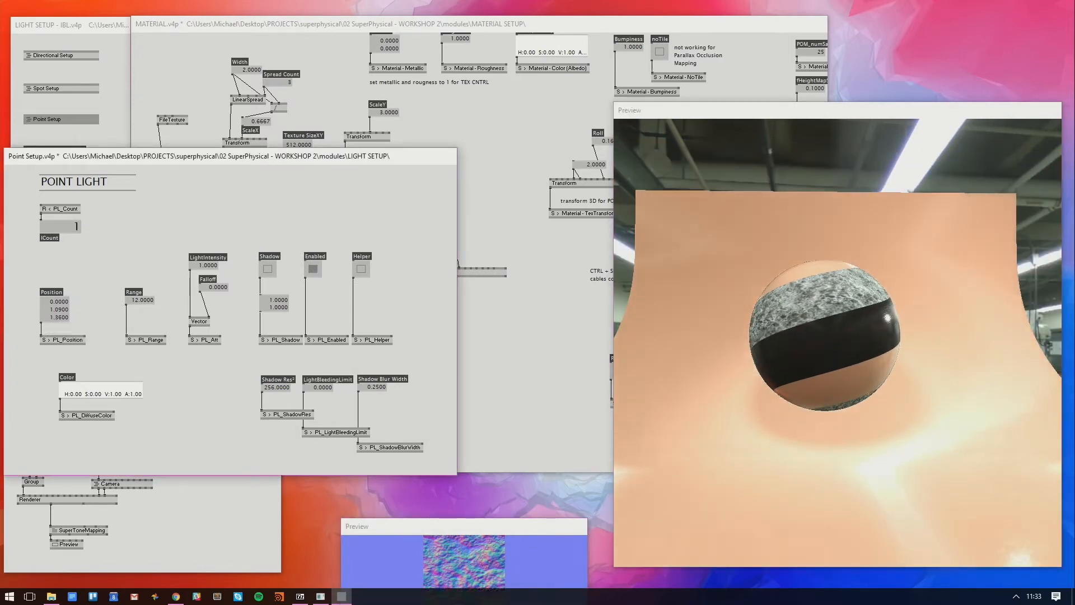
{"action": "left_click_drag", "start_coordinate": [62, 301], "coordinate": [56, 346]}
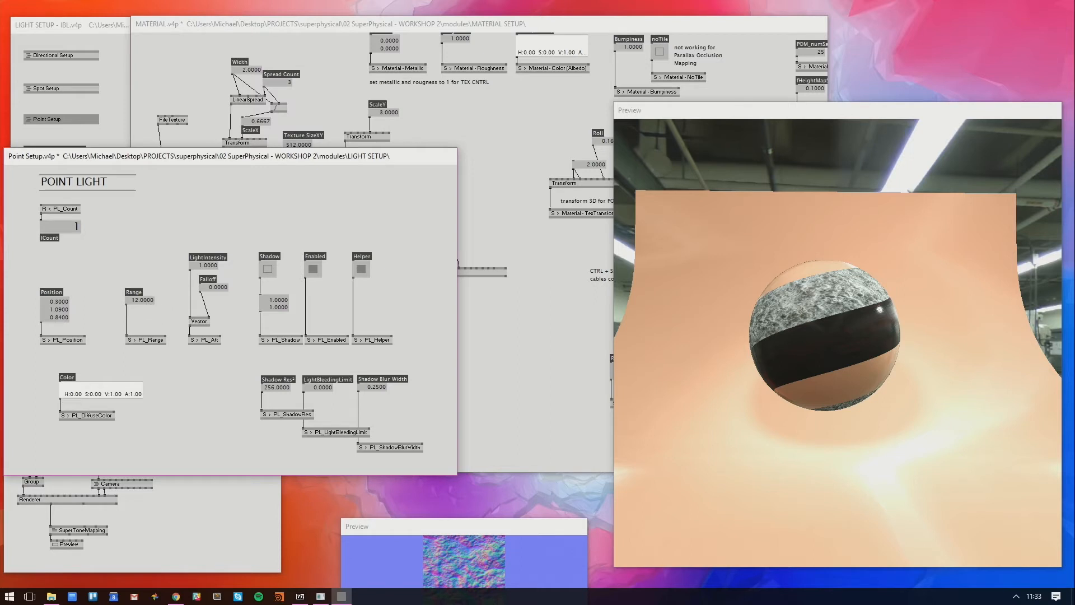
{"action": "left_click_drag", "start_coordinate": [142, 300], "coordinate": [142, 398]}
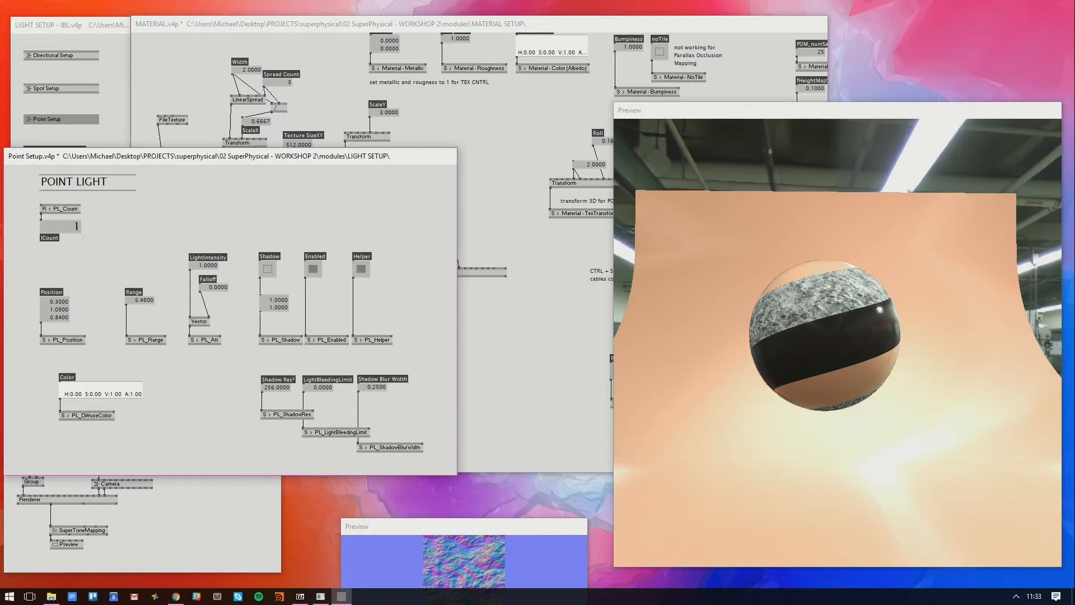
{"action": "left_click_drag", "start_coordinate": [142, 300], "coordinate": [142, 278]}
{"action": "left_click_drag", "start_coordinate": [933, 374], "coordinate": [904, 304]}
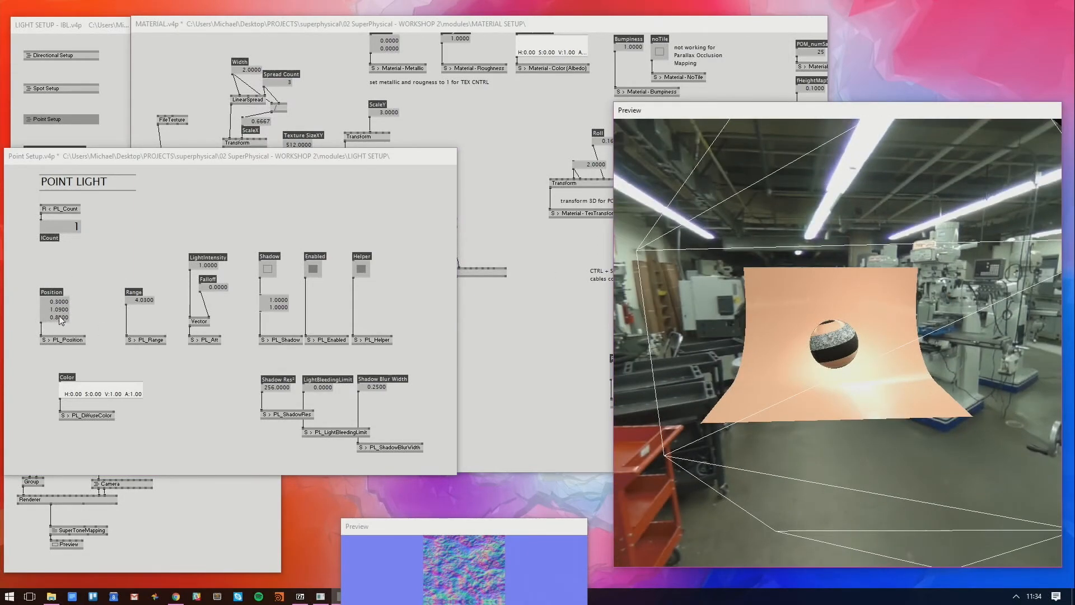
Adjust the point light's position to 1.74, 0.98, 1.11 while checking it against the sphere from several angles
{"action": "left_click_drag", "start_coordinate": [59, 317], "coordinate": [60, 291]}
{"action": "left_click_drag", "start_coordinate": [737, 380], "coordinate": [937, 181]}
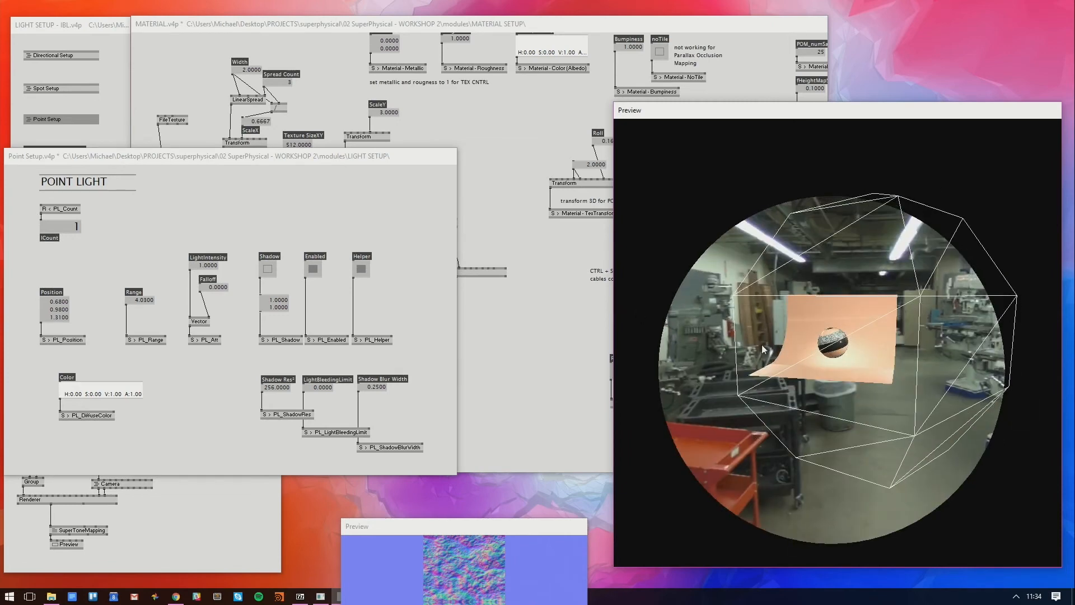
{"action": "left_click_drag", "start_coordinate": [825, 317], "coordinate": [730, 585]}
{"action": "left_click_drag", "start_coordinate": [820, 408], "coordinate": [840, 184]}
{"action": "left_click_drag", "start_coordinate": [58, 308], "coordinate": [59, 317]}
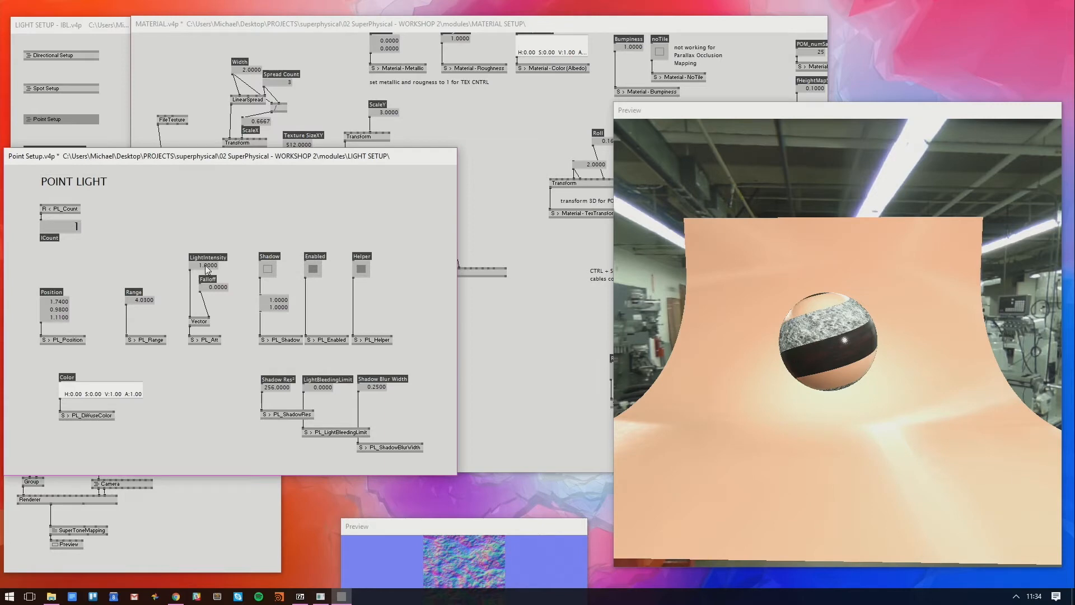
Set the point light's LightIntensity to 0.39 and hide the Point Setup patch to view the sphere's highlight up close
{"action": "left_click_drag", "start_coordinate": [207, 269], "coordinate": [207, 269]}
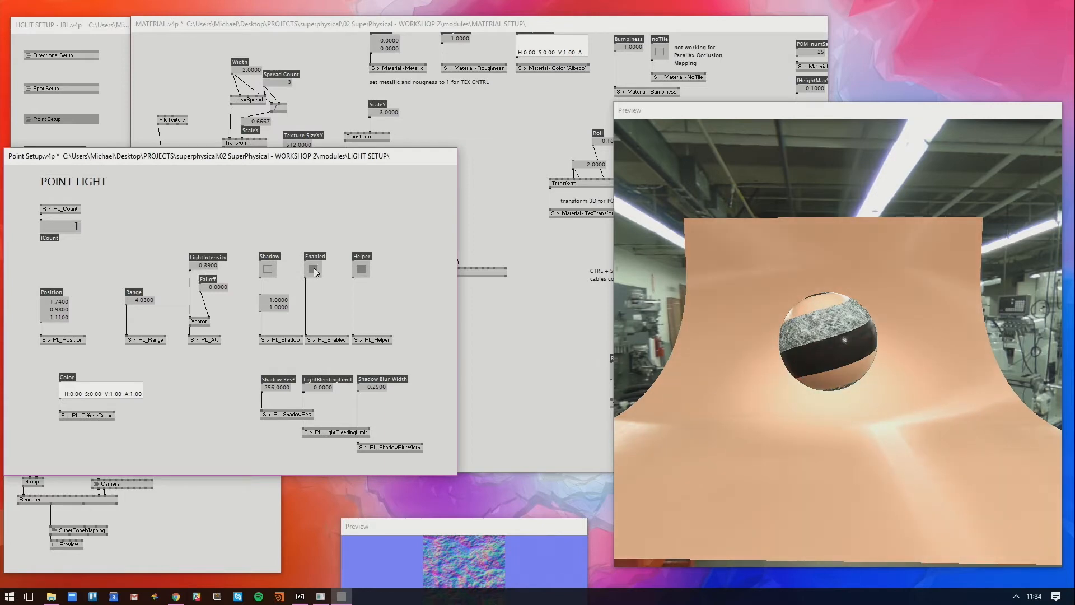
{"action": "key", "text": "alt+3"}
{"action": "left_click_drag", "start_coordinate": [721, 367], "coordinate": [812, 388]}
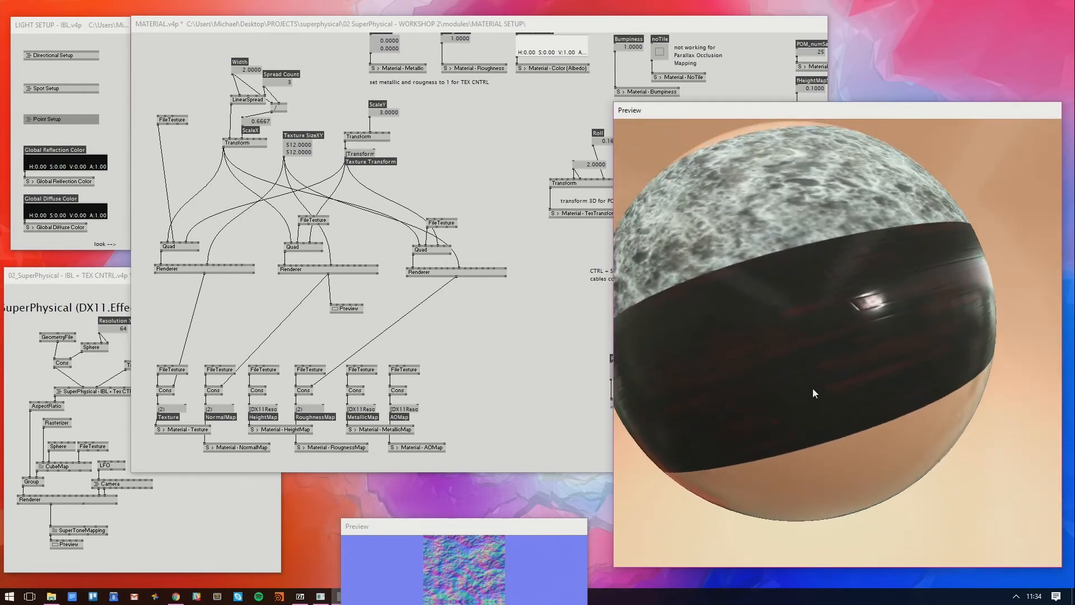
{"action": "left_click", "coordinate": [552, 386]}
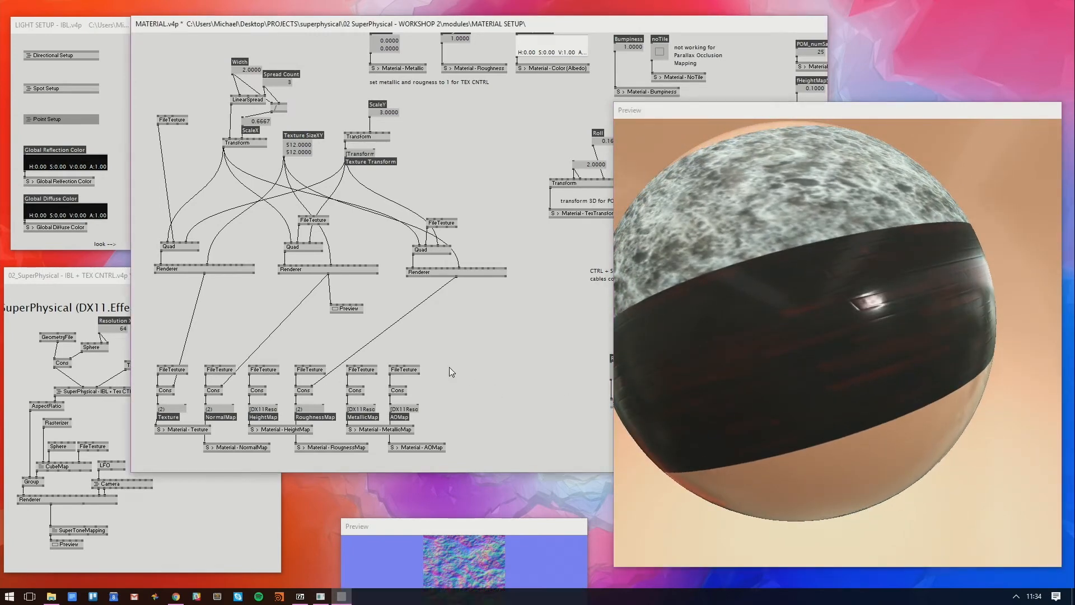
{"action": "mouse_move", "coordinate": [474, 336]}
{"action": "left_mouse_down"}
{"action": "mouse_move", "coordinate": [444, 374]}
{"action": "mouse_move", "coordinate": [483, 328]}
{"action": "left_mouse_up"}
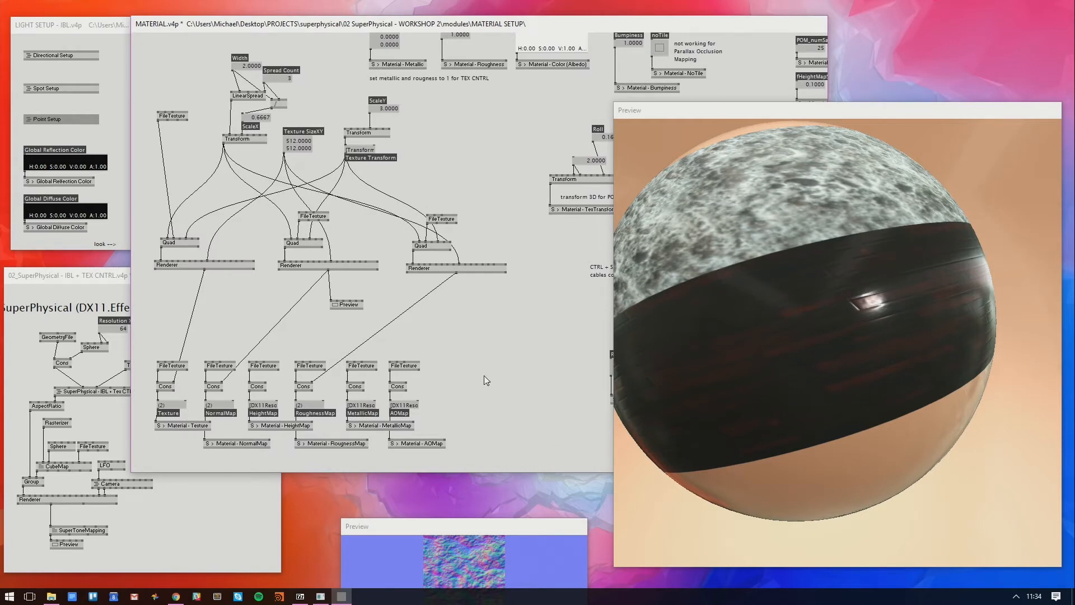
{"action": "left_click", "coordinate": [101, 288]}
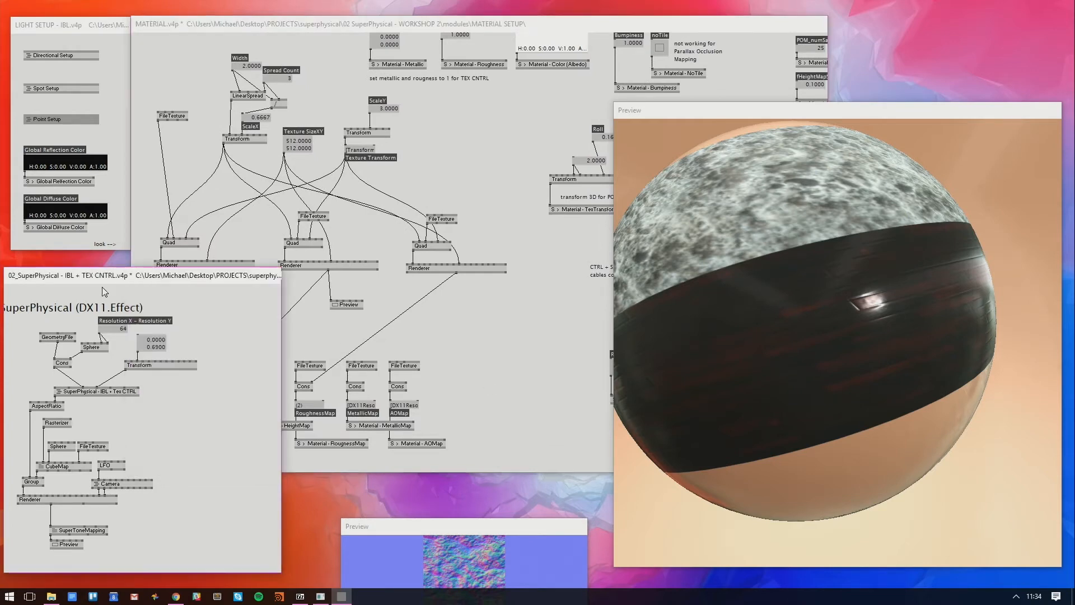
{"action": "left_click", "coordinate": [118, 211]}
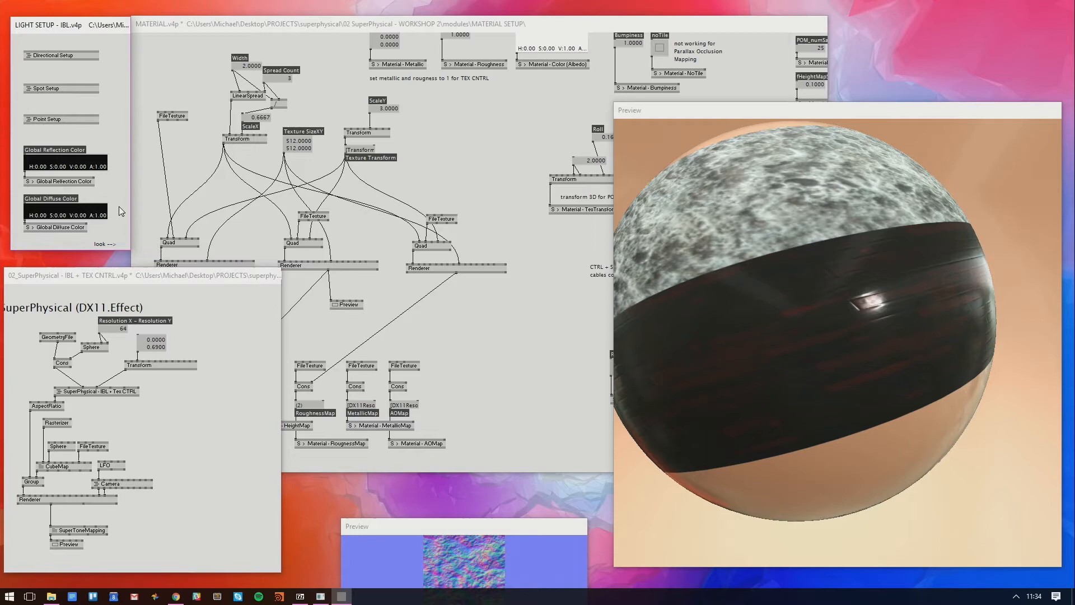
{"action": "left_click", "coordinate": [234, 358]}
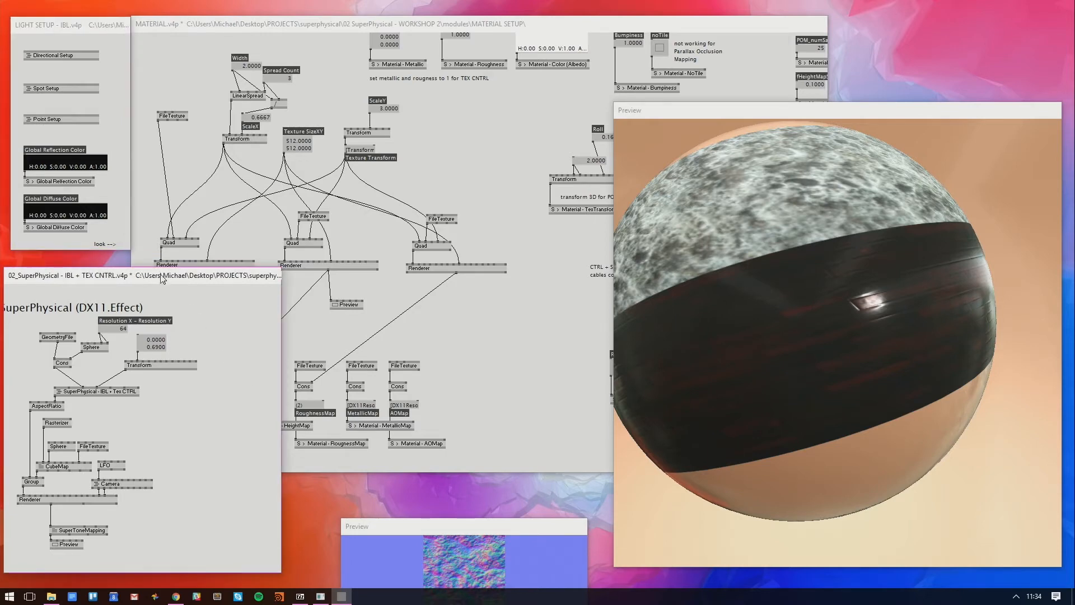
Reopen the Point Setup patch and examine the point light's helper and range around the sphere from several viewing angles
{"action": "right_click", "coordinate": [40, 119]}
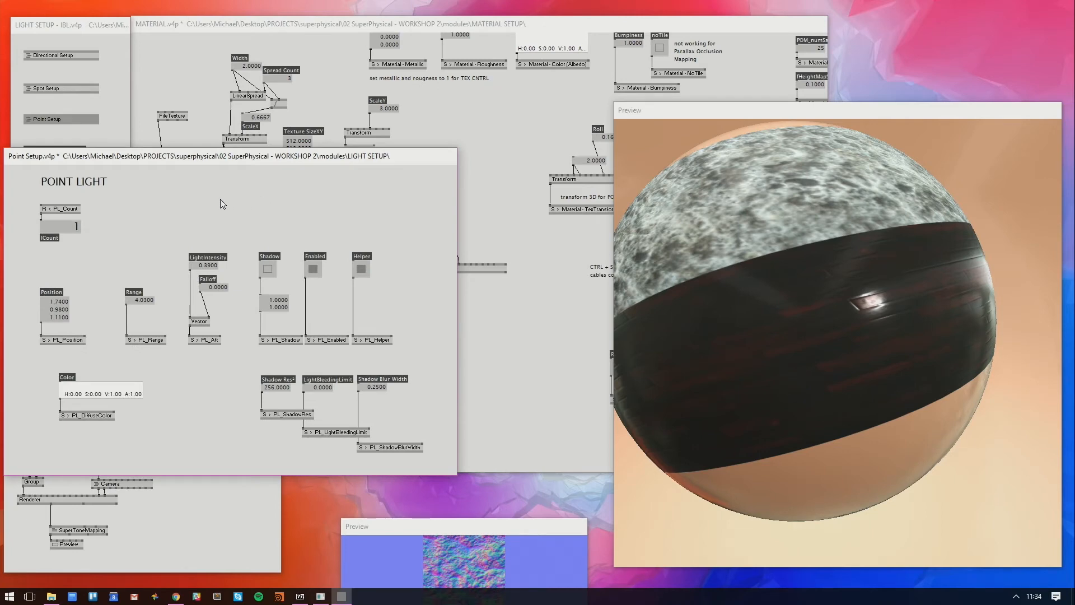
{"action": "left_click_drag", "start_coordinate": [878, 371], "coordinate": [859, 235]}
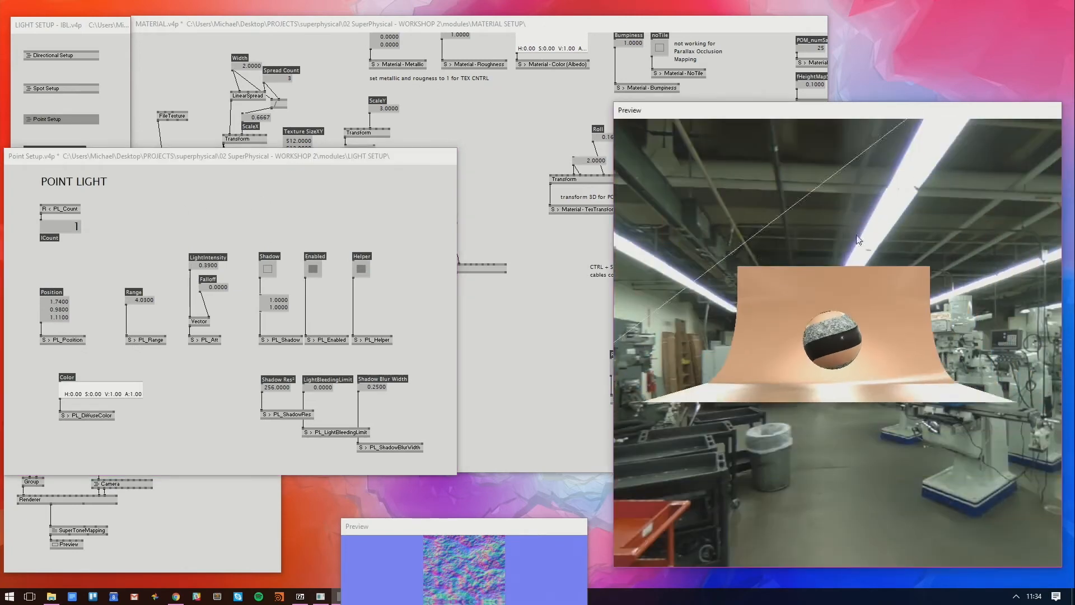
{"action": "left_click_drag", "start_coordinate": [861, 350], "coordinate": [851, 82]}
{"action": "left_click_drag", "start_coordinate": [840, 224], "coordinate": [776, 278]}
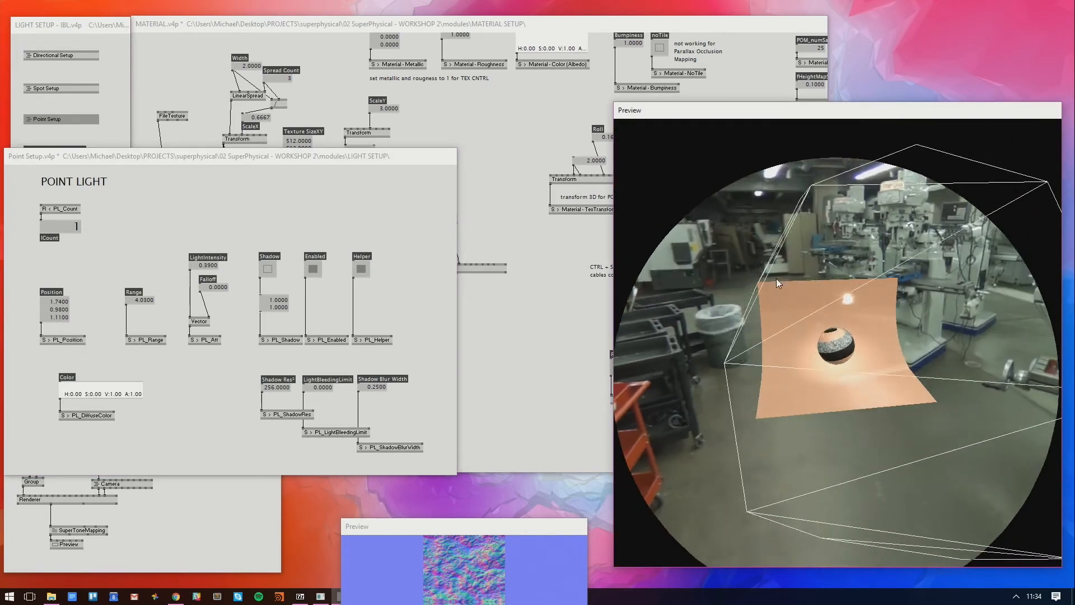
{"action": "left_click_drag", "start_coordinate": [812, 336], "coordinate": [865, 225]}
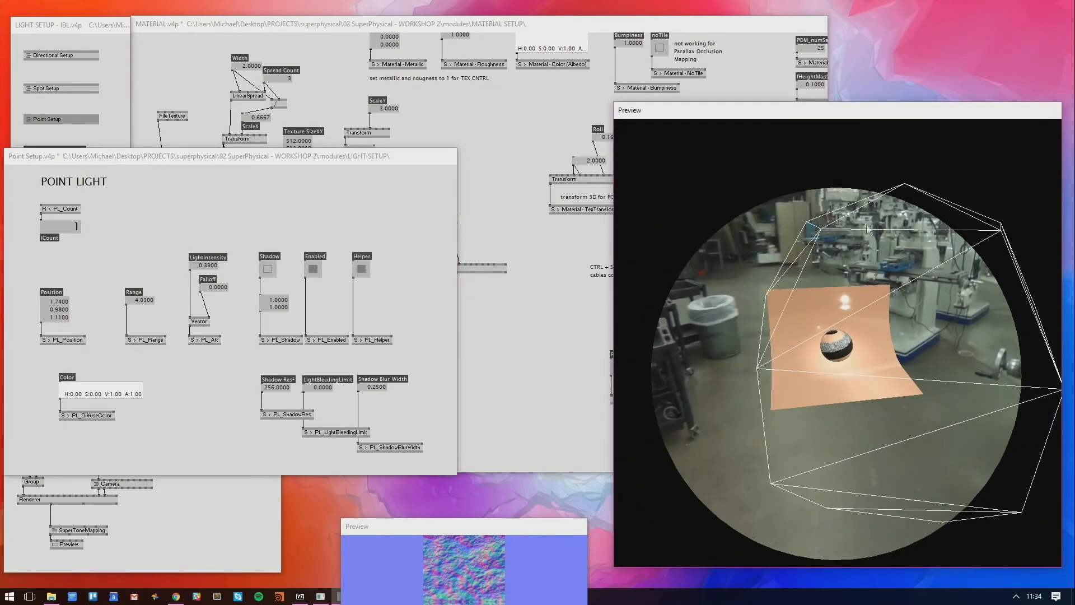
{"action": "left_click_drag", "start_coordinate": [890, 336], "coordinate": [826, 303]}
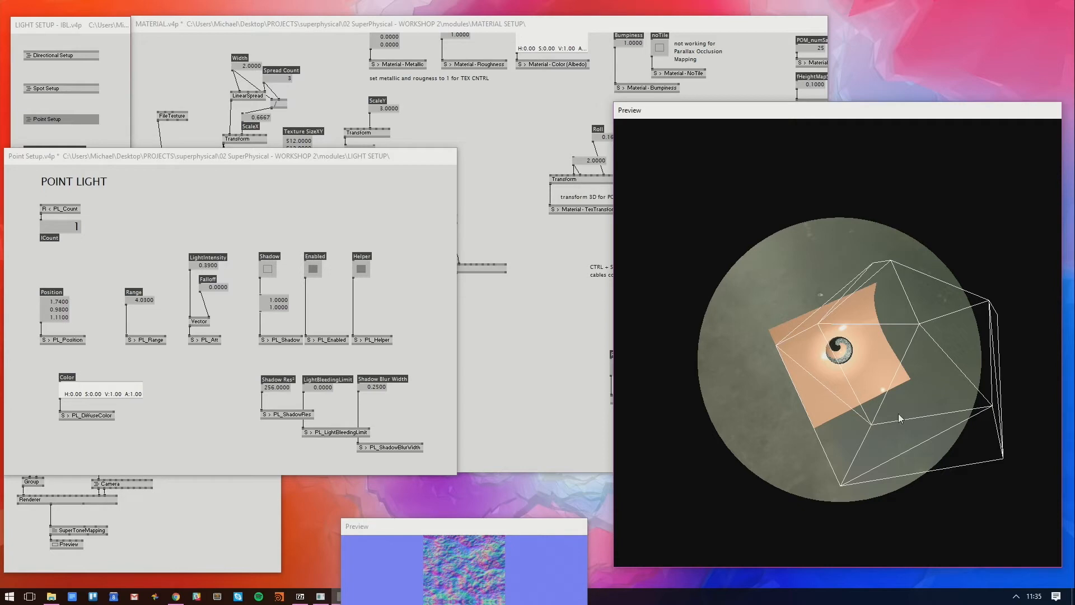
{"action": "left_click_drag", "start_coordinate": [898, 413], "coordinate": [855, 284]}
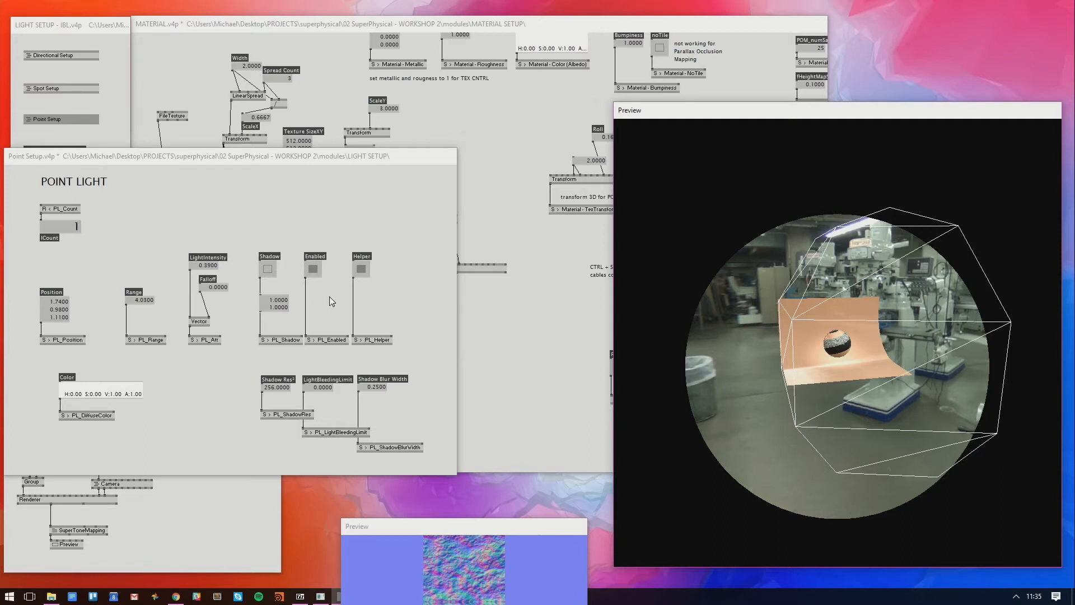
{"action": "left_click", "coordinate": [391, 252]}
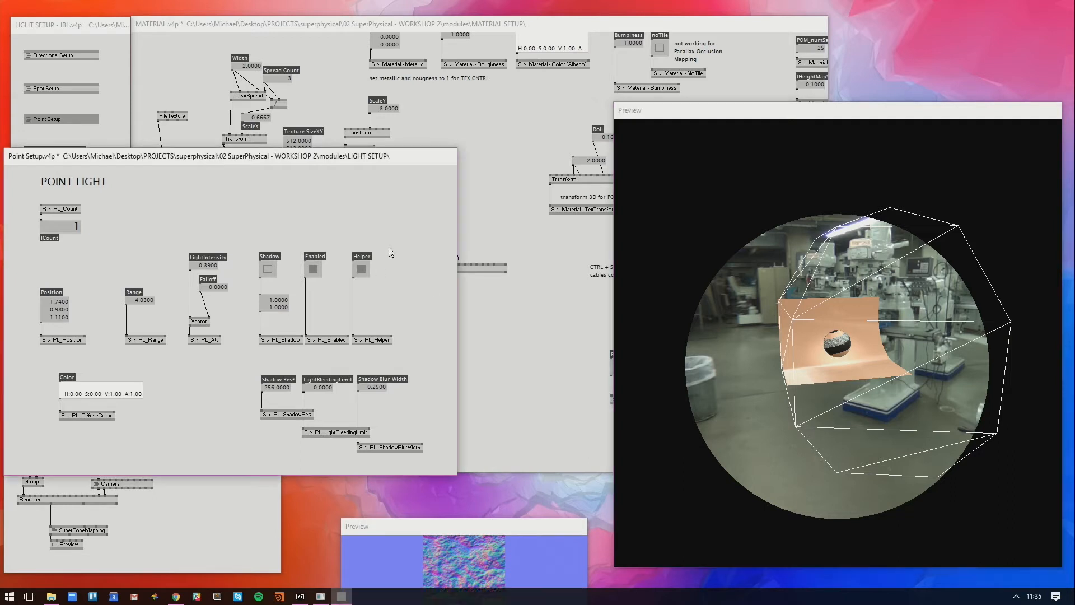
Turn off the point light's Helper and hide the Point Setup patch
{"action": "left_click", "coordinate": [363, 272]}
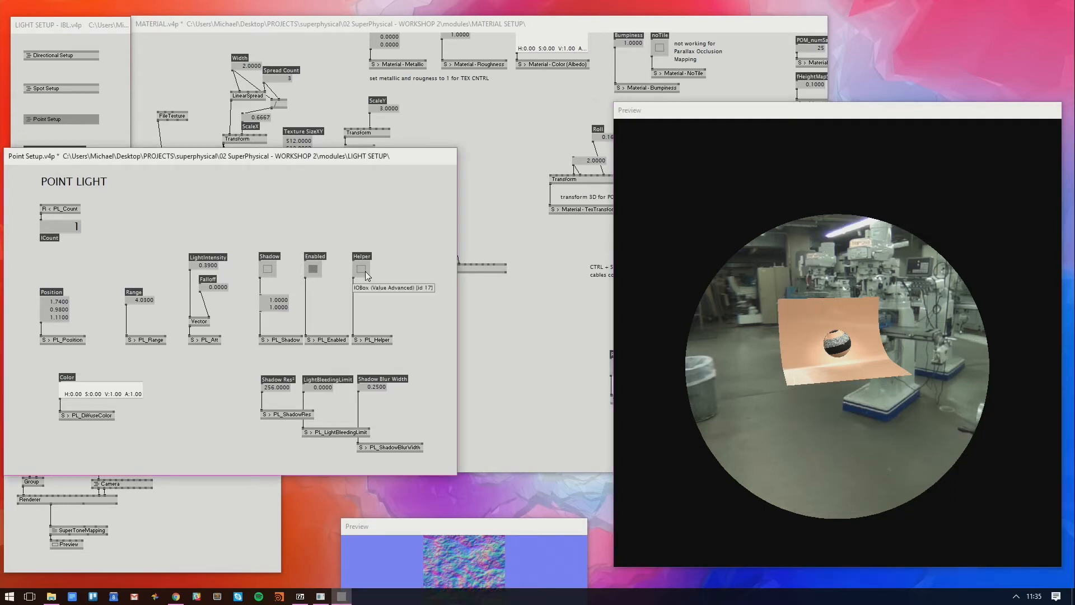
{"action": "right_click", "coordinate": [395, 224]}
Switch to Chrome, review the Marmoset physically-based rendering article and the LearnOpenGL PBR Theory page, and return to the vvvv patches
{"action": "left_click", "coordinate": [174, 597]}
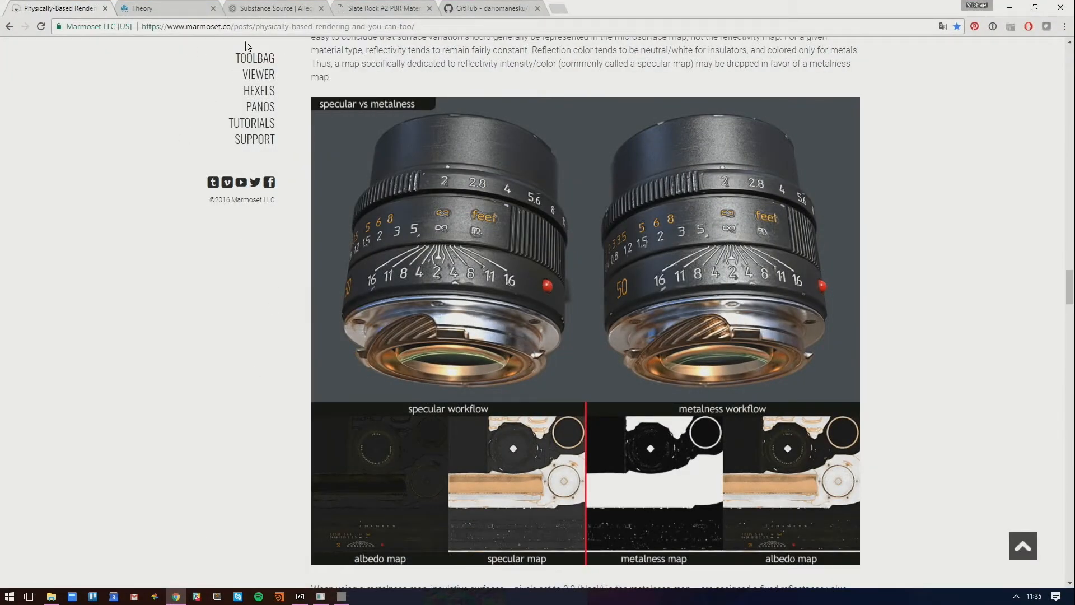
{"action": "scroll", "coordinate": [424, 120], "scroll_direction": "up", "scroll_amount": 5}
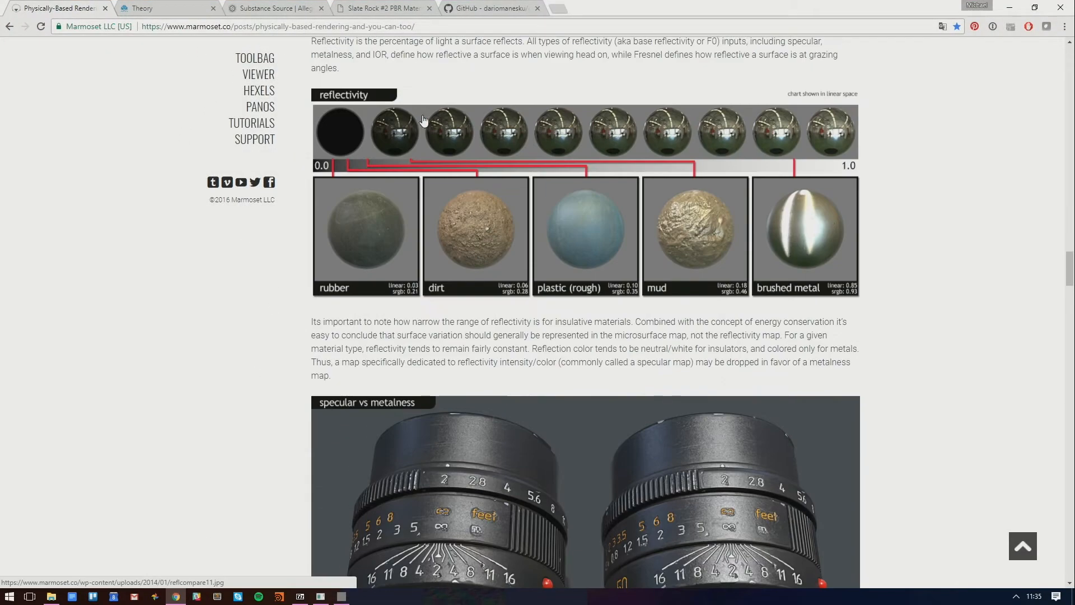
{"action": "left_click", "coordinate": [302, 27]}
{"action": "double_click", "coordinate": [302, 26]}
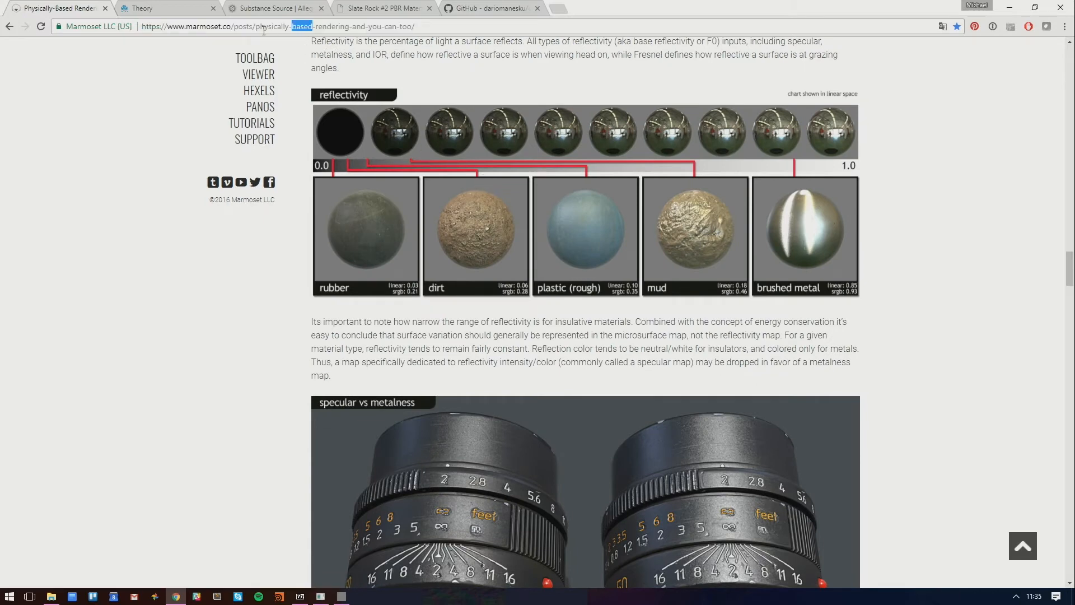
{"action": "left_click_drag", "start_coordinate": [256, 27], "coordinate": [415, 28]}
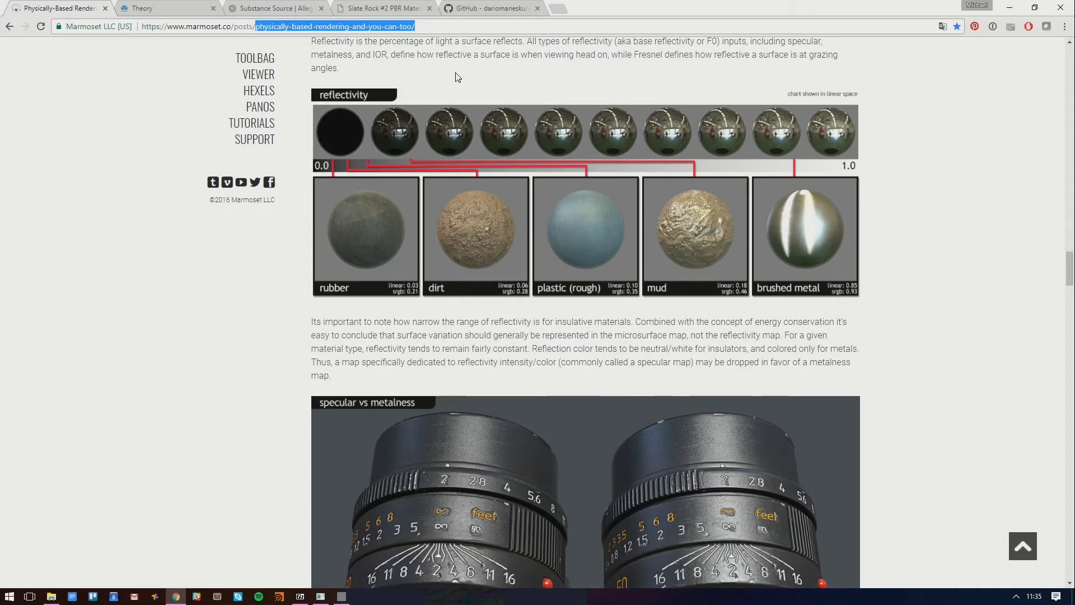
{"action": "left_click", "coordinate": [152, 12]}
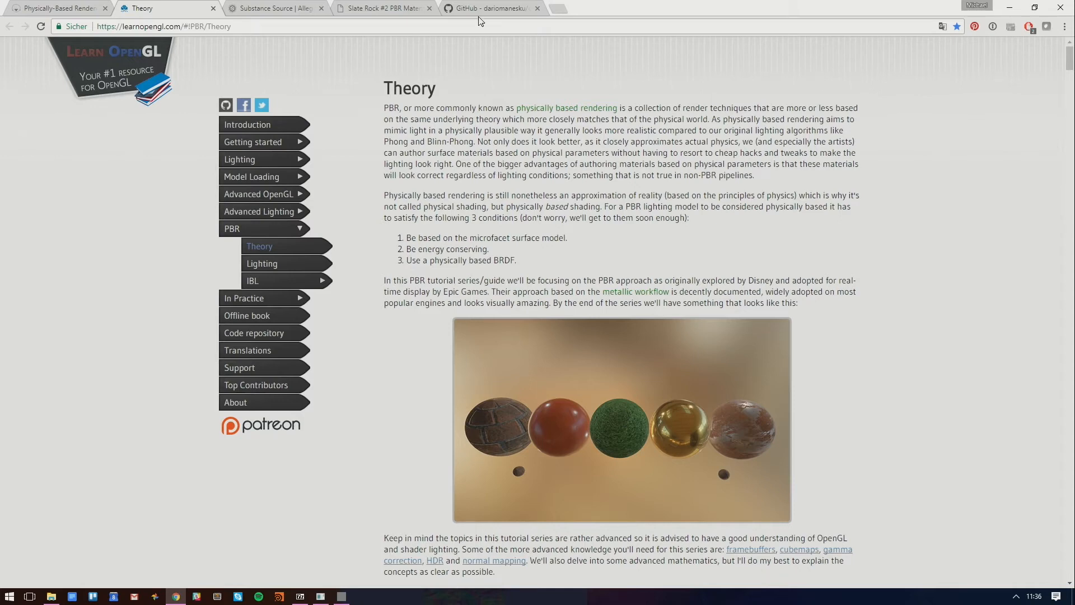
{"action": "left_click", "coordinate": [1009, 7]}
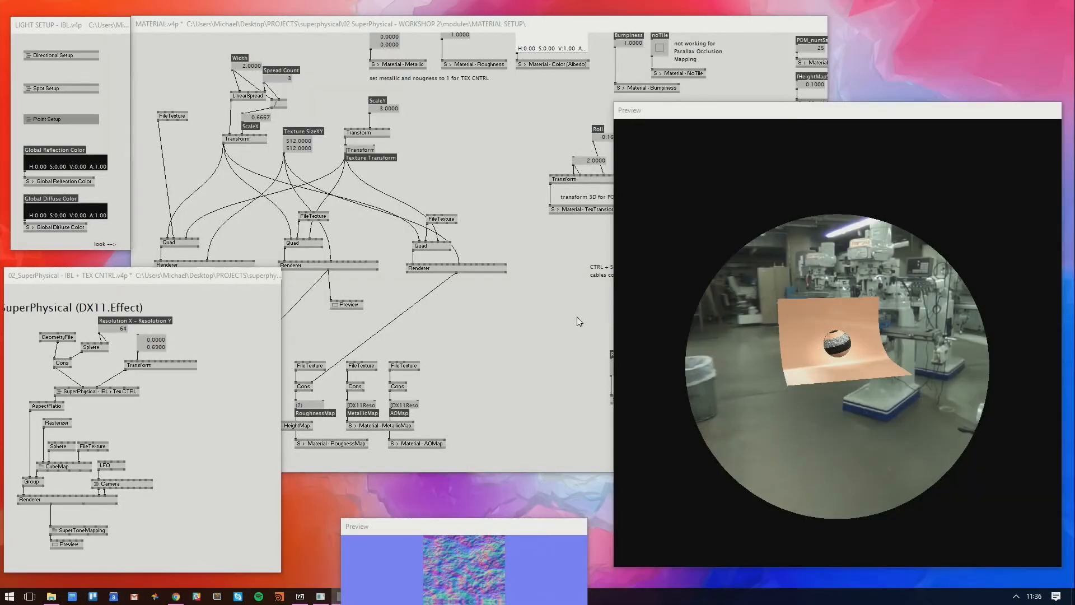
Examine the stone and dark wood stripes on the sphere from several distances and angles
{"action": "left_click_drag", "start_coordinate": [805, 358], "coordinate": [794, 389]}
{"action": "left_click", "coordinate": [521, 352]}
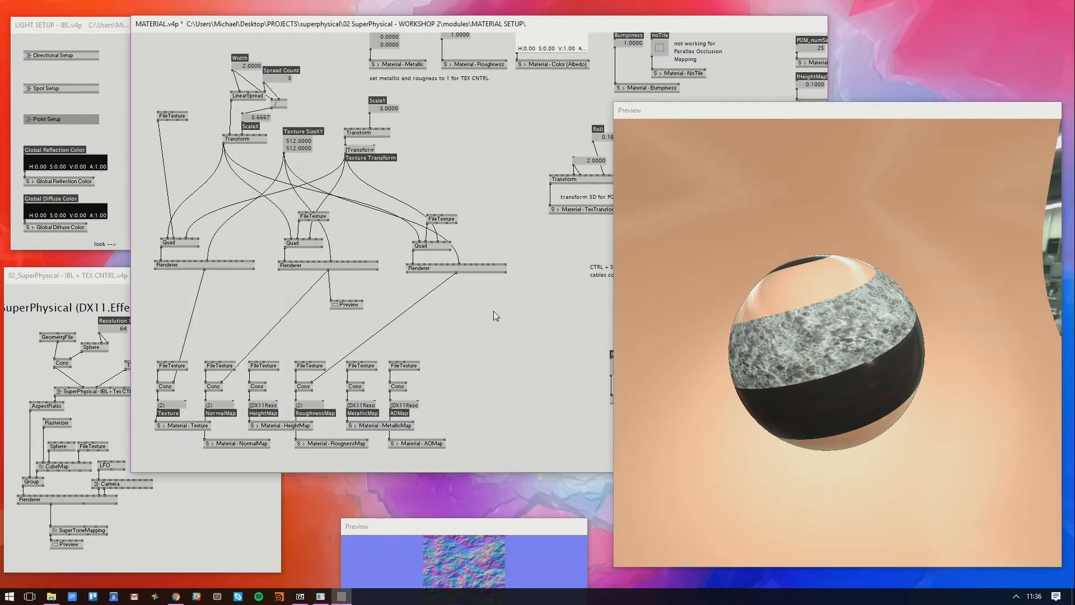
{"action": "left_click_drag", "start_coordinate": [818, 295], "coordinate": [798, 358]}
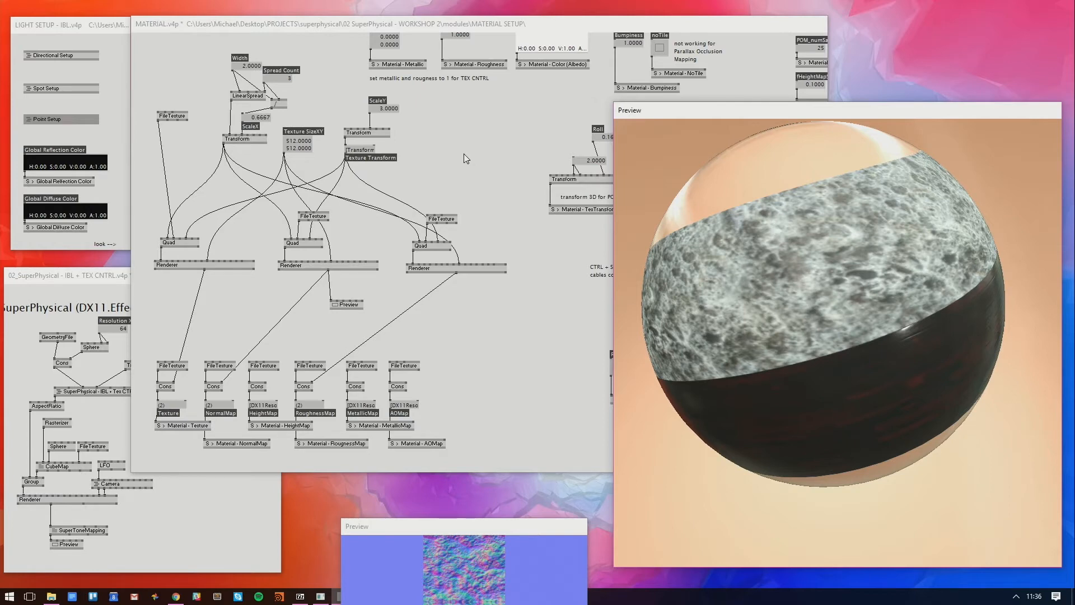
{"action": "left_click_drag", "start_coordinate": [795, 229], "coordinate": [842, 249]}
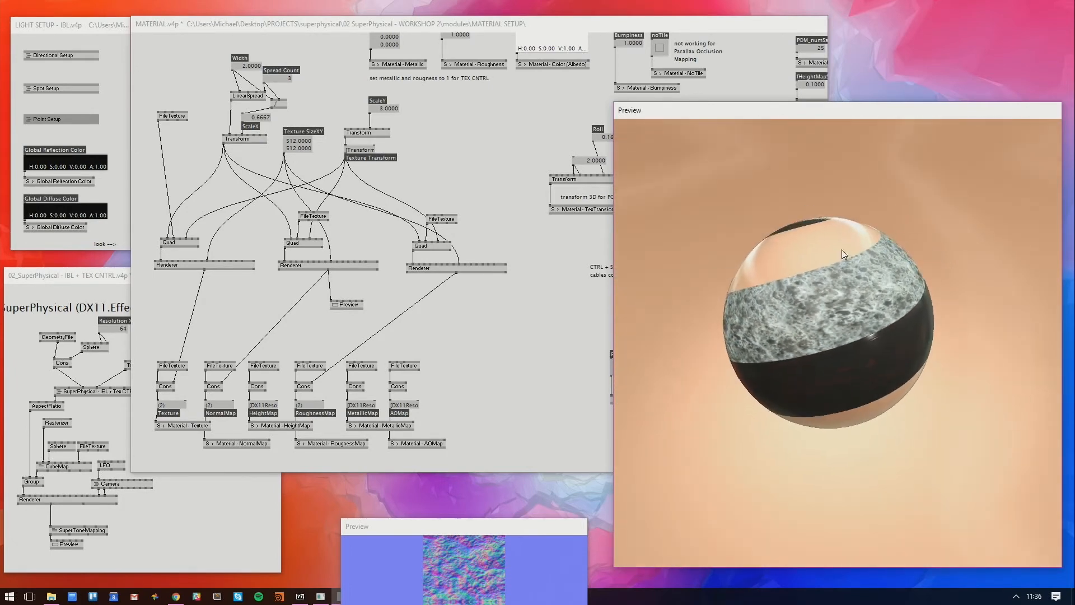
Remove the normal map preview from the material patch and set the Spread Count to 4
{"action": "left_click_drag", "start_coordinate": [535, 525], "coordinate": [534, 384]}
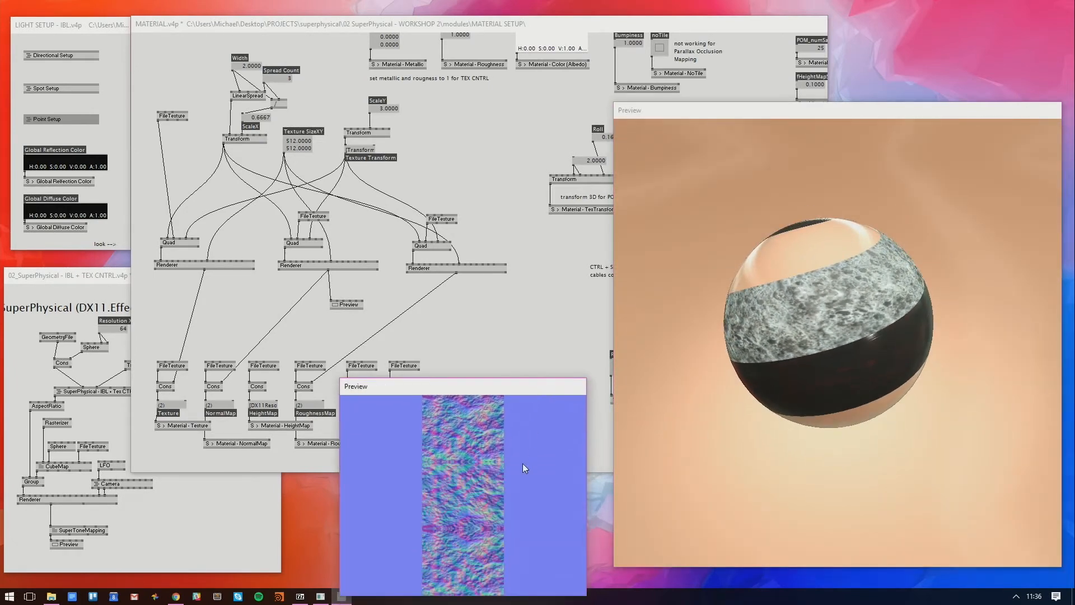
{"action": "key", "text": "alt+3"}
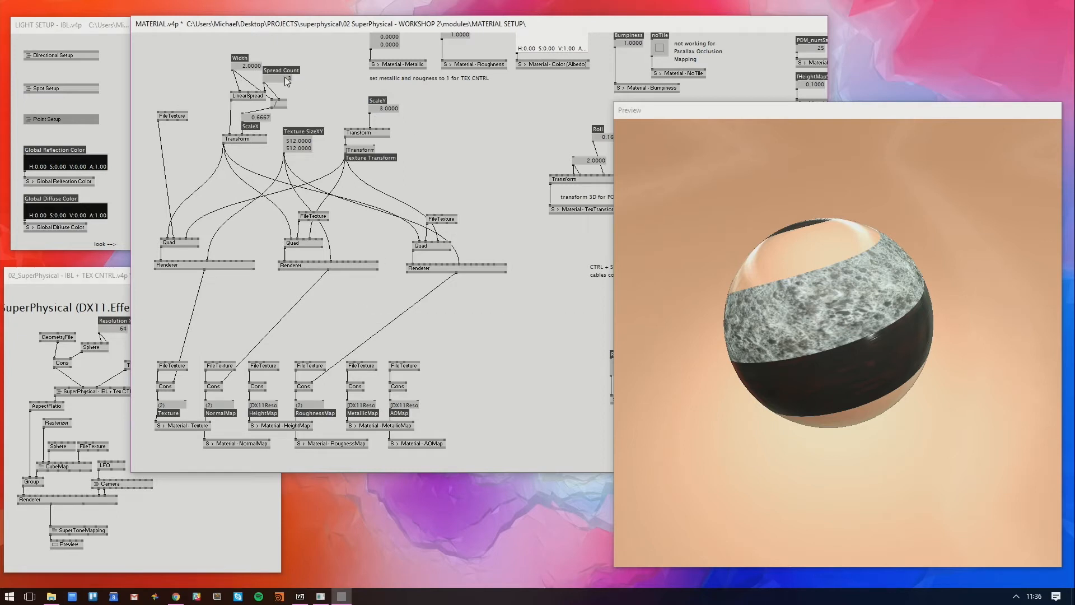
{"action": "left_click_drag", "start_coordinate": [286, 78], "coordinate": [285, 73]}
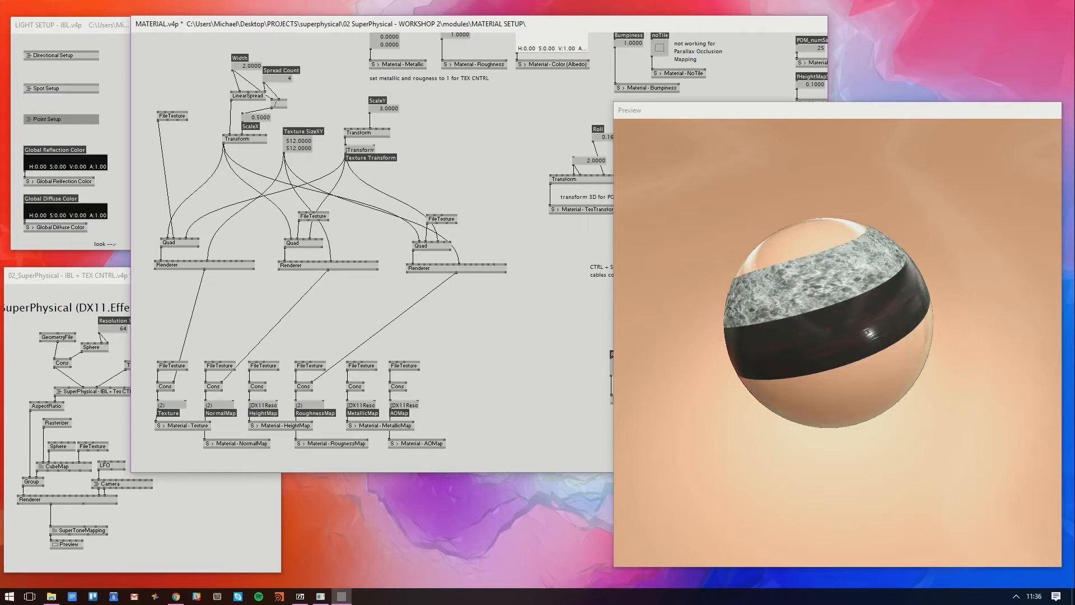
Add a Preview node, connect it to the color texture's Renderer and place its window below the renderer nodes
{"action": "double_click", "coordinate": [465, 333]}
{"action": "type", "text": "PR"}
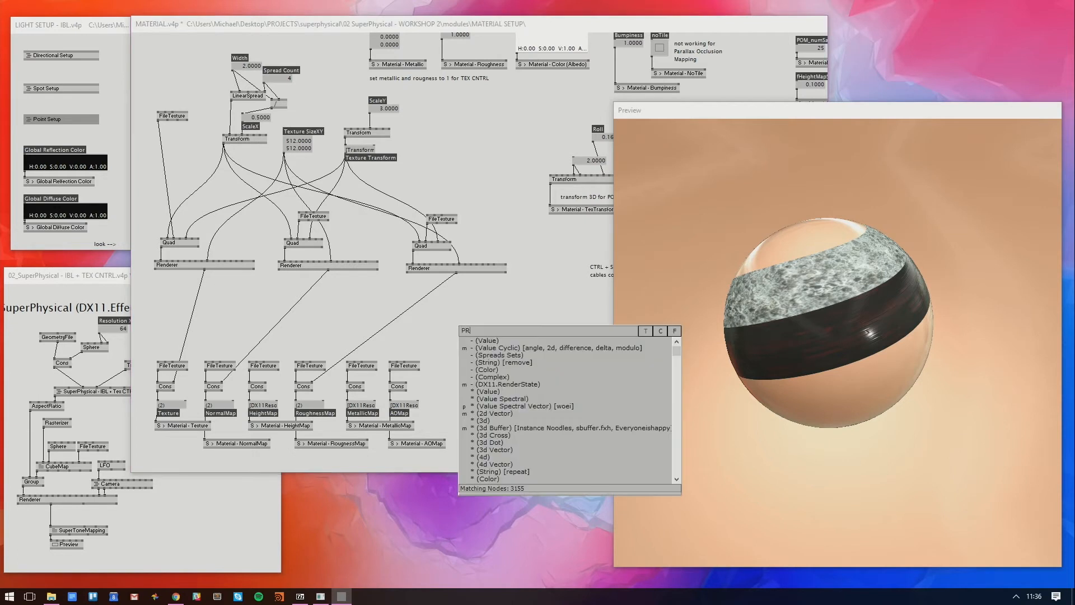
{"action": "type", "text": "EV"}
{"action": "left_click", "coordinate": [495, 349]}
{"action": "left_click", "coordinate": [507, 351]}
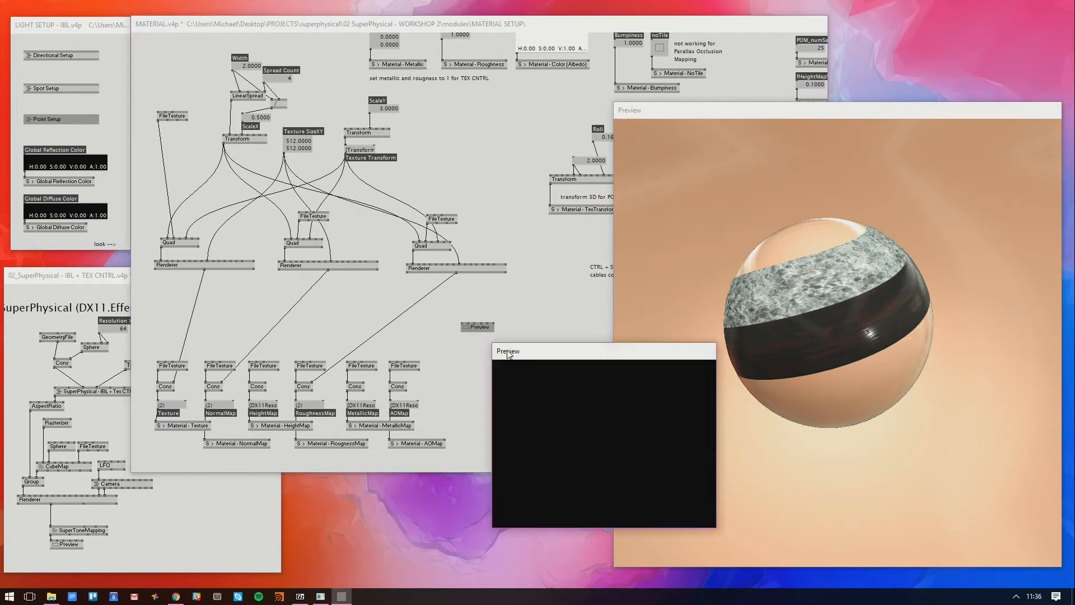
{"action": "left_click_drag", "start_coordinate": [508, 351], "coordinate": [408, 407]}
{"action": "left_click", "coordinate": [463, 323]}
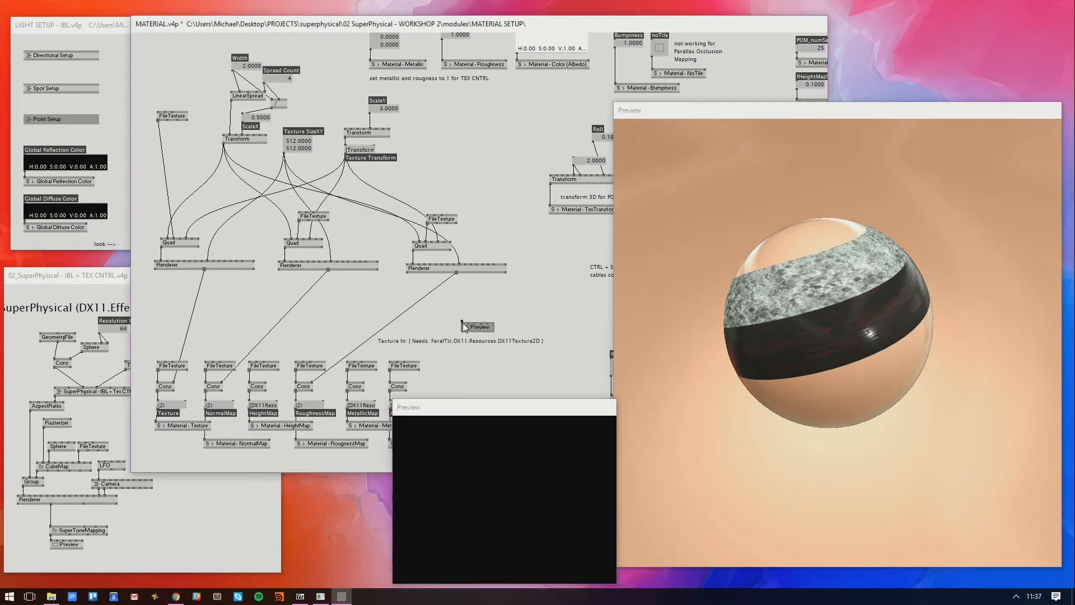
{"action": "left_click", "coordinate": [205, 269]}
{"action": "left_click_drag", "start_coordinate": [482, 409], "coordinate": [404, 377]}
Rearrange the Spread Count and division nodes and raise the three FileTexture nodes to make room above their Quads
{"action": "left_click_drag", "start_coordinate": [283, 78], "coordinate": [297, 63]}
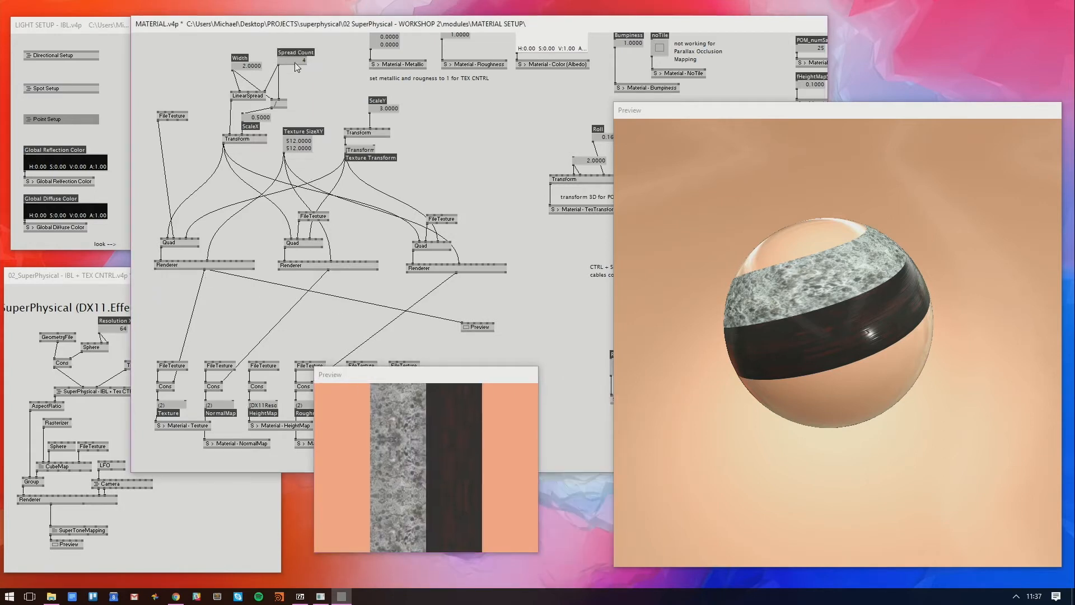
{"action": "left_click_drag", "start_coordinate": [279, 104], "coordinate": [287, 98]}
{"action": "left_click_drag", "start_coordinate": [174, 116], "coordinate": [193, 212]}
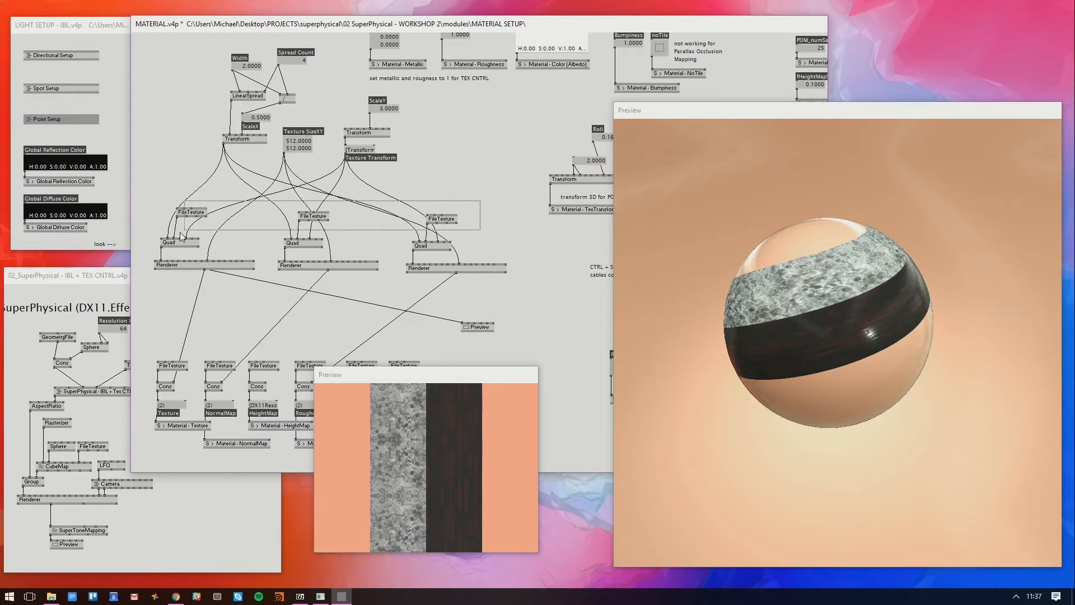
{"action": "left_click_drag", "start_coordinate": [192, 218], "coordinate": [193, 198]}
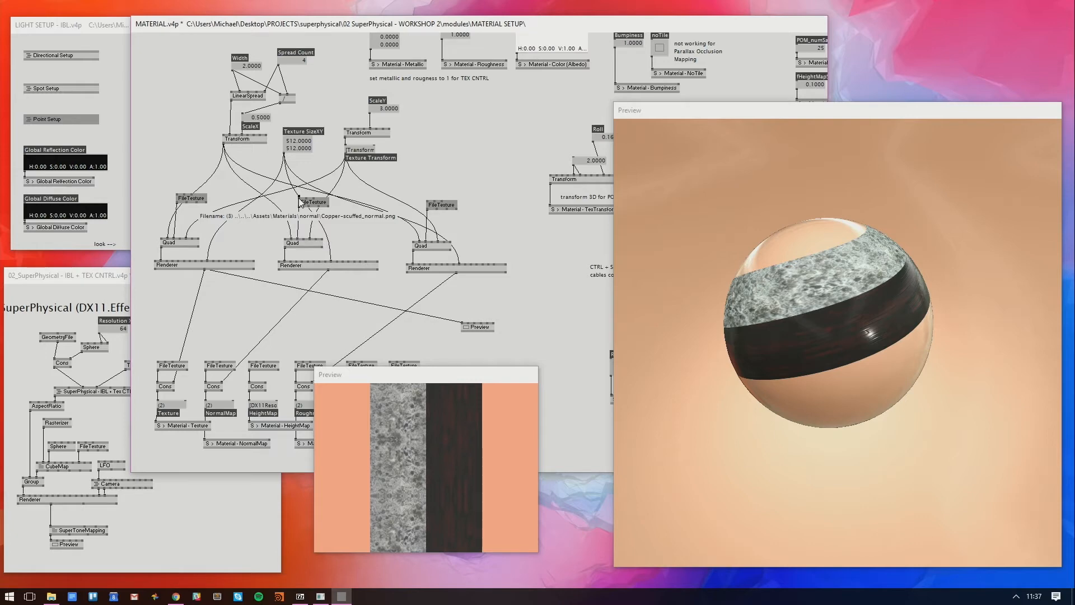
Insert a Cons (DX11.Texture 2d) node between the roughness FileTexture and its Quad
{"action": "double_click", "coordinate": [432, 175]}
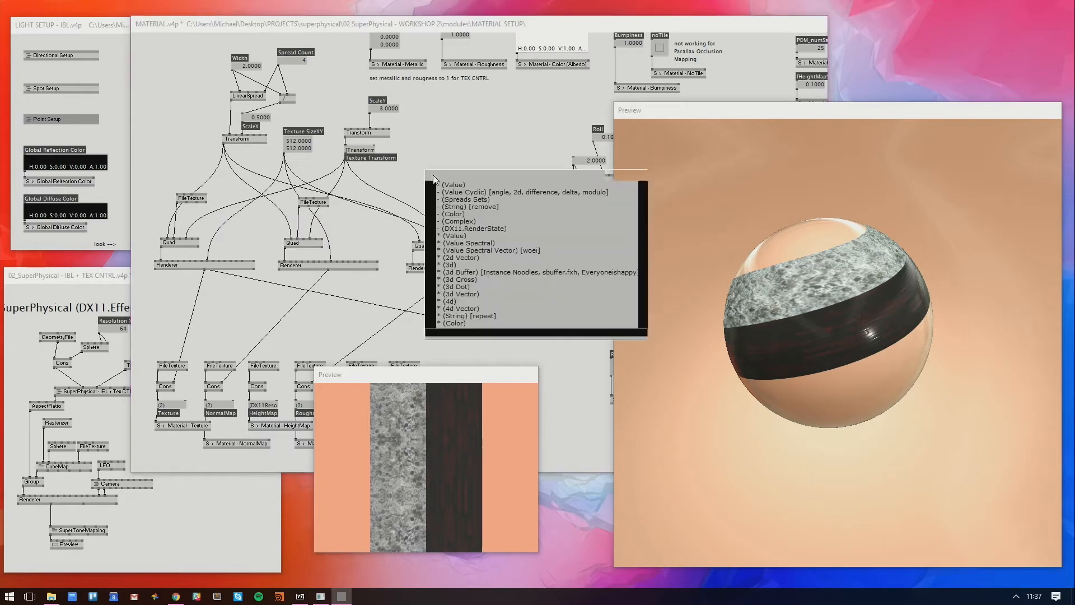
{"action": "type", "text": "CONS"}
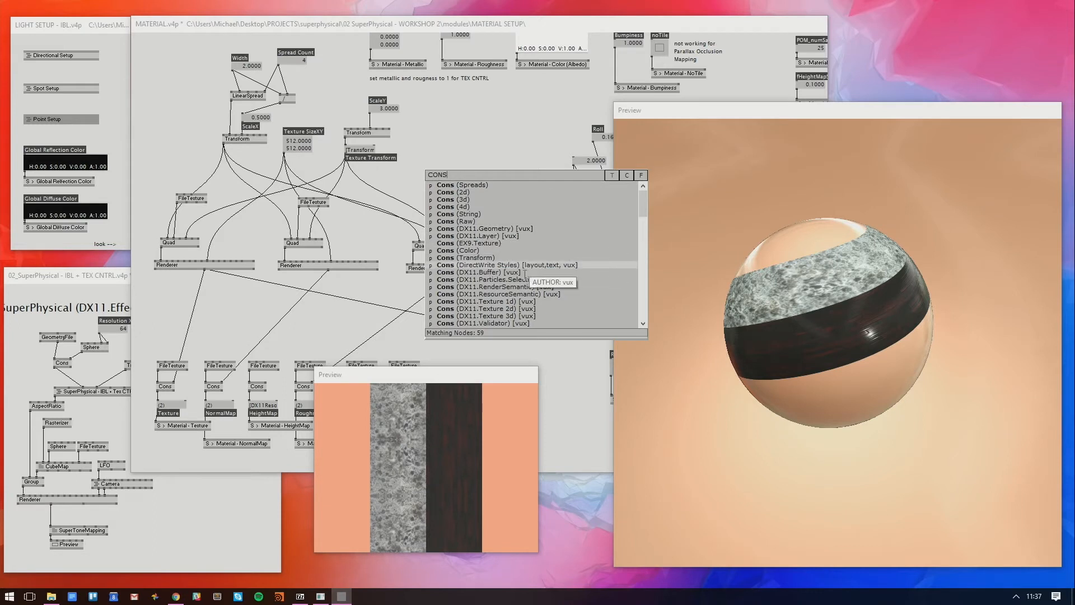
{"action": "left_click", "coordinate": [515, 309]}
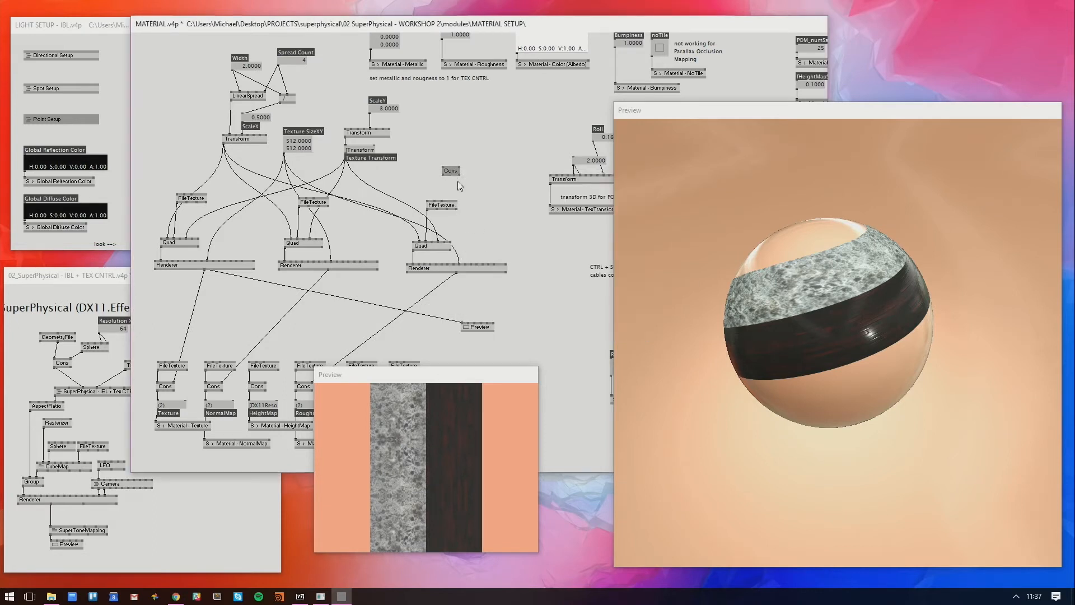
{"action": "left_click", "coordinate": [428, 208]}
{"action": "left_click", "coordinate": [453, 222]}
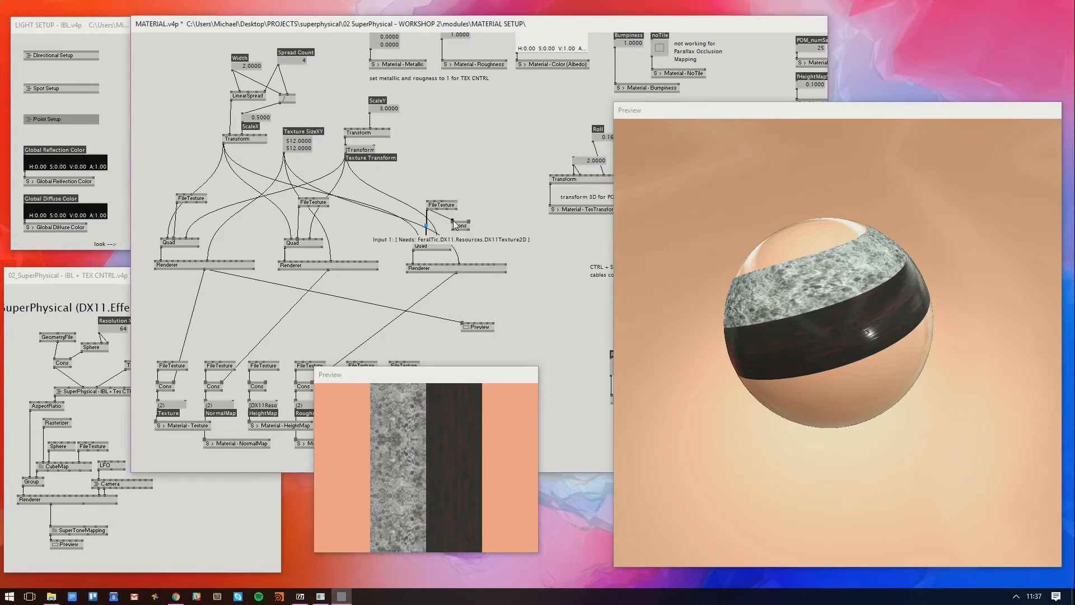
{"action": "left_click", "coordinate": [454, 230]}
{"action": "left_click", "coordinate": [426, 242]}
Insert another texture Cons node between the normal map FileTexture and its Quad
{"action": "left_click_drag", "start_coordinate": [457, 225], "coordinate": [351, 231]}
{"action": "left_click", "coordinate": [299, 206]}
{"action": "left_click", "coordinate": [347, 224]}
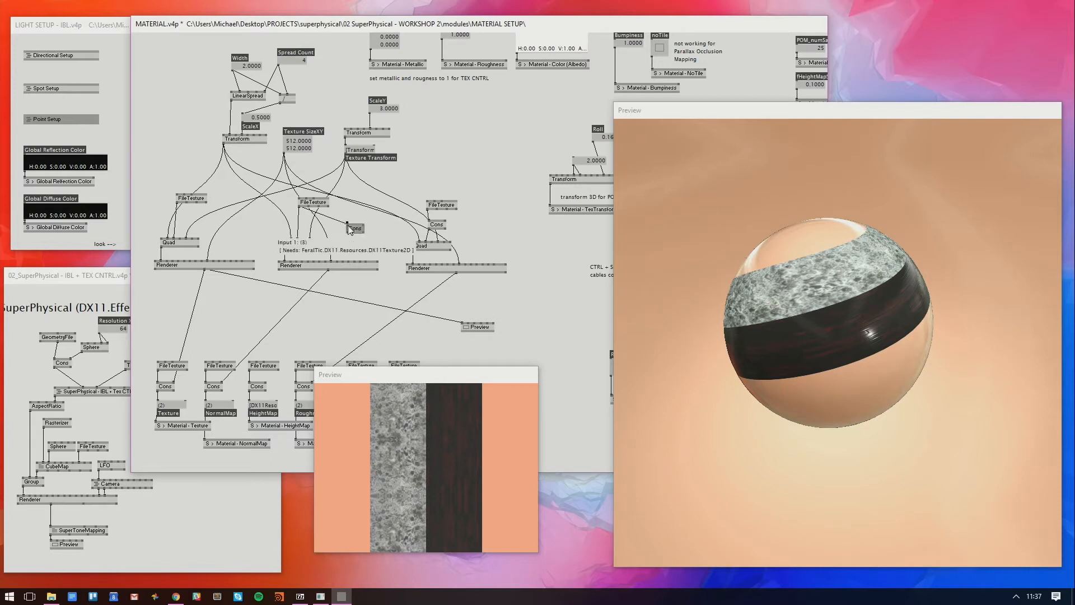
{"action": "left_click", "coordinate": [347, 233]}
{"action": "left_click", "coordinate": [297, 239]}
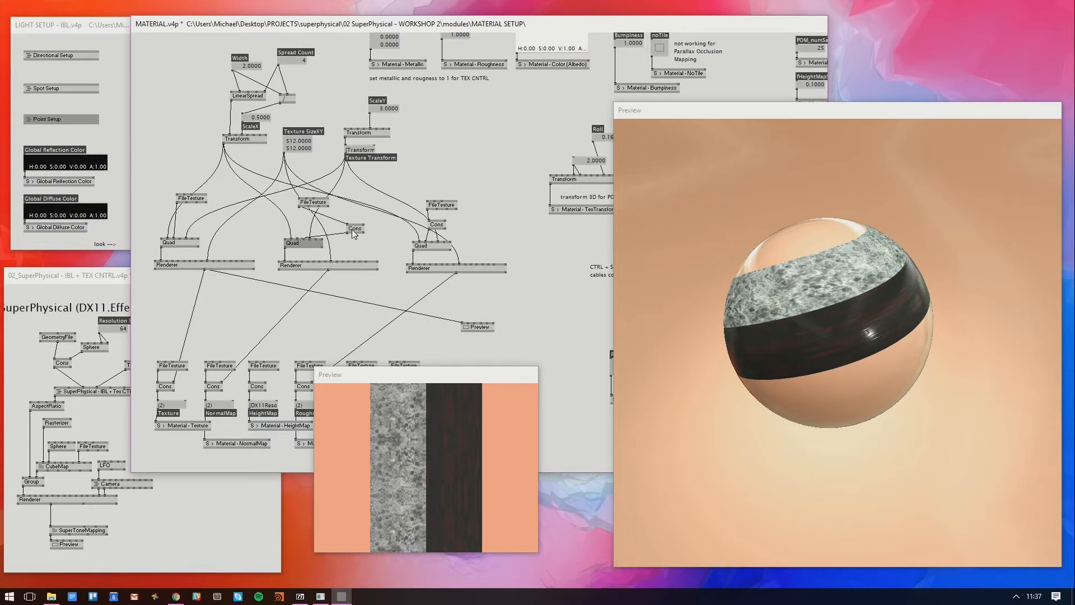
{"action": "left_click_drag", "start_coordinate": [353, 234], "coordinate": [305, 229]}
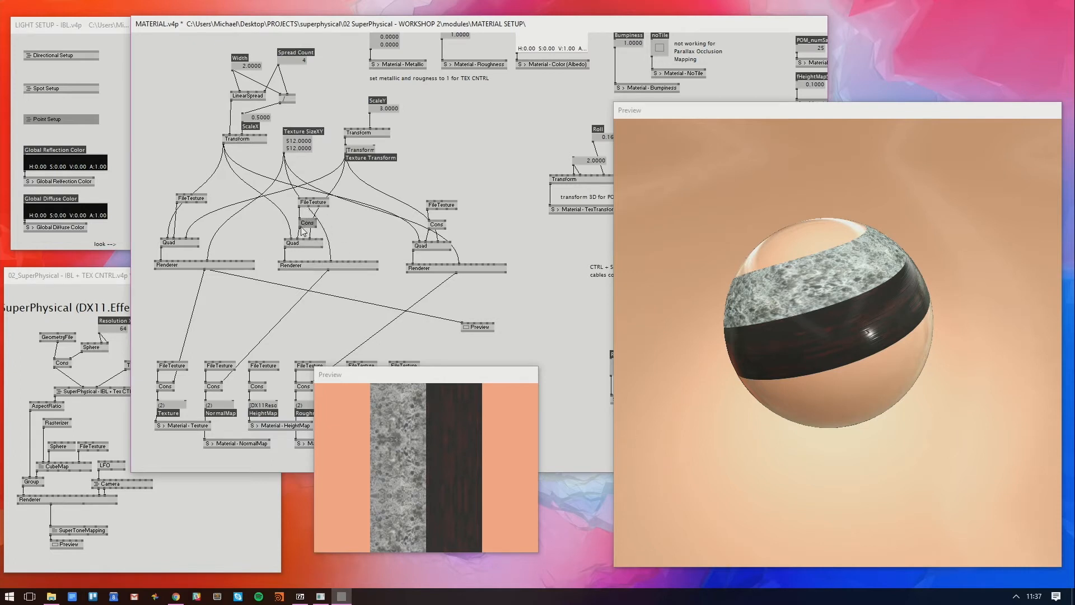
Insert a texture Cons node between the color FileTexture and its Quad, and save the material patch
{"action": "left_click", "coordinate": [178, 204]}
{"action": "left_click", "coordinate": [189, 223]}
{"action": "left_click", "coordinate": [189, 230]}
{"action": "left_click", "coordinate": [174, 240]}
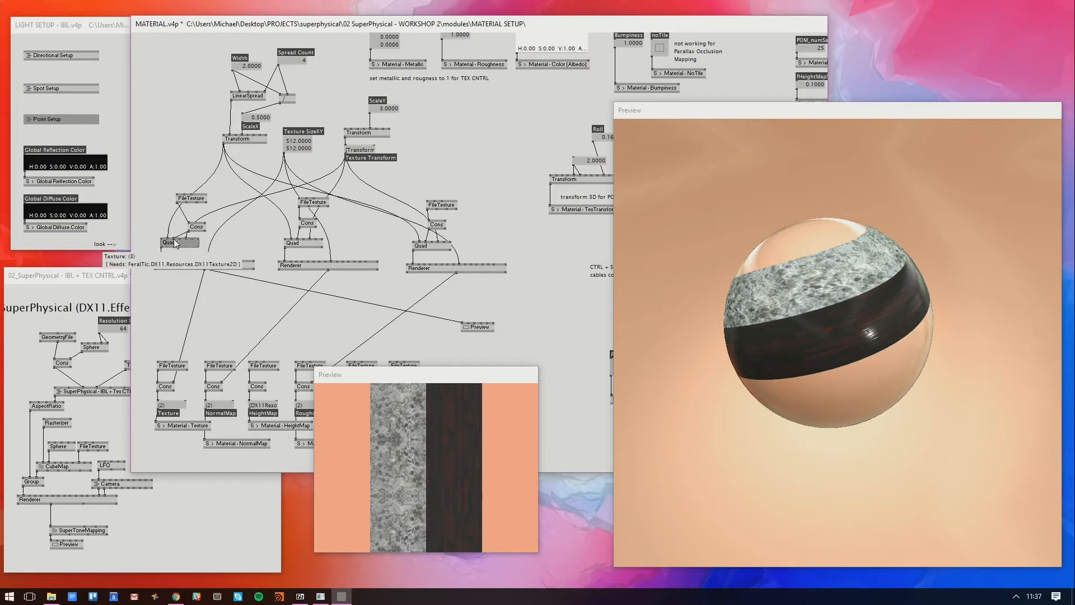
{"action": "left_click_drag", "start_coordinate": [199, 227], "coordinate": [185, 218]}
{"action": "key", "text": "ctrl+s"}
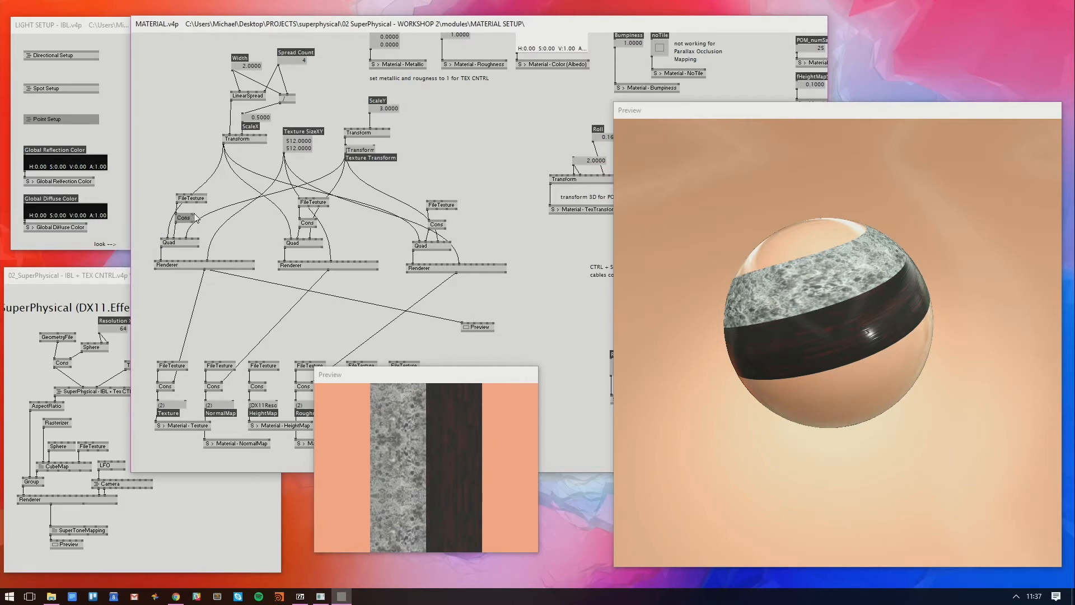
Add a BubbleNoise (DX11.TextureFX) node and connect it to the second input of the color texture's Cons
{"action": "double_click", "coordinate": [432, 144]}
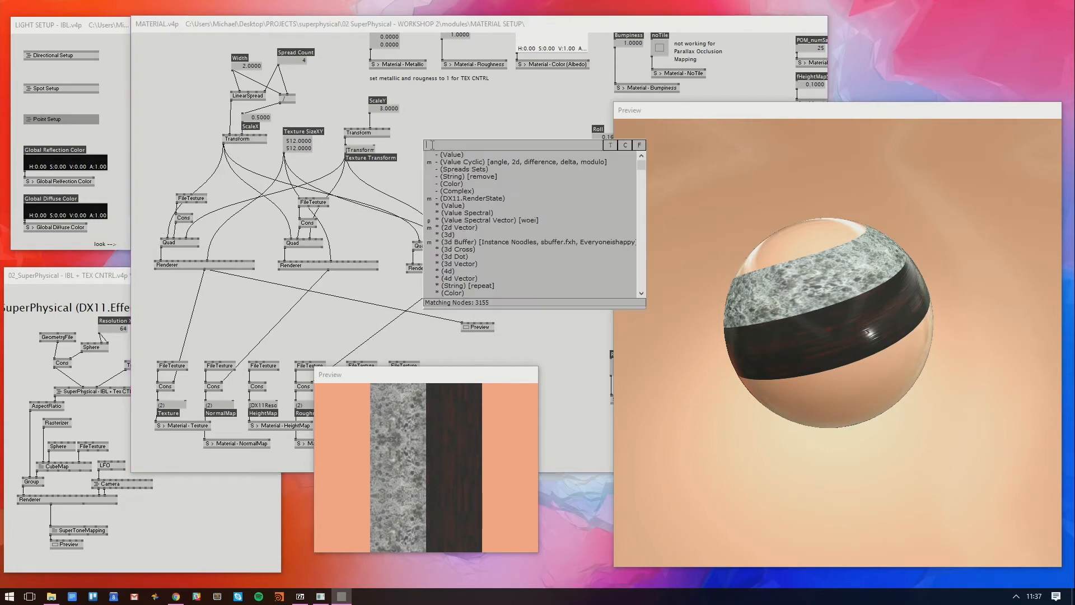
{"action": "type", "text": "bubble"}
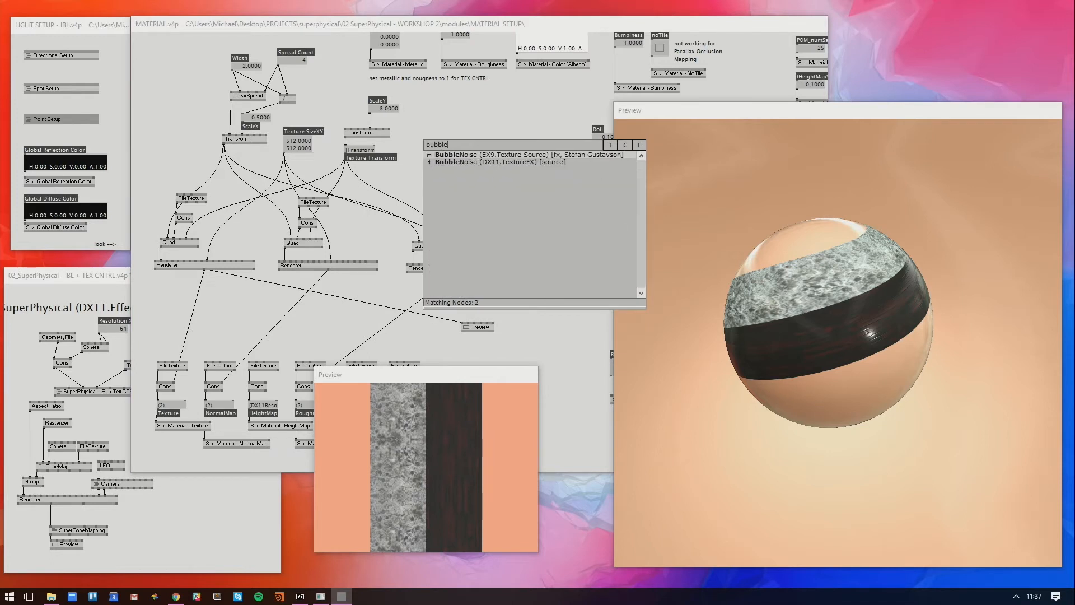
{"action": "left_click", "coordinate": [447, 161]}
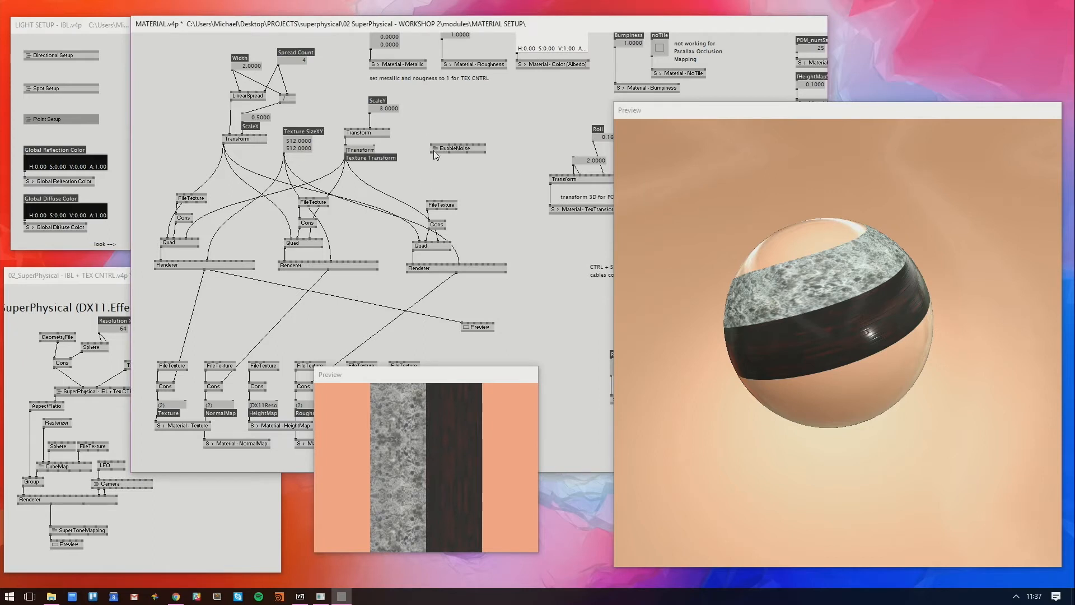
{"action": "left_click", "coordinate": [431, 153]}
{"action": "left_click", "coordinate": [192, 213]}
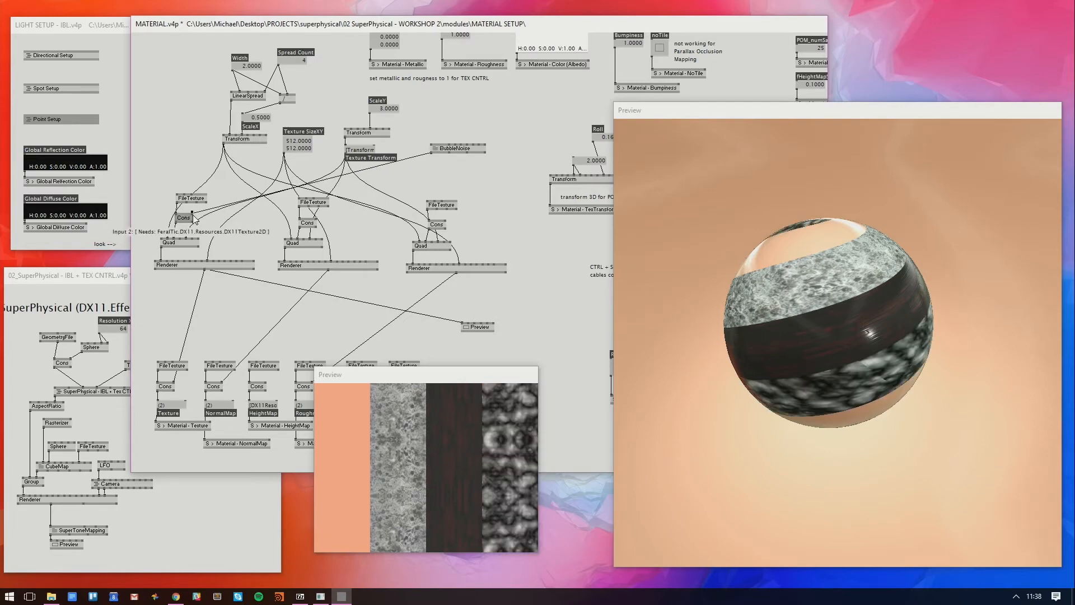
Examine the BubbleNoise stripe on the sphere up close and compare it with the neighboring stripes
{"action": "left_click_drag", "start_coordinate": [795, 259], "coordinate": [785, 226]}
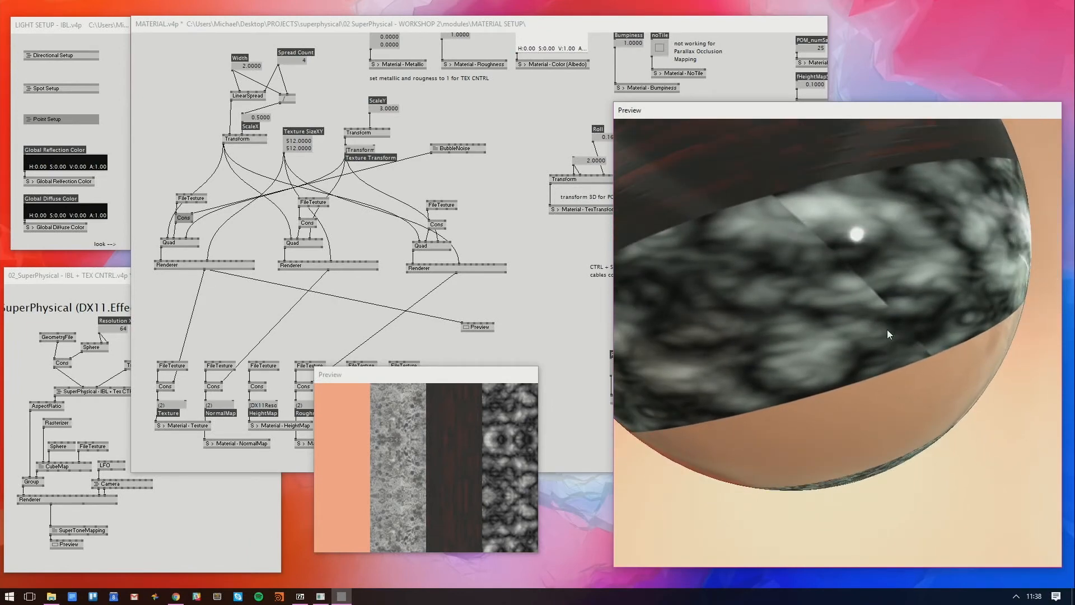
{"action": "left_click_drag", "start_coordinate": [436, 149], "coordinate": [443, 150]}
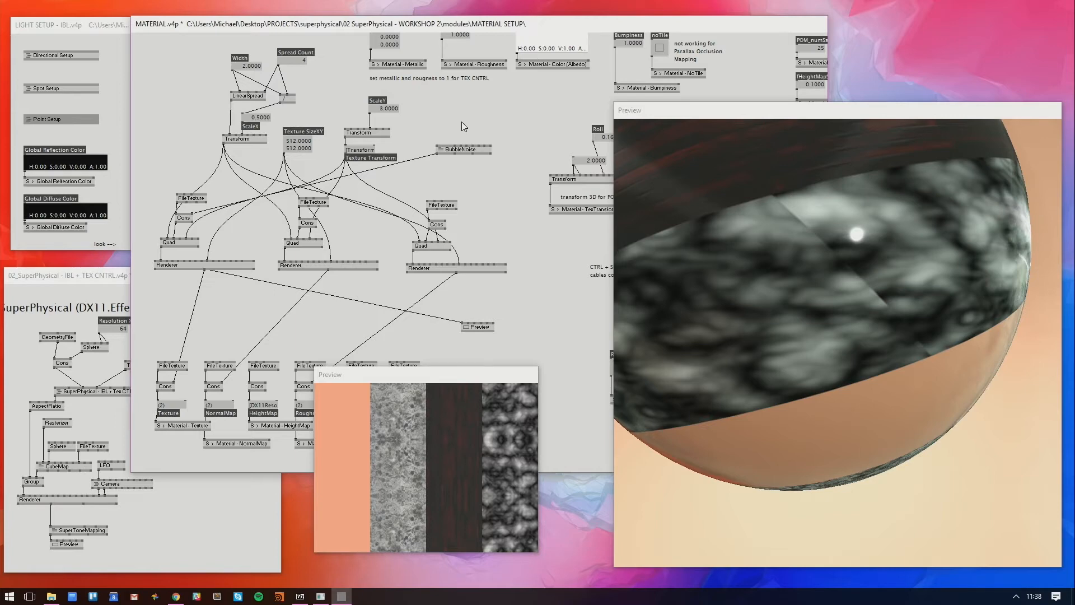
{"action": "left_click_drag", "start_coordinate": [820, 195], "coordinate": [860, 278]}
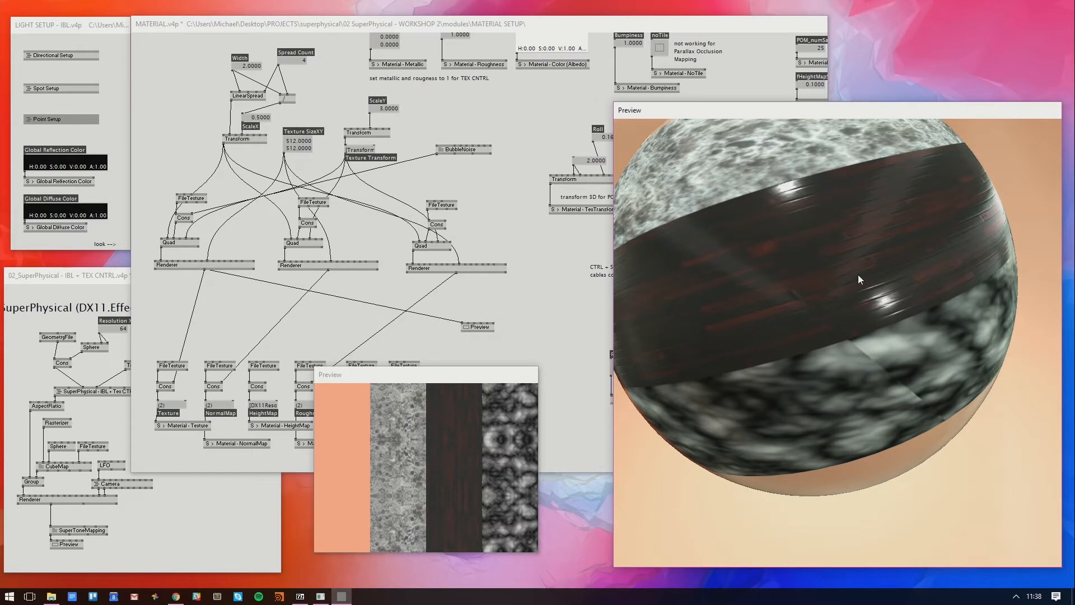
Open cratered-rock-albedo from the superphysical Assets > Materials > albedo folder, inspect the color texture at full size, and close the image and folder
{"action": "left_click", "coordinate": [51, 595]}
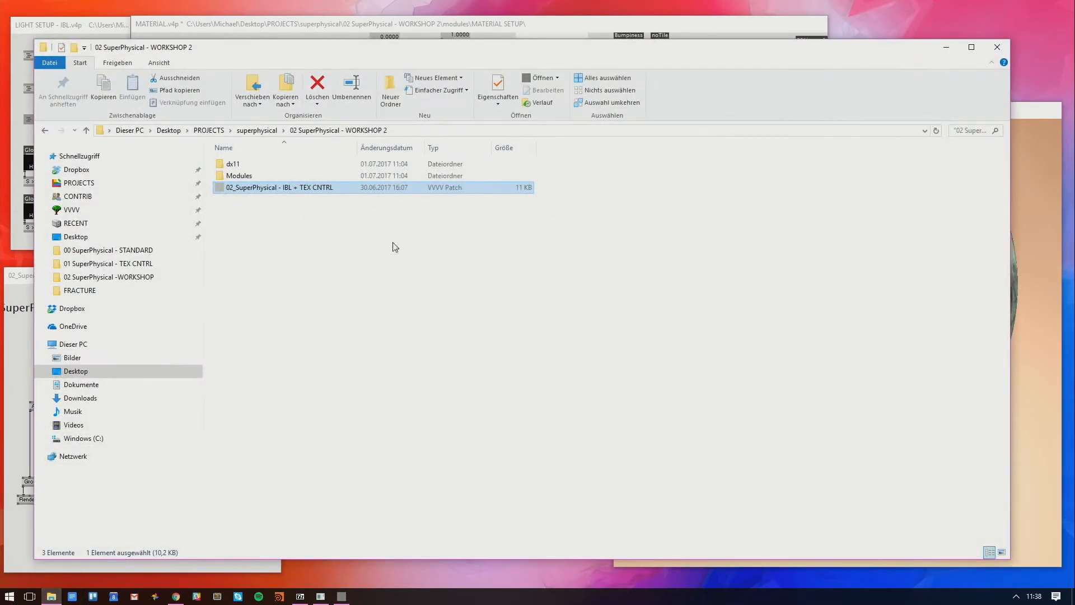
{"action": "left_click", "coordinate": [272, 130]}
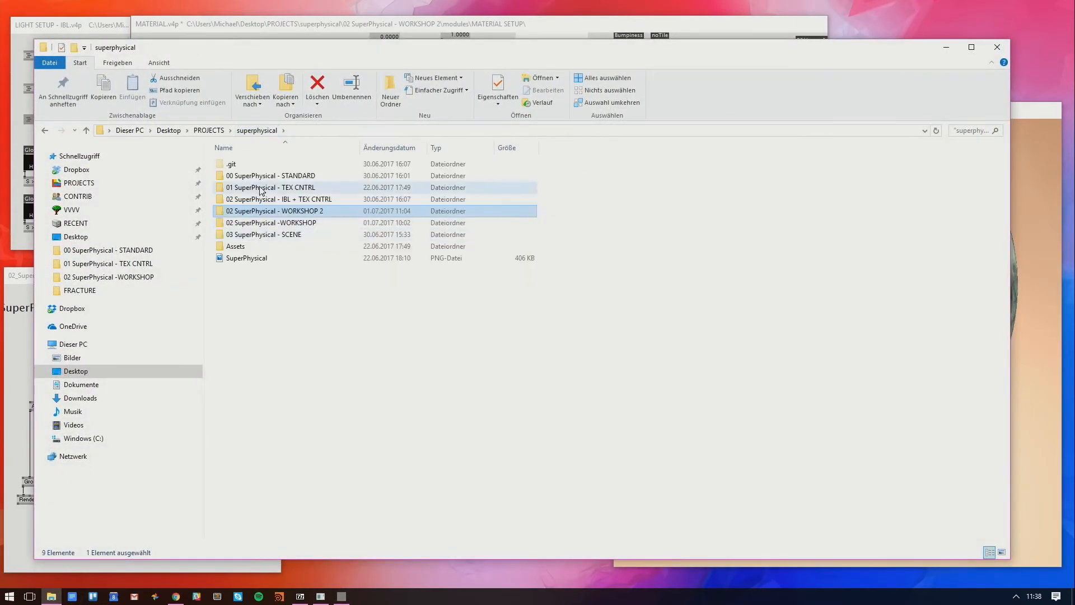
{"action": "double_click", "coordinate": [269, 246]}
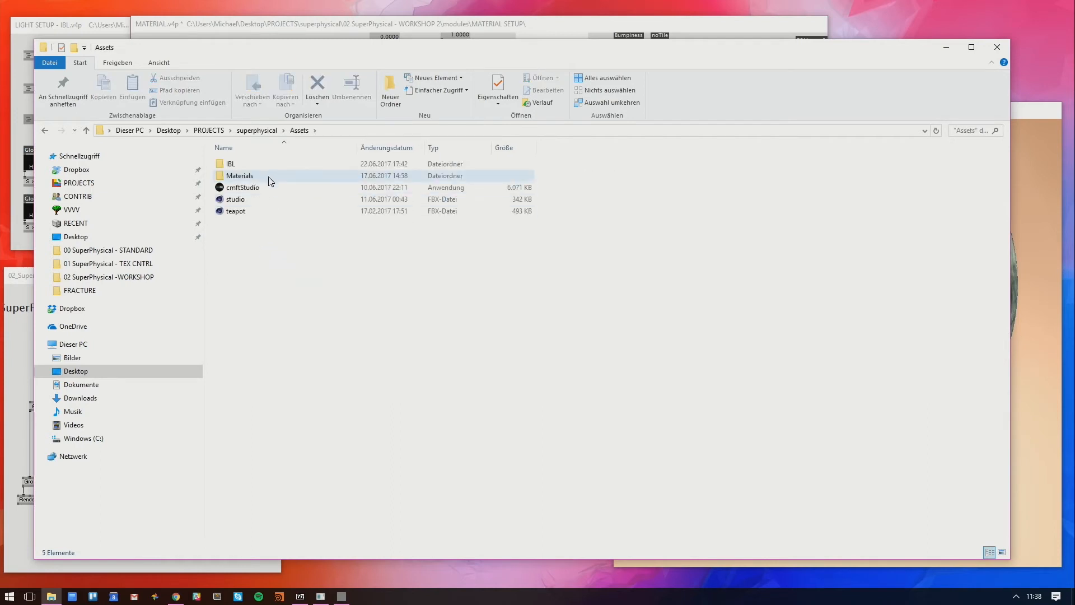
{"action": "double_click", "coordinate": [269, 177]}
{"action": "double_click", "coordinate": [263, 164]}
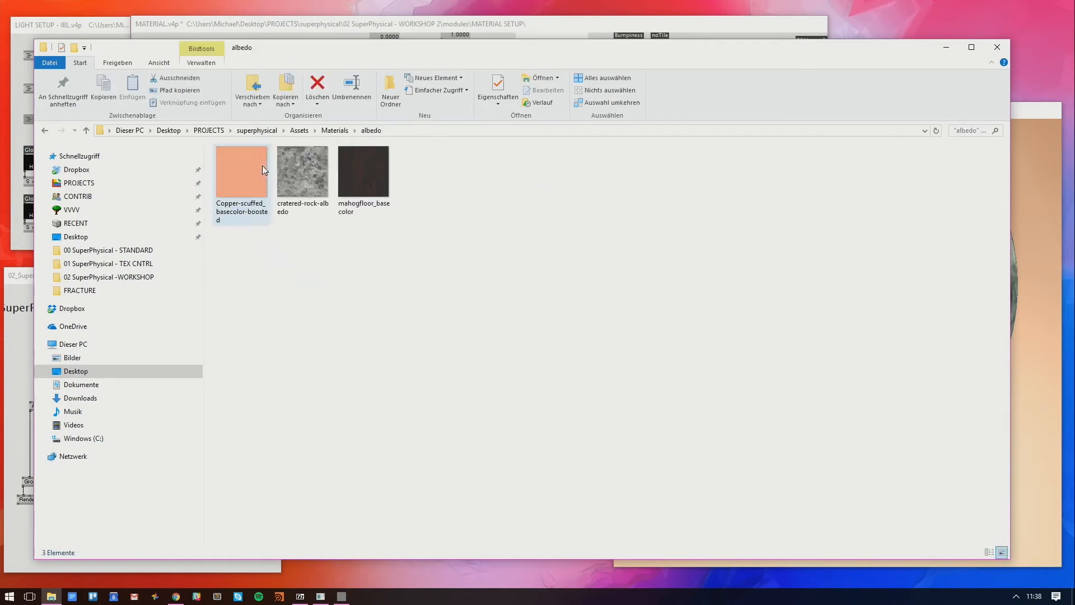
{"action": "left_click", "coordinate": [307, 182]}
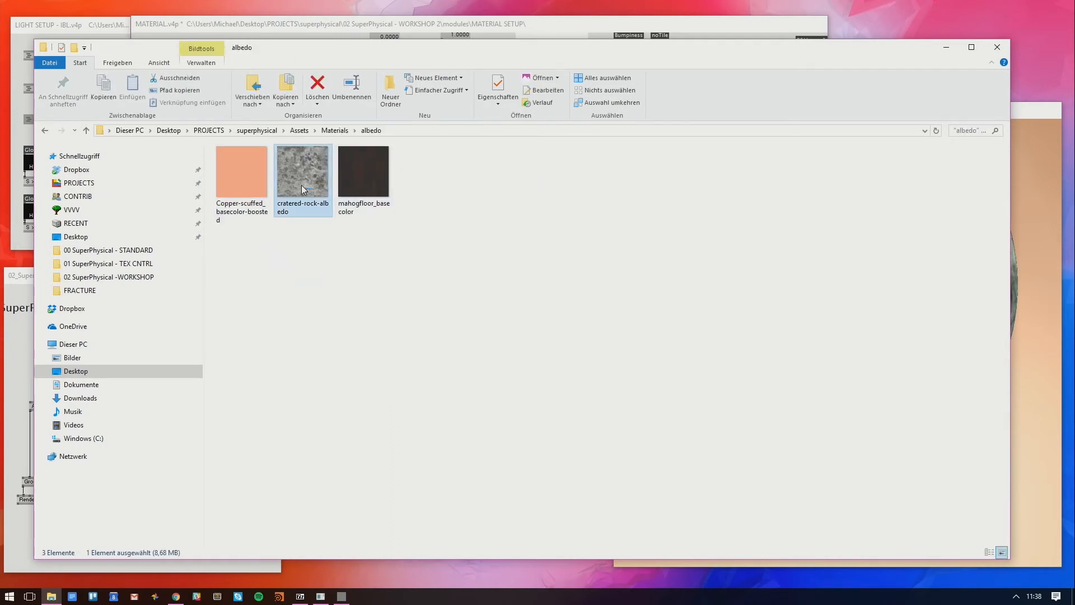
{"action": "double_click", "coordinate": [301, 185]}
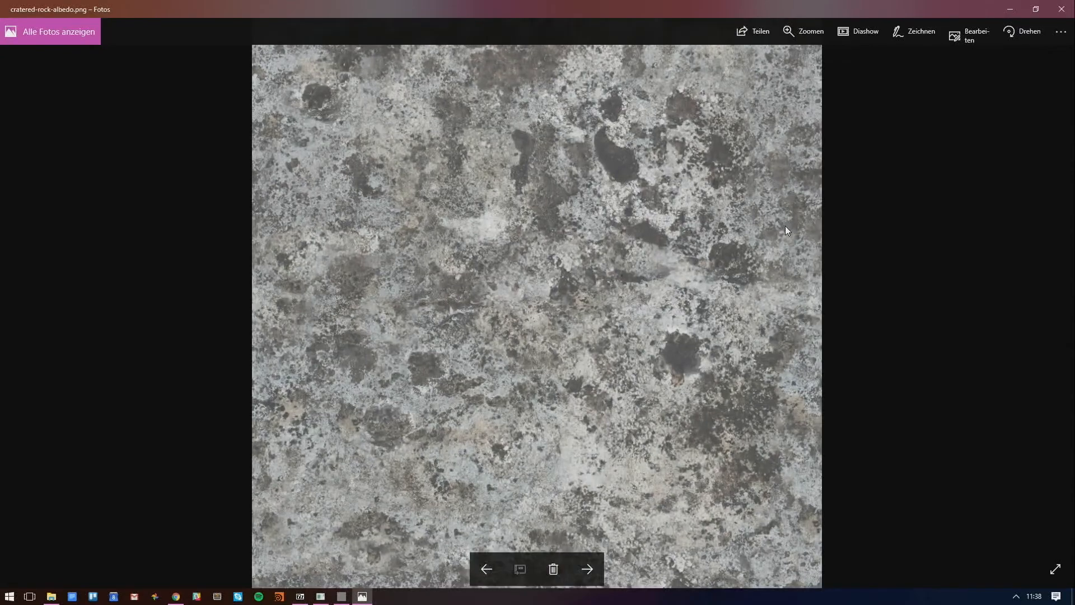
{"action": "left_click", "coordinate": [1061, 9]}
{"action": "left_click", "coordinate": [950, 47]}
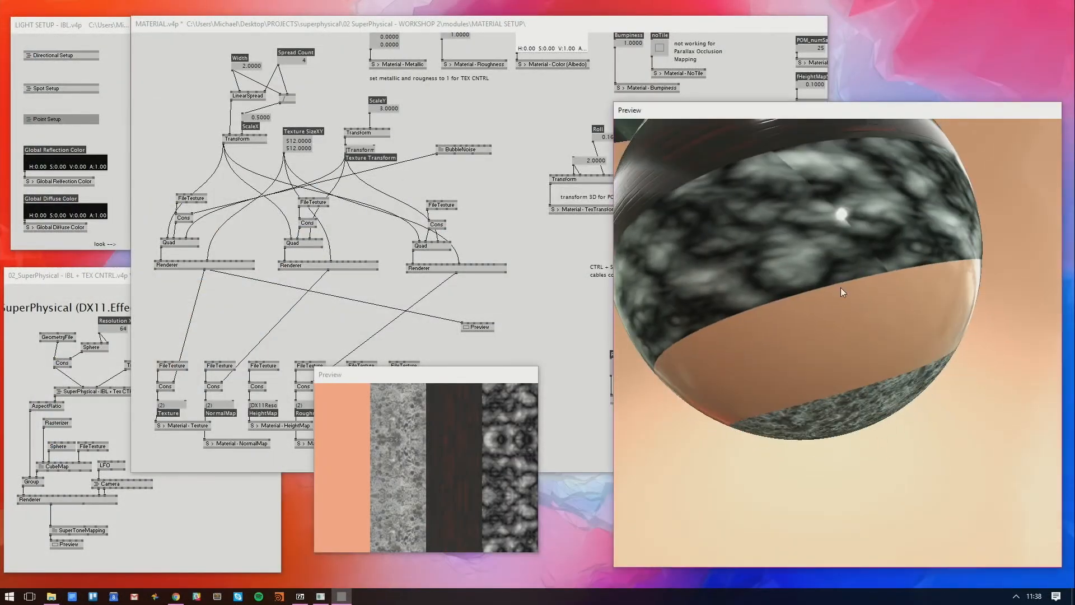
Move the BubbleNoise node slightly higher in the material patch and save the patch
{"action": "left_click_drag", "start_coordinate": [784, 159], "coordinate": [825, 186]}
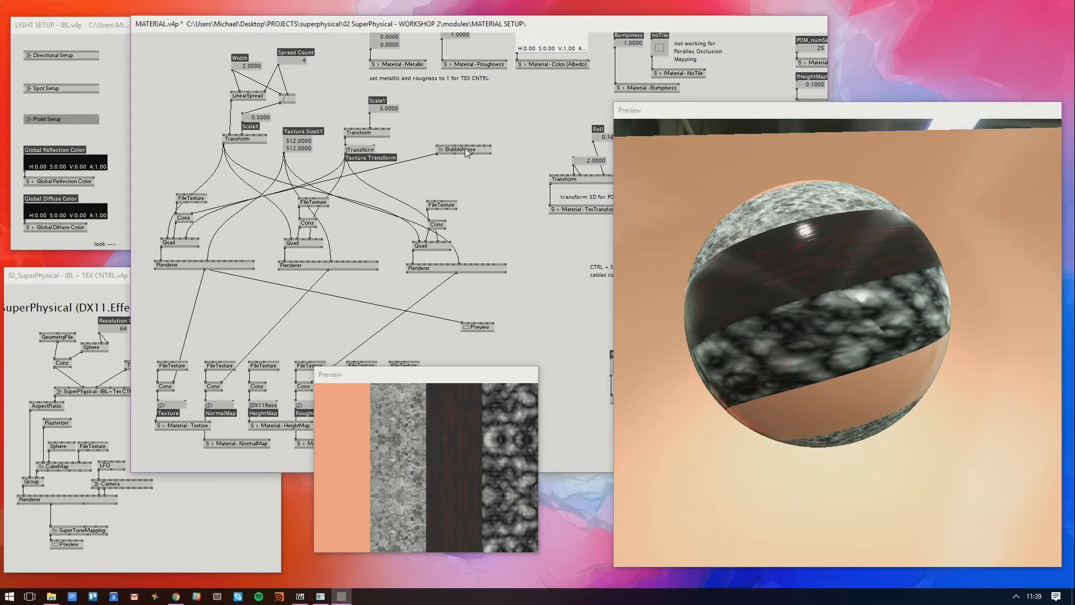
{"action": "mouse_move", "coordinate": [466, 152]}
{"action": "left_mouse_down"}
{"action": "mouse_move", "coordinate": [281, 189]}
{"action": "mouse_move", "coordinate": [468, 140]}
{"action": "left_mouse_up"}
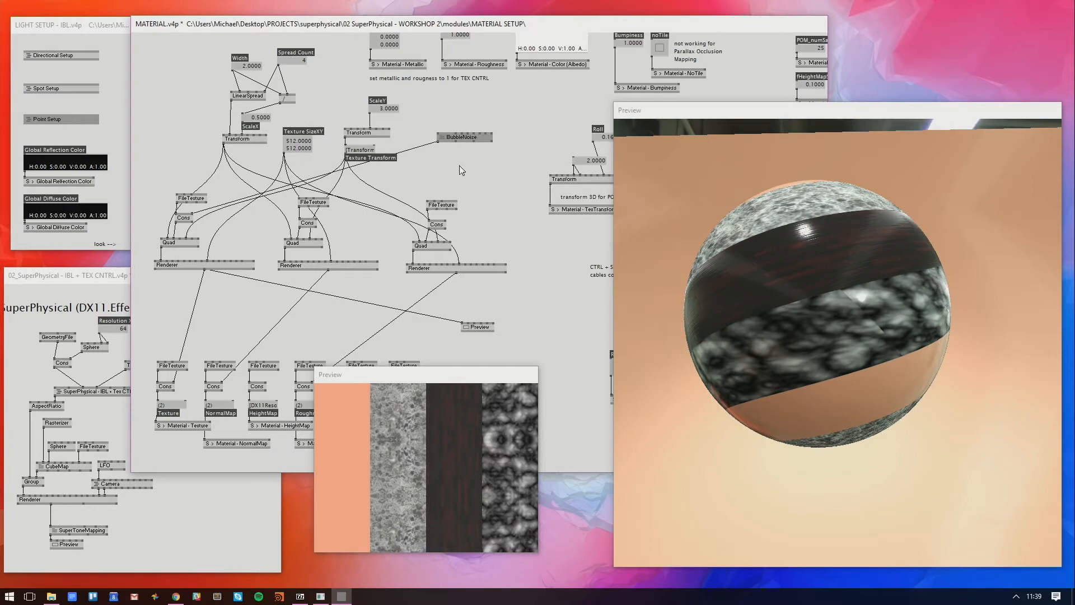
{"action": "double_click", "coordinate": [454, 168]}
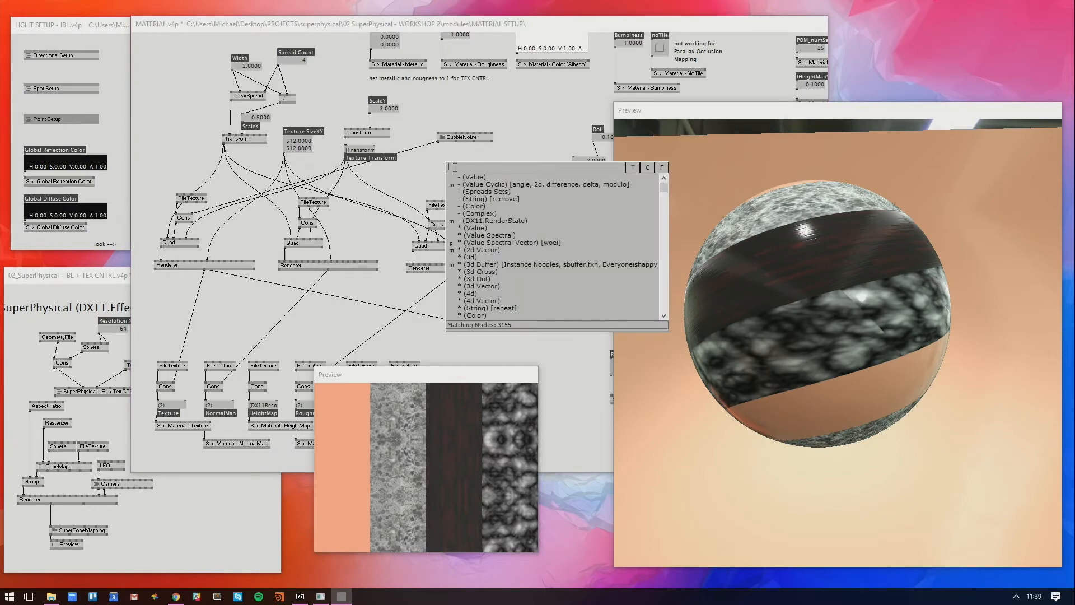
{"action": "key", "text": "Escape"}
{"action": "key", "text": "ctrl+s"}
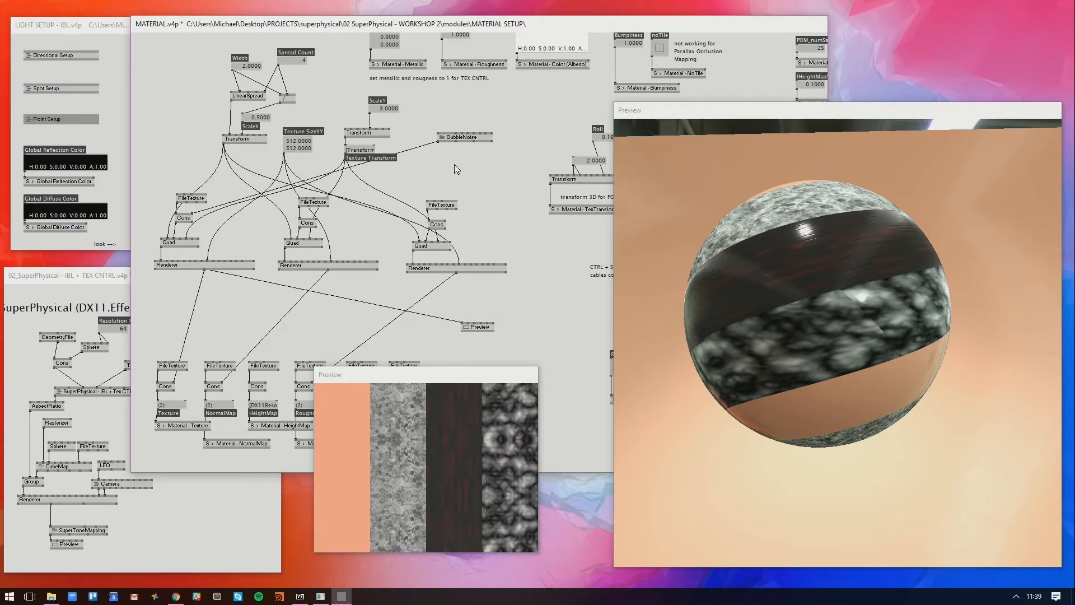
{"action": "left_click_drag", "start_coordinate": [455, 138], "coordinate": [450, 126]}
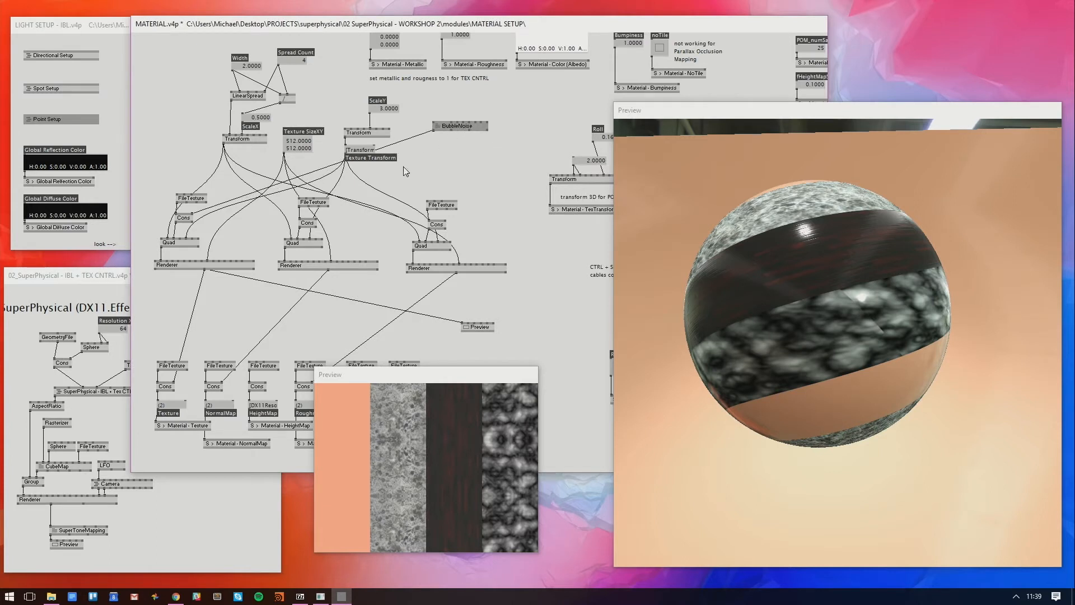
Set the BubbleNoise Background Color to purple with hue 0.82, saturation 1.00 and value 0.63, and nudge the node into place
{"action": "right_click", "coordinate": [466, 122]}
{"action": "left_click", "coordinate": [478, 169]}
{"action": "right_click", "coordinate": [469, 122]}
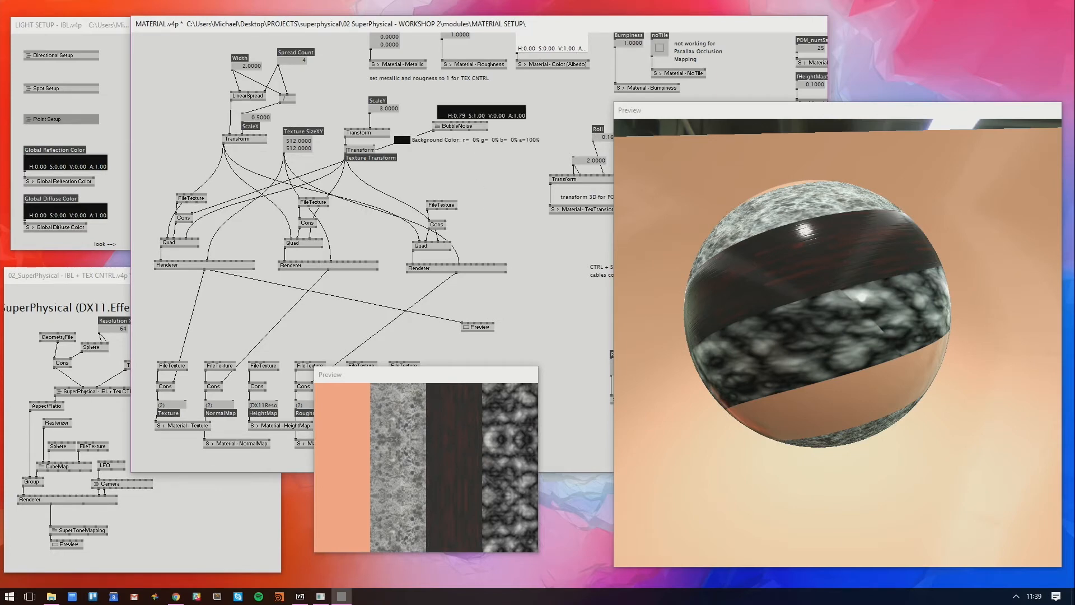
{"action": "left_click_drag", "start_coordinate": [469, 122], "coordinate": [471, 86]}
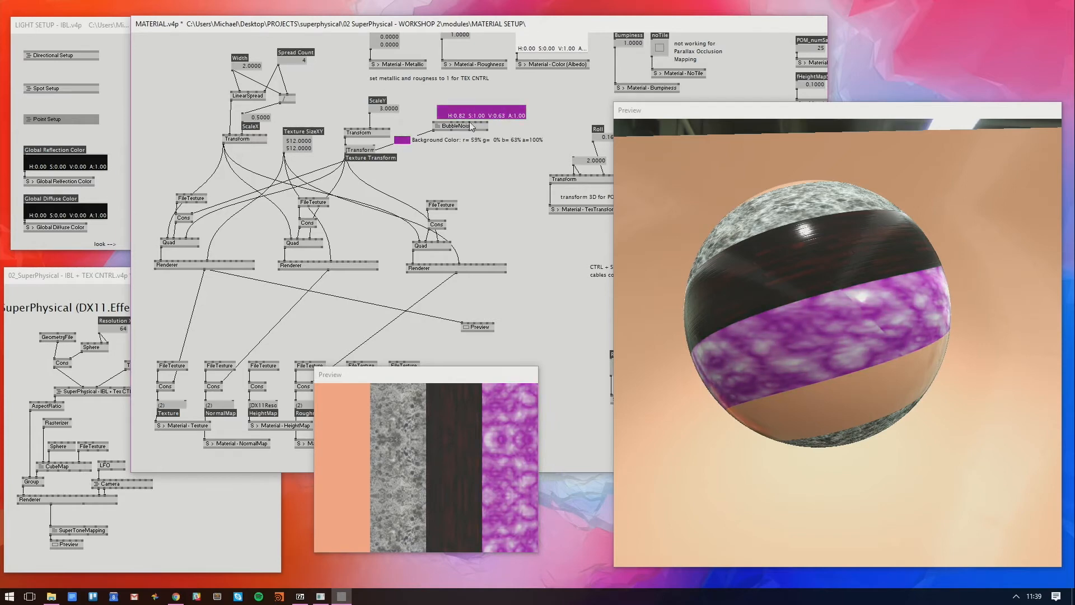
{"action": "left_click", "coordinate": [475, 152]}
{"action": "left_click_drag", "start_coordinate": [475, 151], "coordinate": [472, 158]}
{"action": "left_click_drag", "start_coordinate": [468, 132], "coordinate": [467, 134]}
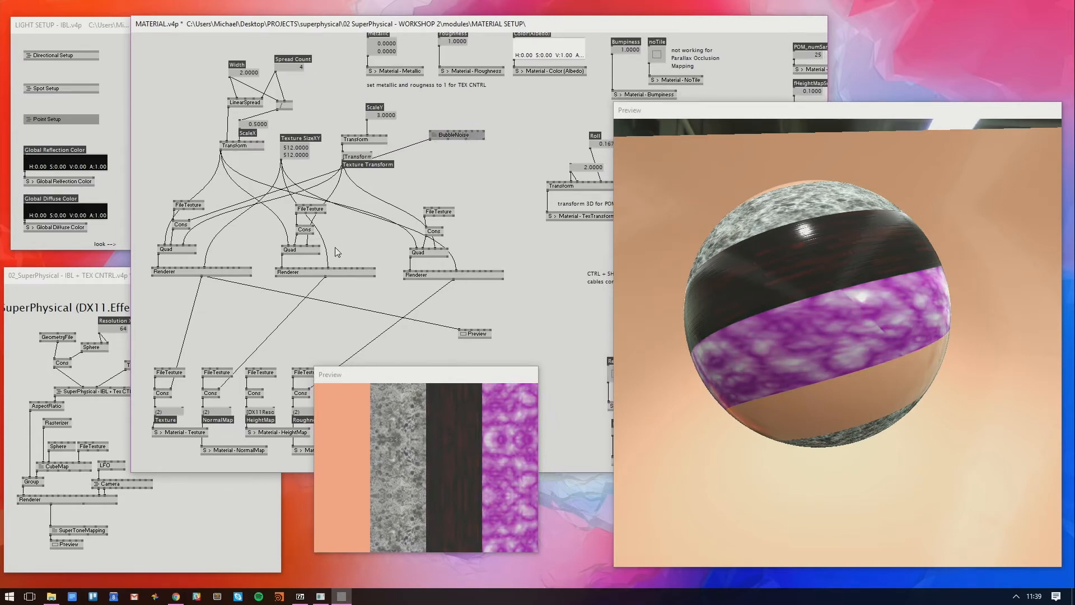
Add a NormalMap (DX11.TextureFX) node below BubbleNoise and connect the BubbleNoise output to its texture input
{"action": "left_click_drag", "start_coordinate": [383, 375], "coordinate": [425, 444]}
{"action": "scroll", "coordinate": [490, 208], "scroll_direction": "up", "scroll_amount": 2}
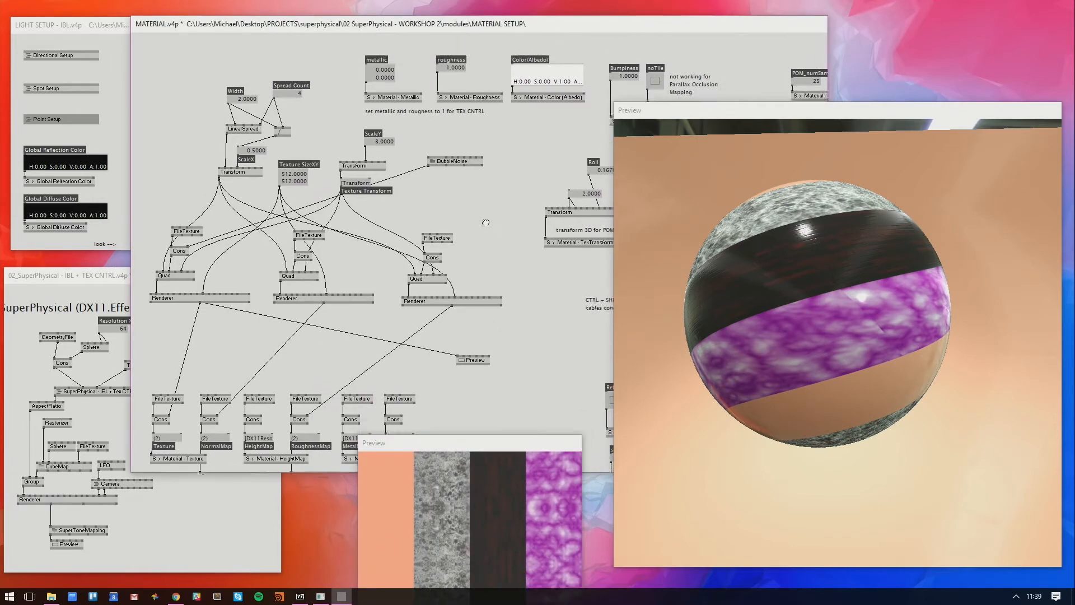
{"action": "double_click", "coordinate": [447, 206]}
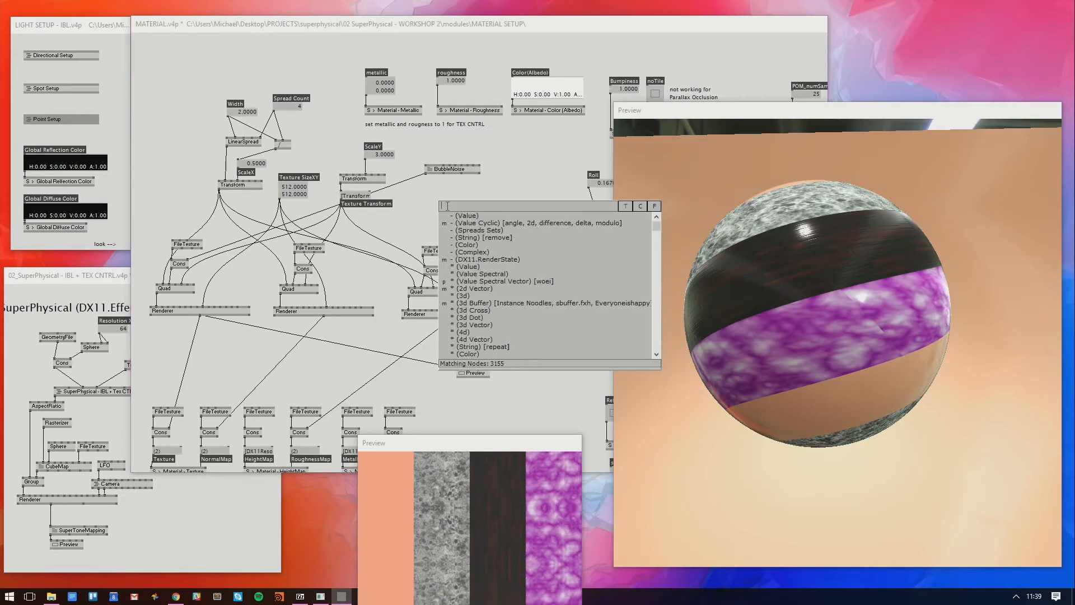
{"action": "type", "text": "normalmap"}
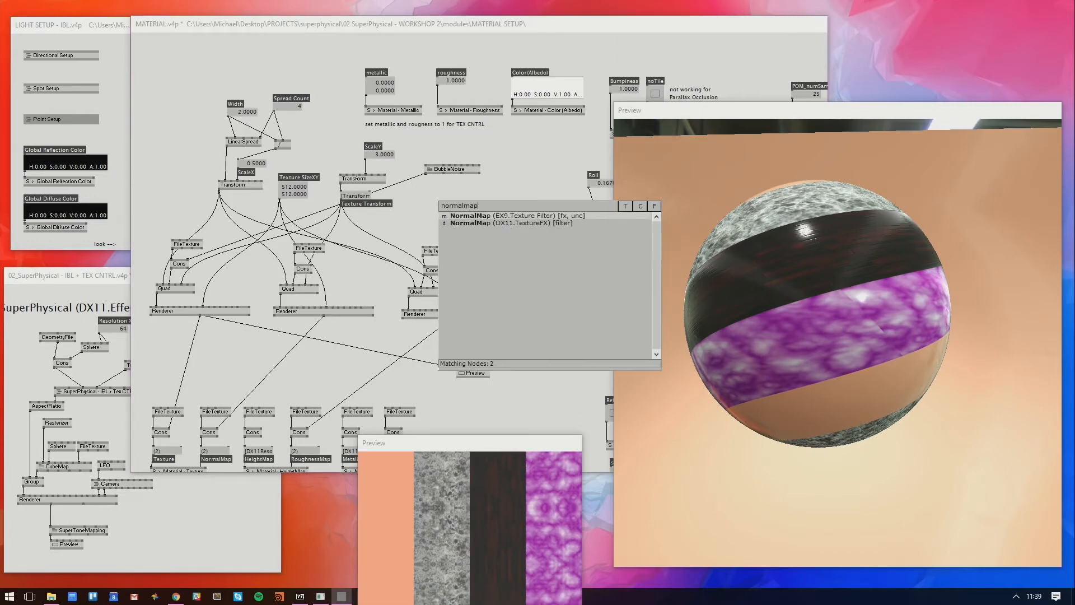
{"action": "left_click", "coordinate": [470, 220]}
{"action": "mouse_move", "coordinate": [450, 204]}
{"action": "left_mouse_down"}
{"action": "mouse_move", "coordinate": [450, 216]}
{"action": "mouse_move", "coordinate": [438, 208]}
{"action": "left_mouse_up"}
{"action": "left_click", "coordinate": [468, 202]}
{"action": "right_click", "coordinate": [516, 197]}
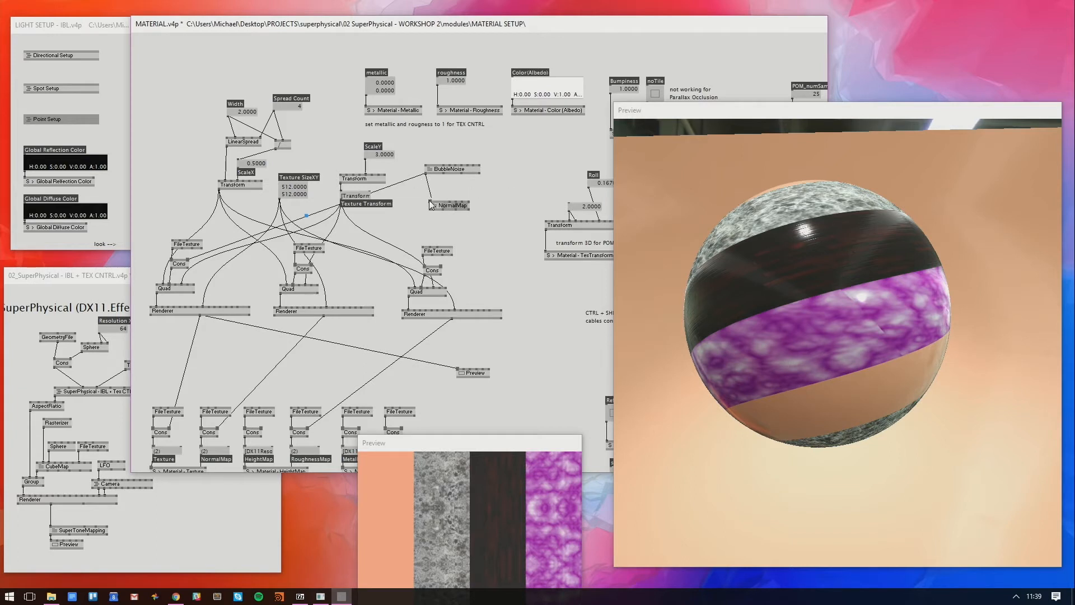
Connect the NormalMap output to the Preview node and enlarge its window to inspect the generated normal map
{"action": "left_click", "coordinate": [430, 202]}
{"action": "left_click", "coordinate": [452, 318]}
{"action": "left_click", "coordinate": [459, 369]}
{"action": "left_click_drag", "start_coordinate": [486, 442], "coordinate": [507, 381]}
{"action": "left_click_drag", "start_coordinate": [602, 373], "coordinate": [579, 246]}
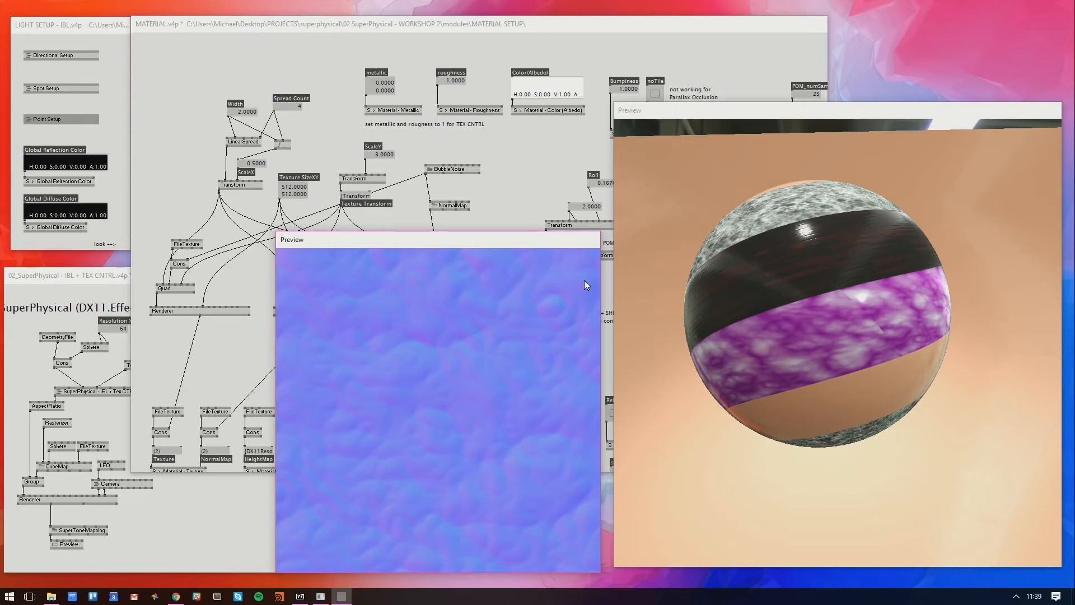
{"action": "left_click_drag", "start_coordinate": [552, 242], "coordinate": [523, 231]}
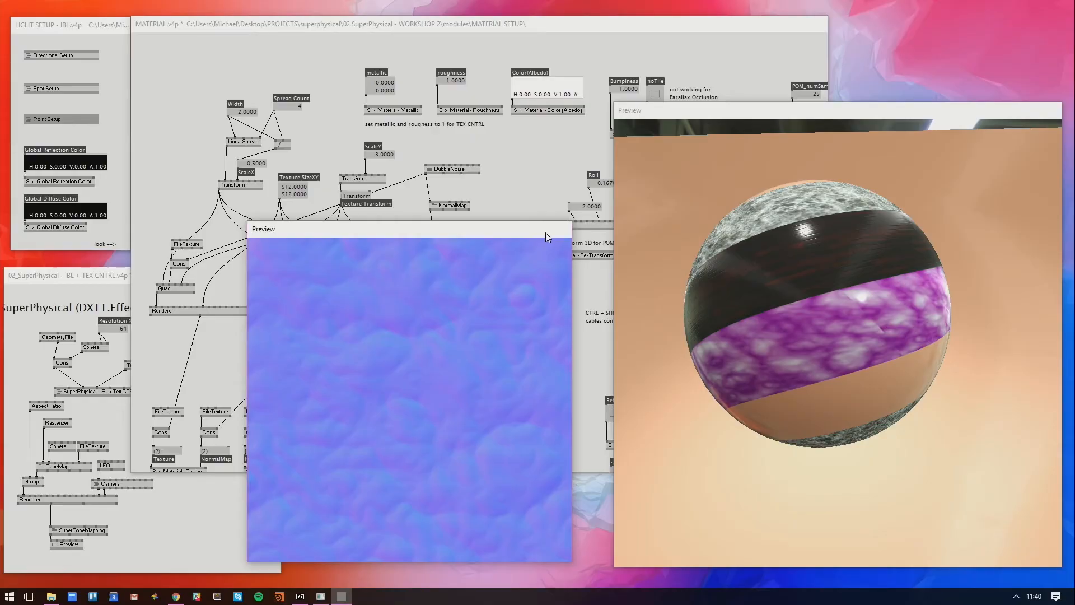
{"action": "double_click", "coordinate": [546, 232]}
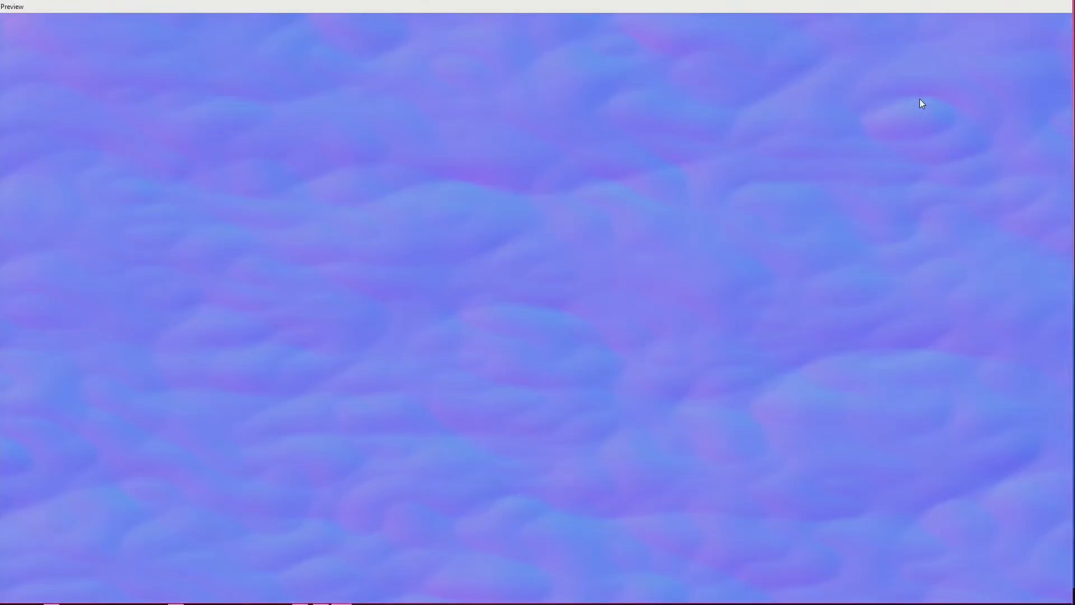
{"action": "left_click_drag", "start_coordinate": [855, 4], "coordinate": [665, 89]}
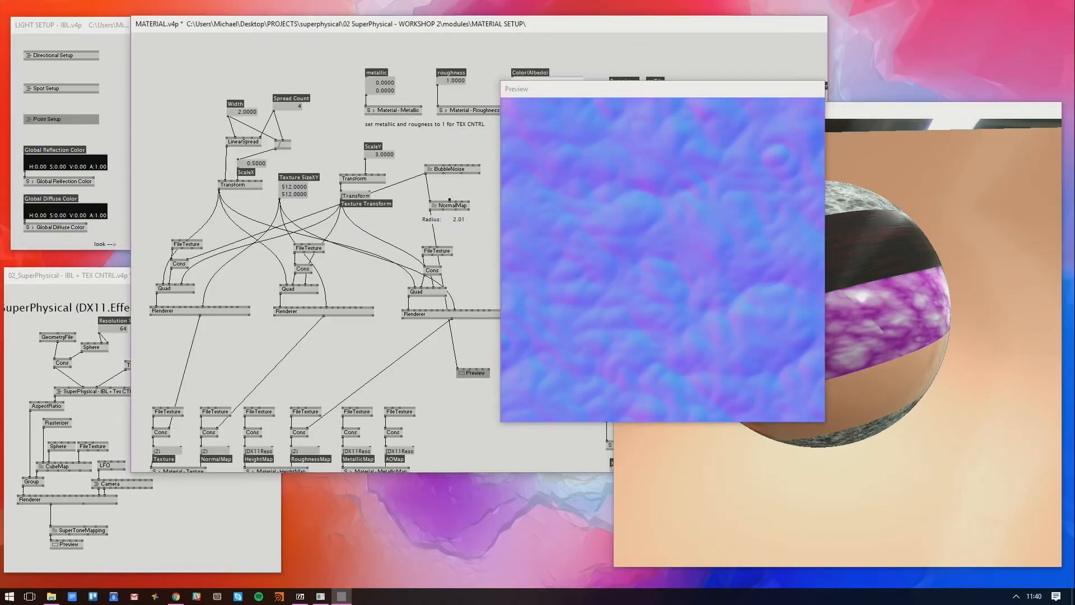
Raise the NormalMap node's Radius for a stronger relief and enlarge the Preview window to check the normal map
{"action": "left_click_drag", "start_coordinate": [449, 200], "coordinate": [456, 155]}
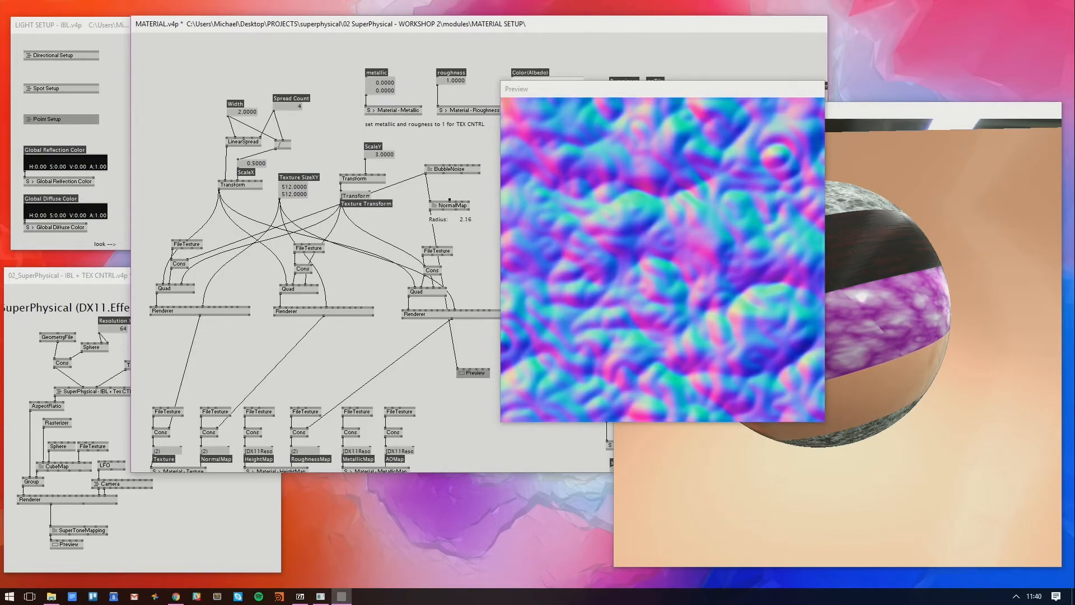
{"action": "left_click_drag", "start_coordinate": [449, 200], "coordinate": [449, 258]}
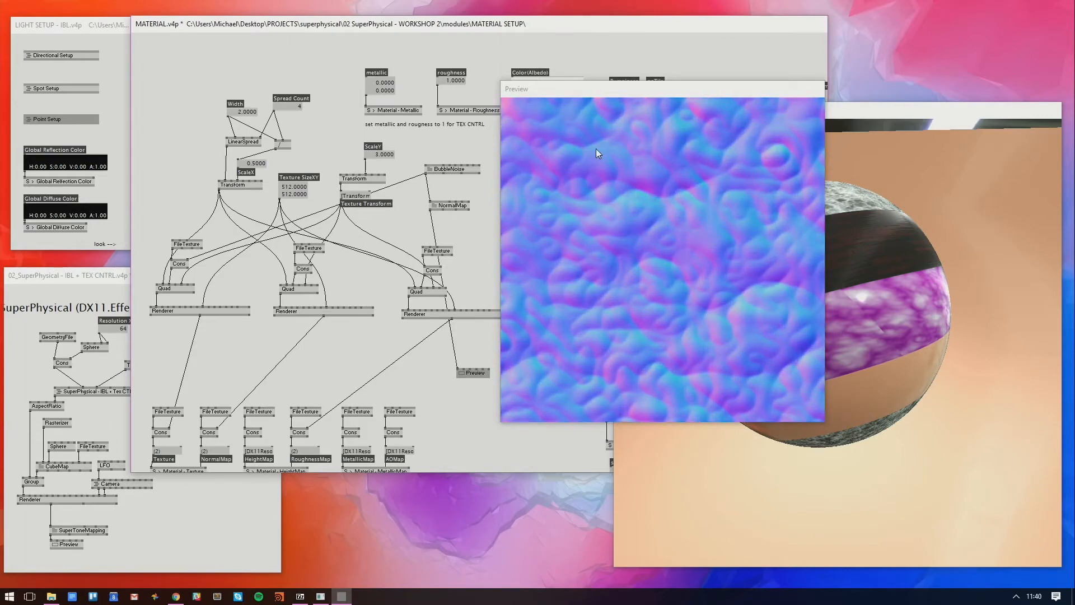
{"action": "double_click", "coordinate": [609, 93]}
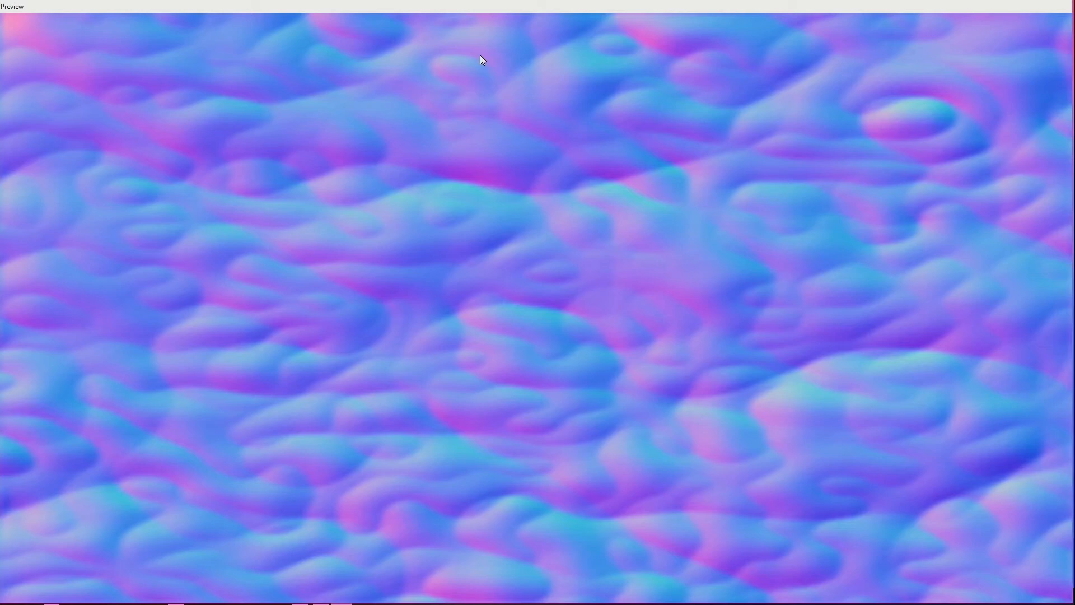
{"action": "left_click_drag", "start_coordinate": [493, 7], "coordinate": [553, 40]}
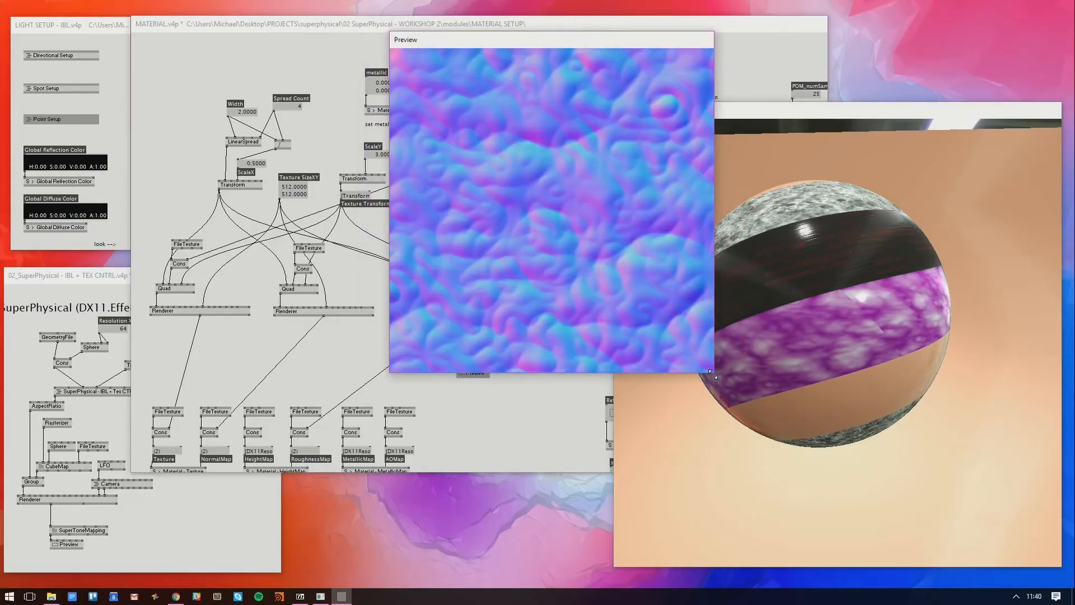
{"action": "left_click_drag", "start_coordinate": [712, 374], "coordinate": [976, 569]}
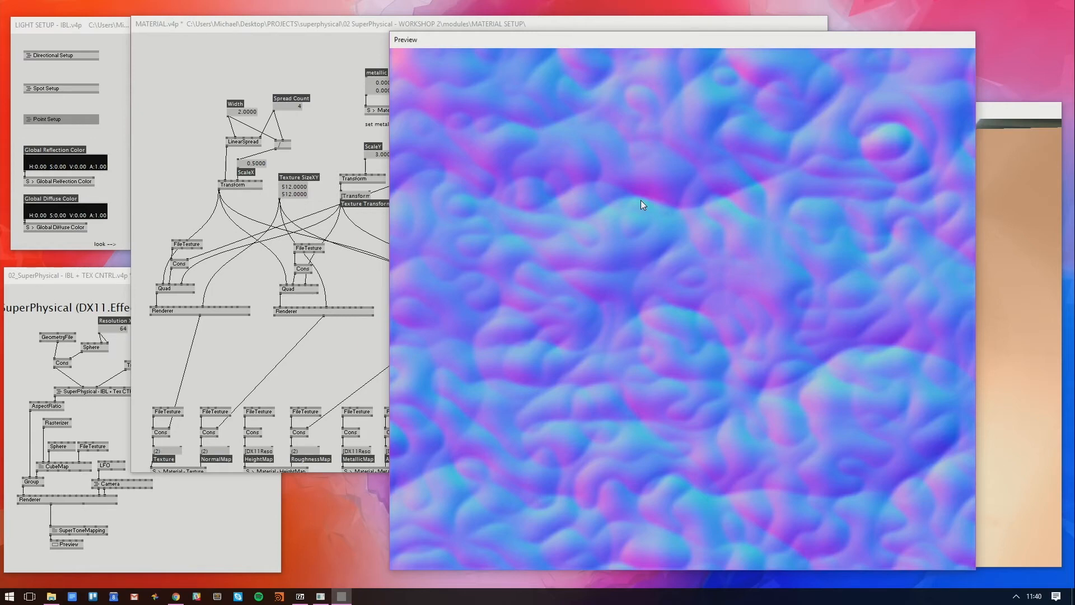
Switch to Chrome and search Google Images for "normal map" in a new tab
{"action": "left_click", "coordinate": [176, 596]}
{"action": "left_click", "coordinate": [559, 8]}
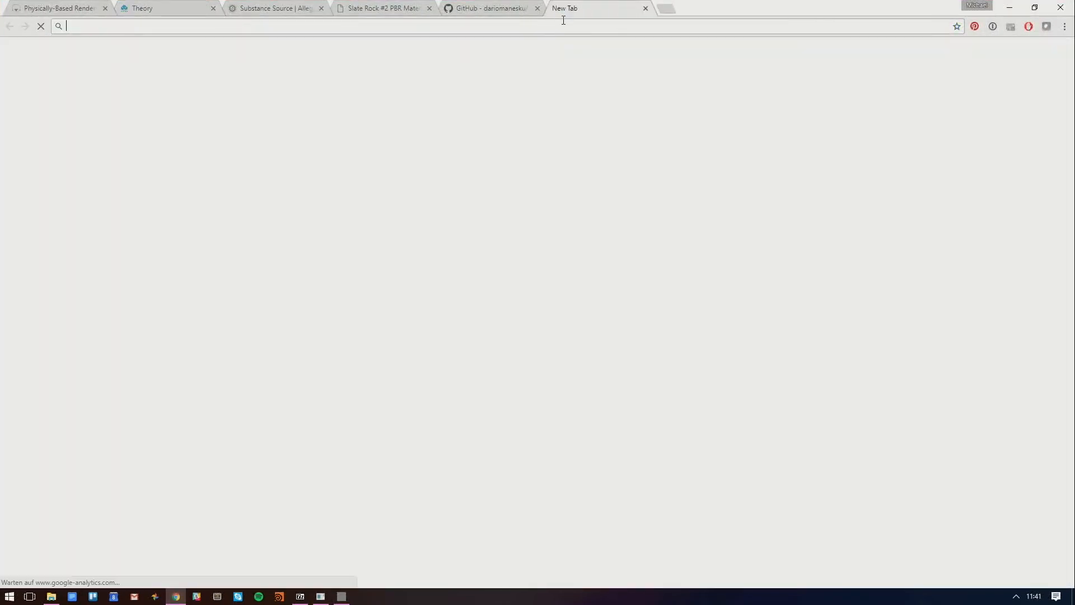
{"action": "type", "text": "normal map"}
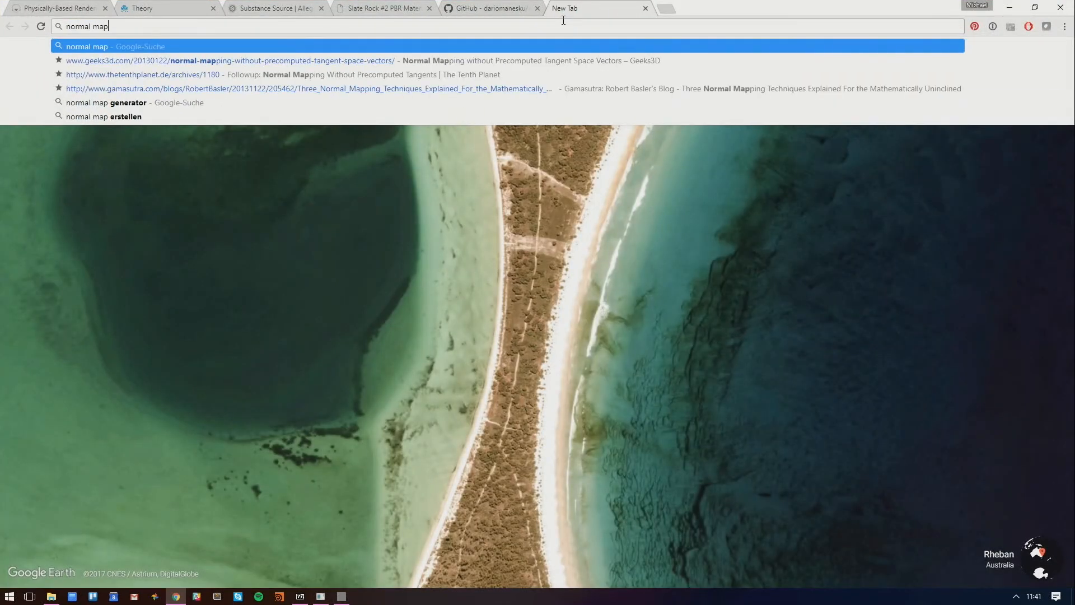
{"action": "key", "text": "Return"}
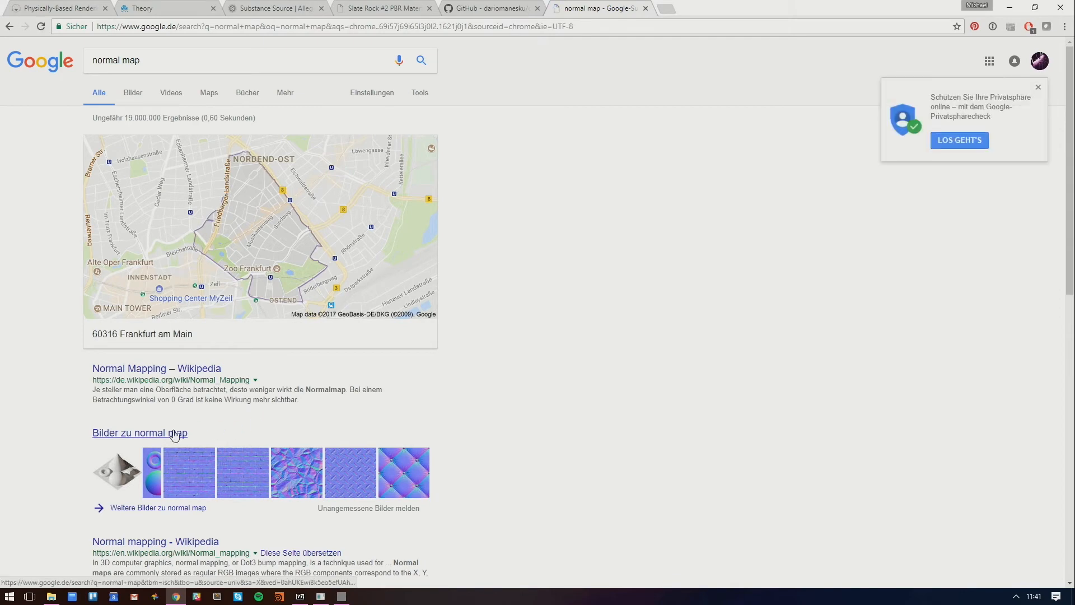
{"action": "left_click", "coordinate": [171, 434]}
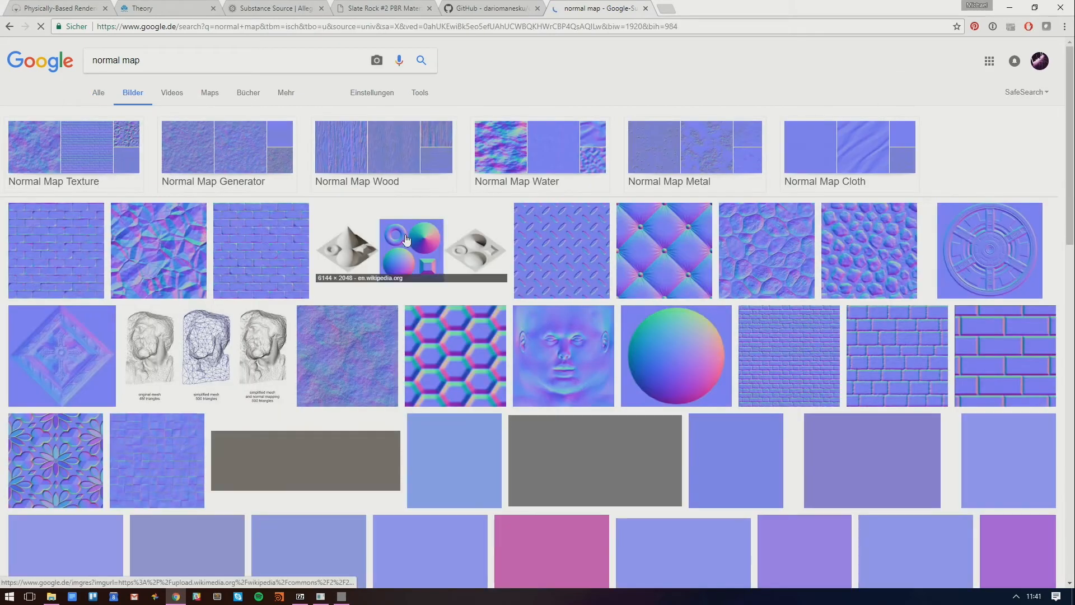
Open Wikipedia's Normal mapping article from the image result and enlarge its example of a scene, its normal map and the flat-surface result
{"action": "left_click", "coordinate": [413, 246]}
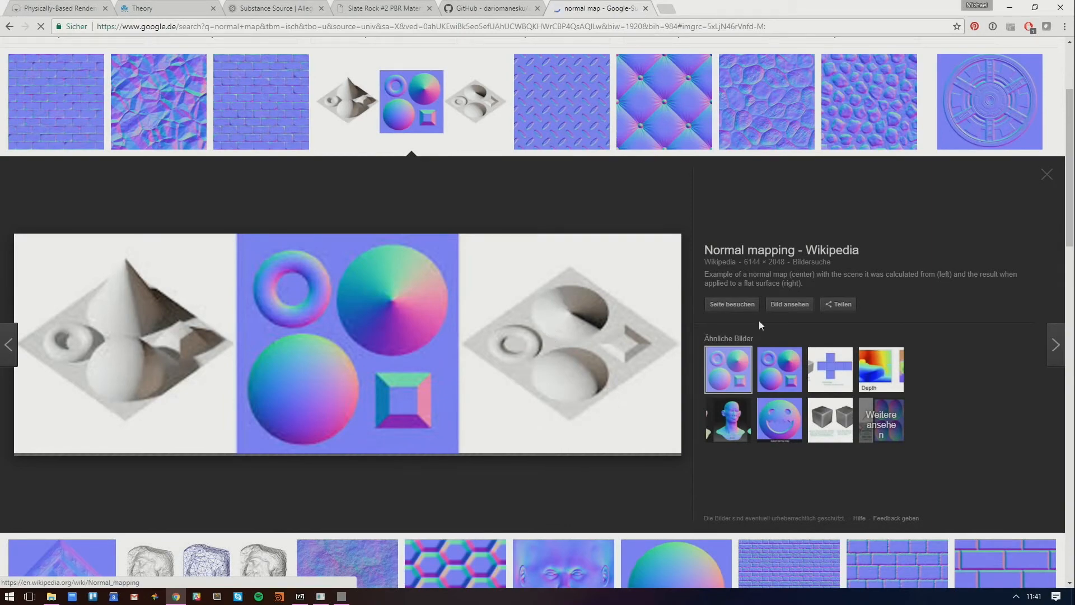
{"action": "left_click", "coordinate": [501, 361]}
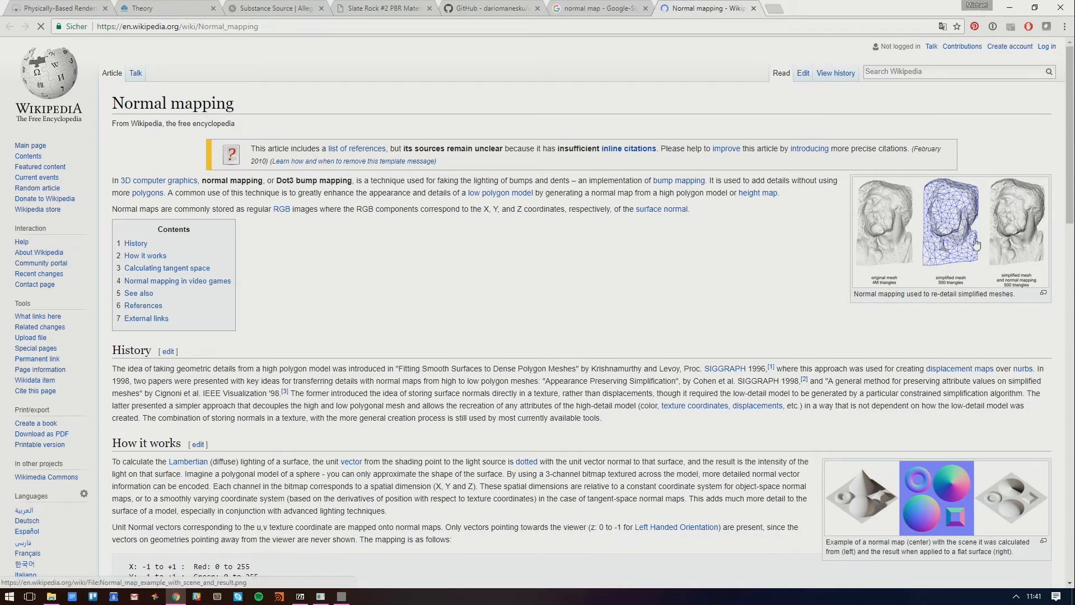
{"action": "scroll", "coordinate": [947, 408], "scroll_direction": "down", "scroll_amount": 3}
{"action": "left_click", "coordinate": [1041, 386]}
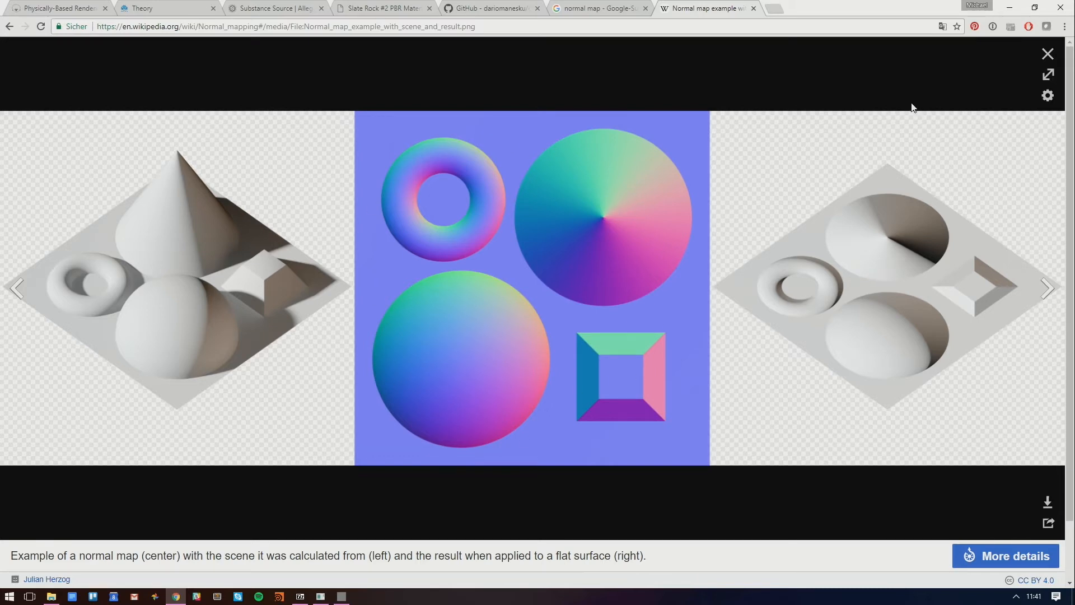
Minimise the browser to return to the vvvv patch, shrink the normal map's Preview window and move it clear of the node networks
{"action": "left_click_drag", "start_coordinate": [849, 6], "coordinate": [717, 36]}
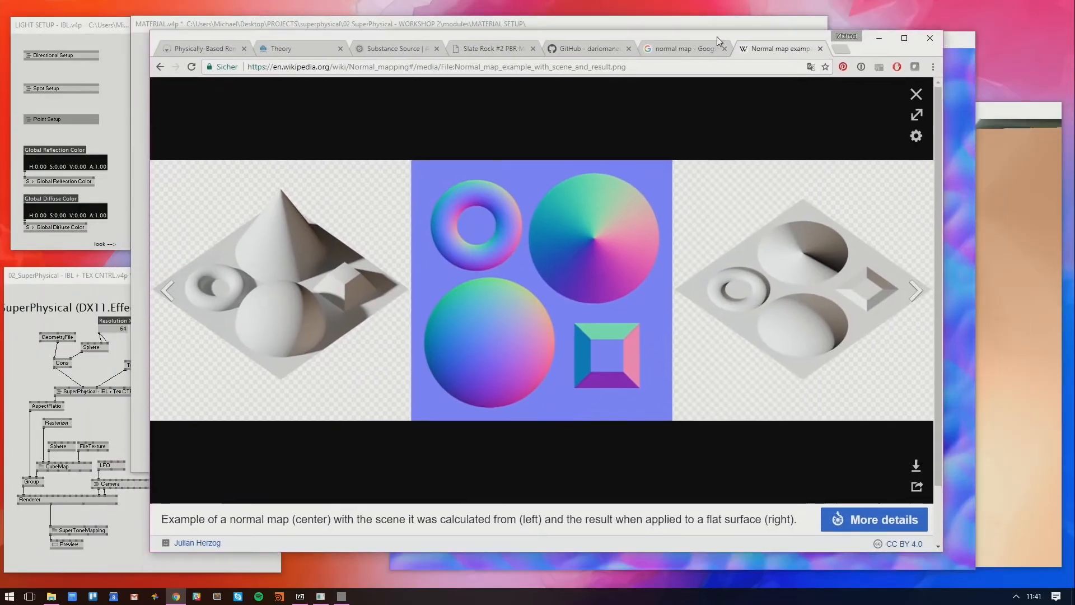
{"action": "left_click", "coordinate": [877, 39]}
{"action": "left_click_drag", "start_coordinate": [848, 44], "coordinate": [884, 35]}
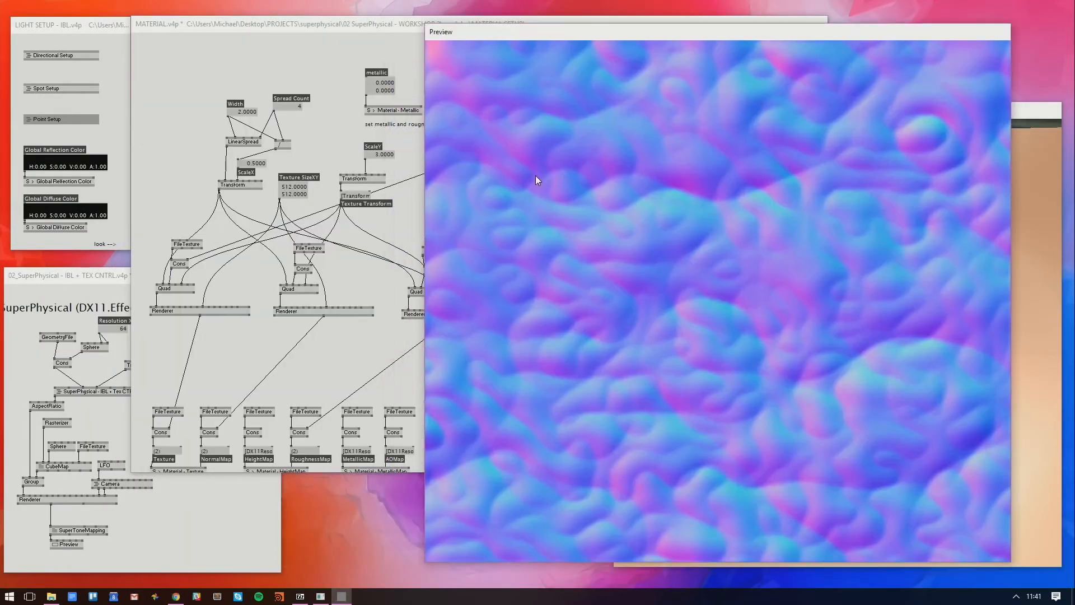
{"action": "left_click", "coordinate": [405, 220]}
{"action": "left_click_drag", "start_coordinate": [426, 24], "coordinate": [653, 207]}
{"action": "left_click_drag", "start_coordinate": [688, 217], "coordinate": [667, 112]}
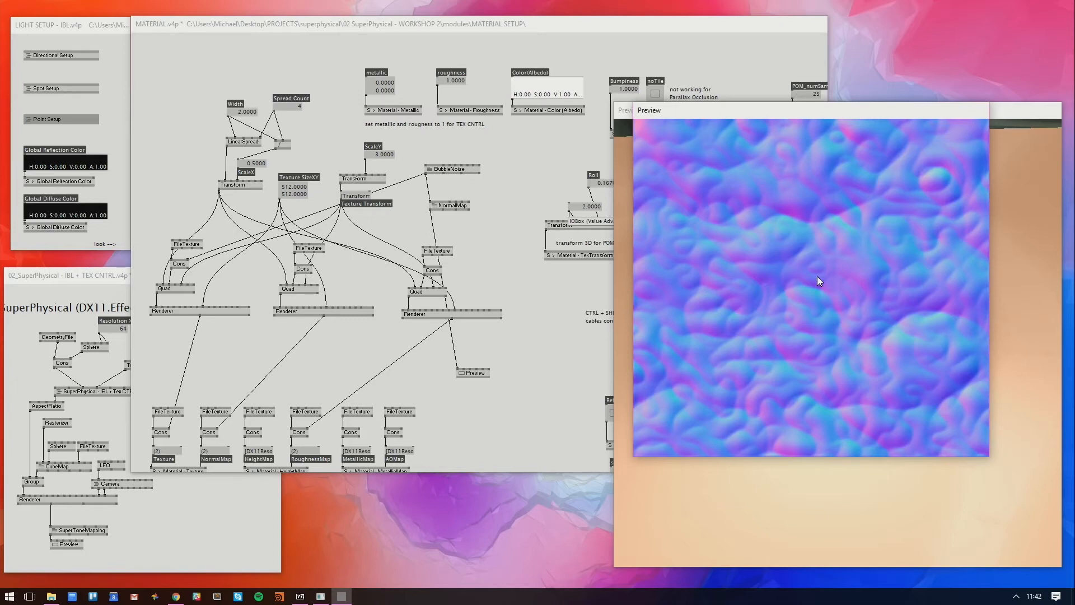
{"action": "left_click_drag", "start_coordinate": [714, 110], "coordinate": [711, 90]}
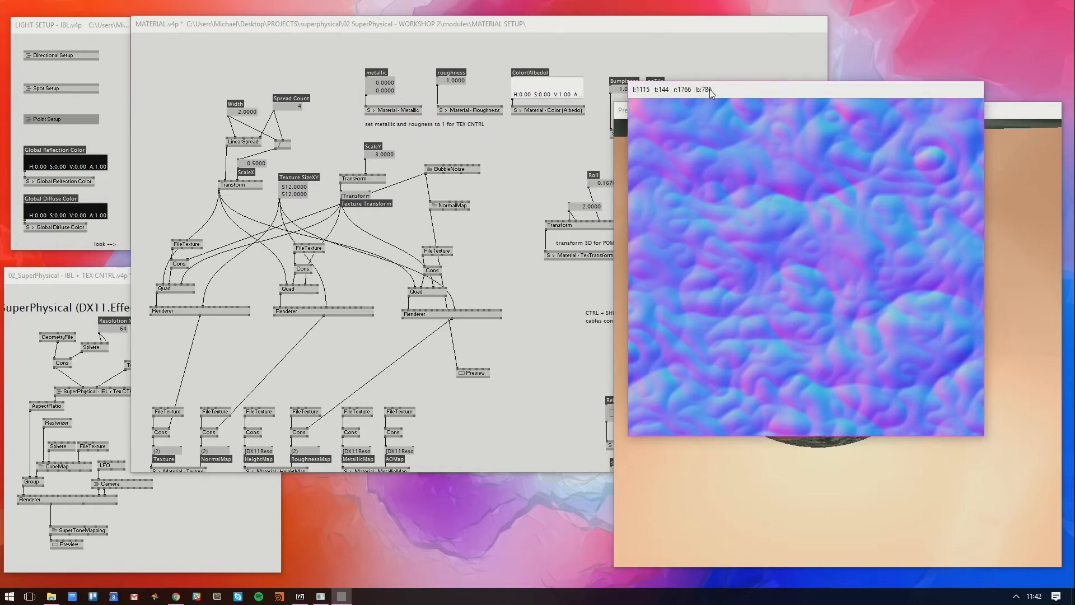
Move the NormalMap node closer beneath BubbleNoise and connect its output to the second input of the normal network's Cons
{"action": "left_click_drag", "start_coordinate": [467, 204], "coordinate": [461, 190]}
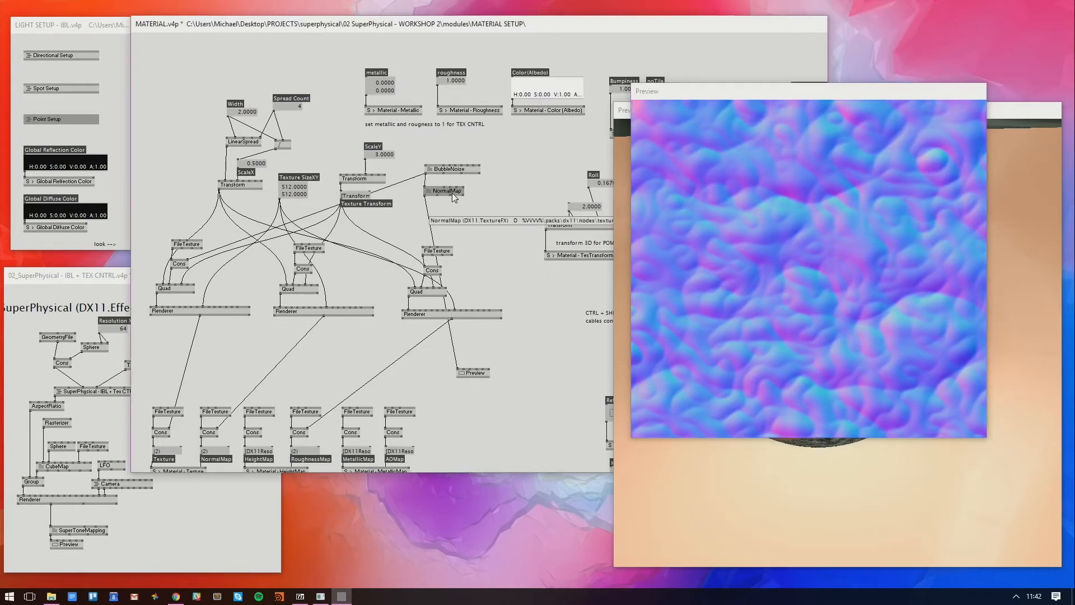
{"action": "left_click", "coordinate": [426, 196]}
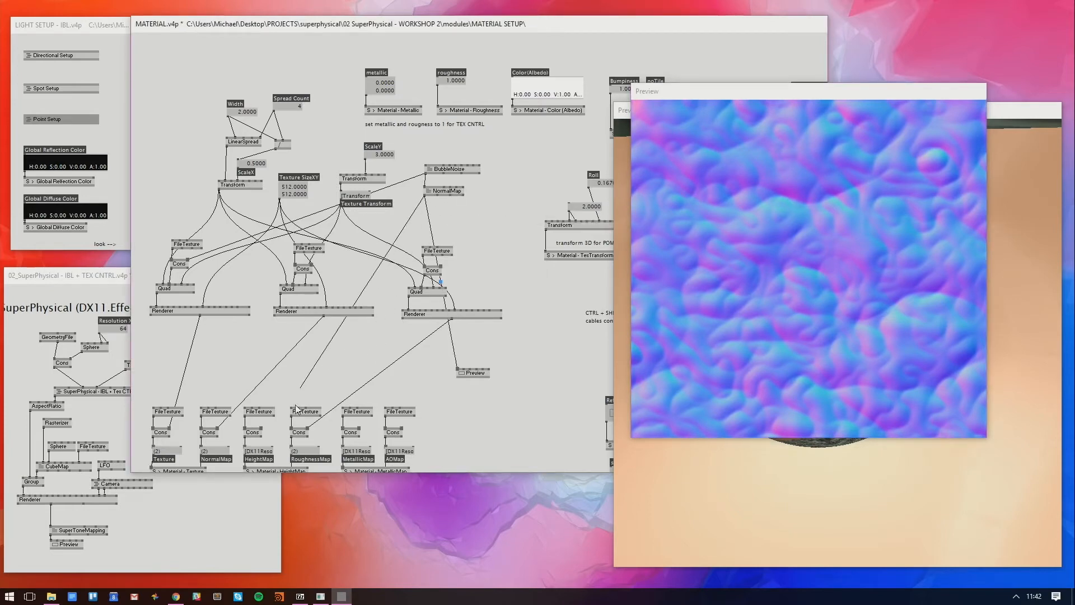
{"action": "scroll", "coordinate": [267, 436], "scroll_direction": "down", "scroll_amount": 1}
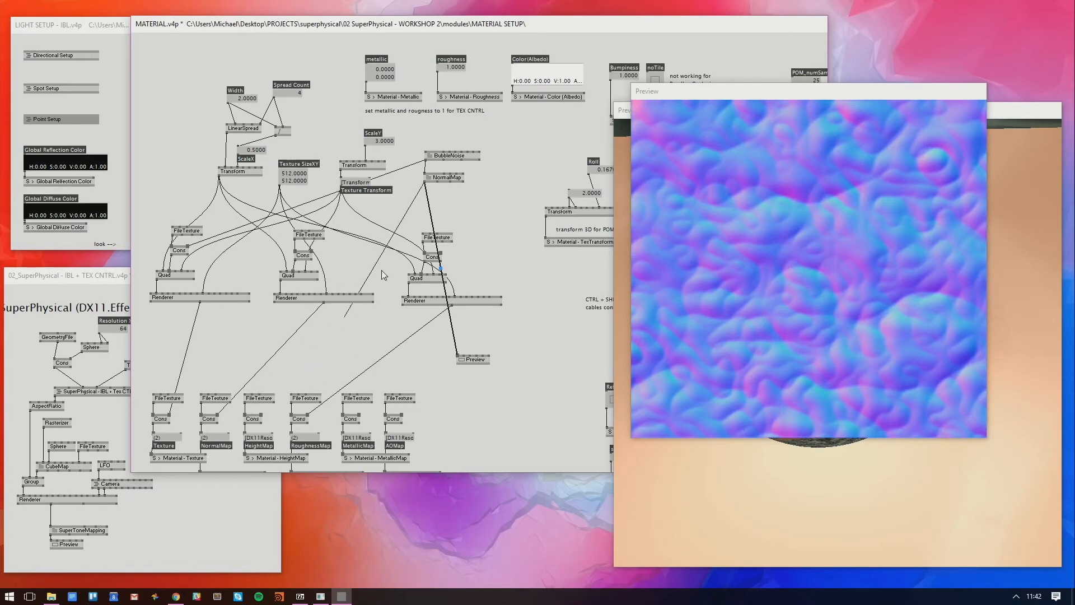
{"action": "left_click", "coordinate": [313, 253]}
Connect the normal network's Renderer to the Preview node and move its window below the patch to inspect the sphere's purple stripe
{"action": "left_click", "coordinate": [324, 302]}
{"action": "left_click", "coordinate": [458, 356]}
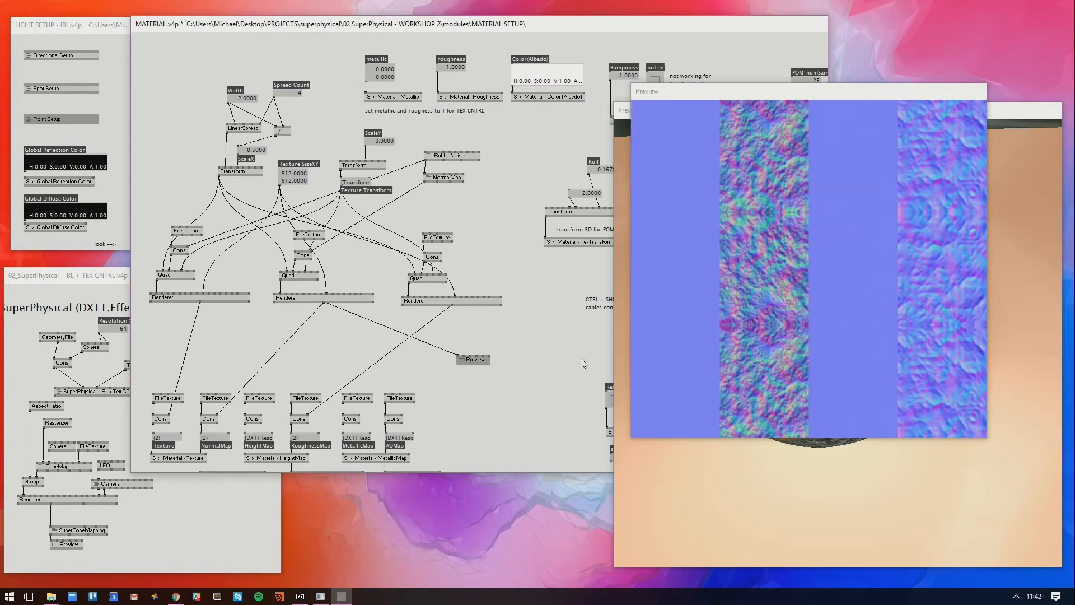
{"action": "left_click_drag", "start_coordinate": [782, 94], "coordinate": [348, 270]}
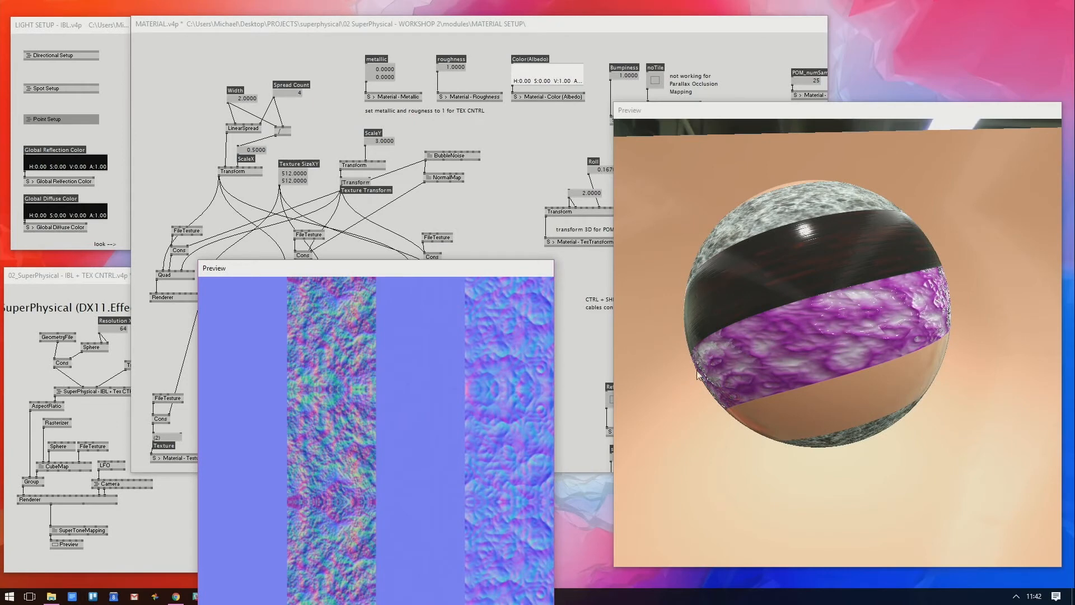
{"action": "scroll", "coordinate": [820, 334], "scroll_direction": "up", "scroll_amount": 5}
{"action": "left_click_drag", "start_coordinate": [858, 320], "coordinate": [811, 336]}
{"action": "left_click_drag", "start_coordinate": [494, 272], "coordinate": [483, 453]}
{"action": "left_click_drag", "start_coordinate": [377, 333], "coordinate": [340, 348]}
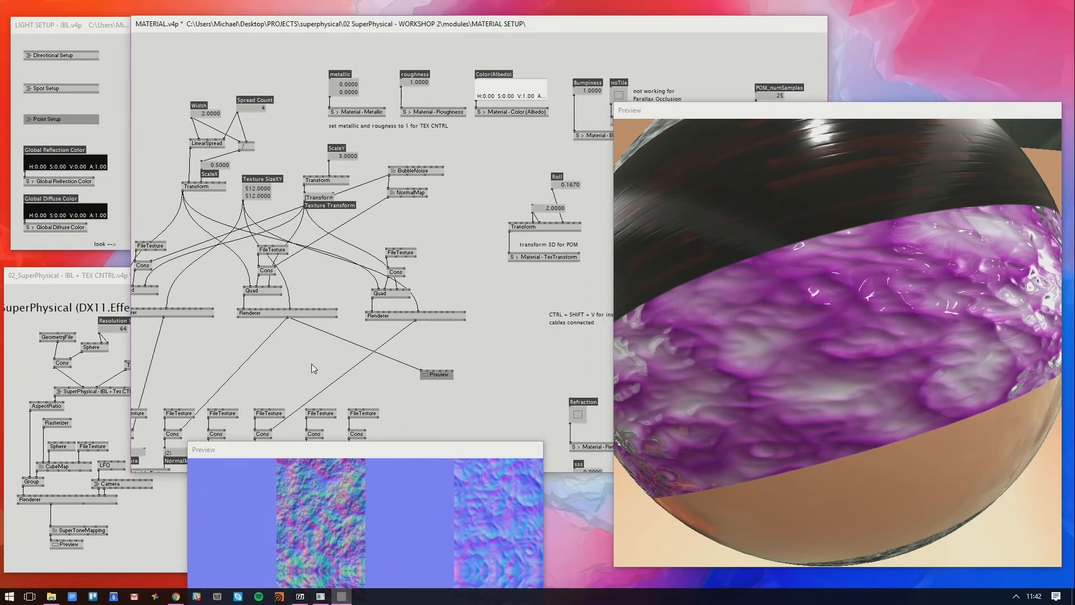
Delete the link from NormalMap to the normal network's Cons and examine the sphere's purple stripe without it
{"action": "left_click", "coordinate": [315, 242]}
{"action": "key", "text": "Delete"}
{"action": "mouse_move", "coordinate": [876, 325]}
{"action": "left_mouse_down"}
{"action": "mouse_move", "coordinate": [889, 318]}
{"action": "mouse_move", "coordinate": [848, 319]}
{"action": "mouse_move", "coordinate": [882, 313]}
{"action": "left_mouse_up"}
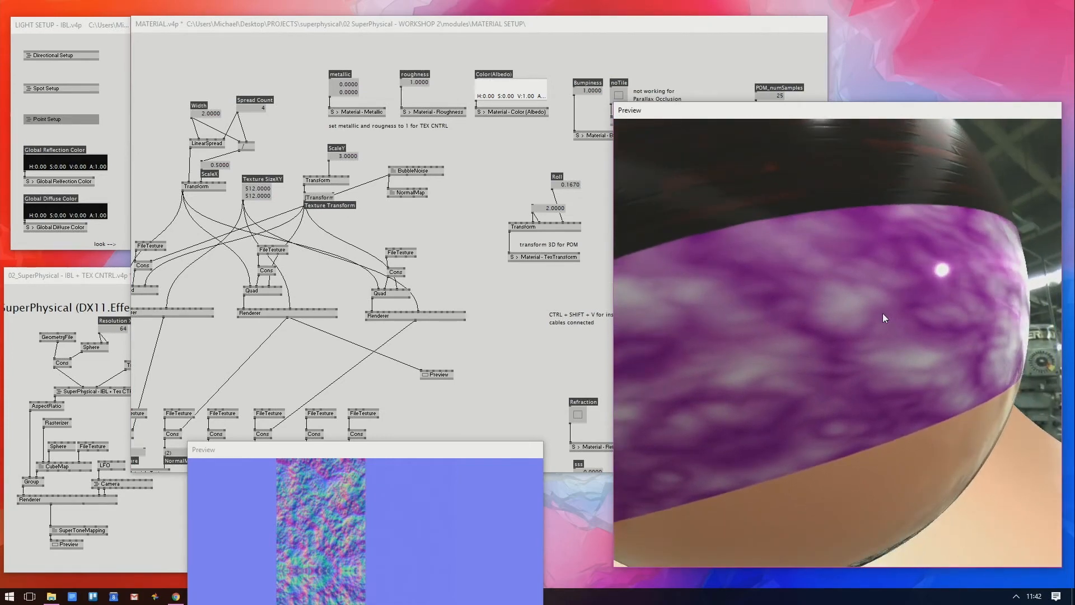
{"action": "double_click", "coordinate": [396, 192]}
{"action": "left_click", "coordinate": [461, 186]}
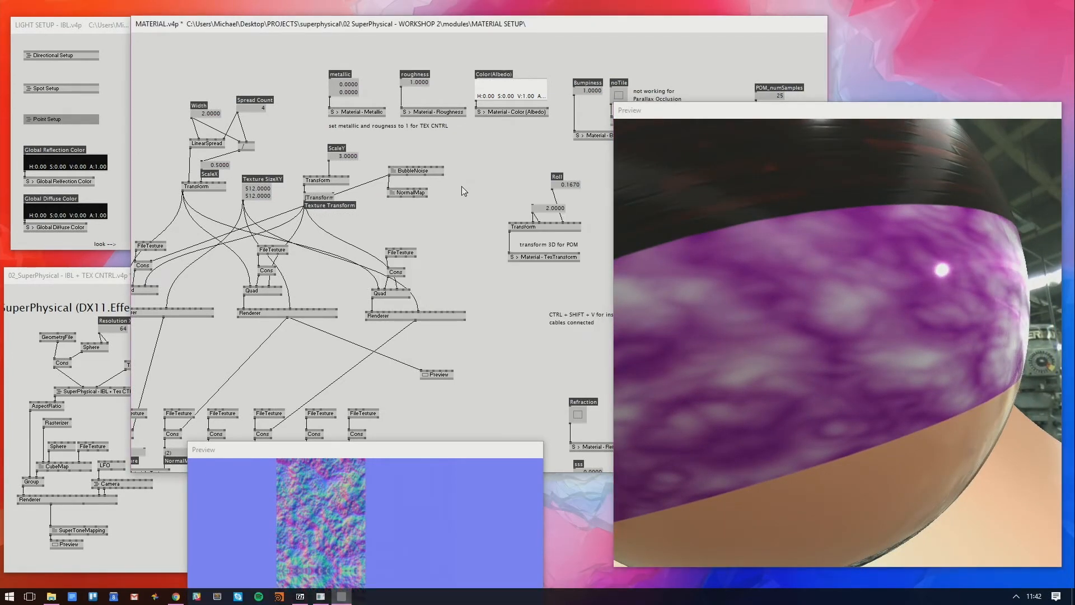
Reconnect NormalMap to the second input of the normal network's Cons and inspect the purple stripe up close
{"action": "left_click", "coordinate": [389, 197]}
{"action": "left_click", "coordinate": [276, 267]}
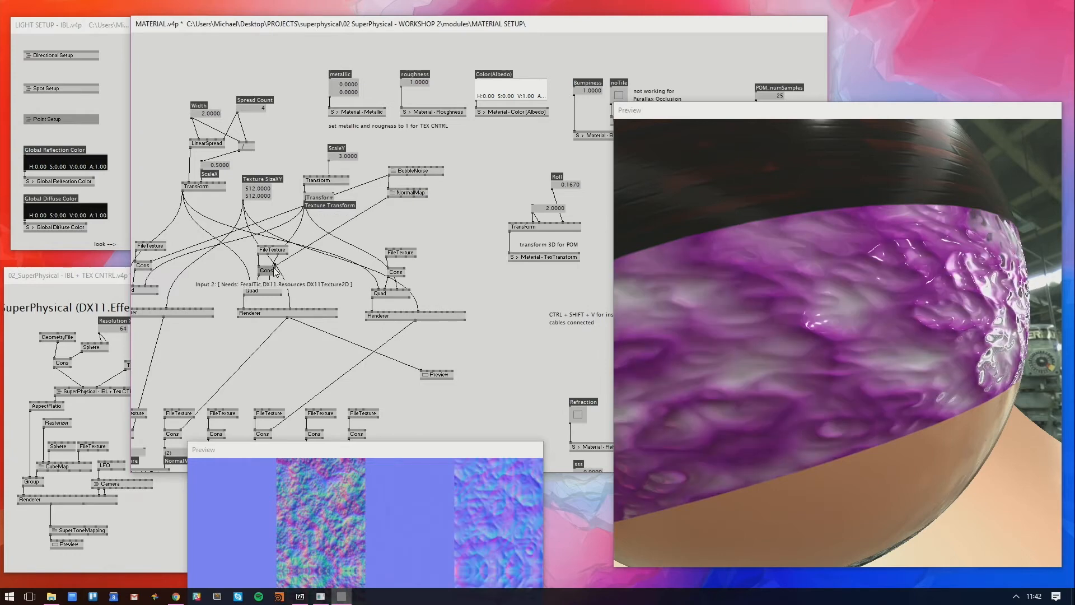
{"action": "left_click", "coordinate": [944, 280]}
{"action": "scroll", "coordinate": [945, 281], "scroll_direction": "up", "scroll_amount": 3}
{"action": "left_click_drag", "start_coordinate": [945, 281], "coordinate": [929, 287]}
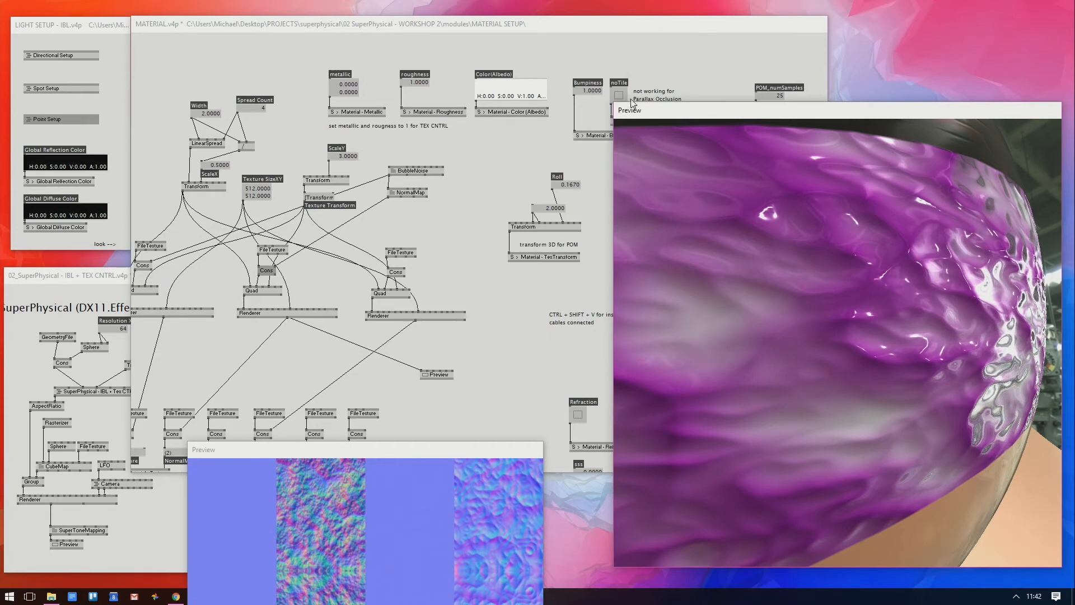
Set the material's Bumpiness to 0 and examine the highlight on the purple stripe from several angles
{"action": "mouse_move", "coordinate": [594, 90]}
{"action": "left_mouse_down"}
{"action": "mouse_move", "coordinate": [594, 107]}
{"action": "mouse_move", "coordinate": [594, 89]}
{"action": "left_mouse_up"}
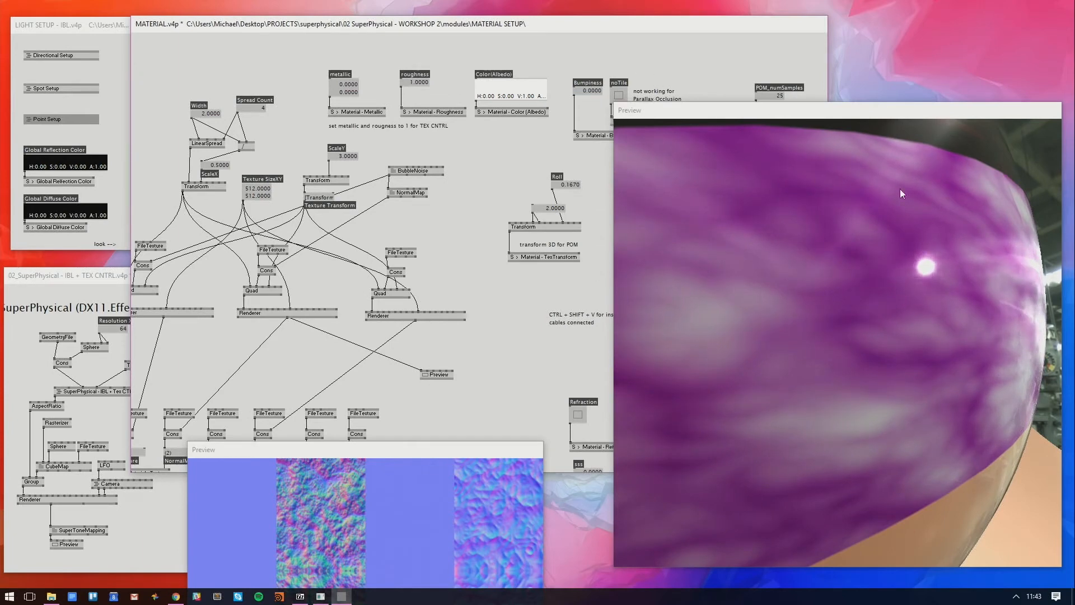
{"action": "left_click_drag", "start_coordinate": [952, 215], "coordinate": [982, 245]}
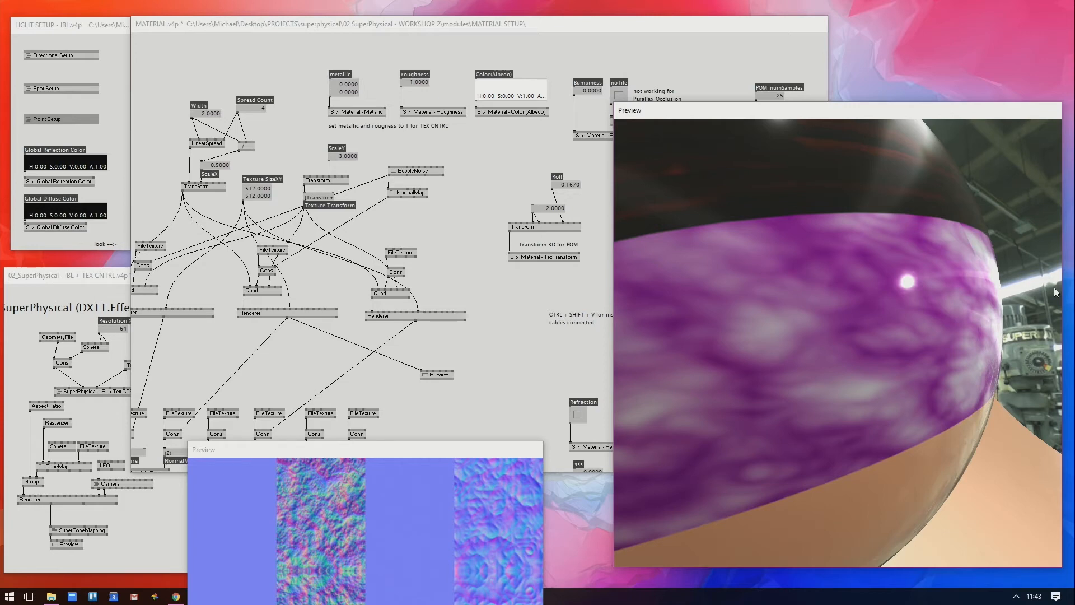
{"action": "left_click_drag", "start_coordinate": [908, 284], "coordinate": [908, 281]}
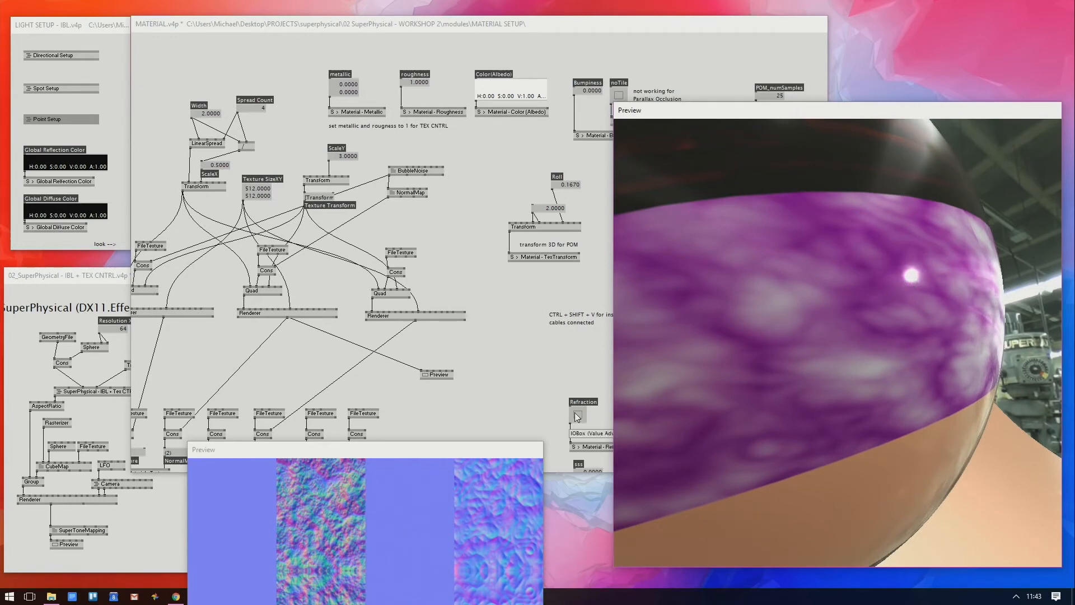
{"action": "mouse_move", "coordinate": [938, 267]}
{"action": "left_mouse_down"}
{"action": "mouse_move", "coordinate": [915, 282]}
{"action": "mouse_move", "coordinate": [940, 257]}
{"action": "left_mouse_up"}
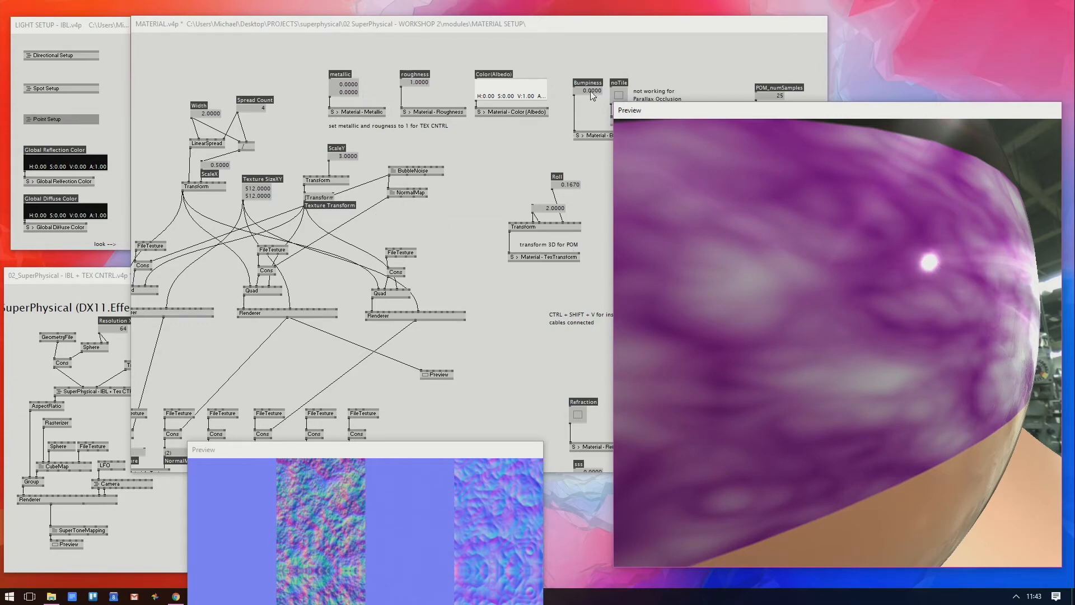
Set the Bumpiness back to 1 and examine the reflections on the sphere's purple stripe
{"action": "left_click_drag", "start_coordinate": [590, 92], "coordinate": [591, 54]}
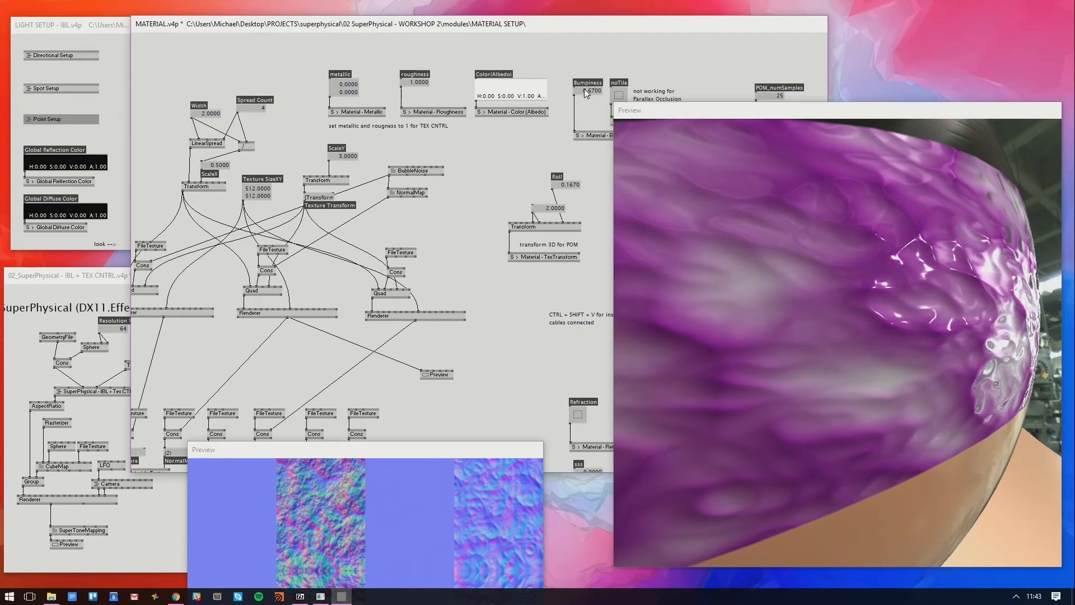
{"action": "left_click_drag", "start_coordinate": [592, 91], "coordinate": [593, 59]}
{"action": "left_click_drag", "start_coordinate": [882, 224], "coordinate": [901, 281]}
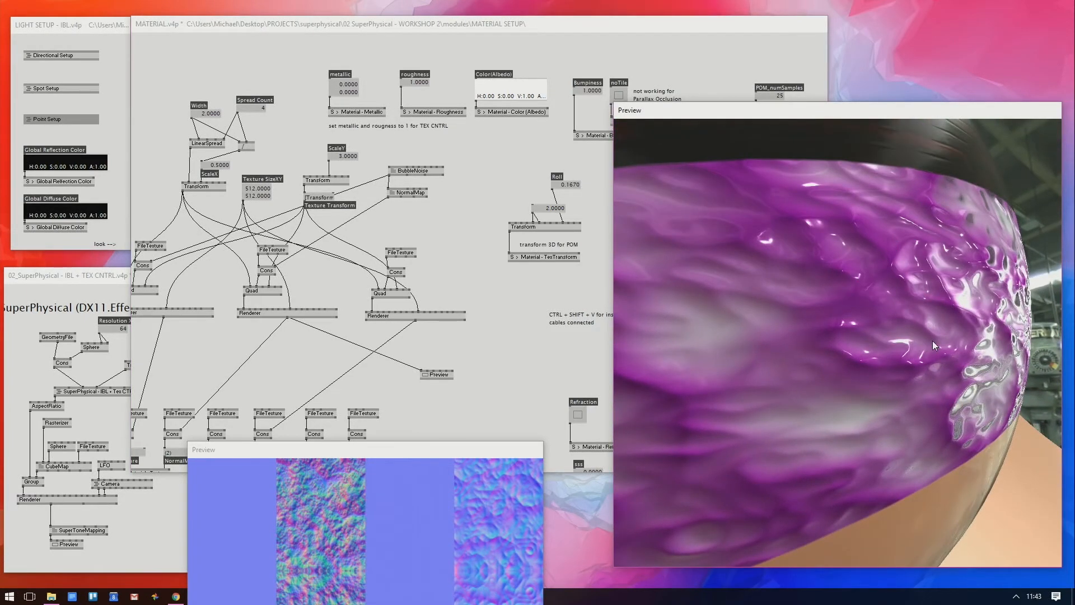
{"action": "left_click_drag", "start_coordinate": [1000, 304], "coordinate": [983, 325]}
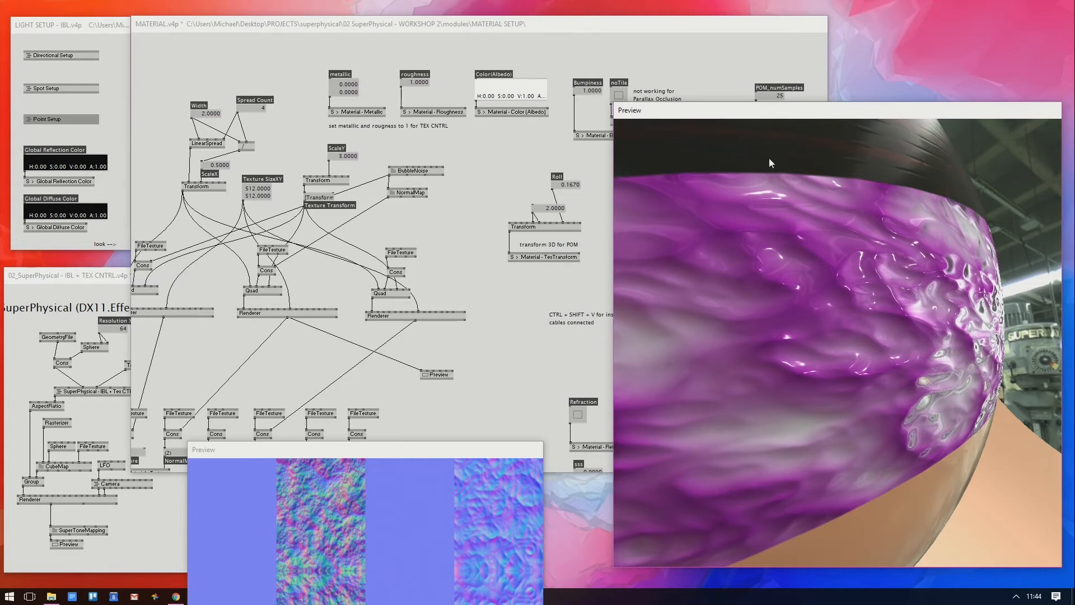
Move the BubbleNoise node slightly higher above the NormalMap node
{"action": "left_click_drag", "start_coordinate": [517, 161], "coordinate": [575, 164]}
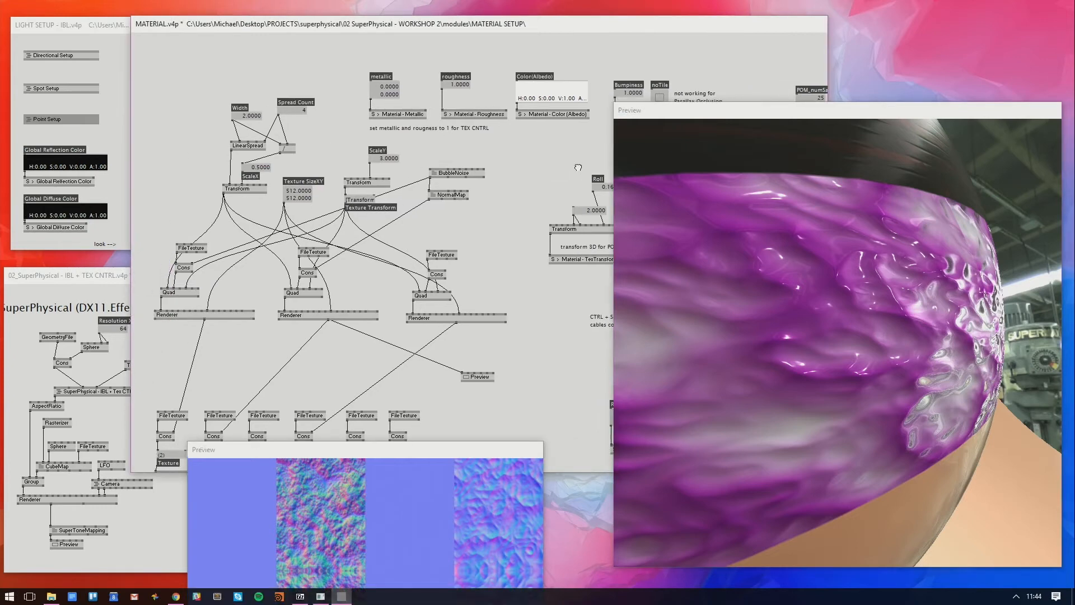
{"action": "scroll", "coordinate": [515, 174], "scroll_direction": "down", "scroll_amount": 3}
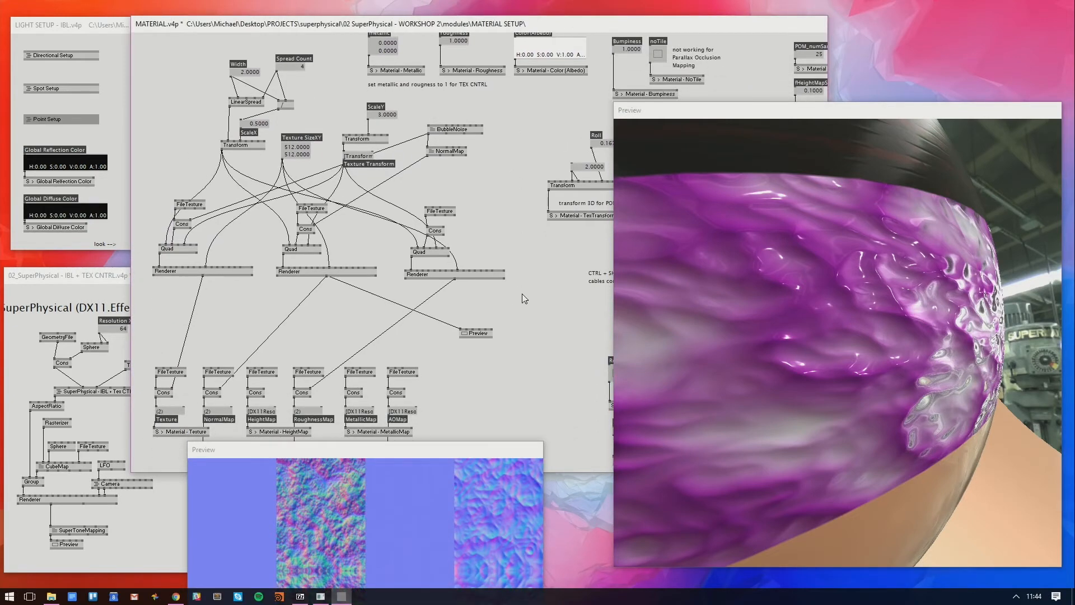
{"action": "left_click_drag", "start_coordinate": [526, 296], "coordinate": [512, 318]}
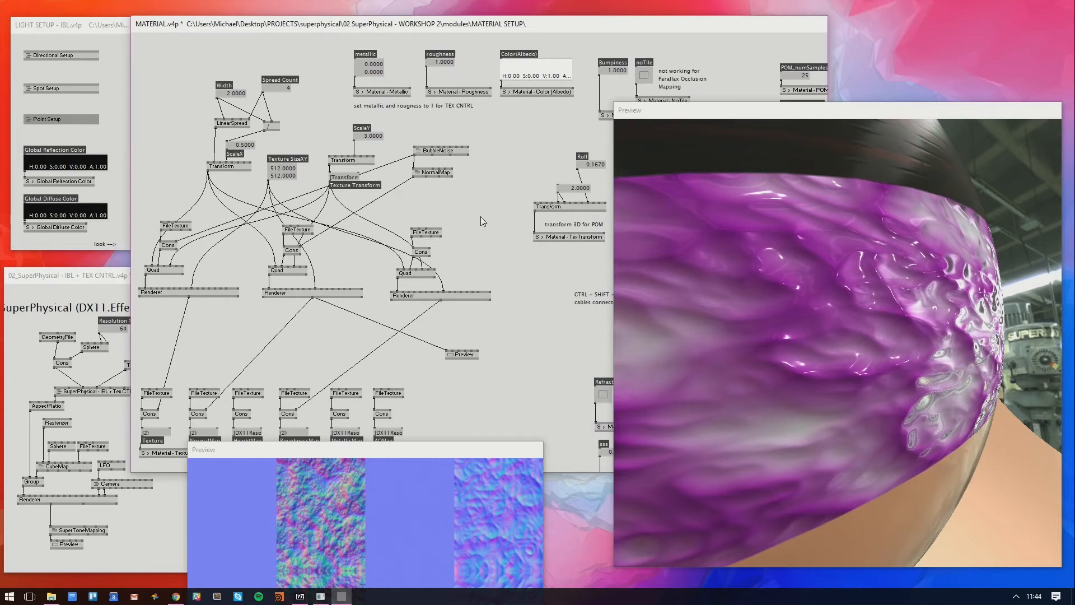
{"action": "left_click_drag", "start_coordinate": [417, 157], "coordinate": [415, 152]}
Try BubbleNoise as a second input of the roughness network's Cons, and remove the link again
{"action": "left_click", "coordinate": [415, 150]}
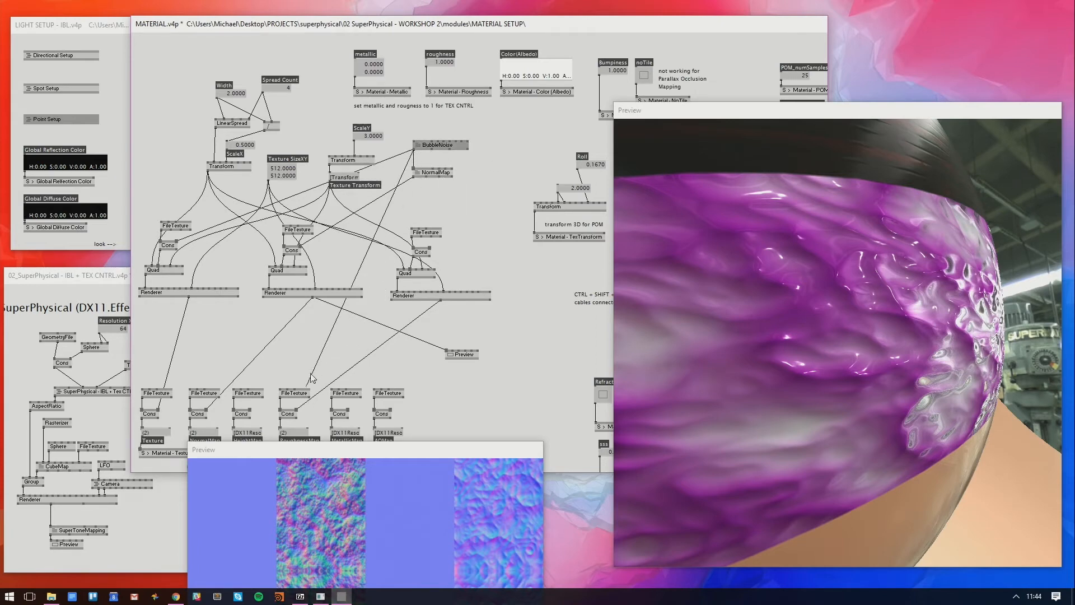
{"action": "left_click", "coordinate": [430, 251]}
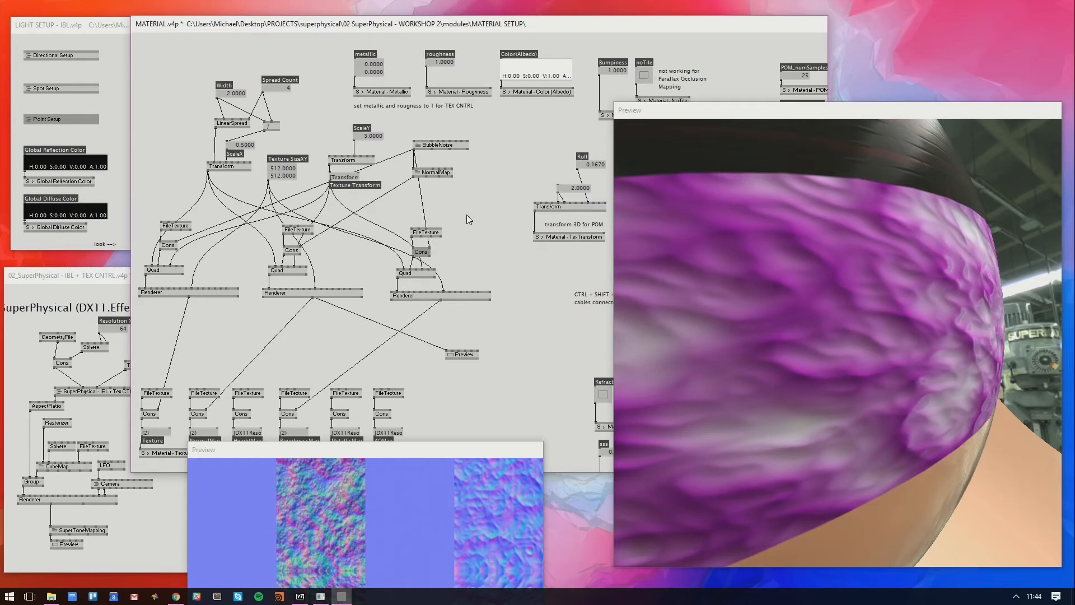
{"action": "right_click", "coordinate": [423, 206]}
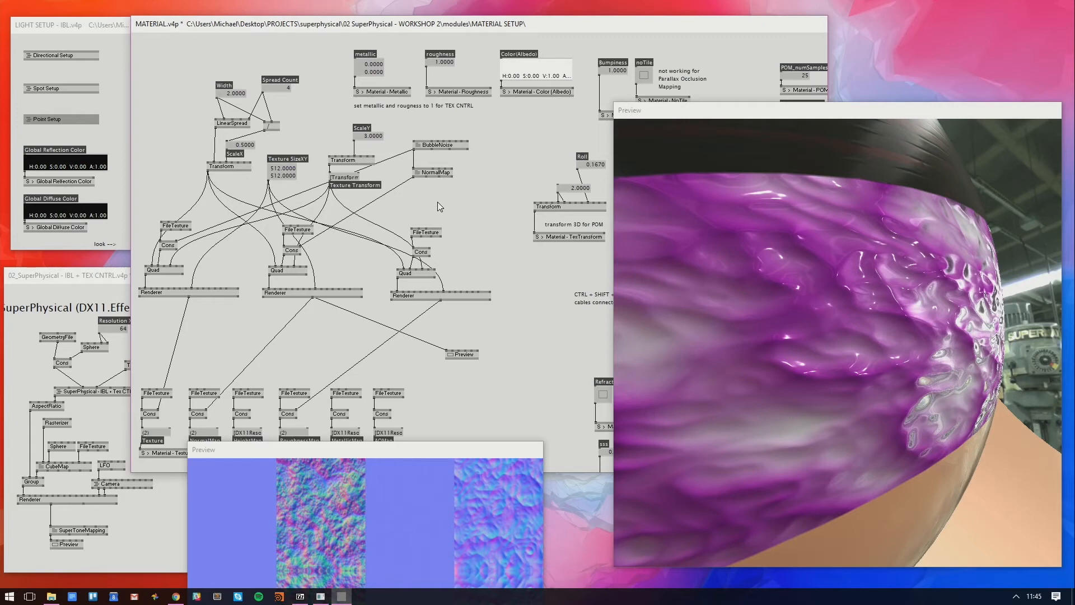
Inspect all the sphere's material stripes from several angles and close the normal map's Preview window
{"action": "left_click_drag", "start_coordinate": [937, 344], "coordinate": [918, 298]}
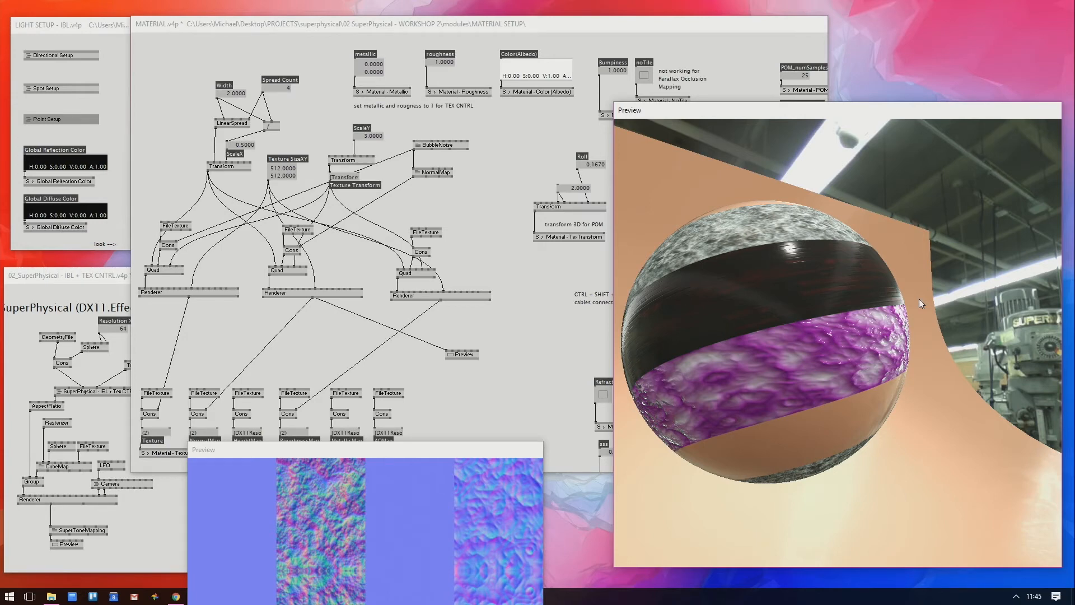
{"action": "left_click_drag", "start_coordinate": [881, 331], "coordinate": [835, 343]}
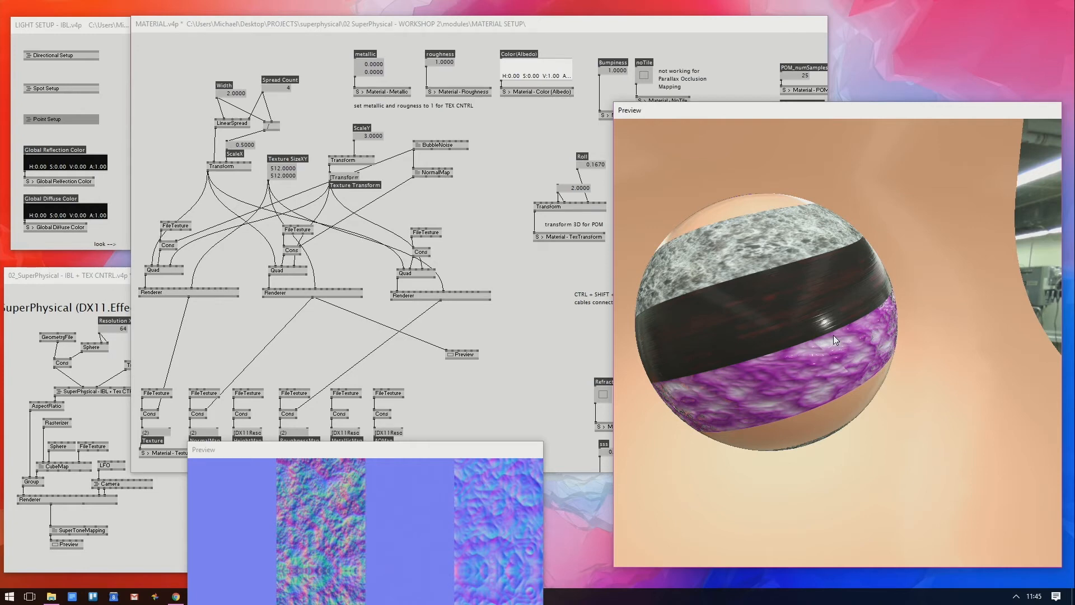
{"action": "left_click_drag", "start_coordinate": [833, 334], "coordinate": [664, 404]}
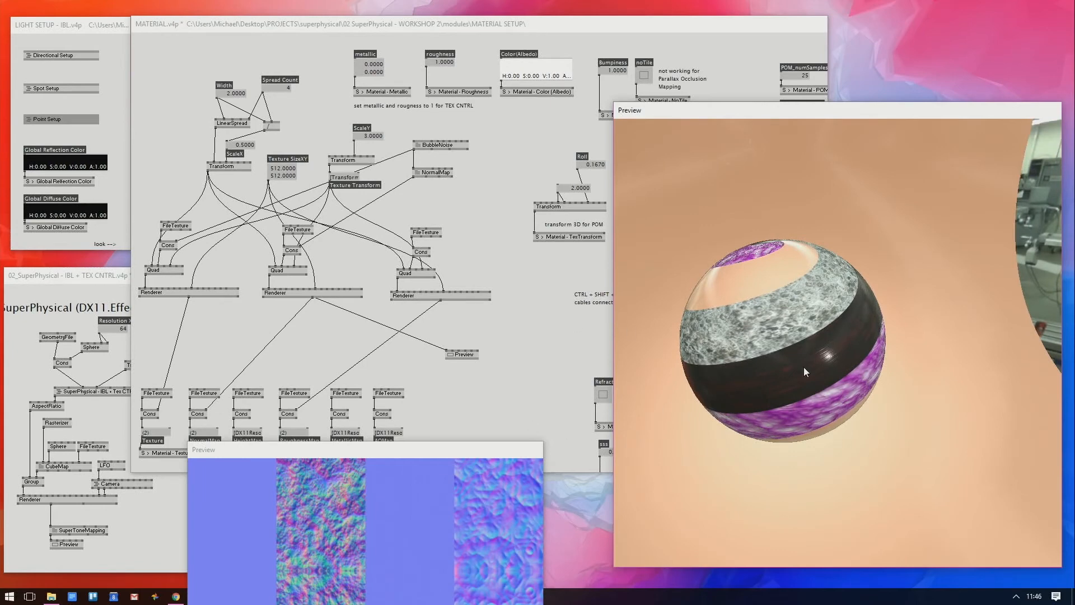
{"action": "left_click_drag", "start_coordinate": [483, 452], "coordinate": [486, 336]}
{"action": "key", "text": "alt+3"}
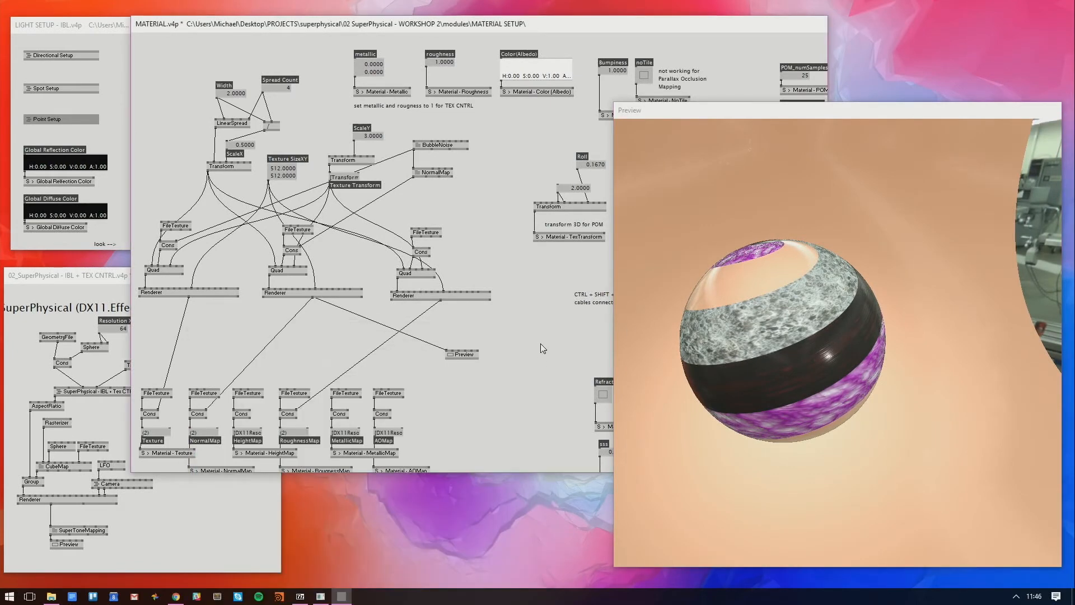
{"action": "left_click_drag", "start_coordinate": [826, 351], "coordinate": [812, 367]}
Set the Roll value of the material's texture Transform to 0.11 to tilt the stripes
{"action": "left_click_drag", "start_coordinate": [534, 164], "coordinate": [444, 179]}
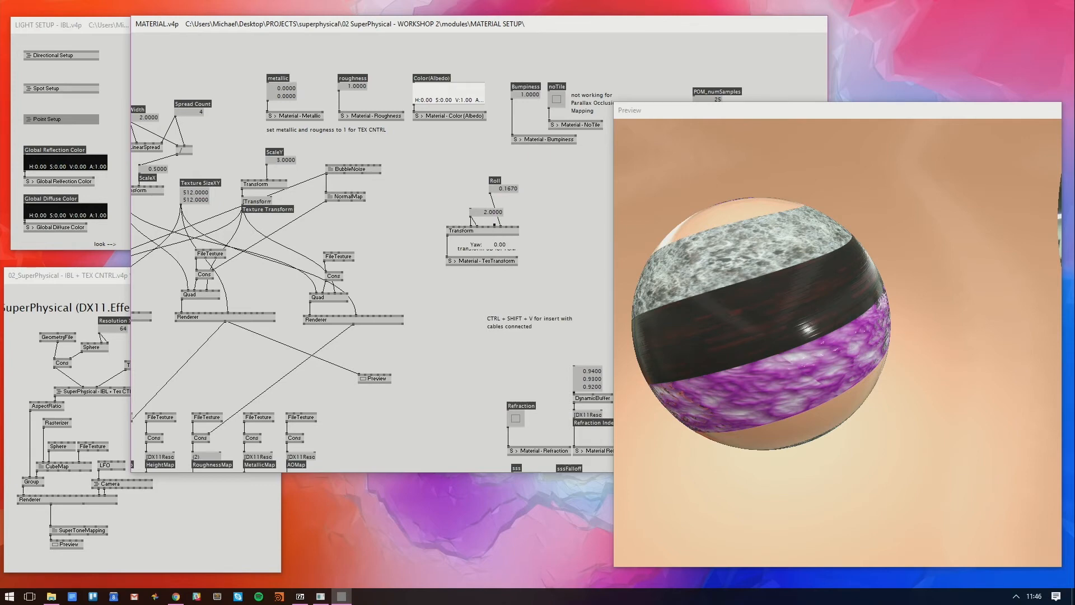
{"action": "mouse_move", "coordinate": [494, 226]}
{"action": "left_mouse_down"}
{"action": "mouse_move", "coordinate": [494, 201]}
{"action": "mouse_move", "coordinate": [488, 226]}
{"action": "left_mouse_up"}
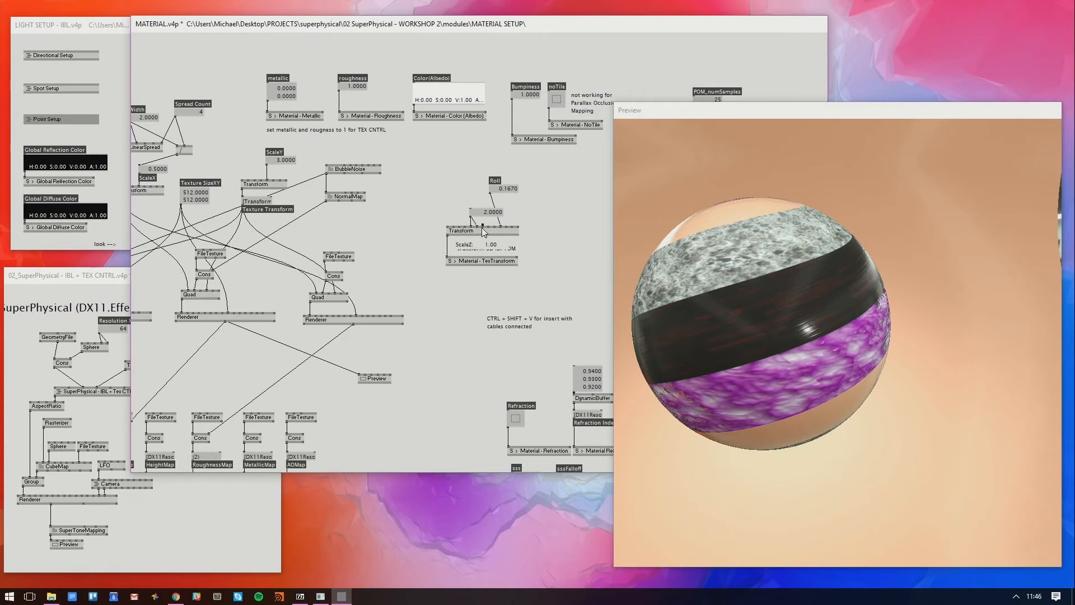
{"action": "mouse_move", "coordinate": [497, 192]}
{"action": "left_mouse_down"}
{"action": "mouse_move", "coordinate": [496, 209]}
{"action": "mouse_move", "coordinate": [496, 194]}
{"action": "left_mouse_up"}
Add an LFO (Animation) node beside the Roll value and connect a two-component value box to the material's texture Transform
{"action": "double_click", "coordinate": [529, 200]}
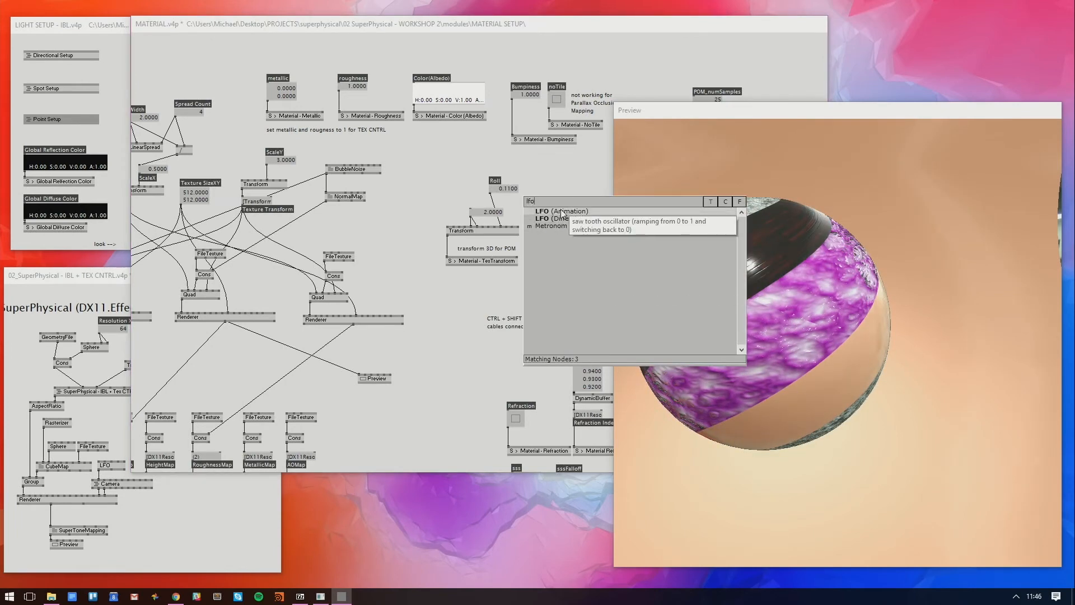
{"action": "left_click", "coordinate": [561, 211]}
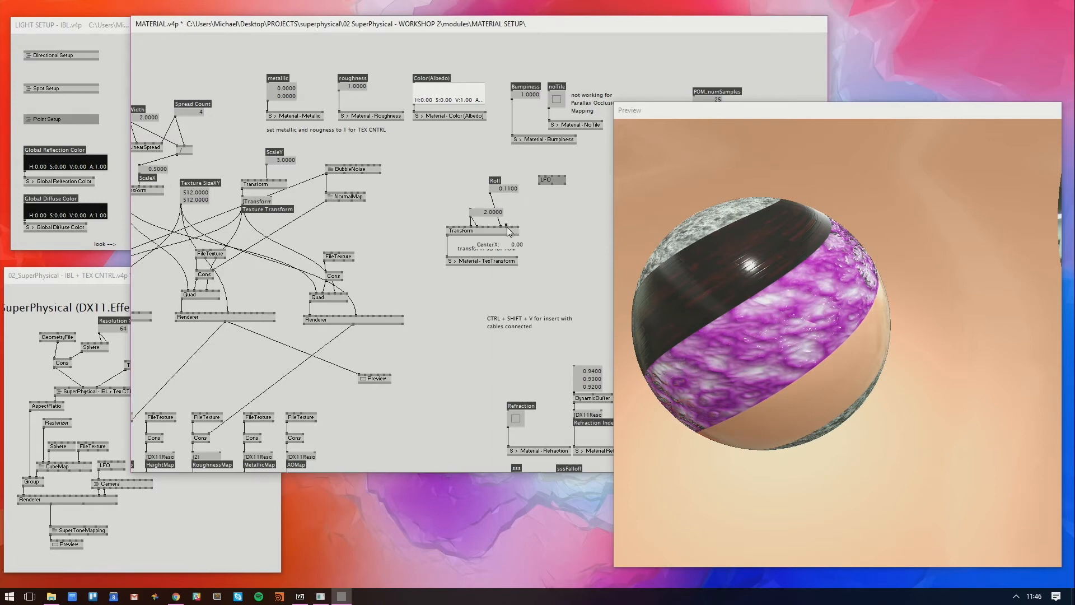
{"action": "left_click_drag", "start_coordinate": [502, 226], "coordinate": [505, 224]}
{"action": "middle_click", "coordinate": [533, 205]}
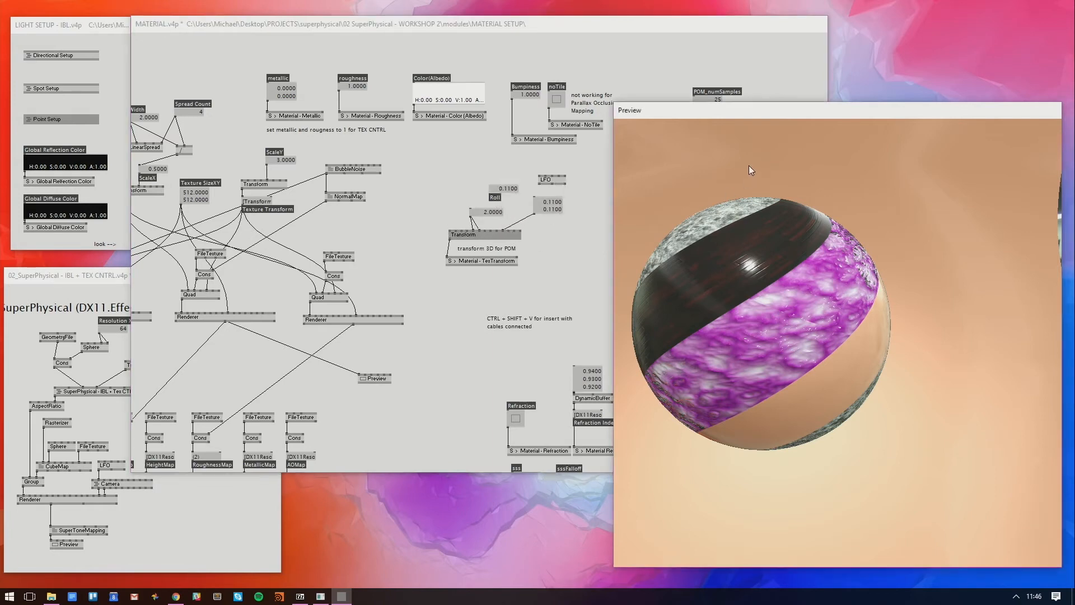
View the whole sphere in its surroundings and set the texture Transform's Roll value to 0.2
{"action": "left_click_drag", "start_coordinate": [750, 169], "coordinate": [868, 418]}
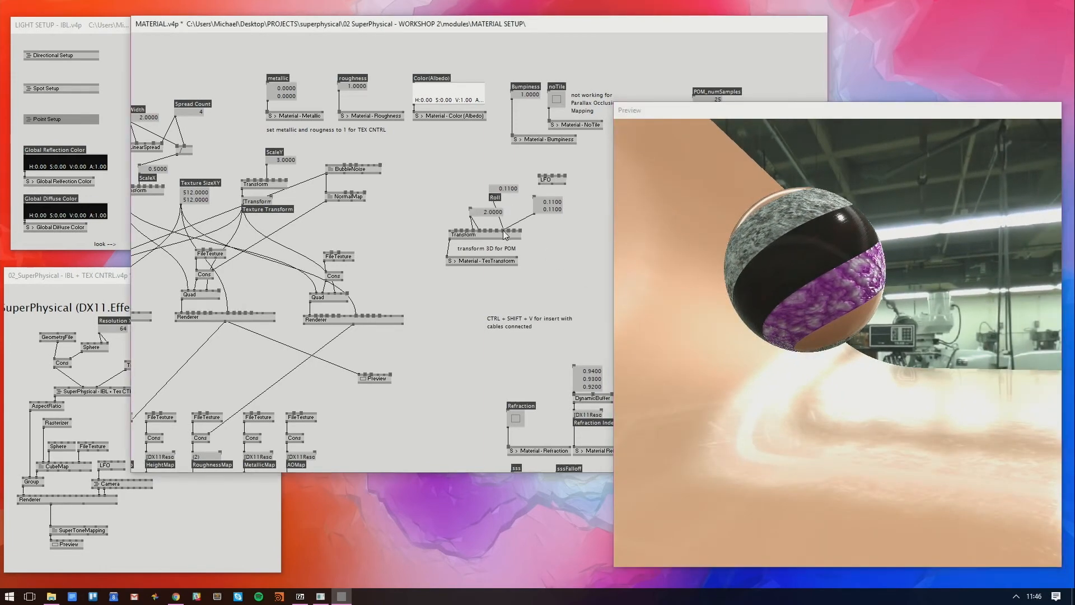
{"action": "mouse_move", "coordinate": [507, 191]}
{"action": "left_mouse_down"}
{"action": "mouse_move", "coordinate": [506, 214]}
{"action": "mouse_move", "coordinate": [507, 187]}
{"action": "left_mouse_up"}
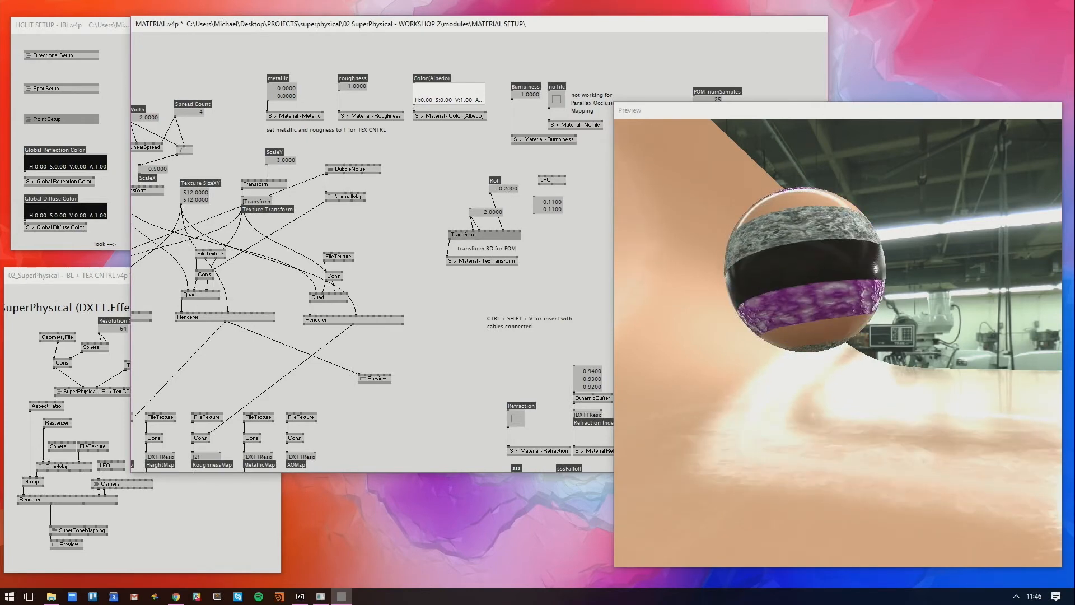
Replace the two-component value box with a Vector (2d Join) that passes the LFO to the texture Transform, and set the LFO period to 60 s
{"action": "double_click", "coordinate": [539, 204]}
{"action": "type", "text": "vec"}
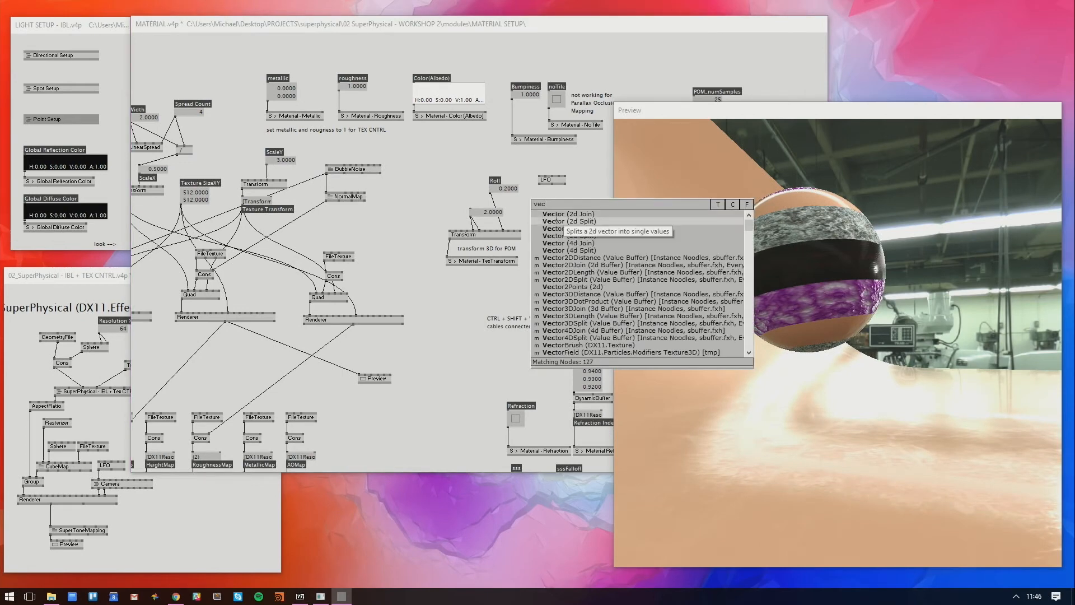
{"action": "left_click", "coordinate": [546, 214]}
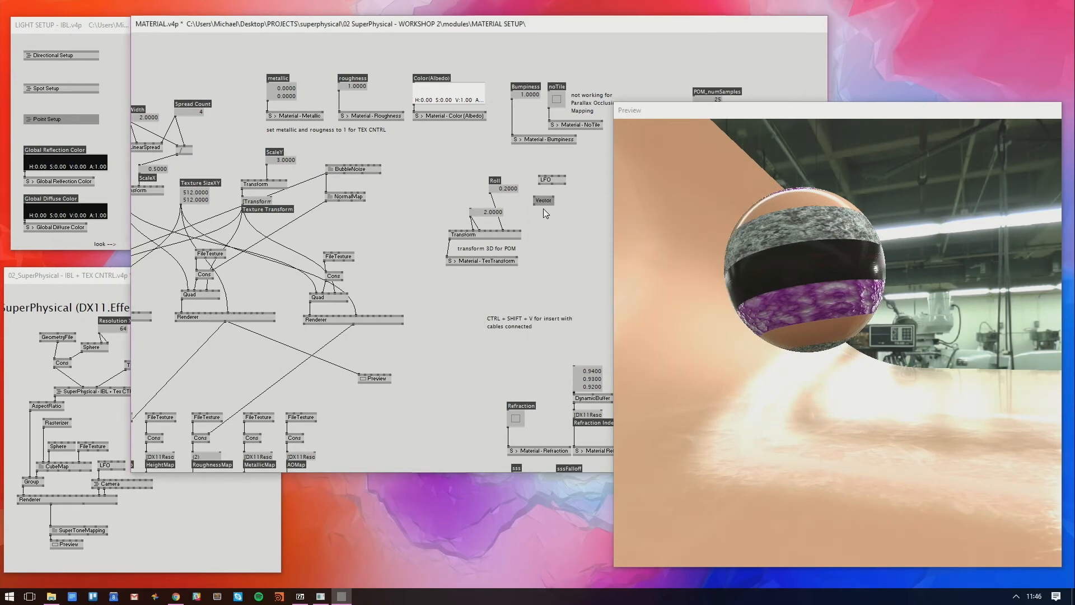
{"action": "right_click", "coordinate": [542, 180]}
{"action": "type", "text": "60"}
{"action": "key", "text": "Return"}
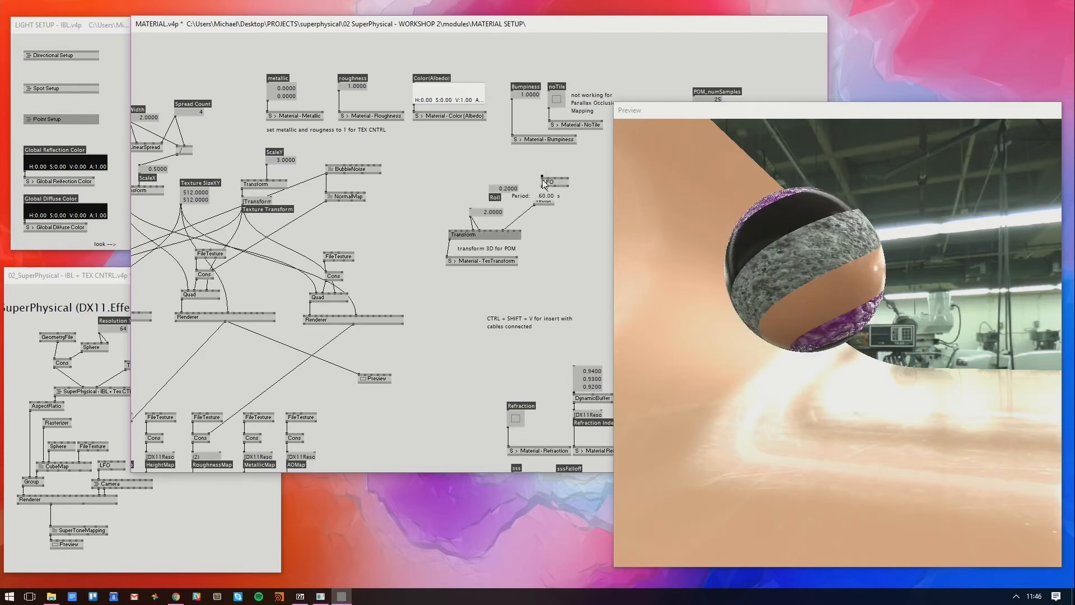
Check the slowly rotating stripes on the sphere and save the MATERIAL patch
{"action": "left_click_drag", "start_coordinate": [847, 187], "coordinate": [837, 368]}
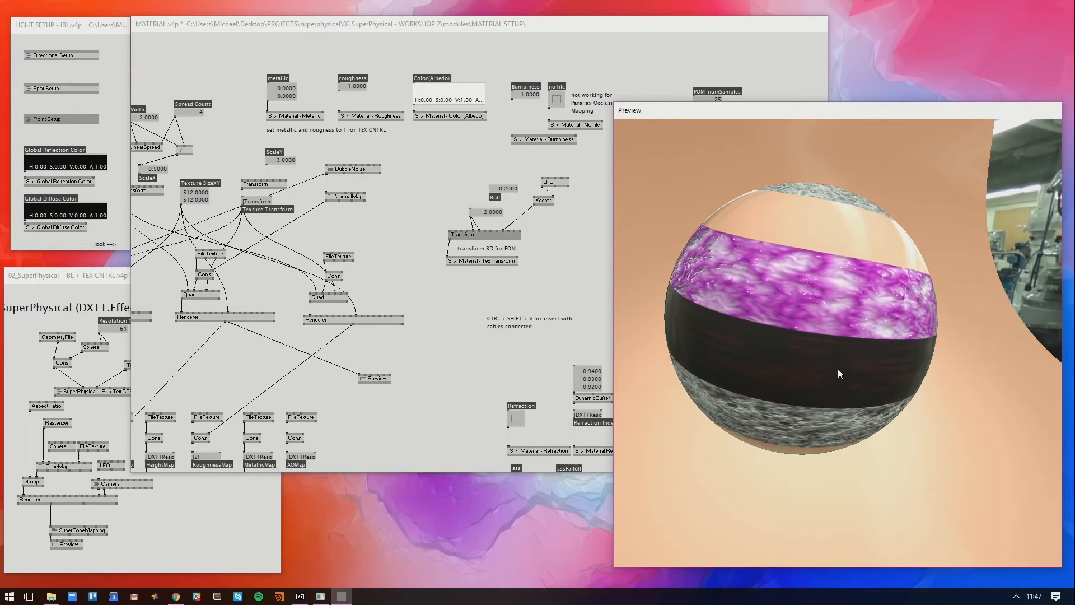
{"action": "left_click", "coordinate": [571, 267]}
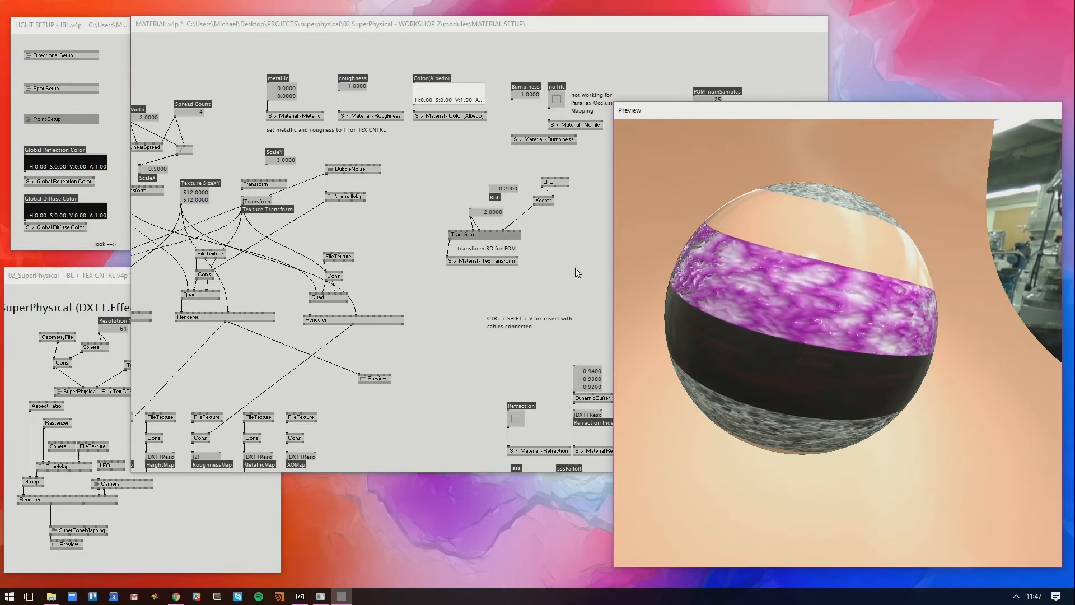
{"action": "key", "text": "ctrl+s"}
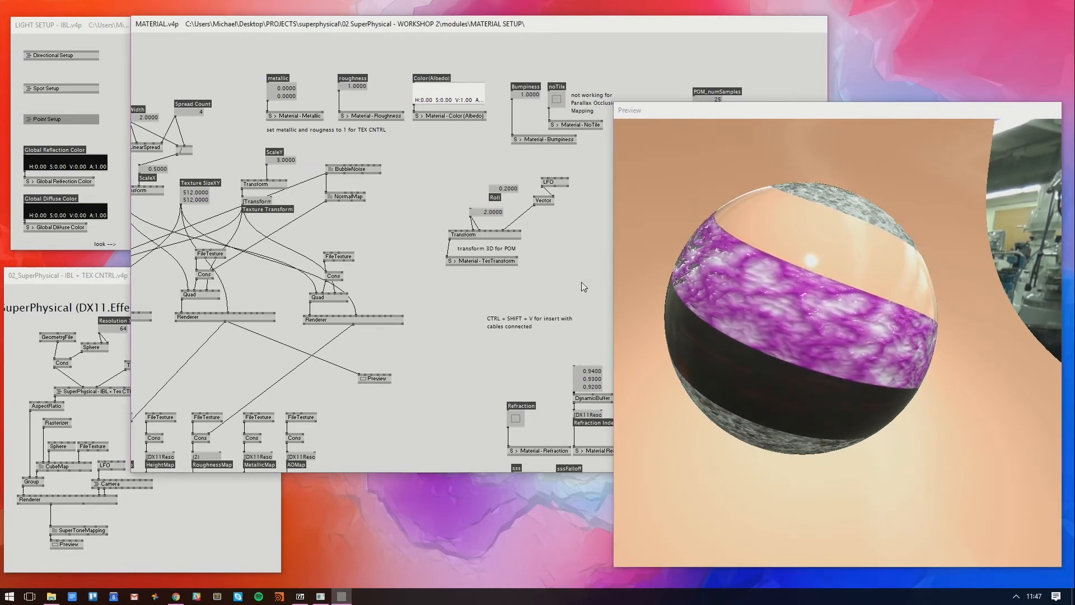
Move the 02_SuperPhysical patch window slightly and inspect the sphere's rotating stripes up close
{"action": "left_click", "coordinate": [248, 524]}
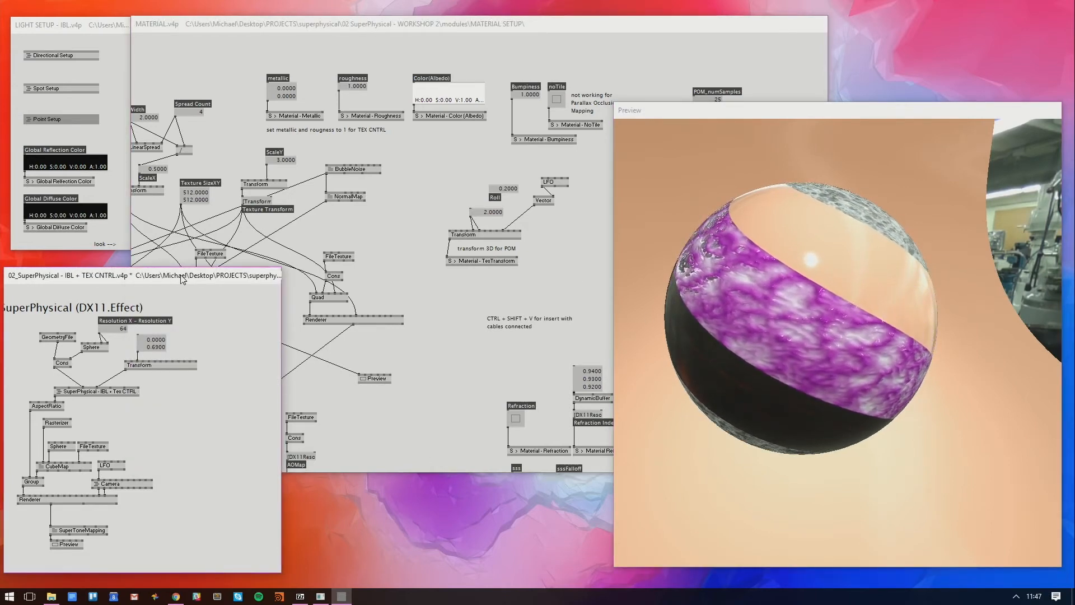
{"action": "left_click_drag", "start_coordinate": [182, 276], "coordinate": [205, 254]}
{"action": "left_click", "coordinate": [703, 261]}
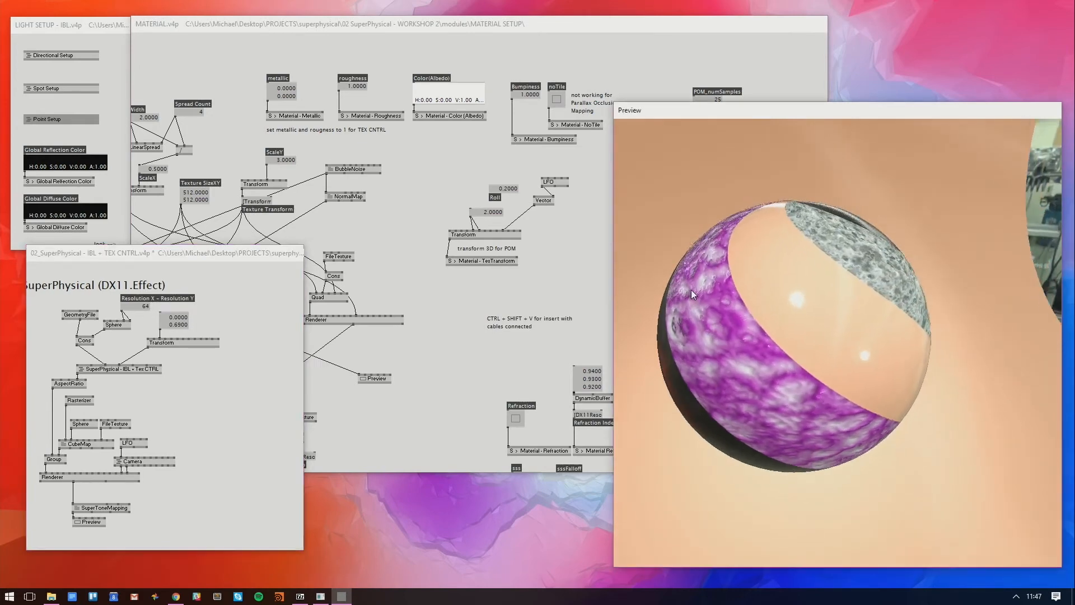
{"action": "left_click_drag", "start_coordinate": [717, 240], "coordinate": [727, 261]}
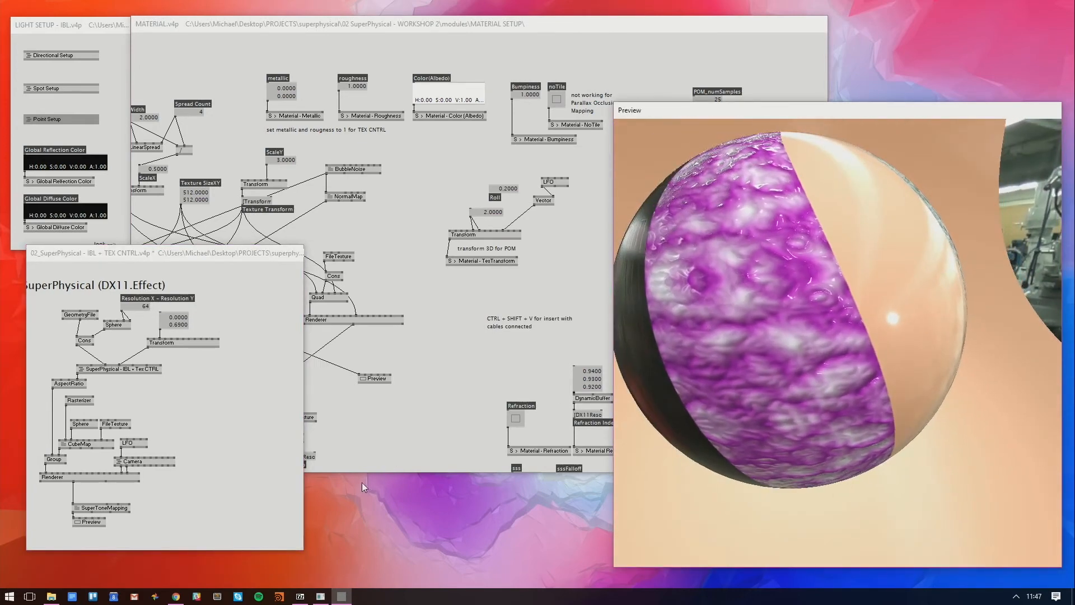
{"action": "left_click", "coordinate": [213, 412]}
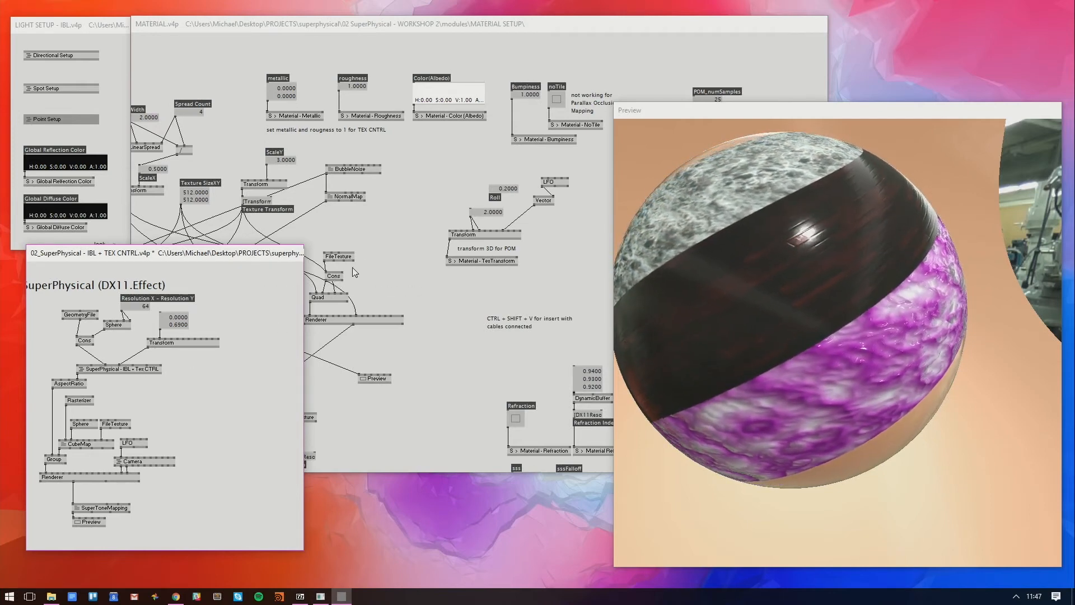
Add an Invert (DX11.TextureFX) node near the NormalMap node and feed it with the BubbleNoise output
{"action": "left_click_drag", "start_coordinate": [348, 270], "coordinate": [489, 238]}
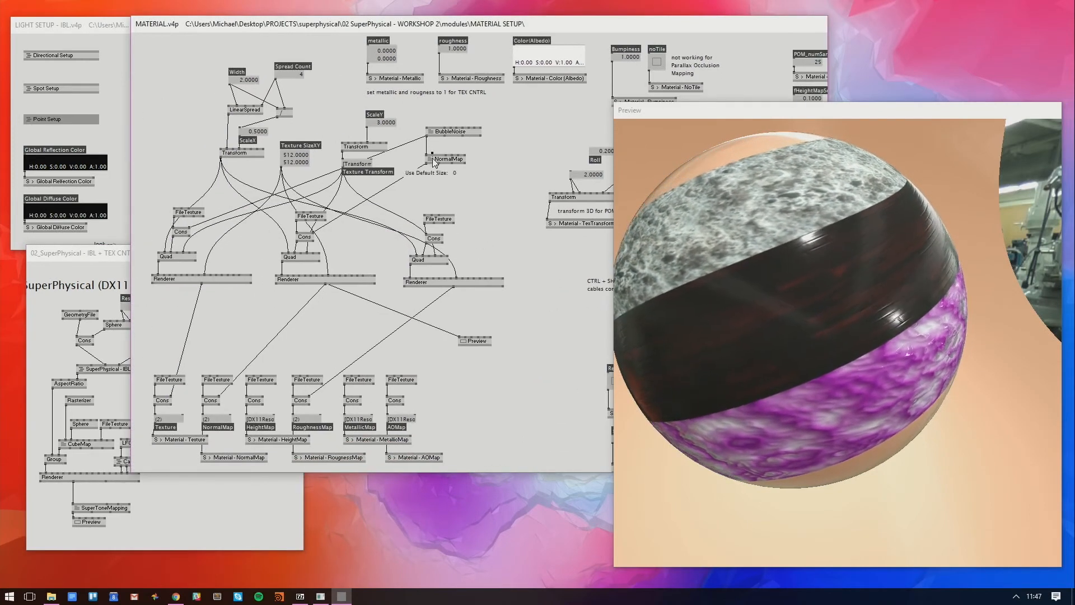
{"action": "left_click", "coordinate": [442, 234]}
{"action": "right_click", "coordinate": [471, 191]}
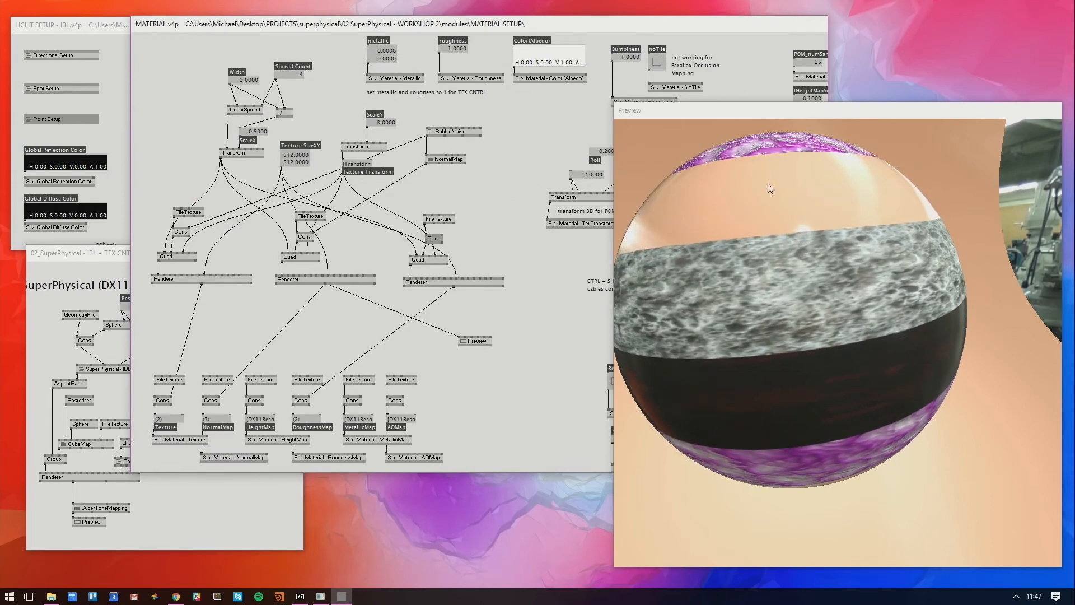
{"action": "left_click_drag", "start_coordinate": [792, 172], "coordinate": [792, 255]}
{"action": "double_click", "coordinate": [470, 198]}
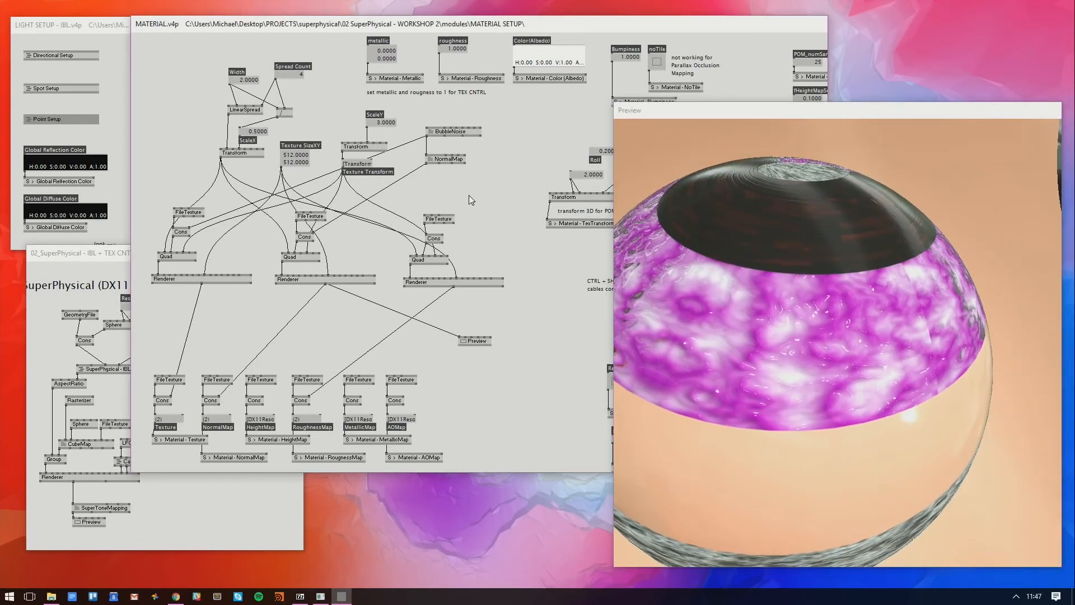
{"action": "left_click", "coordinate": [473, 179]}
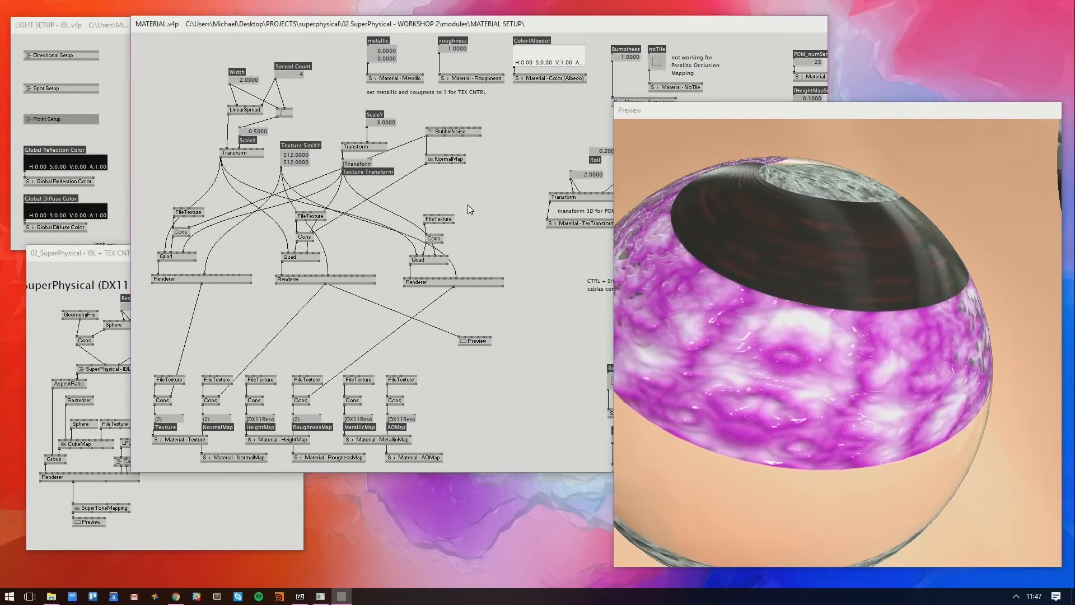
{"action": "double_click", "coordinate": [469, 209]}
{"action": "type", "text": "invert"}
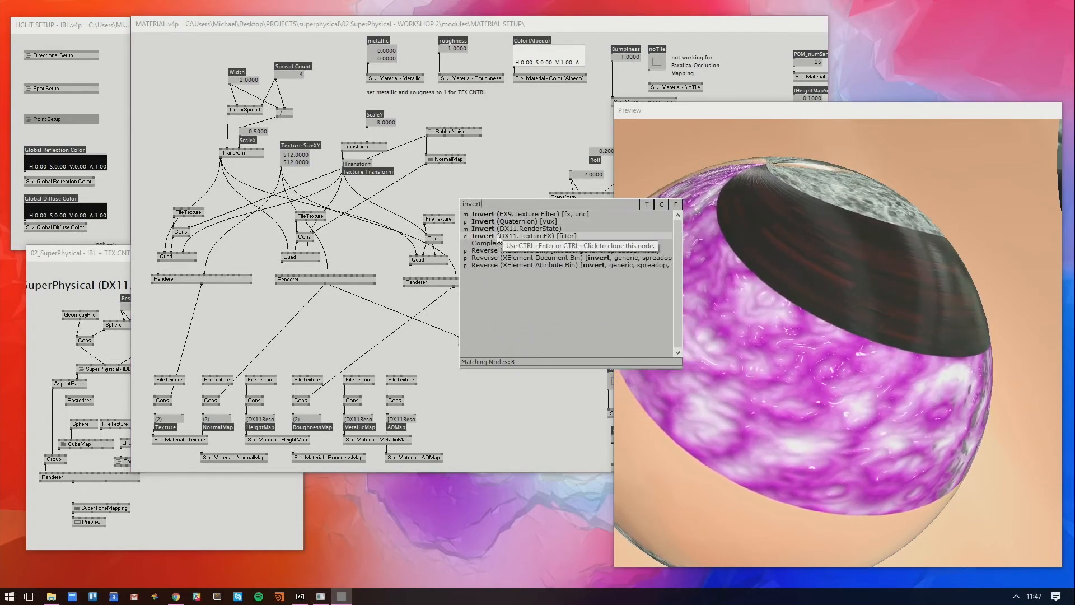
{"action": "left_click", "coordinate": [498, 236]}
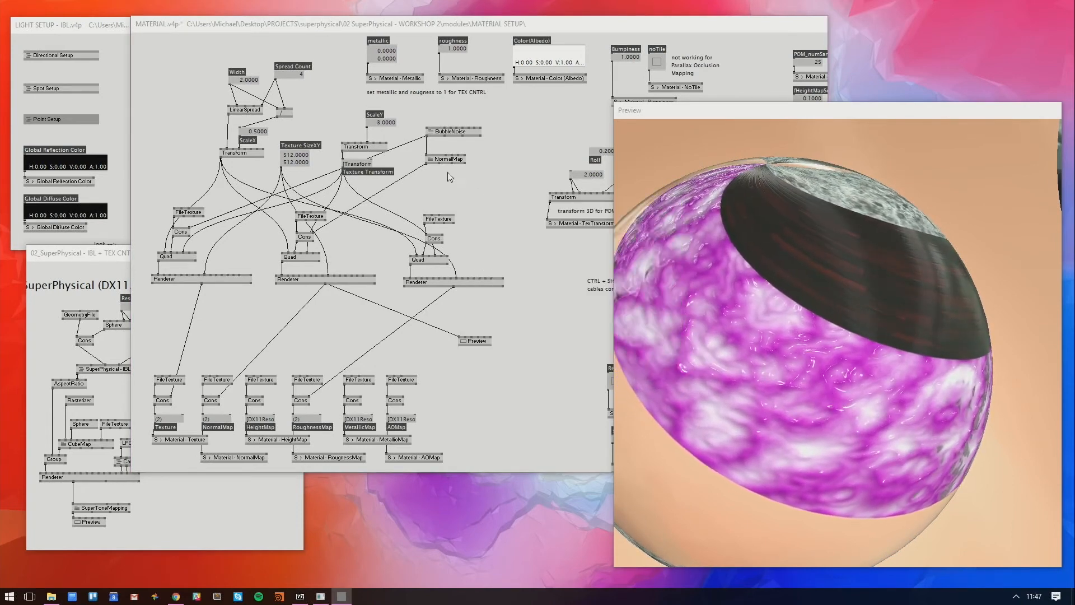
{"action": "left_click", "coordinate": [426, 135]}
{"action": "left_click", "coordinate": [462, 198]}
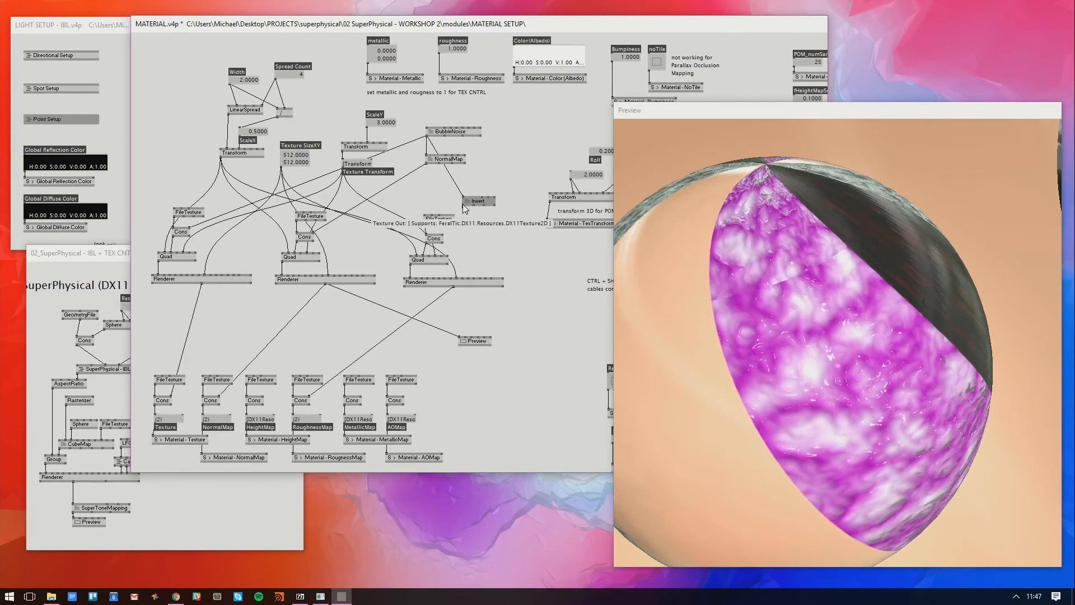
Show the Invert output in the Preview window to check the inverted noise
{"action": "left_click", "coordinate": [463, 205]}
{"action": "left_click", "coordinate": [461, 338]}
{"action": "right_click", "coordinate": [468, 342]}
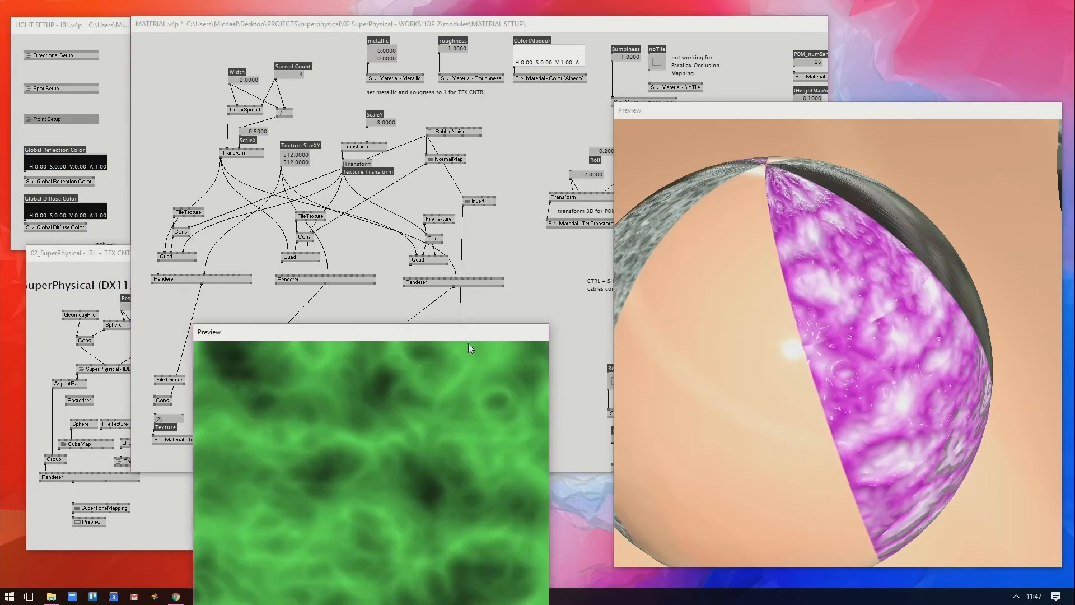
{"action": "left_click_drag", "start_coordinate": [469, 336], "coordinate": [482, 356]}
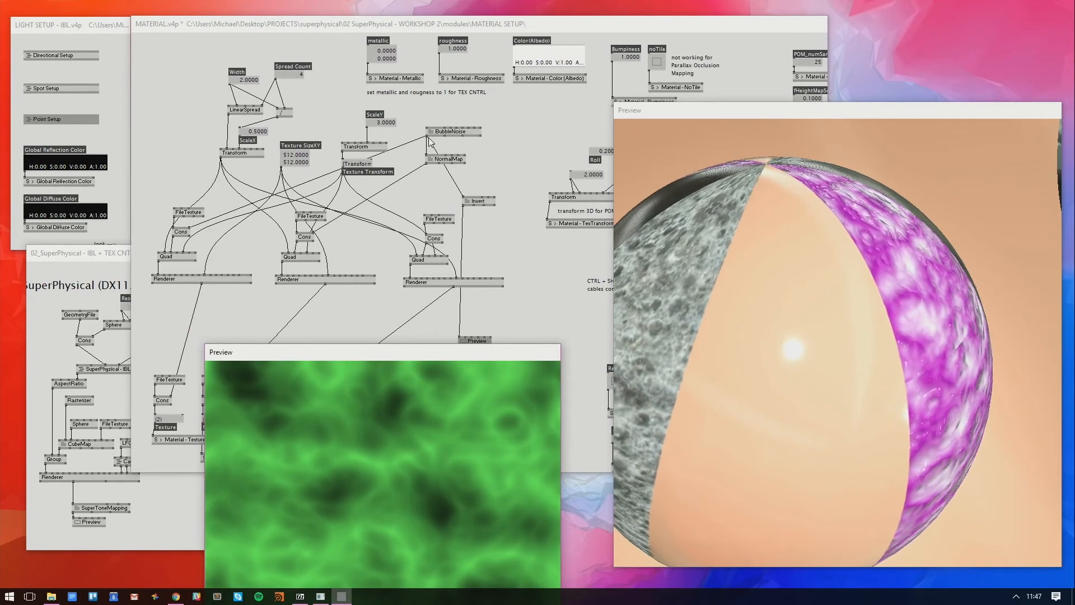
Show the original BubbleNoise output in the Preview for comparison and move its window clear of the node network
{"action": "left_click", "coordinate": [457, 312]}
{"action": "left_click", "coordinate": [461, 339]}
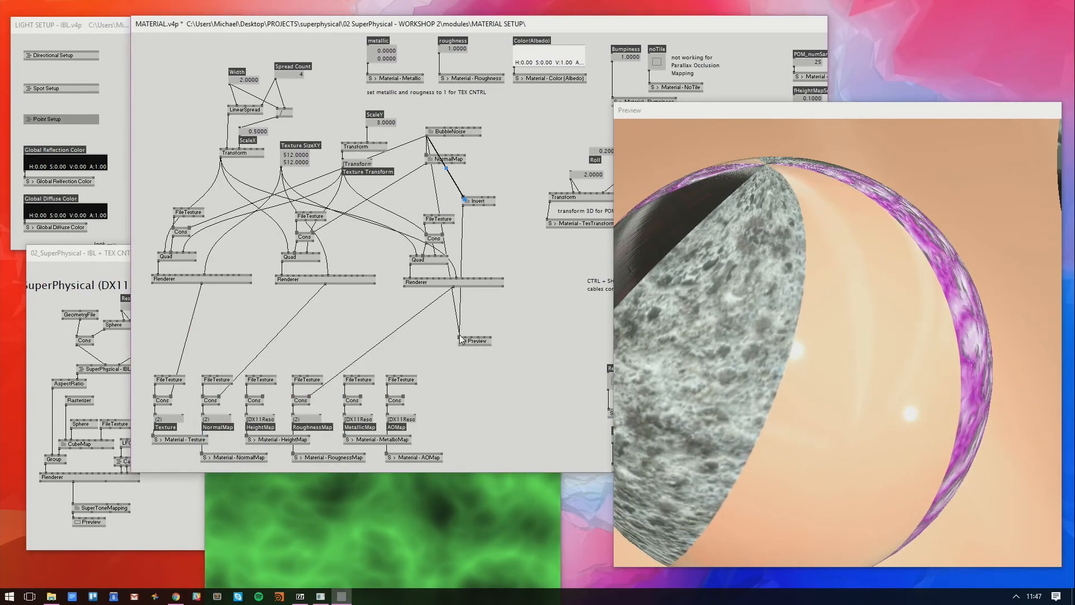
{"action": "left_click", "coordinate": [465, 500]}
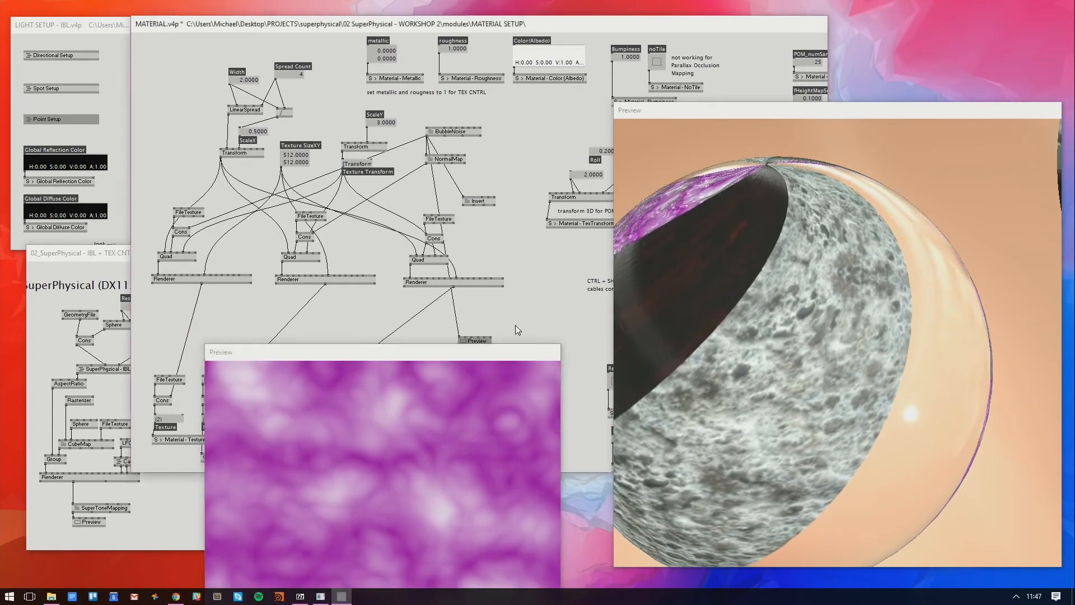
{"action": "left_click_drag", "start_coordinate": [494, 353], "coordinate": [338, 339]}
Connect the Invert output to the roughness network's Cons as a second texture
{"action": "left_click", "coordinate": [472, 187]}
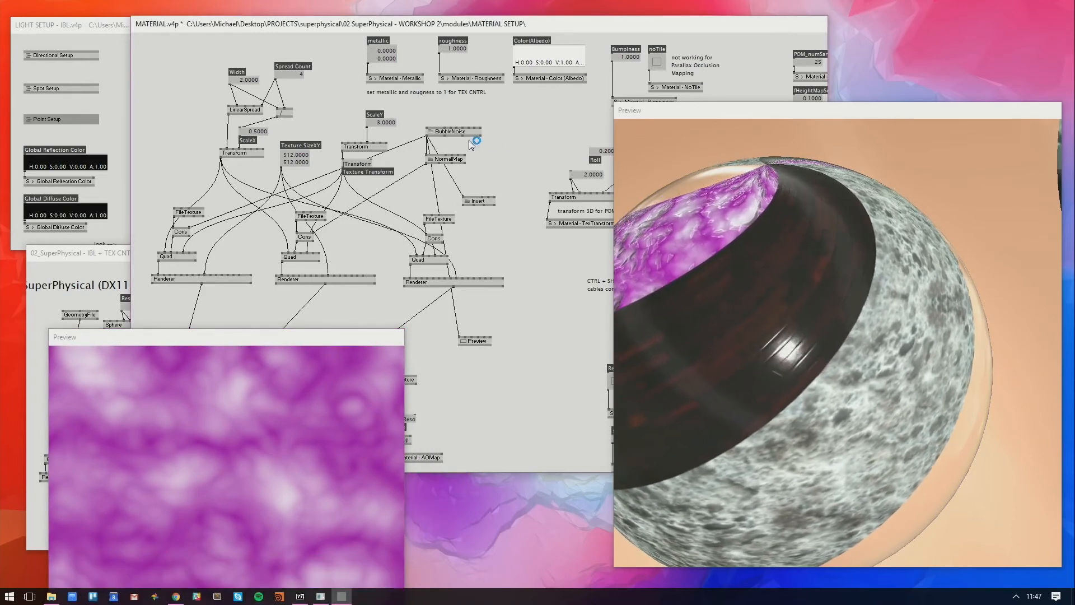
{"action": "left_click", "coordinate": [463, 207]}
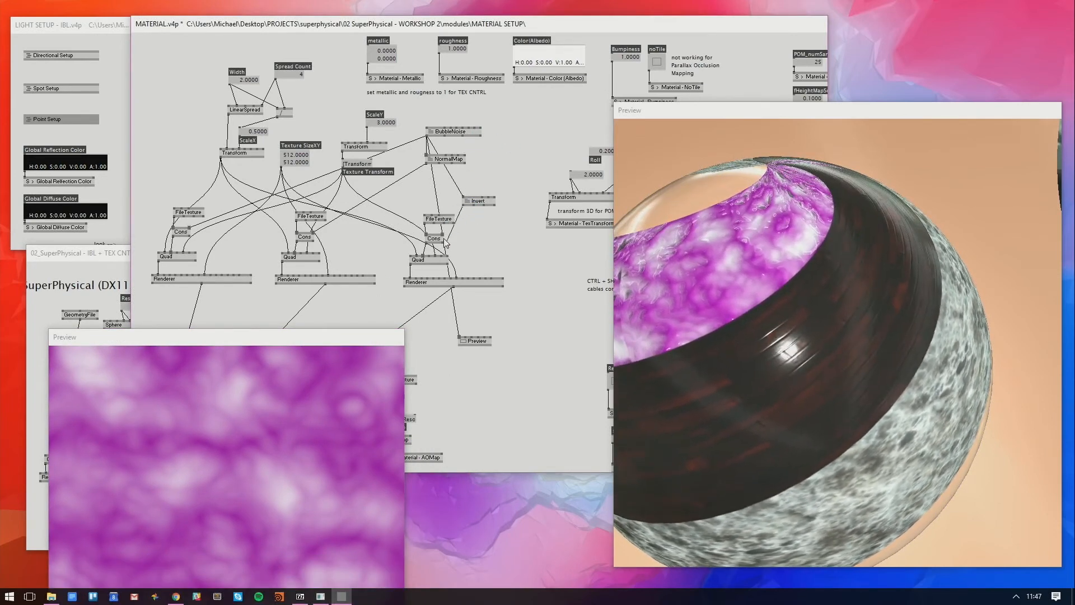
{"action": "left_click", "coordinate": [443, 235]}
Examine the purple stripe's reflections and relief up close and bring the noise Preview window forward for comparison
{"action": "left_click_drag", "start_coordinate": [834, 279], "coordinate": [844, 303]}
{"action": "left_click_drag", "start_coordinate": [560, 134], "coordinate": [437, 144]}
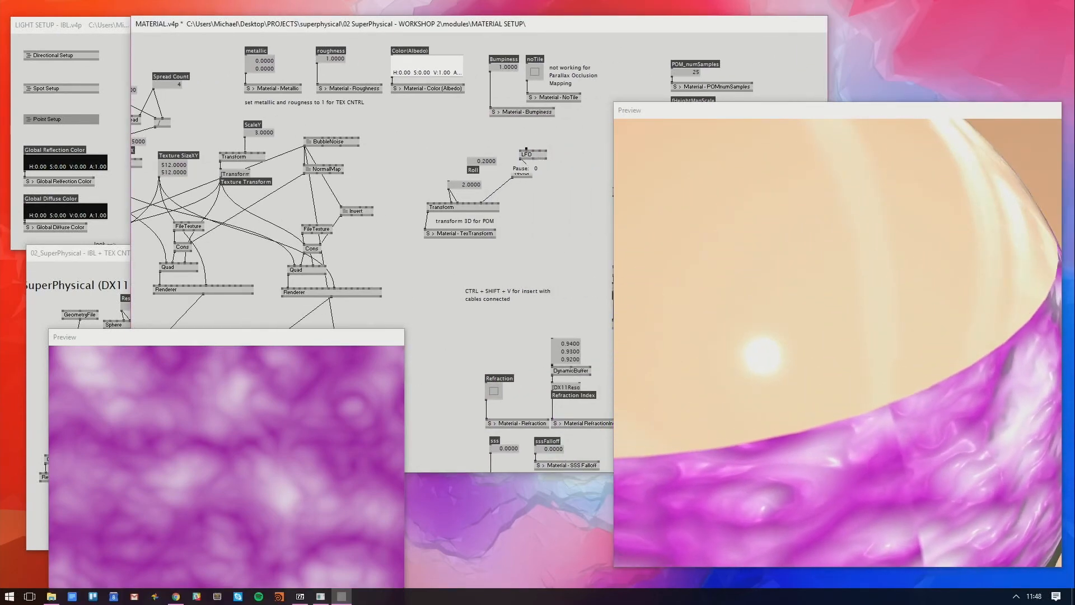
{"action": "left_click_drag", "start_coordinate": [830, 380], "coordinate": [850, 347]}
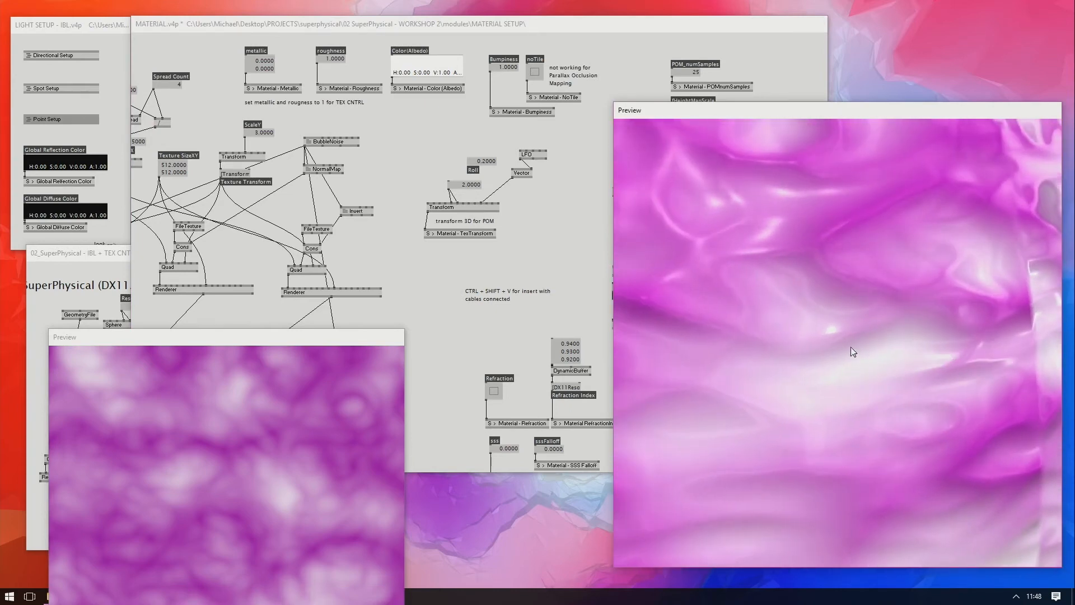
{"action": "left_click_drag", "start_coordinate": [802, 316], "coordinate": [814, 338]}
{"action": "left_click", "coordinate": [337, 349]}
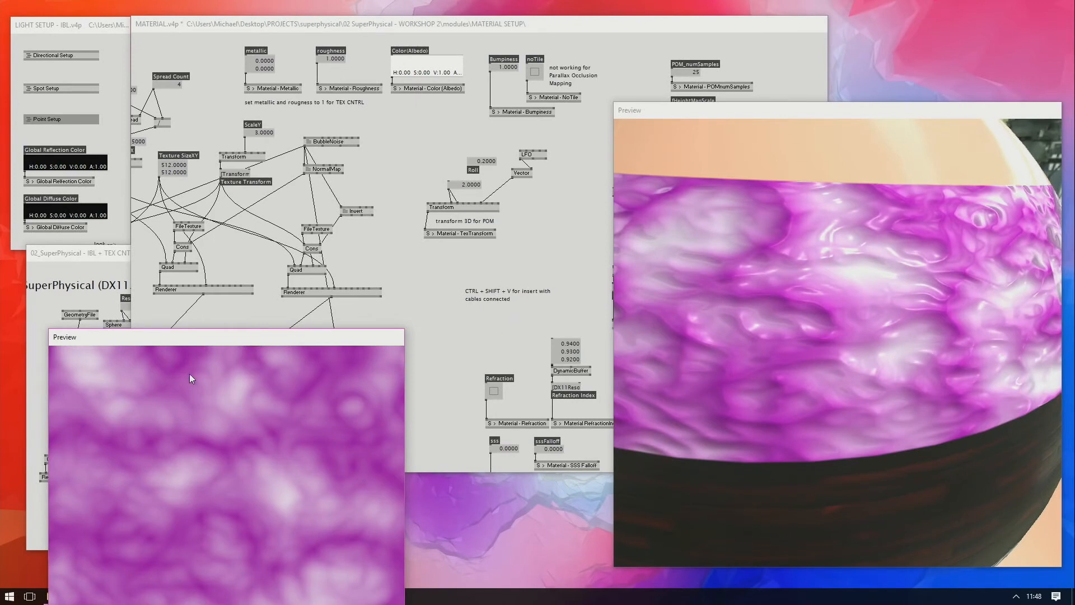
{"action": "left_click_drag", "start_coordinate": [235, 338], "coordinate": [320, 150]}
Switch to Chrome and examine the texture maps of the Steel Heavy Corroded material on Substance Source
{"action": "left_click", "coordinate": [177, 596]}
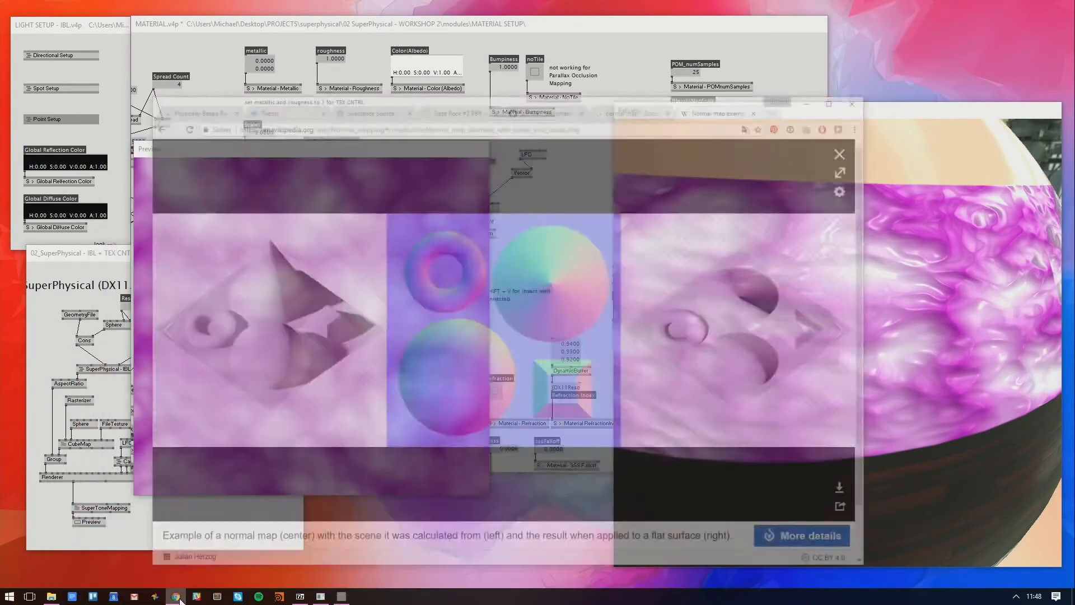
{"action": "left_click", "coordinate": [413, 54]}
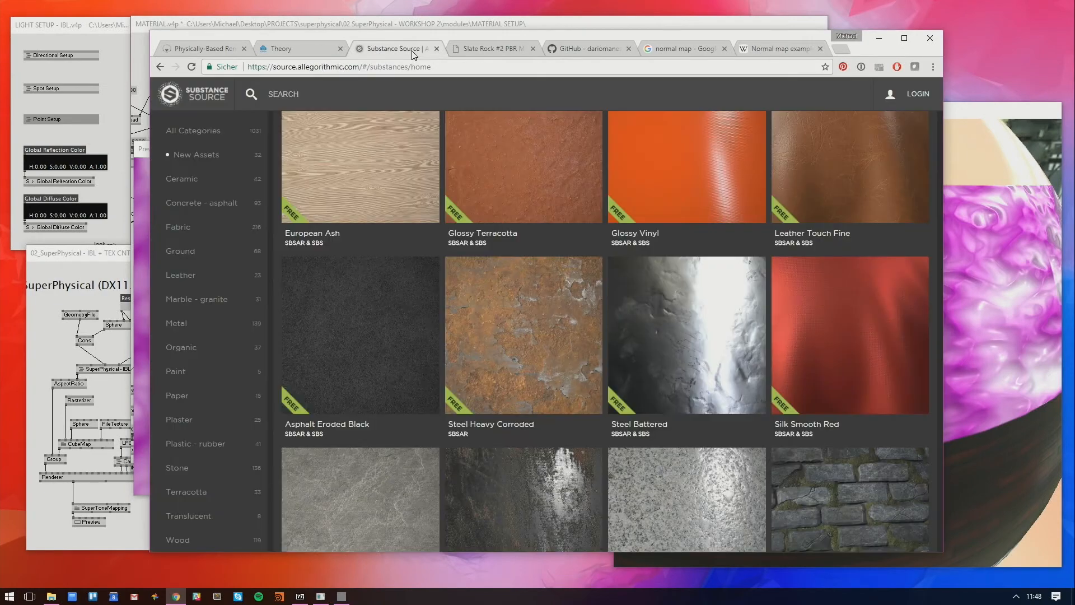
{"action": "left_click", "coordinate": [522, 298]}
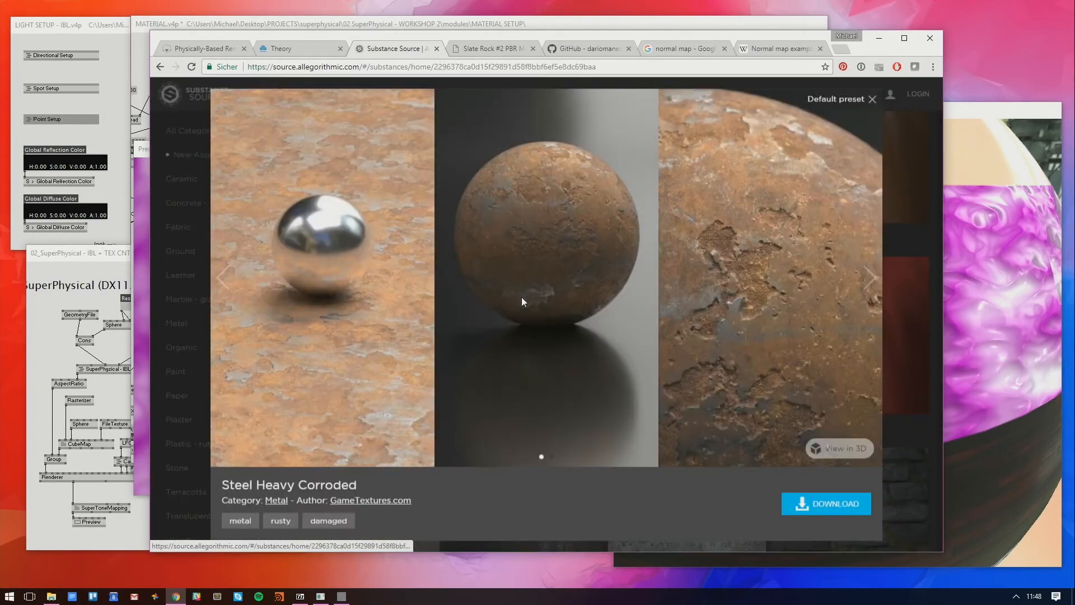
{"action": "left_click", "coordinate": [867, 293]}
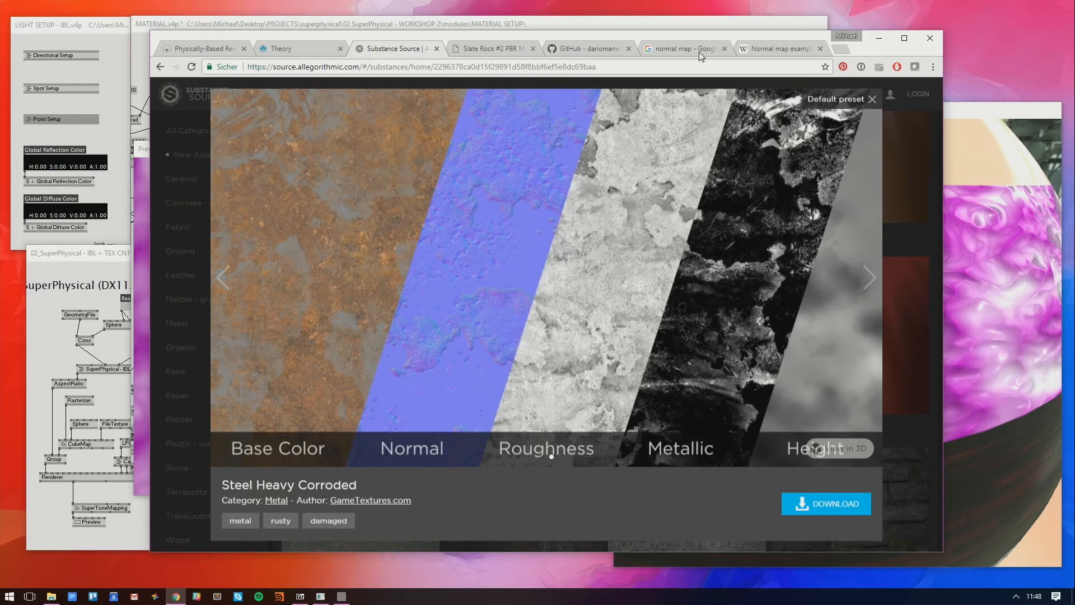
Leave Chrome for the vvvv patches, hide the noise Preview, and bring the MATERIAL patch to the front
{"action": "left_click", "coordinate": [879, 38]}
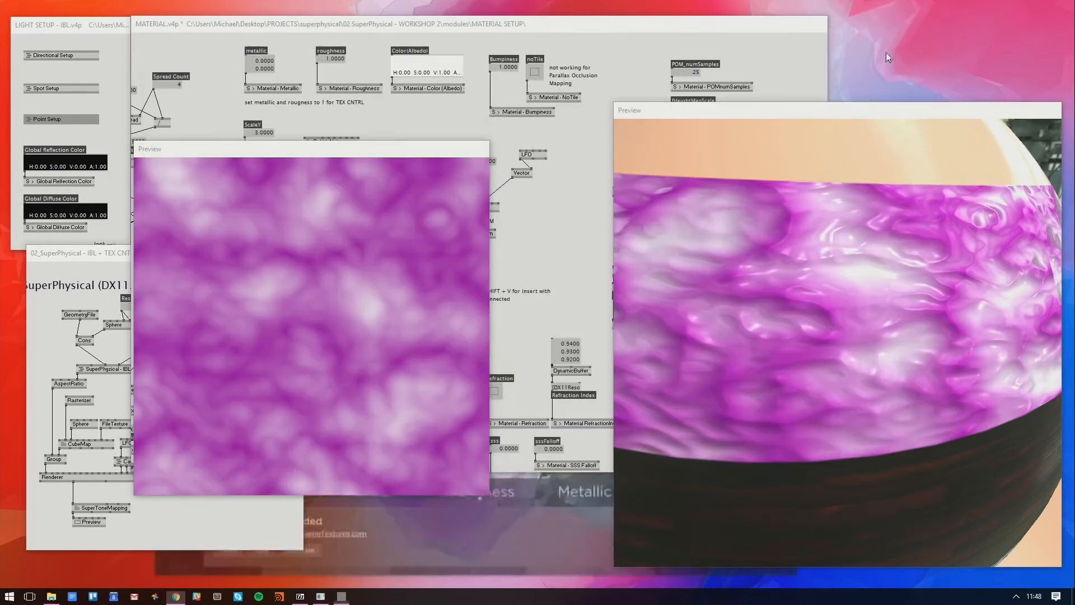
{"action": "left_click", "coordinate": [421, 287]}
{"action": "key", "text": "alt+3"}
{"action": "left_click", "coordinate": [512, 258]}
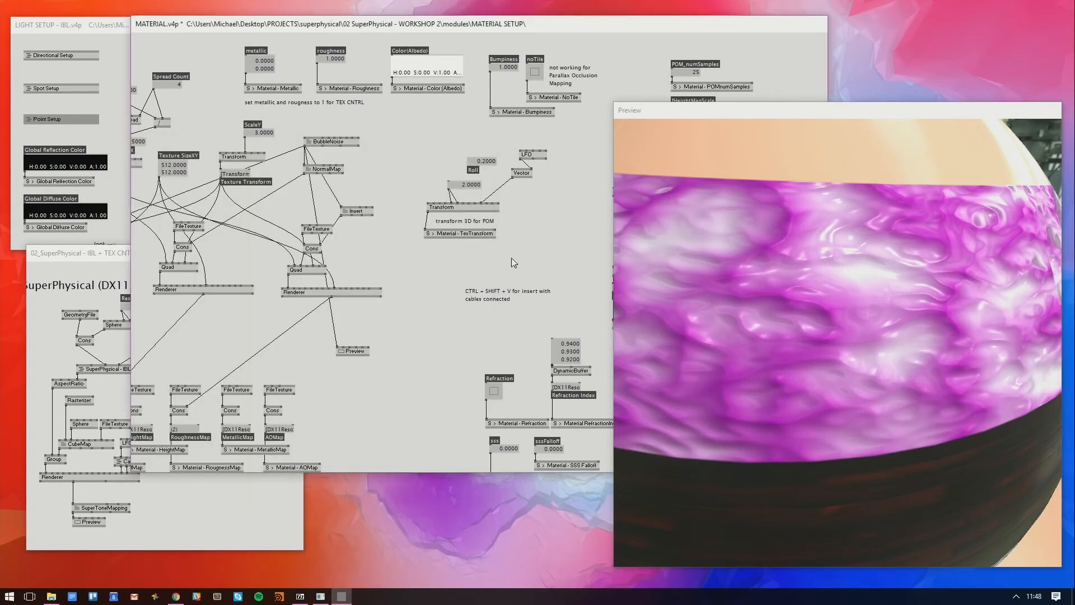
Add a GeometryFile (DX11.Geometry Assimp) node to the main SuperPhysical patch and load a model file from the Desktop
{"action": "left_click", "coordinate": [260, 524]}
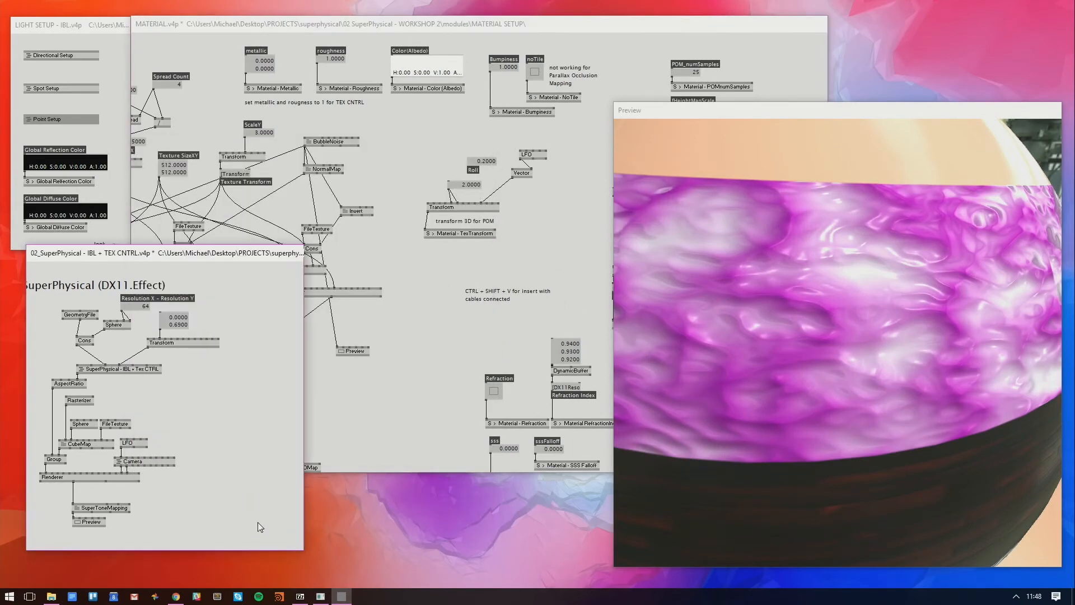
{"action": "double_click", "coordinate": [246, 320]}
{"action": "type", "text": "ge"}
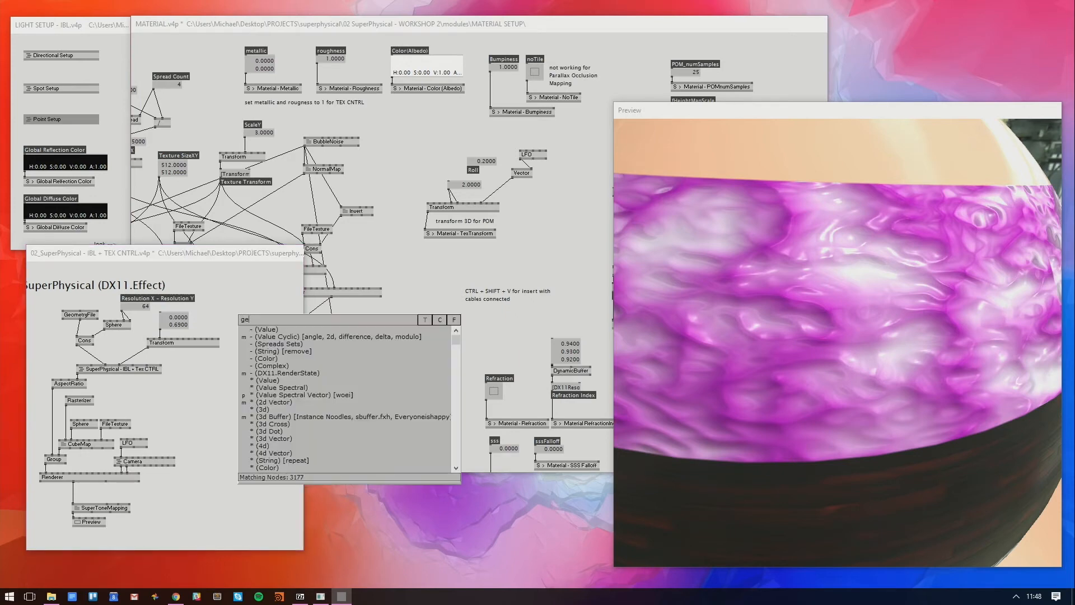
{"action": "type", "text": "ometryf"}
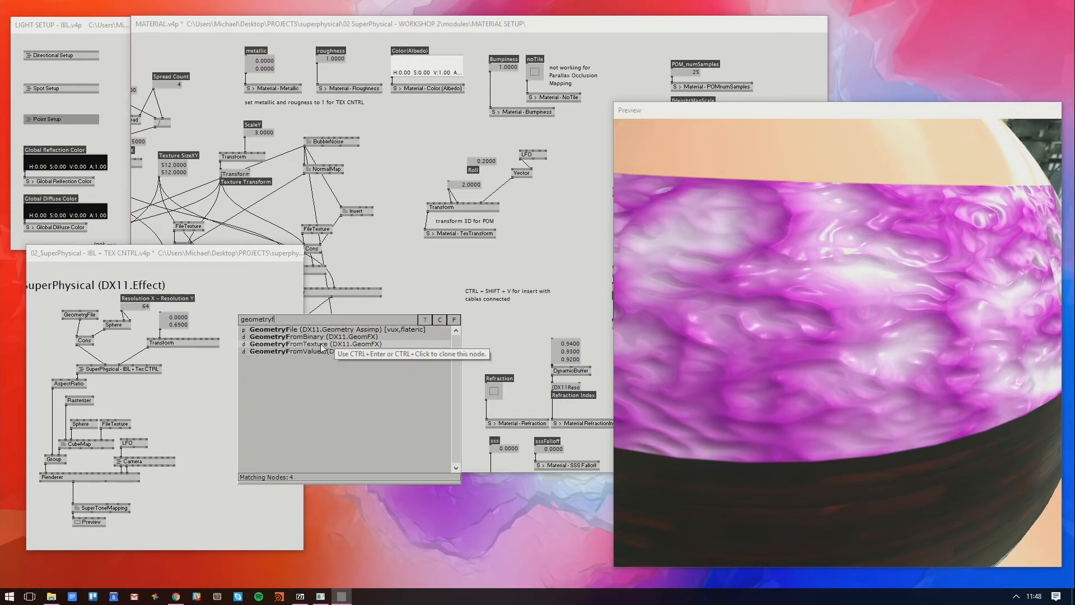
{"action": "left_click", "coordinate": [303, 329]}
{"action": "left_click_drag", "start_coordinate": [257, 319], "coordinate": [235, 313]}
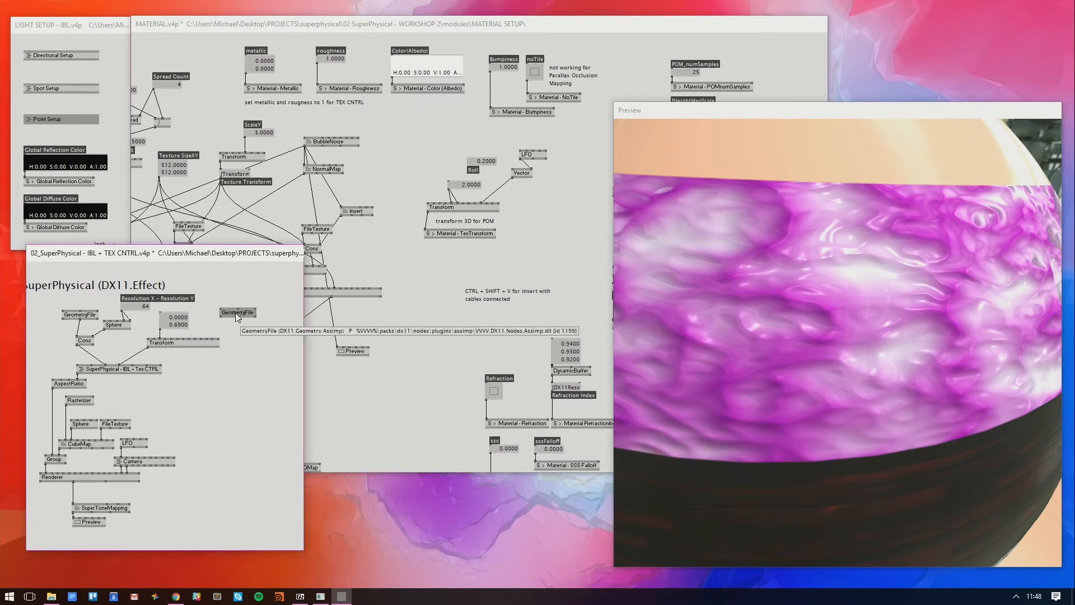
{"action": "right_click", "coordinate": [221, 307]}
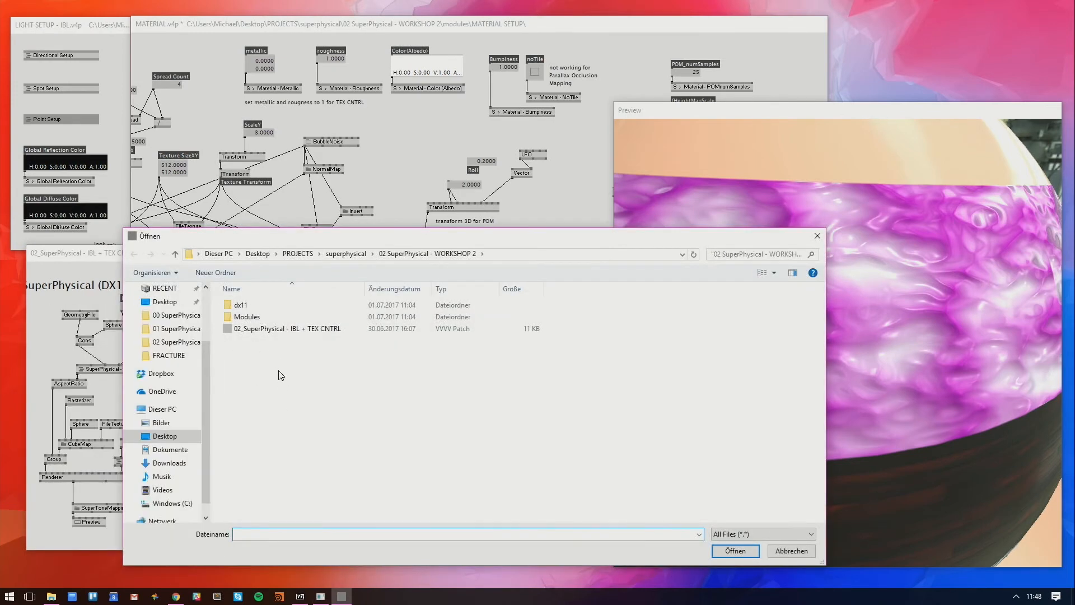
{"action": "left_click", "coordinate": [166, 305]}
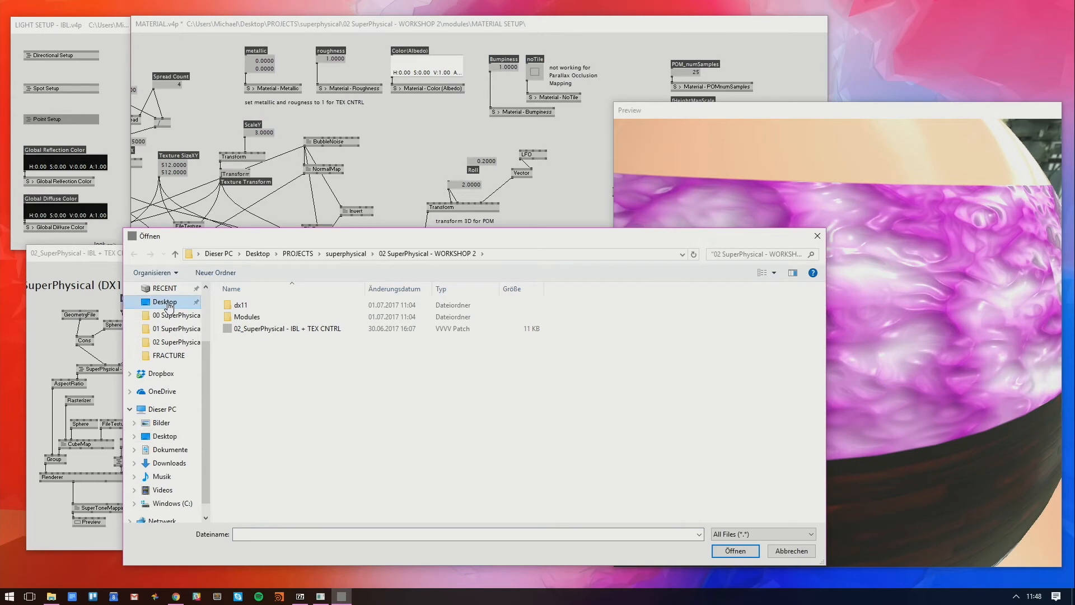
{"action": "double_click", "coordinate": [385, 331]}
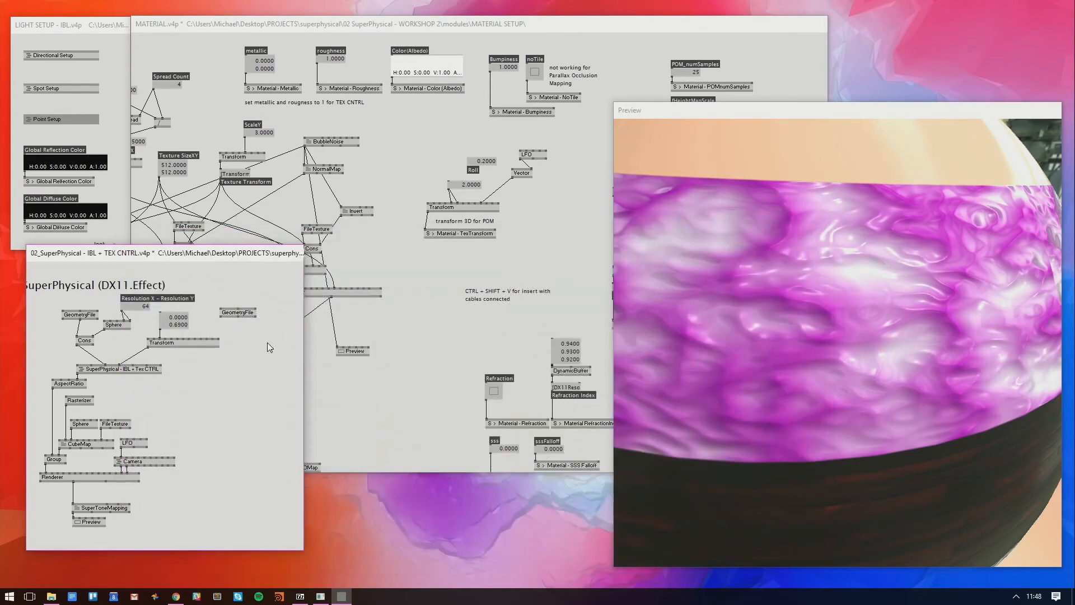
Connect the new GeometryFile to the second input of the geometry Cons in place of the Sphere and frame the model in the render Preview
{"action": "left_click", "coordinate": [239, 318]}
{"action": "left_click", "coordinate": [93, 337]}
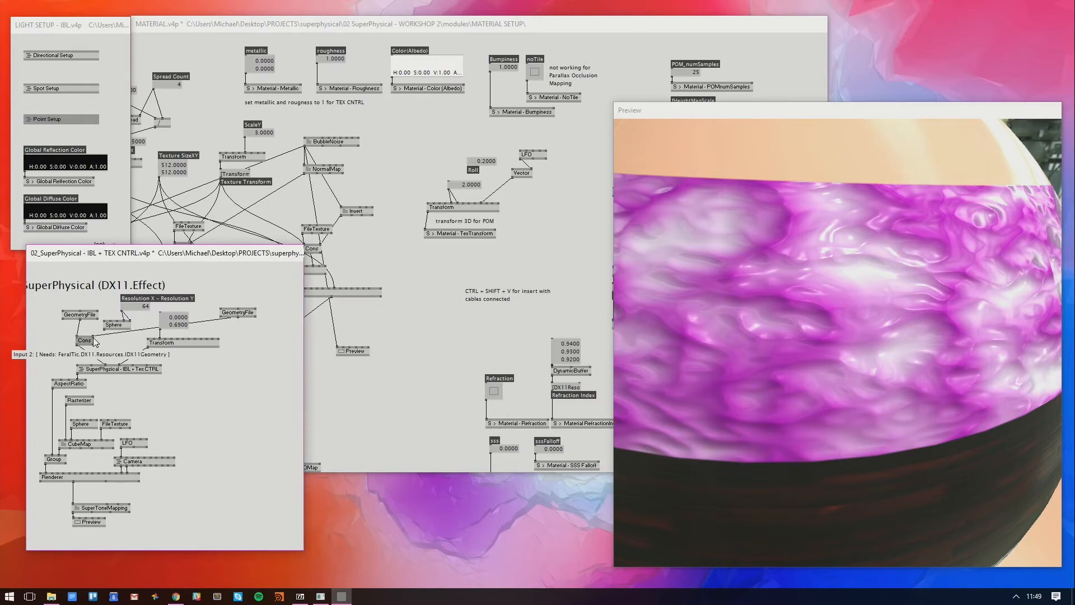
{"action": "left_click_drag", "start_coordinate": [908, 404], "coordinate": [892, 236]}
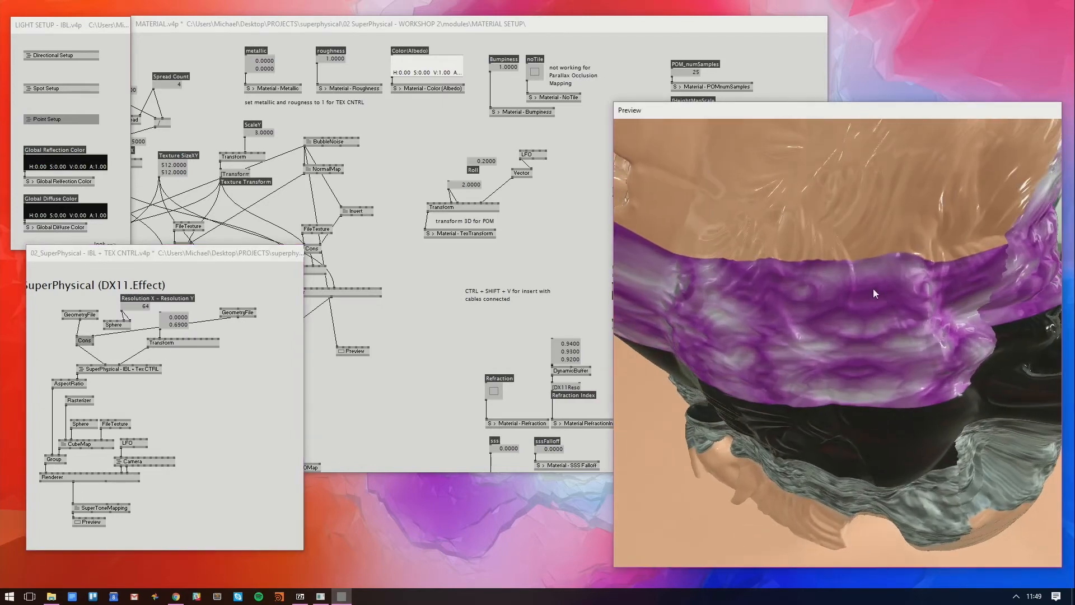
{"action": "left_click_drag", "start_coordinate": [872, 288], "coordinate": [862, 310]}
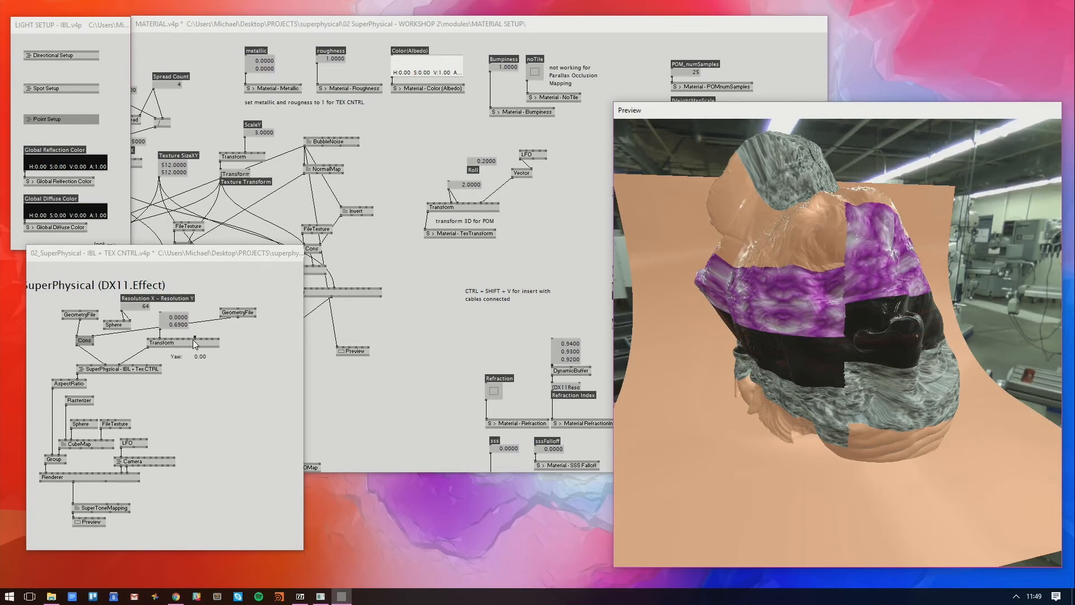
Add a two-value Pitch IOBox to the main patch's Transform and set its second value to -0.47
{"action": "left_click_drag", "start_coordinate": [189, 338], "coordinate": [189, 338]}
{"action": "left_click", "coordinate": [190, 338]}
{"action": "middle_click", "coordinate": [256, 340]}
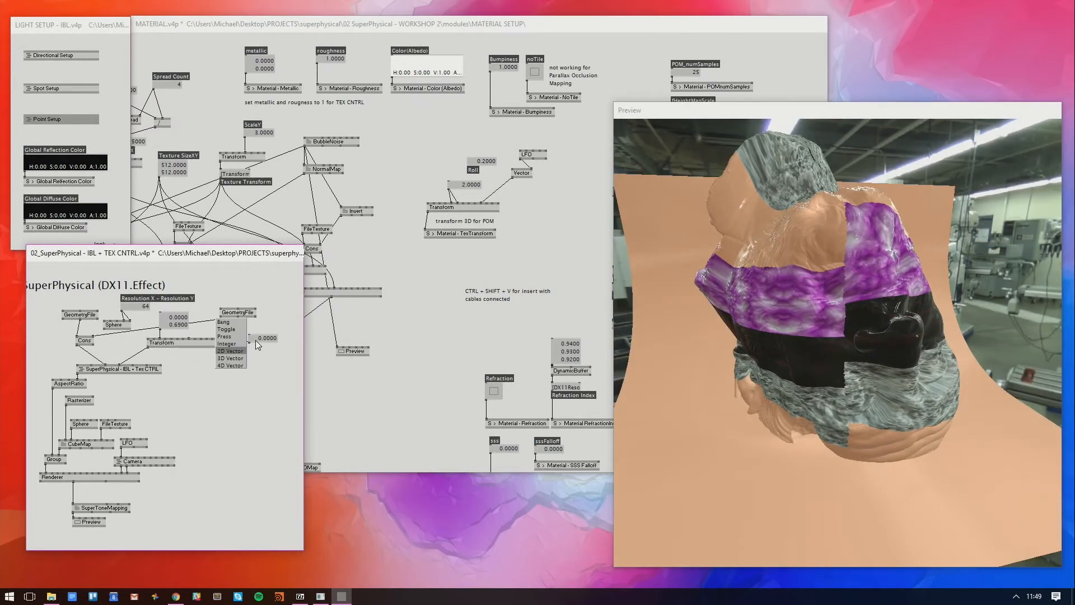
{"action": "left_click", "coordinate": [230, 350]}
{"action": "left_click_drag", "start_coordinate": [235, 312], "coordinate": [252, 280]}
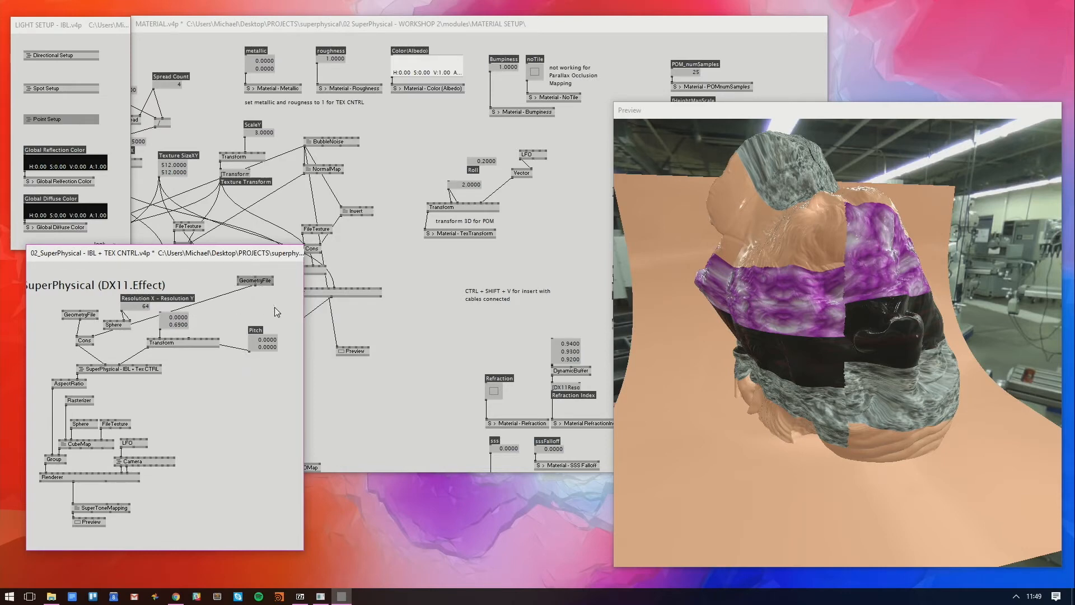
{"action": "left_click_drag", "start_coordinate": [265, 339], "coordinate": [230, 345]}
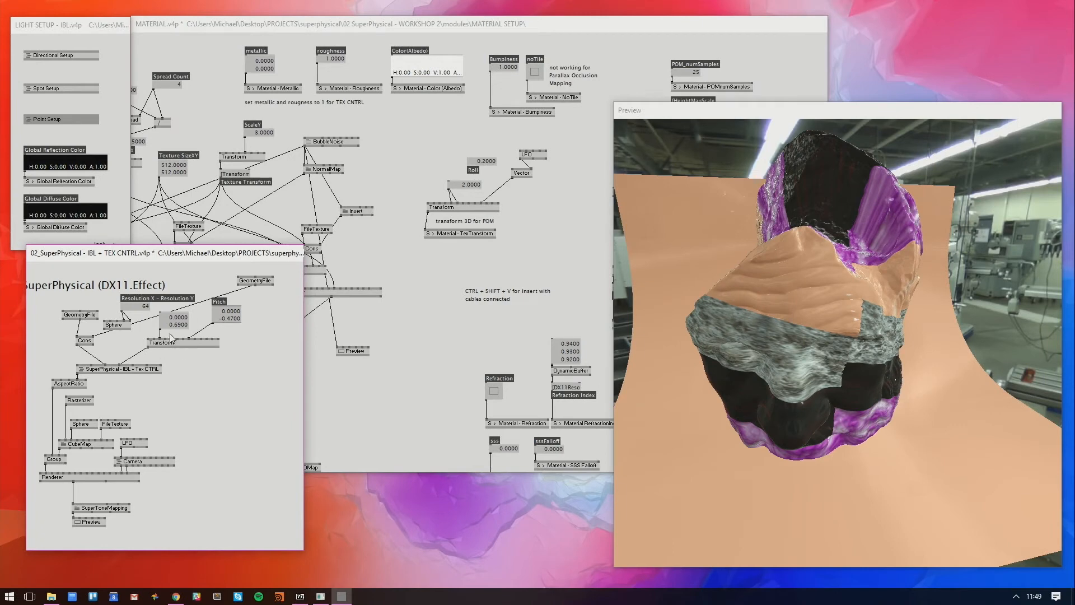
Create a UniformScale (Transform) node below the main patch's Transform
{"action": "double_click", "coordinate": [203, 367]}
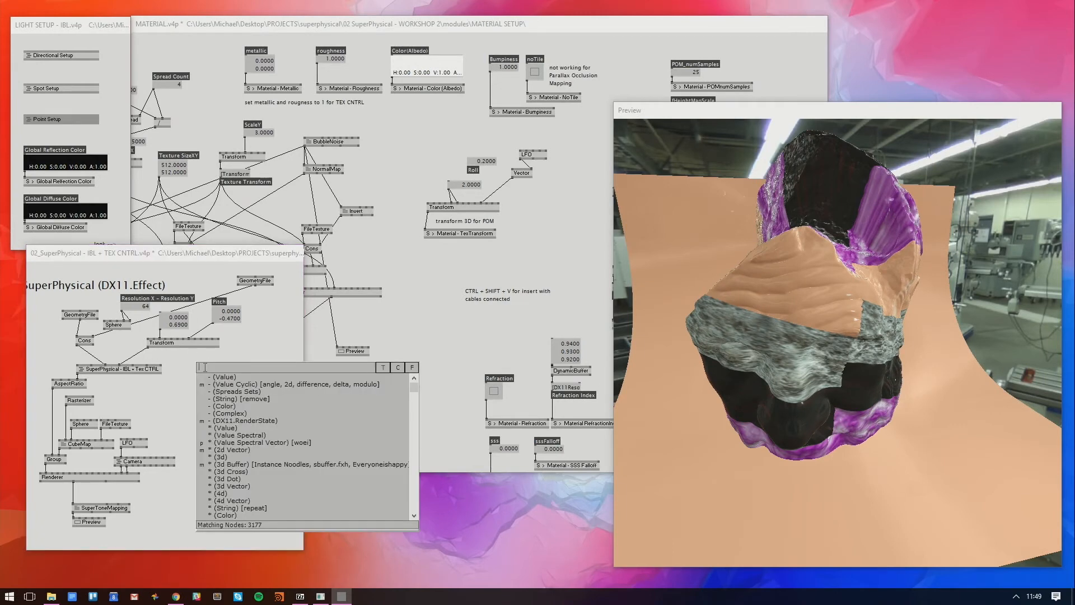
{"action": "type", "text": "unif"}
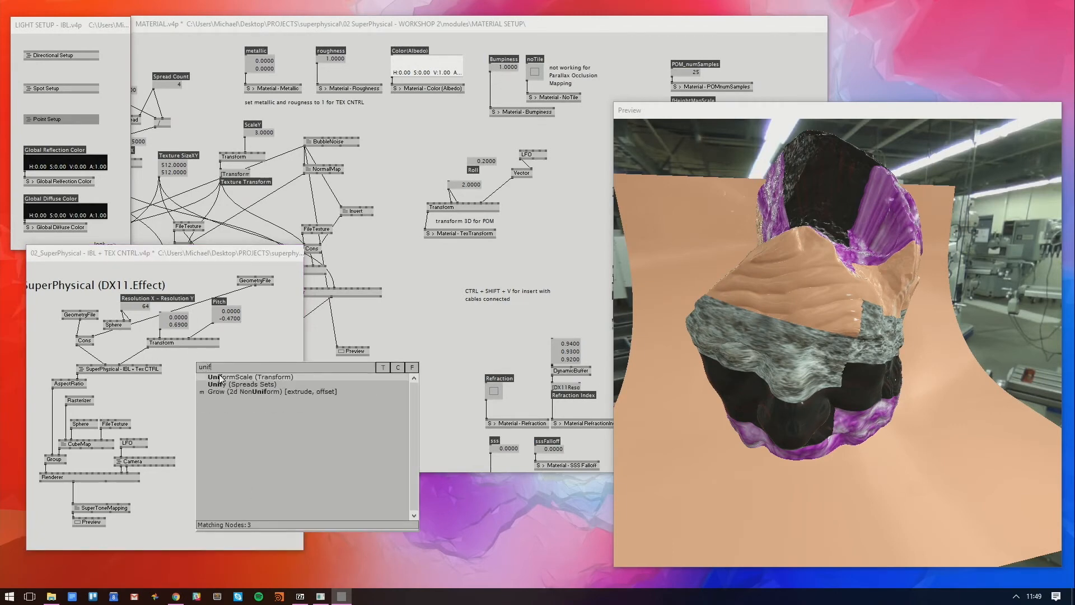
{"action": "left_click", "coordinate": [221, 378]}
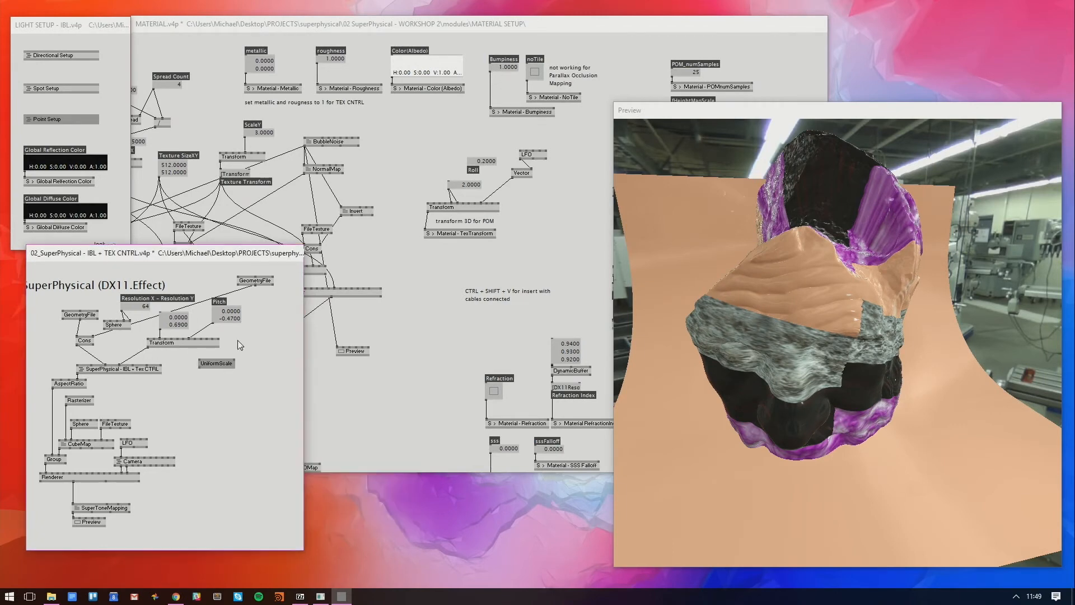
{"action": "left_click", "coordinate": [198, 338]}
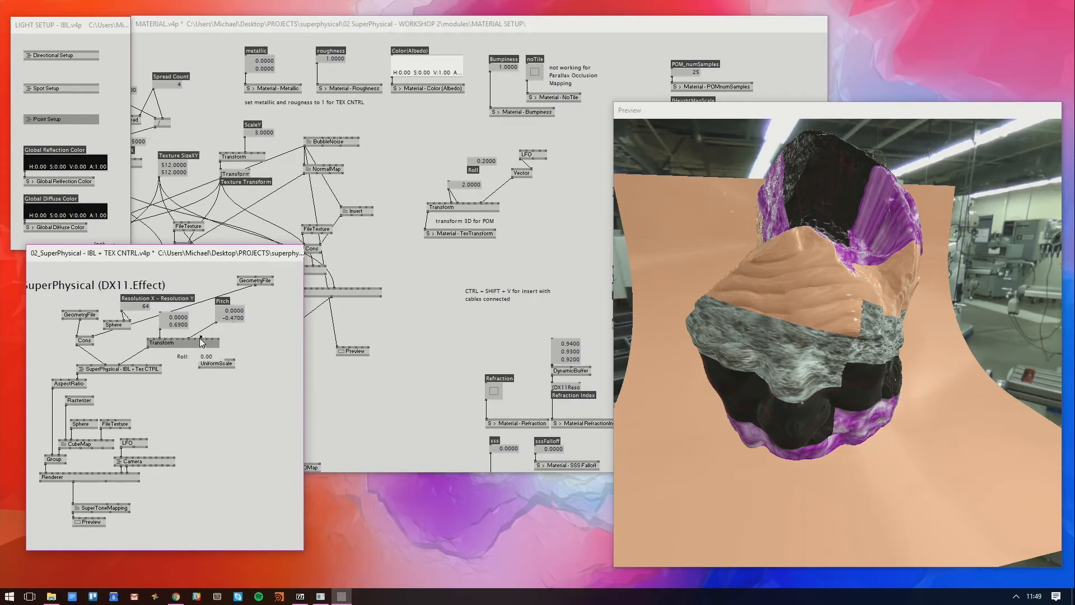
{"action": "right_click", "coordinate": [266, 325]}
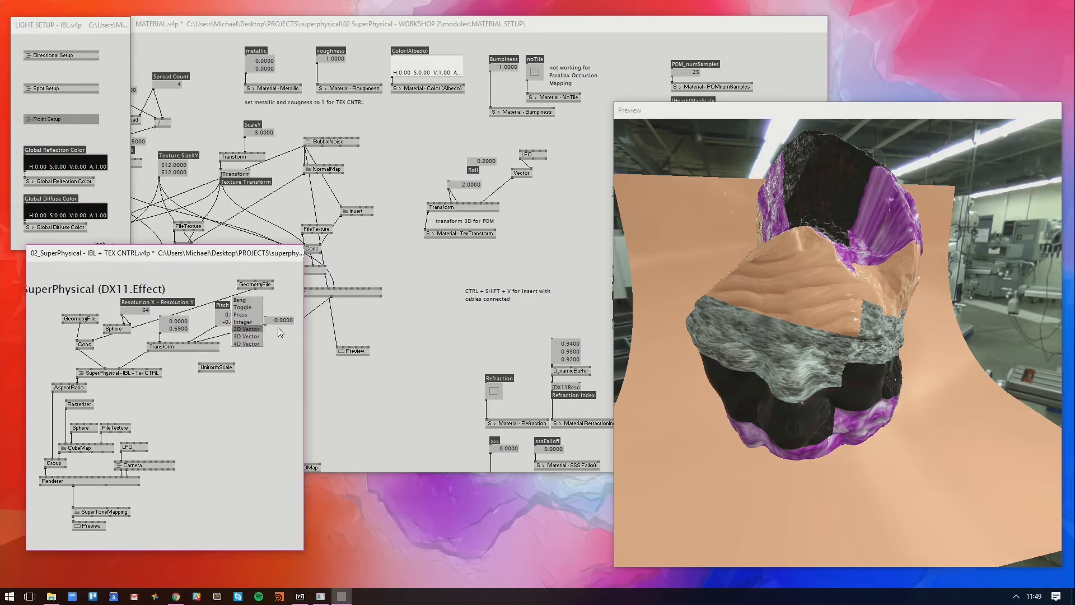
{"action": "left_click", "coordinate": [282, 333]}
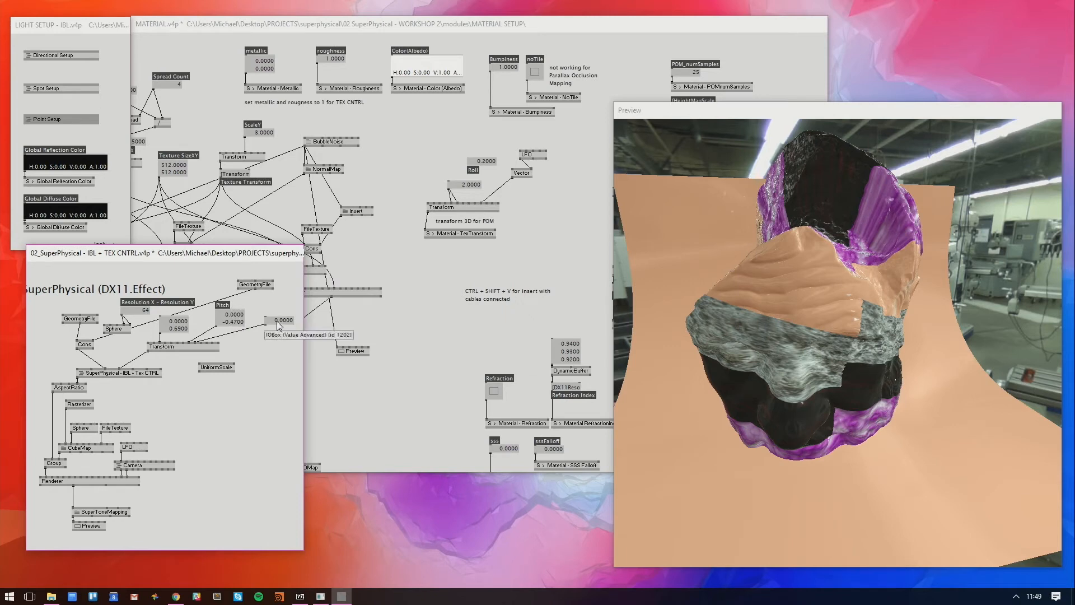
{"action": "left_click_drag", "start_coordinate": [277, 321], "coordinate": [275, 320]}
{"action": "key", "text": "Delete"}
{"action": "left_click", "coordinate": [196, 343]}
{"action": "middle_click", "coordinate": [268, 326]}
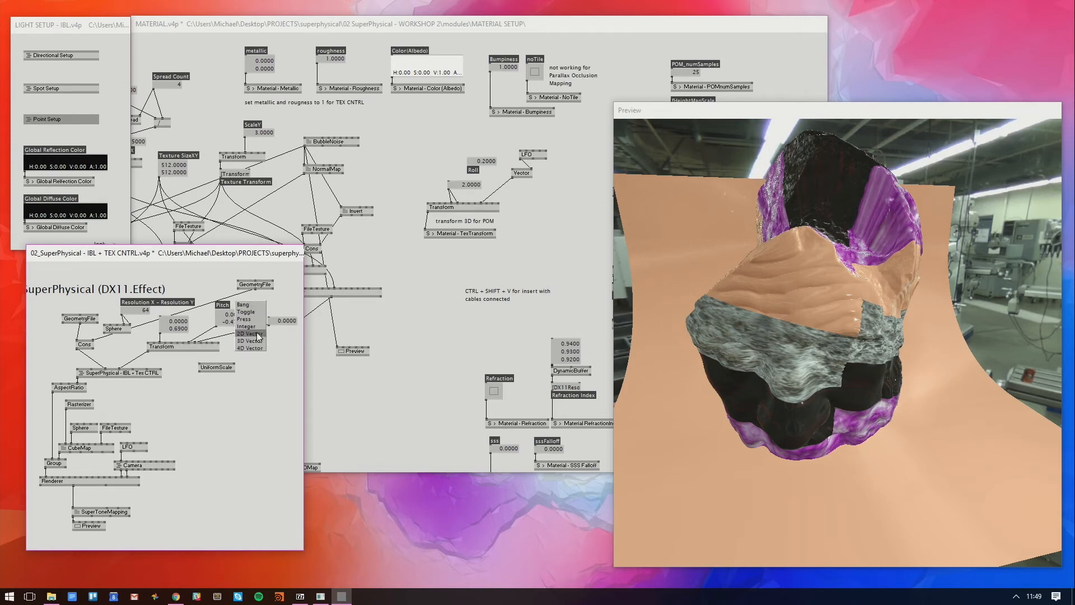
{"action": "left_click", "coordinate": [258, 334]}
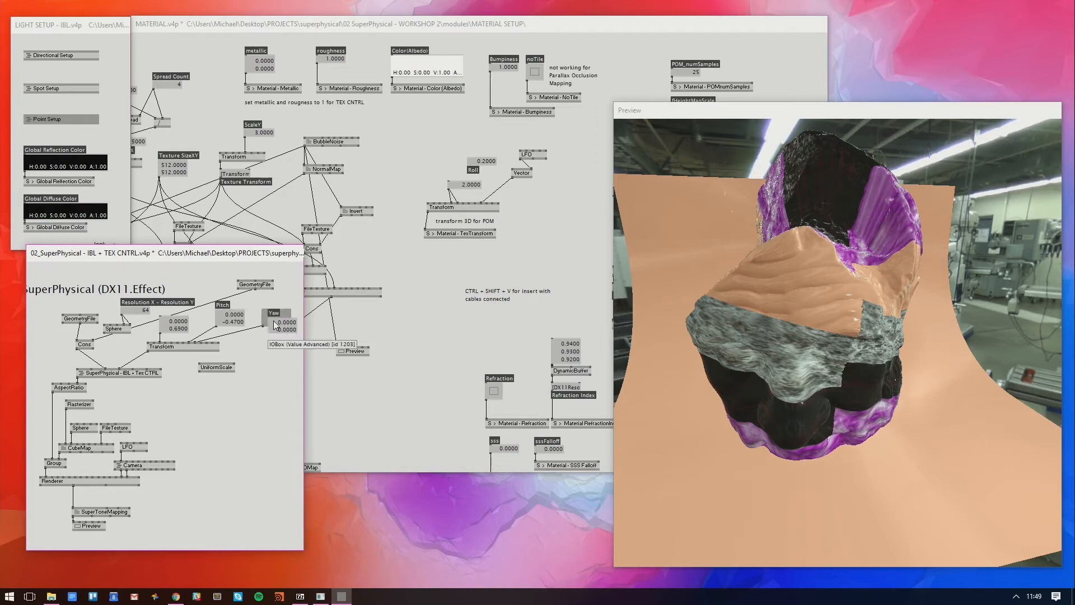
{"action": "key", "text": "Delete"}
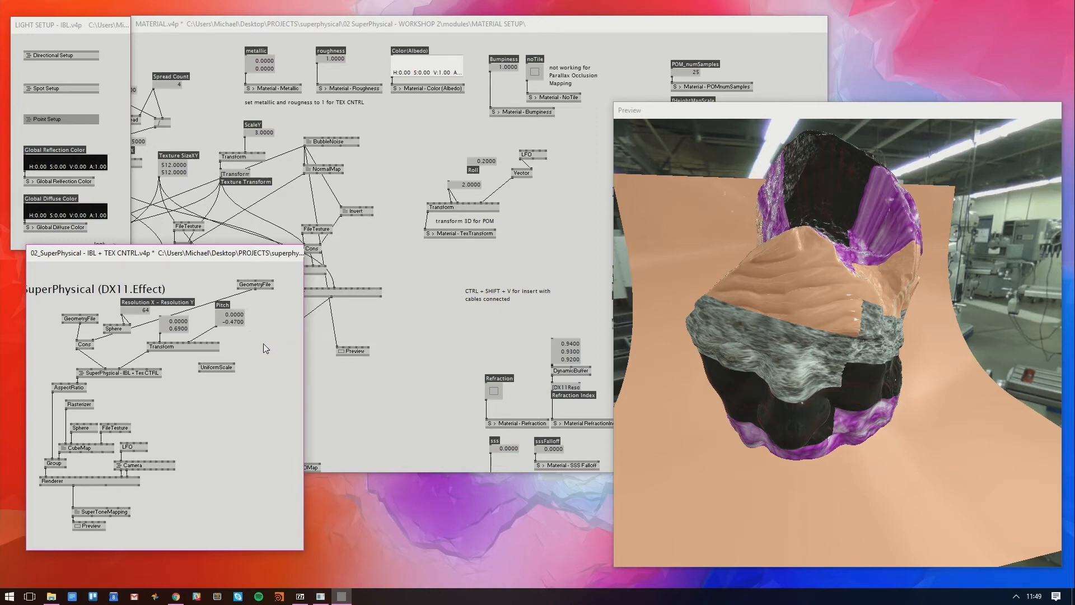
Route the Transform output through UniformScale into the transform input of the SuperPhysical node
{"action": "left_click", "coordinate": [148, 350]}
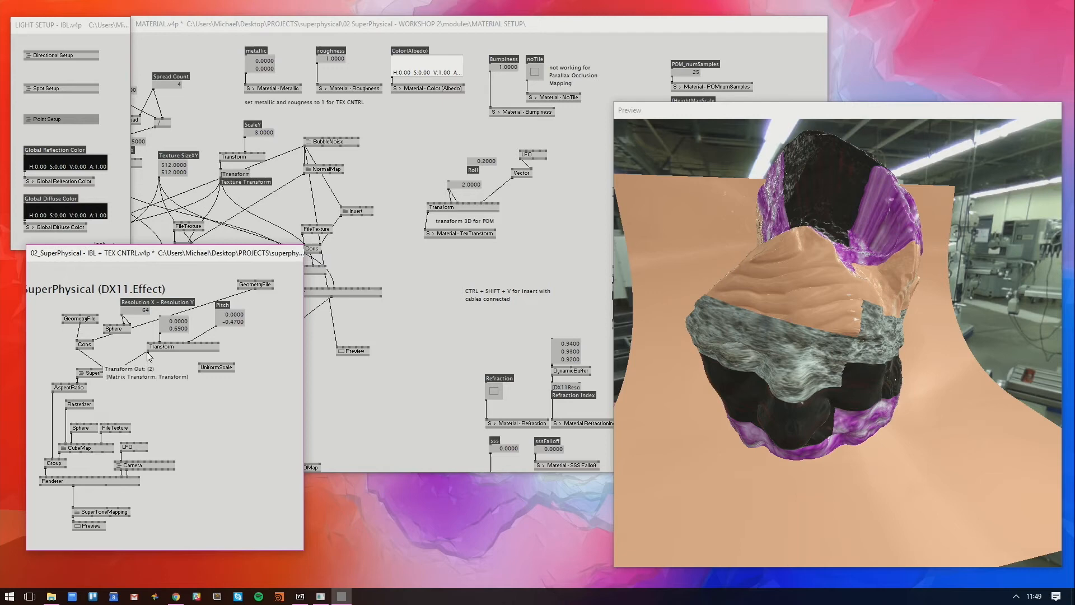
{"action": "left_click", "coordinate": [199, 364]}
{"action": "left_click", "coordinate": [199, 372]}
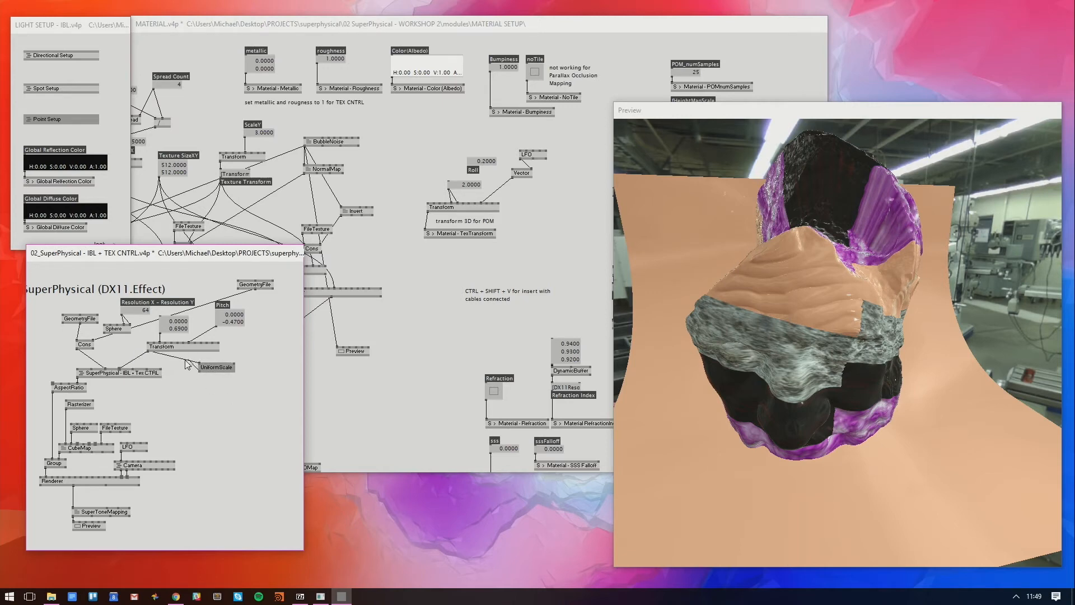
{"action": "left_click", "coordinate": [121, 369]}
Add a two-value IOBox to UniformScale with a scale of 1 for the first object and 0.27 for the second
{"action": "left_click", "coordinate": [232, 363]}
{"action": "middle_click", "coordinate": [252, 349]}
{"action": "left_click_drag", "start_coordinate": [275, 354], "coordinate": [275, 396]}
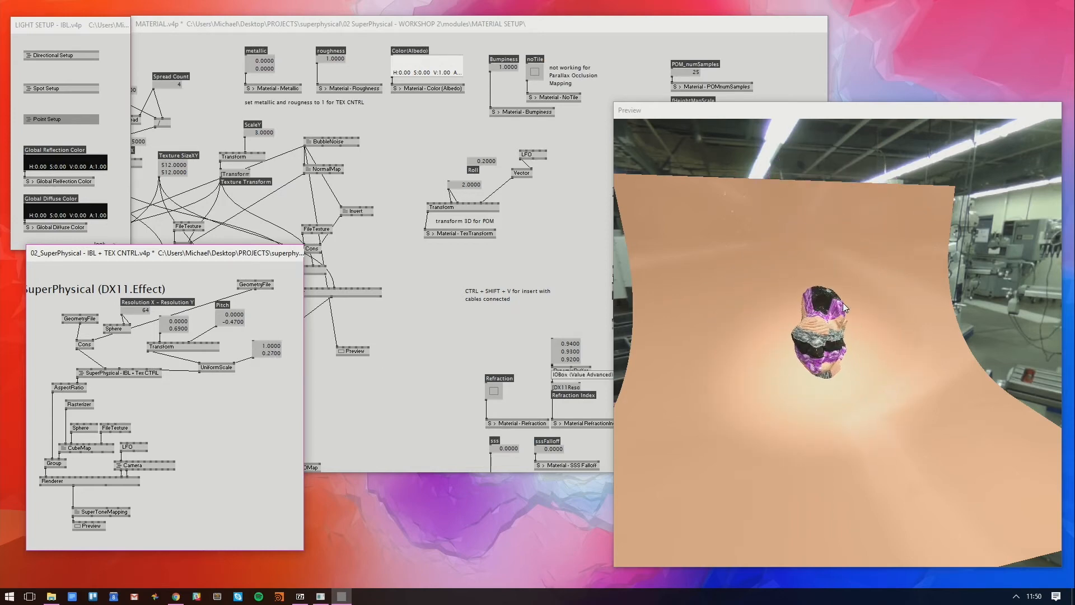
Examine the striped materials on the imported model up close and from several angles in the render Preview
{"action": "left_click_drag", "start_coordinate": [832, 327], "coordinate": [839, 532]}
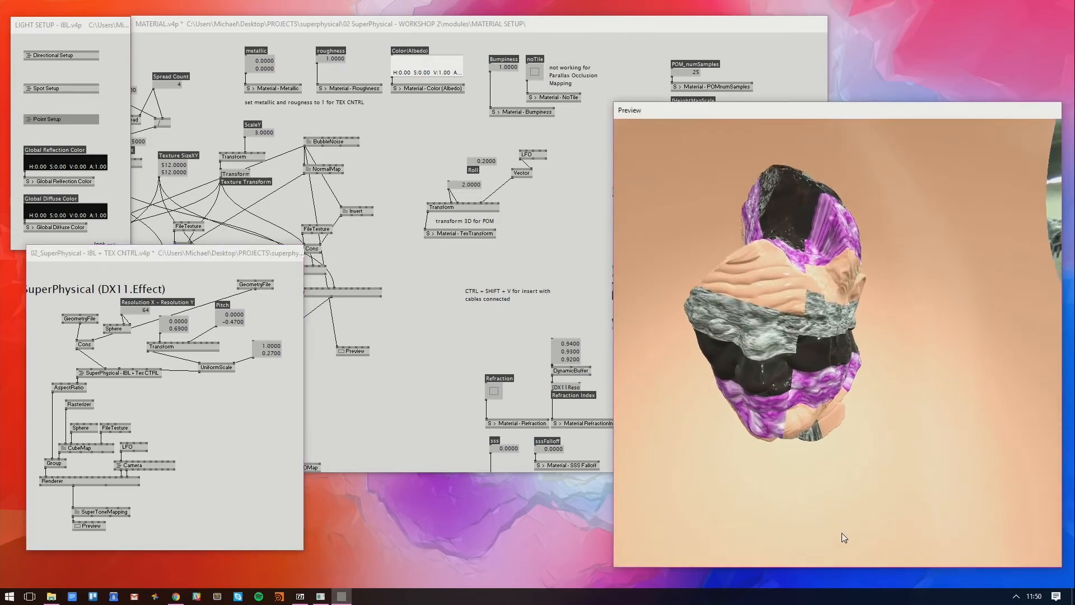
{"action": "left_click_drag", "start_coordinate": [826, 481], "coordinate": [893, 457]}
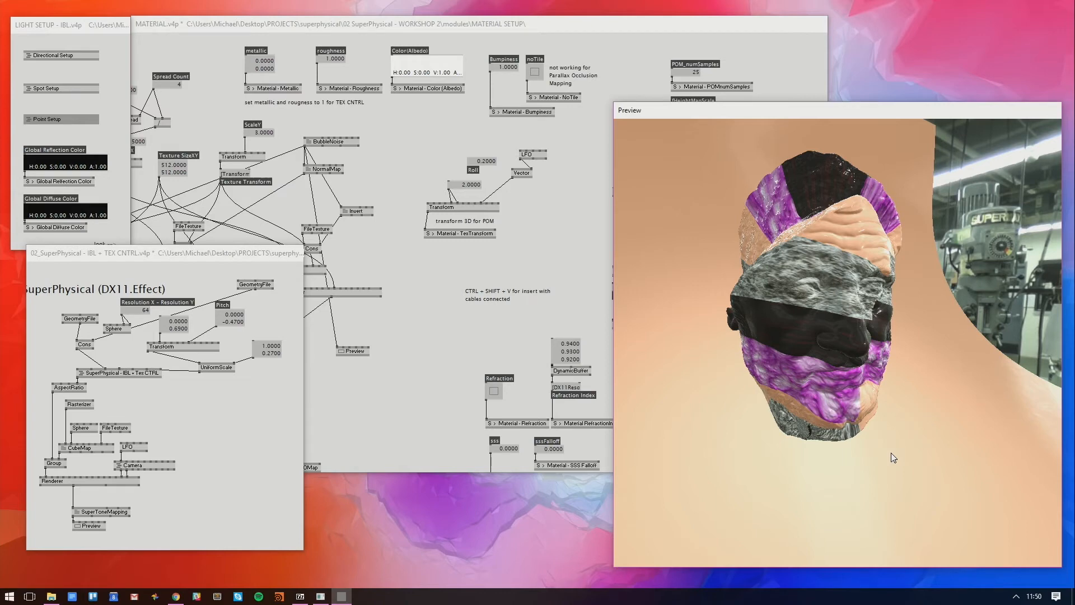
{"action": "left_click", "coordinate": [454, 402]}
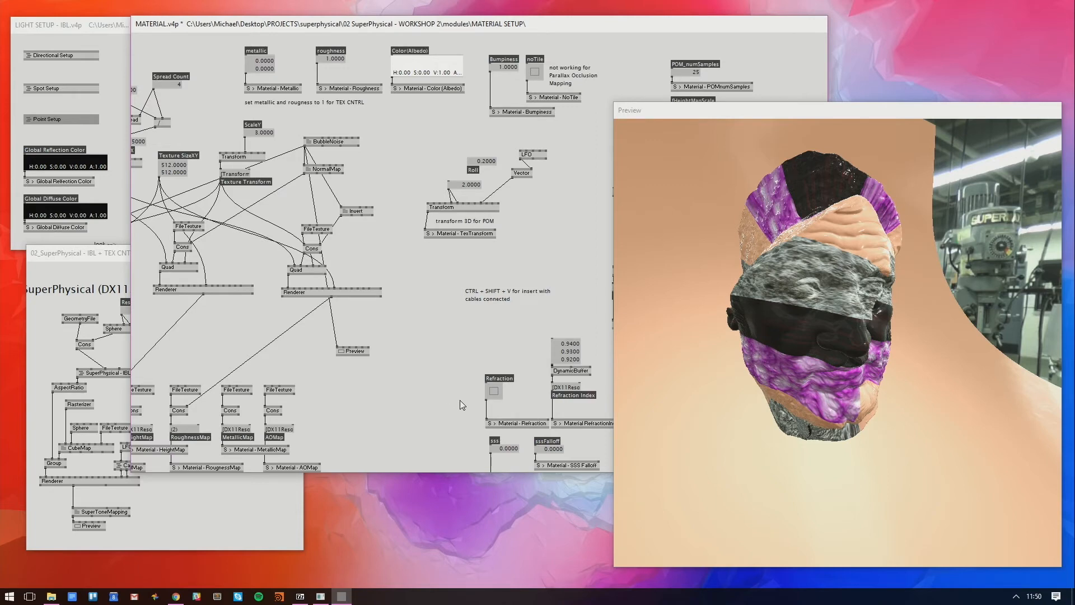
{"action": "left_click_drag", "start_coordinate": [823, 320], "coordinate": [860, 416]}
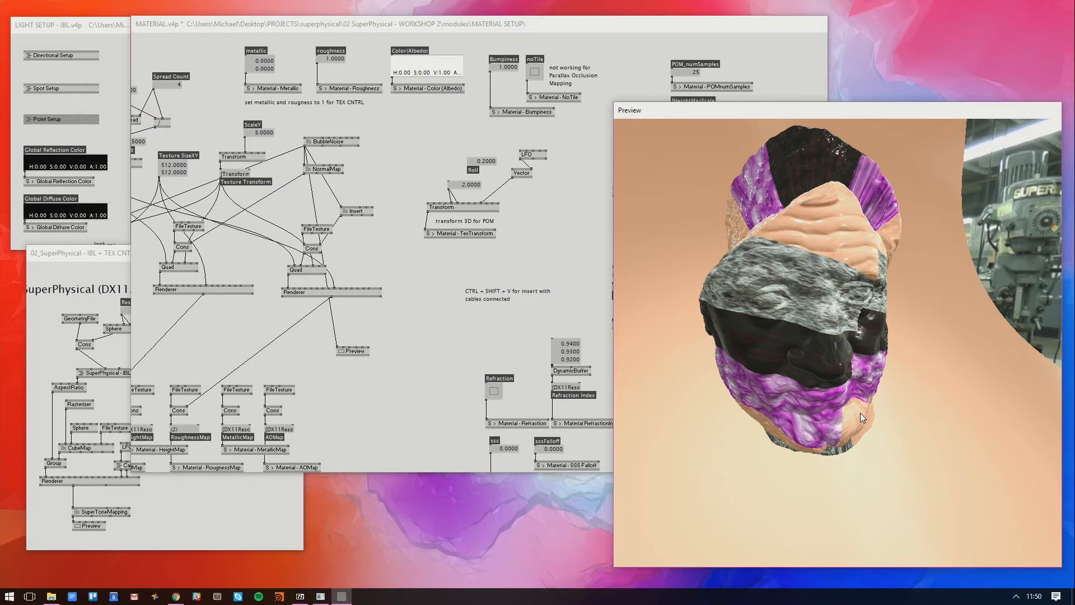
{"action": "left_click_drag", "start_coordinate": [883, 362], "coordinate": [843, 327]}
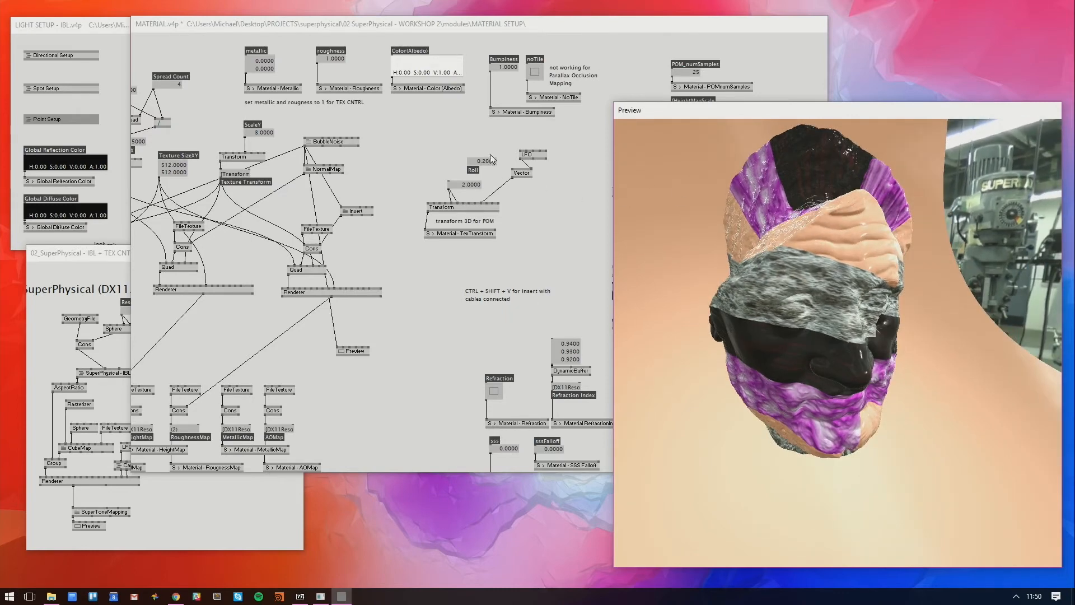
Set the texture transform's LFO running and examine the moving stripes on the imported model from different angles
{"action": "right_click", "coordinate": [525, 150]}
{"action": "left_click_drag", "start_coordinate": [768, 239], "coordinate": [825, 235]}
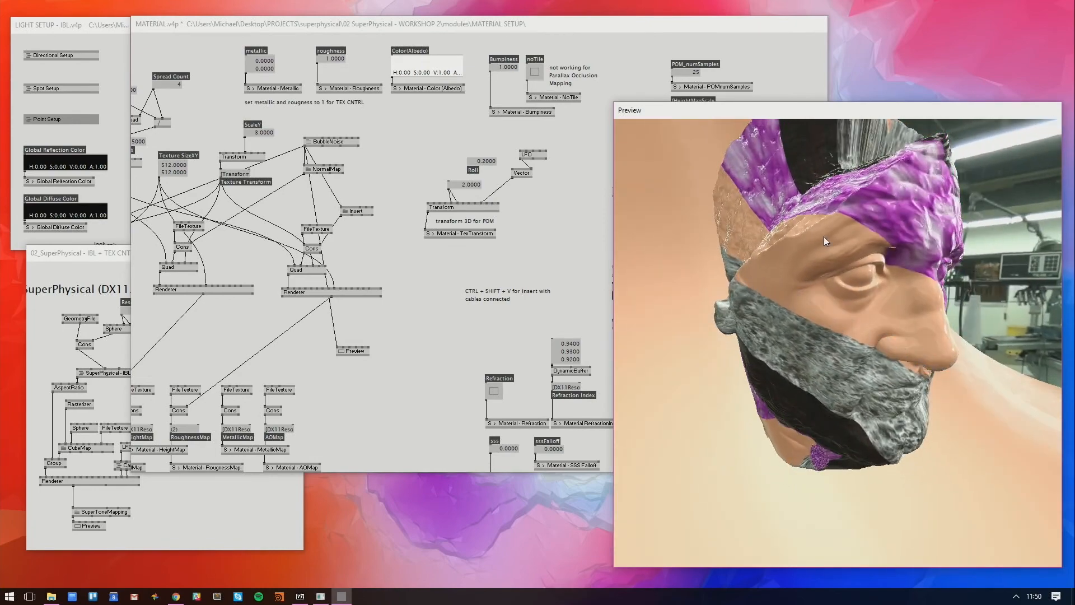
{"action": "left_click", "coordinate": [264, 532]}
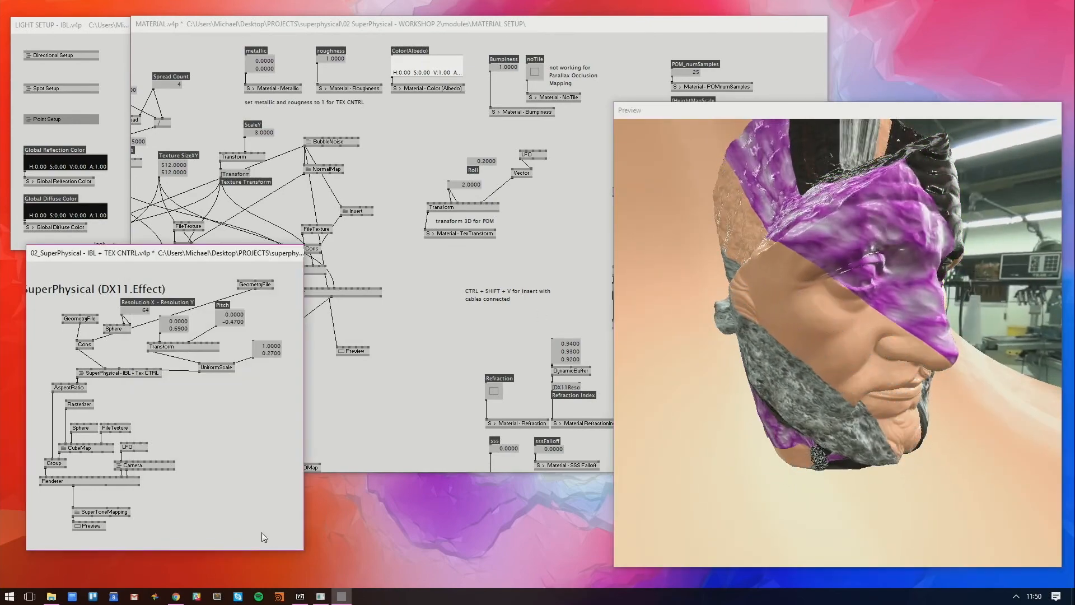
{"action": "mouse_move", "coordinate": [793, 339]}
{"action": "left_mouse_down"}
{"action": "mouse_move", "coordinate": [746, 353]}
{"action": "mouse_move", "coordinate": [777, 344]}
{"action": "left_mouse_up"}
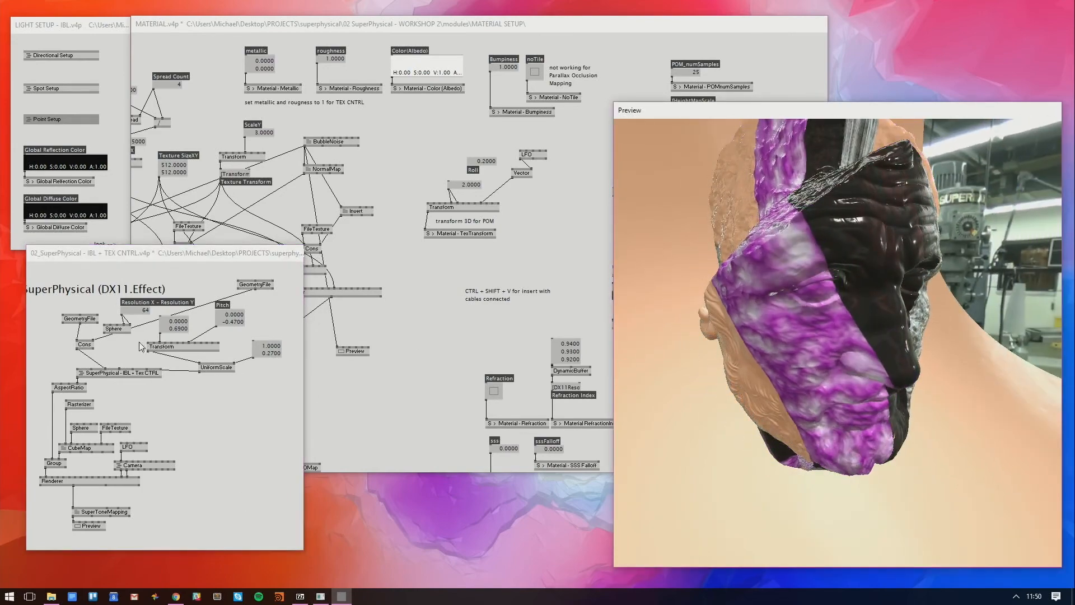
Examine the striped materials on the imported model up close in the render Preview
{"action": "left_click", "coordinate": [104, 333]}
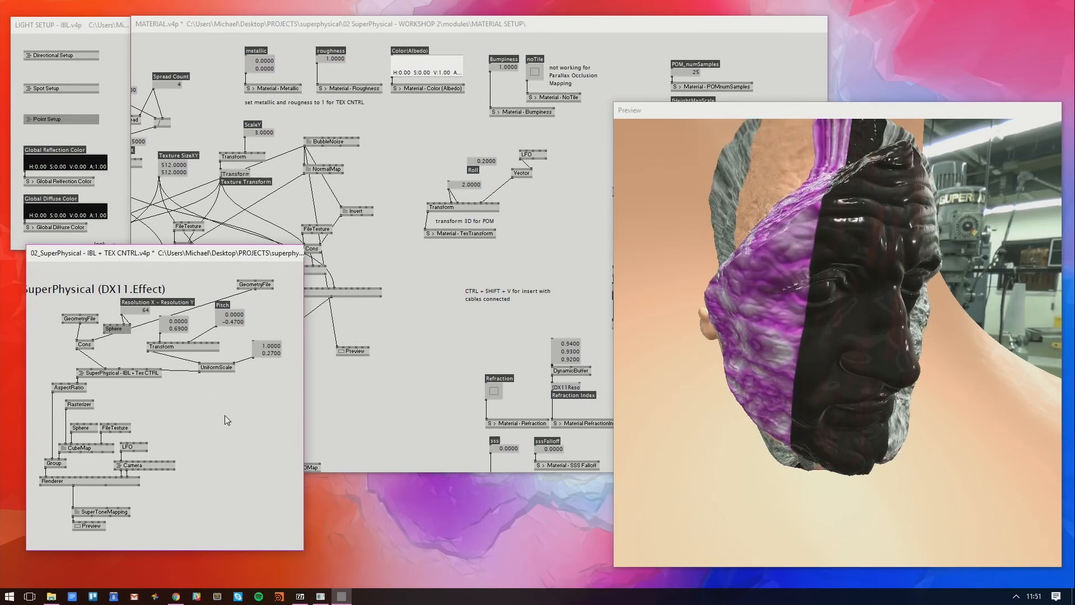
{"action": "left_click", "coordinate": [858, 291]}
{"action": "scroll", "coordinate": [859, 291], "scroll_direction": "up", "scroll_amount": 5}
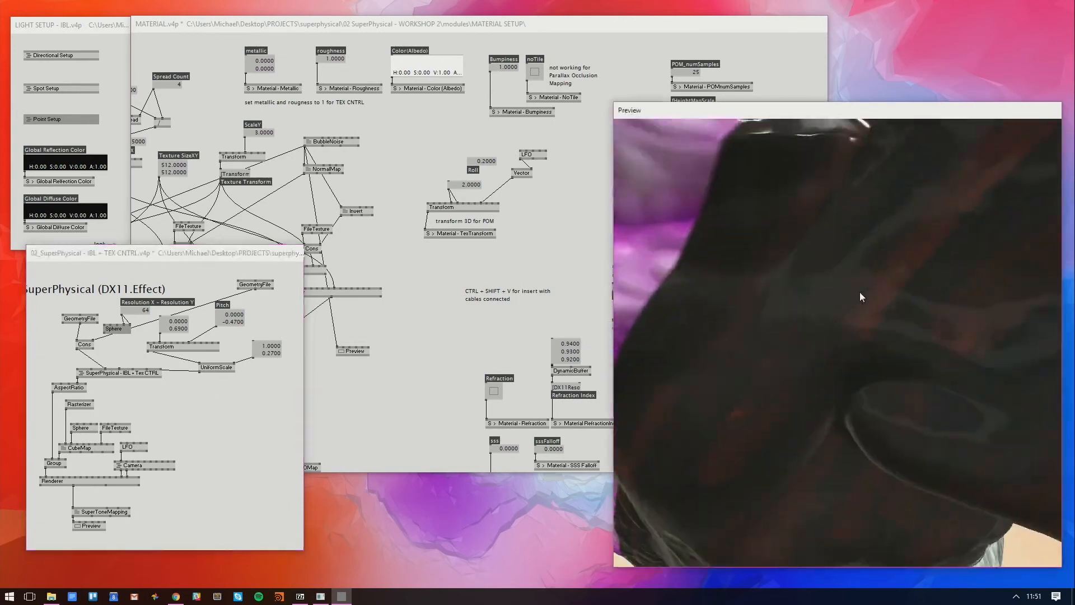
{"action": "scroll", "coordinate": [857, 285], "scroll_direction": "down", "scroll_amount": 4}
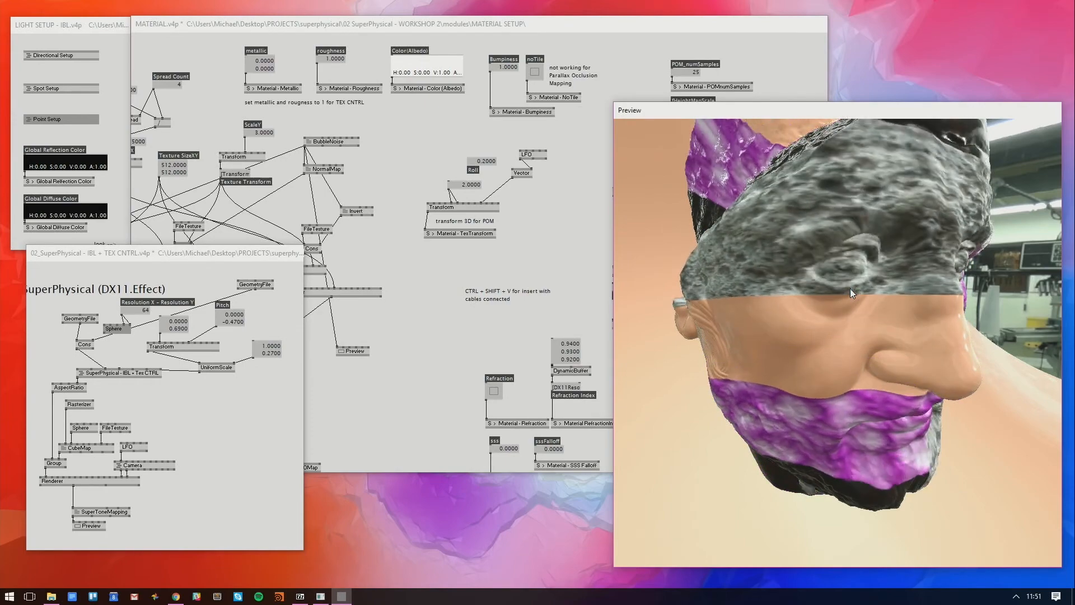
Set the technique of the SuperPhysical - IBL + Tex CTRL node to PBR_Bump
{"action": "right_click", "coordinate": [155, 374]}
{"action": "left_click_drag", "start_coordinate": [451, 382], "coordinate": [373, 375]}
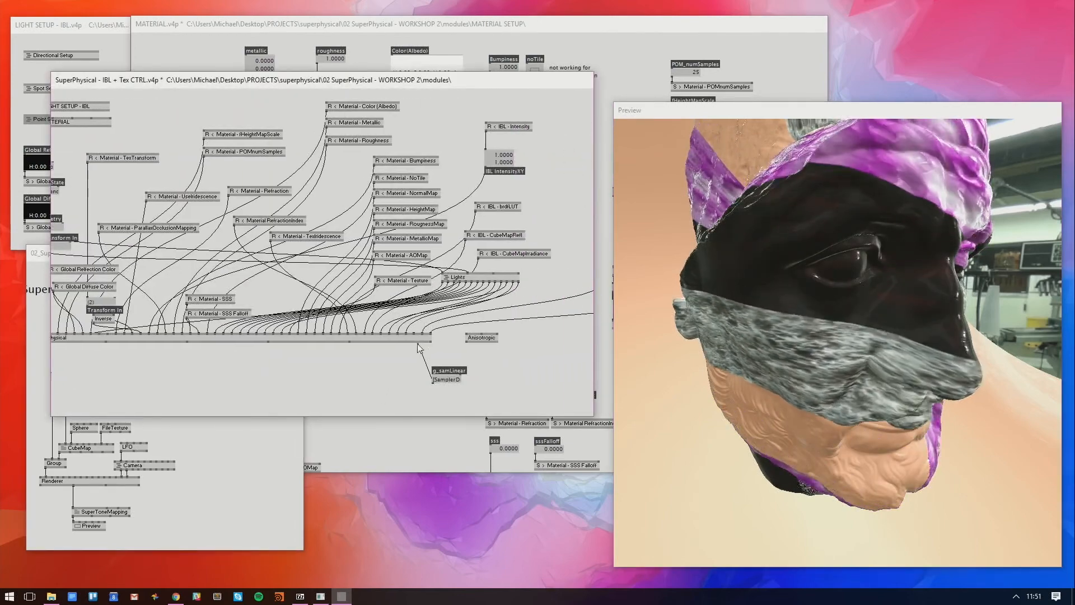
{"action": "left_click_drag", "start_coordinate": [556, 360], "coordinate": [543, 358]}
{"action": "right_click", "coordinate": [375, 358]}
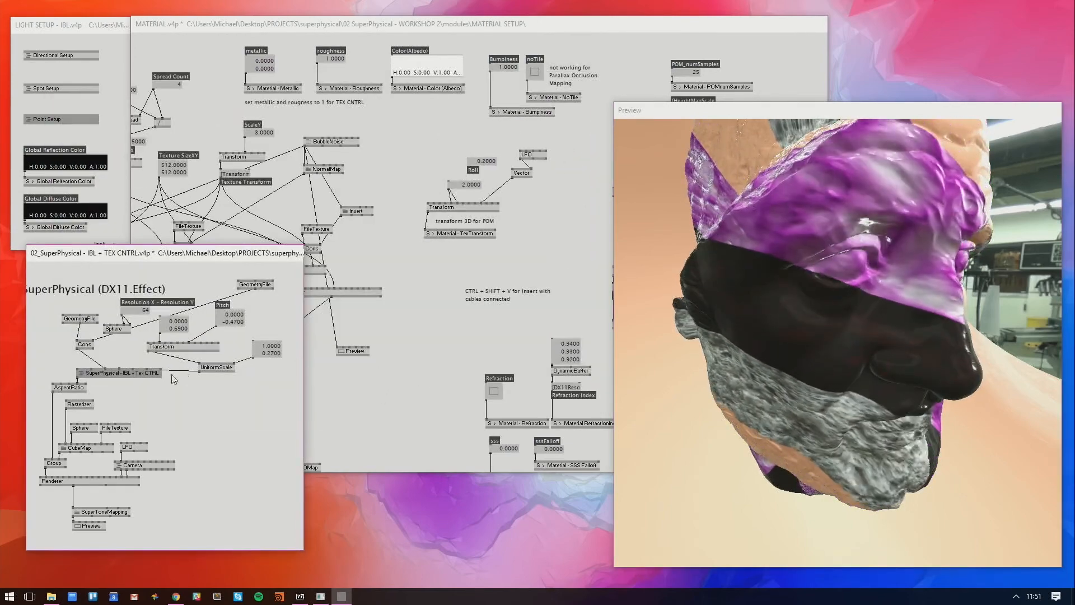
{"action": "right_click", "coordinate": [147, 367]}
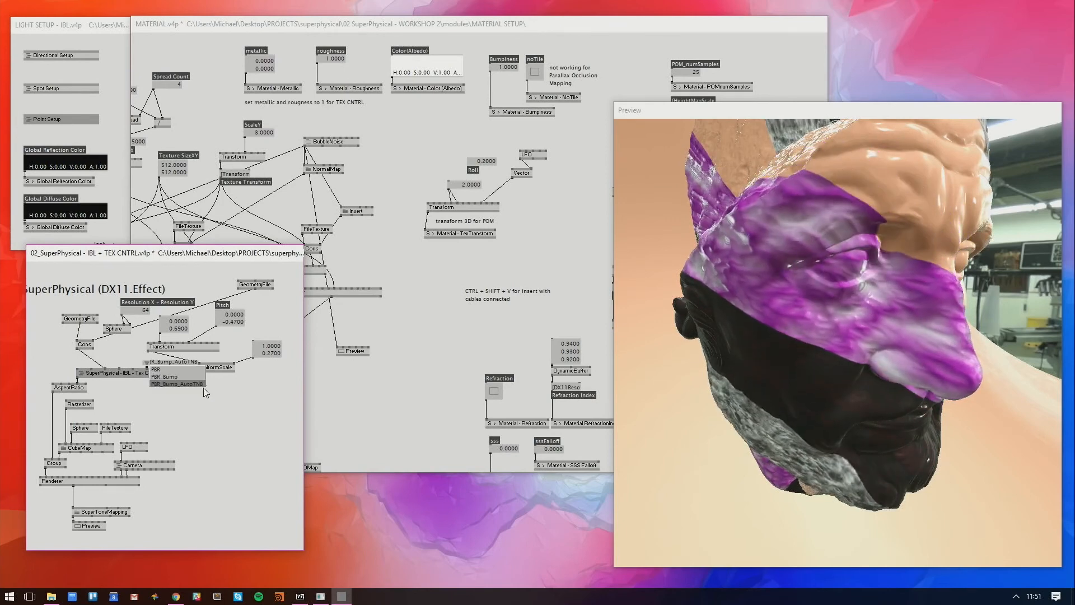
{"action": "left_click", "coordinate": [157, 376]}
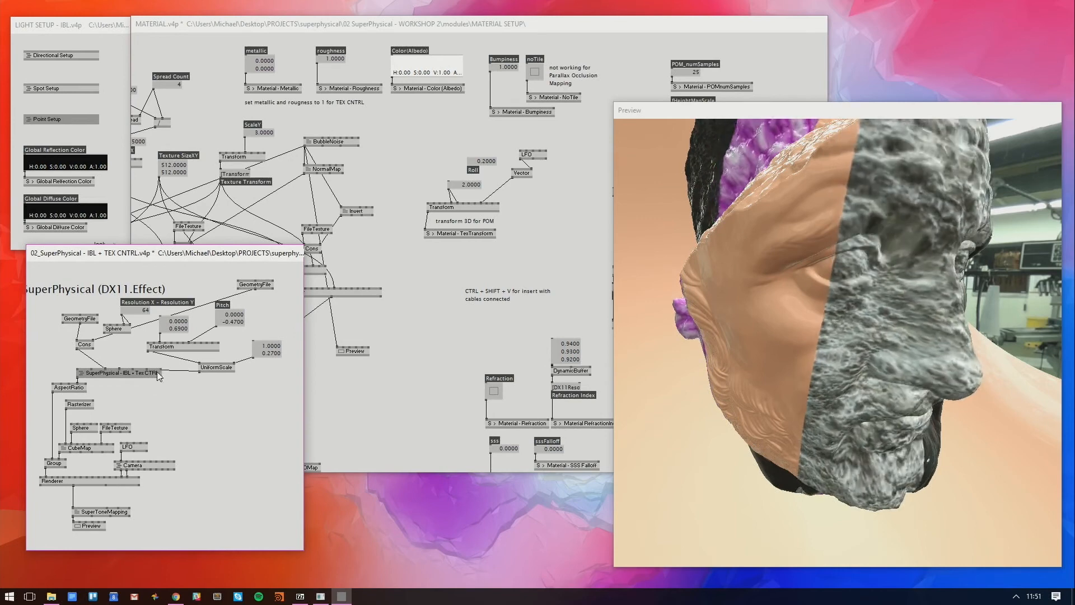
{"action": "right_click", "coordinate": [147, 369]}
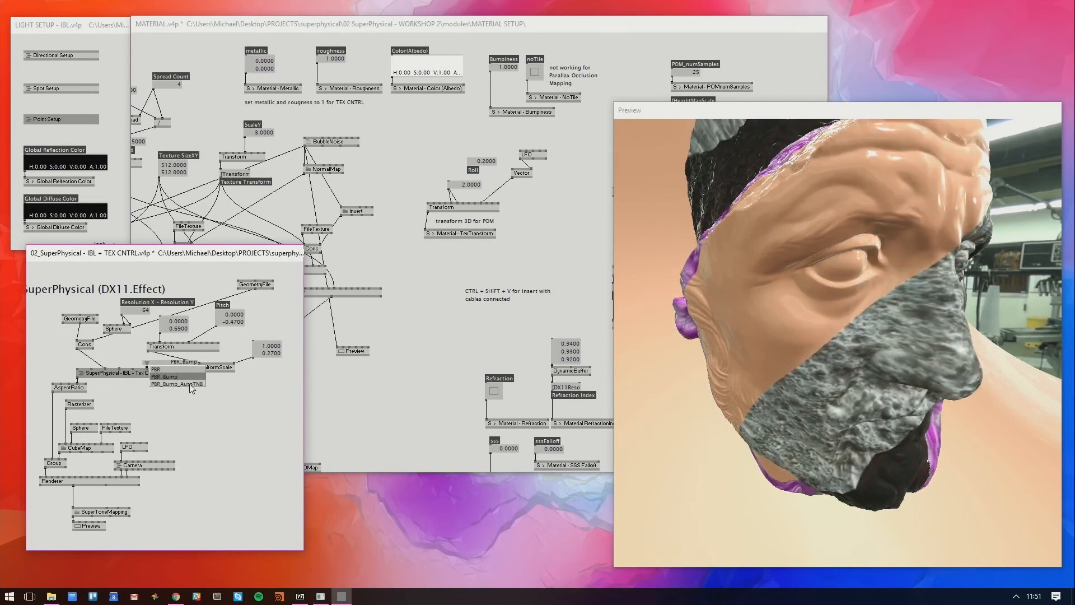
{"action": "left_click", "coordinate": [183, 377]}
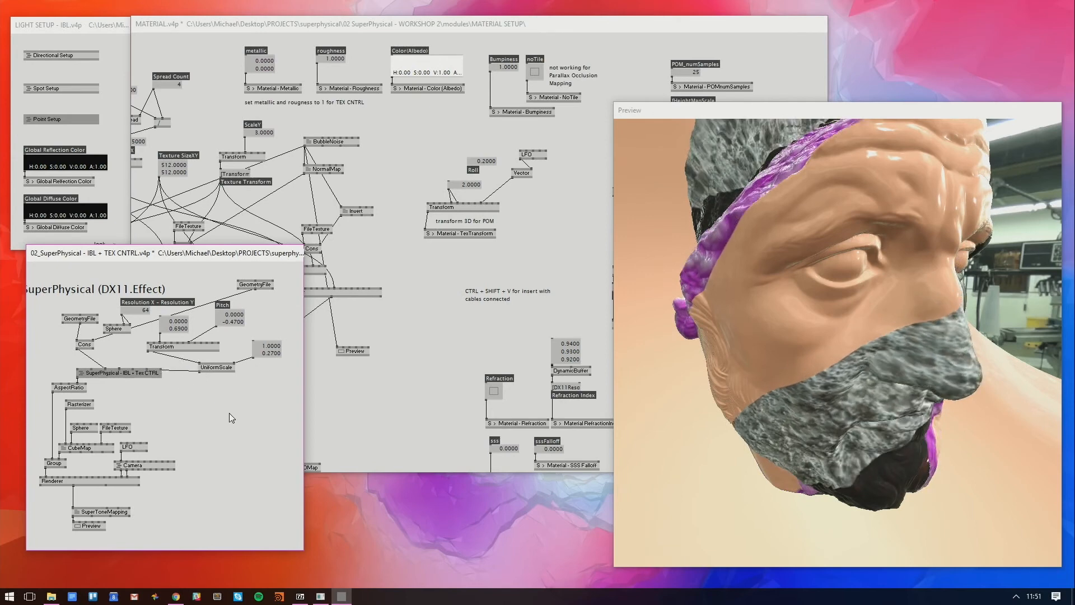
Connect the Sphere to the second Cons input and switch the SuperPhysical technique to PBR_Bump_AutoTNB, then back to PBR_Bump
{"action": "left_click", "coordinate": [105, 334]}
{"action": "left_click", "coordinate": [93, 340]}
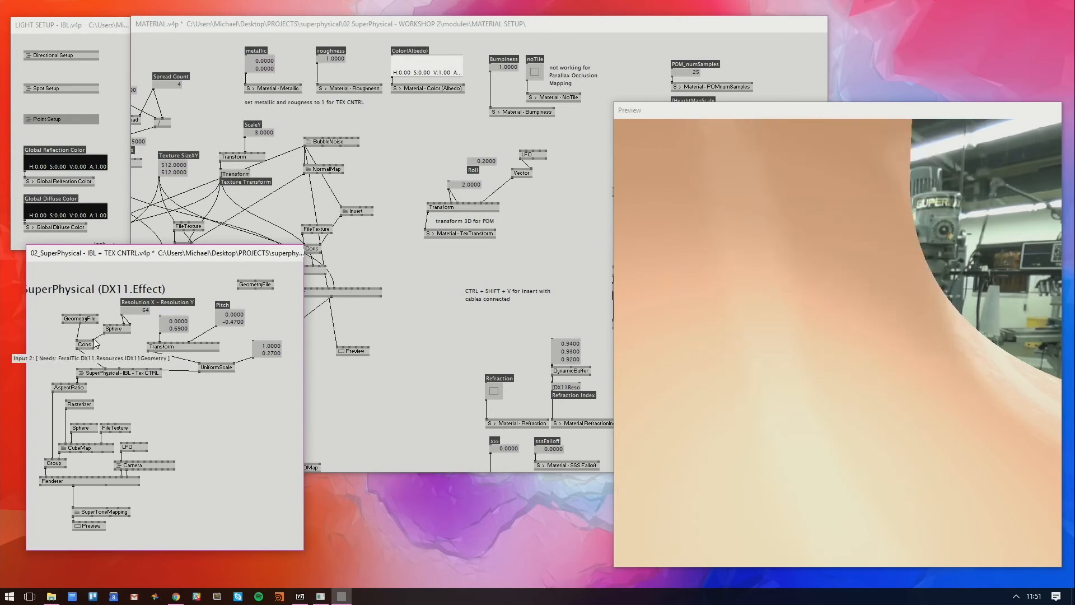
{"action": "right_click", "coordinate": [146, 368]}
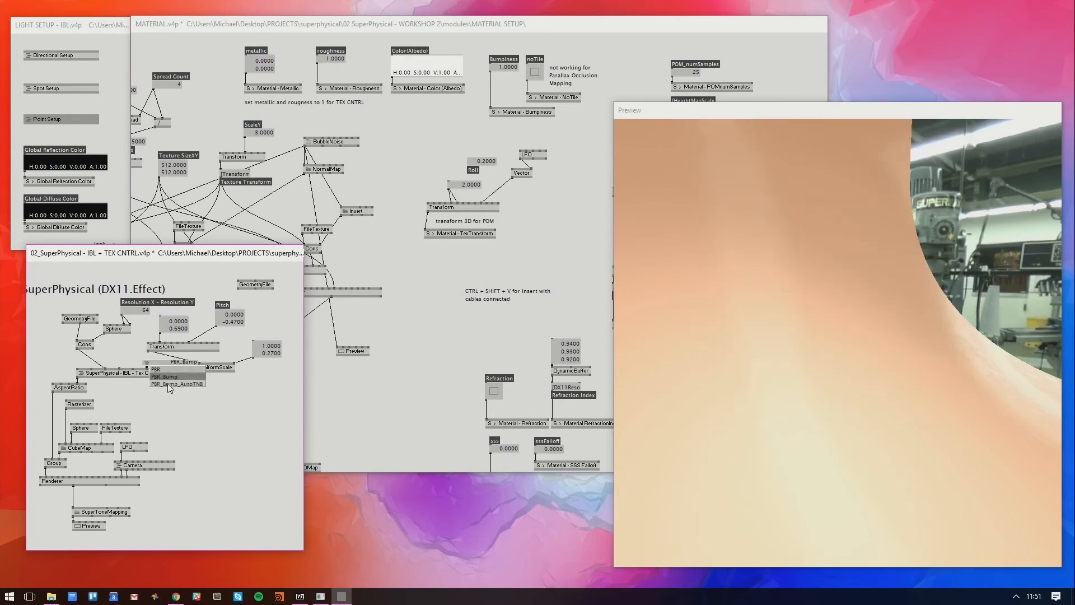
{"action": "left_click", "coordinate": [167, 383]}
{"action": "right_click", "coordinate": [146, 368]}
{"action": "left_click", "coordinate": [163, 377]}
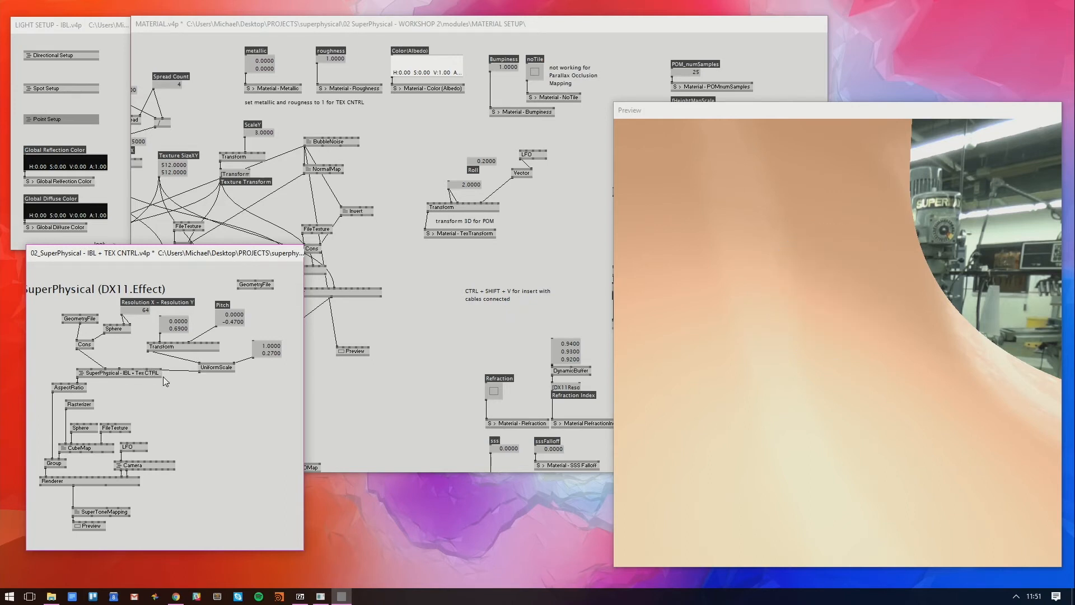
{"action": "left_click_drag", "start_coordinate": [775, 292], "coordinate": [723, 318]}
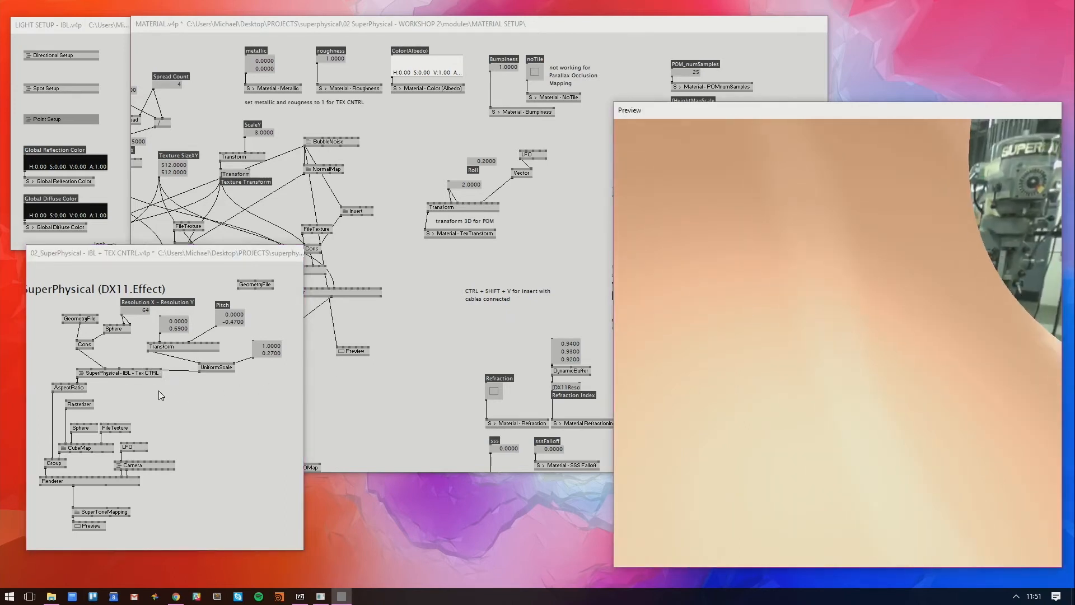
Add a technique enum IOBox to the SuperPhysical node, choose PBR_Bump_AutoTNB and examine the sphere
{"action": "left_click", "coordinate": [151, 374]}
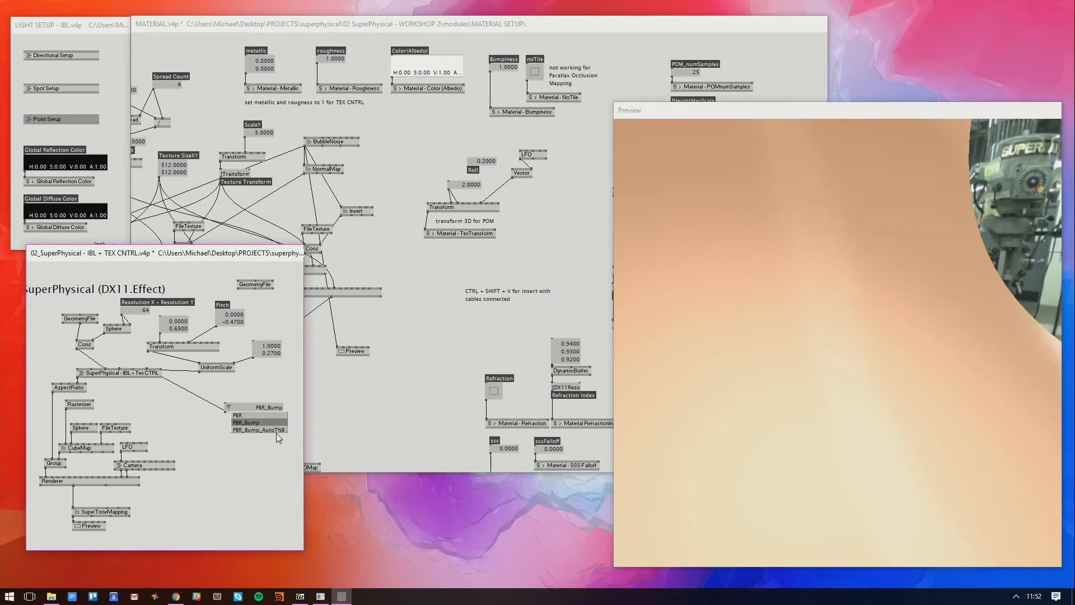
{"action": "left_click", "coordinate": [275, 429]}
{"action": "left_click_drag", "start_coordinate": [839, 256], "coordinate": [846, 278]}
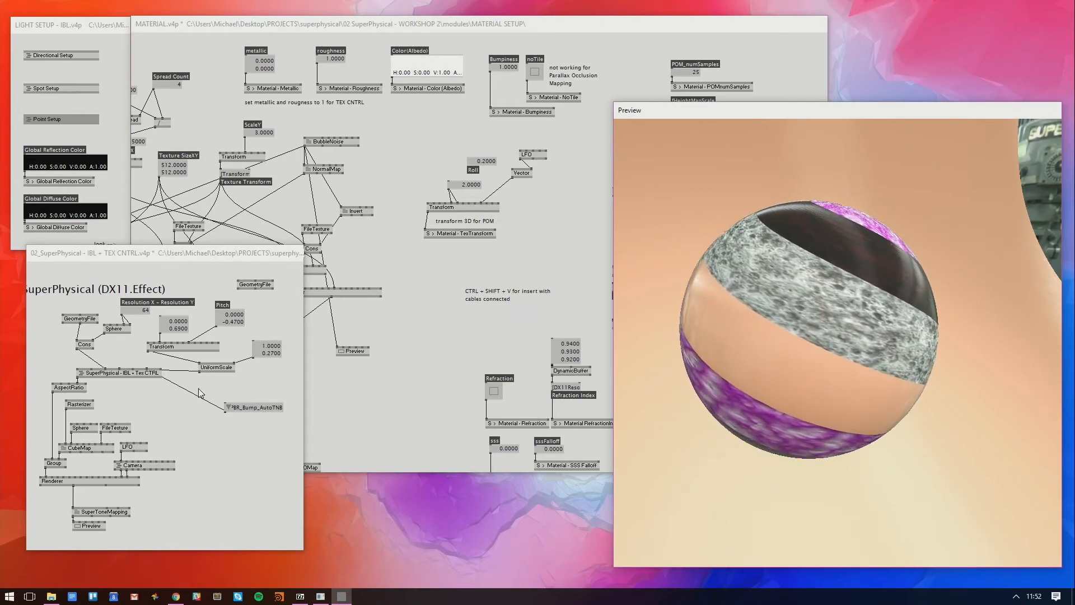
{"action": "left_click_drag", "start_coordinate": [729, 326], "coordinate": [782, 324]}
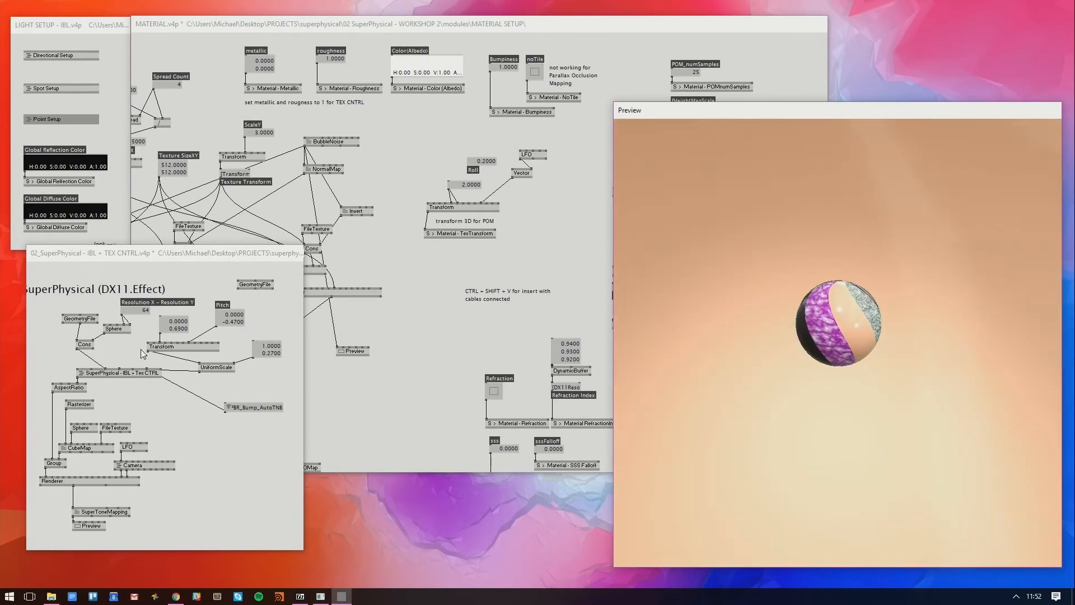
Reconnect the imported model's GeometryFile to the second Cons input and delete the technique IOBox
{"action": "left_click", "coordinate": [258, 295]}
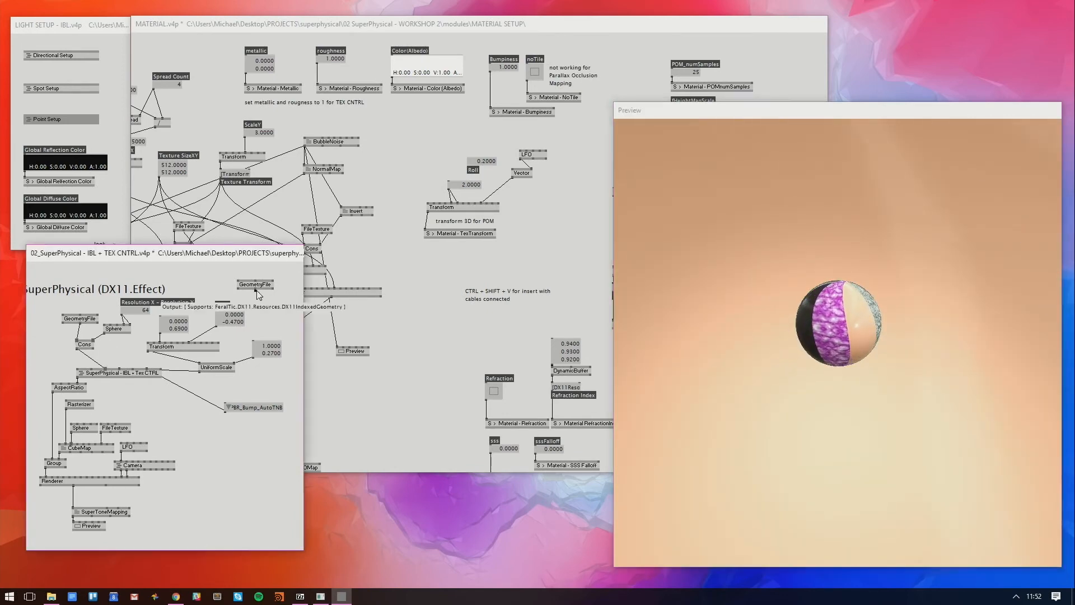
{"action": "left_click", "coordinate": [93, 341]}
{"action": "left_click_drag", "start_coordinate": [674, 359], "coordinate": [724, 339]}
{"action": "left_click_drag", "start_coordinate": [241, 407], "coordinate": [215, 400]}
{"action": "key", "text": "Delete"}
{"action": "left_click_drag", "start_coordinate": [764, 324], "coordinate": [789, 319]}
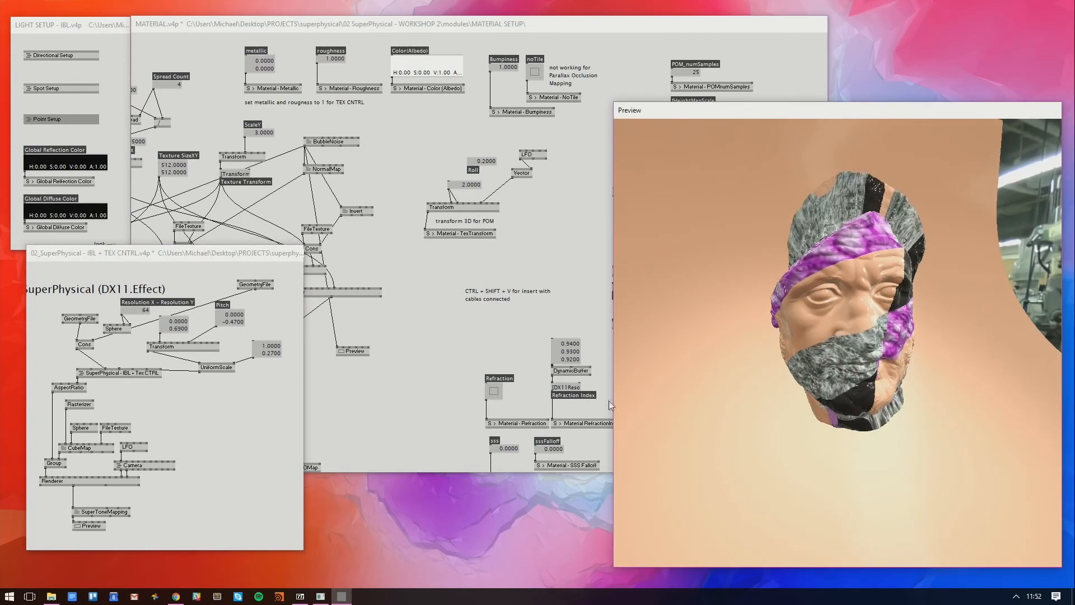
Add a Wobble (DX11.GeomFX) node to the empty area beside the SuperPhysical network
{"action": "double_click", "coordinate": [212, 411]}
{"action": "type", "text": "w"}
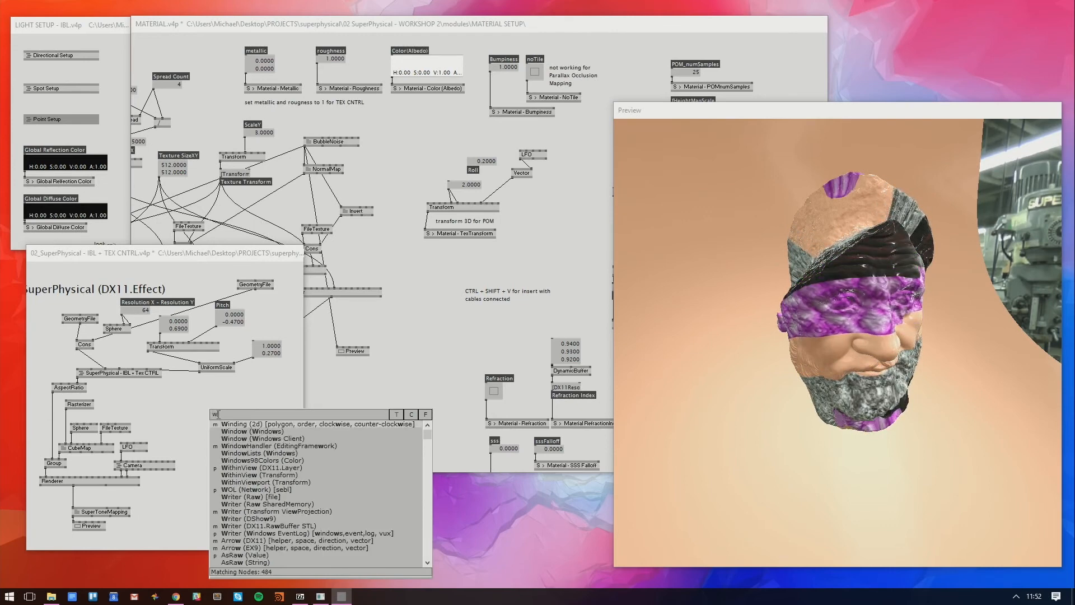
{"action": "type", "text": "obbl"}
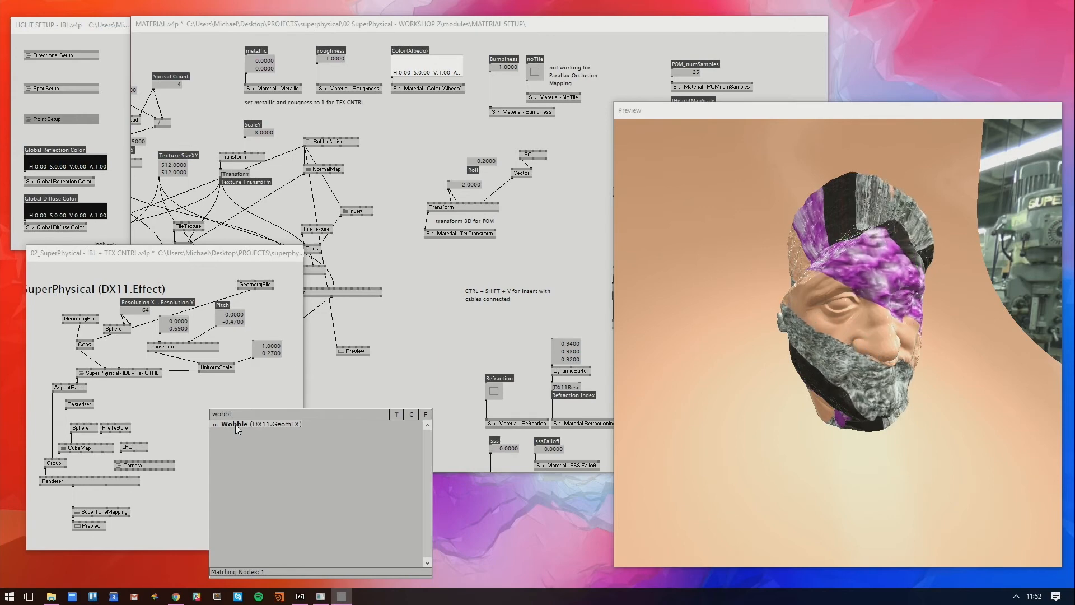
{"action": "key", "text": "BackSpace"}
{"action": "key", "text": "BackSpace"}
{"action": "key", "text": "BackSpace"}
{"action": "key", "text": "BackSpace"}
{"action": "key", "text": "BackSpace"}
{"action": "left_click_drag", "start_coordinate": [234, 412], "coordinate": [209, 406]}
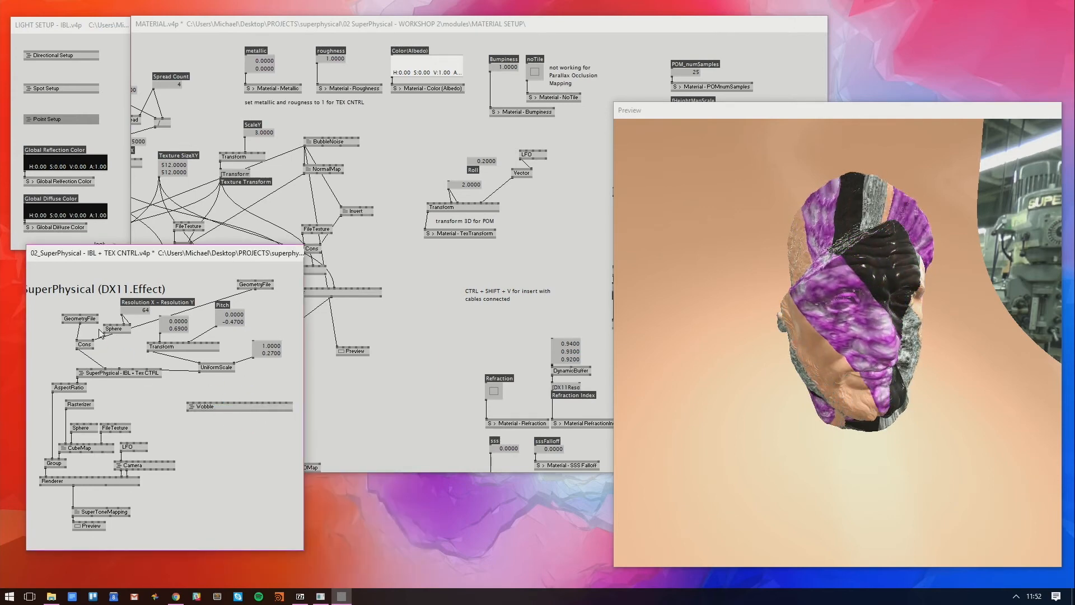
Route the imported model's GeometryFile through Wobble into the second Cons input and reposition the Wobble node
{"action": "right_click", "coordinate": [81, 326]}
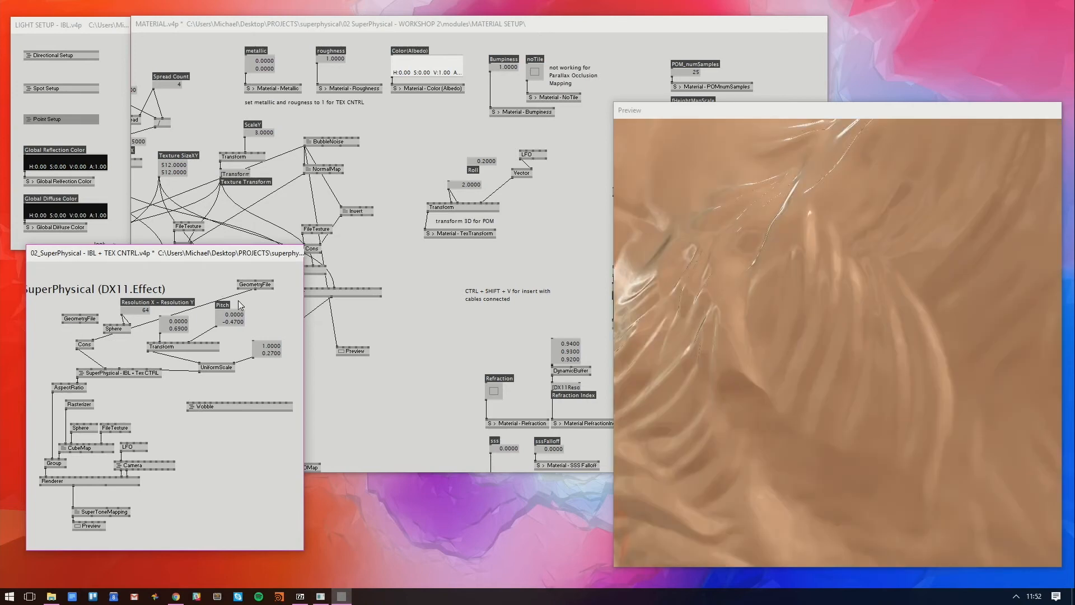
{"action": "left_click", "coordinate": [79, 346]}
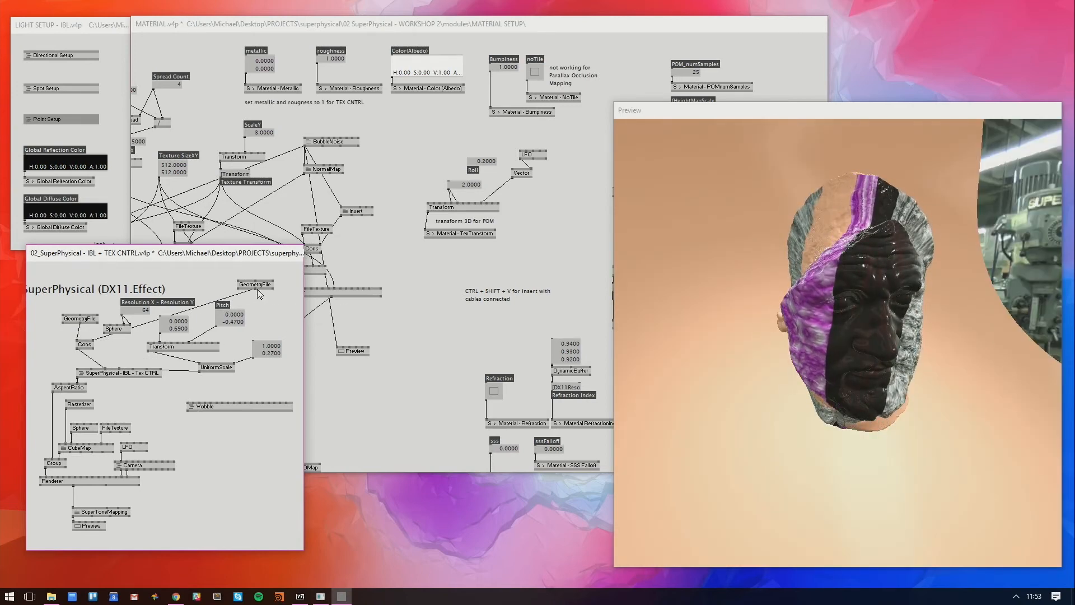
{"action": "left_click", "coordinate": [188, 403]}
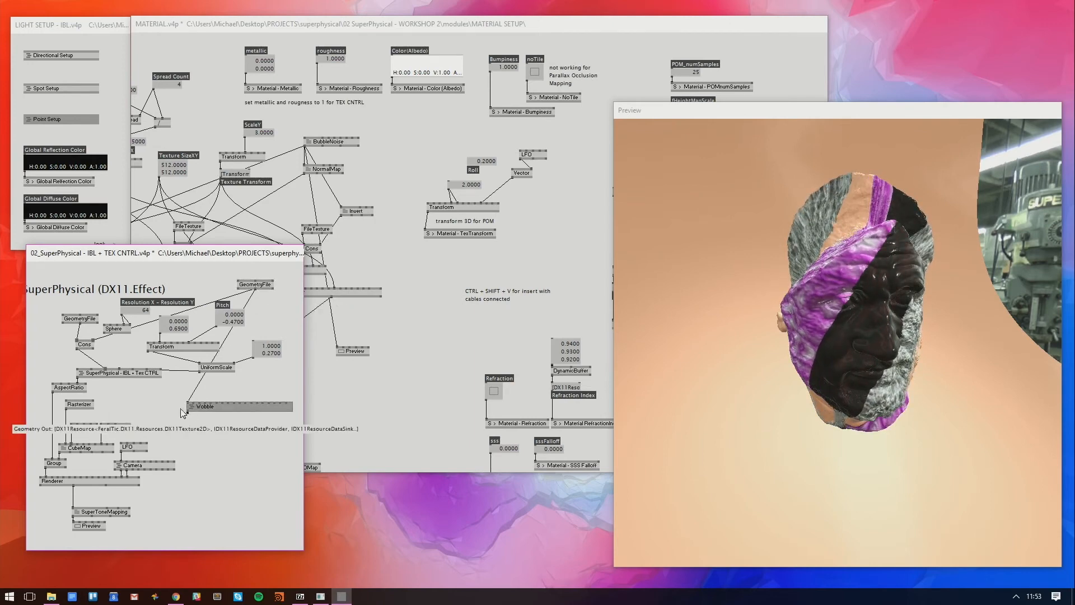
{"action": "left_click", "coordinate": [94, 342]}
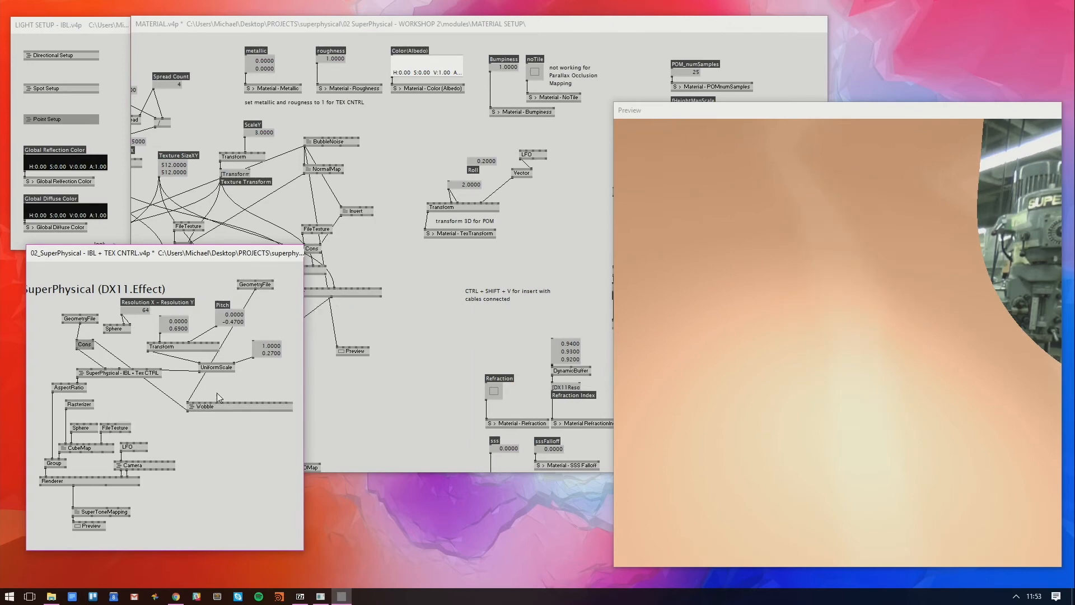
{"action": "left_click_drag", "start_coordinate": [270, 392], "coordinate": [241, 407]}
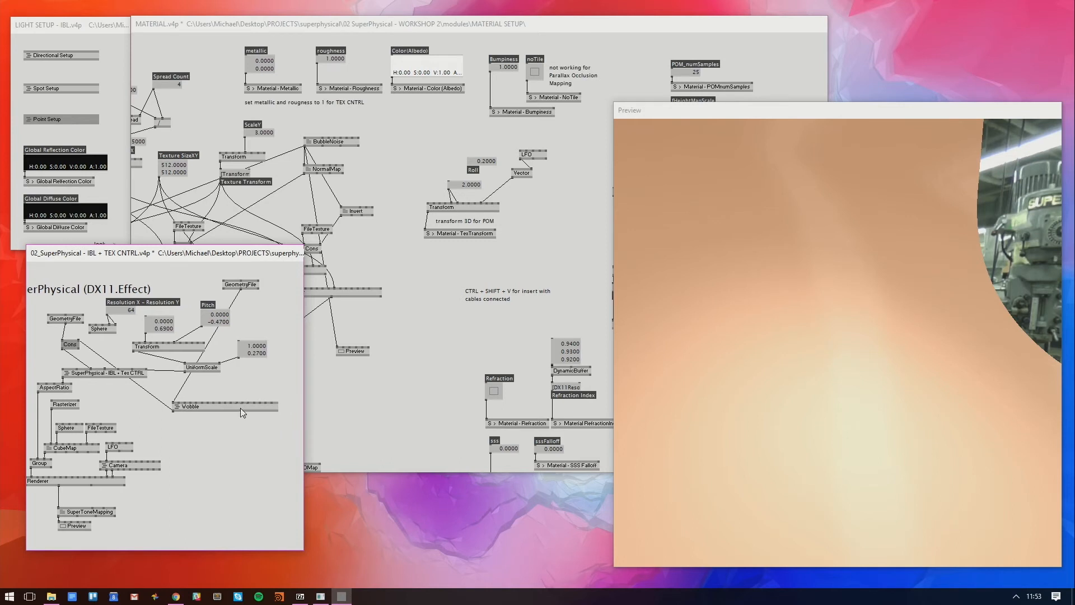
{"action": "left_click_drag", "start_coordinate": [286, 312], "coordinate": [207, 304]}
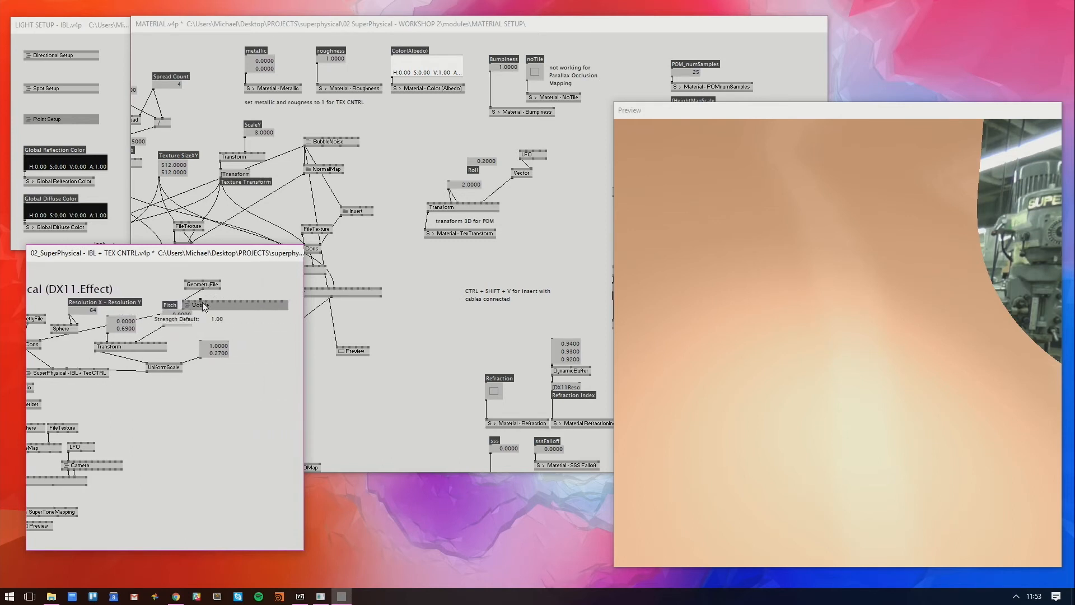
{"action": "left_click_drag", "start_coordinate": [211, 307], "coordinate": [219, 314]}
{"action": "left_click_drag", "start_coordinate": [243, 352], "coordinate": [217, 426]}
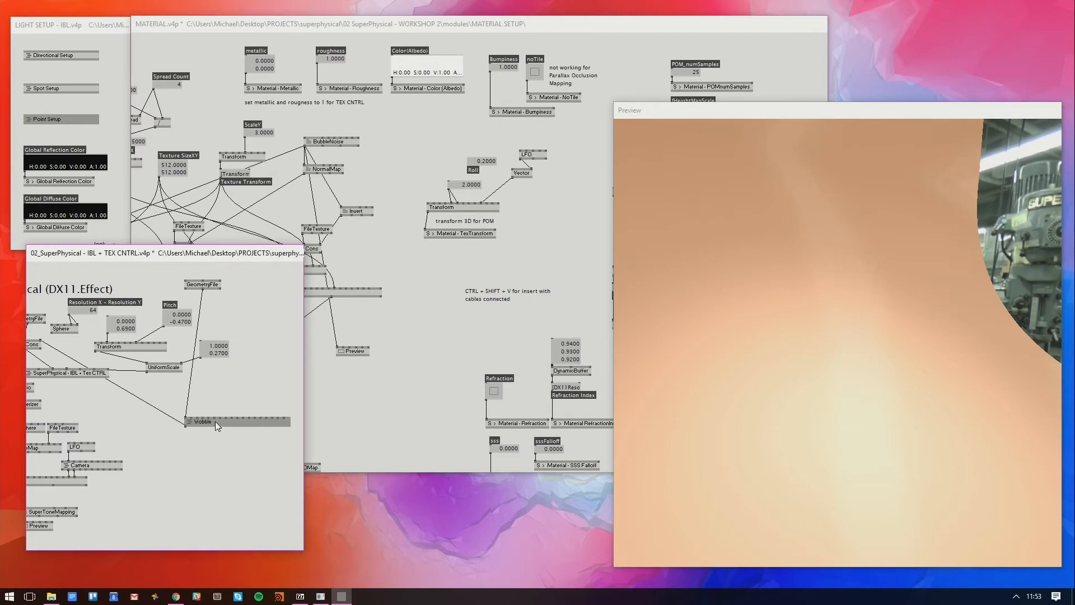
Open the Wobble help patch and copy its Wobble and Integrate nodes into the main SuperPhysical patch
{"action": "key", "text": "ctrl+Tab"}
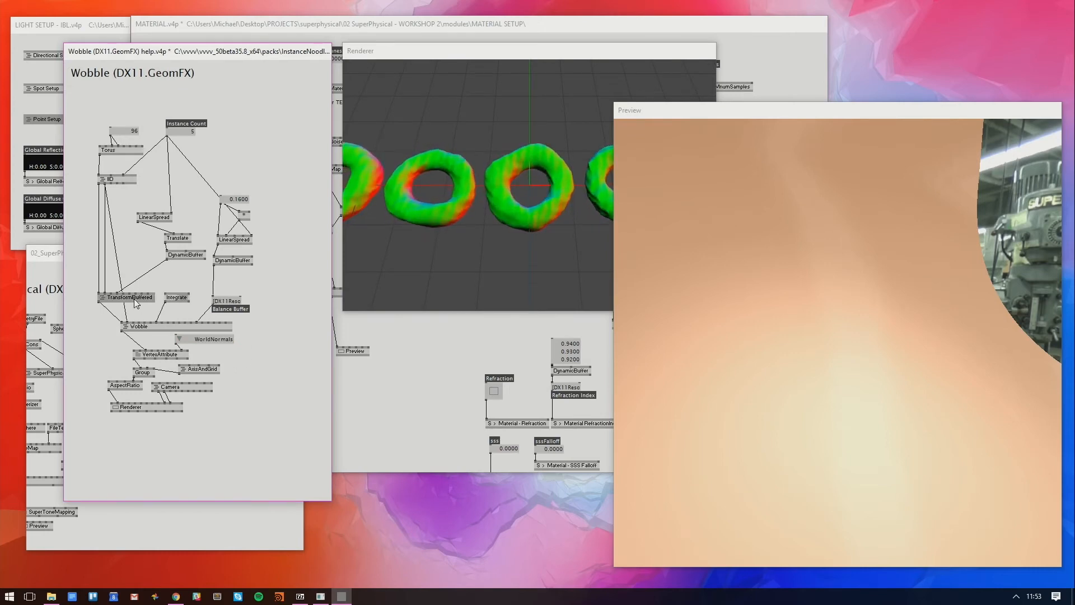
{"action": "left_click_drag", "start_coordinate": [133, 297], "coordinate": [125, 270]}
{"action": "left_click_drag", "start_coordinate": [213, 289], "coordinate": [212, 287]}
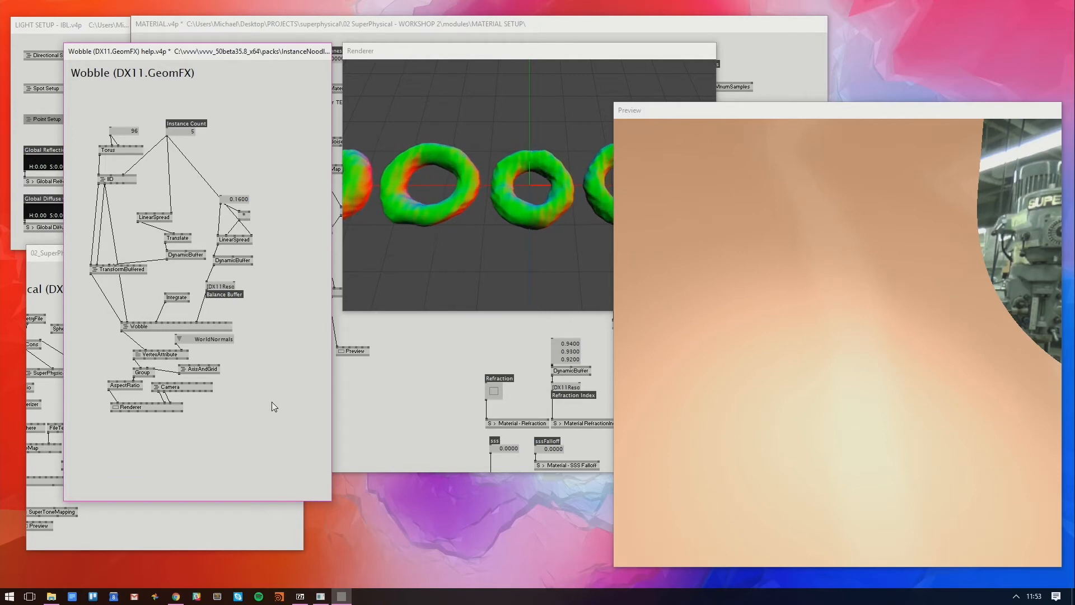
{"action": "key", "text": "ctrl+w"}
{"action": "key", "text": "Return"}
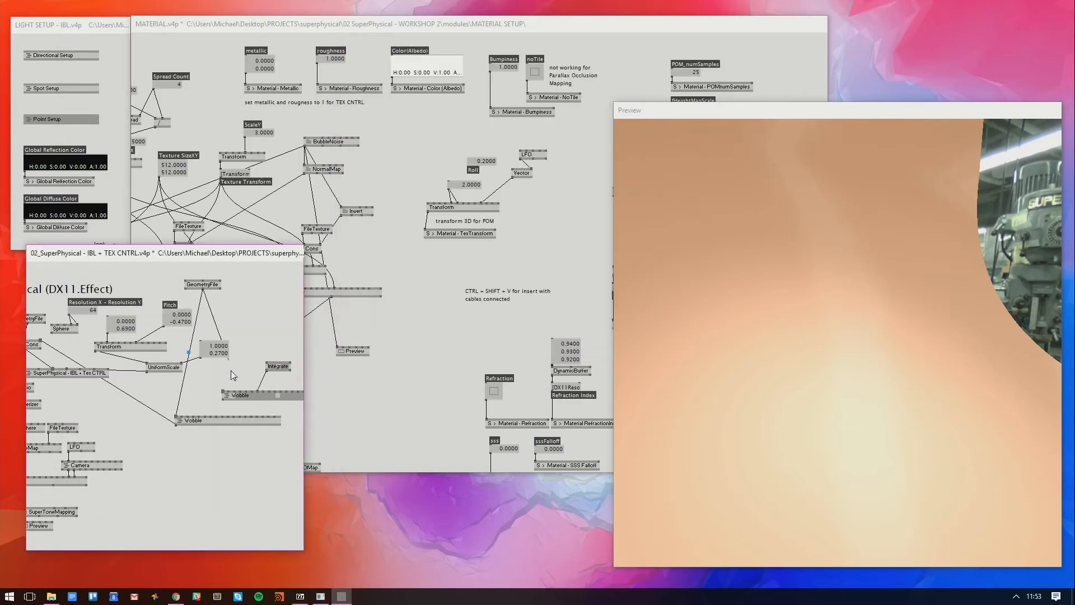
Route the imported model's GeometryFile through the pasted Wobble into the second Cons input, and remove the first Wobble
{"action": "left_click", "coordinate": [224, 400]}
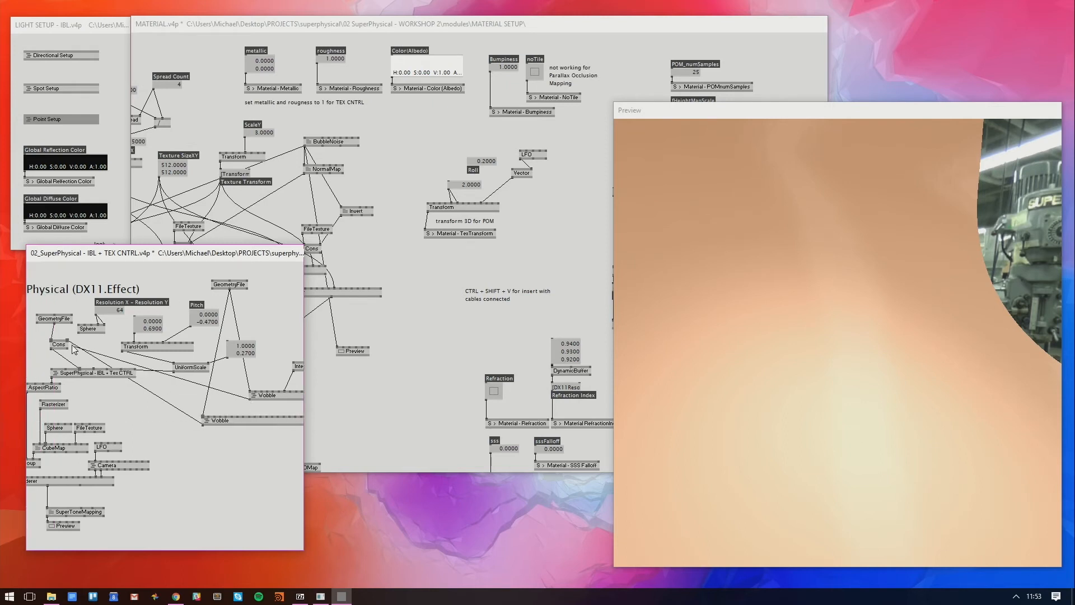
{"action": "left_click_drag", "start_coordinate": [217, 472], "coordinate": [177, 471]}
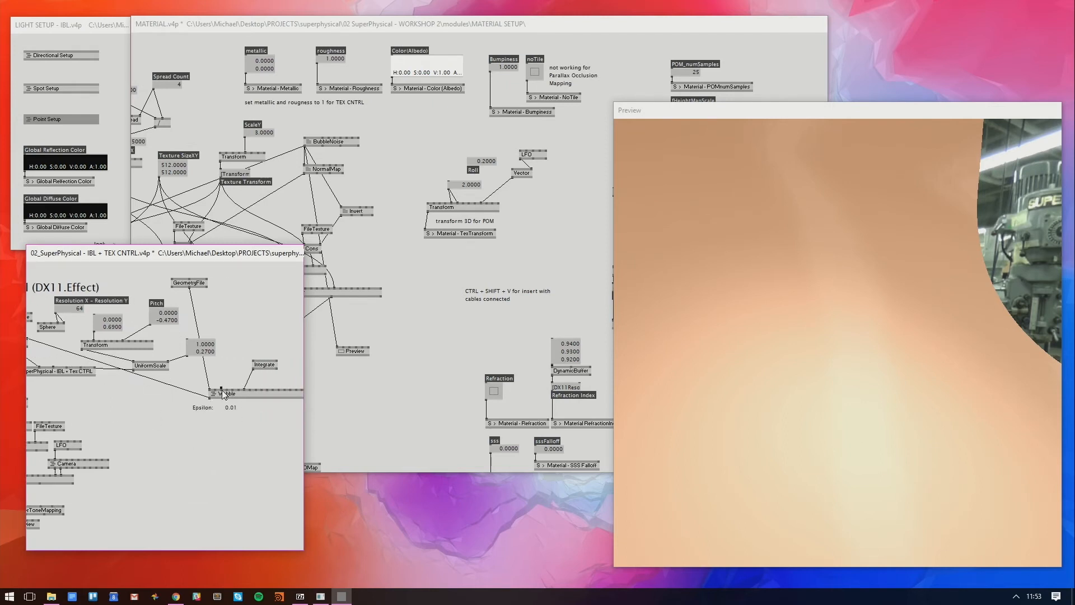
{"action": "left_click_drag", "start_coordinate": [223, 438], "coordinate": [197, 440]}
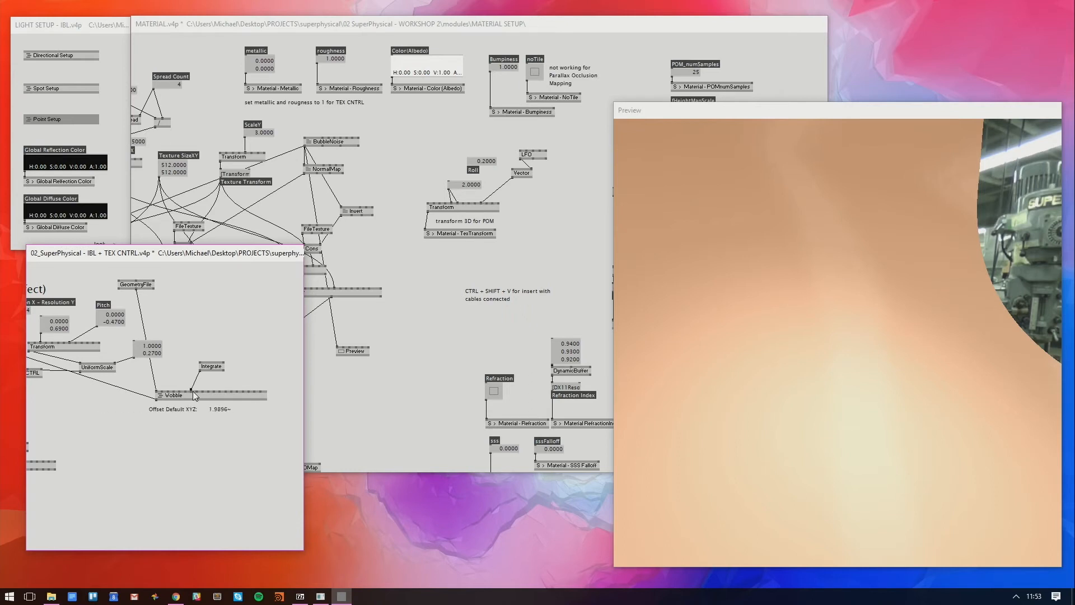
{"action": "left_click_drag", "start_coordinate": [179, 371], "coordinate": [202, 371]}
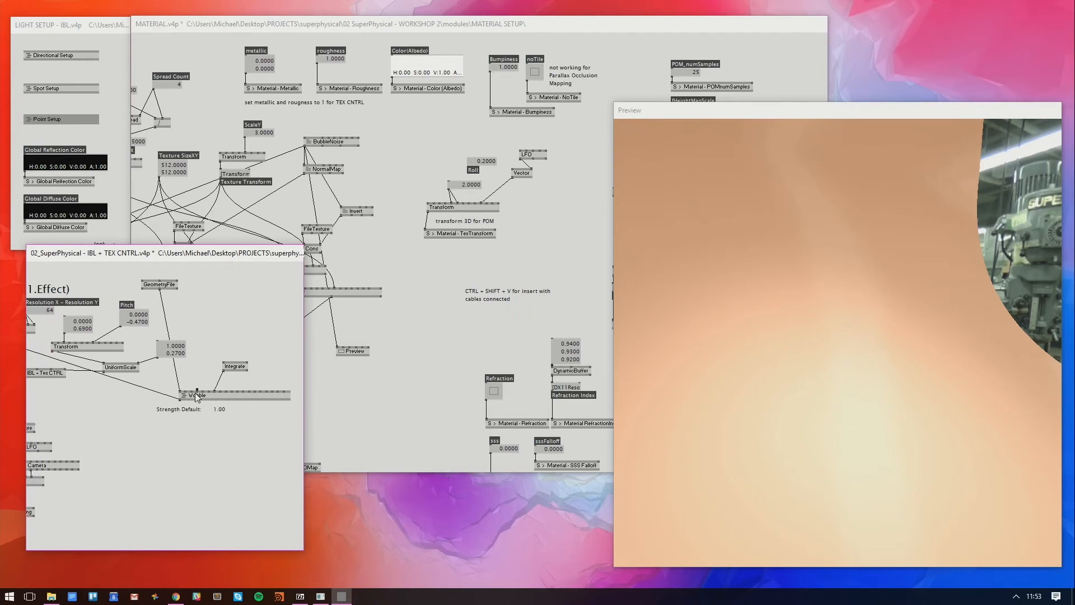
Open the Wobble help patch for reference and set the SuperPhysical node's technique to PBR_Bump_AutoTNB in the main patch
{"action": "right_click", "coordinate": [194, 398]}
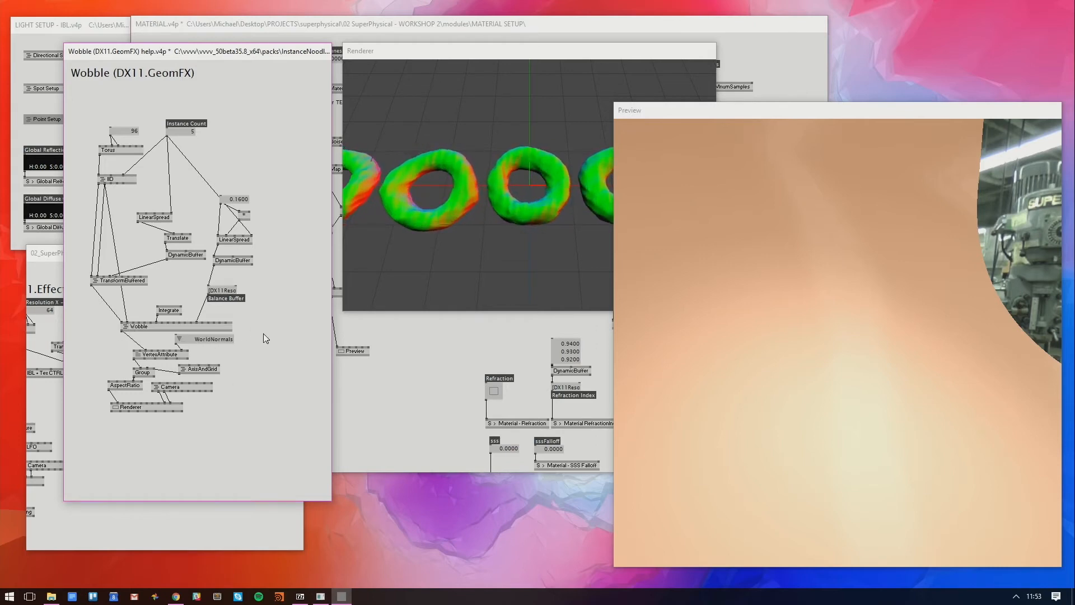
{"action": "left_click", "coordinate": [216, 528]}
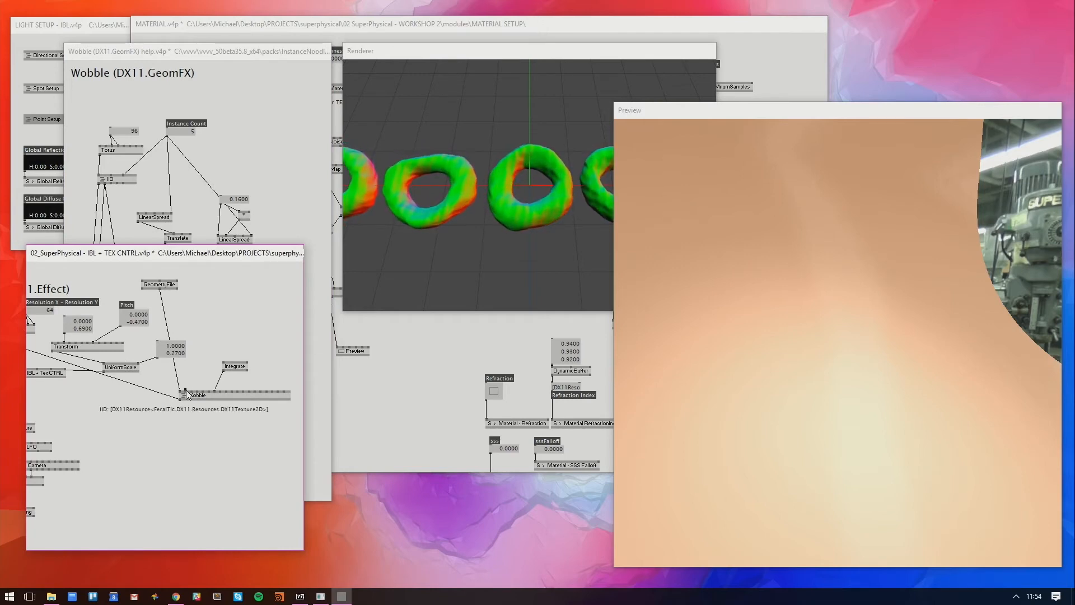
{"action": "left_click_drag", "start_coordinate": [123, 423], "coordinate": [160, 415]}
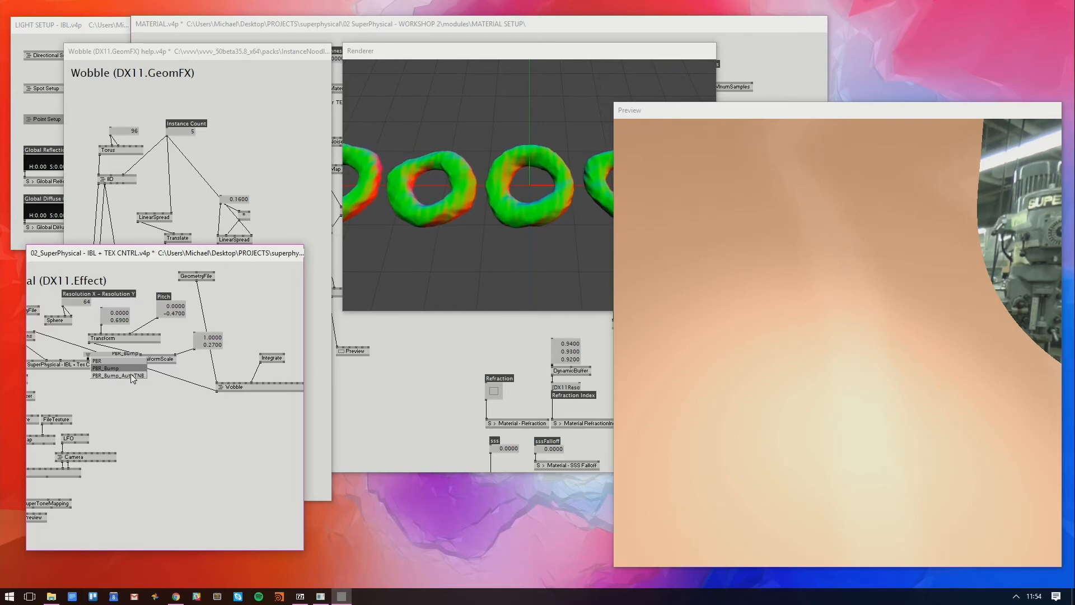
{"action": "left_click", "coordinate": [132, 376]}
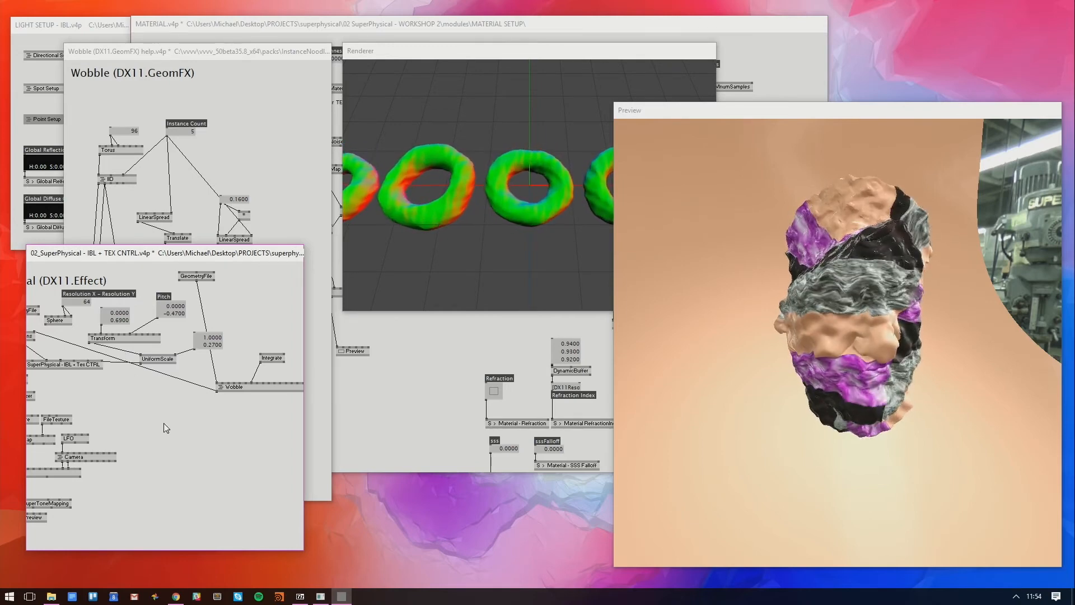
Set the spot light's LightIntensity to 1.48 in the Spot Setup patch and close that patch
{"action": "left_click_drag", "start_coordinate": [902, 246], "coordinate": [835, 300]}
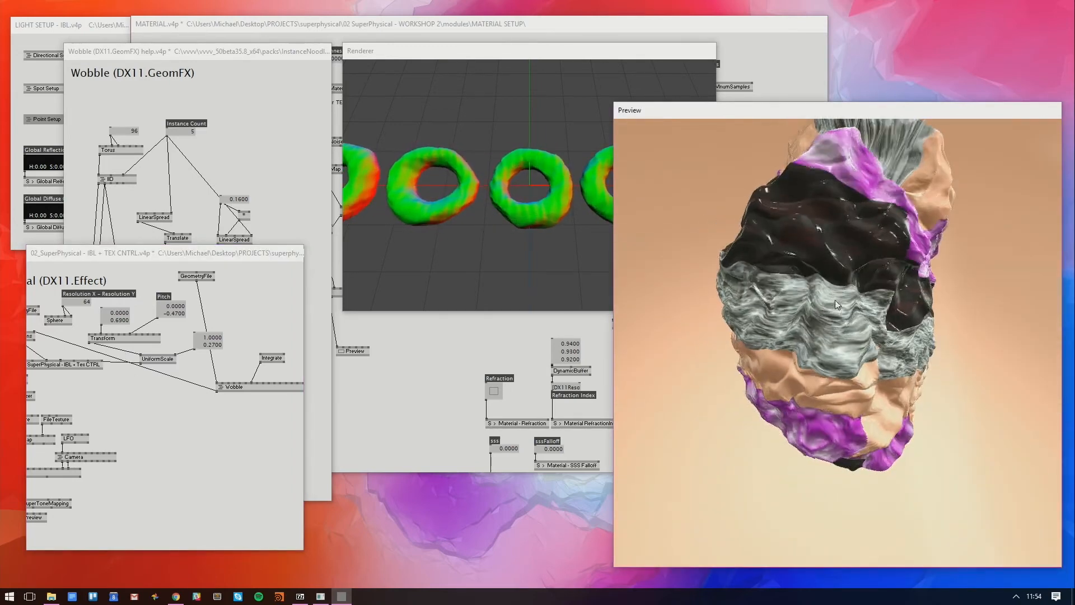
{"action": "key", "text": "r"}
{"action": "left_click_drag", "start_coordinate": [282, 381], "coordinate": [263, 383]}
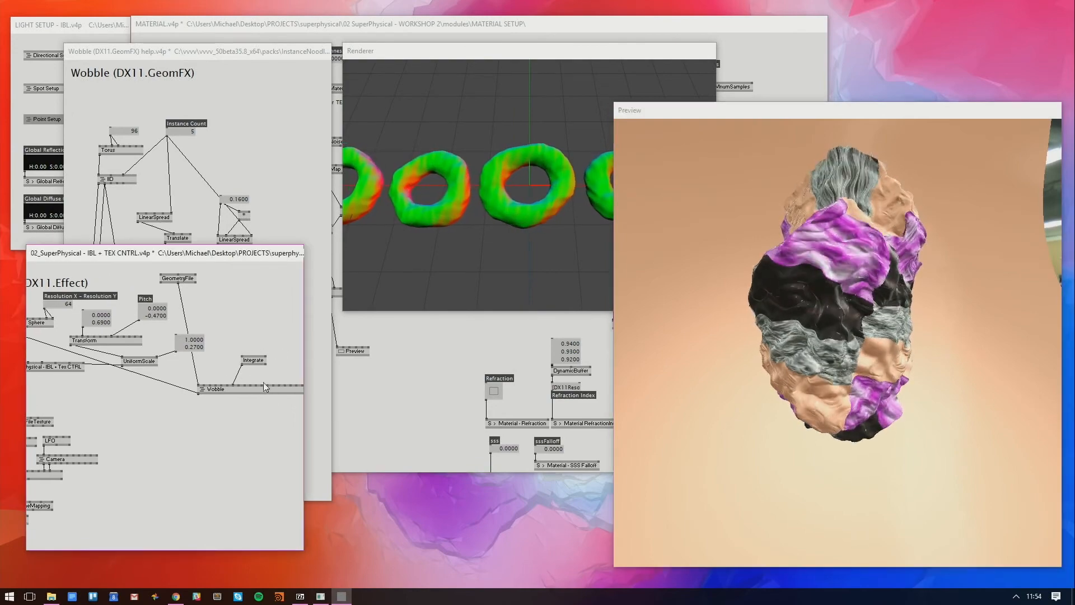
{"action": "mouse_move", "coordinate": [267, 384]}
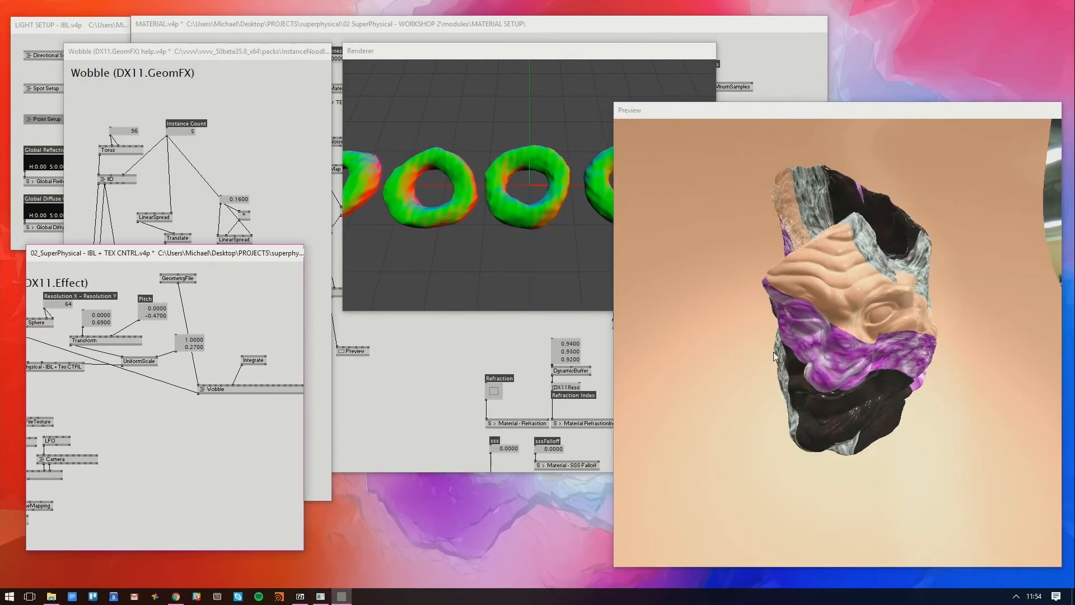
{"action": "left_click_drag", "start_coordinate": [773, 351], "coordinate": [770, 280]}
{"action": "left_click", "coordinate": [53, 122]}
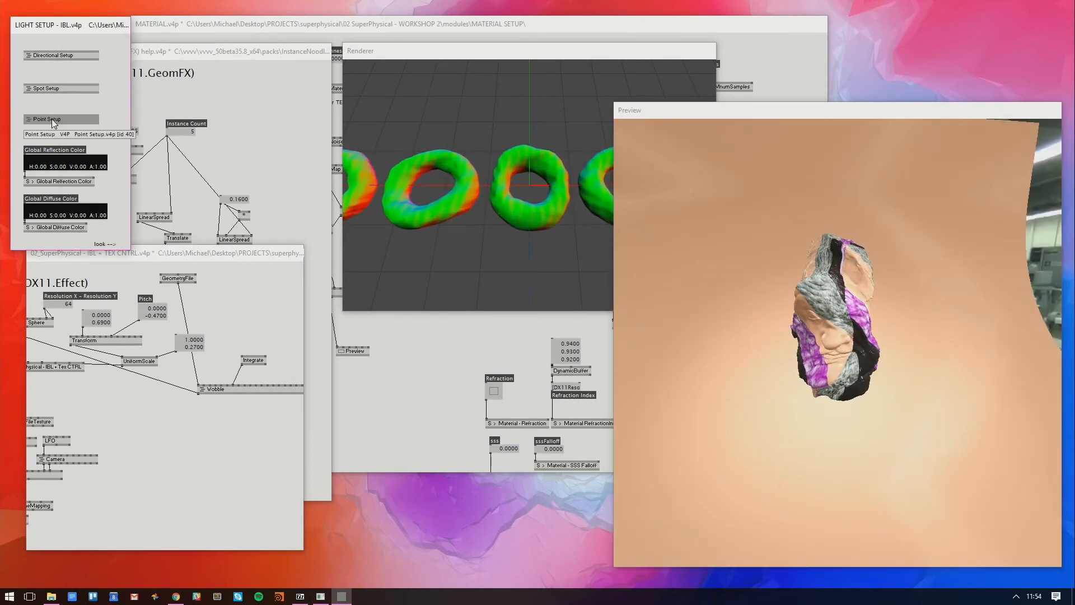
{"action": "right_click", "coordinate": [53, 89]}
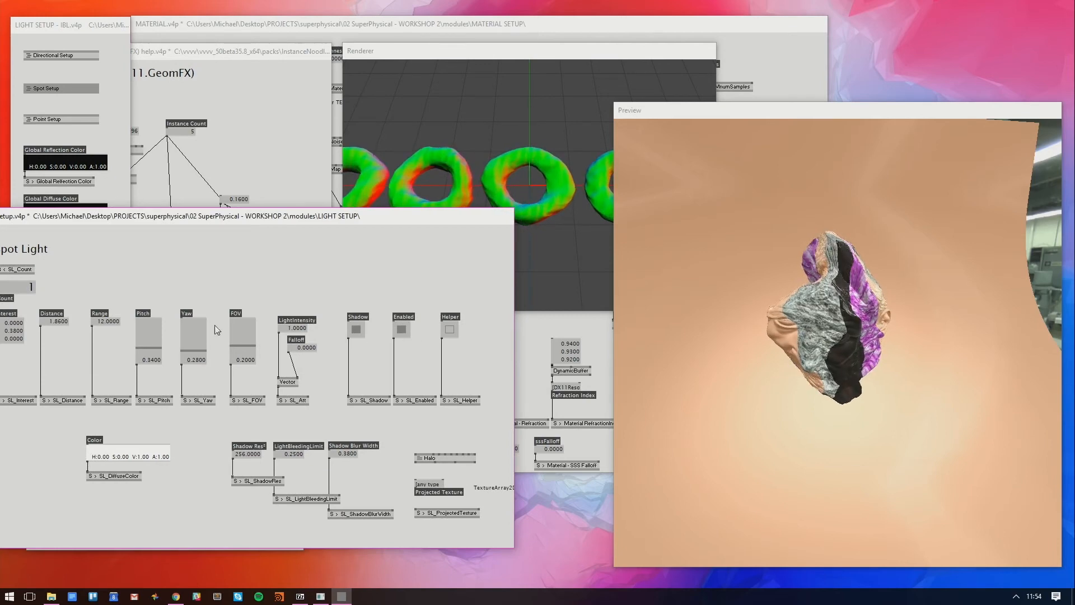
{"action": "left_click_drag", "start_coordinate": [302, 327], "coordinate": [296, 280]}
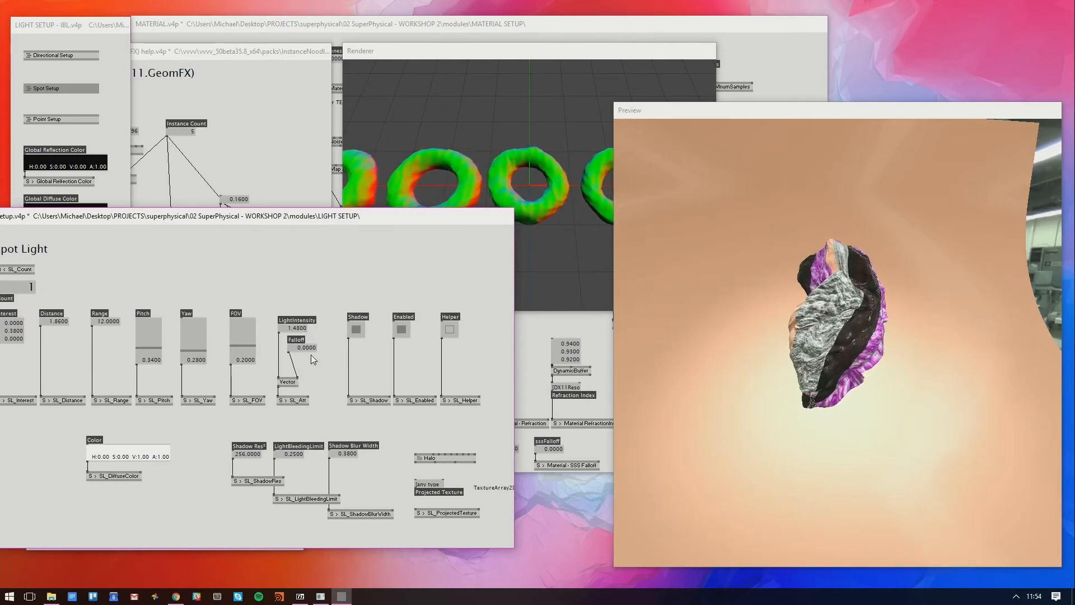
{"action": "right_click", "coordinate": [237, 271]}
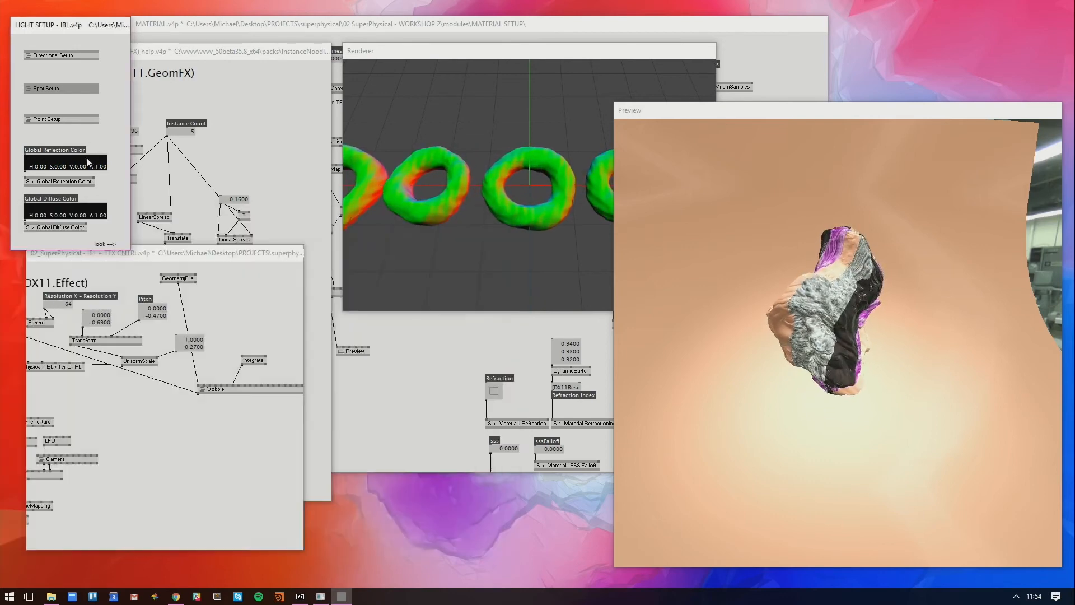
Open the Point Setup patch, examine the point light's settings against the rendered scene, and close the patch
{"action": "right_click", "coordinate": [79, 118]}
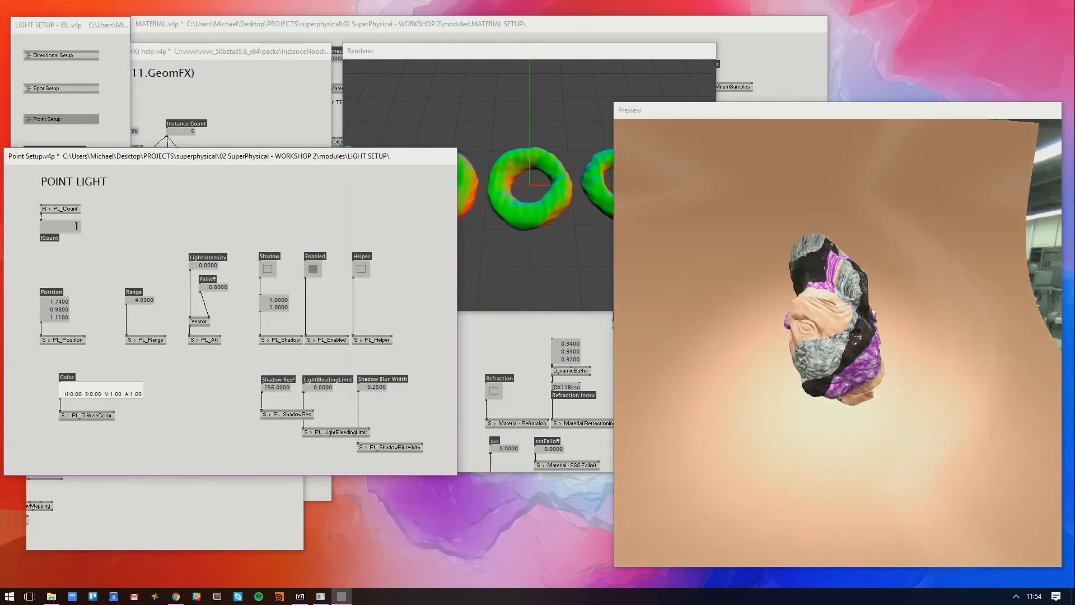
{"action": "left_click_drag", "start_coordinate": [753, 337], "coordinate": [879, 325]}
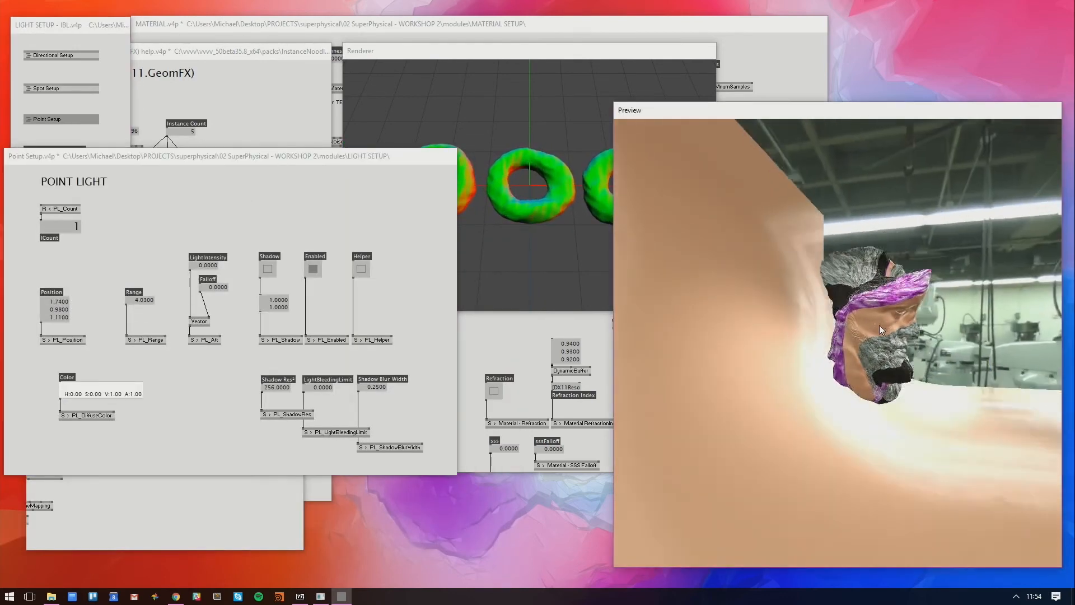
{"action": "left_click", "coordinate": [265, 269]}
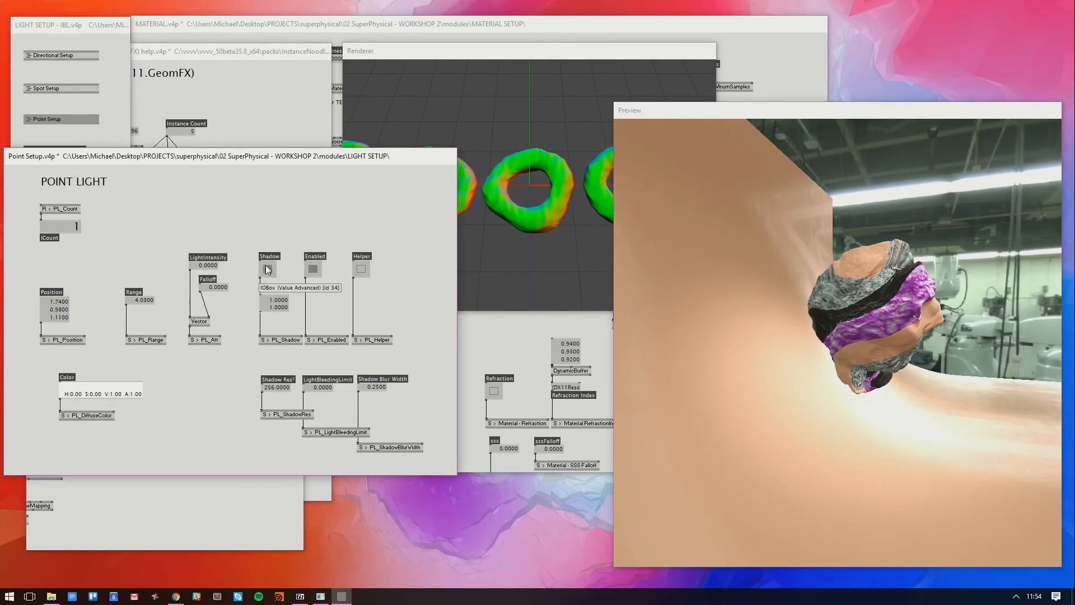
{"action": "key", "text": "alt+3"}
{"action": "left_click_drag", "start_coordinate": [806, 302], "coordinate": [682, 315]}
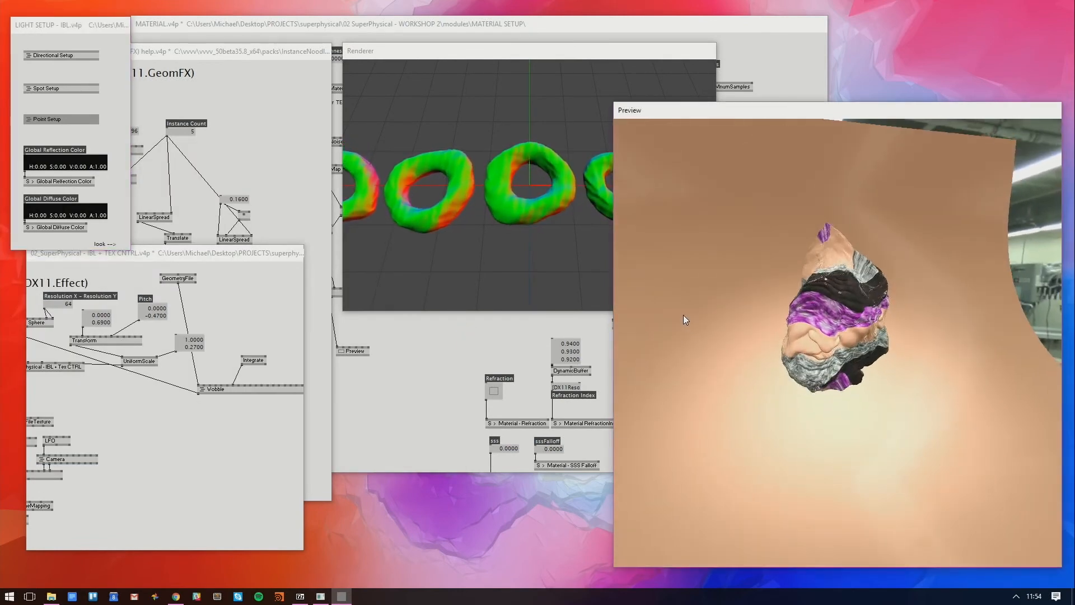
Close the Wobble help patch and return to the main SuperPhysical patch
{"action": "left_click", "coordinate": [233, 270]}
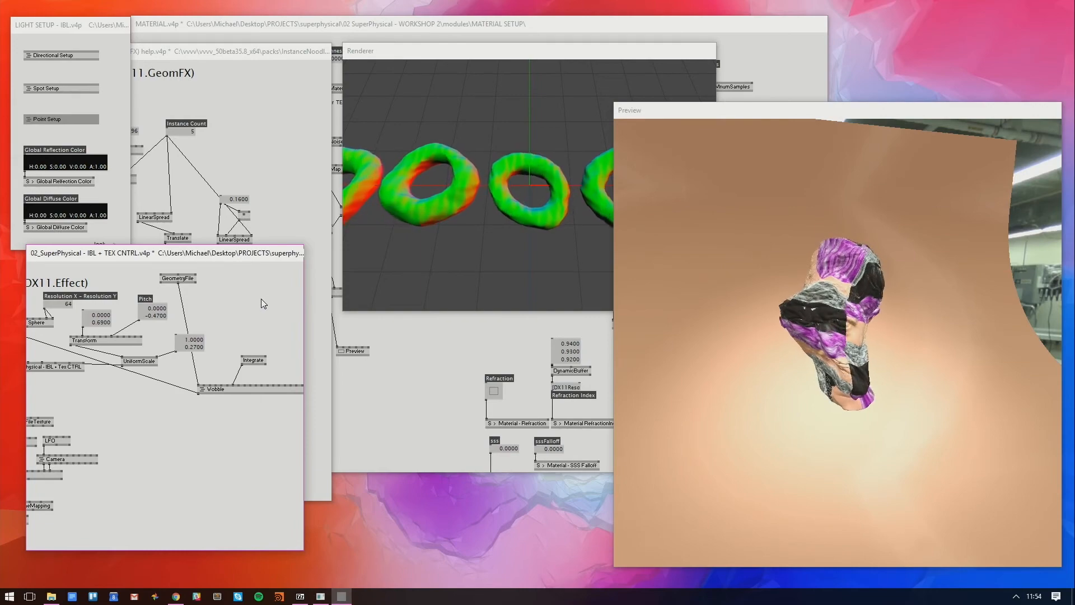
{"action": "left_click_drag", "start_coordinate": [962, 328], "coordinate": [945, 426]}
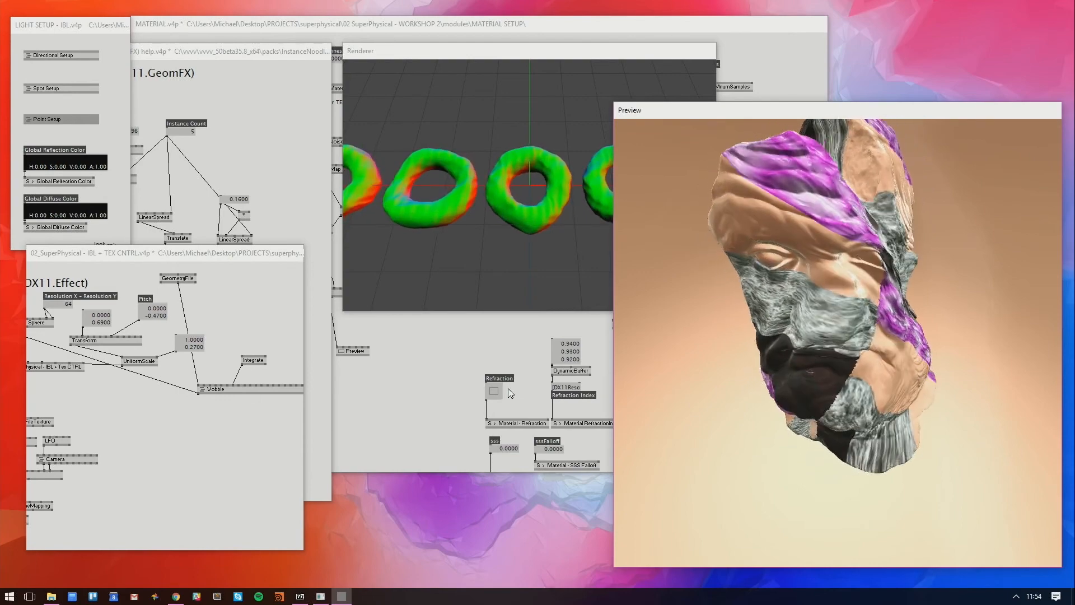
{"action": "left_click", "coordinate": [291, 183]}
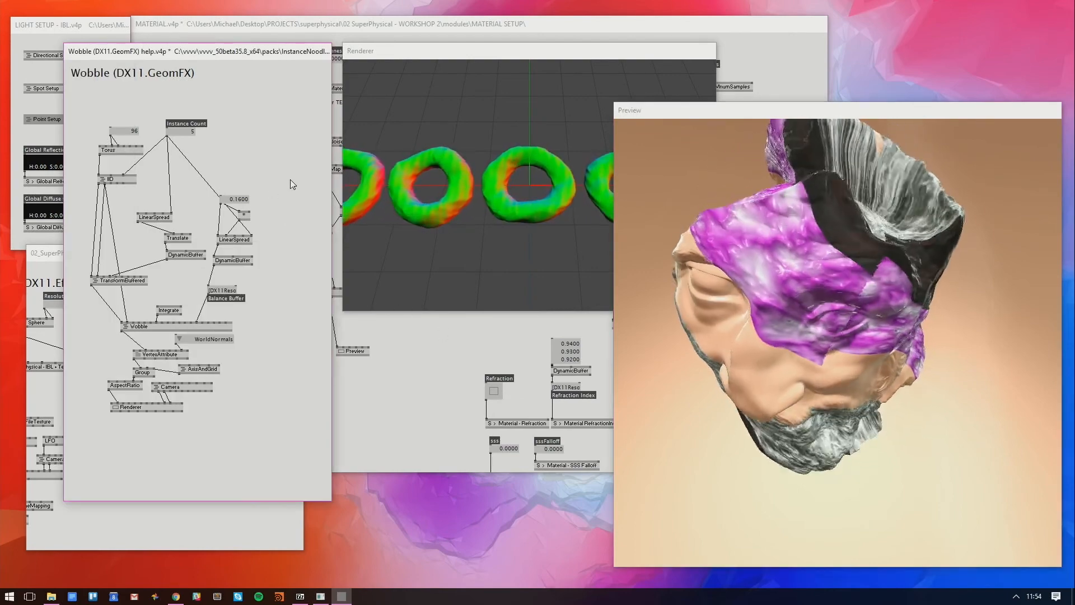
{"action": "key", "text": "ctrl+w"}
{"action": "left_click", "coordinate": [614, 319]}
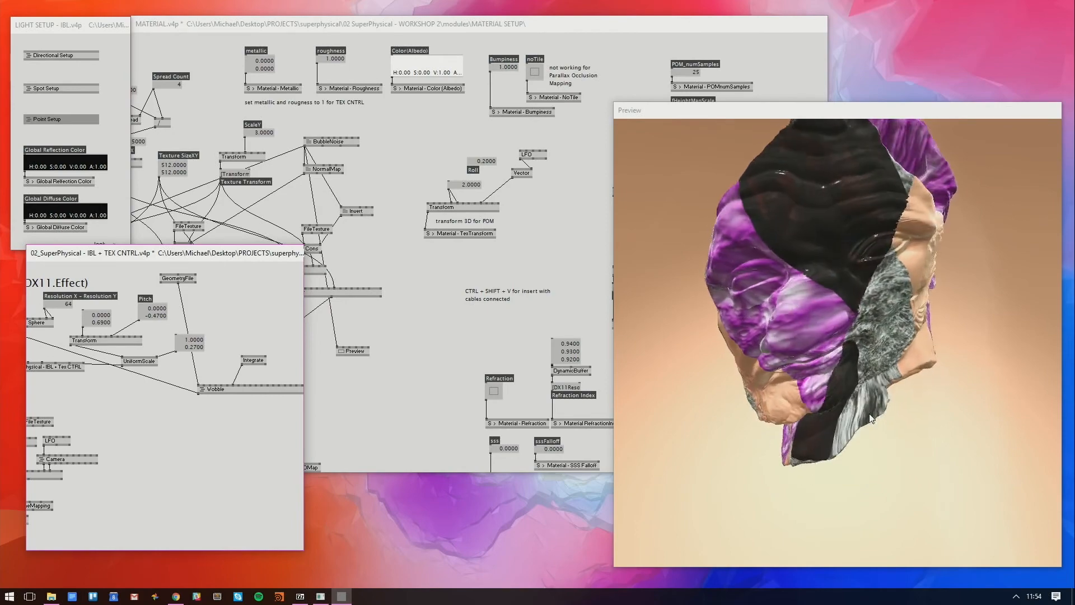
Save all modified patches of the SuperPhysical project
{"action": "left_click_drag", "start_coordinate": [150, 471], "coordinate": [252, 478]}
{"action": "key", "text": "ctrl+w"}
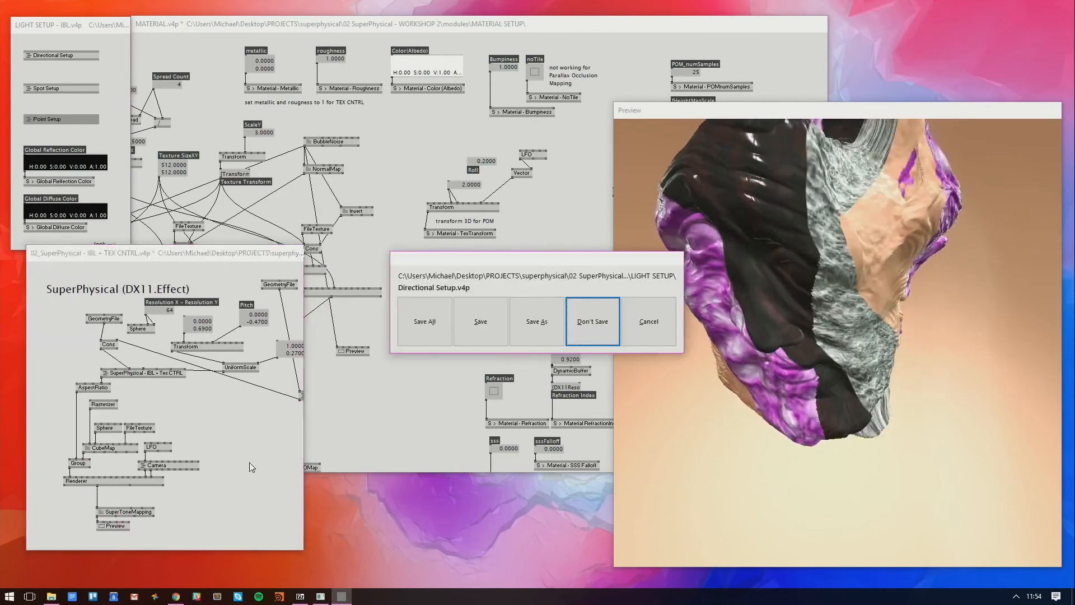
{"action": "left_click", "coordinate": [407, 333]}
{"action": "left_click", "coordinate": [426, 321]}
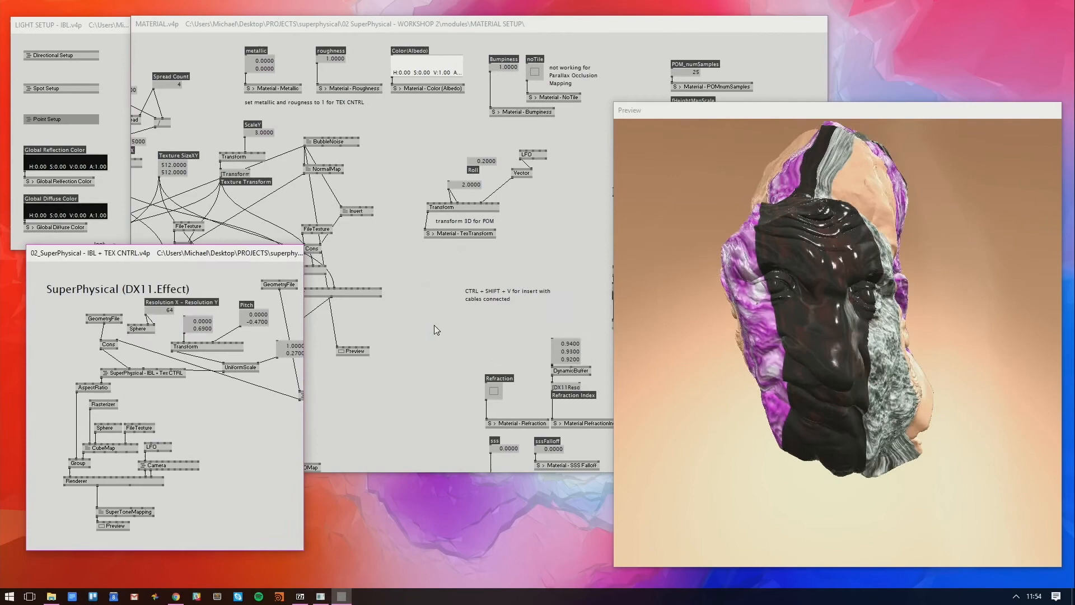
{"action": "left_click", "coordinate": [433, 369]}
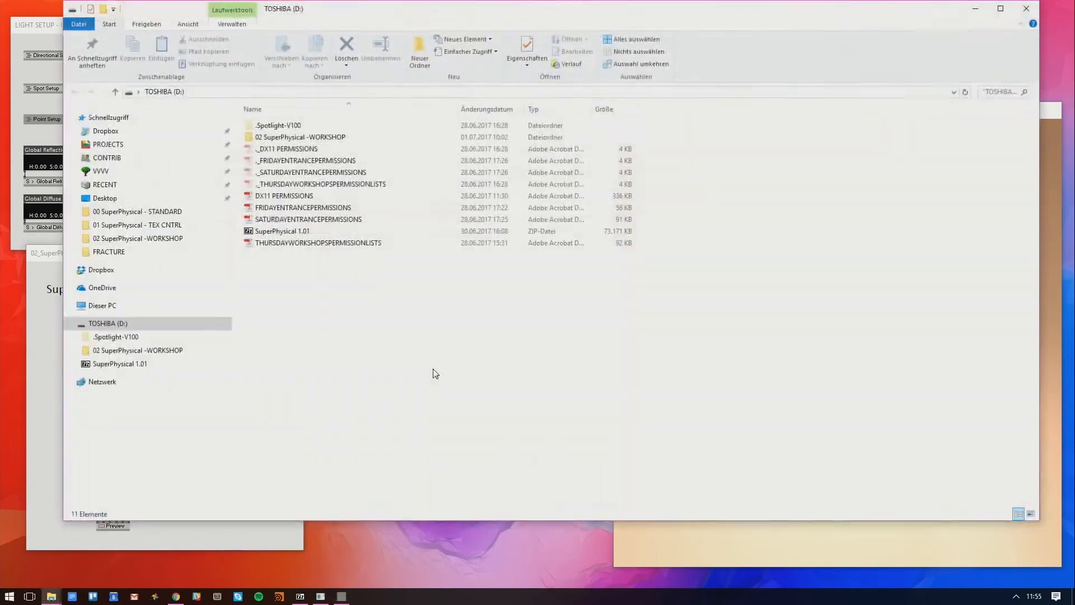
{"action": "left_click", "coordinate": [977, 8]}
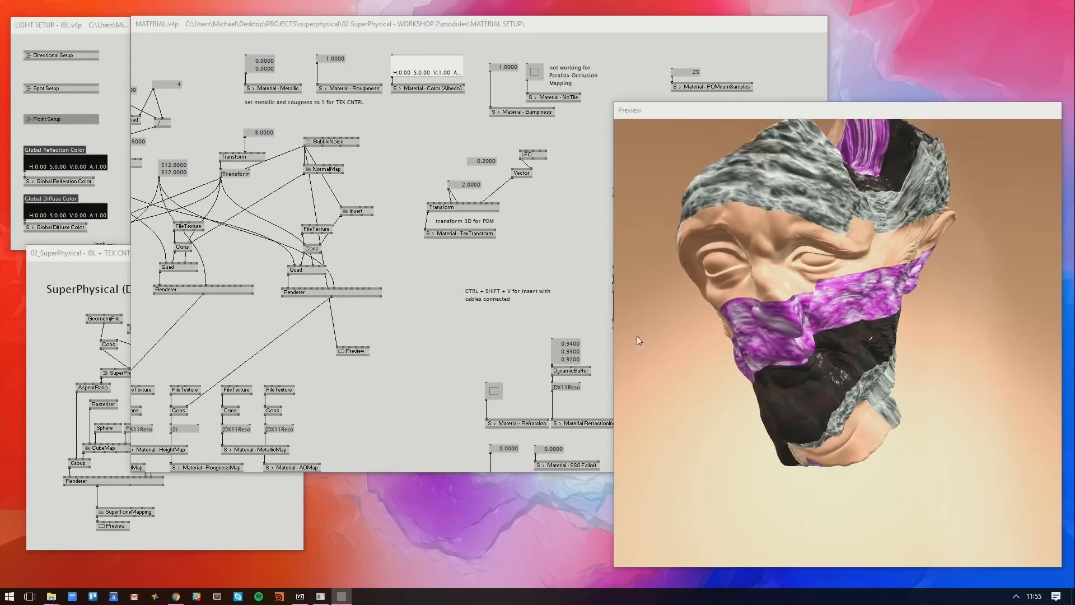
Lower the Strength Default value on the Wobble node in the main SuperPhysical patch
{"action": "left_click_drag", "start_coordinate": [442, 347], "coordinate": [578, 365]}
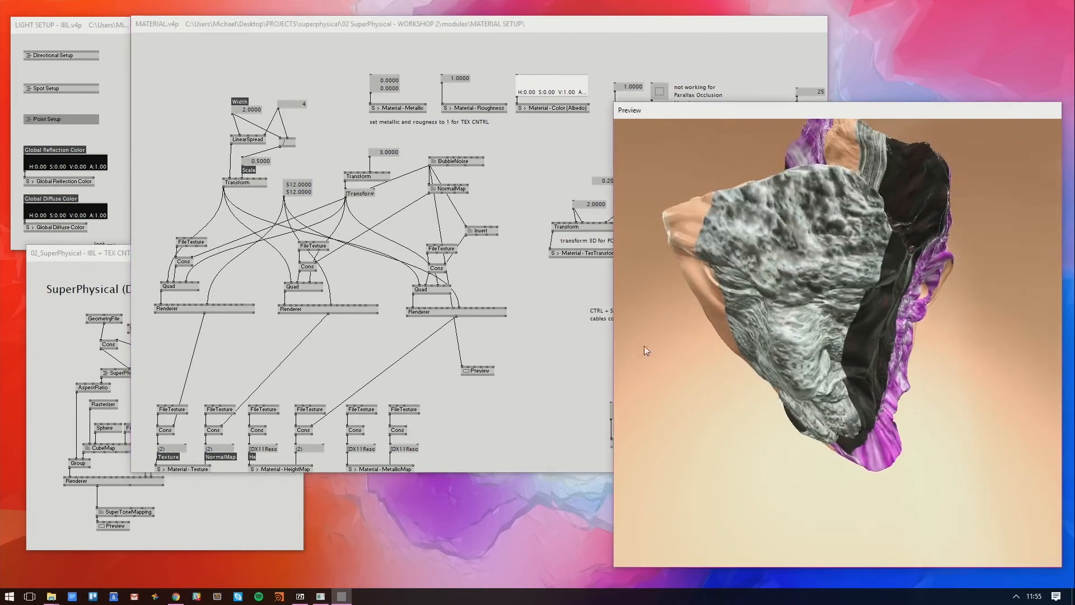
{"action": "left_click", "coordinate": [45, 318]}
{"action": "left_click_drag", "start_coordinate": [250, 437], "coordinate": [198, 437]}
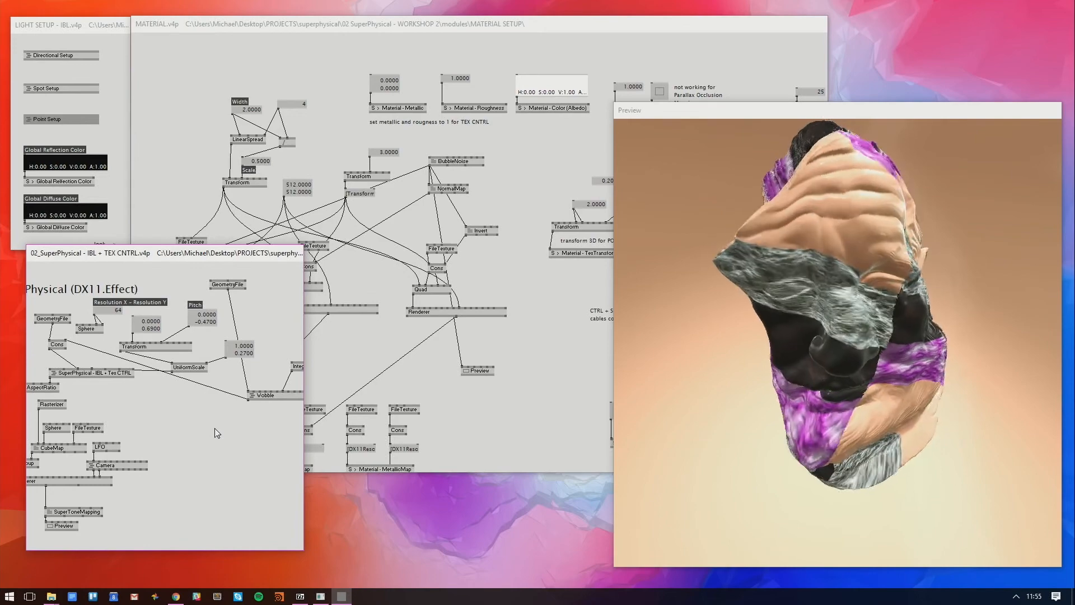
{"action": "left_click_drag", "start_coordinate": [215, 428], "coordinate": [162, 437]}
{"action": "mouse_move", "coordinate": [207, 391]}
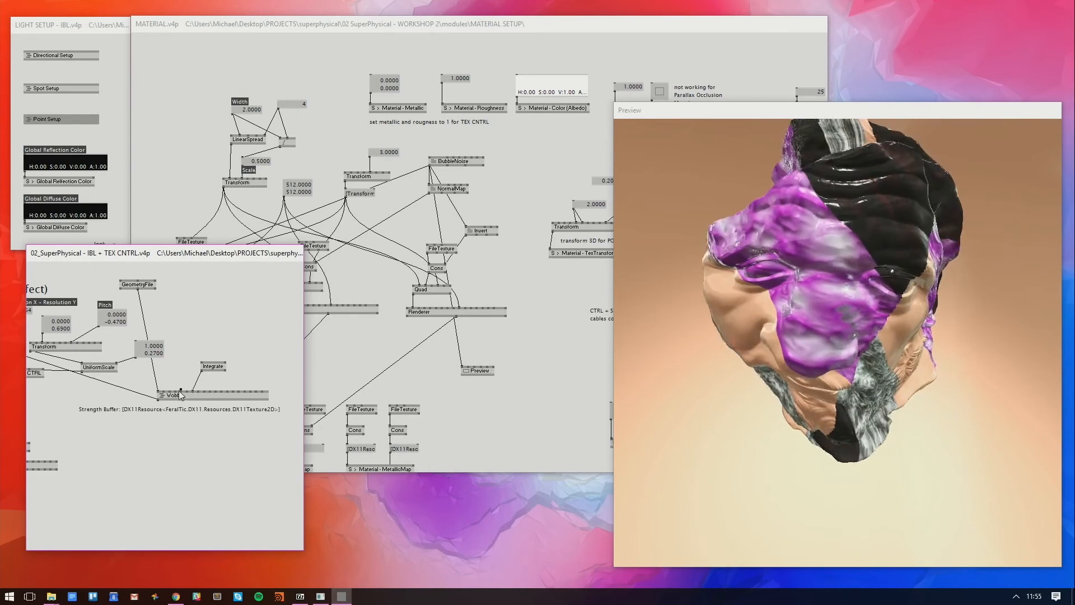
{"action": "left_click_drag", "start_coordinate": [175, 391], "coordinate": [175, 424]}
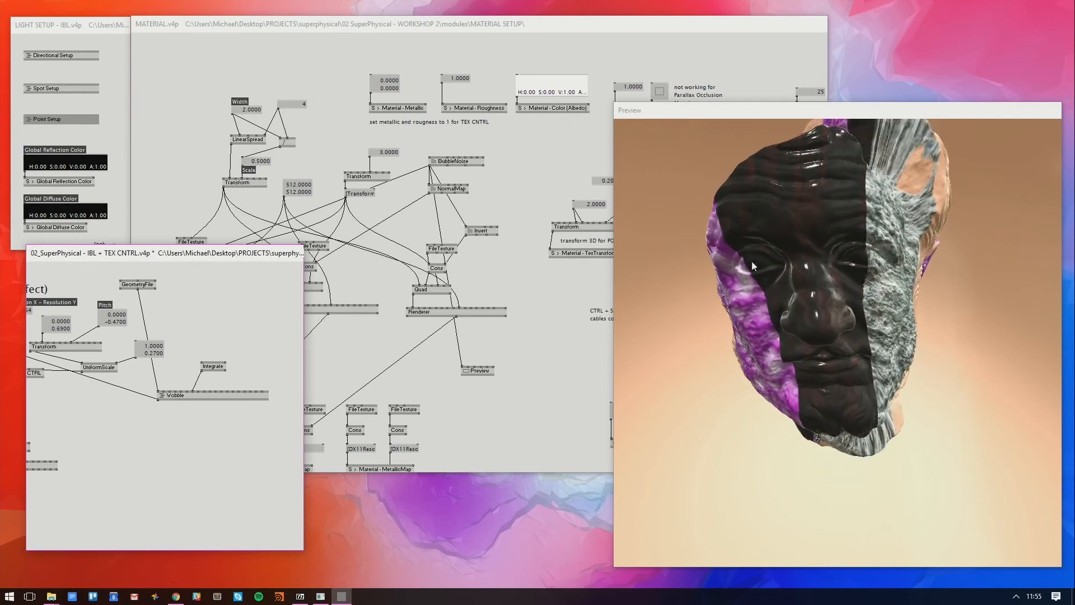
Open the Spot Setup patch and enable the spot light's Helper, framing the whole light cone in the preview
{"action": "left_click_drag", "start_coordinate": [753, 262], "coordinate": [816, 255]}
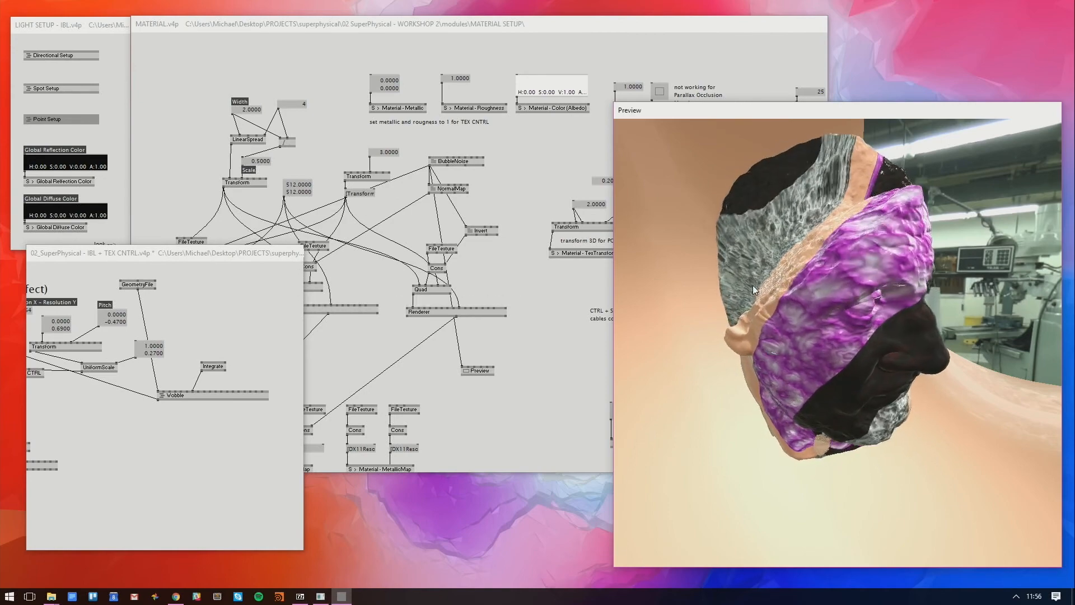
{"action": "left_click_drag", "start_coordinate": [752, 284], "coordinate": [676, 291]}
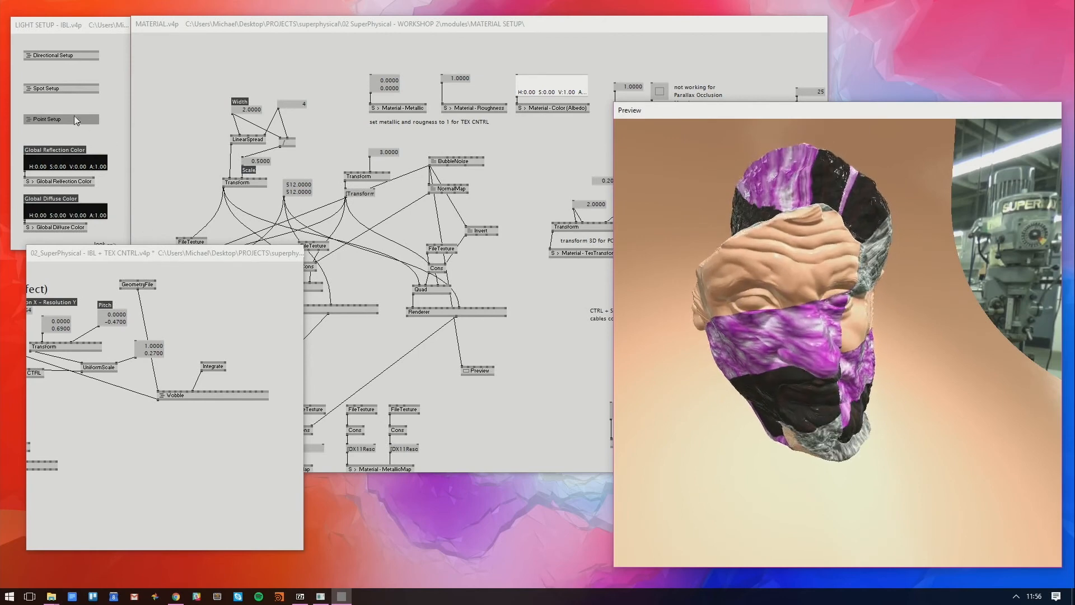
{"action": "right_click", "coordinate": [68, 88]}
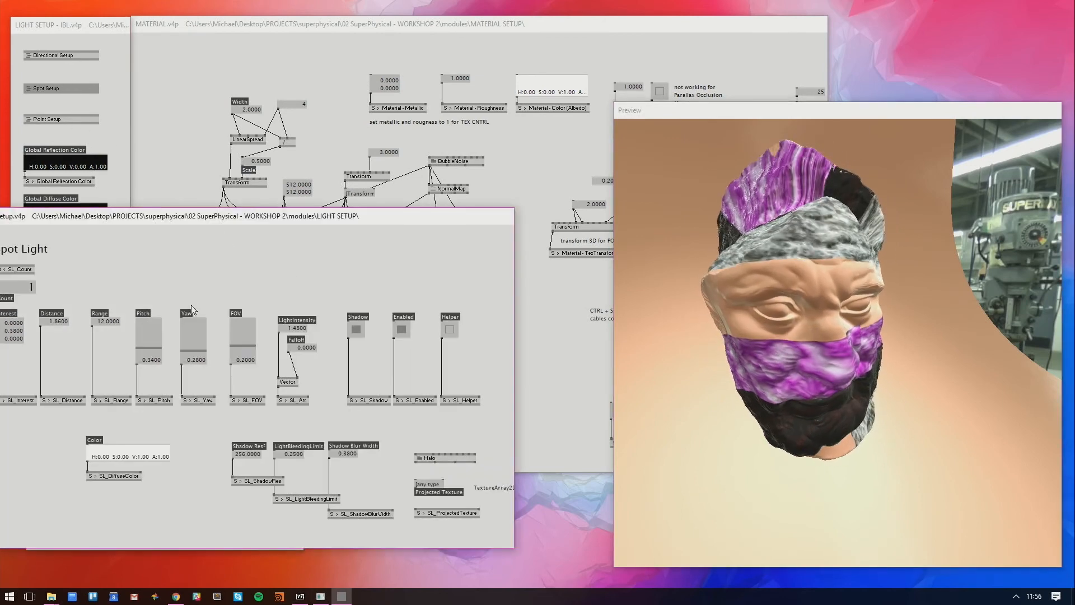
{"action": "left_click", "coordinate": [449, 329]}
{"action": "scroll", "coordinate": [749, 372], "scroll_direction": "down", "scroll_amount": 5}
{"action": "left_click_drag", "start_coordinate": [770, 284], "coordinate": [654, 354]}
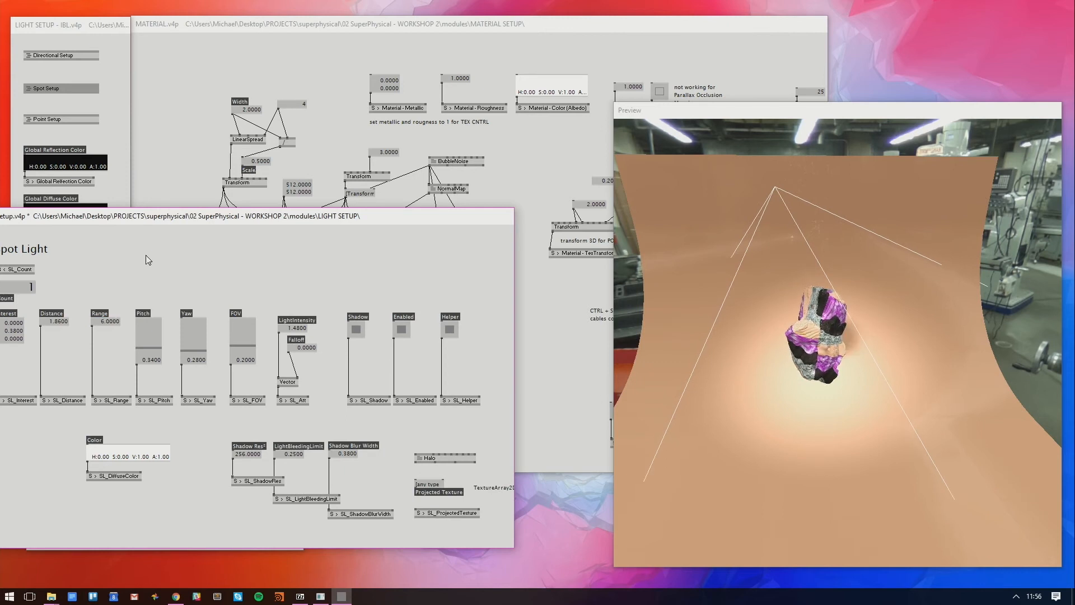
Set the spot light's Distance to 1.24 and its Range to 6
{"action": "left_click_drag", "start_coordinate": [61, 325], "coordinate": [61, 358]}
{"action": "left_click_drag", "start_coordinate": [61, 322], "coordinate": [60, 326]}
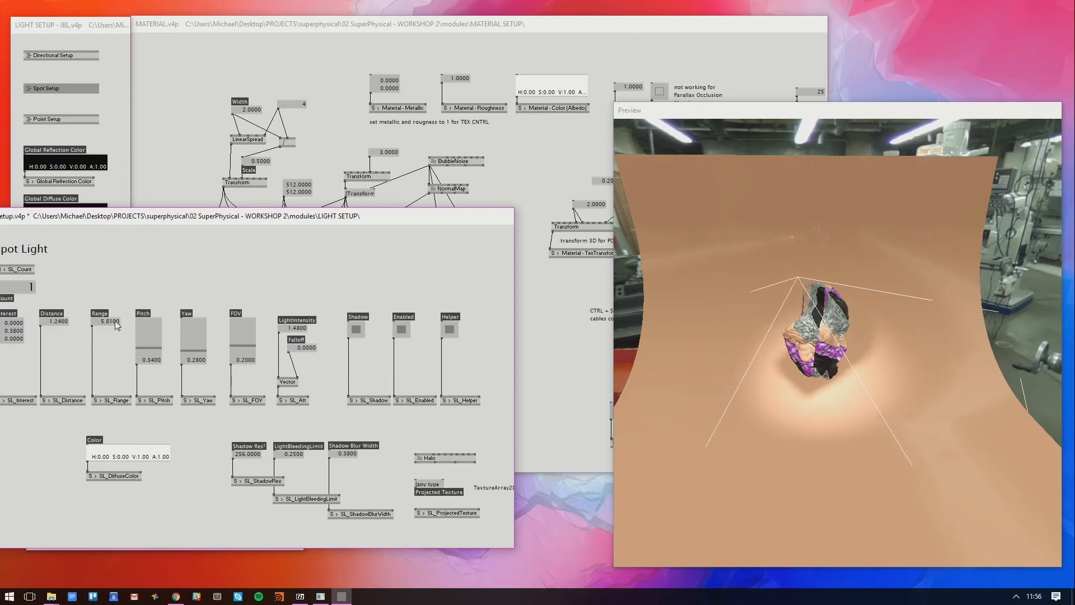
{"action": "left_click_drag", "start_coordinate": [722, 420], "coordinate": [720, 374]}
{"action": "scroll", "coordinate": [807, 392], "scroll_direction": "up", "scroll_amount": 3}
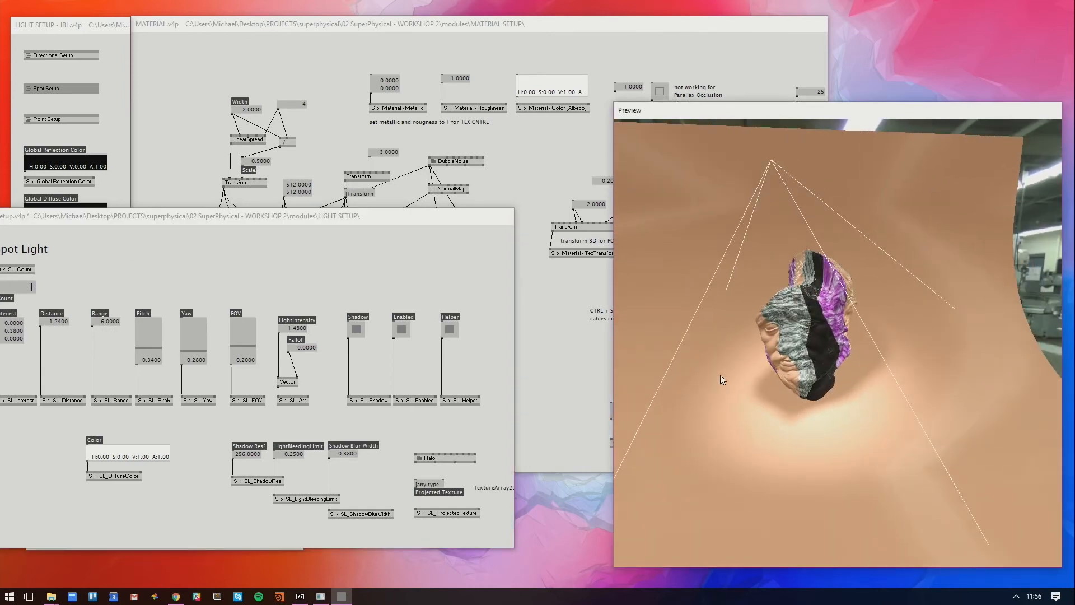
Turn off the spot light's Helper and set its LightIntensity to 1.34
{"action": "right_click", "coordinate": [453, 331]}
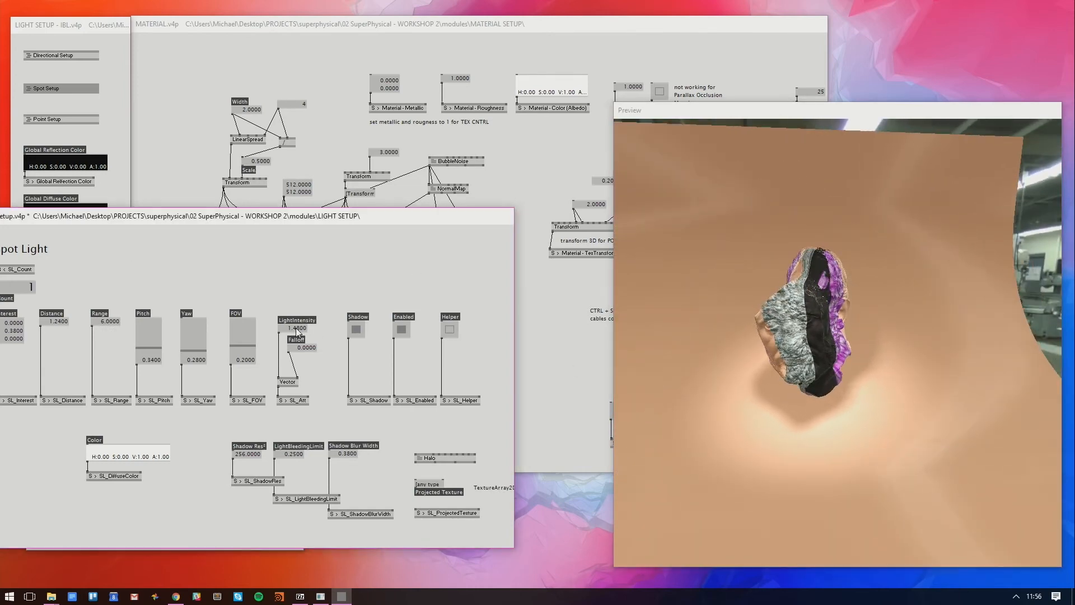
{"action": "mouse_move", "coordinate": [297, 330]}
{"action": "left_mouse_down"}
{"action": "mouse_move", "coordinate": [297, 366]}
{"action": "mouse_move", "coordinate": [298, 335]}
{"action": "left_mouse_up"}
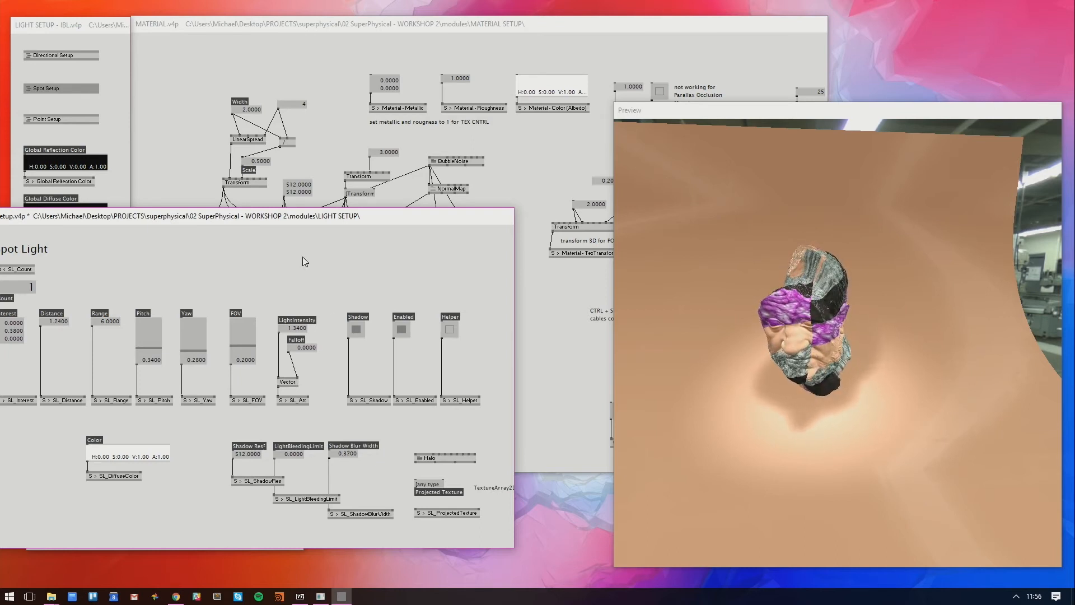
Save the changes to the Spot Setup patch and close it
{"action": "left_click_drag", "start_coordinate": [321, 211], "coordinate": [371, 159]}
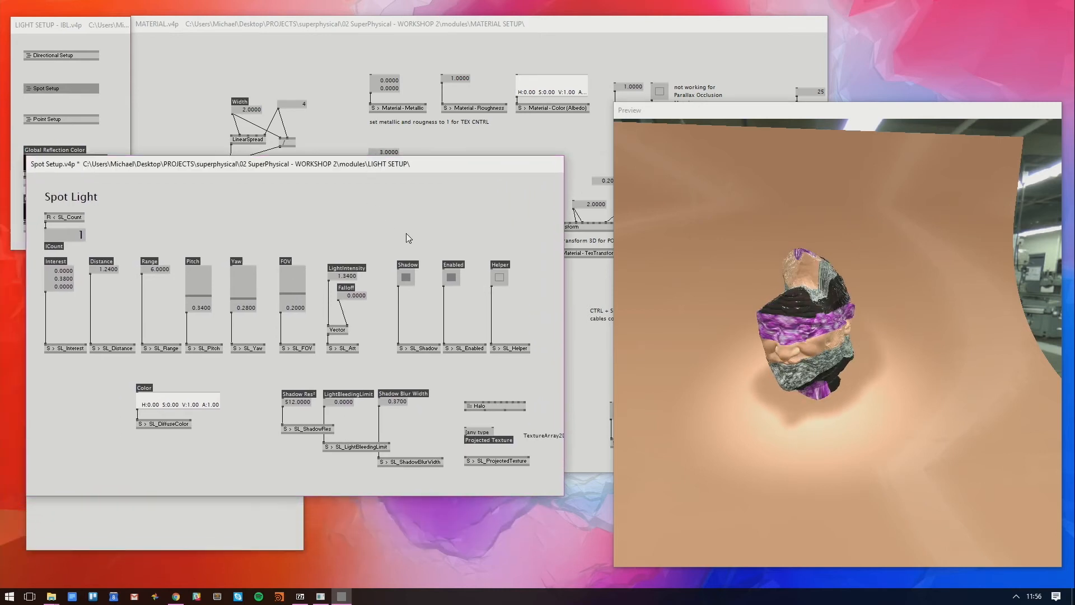
{"action": "key", "text": "ctrl+s"}
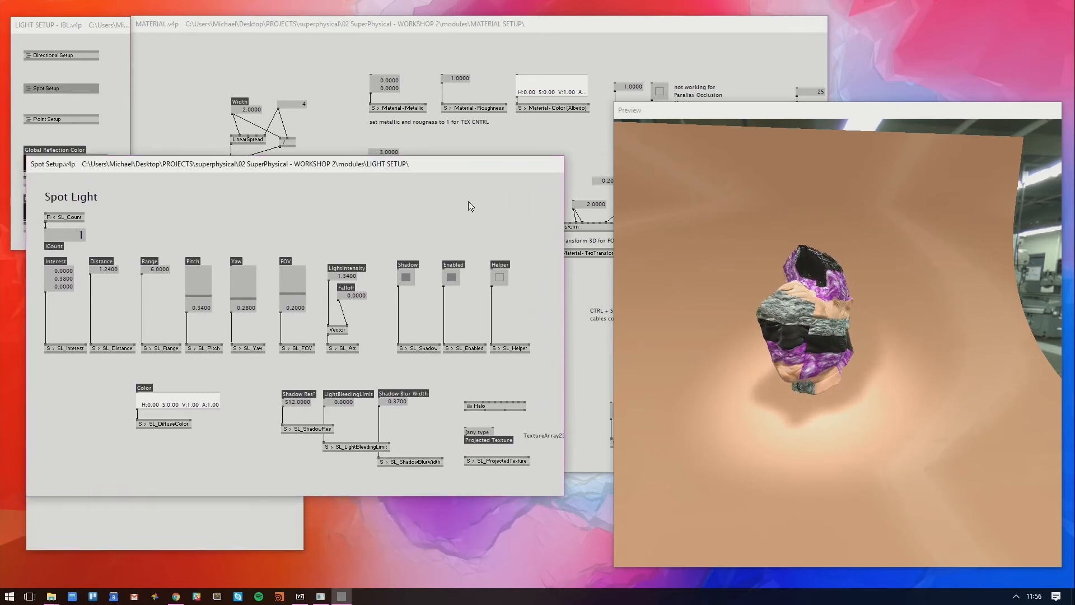
{"action": "key", "text": "ctrl+w"}
{"action": "left_click_drag", "start_coordinate": [644, 301], "coordinate": [877, 354]}
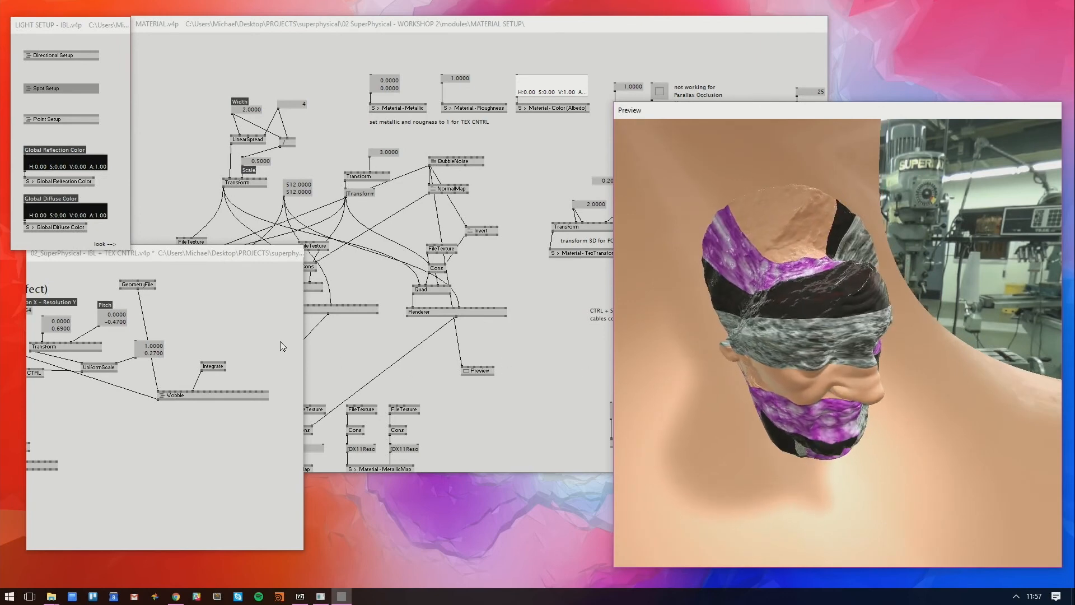
{"action": "left_click_drag", "start_coordinate": [266, 345], "coordinate": [406, 361]}
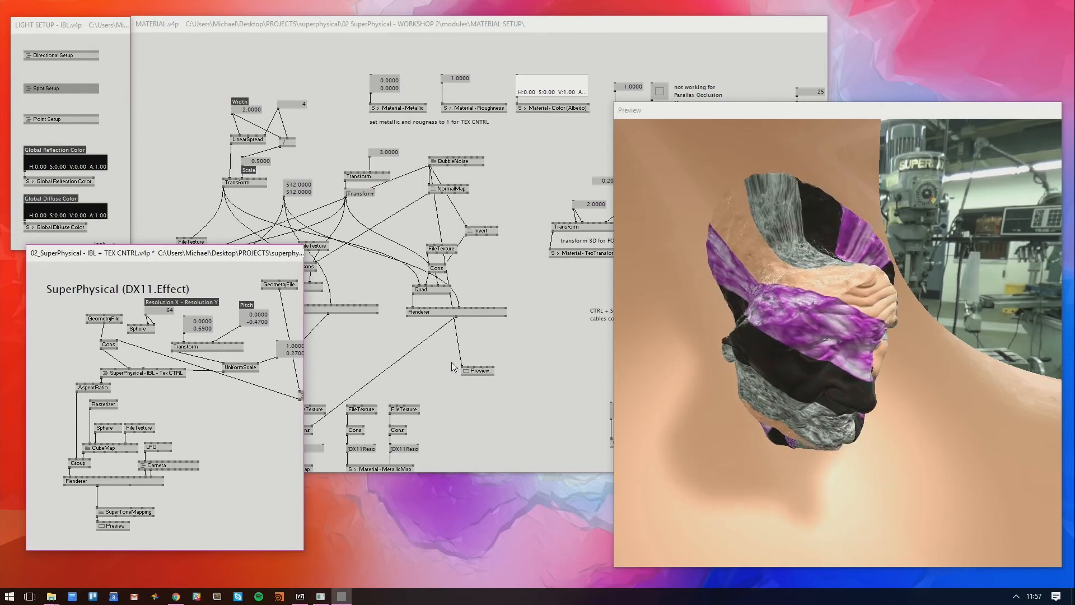
{"action": "left_click_drag", "start_coordinate": [831, 392], "coordinate": [814, 338]}
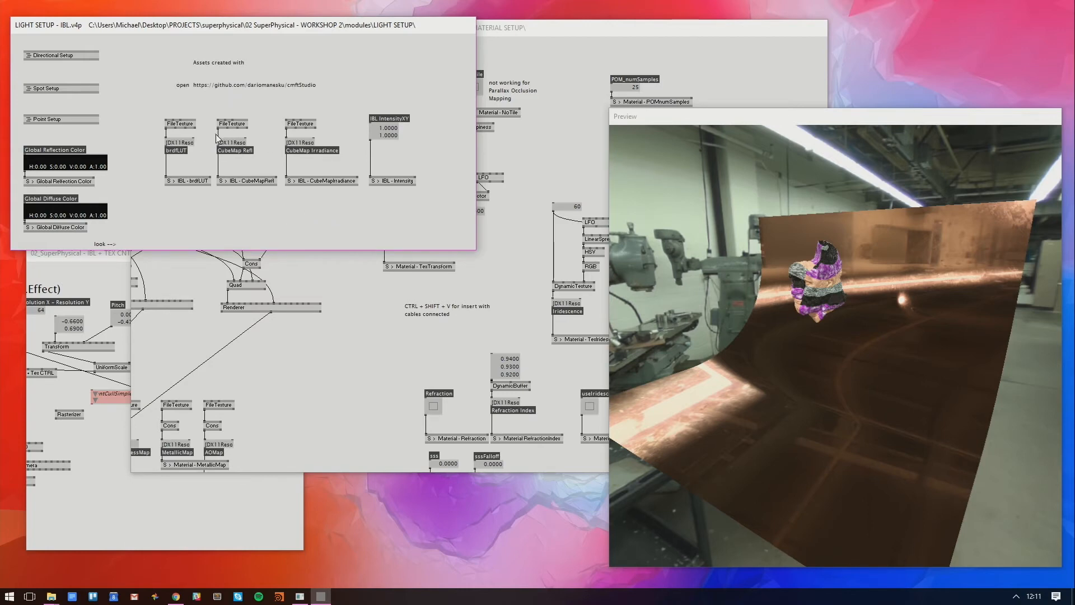
Enlarge the LIGHT SETUP - IBL patch window and add a Renderer (DX11 CubeTexture) node in the empty area below the IBL nodes
{"action": "double_click", "coordinate": [281, 213]}
{"action": "key", "text": "Escape"}
{"action": "left_click_drag", "start_coordinate": [474, 253], "coordinate": [612, 367]}
{"action": "double_click", "coordinate": [359, 281]}
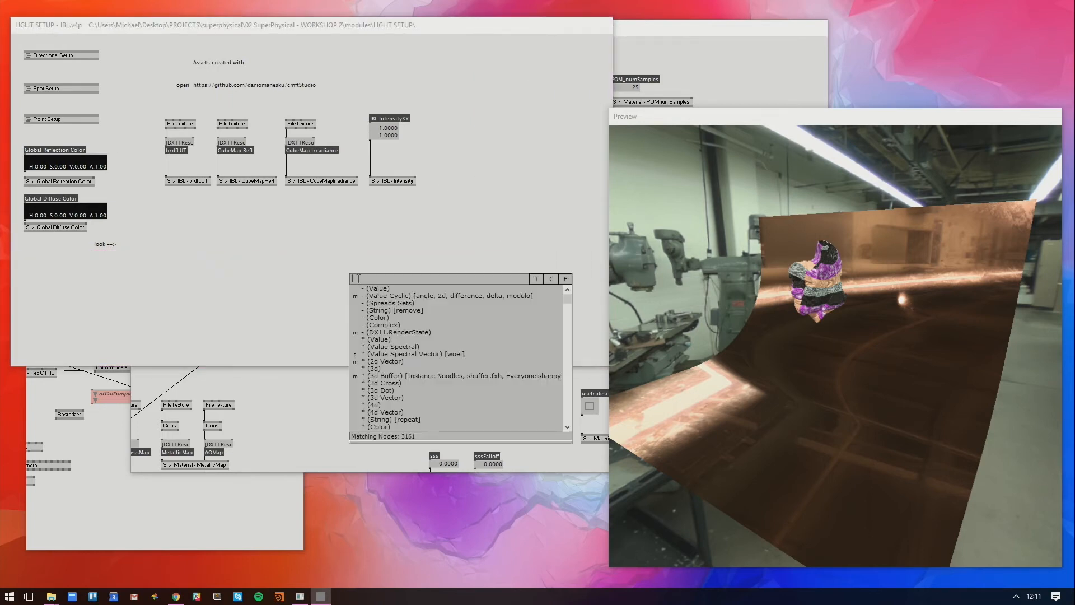
{"action": "type", "text": "cubemap"}
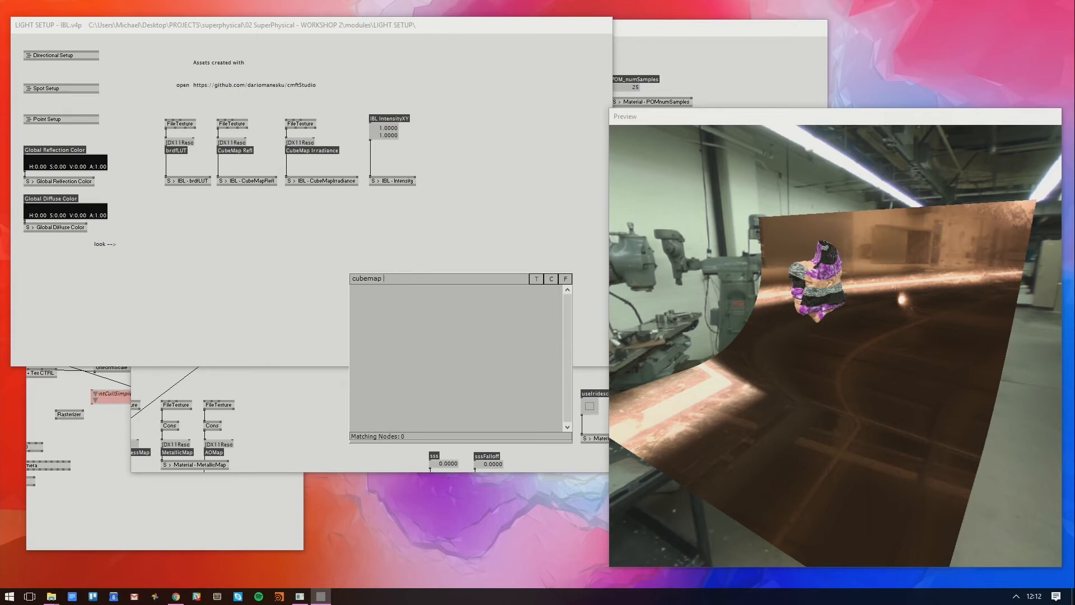
{"action": "type", "text": "rend"}
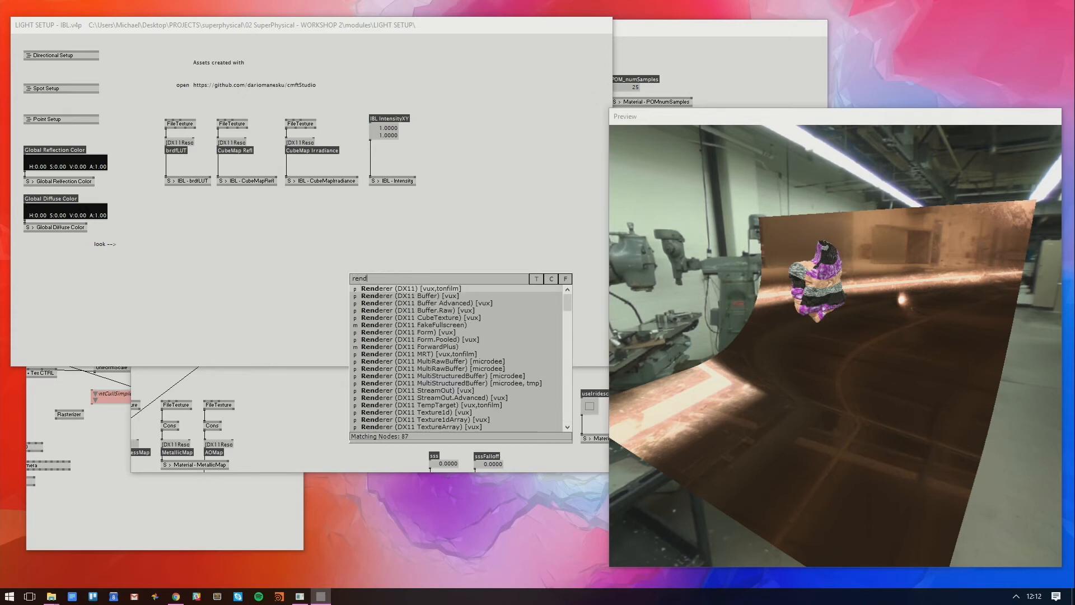
{"action": "type", "text": "erer cub"}
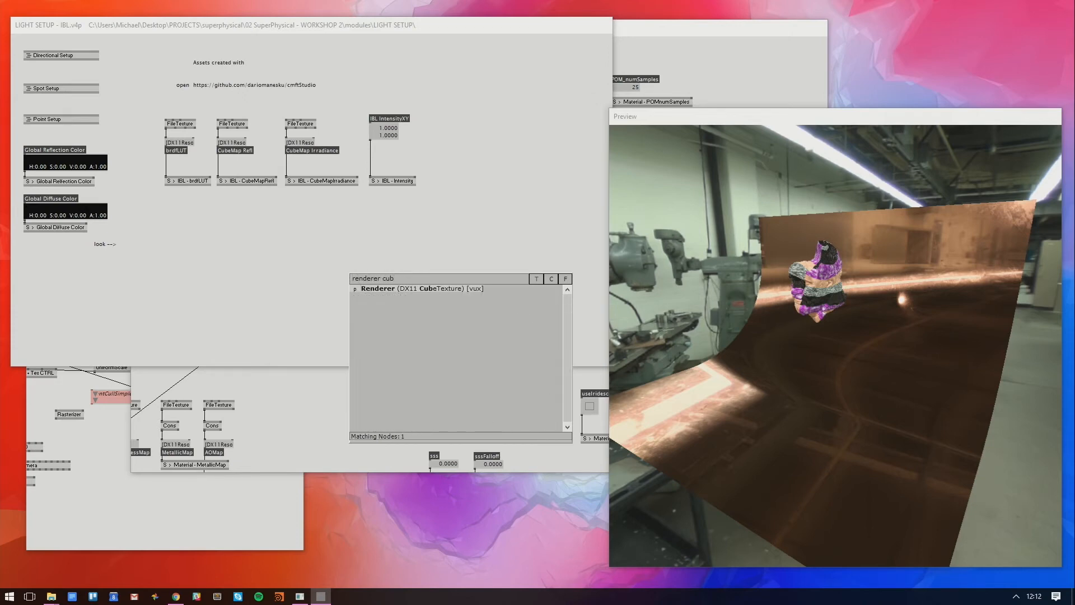
{"action": "left_click", "coordinate": [366, 290]}
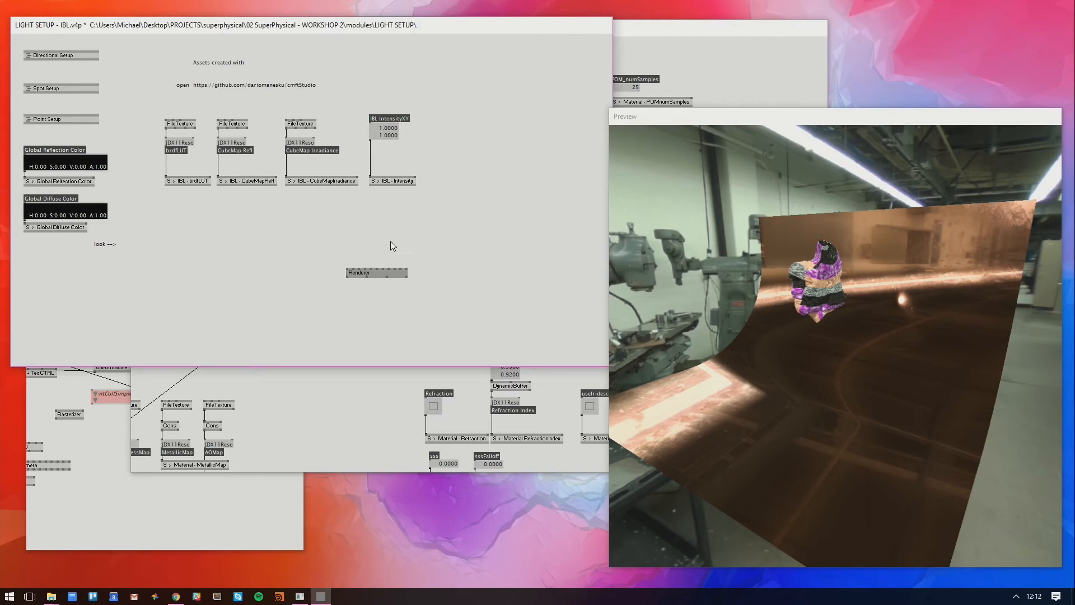
Add a Quad (DX11.Layer) node above the Renderer and link it to the Renderer's Layer input
{"action": "double_click", "coordinate": [360, 226]}
{"action": "type", "text": "q"}
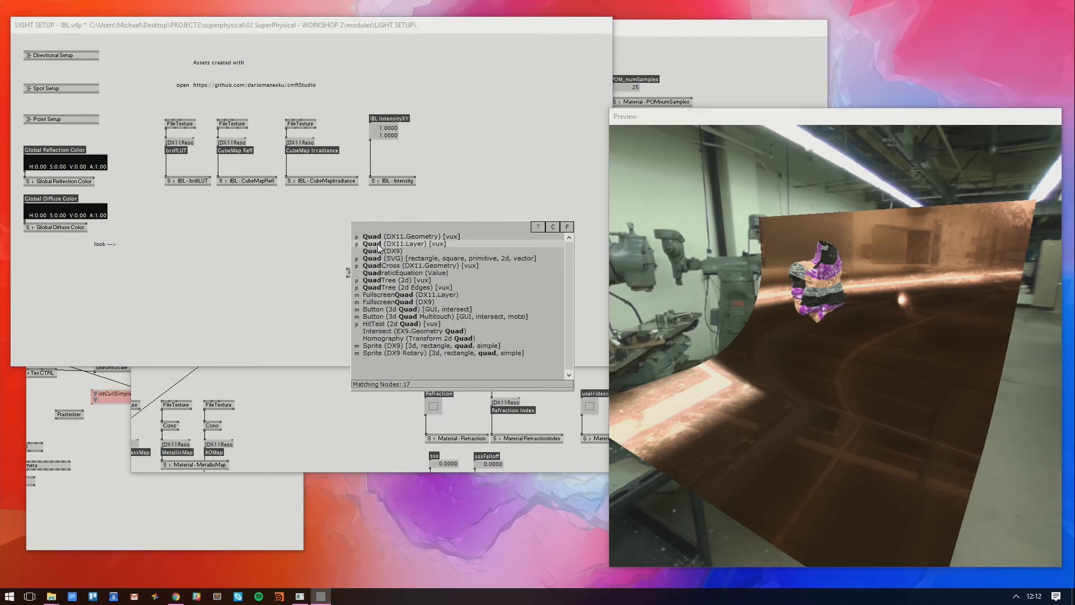
{"action": "left_click", "coordinate": [378, 245]}
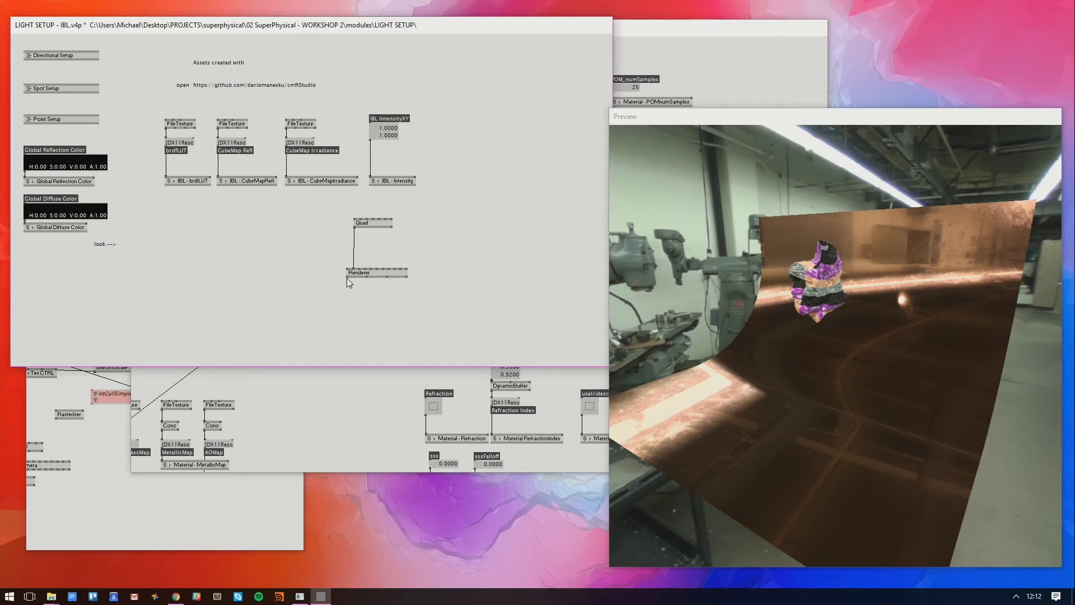
Link the Renderer's output to the CubeMap Refl input and set the Renderer's background color to near-black, with value 0.01
{"action": "right_click", "coordinate": [218, 139]}
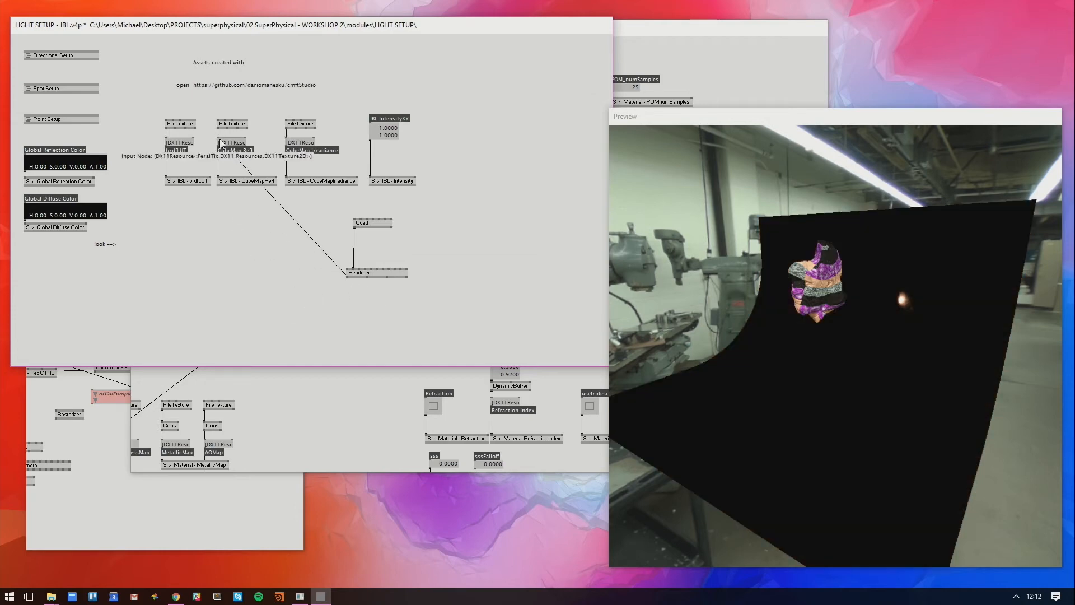
{"action": "left_click_drag", "start_coordinate": [767, 314], "coordinate": [455, 308]}
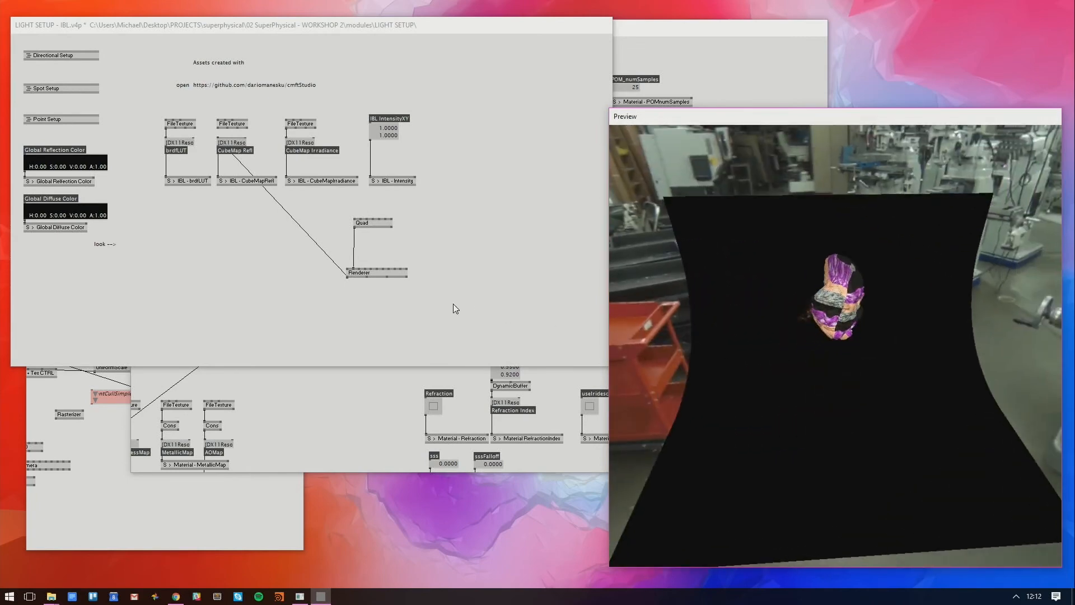
{"action": "right_click", "coordinate": [377, 267]}
{"action": "left_click_drag", "start_coordinate": [378, 267], "coordinate": [378, 297]}
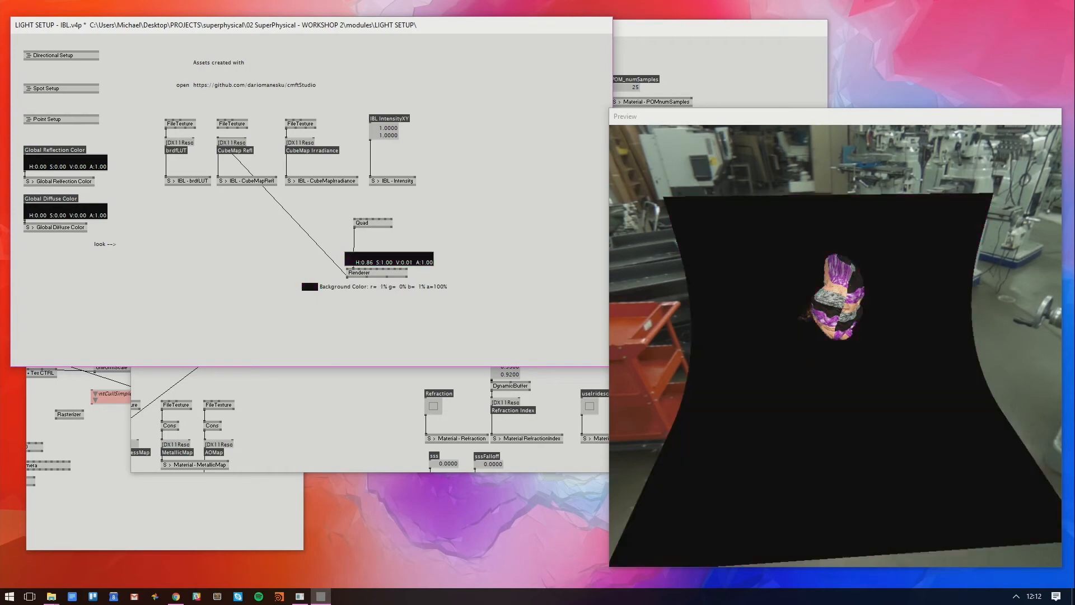
Add a Box geometry node and a Constant (DX11.Effect) node beside the Quad
{"action": "double_click", "coordinate": [399, 239]}
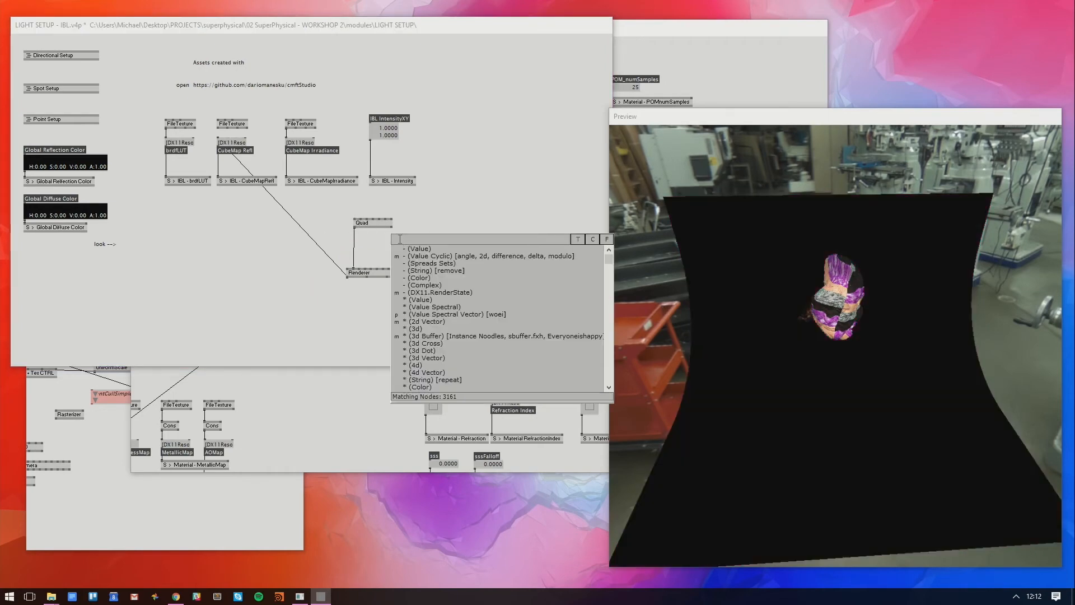
{"action": "type", "text": "box"}
{"action": "left_click", "coordinate": [434, 250]}
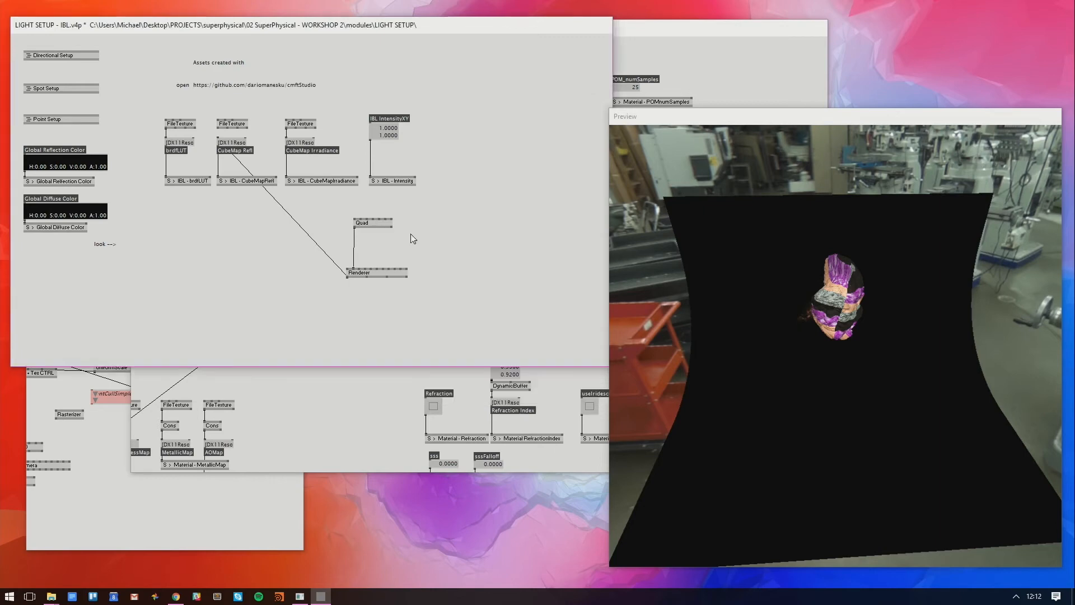
{"action": "double_click", "coordinate": [445, 233]}
{"action": "type", "text": "constant"}
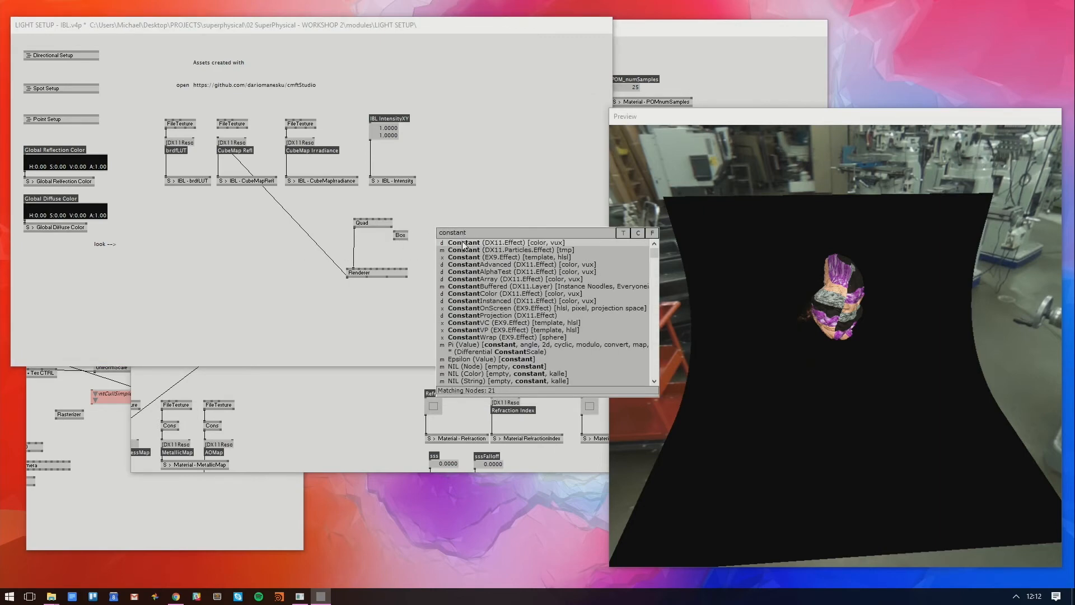
{"action": "left_click", "coordinate": [463, 243]}
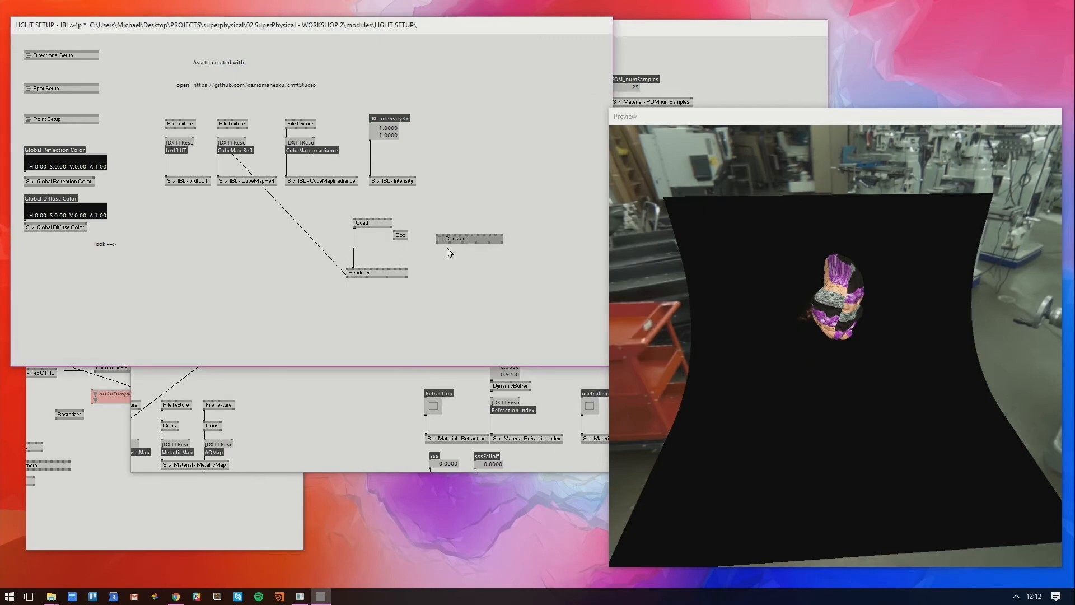
Link the Box to the Constant's Geometry input and the Constant to the Renderer's Layer input, making room between the nodes
{"action": "left_click_drag", "start_coordinate": [454, 239], "coordinate": [409, 255]}
{"action": "left_click", "coordinate": [395, 240]}
{"action": "left_click", "coordinate": [403, 248]}
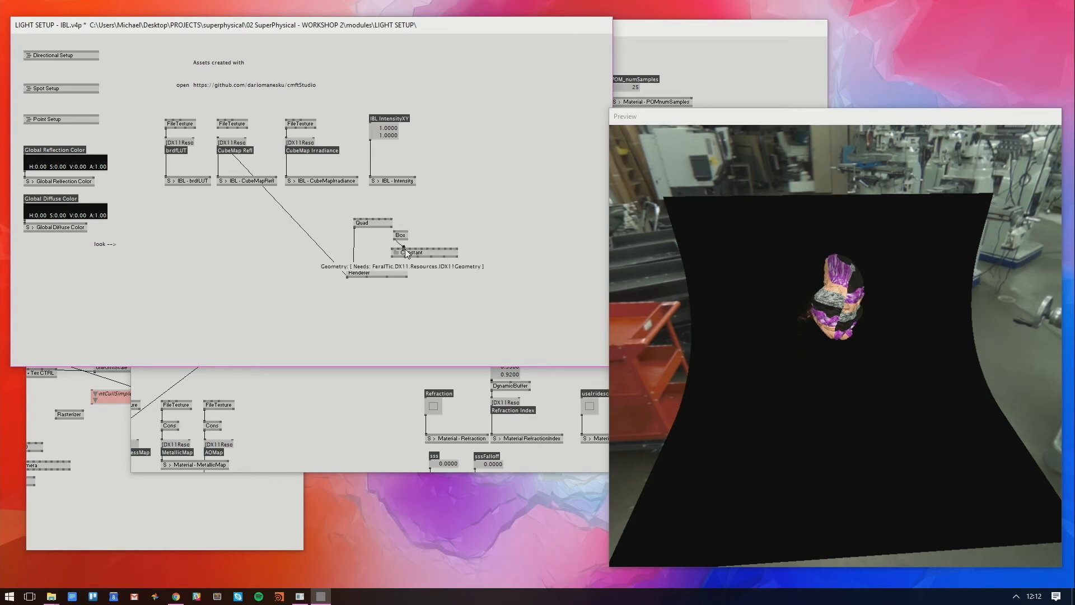
{"action": "left_click", "coordinate": [391, 258]}
{"action": "left_click", "coordinate": [349, 269]}
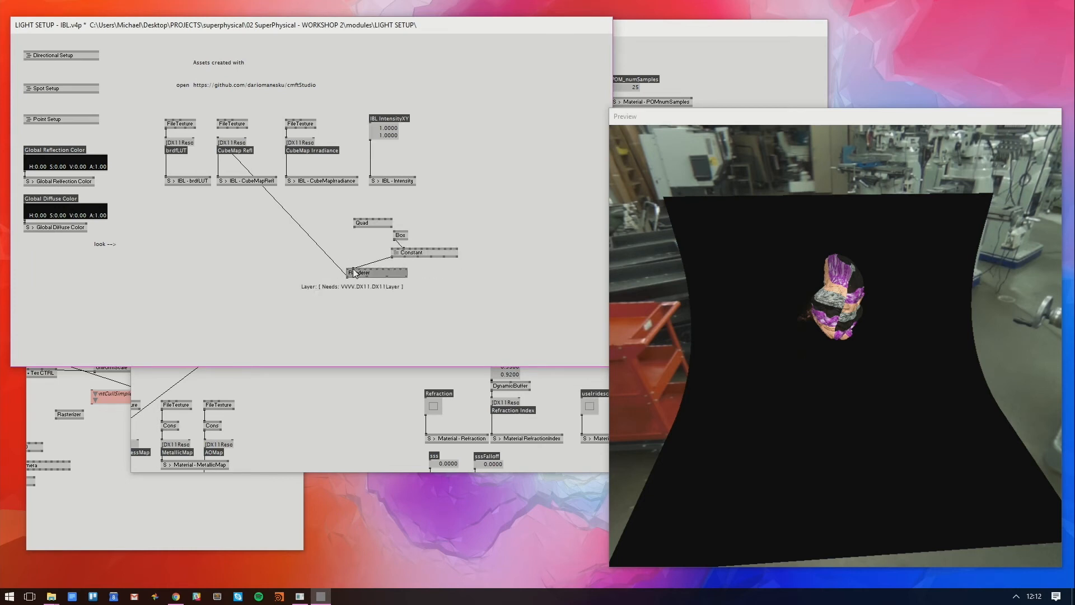
{"action": "left_click_drag", "start_coordinate": [386, 273], "coordinate": [405, 297]}
{"action": "double_click", "coordinate": [463, 277]}
{"action": "type", "text": "camera"}
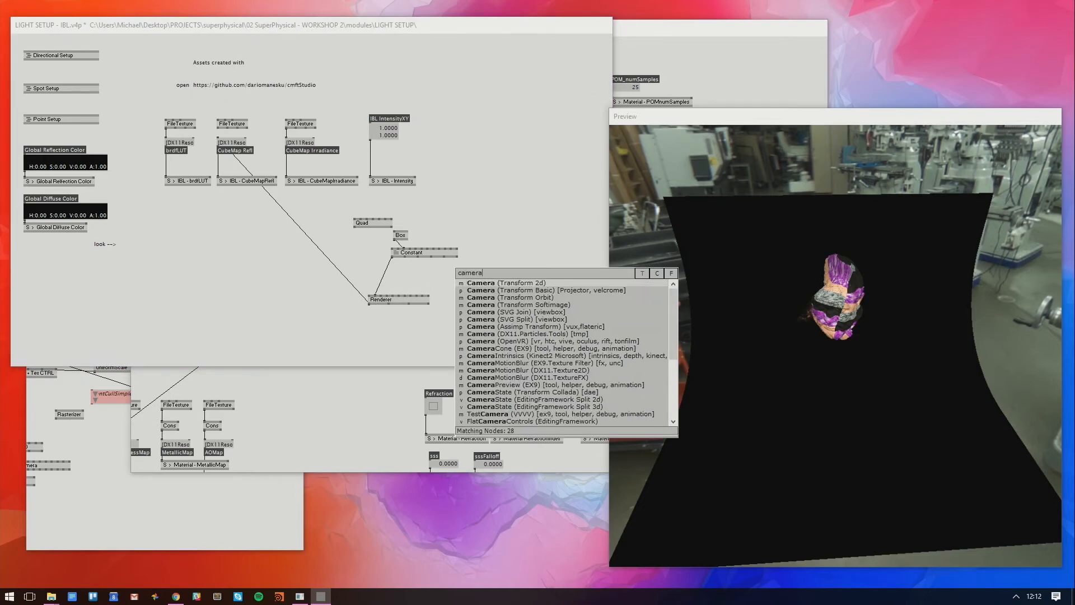
{"action": "left_click", "coordinate": [487, 297]}
{"action": "left_click", "coordinate": [461, 273]}
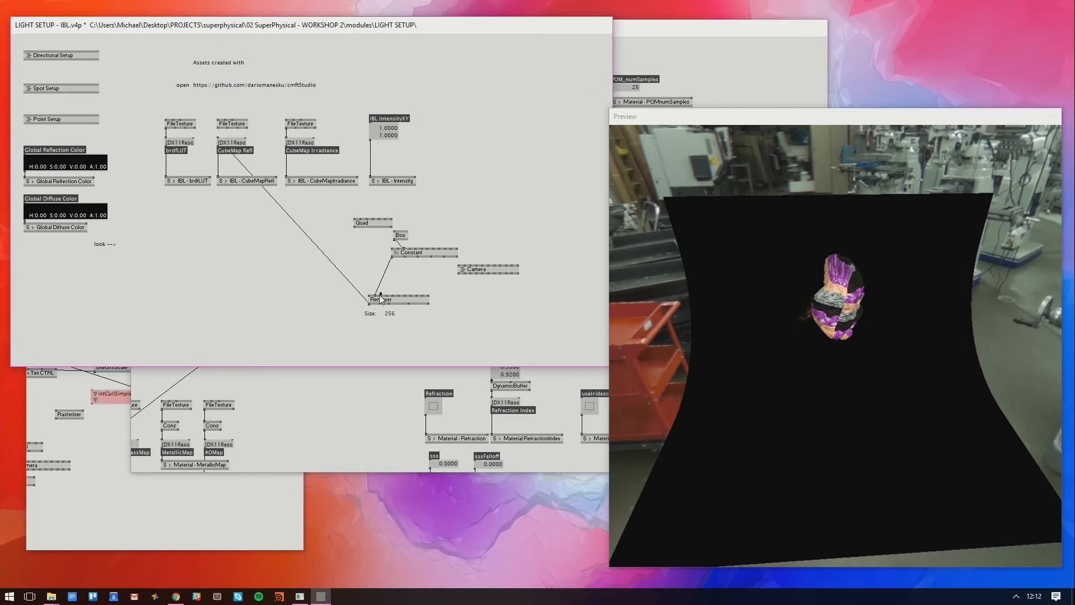
{"action": "left_click_drag", "start_coordinate": [407, 252], "coordinate": [394, 265]}
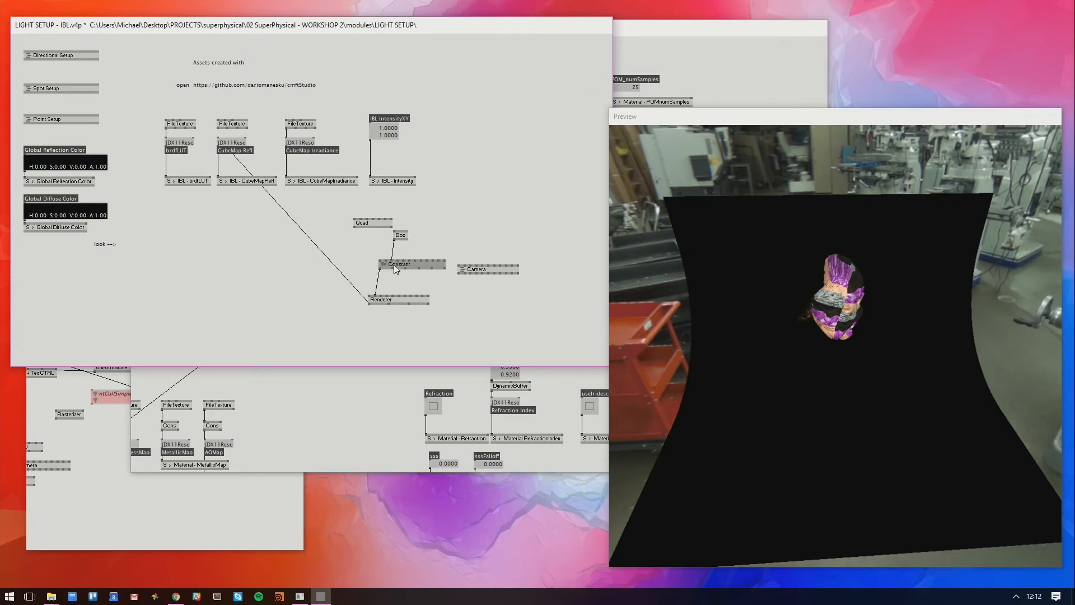
{"action": "left_click", "coordinate": [484, 268]}
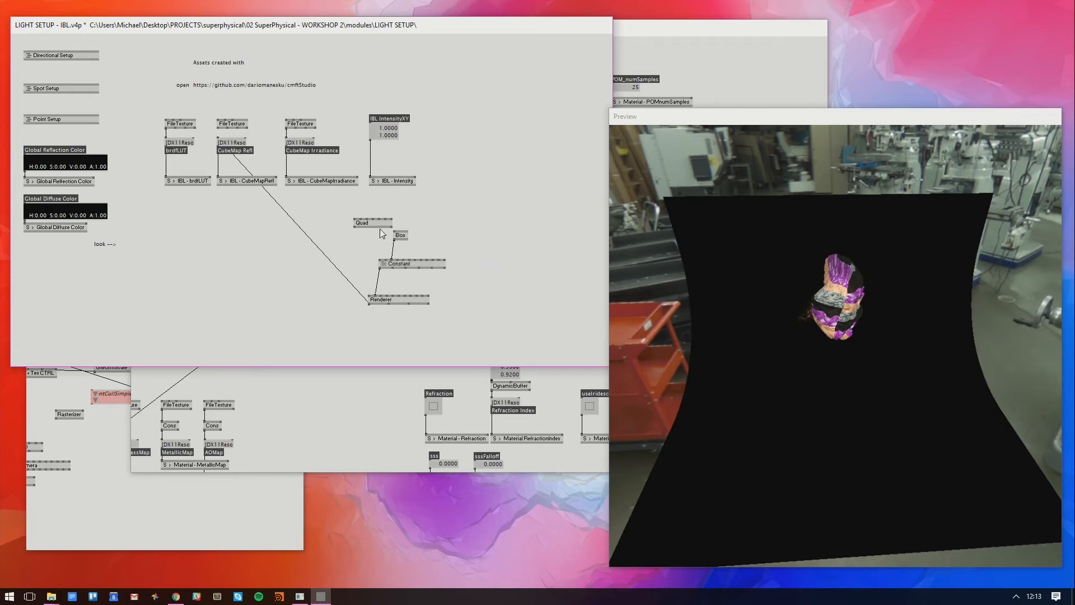
Add a Transform (Transform 3d) node and link its output to the transform input of the Constant node
{"action": "double_click", "coordinate": [462, 234]}
{"action": "type", "text": "trans"}
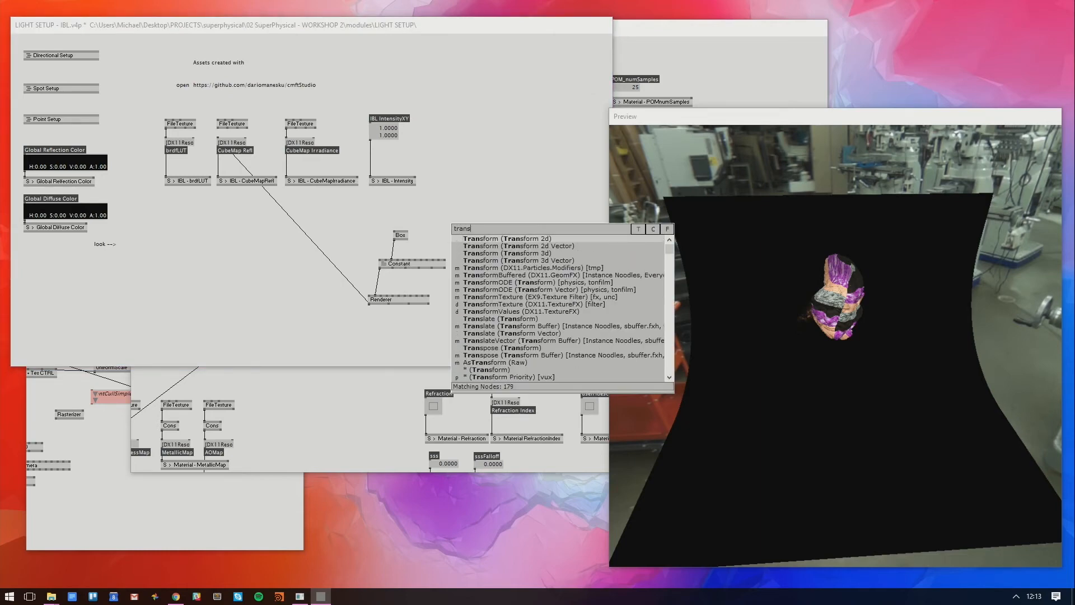
{"action": "type", "text": "form"}
{"action": "left_click", "coordinate": [476, 253]}
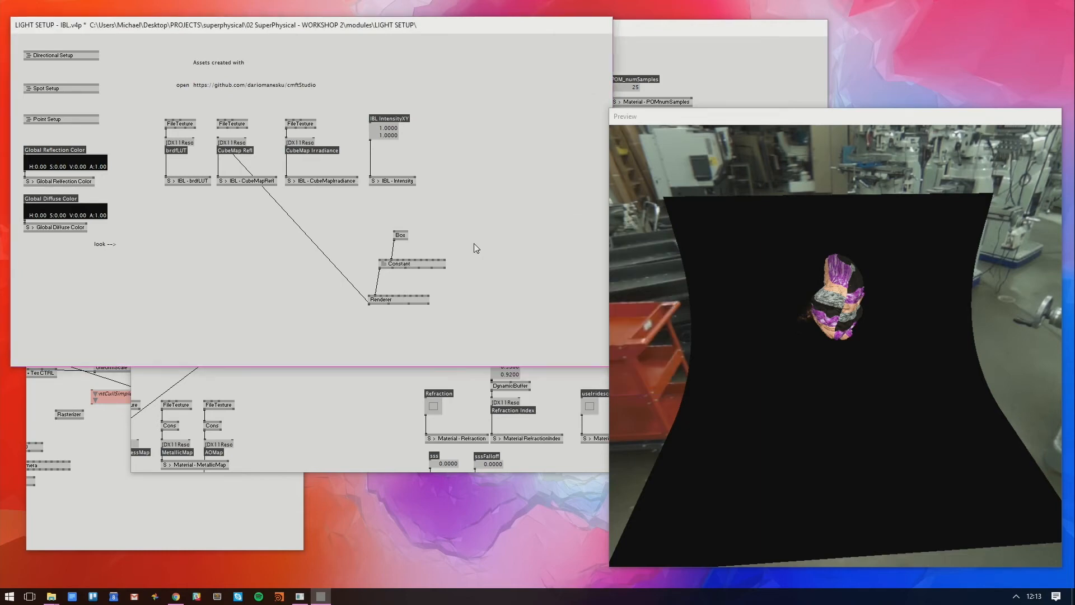
{"action": "left_click", "coordinate": [455, 229]}
{"action": "left_click", "coordinate": [398, 259]}
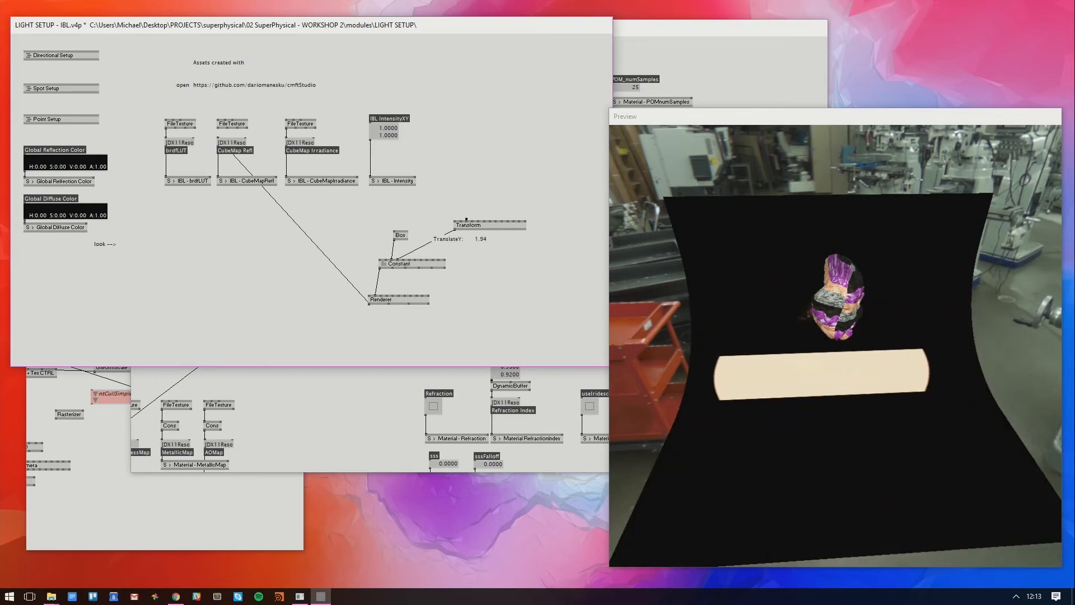
Shift the Box, Transform and Constant nodes slightly away from the Renderer and inspect the box's reflection in the preview
{"action": "mouse_move", "coordinate": [783, 432]}
{"action": "left_mouse_down"}
{"action": "mouse_move", "coordinate": [820, 429]}
{"action": "mouse_move", "coordinate": [657, 483]}
{"action": "mouse_move", "coordinate": [818, 472]}
{"action": "mouse_move", "coordinate": [927, 448]}
{"action": "mouse_move", "coordinate": [963, 414]}
{"action": "mouse_move", "coordinate": [952, 309]}
{"action": "mouse_move", "coordinate": [751, 351]}
{"action": "mouse_move", "coordinate": [806, 404]}
{"action": "mouse_move", "coordinate": [541, 257]}
{"action": "mouse_move", "coordinate": [825, 199]}
{"action": "mouse_move", "coordinate": [838, 392]}
{"action": "mouse_move", "coordinate": [921, 485]}
{"action": "mouse_move", "coordinate": [1016, 411]}
{"action": "mouse_move", "coordinate": [990, 391]}
{"action": "mouse_move", "coordinate": [846, 431]}
{"action": "mouse_move", "coordinate": [773, 420]}
{"action": "left_mouse_up"}
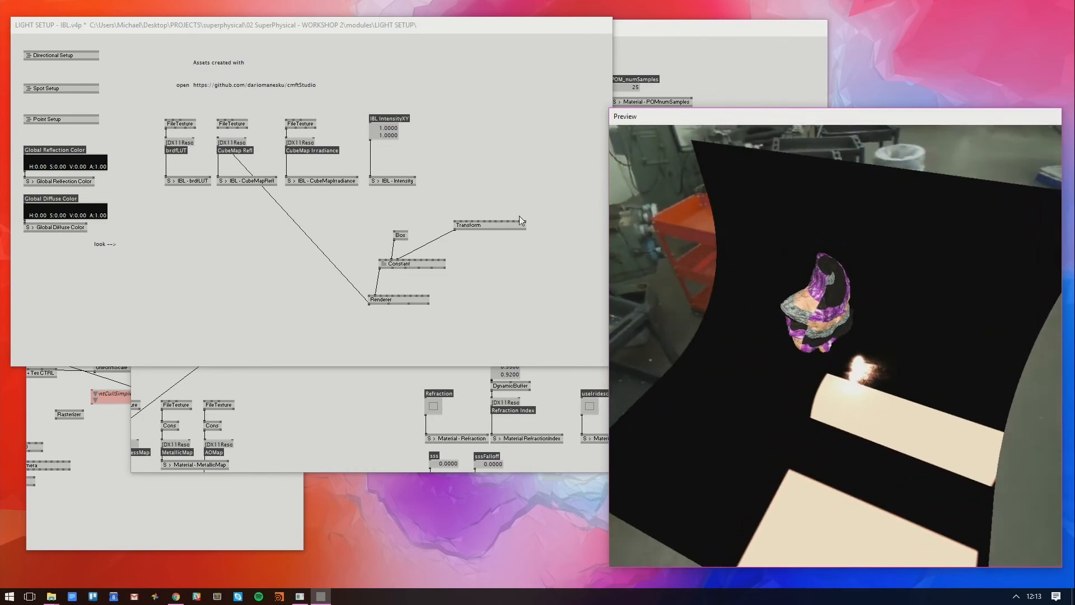
{"action": "left_click_drag", "start_coordinate": [532, 209], "coordinate": [398, 256]}
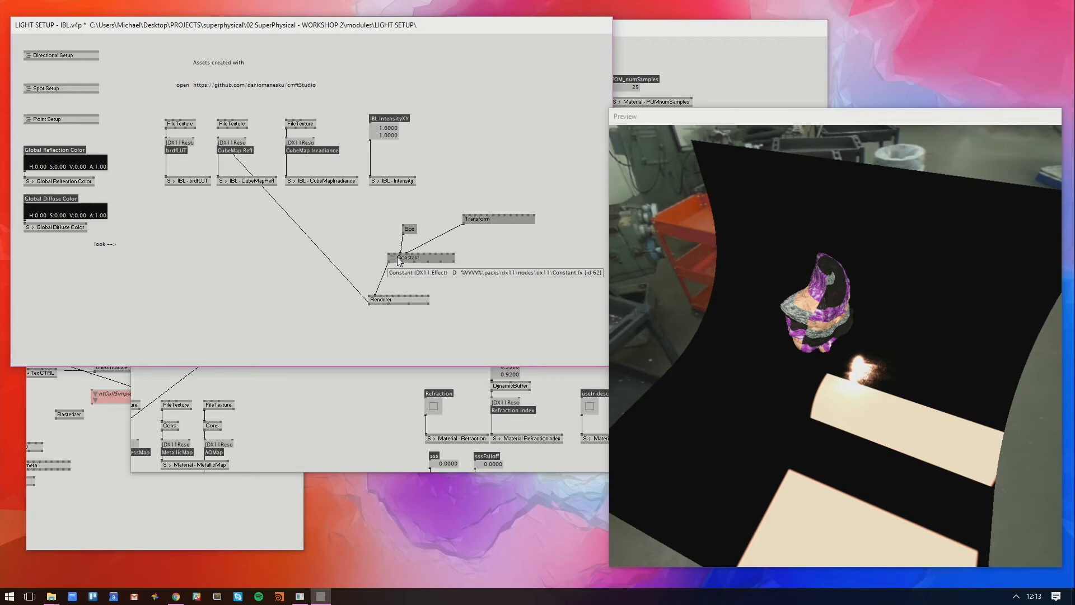
{"action": "left_click_drag", "start_coordinate": [805, 358], "coordinate": [717, 463]}
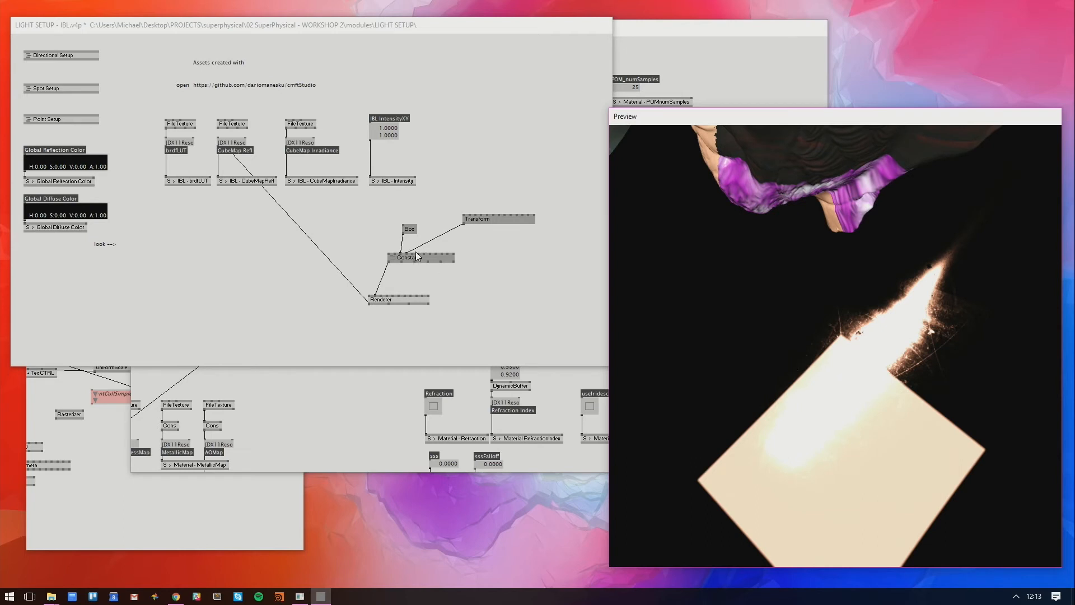
Set the Renderer's Size to 512 and check the reflection in the preview
{"action": "right_click", "coordinate": [383, 294]}
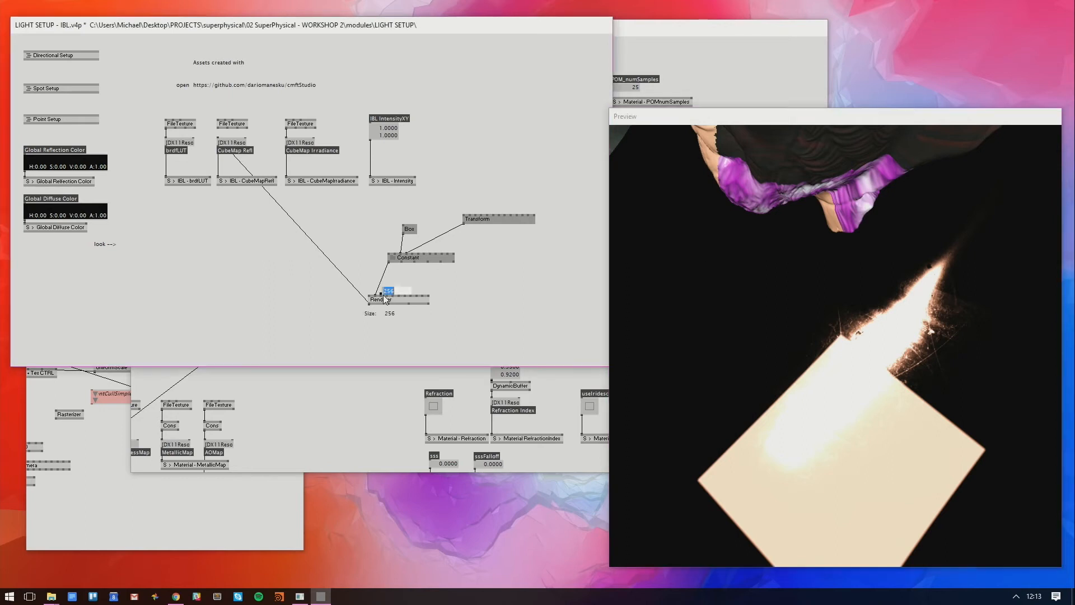
{"action": "type", "text": "512"}
{"action": "key", "text": "Return"}
{"action": "left_click", "coordinate": [469, 305]}
{"action": "left_click_drag", "start_coordinate": [845, 381], "coordinate": [801, 355]}
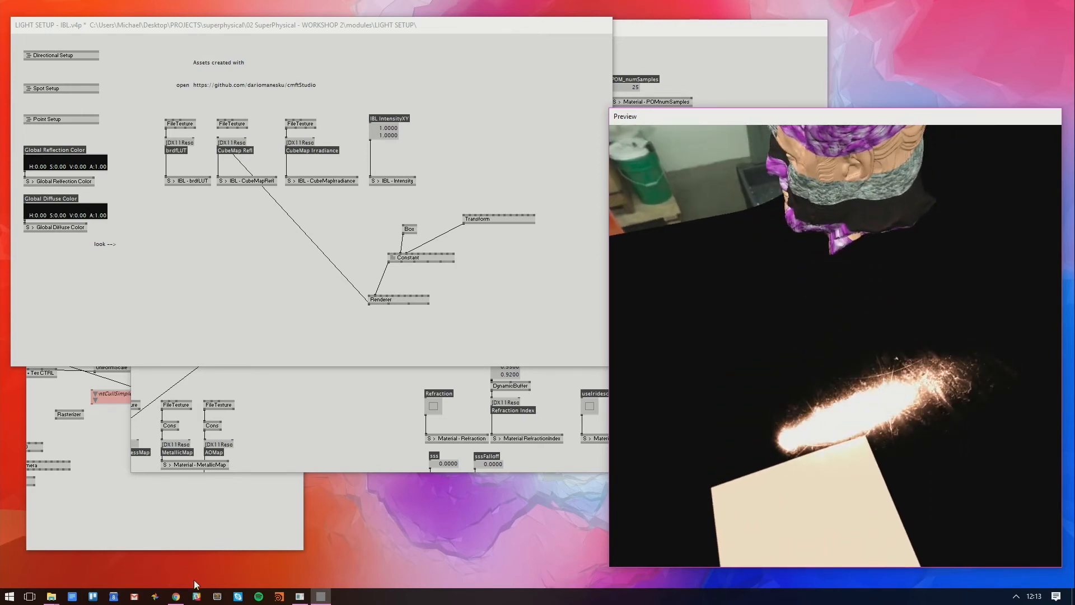
Switch to Chrome and search Google Images for "ibl roughness mip map"
{"action": "left_click", "coordinate": [180, 597]}
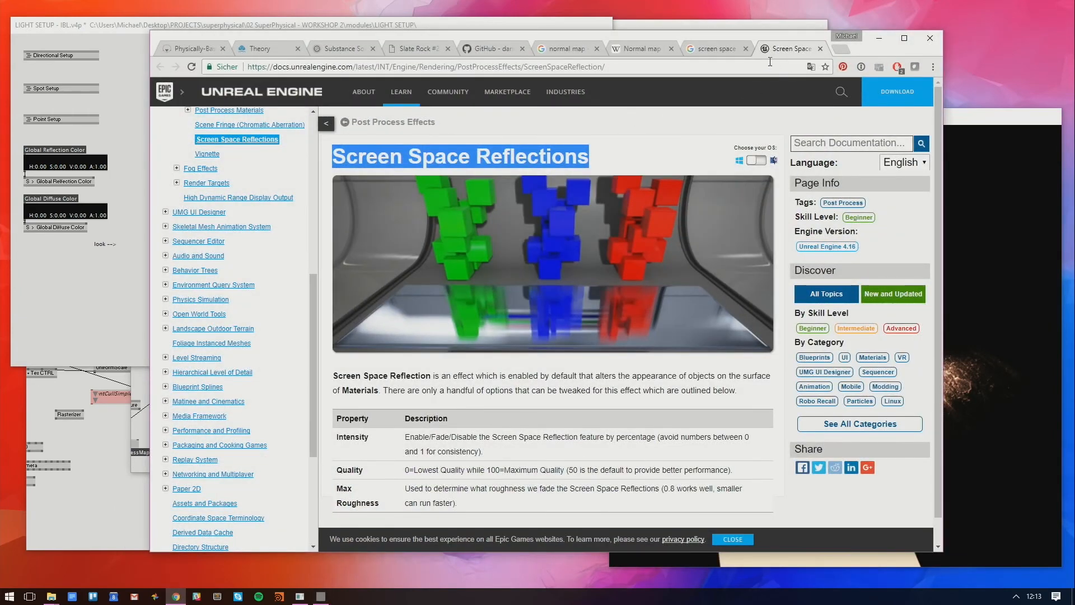
{"action": "left_click", "coordinate": [755, 71]}
{"action": "type", "text": "ibl"}
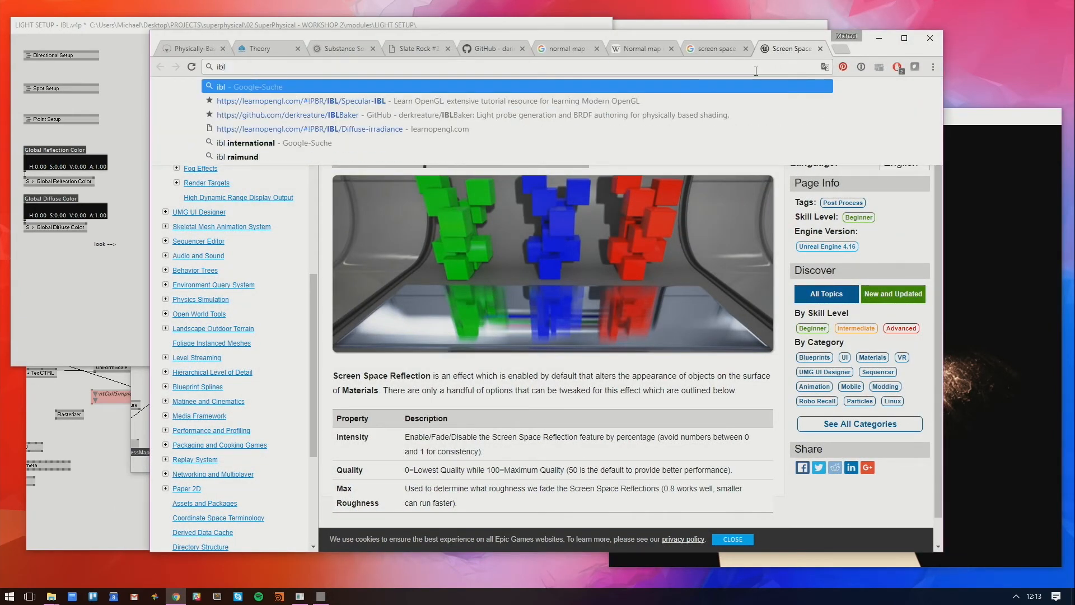
{"action": "type", "text": " roughness m"}
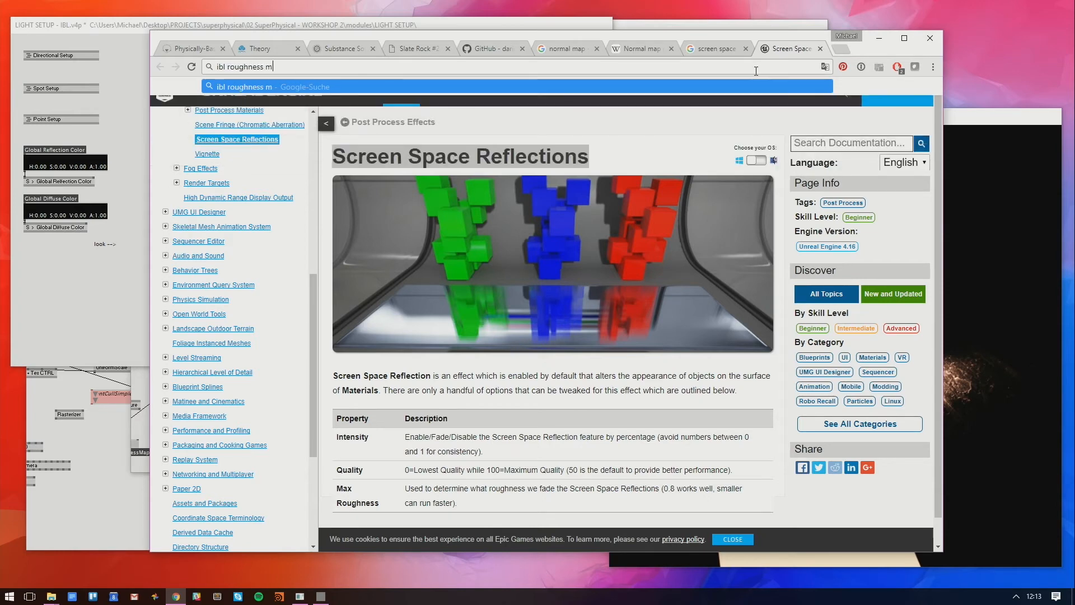
{"action": "type", "text": "ip map"}
{"action": "key", "text": "Return"}
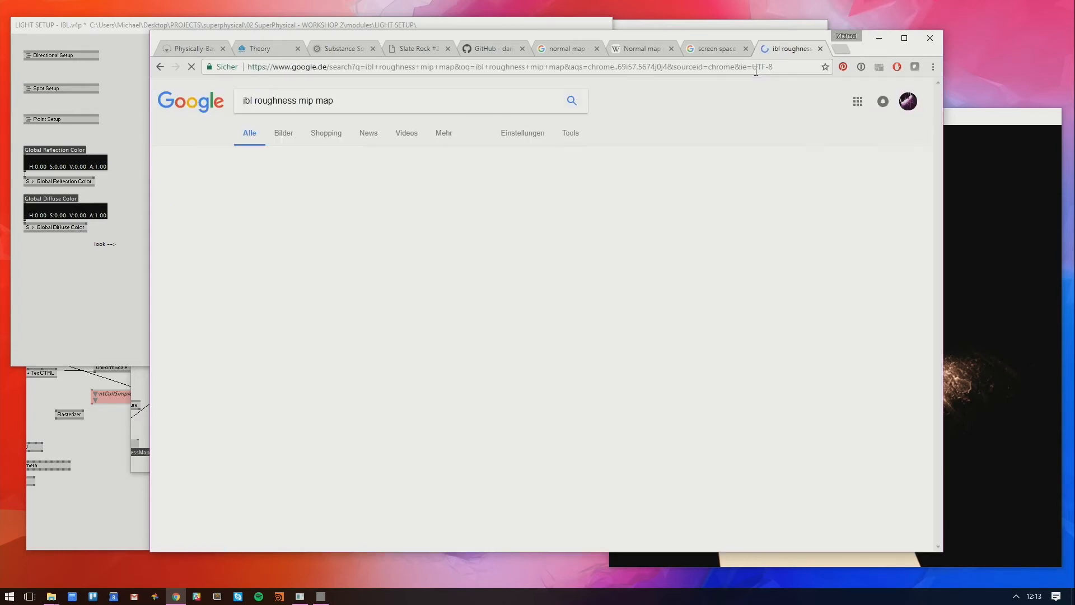
{"action": "left_click", "coordinate": [287, 137]}
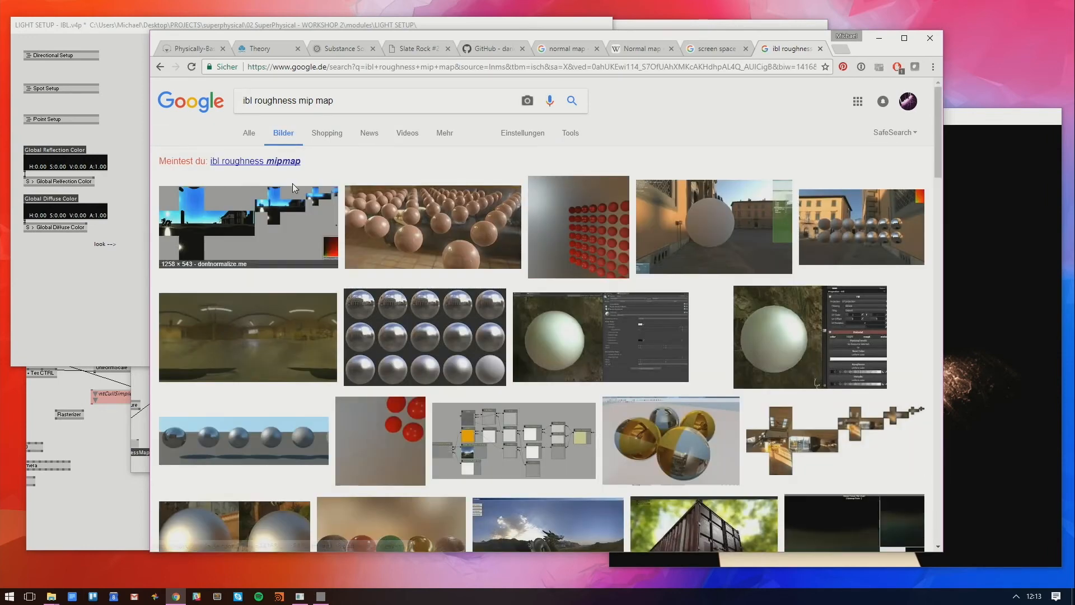
Browse the image results for prefiltered cubemap examples and open the source page of the "IBL | dontnormalize" image
{"action": "scroll", "coordinate": [430, 217], "scroll_direction": "down", "scroll_amount": 5}
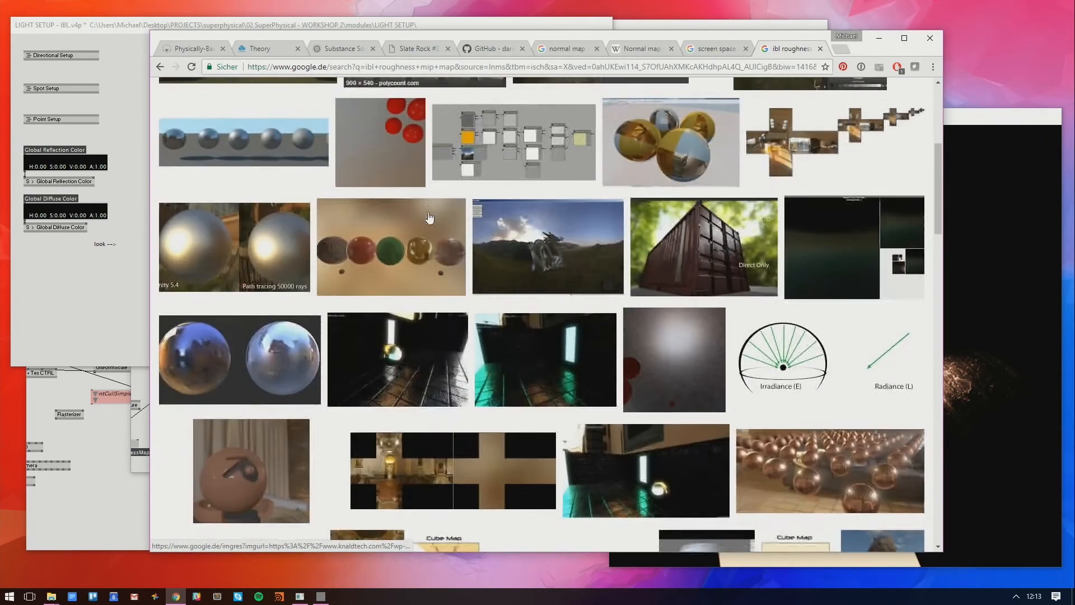
{"action": "scroll", "coordinate": [429, 217], "scroll_direction": "down", "scroll_amount": 3}
{"action": "scroll", "coordinate": [542, 311], "scroll_direction": "down", "scroll_amount": 2}
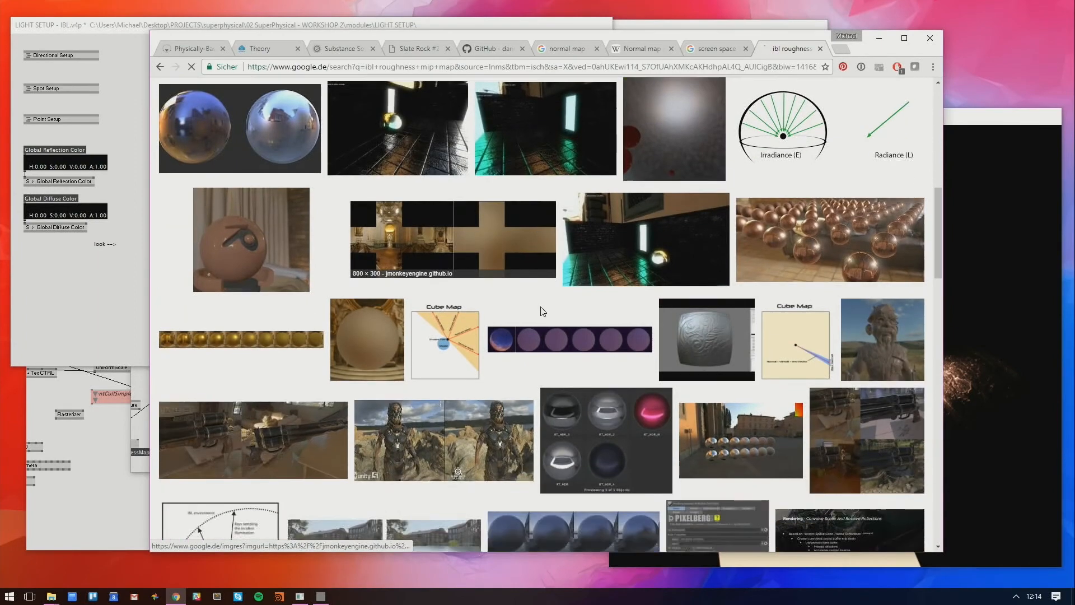
{"action": "scroll", "coordinate": [542, 311], "scroll_direction": "down", "scroll_amount": 1}
{"action": "scroll", "coordinate": [543, 312], "scroll_direction": "down", "scroll_amount": 5}
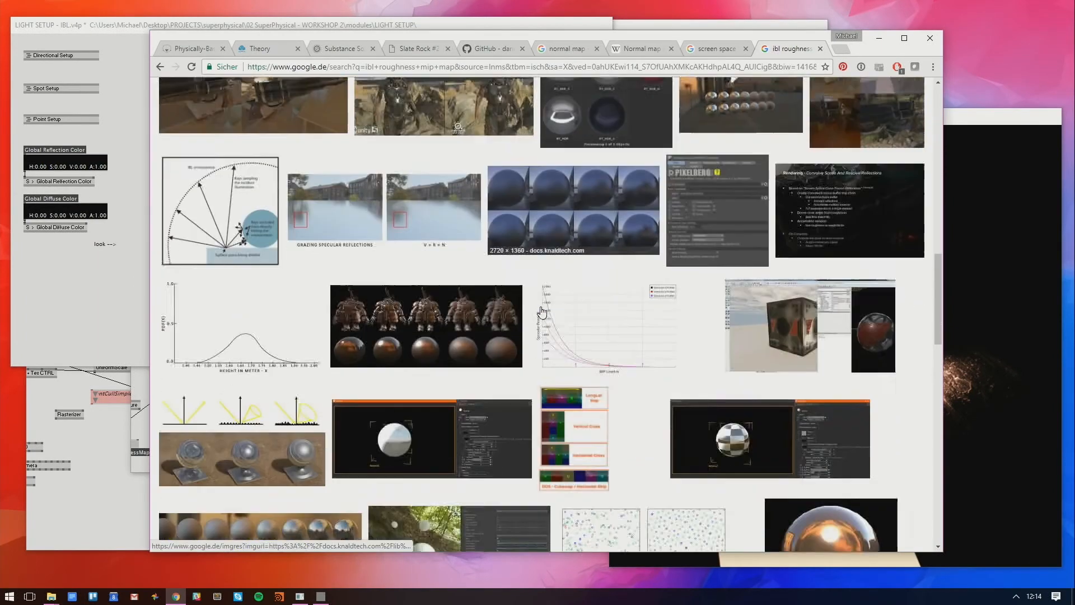
{"action": "scroll", "coordinate": [542, 311], "scroll_direction": "down", "scroll_amount": 6}
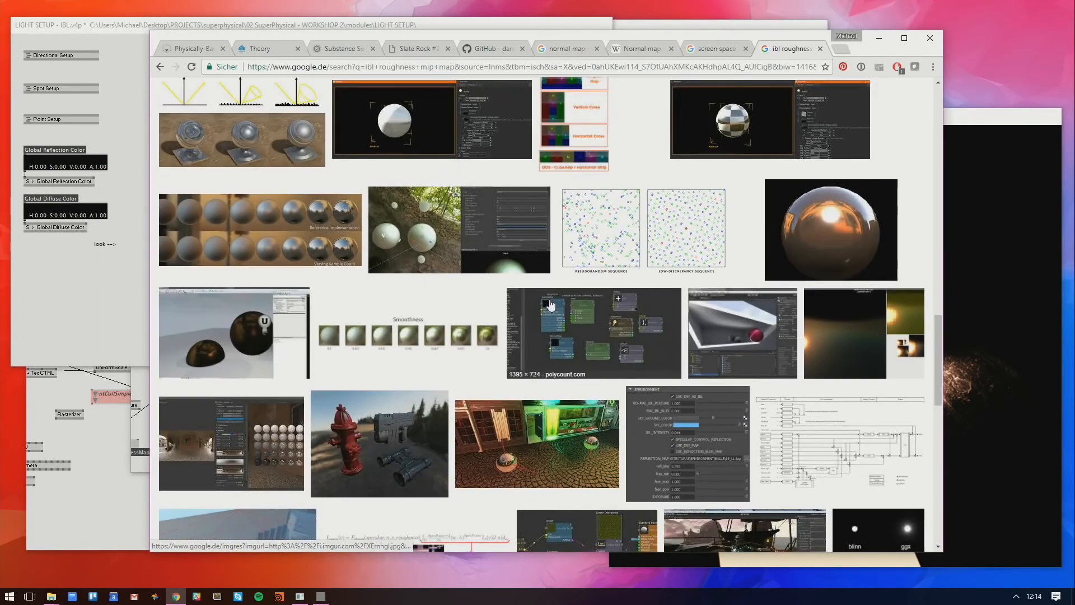
{"action": "scroll", "coordinate": [550, 305], "scroll_direction": "down", "scroll_amount": 5}
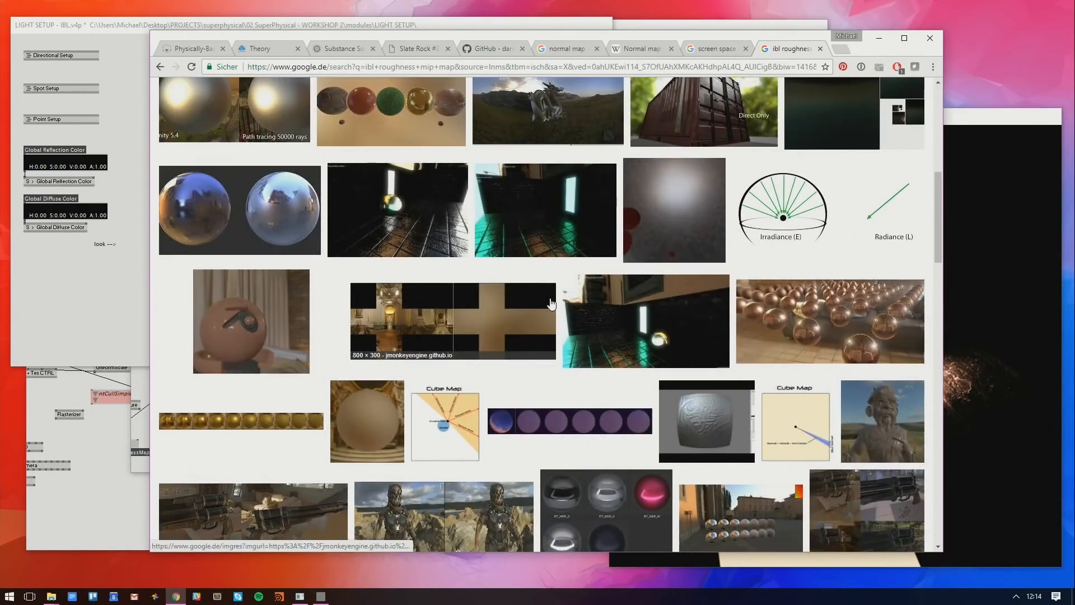
{"action": "scroll", "coordinate": [551, 303], "scroll_direction": "up", "scroll_amount": 8}
{"action": "left_click", "coordinate": [315, 229]}
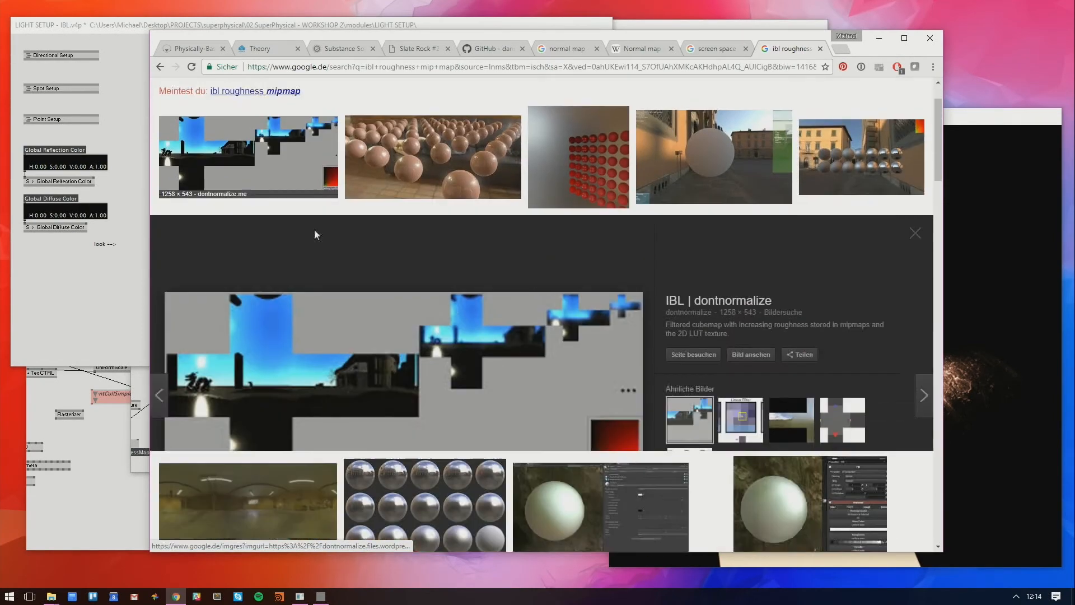
{"action": "left_click", "coordinate": [459, 309]}
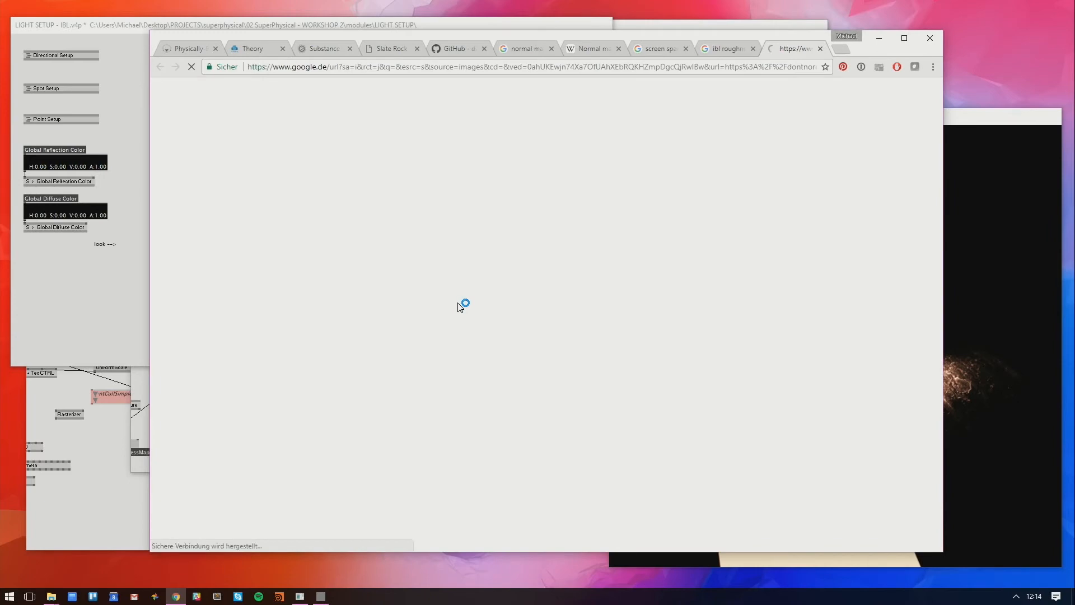
Open the filtered cubemap image from the article in full size and enlarge it to 125% to examine the roughness mipmaps
{"action": "scroll", "coordinate": [477, 320], "scroll_direction": "down", "scroll_amount": 12}
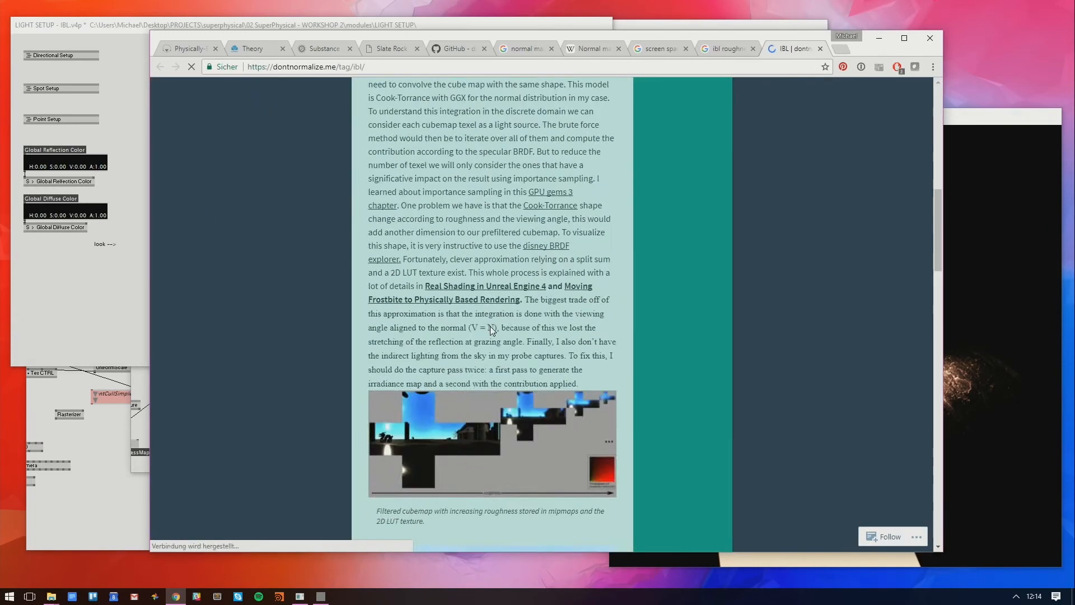
{"action": "left_click", "coordinate": [477, 321]}
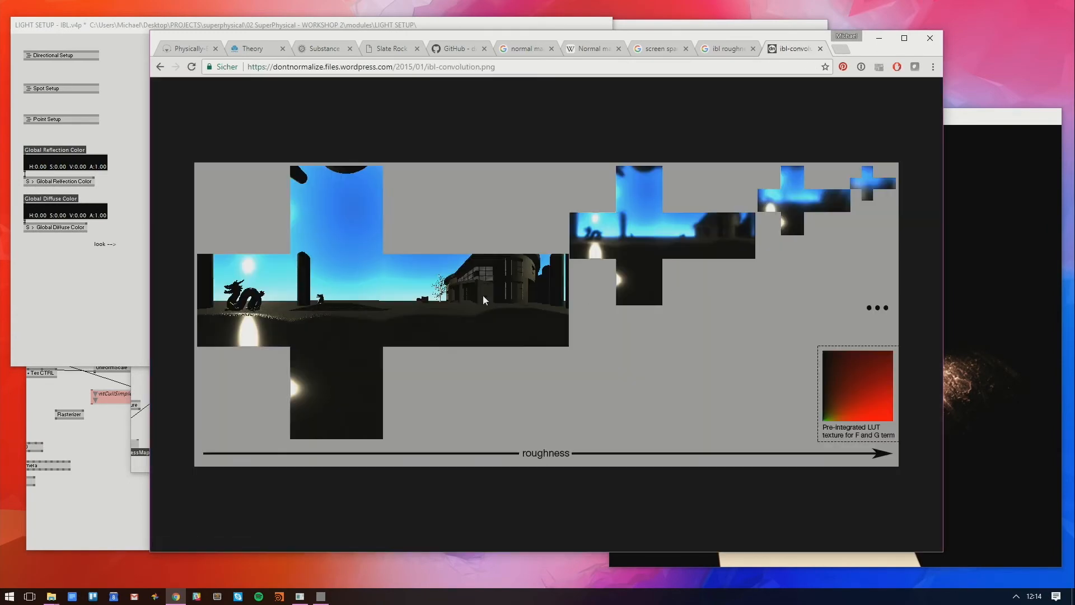
{"action": "left_click", "coordinate": [904, 37]}
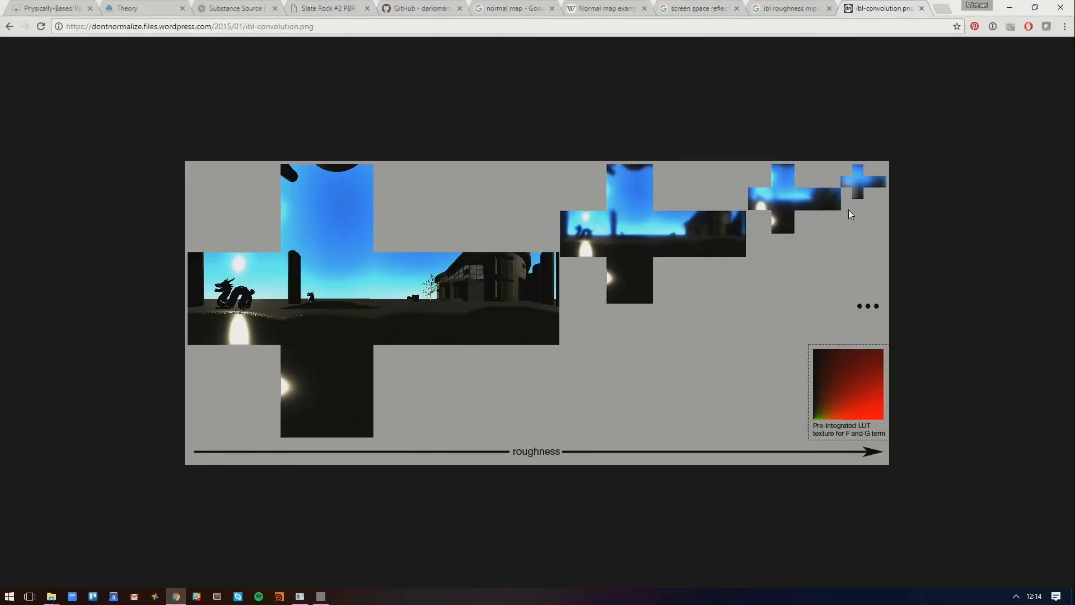
{"action": "scroll", "coordinate": [550, 278], "scroll_direction": "up", "scroll_amount": 3, "text": "ctrl"}
{"action": "scroll", "coordinate": [549, 279], "scroll_direction": "down", "scroll_amount": 1, "text": "ctrl"}
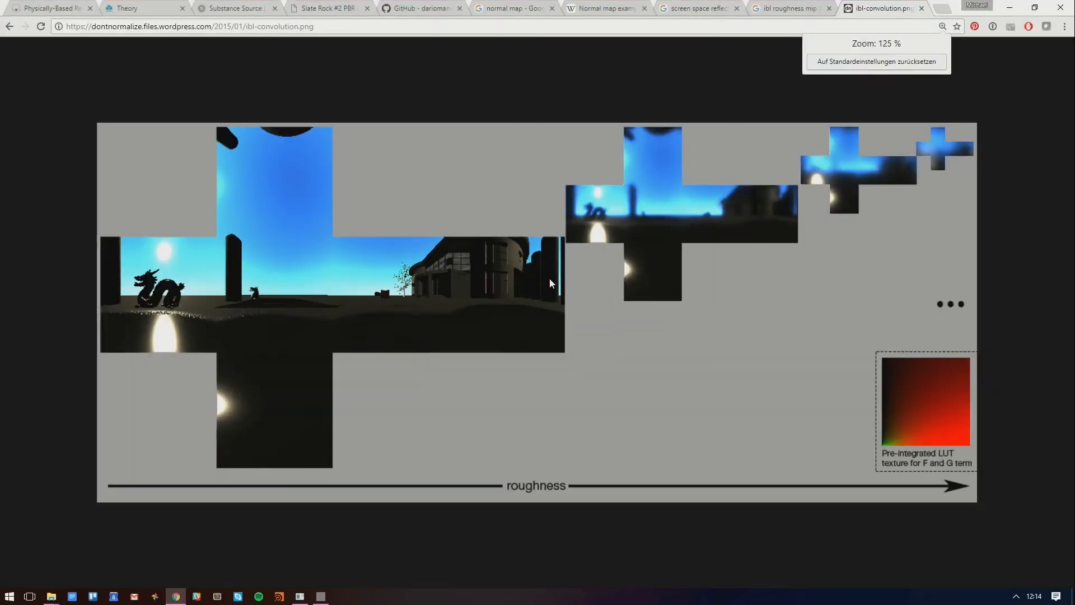
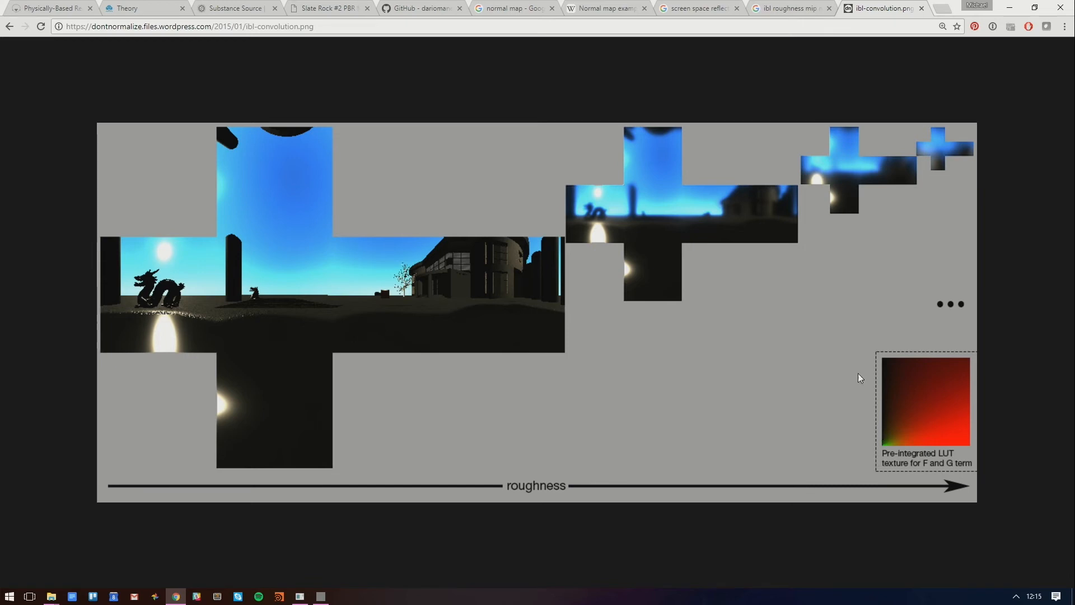
Return to the vvvv patch and inspect the box's reflection from several angles in the preview
{"action": "left_click", "coordinate": [1009, 7]}
{"action": "left_click_drag", "start_coordinate": [798, 280], "coordinate": [836, 304]}
{"action": "left_click_drag", "start_coordinate": [554, 194], "coordinate": [414, 264]}
{"action": "left_click", "coordinate": [516, 288]}
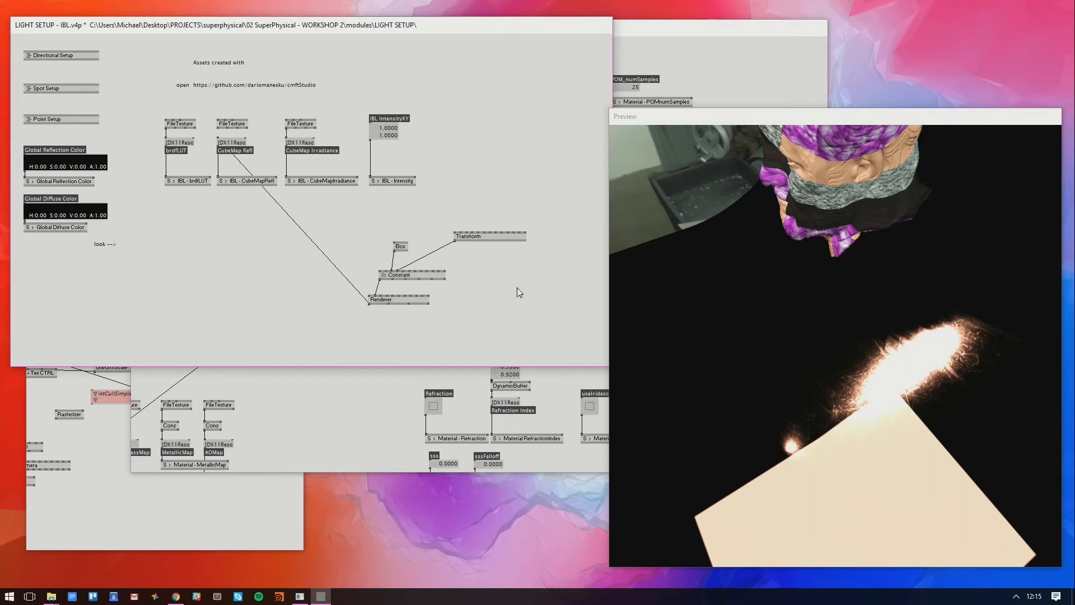
{"action": "left_click_drag", "start_coordinate": [676, 347], "coordinate": [870, 310]}
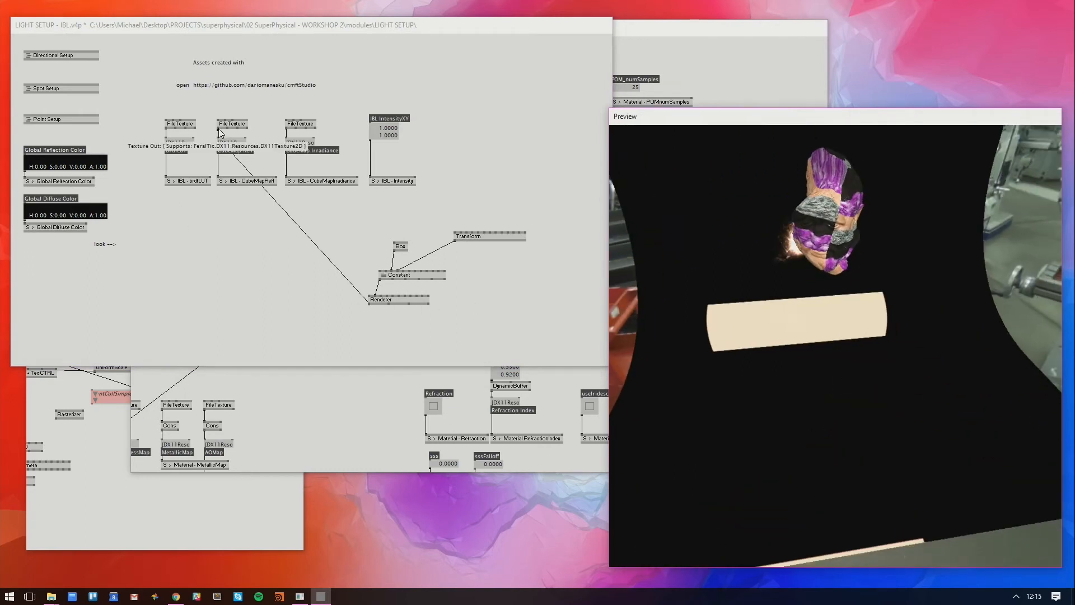
{"action": "left_click_drag", "start_coordinate": [719, 334], "coordinate": [613, 358]}
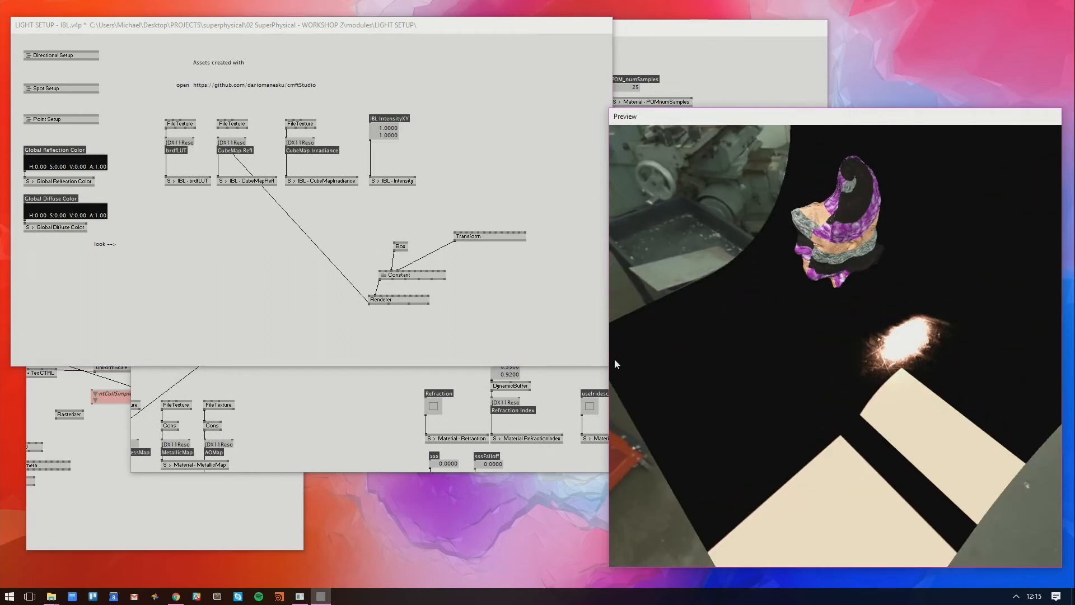
{"action": "double_click", "coordinate": [478, 277]}
{"action": "type", "text": "blur"}
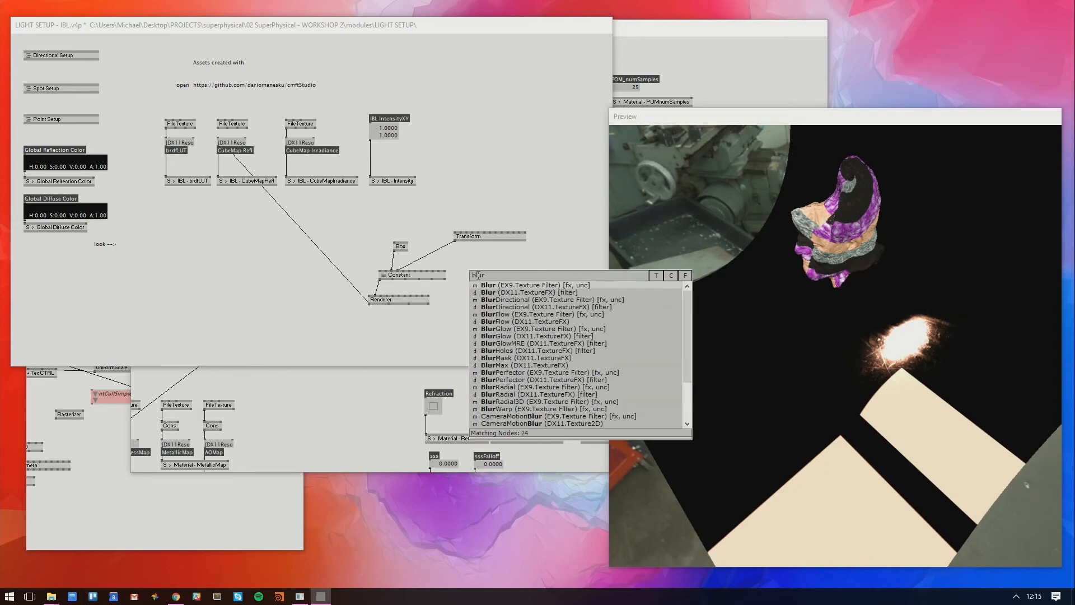
{"action": "key", "text": "Return"}
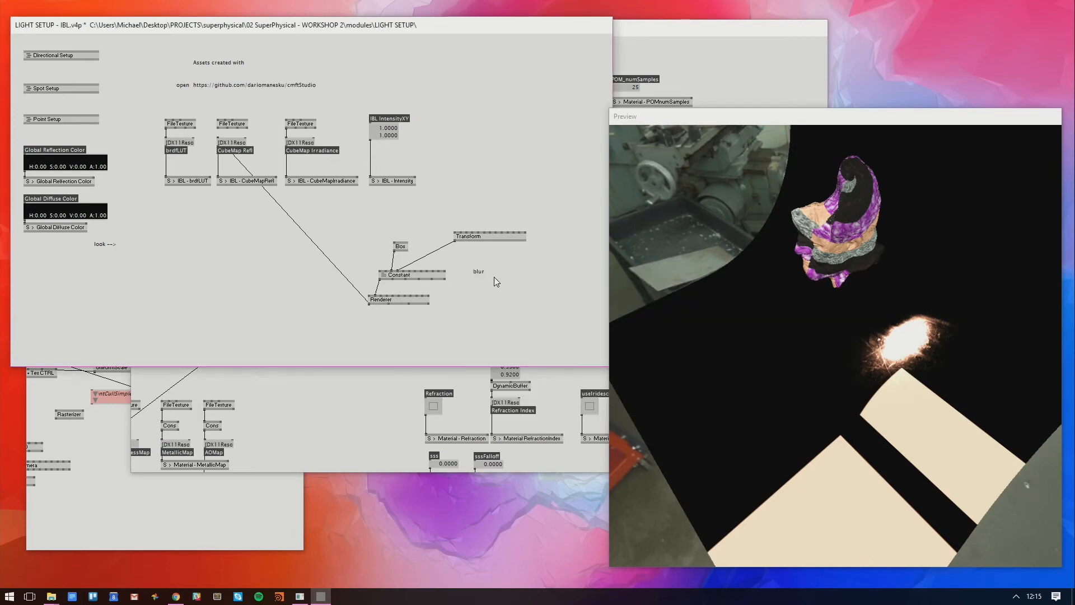
{"action": "key", "text": "Delete"}
Move the Renderer closer to Constant, add a CubeToPano (DX11.Texture 2d) node below it and connect the Renderer's output to it
{"action": "left_click_drag", "start_coordinate": [372, 303], "coordinate": [377, 296]}
{"action": "double_click", "coordinate": [387, 331]}
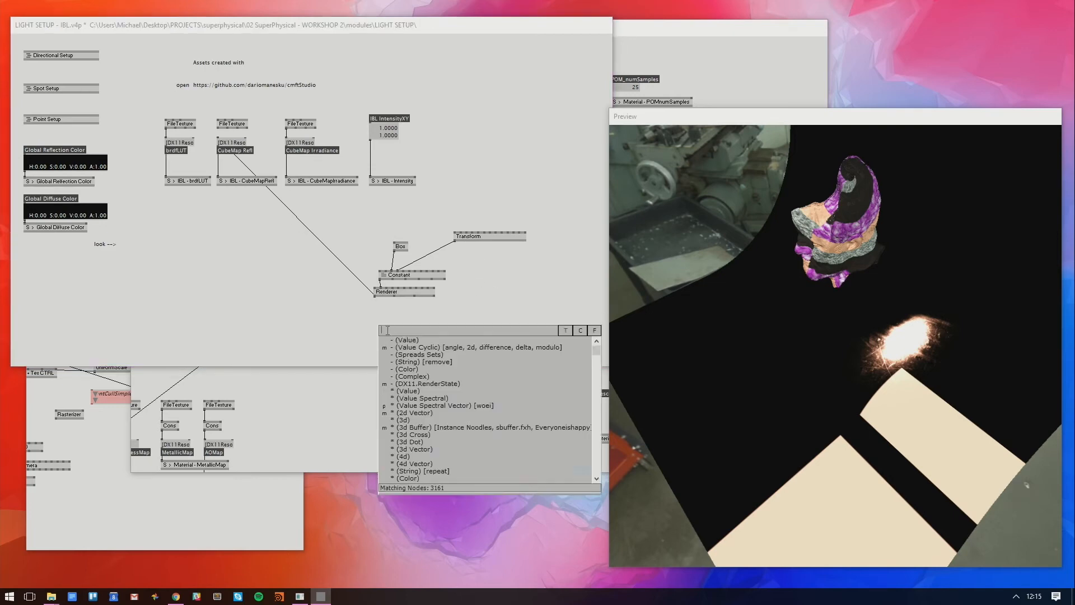
{"action": "type", "text": "pano"}
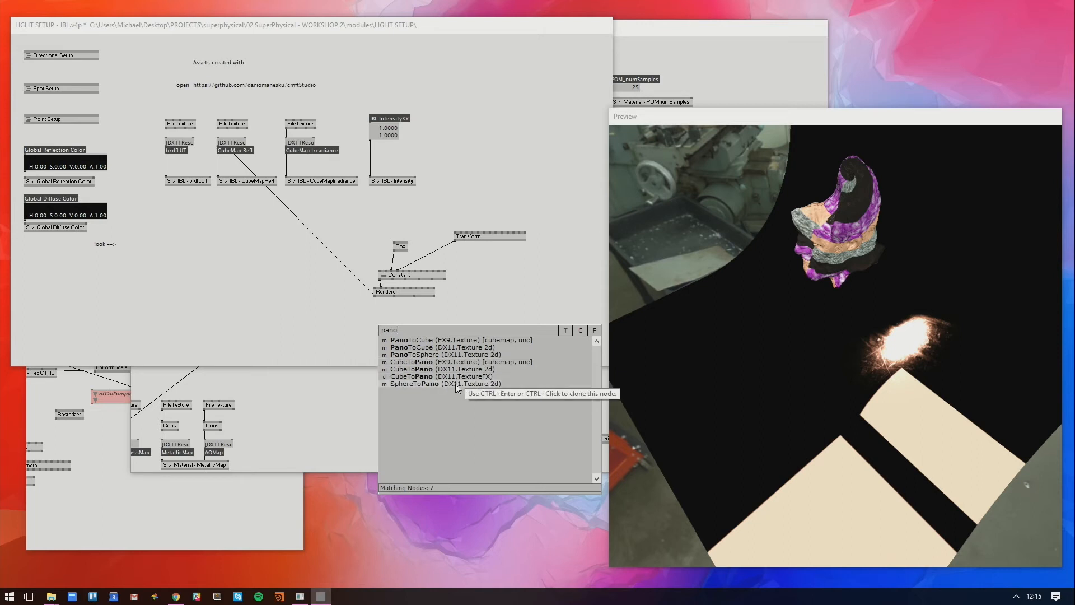
{"action": "left_click", "coordinate": [447, 370]}
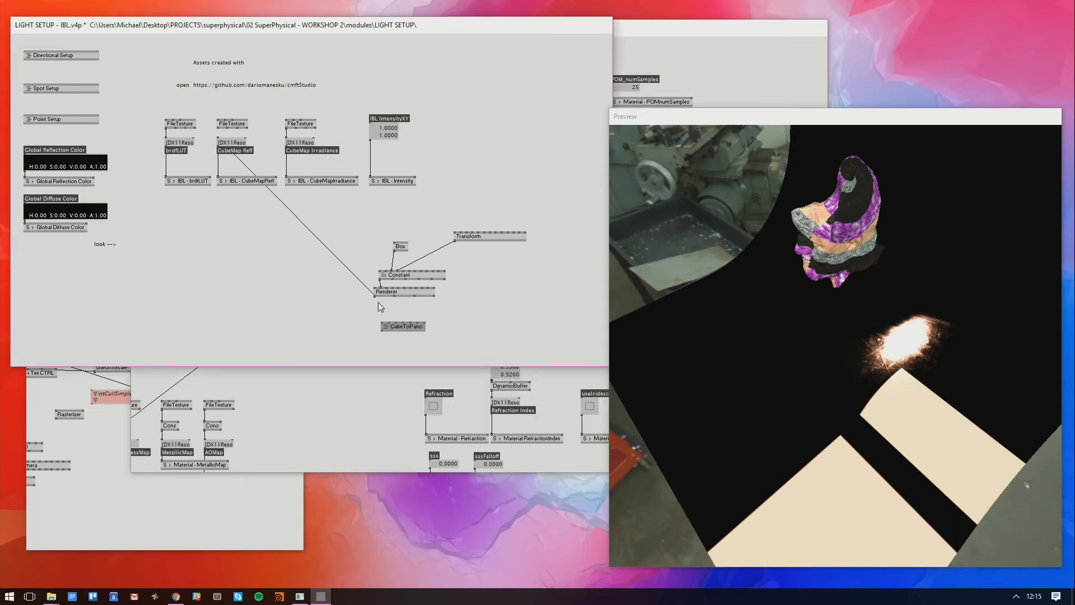
{"action": "left_click", "coordinate": [375, 296]}
{"action": "left_click", "coordinate": [382, 322]}
Add a Preview (DX11.Texture) node below CubeToPano and connect the panorama output to it
{"action": "double_click", "coordinate": [392, 352]}
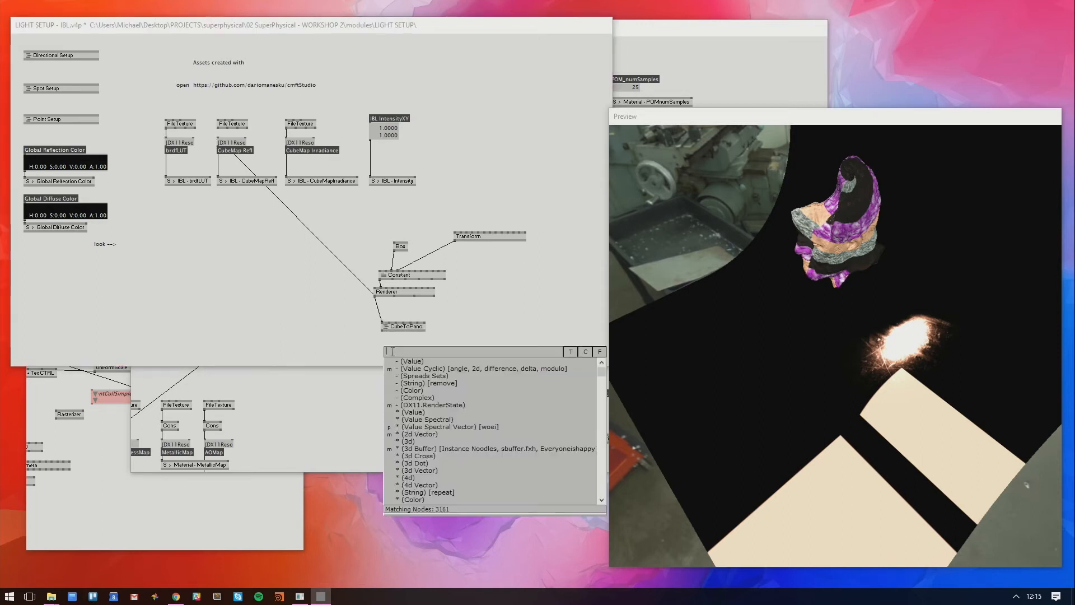
{"action": "type", "text": "pt"}
{"action": "type", "text": "rev"}
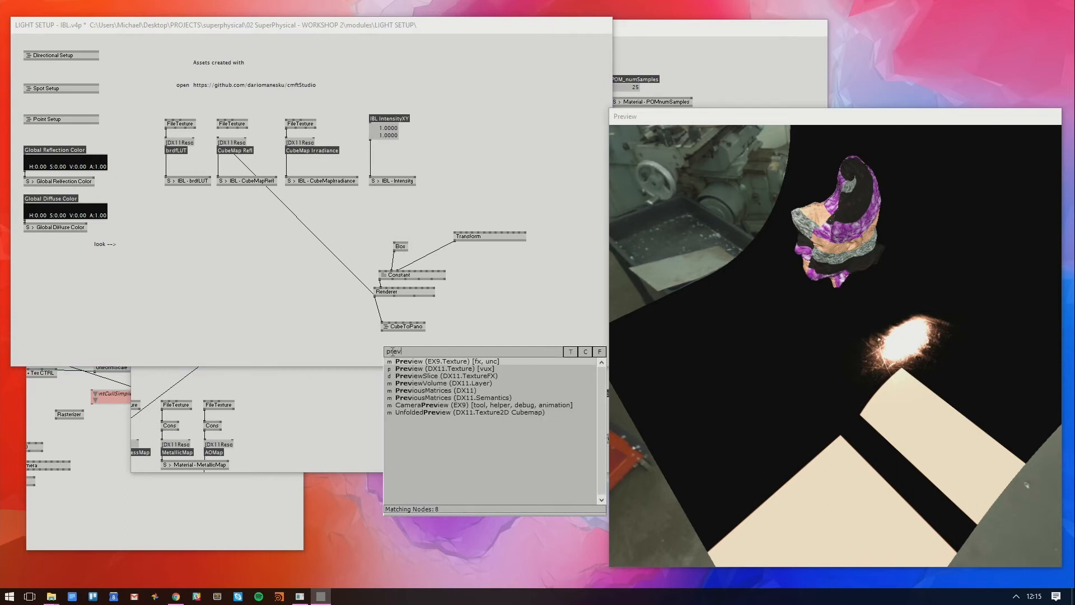
{"action": "left_click", "coordinate": [492, 369]}
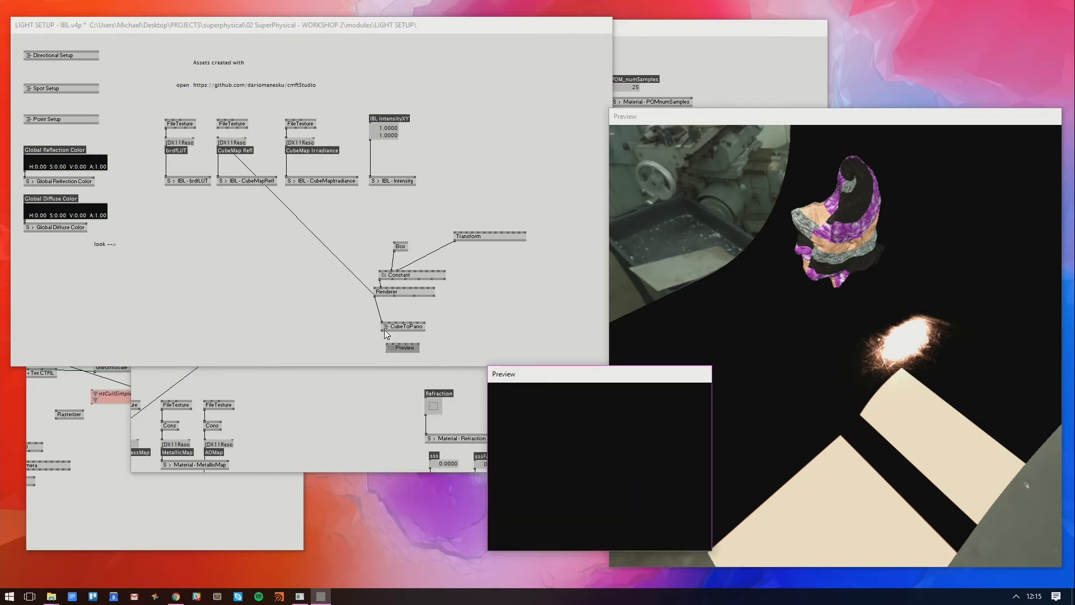
{"action": "left_click", "coordinate": [383, 330]}
{"action": "left_click", "coordinate": [387, 344]}
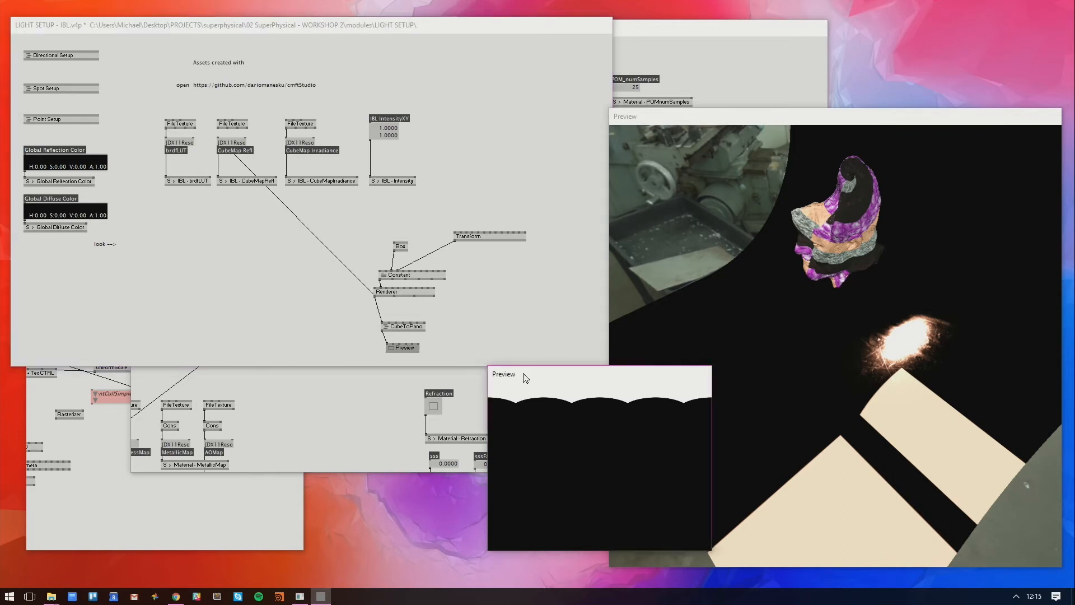
Move the panorama preview window aside and adjust the Transform node's values to reposition the box in the panorama
{"action": "left_click_drag", "start_coordinate": [525, 377], "coordinate": [517, 312]}
{"action": "left_click_drag", "start_coordinate": [465, 232], "coordinate": [460, 322]}
{"action": "left_click_drag", "start_coordinate": [460, 231], "coordinate": [460, 193]}
{"action": "left_click", "coordinate": [450, 301]}
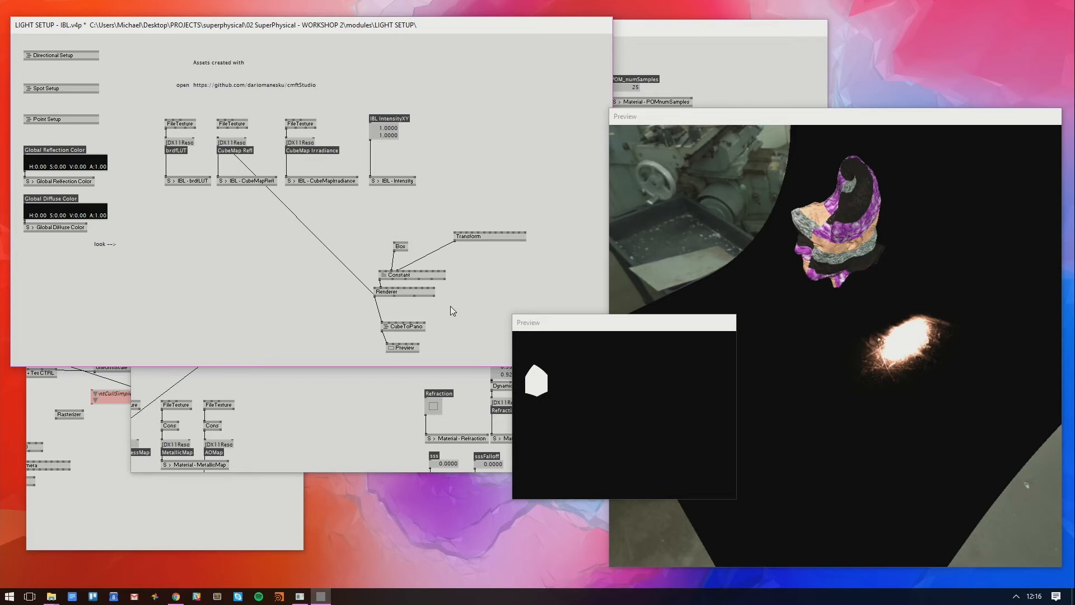
Add a Blur (DX11.TextureFX) node and wire it between CubeToPano and the Preview node
{"action": "double_click", "coordinate": [435, 337]}
{"action": "type", "text": "blur"}
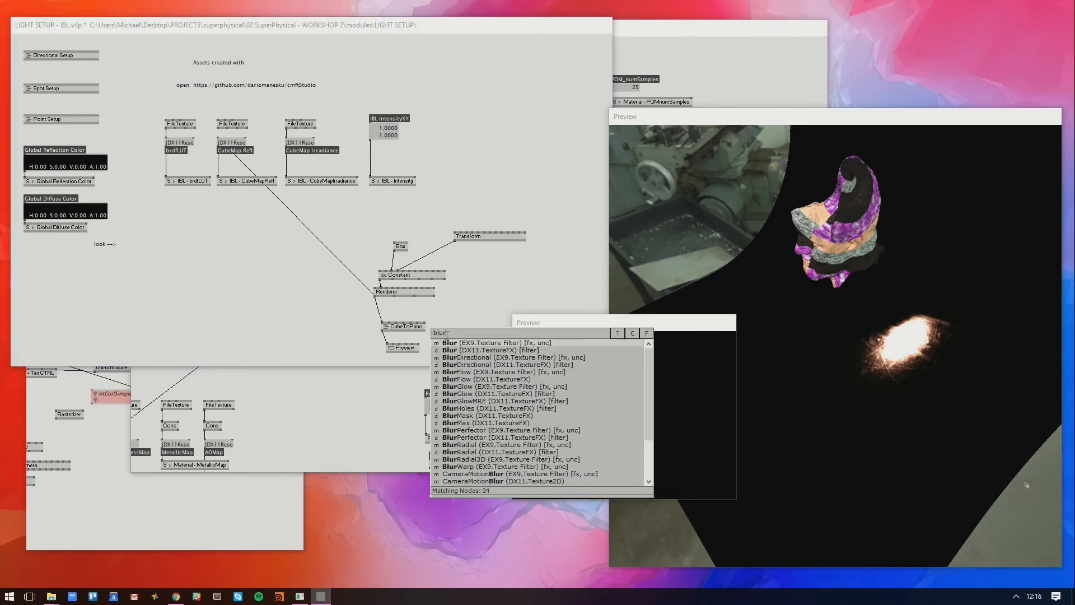
{"action": "left_click", "coordinate": [455, 346]}
{"action": "left_click_drag", "start_coordinate": [454, 329], "coordinate": [456, 344]}
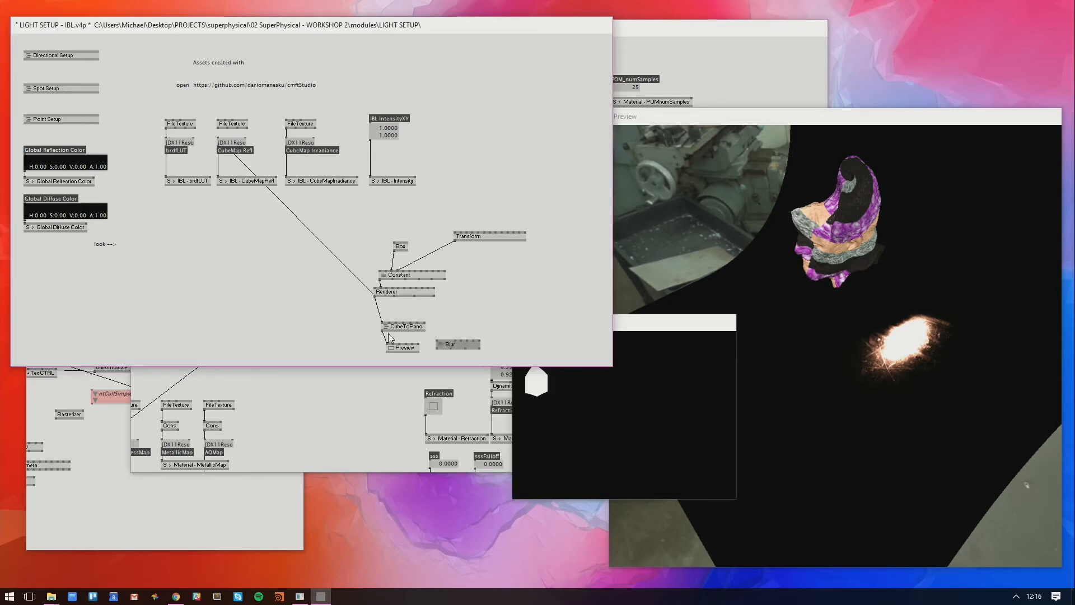
{"action": "left_click", "coordinate": [382, 334]}
{"action": "left_click", "coordinate": [436, 340]}
{"action": "left_click", "coordinate": [438, 348]}
{"action": "left_click", "coordinate": [388, 344]}
Add a PanoToCube (DX11.Texture 2d) node below the Blur node
{"action": "scroll", "coordinate": [511, 308], "scroll_direction": "down", "scroll_amount": 1}
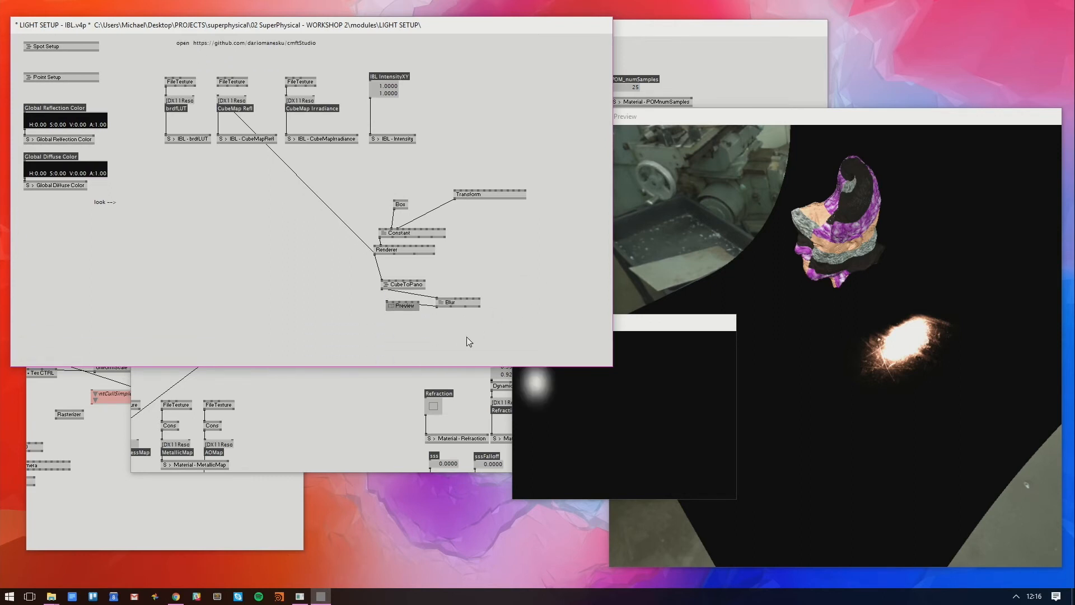
{"action": "double_click", "coordinate": [465, 337]}
{"action": "type", "text": "panotp"}
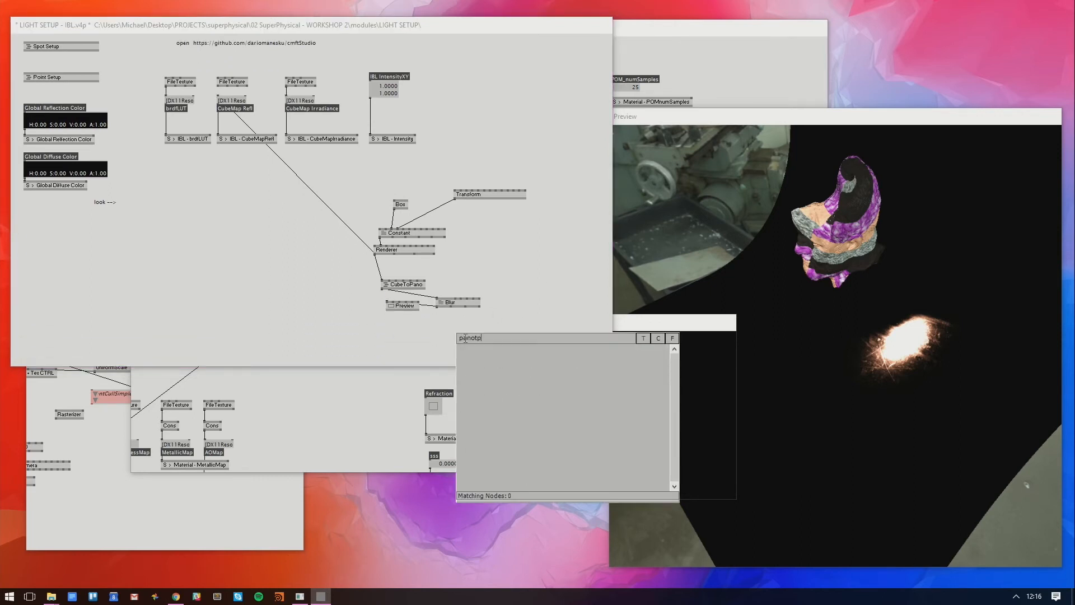
{"action": "key", "text": "BackSpace"}
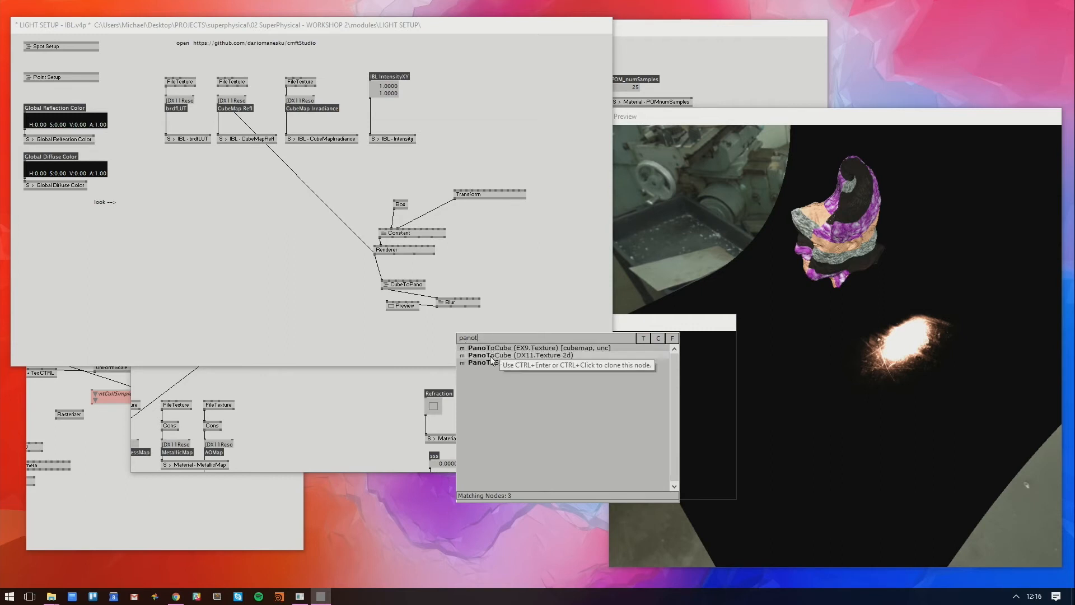
{"action": "left_click", "coordinate": [494, 355]}
Move the Preview node and its window aside, then connect Blur to PanoToCube and PanoToCube to the CubeMap Refl input
{"action": "left_click_drag", "start_coordinate": [643, 325], "coordinate": [679, 328]}
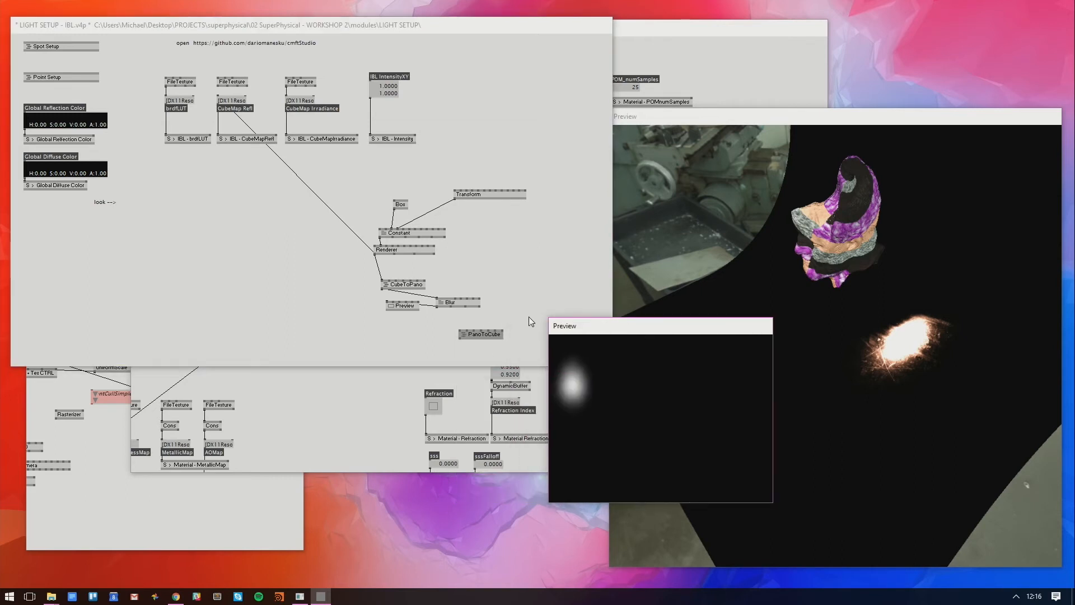
{"action": "left_click_drag", "start_coordinate": [399, 307], "coordinate": [389, 327]}
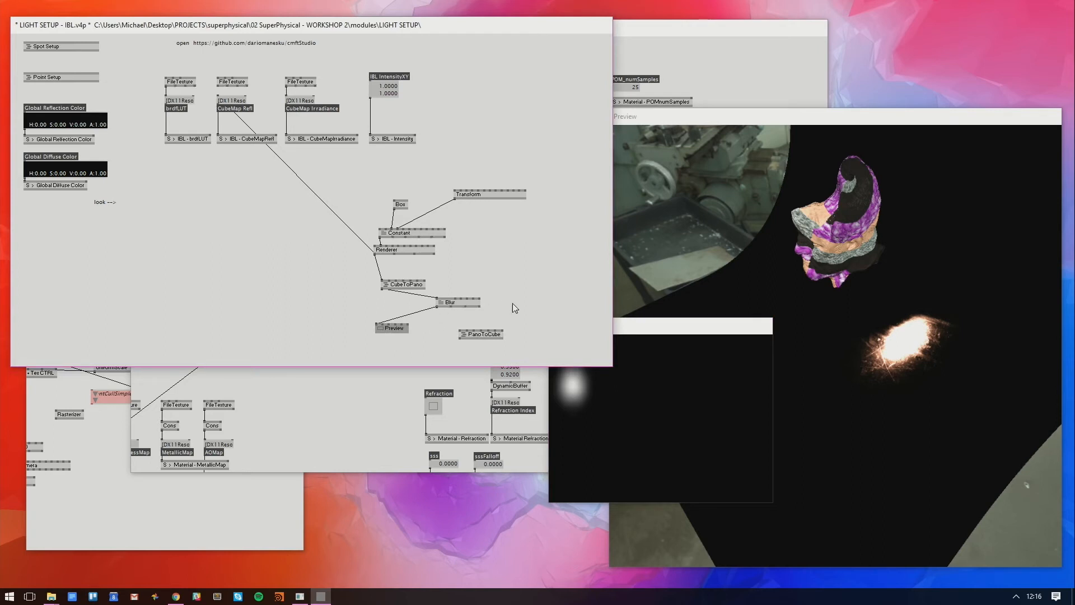
{"action": "left_click", "coordinate": [438, 306]}
{"action": "left_click", "coordinate": [459, 330]}
{"action": "left_click", "coordinate": [459, 338]}
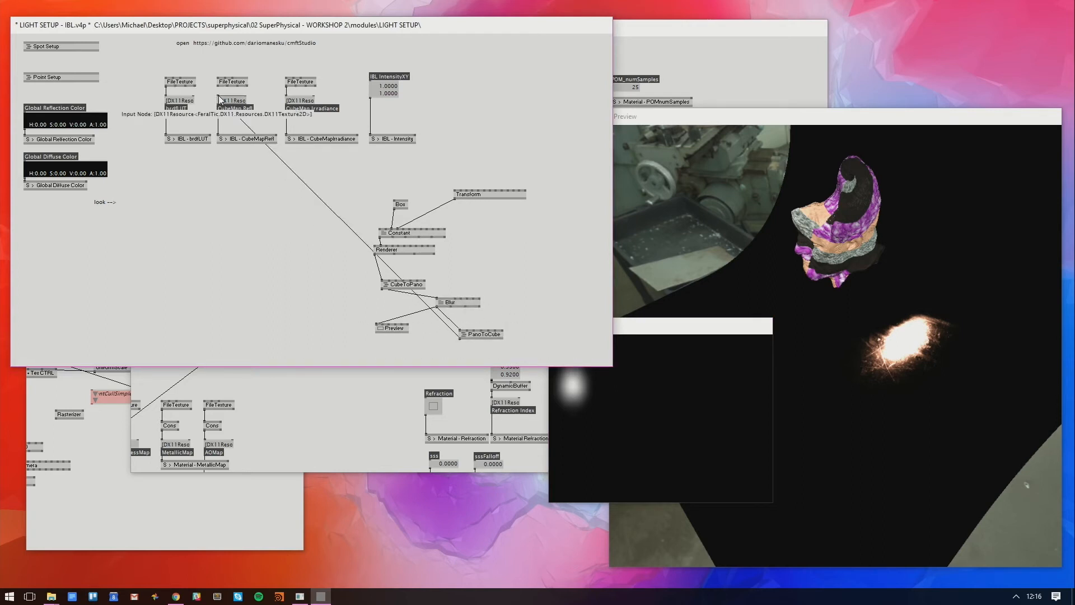
Inspect the blurred box reflection in the preview and reduce the Blur node's blur amount
{"action": "left_click_drag", "start_coordinate": [733, 266], "coordinate": [951, 186]}
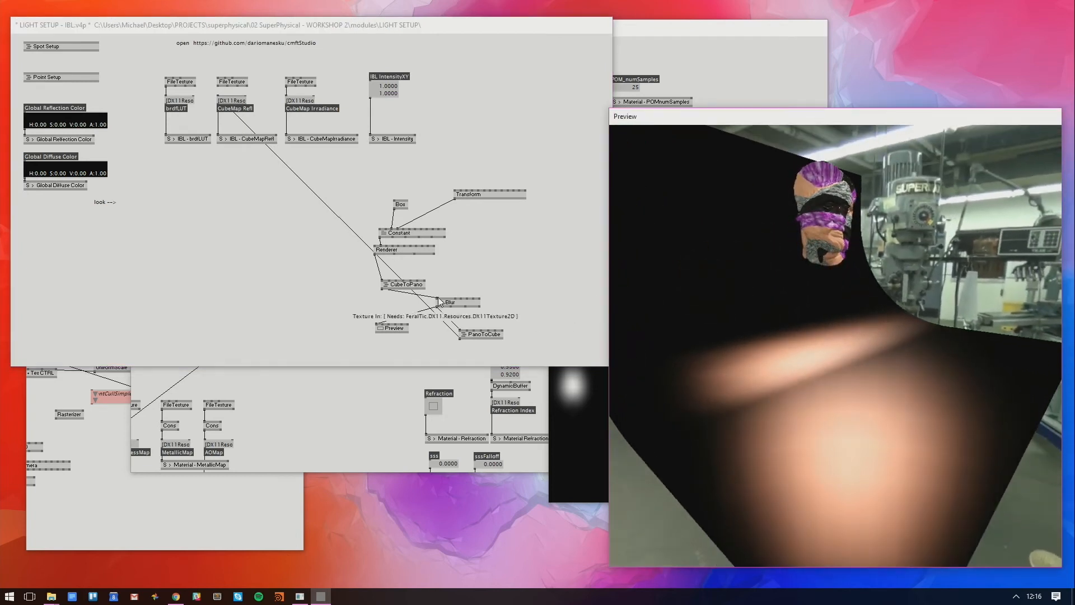
{"action": "mouse_move", "coordinate": [455, 298]}
{"action": "left_mouse_down"}
{"action": "mouse_move", "coordinate": [454, 330]}
{"action": "mouse_move", "coordinate": [455, 269]}
{"action": "mouse_move", "coordinate": [455, 298]}
{"action": "left_mouse_up"}
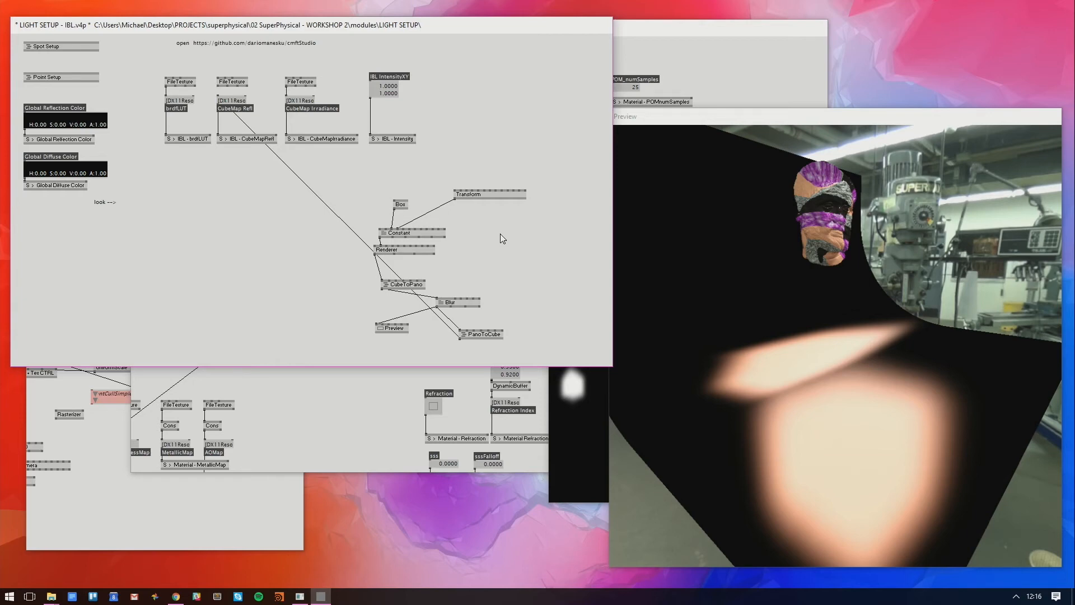
{"action": "left_click", "coordinate": [303, 412]}
{"action": "left_click", "coordinate": [199, 505]}
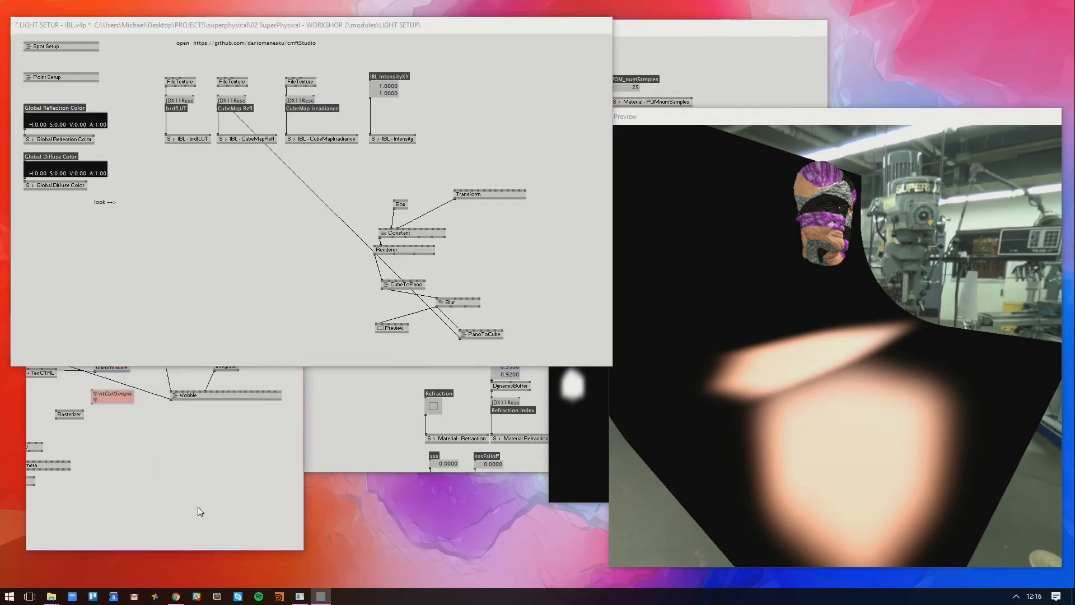
{"action": "left_click", "coordinate": [314, 425]}
Shift Box, Transform and Constant away from the Renderer, and line up CubeToPano and Blur beneath it
{"action": "mouse_move", "coordinate": [767, 316]}
{"action": "left_mouse_down"}
{"action": "mouse_move", "coordinate": [675, 310]}
{"action": "mouse_move", "coordinate": [707, 257]}
{"action": "mouse_move", "coordinate": [919, 204]}
{"action": "mouse_move", "coordinate": [918, 222]}
{"action": "mouse_move", "coordinate": [767, 303]}
{"action": "left_mouse_up"}
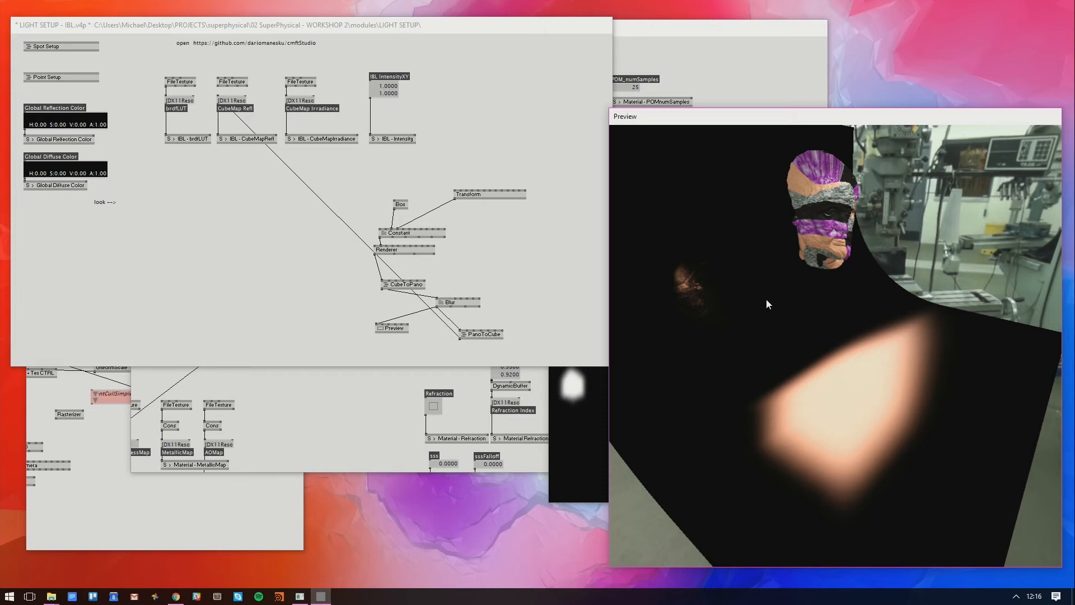
{"action": "left_click_drag", "start_coordinate": [541, 176], "coordinate": [405, 225]}
{"action": "left_click_drag", "start_coordinate": [772, 230], "coordinate": [751, 252]}
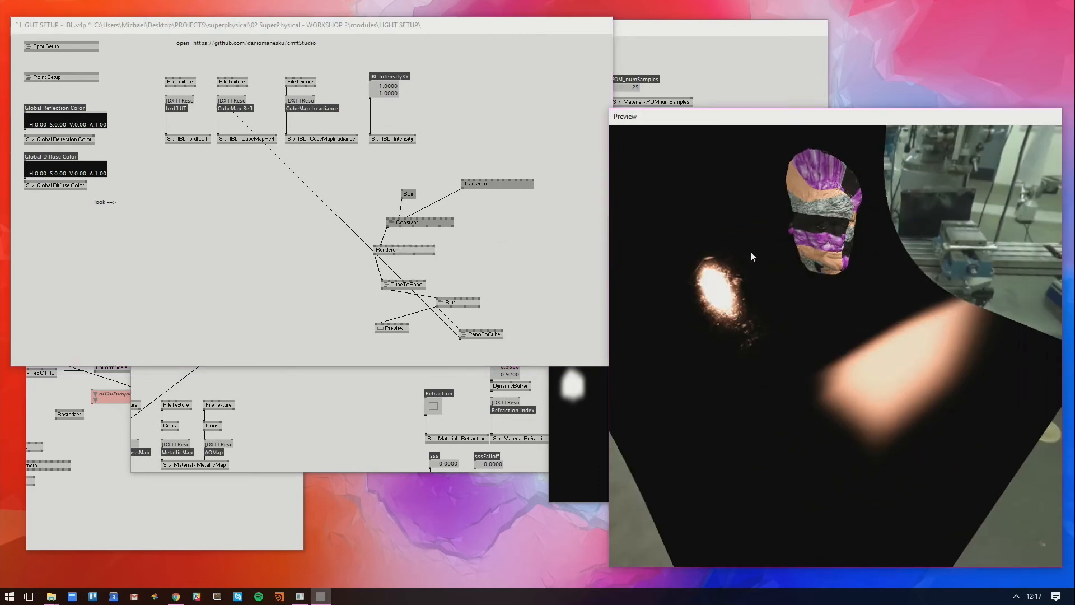
{"action": "left_click_drag", "start_coordinate": [398, 284], "coordinate": [391, 268]}
{"action": "mouse_move", "coordinate": [491, 276]}
{"action": "left_mouse_down"}
{"action": "mouse_move", "coordinate": [469, 303]}
{"action": "mouse_move", "coordinate": [412, 287]}
{"action": "left_mouse_up"}
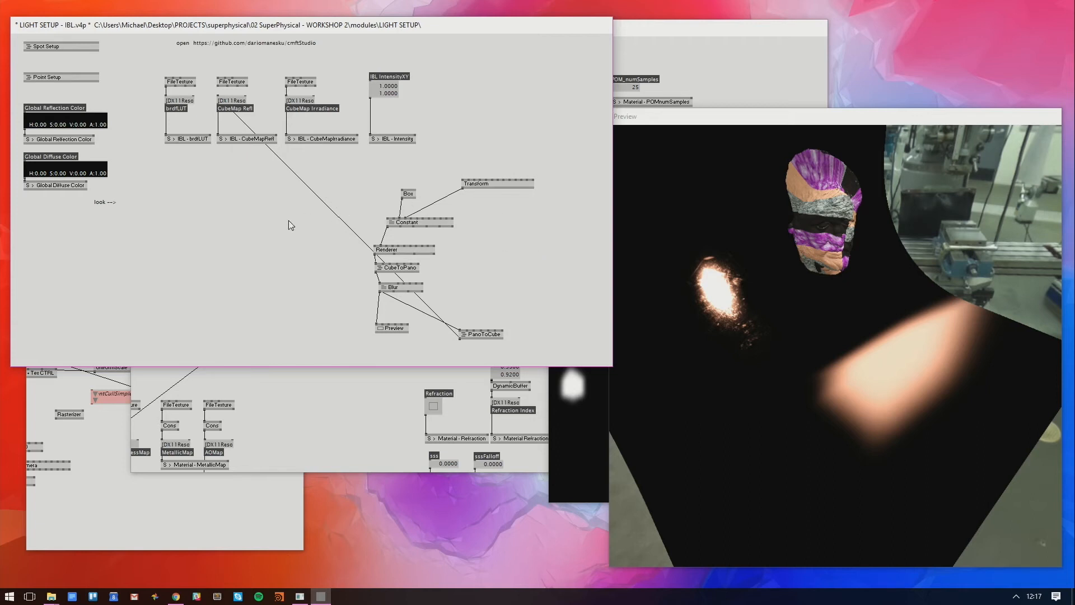
Restore the FileTexture as the CubeMap Refl source in place of PanoToCube, and compare the reflection with the panorama preview
{"action": "left_click", "coordinate": [218, 96]}
{"action": "left_click_drag", "start_coordinate": [764, 299], "coordinate": [877, 89]}
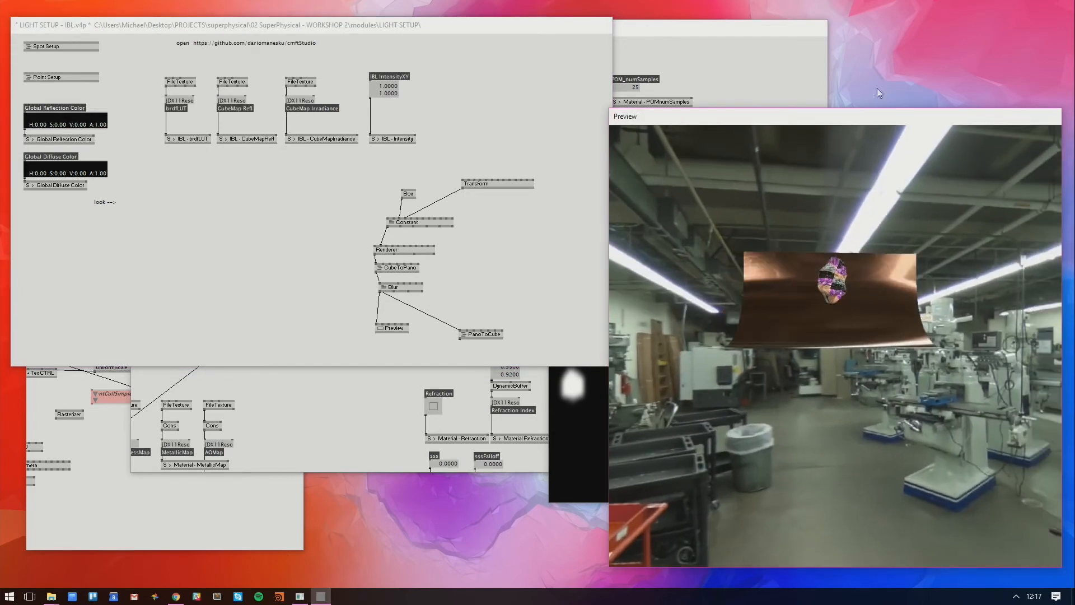
{"action": "left_click_drag", "start_coordinate": [877, 319], "coordinate": [928, 268]}
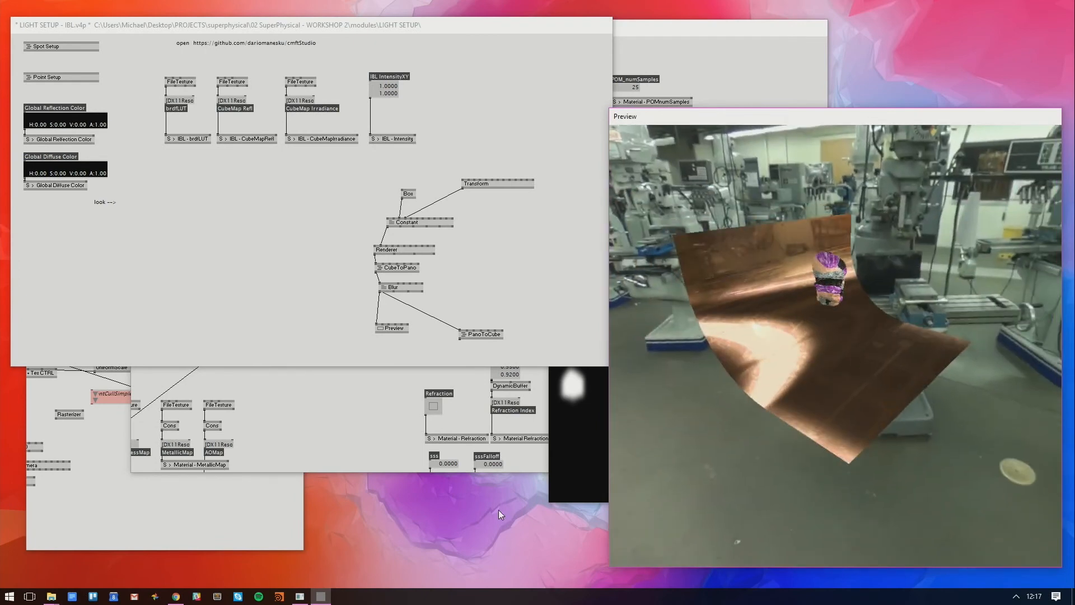
{"action": "left_click", "coordinate": [577, 451]}
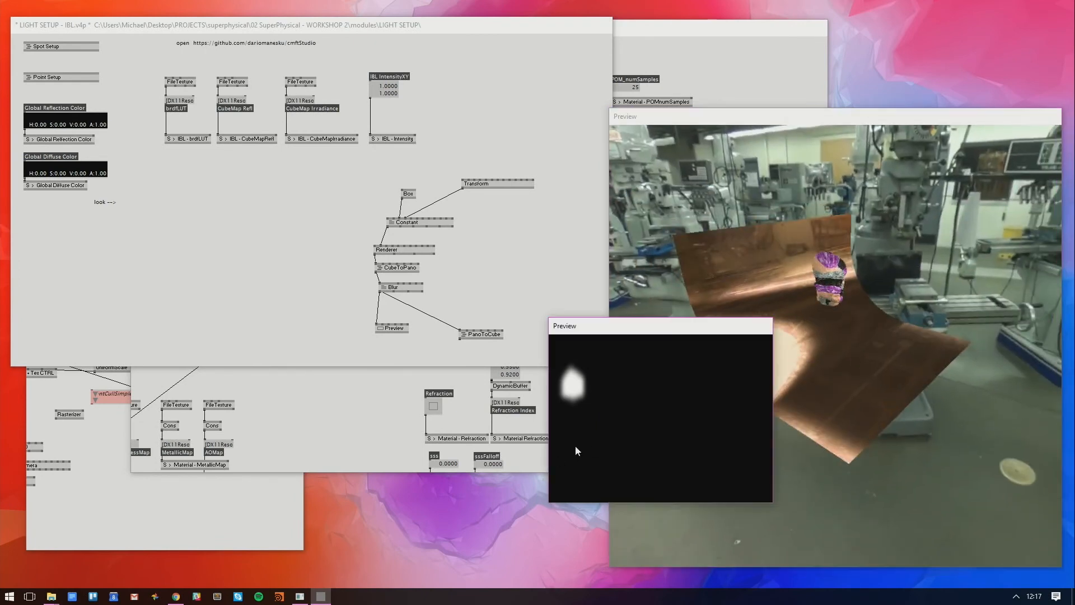
Switch to cmftStudio and view the skybox's info preview in the Latlong layout, then close the info
{"action": "left_click", "coordinate": [938, 354]}
{"action": "left_click", "coordinate": [306, 597]}
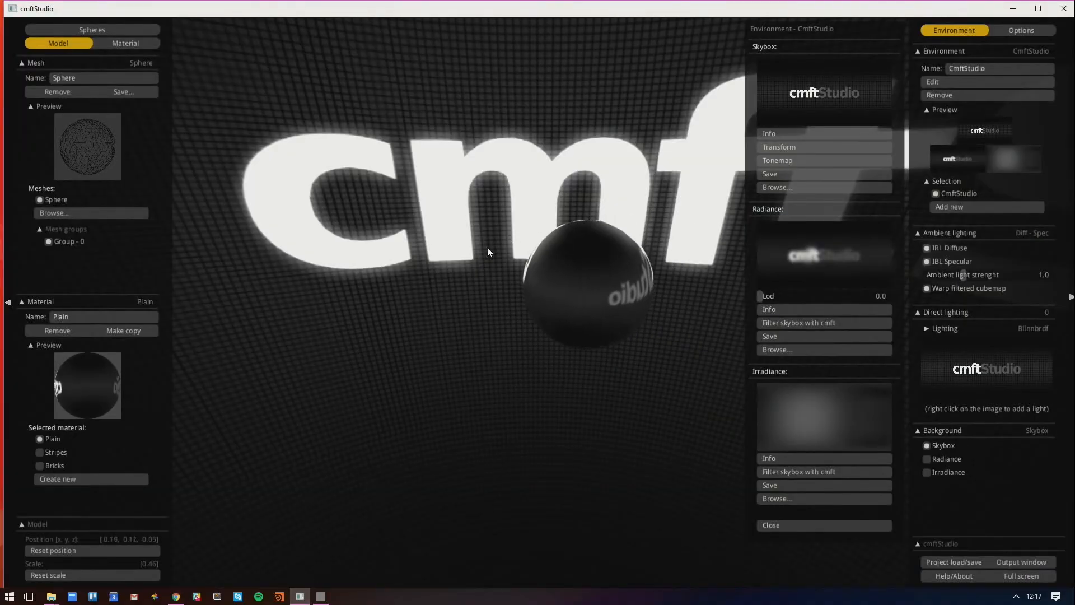
{"action": "left_click_drag", "start_coordinate": [487, 252], "coordinate": [604, 254]}
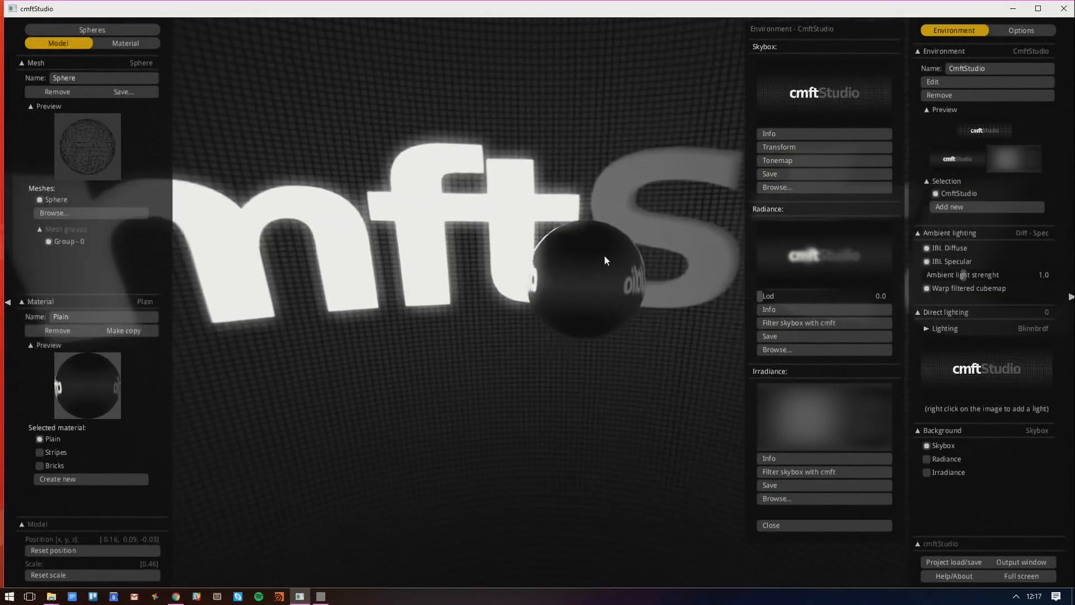
{"action": "left_click", "coordinate": [820, 98]}
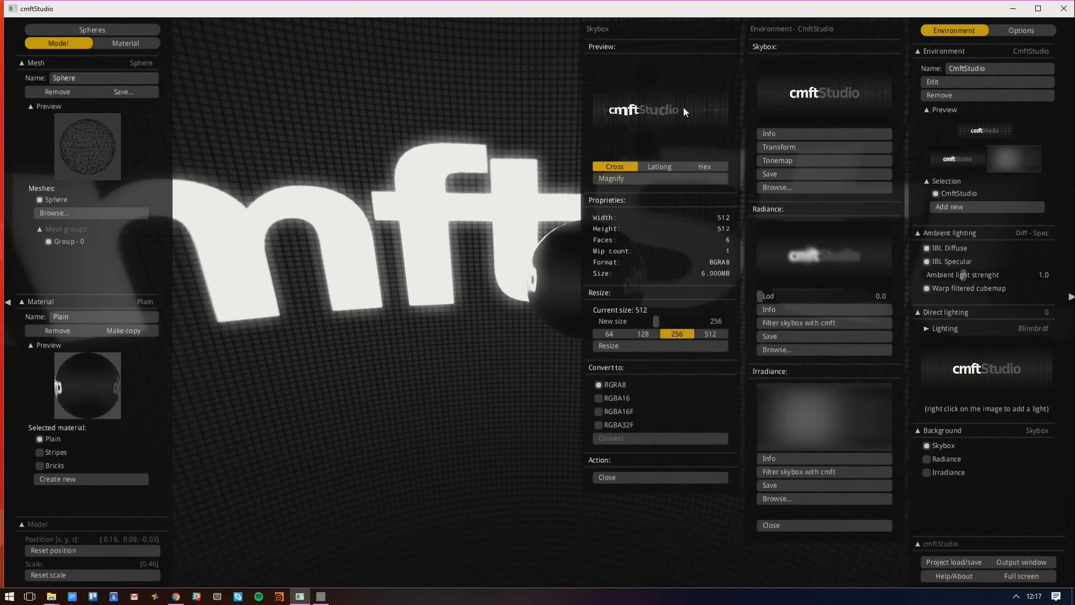
{"action": "left_click", "coordinate": [660, 166]}
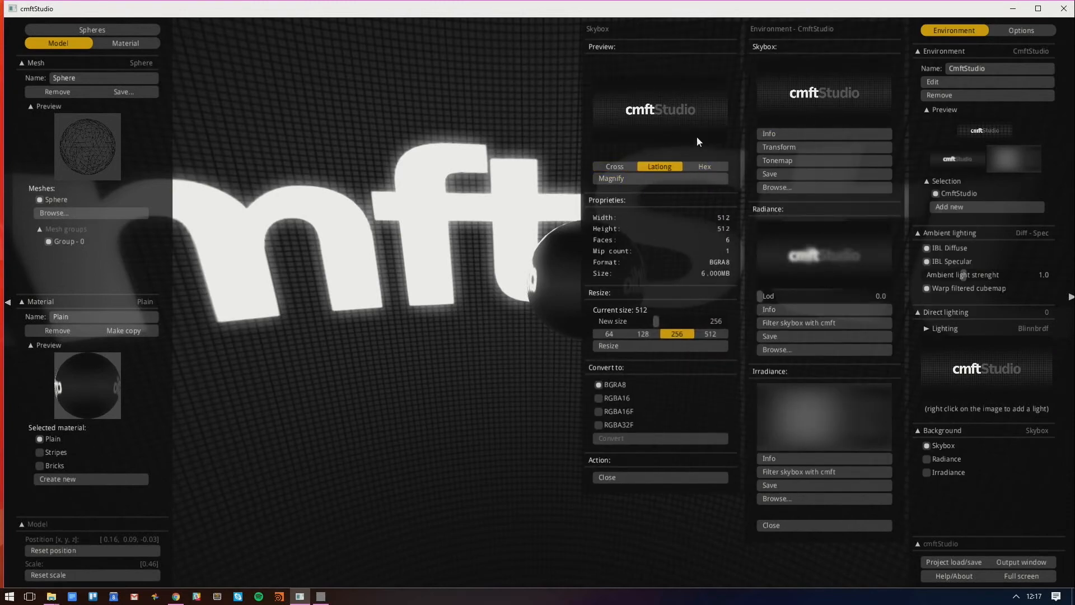
{"action": "left_click", "coordinate": [670, 477]}
Dismiss the skybox file browser and maximize the cmftStudio window
{"action": "left_click", "coordinate": [775, 188]}
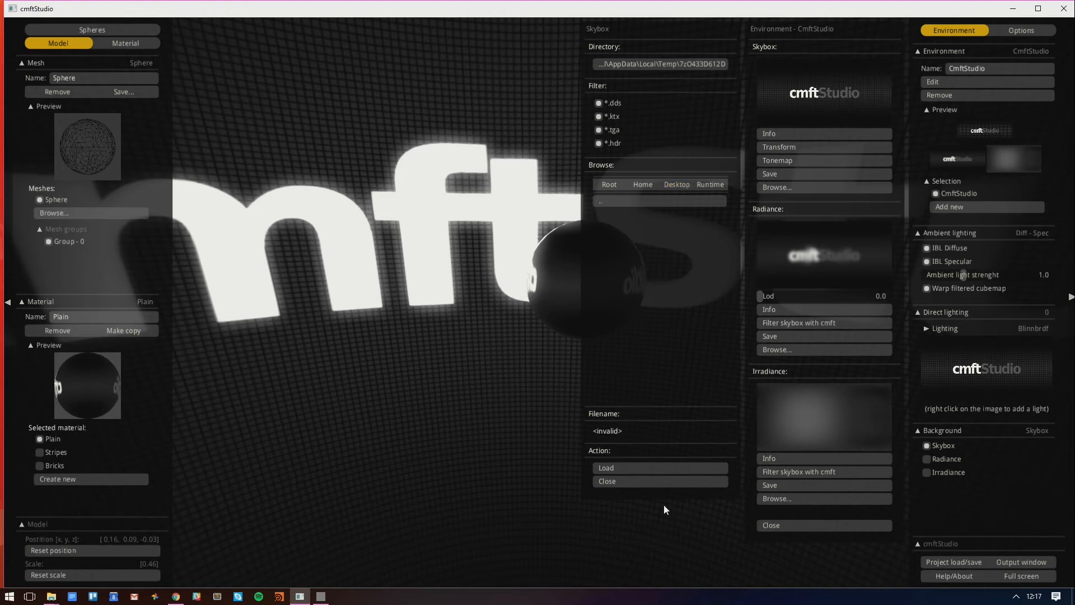
{"action": "left_click", "coordinate": [669, 481]}
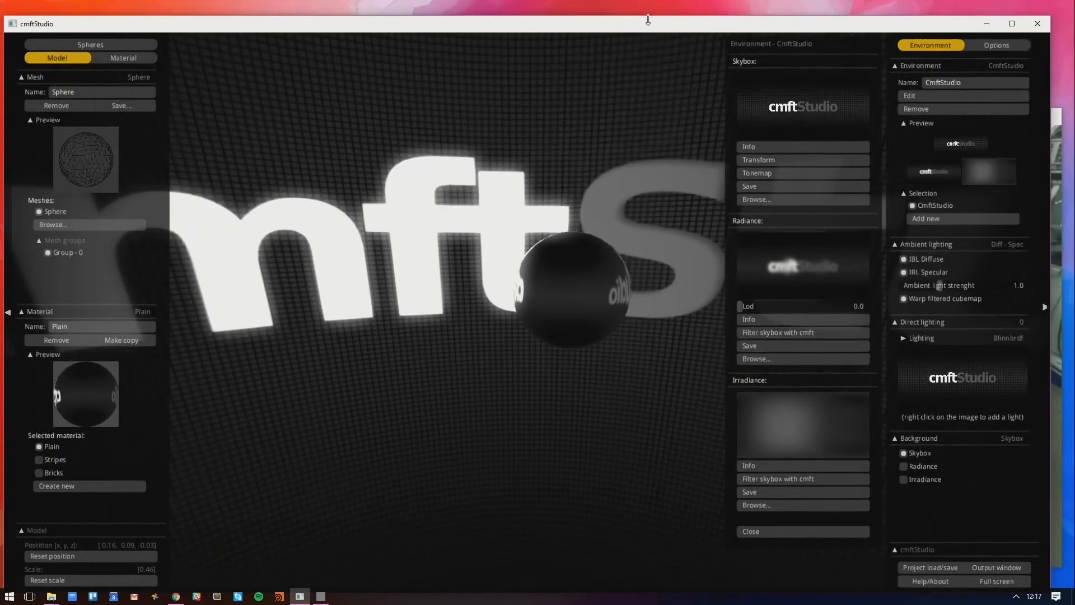
{"action": "left_click_drag", "start_coordinate": [654, 4], "coordinate": [662, 41]}
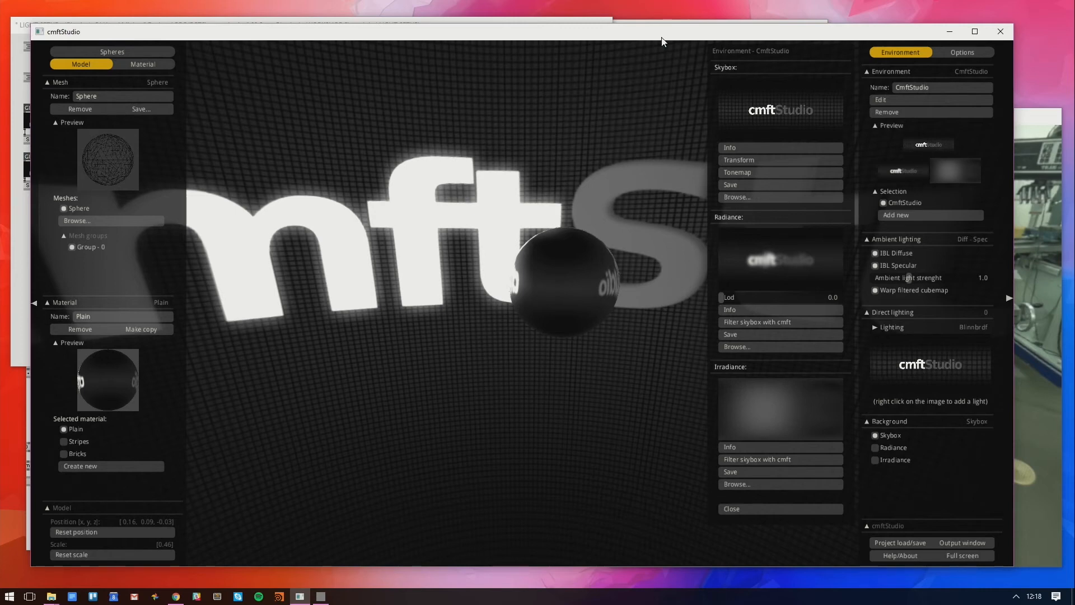
{"action": "left_click", "coordinate": [739, 197]}
{"action": "left_click_drag", "start_coordinate": [653, 32], "coordinate": [644, 0]}
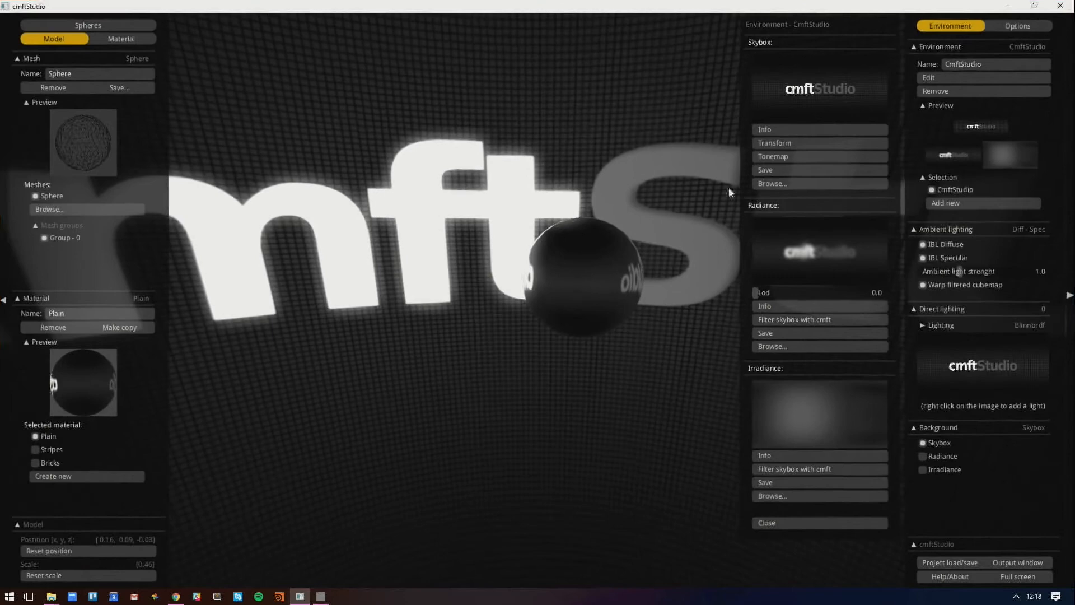
Reopen the skybox file browser and look through the folders on the Desktop and at the C: root
{"action": "left_click", "coordinate": [780, 184]}
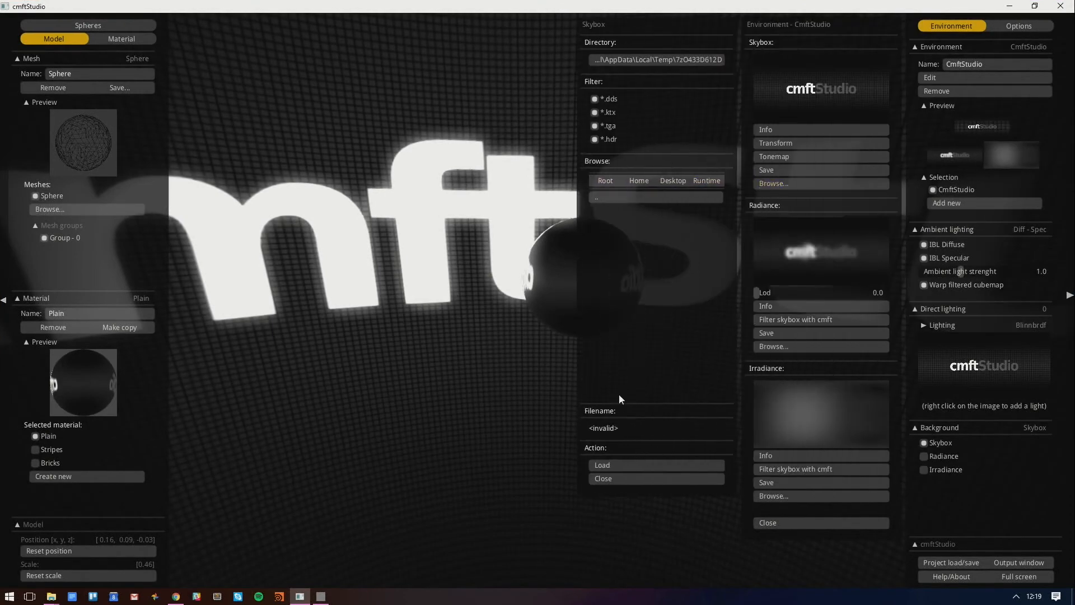
{"action": "left_click", "coordinate": [611, 182]}
{"action": "left_click", "coordinate": [671, 181]}
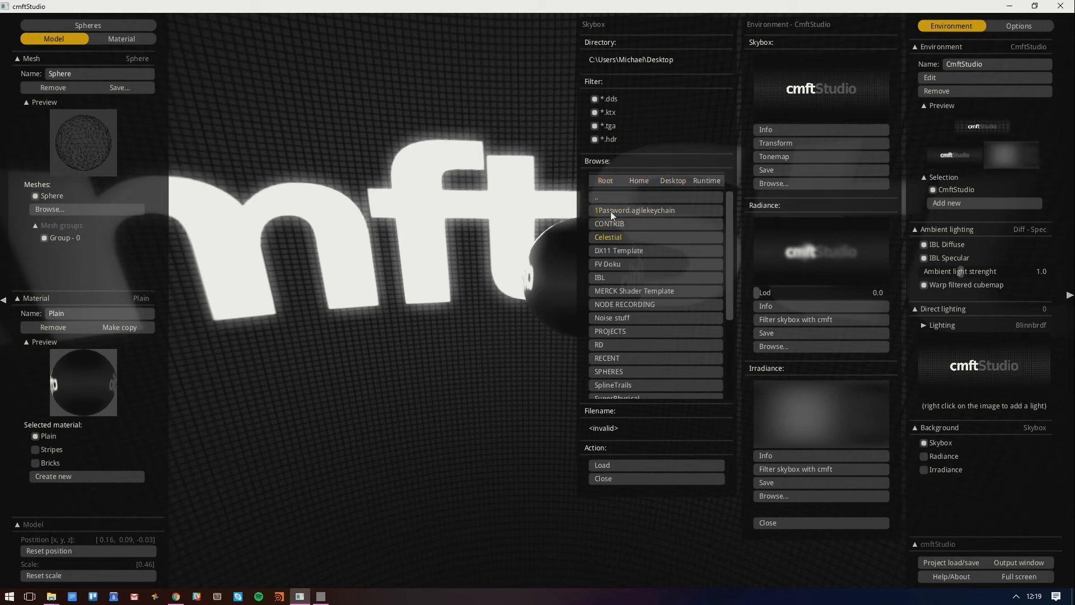
{"action": "left_click", "coordinate": [607, 180]}
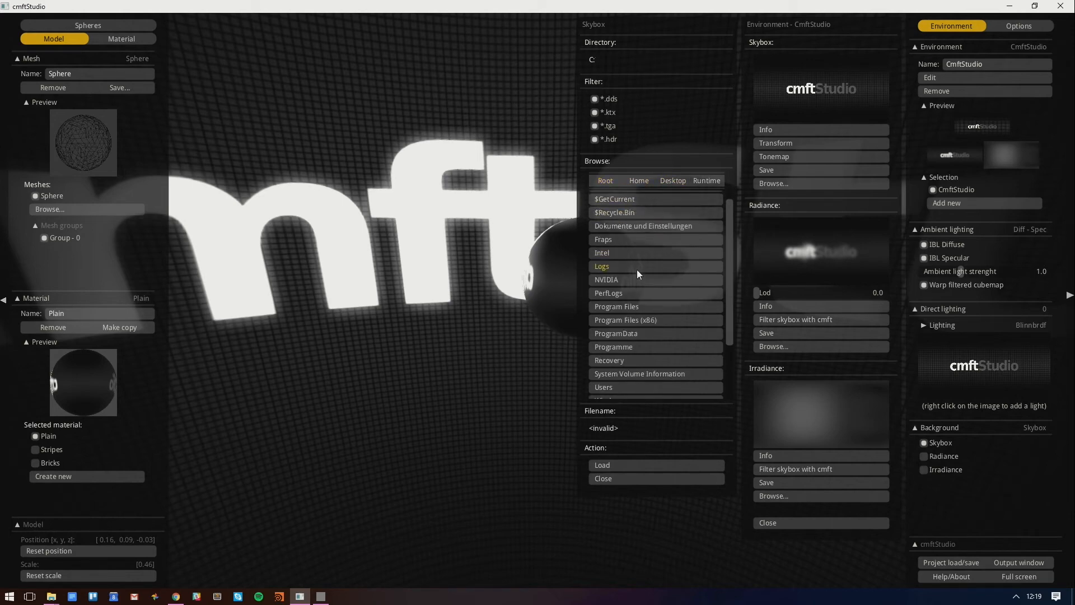
{"action": "scroll", "coordinate": [633, 266], "scroll_direction": "down", "scroll_amount": 1}
{"action": "scroll", "coordinate": [630, 261], "scroll_direction": "down", "scroll_amount": 3}
{"action": "scroll", "coordinate": [651, 199], "scroll_direction": "up", "scroll_amount": 4}
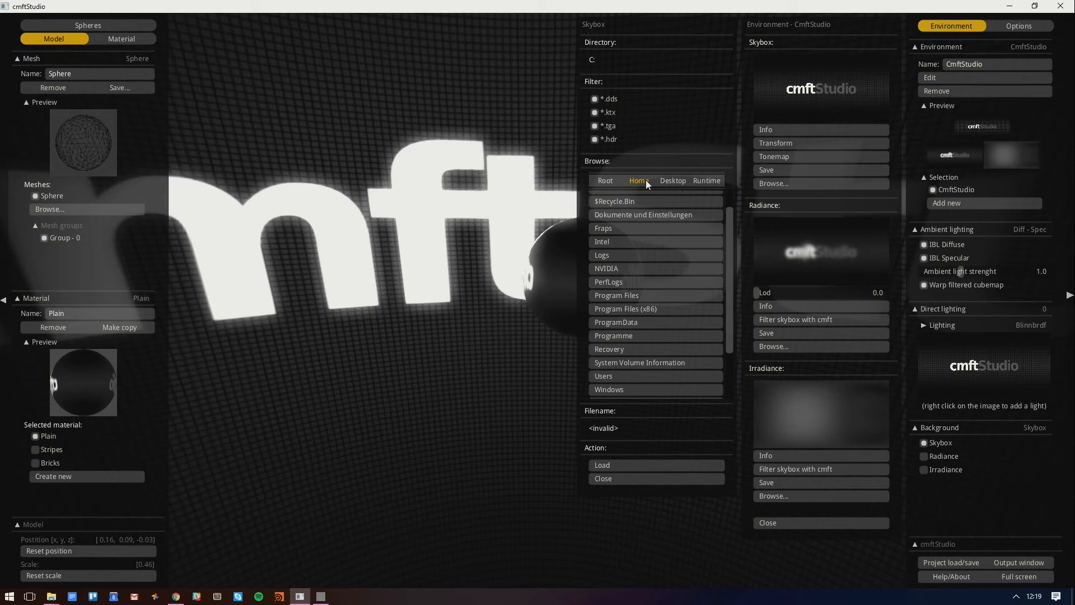
Navigate the skybox file browser from the Desktop to the SuperPhysical\Assets\IBL folder
{"action": "left_click", "coordinate": [646, 180]}
{"action": "left_click", "coordinate": [671, 179]}
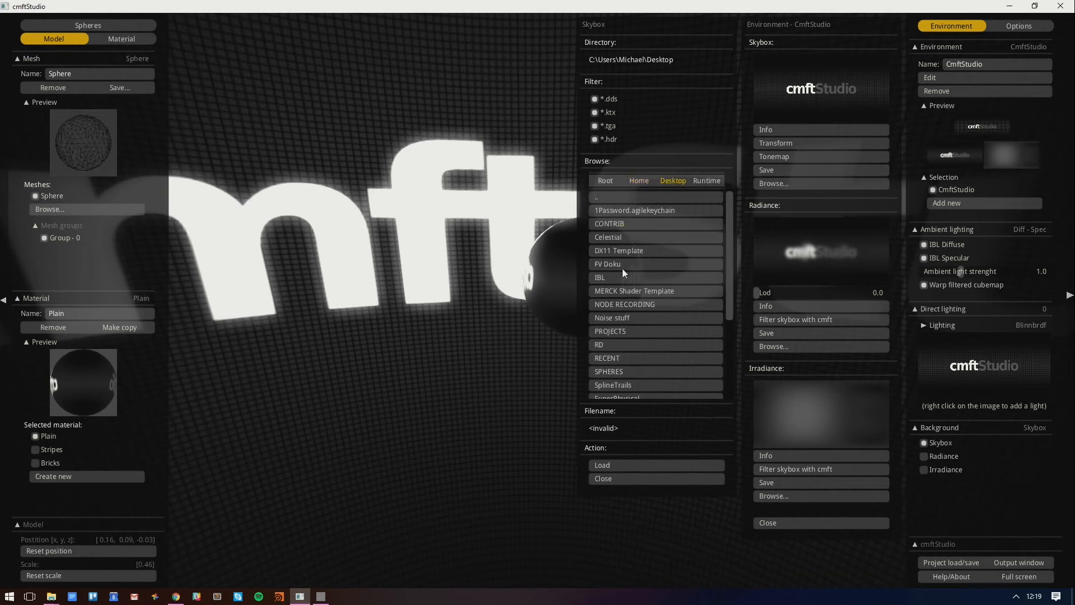
{"action": "scroll", "coordinate": [621, 311], "scroll_direction": "down", "scroll_amount": 2}
{"action": "scroll", "coordinate": [627, 319], "scroll_direction": "down", "scroll_amount": 2}
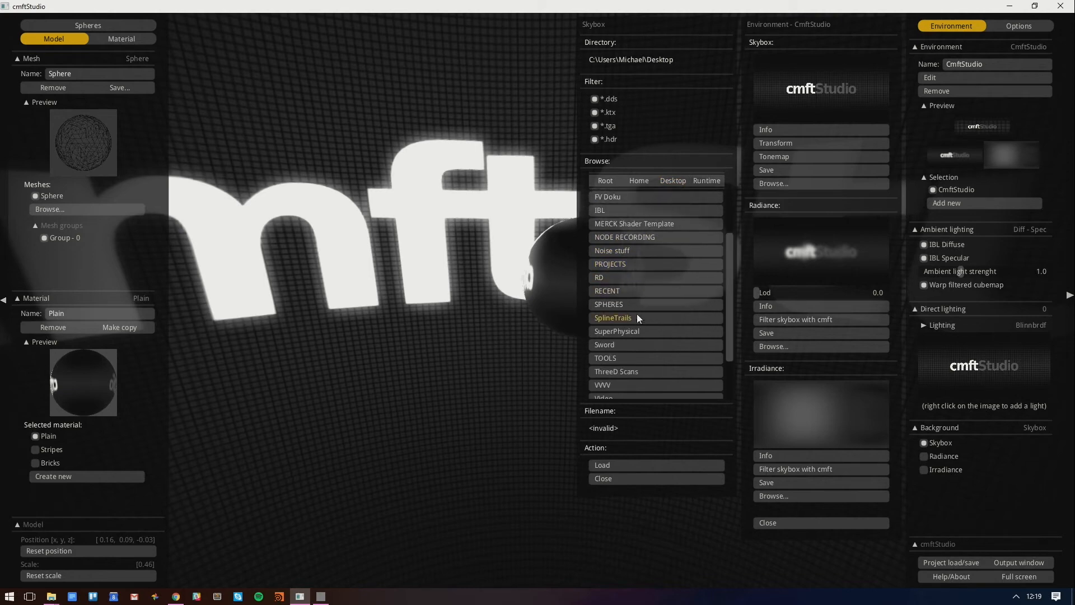
{"action": "scroll", "coordinate": [654, 273], "scroll_direction": "down", "scroll_amount": 3}
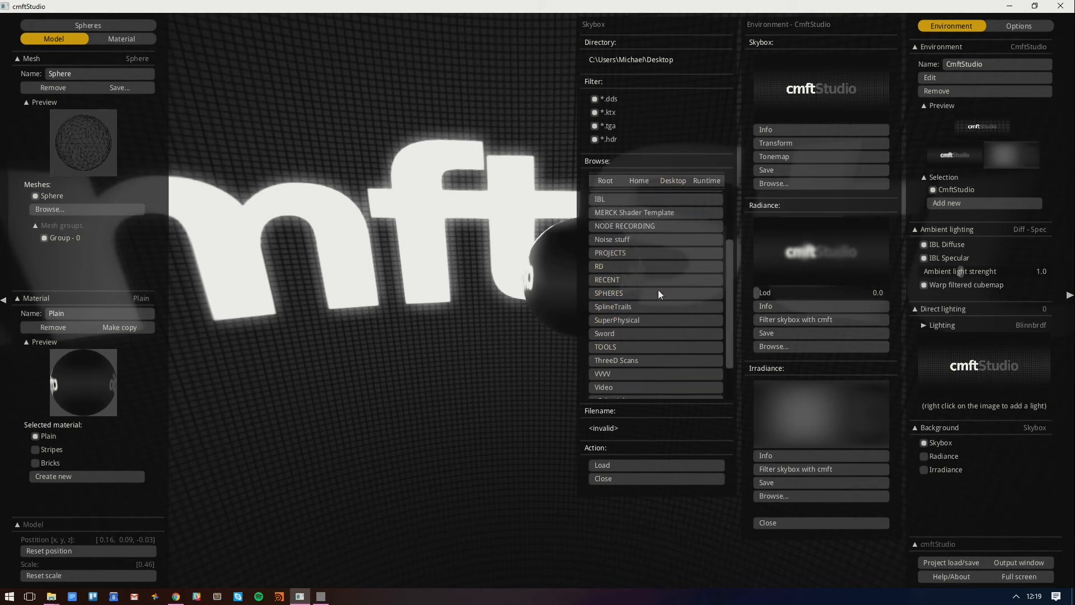
{"action": "left_click", "coordinate": [636, 320]}
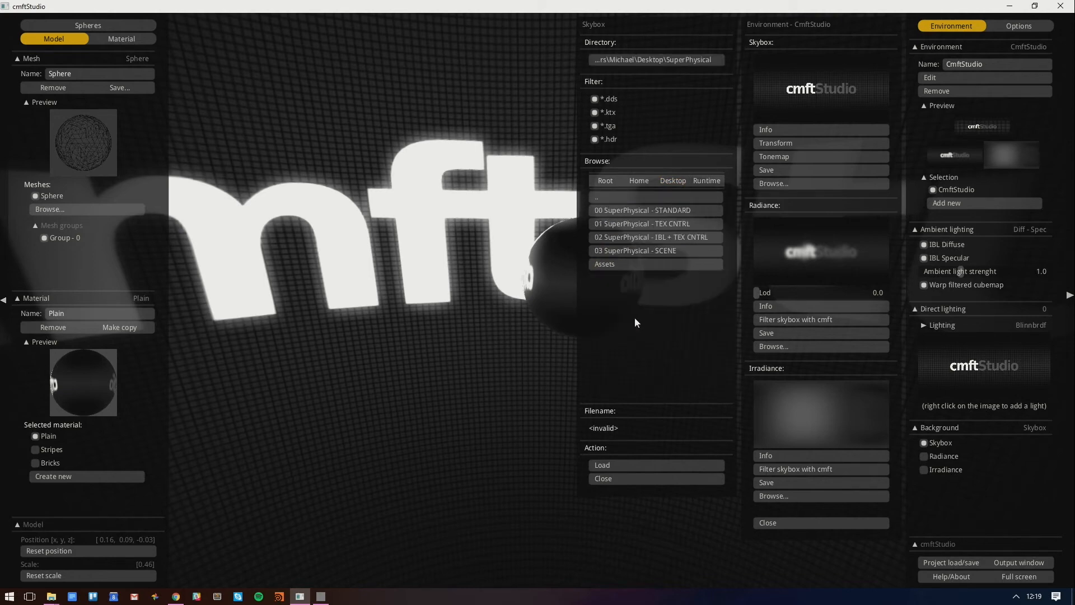
{"action": "left_click", "coordinate": [628, 263]}
{"action": "left_click", "coordinate": [608, 215]}
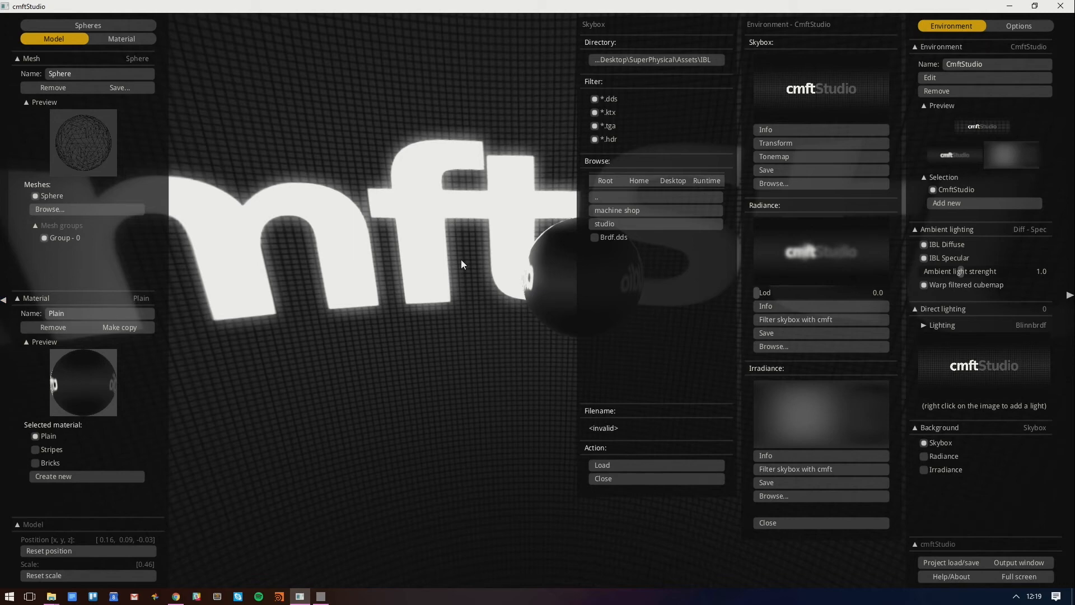
Examine the cubemap files in the studio and machine shop folders, then close the browser without loading anything
{"action": "double_click", "coordinate": [605, 224]}
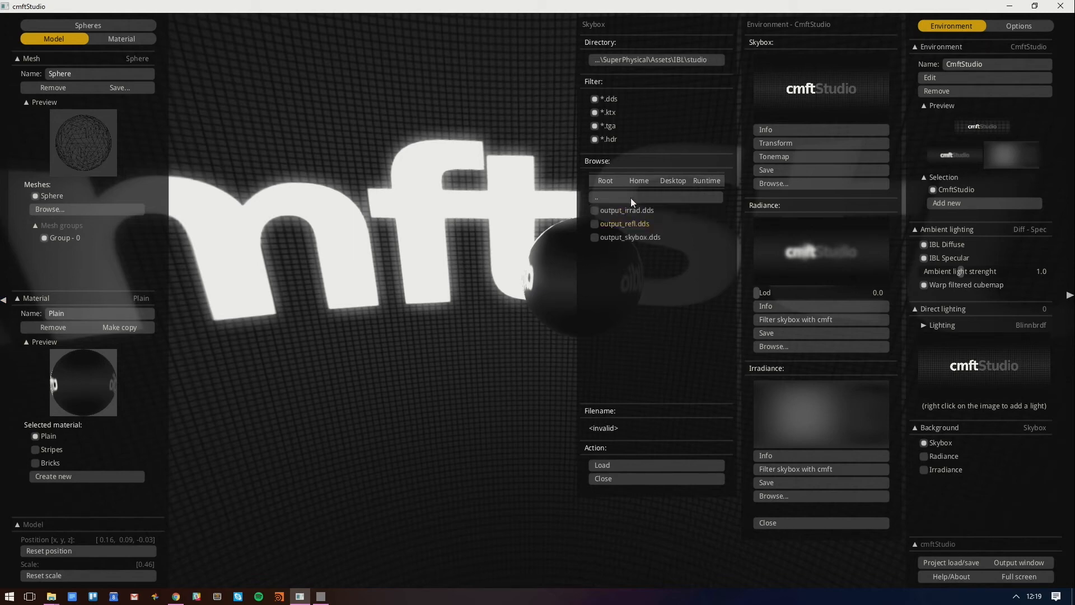
{"action": "double_click", "coordinate": [627, 197]}
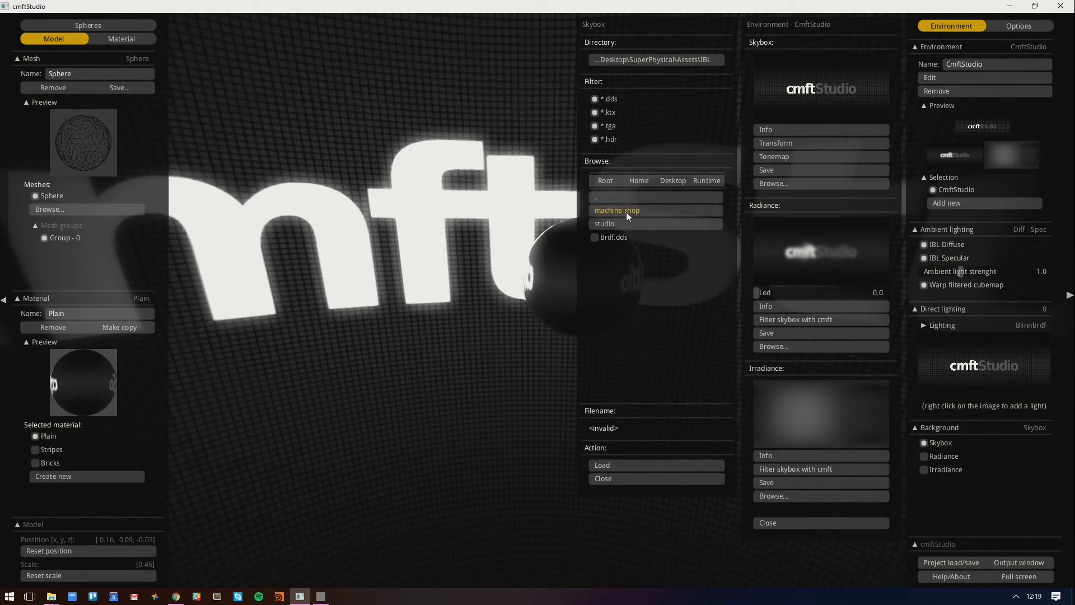
{"action": "double_click", "coordinate": [621, 209]}
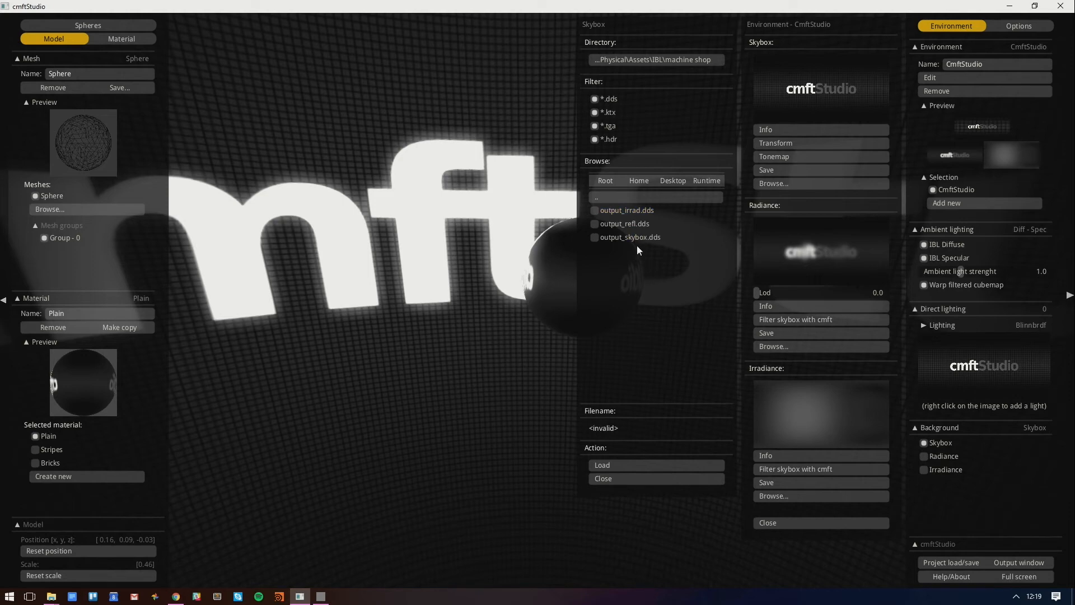
{"action": "double_click", "coordinate": [630, 197]}
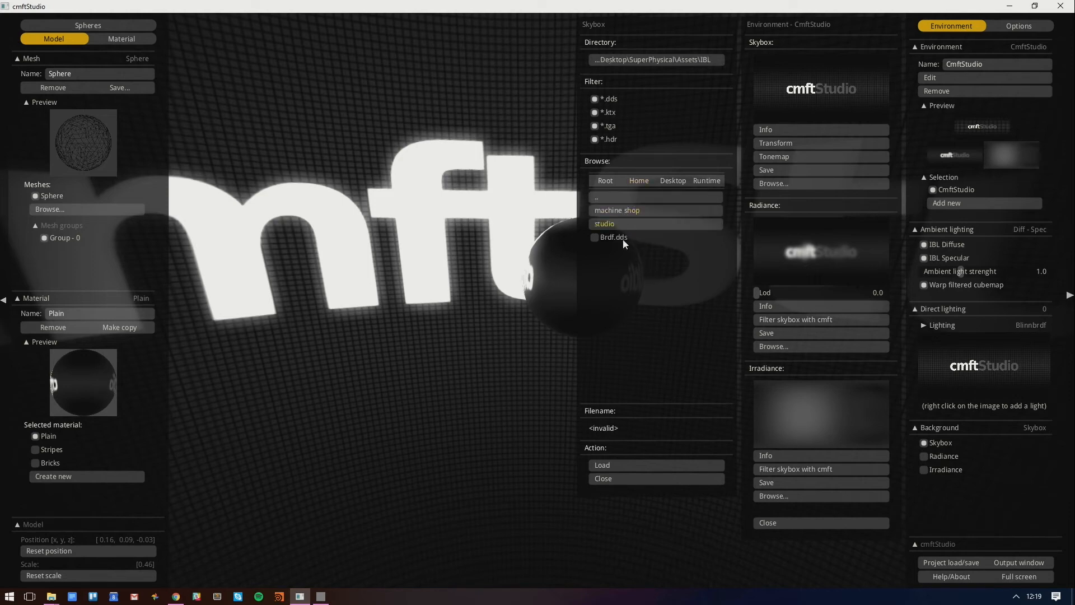
{"action": "double_click", "coordinate": [617, 224]}
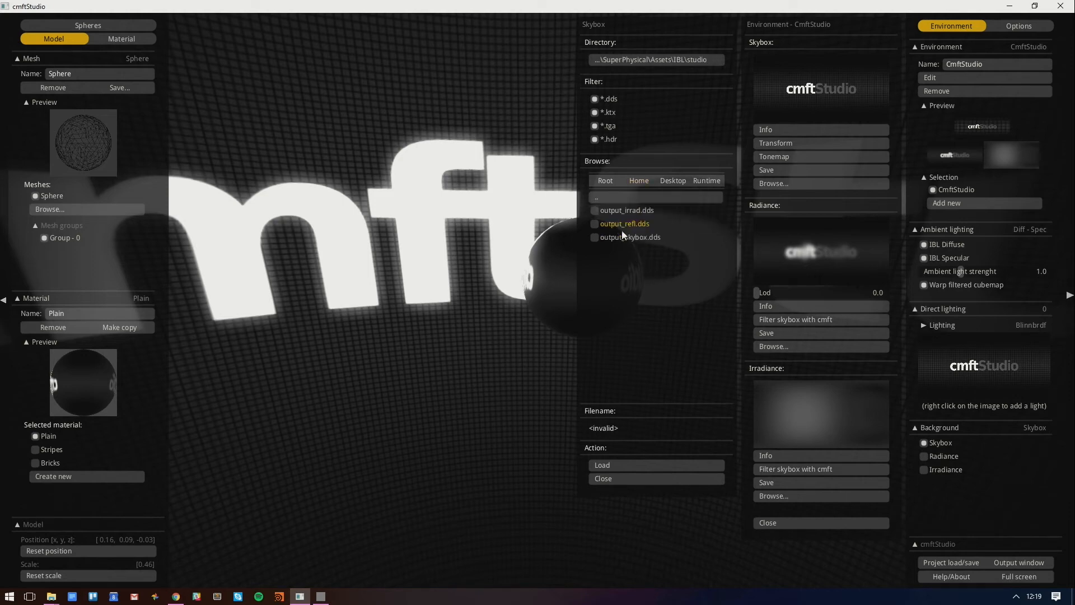
{"action": "double_click", "coordinate": [627, 200]}
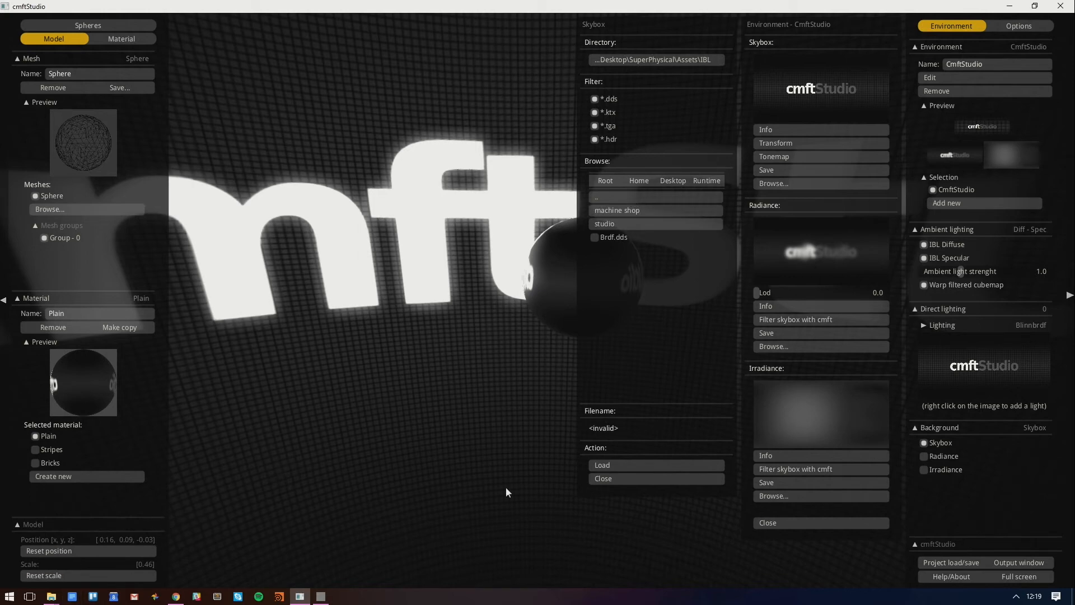
{"action": "left_click", "coordinate": [604, 478]}
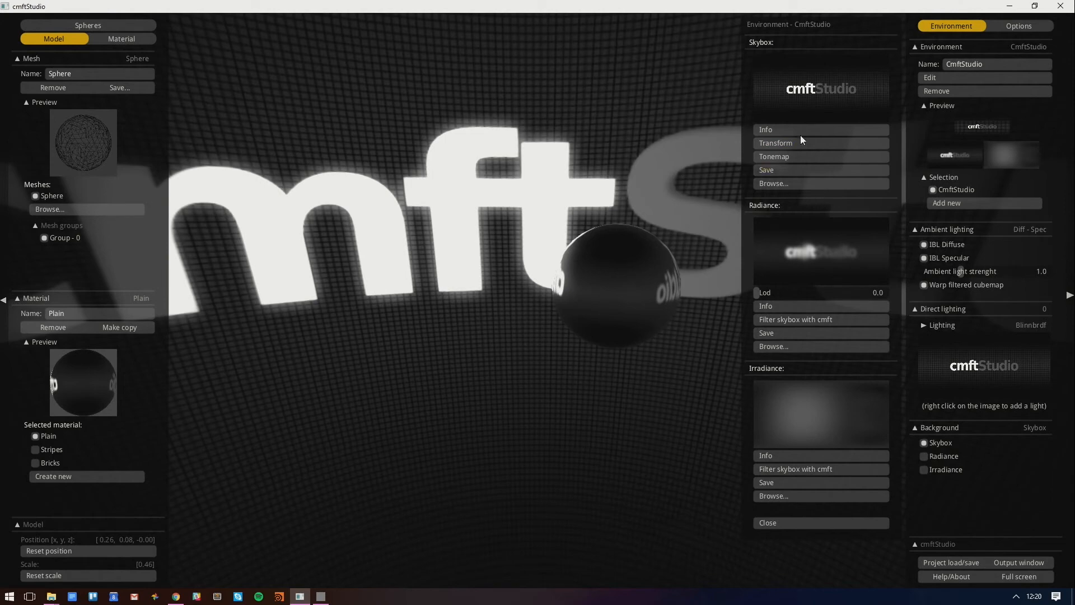
Check the skybox info, then filter the skybox into the radiance map with result size 256 and 7 mipmaps
{"action": "left_click", "coordinate": [811, 102]}
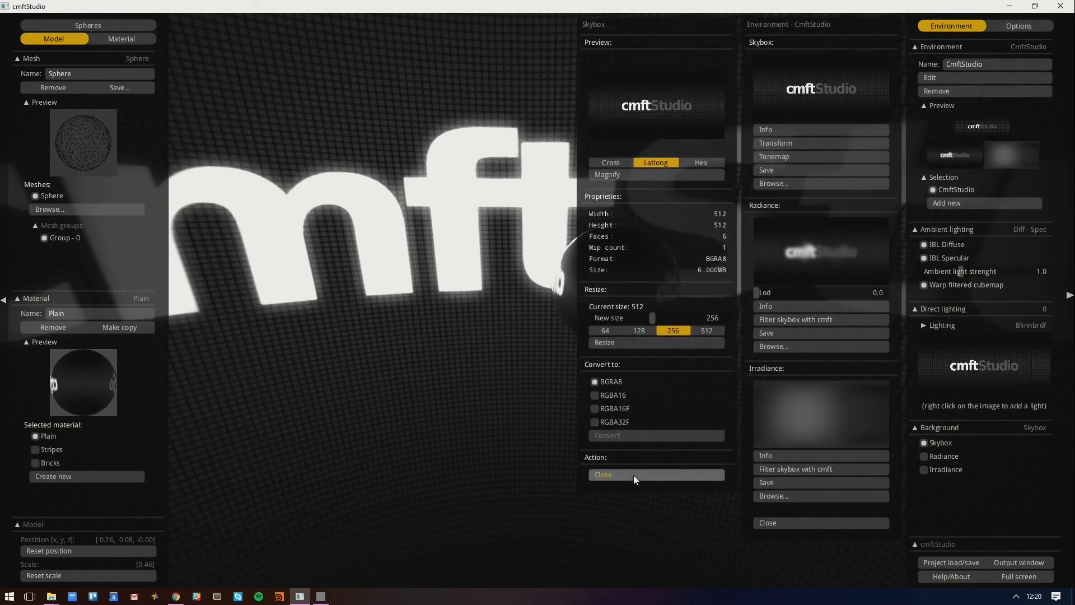
{"action": "left_click", "coordinate": [633, 475]}
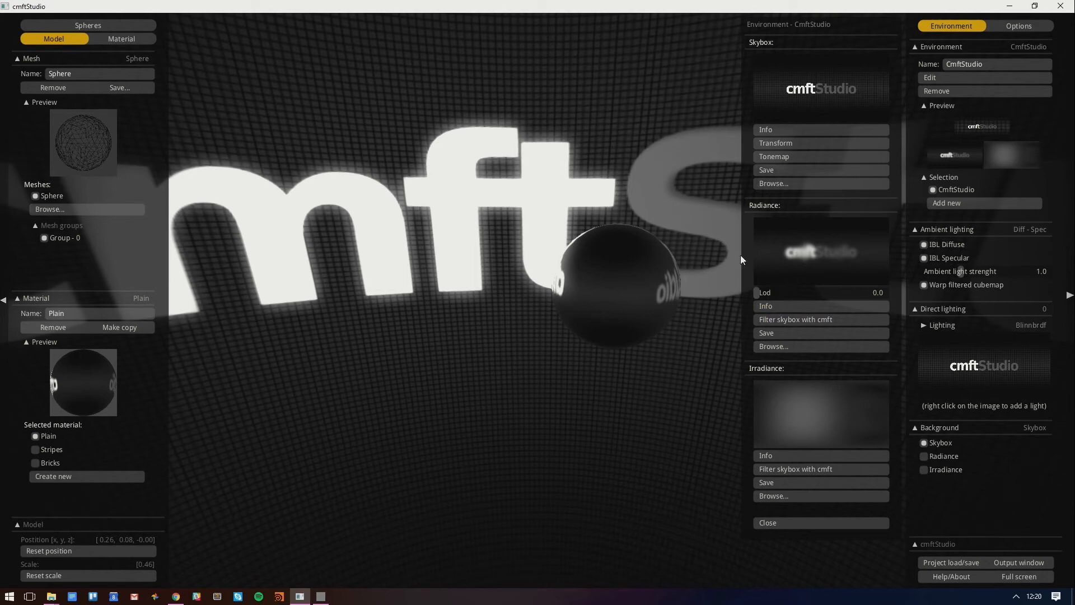
{"action": "left_click", "coordinate": [797, 319]}
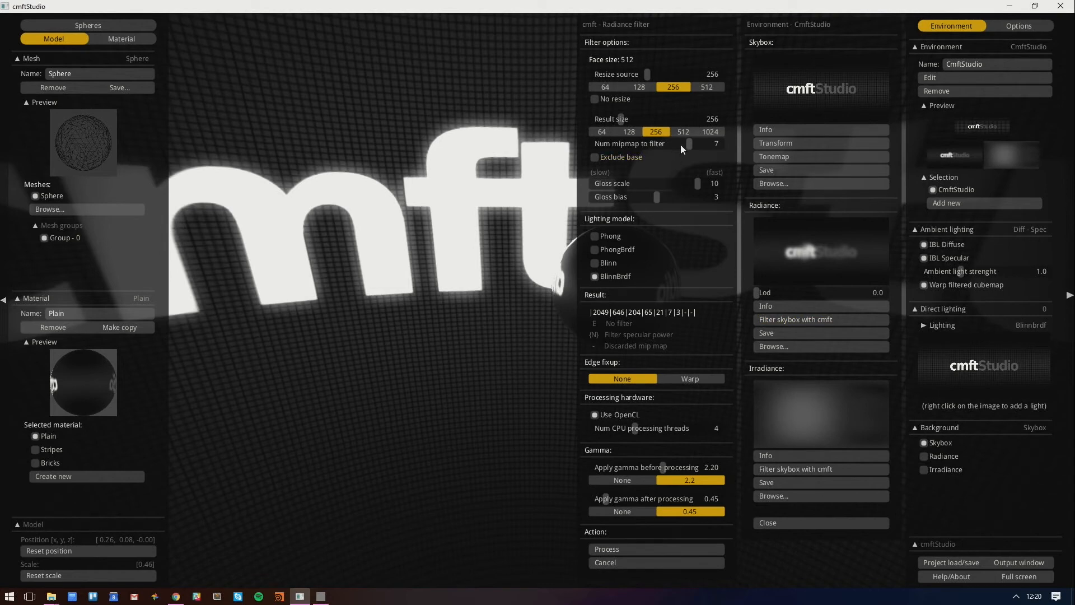
{"action": "left_click", "coordinate": [714, 132]}
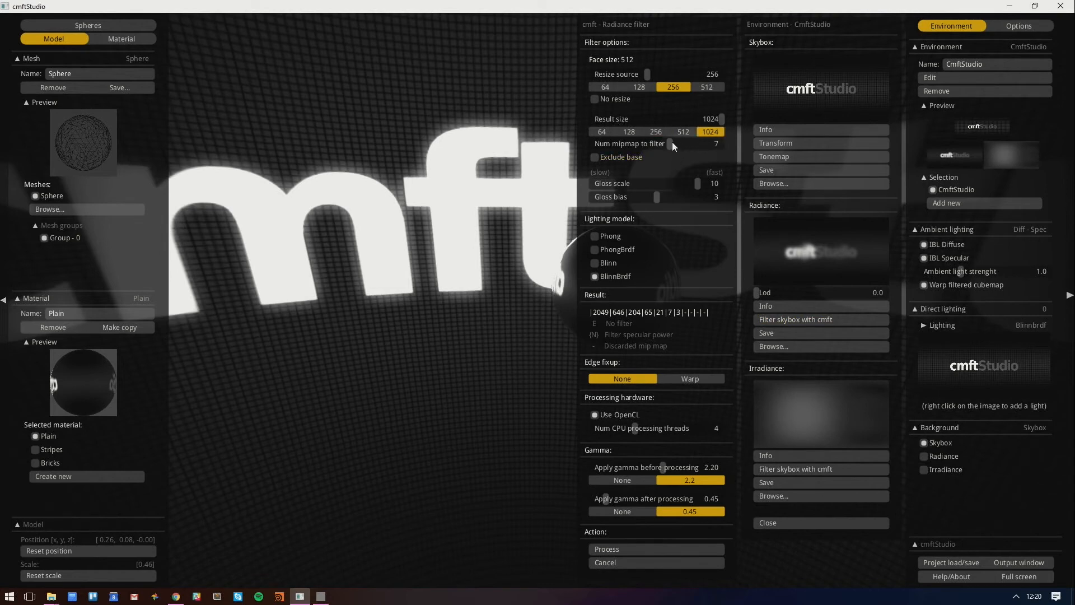
{"action": "mouse_move", "coordinate": [671, 143]}
{"action": "left_mouse_down"}
{"action": "mouse_move", "coordinate": [707, 146]}
{"action": "mouse_move", "coordinate": [684, 152]}
{"action": "left_mouse_up"}
{"action": "left_click", "coordinate": [659, 132]}
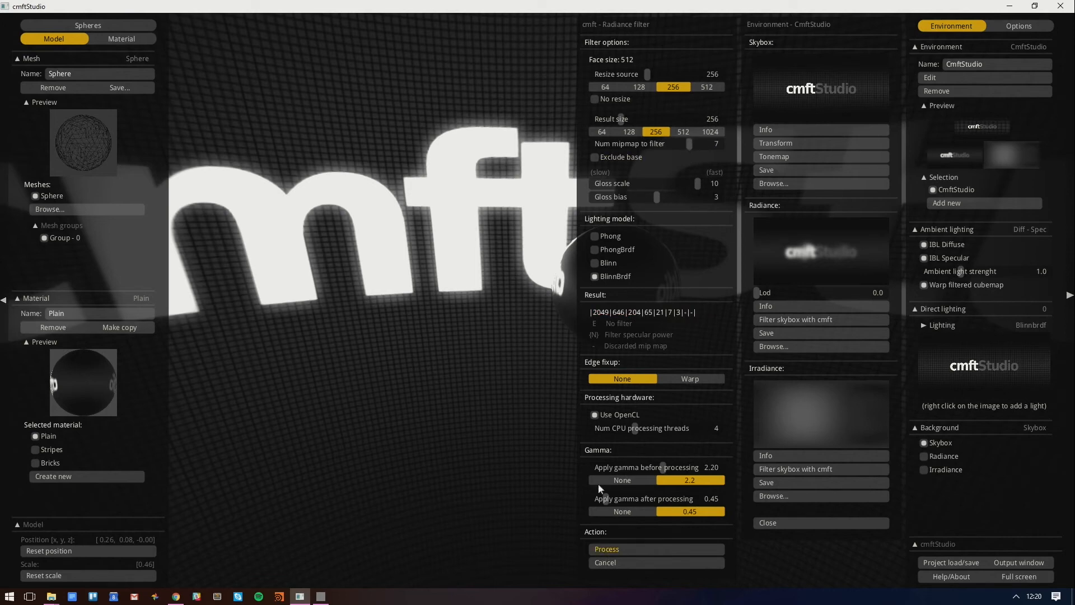
{"action": "left_click", "coordinate": [610, 550]}
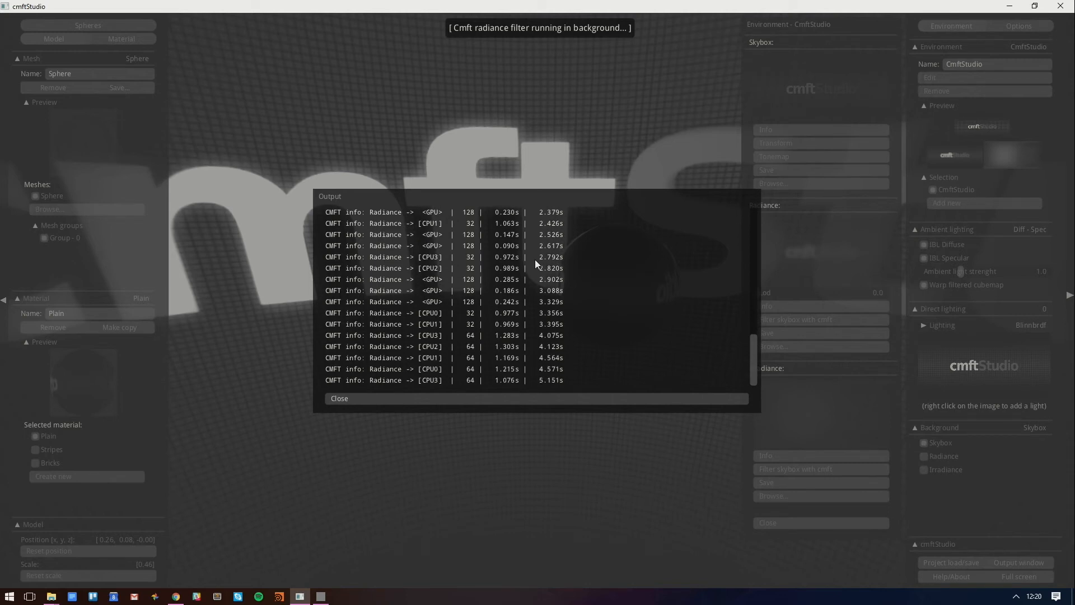
Scroll through the radiance filter's output log, then minimize cmftStudio
{"action": "scroll", "coordinate": [563, 301], "scroll_direction": "up", "scroll_amount": 1}
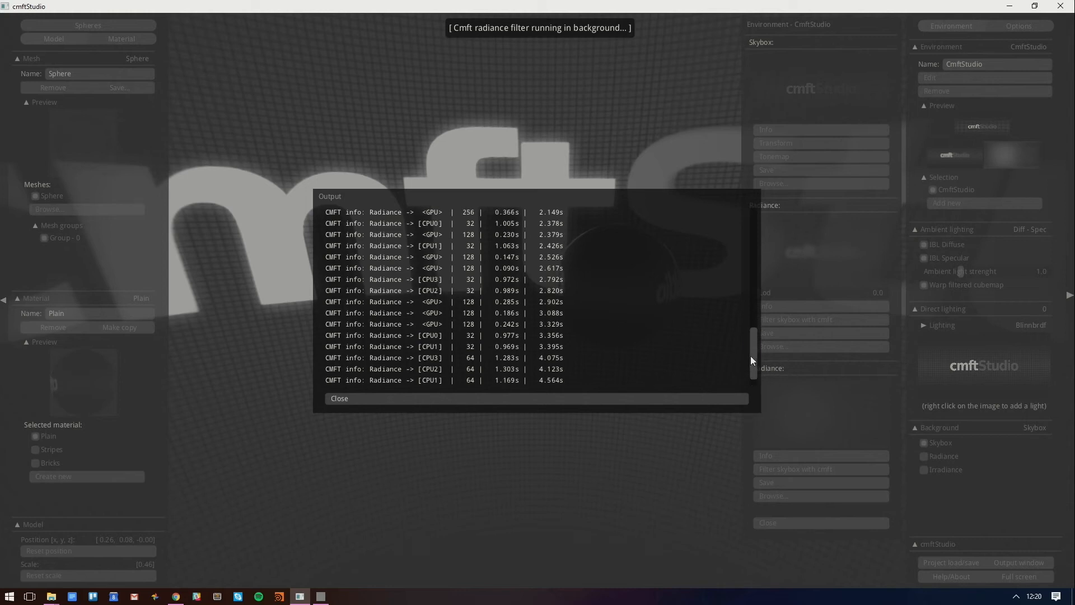
{"action": "scroll", "coordinate": [754, 381], "scroll_direction": "down", "scroll_amount": 1}
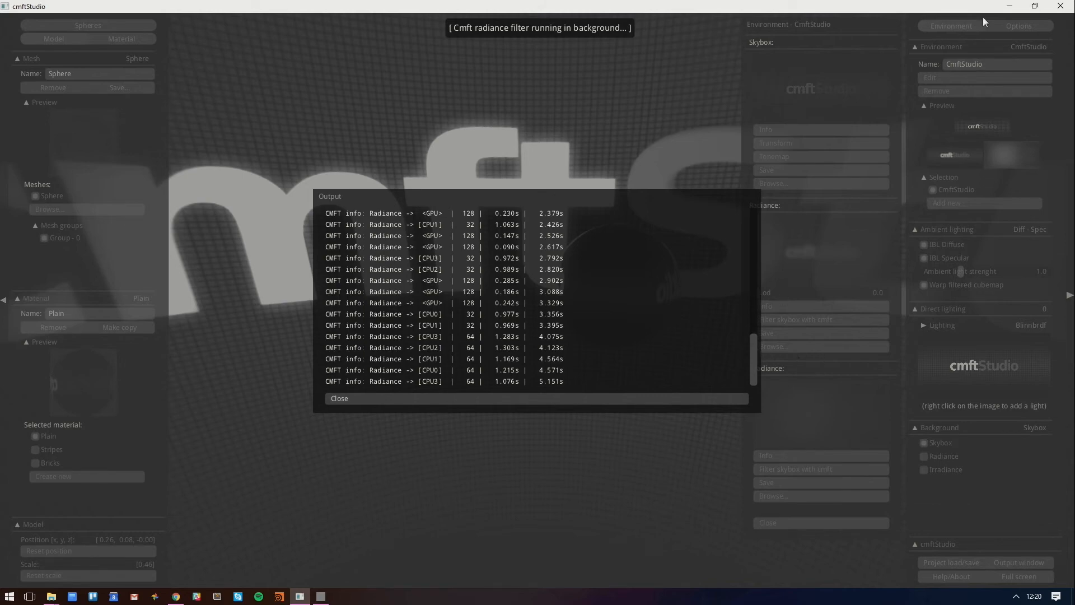
{"action": "left_click", "coordinate": [1009, 6]}
Shrink the LIGHT SETUP - IBL patch window in vvvv and inspect the head and copper surface reflections up close
{"action": "left_click", "coordinate": [38, 325]}
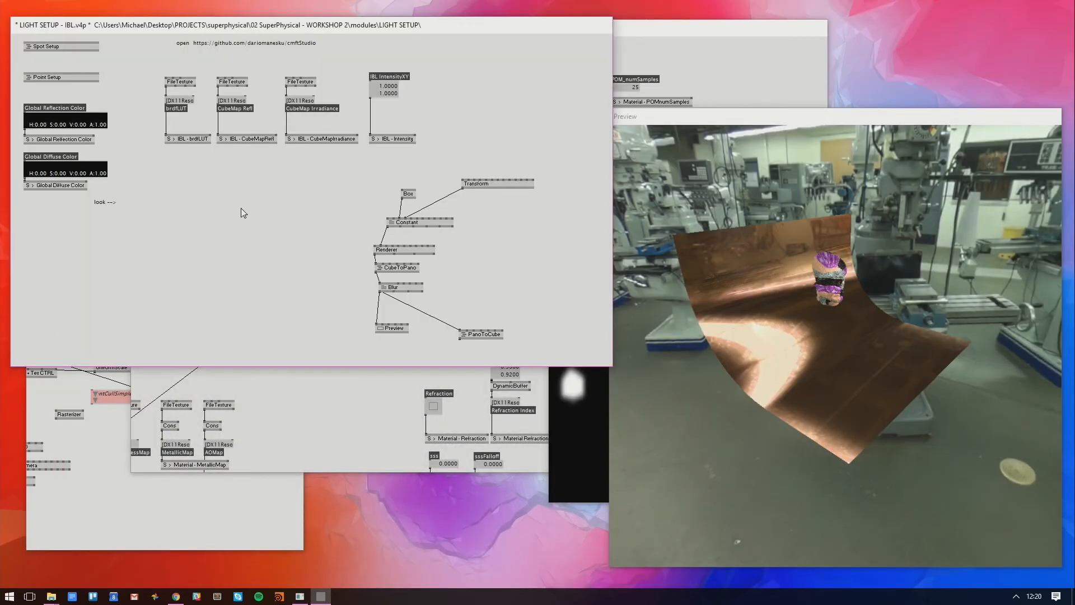
{"action": "scroll", "coordinate": [240, 211], "scroll_direction": "up", "scroll_amount": 1}
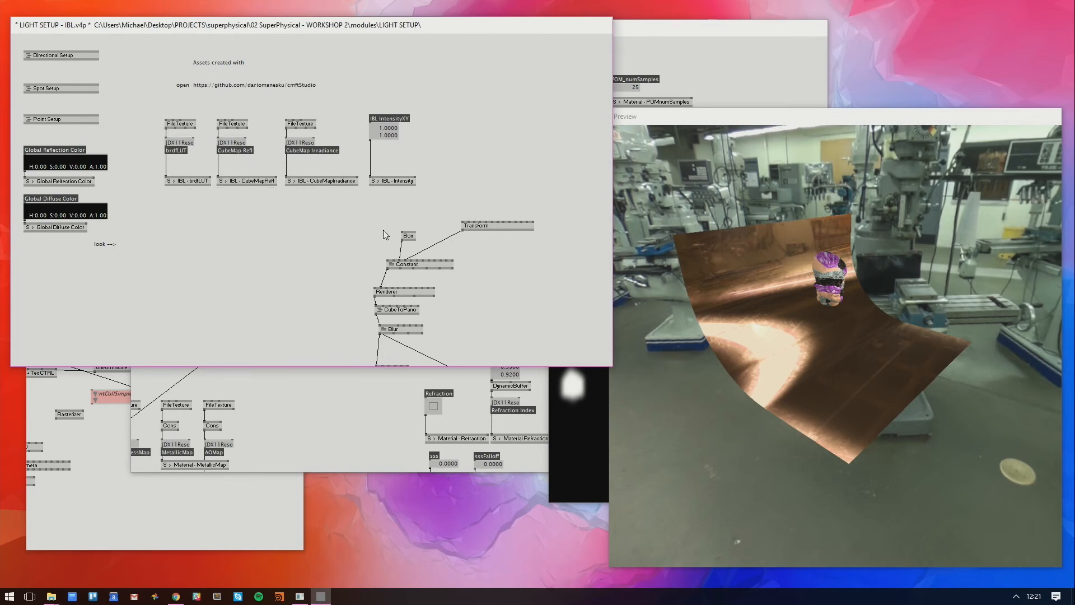
{"action": "left_click_drag", "start_coordinate": [611, 368], "coordinate": [138, 262]}
{"action": "left_click_drag", "start_coordinate": [684, 278], "coordinate": [902, 445]}
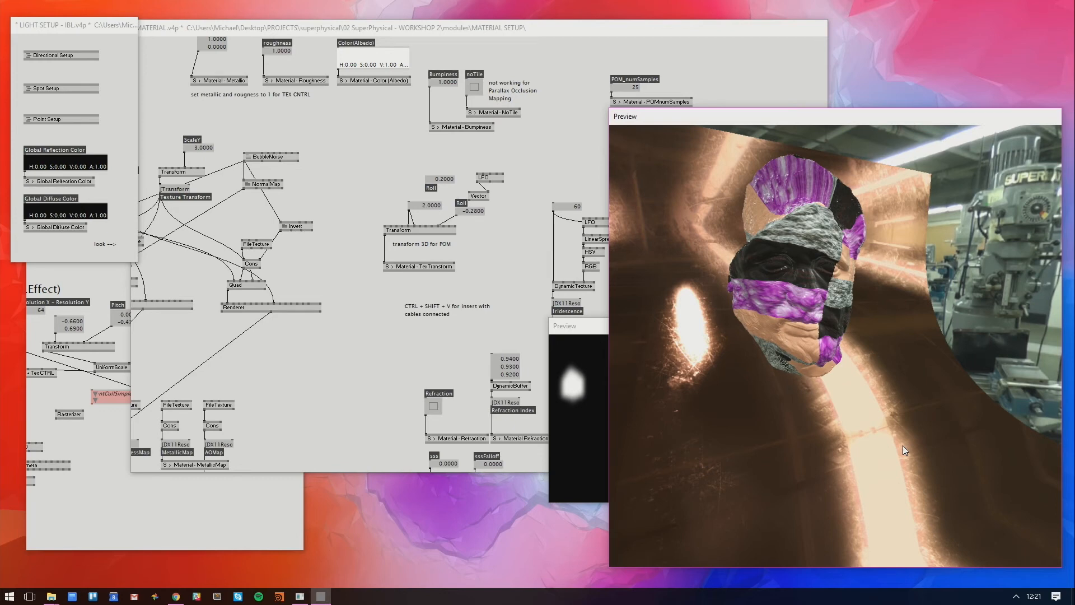
Bring the main SuperPhysical patch forward and adjust the position of the SuperToneMapping node between the Renderer and Preview
{"action": "left_click", "coordinate": [213, 515]}
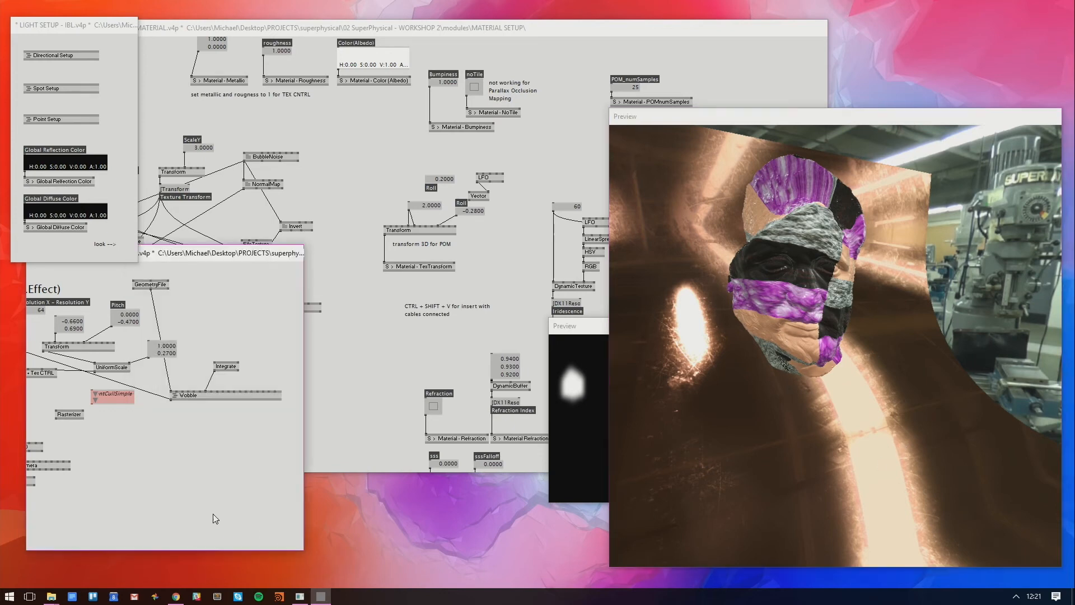
{"action": "left_click_drag", "start_coordinate": [135, 470], "coordinate": [133, 482]}
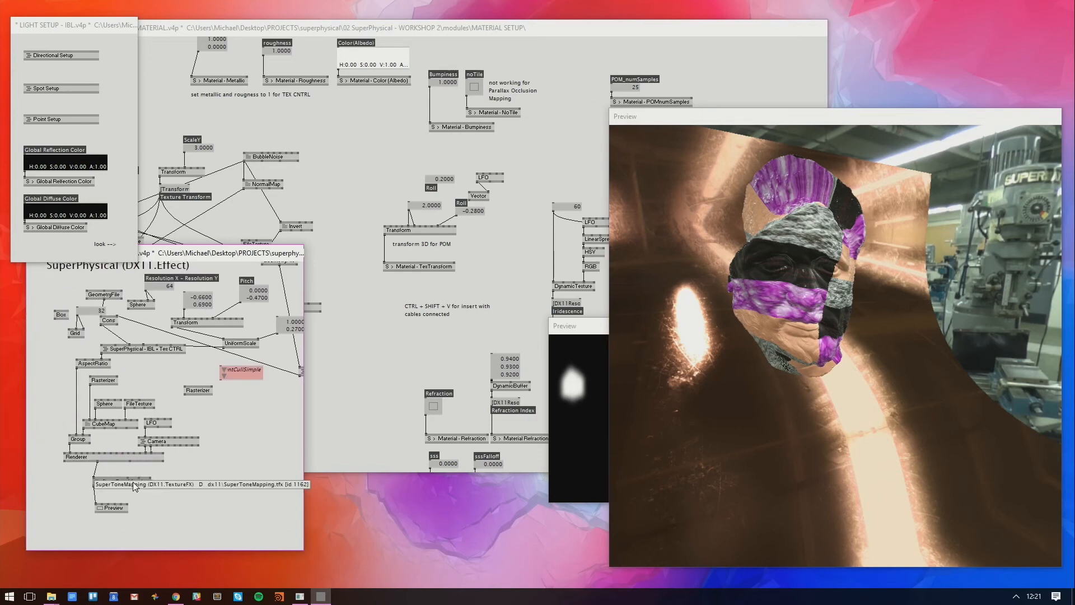
{"action": "left_click", "coordinate": [171, 474]}
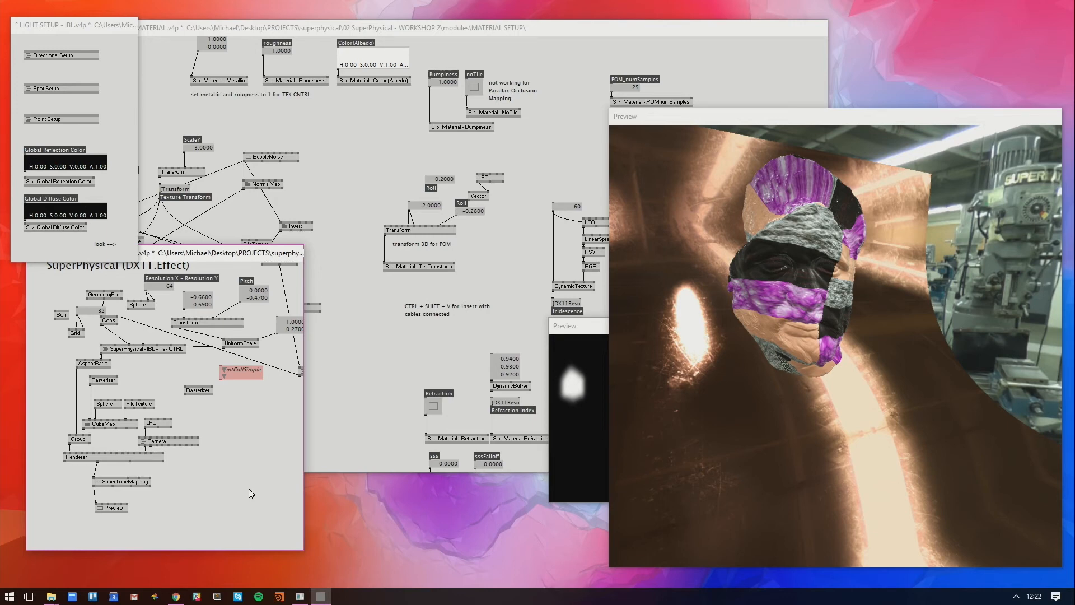
{"action": "left_click_drag", "start_coordinate": [149, 482], "coordinate": [153, 480]}
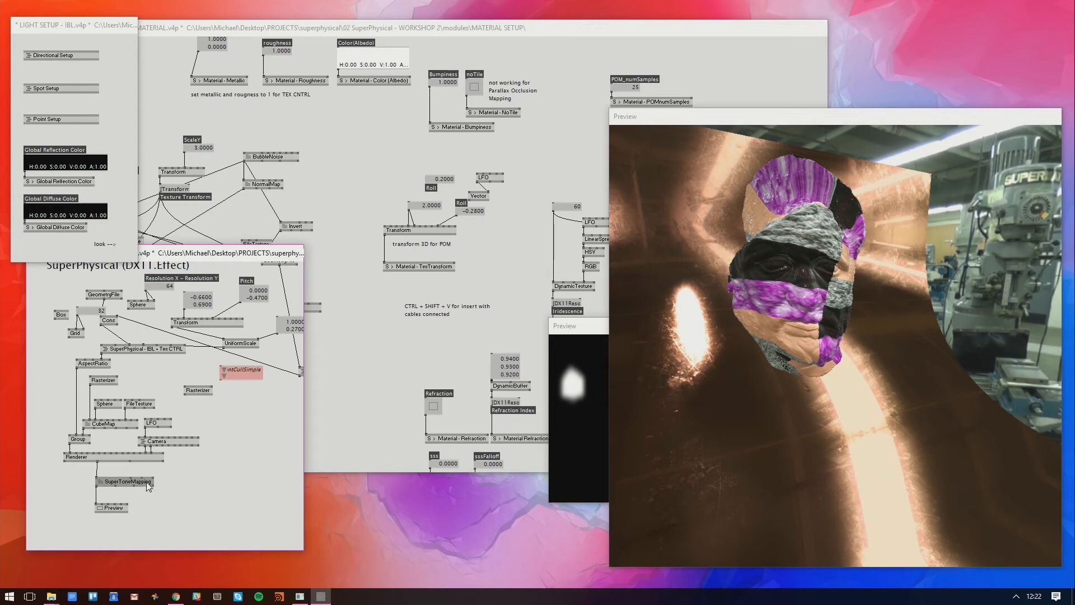
{"action": "left_click", "coordinate": [200, 486]}
Create a format value box on the Renderer, set it to R8G8B8A8_UNorm and inspect the head up close in the preview
{"action": "left_click", "coordinate": [64, 452]}
{"action": "middle_click", "coordinate": [52, 415]}
{"action": "left_click_drag", "start_coordinate": [67, 409], "coordinate": [82, 414]}
{"action": "left_click", "coordinate": [81, 414]}
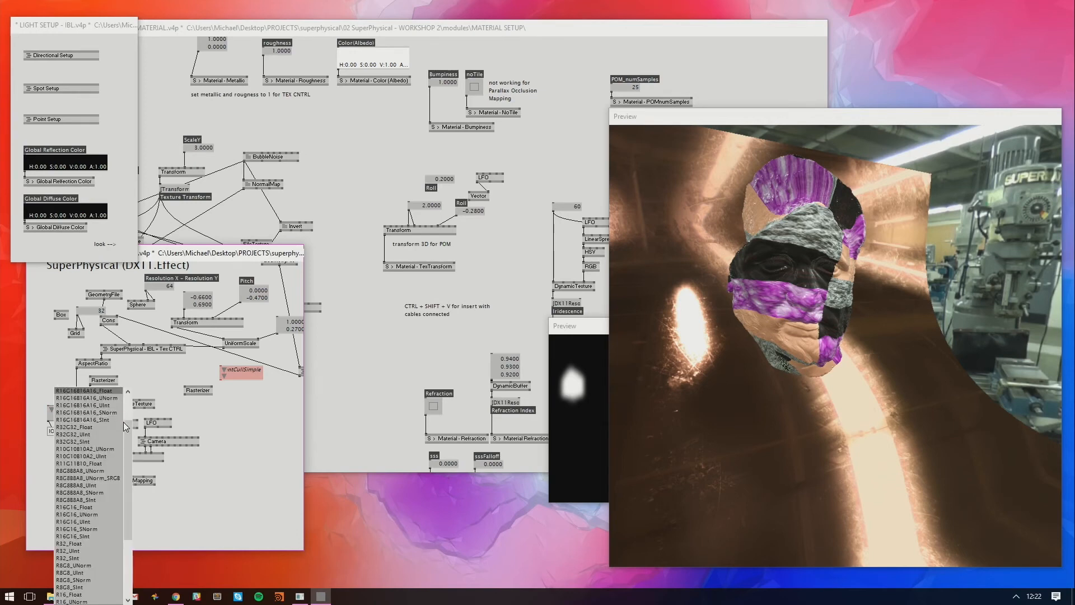
{"action": "left_click", "coordinate": [99, 486]}
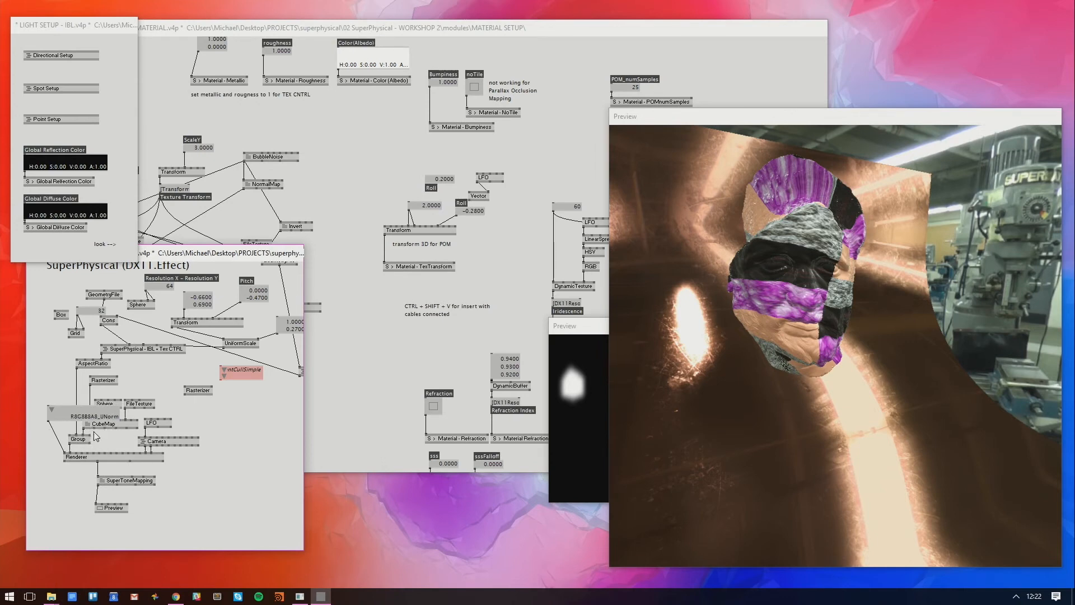
{"action": "left_click_drag", "start_coordinate": [761, 349], "coordinate": [786, 452]}
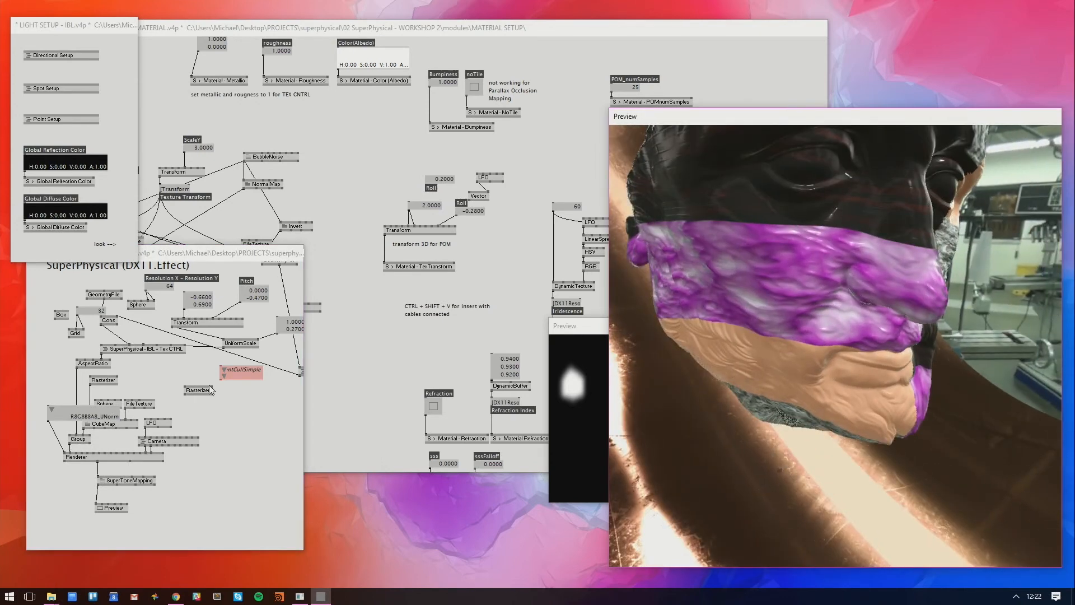
Set the Renderer's format value box back to R16G16B16A16_Float
{"action": "left_click", "coordinate": [100, 413]}
{"action": "left_click", "coordinate": [201, 514]}
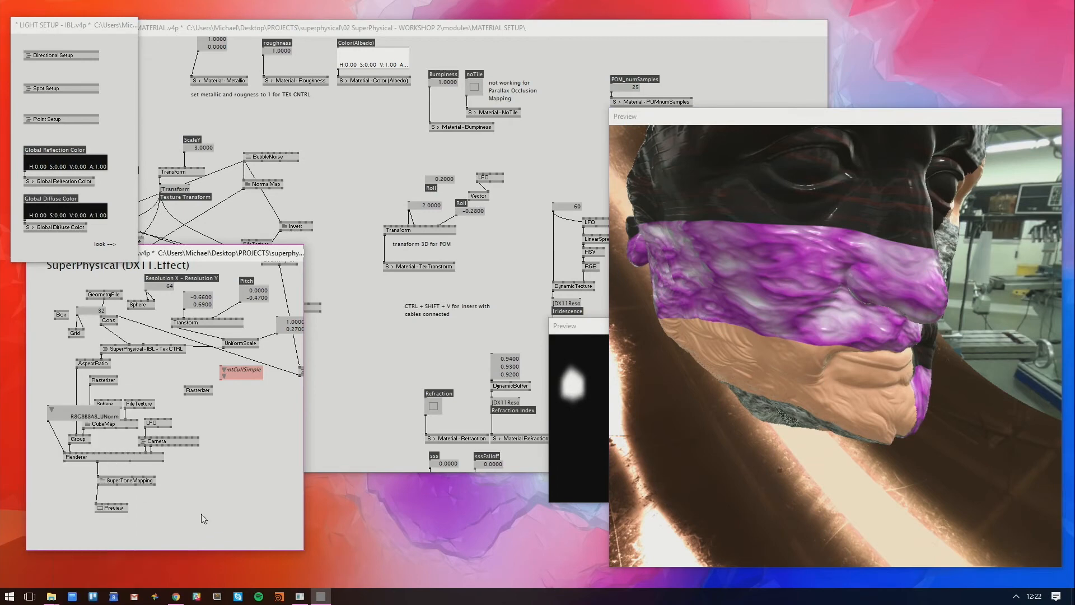
{"action": "right_click", "coordinate": [78, 418]}
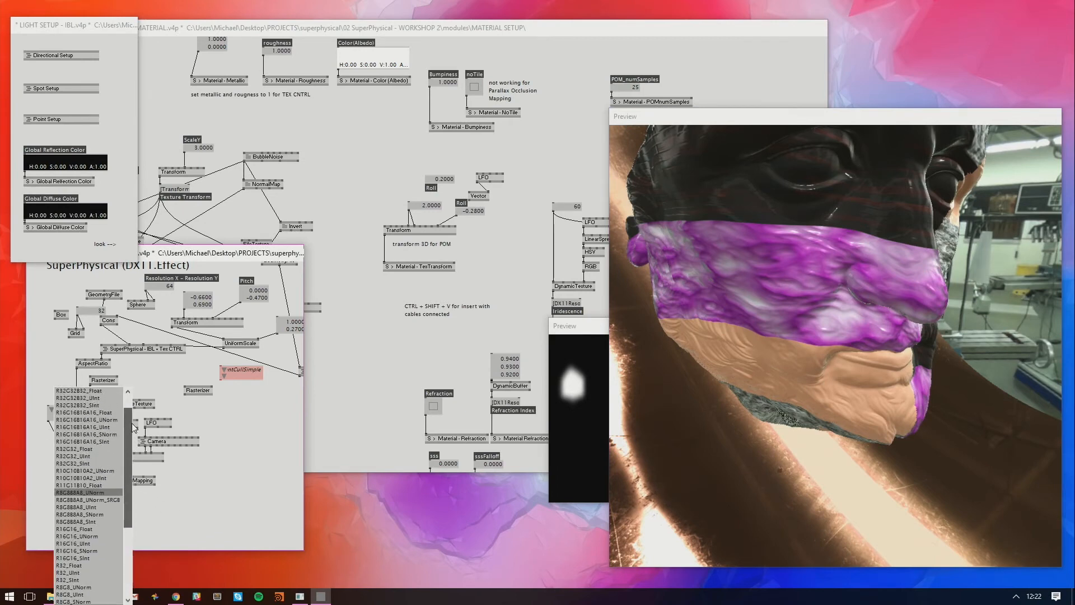
{"action": "left_click", "coordinate": [116, 412]}
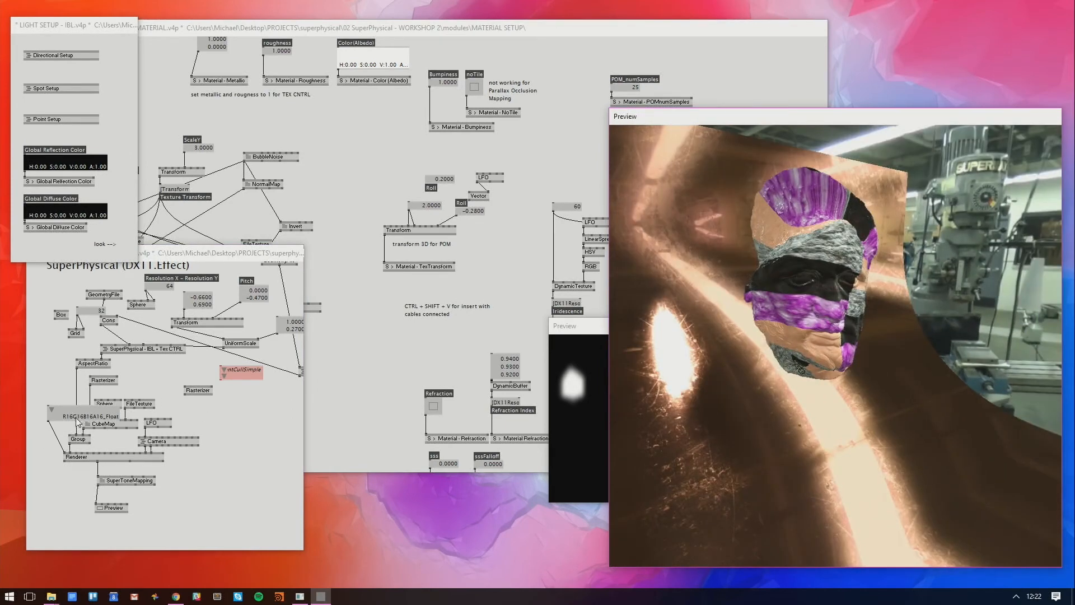
Shift the Renderer node slightly and delete the format value box connected to it
{"action": "left_click_drag", "start_coordinate": [78, 413], "coordinate": [73, 411]}
{"action": "mouse_move", "coordinate": [112, 457]}
{"action": "left_mouse_down"}
{"action": "mouse_move", "coordinate": [104, 449]}
{"action": "mouse_move", "coordinate": [114, 459]}
{"action": "left_mouse_up"}
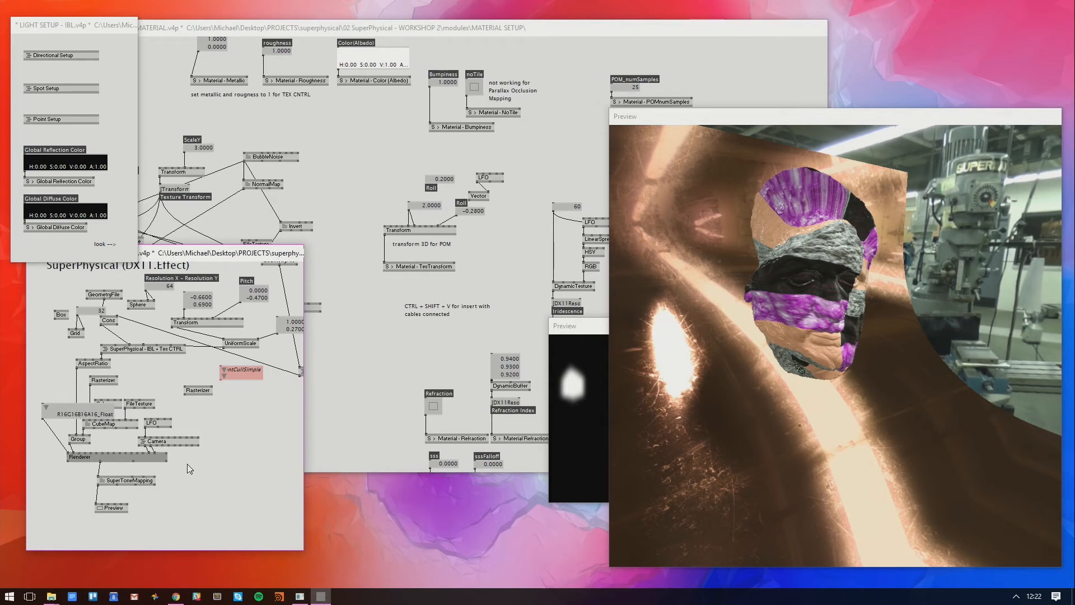
{"action": "left_click_drag", "start_coordinate": [90, 416], "coordinate": [79, 411]}
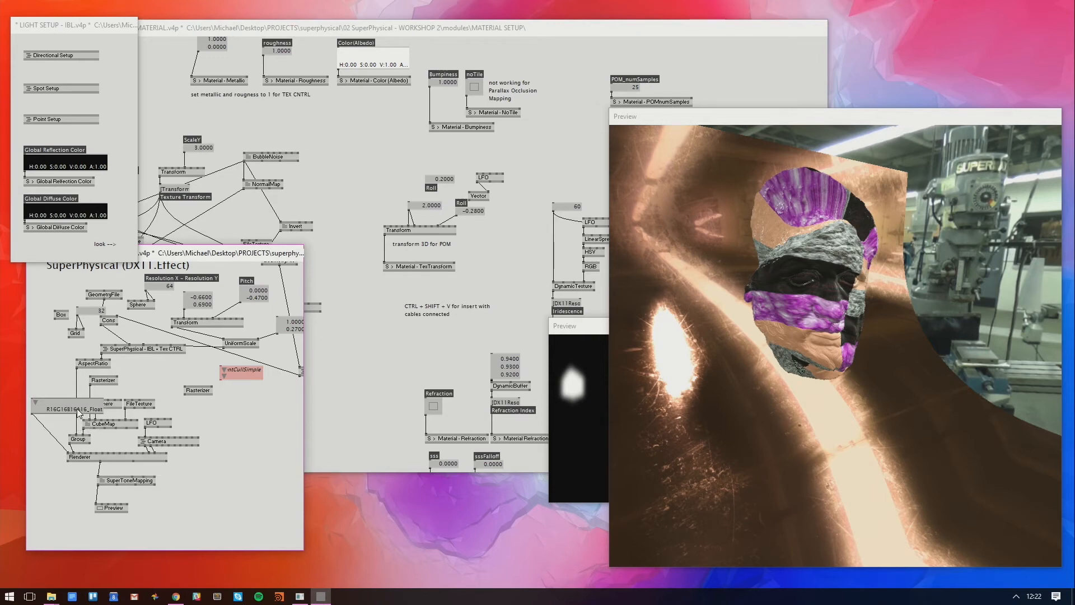
{"action": "key", "text": "Delete"}
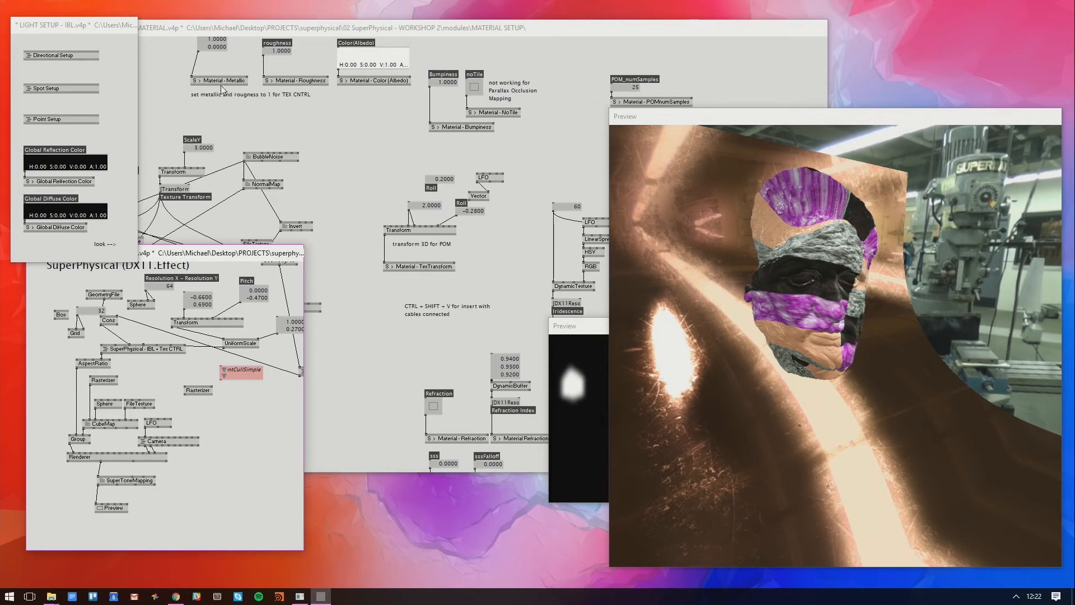
Turn the preview to face the head, then move the AOMap texture nodes up in the MATERIAL SETUP patch
{"action": "left_click_drag", "start_coordinate": [784, 312], "coordinate": [725, 334]}
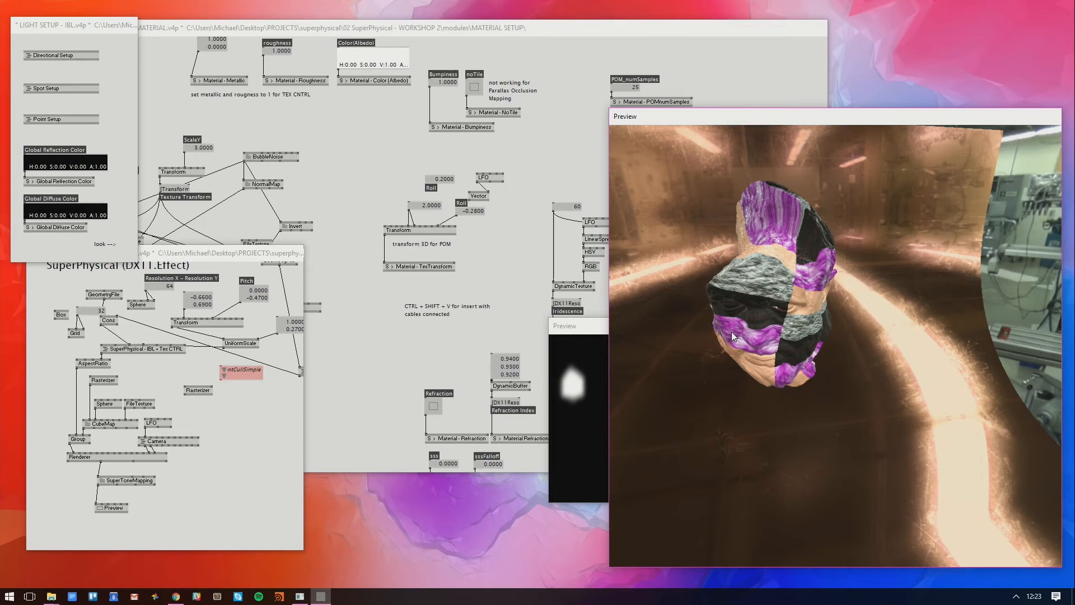
{"action": "mouse_move", "coordinate": [370, 367]}
{"action": "left_mouse_down"}
{"action": "mouse_move", "coordinate": [550, 290]}
{"action": "mouse_move", "coordinate": [554, 268]}
{"action": "left_mouse_up"}
{"action": "left_click_drag", "start_coordinate": [486, 324], "coordinate": [509, 302]}
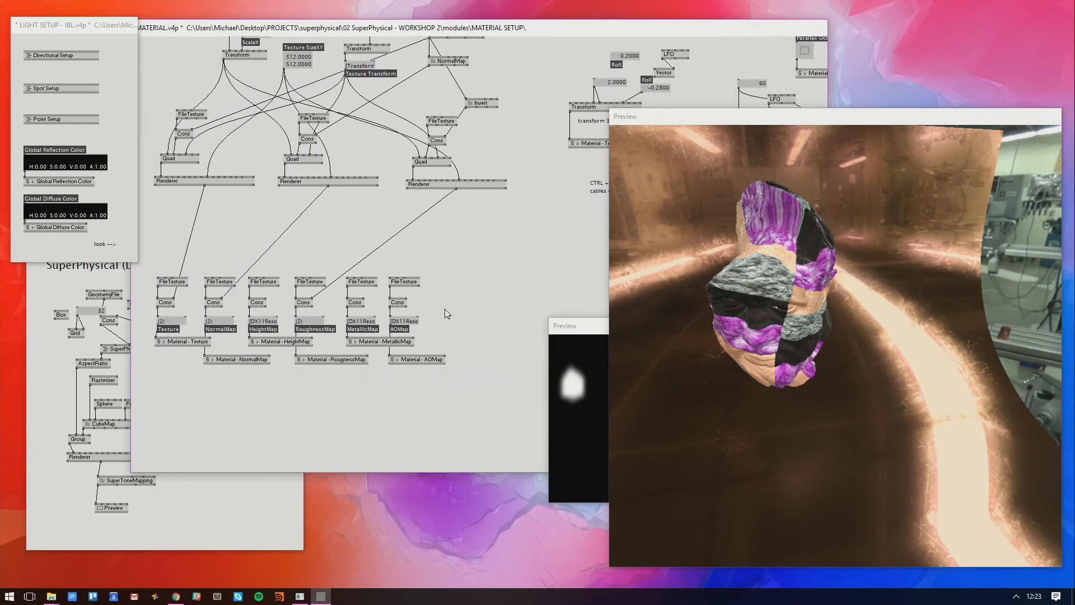
{"action": "left_click_drag", "start_coordinate": [437, 265], "coordinate": [395, 325]}
{"action": "left_click_drag", "start_coordinate": [400, 319], "coordinate": [412, 304]}
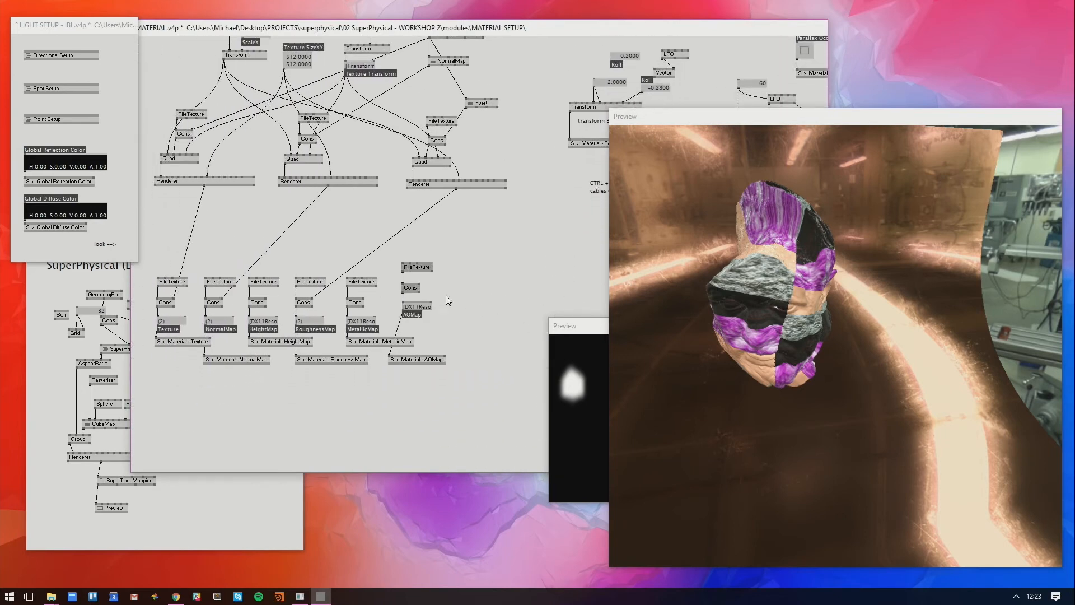
Move all six map texture chains up away from their Material send nodes and align the AOMap chain with the row
{"action": "left_click", "coordinate": [447, 295]}
{"action": "left_click_drag", "start_coordinate": [491, 253], "coordinate": [173, 293]}
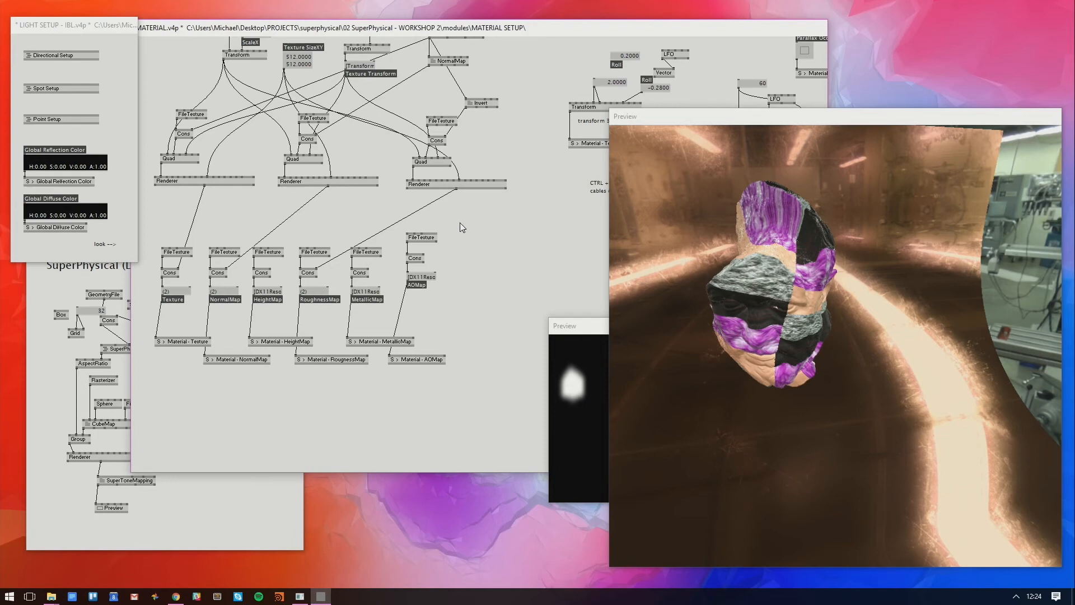
{"action": "left_click_drag", "start_coordinate": [459, 223], "coordinate": [411, 288]}
{"action": "left_click_drag", "start_coordinate": [415, 278], "coordinate": [411, 291]}
{"action": "left_click", "coordinate": [485, 278]}
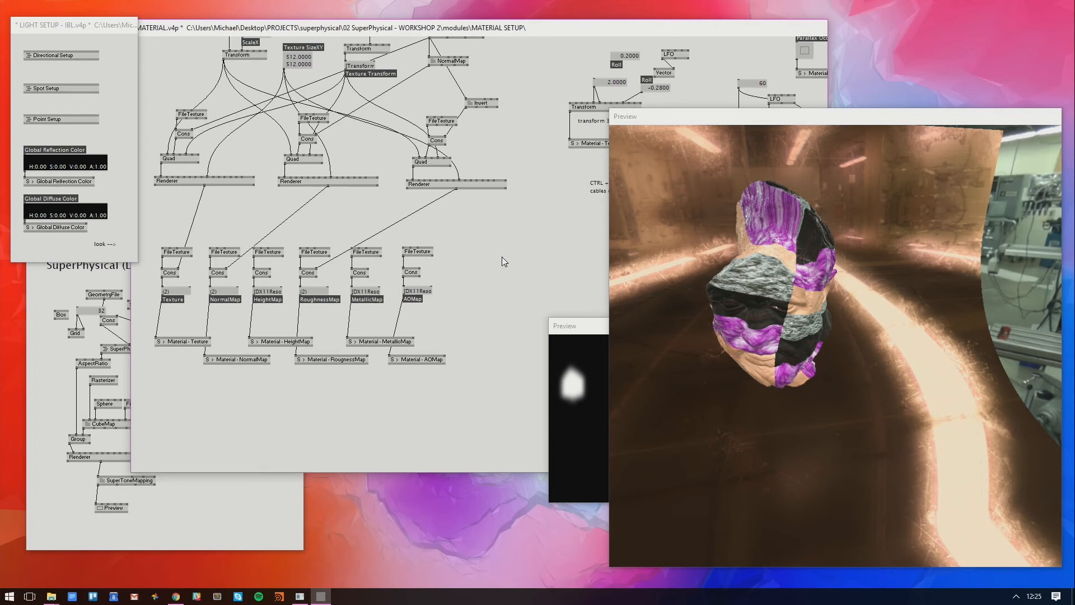
{"action": "scroll", "coordinate": [507, 233], "scroll_direction": "up", "scroll_amount": 4}
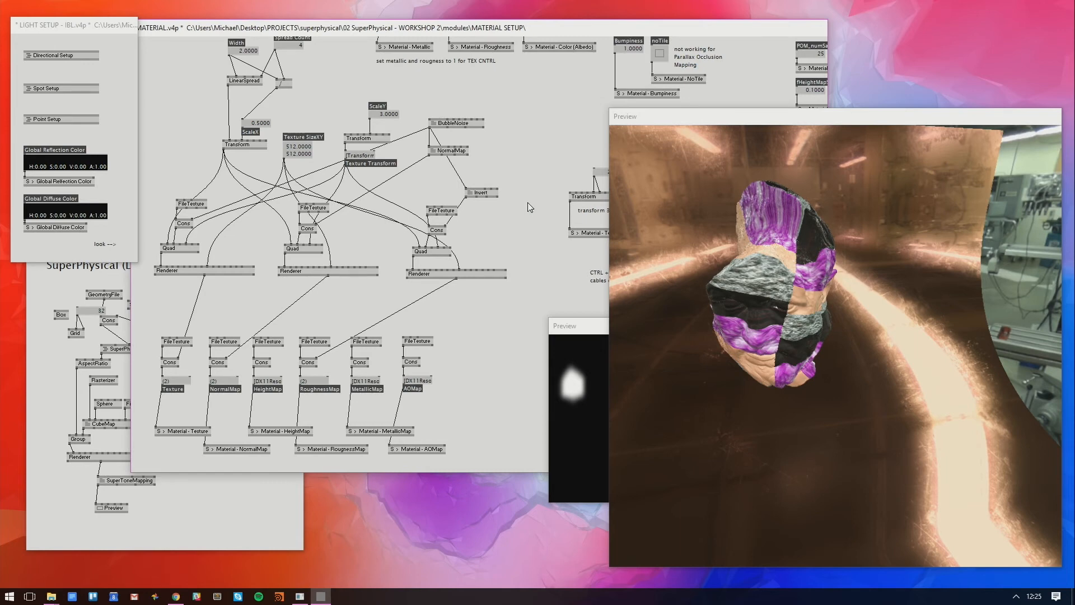
Bring the SuperPhysical patch forward, shift the Preview window and examine the head and copper surface from other angles
{"action": "left_click", "coordinate": [268, 515]}
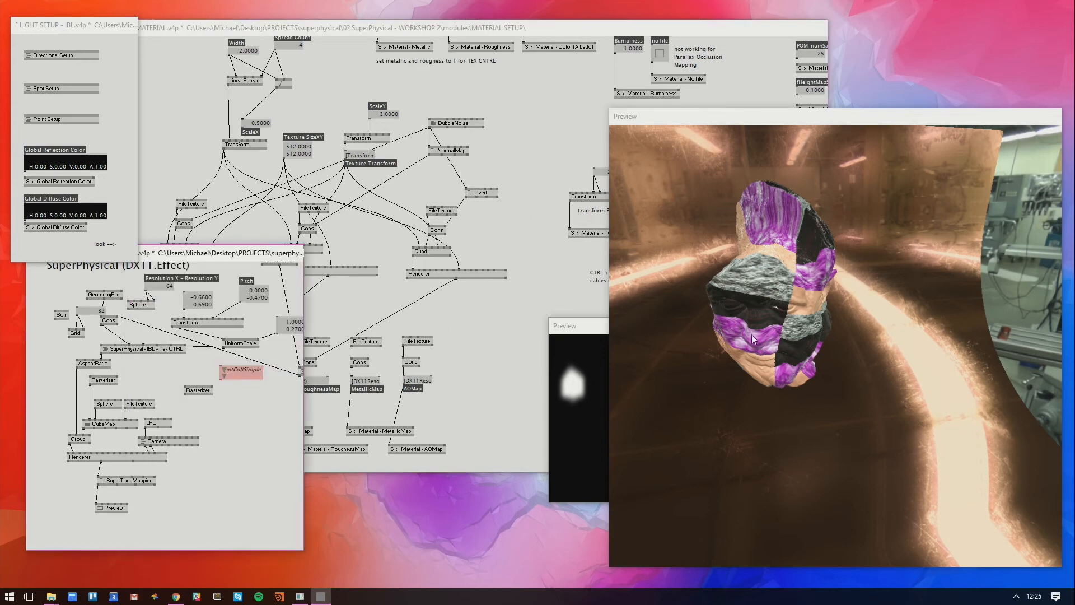
{"action": "left_click_drag", "start_coordinate": [731, 123], "coordinate": [696, 116]}
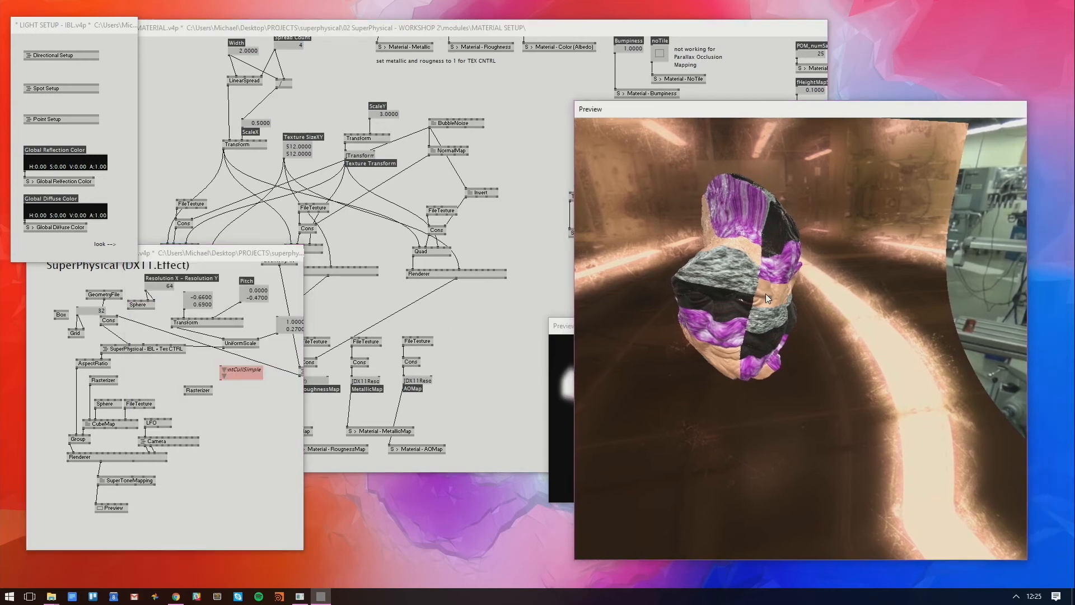
{"action": "left_click_drag", "start_coordinate": [765, 293], "coordinate": [860, 416]}
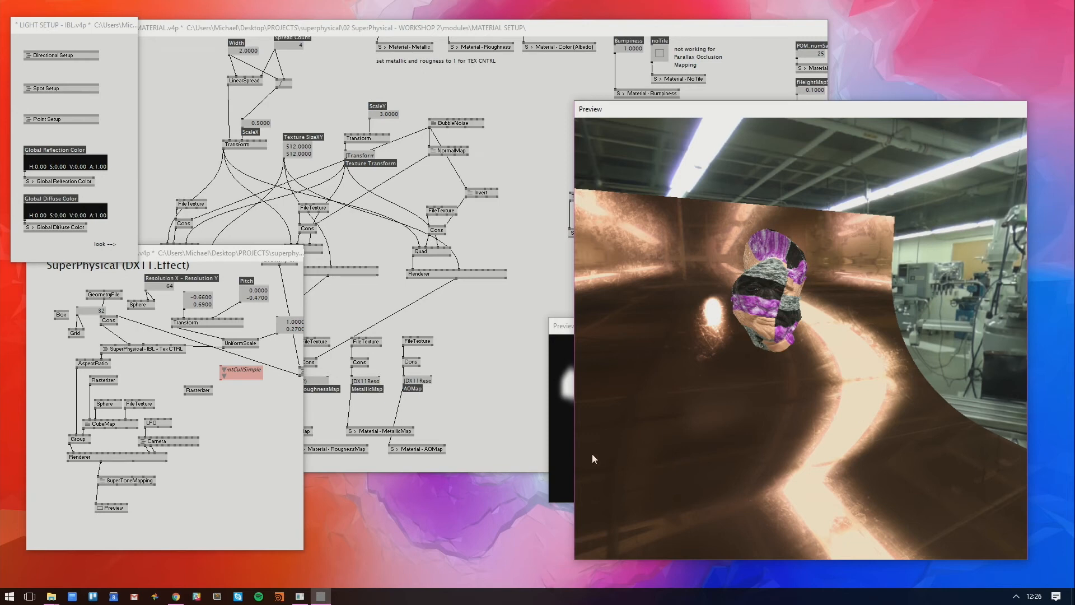
{"action": "left_click_drag", "start_coordinate": [647, 384], "coordinate": [719, 400]}
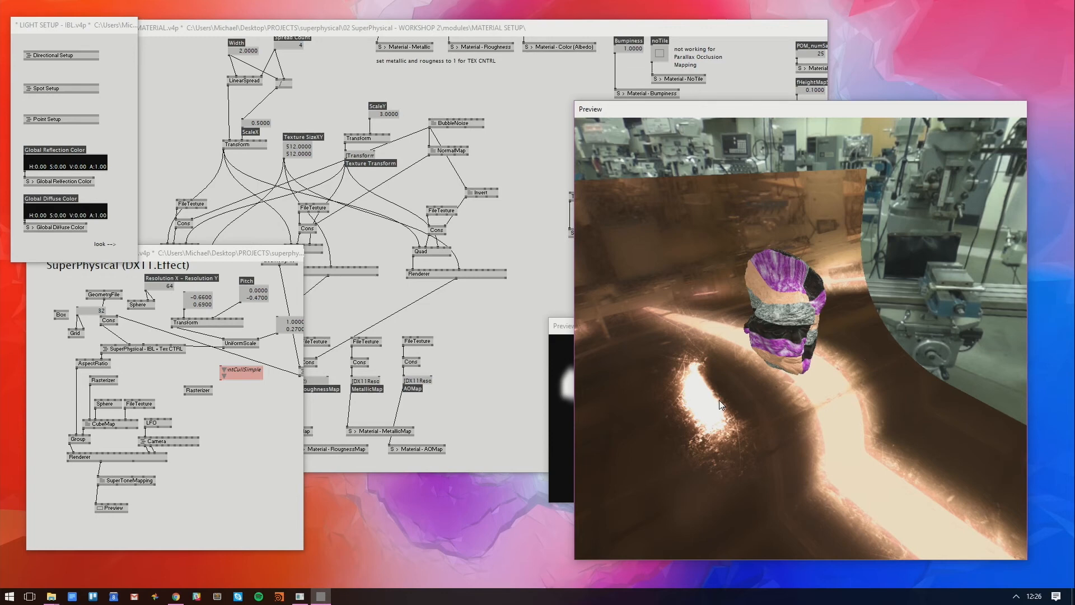
Add a DepthOnly (DX11.Layer) node to the main SuperPhysical patch
{"action": "double_click", "coordinate": [234, 468]}
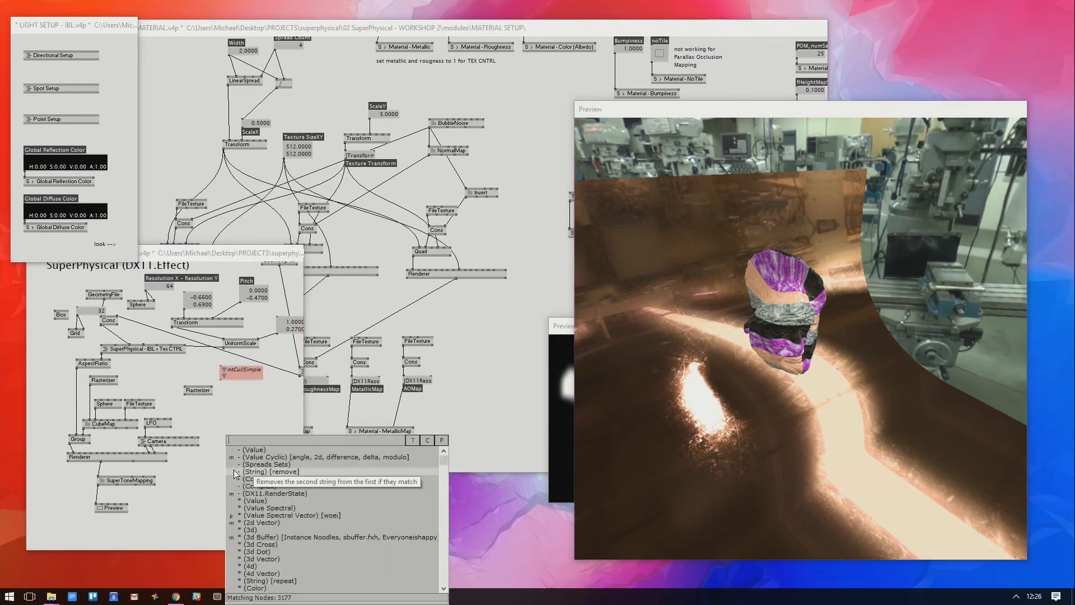
{"action": "type", "text": "depth"}
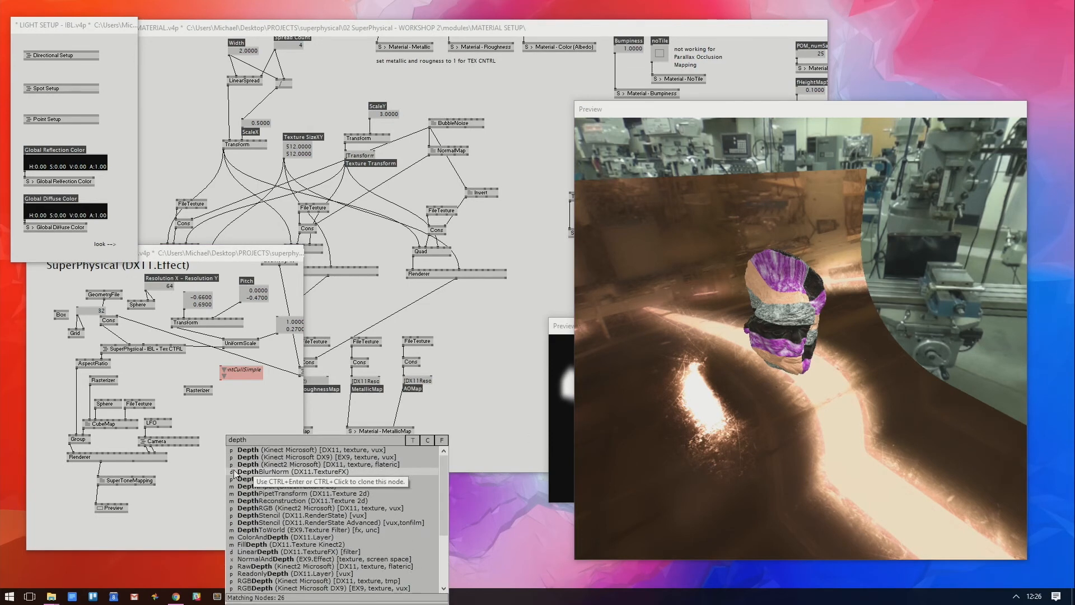
{"action": "type", "text": "only"}
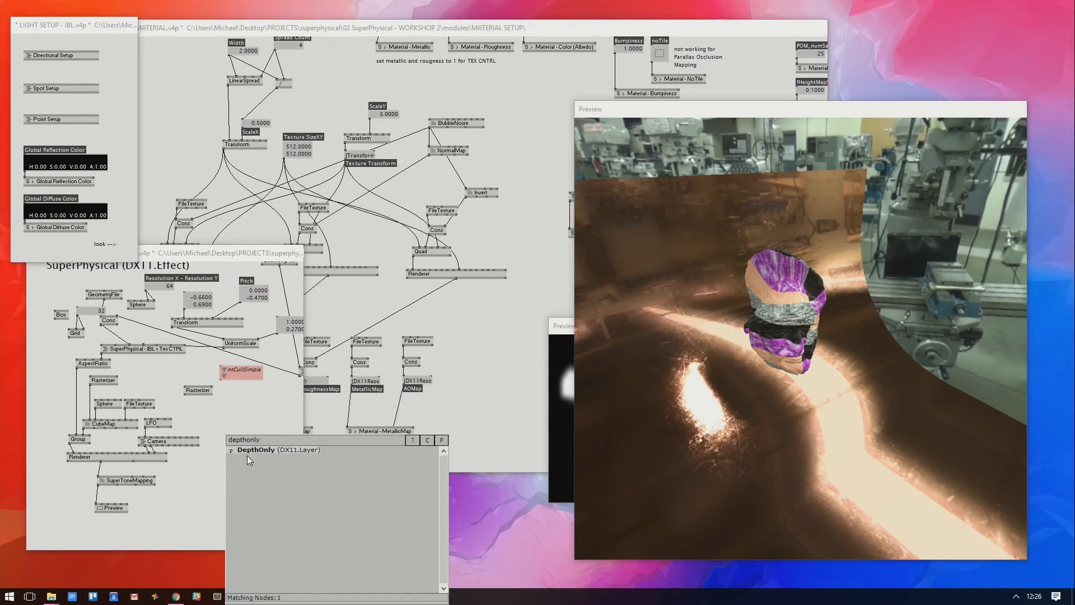
{"action": "left_click", "coordinate": [255, 452]}
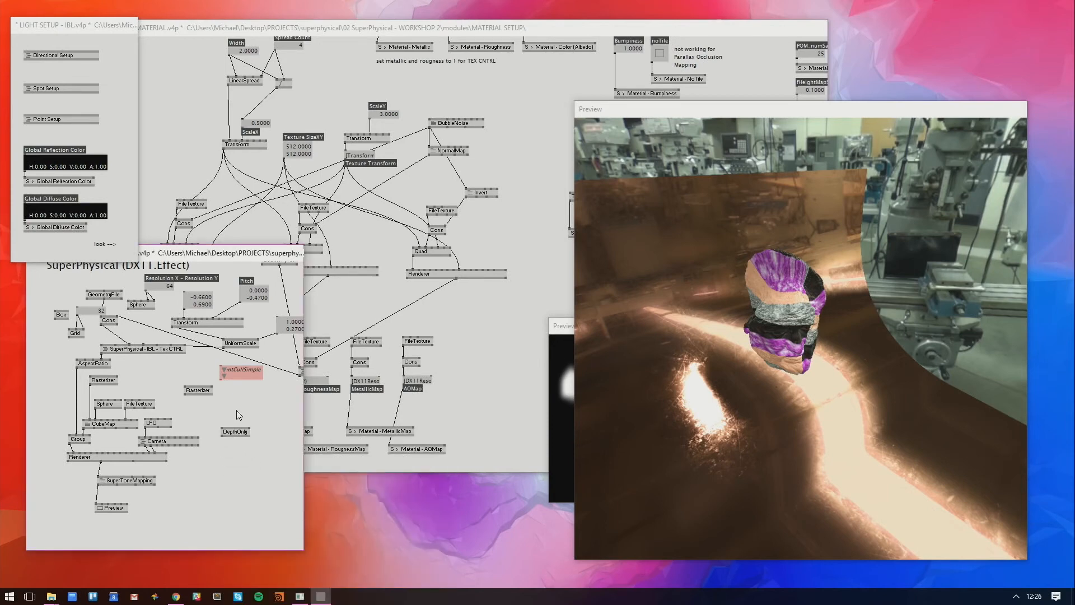
Raise the Group node's input count to 3 and move the AspectRatio link to its second layer input, freeing the first
{"action": "left_click_drag", "start_coordinate": [110, 367], "coordinate": [111, 373]}
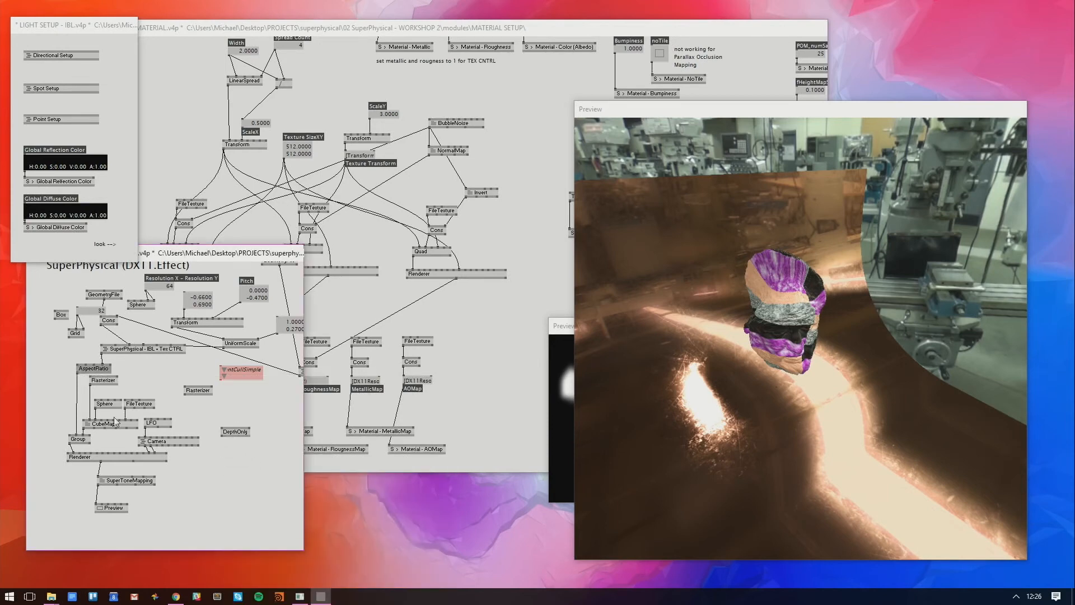
{"action": "right_click", "coordinate": [87, 444]}
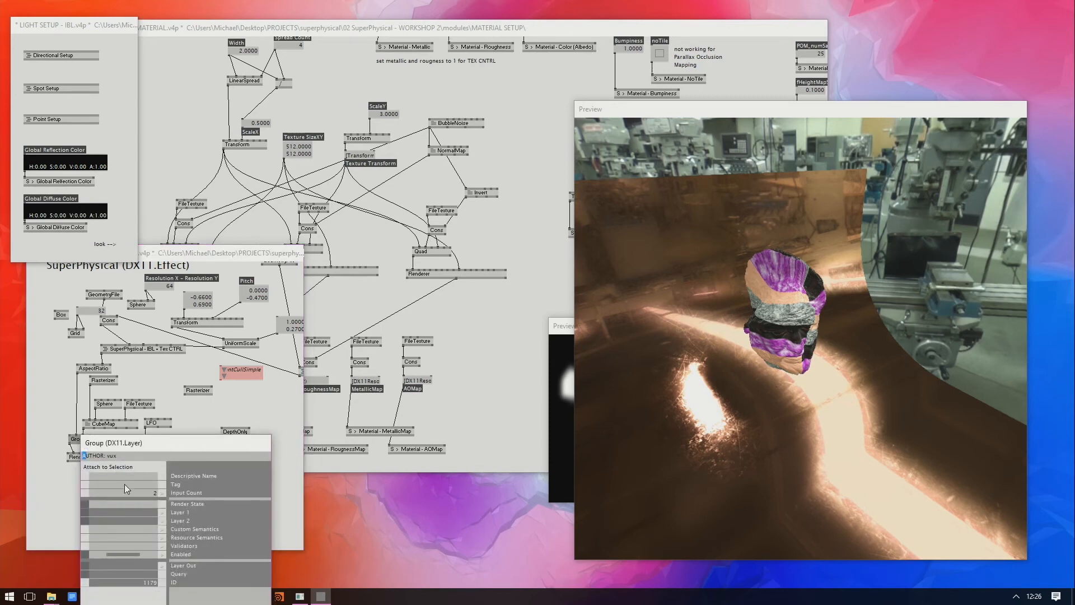
{"action": "key", "text": "Escape"}
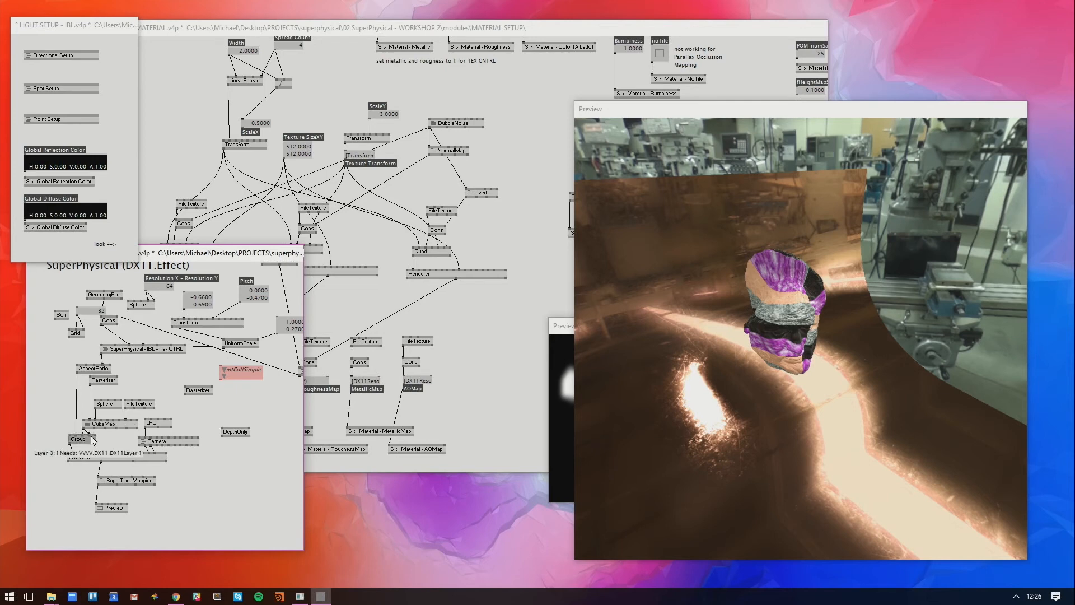
{"action": "left_click", "coordinate": [83, 436]}
{"action": "left_click", "coordinate": [77, 373]}
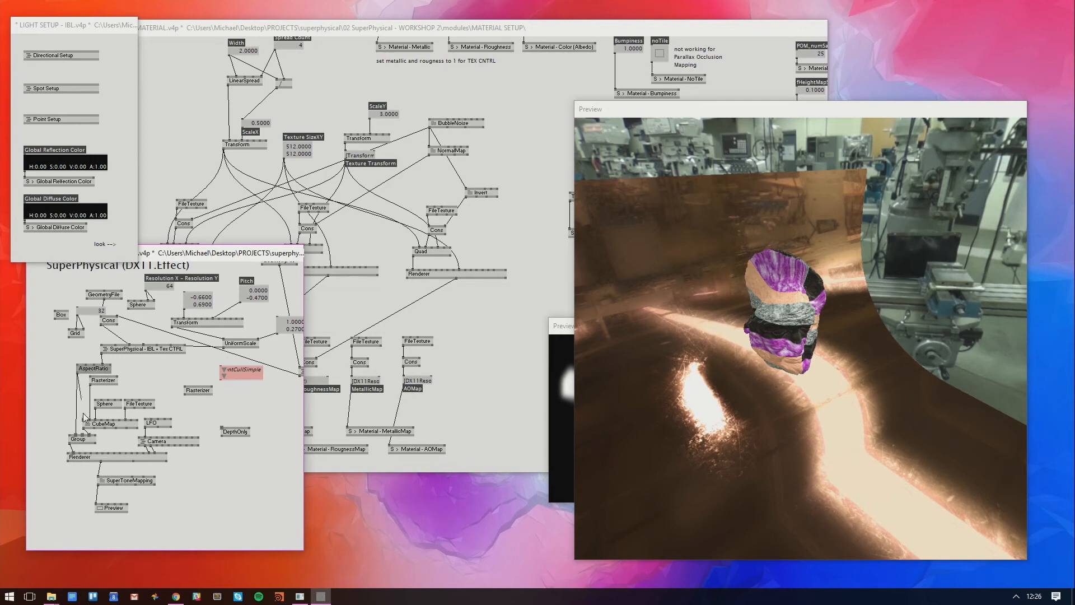
{"action": "left_click", "coordinate": [82, 435]}
{"action": "right_click", "coordinate": [76, 421]}
Duplicate the AspectRatio node and place the copy just below and beside the original, above the Group
{"action": "left_click", "coordinate": [94, 369]}
{"action": "key", "text": "ctrl+c"}
{"action": "key", "text": "ctrl+v"}
{"action": "left_click_drag", "start_coordinate": [73, 395], "coordinate": [52, 395]}
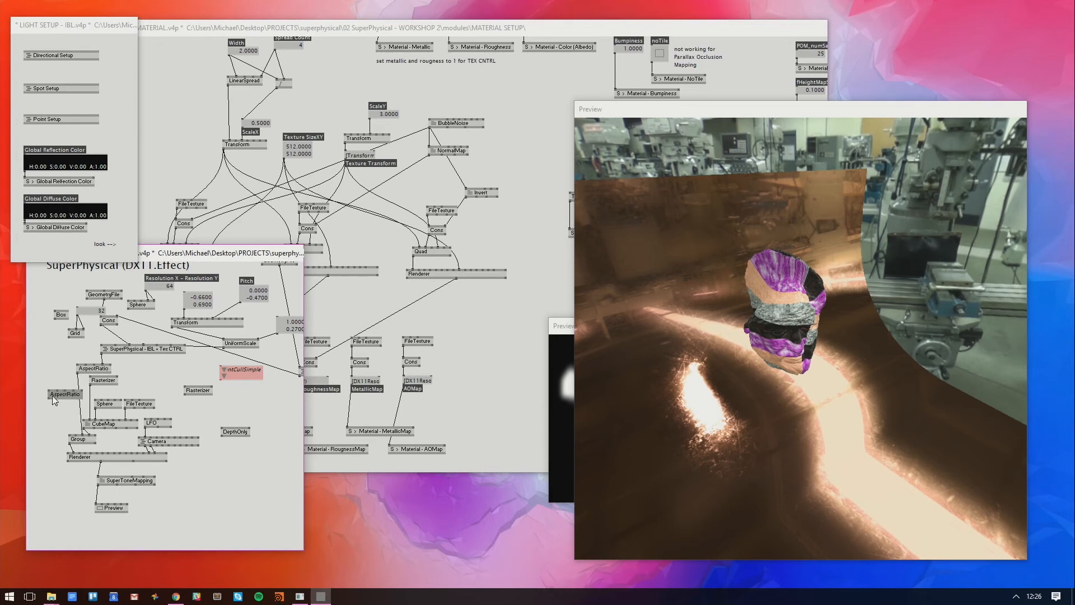
Place DepthOnly above the copied AspectRatio and link the SuperPhysical layer through both nodes into the Group's first layer input
{"action": "left_click_drag", "start_coordinate": [227, 432], "coordinate": [38, 377]}
{"action": "left_click", "coordinate": [103, 352]}
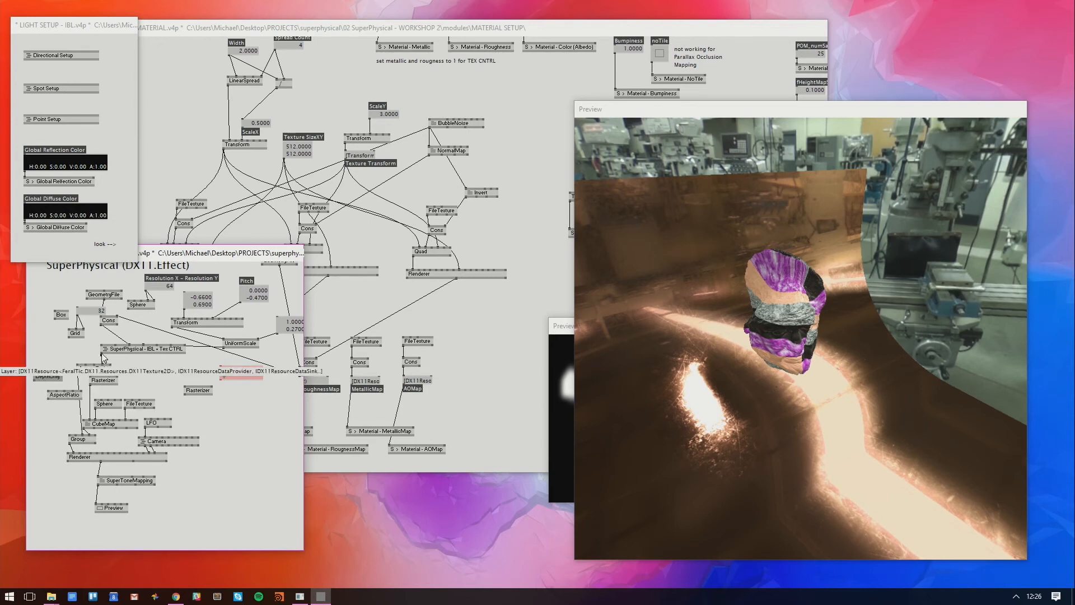
{"action": "left_click", "coordinate": [35, 372]}
{"action": "left_click", "coordinate": [35, 381]}
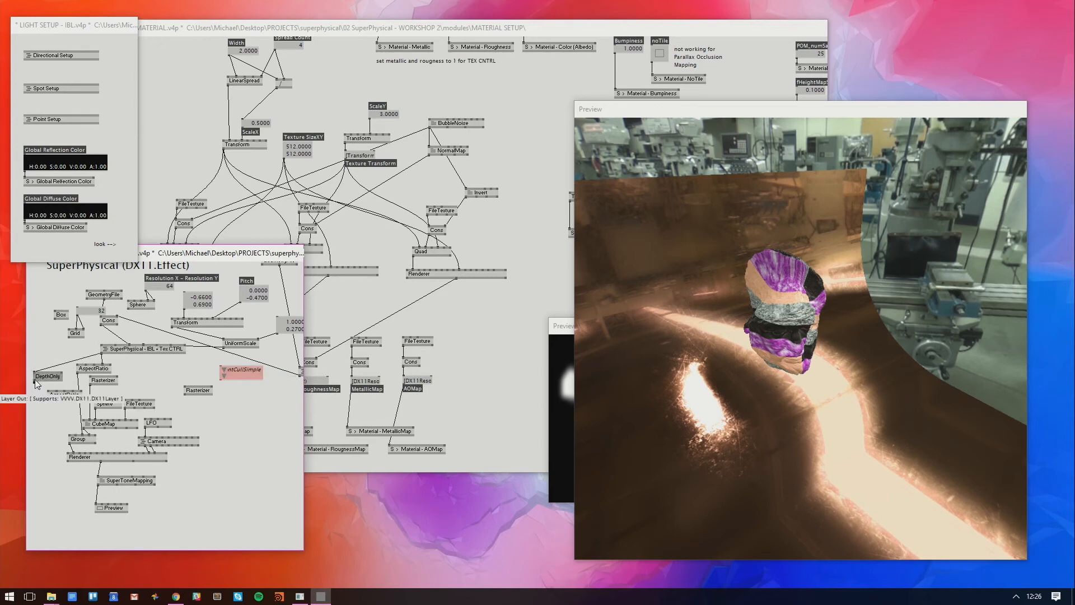
{"action": "left_click", "coordinate": [73, 391]}
{"action": "left_click", "coordinate": [50, 399]}
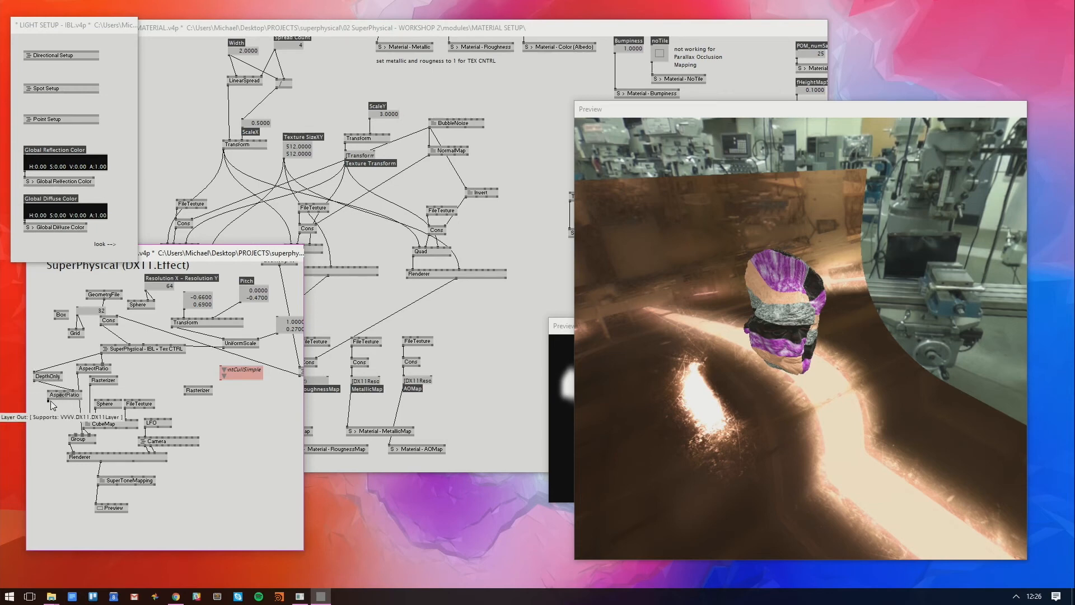
{"action": "left_click", "coordinate": [79, 436]}
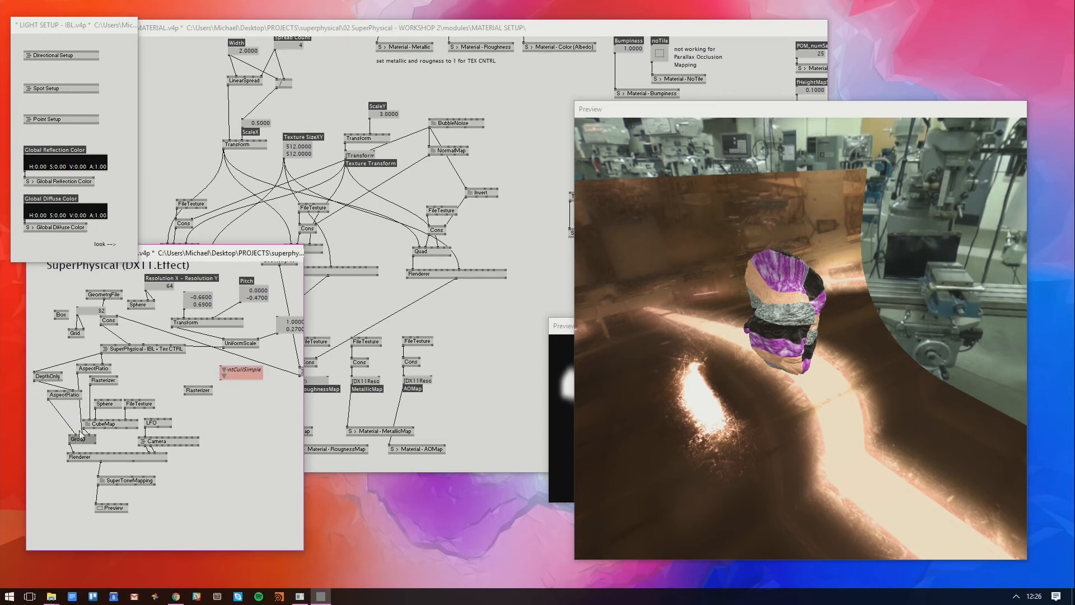
Arrange the copied AspectRatio and the DepthOnly node as a compact pair beside the Group after a closer look at the head
{"action": "left_click", "coordinate": [716, 340]}
{"action": "left_click_drag", "start_coordinate": [716, 342], "coordinate": [760, 332]}
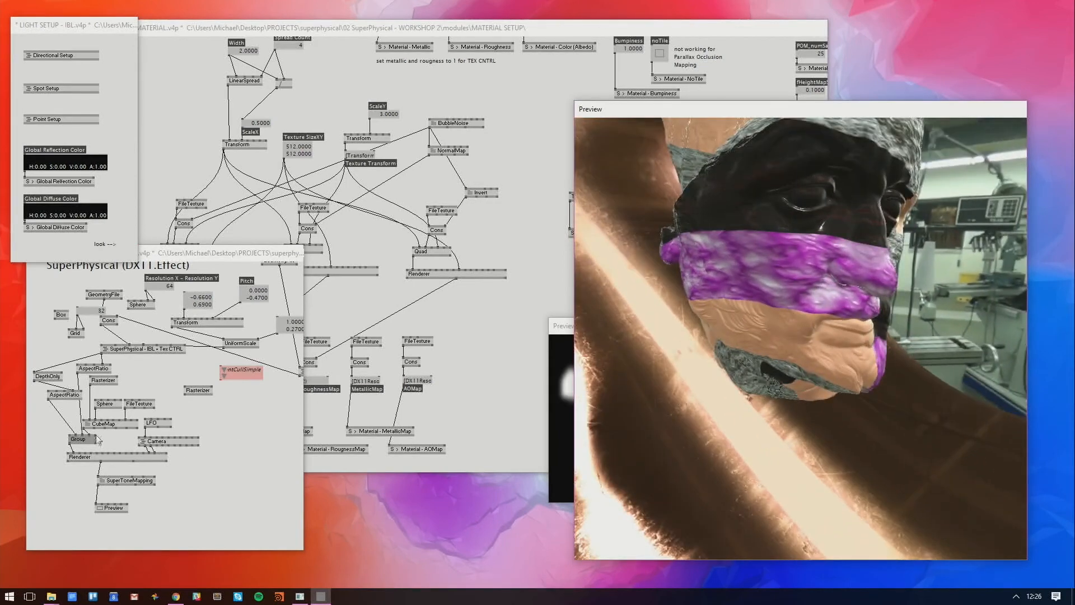
{"action": "left_click_drag", "start_coordinate": [64, 395], "coordinate": [52, 413]}
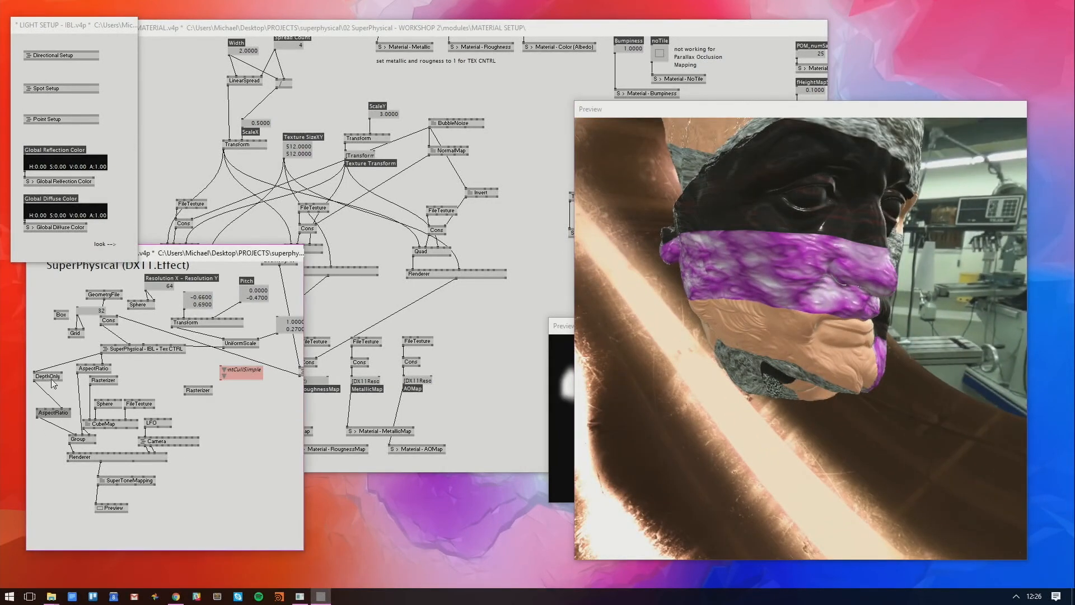
{"action": "left_click_drag", "start_coordinate": [51, 375], "coordinate": [60, 391]}
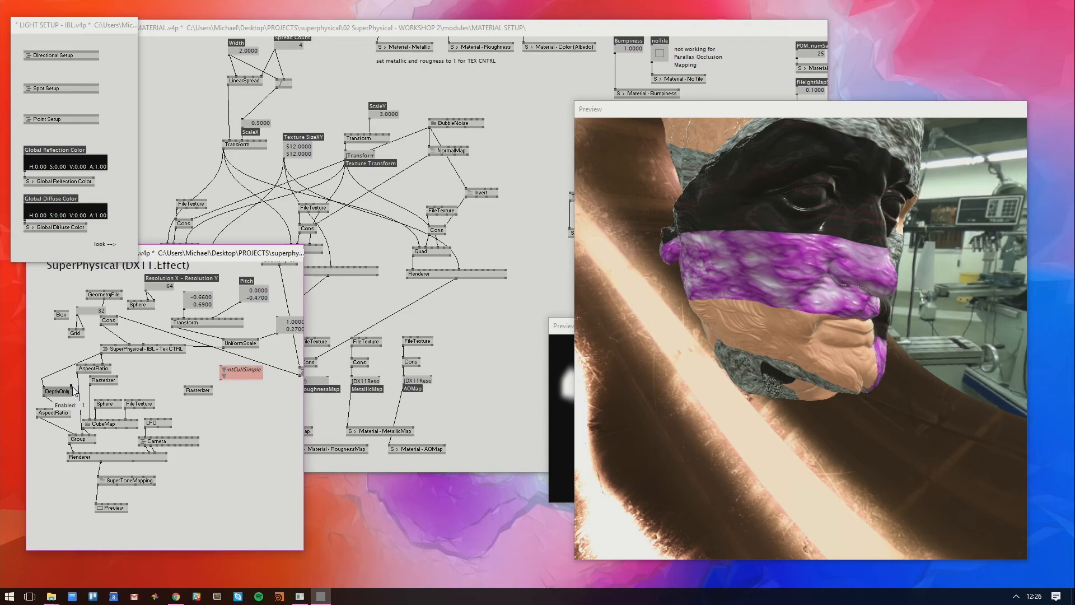
Examine the head's purple and skin-coloured bands in the Preview from several angles and at close range
{"action": "left_click_drag", "start_coordinate": [767, 256], "coordinate": [757, 282]}
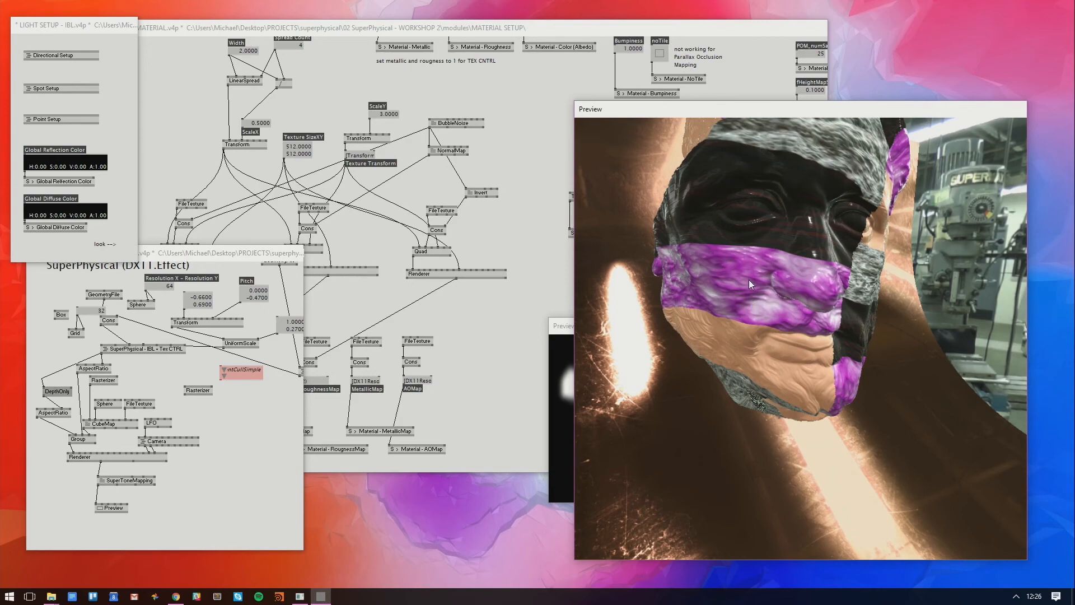
{"action": "left_click_drag", "start_coordinate": [748, 279], "coordinate": [787, 307]}
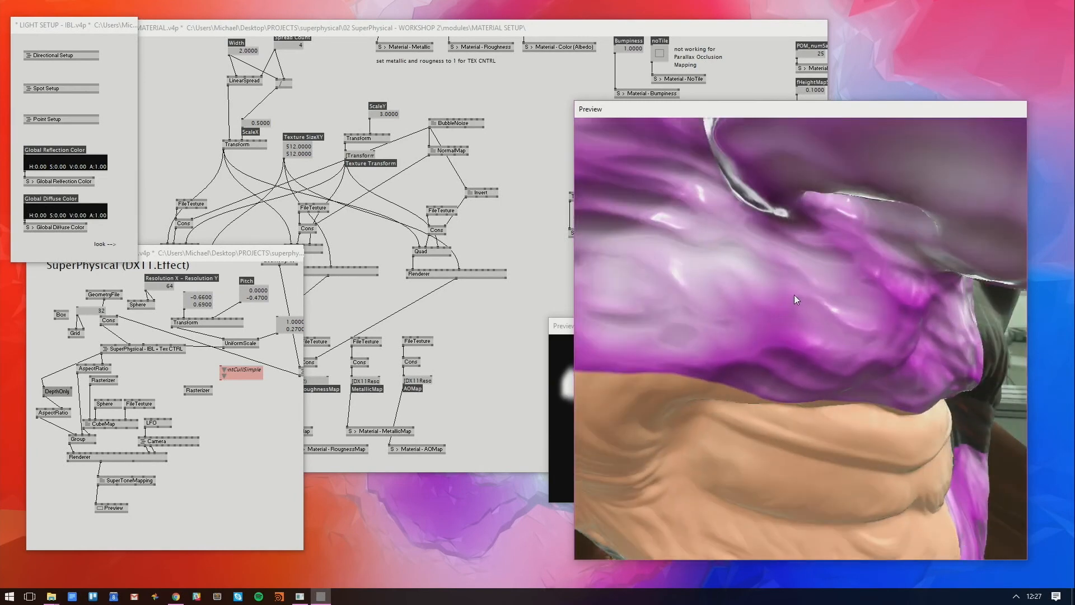
{"action": "left_click_drag", "start_coordinate": [794, 294], "coordinate": [794, 256]}
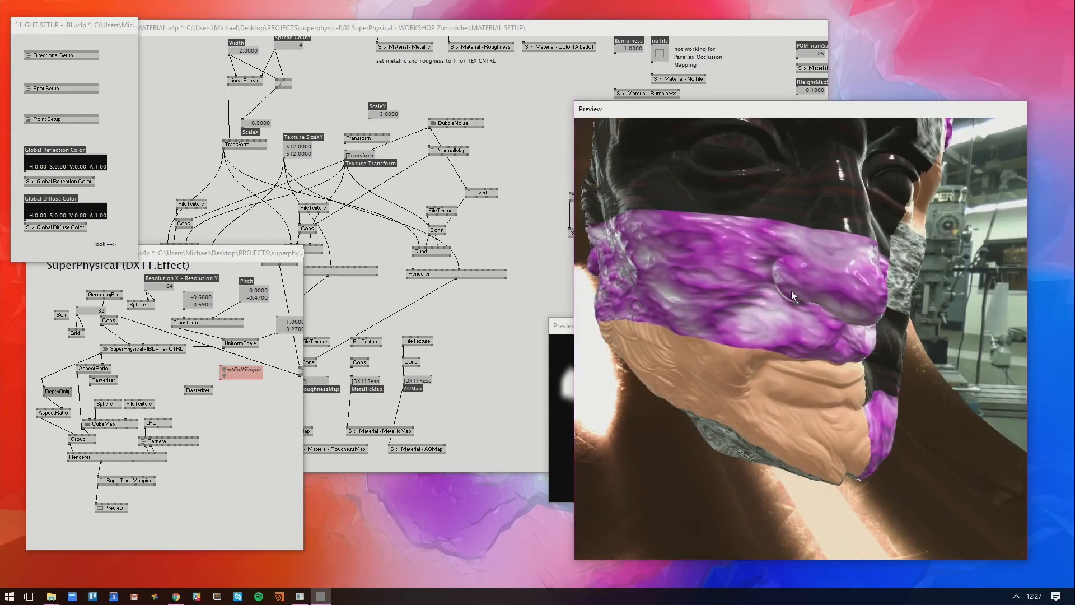
{"action": "left_click_drag", "start_coordinate": [908, 372], "coordinate": [913, 328]}
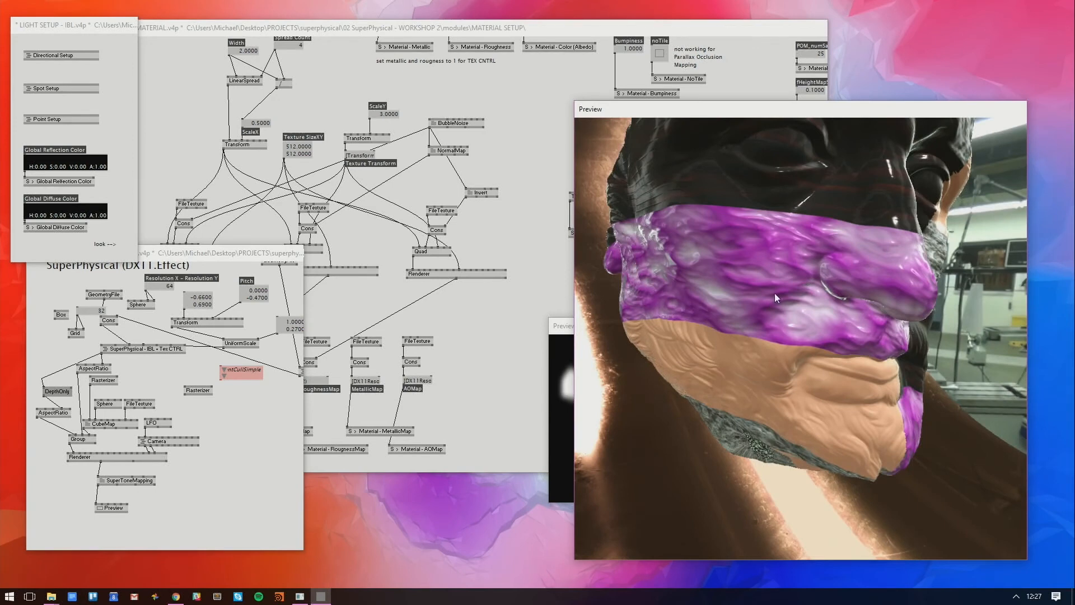
{"action": "scroll", "coordinate": [774, 292], "scroll_direction": "up", "scroll_amount": 5}
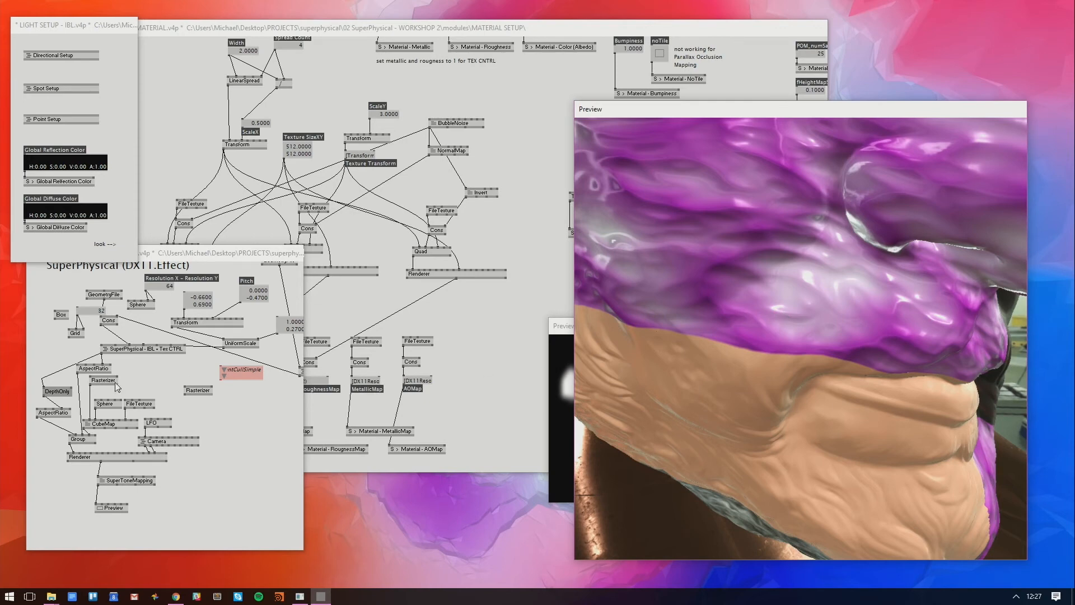
Tighten the spacing between DepthOnly and the copied AspectRatio and shift the two nodes together
{"action": "left_click_drag", "start_coordinate": [53, 395], "coordinate": [55, 399]}
{"action": "left_click_drag", "start_coordinate": [36, 359], "coordinate": [61, 417]}
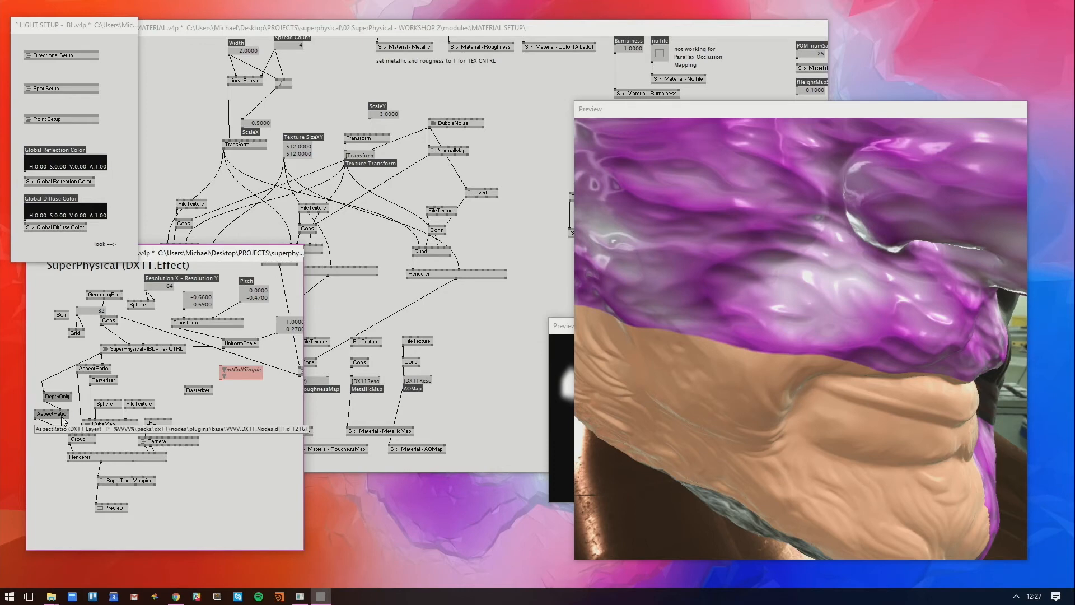
{"action": "left_click_drag", "start_coordinate": [41, 370], "coordinate": [58, 419]}
{"action": "left_click_drag", "start_coordinate": [58, 419], "coordinate": [56, 415]}
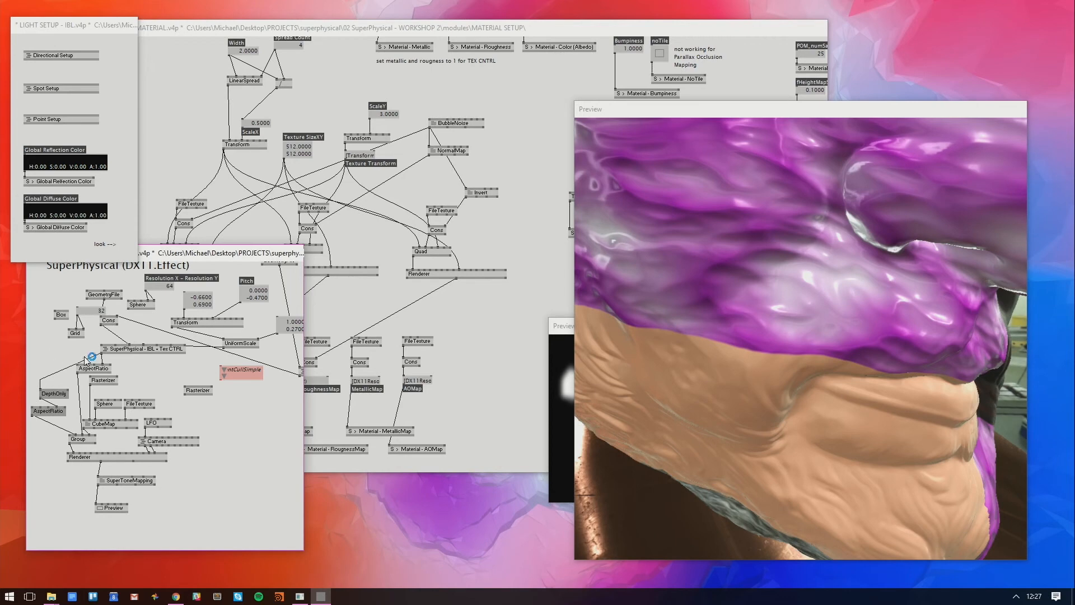
Shift the DepthOnly and AspectRatio pair slightly lower and move the SuperPhysical patch window clear of the LIGHT SETUP patch
{"action": "left_click", "coordinate": [770, 295]}
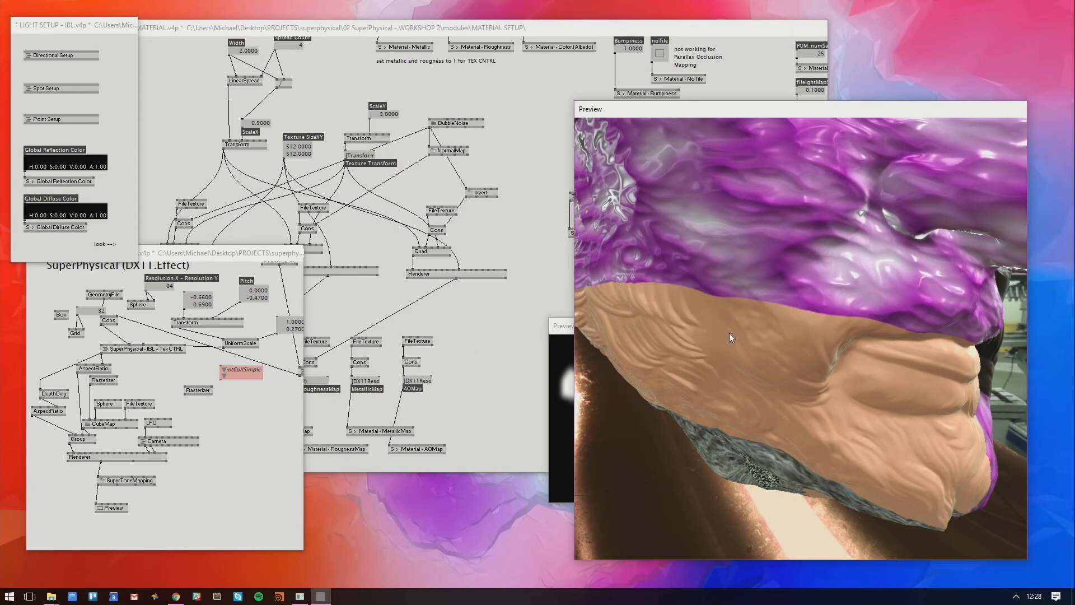
{"action": "left_click", "coordinate": [60, 433]}
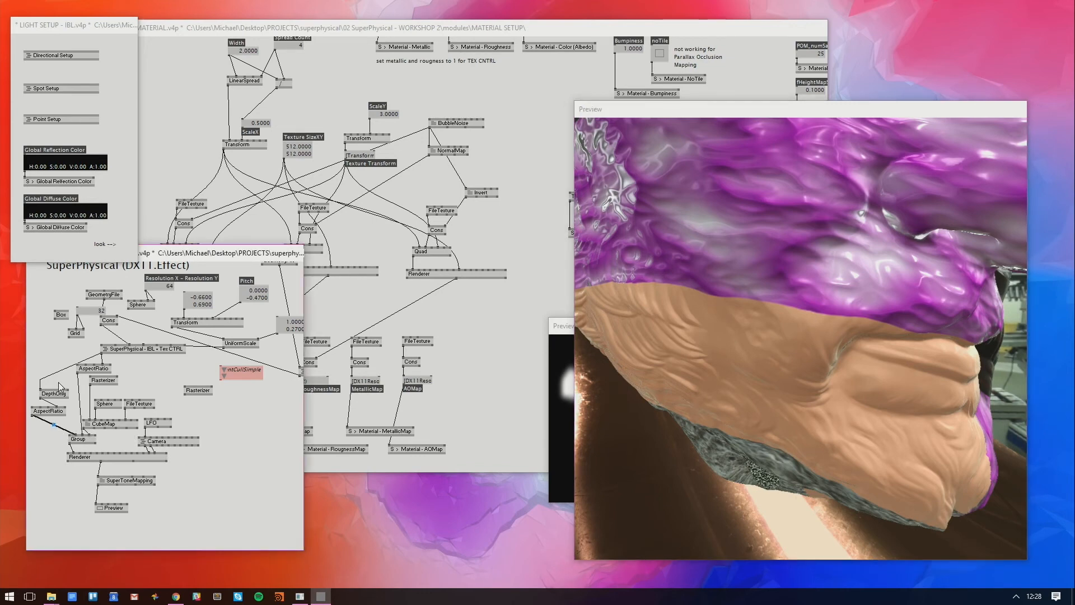
{"action": "left_click_drag", "start_coordinate": [65, 383], "coordinate": [51, 419]}
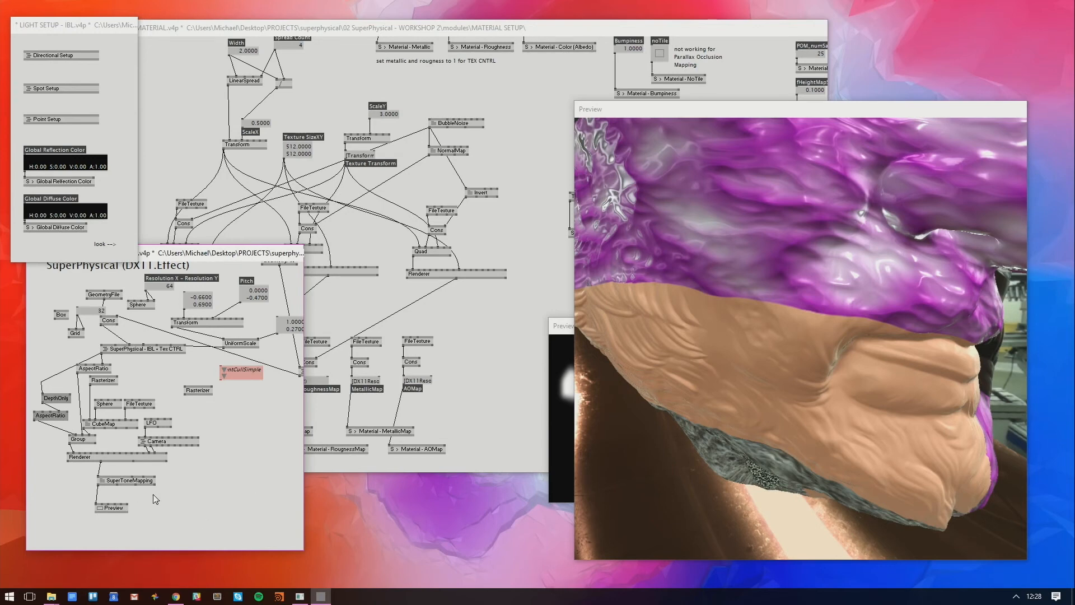
{"action": "left_click_drag", "start_coordinate": [228, 275], "coordinate": [212, 296]}
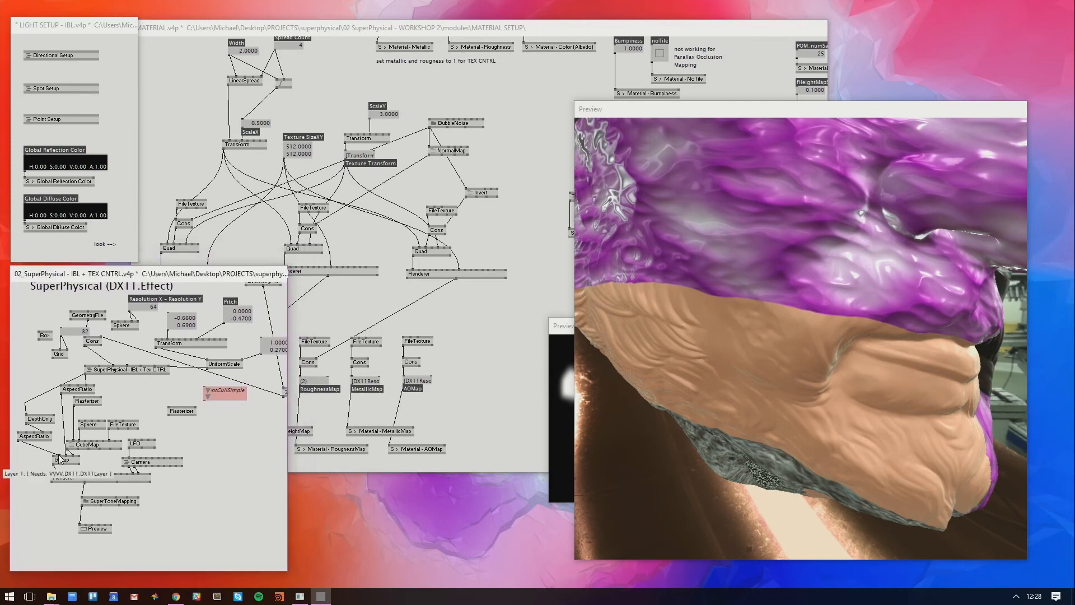
Open the help patch of the DepthOnly node, read its description and close it again
{"action": "left_click", "coordinate": [37, 421]}
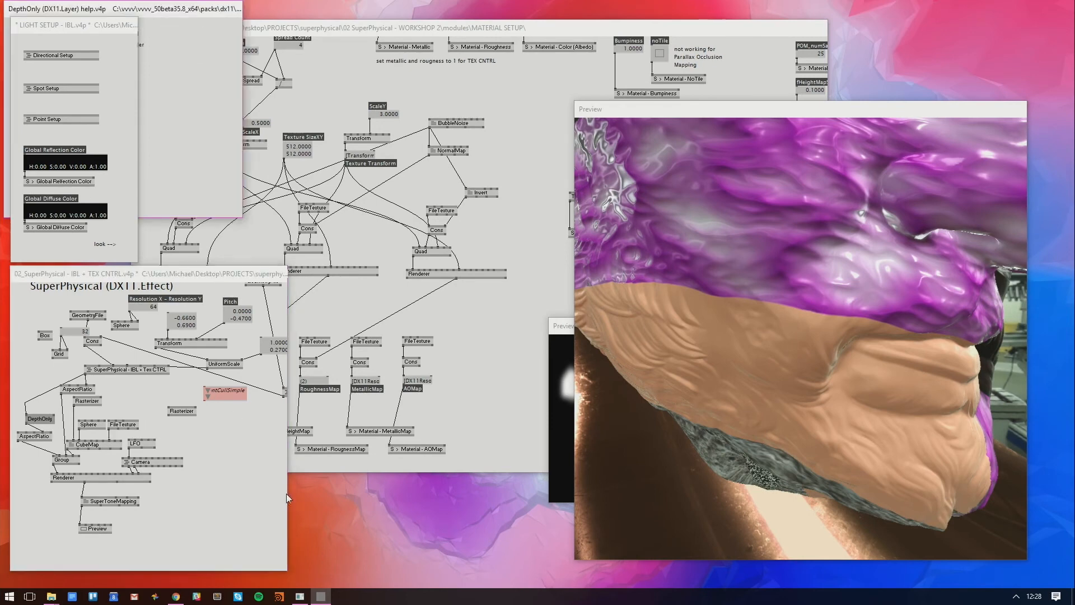
{"action": "key", "text": "F1"}
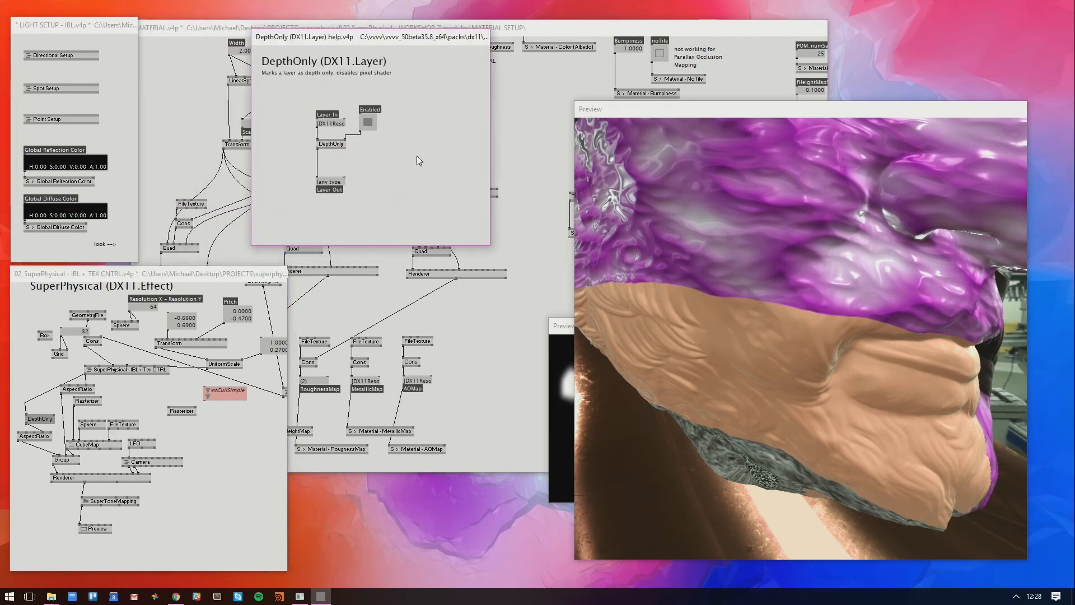
{"action": "key", "text": "ctrl+w"}
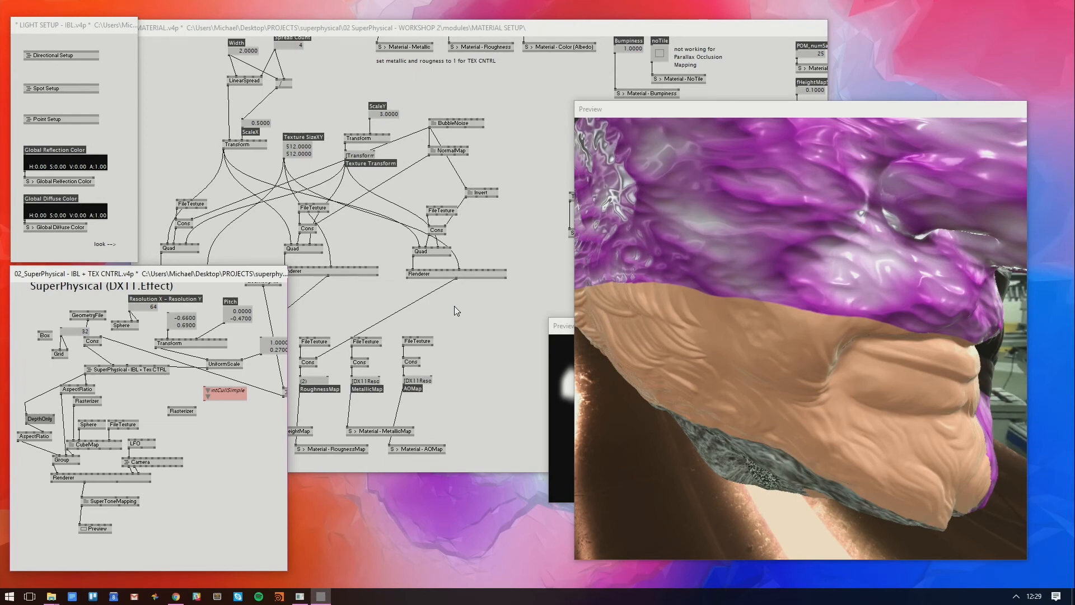
Set the first metallic value to 0 in the MATERIAL patch
{"action": "left_click_drag", "start_coordinate": [675, 374], "coordinate": [742, 374]}
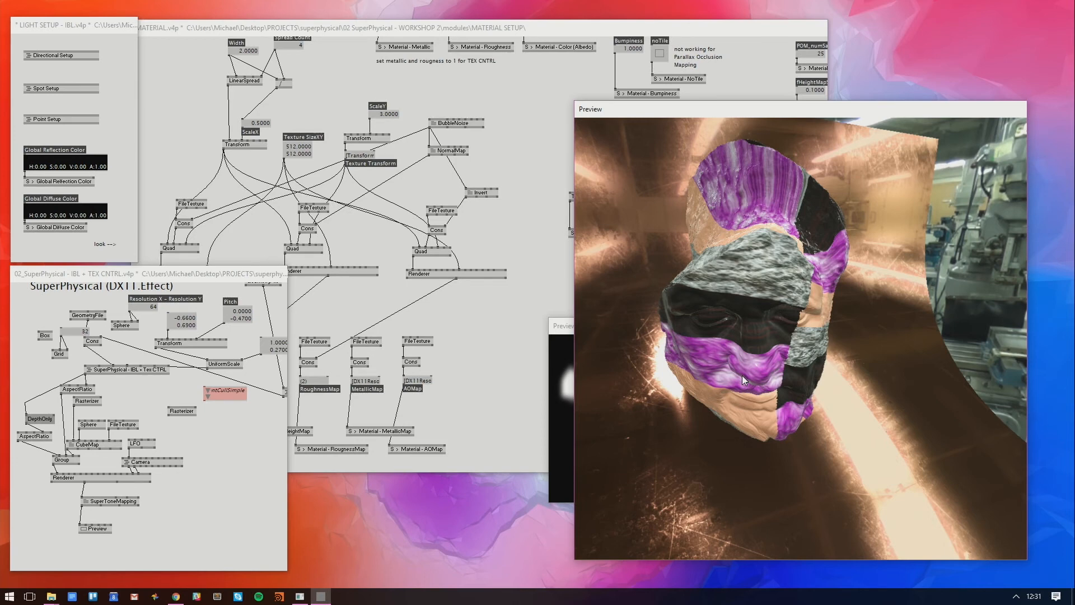
{"action": "scroll", "coordinate": [347, 84], "scroll_direction": "up", "scroll_amount": 3}
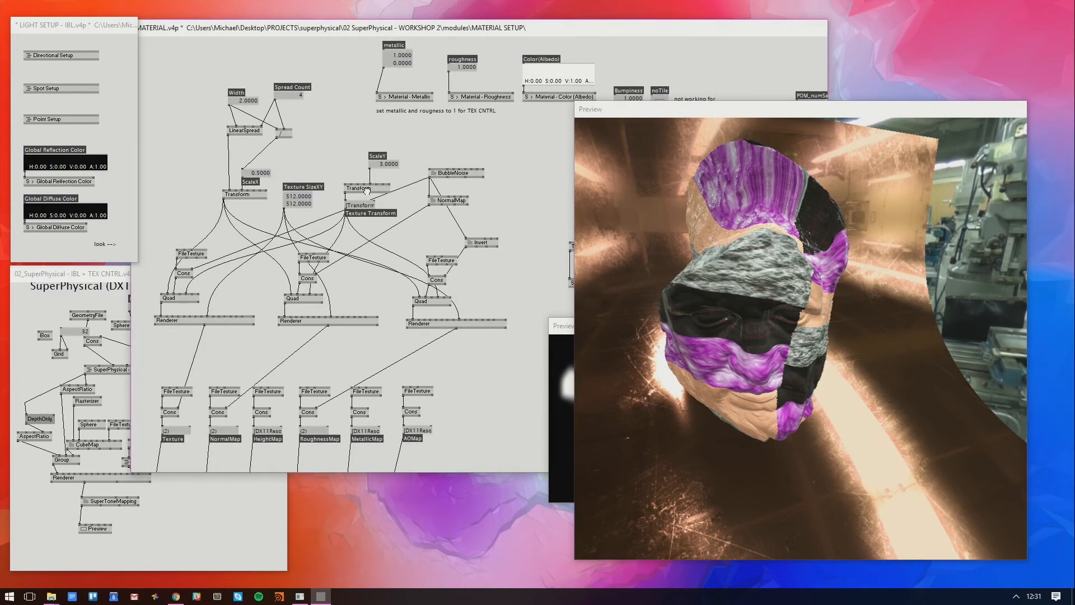
{"action": "left_click", "coordinate": [853, 345]}
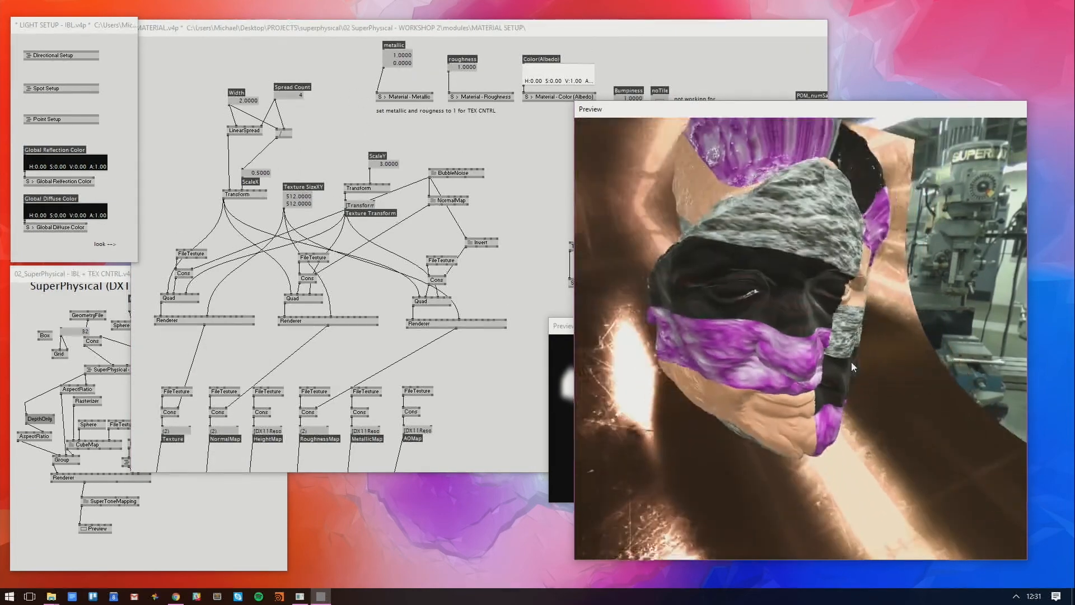
{"action": "double_click", "coordinate": [398, 54]}
{"action": "type", "text": "0"}
{"action": "key", "text": "Return"}
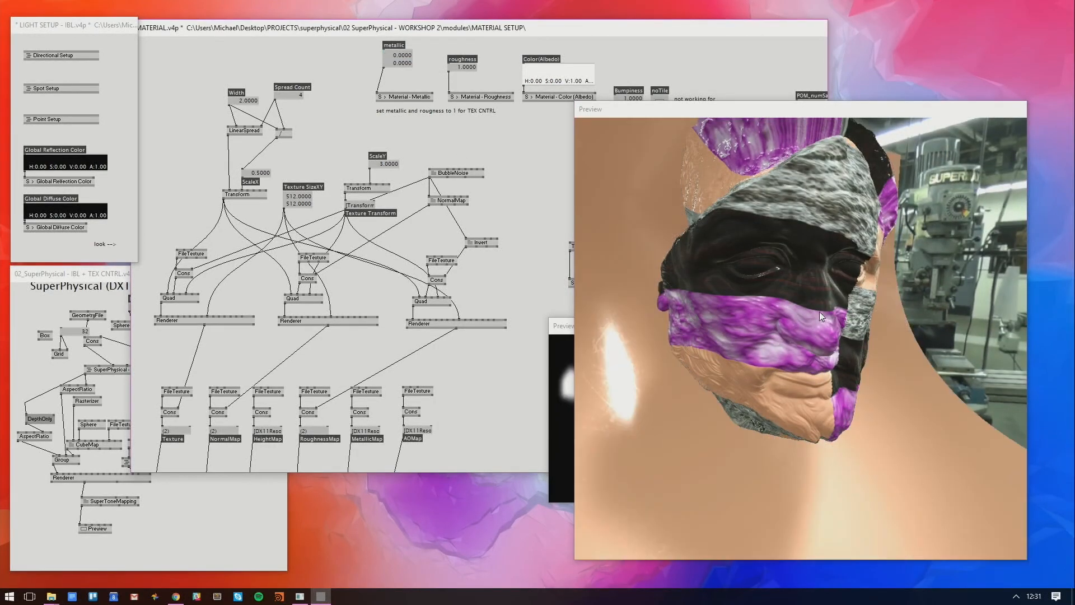
Bring the SuperPhysical patch forward and inspect the head and the non-metallic surface behind it from other angles
{"action": "left_click", "coordinate": [818, 311]}
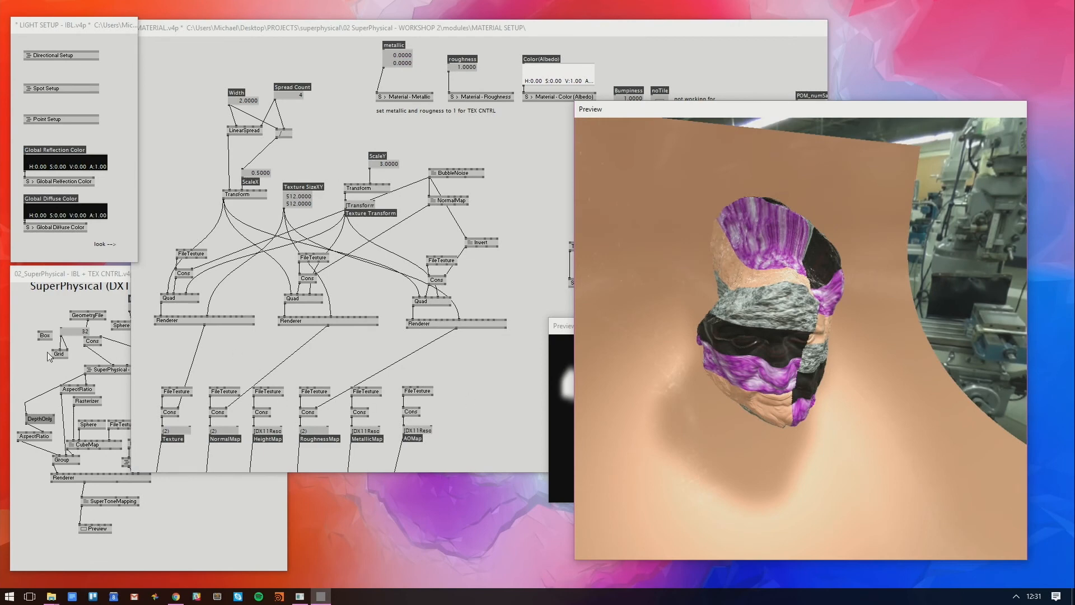
{"action": "left_click", "coordinate": [32, 397]}
{"action": "left_click", "coordinate": [761, 338]}
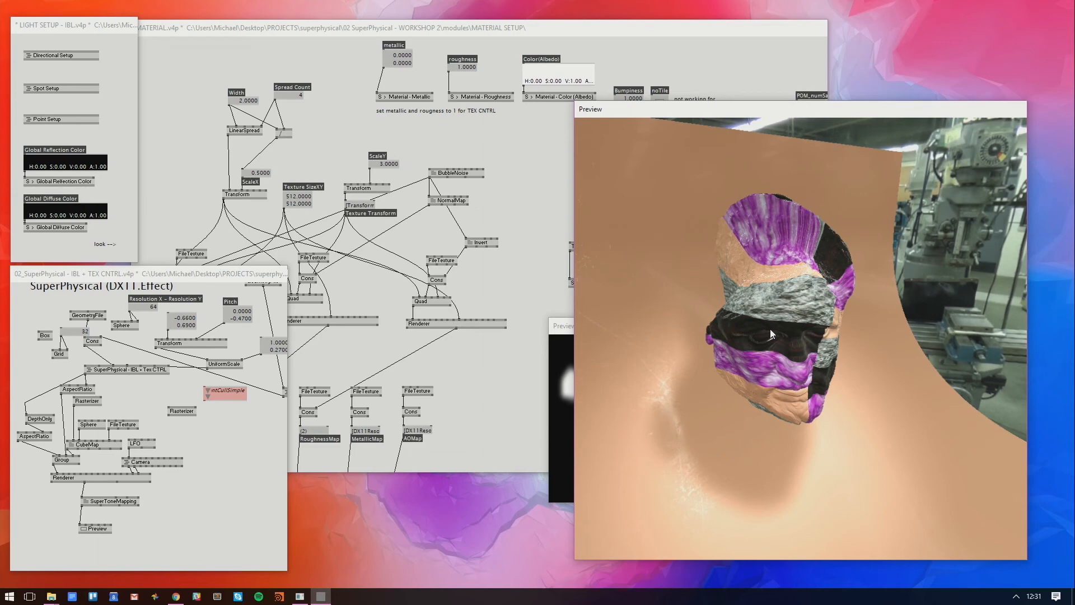
{"action": "mouse_move", "coordinate": [814, 286]}
{"action": "left_mouse_down"}
{"action": "mouse_move", "coordinate": [784, 365]}
{"action": "mouse_move", "coordinate": [800, 340]}
{"action": "mouse_move", "coordinate": [791, 331]}
{"action": "mouse_move", "coordinate": [795, 281]}
{"action": "left_mouse_up"}
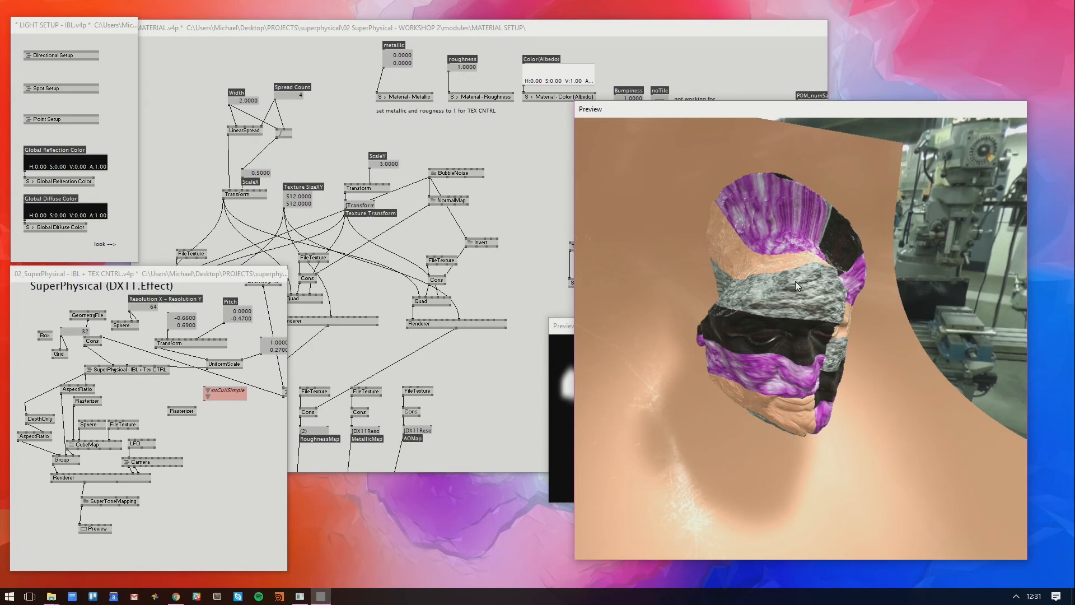
Open the node browser in the SuperPhysical patch and search for draw-related nodes, including "draw cal" and "draw debu"
{"action": "double_click", "coordinate": [230, 464]}
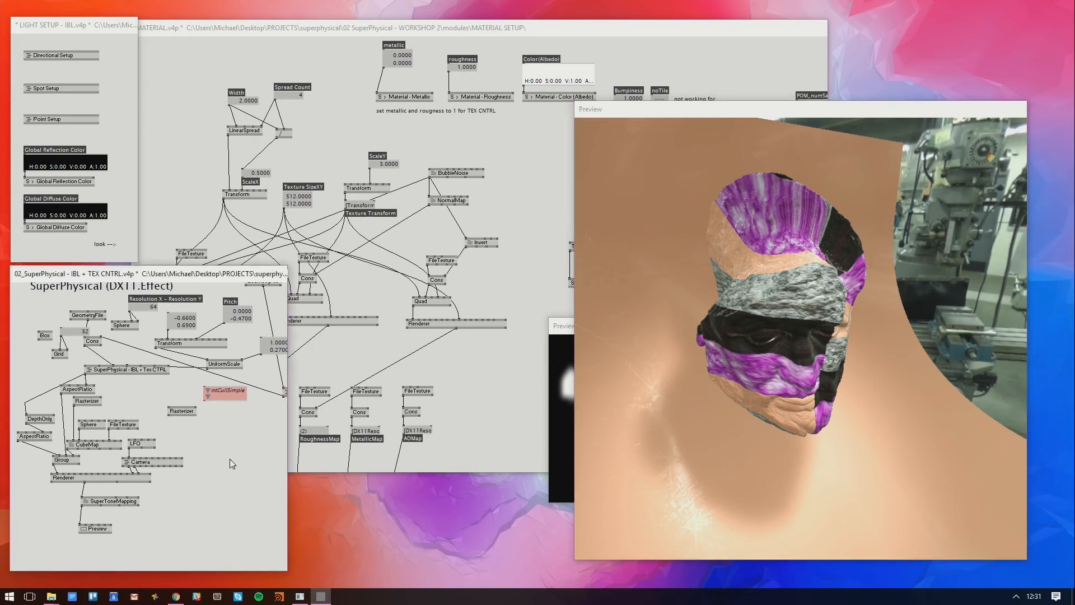
{"action": "type", "text": "draw"}
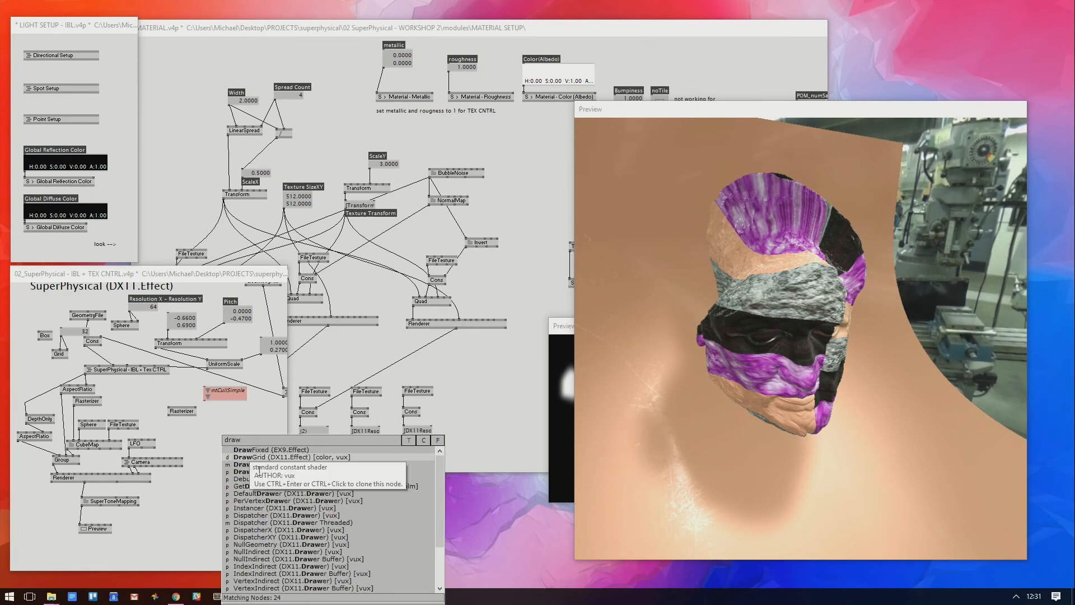
{"action": "type", "text": " ca"}
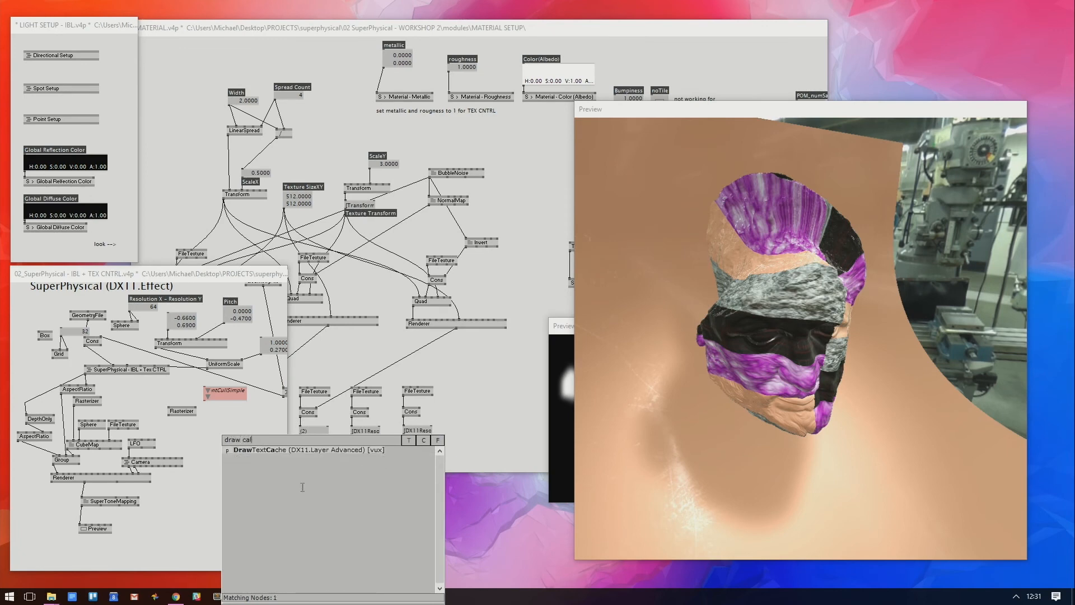
{"action": "key", "text": "BackSpace"}
{"action": "key", "text": "BackSpace"}
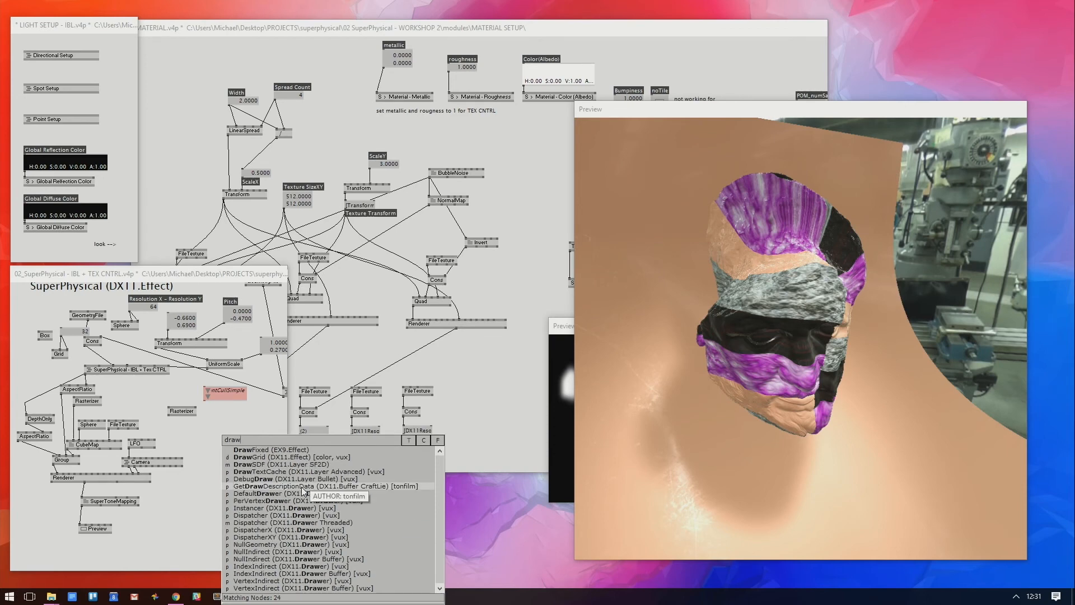
{"action": "type", "text": "debu"}
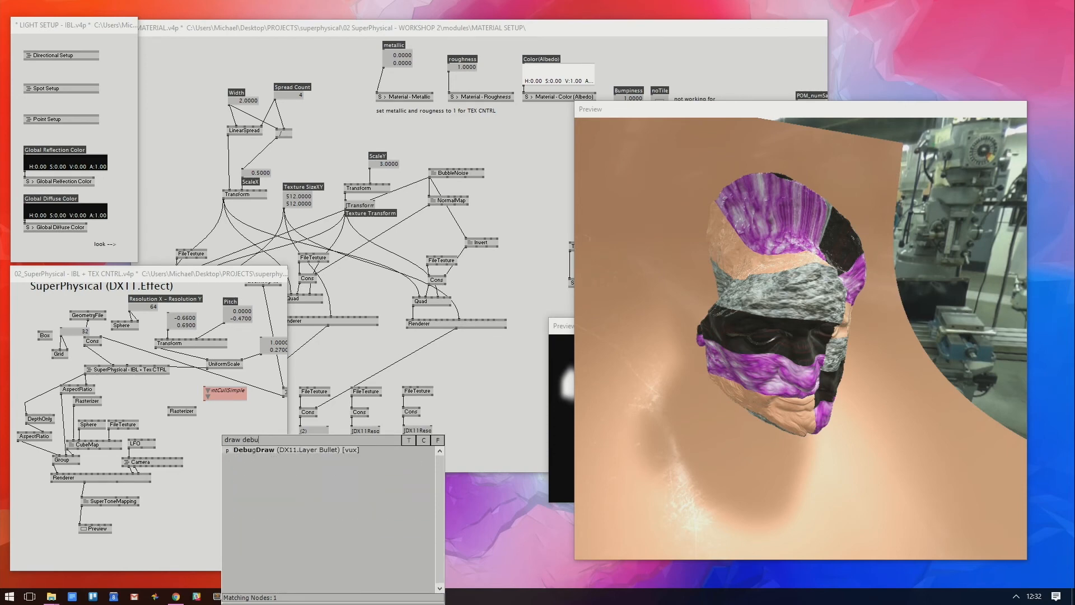
Replace the node browser's draw query with a search for "pipeli"
{"action": "key", "text": "BackSpace"}
{"action": "key", "text": "BackSpace"}
{"action": "key", "text": "BackSpace"}
{"action": "key", "text": "BackSpace"}
{"action": "key", "text": "BackSpace"}
{"action": "key", "text": "BackSpace"}
{"action": "key", "text": "BackSpace"}
{"action": "key", "text": "BackSpace"}
{"action": "key", "text": "BackSpace"}
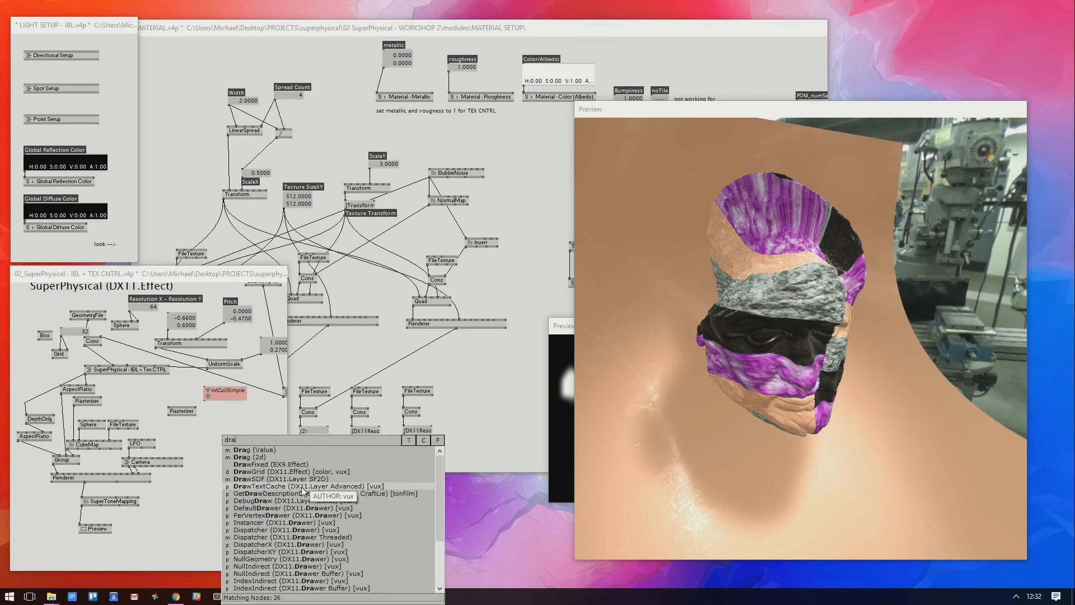
{"action": "type", "text": "pipeli"}
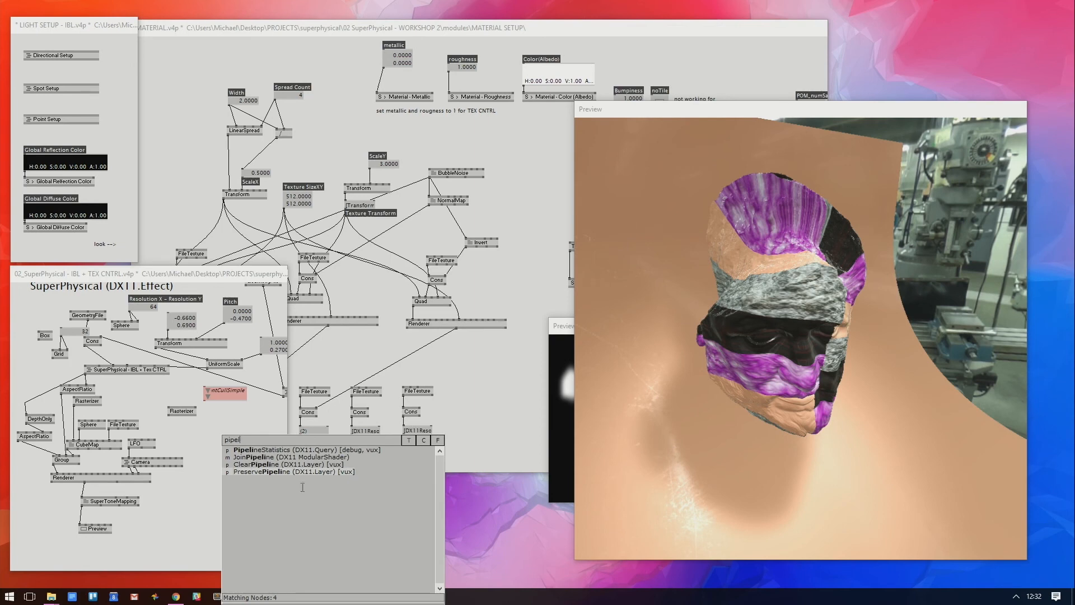
Search the node browser for "dx11 debug" and place the DebugDraw (DX11.Layer Bullet) node
{"action": "key", "text": "BackSpace"}
{"action": "key", "text": "BackSpace"}
{"action": "key", "text": "BackSpace"}
{"action": "key", "text": "BackSpace"}
{"action": "key", "text": "BackSpace"}
{"action": "key", "text": "BackSpace"}
{"action": "type", "text": "dx1"}
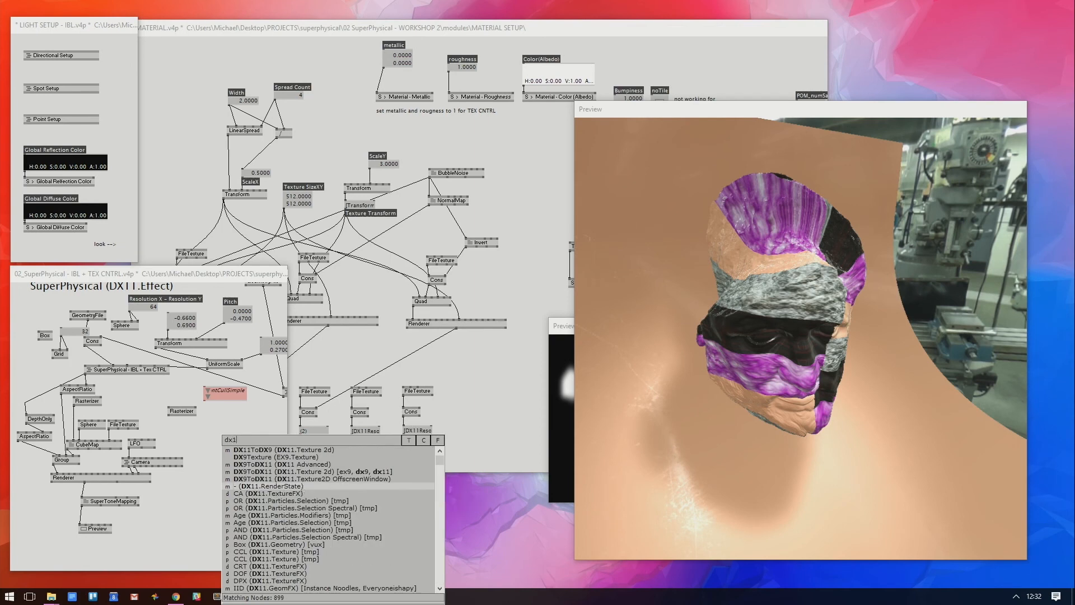
{"action": "type", "text": "1 debug"}
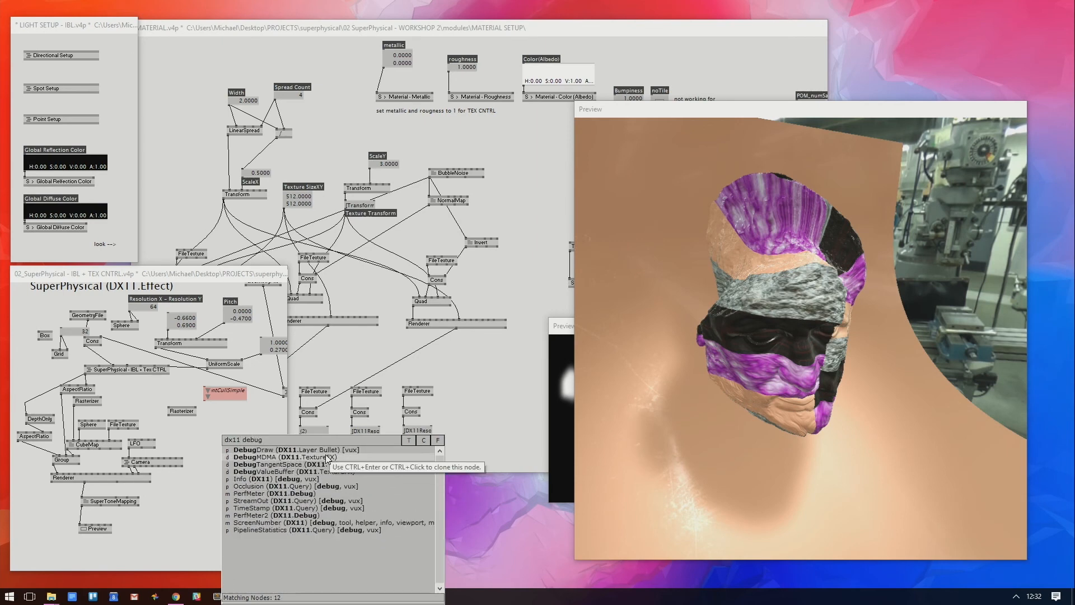
{"action": "left_click", "coordinate": [286, 451]}
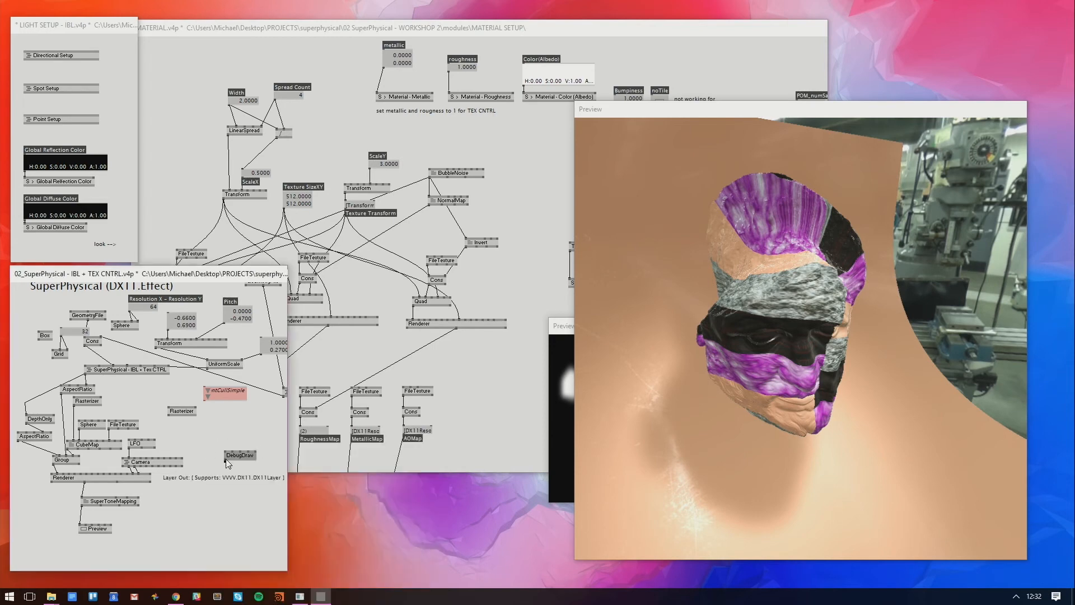
{"action": "double_click", "coordinate": [239, 457]}
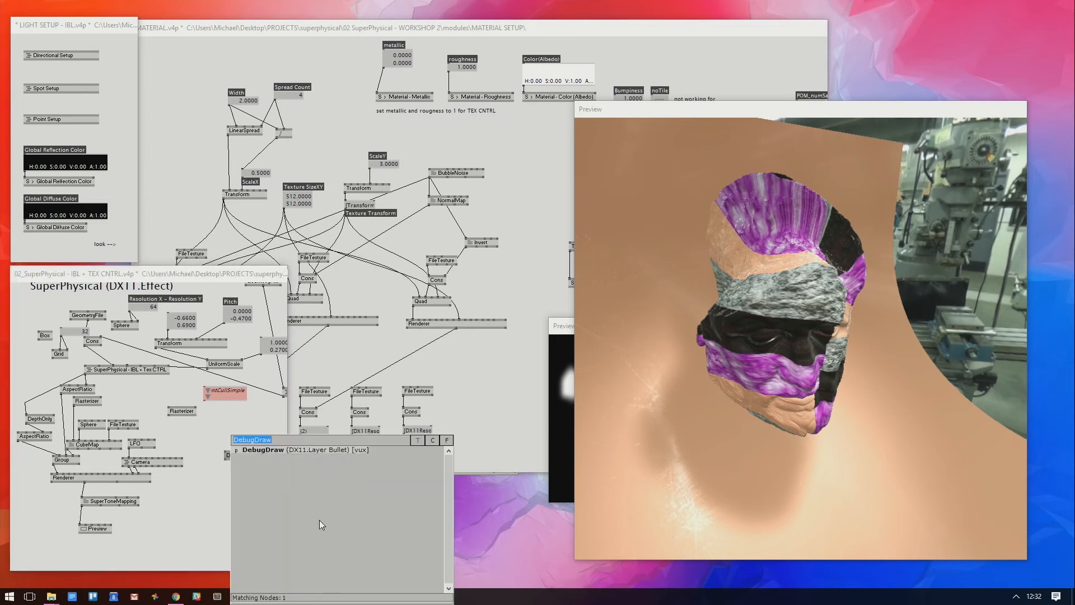
{"action": "type", "text": "draw"}
{"action": "key", "text": "BackSpace"}
{"action": "key", "text": "BackSpace"}
{"action": "key", "text": "BackSpace"}
{"action": "key", "text": "BackSpace"}
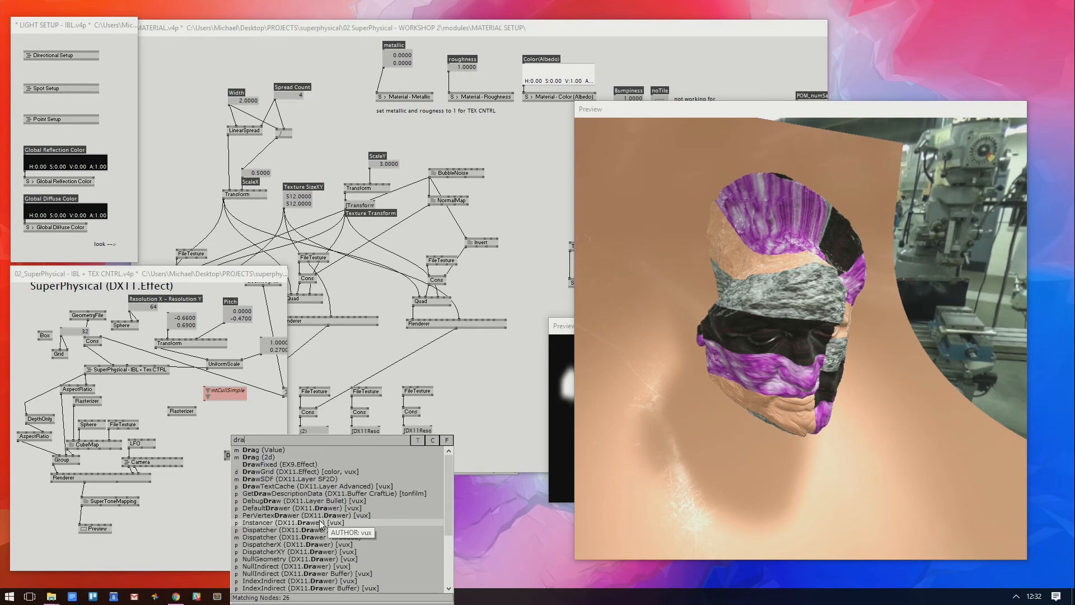
{"action": "key", "text": "Escape"}
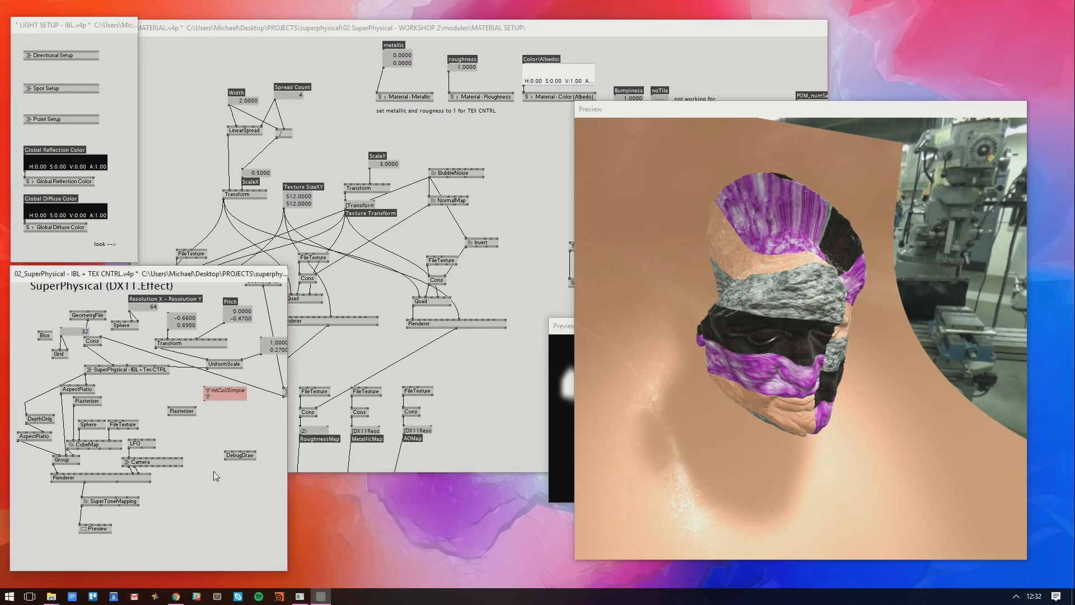
Search the nodes for "pipeline", add PipelineStatistics (DX11.Query) to the SuperPhysical patch and discard the pending link
{"action": "double_click", "coordinate": [218, 442]}
{"action": "type", "text": "pipeline"}
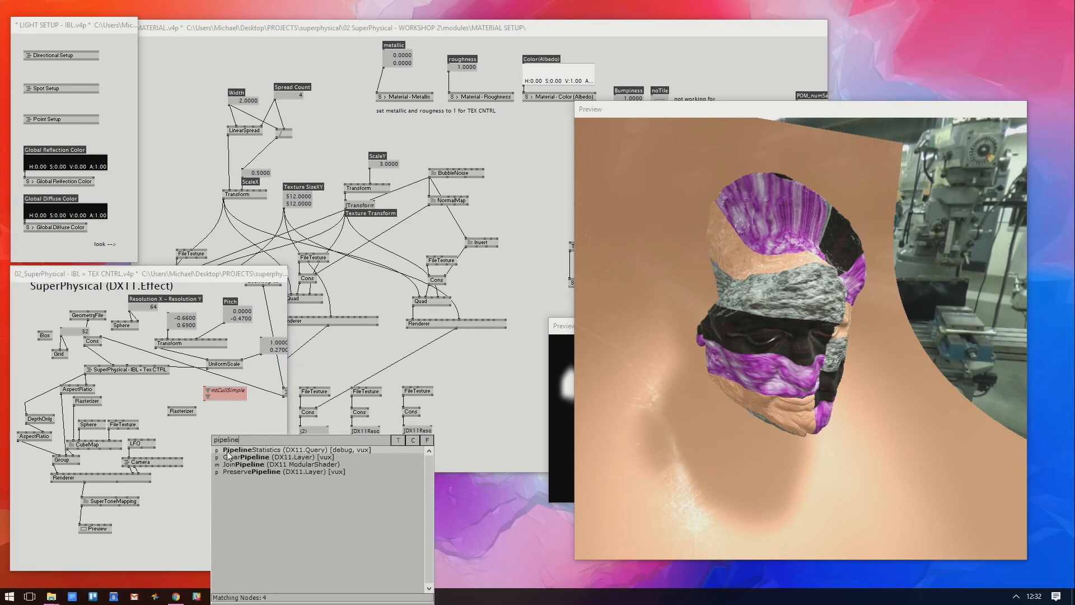
{"action": "left_click", "coordinate": [227, 450]}
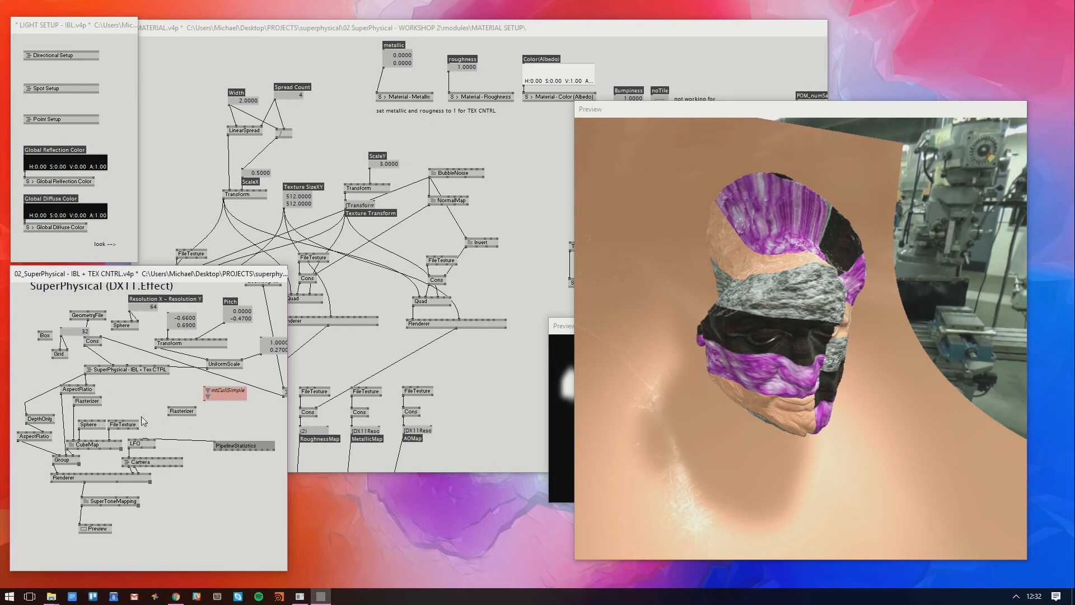
{"action": "right_click", "coordinate": [155, 439]}
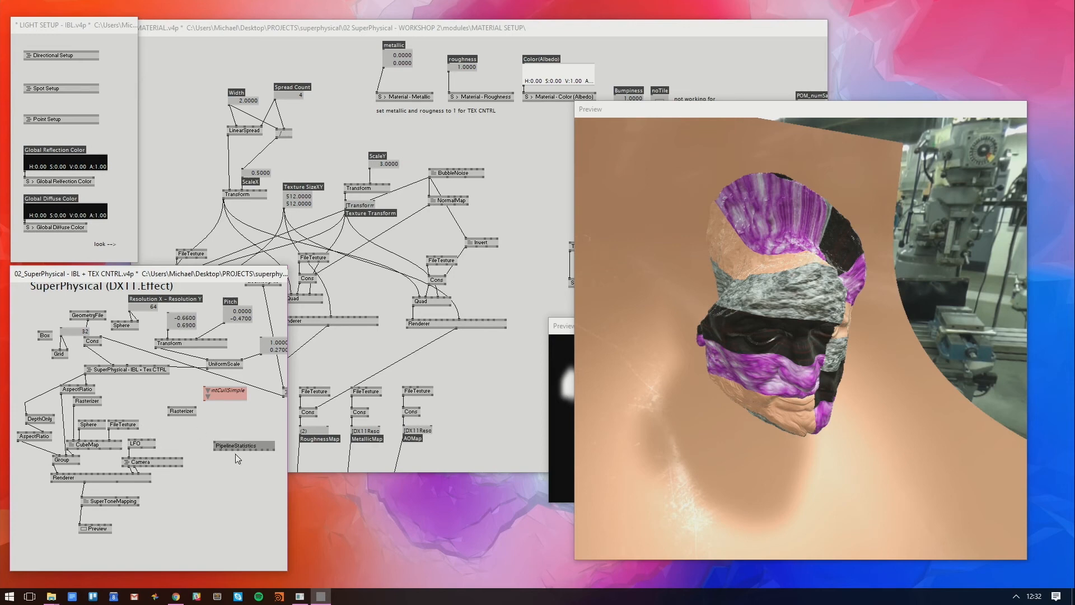
Inside the SuperPhysical - IBL + Tex CTRL module, expose the effect's Query output as a module pin
{"action": "right_click", "coordinate": [161, 371]}
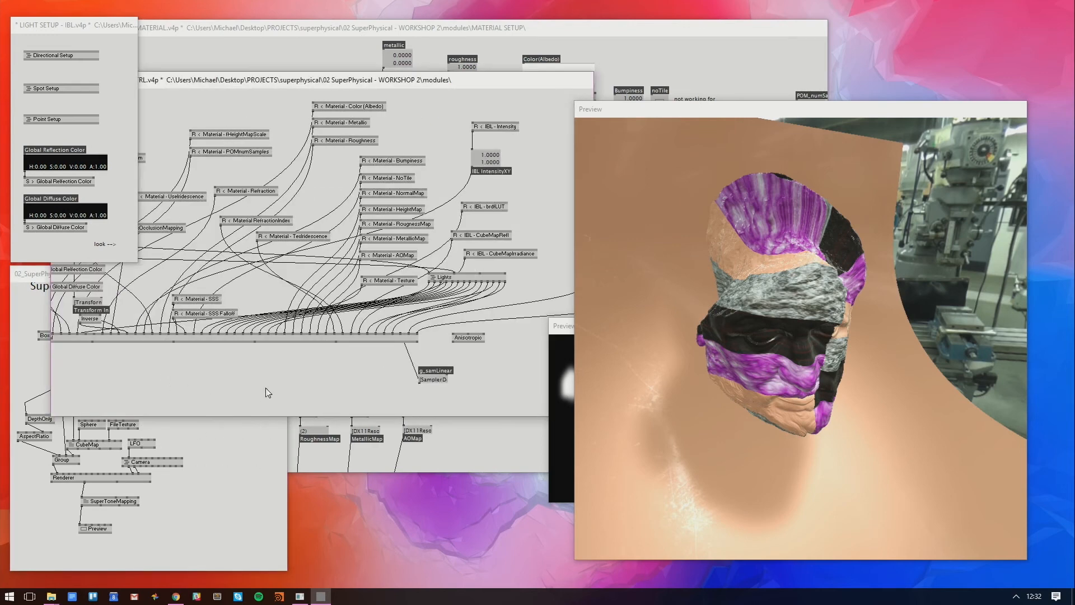
{"action": "left_click", "coordinate": [417, 342]}
{"action": "middle_click", "coordinate": [483, 389]}
{"action": "right_click", "coordinate": [494, 379]}
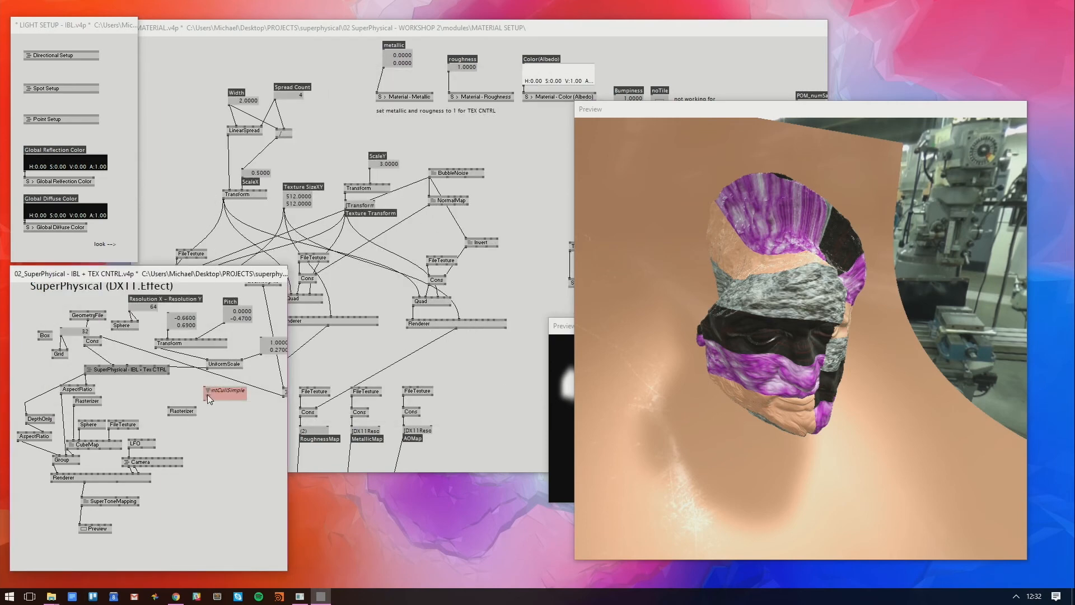
Link the SuperPhysical module's Query output to the Query Source of PipelineStatistics
{"action": "key", "text": "ctrl+v"}
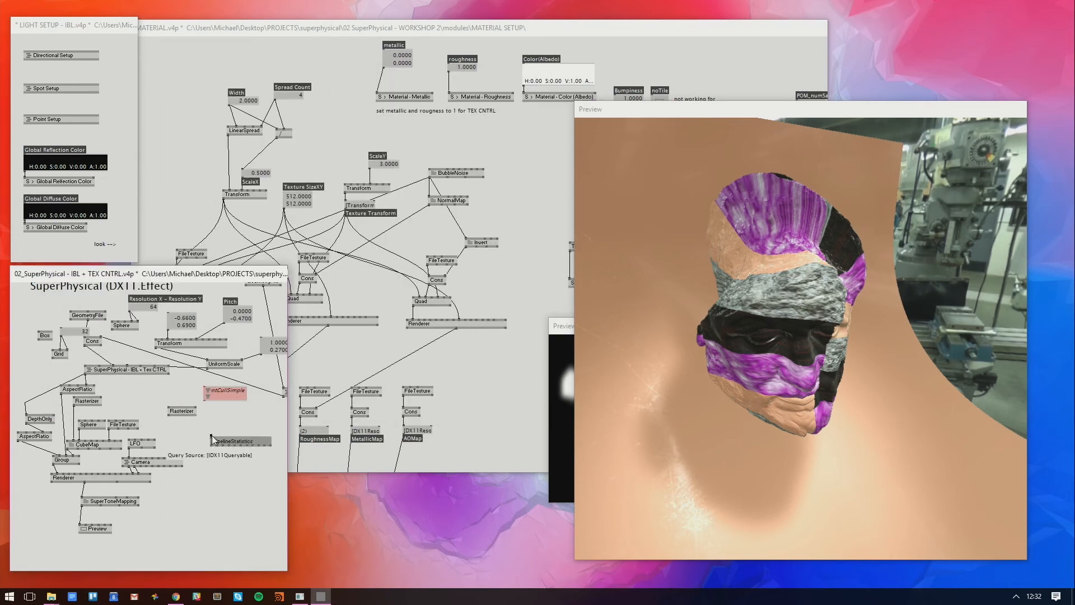
{"action": "left_click", "coordinate": [211, 437]}
{"action": "left_click", "coordinate": [169, 374]}
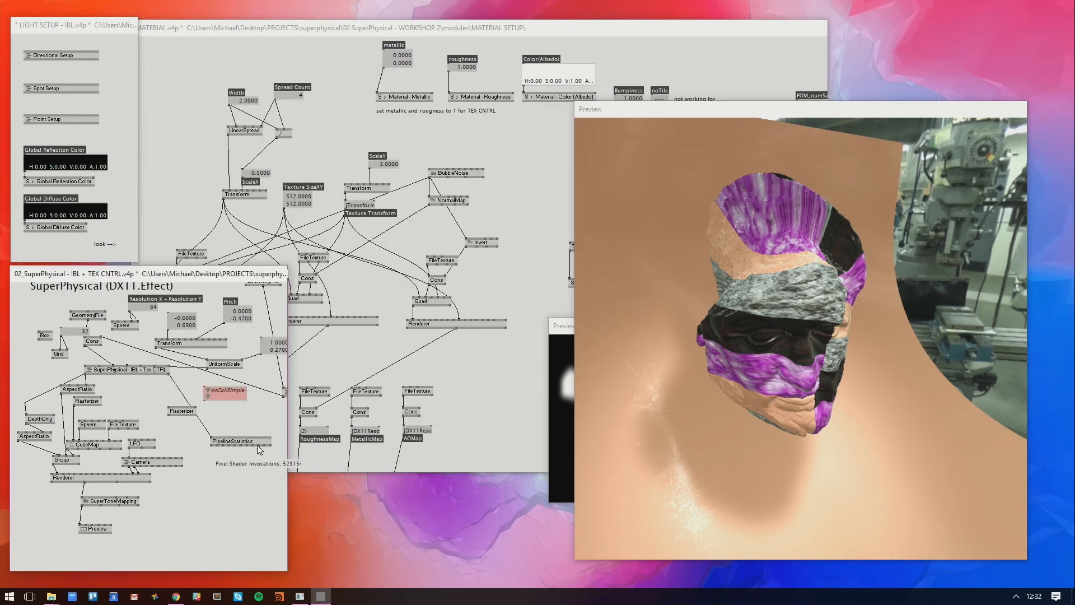
Attach a labelled value box to the Pixel Shader Invocations output of PipelineStatistics and widen the patch window
{"action": "left_click", "coordinate": [258, 446]}
{"action": "middle_click", "coordinate": [252, 458]}
{"action": "left_click_drag", "start_coordinate": [248, 512], "coordinate": [215, 519]}
{"action": "middle_click", "coordinate": [244, 469]}
{"action": "left_click_drag", "start_coordinate": [234, 469], "coordinate": [233, 499]}
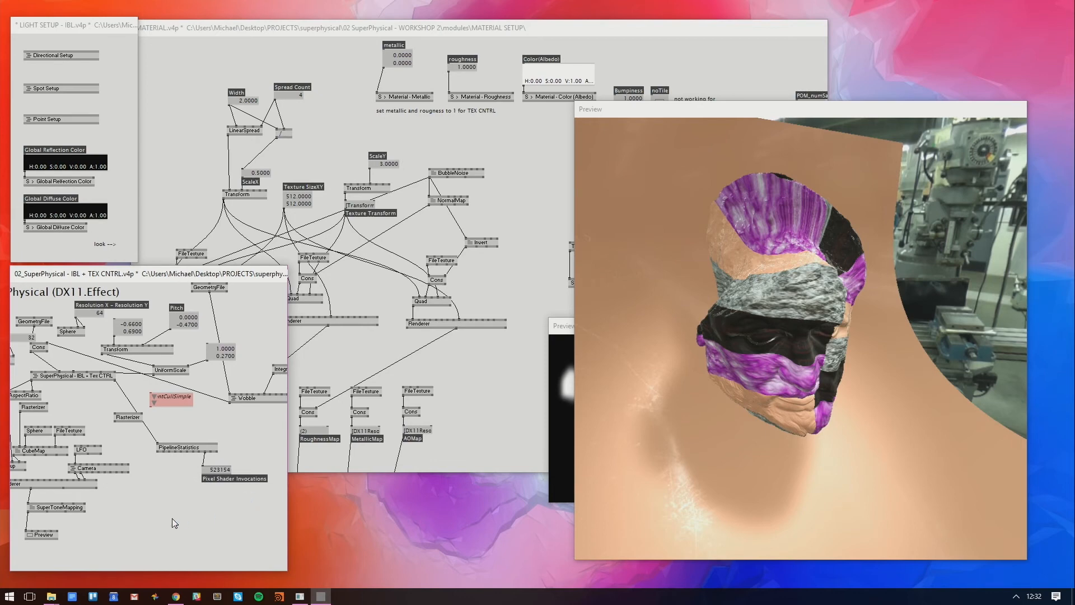
{"action": "left_click_drag", "start_coordinate": [287, 486], "coordinate": [379, 469]}
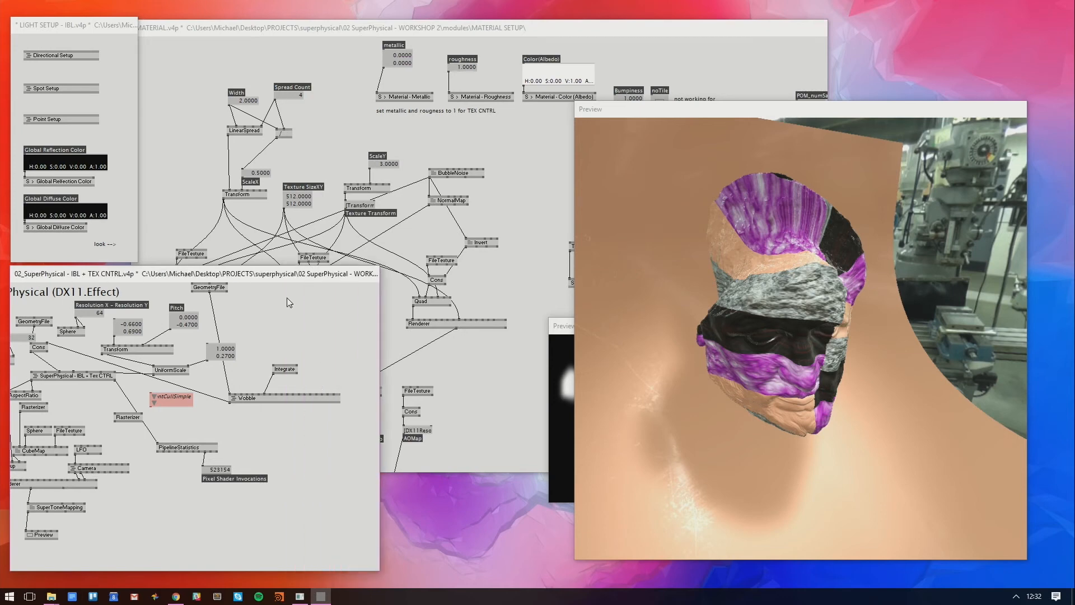
{"action": "left_click_drag", "start_coordinate": [288, 302], "coordinate": [383, 299]}
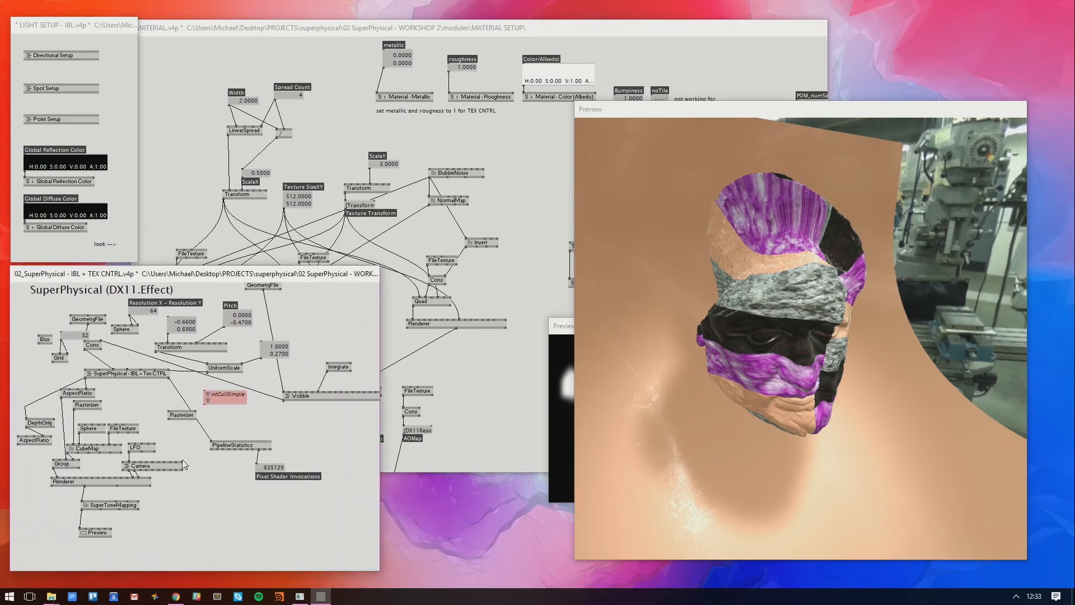
Link the DepthOnly branch's AspectRatio to the Group's first layer and view the head from other angles in the preview
{"action": "left_click", "coordinate": [21, 444]}
{"action": "left_click", "coordinate": [65, 459]}
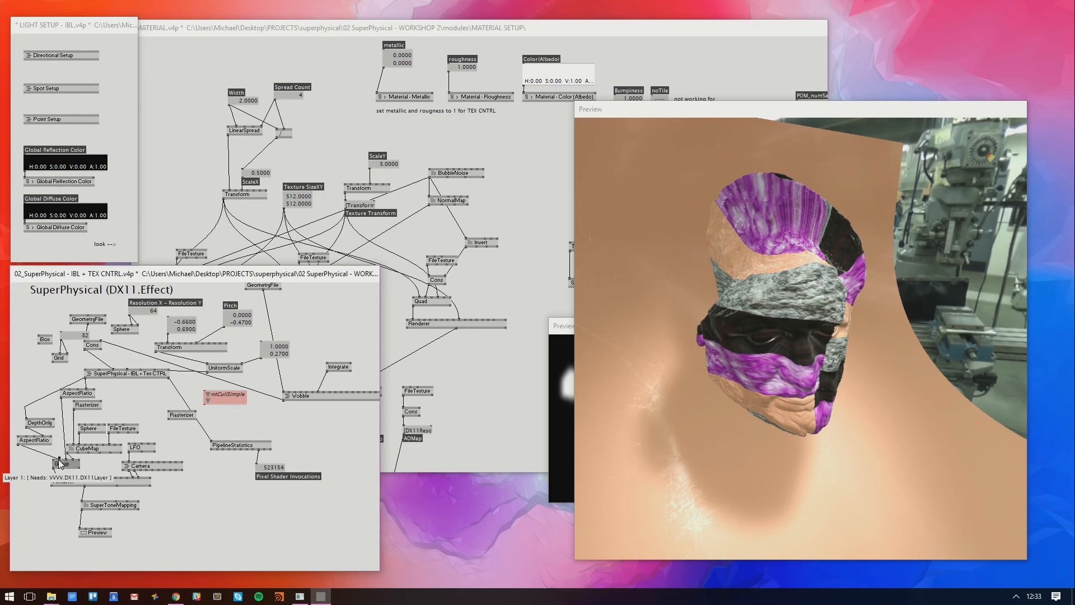
{"action": "mouse_move", "coordinate": [816, 267]}
{"action": "left_mouse_down"}
{"action": "mouse_move", "coordinate": [787, 285]}
{"action": "mouse_move", "coordinate": [810, 273]}
{"action": "left_mouse_up"}
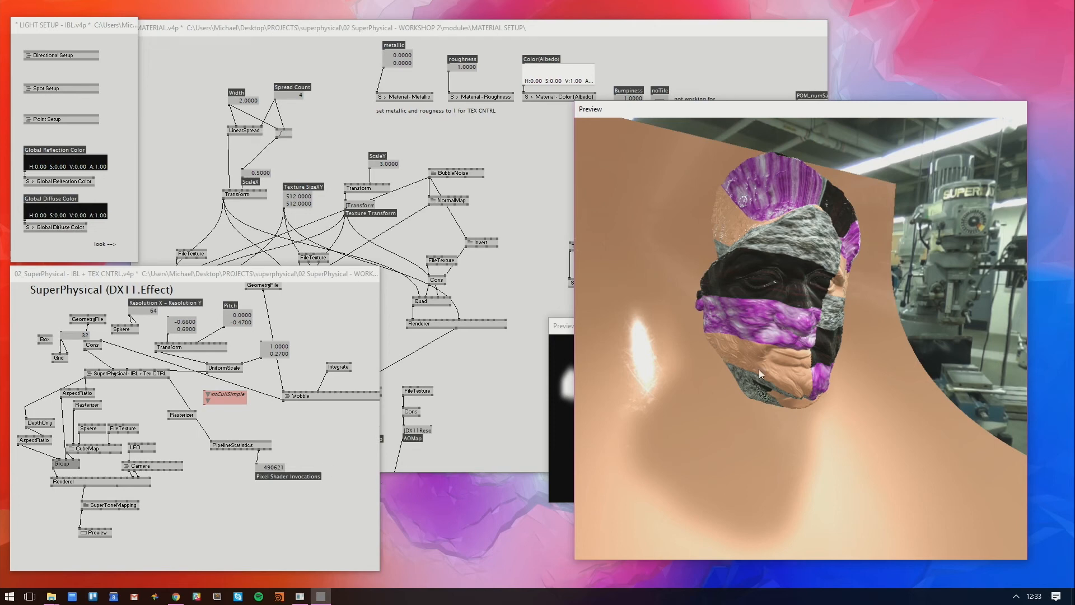
{"action": "left_click_drag", "start_coordinate": [757, 368], "coordinate": [811, 284]}
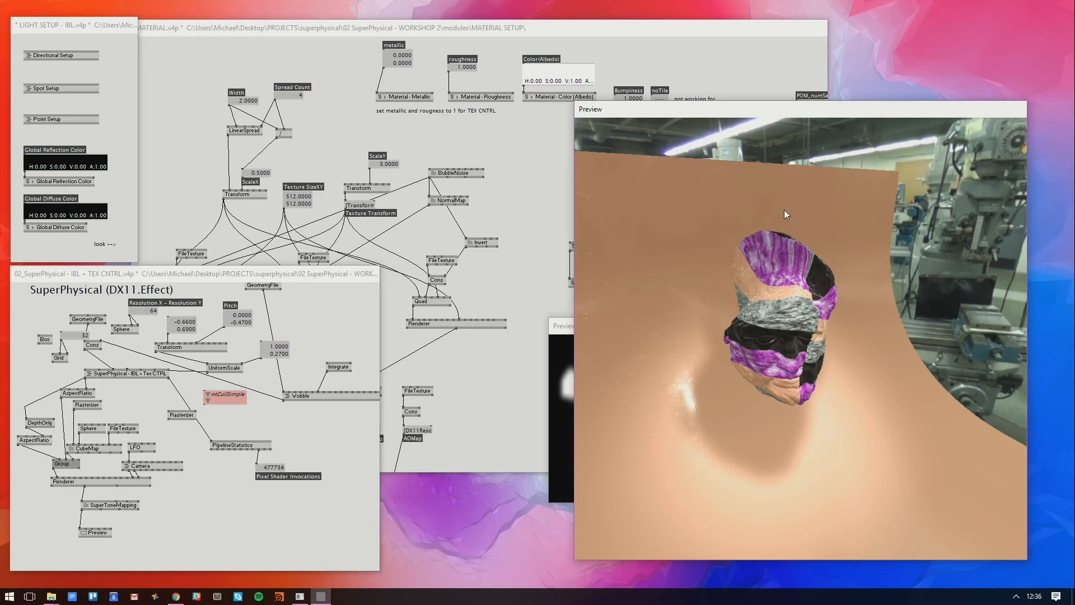
Widen the LIGHT SETUP - IBL patch to show its texture nodes, switch to cmftStudio and close its output log
{"action": "left_click_drag", "start_coordinate": [137, 170], "coordinate": [550, 171]}
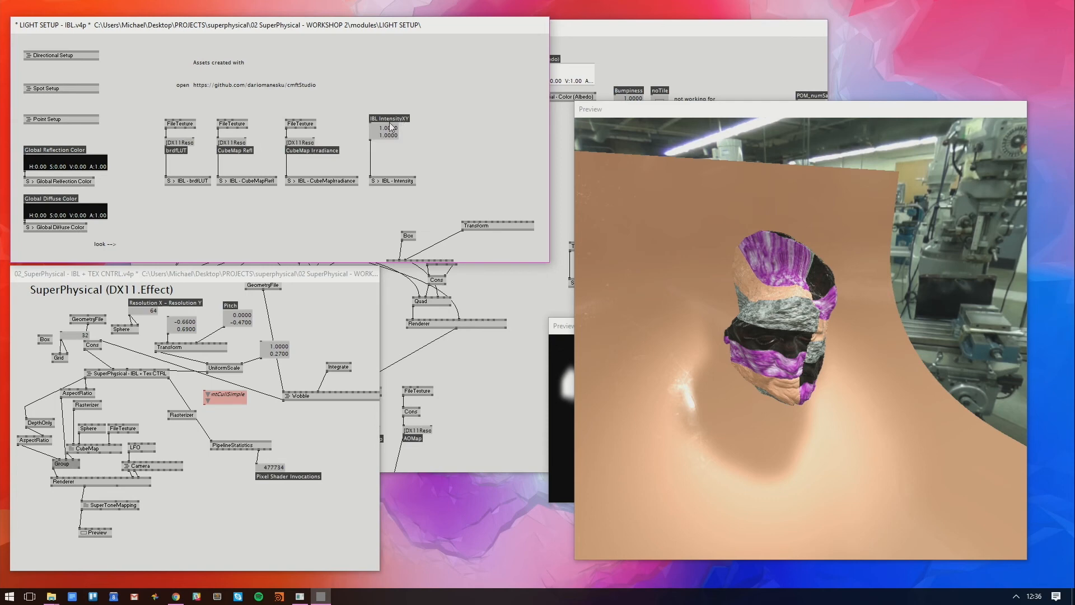
{"action": "mouse_move", "coordinate": [287, 120]}
{"action": "left_click", "coordinate": [299, 596]}
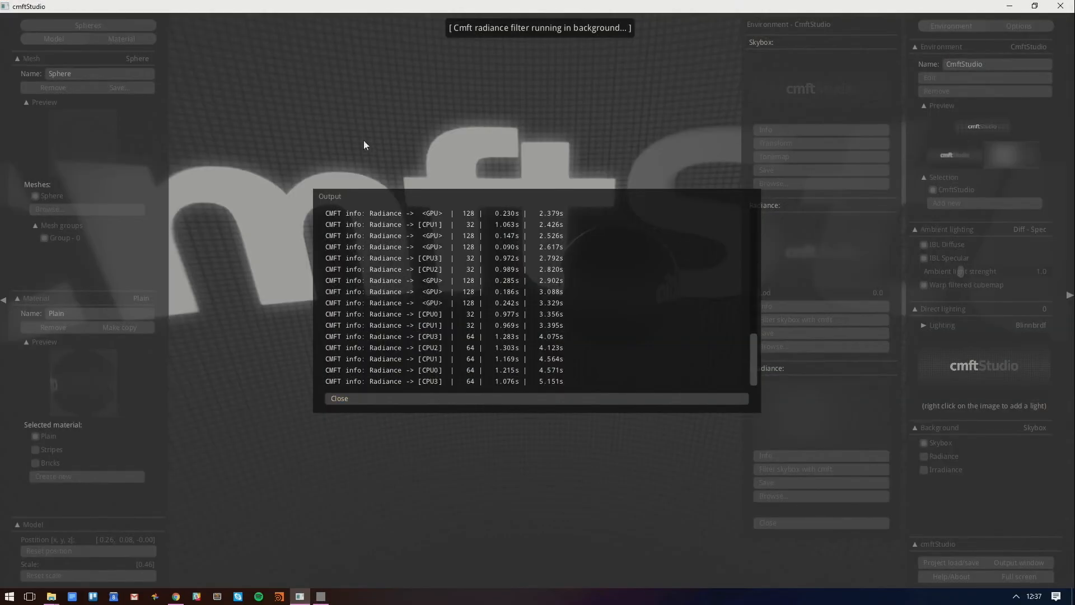
{"action": "scroll", "coordinate": [515, 287], "scroll_direction": "up", "scroll_amount": 3}
{"action": "scroll", "coordinate": [452, 314], "scroll_direction": "down", "scroll_amount": 3}
{"action": "left_click", "coordinate": [340, 401]}
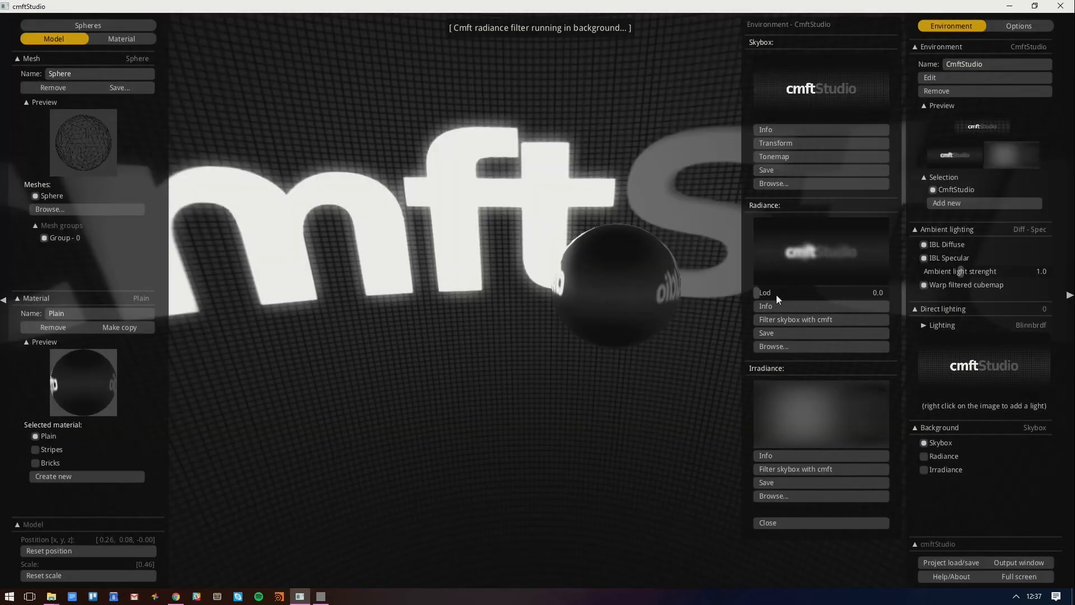
Set the radiance preview's Lod to 1.7, then view the skybox file browser and close it without loading anything
{"action": "left_click_drag", "start_coordinate": [757, 291], "coordinate": [796, 295]}
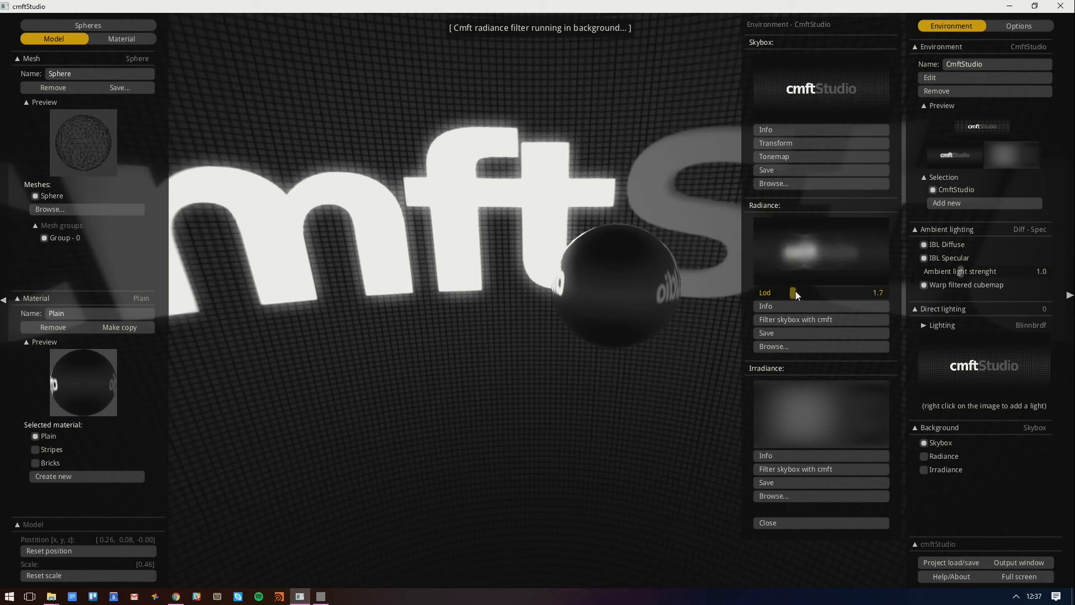
{"action": "left_click", "coordinate": [779, 183]}
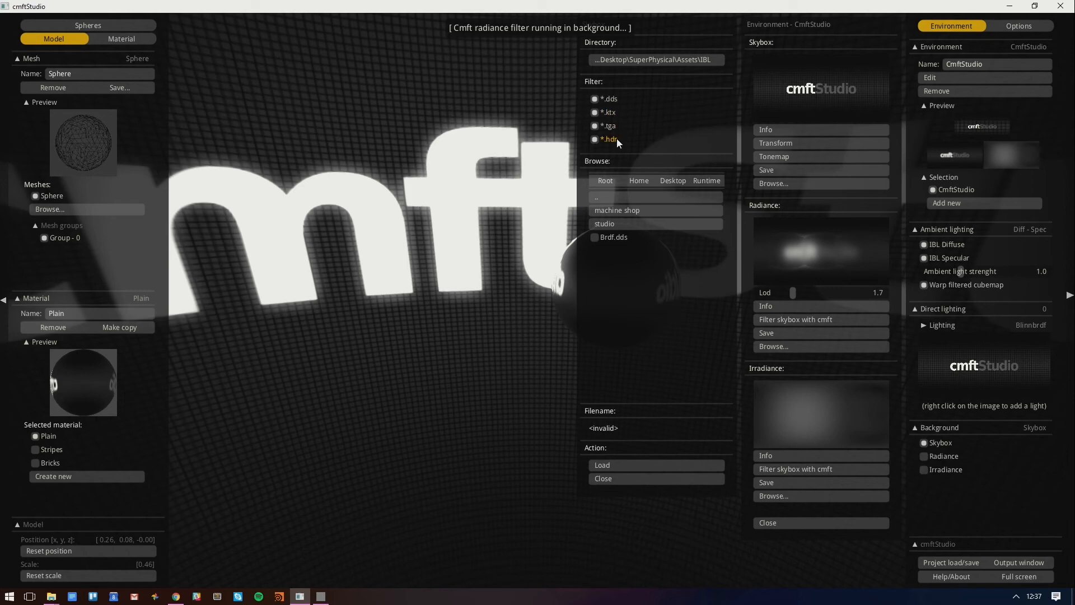
{"action": "left_click", "coordinate": [640, 478]}
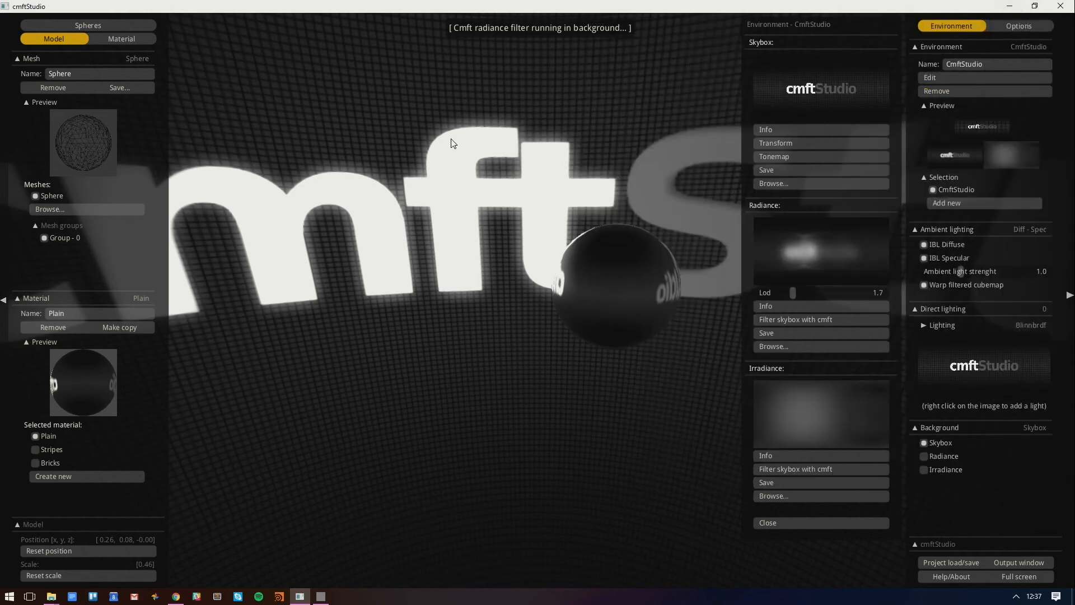
Shift the preview sphere slightly, set the radiance preview's Lod to 6.0 and minimize cmftStudio
{"action": "left_click_drag", "start_coordinate": [358, 178], "coordinate": [412, 157]}
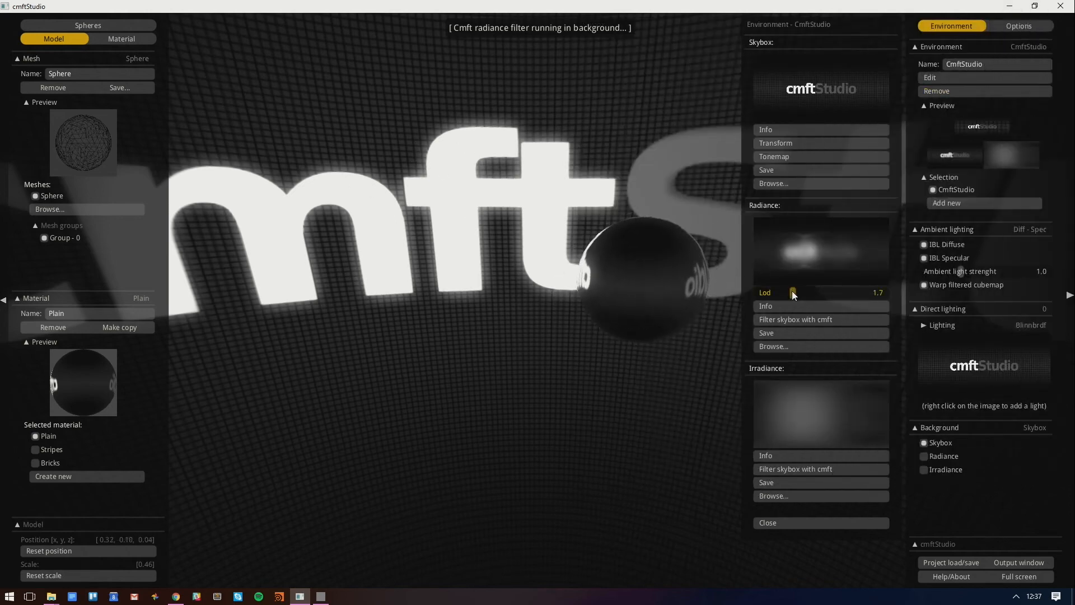
{"action": "left_click_drag", "start_coordinate": [792, 291], "coordinate": [893, 300]}
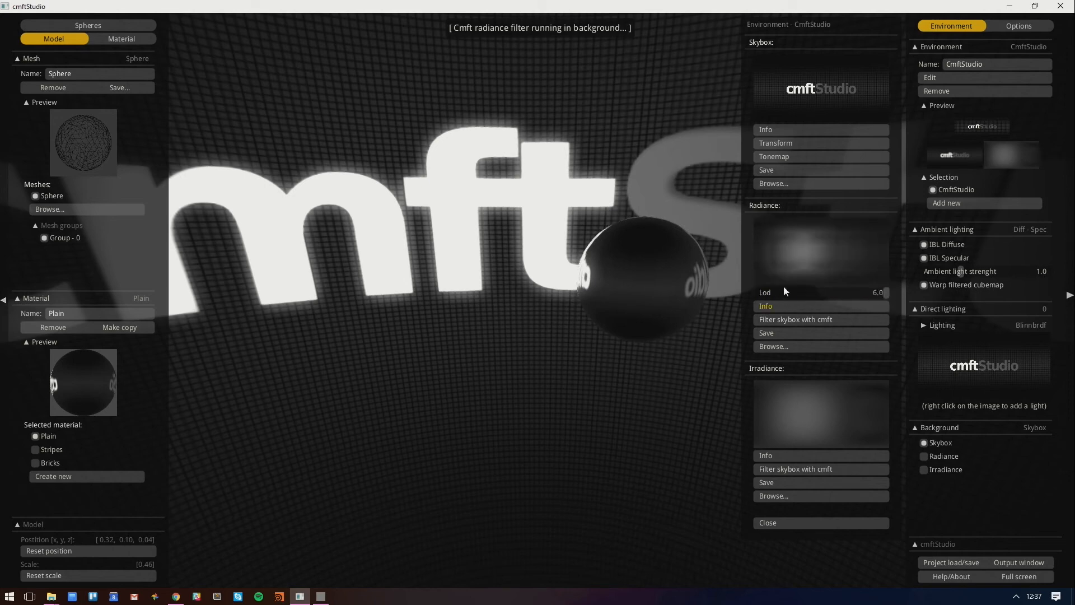
{"action": "left_click", "coordinate": [1009, 5]}
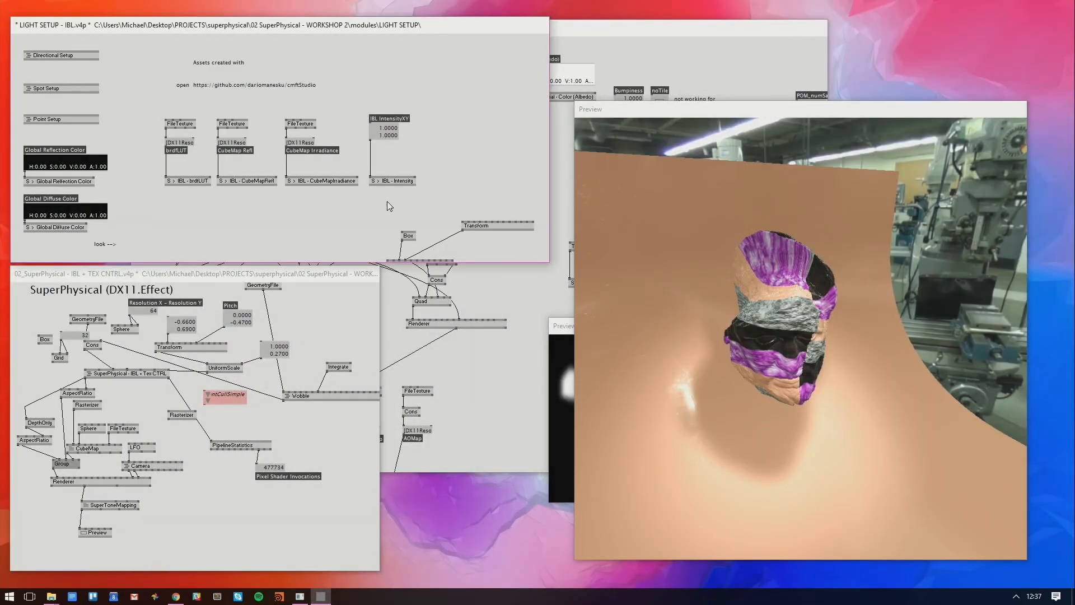
Open the SuperPhysical - IBL + Tex CTRL module and bring up the SuperPhysical.fx shader code of its effect
{"action": "scroll", "coordinate": [333, 249], "scroll_direction": "down", "scroll_amount": 2}
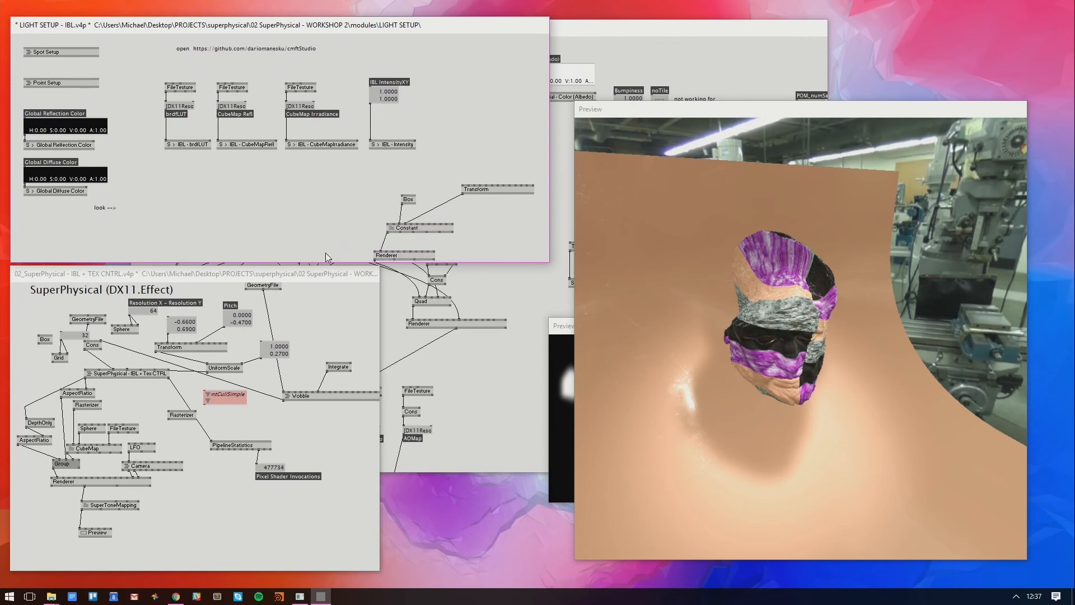
{"action": "right_click", "coordinate": [146, 376]}
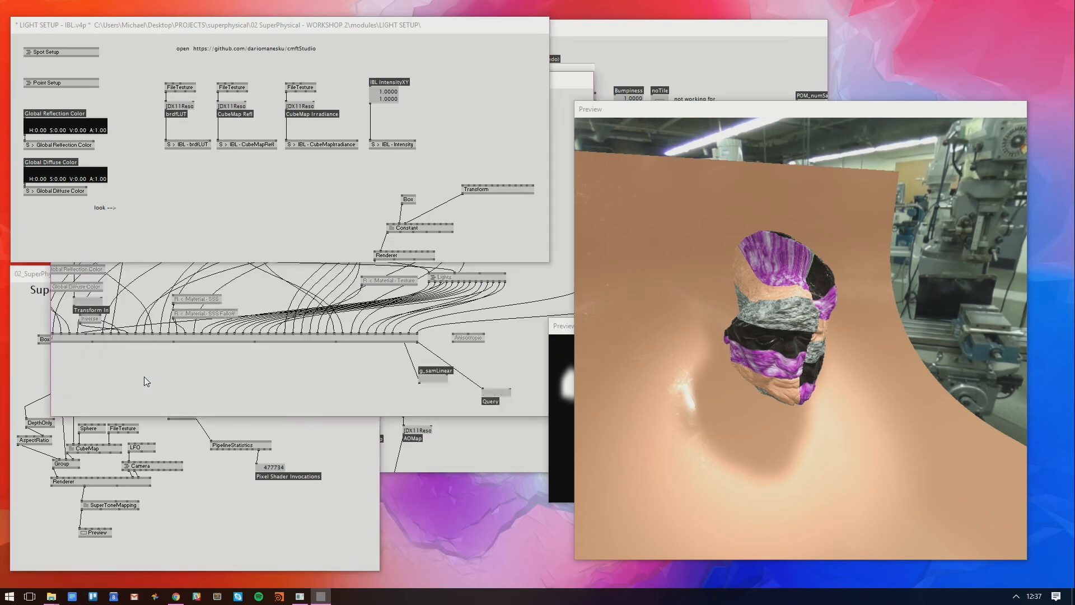
{"action": "right_click", "coordinate": [235, 341]}
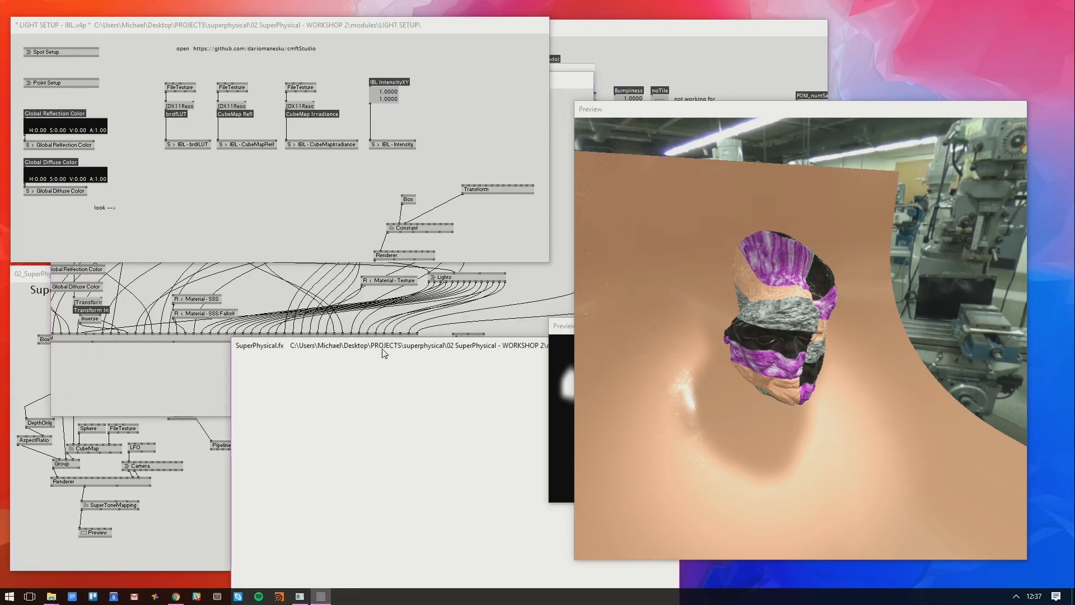
{"action": "left_click_drag", "start_coordinate": [400, 347], "coordinate": [276, 345]}
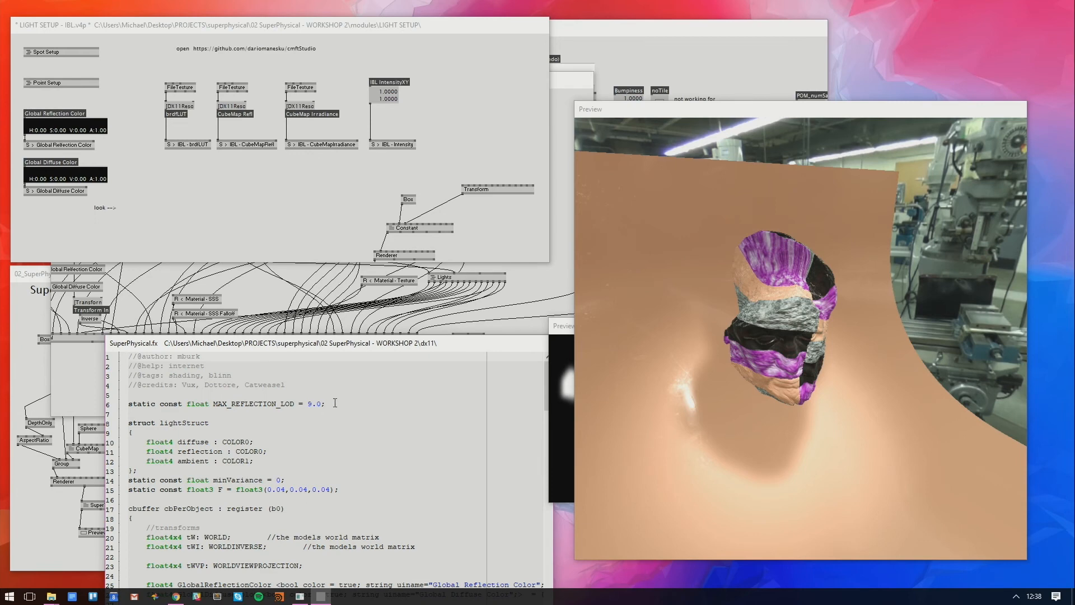
Highlight the MAX_REFLECTION_LOD constant in SuperPhysical.fx and switch back to cmftStudio
{"action": "left_click_drag", "start_coordinate": [326, 404], "coordinate": [108, 408]}
{"action": "left_click", "coordinate": [259, 391]}
{"action": "left_click", "coordinate": [262, 412]}
{"action": "left_click_drag", "start_coordinate": [307, 404], "coordinate": [321, 406]}
{"action": "left_click", "coordinate": [303, 597]}
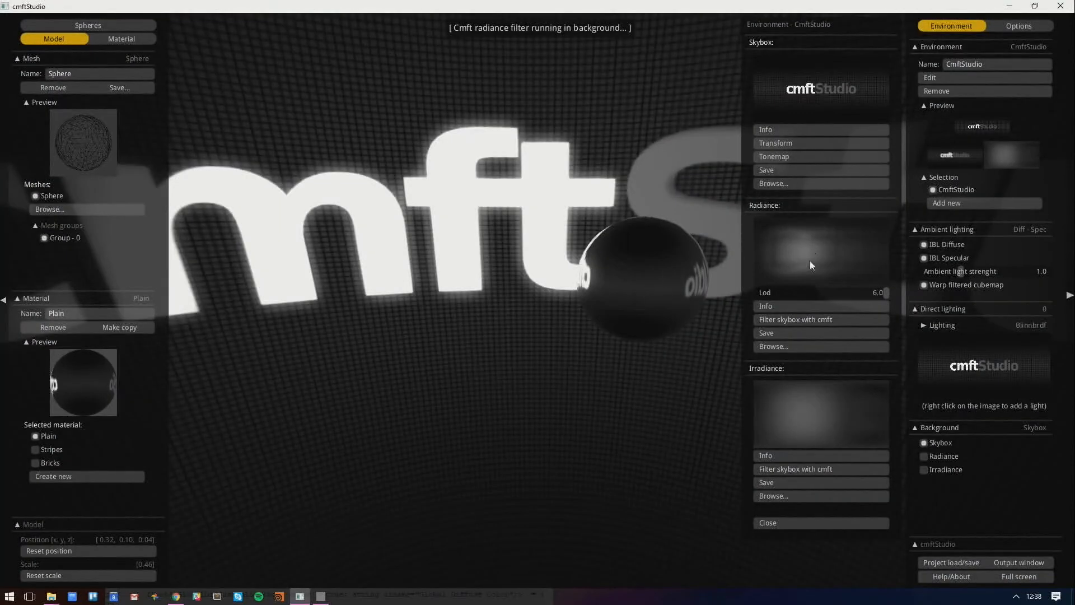
Review the mipmap count in cmftStudio's radiance filter options and compare it with MAX_REFLECTION_LOD in SuperPhysical.fx
{"action": "left_click", "coordinate": [797, 319]}
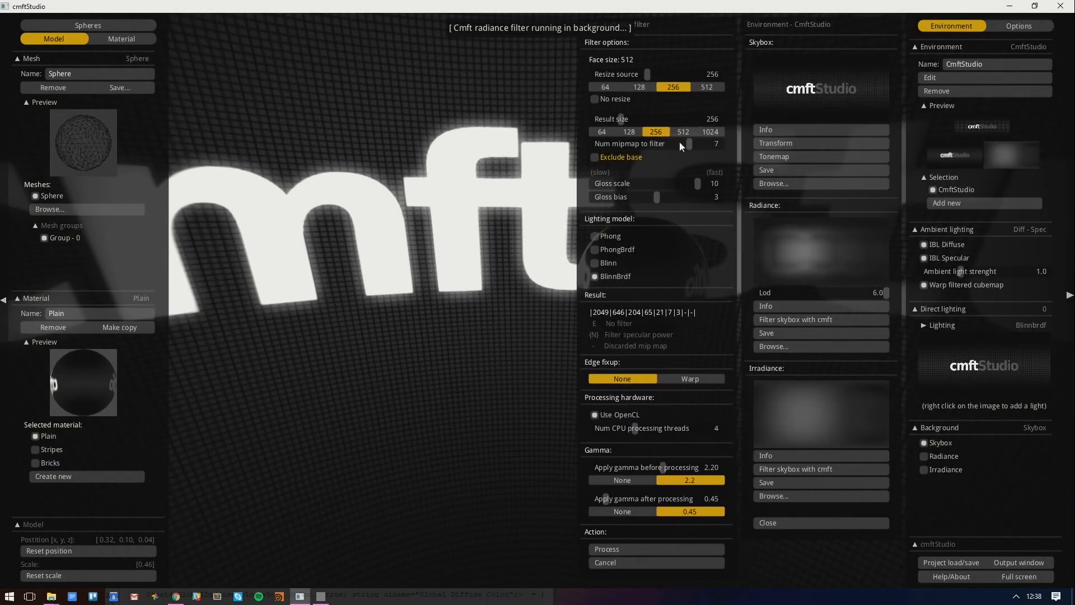
{"action": "mouse_move", "coordinate": [684, 145]}
{"action": "left_mouse_down"}
{"action": "mouse_move", "coordinate": [727, 150]}
{"action": "mouse_move", "coordinate": [679, 149]}
{"action": "mouse_move", "coordinate": [693, 149]}
{"action": "left_mouse_up"}
{"action": "left_click", "coordinate": [1007, 6]}
{"action": "left_click_drag", "start_coordinate": [312, 403], "coordinate": [306, 404]}
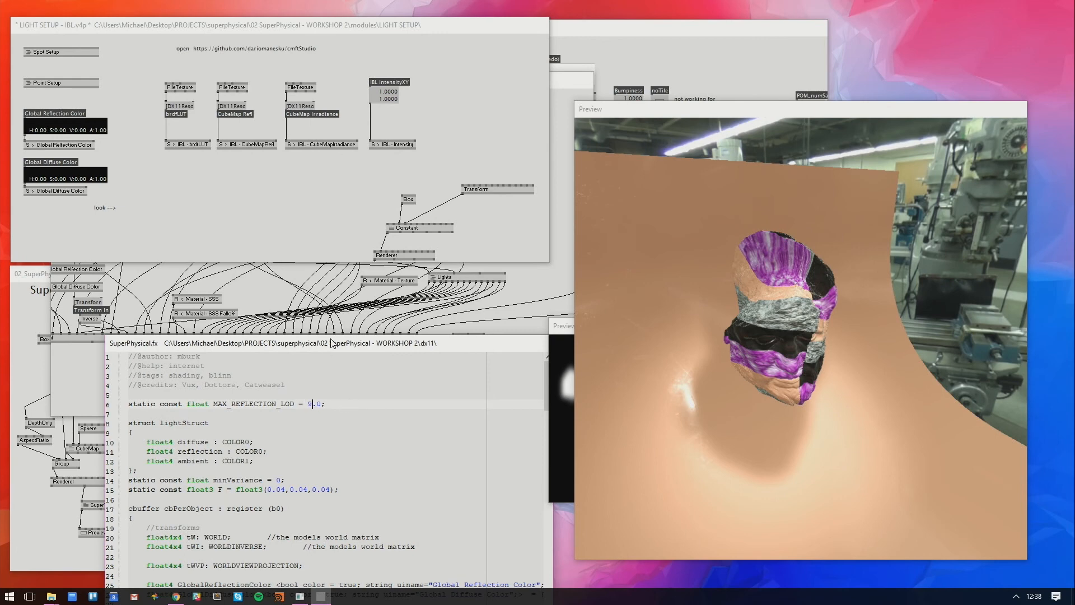
Add an Info (DX11.Texture 2d) node to the LIGHT SETUP - IBL patch, connect the CubeMap Refl FileTexture and read its last output
{"action": "left_click", "coordinate": [314, 274]}
{"action": "left_click", "coordinate": [302, 227]}
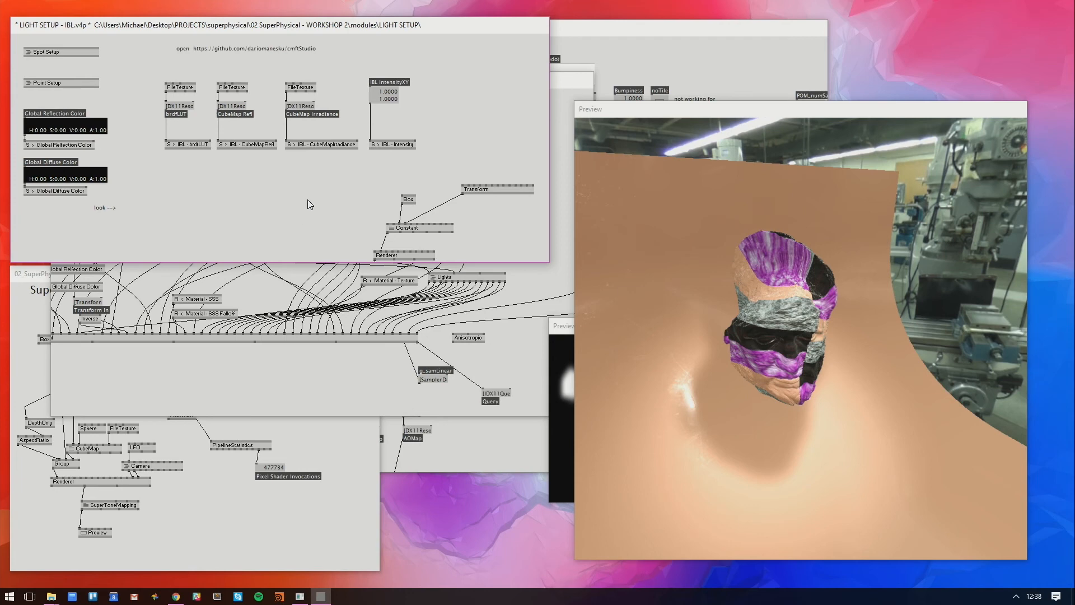
{"action": "double_click", "coordinate": [278, 201]}
{"action": "type", "text": "info"}
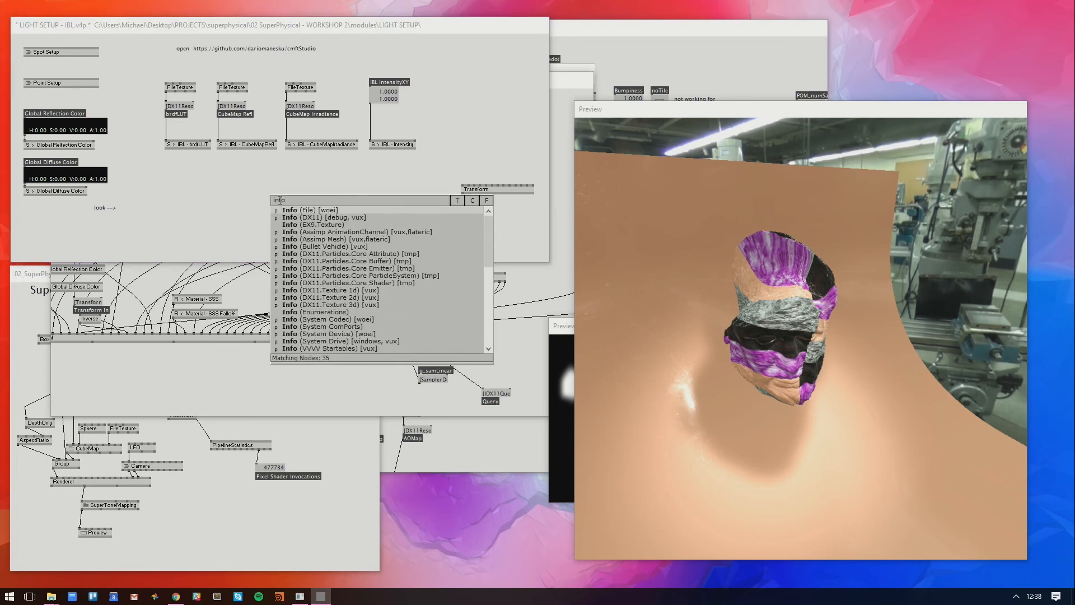
{"action": "left_click", "coordinate": [348, 300]}
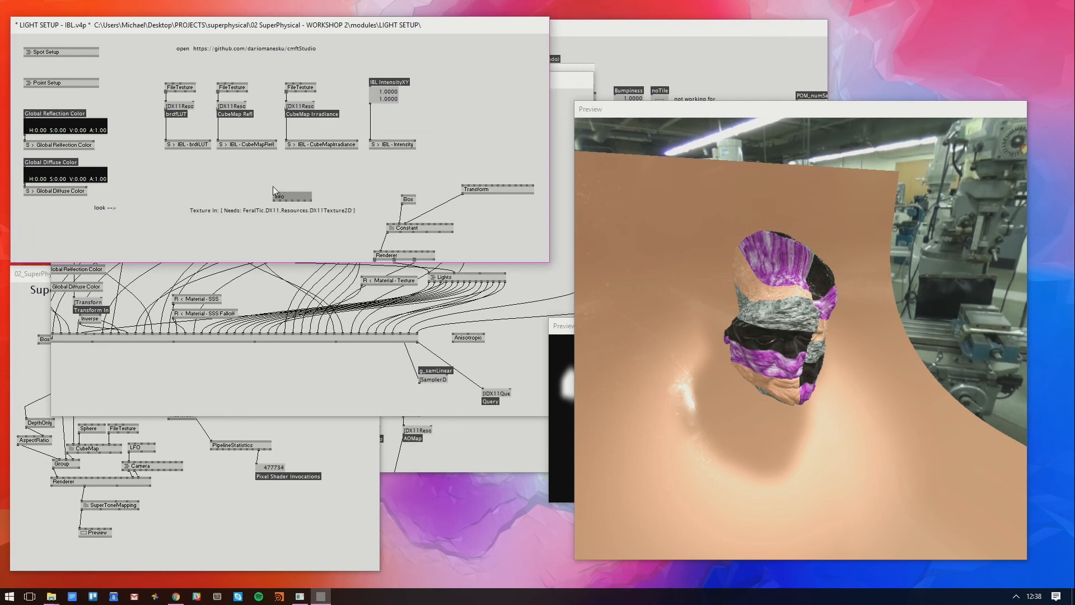
{"action": "left_click", "coordinate": [274, 193]}
{"action": "left_click", "coordinate": [217, 91]}
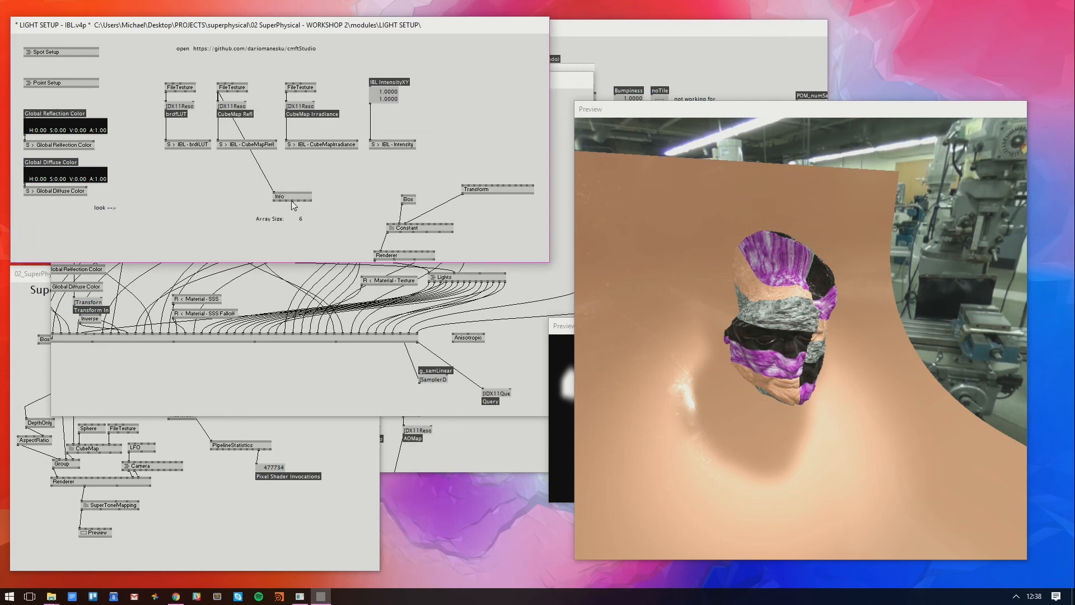
{"action": "left_click", "coordinate": [311, 201]}
{"action": "middle_click", "coordinate": [311, 214]}
Shrink the LIGHT SETUP - IBL patch window to its light setup nodes and close the SuperPhysical module patch behind it
{"action": "left_click_drag", "start_coordinate": [551, 234], "coordinate": [131, 225]}
{"action": "left_click", "coordinate": [187, 120]}
{"action": "key", "text": "ctrl+w"}
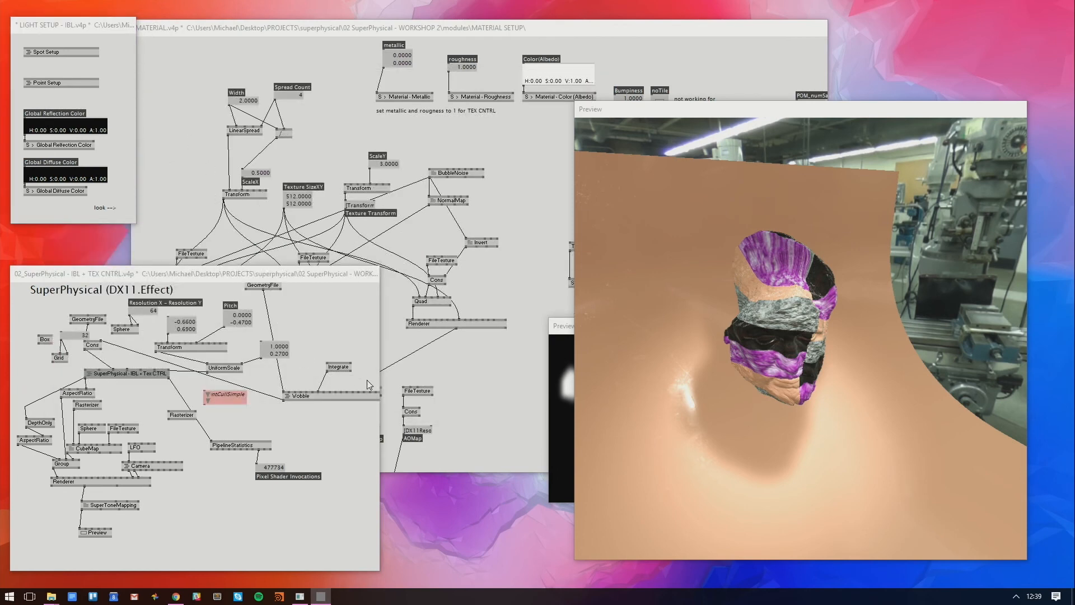
Save all modified patches of the workshop project and quit the patching environment
{"action": "left_click", "coordinate": [345, 333]}
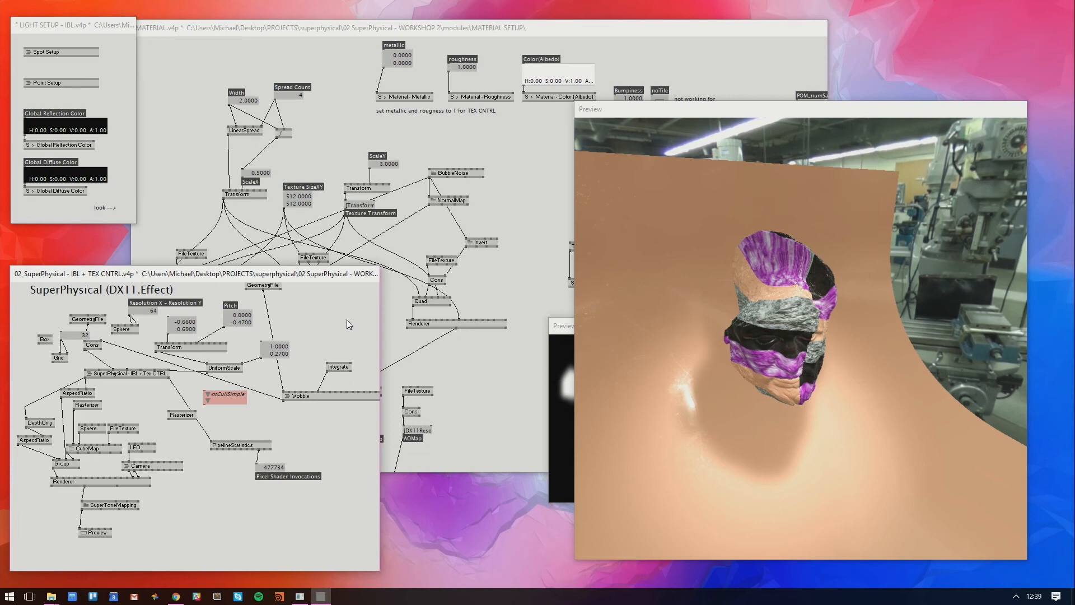
{"action": "key", "text": "ctrl+s"}
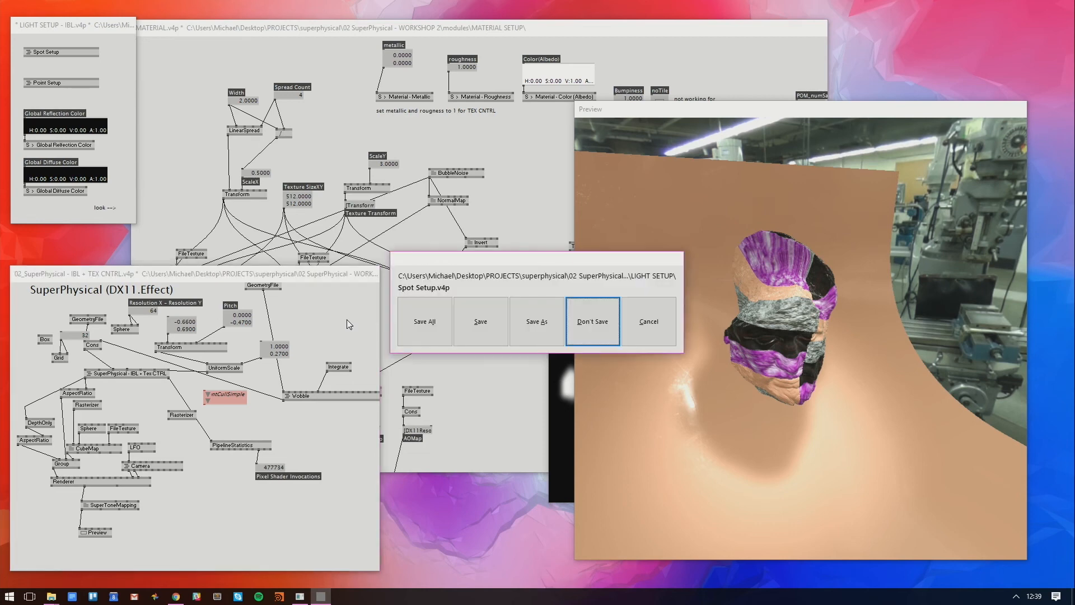
{"action": "left_click", "coordinate": [440, 315]}
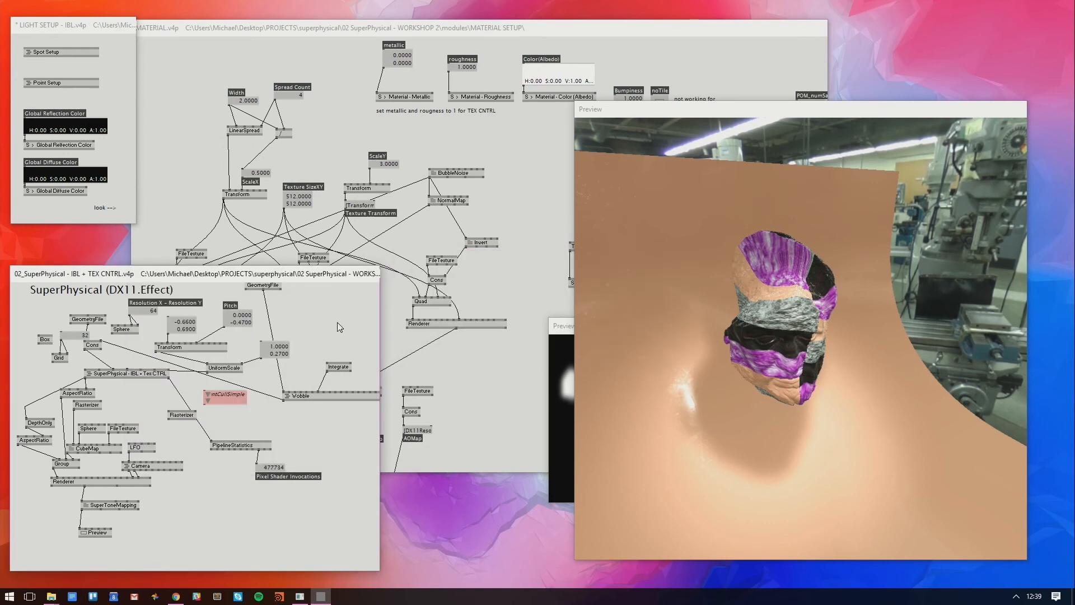
{"action": "key", "text": "alt+F4"}
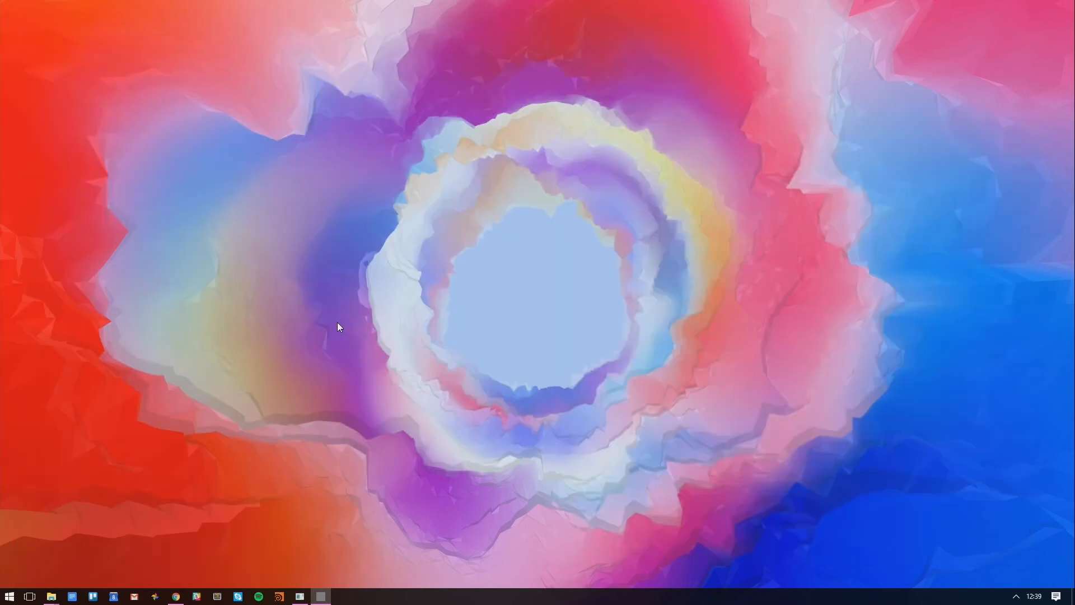
{"action": "key", "text": "Return"}
In File Explorer, open the 01_SuperPhysical - TEX CNTRL patch from the superphysical project folder and minimize the Explorer window
{"action": "mouse_move", "coordinate": [51, 596]}
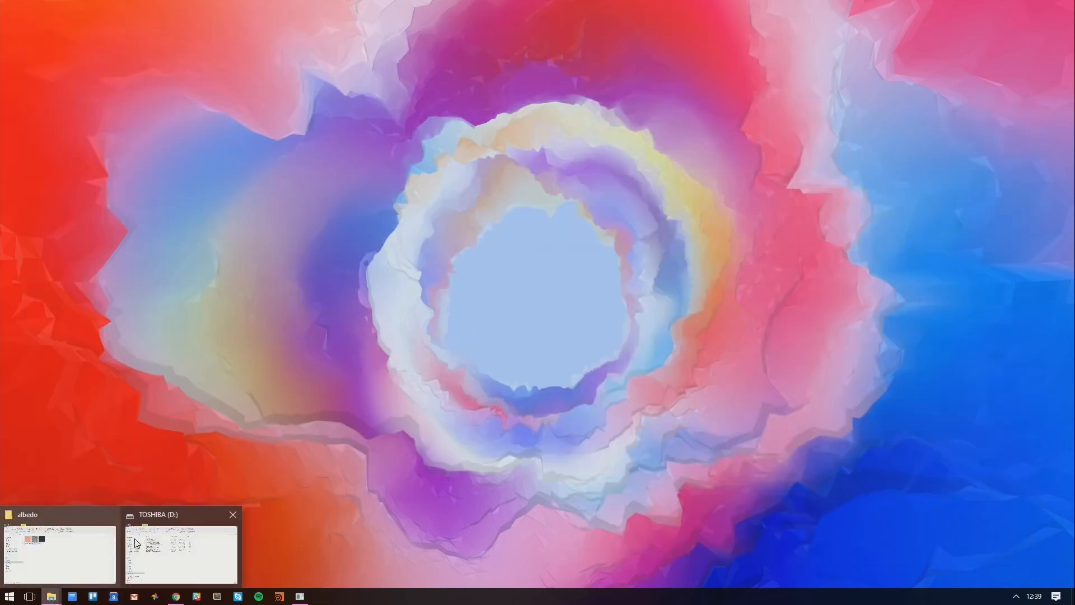
{"action": "left_click", "coordinate": [67, 552]}
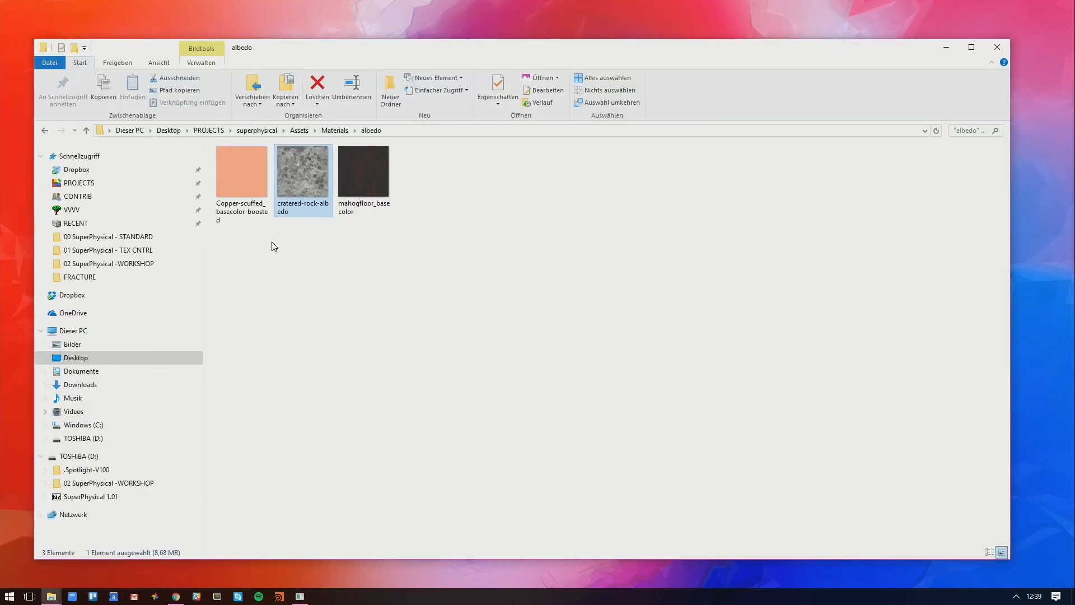
{"action": "left_click", "coordinate": [257, 130]}
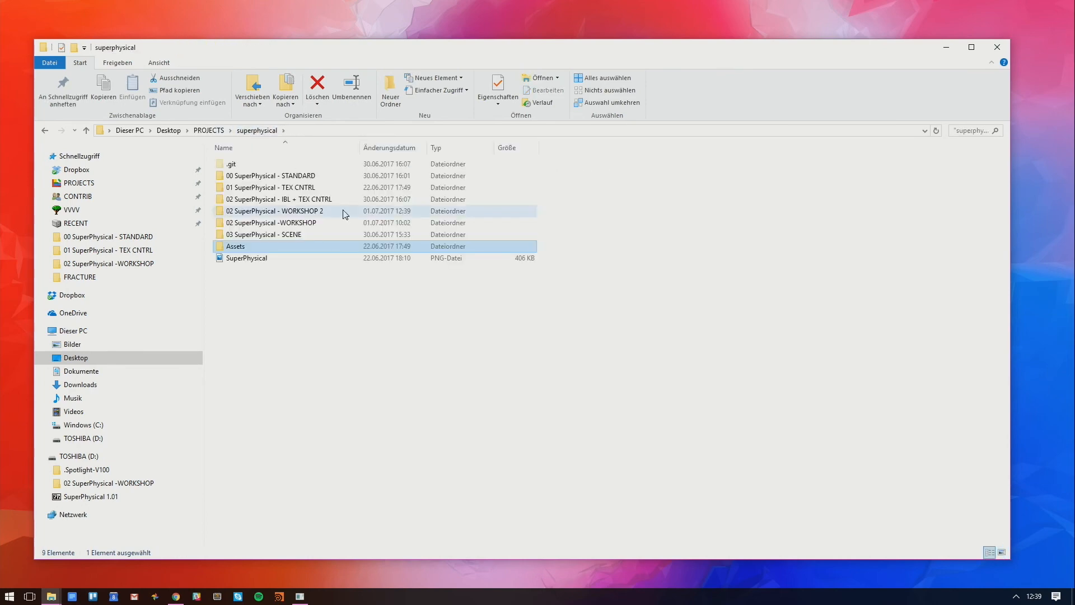
{"action": "double_click", "coordinate": [297, 188]}
{"action": "double_click", "coordinate": [297, 189]}
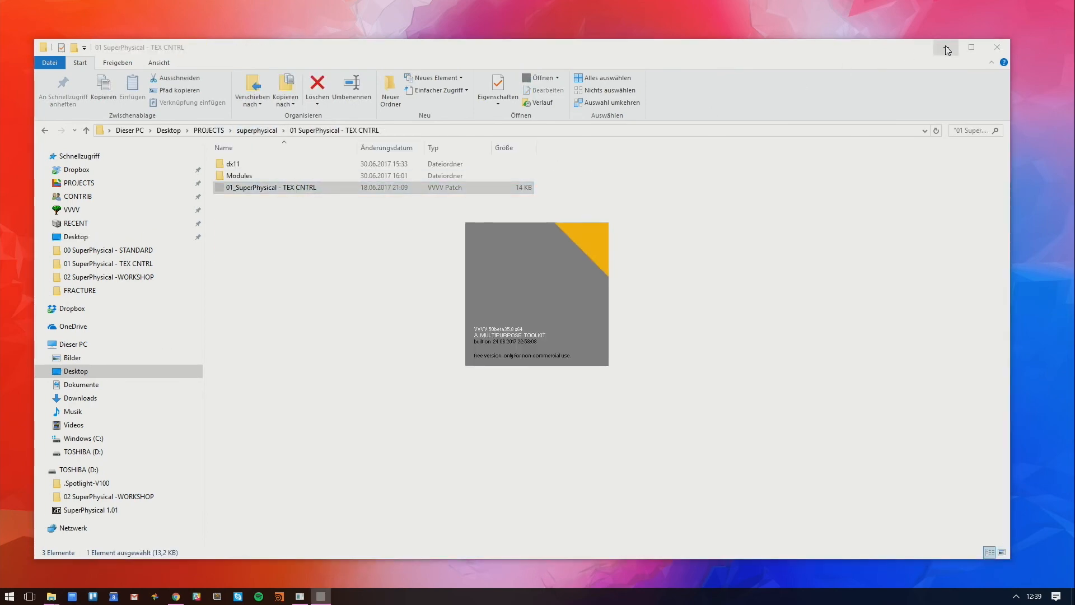
{"action": "left_click", "coordinate": [945, 47]}
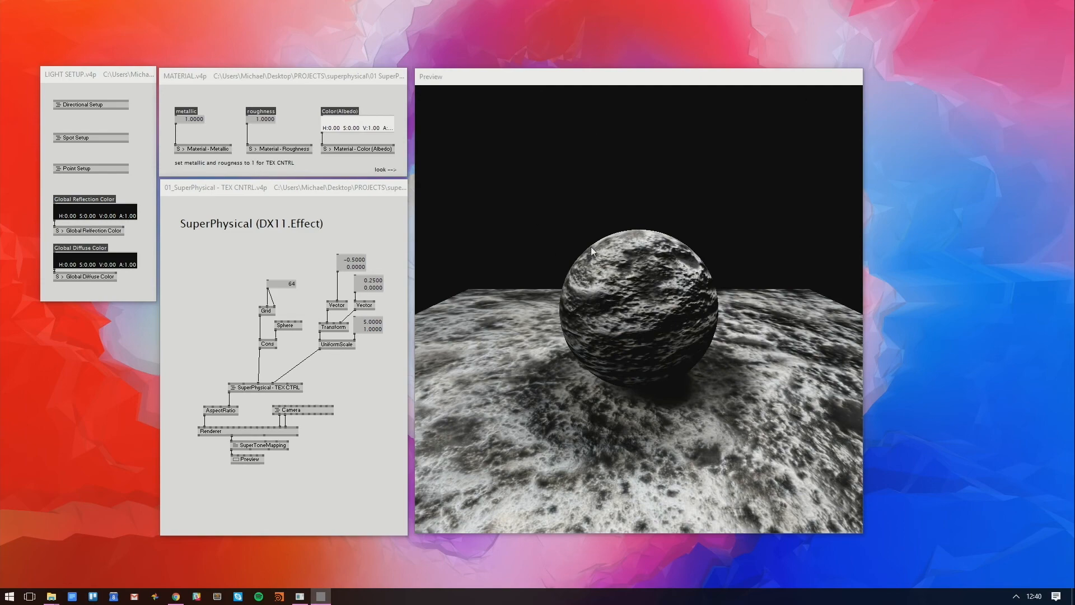
Enlarge the MATERIAL patch window to expose its FileTexture nodes and move the render Preview window clear of it
{"action": "left_click_drag", "start_coordinate": [590, 246], "coordinate": [651, 300]}
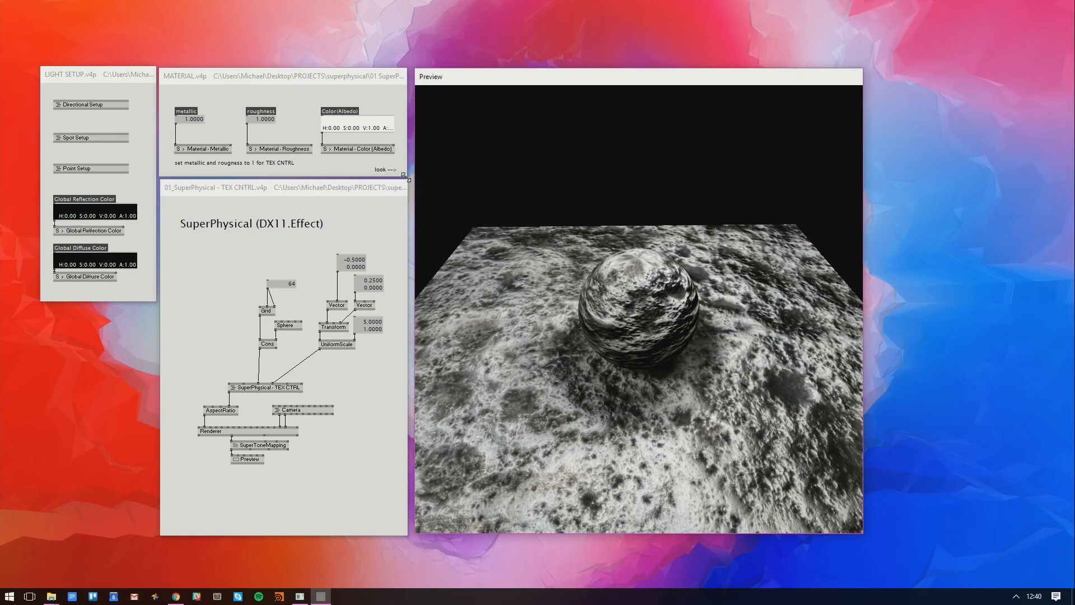
{"action": "left_click_drag", "start_coordinate": [405, 177], "coordinate": [563, 308]}
{"action": "left_click_drag", "start_coordinate": [623, 93], "coordinate": [683, 19]}
{"action": "left_click_drag", "start_coordinate": [661, 76], "coordinate": [821, 77]}
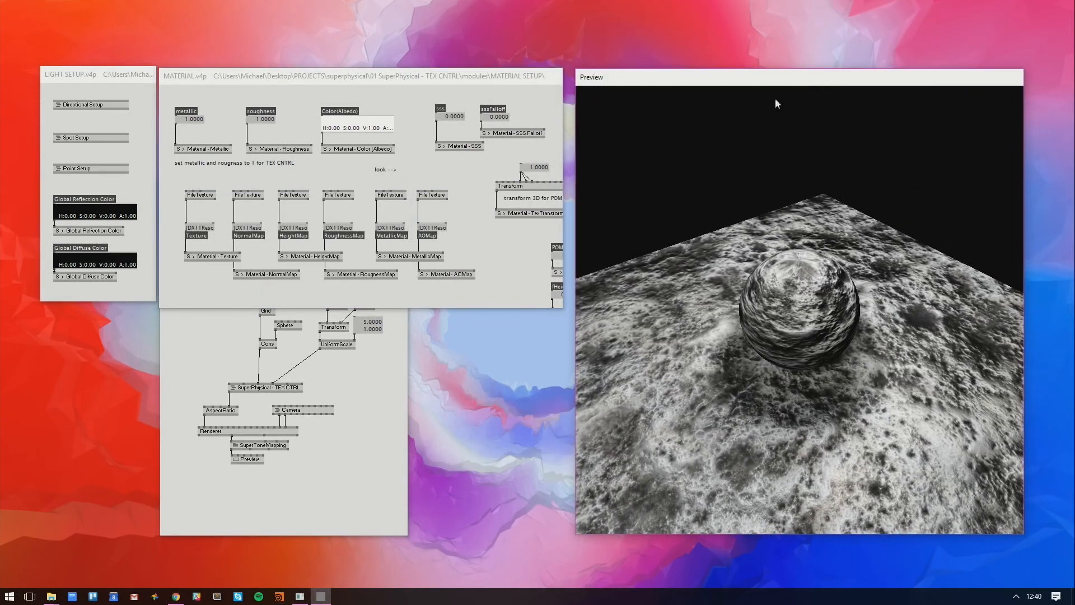
Disconnect the FileTexture nodes from the NormalMap, HeightMap, RoughnessMap, MetallicMap and AOMap inputs in the MATERIAL patch
{"action": "left_click", "coordinate": [234, 218]}
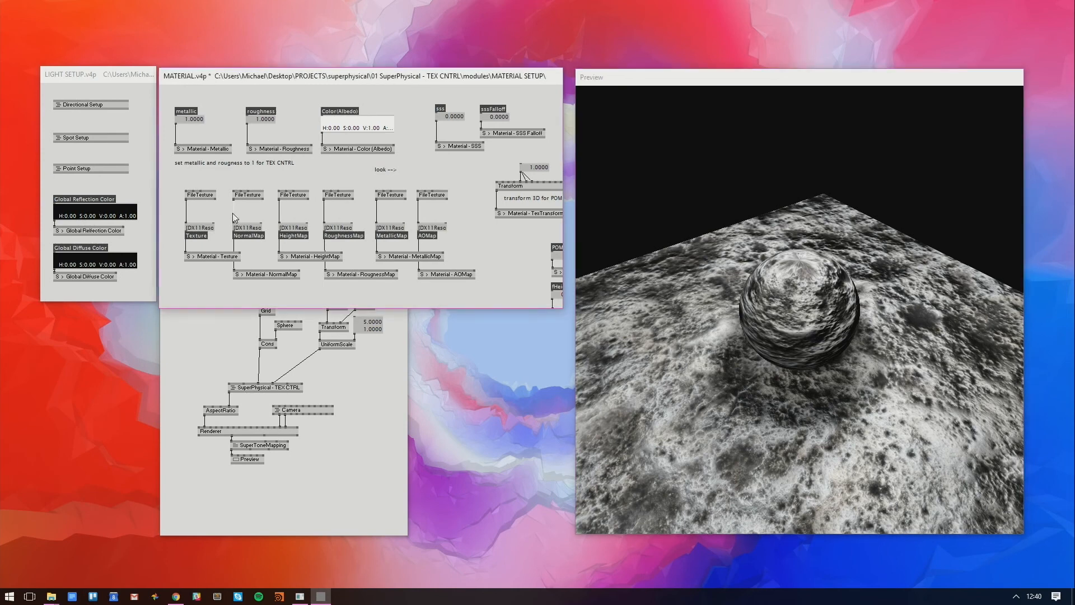
{"action": "right_click", "coordinate": [279, 213]}
{"action": "right_click", "coordinate": [323, 211]}
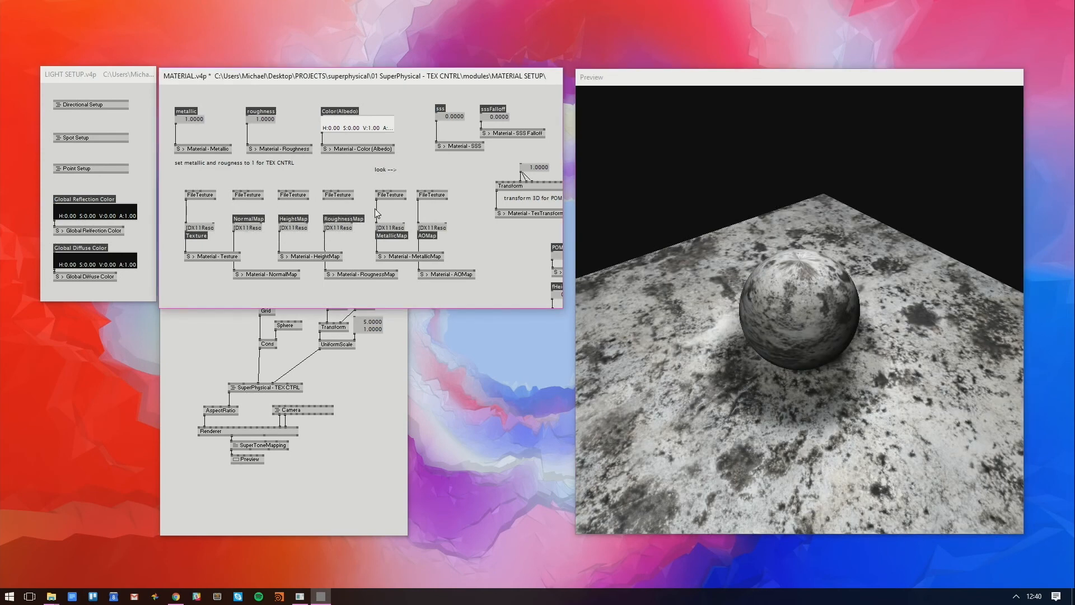
{"action": "right_click", "coordinate": [376, 214]}
Set the material's Bumpiness to 0 and check the sphere and floor from a closer angle
{"action": "left_click_drag", "start_coordinate": [482, 101], "coordinate": [310, 101]}
{"action": "double_click", "coordinate": [426, 184]}
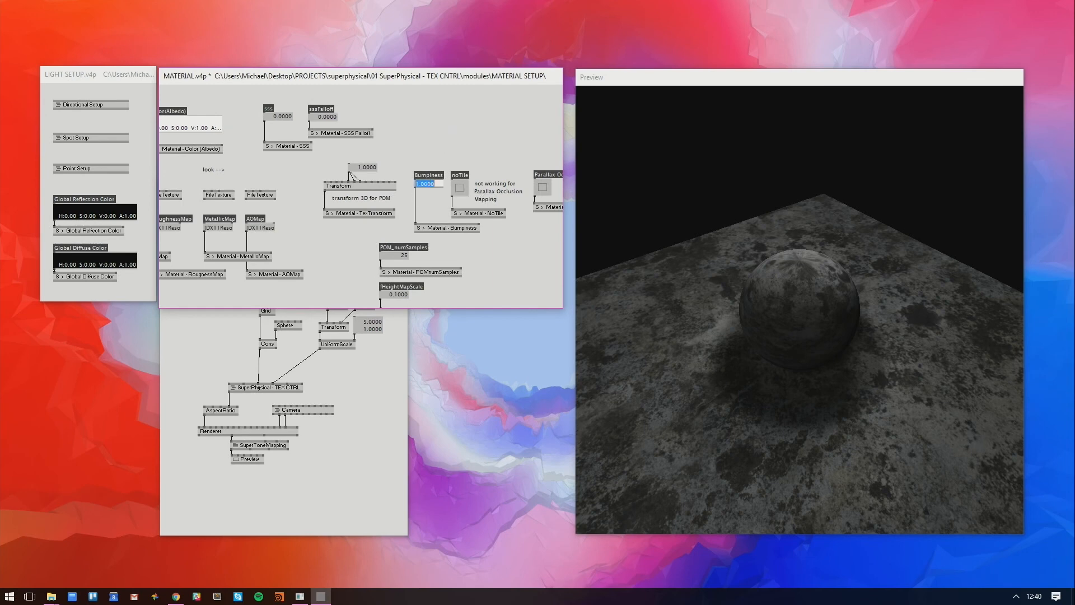
{"action": "type", "text": "0"}
{"action": "key", "text": "Return"}
{"action": "left_click_drag", "start_coordinate": [720, 240], "coordinate": [742, 387]}
{"action": "left_click_drag", "start_coordinate": [475, 286], "coordinate": [647, 329]}
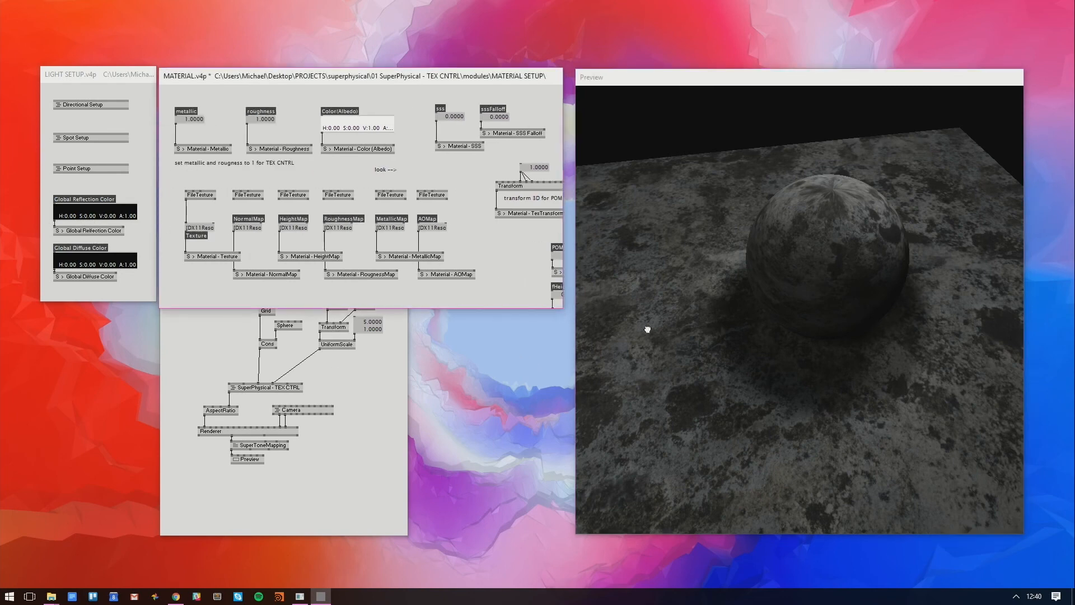
Add a Preview node for the Texture map's FileTexture and enlarge its preview window beside the render
{"action": "double_click", "coordinate": [214, 215]}
{"action": "type", "text": "pre"}
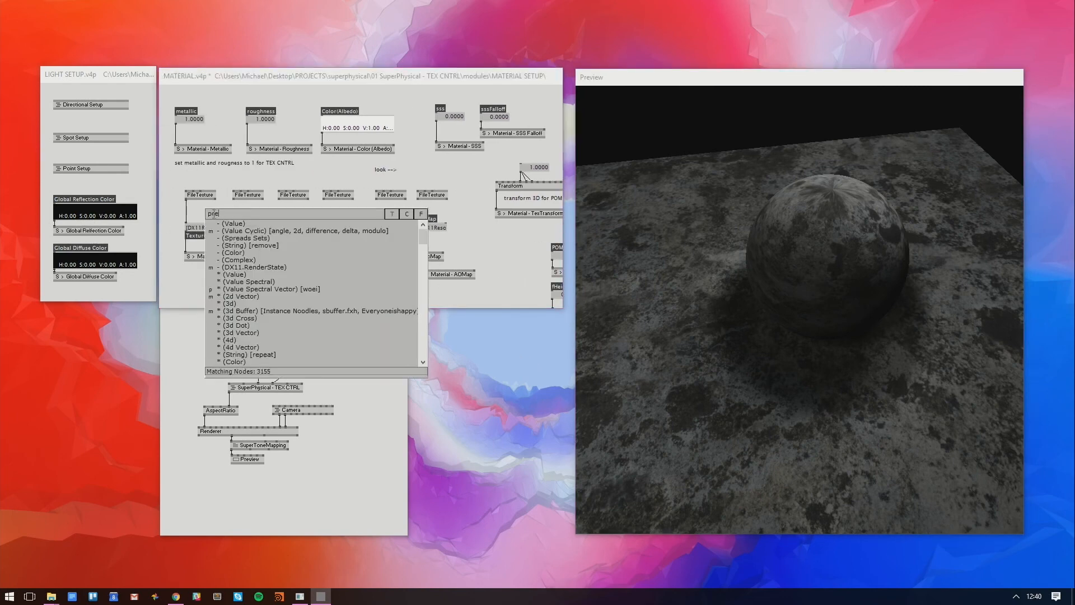
{"action": "type", "text": "view"}
{"action": "key", "text": "Return"}
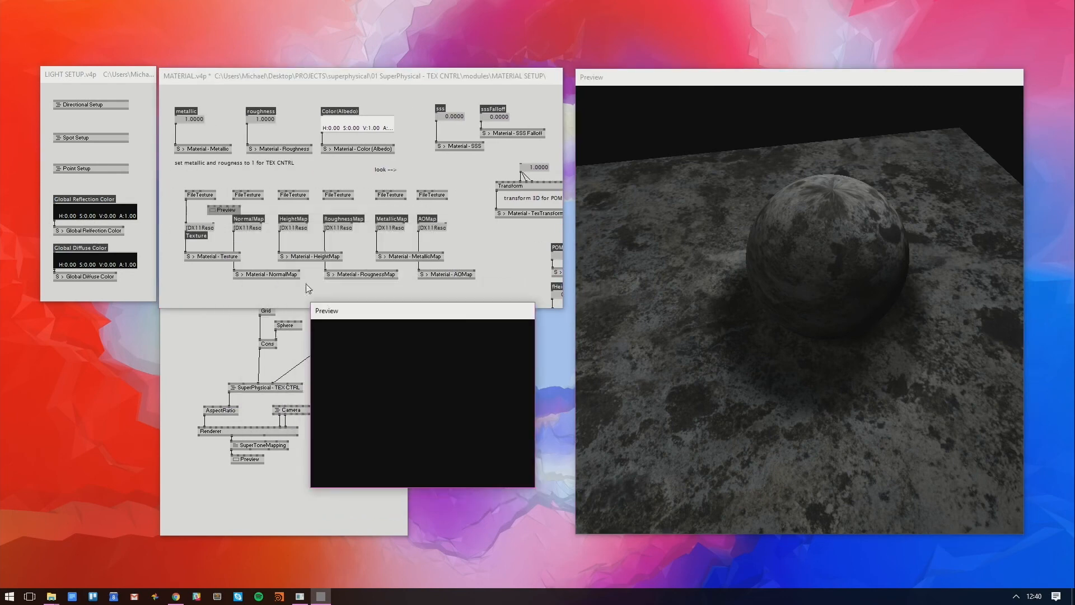
{"action": "left_click", "coordinate": [187, 199]}
{"action": "left_click", "coordinate": [210, 206]}
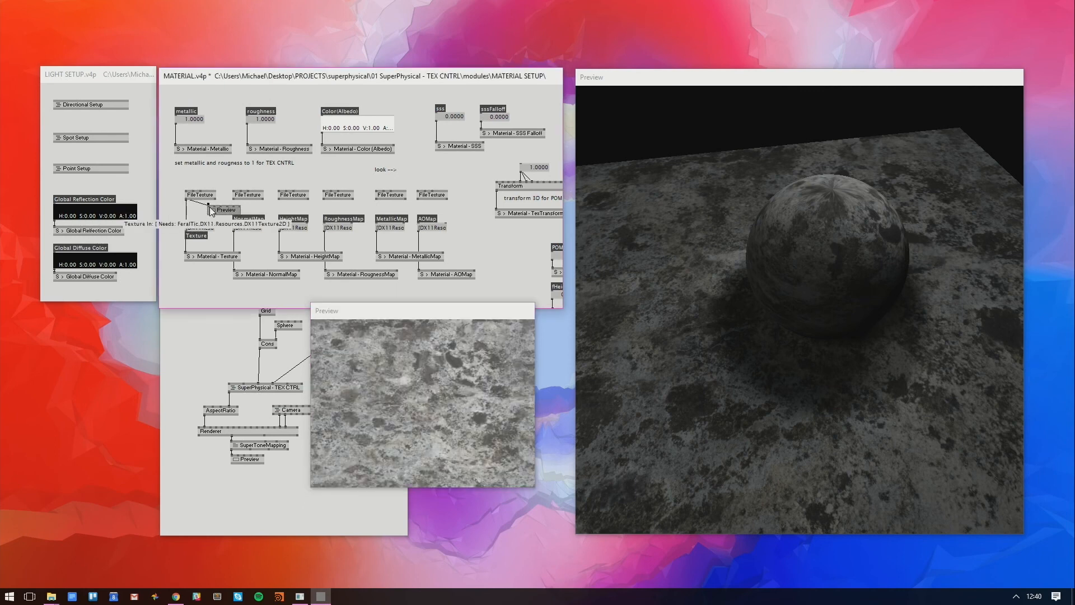
{"action": "left_click_drag", "start_coordinate": [534, 486], "coordinate": [549, 554]}
{"action": "left_click_drag", "start_coordinate": [466, 311], "coordinate": [482, 311]}
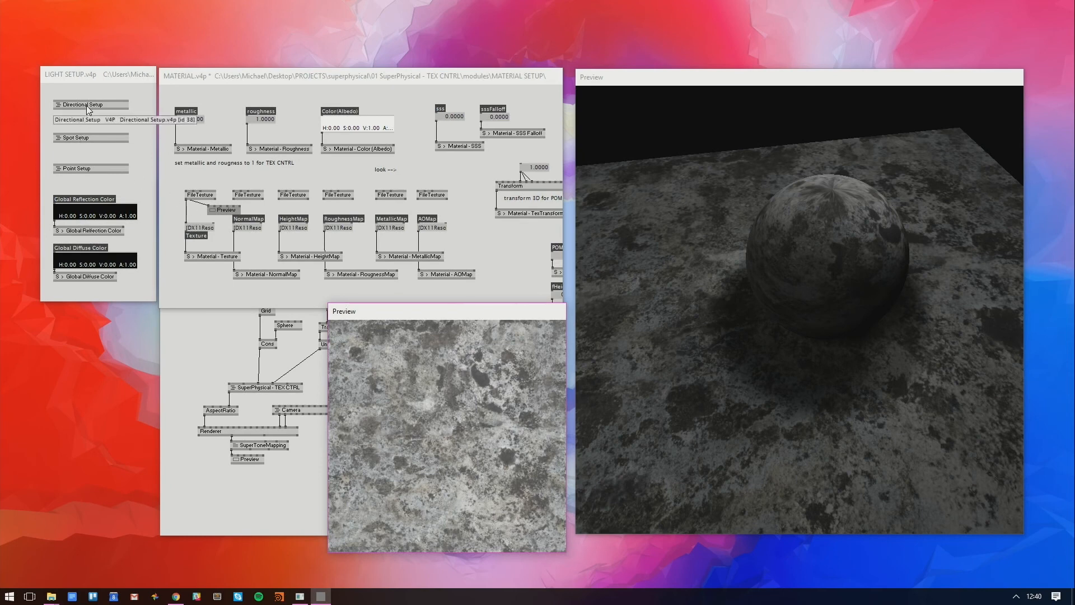
In Point Setup, move the point light to -0.97, 0.99, 0 and raise its LightIntensity to 4.22
{"action": "right_click", "coordinate": [79, 168]}
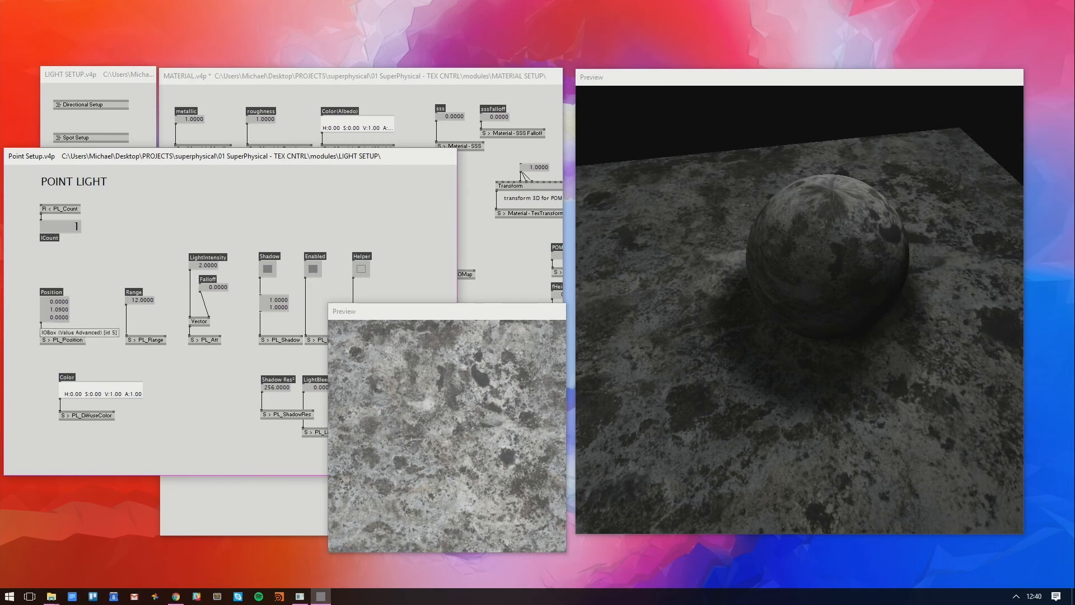
{"action": "left_click_drag", "start_coordinate": [61, 310], "coordinate": [61, 356]}
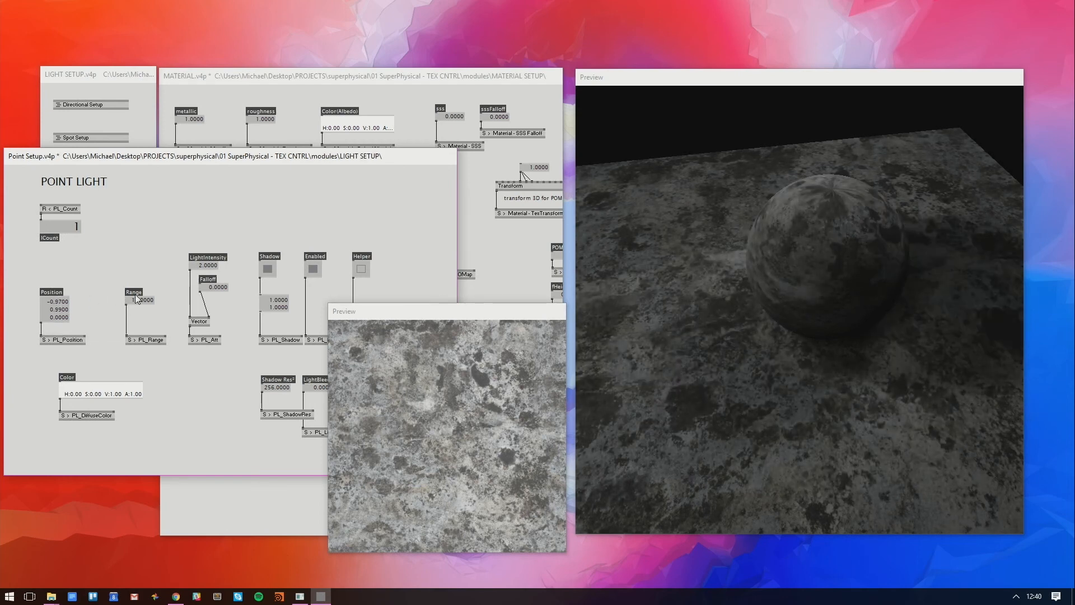
{"action": "left_click_drag", "start_coordinate": [201, 265], "coordinate": [218, 233]}
{"action": "key", "text": "ctrl+w"}
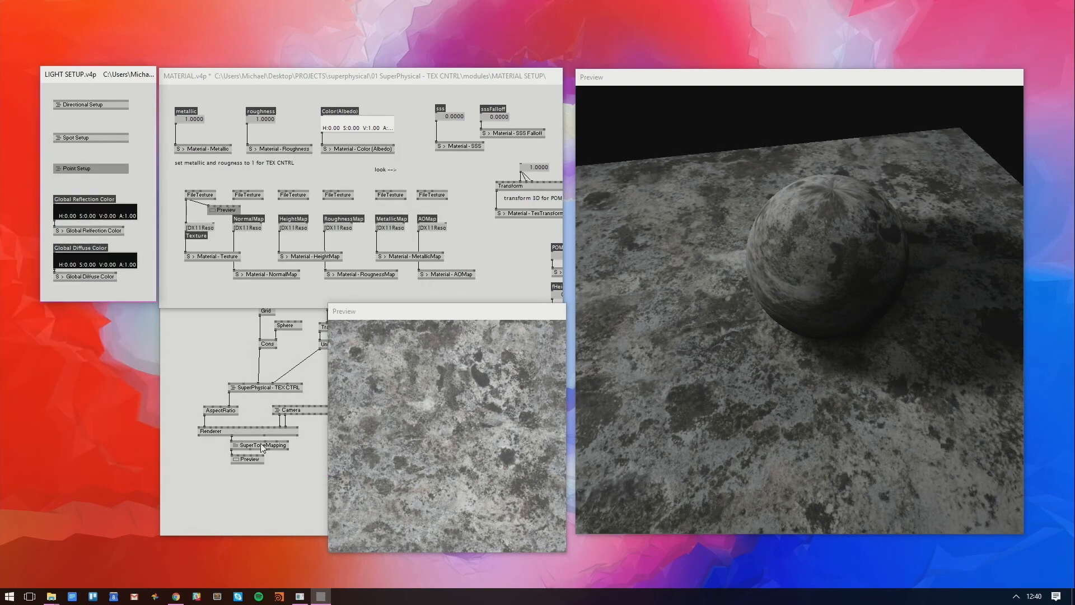
Try a SuperToneMapping gamma of 1.00, readjust the tone mapping and compare the sphere and floor up close
{"action": "right_click", "coordinate": [269, 442], "text": "alt"}
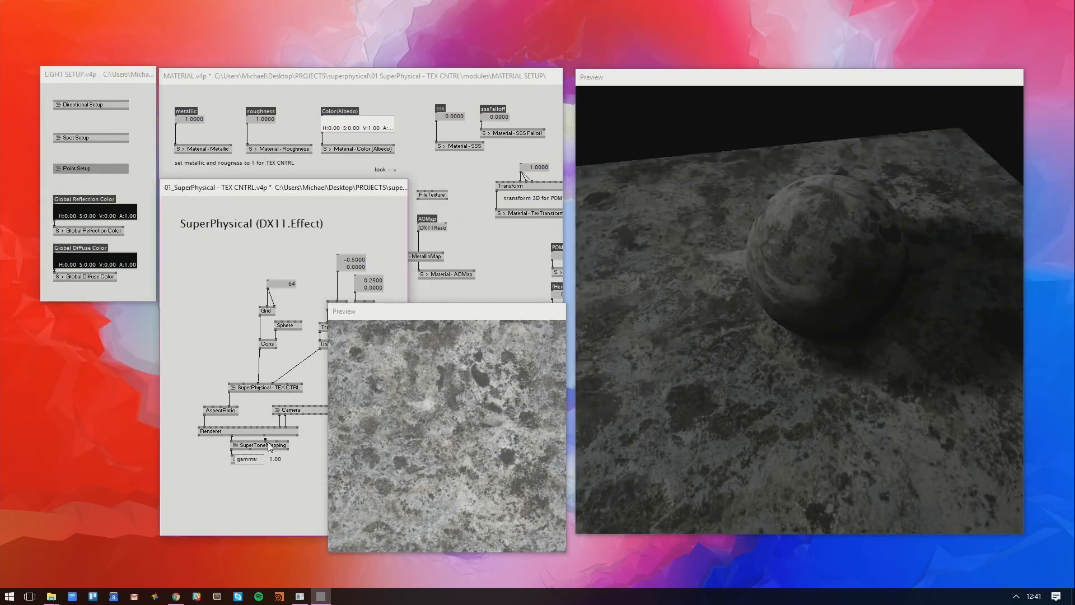
{"action": "left_click_drag", "start_coordinate": [643, 356], "coordinate": [734, 287]}
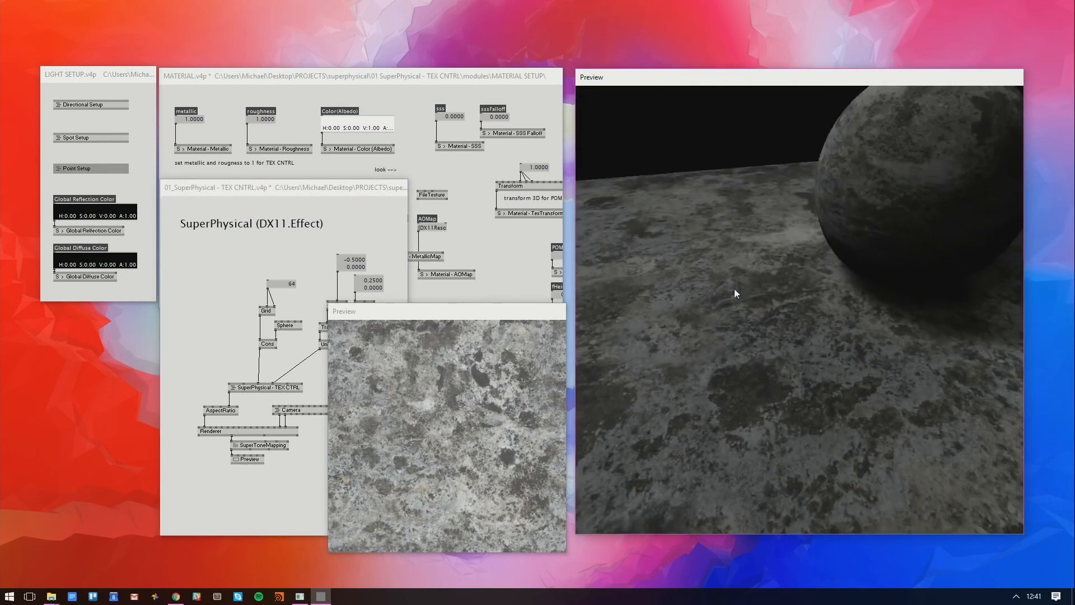
{"action": "right_click", "coordinate": [288, 441]}
{"action": "left_click_drag", "start_coordinate": [778, 325], "coordinate": [579, 279]}
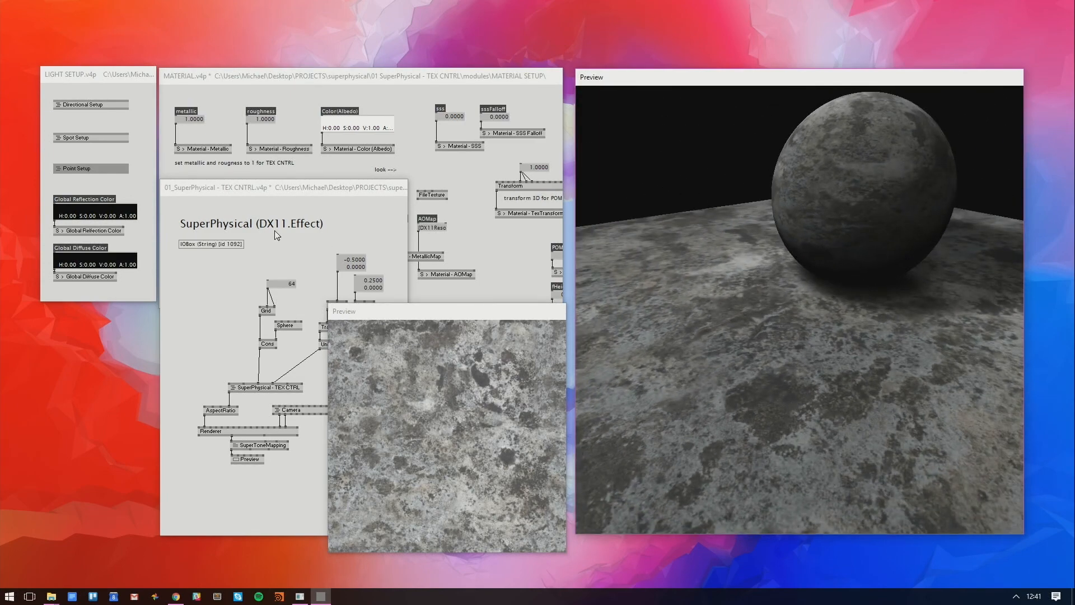
Disable the point light in Point Setup and open the Directional Setup patch
{"action": "right_click", "coordinate": [90, 171]}
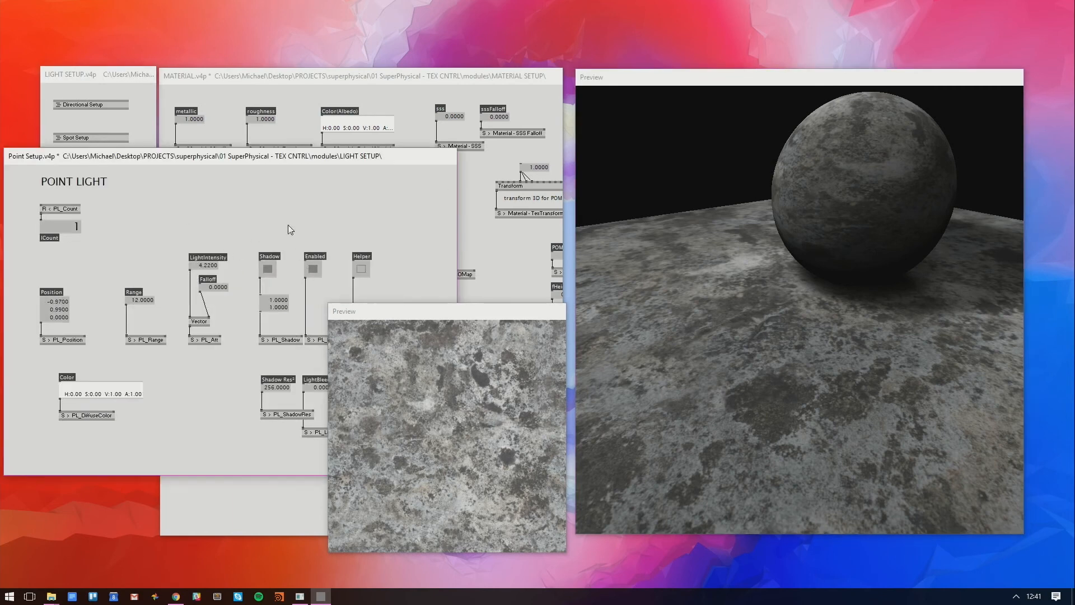
{"action": "left_click", "coordinate": [312, 268]}
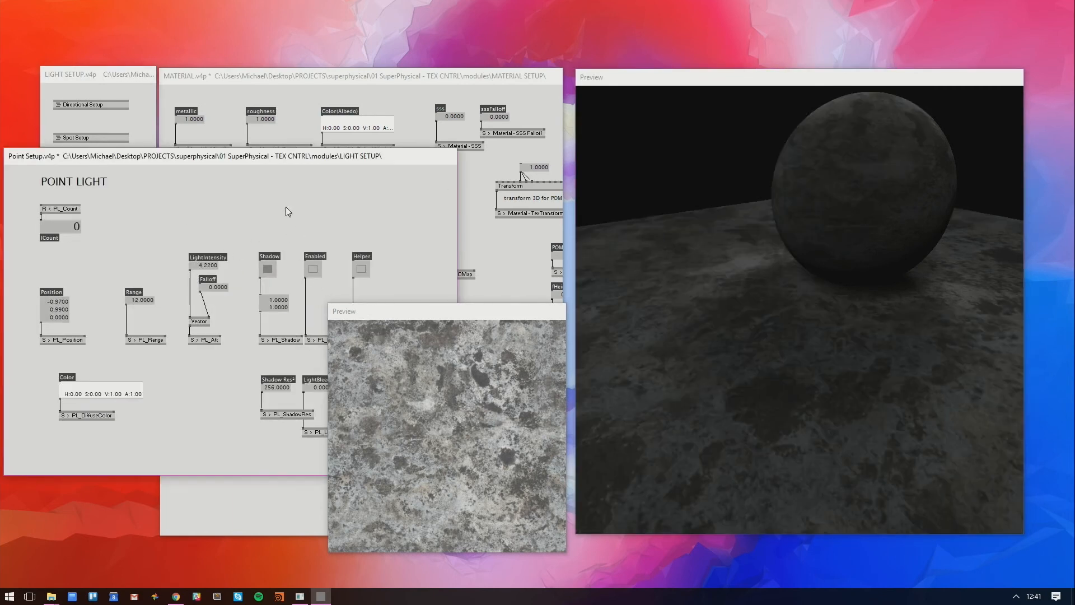
{"action": "right_click", "coordinate": [280, 213]}
{"action": "right_click", "coordinate": [87, 104]}
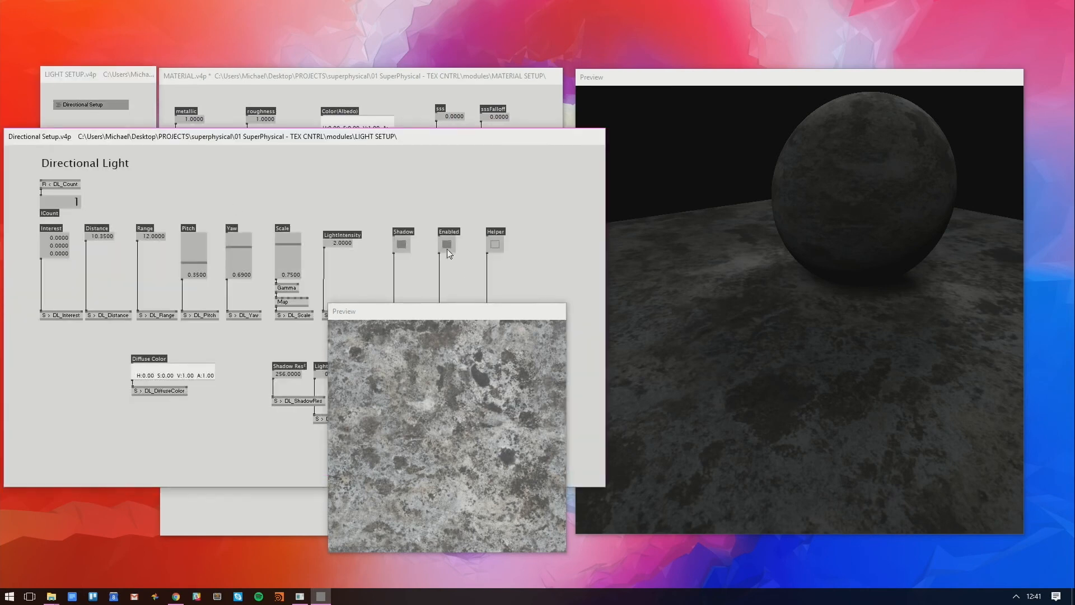
Disable the directional light, close its patch, and check the Spot Setup patch before closing it too
{"action": "left_click", "coordinate": [446, 248]}
{"action": "right_click", "coordinate": [407, 184]}
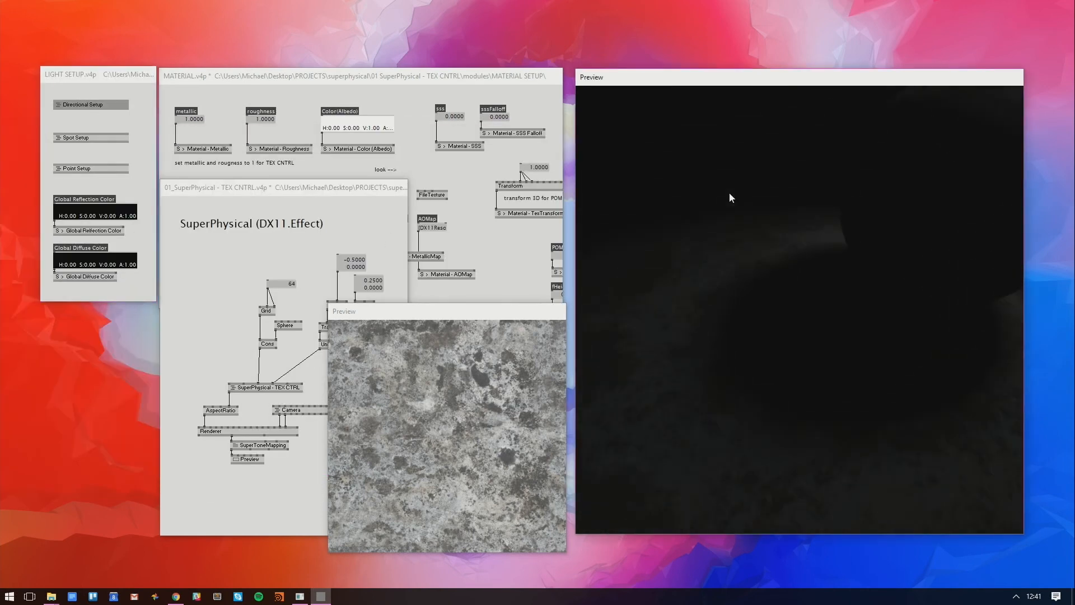
{"action": "right_click", "coordinate": [102, 138]}
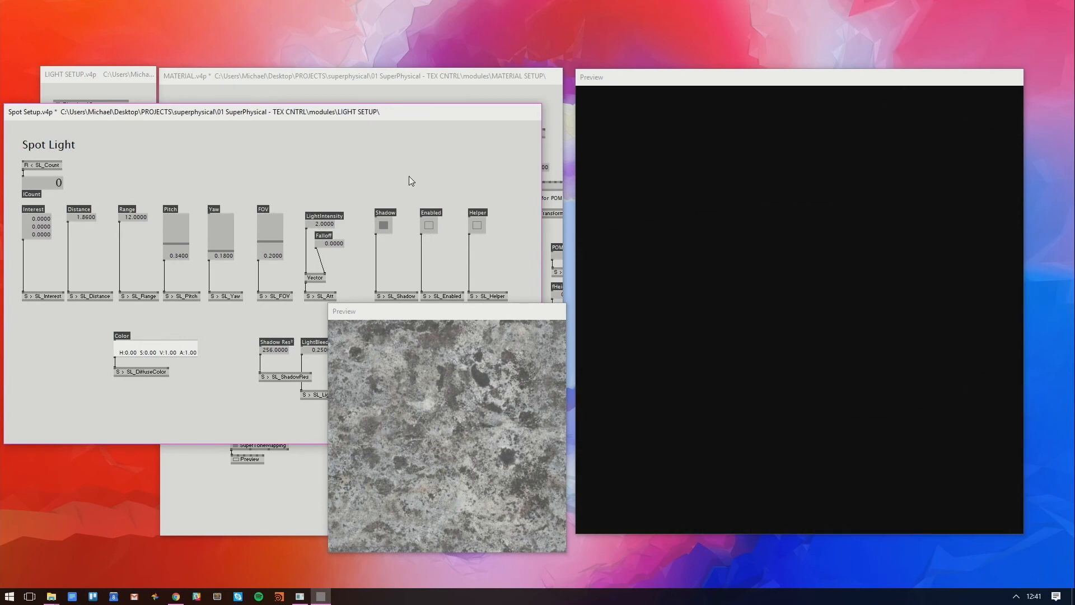
{"action": "right_click", "coordinate": [408, 177]}
Raise the Global Diffuse Color's brightness to V 1.00 and lower the material's metallic value to 0
{"action": "mouse_move", "coordinate": [108, 211]}
{"action": "left_mouse_down"}
{"action": "mouse_move", "coordinate": [109, 188]}
{"action": "mouse_move", "coordinate": [109, 213]}
{"action": "left_mouse_up"}
{"action": "left_click_drag", "start_coordinate": [110, 259], "coordinate": [110, 202]}
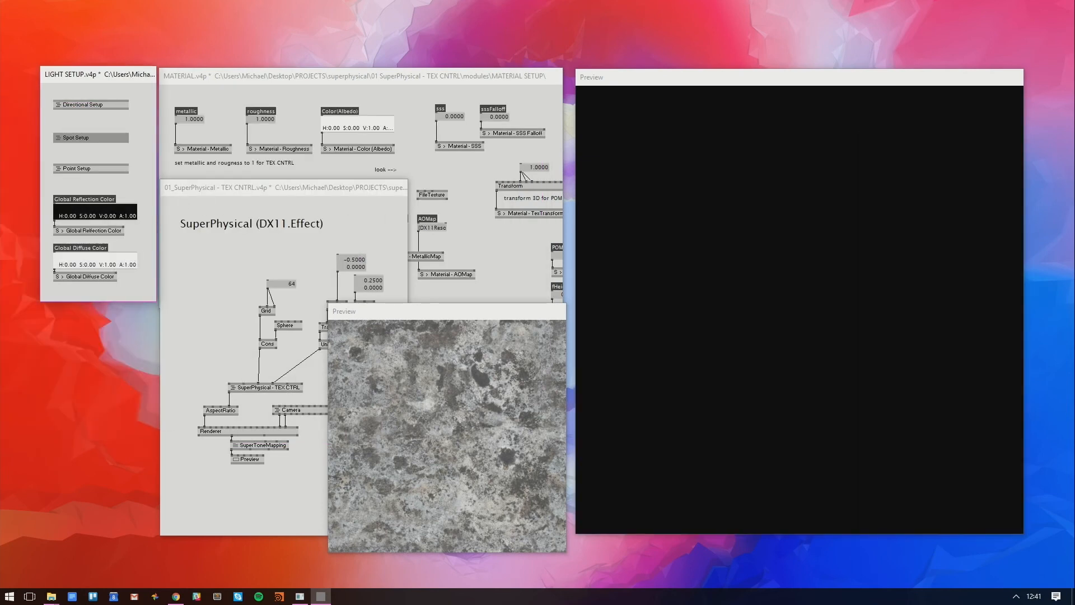
{"action": "left_click_drag", "start_coordinate": [194, 119], "coordinate": [194, 176]}
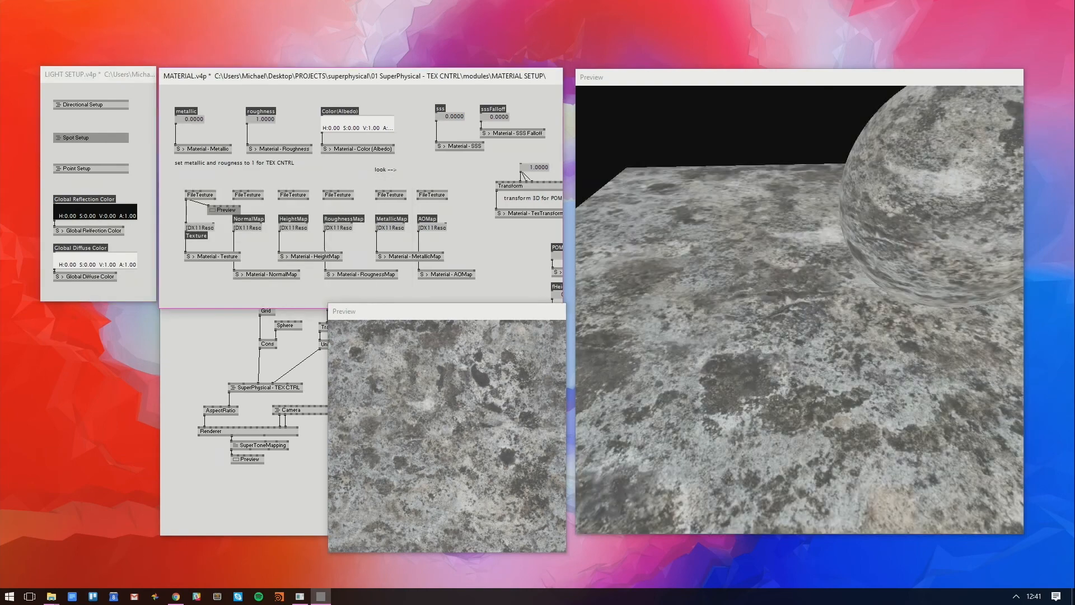
Compare the textured sphere and floor with SuperToneMapping disabled and enabled, leaving it enabled with a gamma of 1.21
{"action": "left_click_drag", "start_coordinate": [808, 252], "coordinate": [805, 133]}
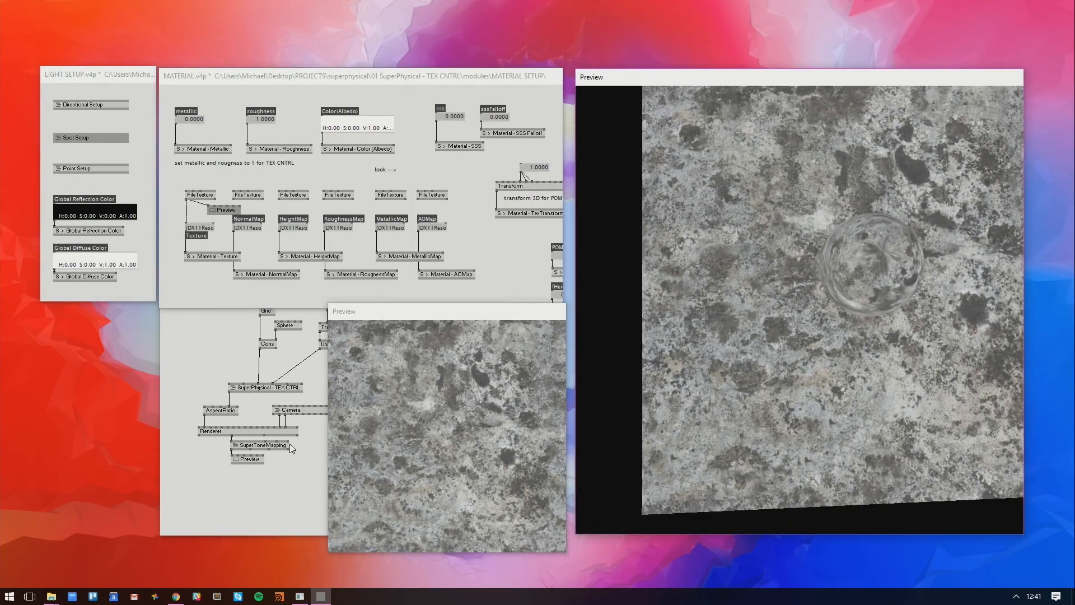
{"action": "left_click_drag", "start_coordinate": [892, 366], "coordinate": [921, 211]}
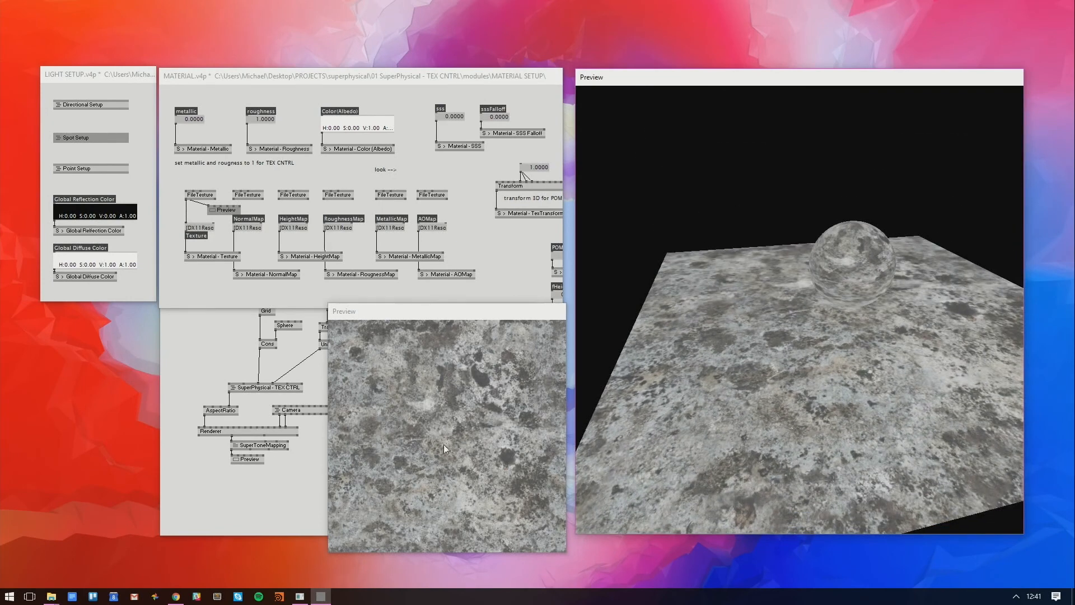
{"action": "left_click", "coordinate": [288, 442]}
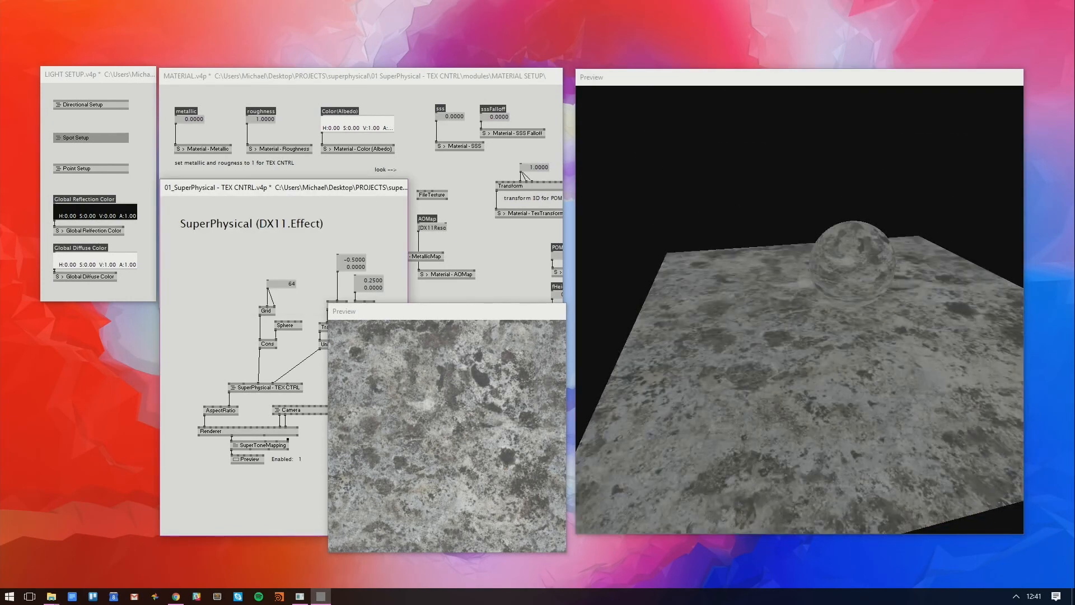
{"action": "right_click", "coordinate": [288, 440]}
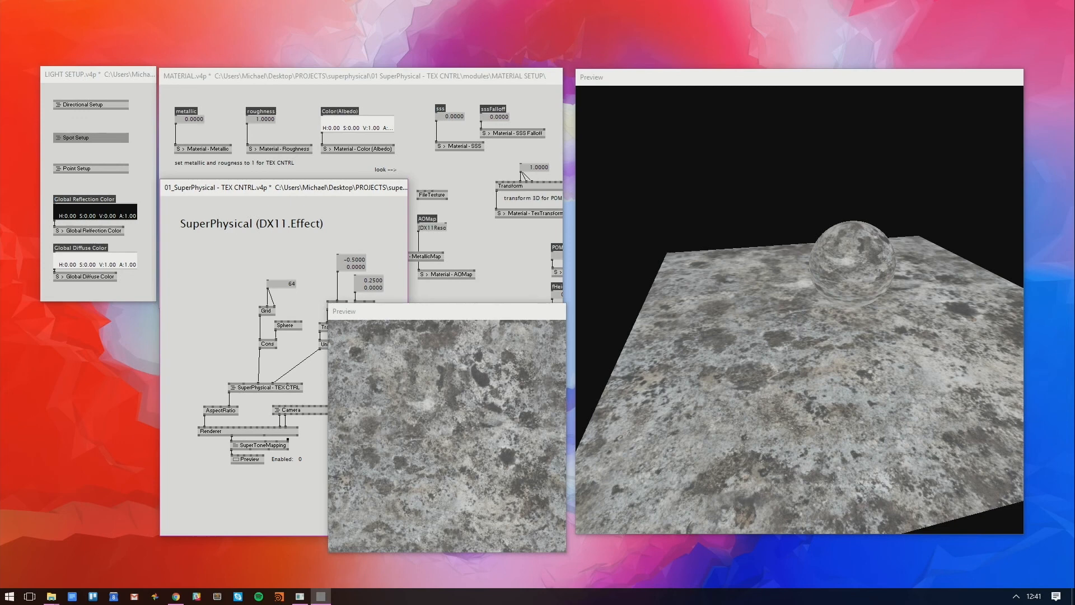
{"action": "right_click", "coordinate": [288, 440]}
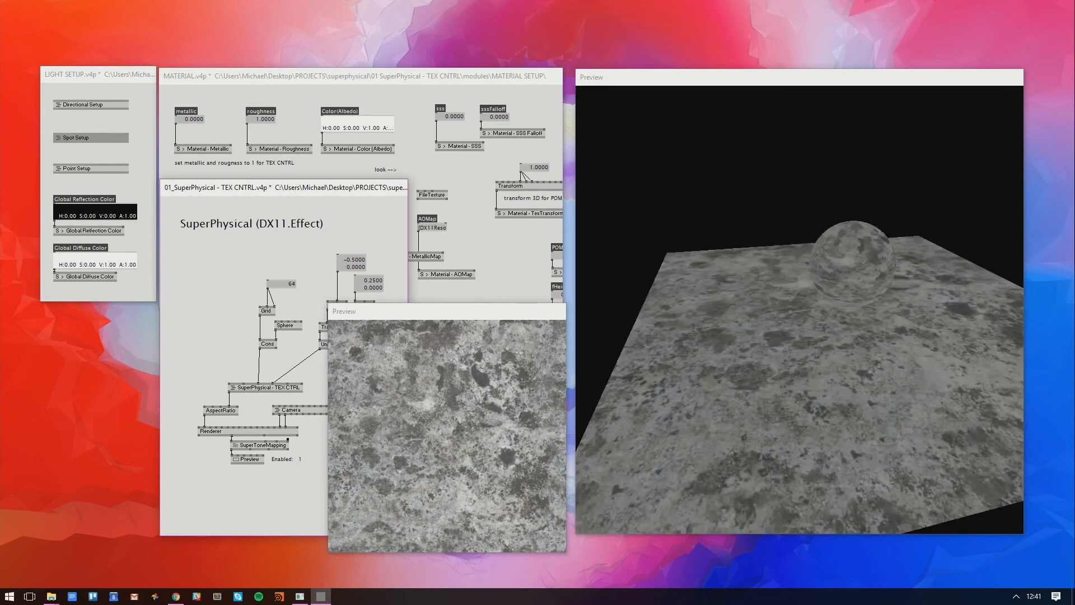
{"action": "right_click", "coordinate": [265, 440]}
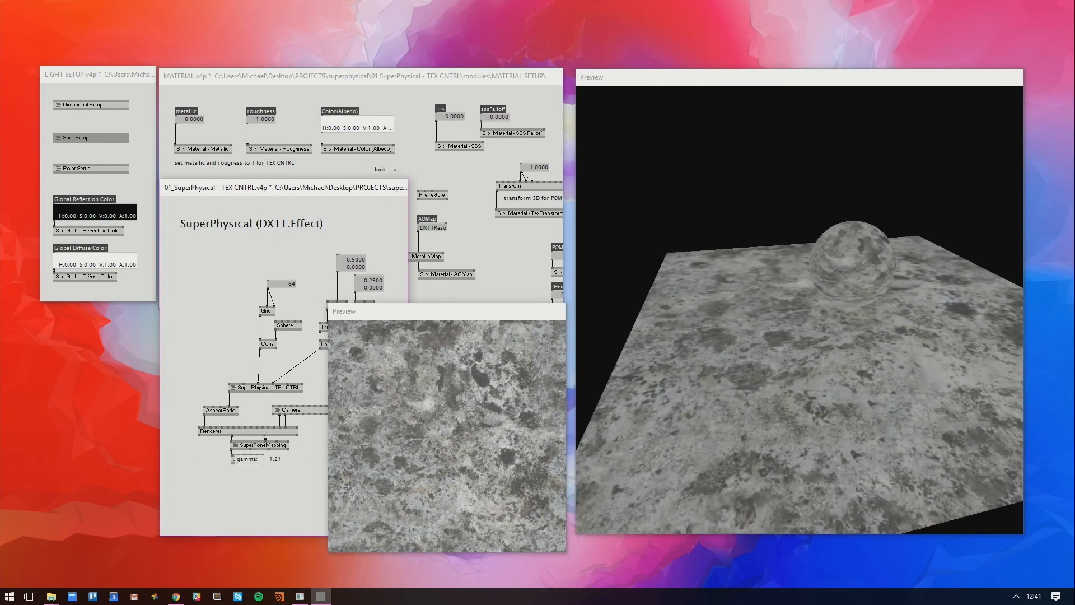
{"action": "left_click_drag", "start_coordinate": [811, 328], "coordinate": [859, 481]}
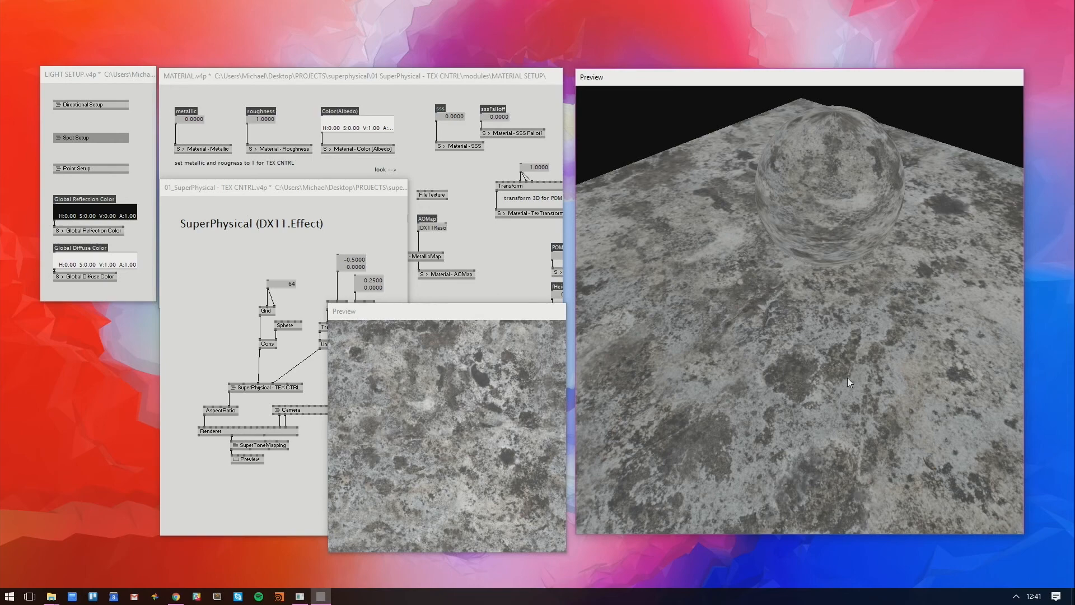
{"action": "left_click_drag", "start_coordinate": [847, 377], "coordinate": [841, 290]}
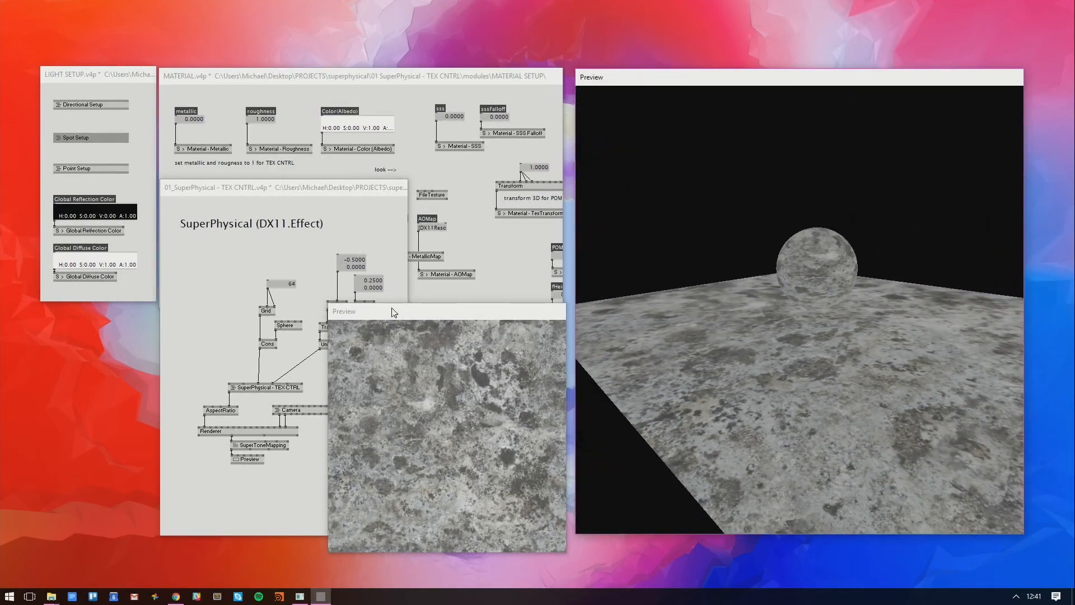
{"action": "left_click", "coordinate": [319, 268]}
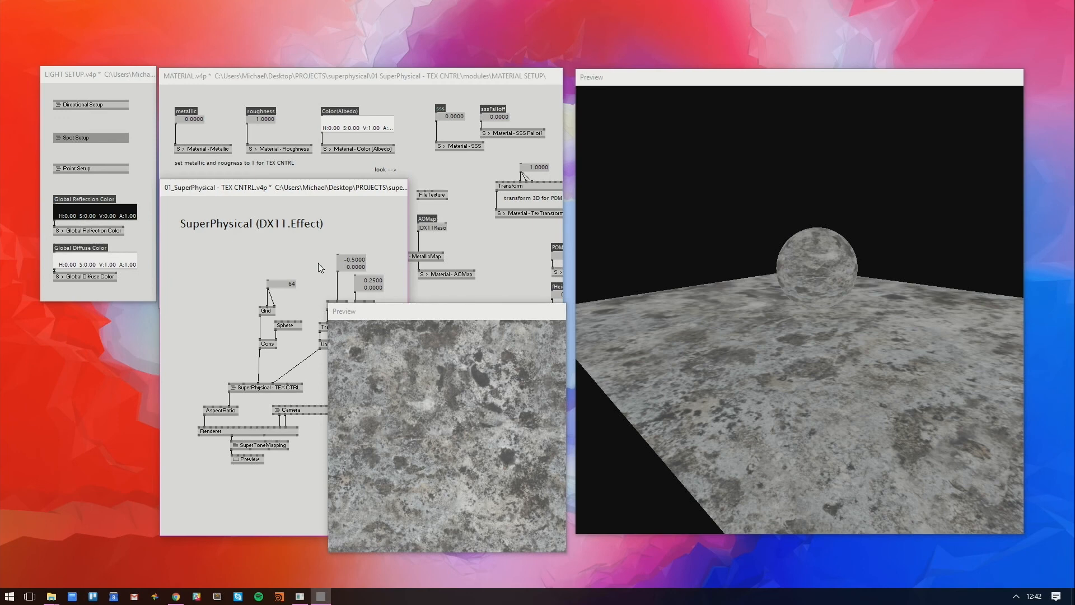
{"action": "left_click_drag", "start_coordinate": [750, 298], "coordinate": [776, 500]}
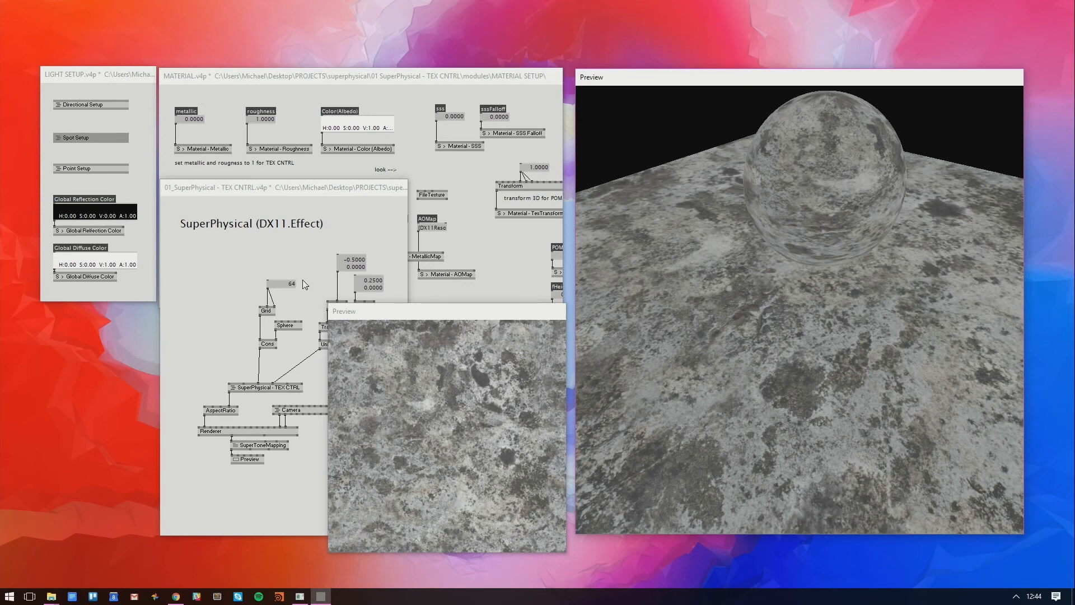
Close the TEX CNTRL project and discard the unsaved changes in all its patches
{"action": "left_click", "coordinate": [237, 272]}
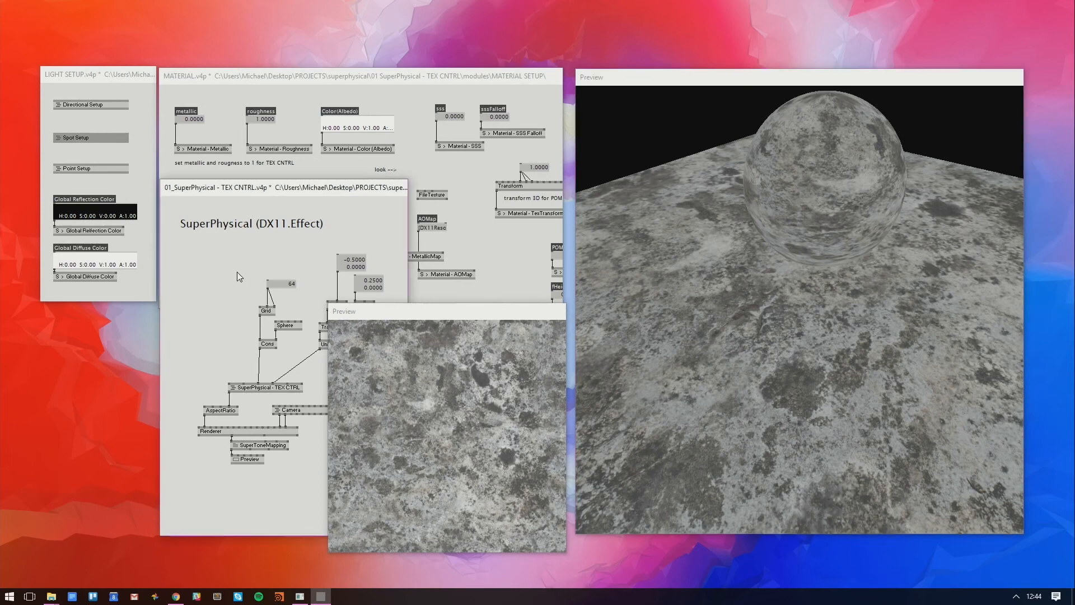
{"action": "key", "text": "ctrl+w"}
{"action": "key", "text": "Return"}
{"action": "key", "text": "Return"}
{"action": "key", "text": "Return"}
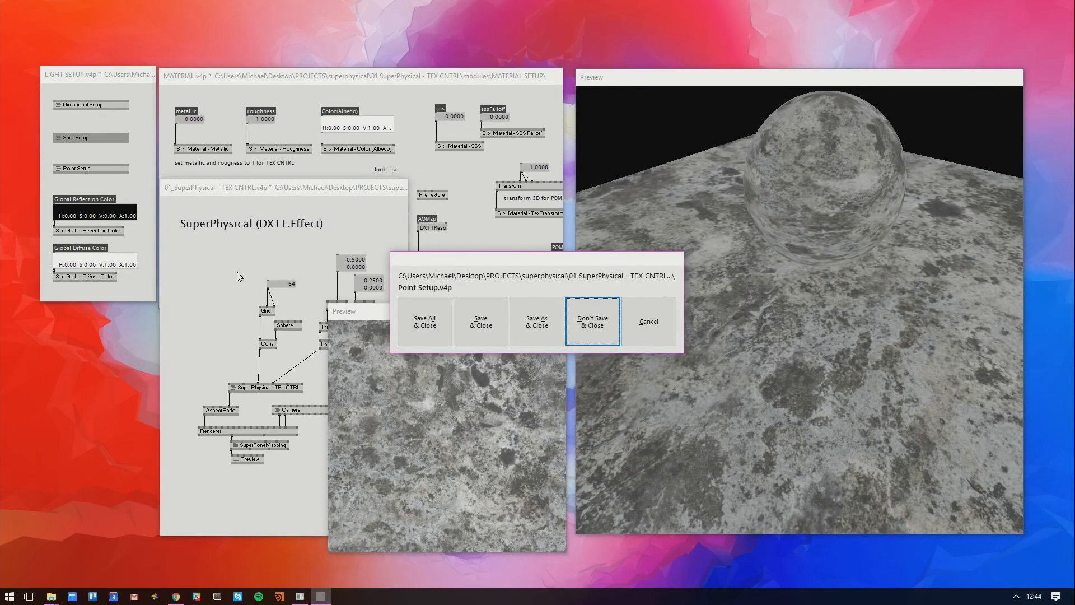
{"action": "key", "text": "Return"}
{"action": "key", "text": "Return"}
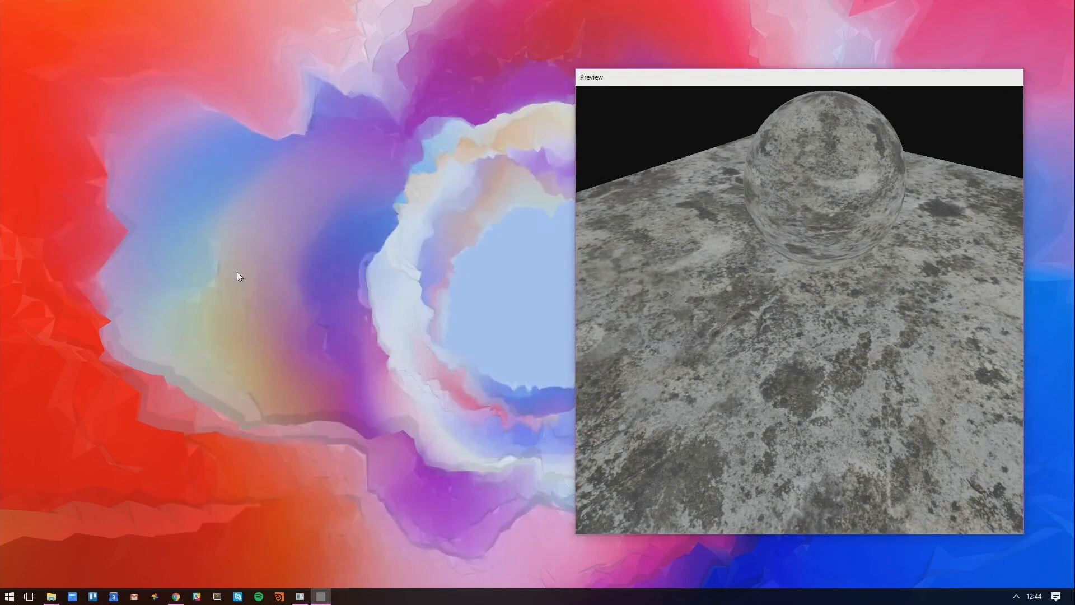
{"action": "key", "text": "Return"}
Switch to File Explorer and duplicate the 02 SuperPhysical - IBL + TEX CNTRL folder inside the superphysical folder
{"action": "mouse_move", "coordinate": [51, 596]}
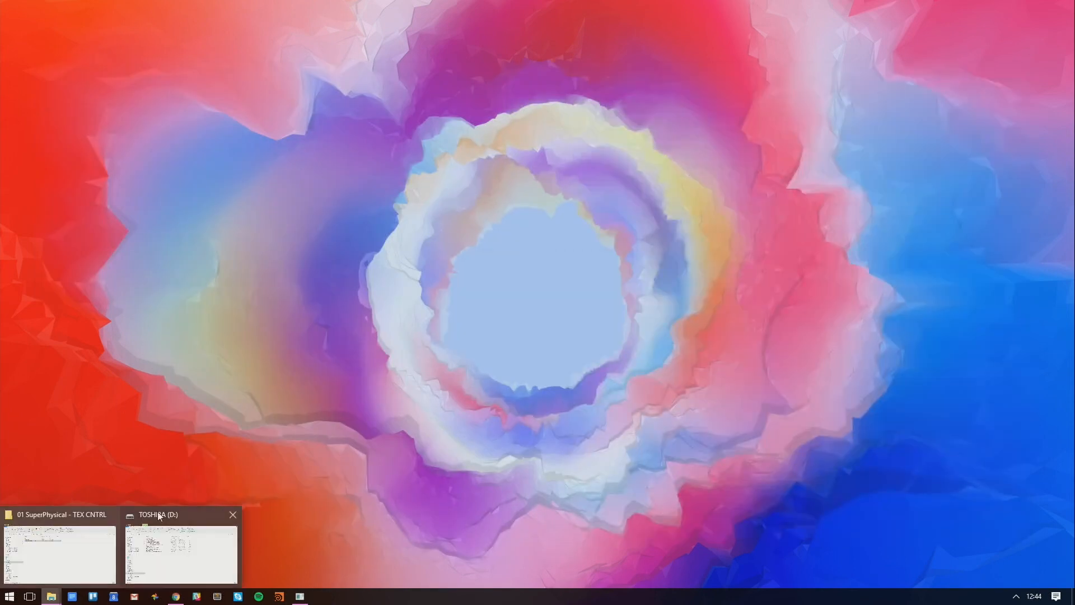
{"action": "left_click", "coordinate": [60, 540]}
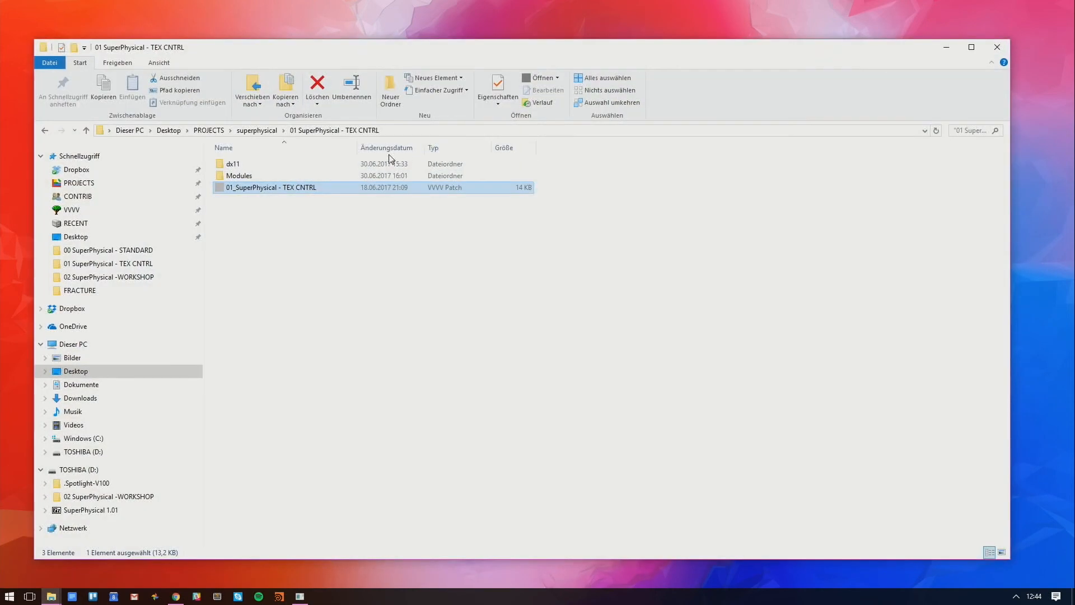
{"action": "left_click", "coordinate": [256, 130]}
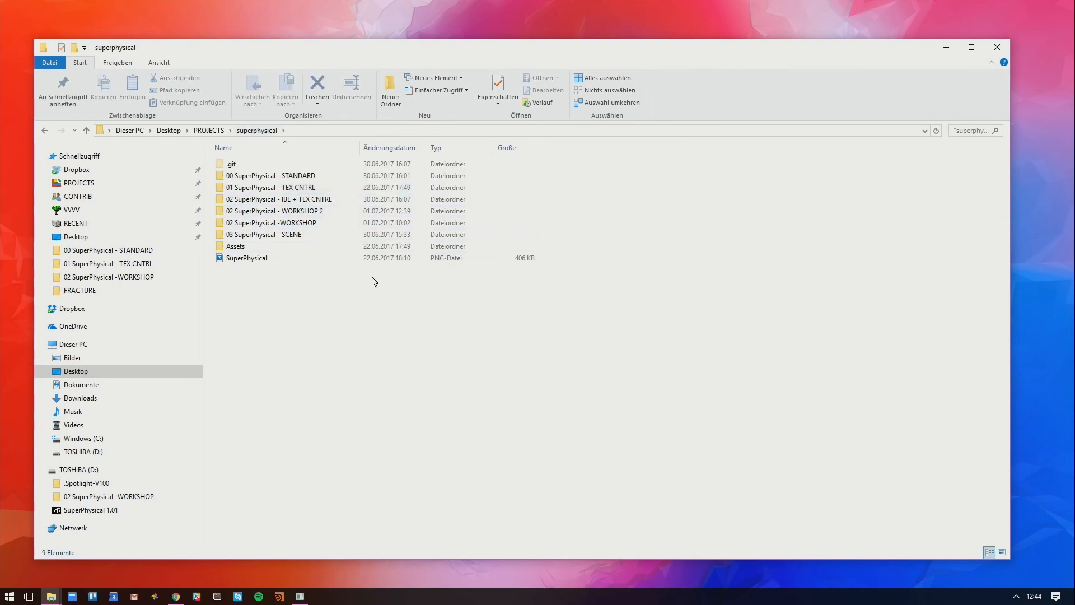
{"action": "left_click", "coordinate": [336, 199]}
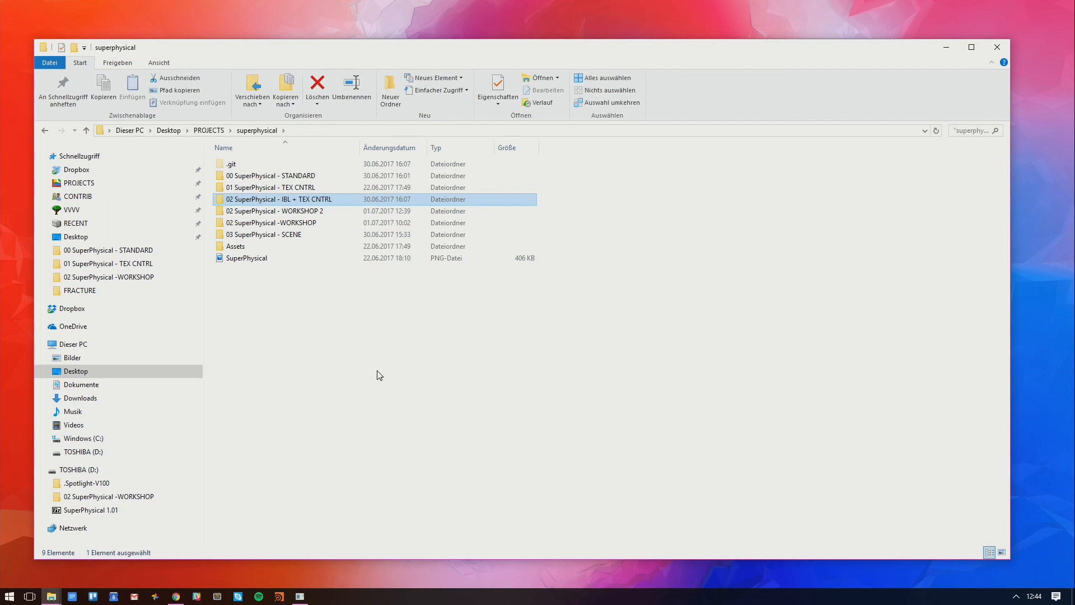
{"action": "key", "text": "ctrl+c"}
{"action": "key", "text": "ctrl+v"}
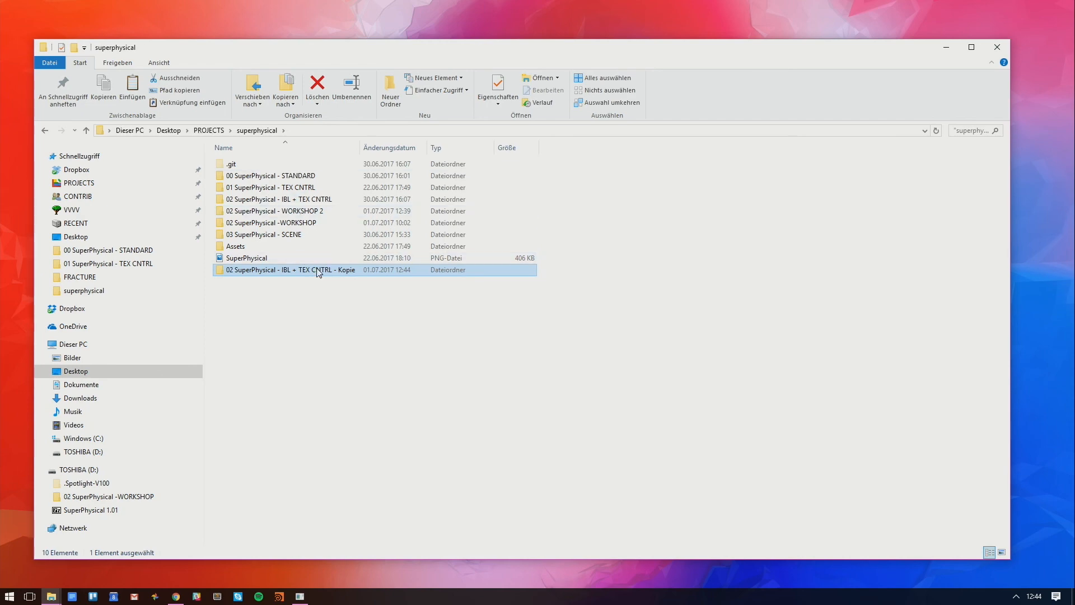
Open the 02_SuperPhysical - IBL + TEX CNTRL patch from the copied folder and minimise File Explorer
{"action": "double_click", "coordinate": [317, 272]}
{"action": "double_click", "coordinate": [332, 194]}
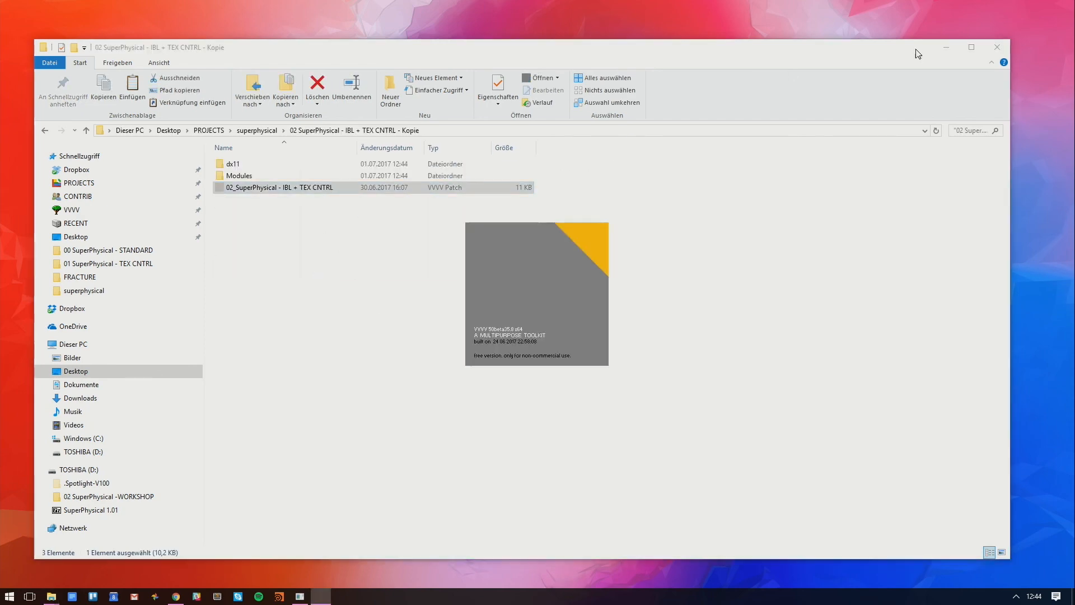
{"action": "left_click", "coordinate": [950, 50]}
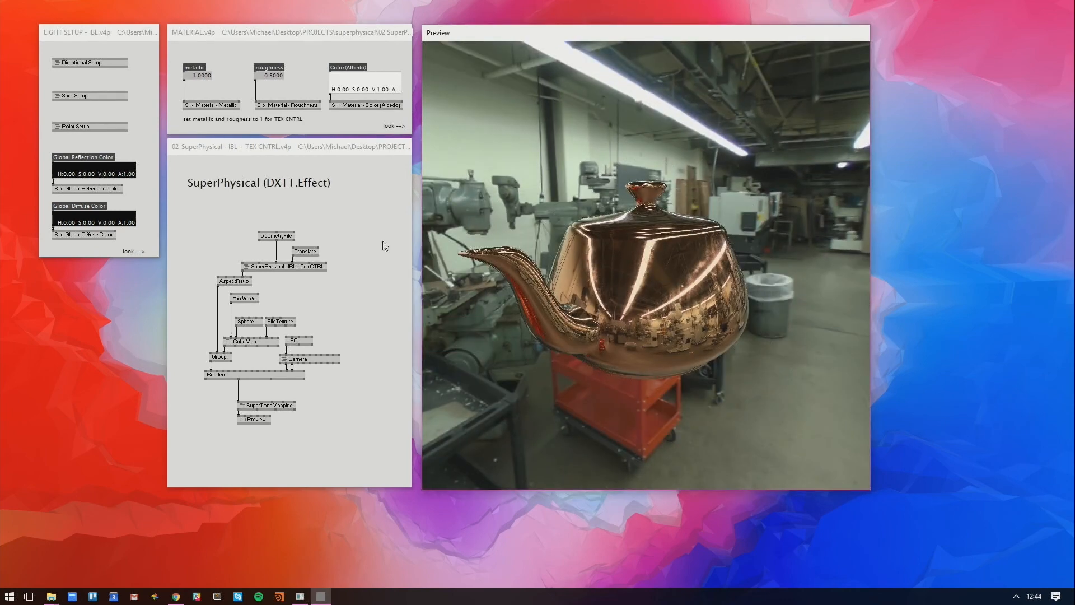
Widen the LIGHT SETUP - IBL patch to expose its texture nodes and load the studio output_refl file for CubeMap Refl
{"action": "left_click", "coordinate": [354, 239]}
{"action": "left_click_drag", "start_coordinate": [159, 169], "coordinate": [412, 169]}
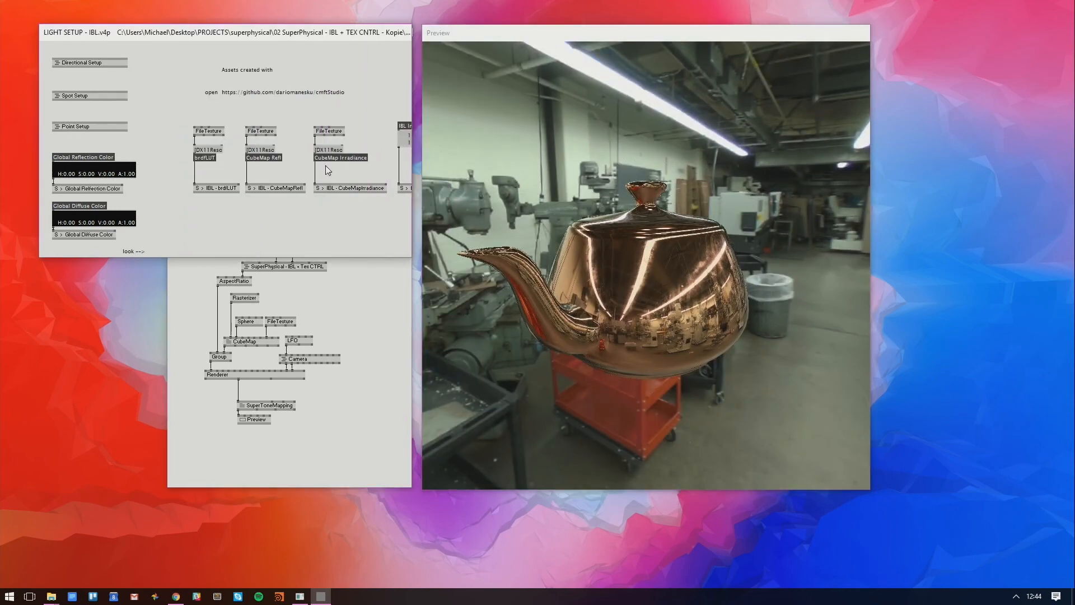
{"action": "right_click", "coordinate": [246, 126]}
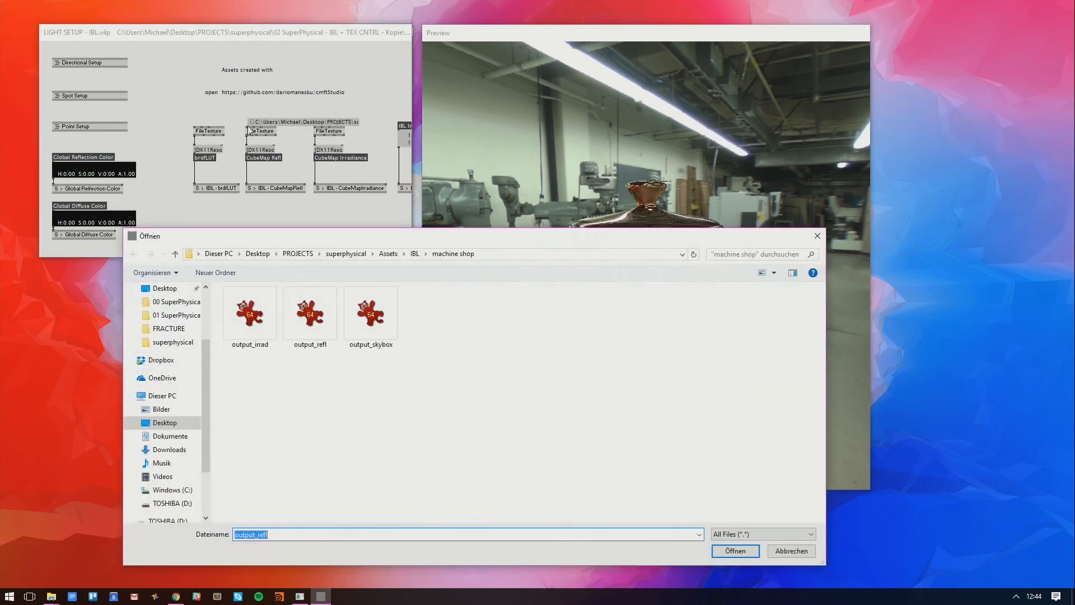
{"action": "left_click", "coordinate": [414, 254]}
{"action": "double_click", "coordinate": [263, 319]}
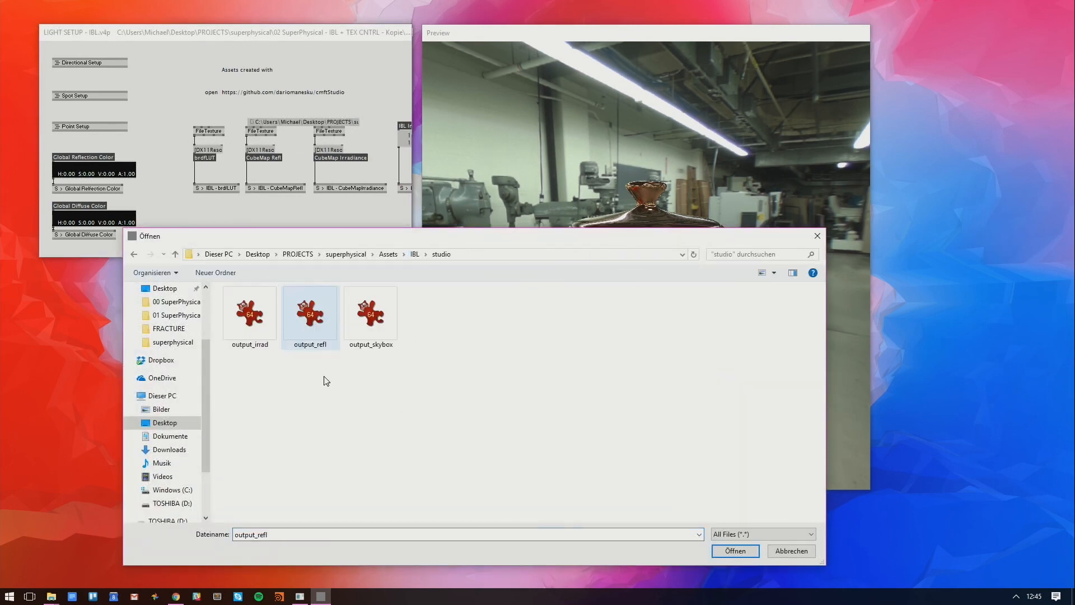
{"action": "double_click", "coordinate": [317, 328]}
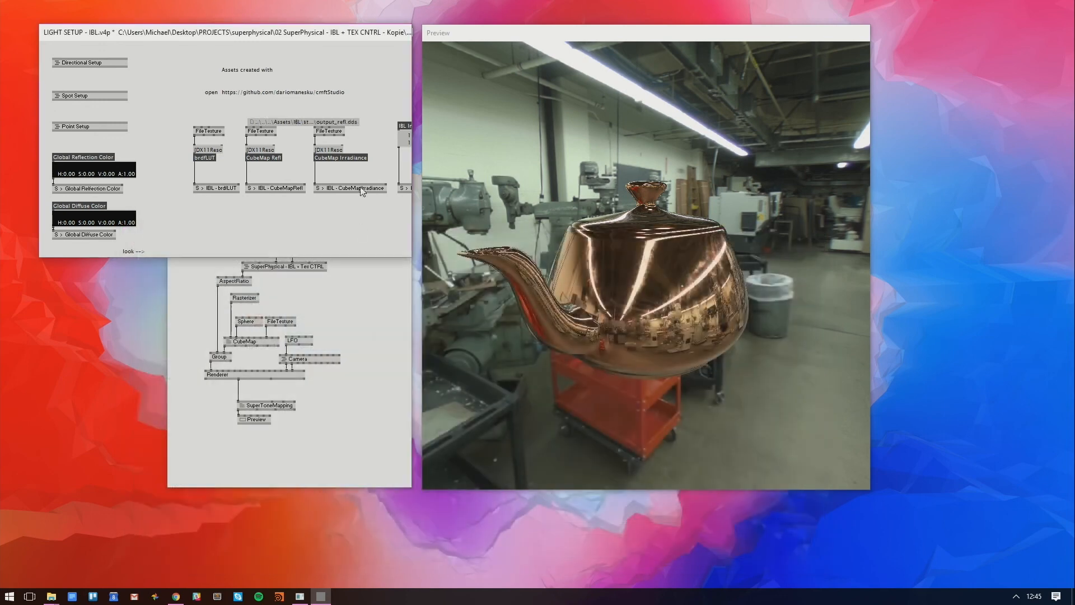
Load output_irrad from the studio IBL folder into the CubeMap Irradiance FileTexture
{"action": "right_click", "coordinate": [315, 125]}
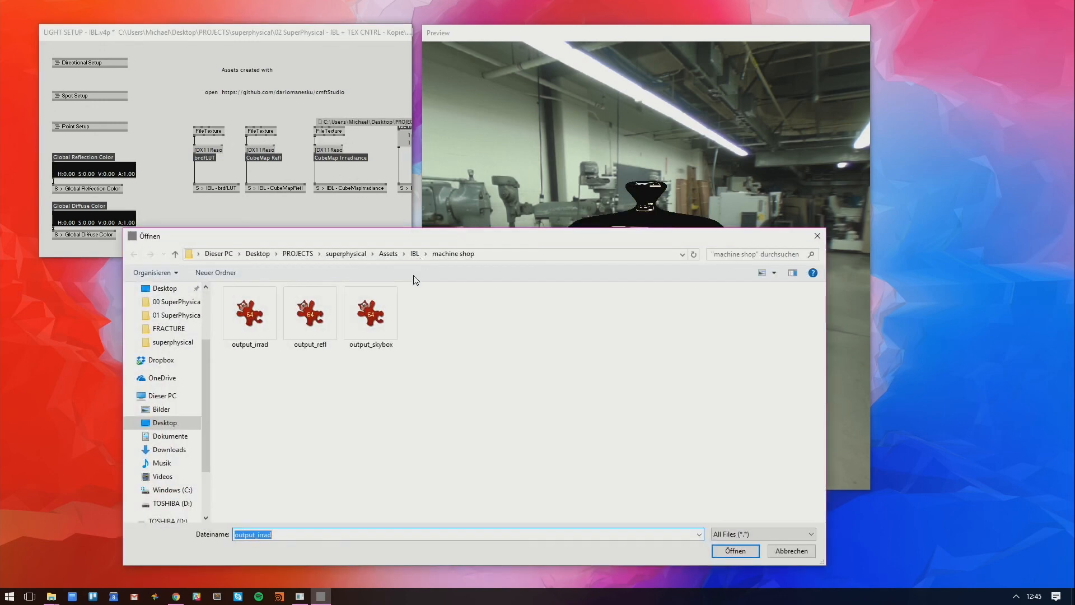
{"action": "left_click", "coordinate": [414, 254]}
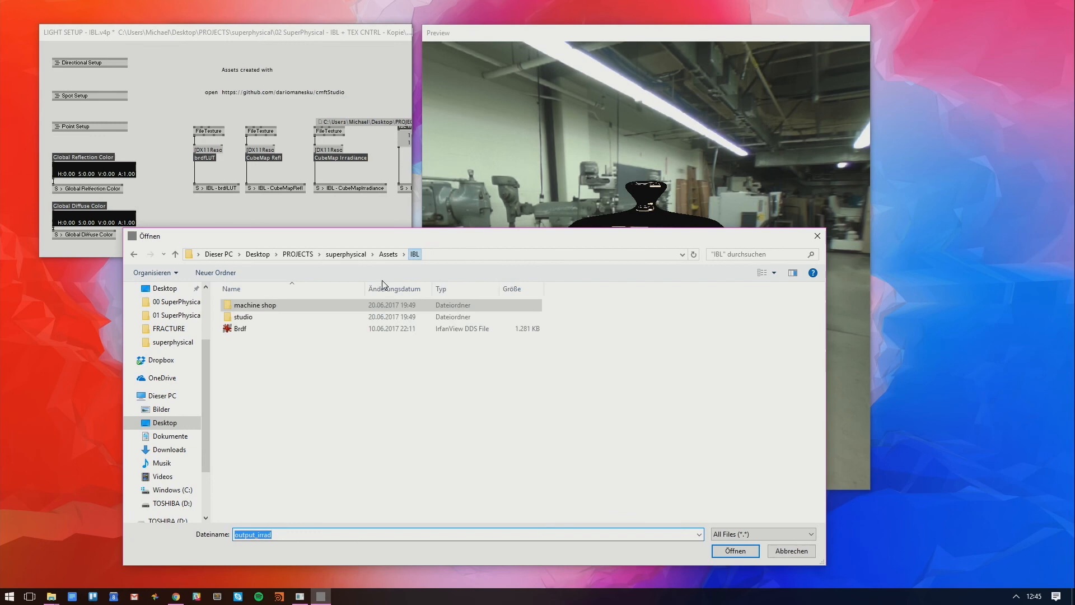
{"action": "double_click", "coordinate": [273, 328]}
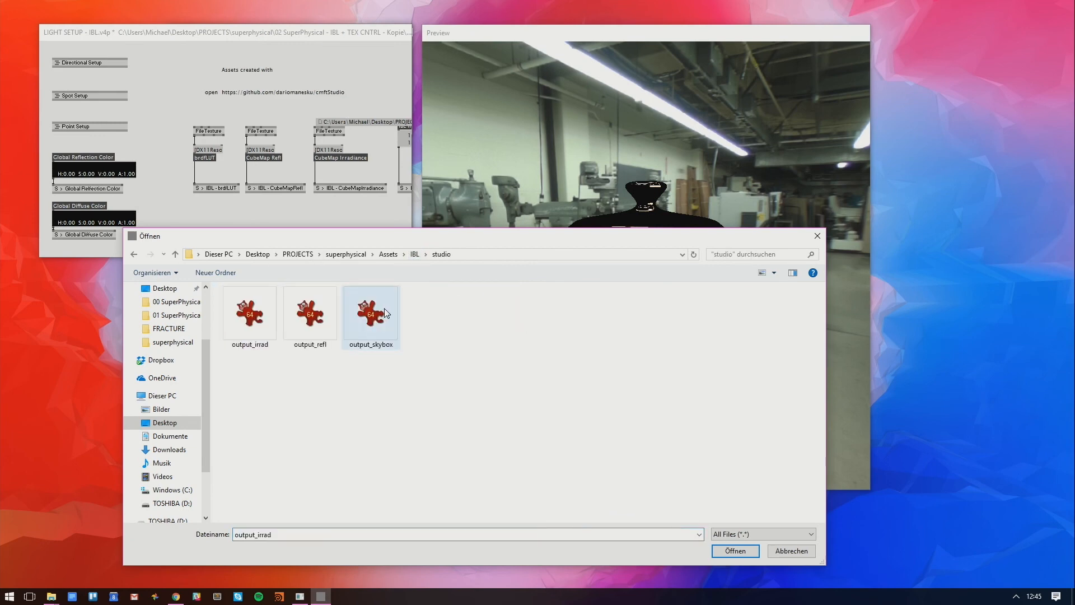
{"action": "double_click", "coordinate": [261, 327]}
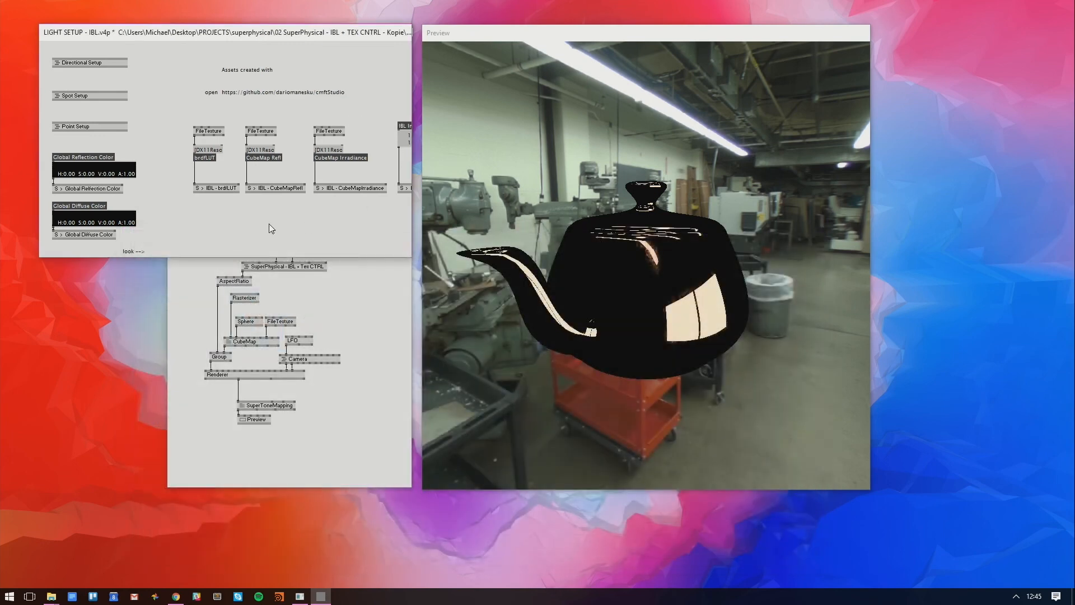
Load output_skybox from the studio IBL folder into the FileTexture feeding the background CubeMap
{"action": "left_click", "coordinate": [363, 311]}
{"action": "left_click_drag", "start_coordinate": [279, 321], "coordinate": [285, 295]}
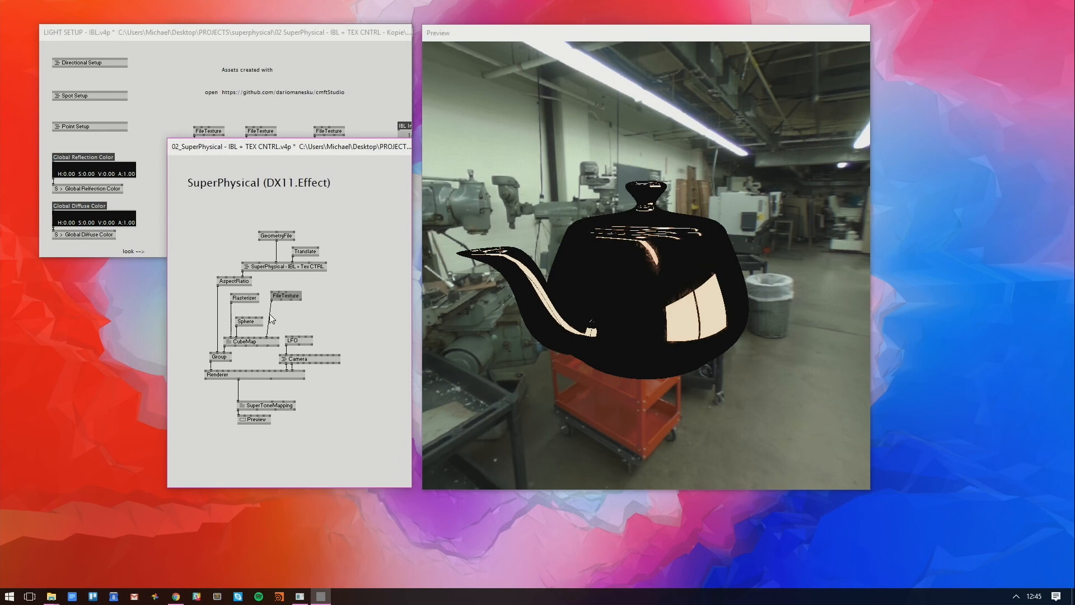
{"action": "right_click", "coordinate": [272, 291]}
{"action": "left_click", "coordinate": [465, 457]}
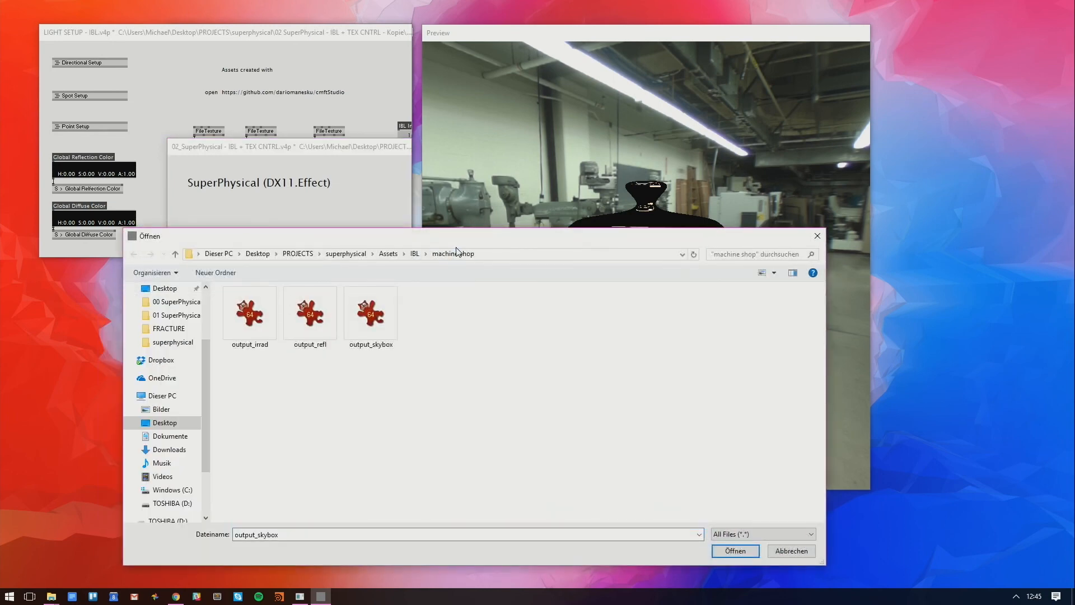
{"action": "left_click", "coordinate": [415, 253]}
{"action": "double_click", "coordinate": [335, 312]}
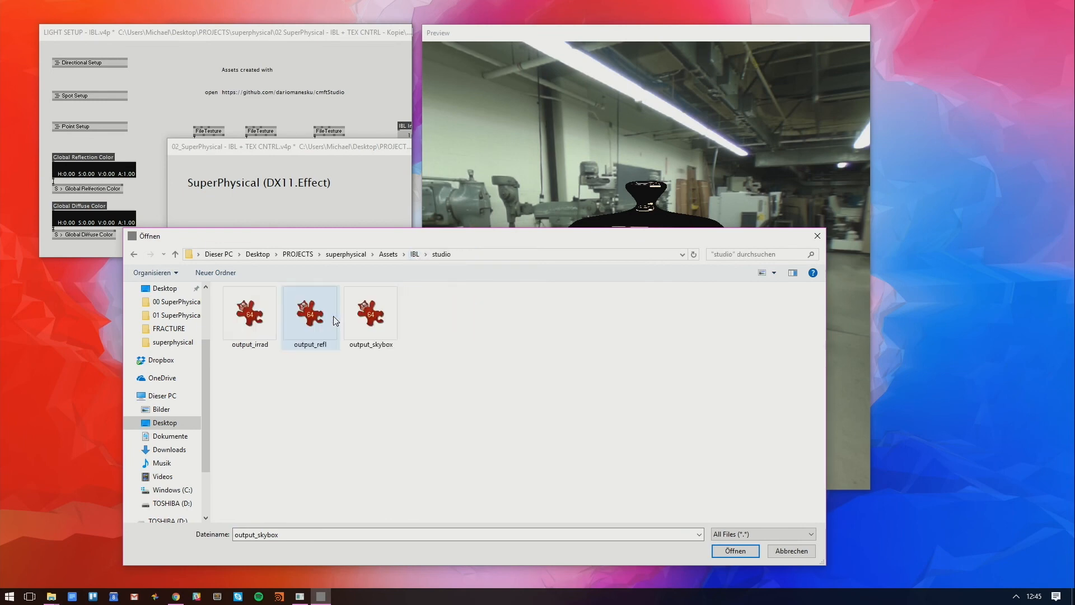
{"action": "double_click", "coordinate": [384, 304]}
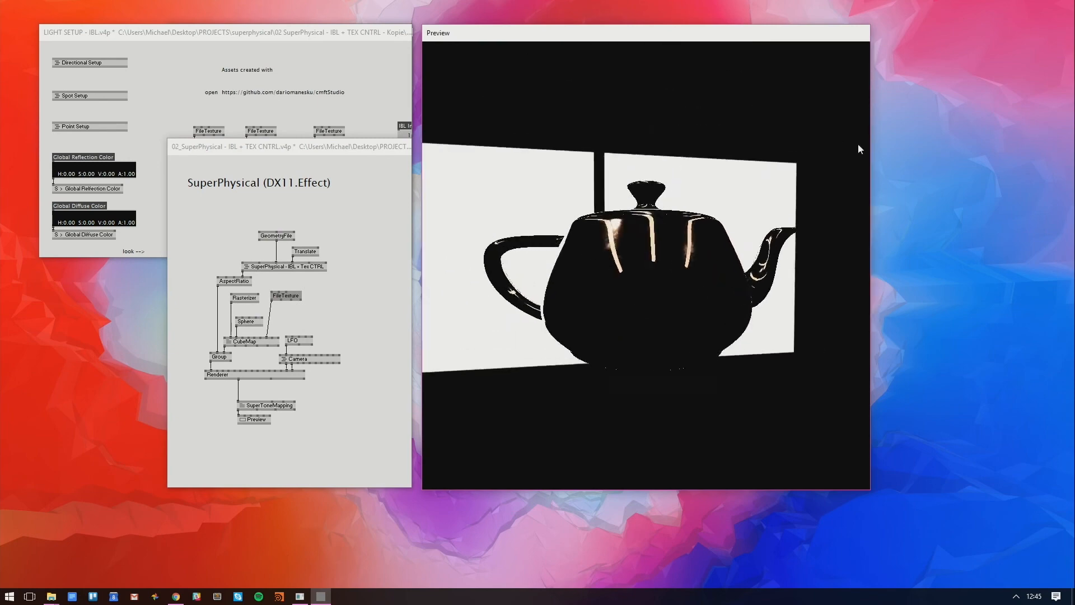
Narrow the LIGHT SETUP - IBL patch to uncover MATERIAL, set metallic to 0, and view the teapot from several angles
{"action": "left_click_drag", "start_coordinate": [859, 145], "coordinate": [593, 228]}
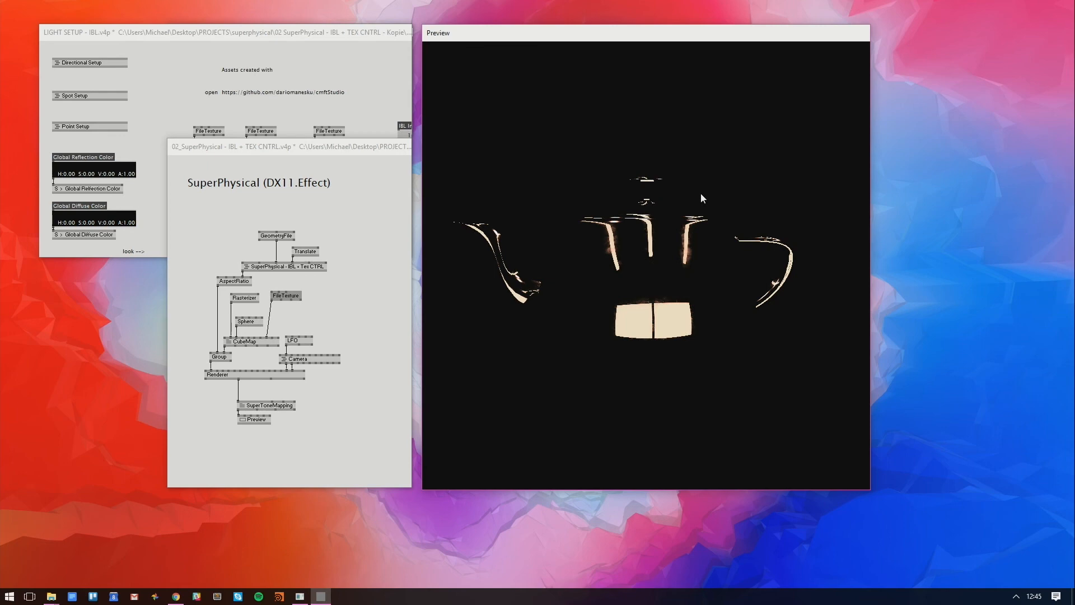
{"action": "left_click_drag", "start_coordinate": [700, 194], "coordinate": [702, 324]}
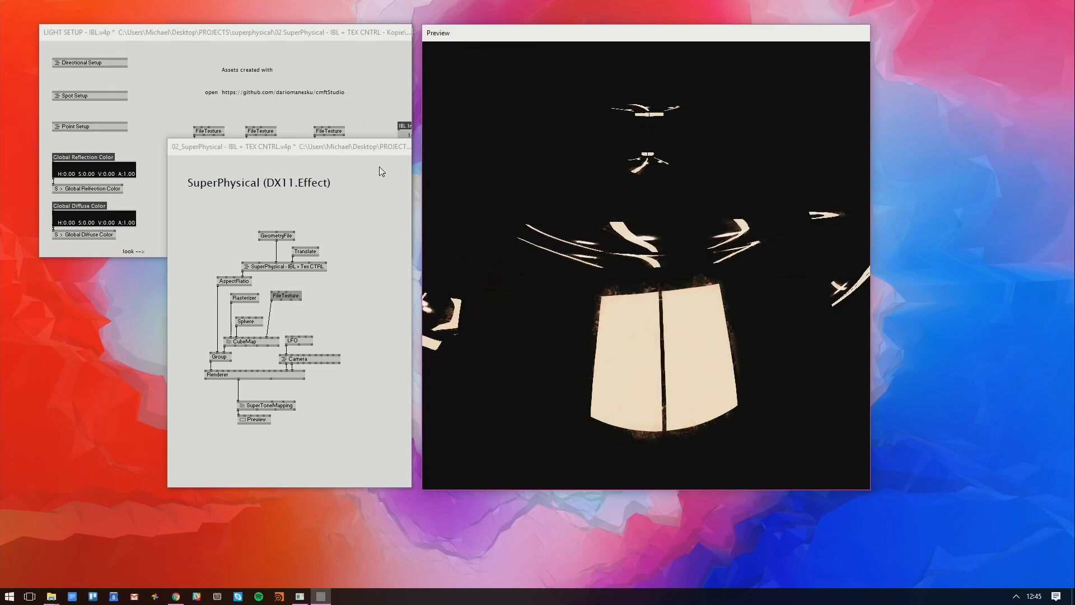
{"action": "left_click", "coordinate": [384, 87]}
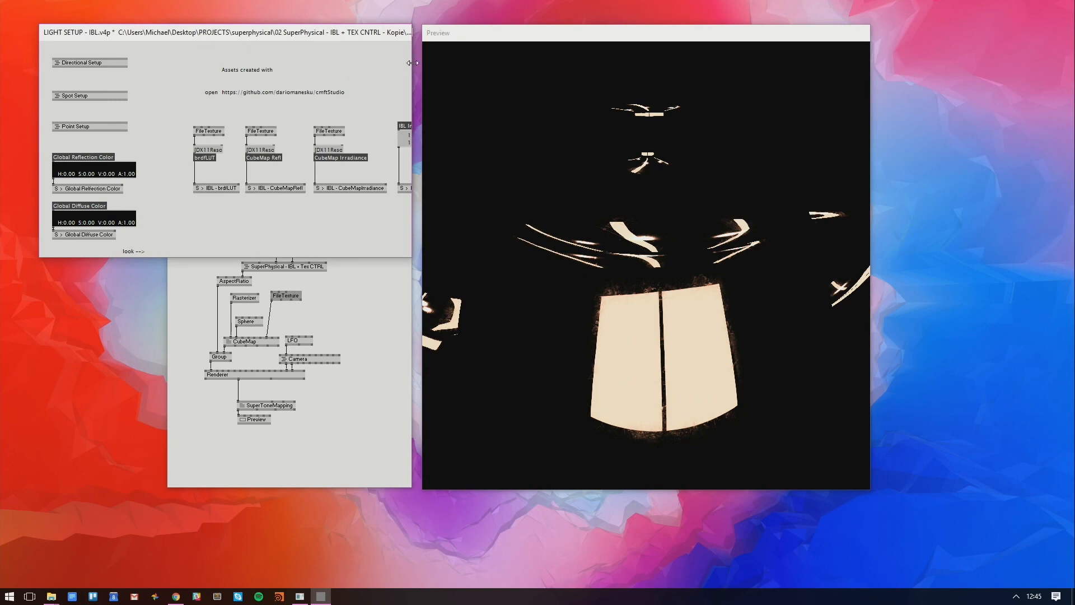
{"action": "left_click_drag", "start_coordinate": [413, 63], "coordinate": [157, 63]}
{"action": "double_click", "coordinate": [201, 76]}
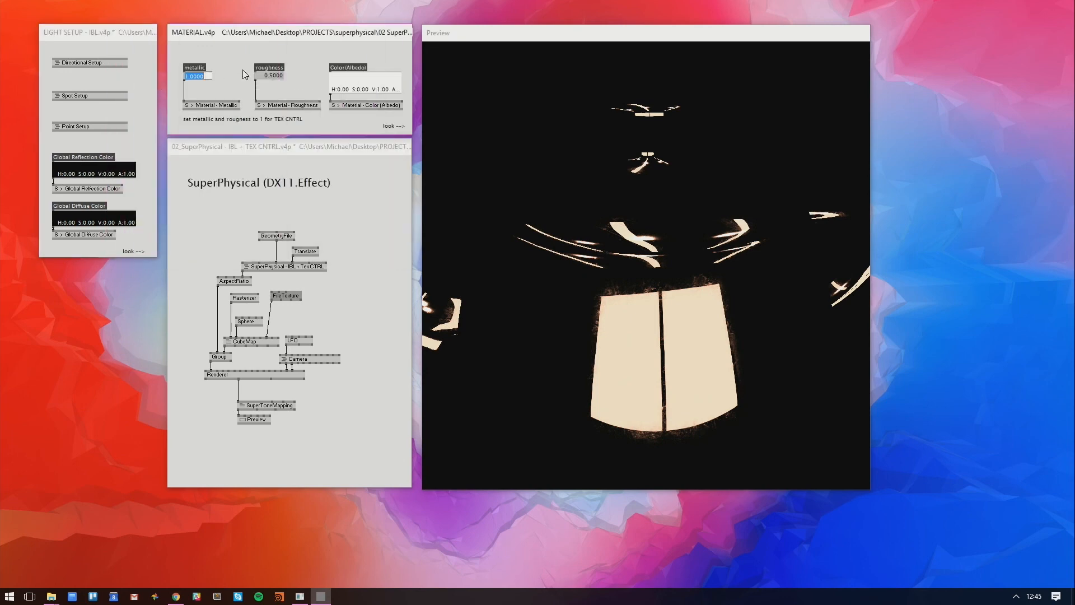
{"action": "type", "text": "0"}
{"action": "key", "text": "Return"}
{"action": "left_click_drag", "start_coordinate": [672, 292], "coordinate": [731, 287]}
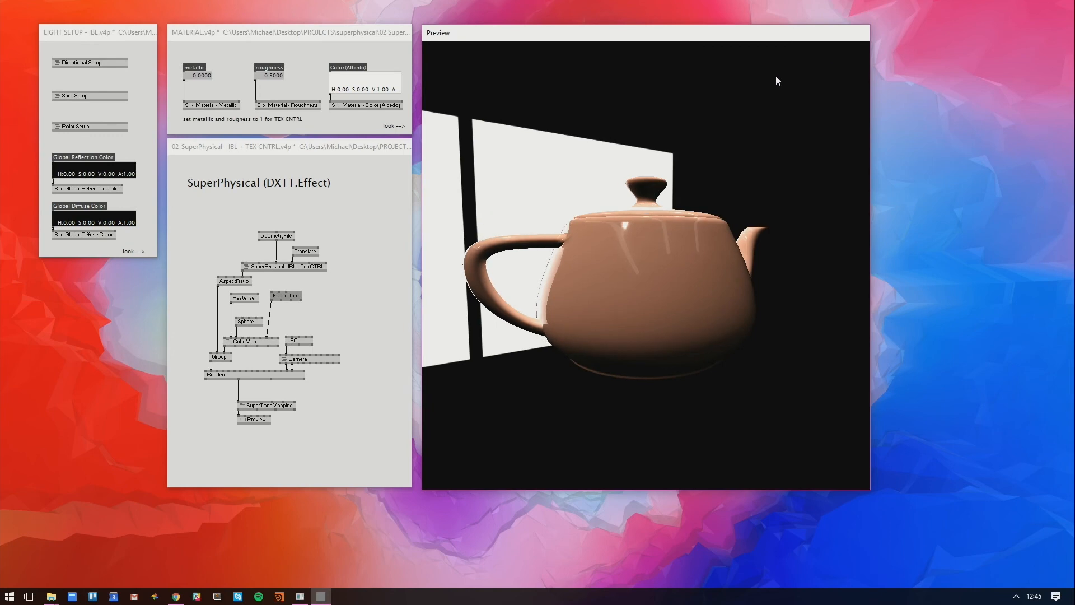
{"action": "left_click_drag", "start_coordinate": [600, 104], "coordinate": [588, 153]}
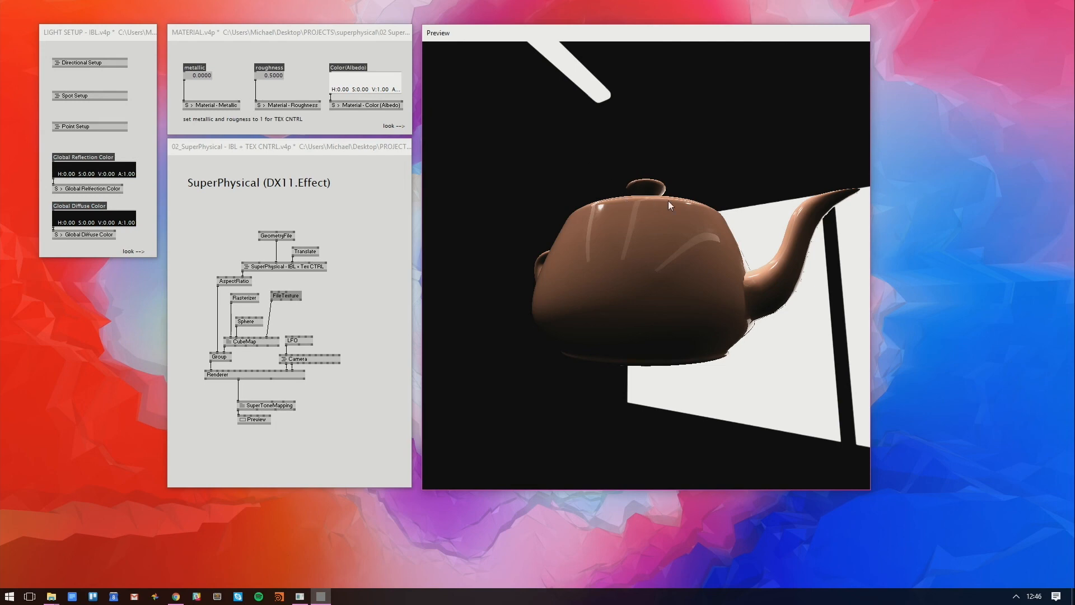
{"action": "left_click_drag", "start_coordinate": [668, 203], "coordinate": [370, 263]}
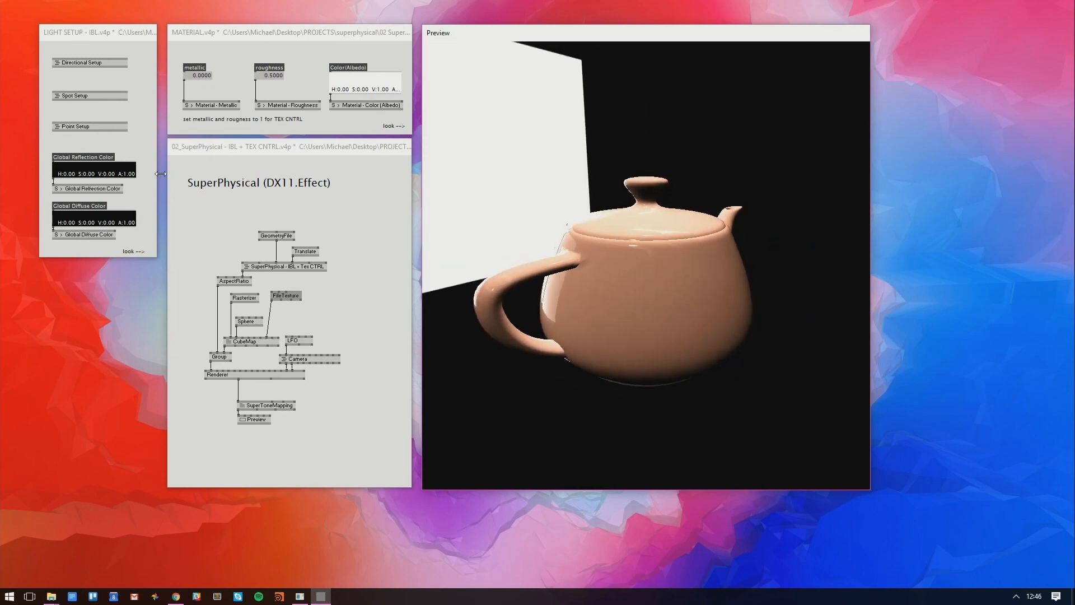
Set Global Reflection Color to orange with H 0.05, S 1.00 and V 0.96, and inspect the teapot's rim from several angles
{"action": "left_click", "coordinate": [215, 216]}
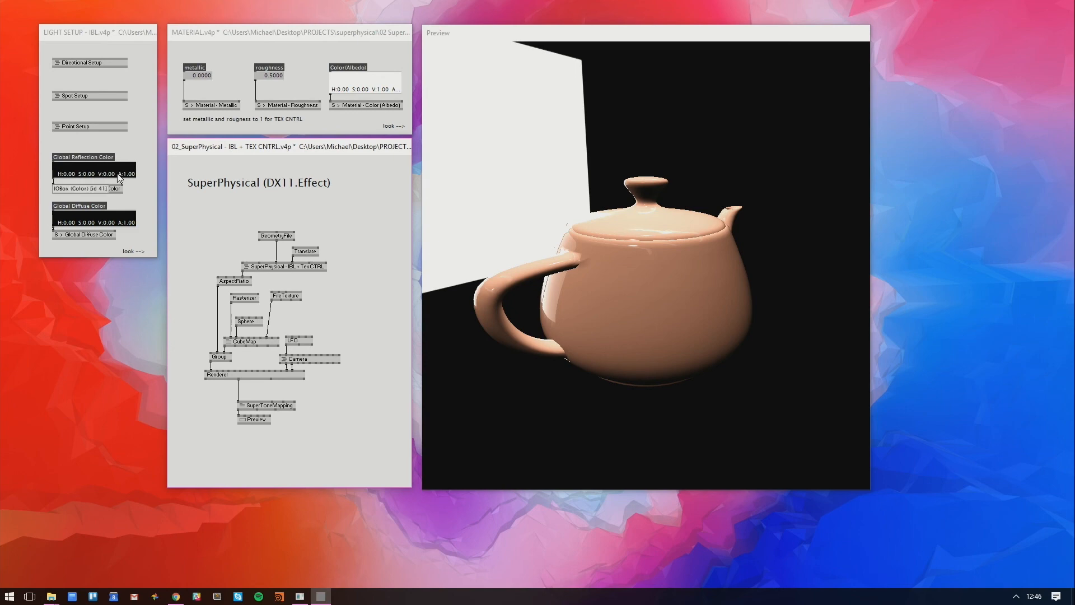
{"action": "mouse_move", "coordinate": [118, 174]}
{"action": "left_mouse_down"}
{"action": "mouse_move", "coordinate": [118, 147]}
{"action": "mouse_move", "coordinate": [116, 195]}
{"action": "mouse_move", "coordinate": [117, 180]}
{"action": "left_mouse_up"}
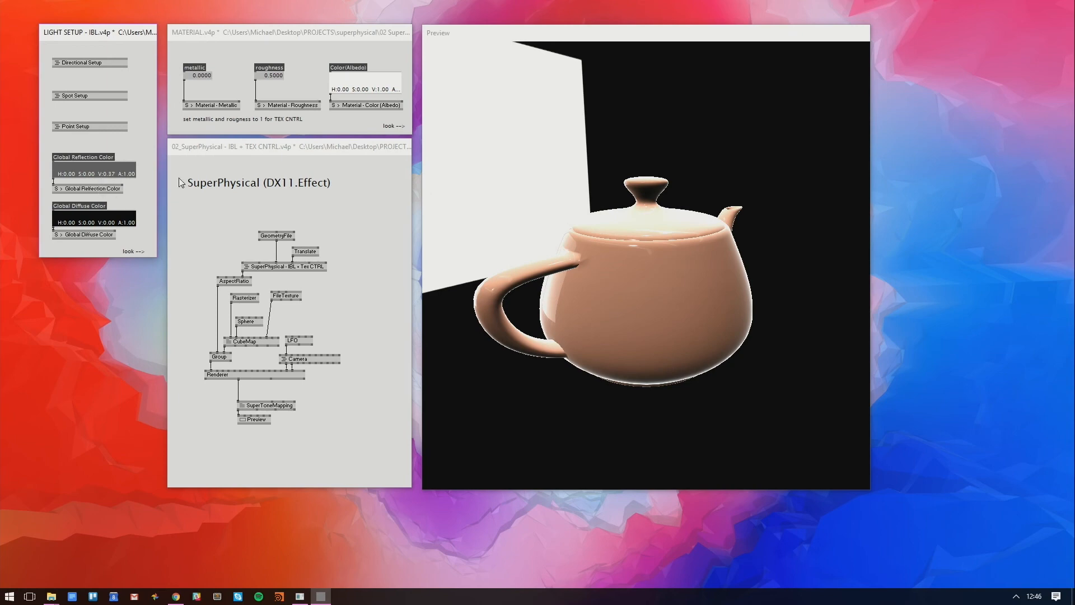
{"action": "left_click_drag", "start_coordinate": [614, 258], "coordinate": [809, 254]}
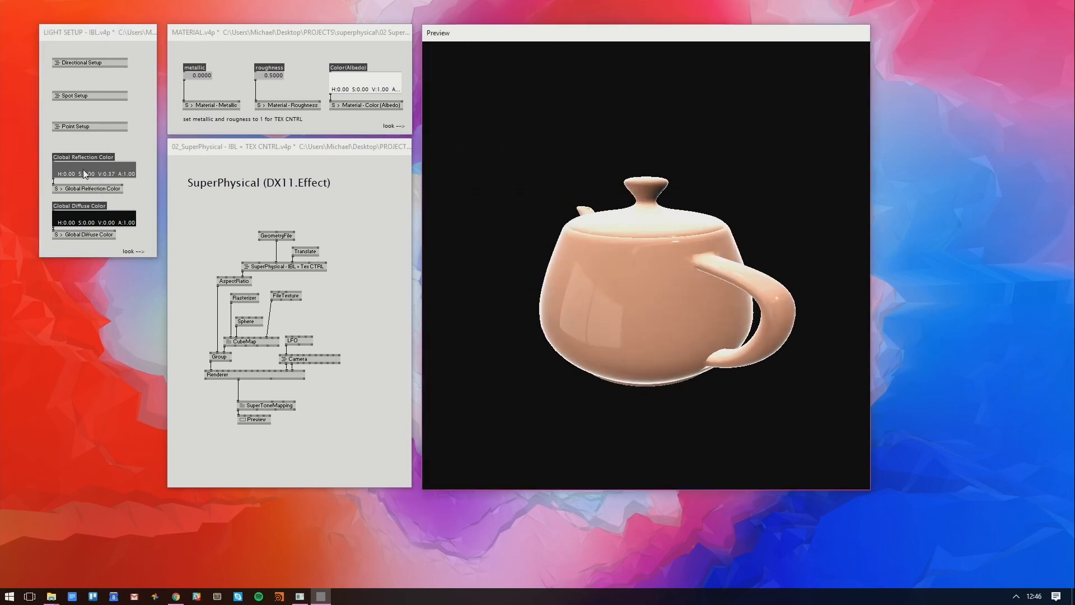
{"action": "left_click_drag", "start_coordinate": [83, 169], "coordinate": [18, 120]}
{"action": "left_click_drag", "start_coordinate": [658, 271], "coordinate": [734, 260]}
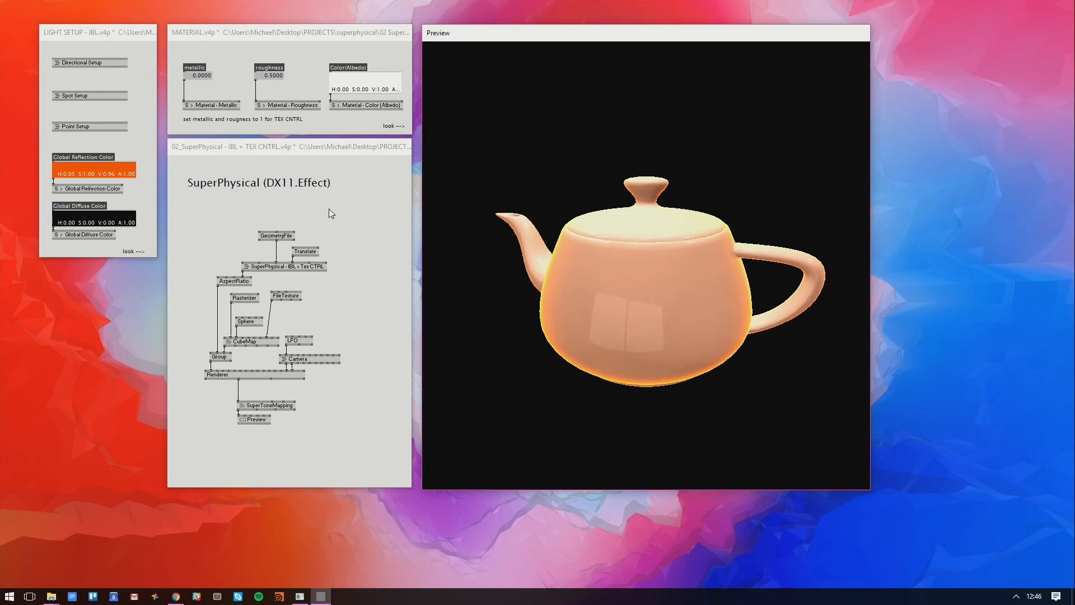
{"action": "left_click_drag", "start_coordinate": [541, 207], "coordinate": [571, 306]}
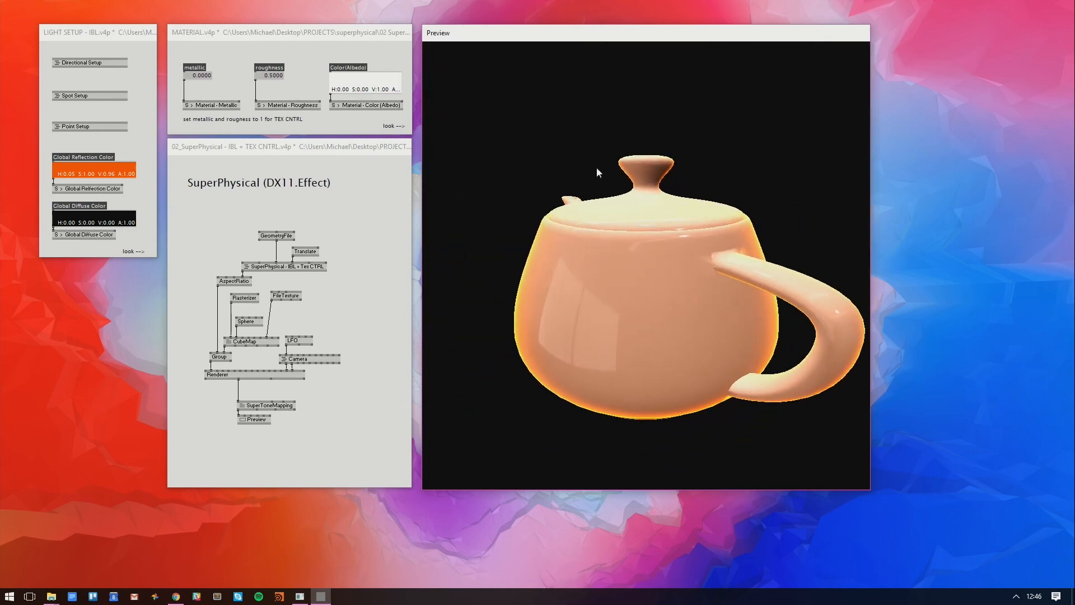
{"action": "left_click_drag", "start_coordinate": [673, 219], "coordinate": [616, 239]}
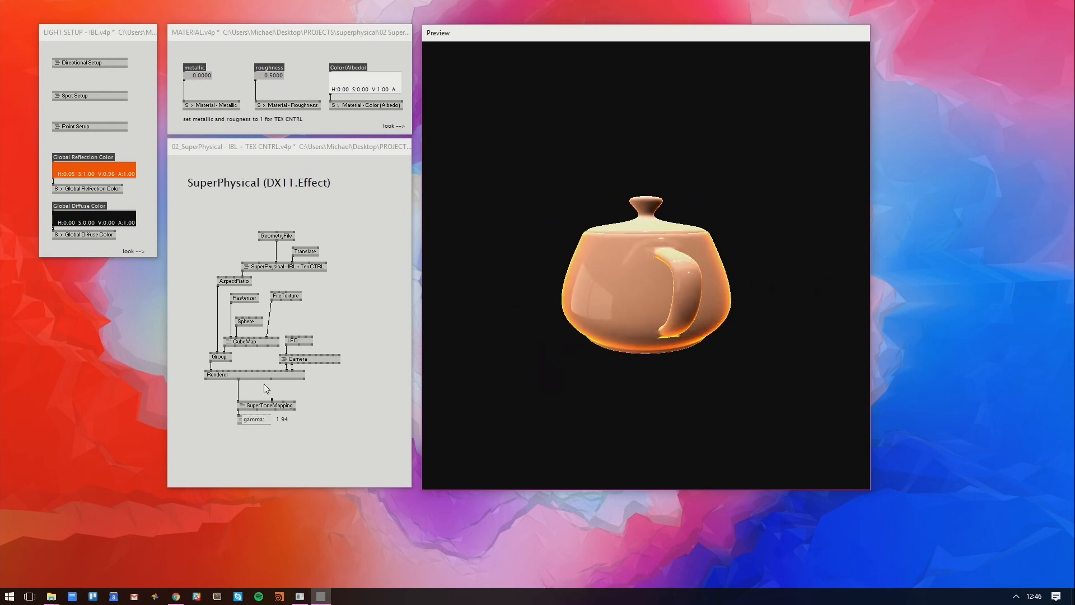
Add a Blend (DX11.RenderState Advanced) node and connect it to the Rasterizer of the background CubeMap
{"action": "left_click_drag", "start_coordinate": [257, 342], "coordinate": [256, 339]}
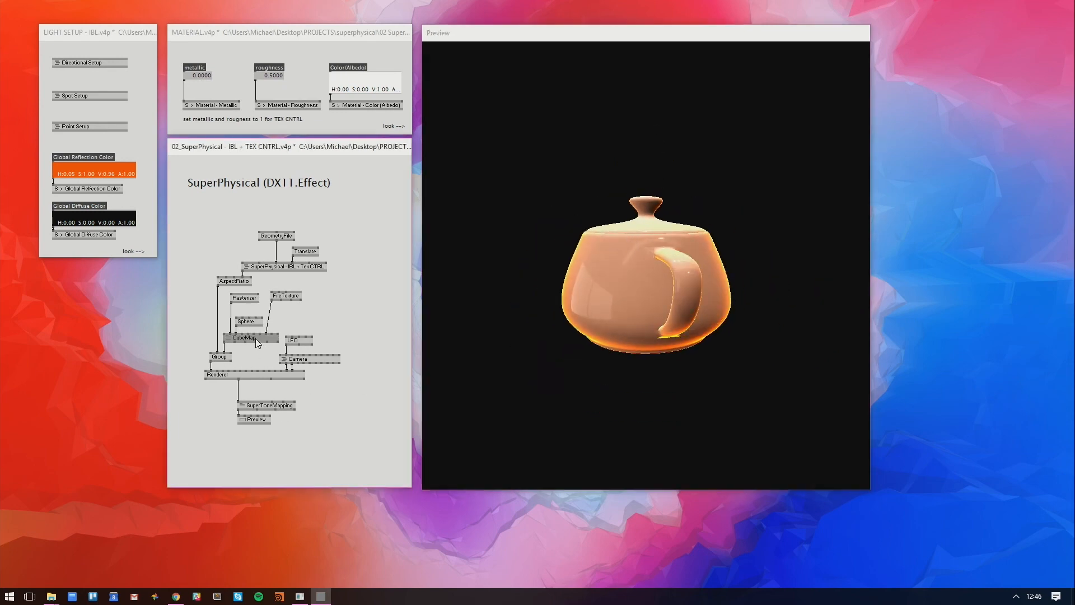
{"action": "double_click", "coordinate": [325, 310]}
{"action": "type", "text": "blend"}
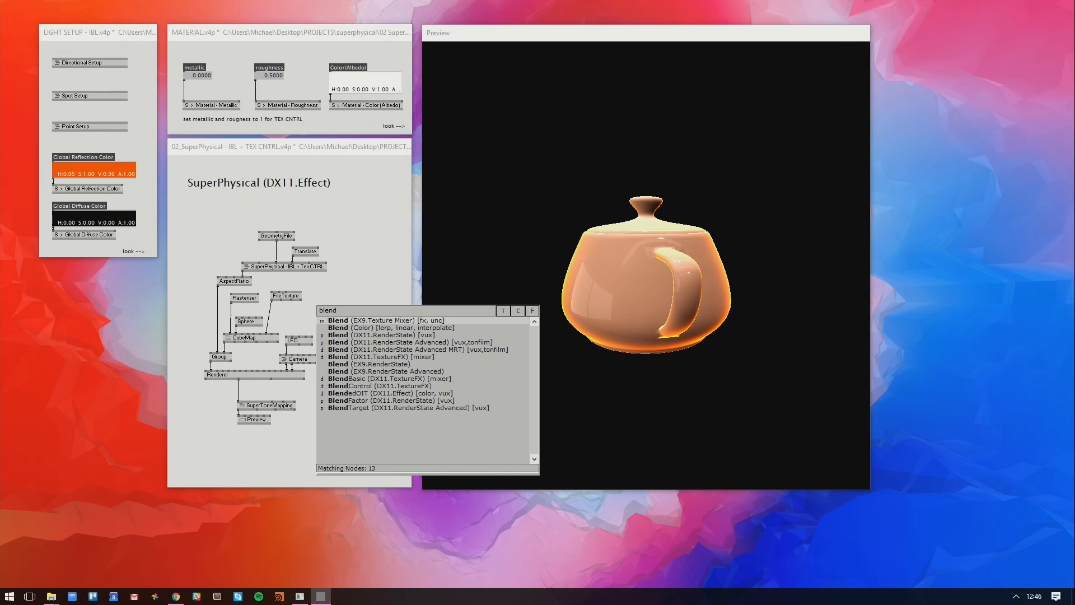
{"action": "left_click", "coordinate": [391, 342]}
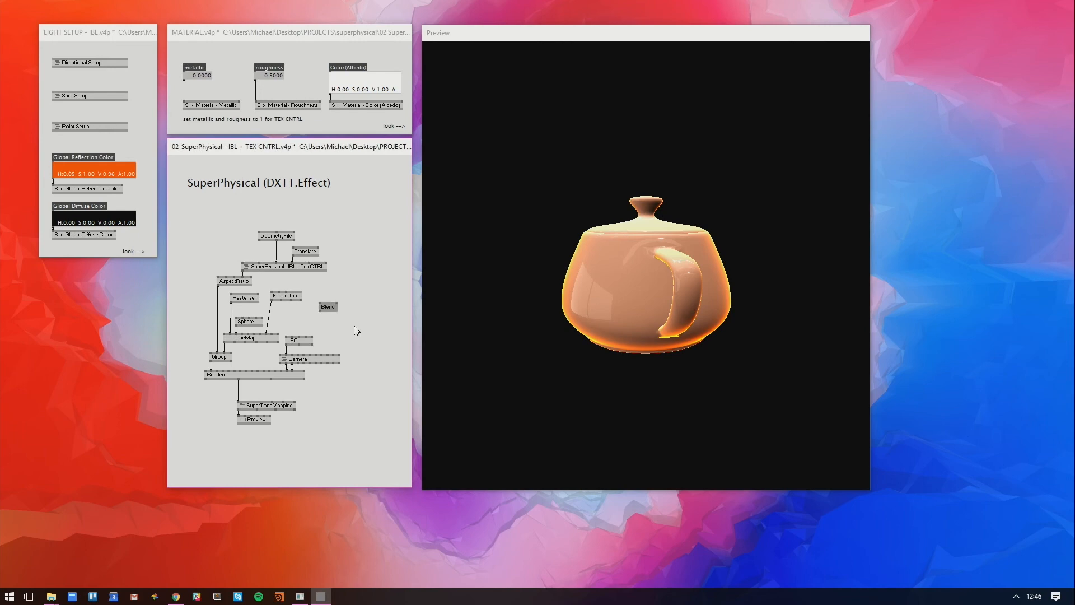
{"action": "left_click", "coordinate": [321, 312]}
{"action": "left_click", "coordinate": [231, 294]}
{"action": "left_click_drag", "start_coordinate": [333, 305], "coordinate": [243, 357]}
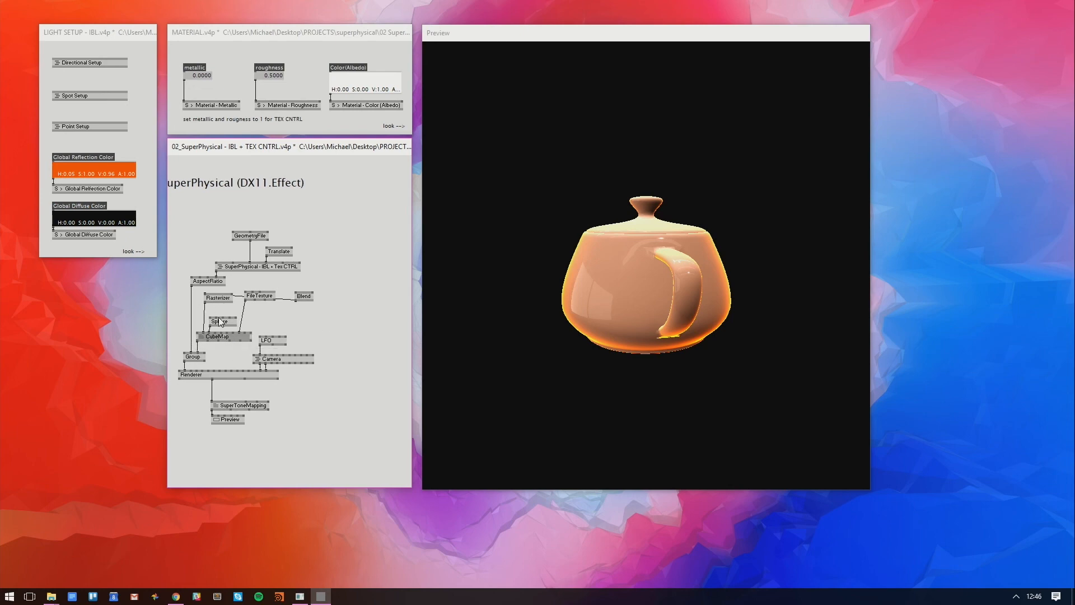
{"action": "left_click_drag", "start_coordinate": [679, 271], "coordinate": [451, 264]}
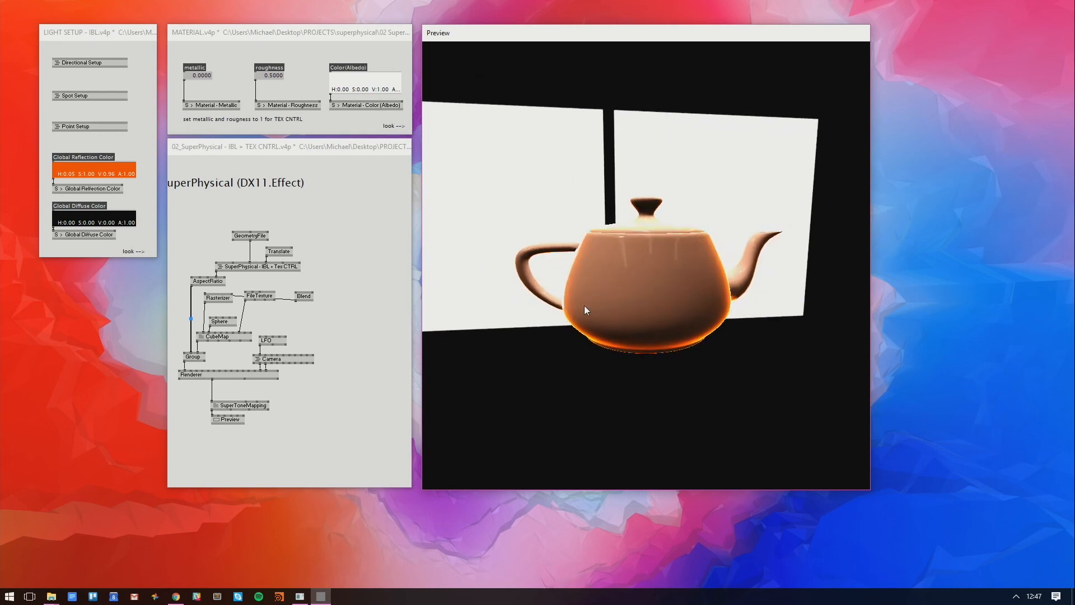
Move the background CubeMap and its input nodes aside and delete the link from that CubeMap to Group
{"action": "left_click", "coordinate": [361, 319]}
{"action": "left_click_drag", "start_coordinate": [305, 300], "coordinate": [371, 323]}
{"action": "left_click_drag", "start_coordinate": [232, 292], "coordinate": [209, 292]}
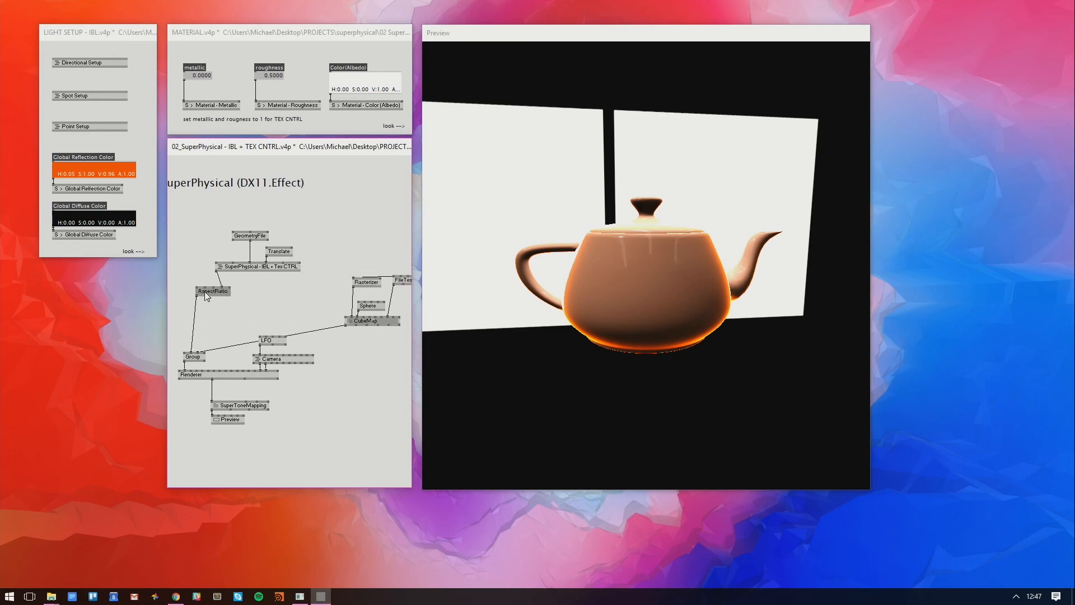
{"action": "right_click", "coordinate": [230, 343]}
{"action": "left_click_drag", "start_coordinate": [343, 267], "coordinate": [402, 326]}
{"action": "left_click_drag", "start_coordinate": [370, 321], "coordinate": [389, 322]}
{"action": "left_click_drag", "start_coordinate": [277, 314], "coordinate": [336, 316]}
Add a new CubeMap (DX11.Effect) node, connect it to Group, and place it just above Group
{"action": "double_click", "coordinate": [273, 314]}
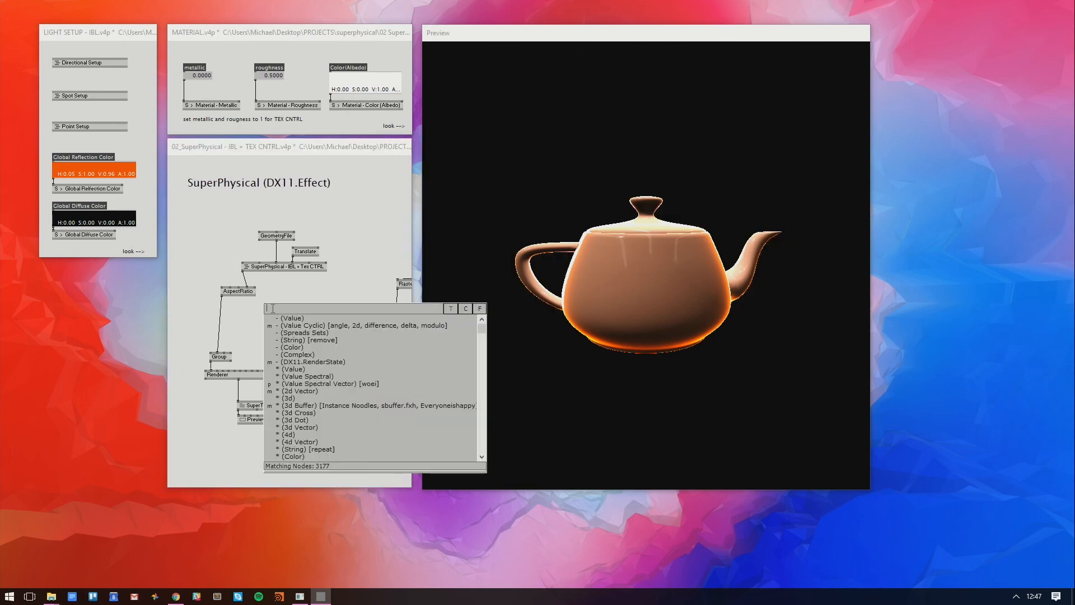
{"action": "type", "text": "cubemap"}
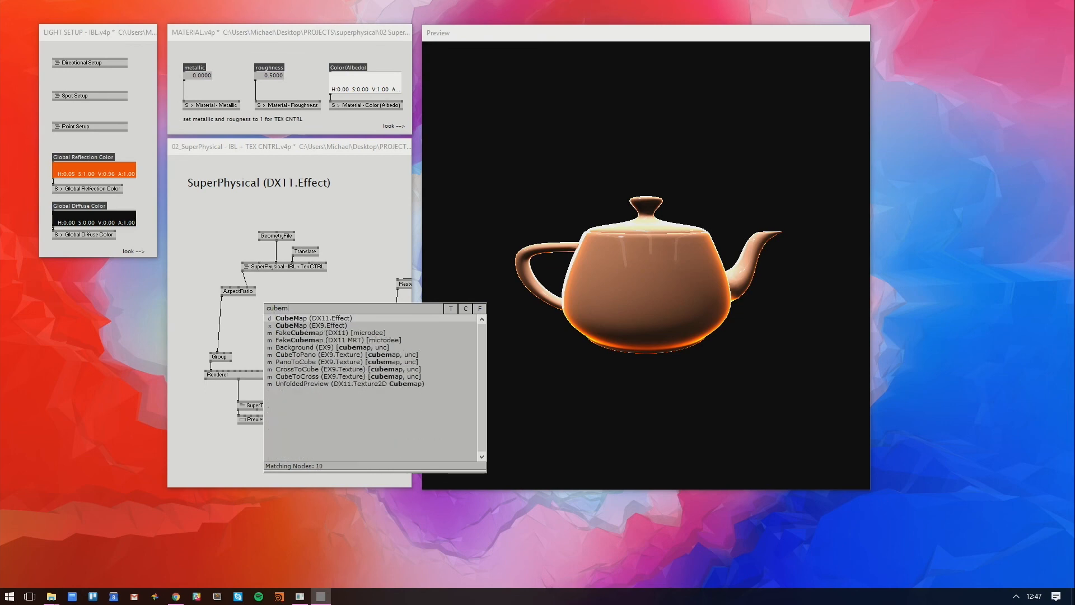
{"action": "left_click", "coordinate": [293, 318]}
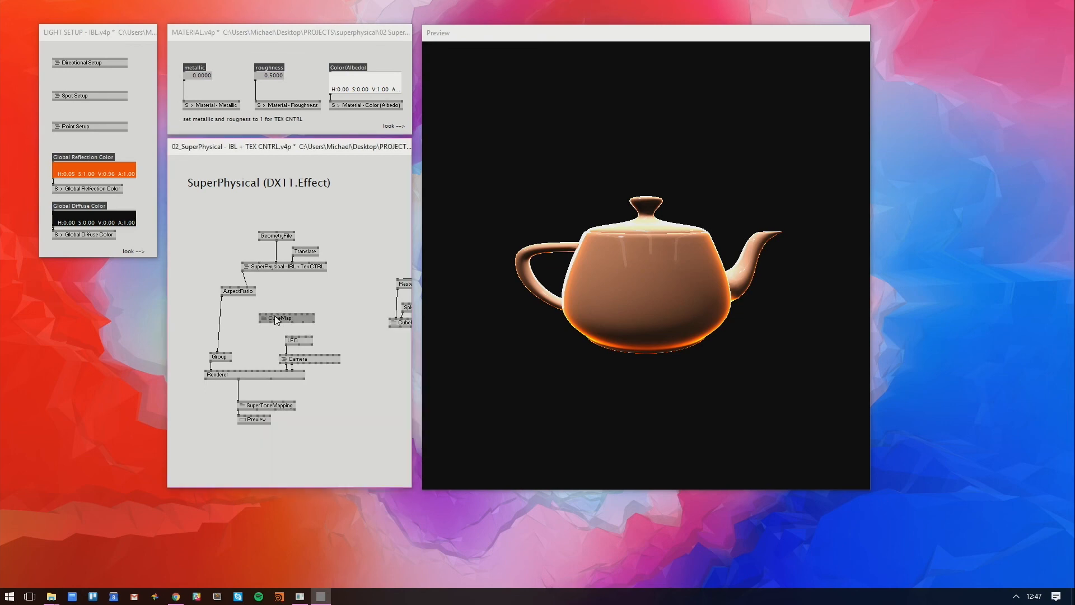
{"action": "left_click", "coordinate": [258, 316]}
{"action": "left_click", "coordinate": [224, 352]}
{"action": "left_click_drag", "start_coordinate": [266, 312], "coordinate": [241, 324]}
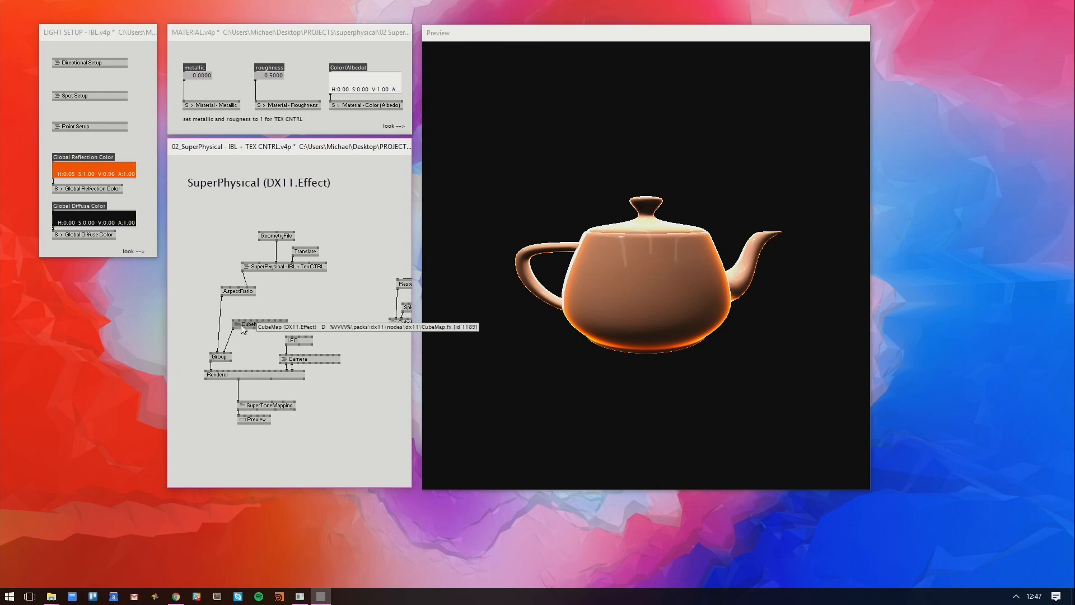
Try a FileTexture (DX11 HDR) node for the new CubeMap and examine the contents of its patch
{"action": "double_click", "coordinate": [300, 309]}
{"action": "type", "text": "fi"}
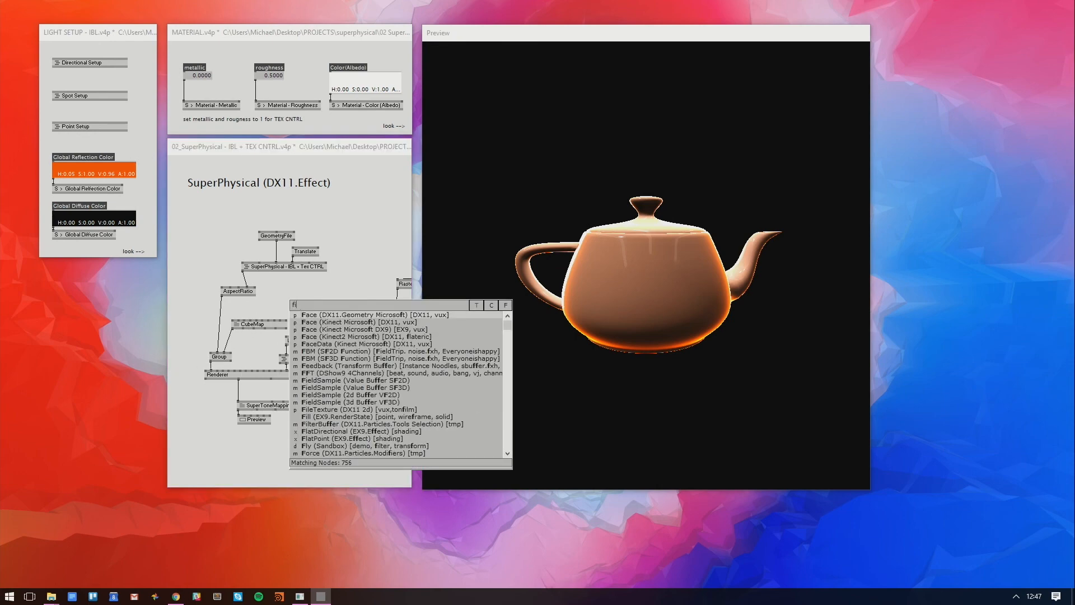
{"action": "type", "text": "lete"}
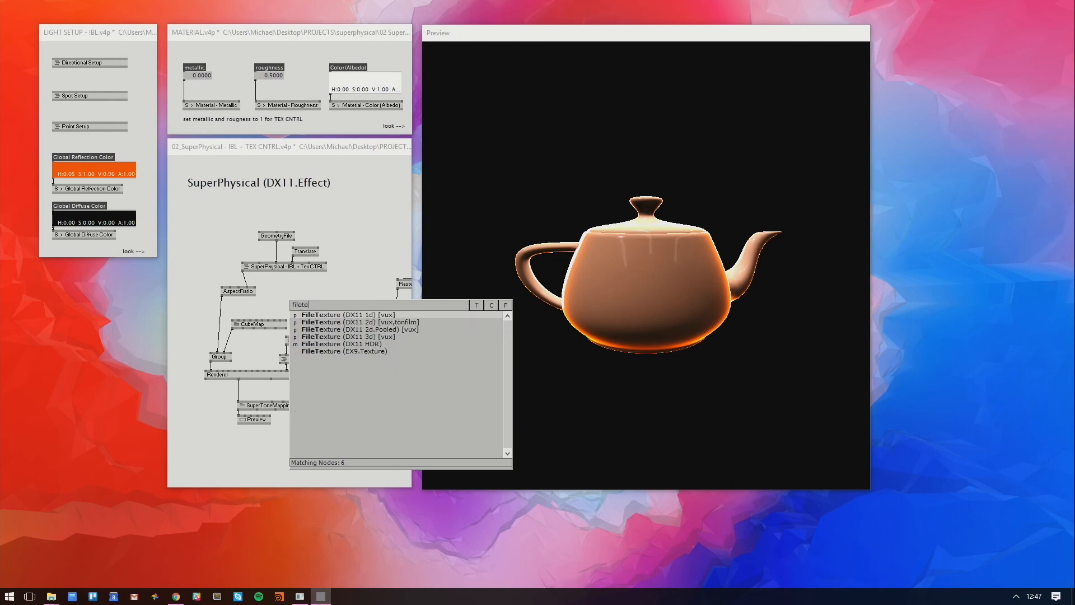
{"action": "left_click", "coordinate": [362, 343]}
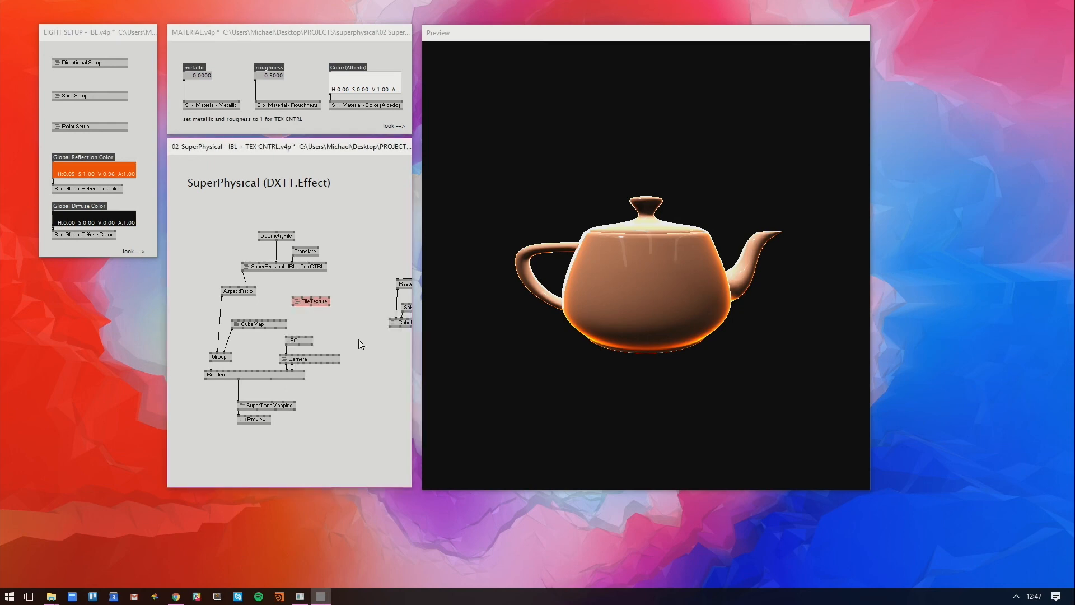
{"action": "right_click", "coordinate": [321, 304]}
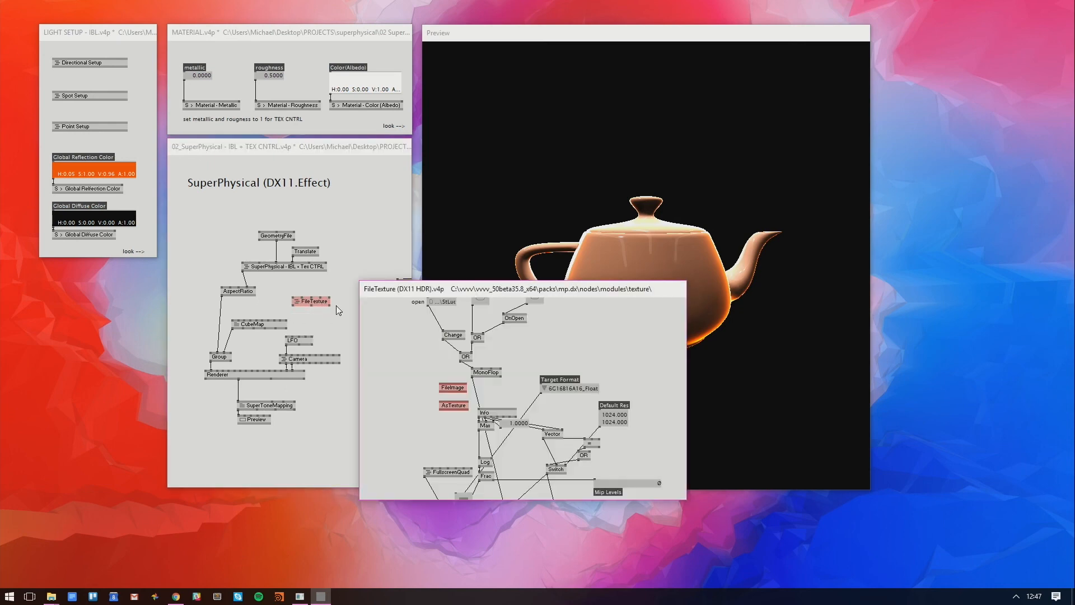
{"action": "left_click_drag", "start_coordinate": [423, 415], "coordinate": [414, 385]}
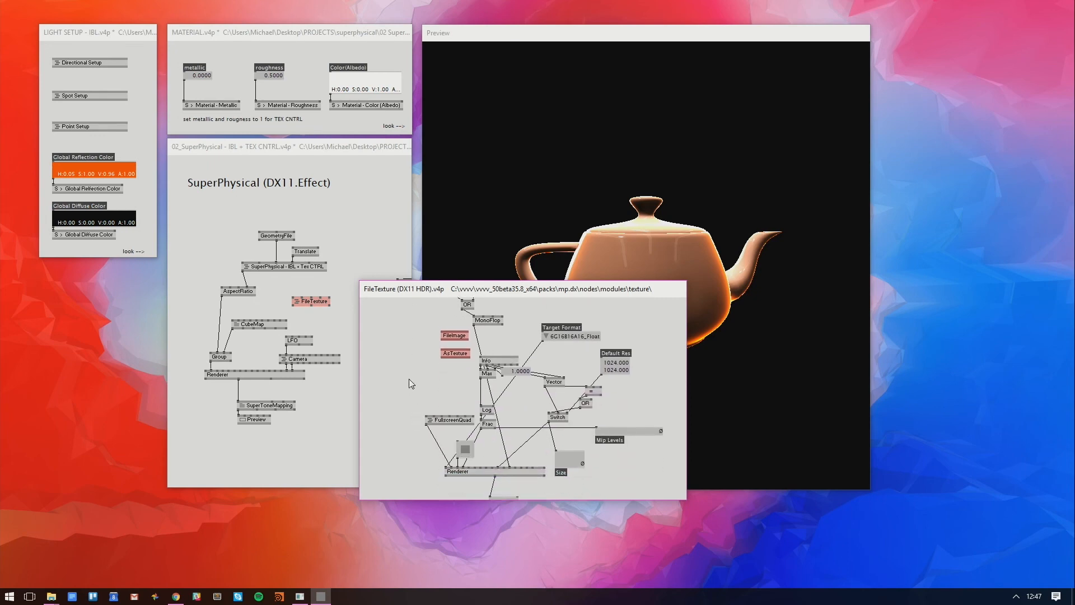
{"action": "key", "text": "ctrl+w"}
Replace the FileTexture (DX11 HDR) node with a FileTexture (DX11 2d) node
{"action": "left_click_drag", "start_coordinate": [355, 303], "coordinate": [314, 316]}
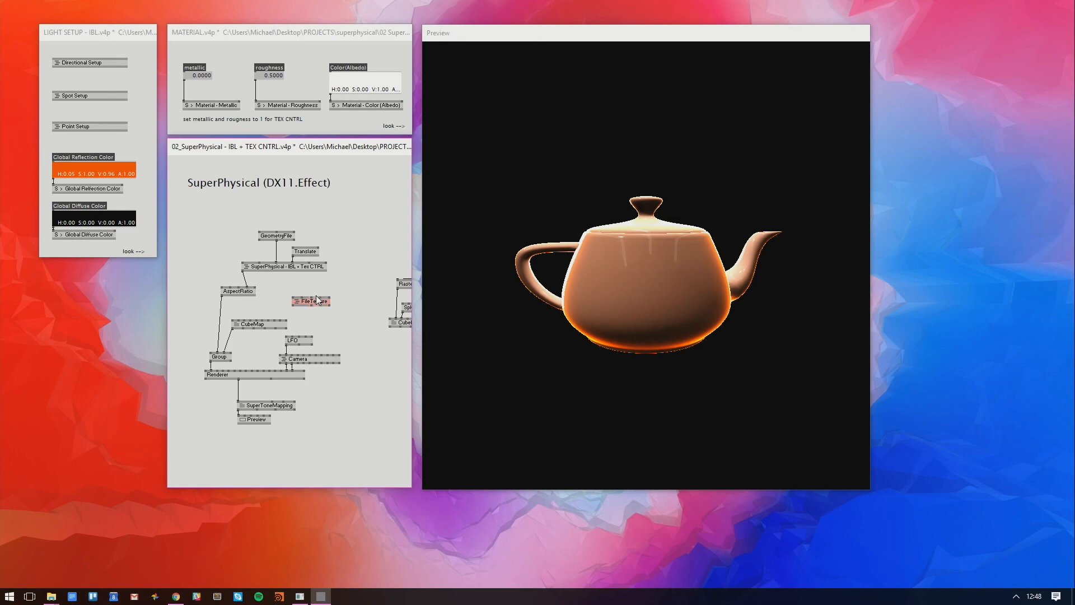
{"action": "double_click", "coordinate": [309, 297]}
{"action": "type", "text": "filetex"}
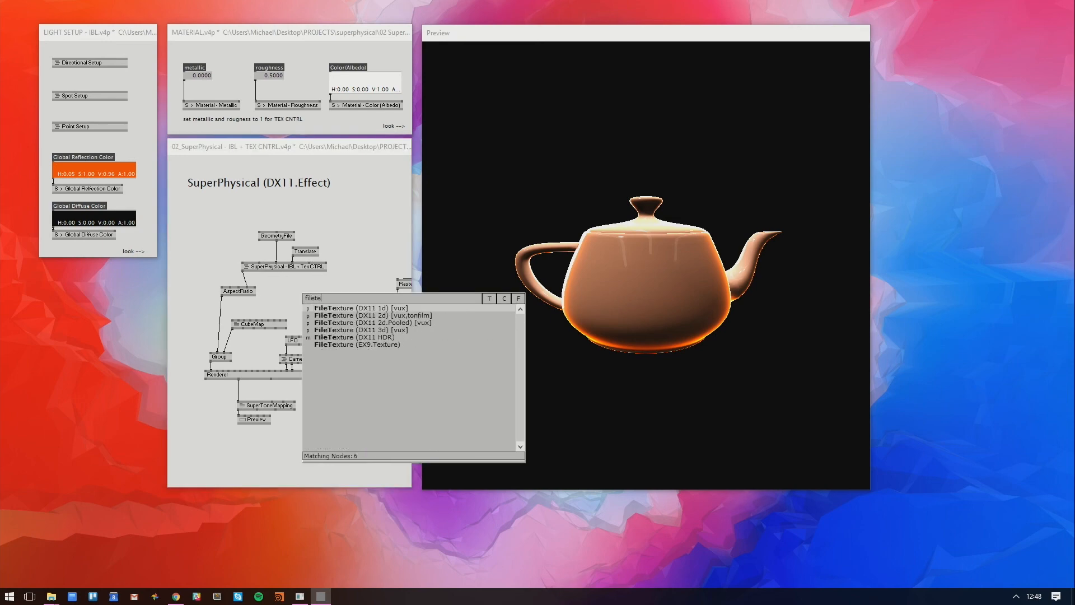
{"action": "left_click", "coordinate": [327, 316]}
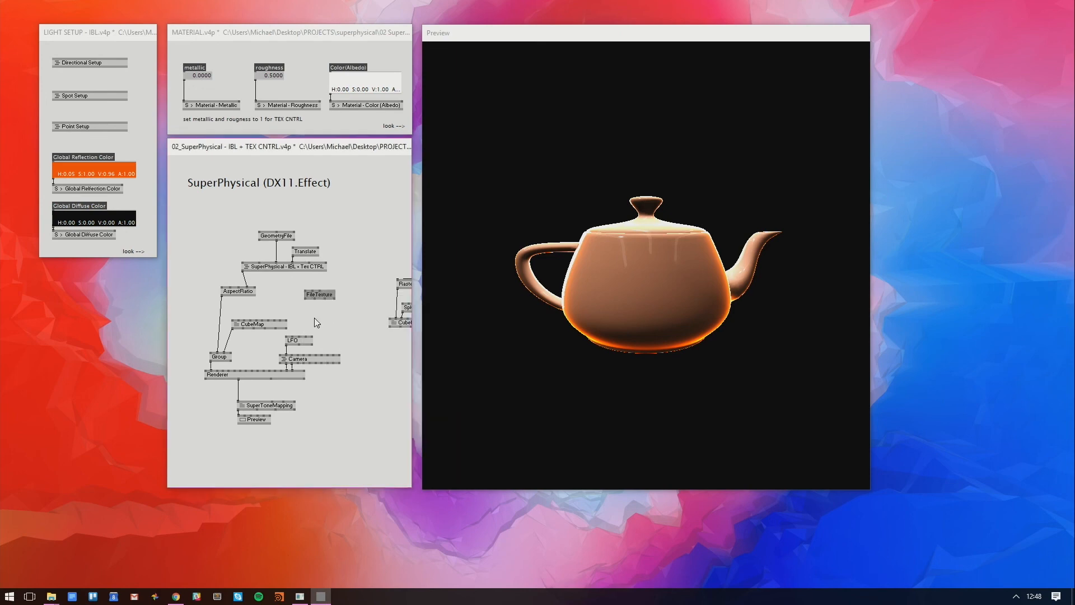
Load output_skybox from the Assets > IBL > studio folder into the FileTexture node
{"action": "right_click", "coordinate": [306, 290]}
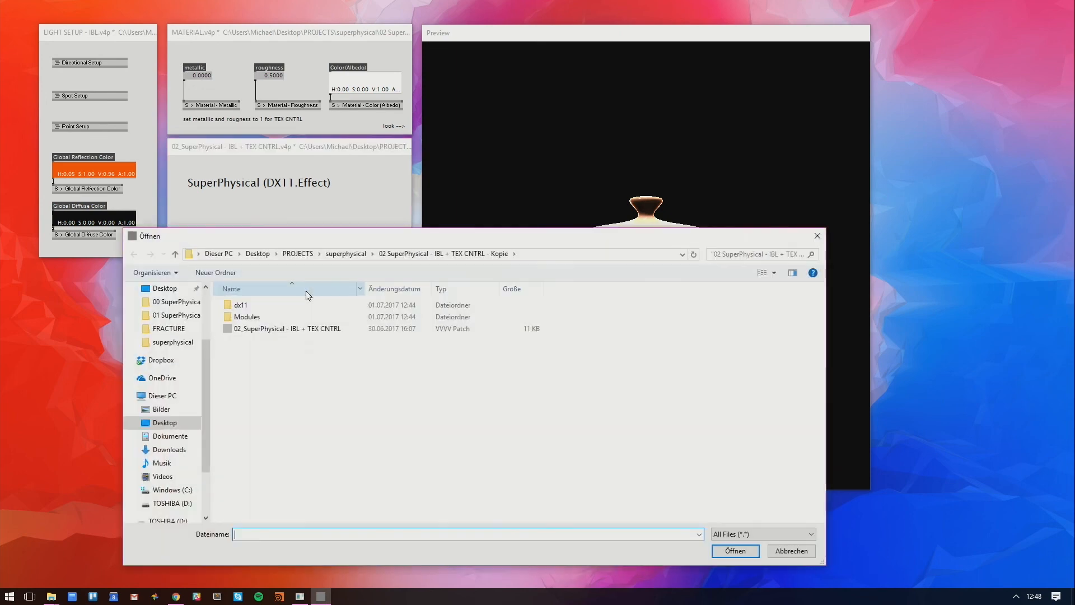
{"action": "left_click_drag", "start_coordinate": [351, 245], "coordinate": [414, 260]}
{"action": "left_click", "coordinate": [399, 270]}
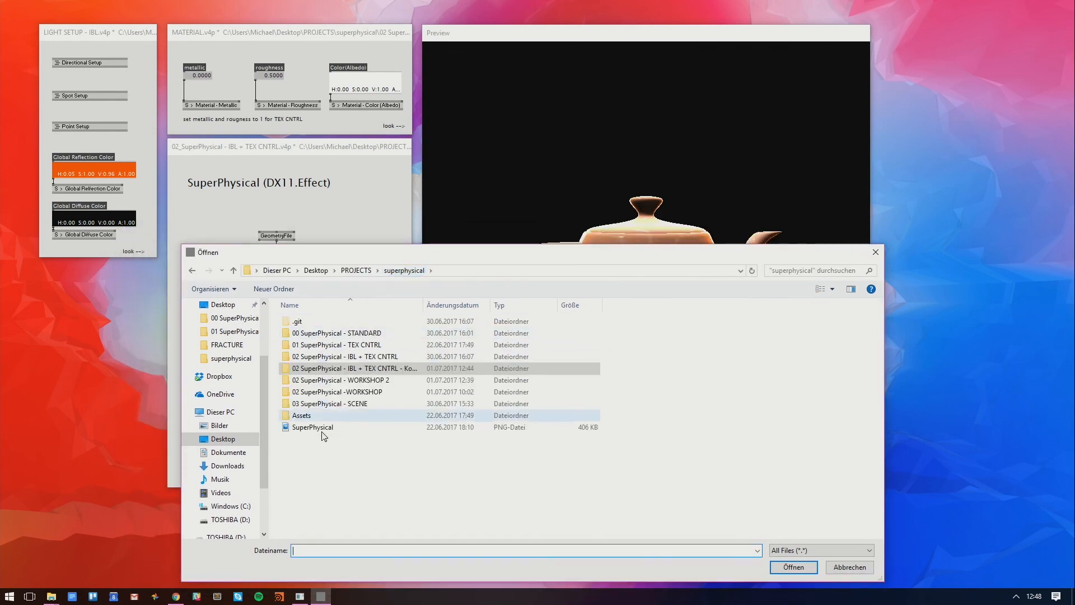
{"action": "double_click", "coordinate": [324, 416]}
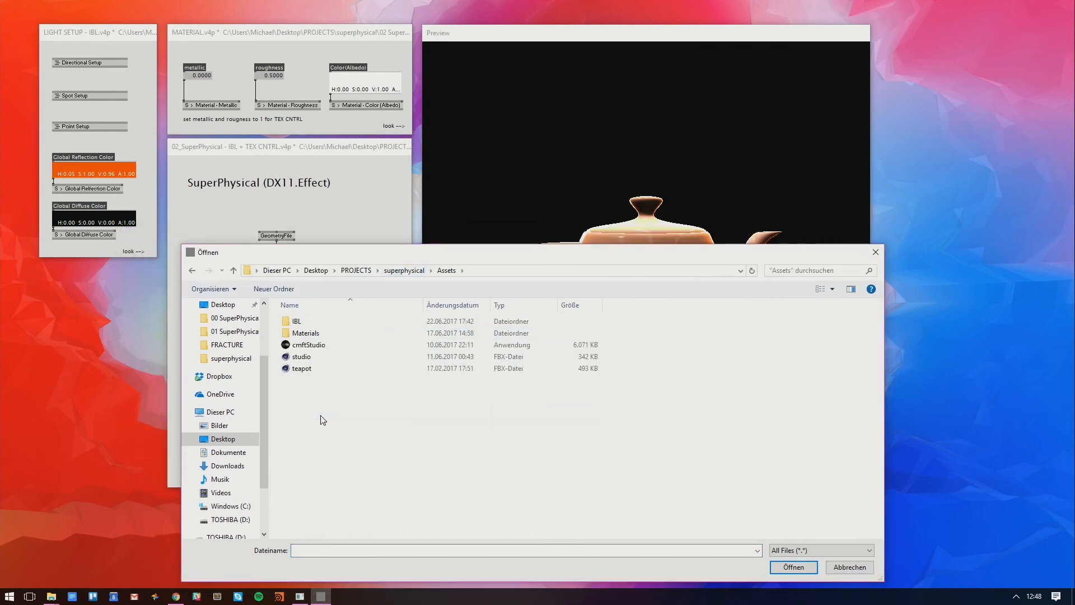
{"action": "double_click", "coordinate": [313, 322]}
{"action": "left_click_drag", "start_coordinate": [370, 257], "coordinate": [539, 199]}
{"action": "double_click", "coordinate": [470, 274]}
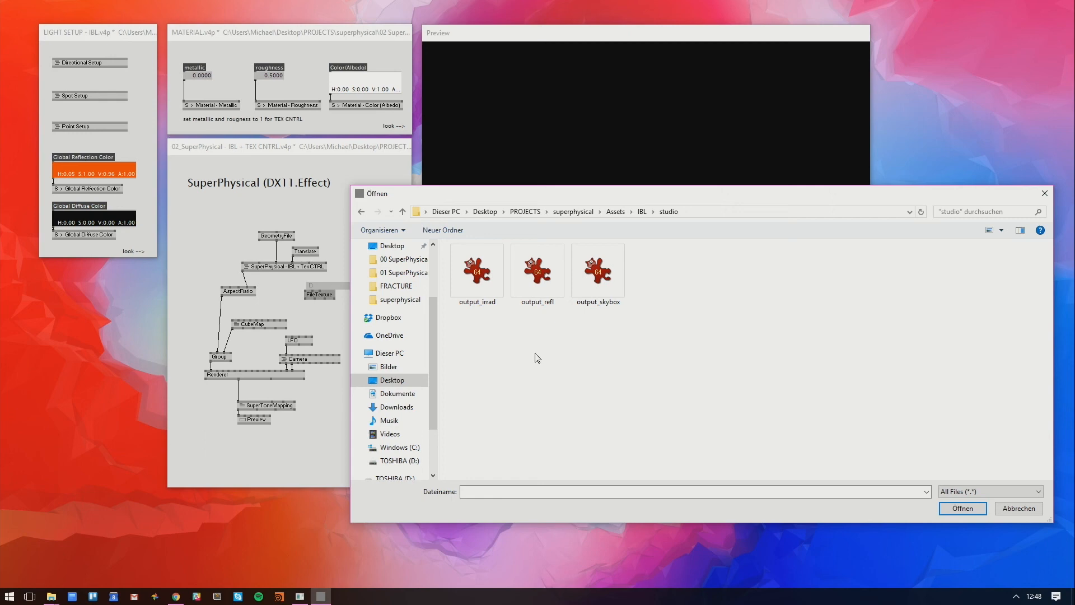
{"action": "double_click", "coordinate": [597, 273]}
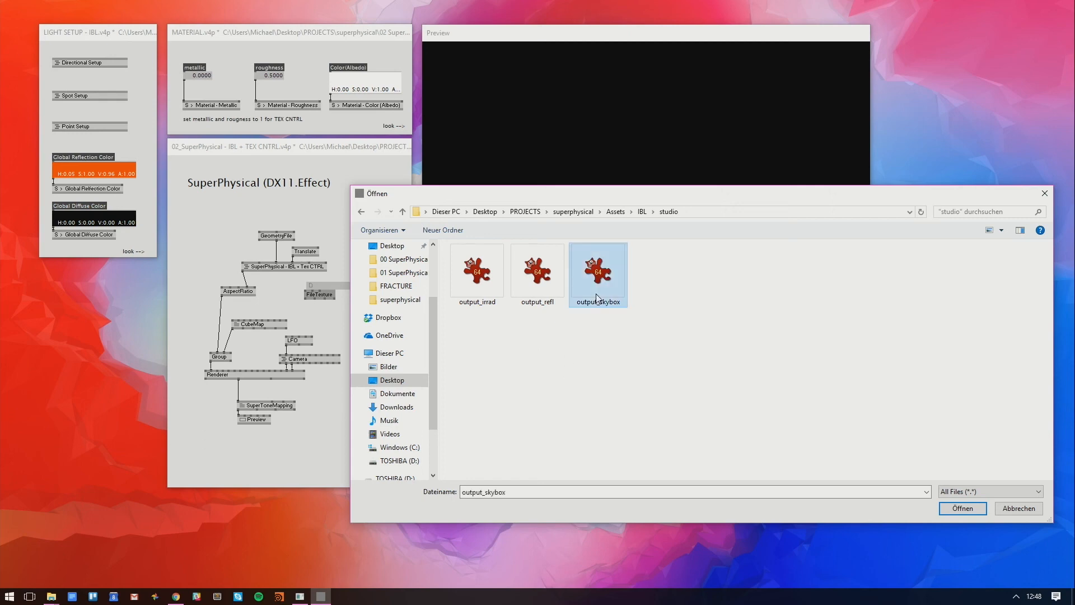
Connect the FileTexture node to the new CubeMap's texture input and place it closer above the CubeMap
{"action": "left_click", "coordinate": [305, 299]}
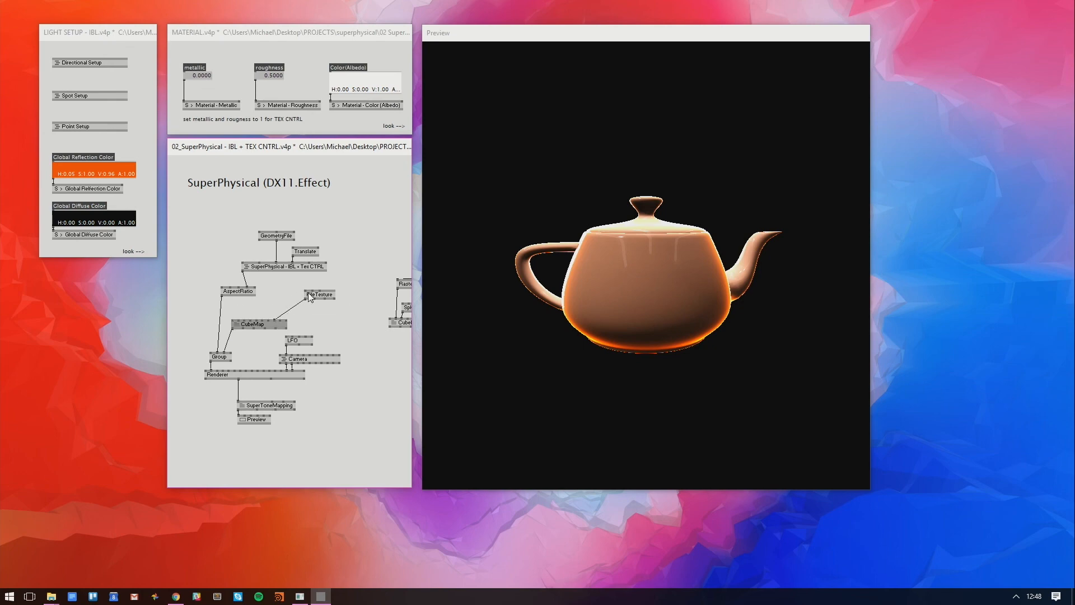
{"action": "left_click_drag", "start_coordinate": [310, 297], "coordinate": [287, 299]}
{"action": "left_click_drag", "start_coordinate": [716, 246], "coordinate": [625, 268]}
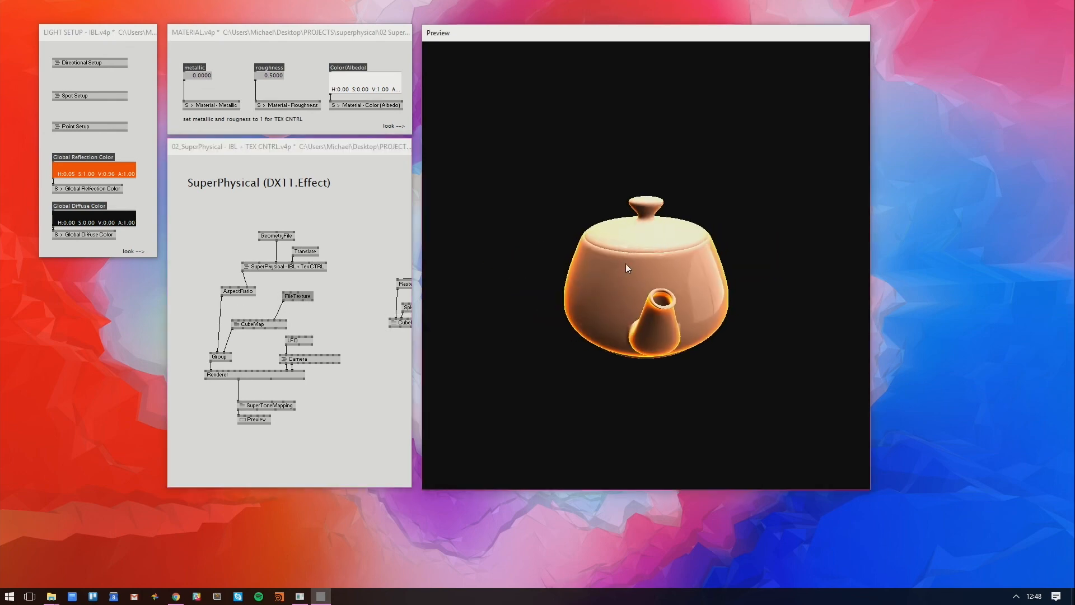
Add a Filename IOBox to the FileTexture node's filename input and space the two nodes apart
{"action": "left_click_drag", "start_coordinate": [287, 296], "coordinate": [287, 304]}
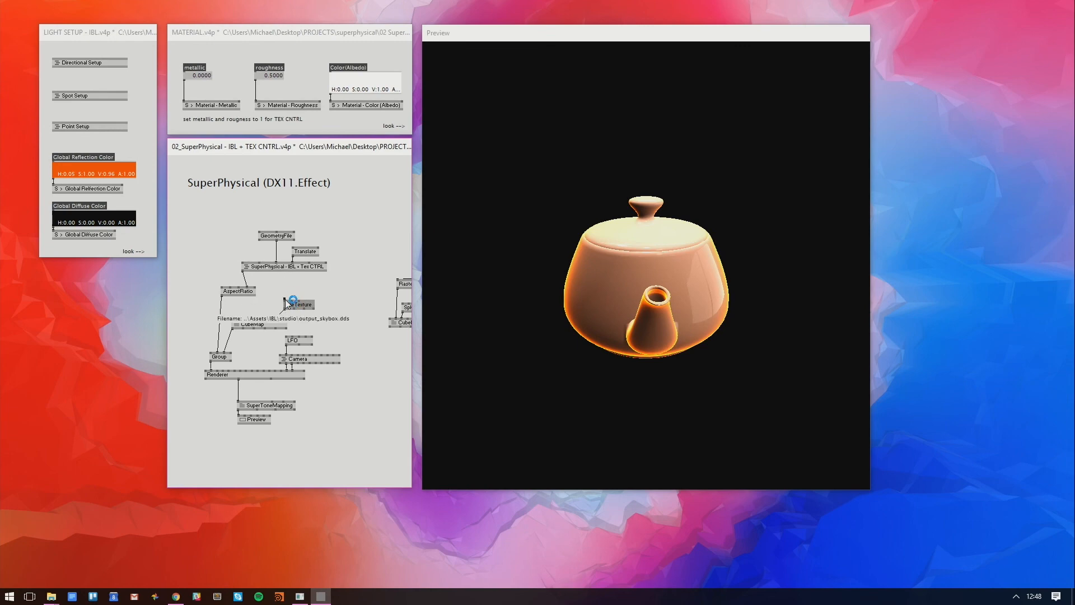
{"action": "left_click", "coordinate": [285, 301]}
{"action": "middle_click", "coordinate": [284, 290]}
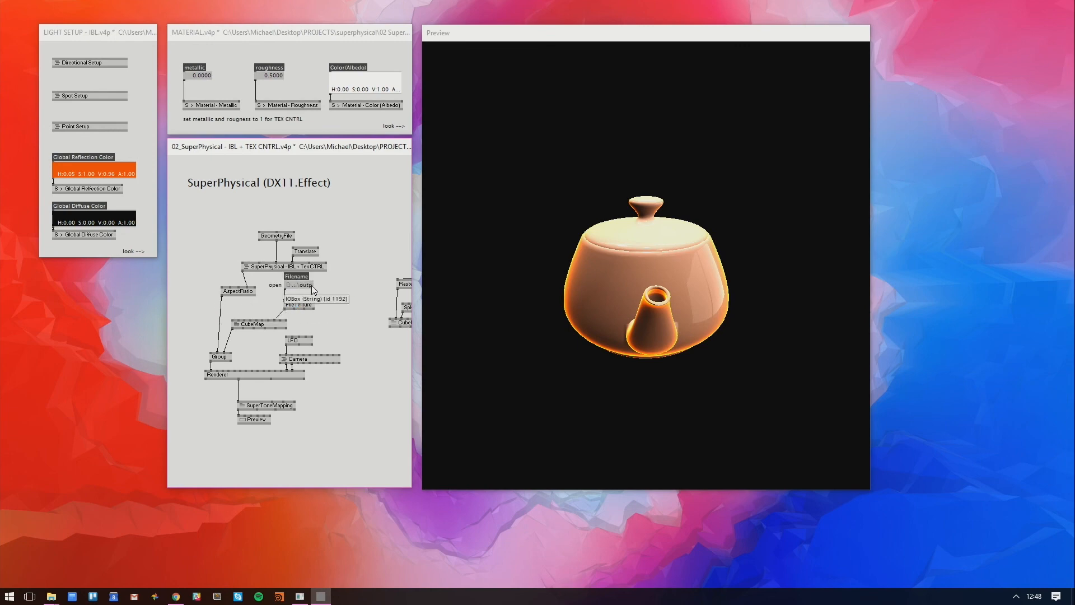
{"action": "left_click_drag", "start_coordinate": [312, 289], "coordinate": [312, 291]}
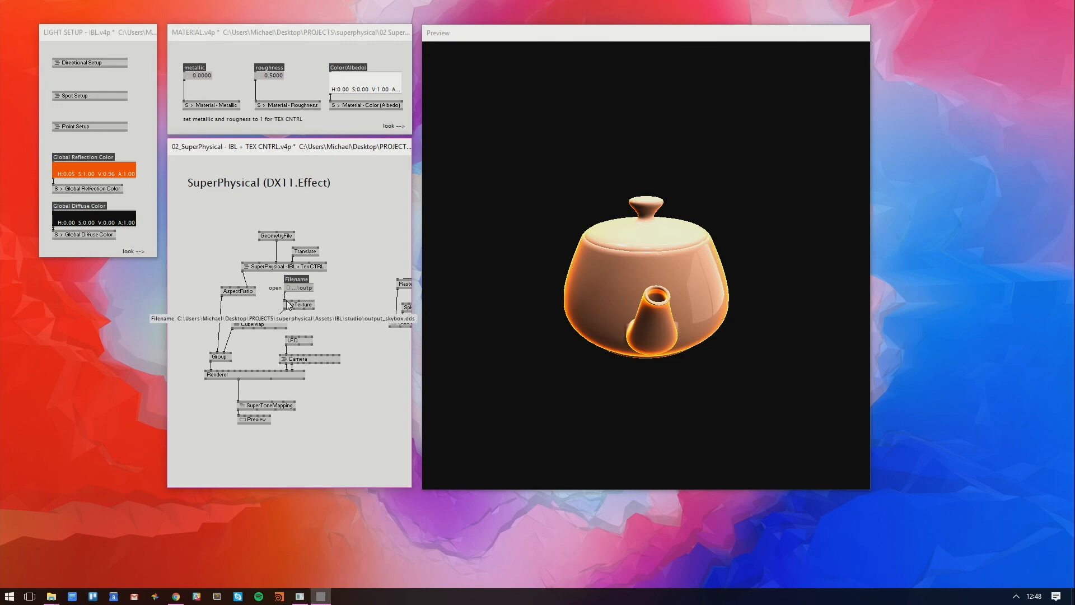
Delete the old background CubeMap together with its Rasterizer, Sphere and FileTexture input nodes
{"action": "left_click_drag", "start_coordinate": [311, 337], "coordinate": [257, 337]}
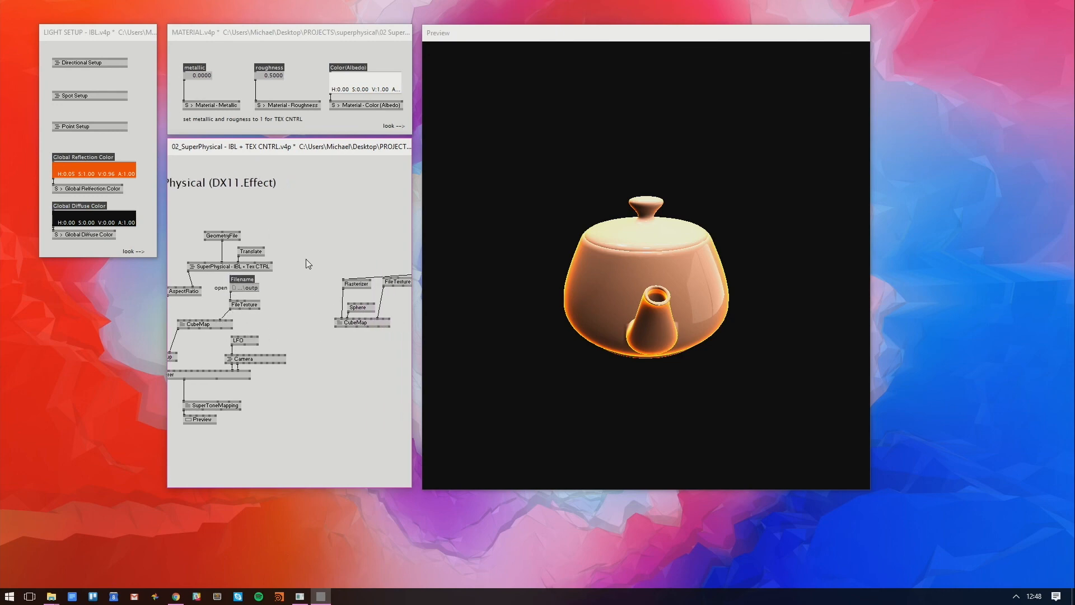
{"action": "left_click_drag", "start_coordinate": [307, 260], "coordinate": [404, 347]}
{"action": "key", "text": "Delete"}
{"action": "left_click_drag", "start_coordinate": [343, 320], "coordinate": [385, 324]}
Add a CubeToPano (DX11.Texture 2d) node and connect the FileTexture's output to it
{"action": "double_click", "coordinate": [355, 311]}
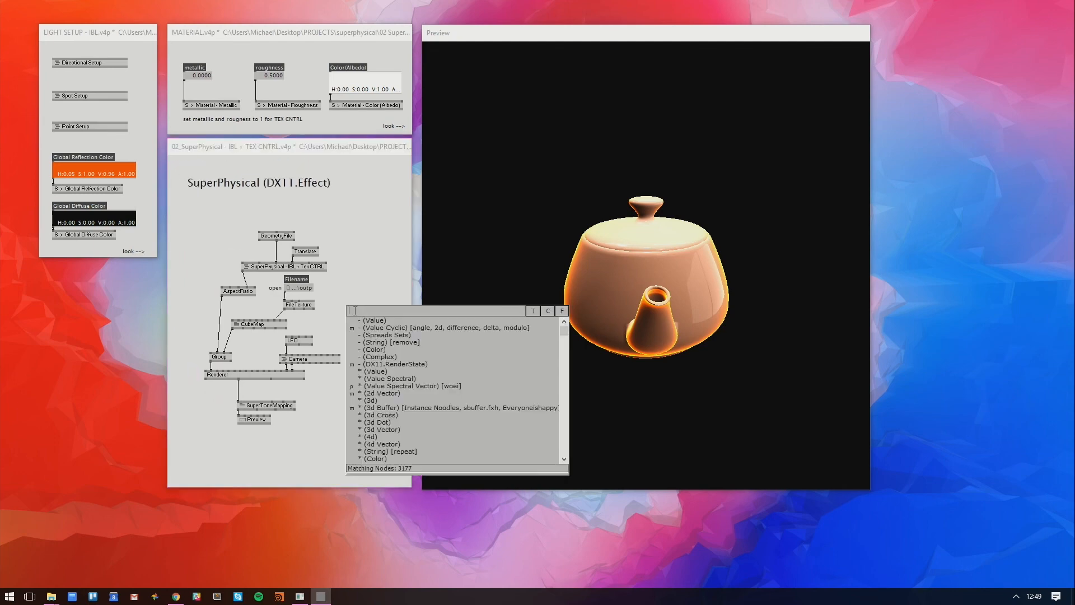
{"action": "type", "text": "cube to pan"}
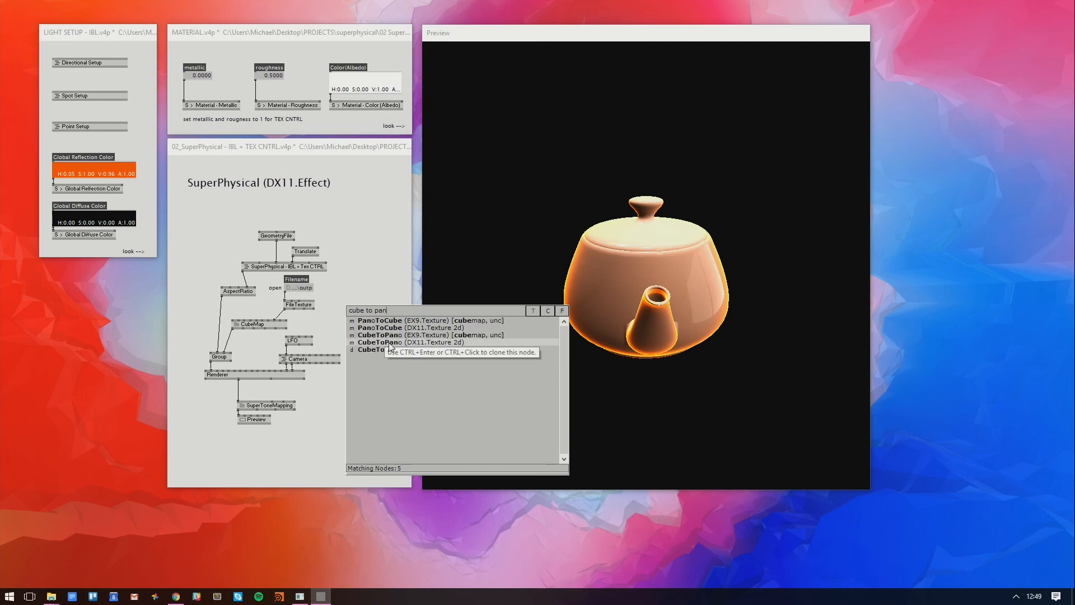
{"action": "left_click", "coordinate": [424, 342]}
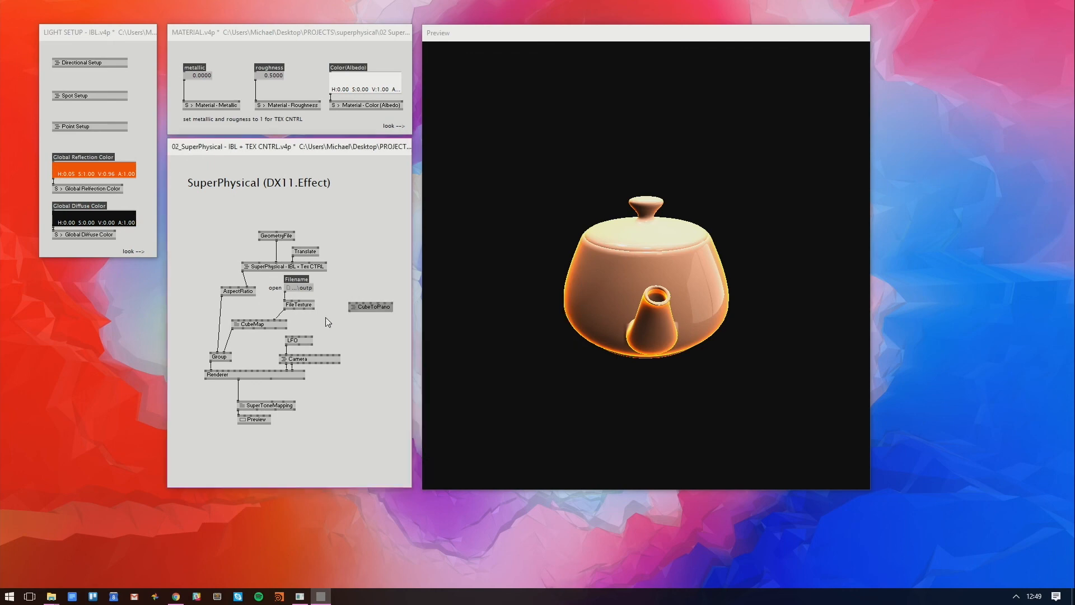
{"action": "left_click", "coordinate": [312, 308]}
{"action": "left_click", "coordinate": [351, 303]}
Add a Preview (DX11.Texture) node and place it below CubeToPano
{"action": "double_click", "coordinate": [332, 323]}
{"action": "type", "text": "prev"}
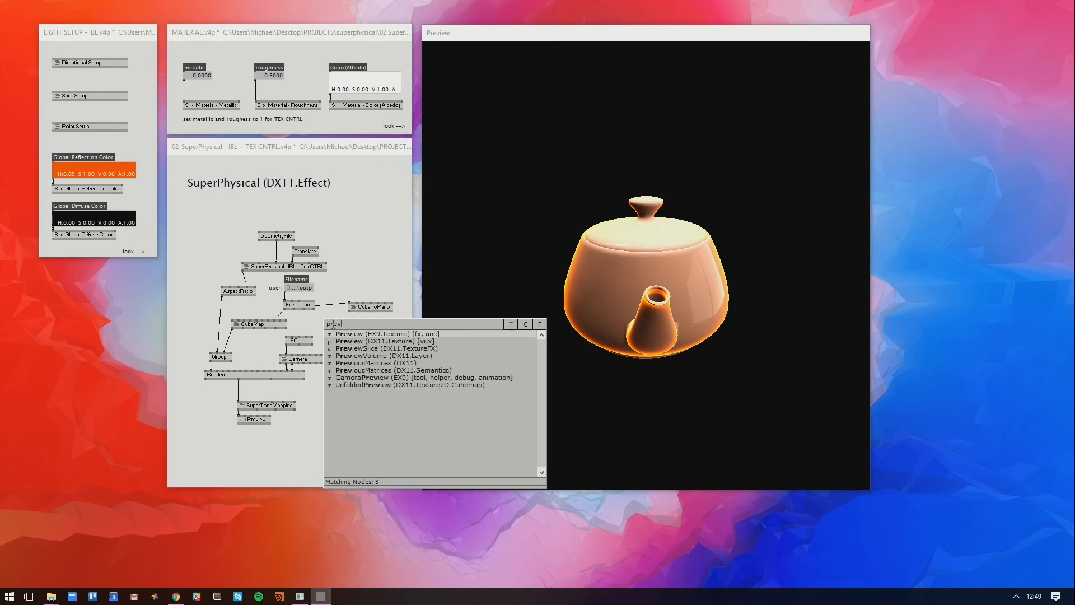
{"action": "left_click", "coordinate": [390, 341]}
{"action": "left_click_drag", "start_coordinate": [391, 341], "coordinate": [421, 377]}
{"action": "left_click_drag", "start_coordinate": [348, 323], "coordinate": [373, 347]}
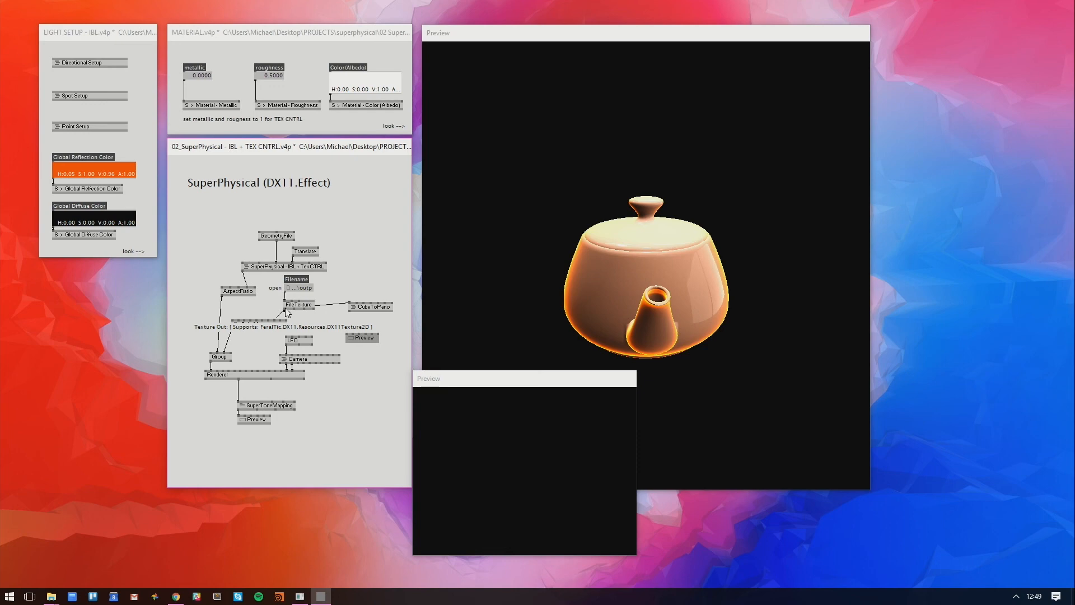
Try to preview the skybox by connecting the FileTexture's texture output directly to the new Preview node
{"action": "left_click", "coordinate": [285, 310]}
{"action": "left_click", "coordinate": [348, 334]}
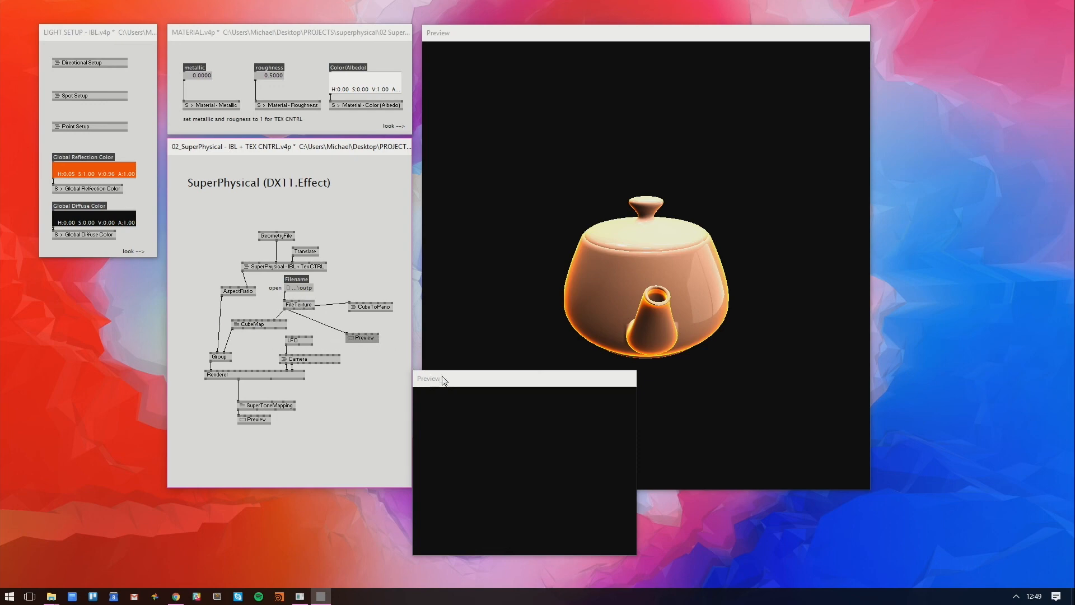
{"action": "left_click_drag", "start_coordinate": [441, 373], "coordinate": [442, 375]}
Connect CubeToPano to the new Preview node, widen its window and move it below the teapot
{"action": "left_click_drag", "start_coordinate": [371, 308], "coordinate": [370, 312]}
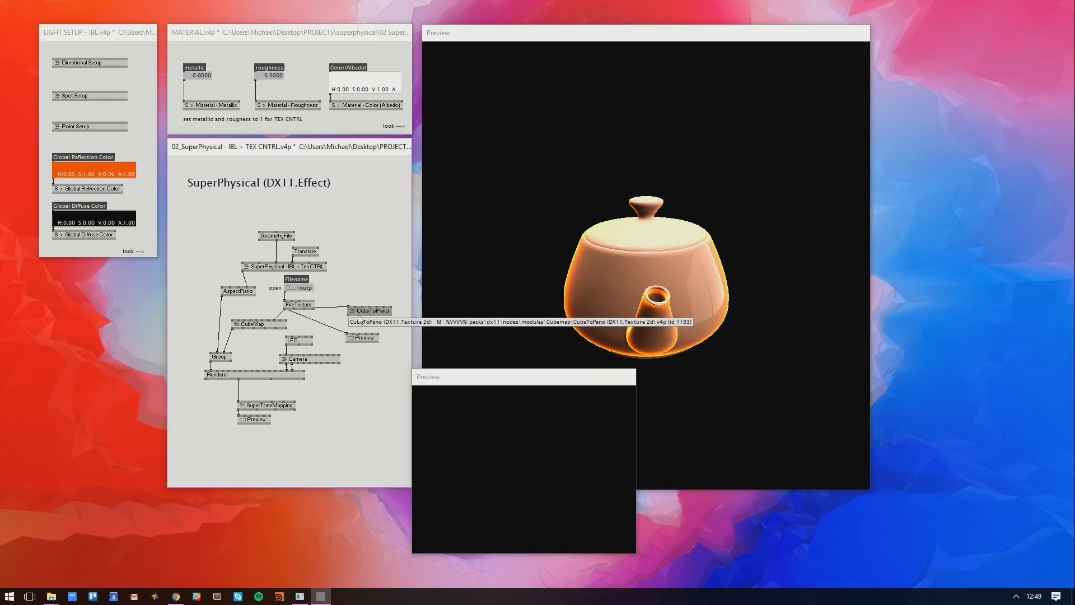
{"action": "left_click", "coordinate": [349, 316]}
{"action": "left_click", "coordinate": [347, 335]}
{"action": "left_click_drag", "start_coordinate": [494, 378], "coordinate": [447, 292]}
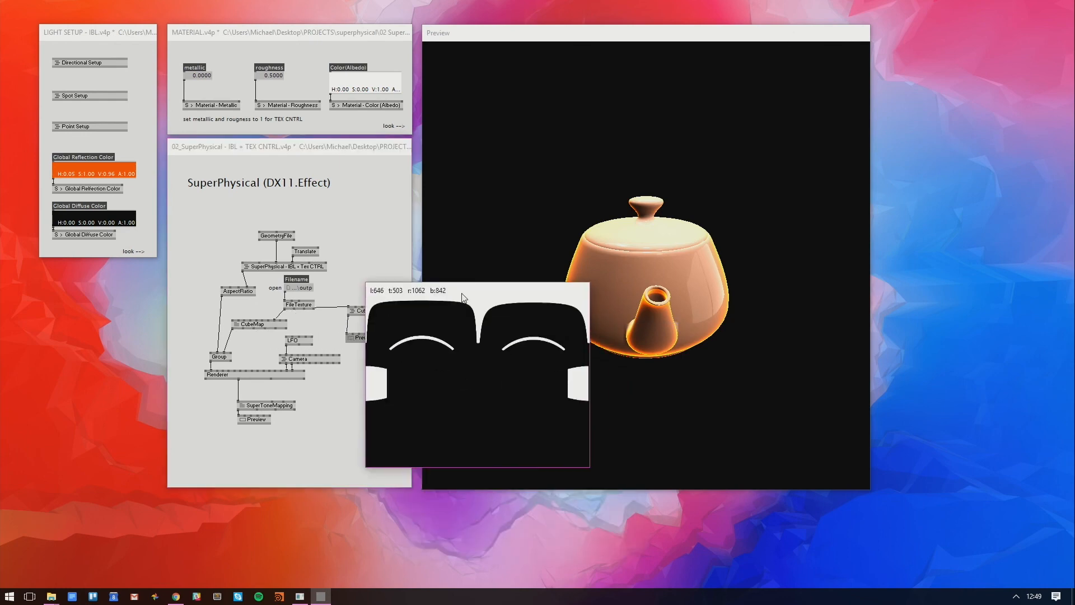
{"action": "left_click_drag", "start_coordinate": [590, 337], "coordinate": [899, 350]}
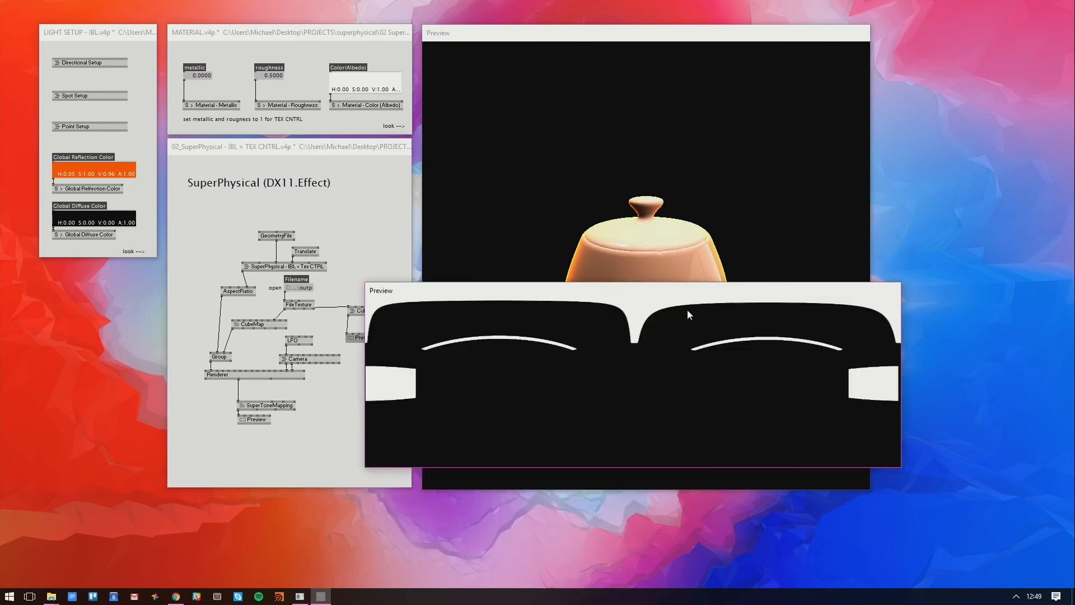
{"action": "left_click_drag", "start_coordinate": [682, 296], "coordinate": [751, 427]}
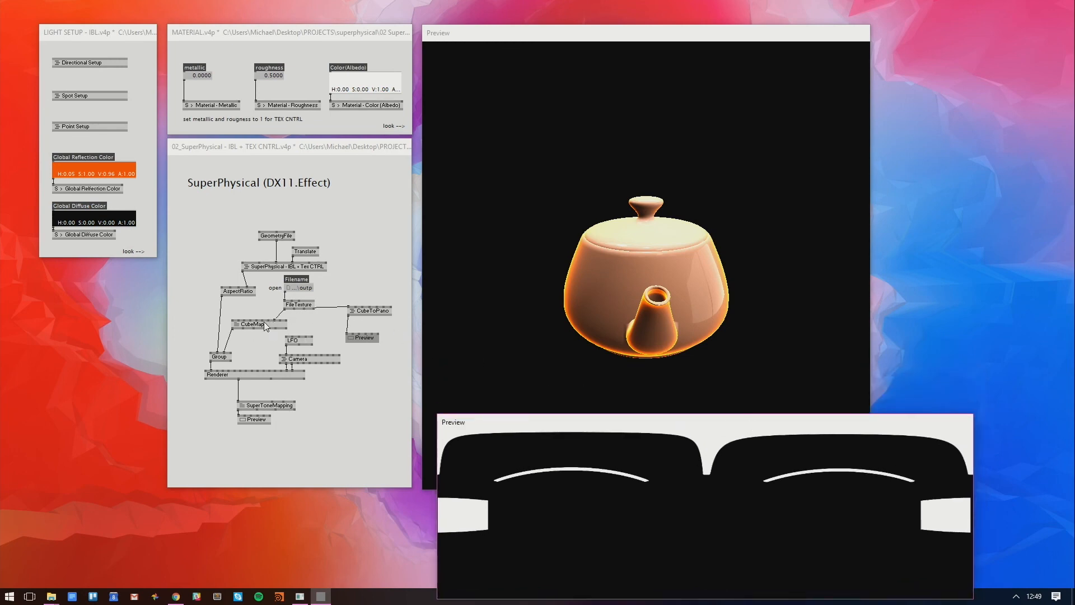
Add a Sphere (DX11.Geometry) node as the CubeMap's geometry and enlarge its radius to about 1.32
{"action": "left_click_drag", "start_coordinate": [247, 324], "coordinate": [242, 331]}
{"action": "left_click_drag", "start_coordinate": [627, 285], "coordinate": [772, 301]}
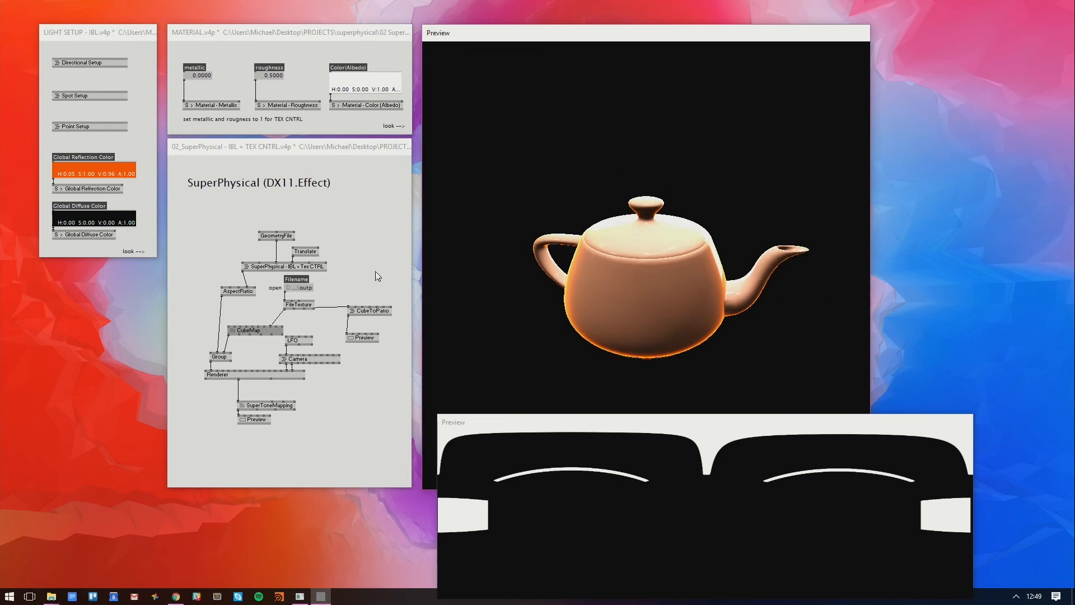
{"action": "double_click", "coordinate": [360, 268]}
{"action": "type", "text": "sphe"}
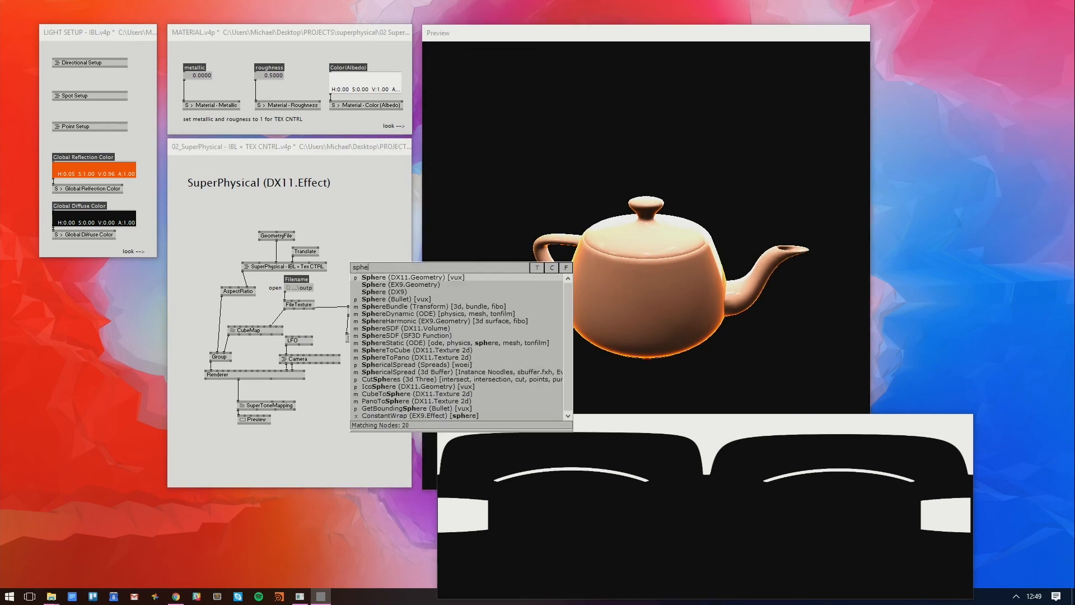
{"action": "type", "text": "re"}
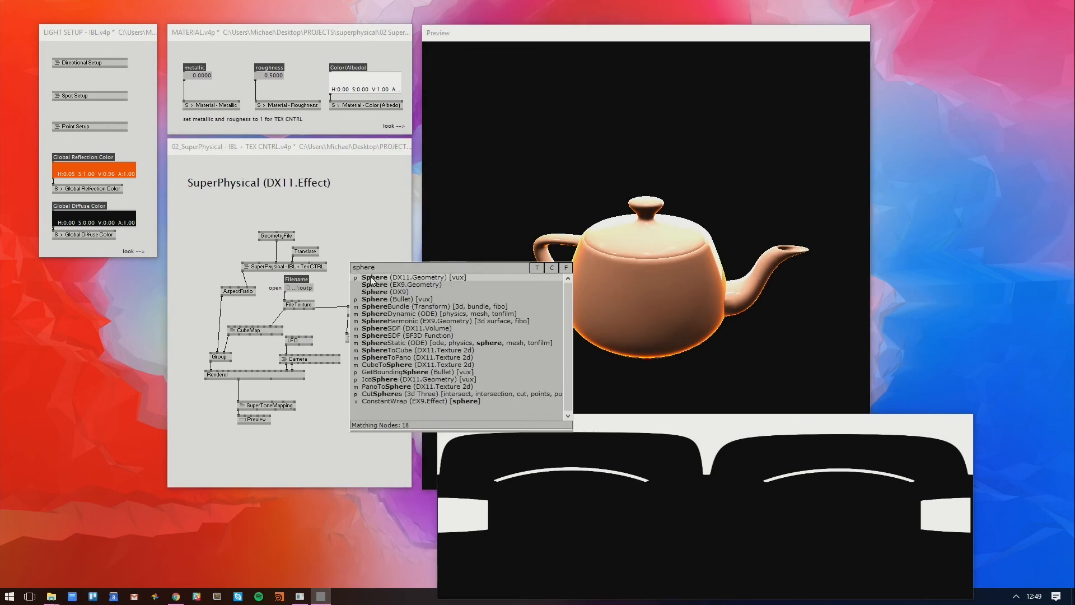
{"action": "left_click", "coordinate": [371, 277]}
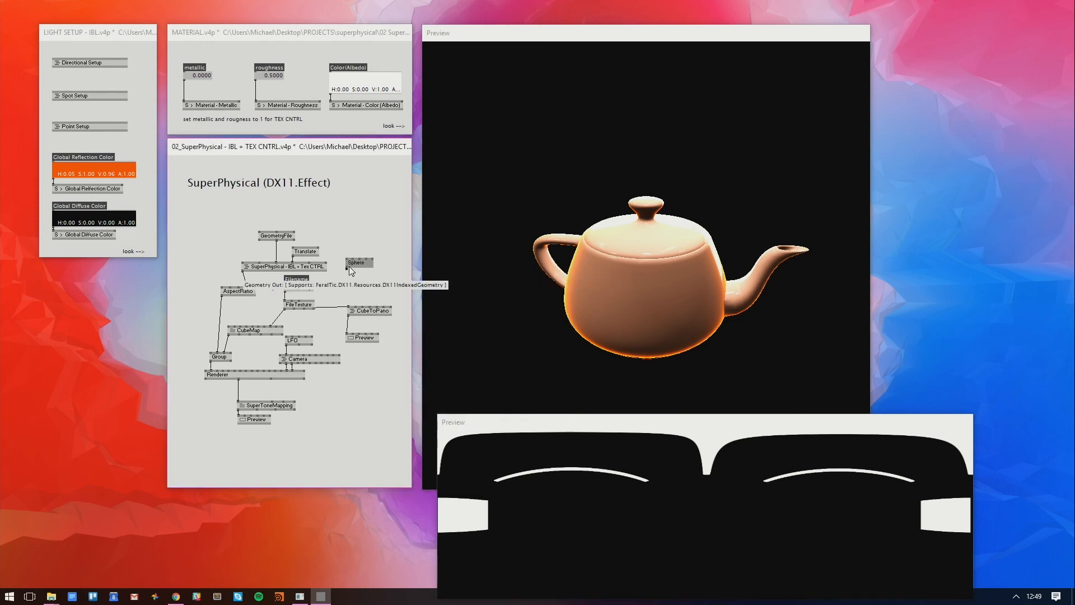
{"action": "left_click", "coordinate": [349, 268]}
{"action": "left_click", "coordinate": [241, 326]}
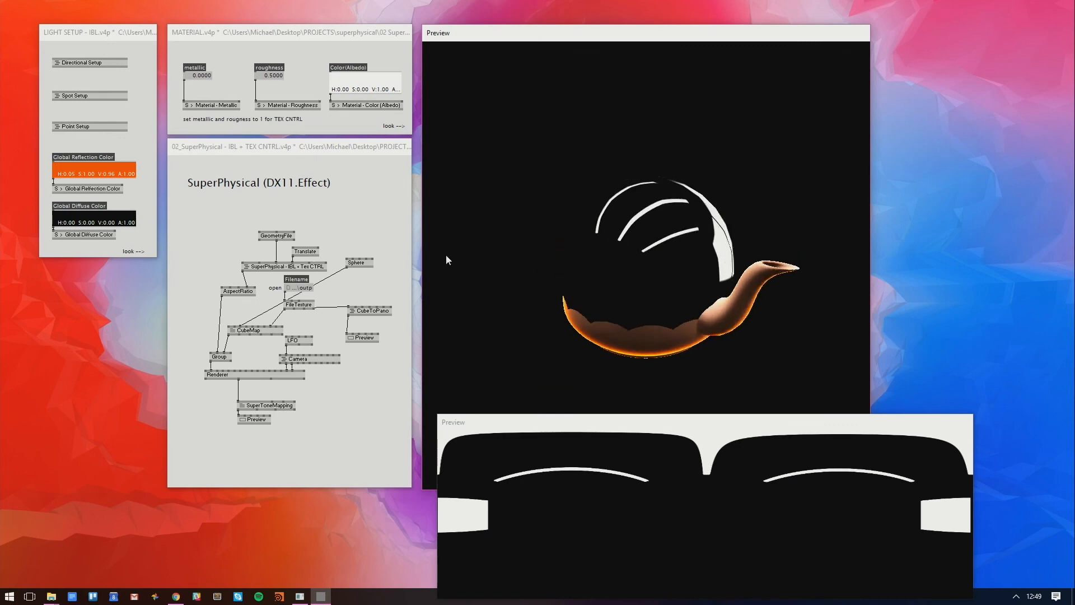
{"action": "left_click_drag", "start_coordinate": [346, 258], "coordinate": [347, 212]}
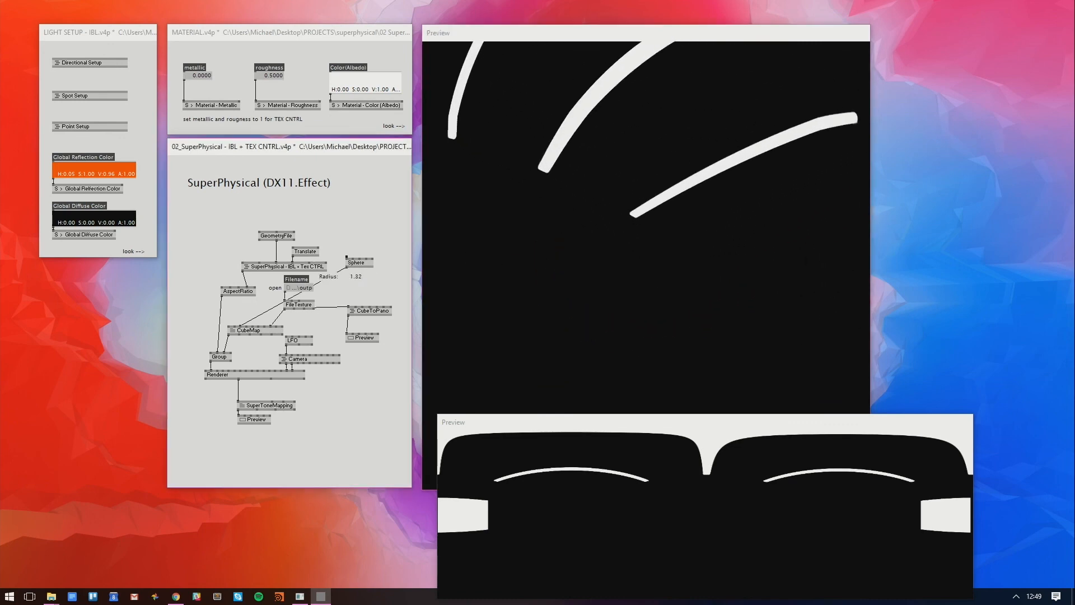
{"action": "left_click_drag", "start_coordinate": [685, 279], "coordinate": [757, 102]}
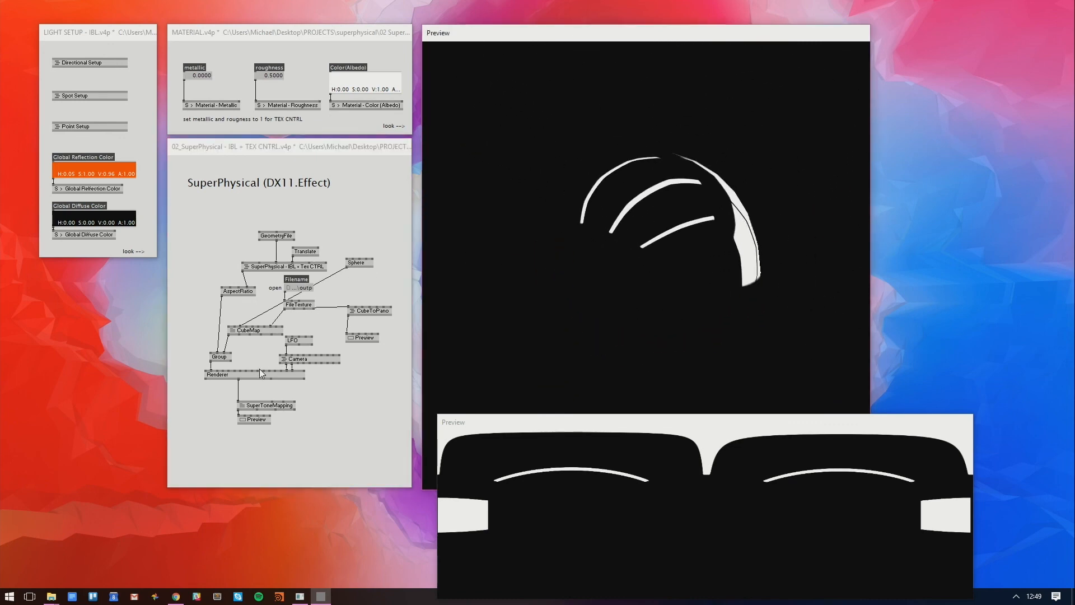
Set the Renderer's background colour to a grey with V 0.34 and view the textured sphere from several sides
{"action": "left_click_drag", "start_coordinate": [247, 369], "coordinate": [247, 350]}
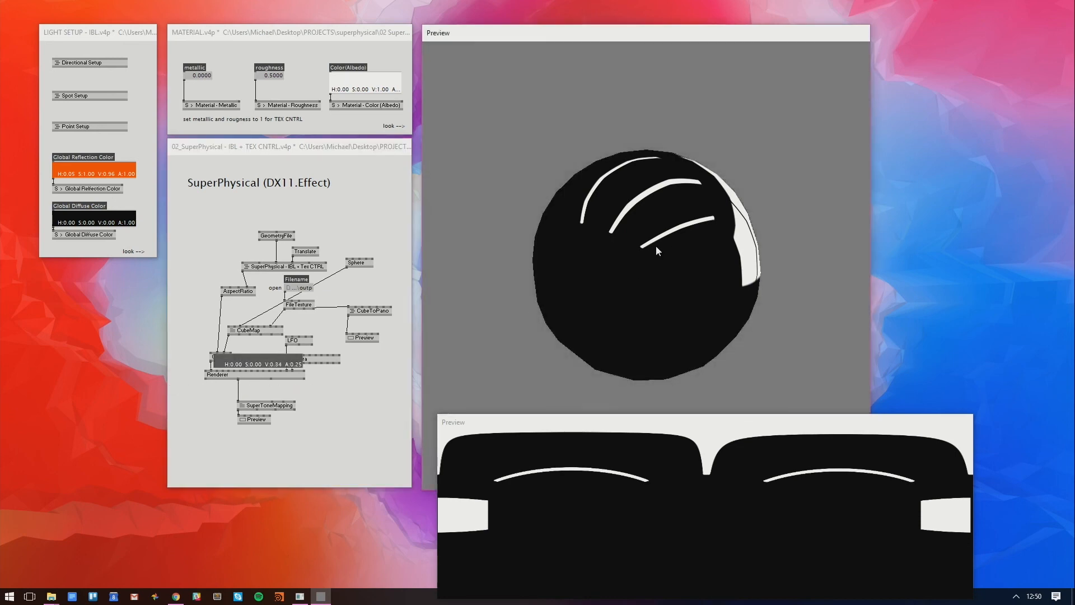
{"action": "left_click_drag", "start_coordinate": [656, 245], "coordinate": [370, 227]}
{"action": "left_click_drag", "start_coordinate": [710, 163], "coordinate": [550, 183]}
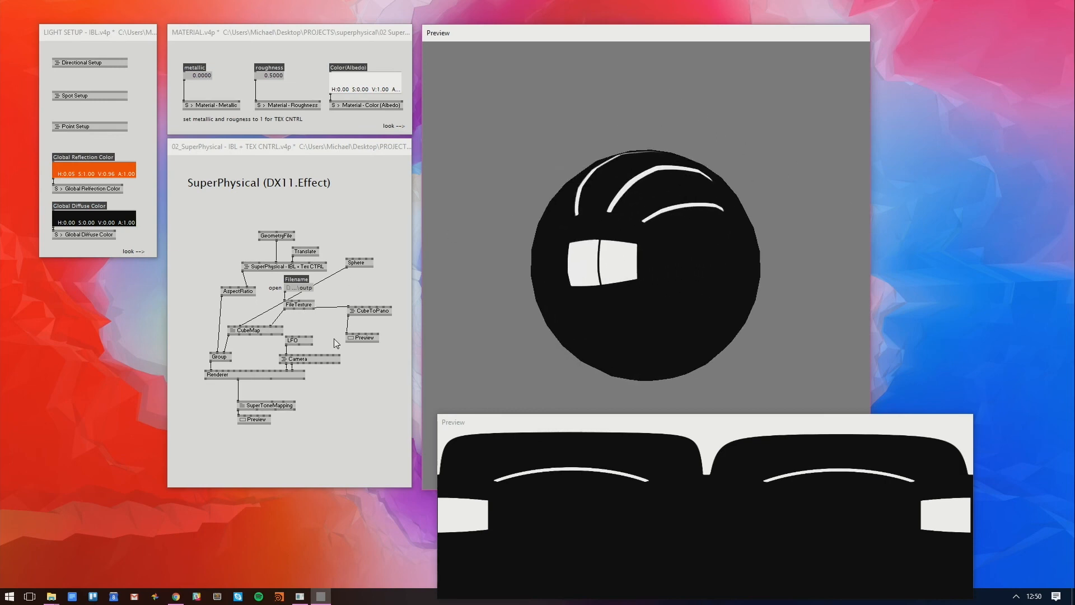
Place the Sphere node directly above the CubeMap and view the sphere from closer and higher up
{"action": "left_click_drag", "start_coordinate": [372, 267], "coordinate": [261, 312]}
{"action": "left_click_drag", "start_coordinate": [526, 233], "coordinate": [557, 241]}
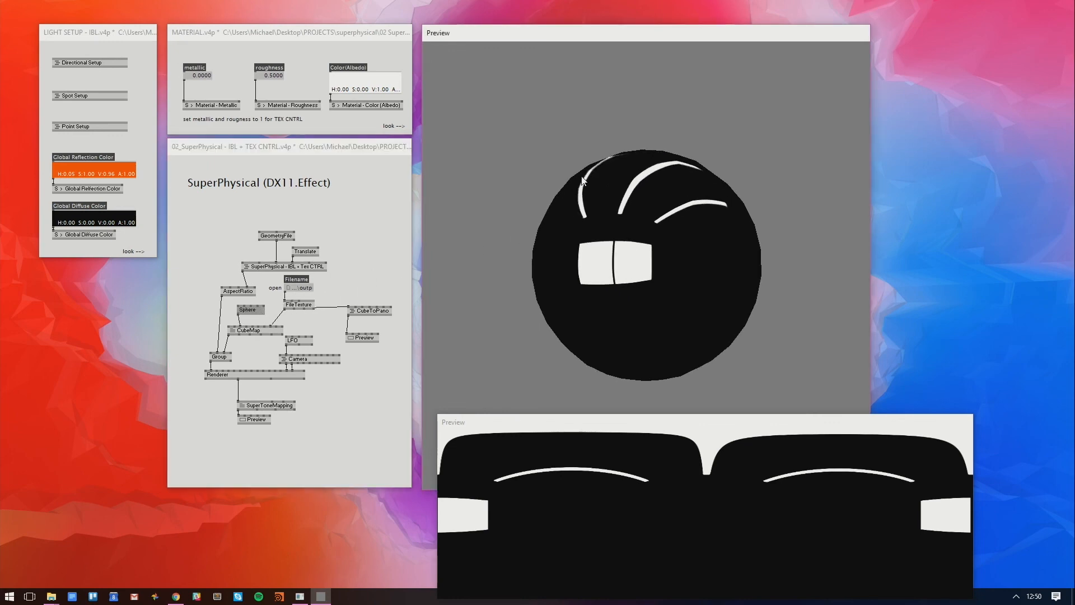
{"action": "left_click_drag", "start_coordinate": [582, 178], "coordinate": [594, 96]}
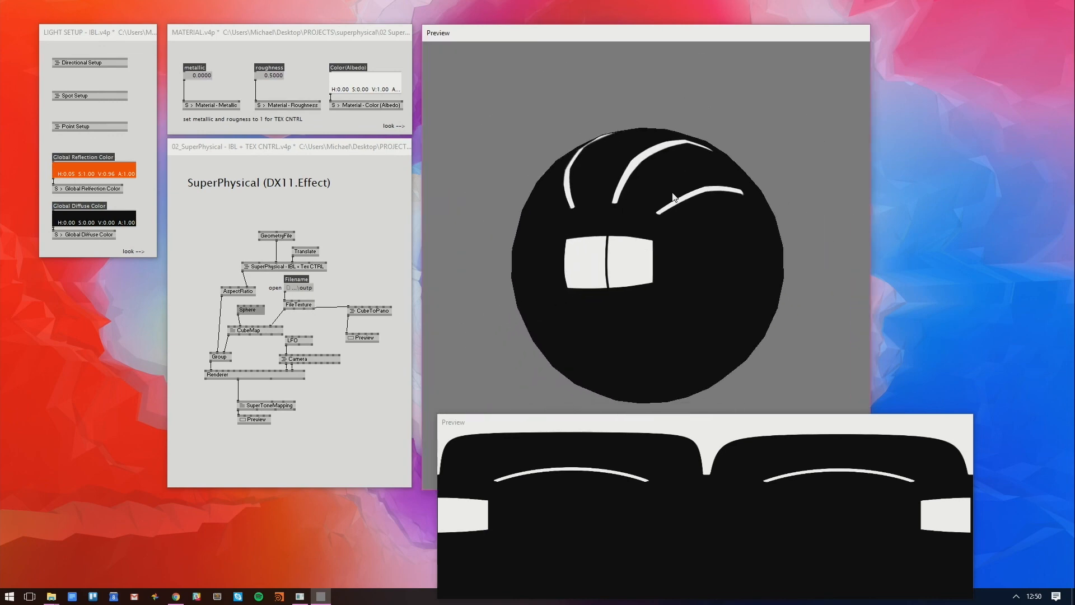
{"action": "left_click_drag", "start_coordinate": [673, 194], "coordinate": [661, 255]}
Add a Rasterizer node in the free area above CubeToPano
{"action": "left_click", "coordinate": [395, 276]}
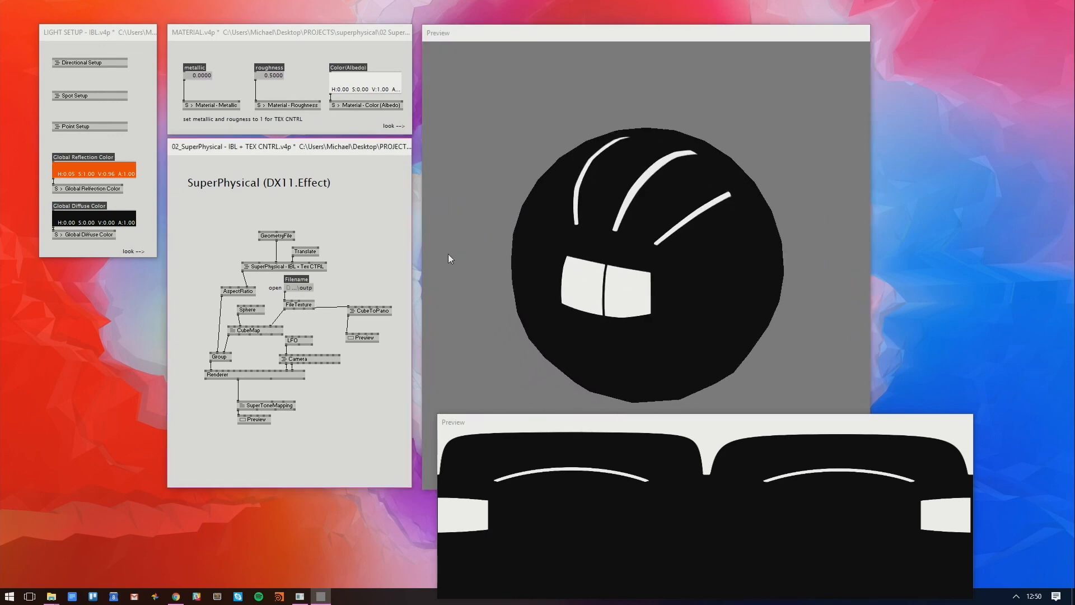
{"action": "double_click", "coordinate": [373, 278]}
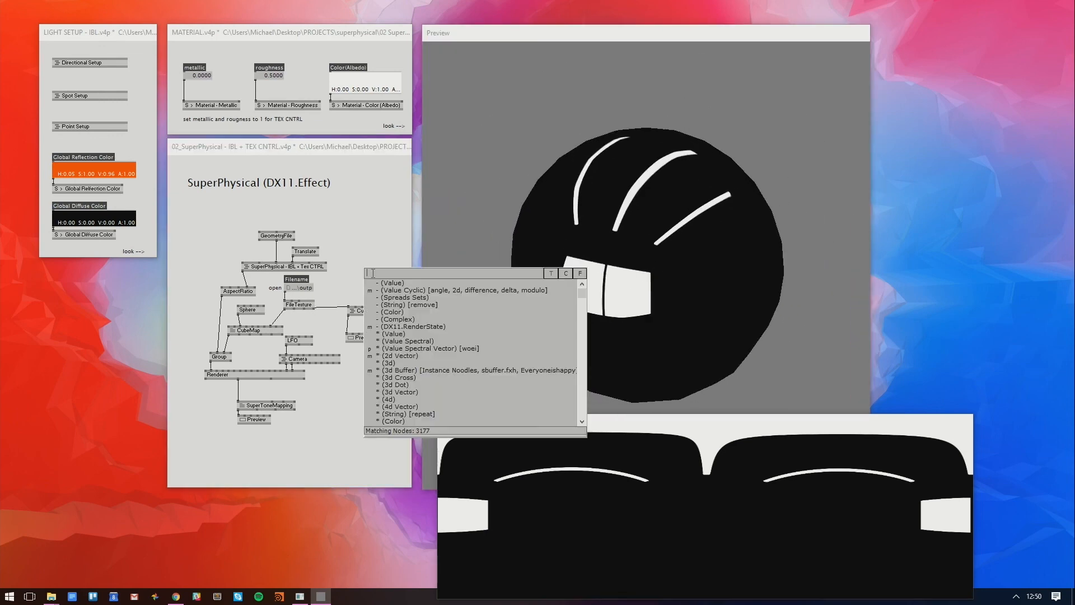
{"action": "type", "text": "raster"}
{"action": "key", "text": "Return"}
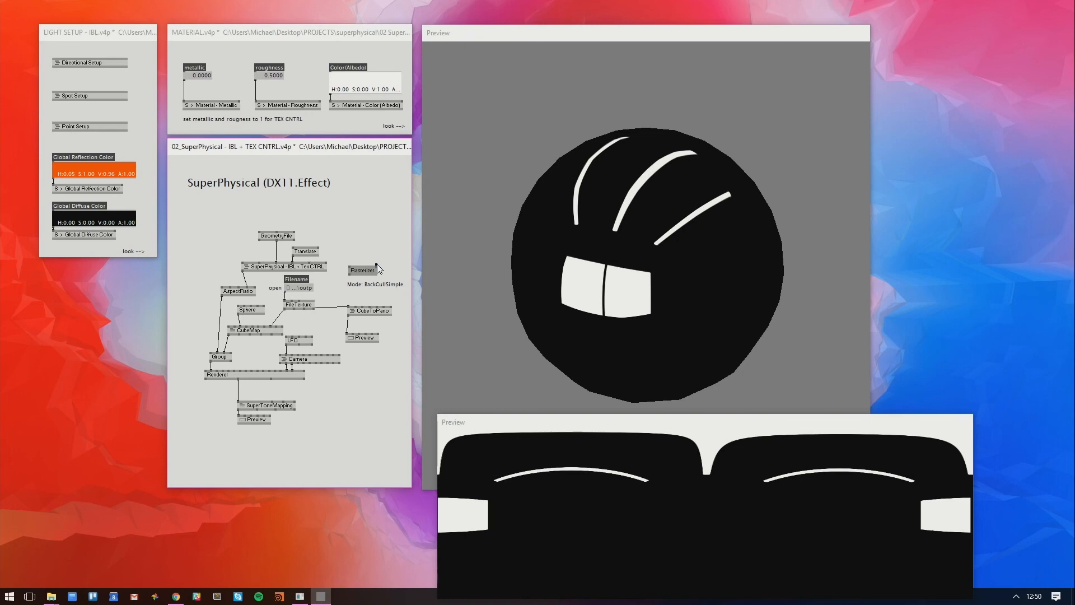
Connect the Rasterizer to the CubeMap and set its mode to FrontCullSimple so the teapot inside the sphere can be viewed
{"action": "mouse_move", "coordinate": [625, 190]}
{"action": "left_mouse_down"}
{"action": "mouse_move", "coordinate": [526, 174]}
{"action": "mouse_move", "coordinate": [650, 163]}
{"action": "mouse_move", "coordinate": [635, 186]}
{"action": "left_mouse_up"}
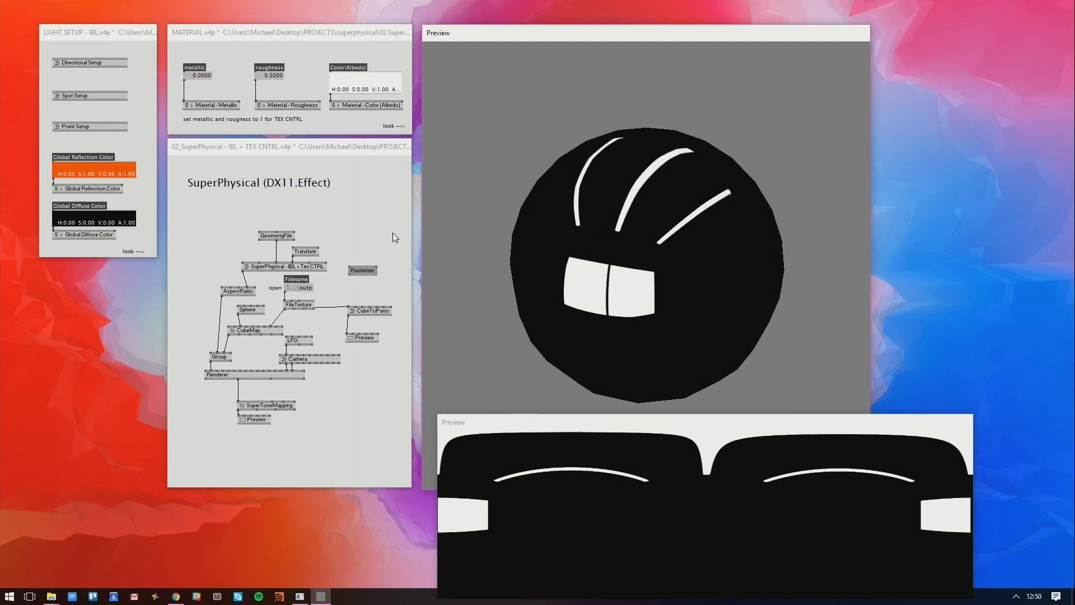
{"action": "left_click_drag", "start_coordinate": [555, 237], "coordinate": [646, 230]}
{"action": "left_click", "coordinate": [377, 245]}
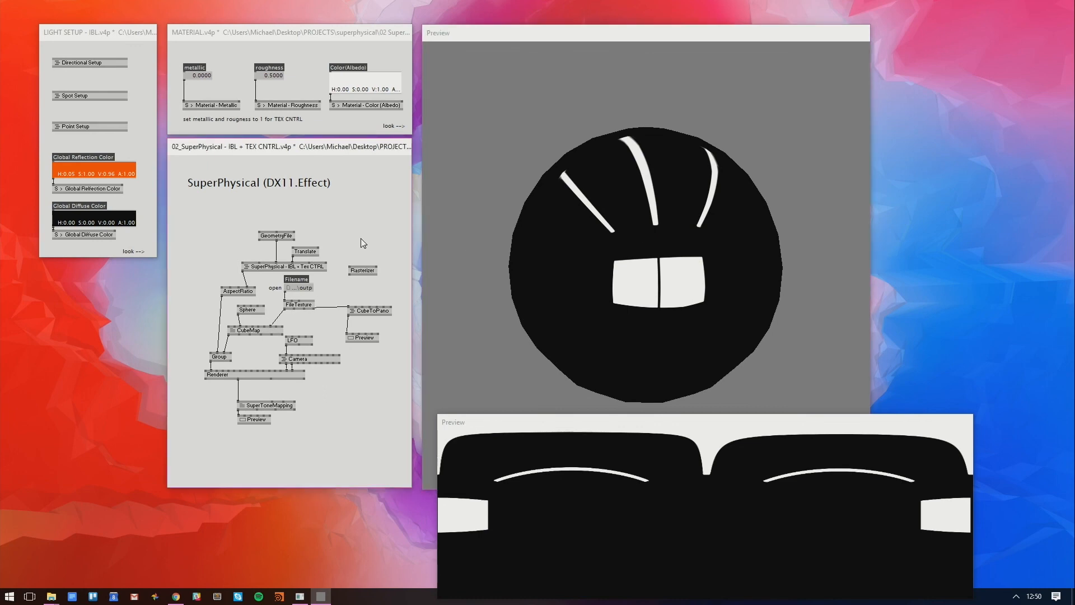
{"action": "left_click", "coordinate": [350, 275]}
{"action": "left_click", "coordinate": [238, 326]}
{"action": "right_click", "coordinate": [376, 266]}
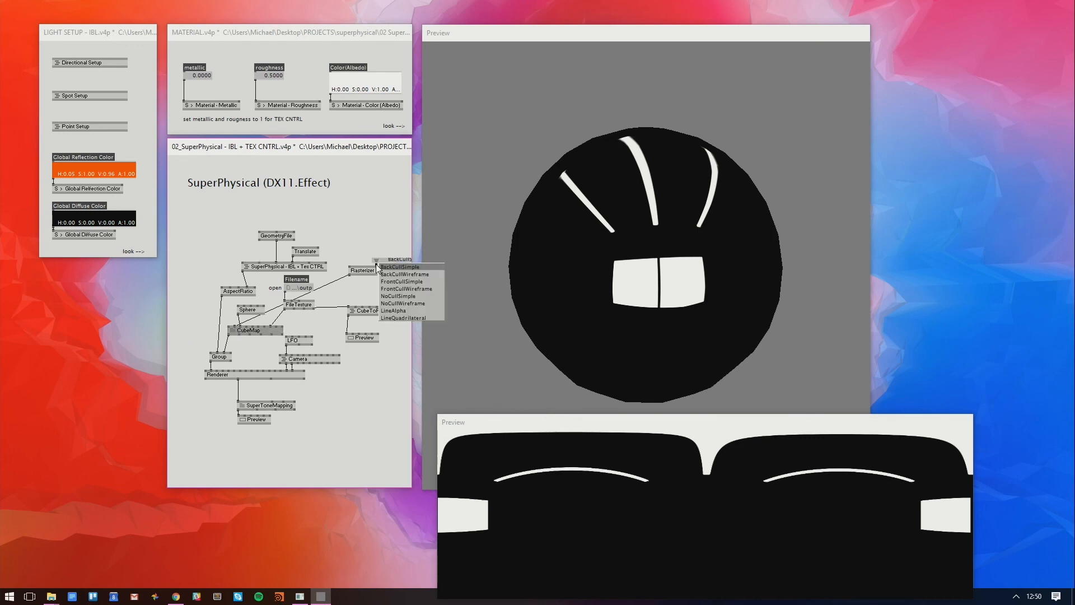
{"action": "left_click", "coordinate": [420, 282]}
{"action": "mouse_move", "coordinate": [494, 255]}
{"action": "left_mouse_down"}
{"action": "mouse_move", "coordinate": [546, 355]}
{"action": "mouse_move", "coordinate": [794, 224]}
{"action": "mouse_move", "coordinate": [672, 194]}
{"action": "mouse_move", "coordinate": [618, 223]}
{"action": "mouse_move", "coordinate": [526, 279]}
{"action": "mouse_move", "coordinate": [547, 367]}
{"action": "mouse_move", "coordinate": [570, 222]}
{"action": "mouse_move", "coordinate": [492, 252]}
{"action": "left_mouse_up"}
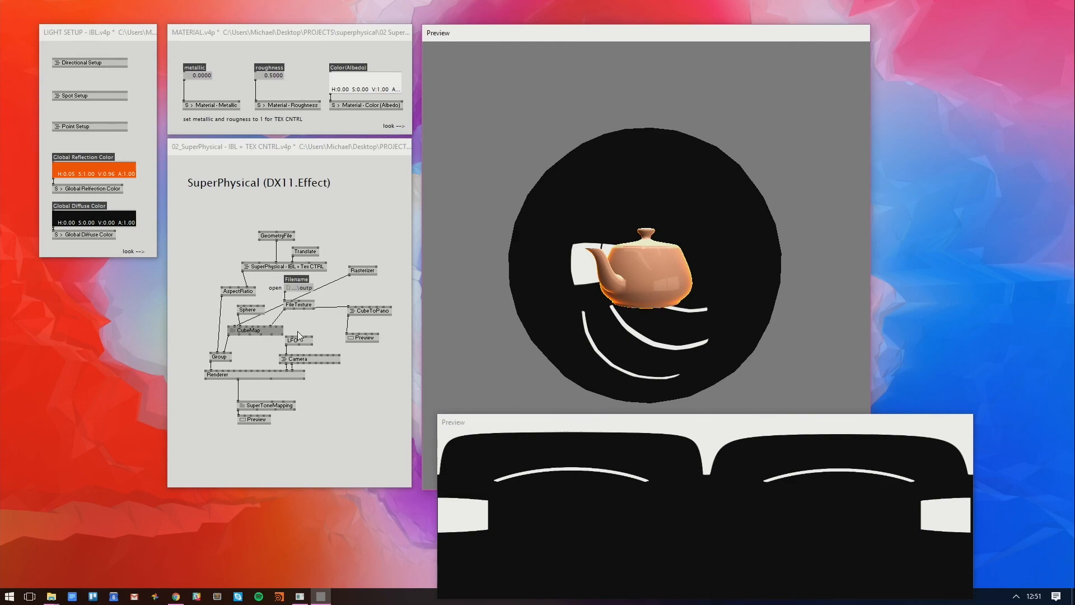
Try the Rasterizer's FrontCullWireframe and BackCullWireframe modes, viewing the sphere around the teapot from different angles
{"action": "right_click", "coordinate": [376, 268]}
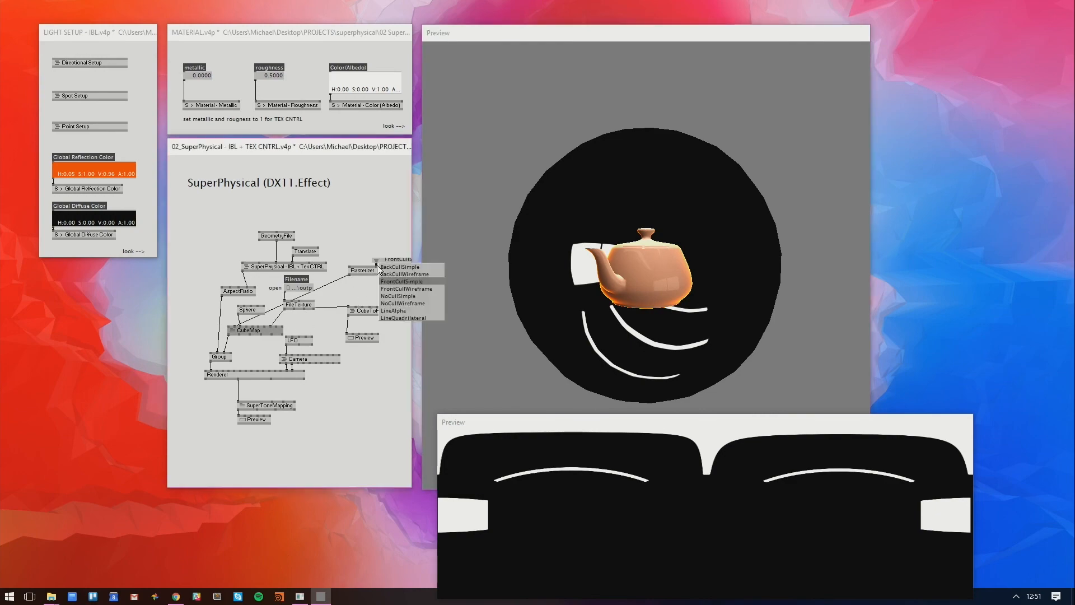
{"action": "left_click", "coordinate": [424, 288]}
{"action": "left_click_drag", "start_coordinate": [451, 298], "coordinate": [526, 224]}
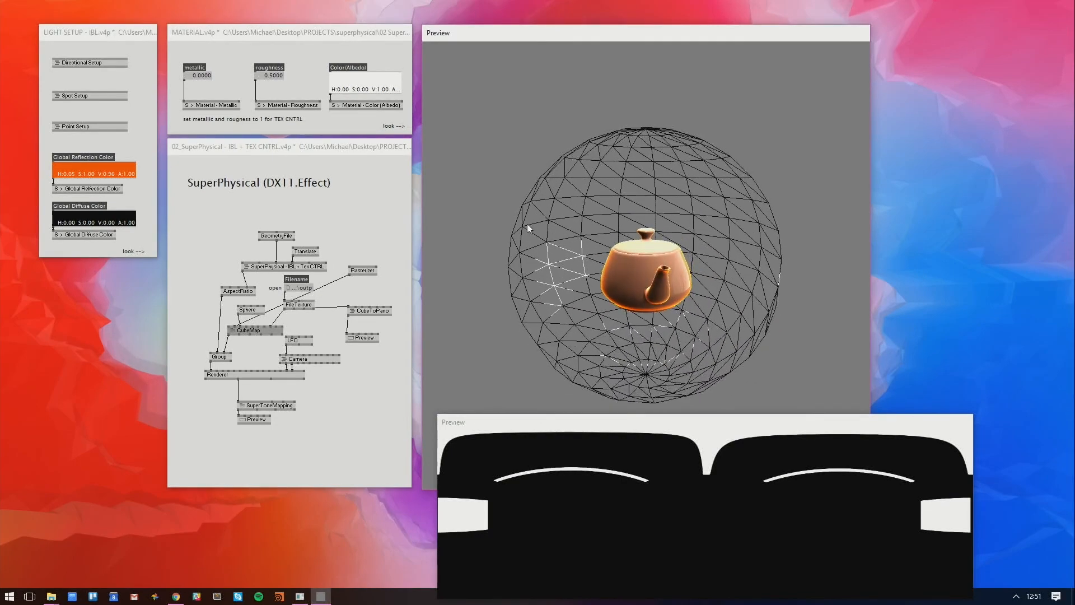
{"action": "right_click", "coordinate": [377, 267]}
{"action": "left_click", "coordinate": [415, 273]}
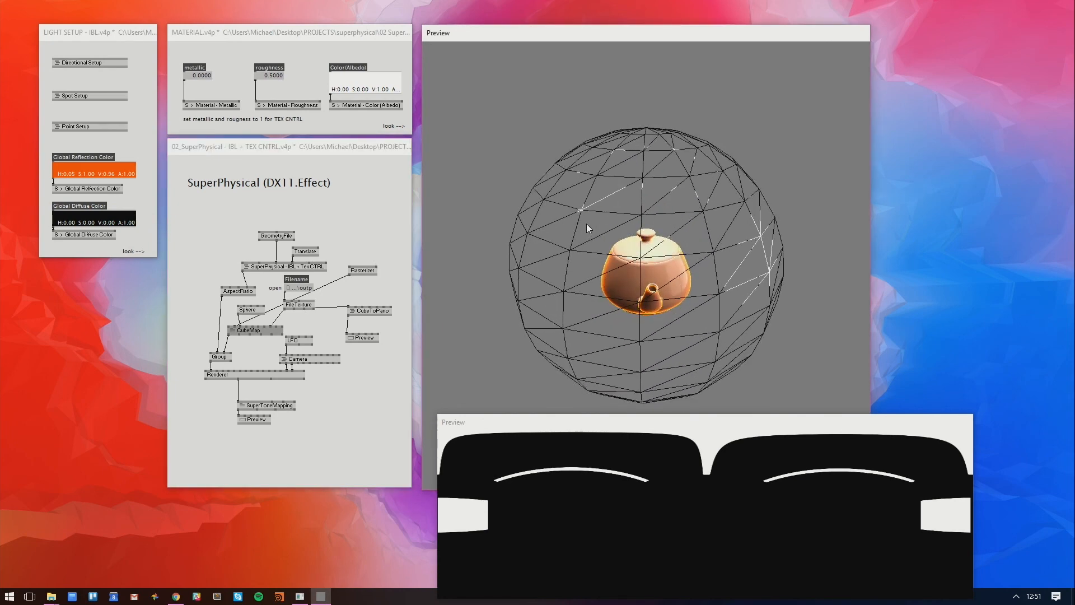
{"action": "left_click_drag", "start_coordinate": [600, 216], "coordinate": [578, 305]}
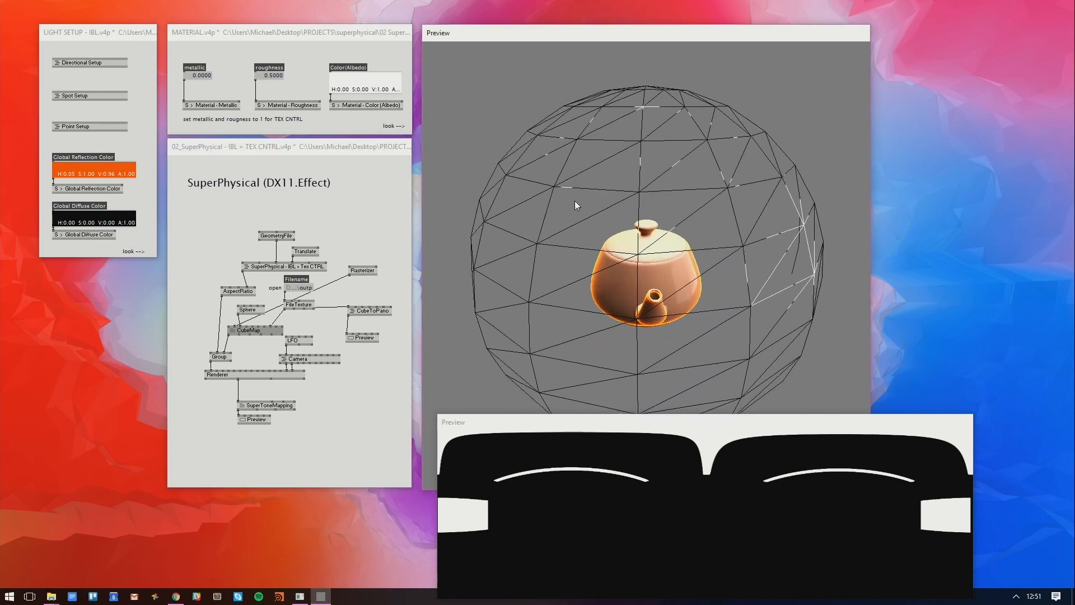
Try the Rasterizer's NoCullSimple and NoCullWireframe modes, and return it to FrontCullSimple
{"action": "right_click", "coordinate": [376, 267]}
{"action": "left_click", "coordinate": [408, 297]}
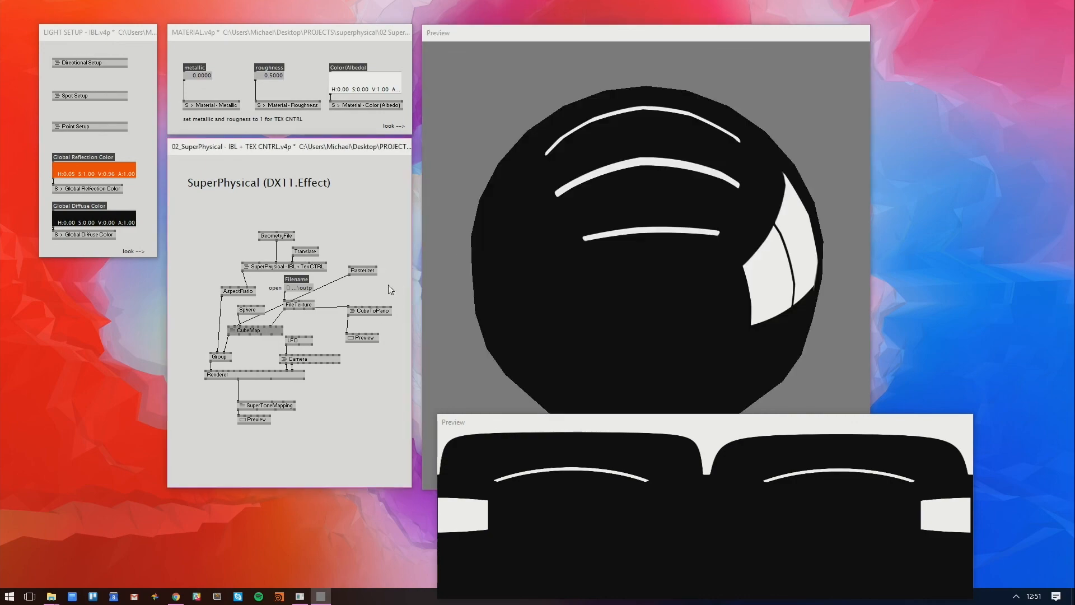
{"action": "left_click", "coordinate": [405, 302]}
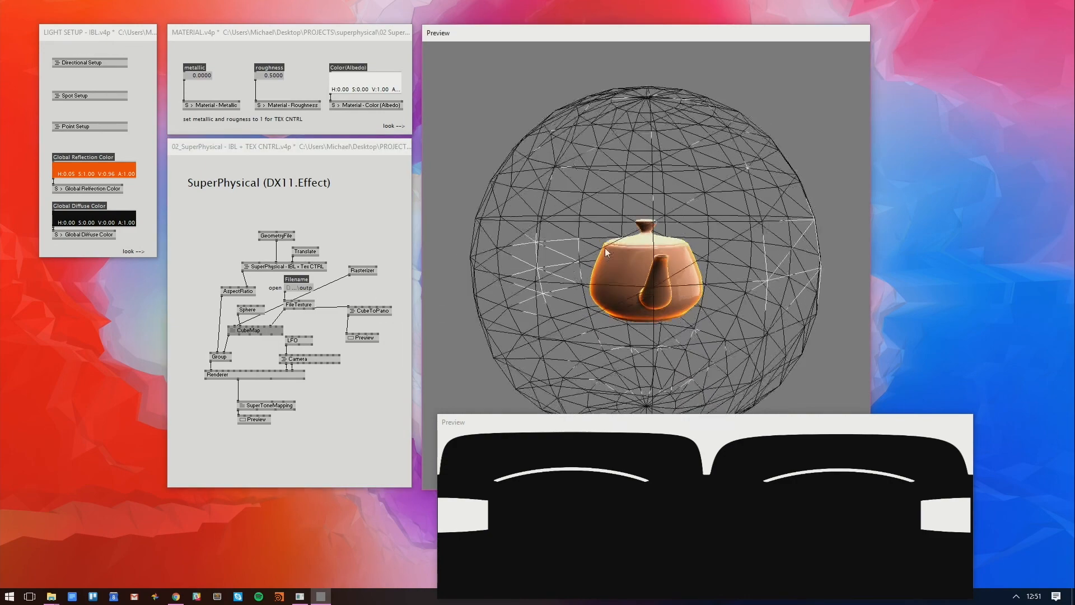
{"action": "left_click_drag", "start_coordinate": [553, 364], "coordinate": [609, 244]}
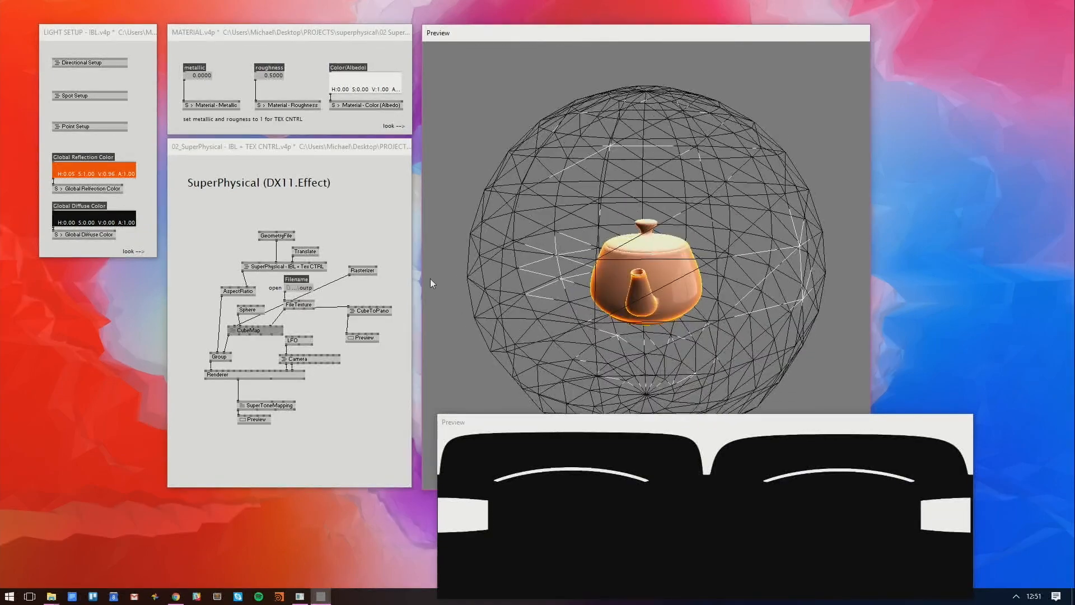
{"action": "right_click", "coordinate": [377, 268]}
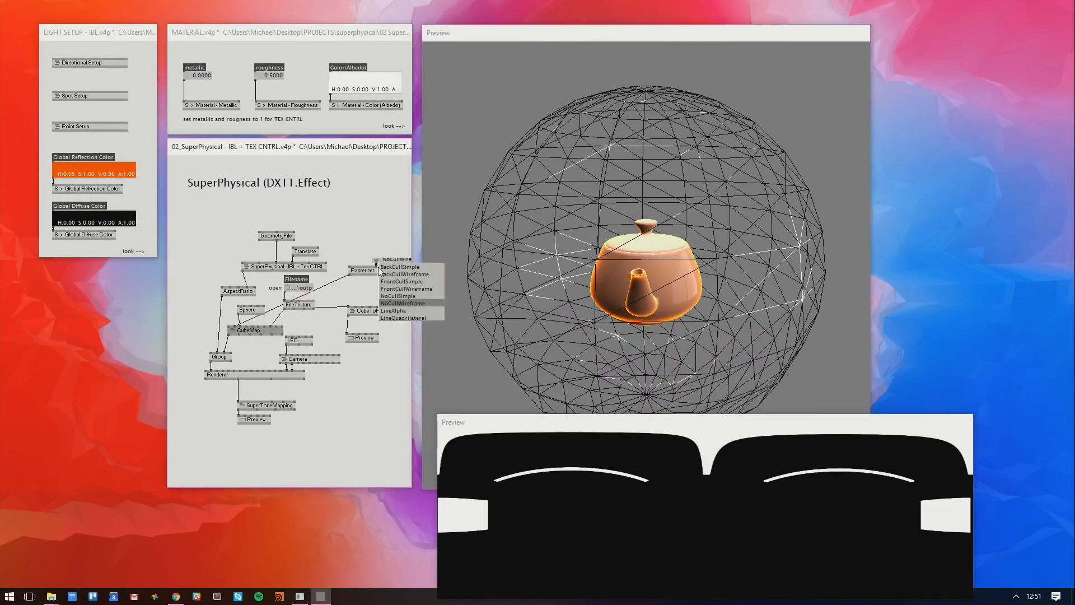
{"action": "left_click", "coordinate": [409, 281]}
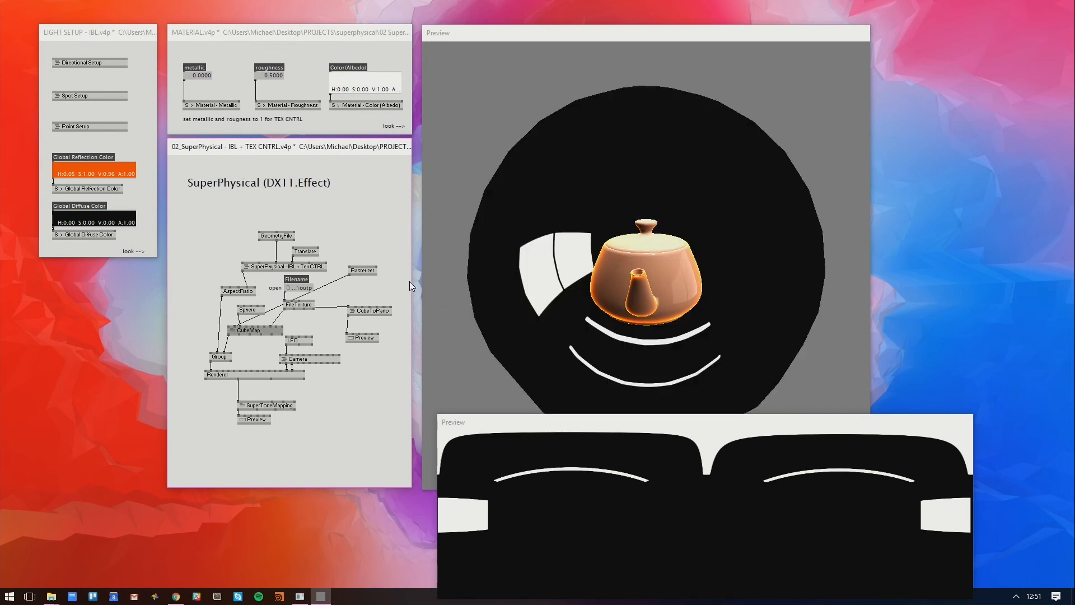
Set the Sphere node's radius to 5 and view the teapot from inside the enlarged sphere
{"action": "right_click", "coordinate": [238, 304]}
{"action": "left_click_drag", "start_coordinate": [237, 304], "coordinate": [238, 78]}
{"action": "right_click", "coordinate": [237, 305]}
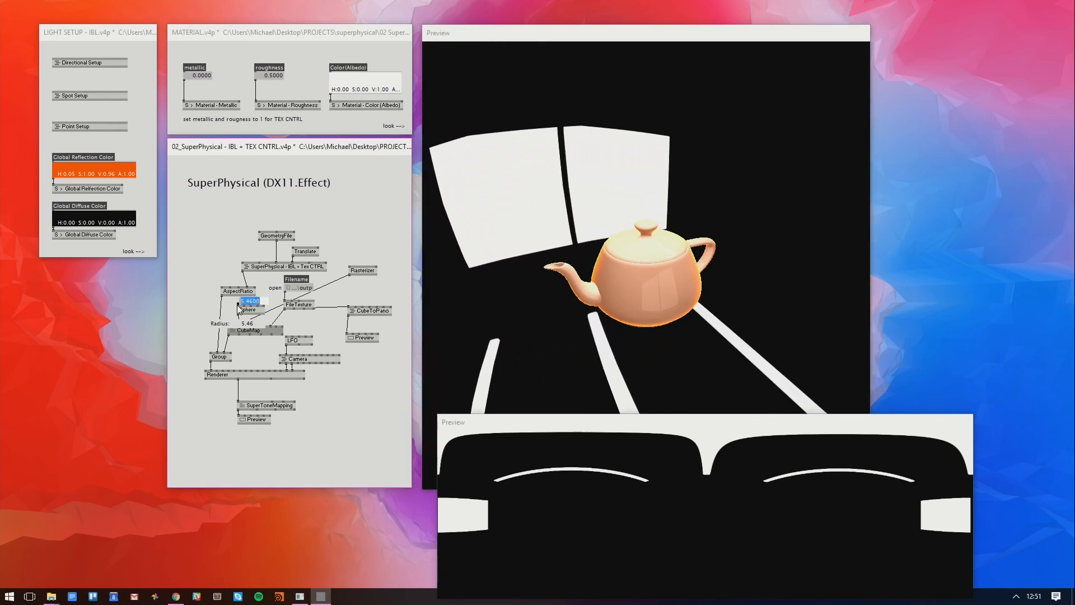
{"action": "type", "text": "5"}
{"action": "key", "text": "Return"}
{"action": "left_click_drag", "start_coordinate": [510, 246], "coordinate": [643, 224]}
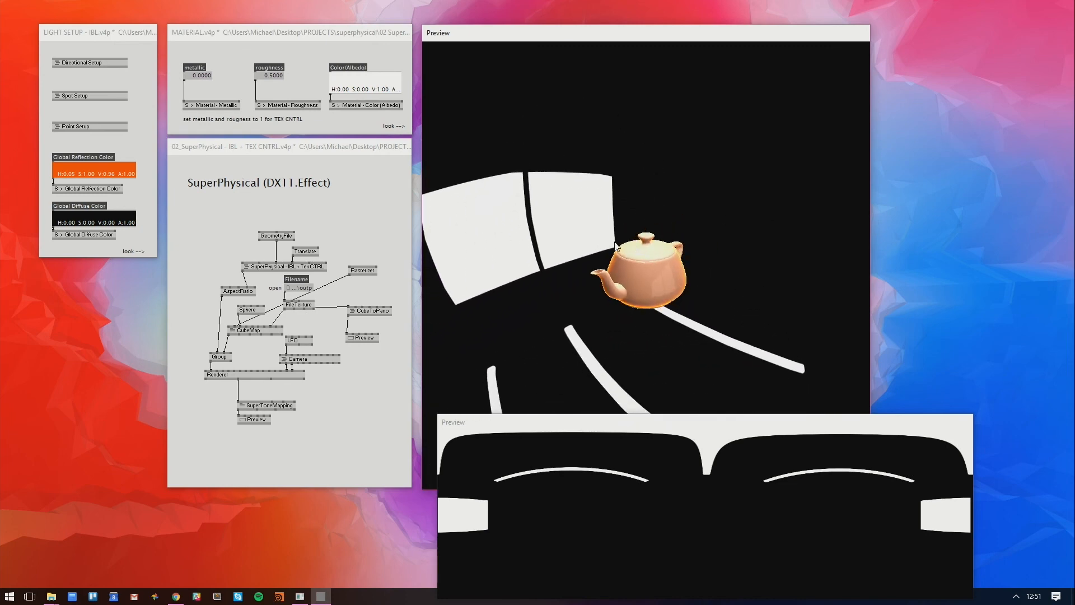
Set the CubeMap's technique to _Sky through a temporary enumeration IOBox and delete that IOBox
{"action": "left_click", "coordinate": [280, 327]}
{"action": "middle_click", "coordinate": [312, 320]}
{"action": "right_click", "coordinate": [323, 320]}
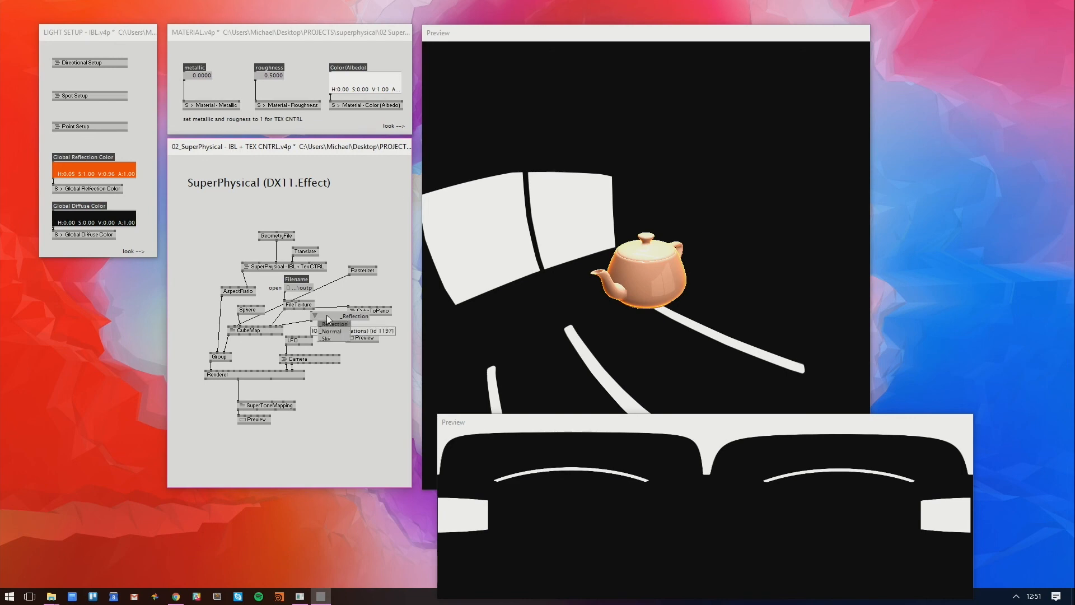
{"action": "left_click", "coordinate": [327, 338]}
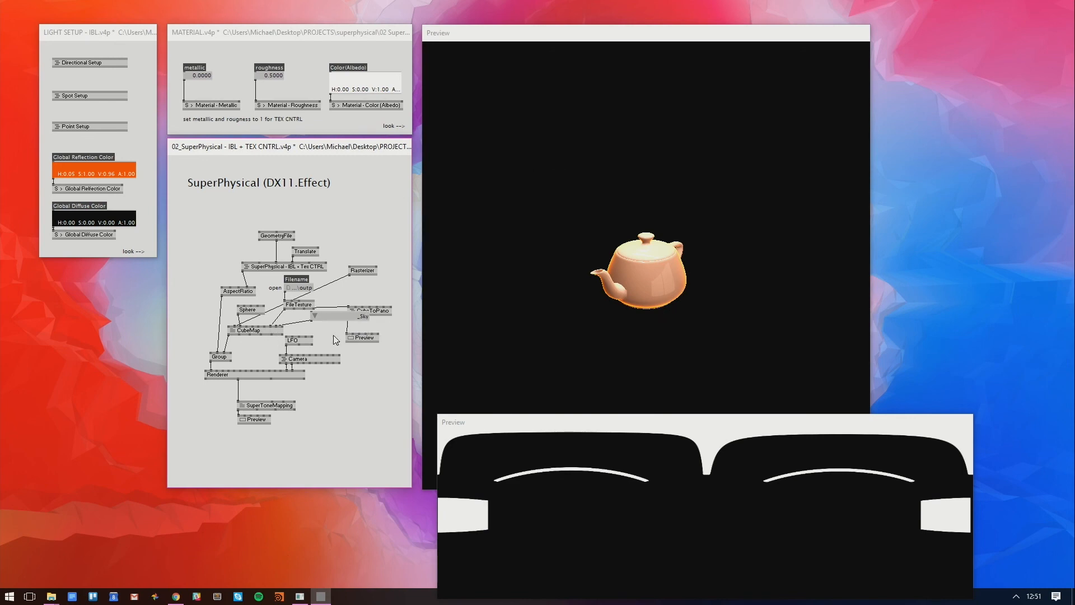
{"action": "left_click_drag", "start_coordinate": [644, 268], "coordinate": [486, 317]}
{"action": "left_click_drag", "start_coordinate": [351, 318], "coordinate": [330, 324]}
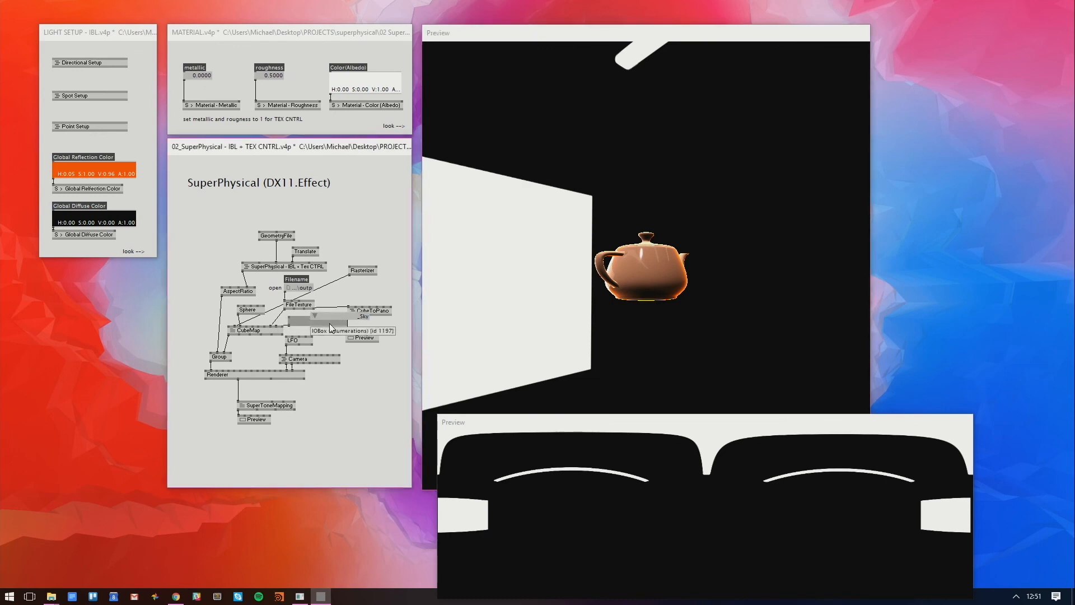
{"action": "key", "text": "Delete"}
Examine the teapot against the skybox from several angles, from outside the sphere and from close up
{"action": "left_click", "coordinate": [667, 315]}
{"action": "left_click_drag", "start_coordinate": [667, 316], "coordinate": [835, 172]}
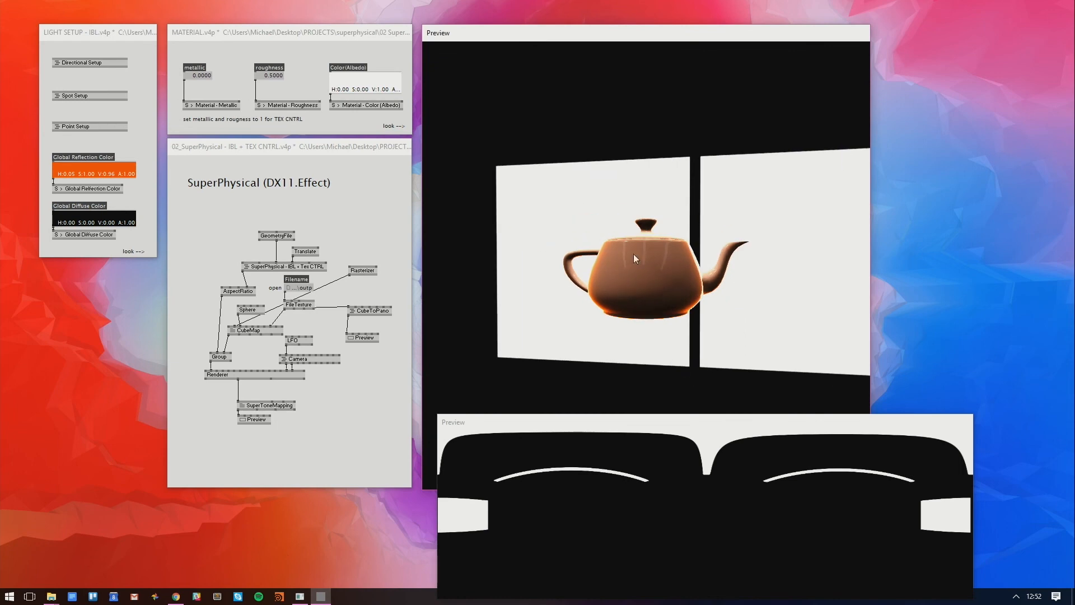
{"action": "scroll", "coordinate": [635, 247], "scroll_direction": "down", "scroll_amount": 5}
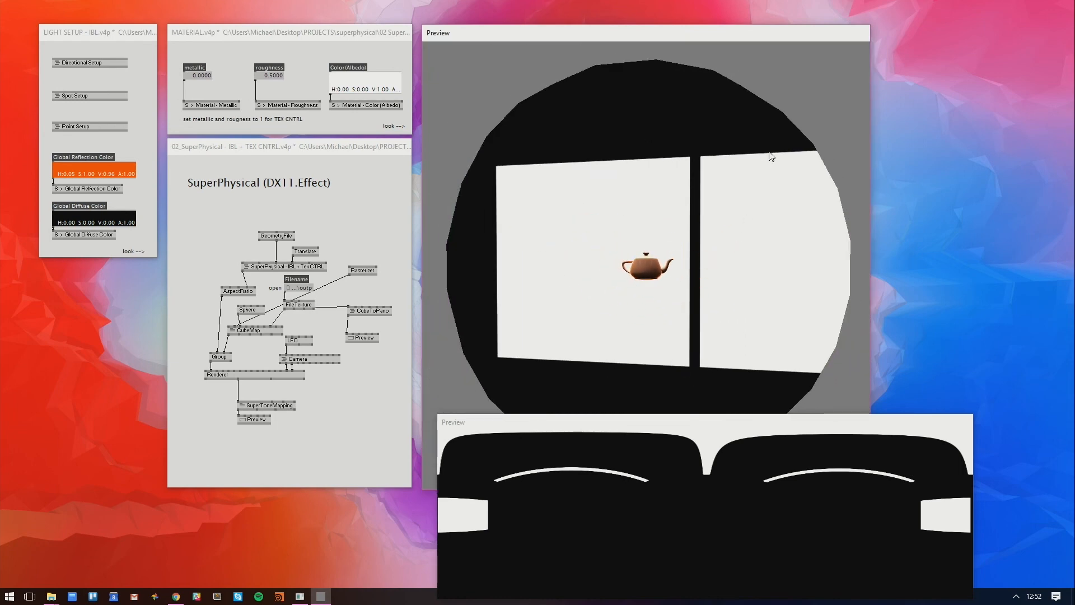
{"action": "left_click_drag", "start_coordinate": [771, 156], "coordinate": [750, 166]}
{"action": "scroll", "coordinate": [773, 184], "scroll_direction": "up", "scroll_amount": 8}
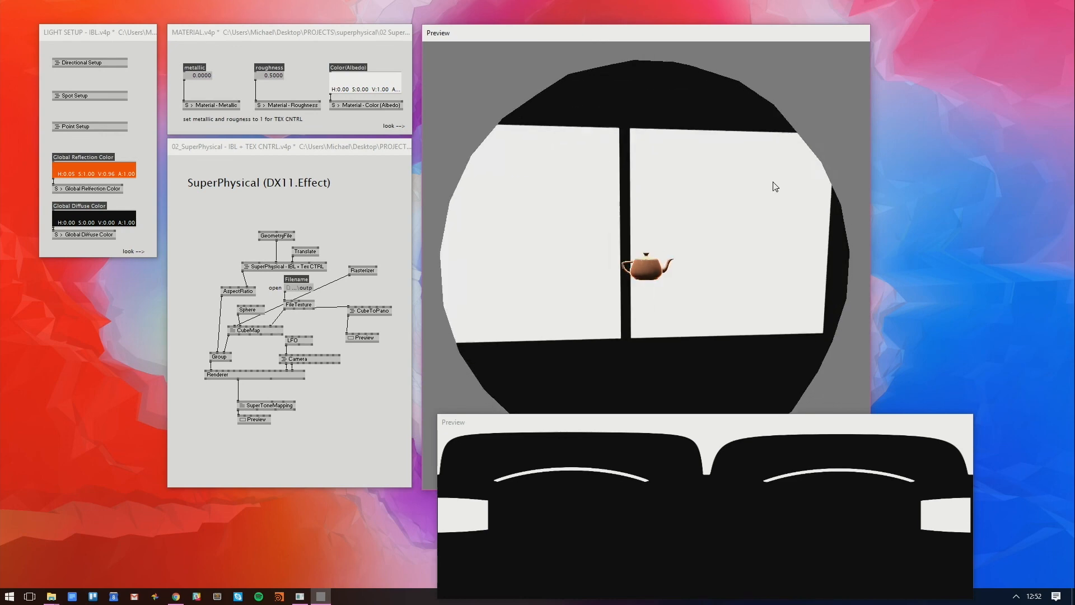
{"action": "left_click_drag", "start_coordinate": [609, 275], "coordinate": [683, 318]}
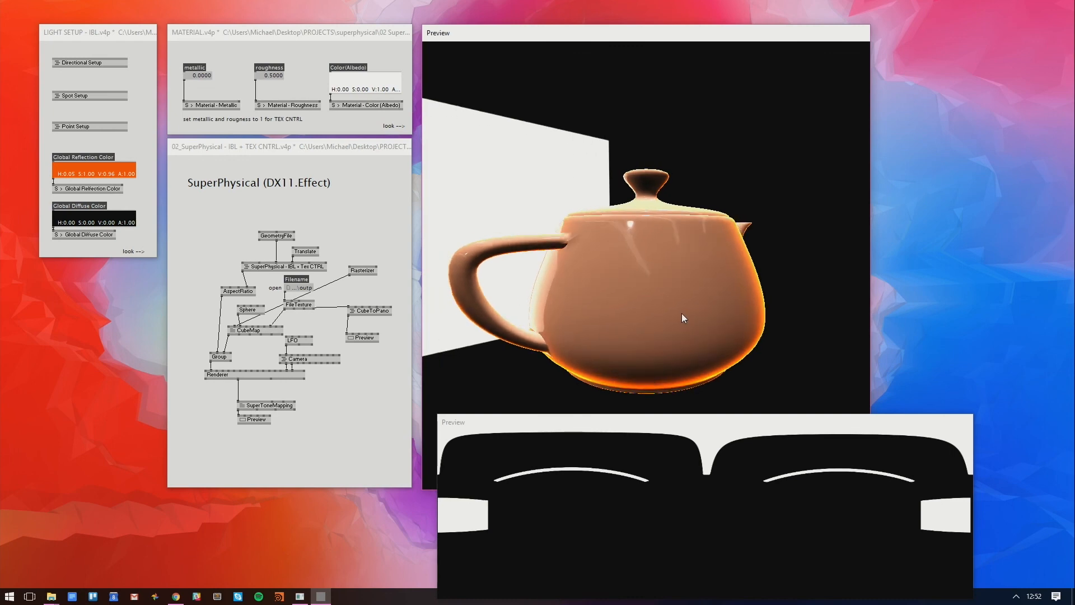
{"action": "mouse_move", "coordinate": [682, 316]}
{"action": "left_mouse_down"}
{"action": "mouse_move", "coordinate": [674, 305]}
{"action": "mouse_move", "coordinate": [669, 319]}
{"action": "left_mouse_up"}
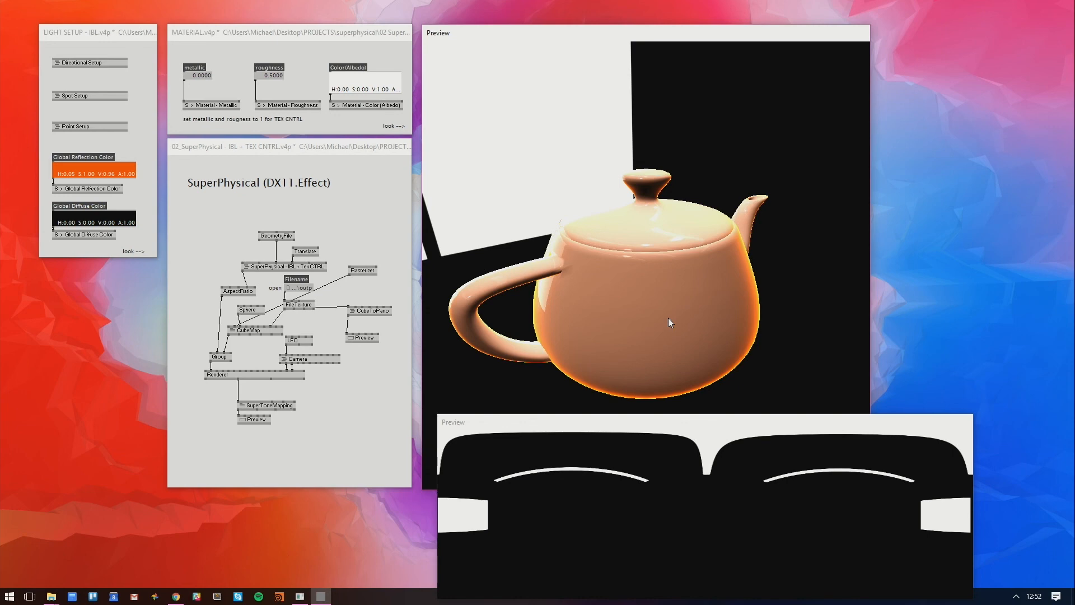
{"action": "left_click_drag", "start_coordinate": [667, 318], "coordinate": [761, 263]}
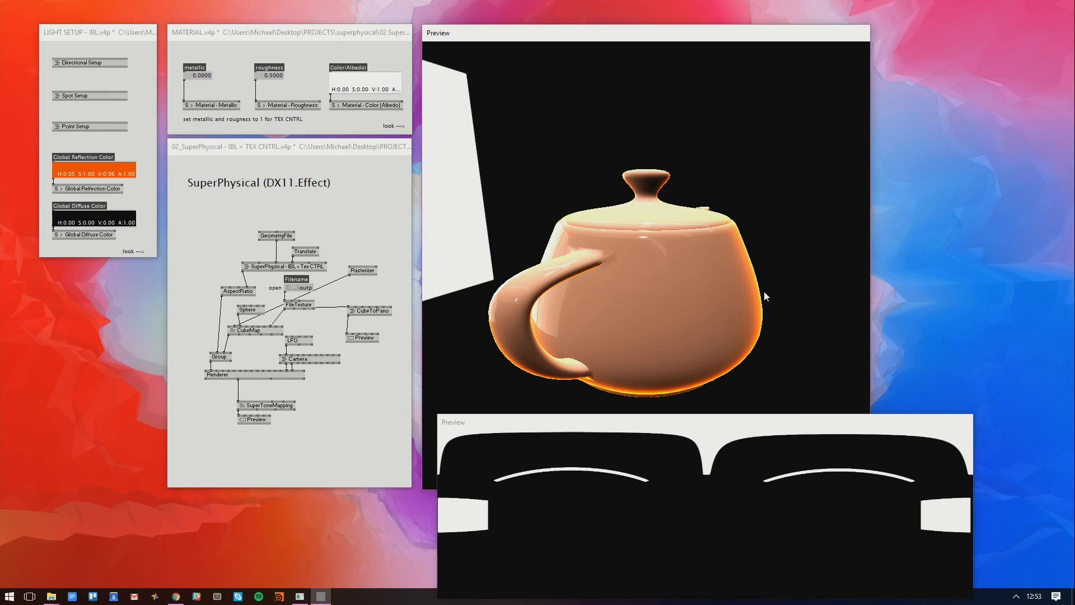
{"action": "left_click_drag", "start_coordinate": [583, 262], "coordinate": [588, 235]}
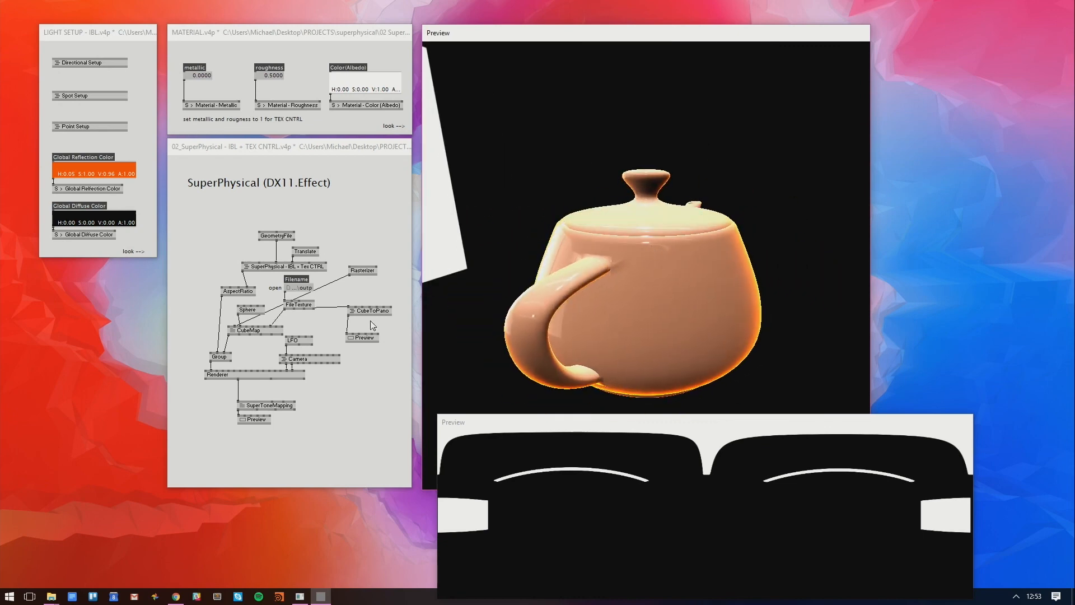
Delete the CubeToPano node together with its Preview, and place the Rasterizer beside the Sphere node
{"action": "left_click_drag", "start_coordinate": [389, 297], "coordinate": [364, 348]}
{"action": "left_click_drag", "start_coordinate": [361, 340], "coordinate": [365, 352]}
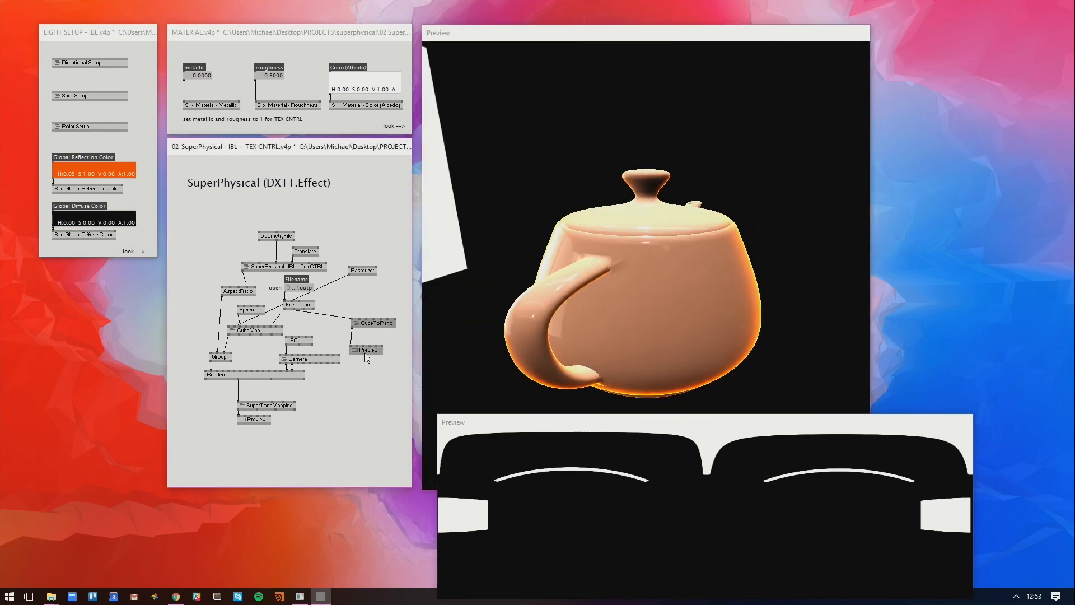
{"action": "key", "text": "Delete"}
{"action": "left_click_drag", "start_coordinate": [363, 271], "coordinate": [216, 316]}
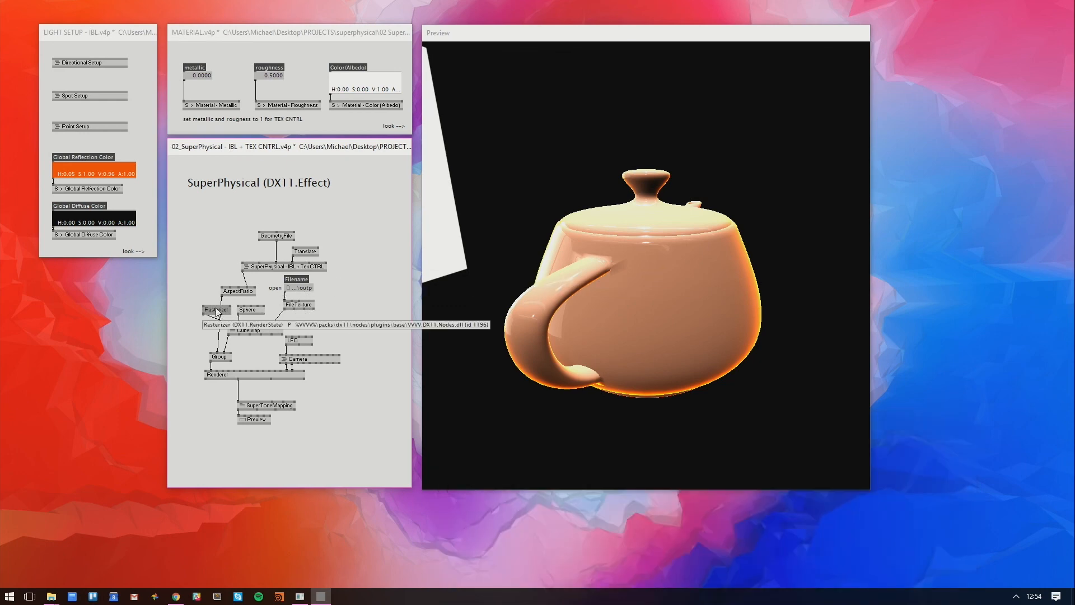
Add a Blend (DX11.RenderState) node above the Rasterizer and connect it to the Rasterizer's render state input
{"action": "double_click", "coordinate": [205, 250]}
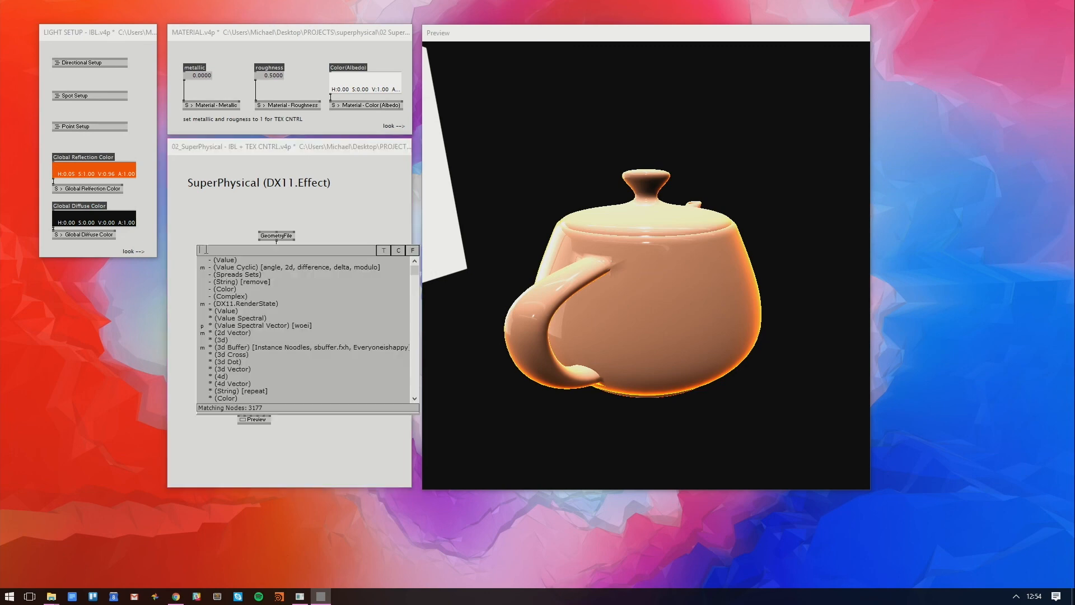
{"action": "type", "text": "blend"}
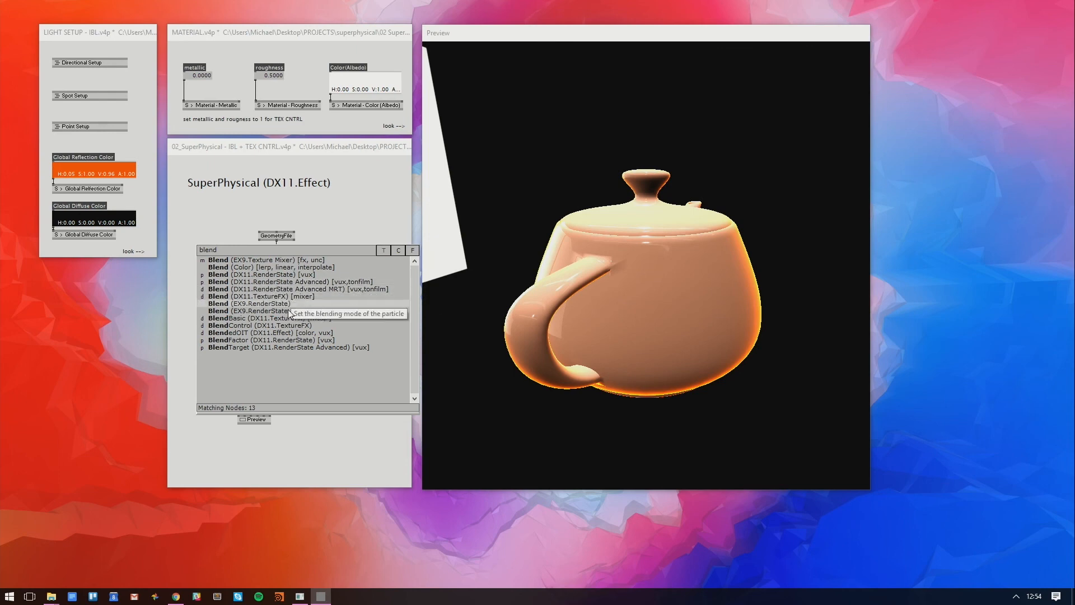
{"action": "left_click", "coordinate": [225, 276]}
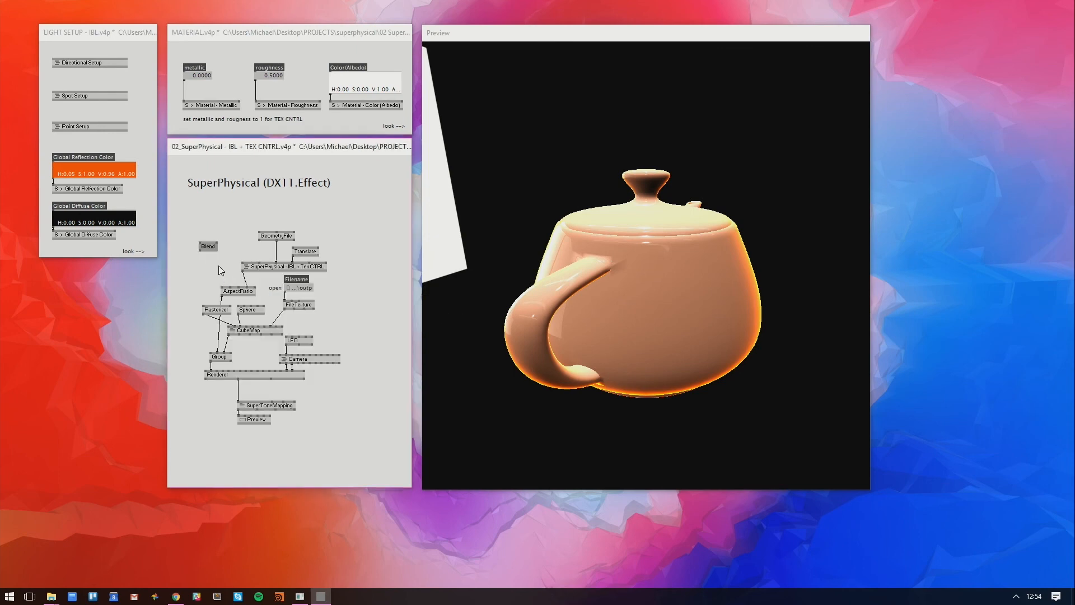
{"action": "left_click", "coordinate": [200, 251]}
{"action": "left_click", "coordinate": [203, 306]}
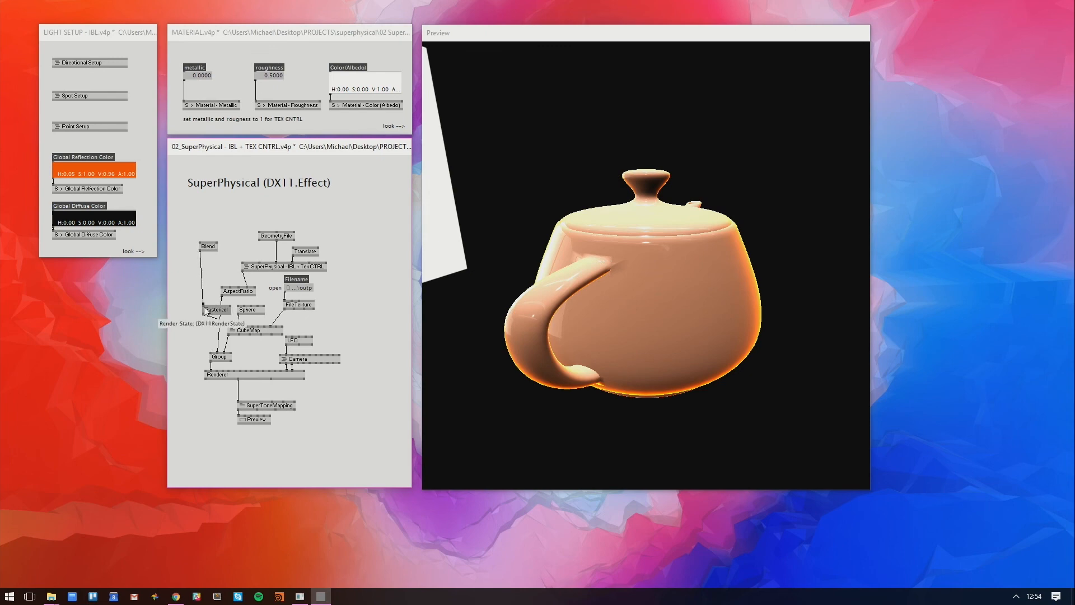
Change the Blend node's mode so the skybox blends with the Renderer's grey background, and view the result
{"action": "right_click", "coordinate": [217, 242]}
{"action": "left_click", "coordinate": [226, 250]}
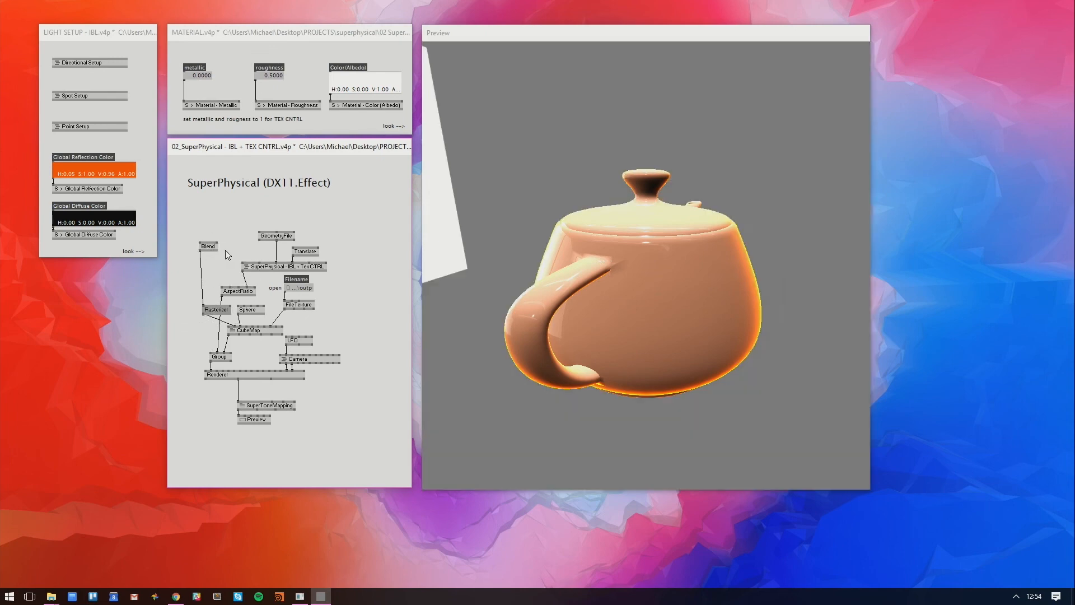
{"action": "left_click_drag", "start_coordinate": [523, 257], "coordinate": [569, 227]}
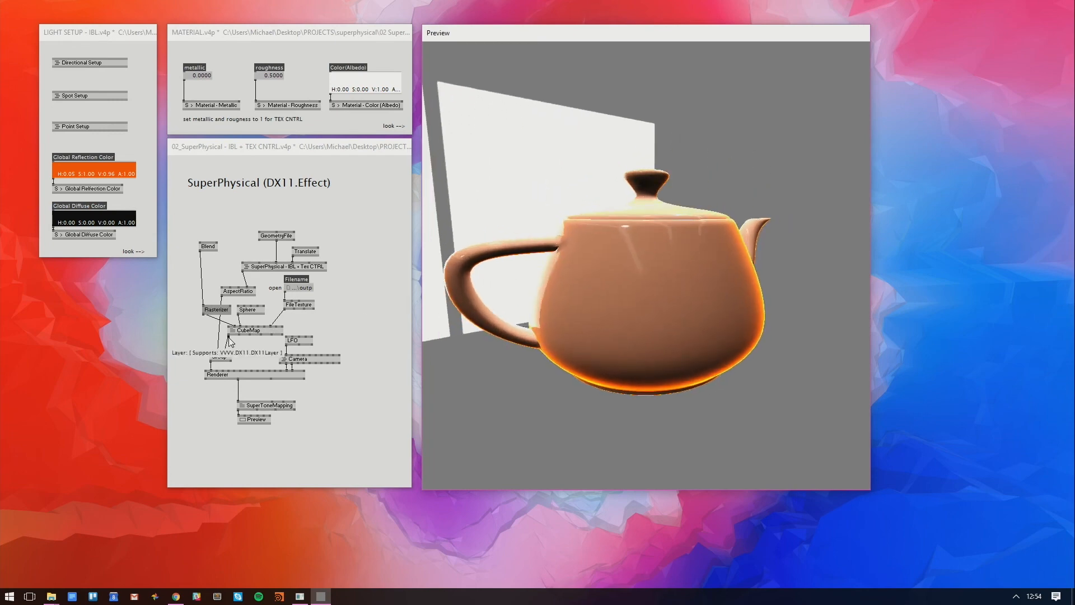
Connect a receive node for the Global Reflection Color to the Renderer's background colour input, and place it beside the CubeMap node
{"action": "left_click_drag", "start_coordinate": [247, 369], "coordinate": [246, 367]}
{"action": "left_click_drag", "start_coordinate": [621, 330], "coordinate": [589, 323]}
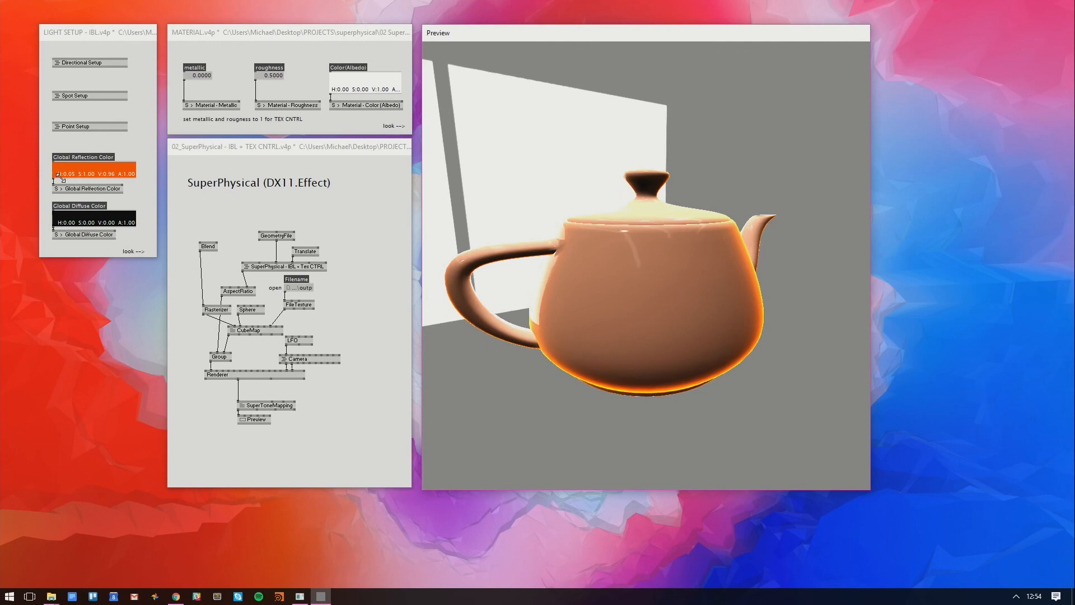
{"action": "left_click", "coordinate": [246, 369]}
{"action": "middle_click", "coordinate": [244, 344]}
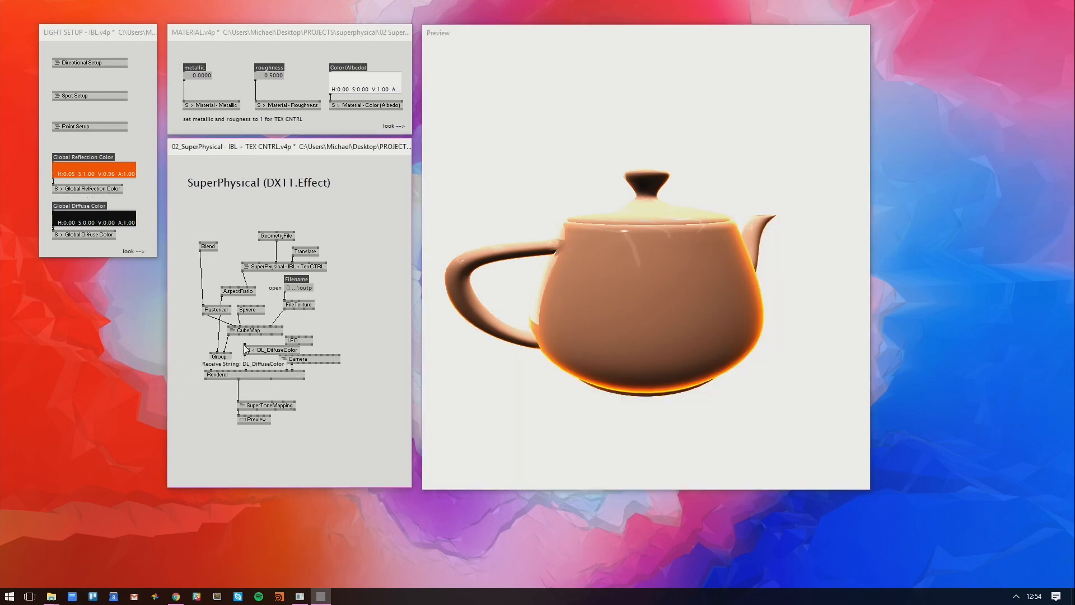
{"action": "right_click", "coordinate": [245, 344]}
{"action": "left_click", "coordinate": [302, 361]}
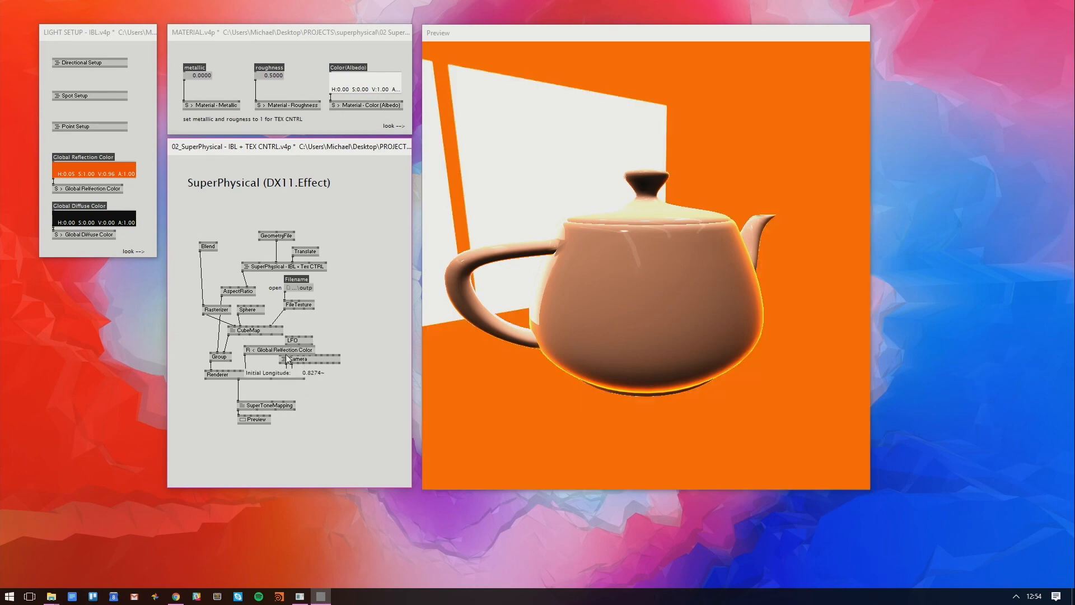
{"action": "left_click_drag", "start_coordinate": [279, 349], "coordinate": [351, 321]}
{"action": "left_click_drag", "start_coordinate": [443, 327], "coordinate": [534, 328]}
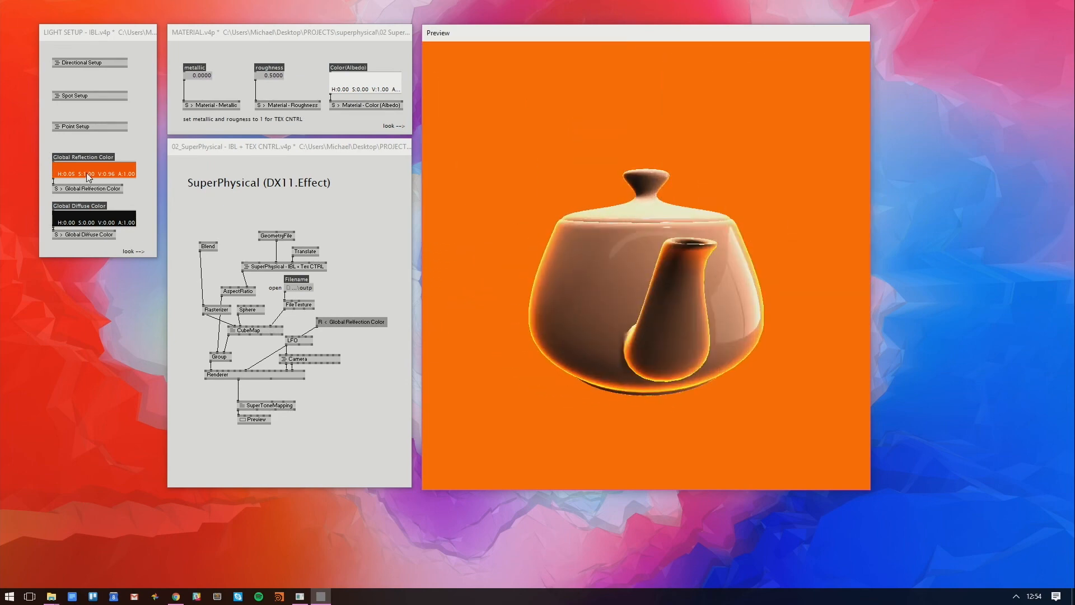
Set the Global Reflection Color to blue with H 0.61, S 1.00, V 1.00, and link it to the Global Diffuse Color
{"action": "left_click_drag", "start_coordinate": [87, 174], "coordinate": [115, 172]}
{"action": "left_click_drag", "start_coordinate": [591, 173], "coordinate": [739, 203]}
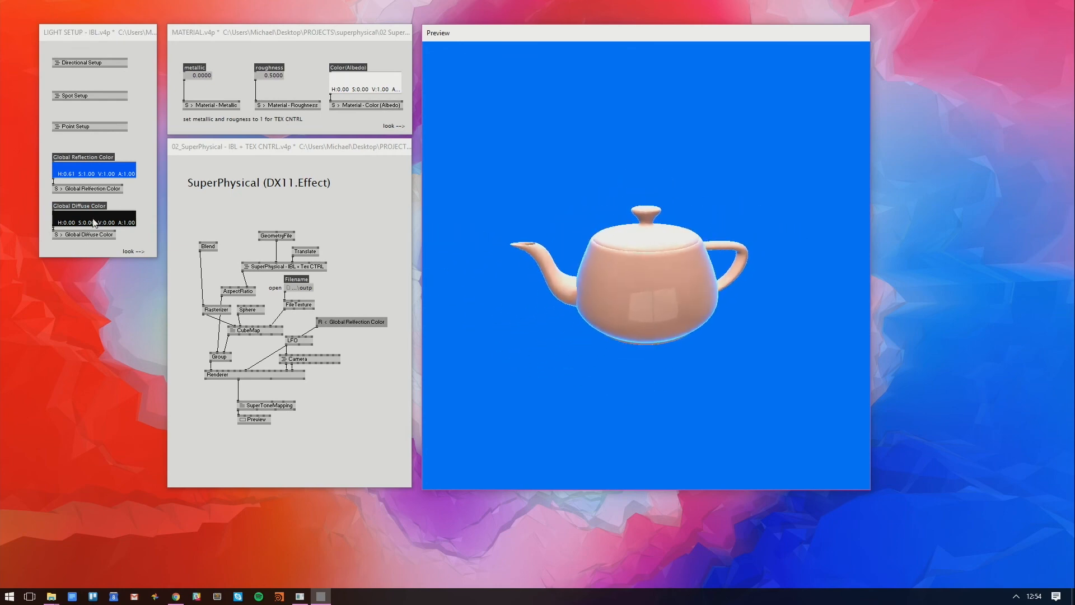
{"action": "left_click_drag", "start_coordinate": [93, 219], "coordinate": [78, 209]}
{"action": "left_click", "coordinate": [53, 178]}
{"action": "left_click", "coordinate": [45, 189]}
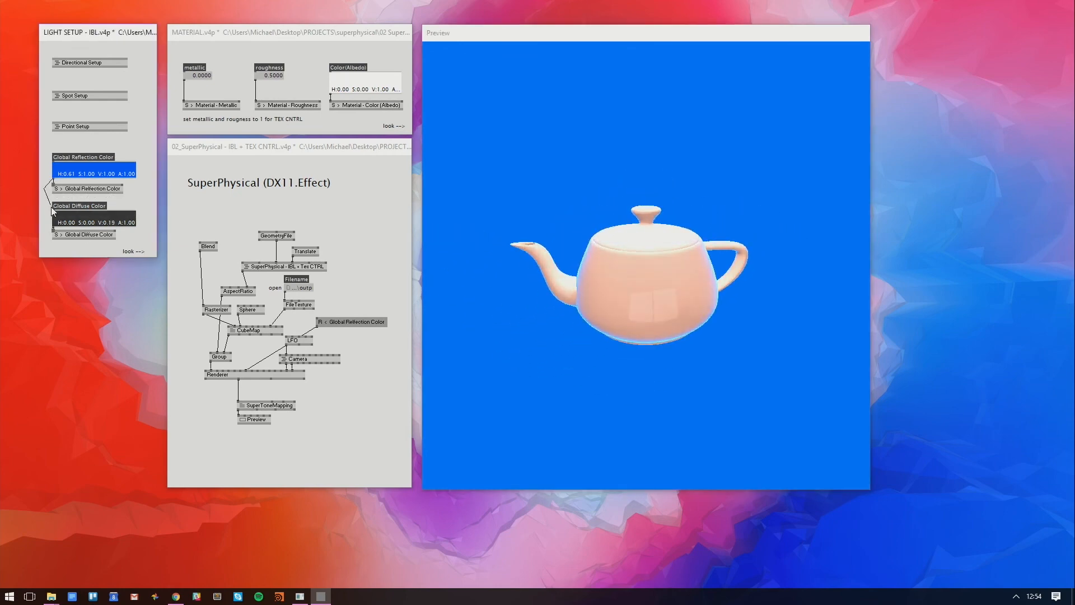
{"action": "left_click", "coordinate": [54, 210]}
{"action": "left_click_drag", "start_coordinate": [619, 272], "coordinate": [488, 285]}
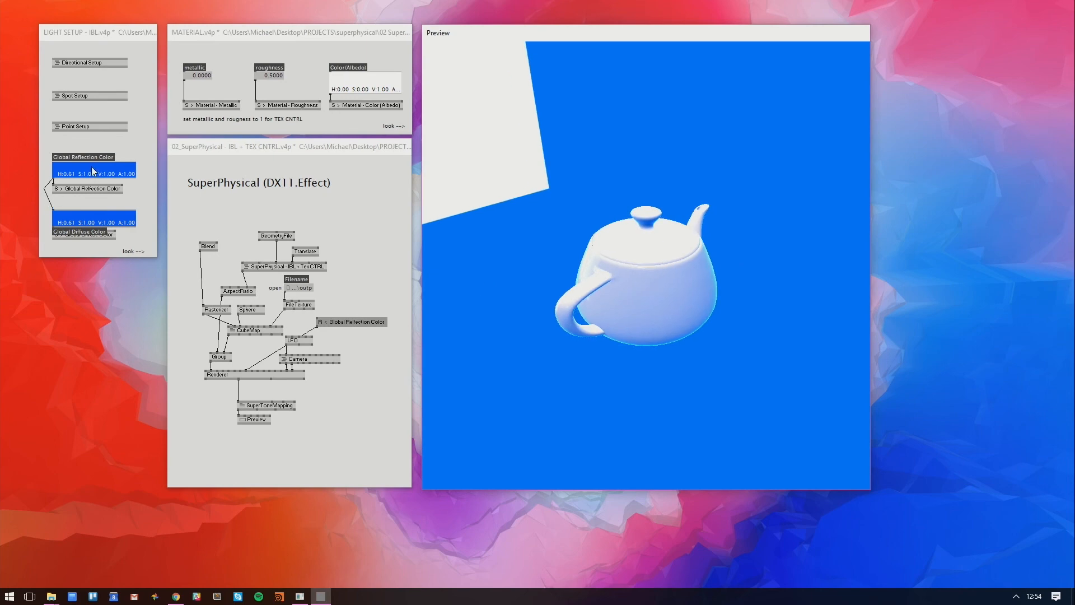
Change the shared global colour to purple with H 0.79, V 0.62, and examine the teapot's reflections from several angles and close up
{"action": "left_click_drag", "start_coordinate": [91, 168], "coordinate": [101, 189]}
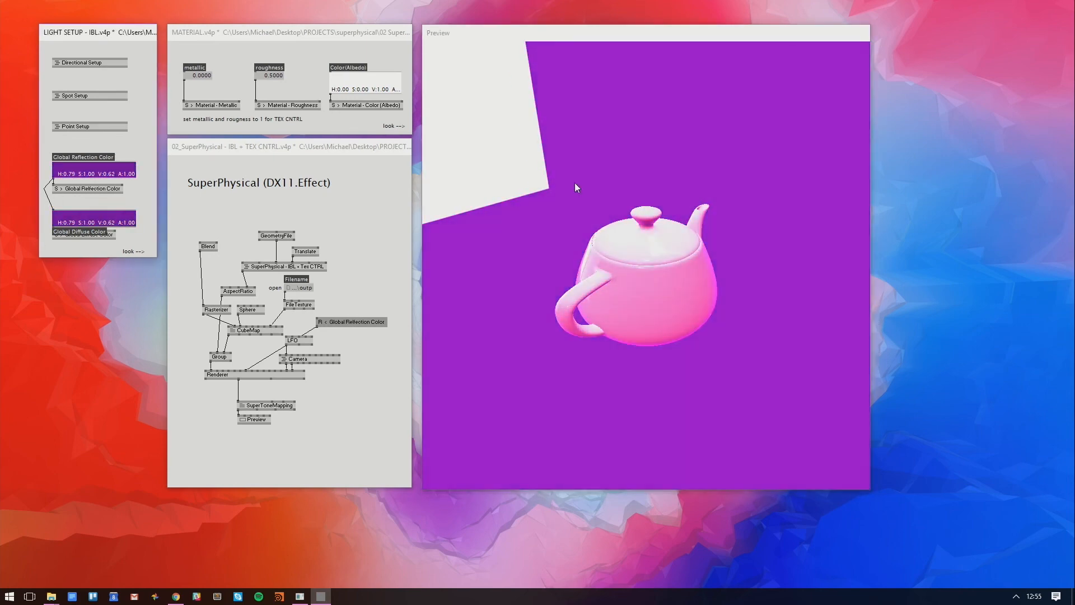
{"action": "left_click_drag", "start_coordinate": [574, 188], "coordinate": [451, 105]}
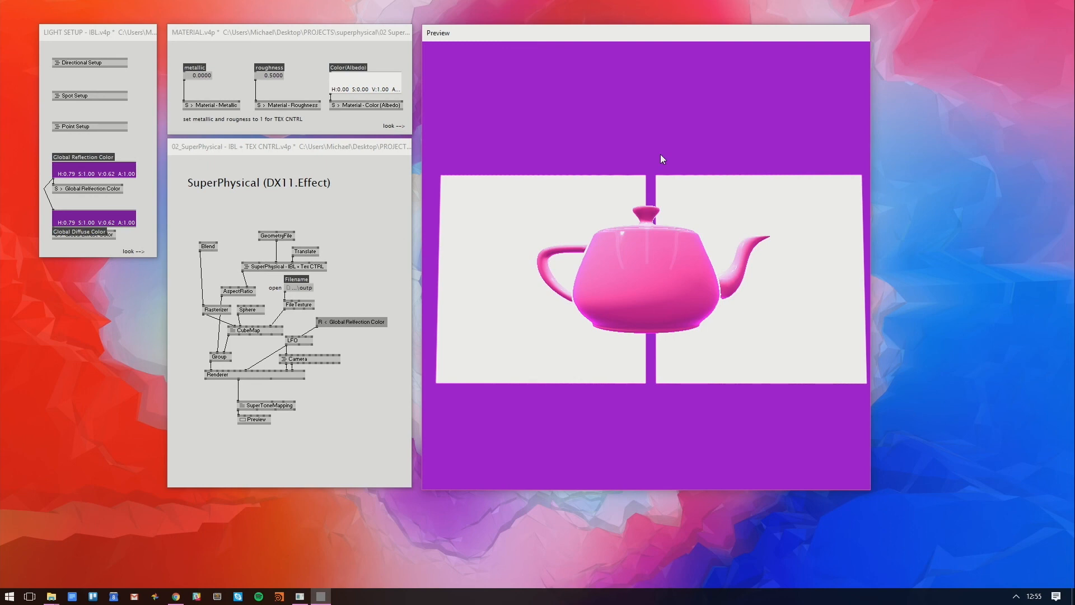
{"action": "left_click_drag", "start_coordinate": [644, 153], "coordinate": [652, 253]}
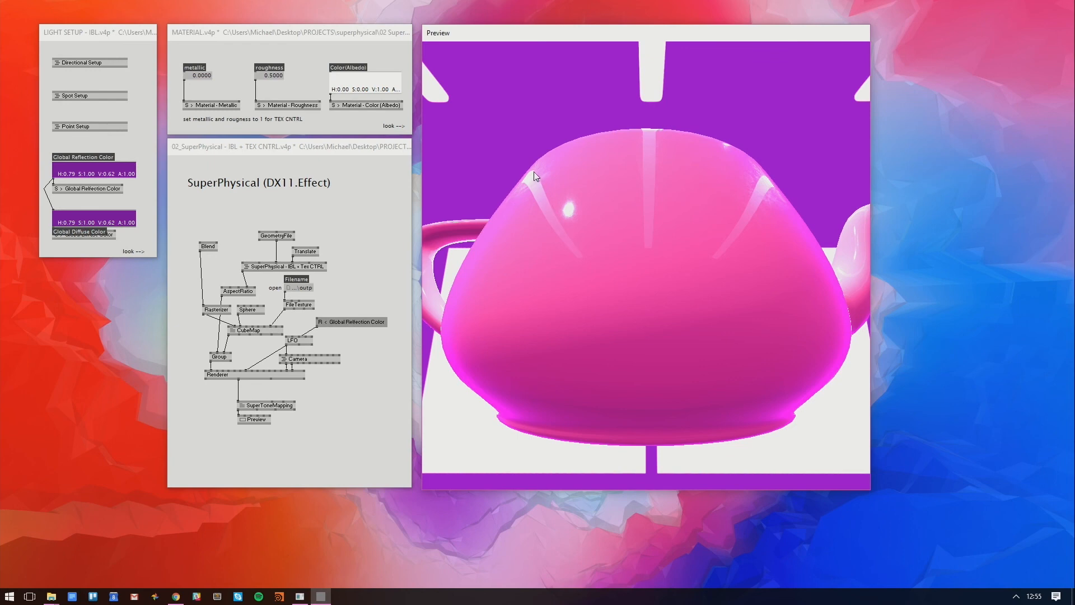
{"action": "mouse_move", "coordinate": [600, 203]}
{"action": "left_mouse_down"}
{"action": "mouse_move", "coordinate": [740, 248]}
{"action": "mouse_move", "coordinate": [782, 329]}
{"action": "mouse_move", "coordinate": [620, 288]}
{"action": "mouse_move", "coordinate": [586, 207]}
{"action": "left_mouse_up"}
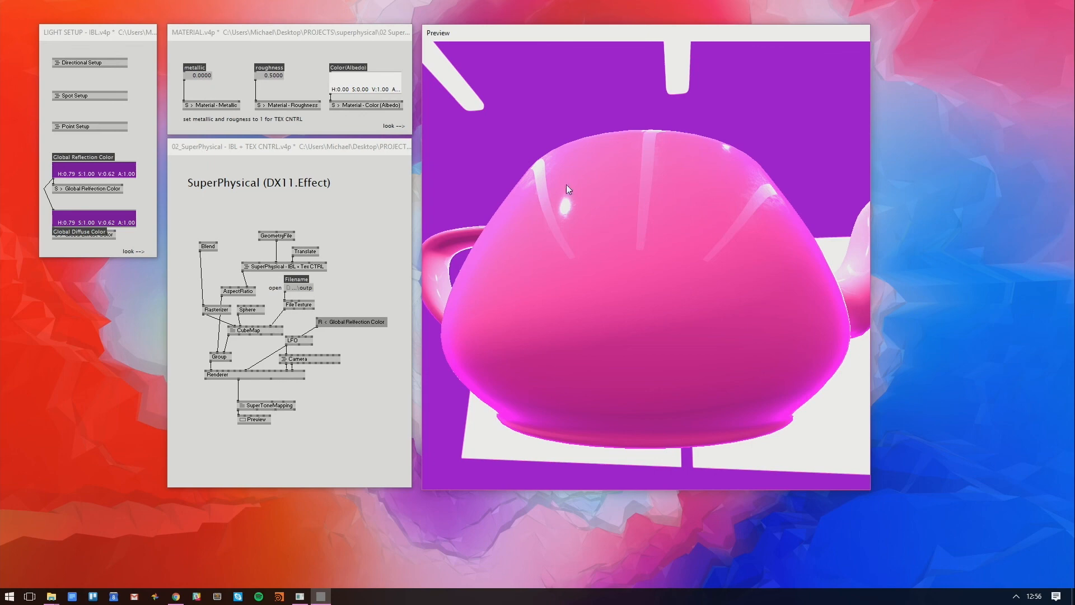
Set the material roughness to 1.0000 and disconnect the FileTexture from the RoughnessMap input in the enlarged MATERIAL patch
{"action": "left_click_drag", "start_coordinate": [279, 74], "coordinate": [278, 46]}
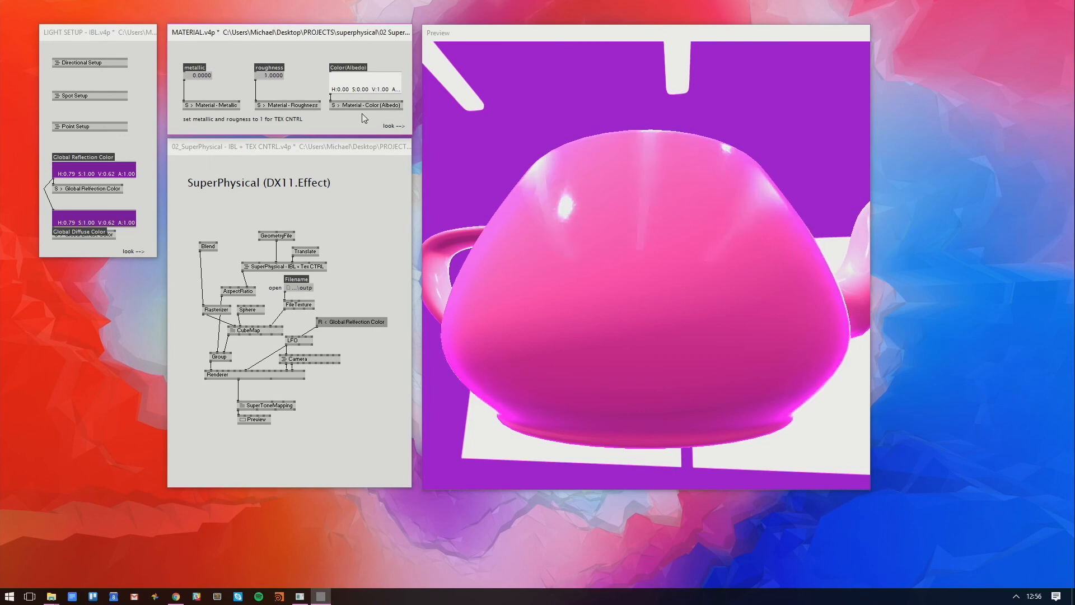
{"action": "left_click_drag", "start_coordinate": [412, 136], "coordinate": [563, 375]}
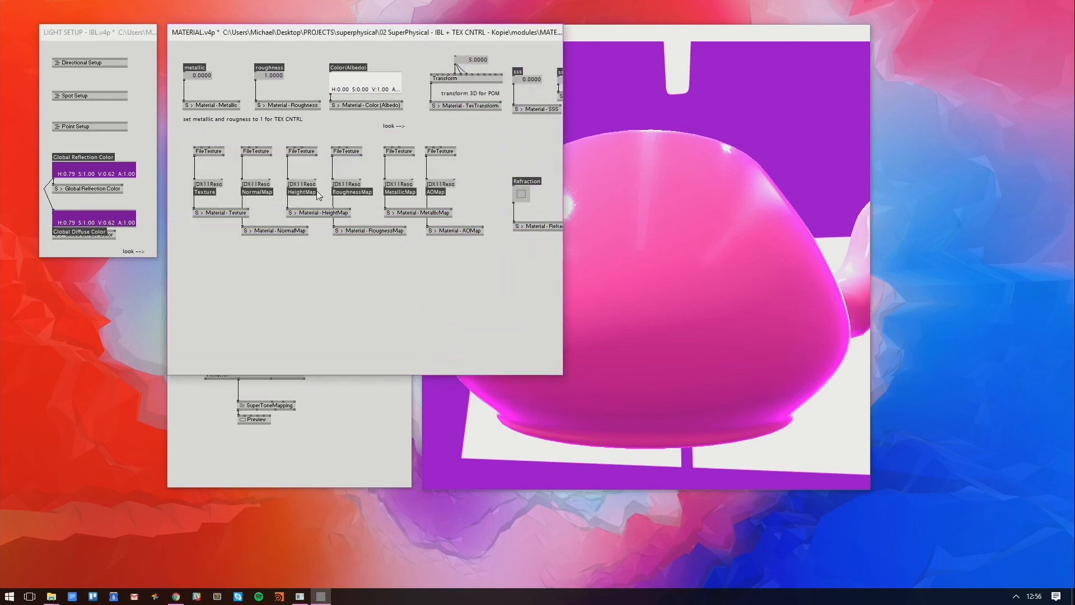
{"action": "right_click", "coordinate": [332, 167]}
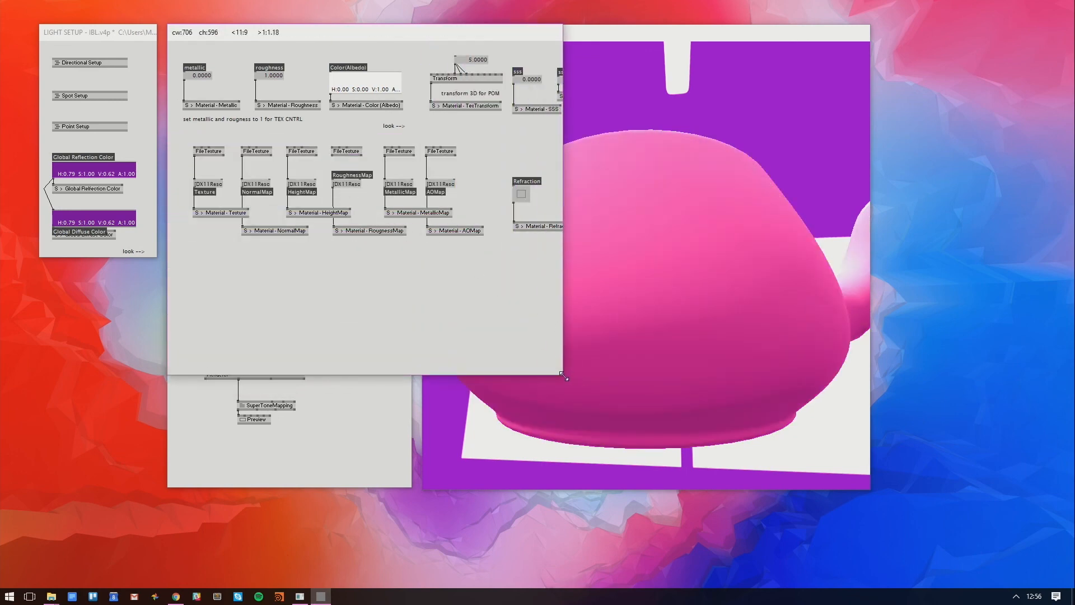
{"action": "left_click_drag", "start_coordinate": [563, 375], "coordinate": [325, 127]}
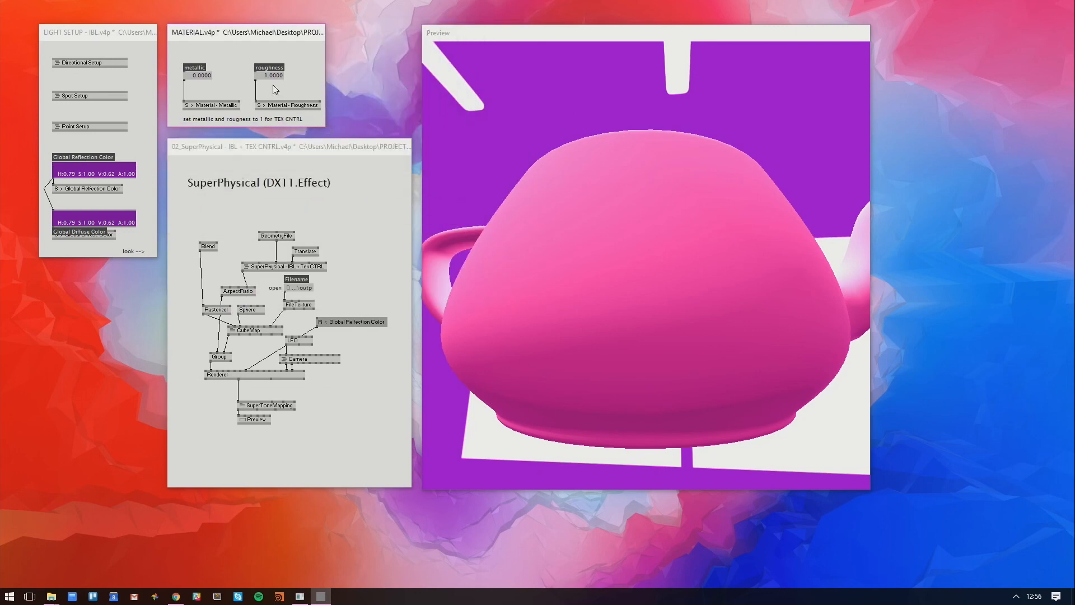
Lower the material roughness to 0.1400, comparing the teapot's reflections close up and from farther away
{"action": "left_click_drag", "start_coordinate": [273, 76], "coordinate": [273, 121]}
{"action": "left_click_drag", "start_coordinate": [591, 95], "coordinate": [559, 107]}
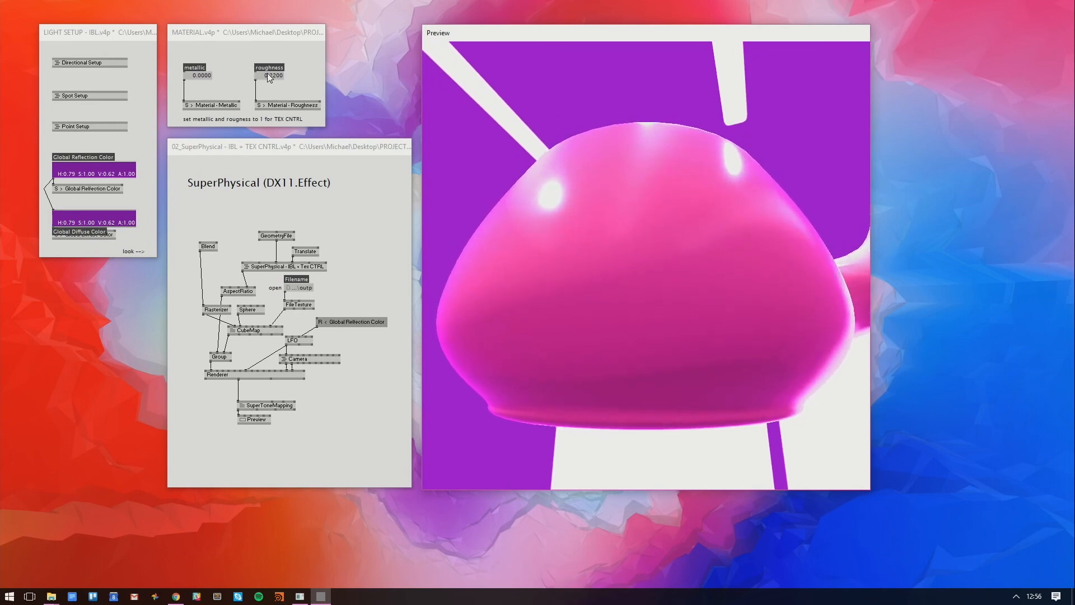
{"action": "left_click_drag", "start_coordinate": [269, 78], "coordinate": [269, 82]}
{"action": "left_click_drag", "start_coordinate": [503, 141], "coordinate": [507, 127]}
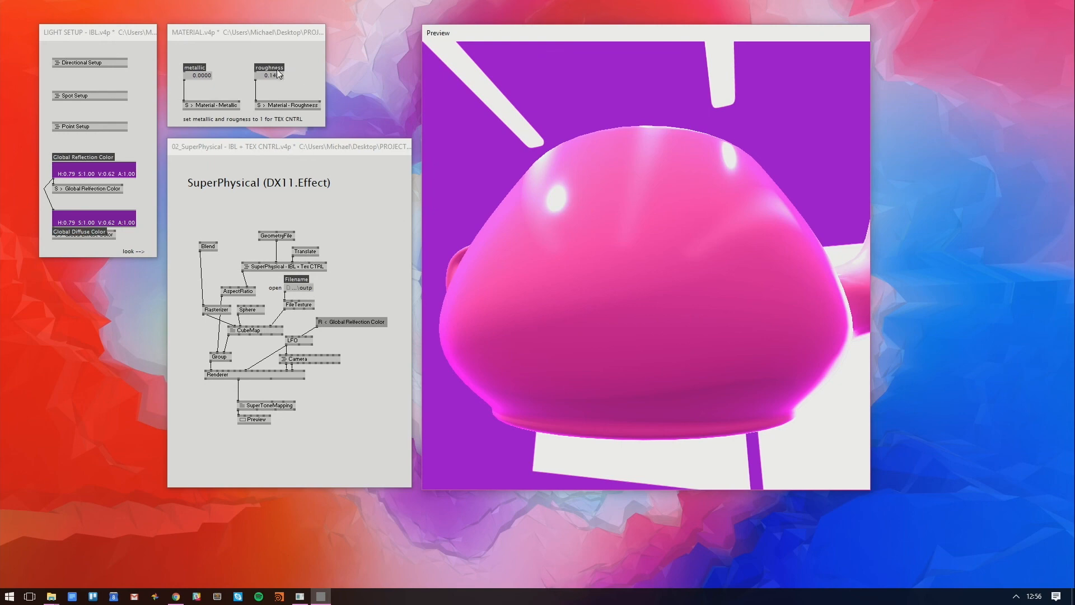
{"action": "left_click_drag", "start_coordinate": [501, 160], "coordinate": [610, 216]}
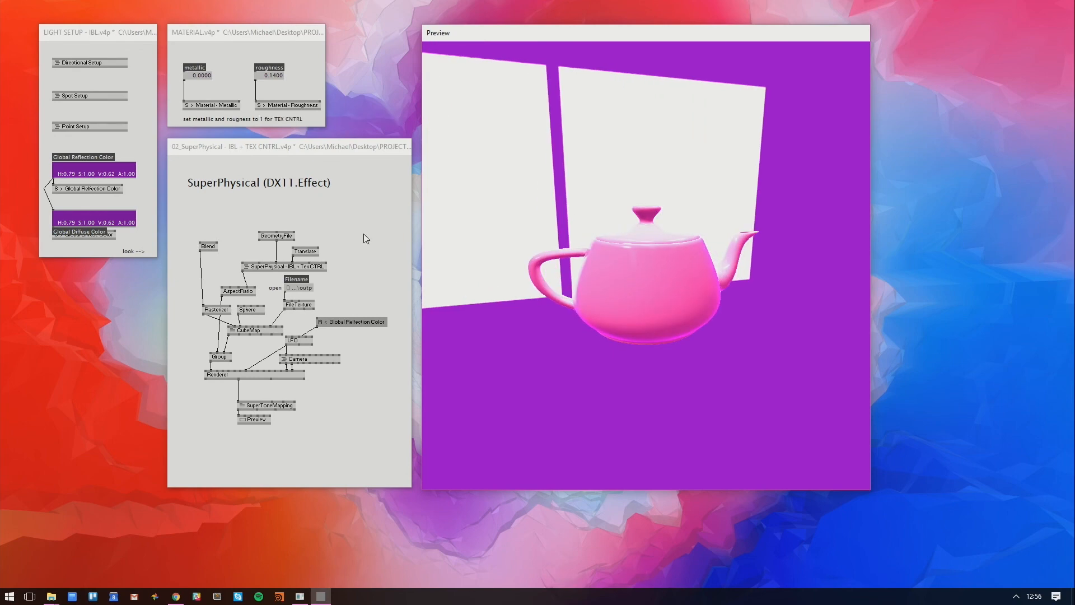
Darken the shared global colour to a deep purple with H 0.77, S 1.00, V 0.23
{"action": "left_click_drag", "start_coordinate": [103, 172], "coordinate": [101, 193]}
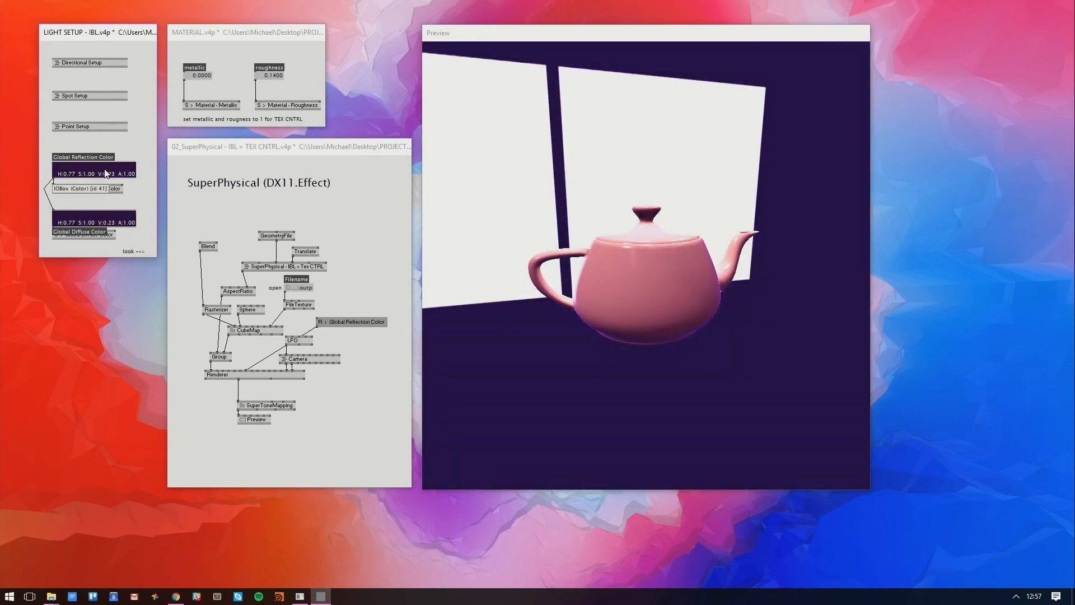